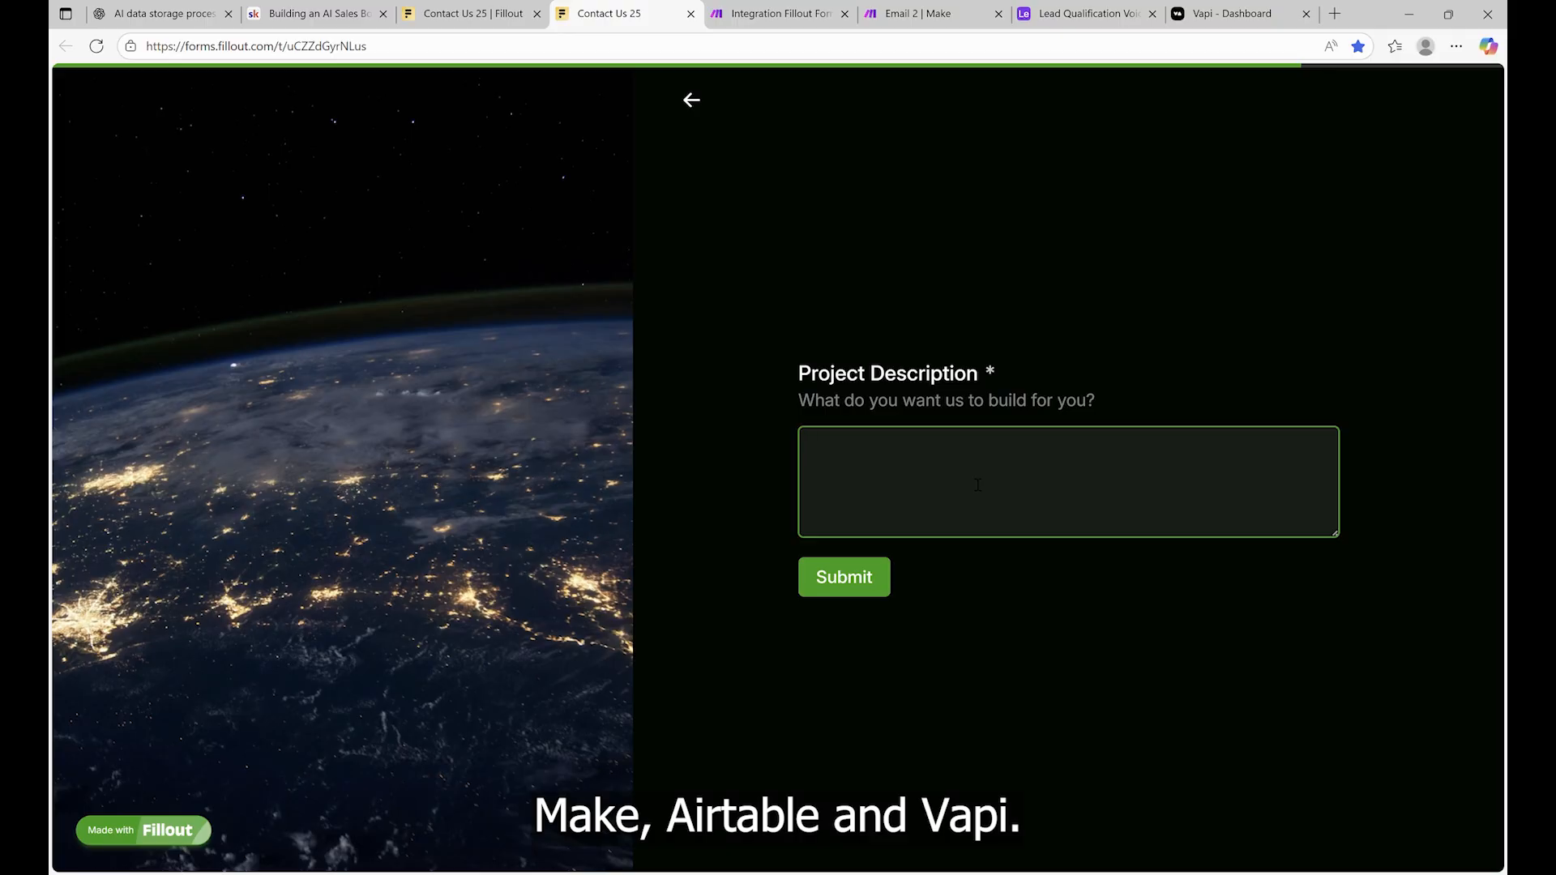
# Reload the Contact Us 25 form and begin it from the cover page's Start button
pyautogui.write('Chatbo')
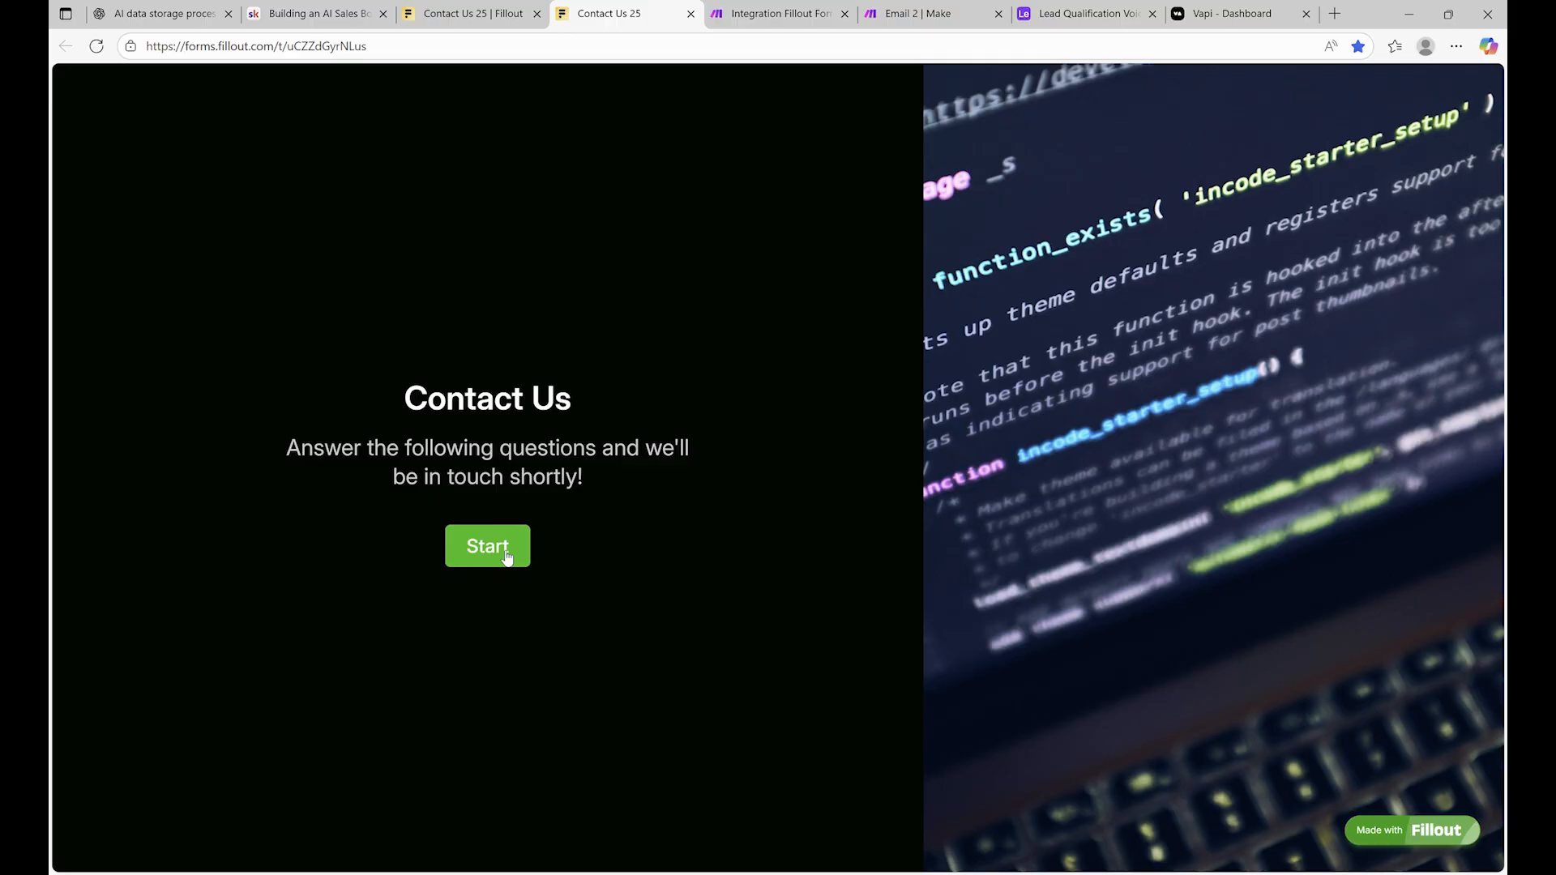
pyautogui.click(505, 556)
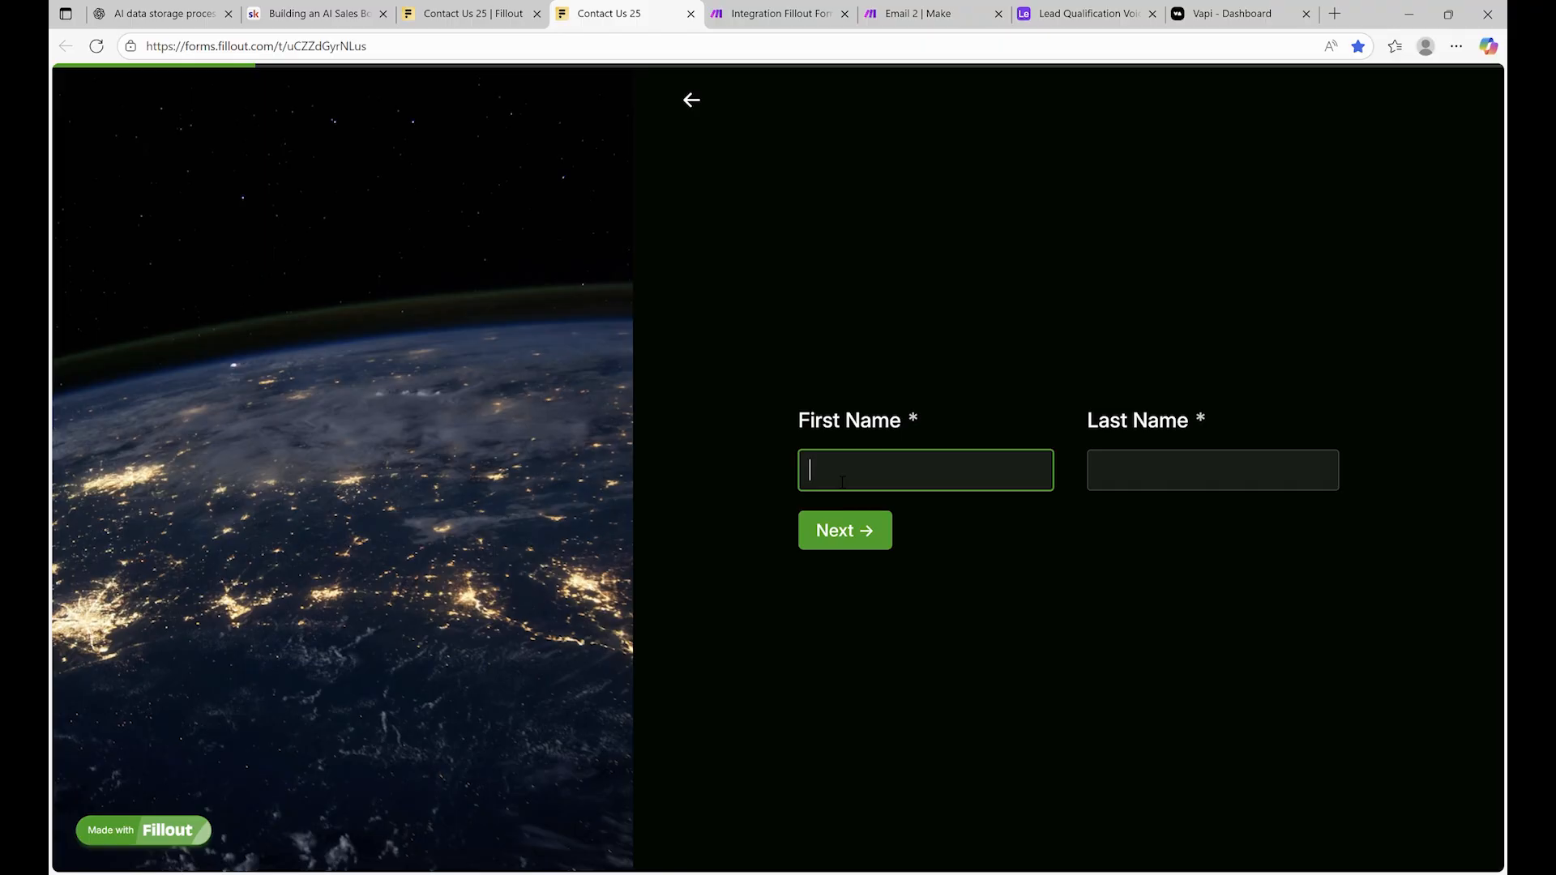
# Enter the contact's first name and last name
pyautogui.click(1133, 477)
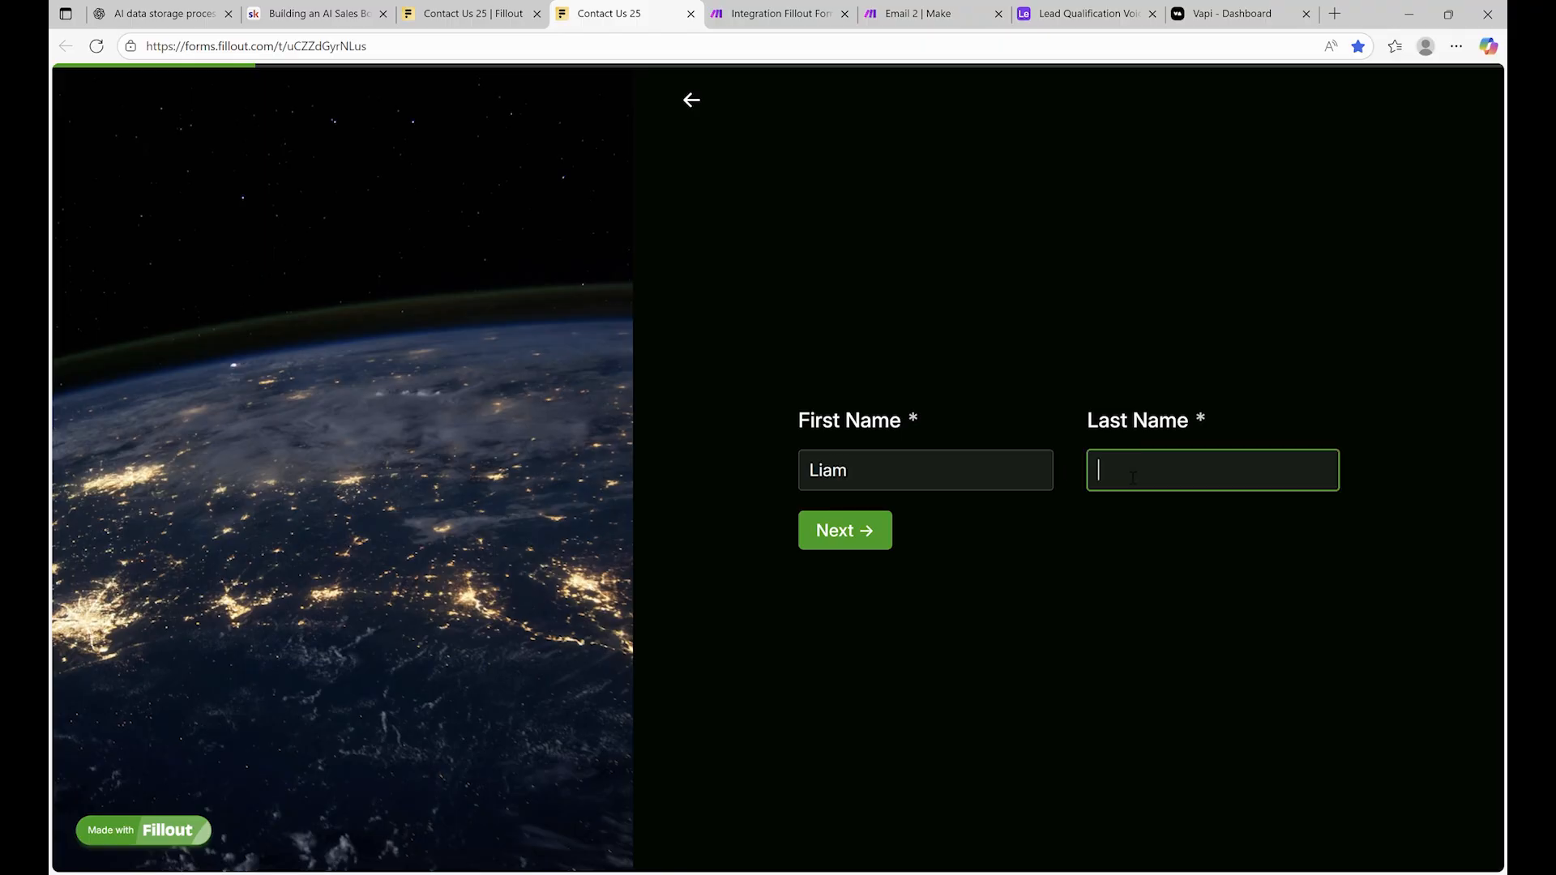
# Fill in a test e-mail address and the contact's phone number
pyautogui.click(869, 533)
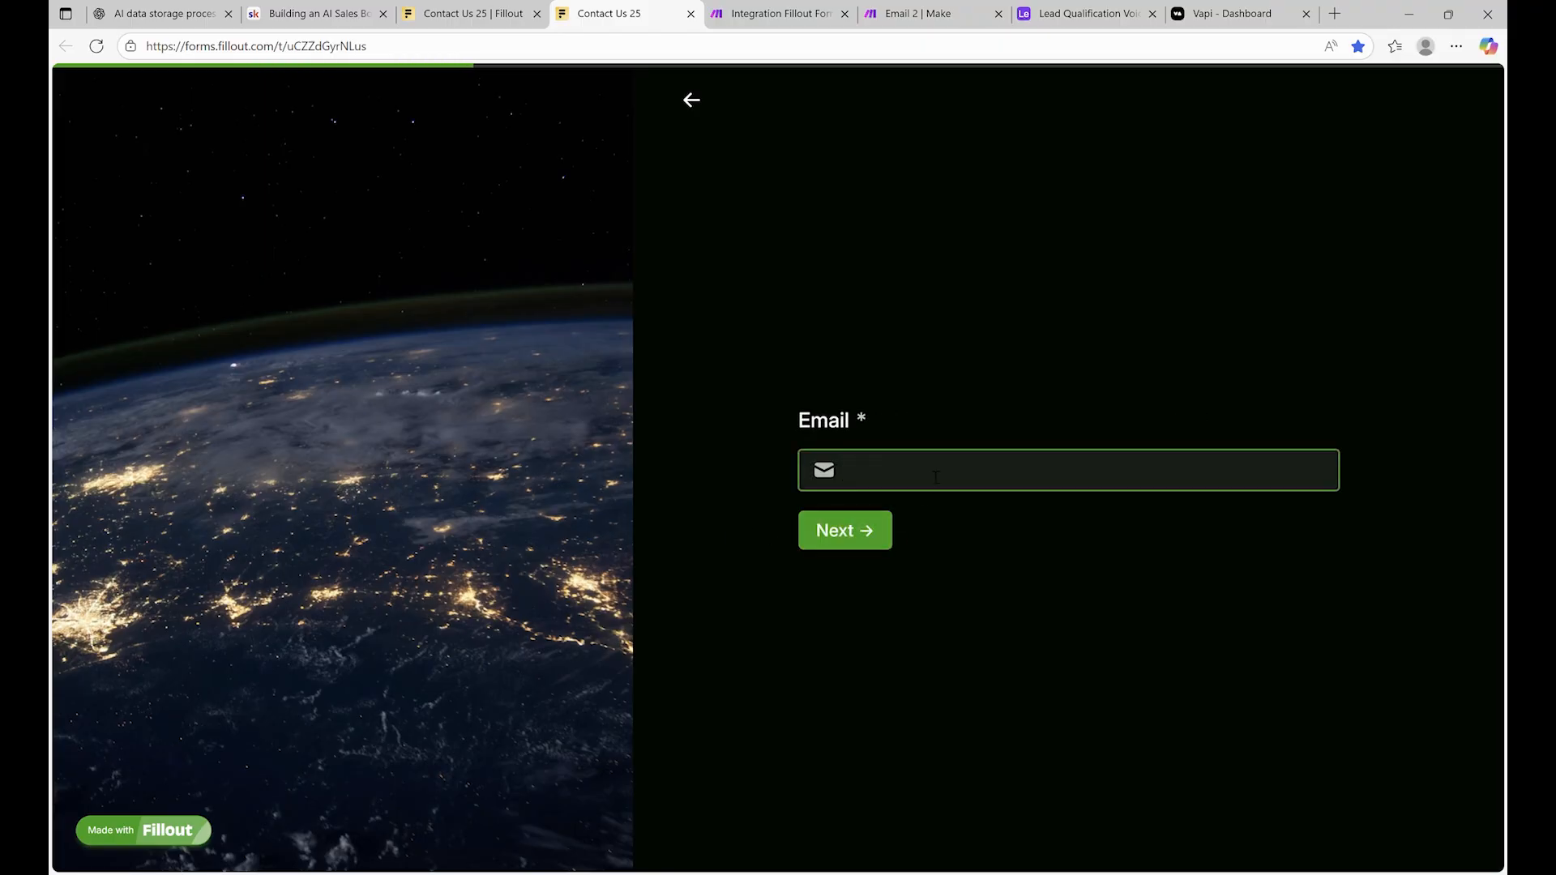
pyautogui.write('ottle')
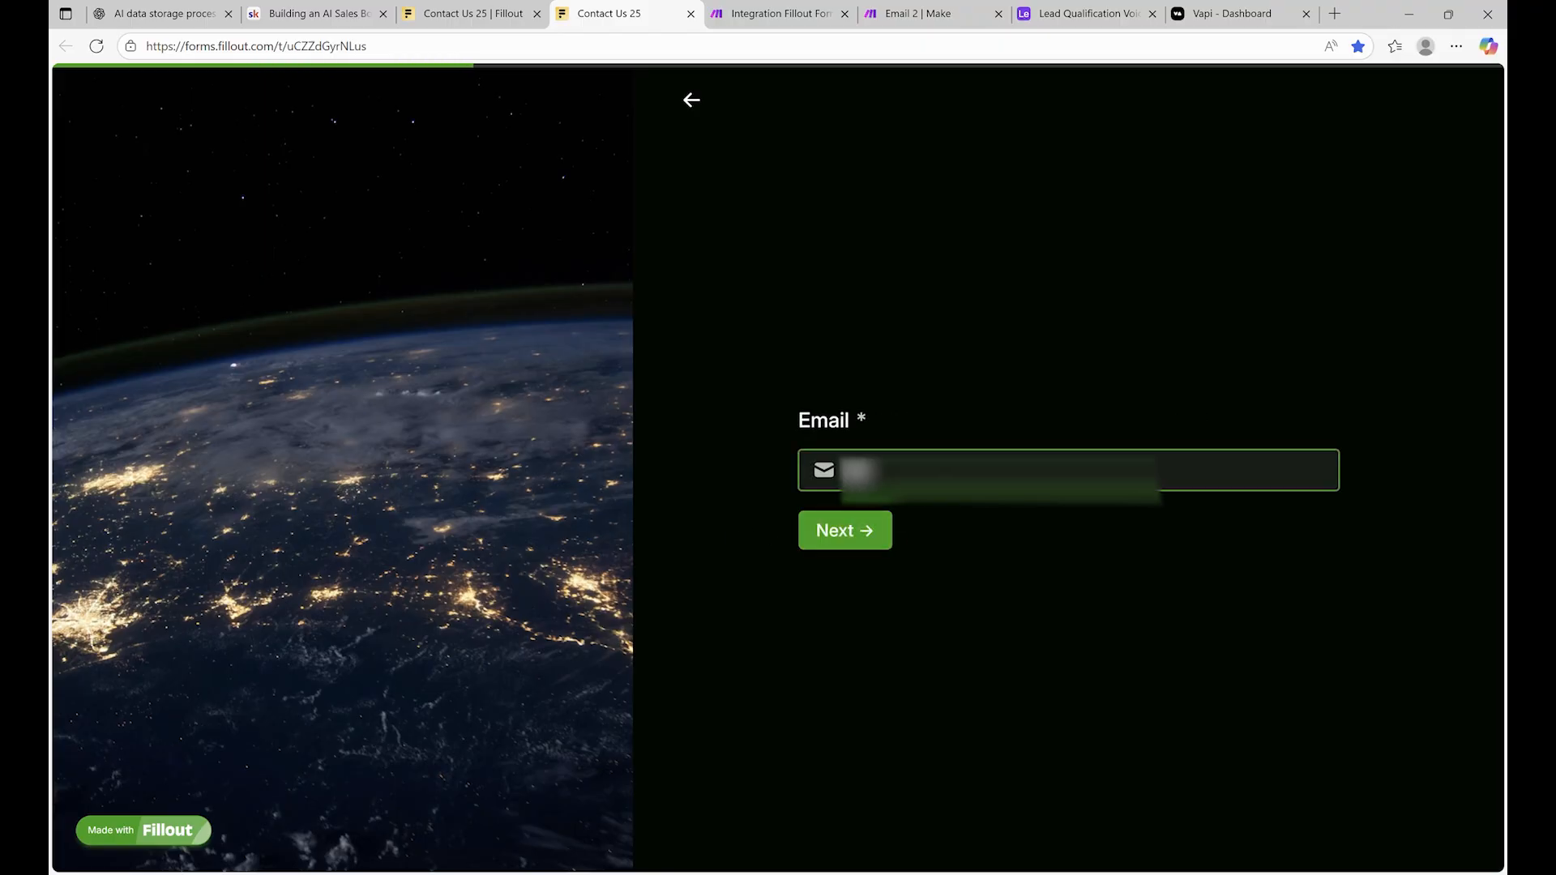
pyautogui.press('BackSpace')
pyautogui.press('BackSpace')
pyautogui.press('BackSpace')
pyautogui.press('BackSpace')
pyautogui.press('BackSpace')
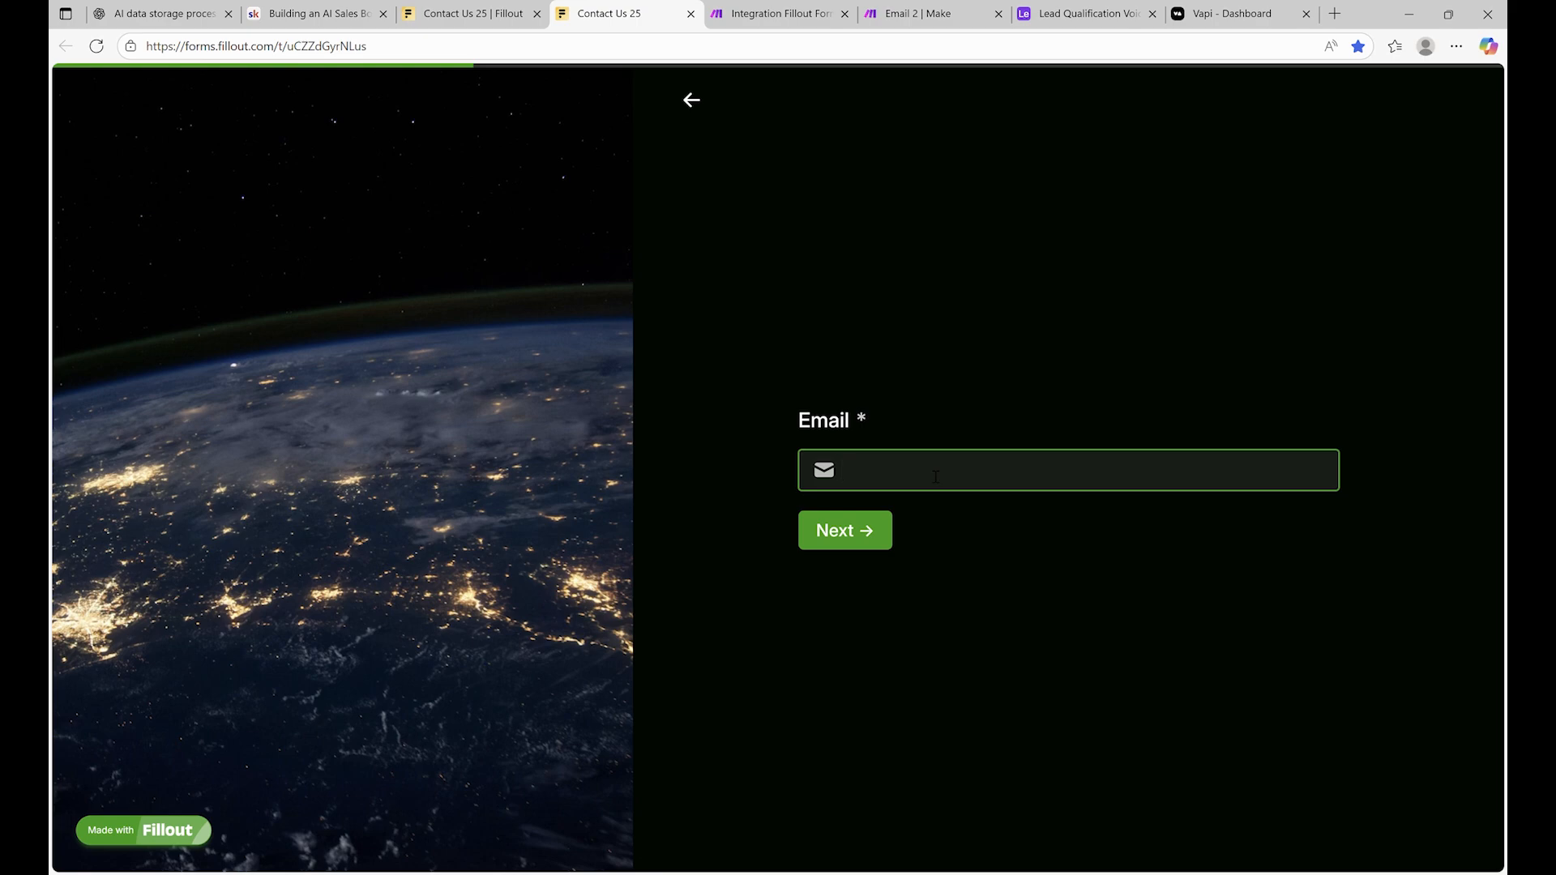
pyautogui.write('test@example.com')
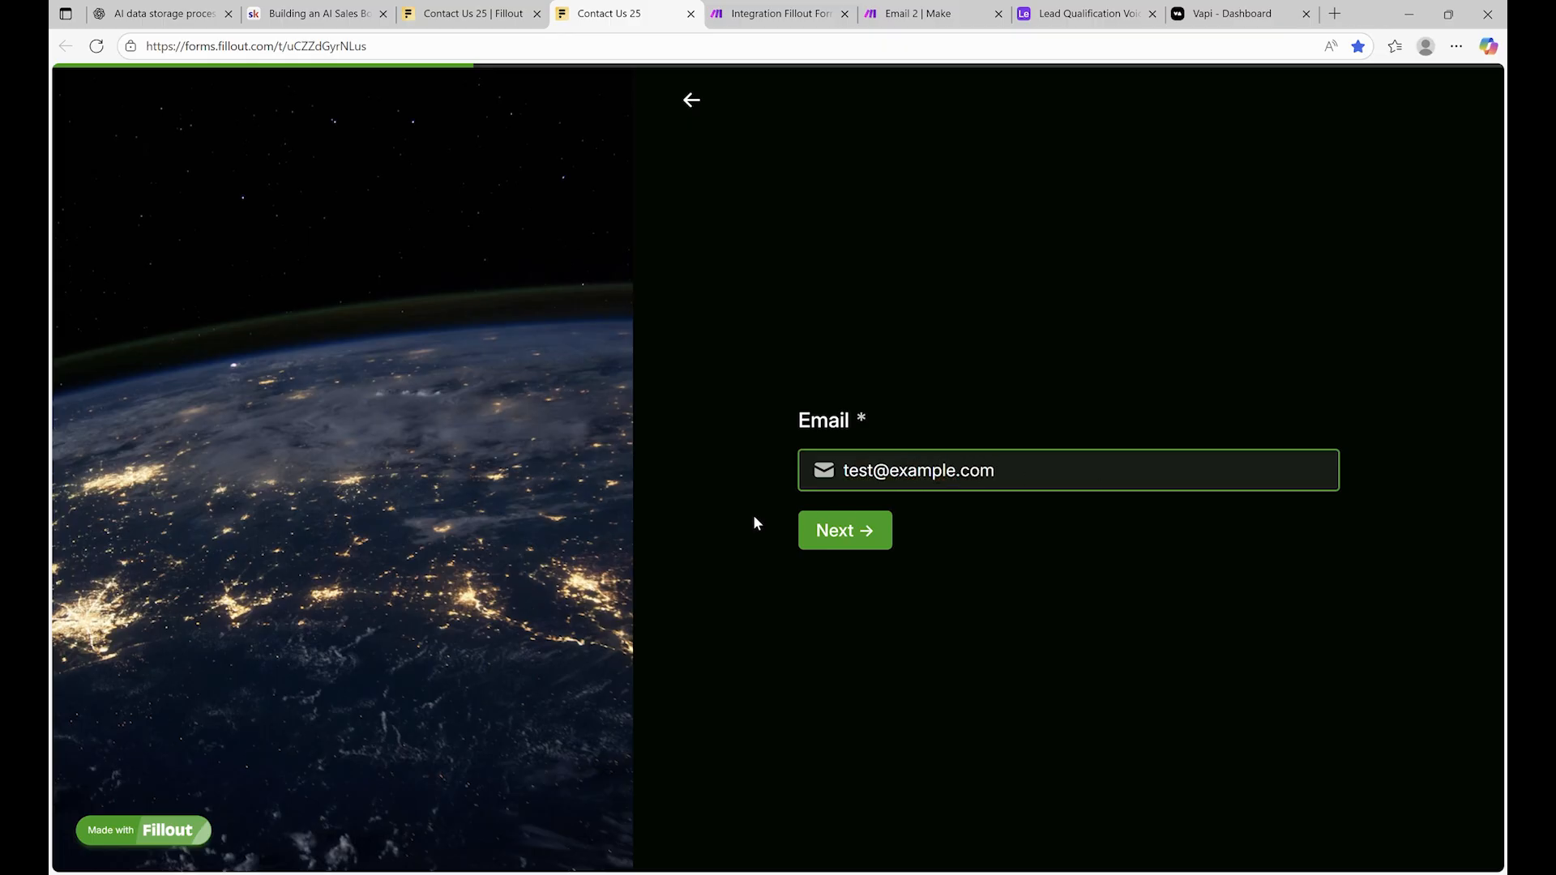
pyautogui.click(844, 531)
pyautogui.write('**********')
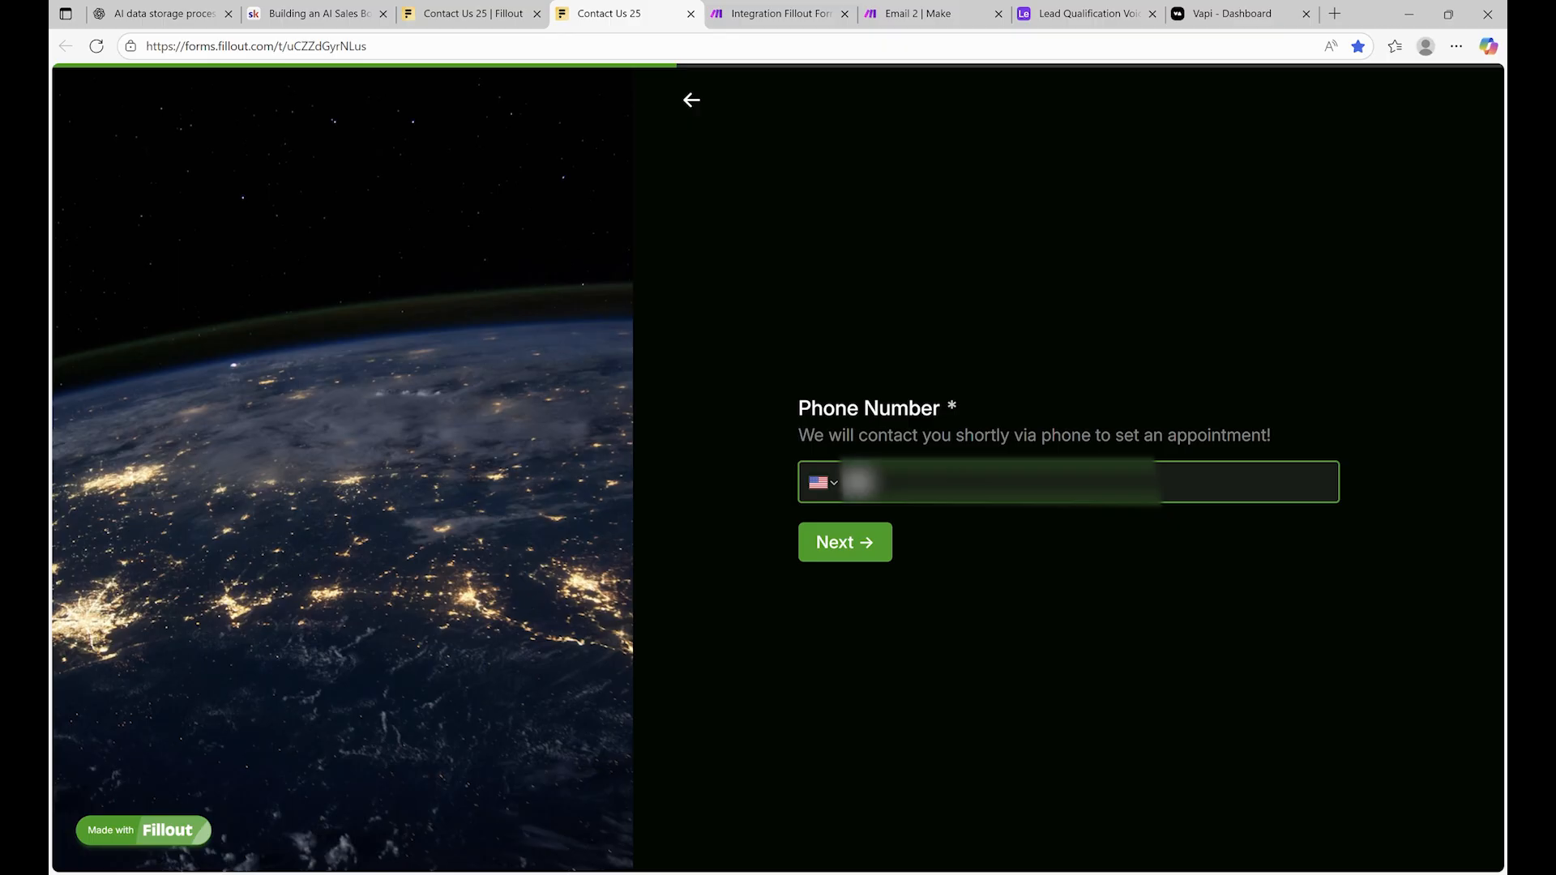
pyautogui.write('*')
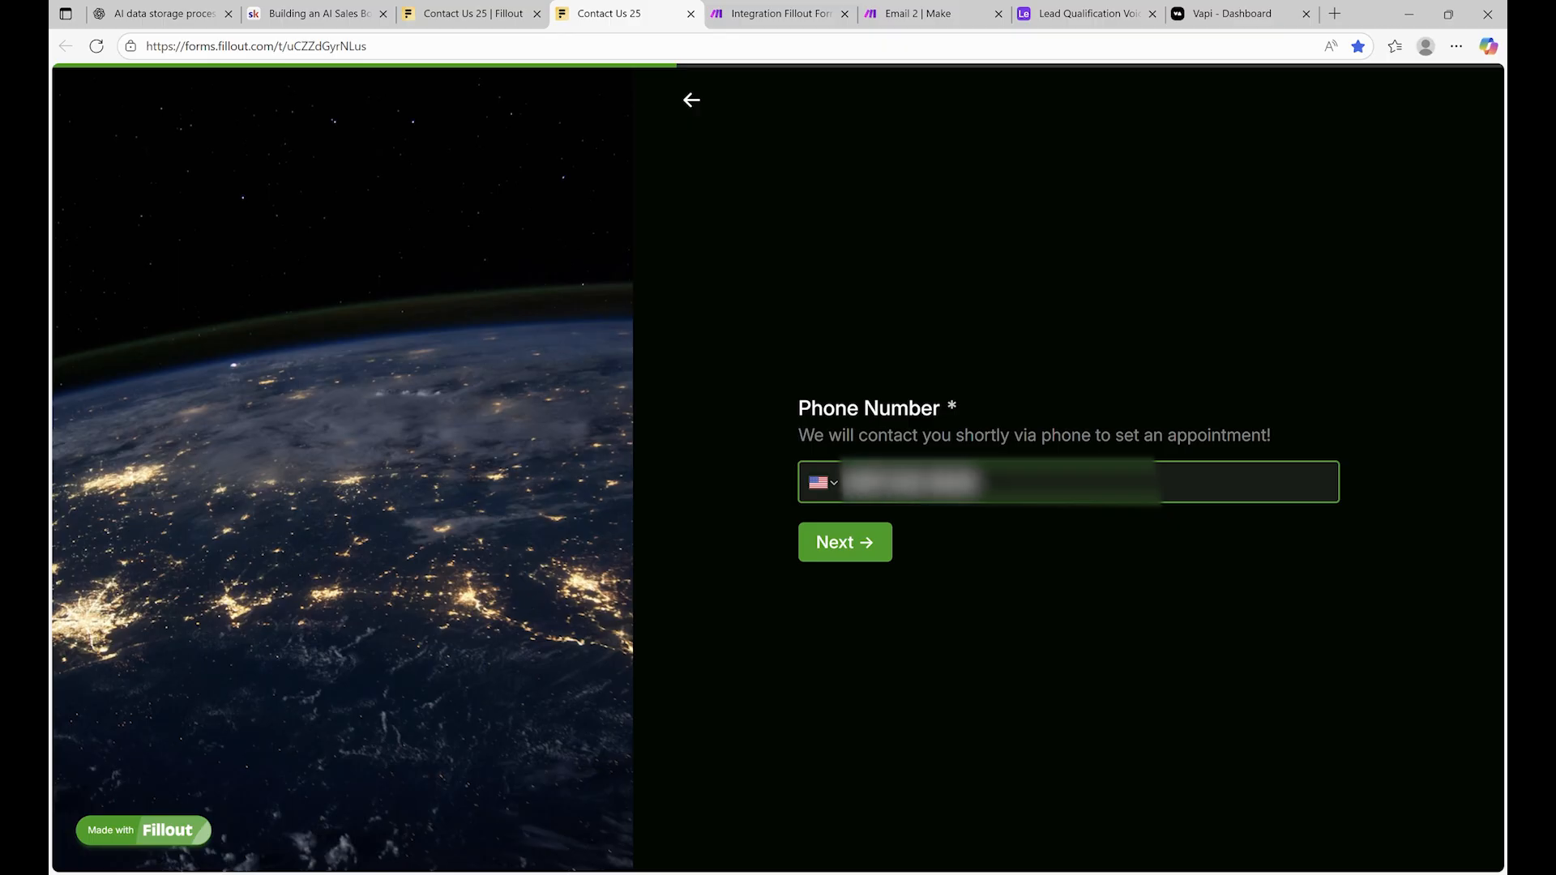
# Choose the $5,000 - $10,000 budget and enter Petal AI as the company
pyautogui.click(861, 551)
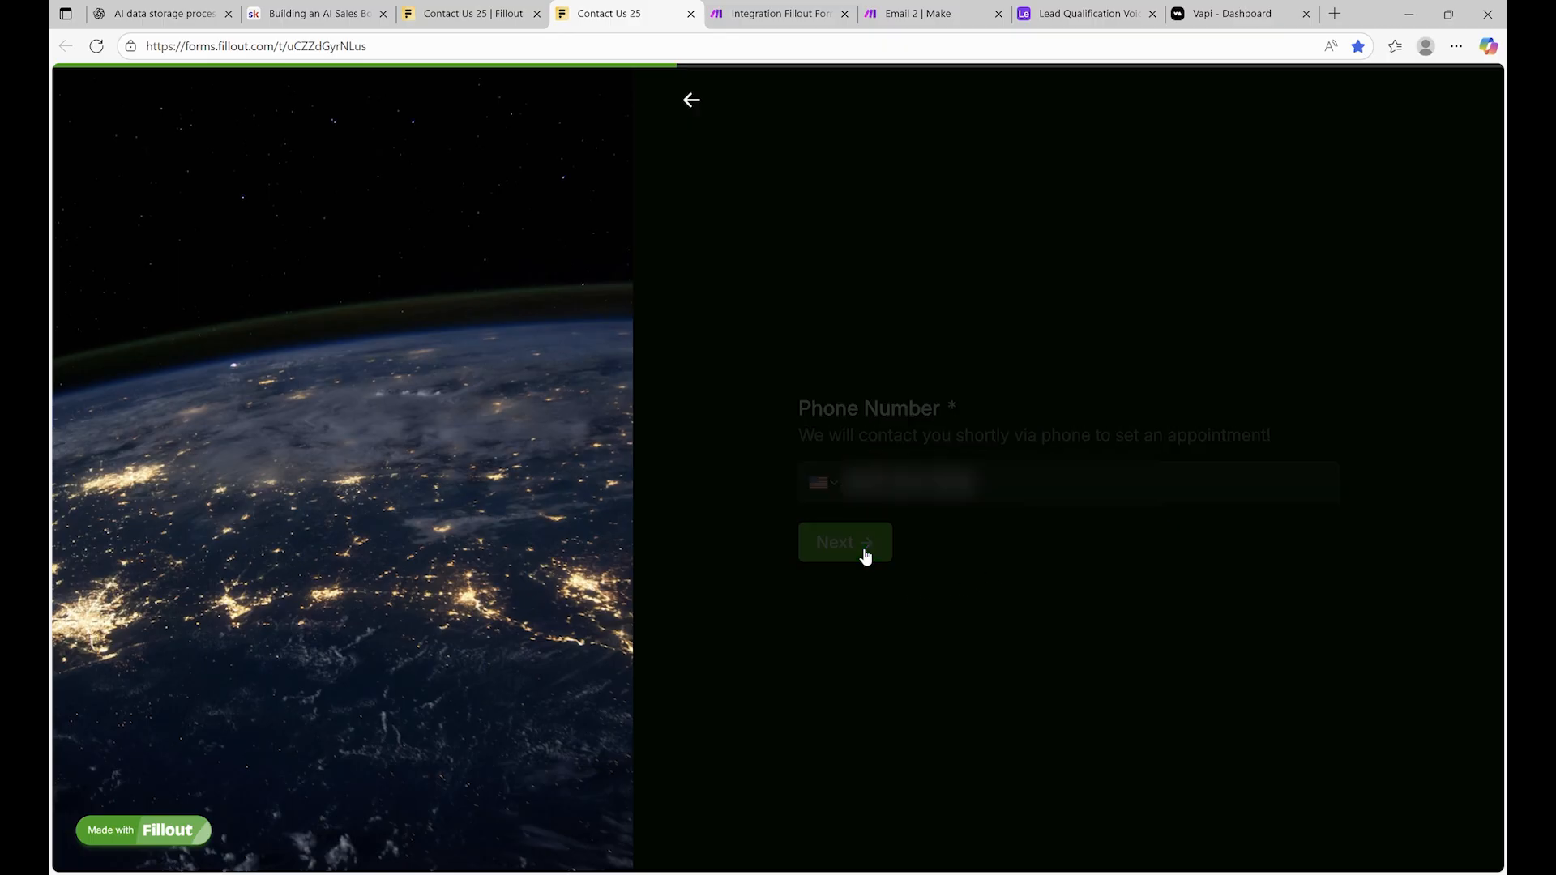
pyautogui.click(912, 430)
pyautogui.click(849, 632)
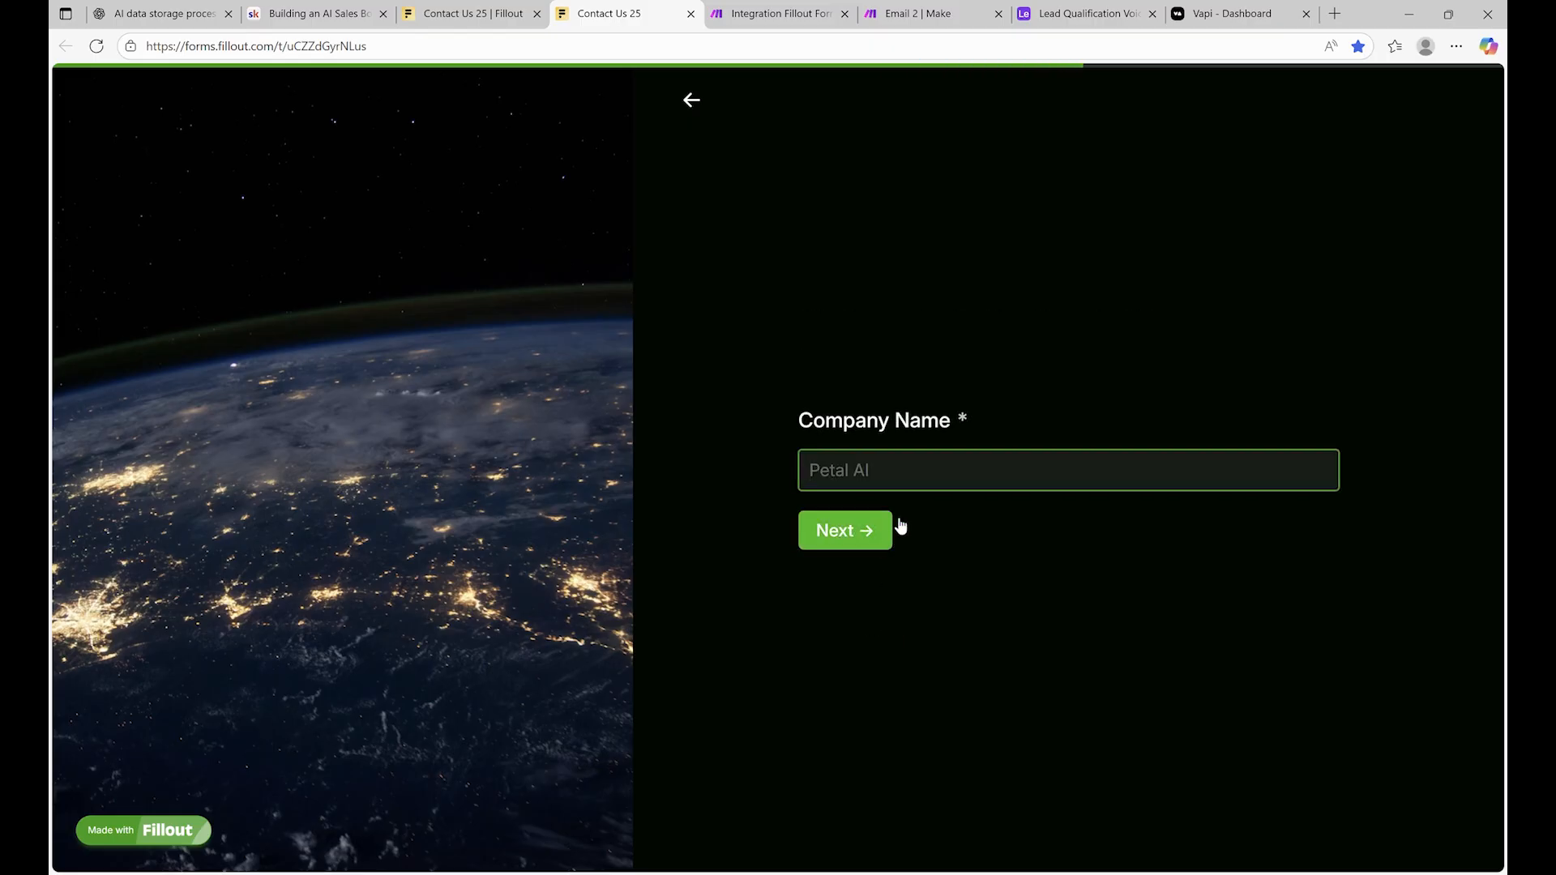
pyautogui.write('Petal AI')
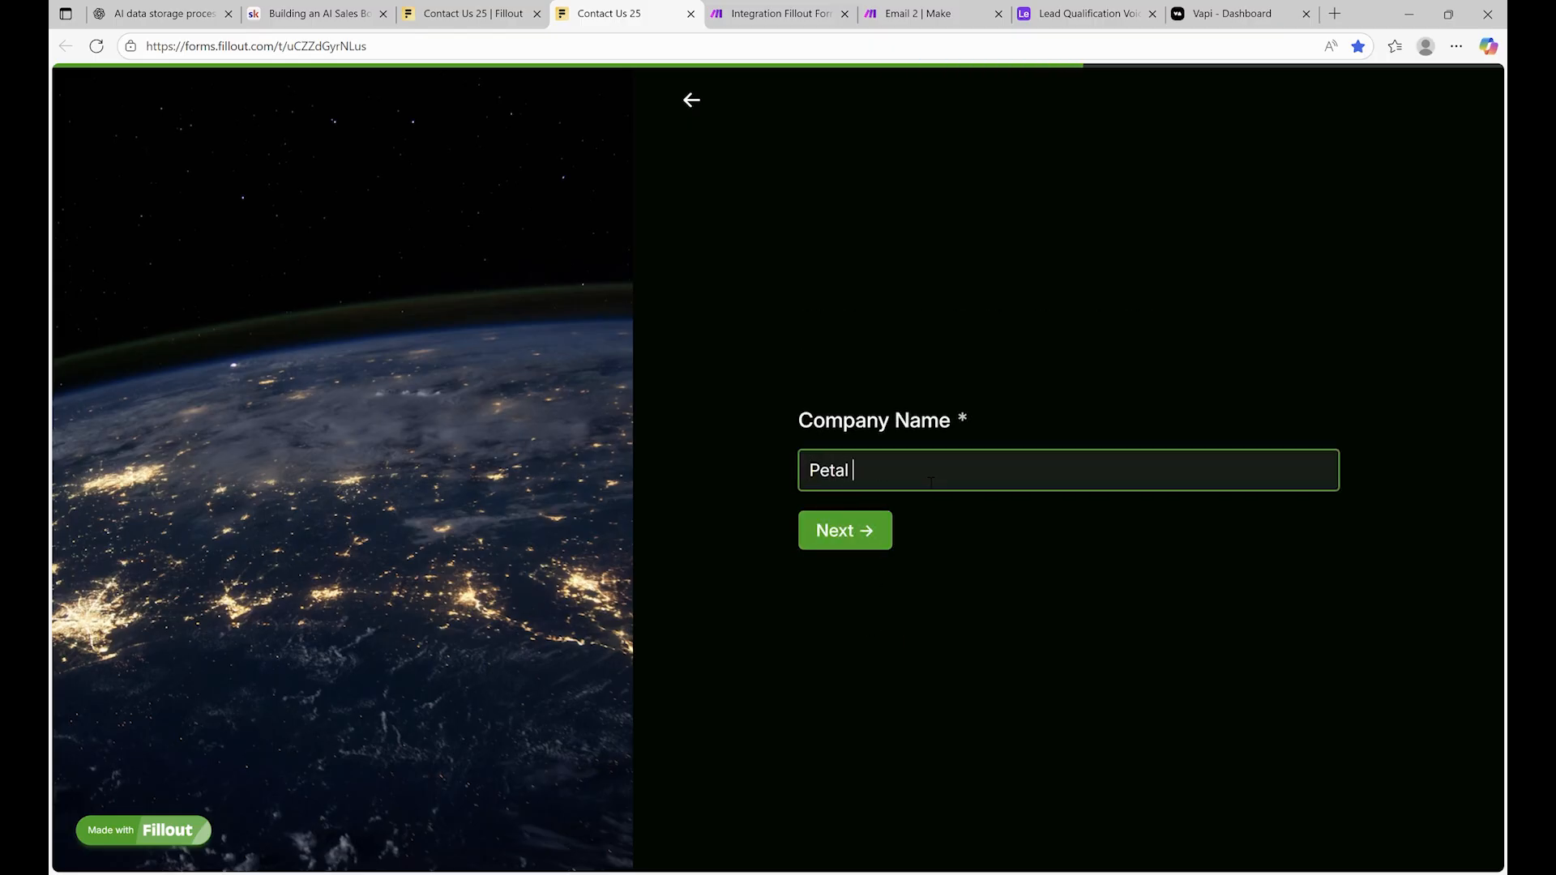
# Describe the project as 'Chatbots for my sales team' and submit the form
pyautogui.click(815, 541)
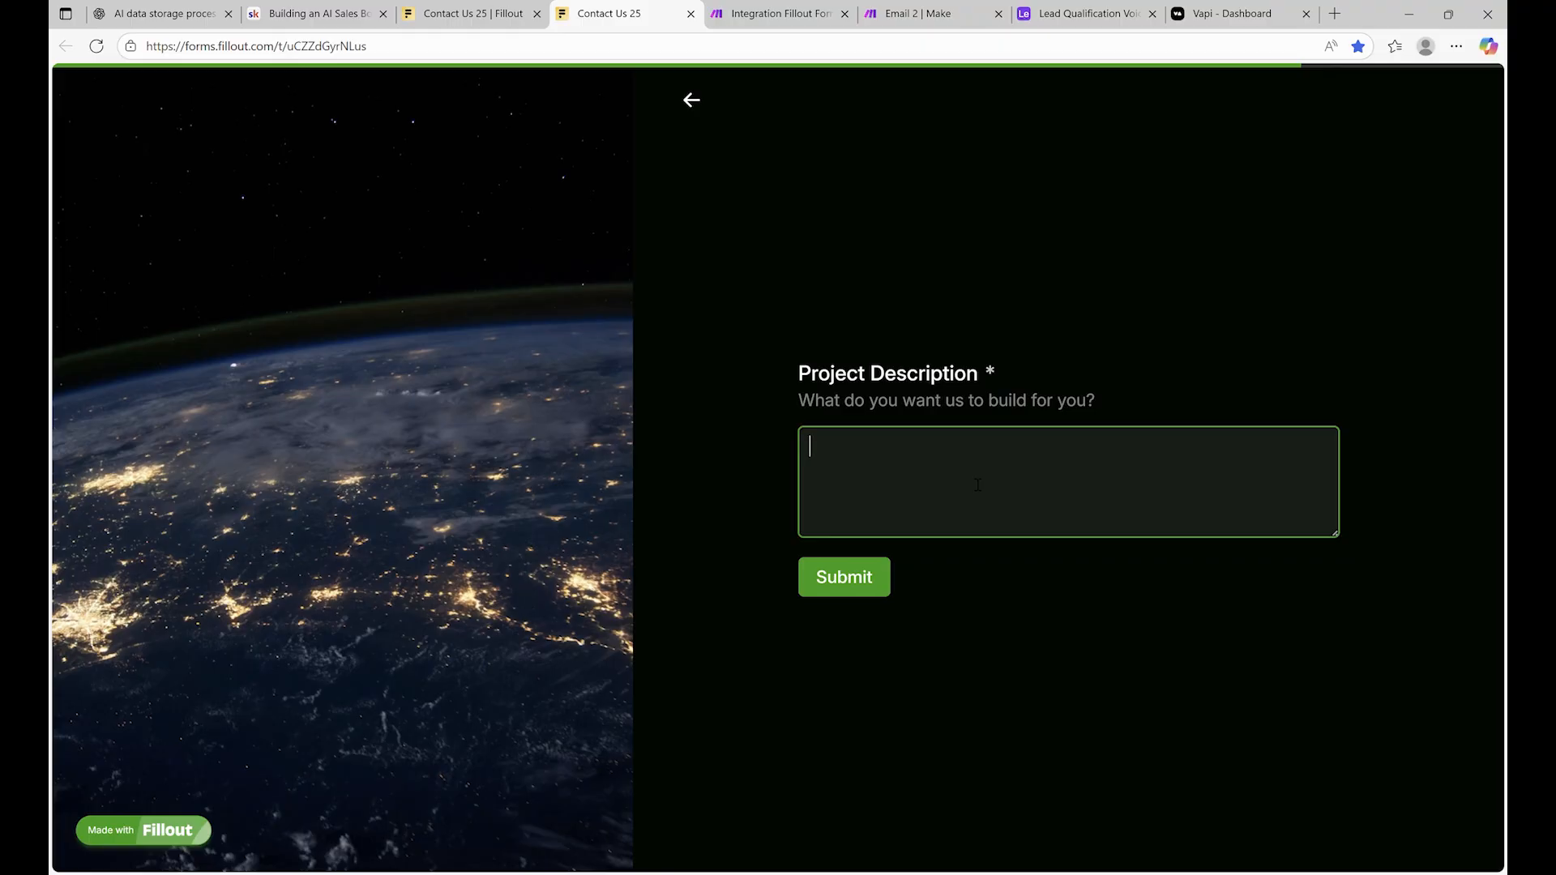
pyautogui.write('Chatbtps')
pyautogui.press('BackSpace')
pyautogui.press('BackSpace')
pyautogui.press('BackSpace')
pyautogui.write('ots for my ')
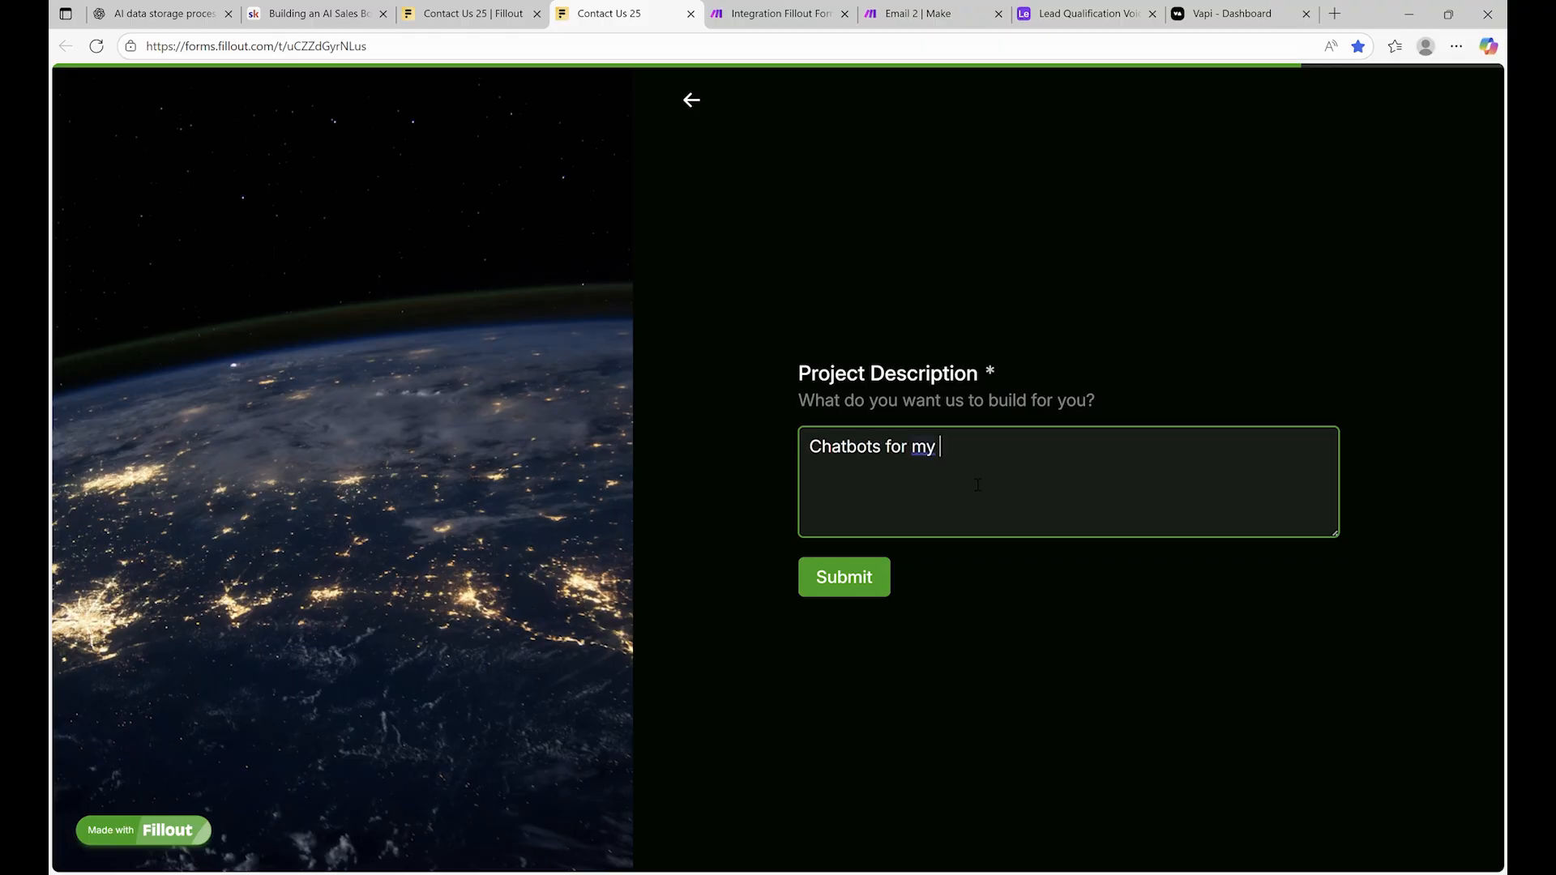
pyautogui.write('sales team')
pyautogui.click(858, 583)
# Switch to the Integration Fillout Forms, Airtable scenario to check its Success runs
pyautogui.click(819, 14)
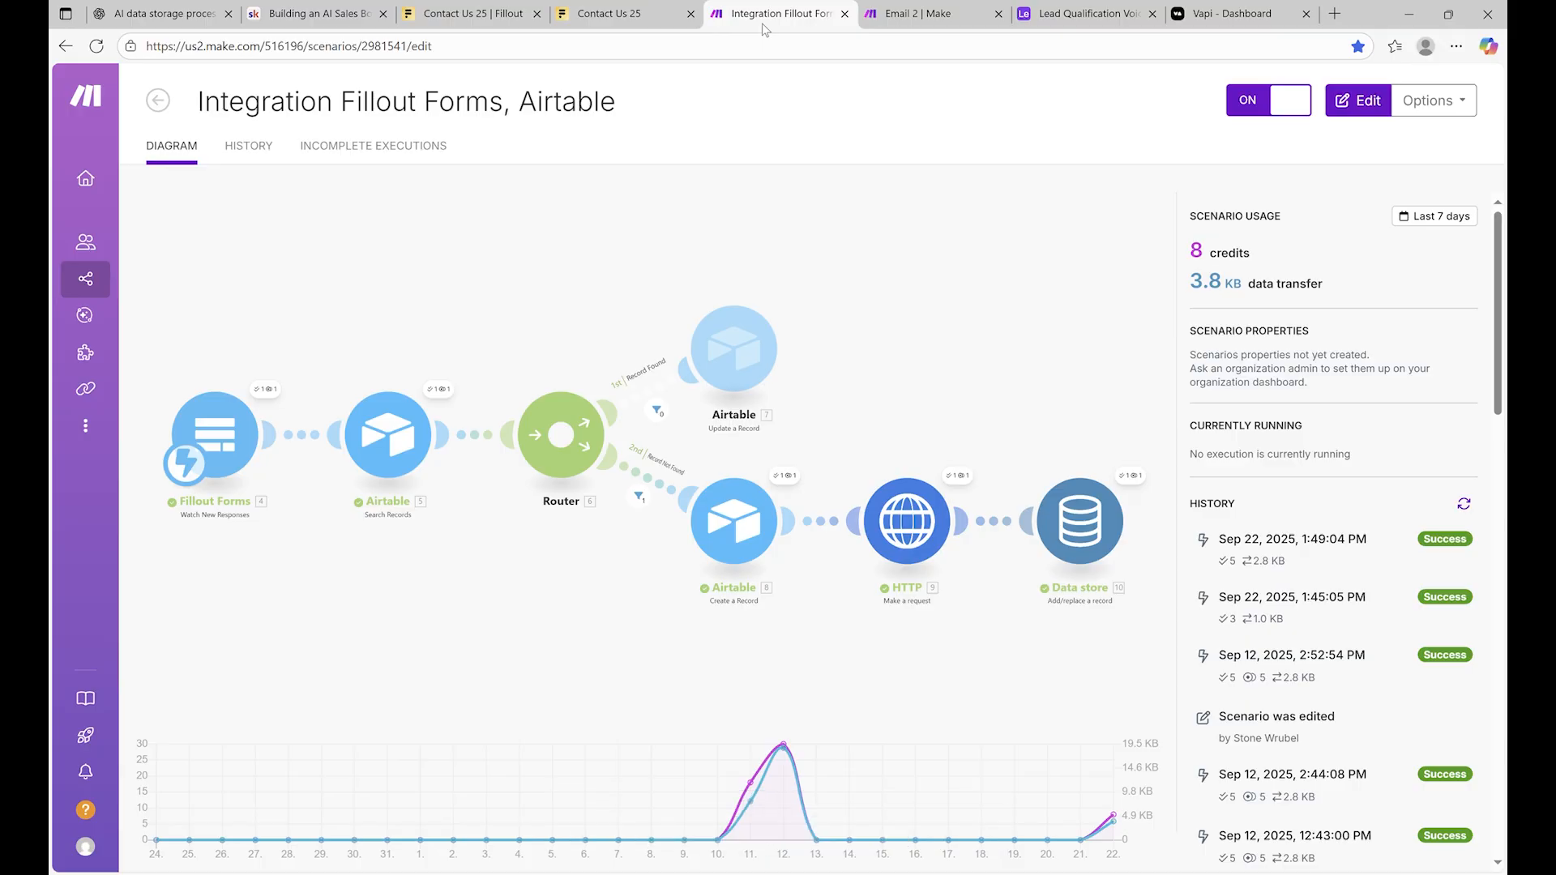
# Go to the Email 2 tab to reach the Lead Qualification Voice Assistant records
pyautogui.click(924, 14)
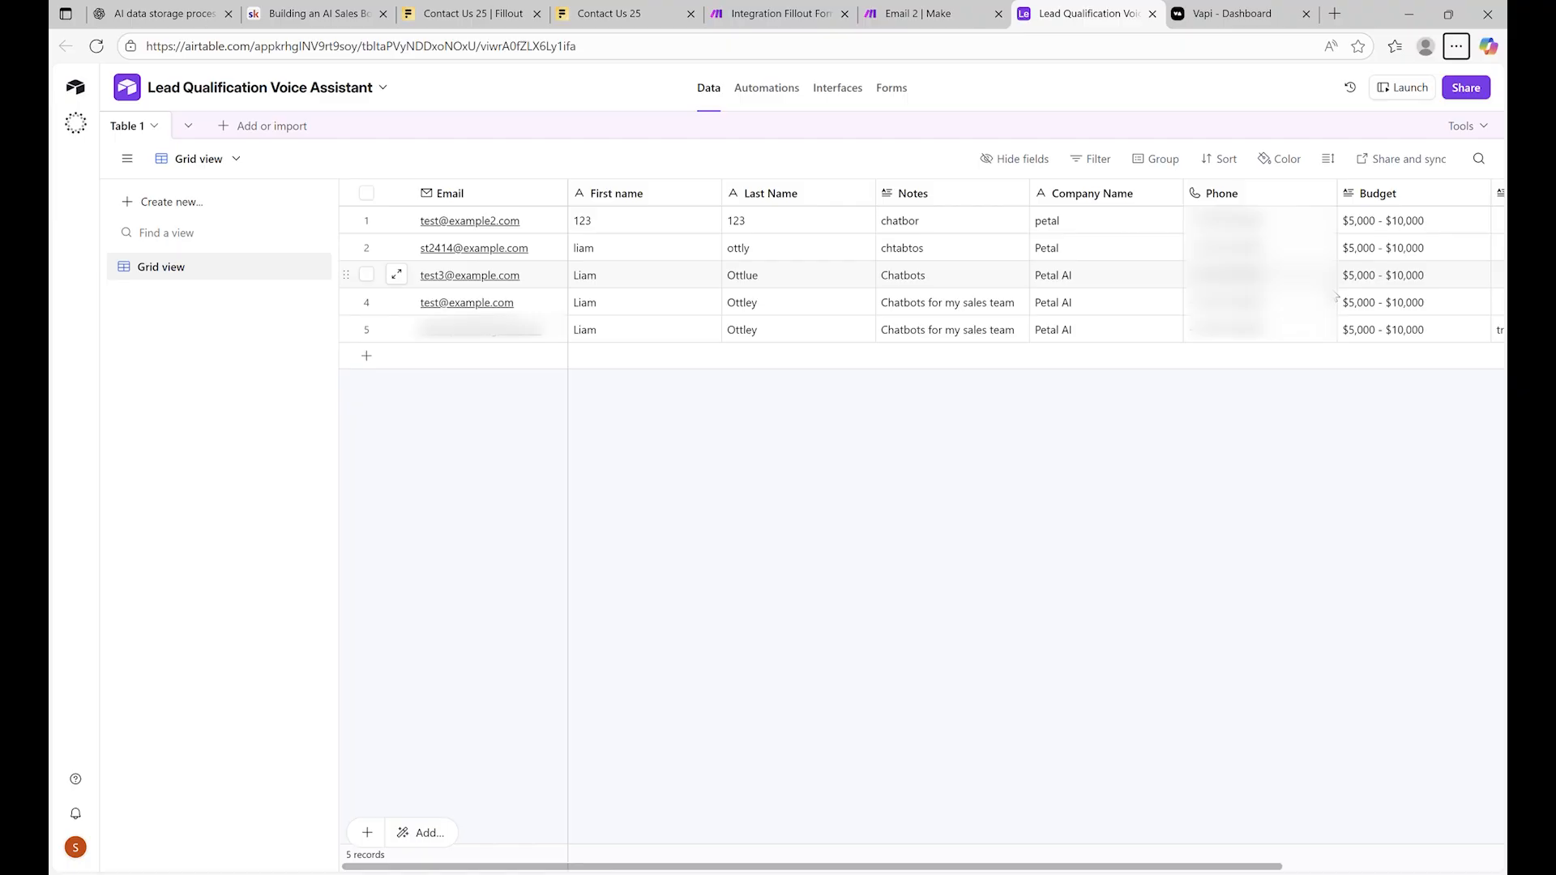
# Scroll the Airtable lead grid right to check the Interested column
pyautogui.hscroll(3, 1344, 351)
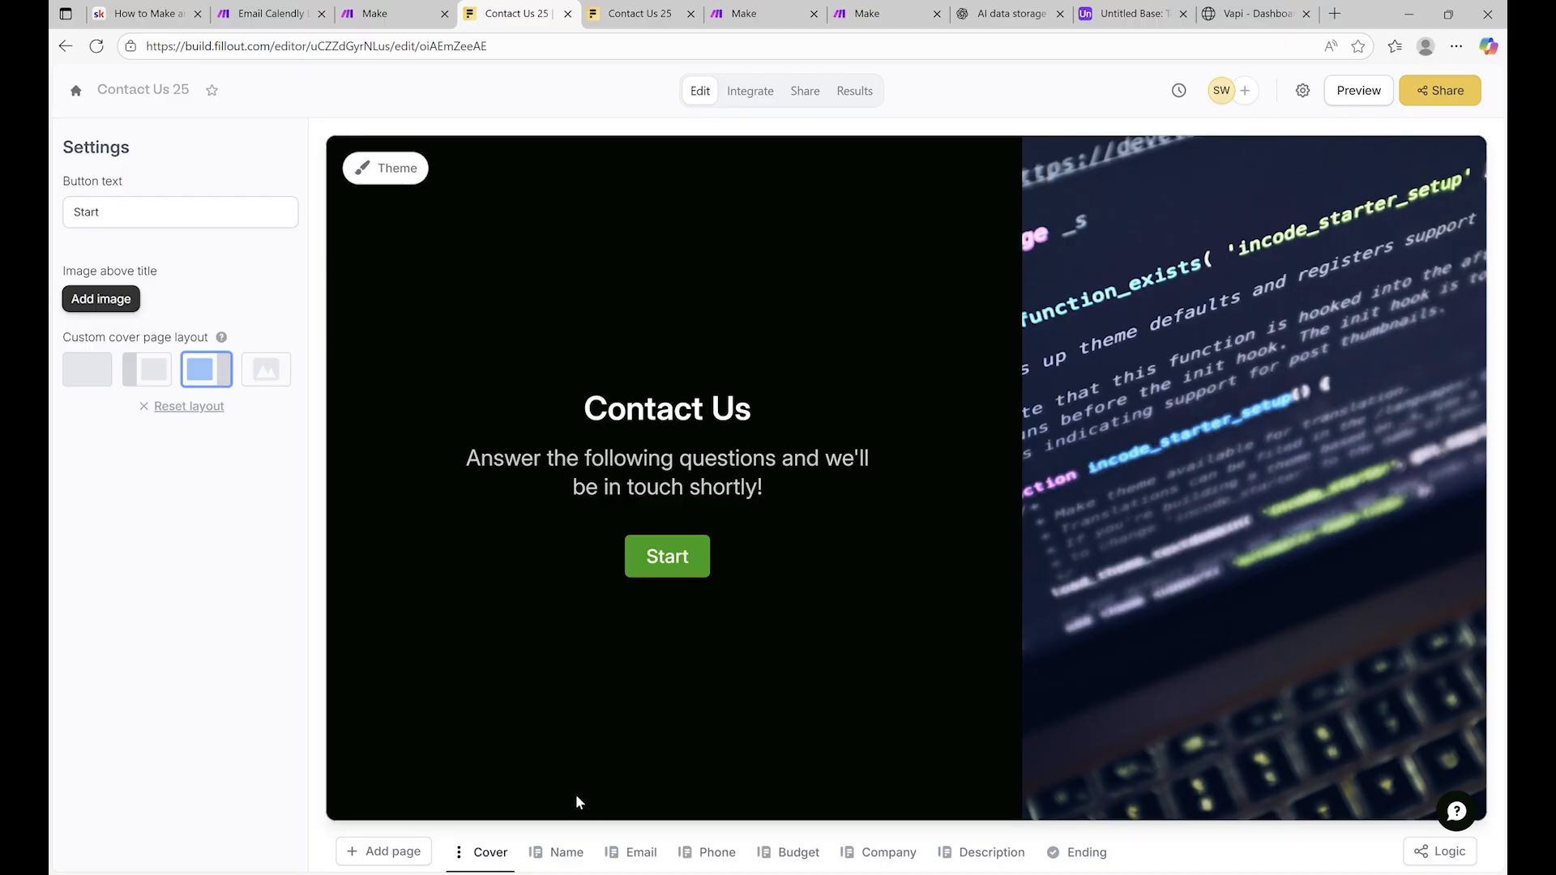
pyautogui.click(561, 855)
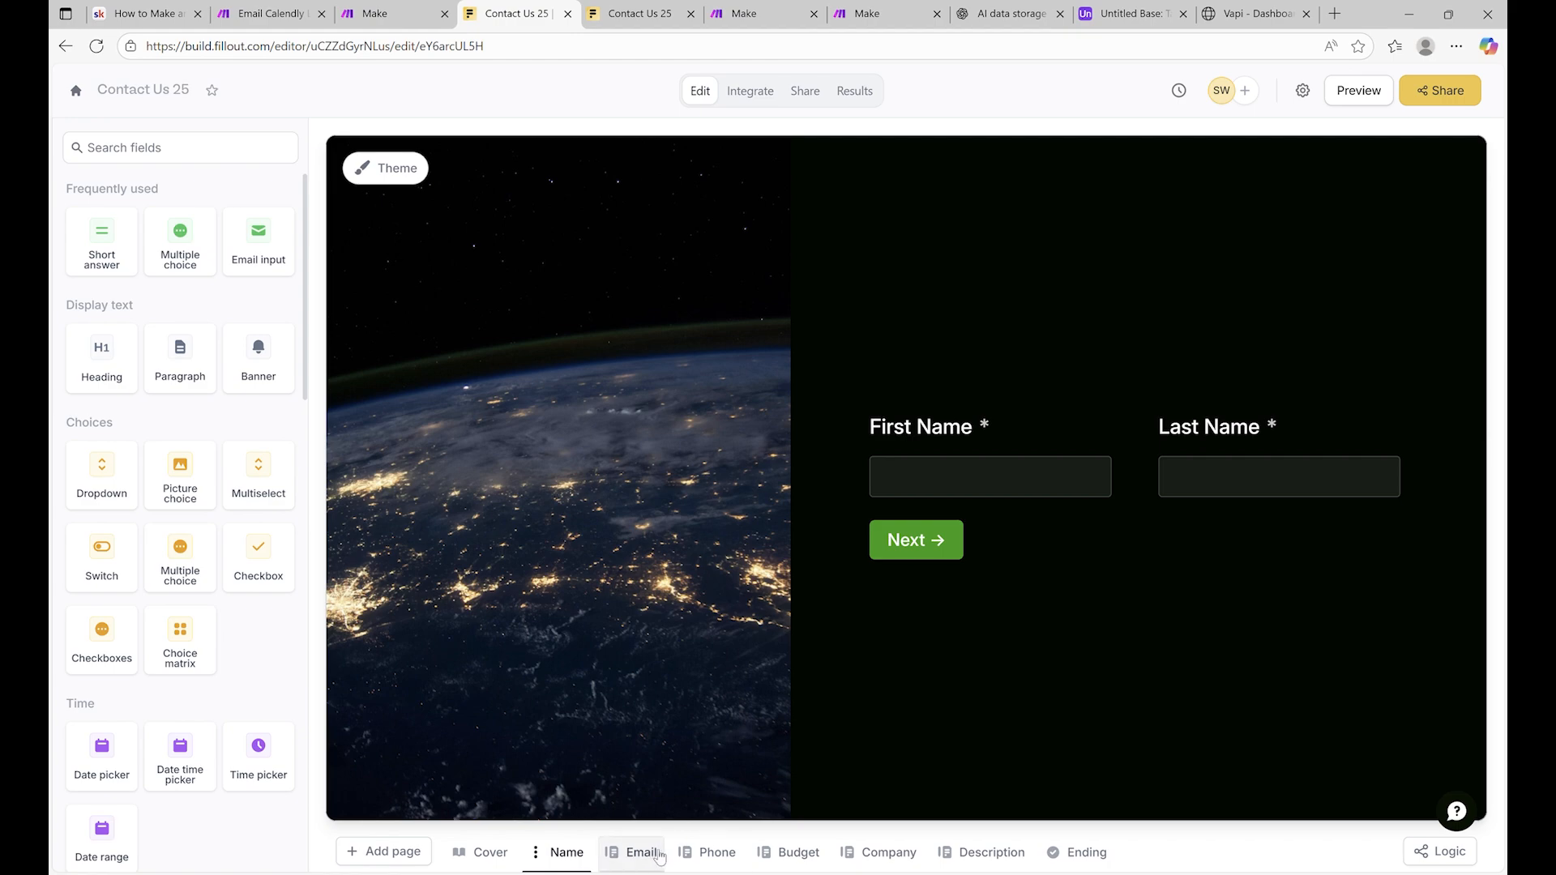
pyautogui.click(641, 855)
pyautogui.click(714, 853)
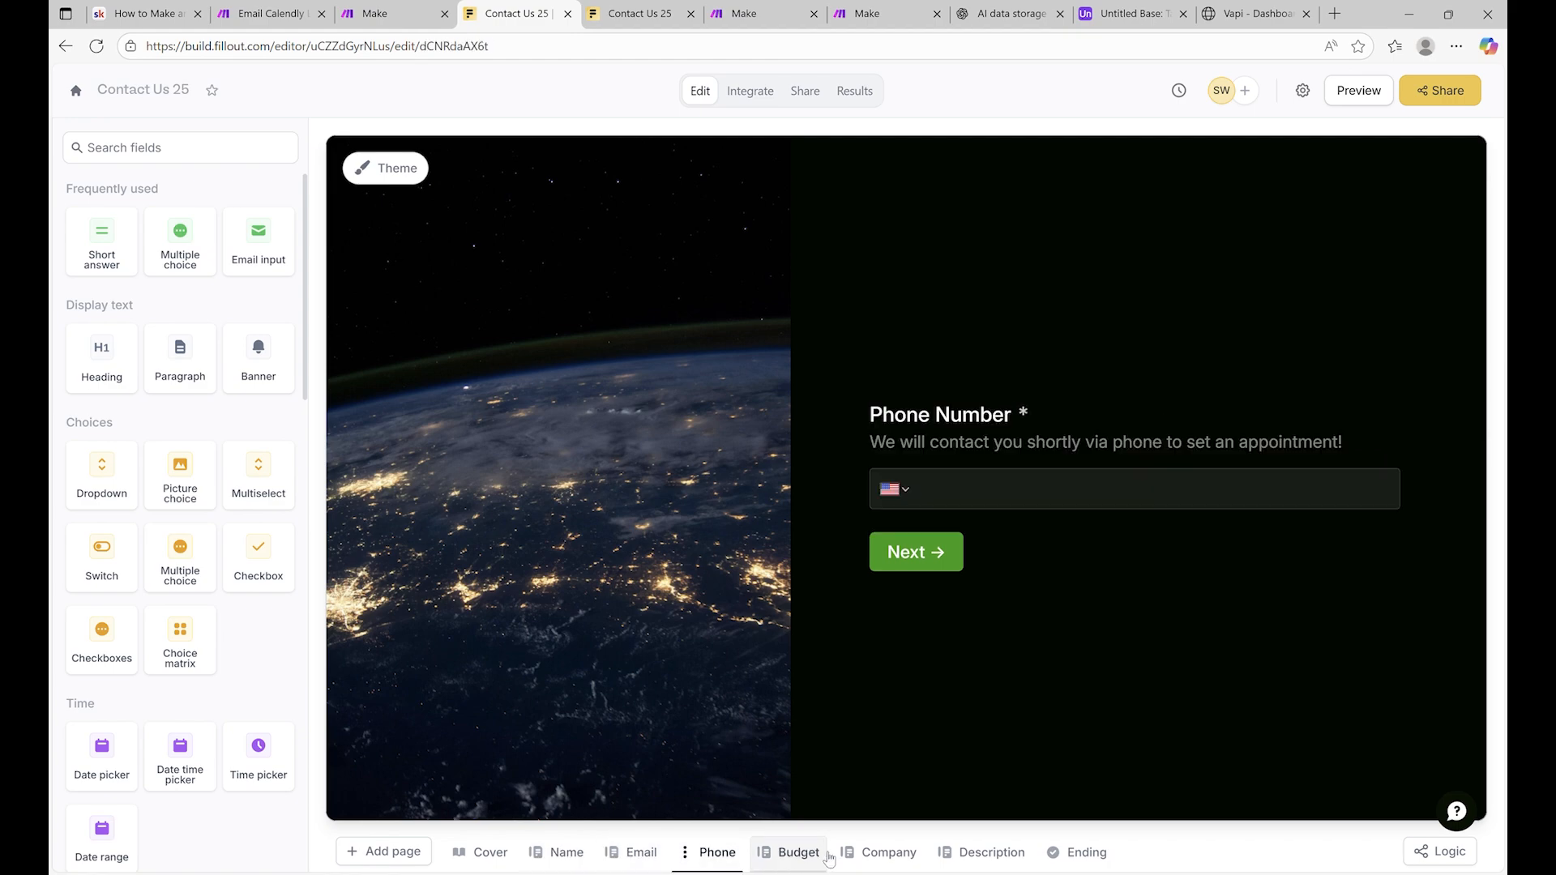
pyautogui.click(813, 855)
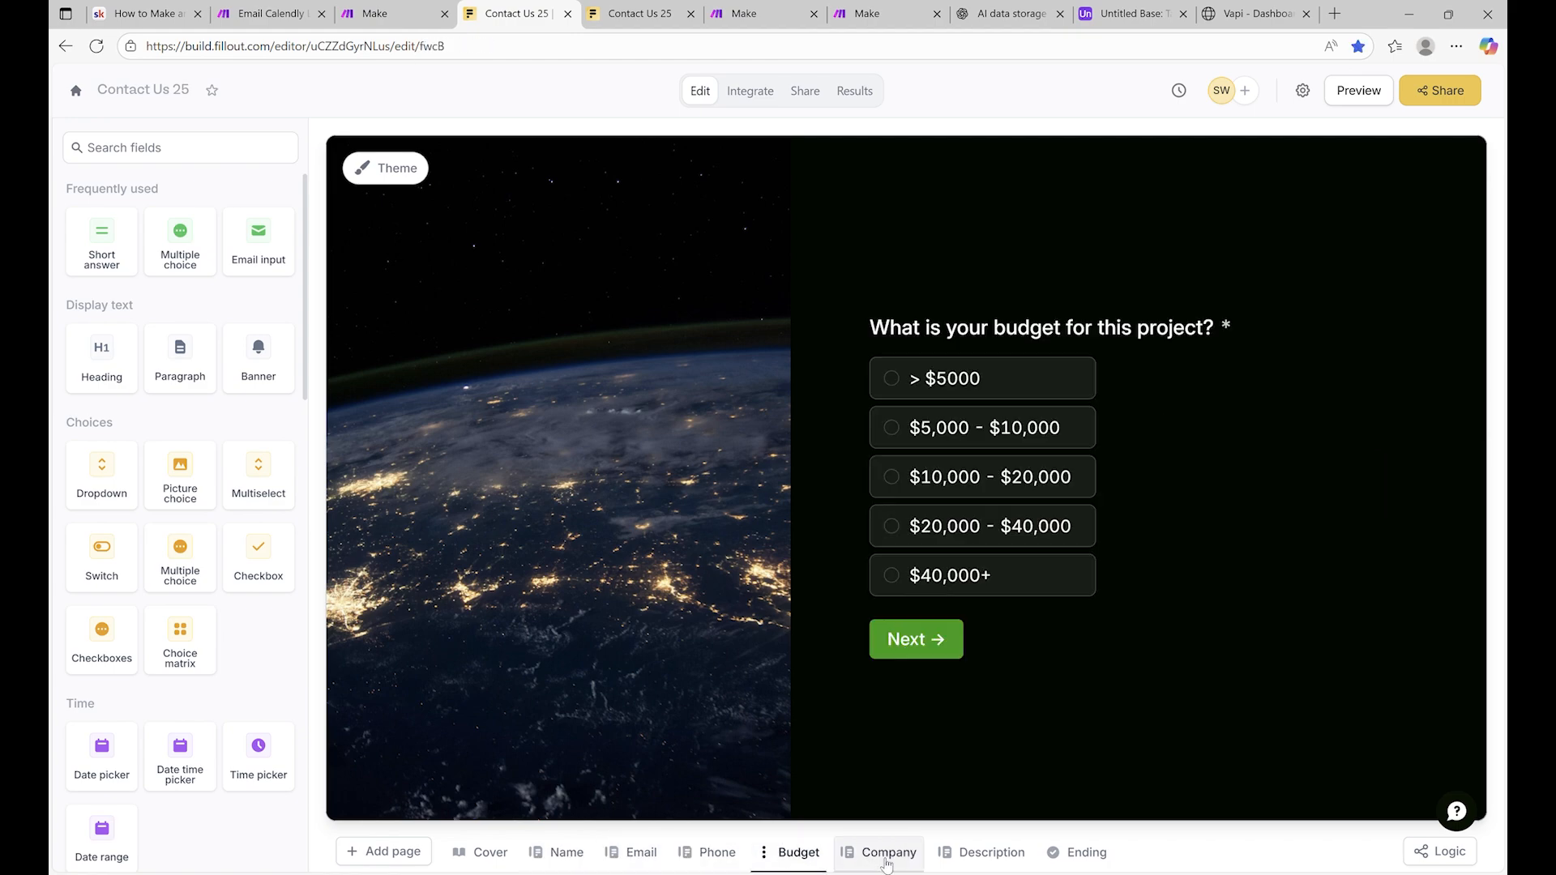
pyautogui.click(887, 854)
pyautogui.click(944, 851)
pyautogui.click(1068, 856)
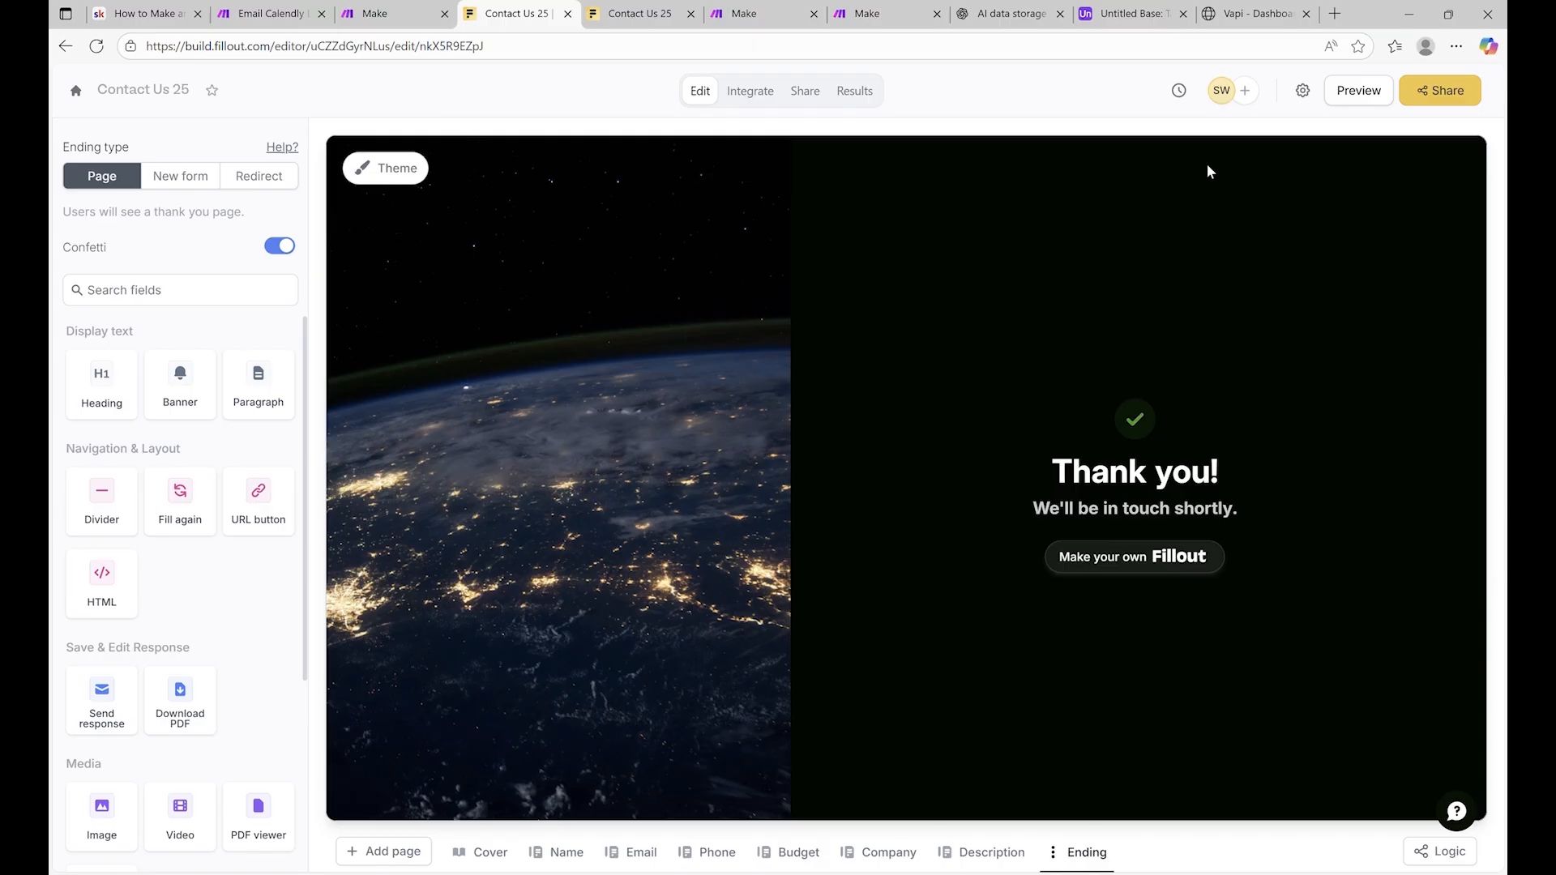
pyautogui.click(484, 852)
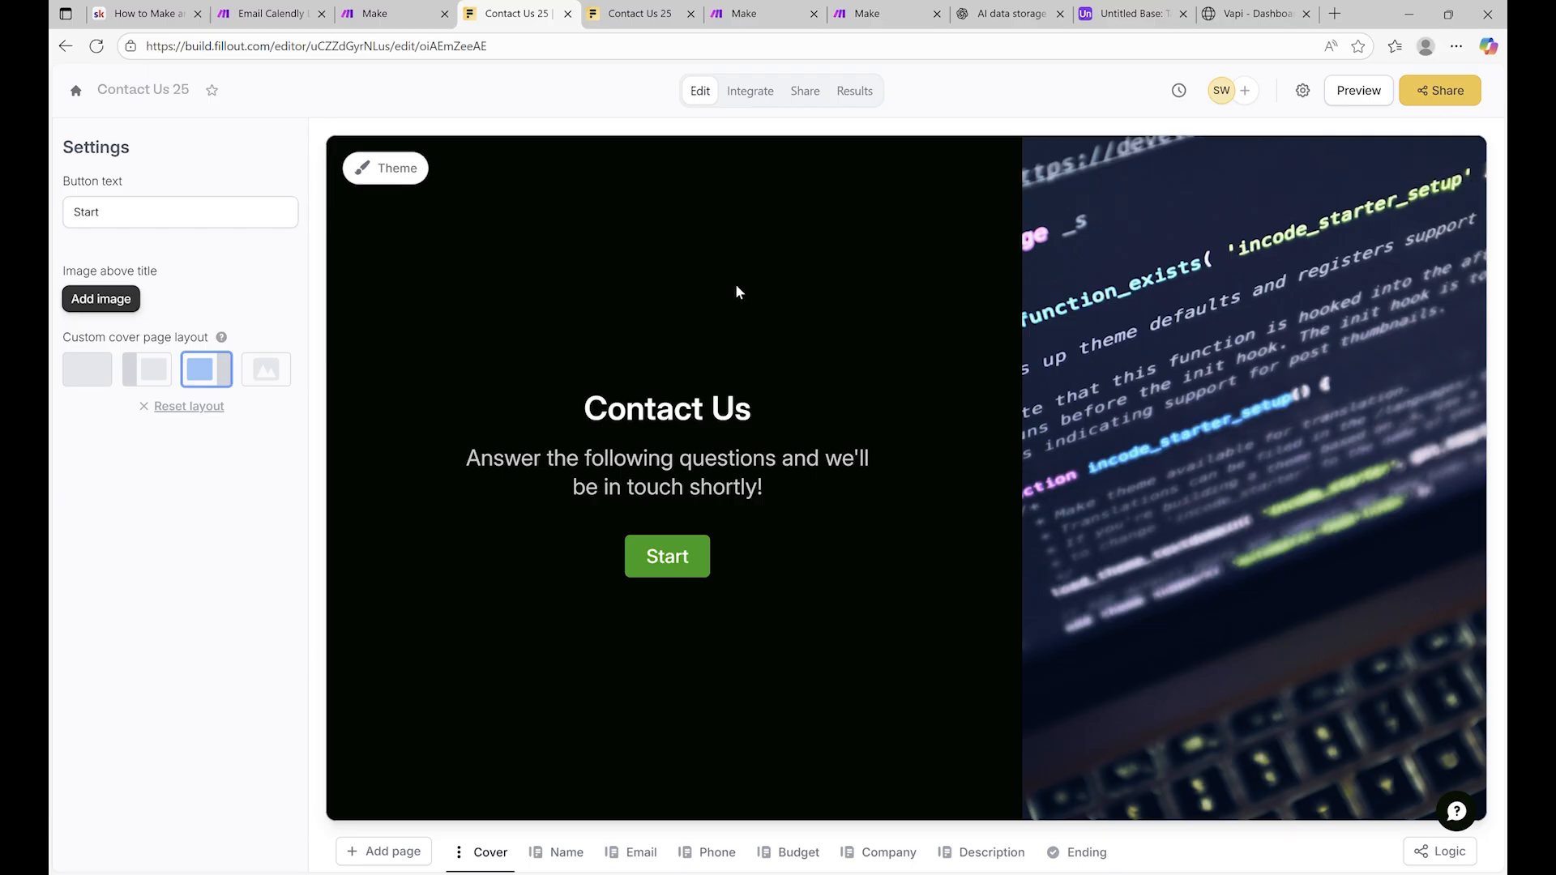
pyautogui.click(565, 852)
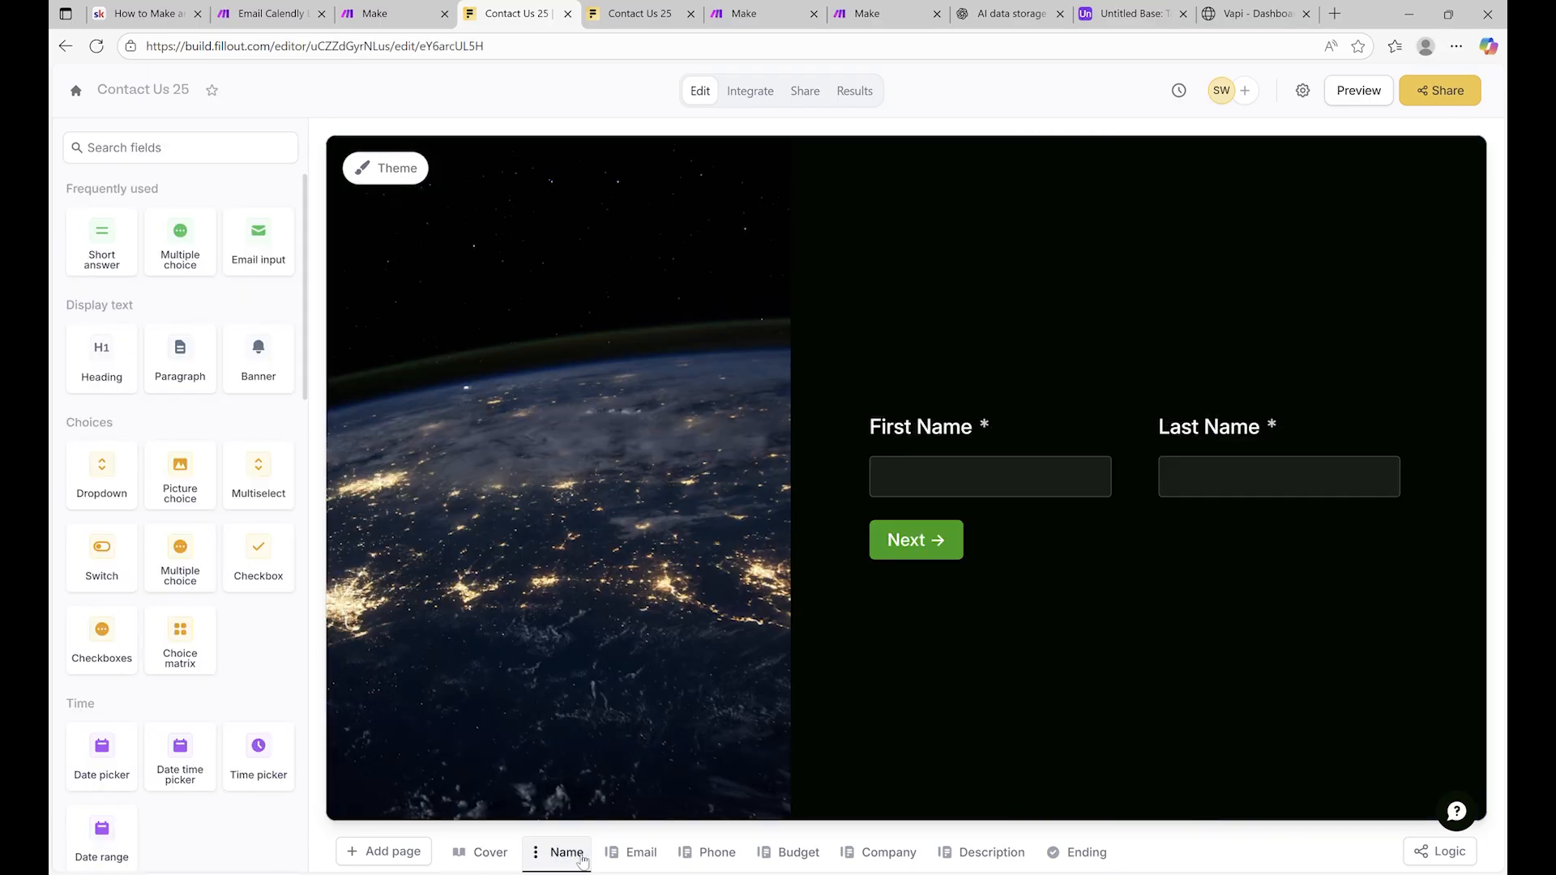
pyautogui.click(642, 853)
pyautogui.click(715, 852)
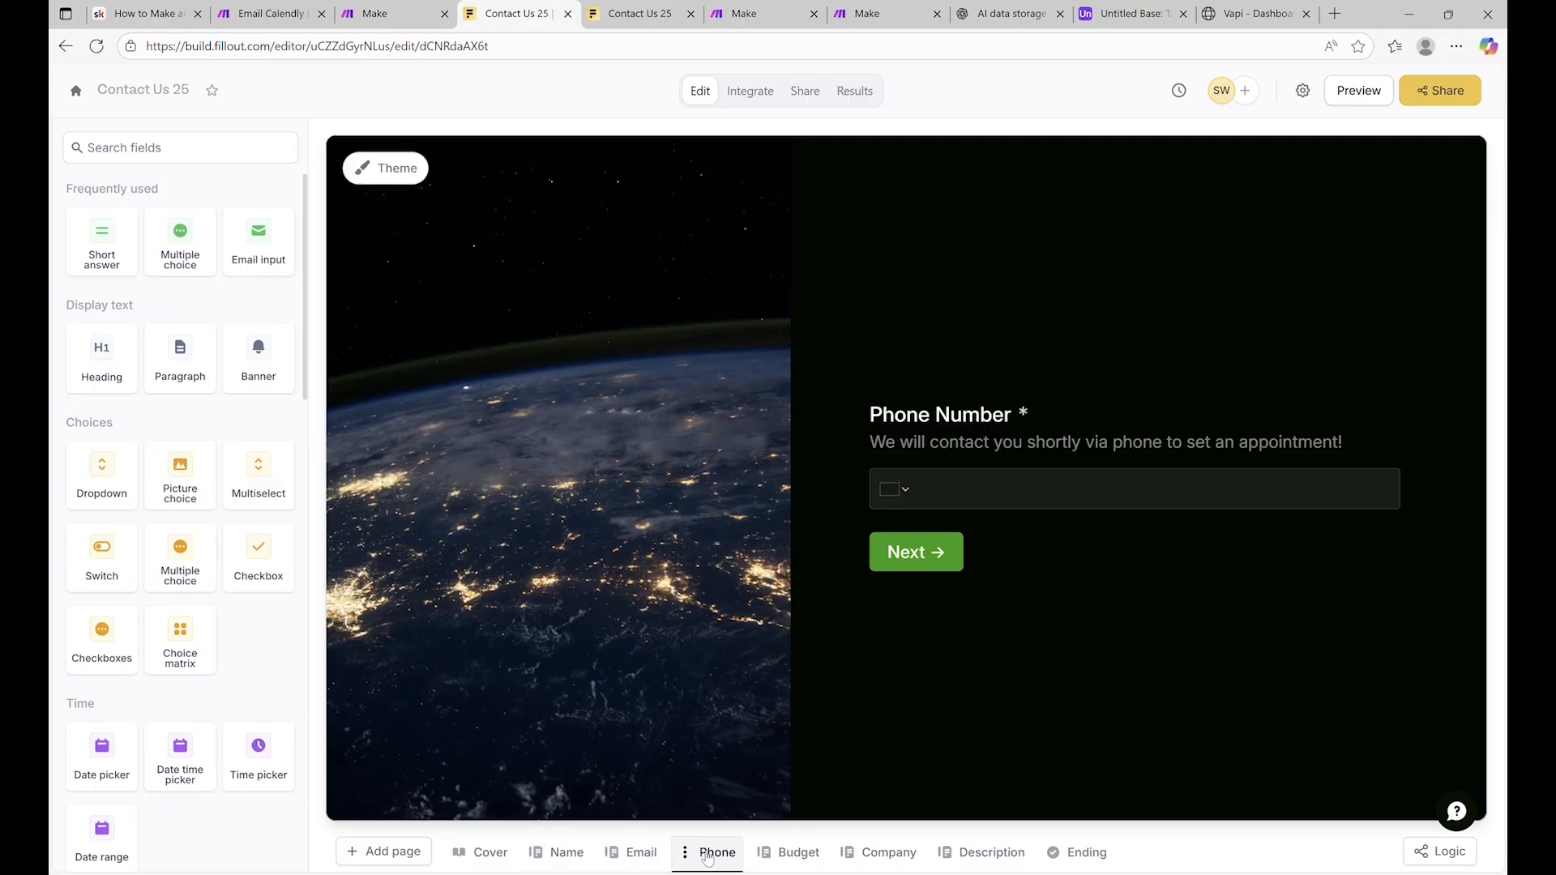
pyautogui.click(813, 858)
pyautogui.click(887, 852)
pyautogui.click(987, 853)
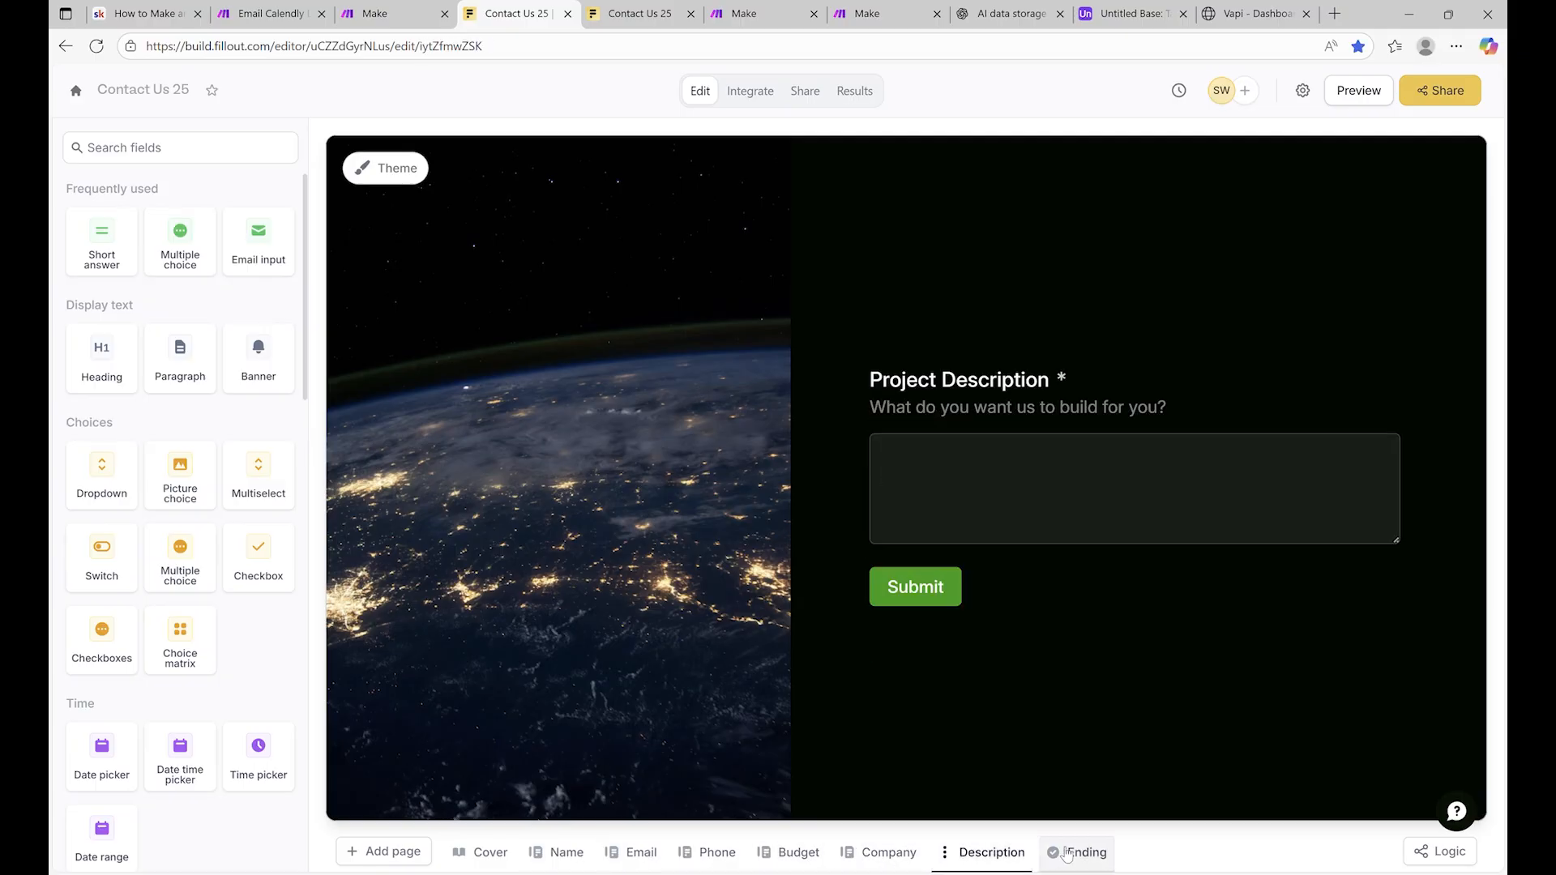
pyautogui.click(1067, 855)
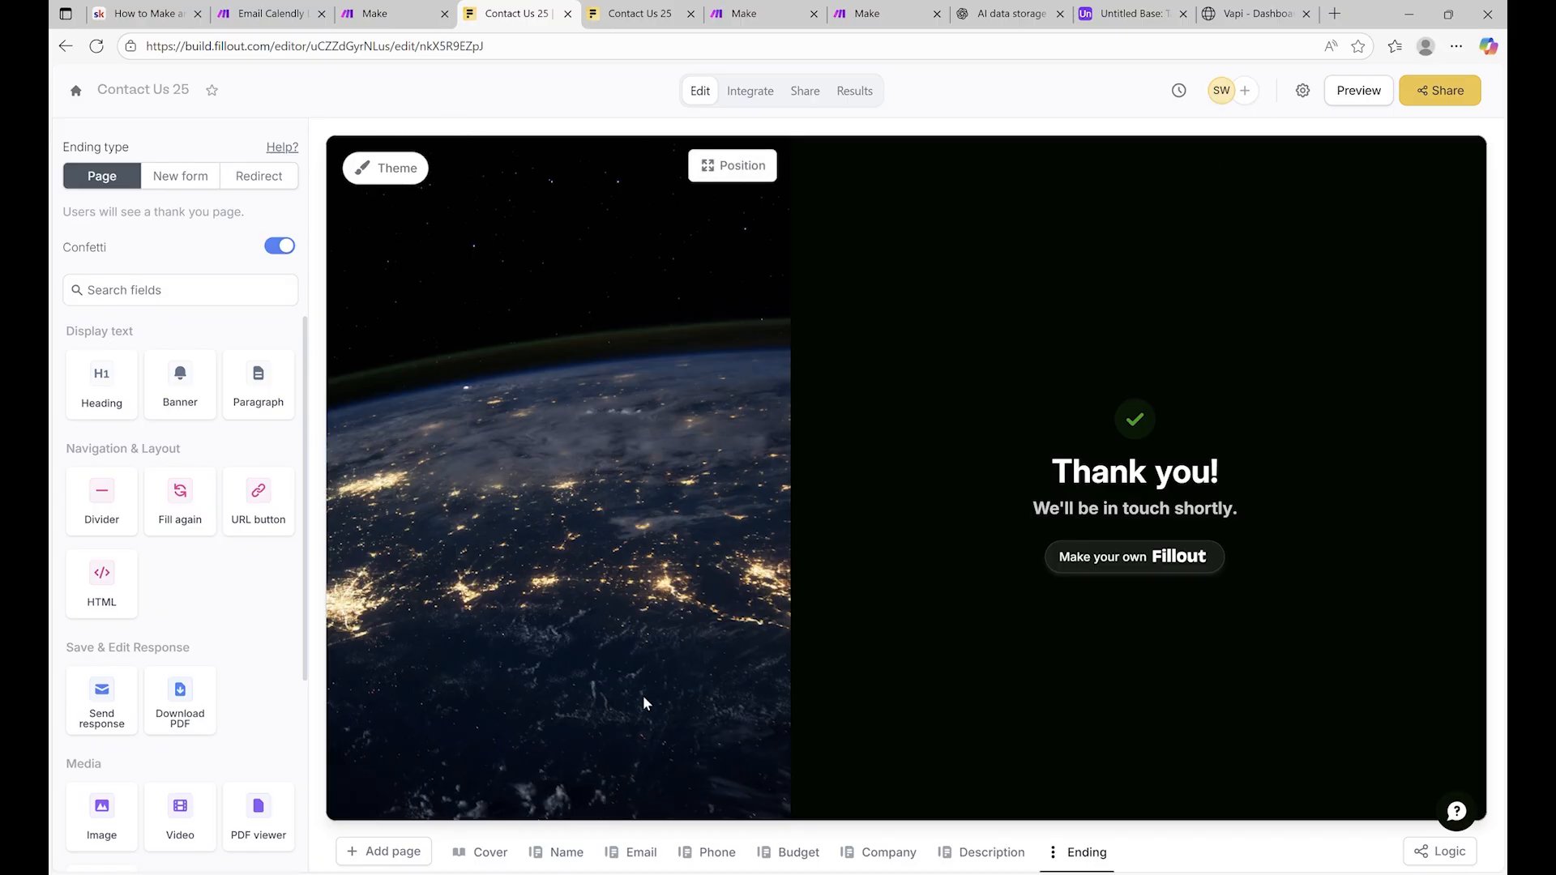
pyautogui.click(480, 853)
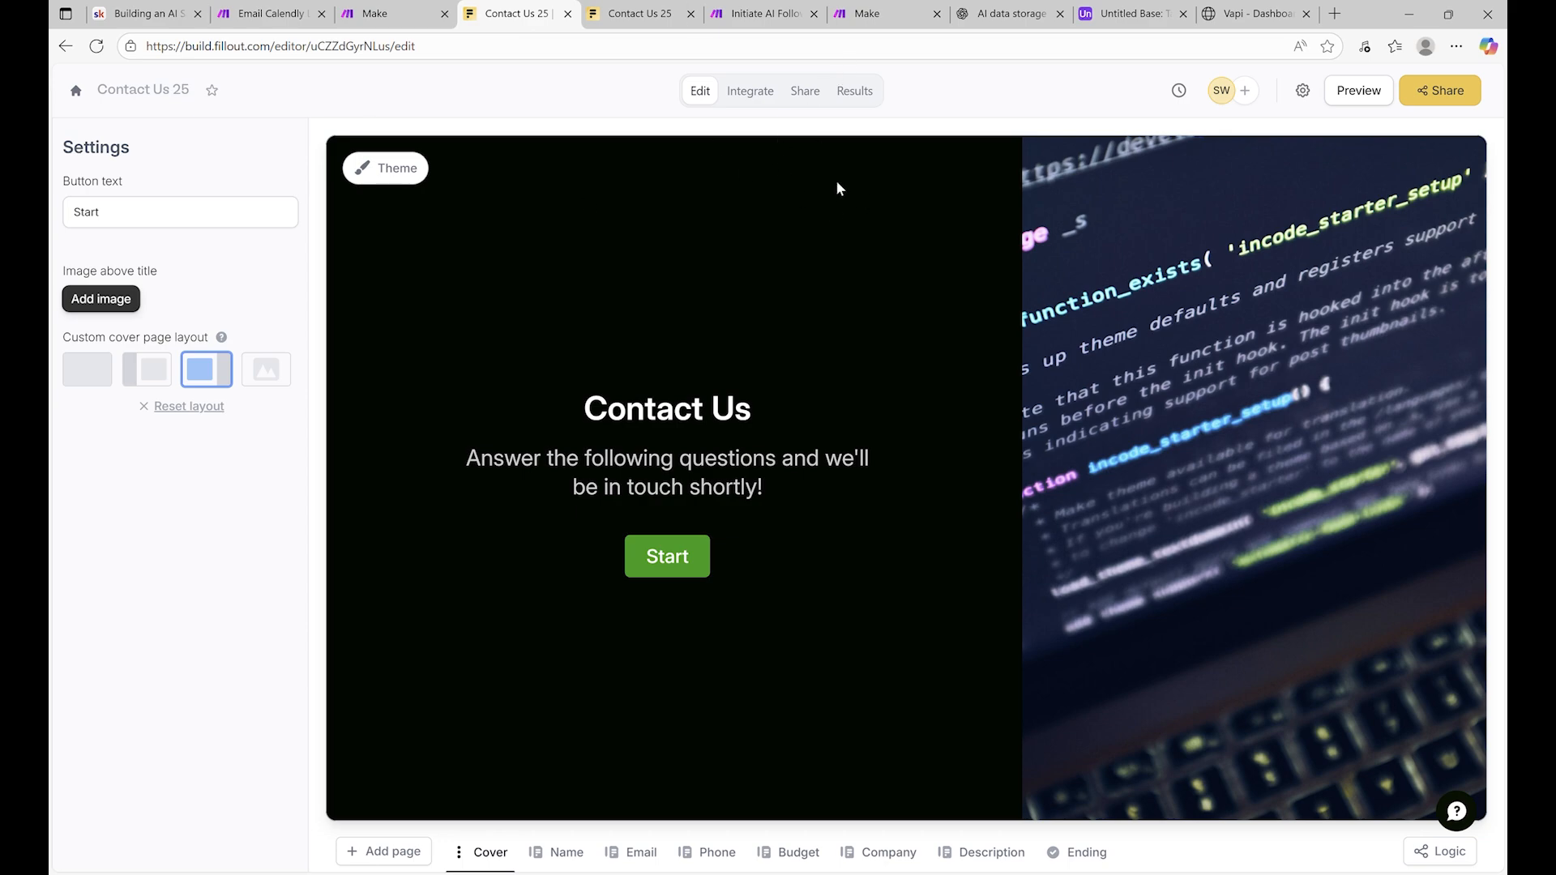
# From the Contact Us 25 form's integrations list, open the Make card under 3rd party
pyautogui.click(762, 93)
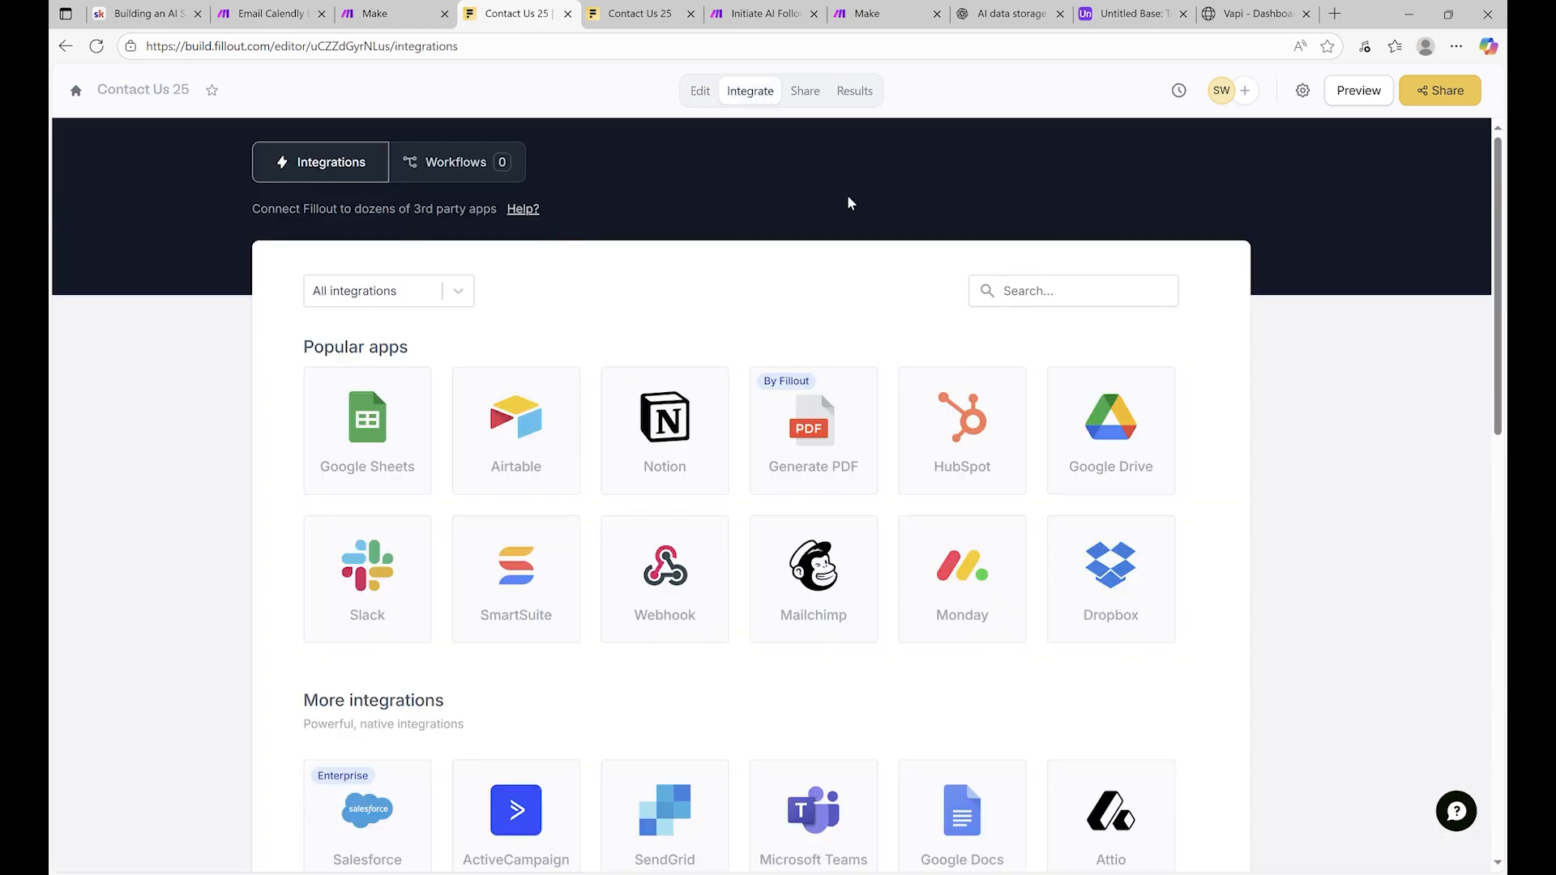
pyautogui.scroll(-10, 915, 405)
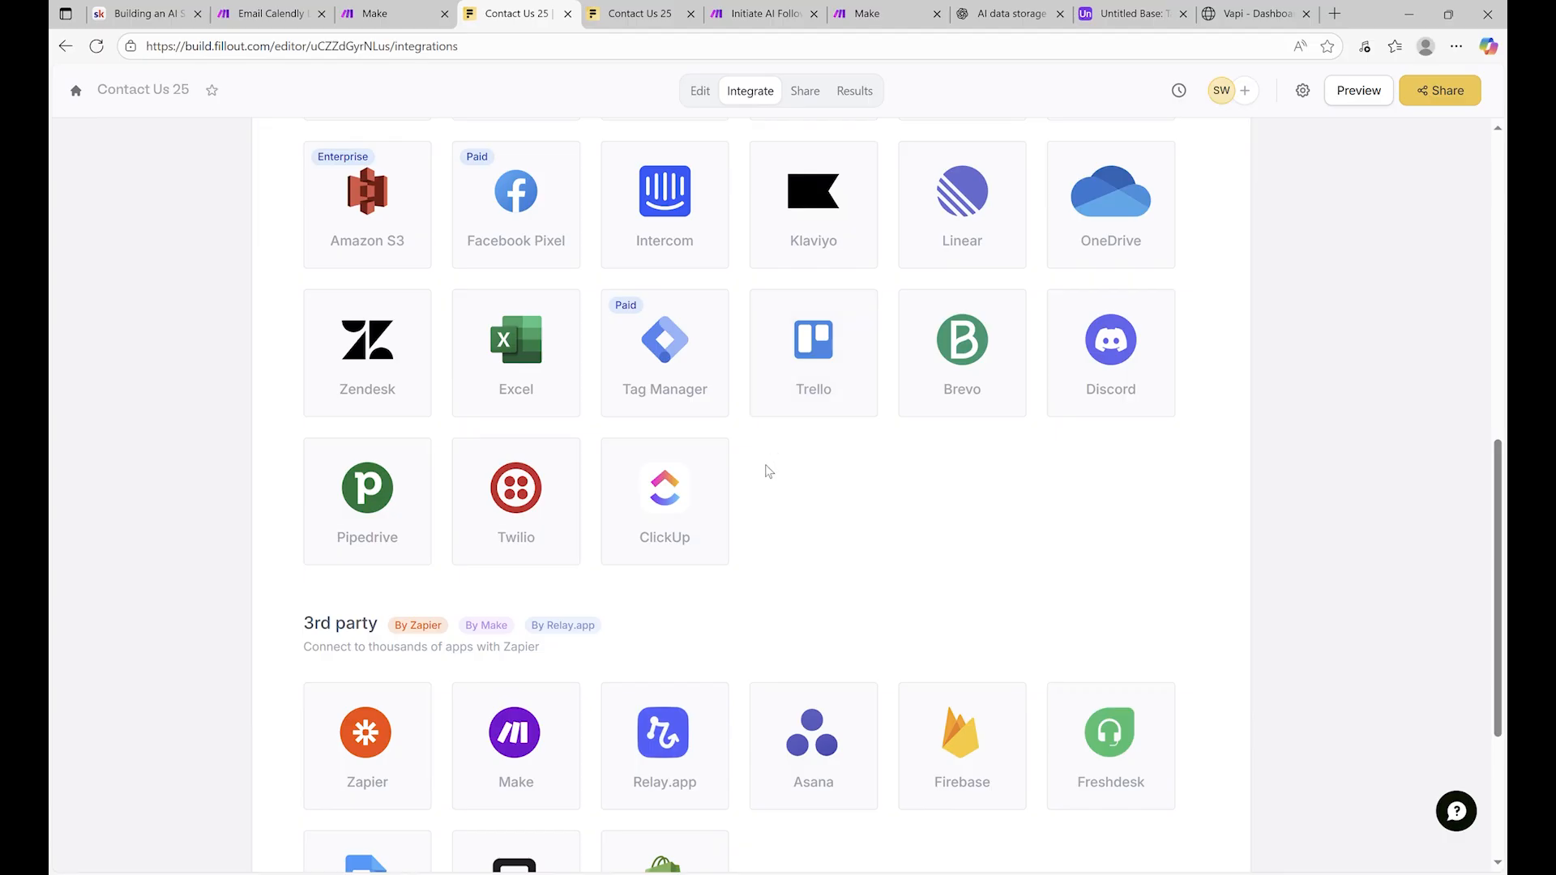
pyautogui.scroll(-4, 521, 458)
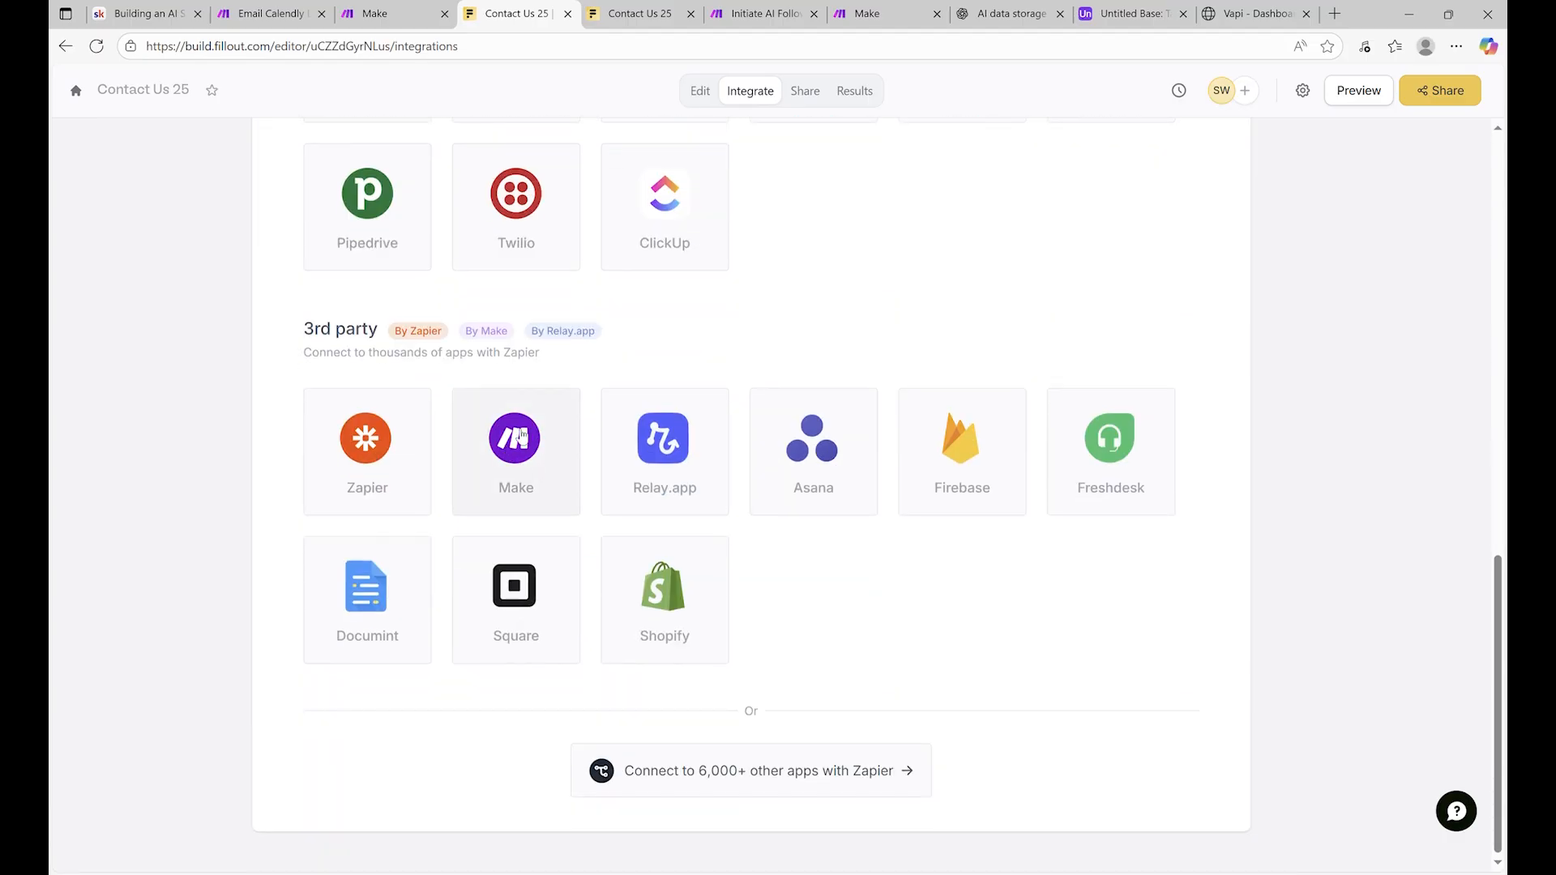
pyautogui.click(872, 14)
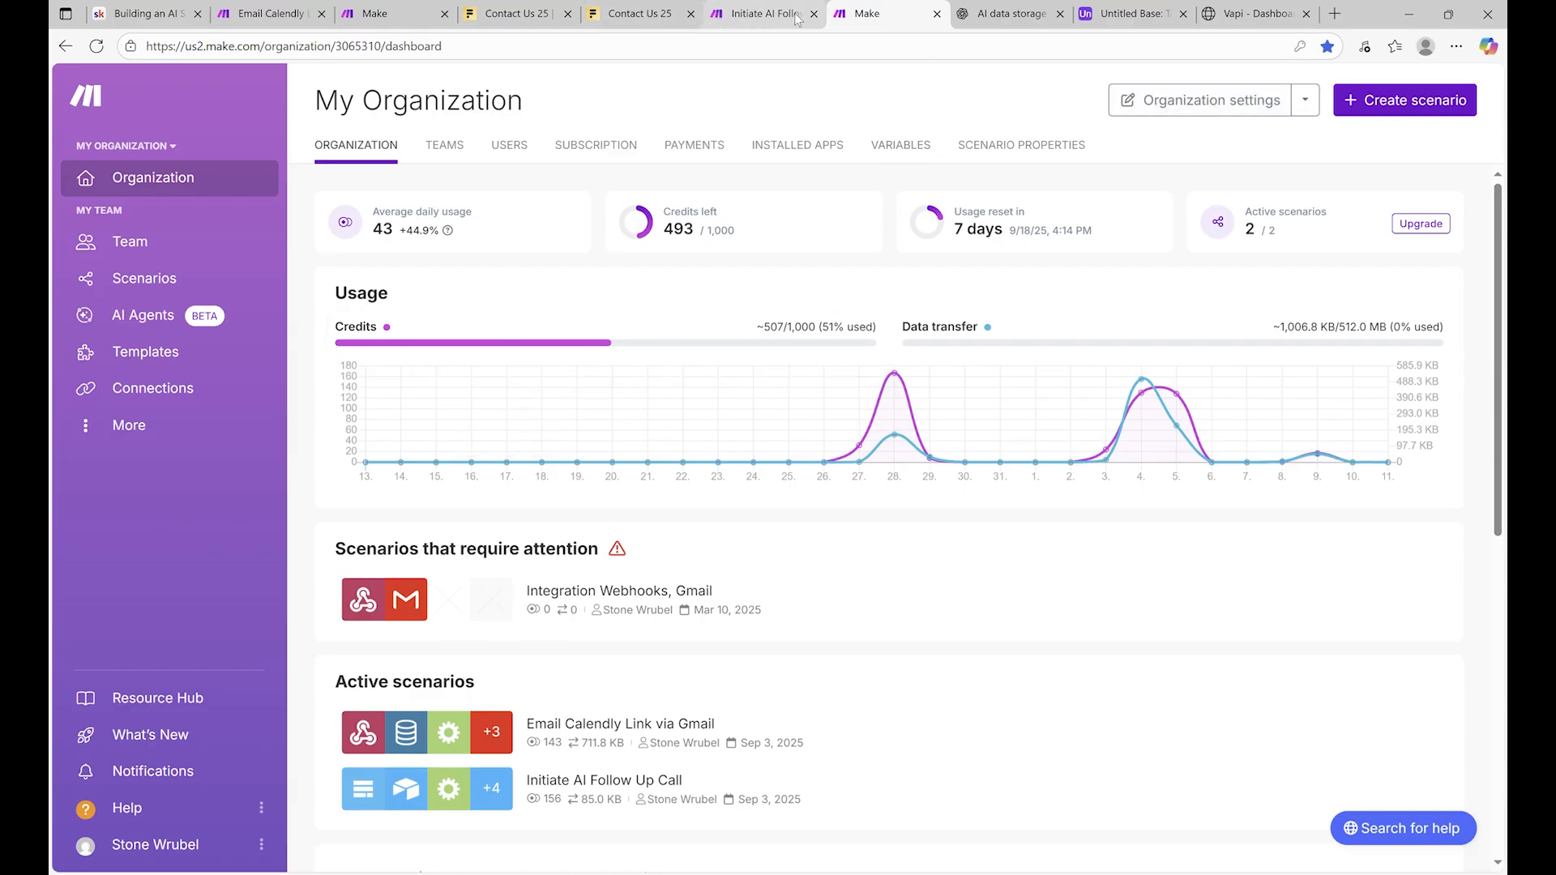
pyautogui.click(666, 6)
pyautogui.click(518, 13)
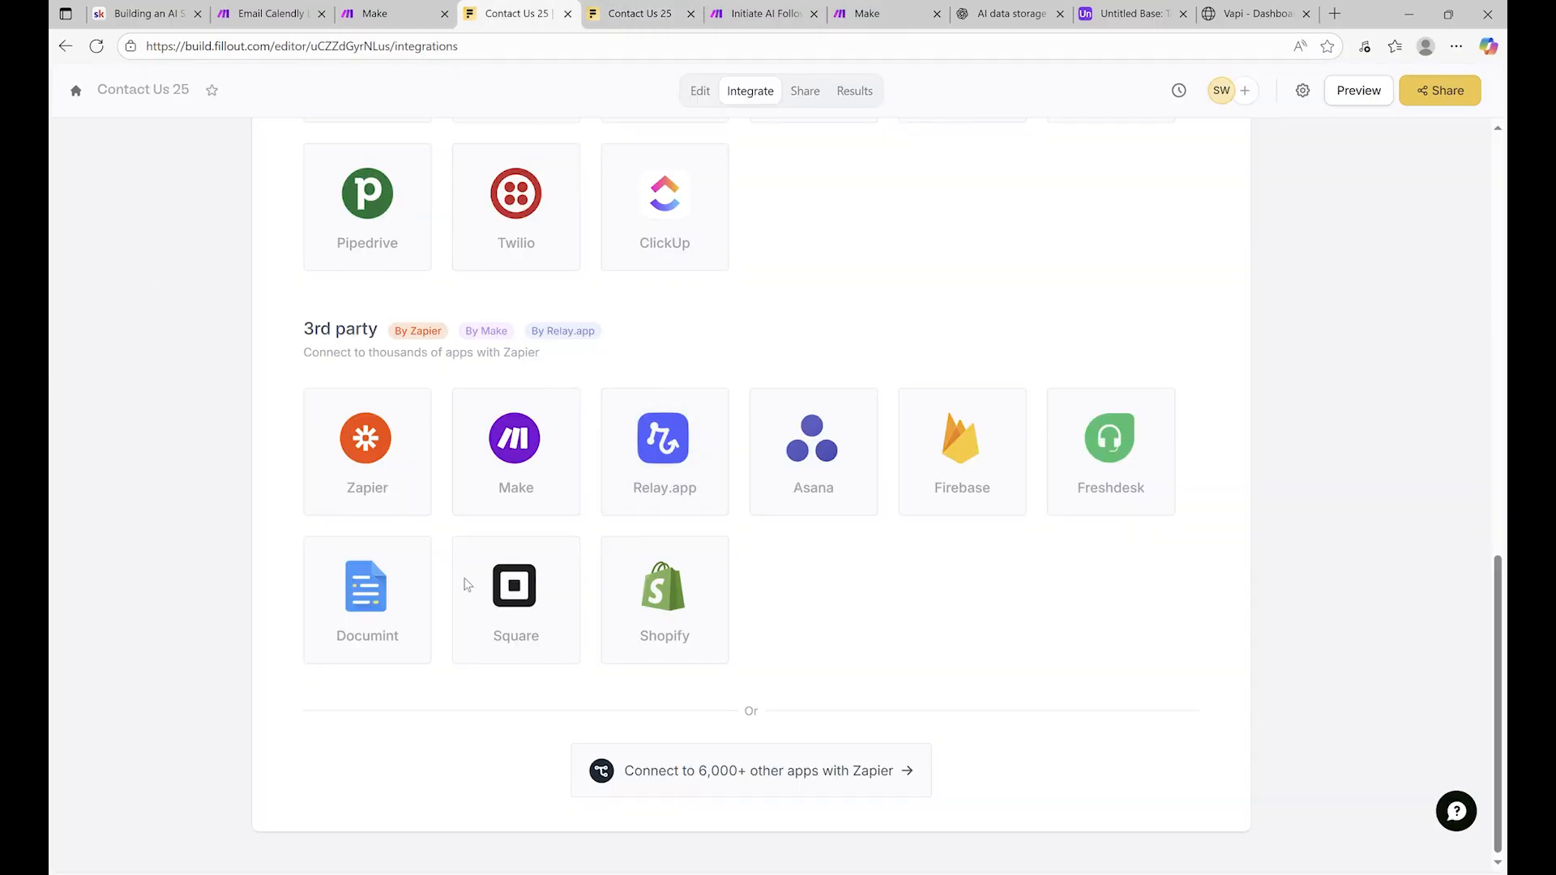
pyautogui.click(502, 459)
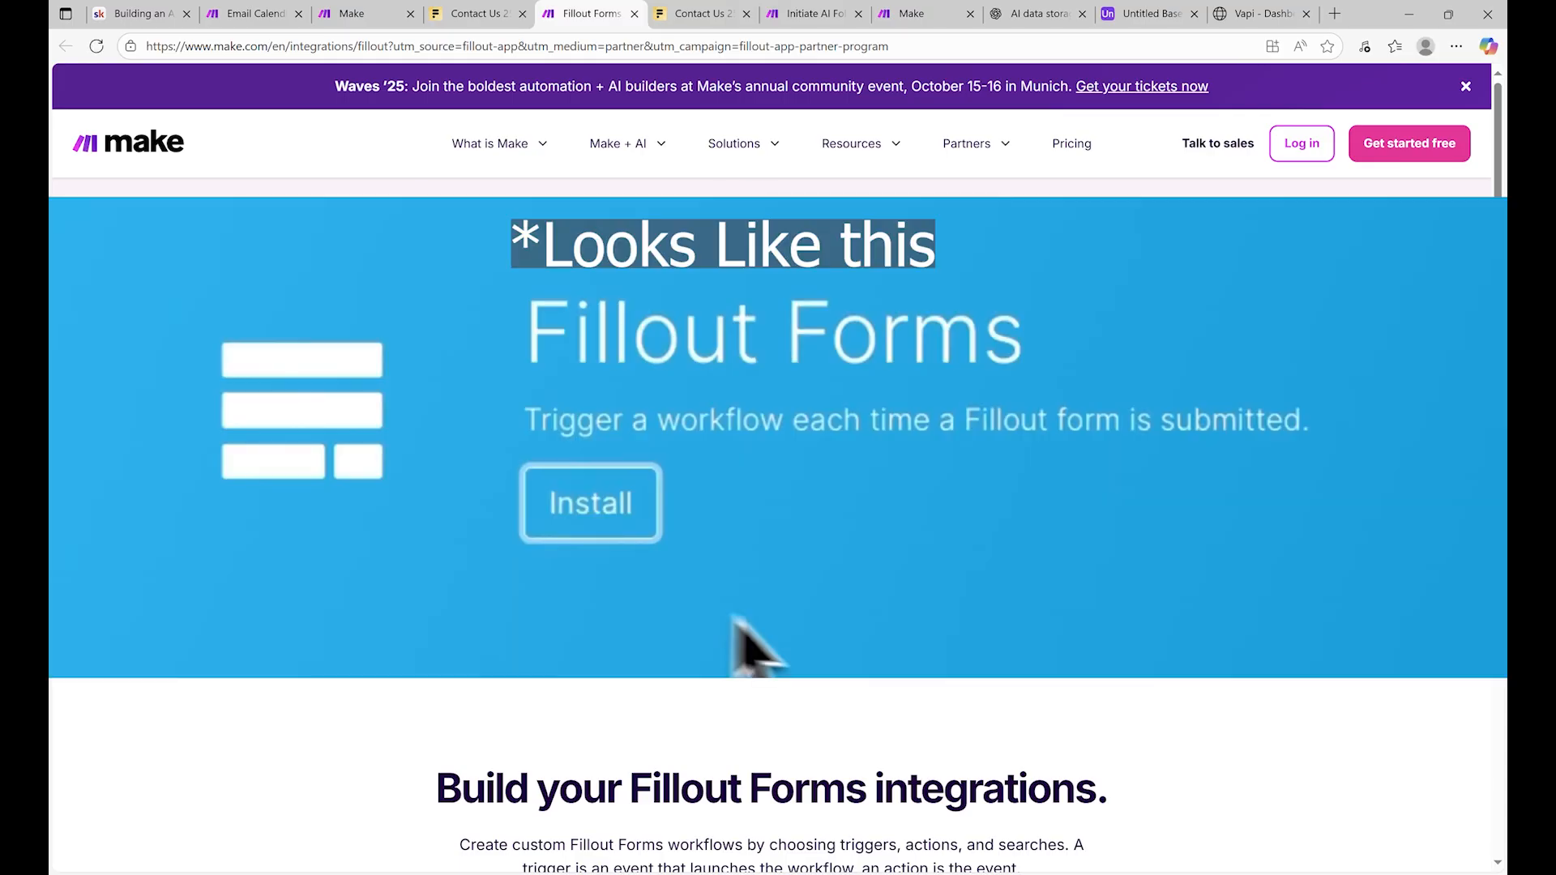
# Scroll through Make's Fillout Forms page to review the Watch New Responses trigger
pyautogui.scroll(-3, 754, 649)
pyautogui.scroll(-5, 854, 564)
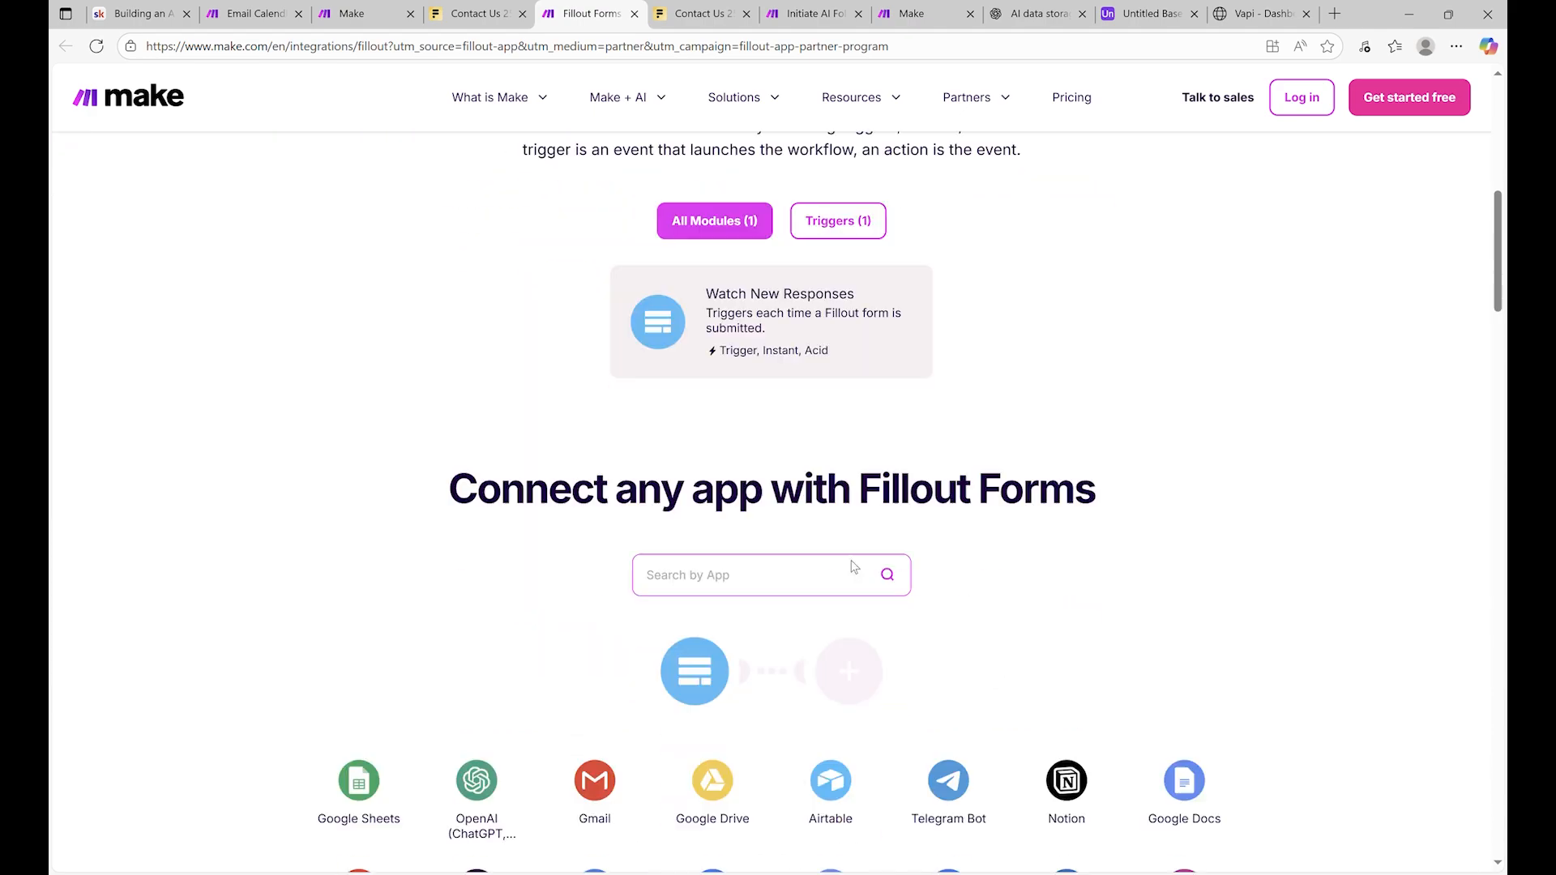
pyautogui.scroll(5, 851, 558)
pyautogui.scroll(5, 853, 558)
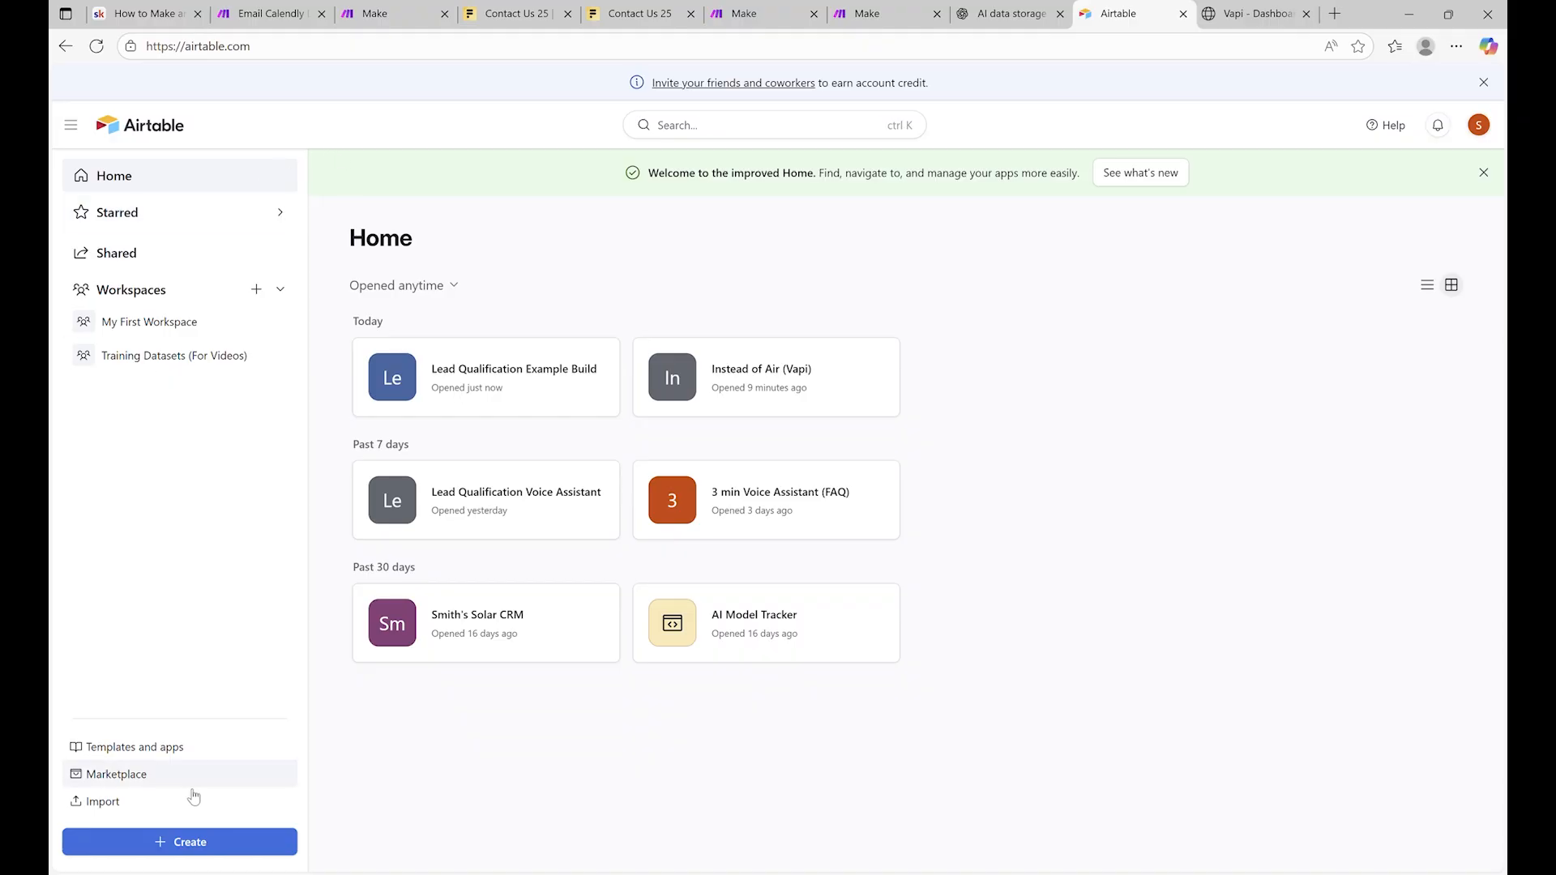
# Create a blank base via 'Build an app on your own' in Training Datasets (For Videos)
pyautogui.click(237, 843)
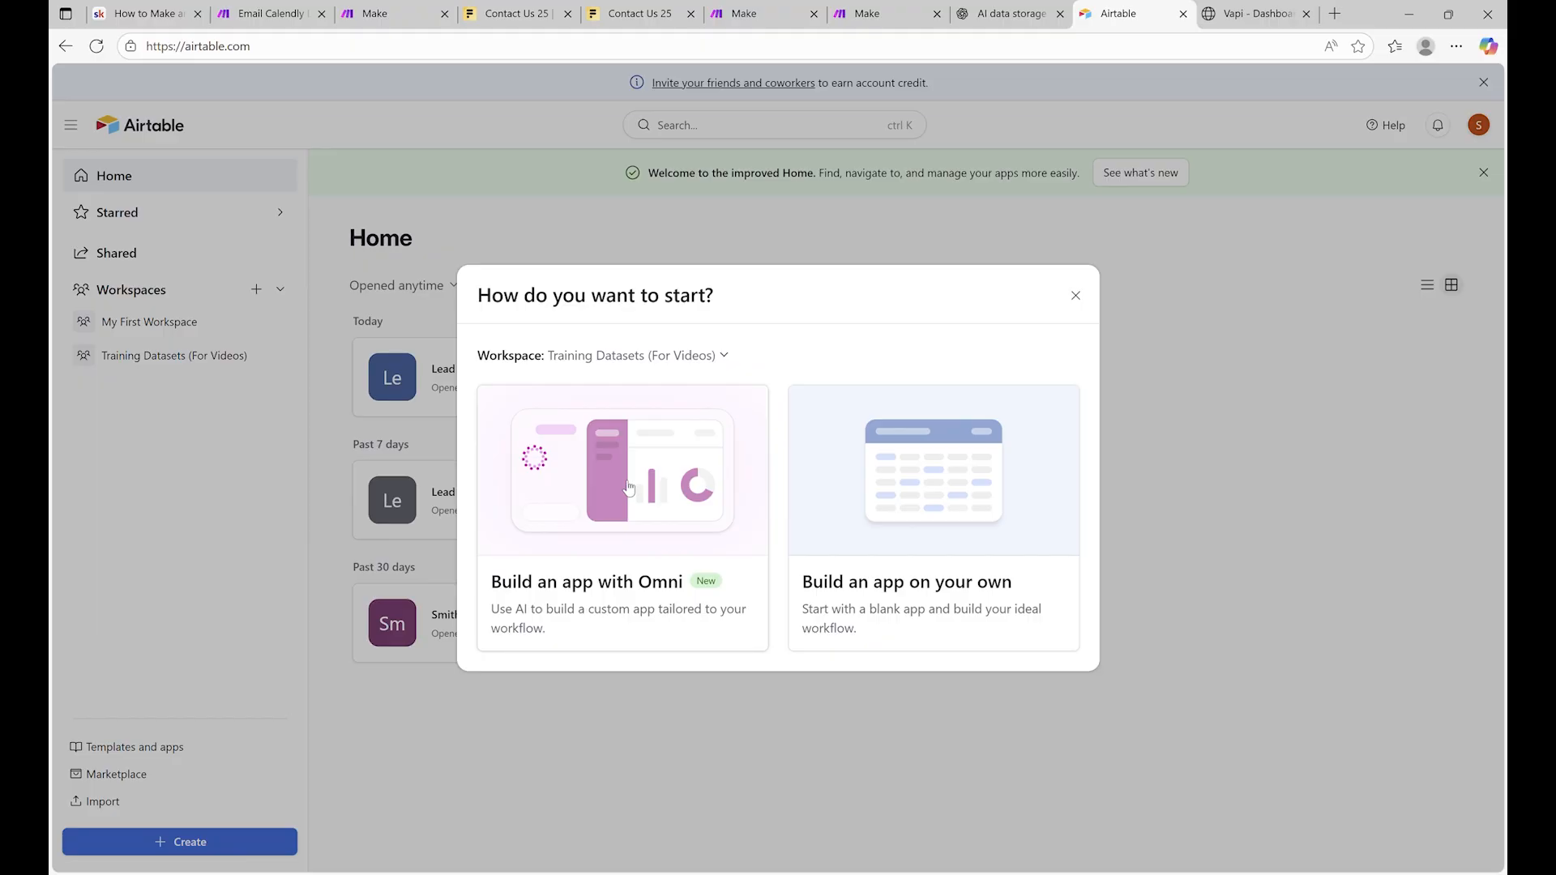
pyautogui.click(978, 552)
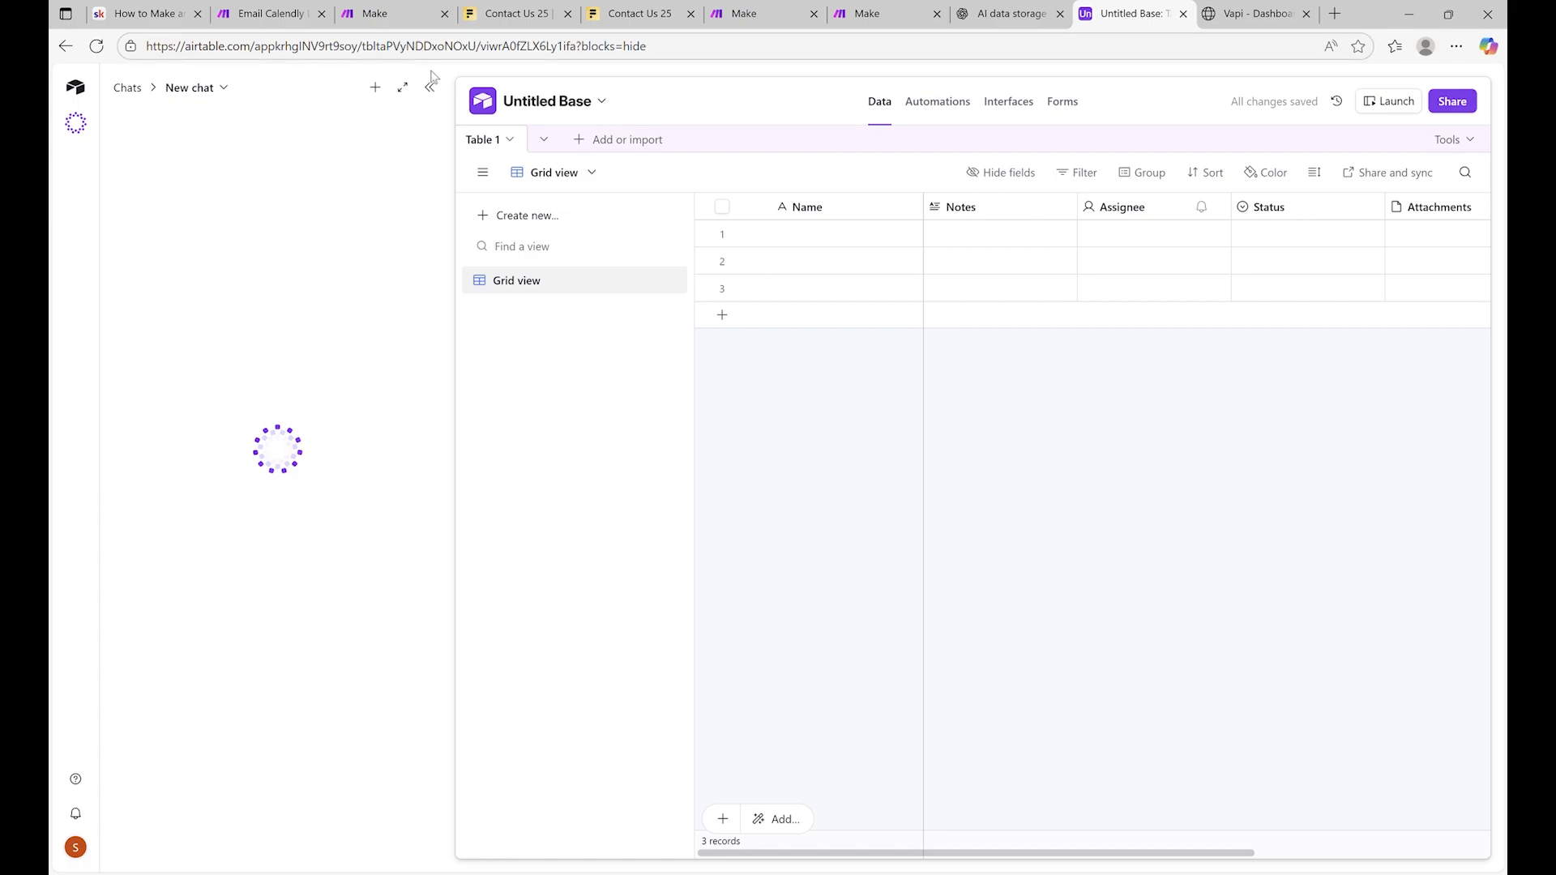
# Rename the Name field to 'First name'
pyautogui.click(430, 86)
pyautogui.rightClick(480, 193)
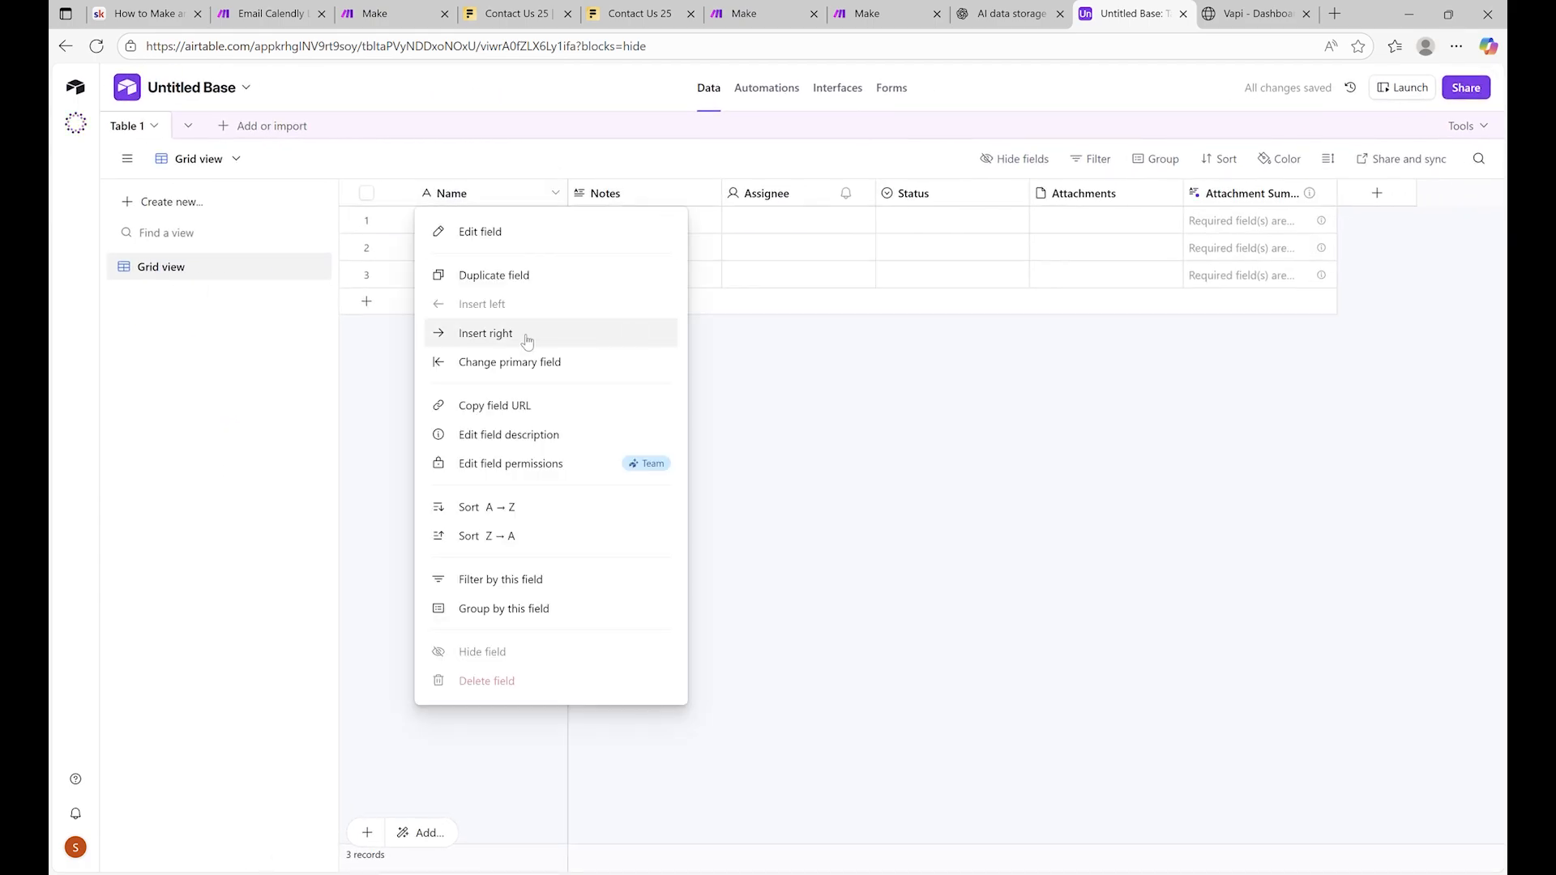
pyautogui.click(451, 232)
pyautogui.moveTo(545, 251); pyautogui.dragTo(405, 265)
pyautogui.write('Fir')
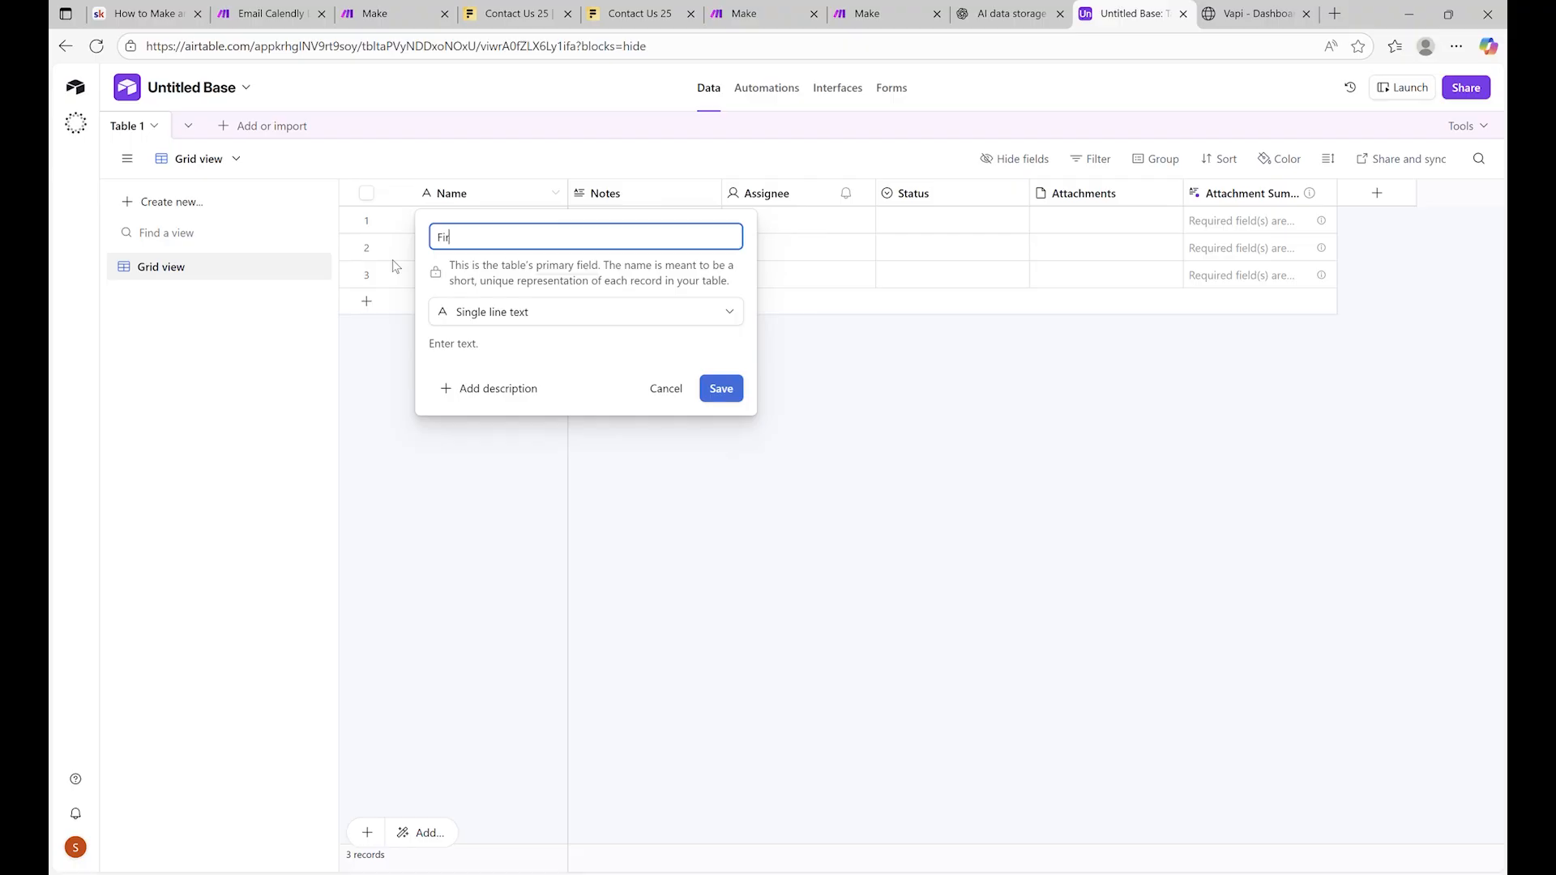
pyautogui.write('st name')
pyautogui.click(714, 389)
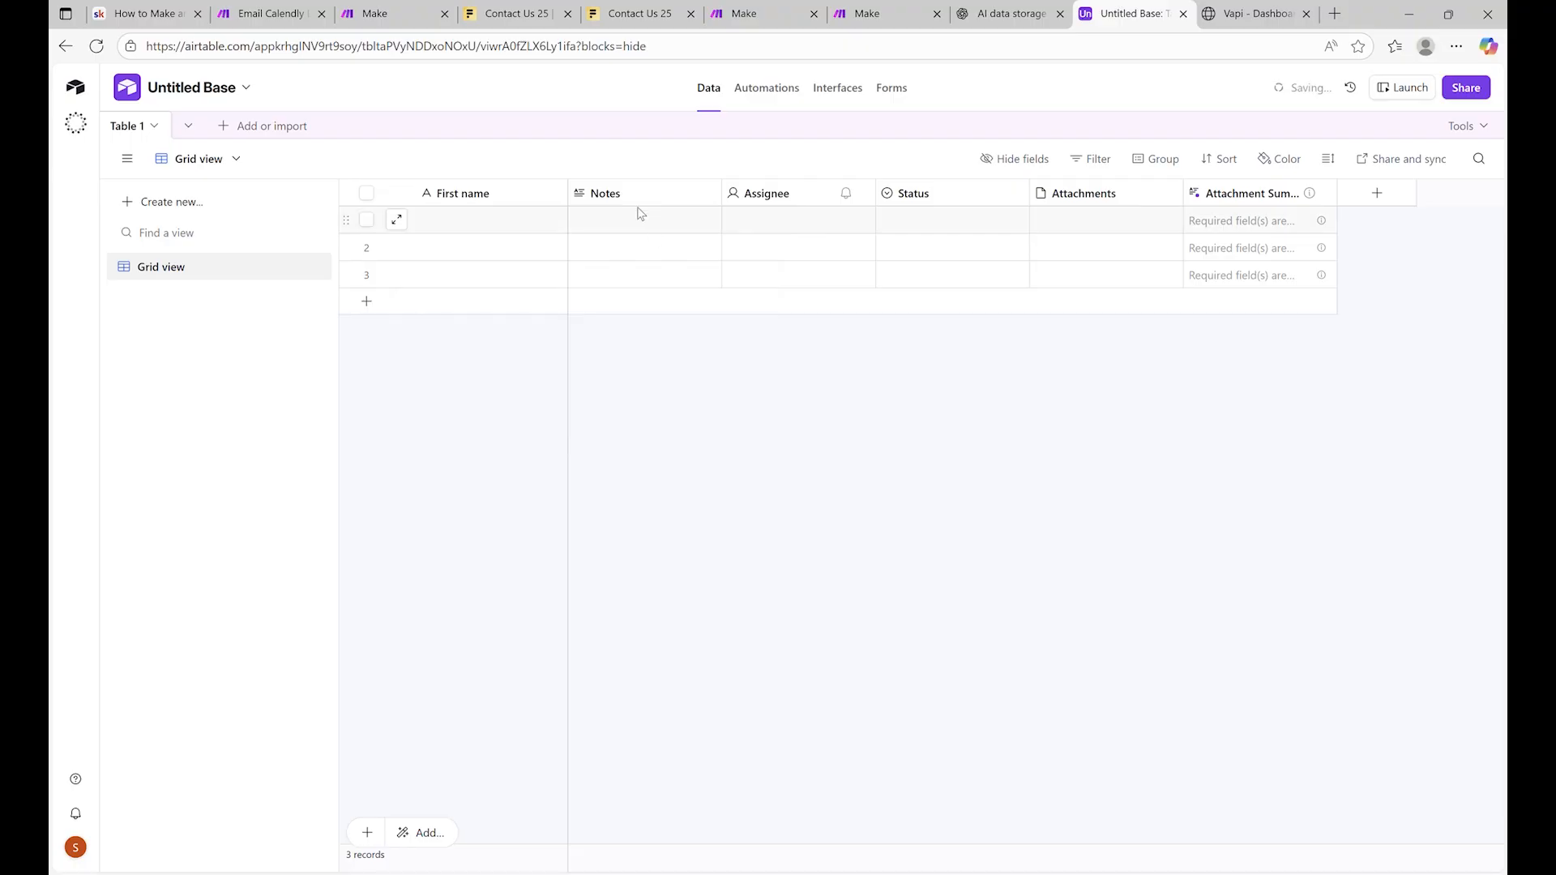
# Delete the Assignee, Status, Attachments and Attachment Summary fields
pyautogui.rightClick(638, 196)
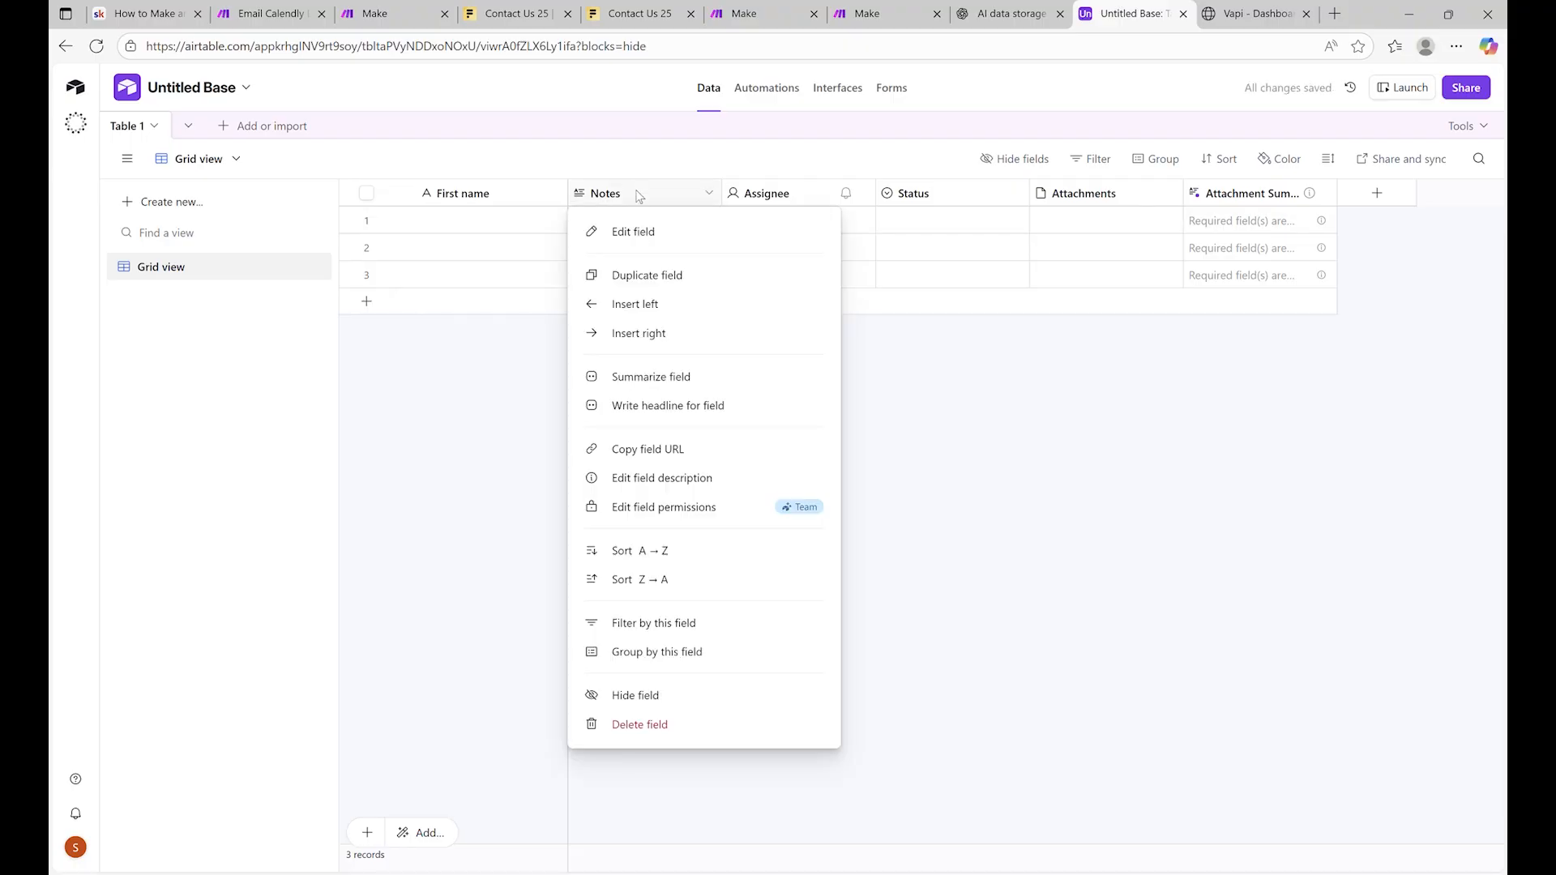
pyautogui.rightClick(766, 204)
pyautogui.click(826, 653)
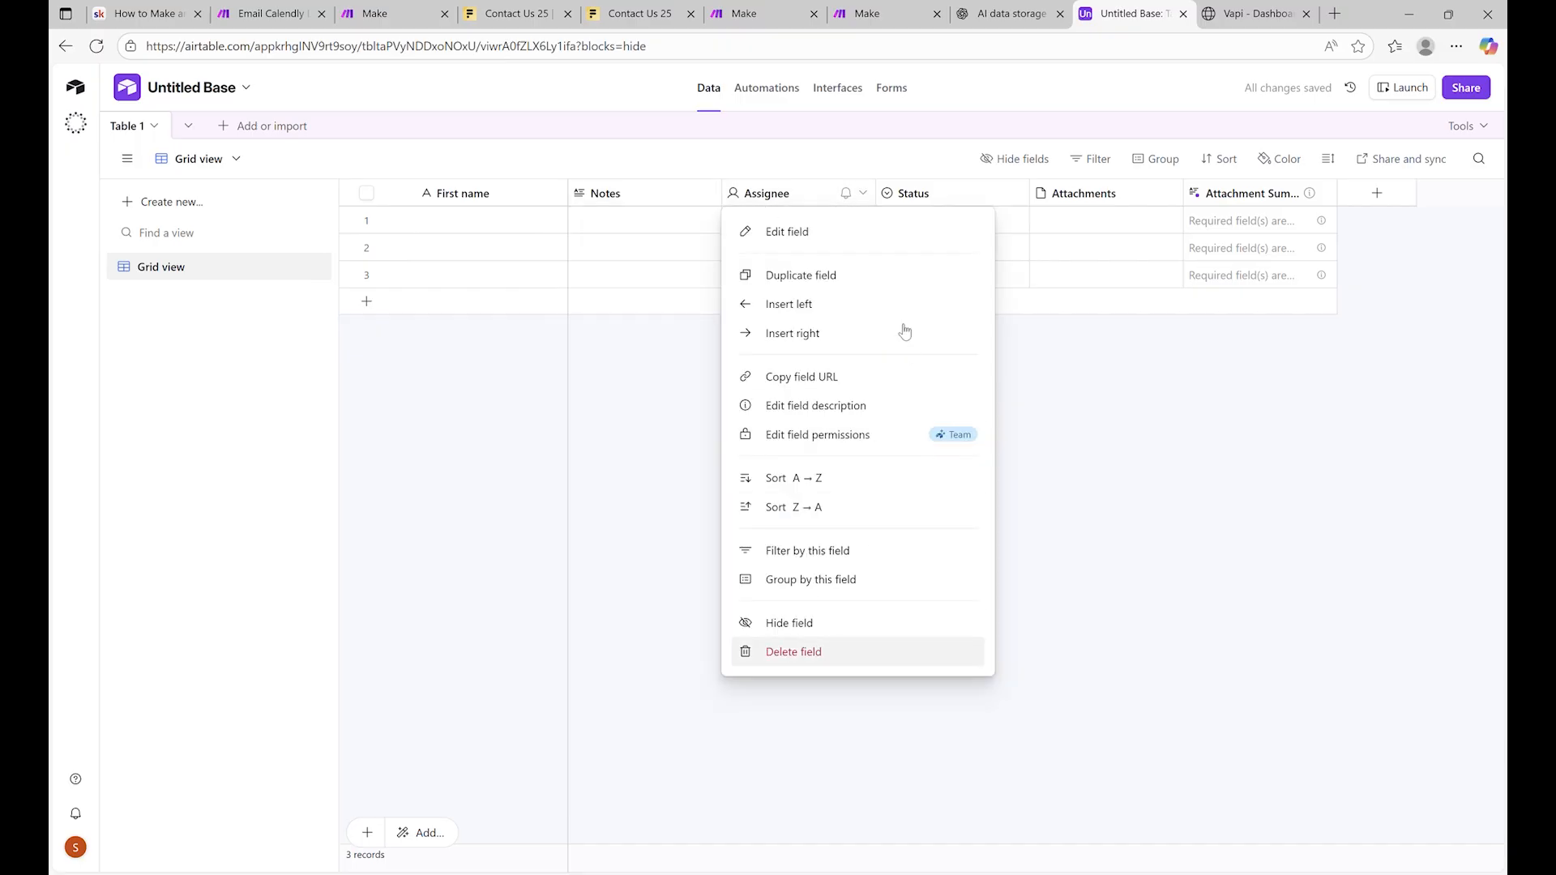
pyautogui.rightClick(785, 196)
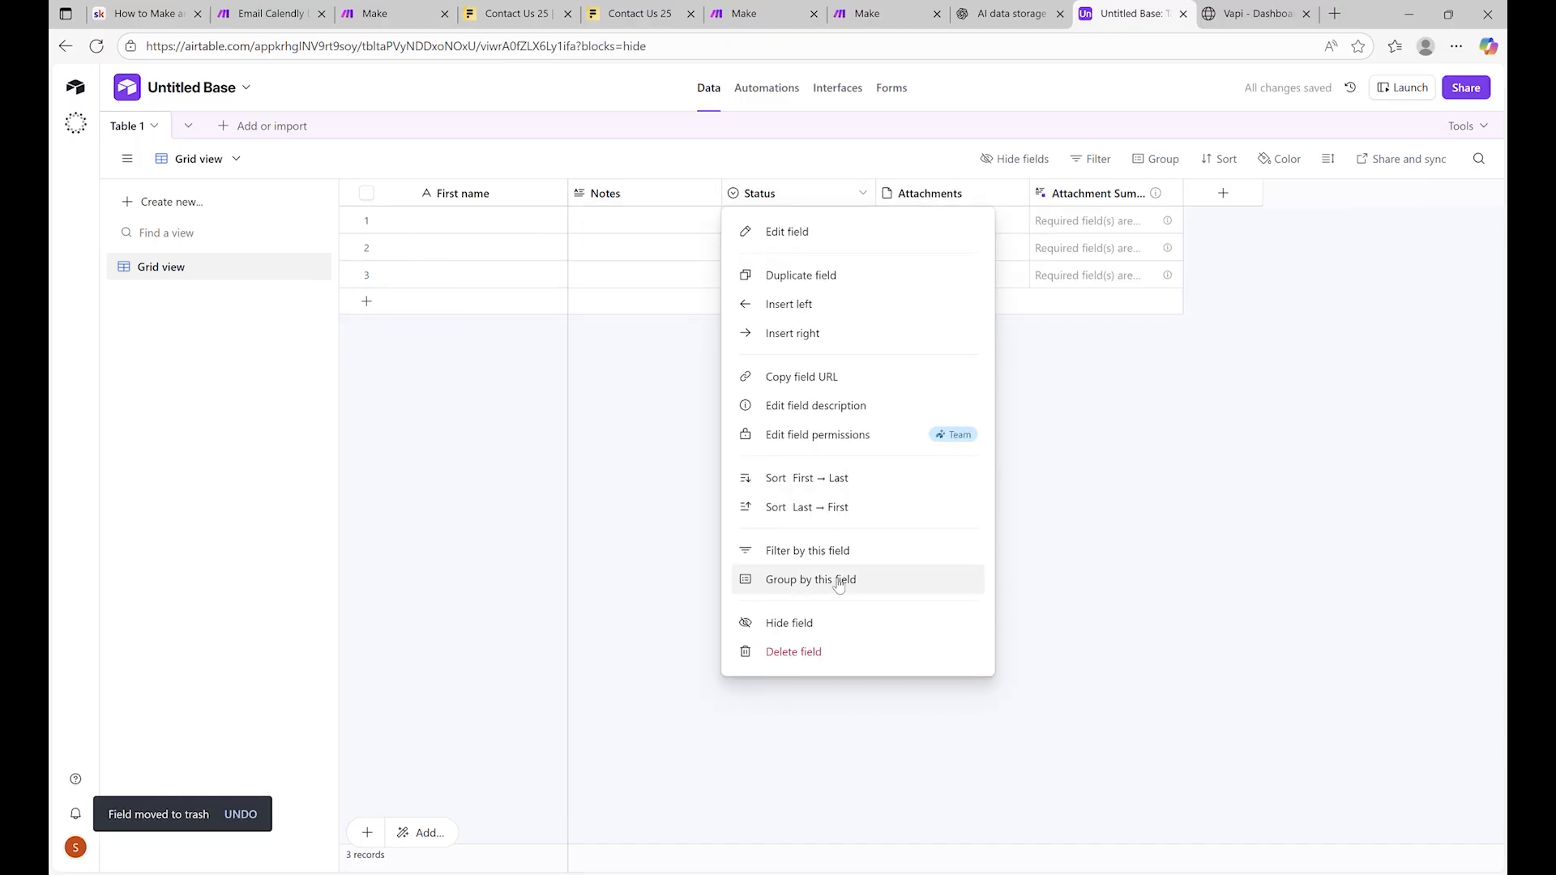
pyautogui.click(832, 653)
pyautogui.rightClick(802, 195)
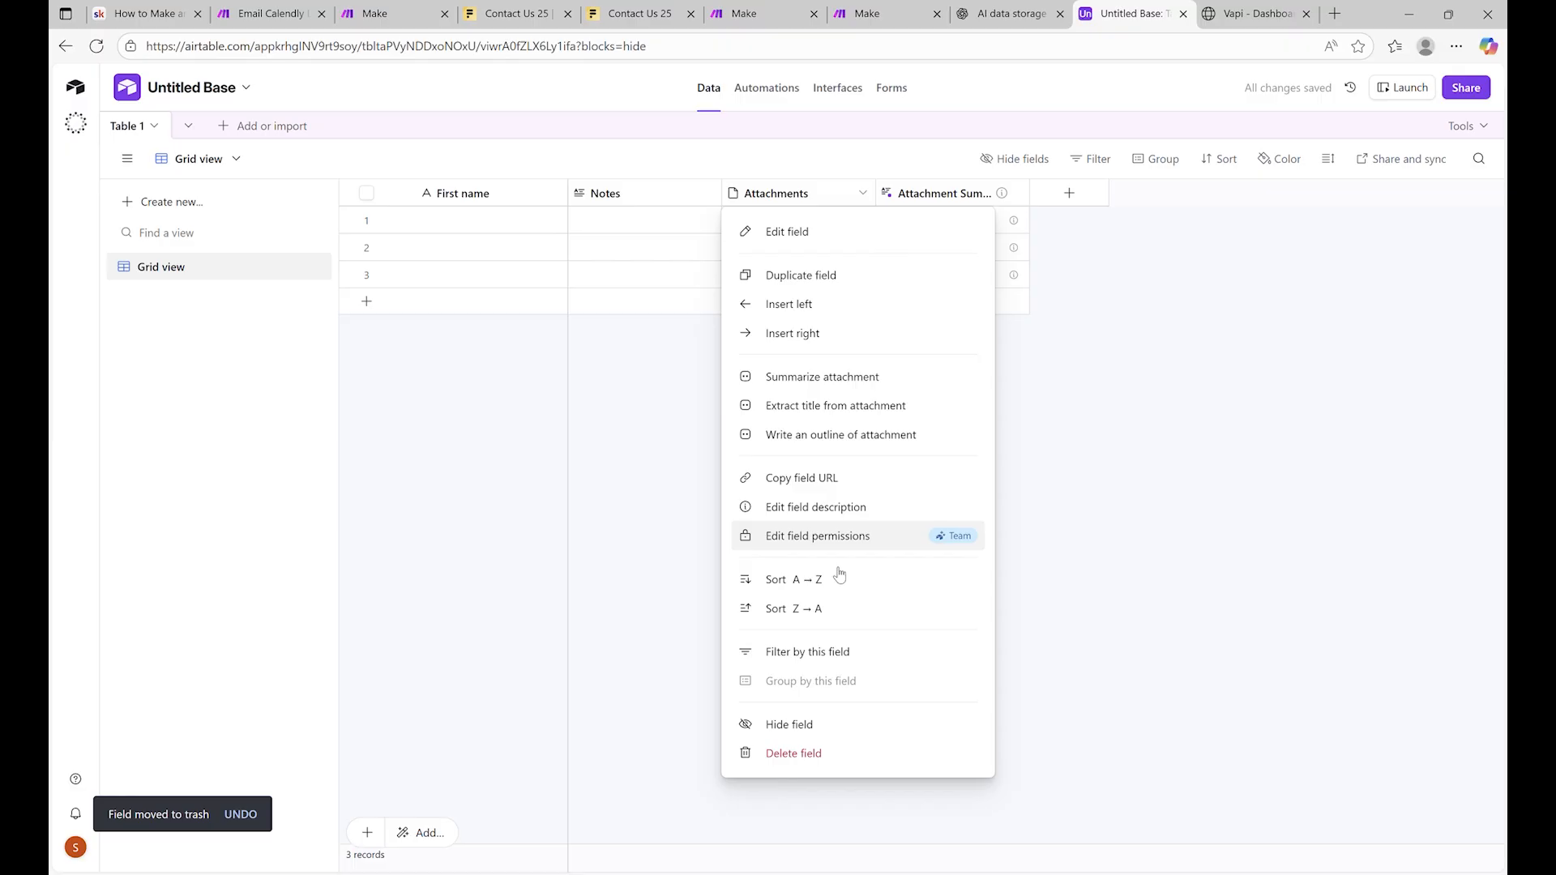
pyautogui.click(809, 754)
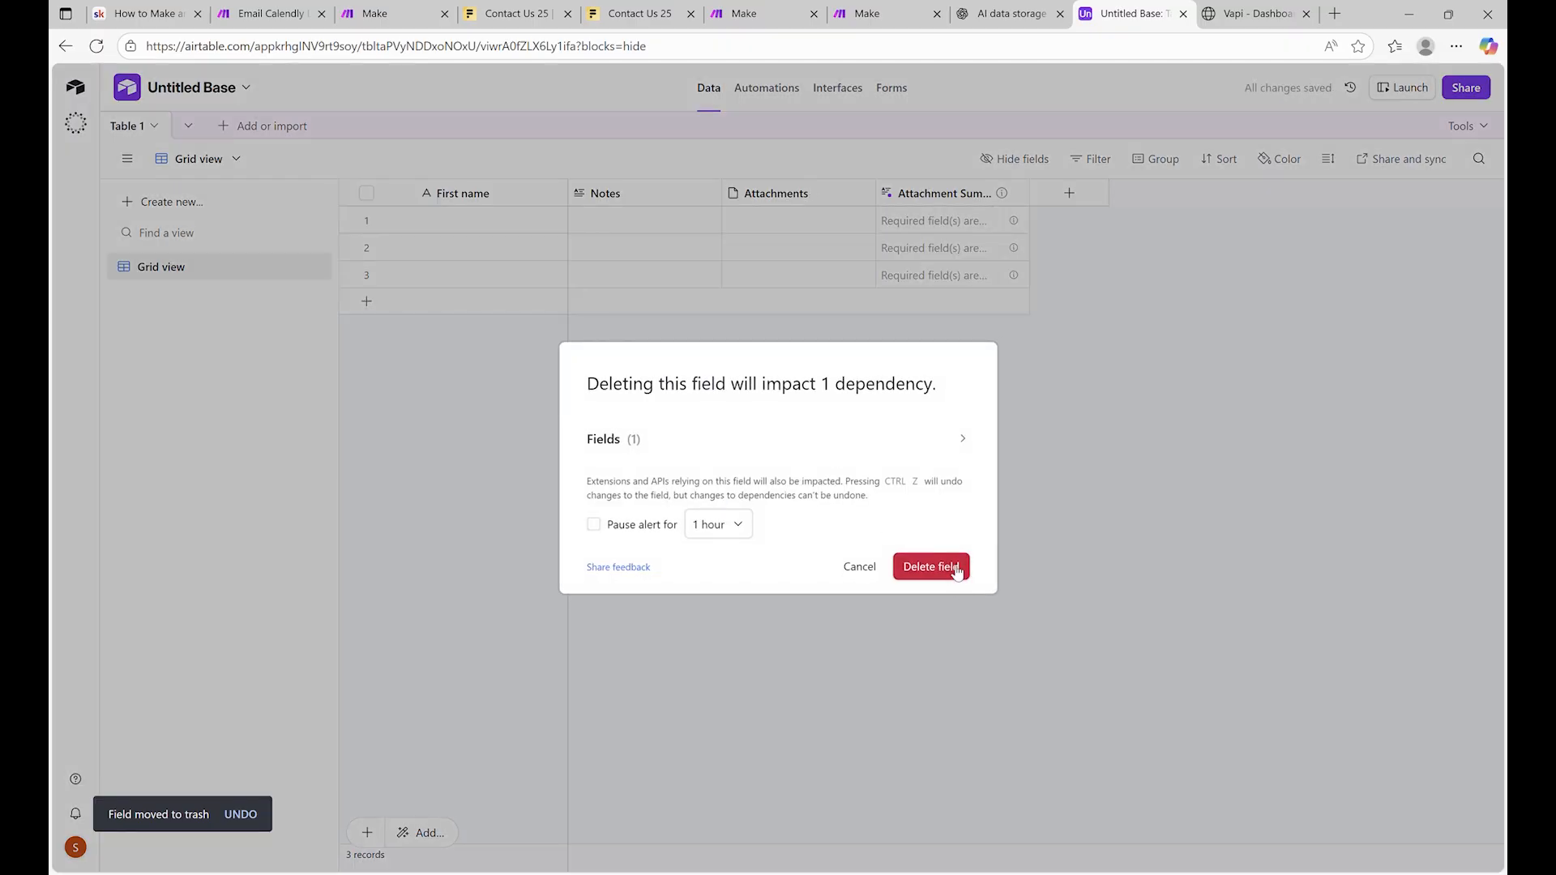
pyautogui.click(932, 567)
pyautogui.rightClick(790, 194)
pyautogui.click(830, 755)
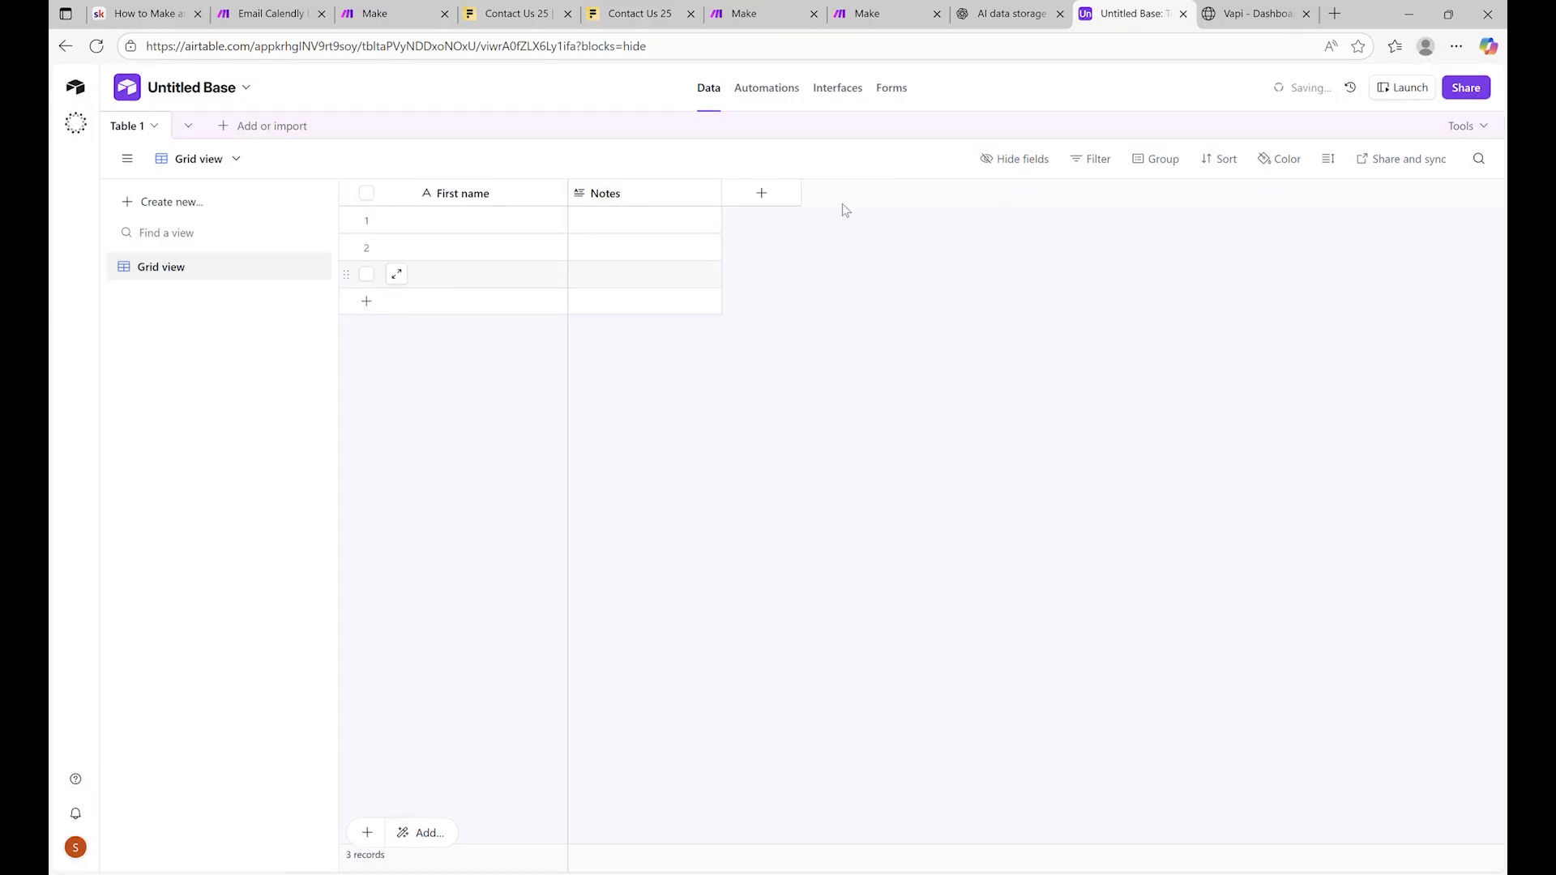
# Add a single line text field 'Last Name' and move Notes after it
pyautogui.click(762, 193)
pyautogui.write('text')
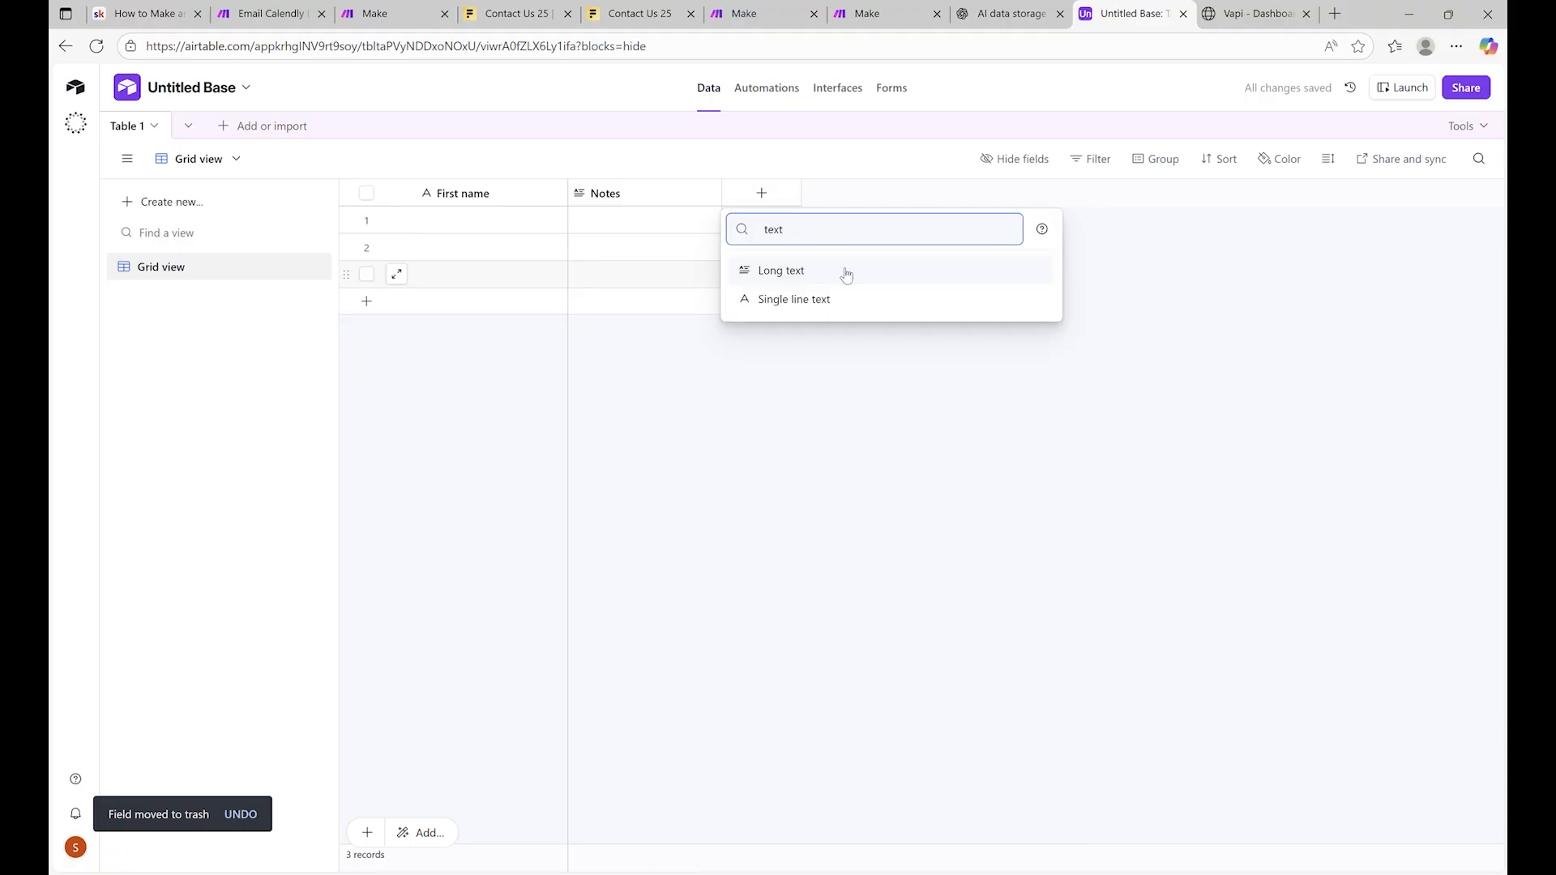
pyautogui.click(817, 302)
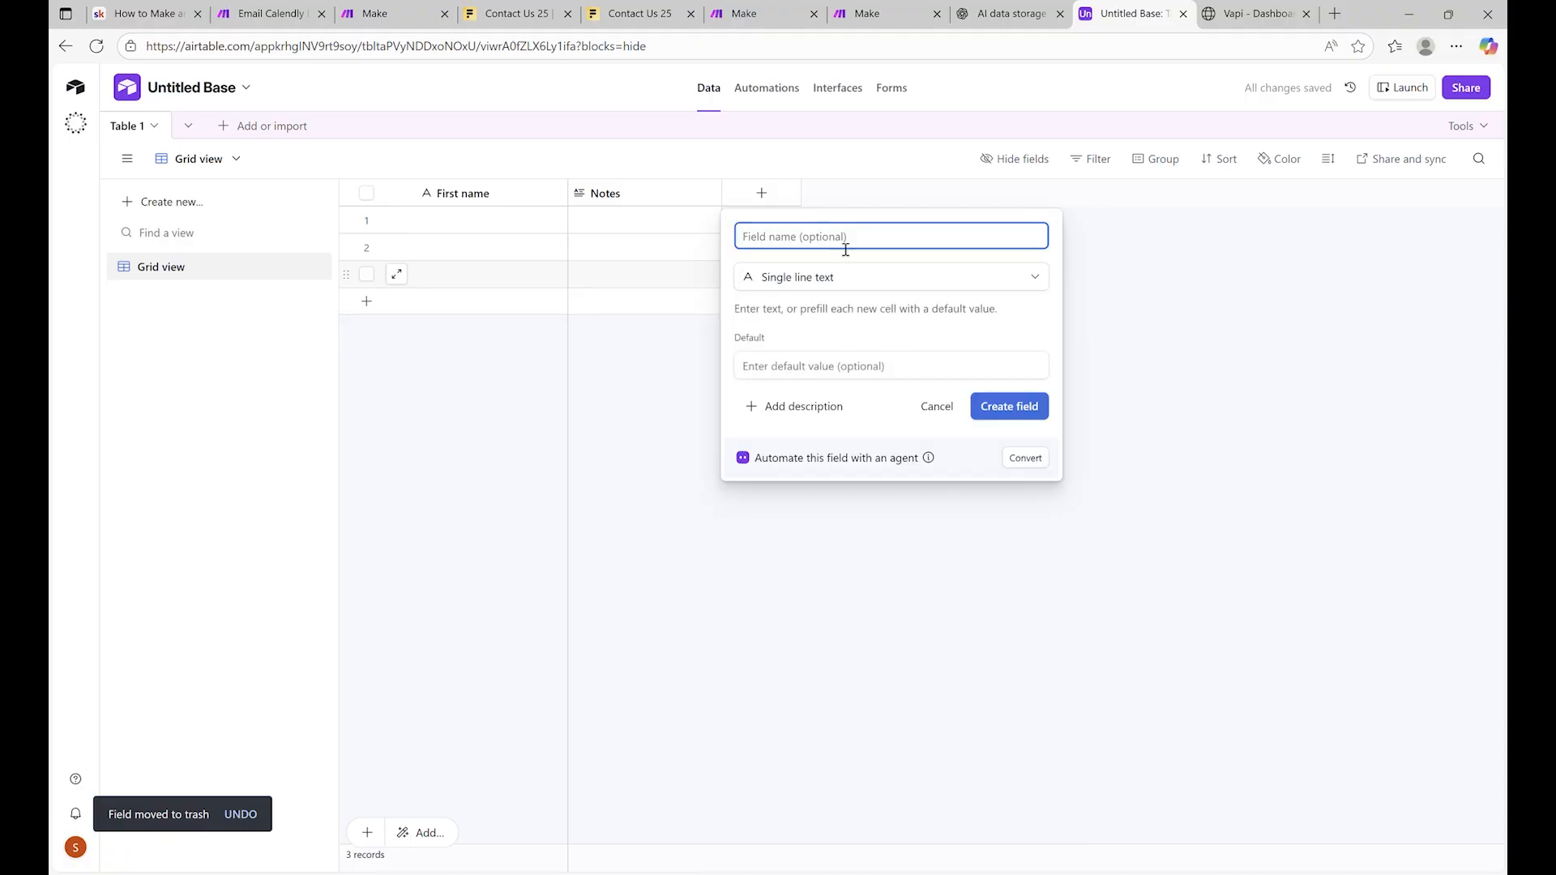
pyautogui.write('Last')
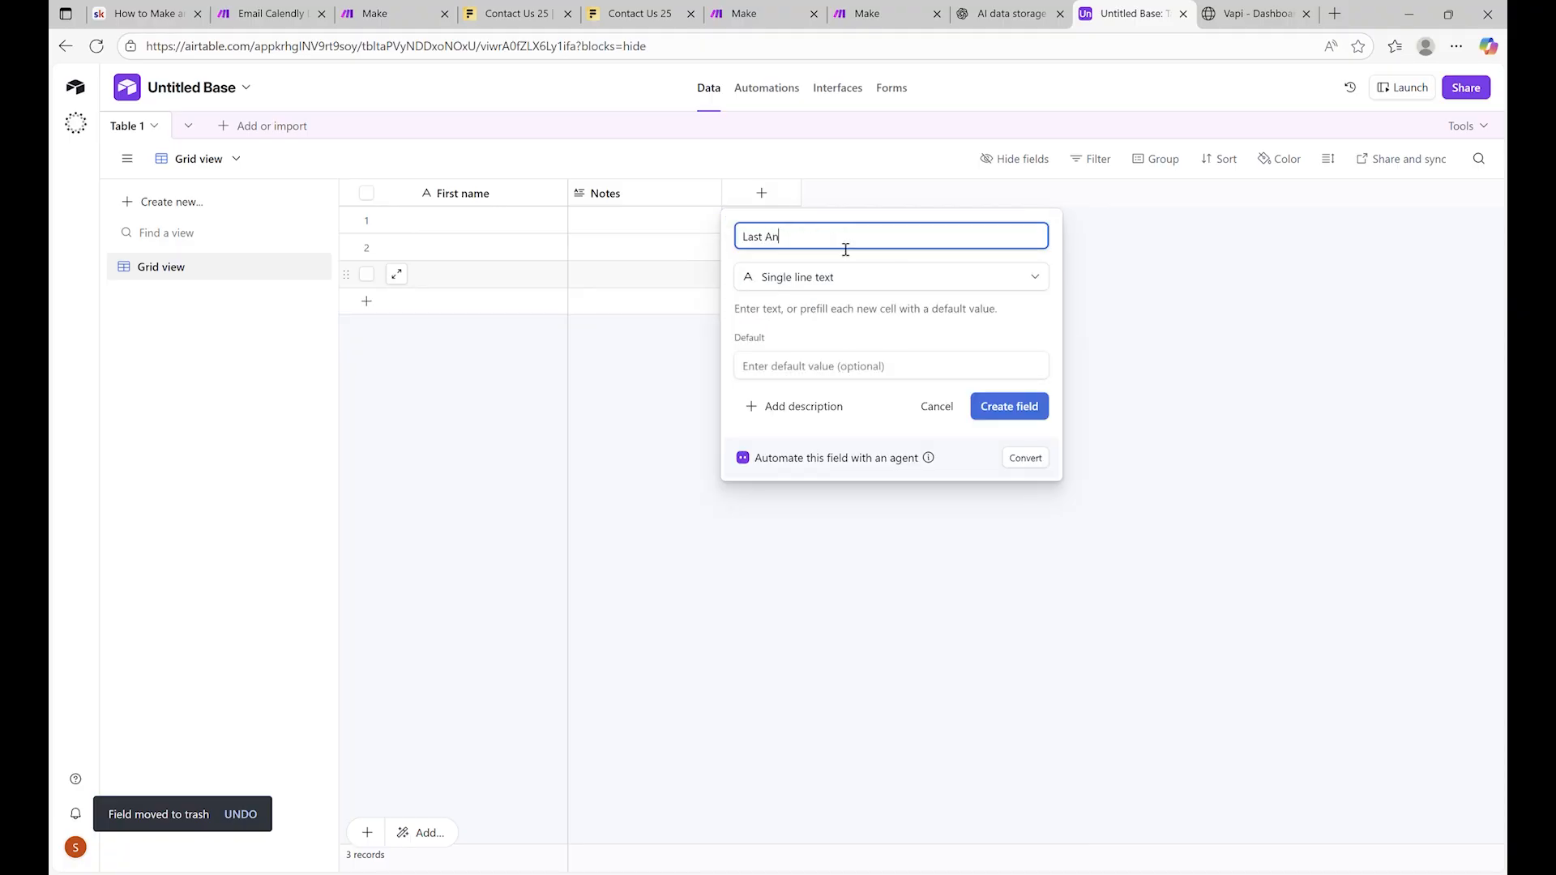
pyautogui.write(' Name')
pyautogui.click(1009, 406)
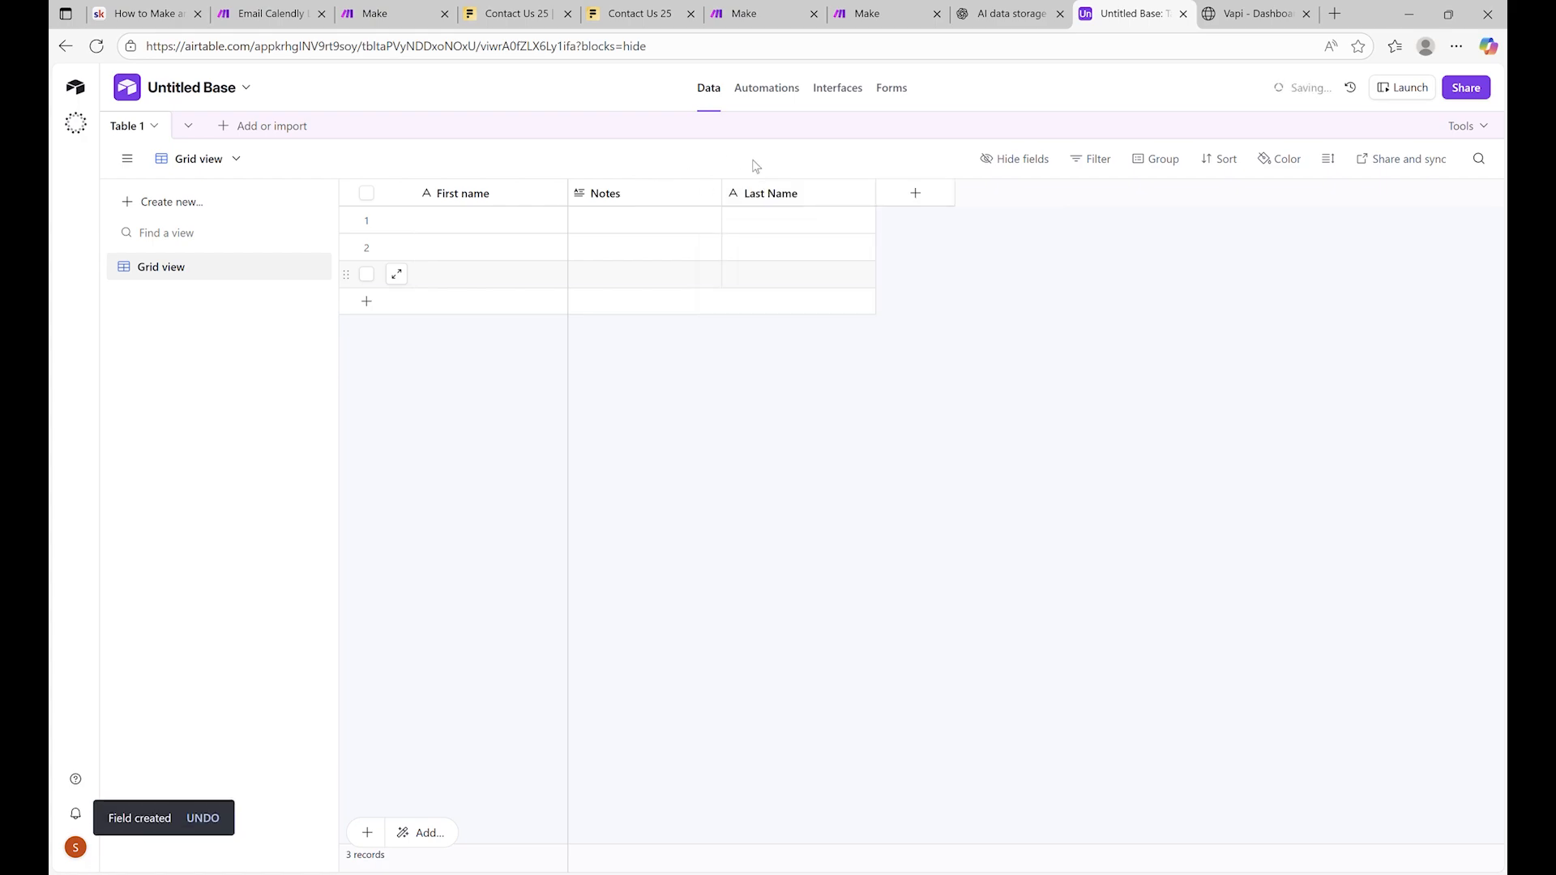
pyautogui.moveTo(674, 192); pyautogui.dragTo(698, 227)
pyautogui.click(915, 192)
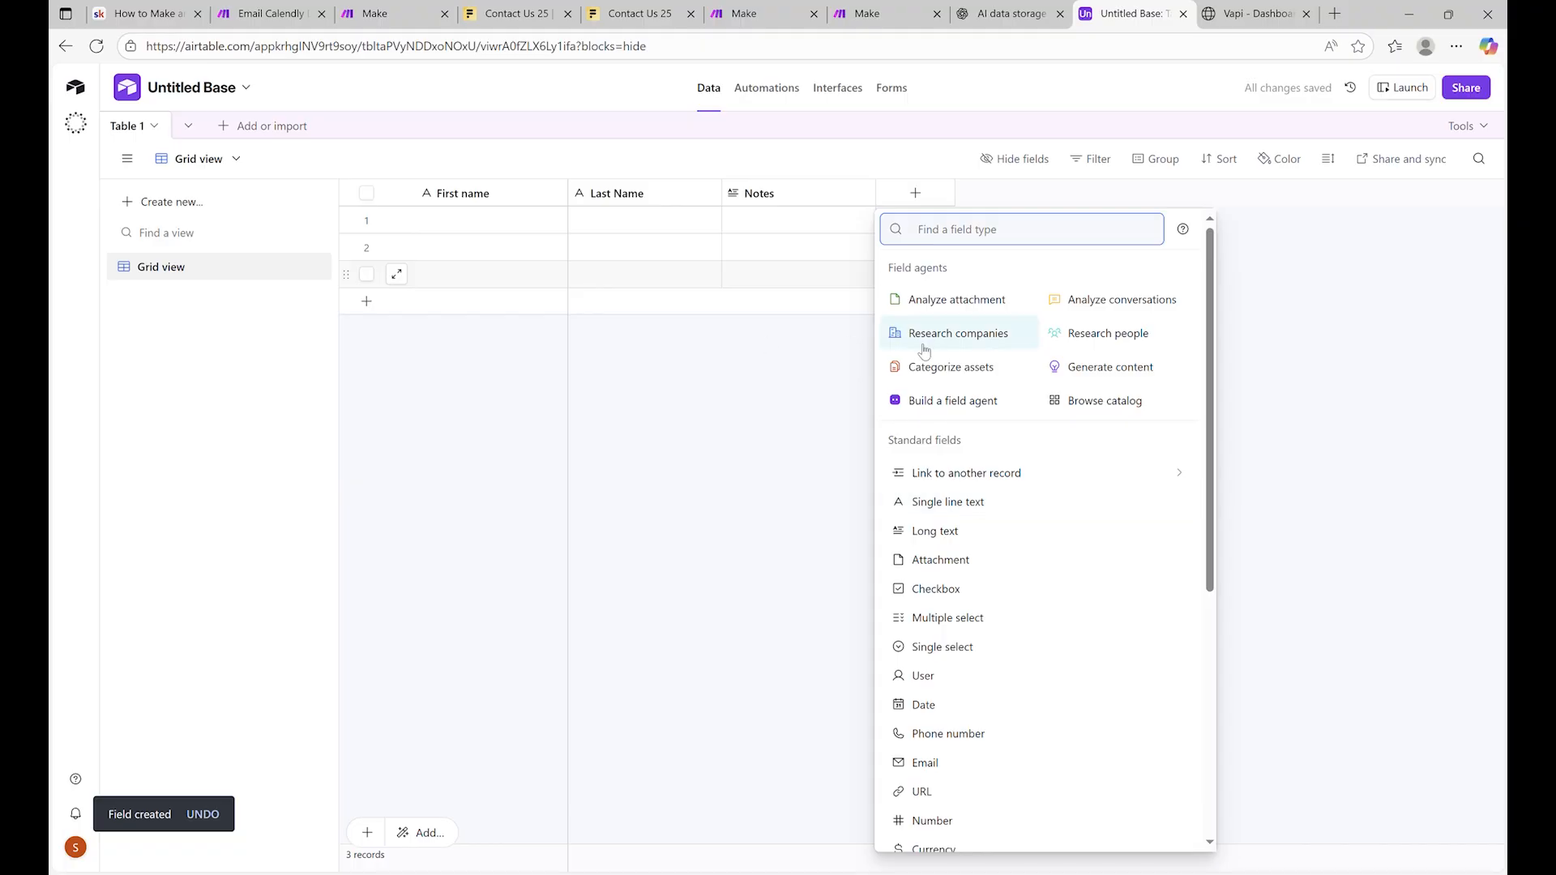
# Add an Email-type field named 'Em' to Table 1
pyautogui.write('Email')
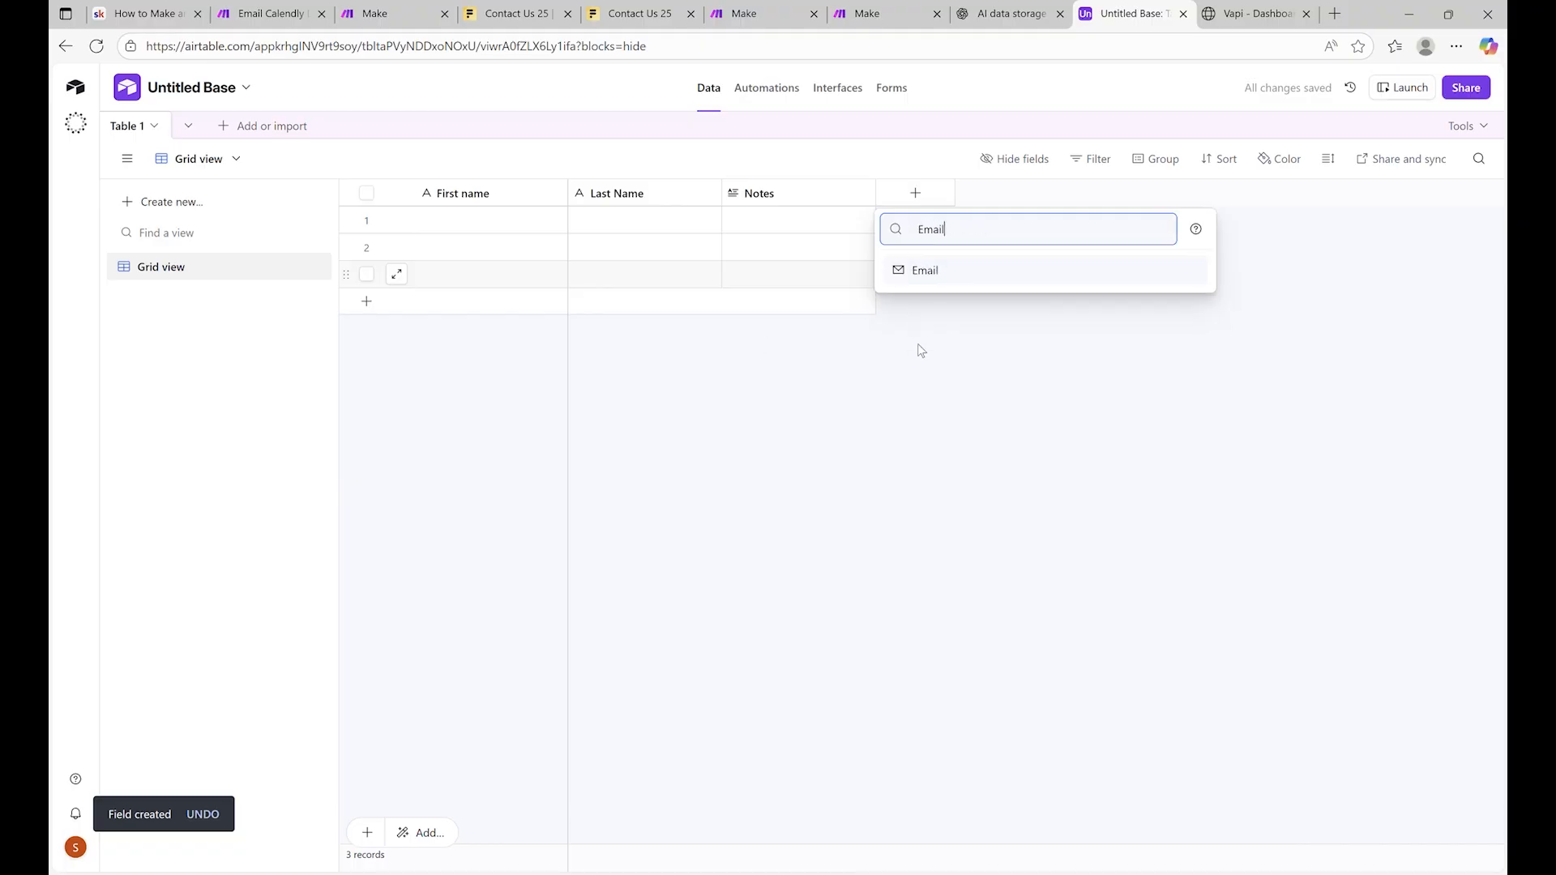
pyautogui.press('Return')
pyautogui.write('Email')
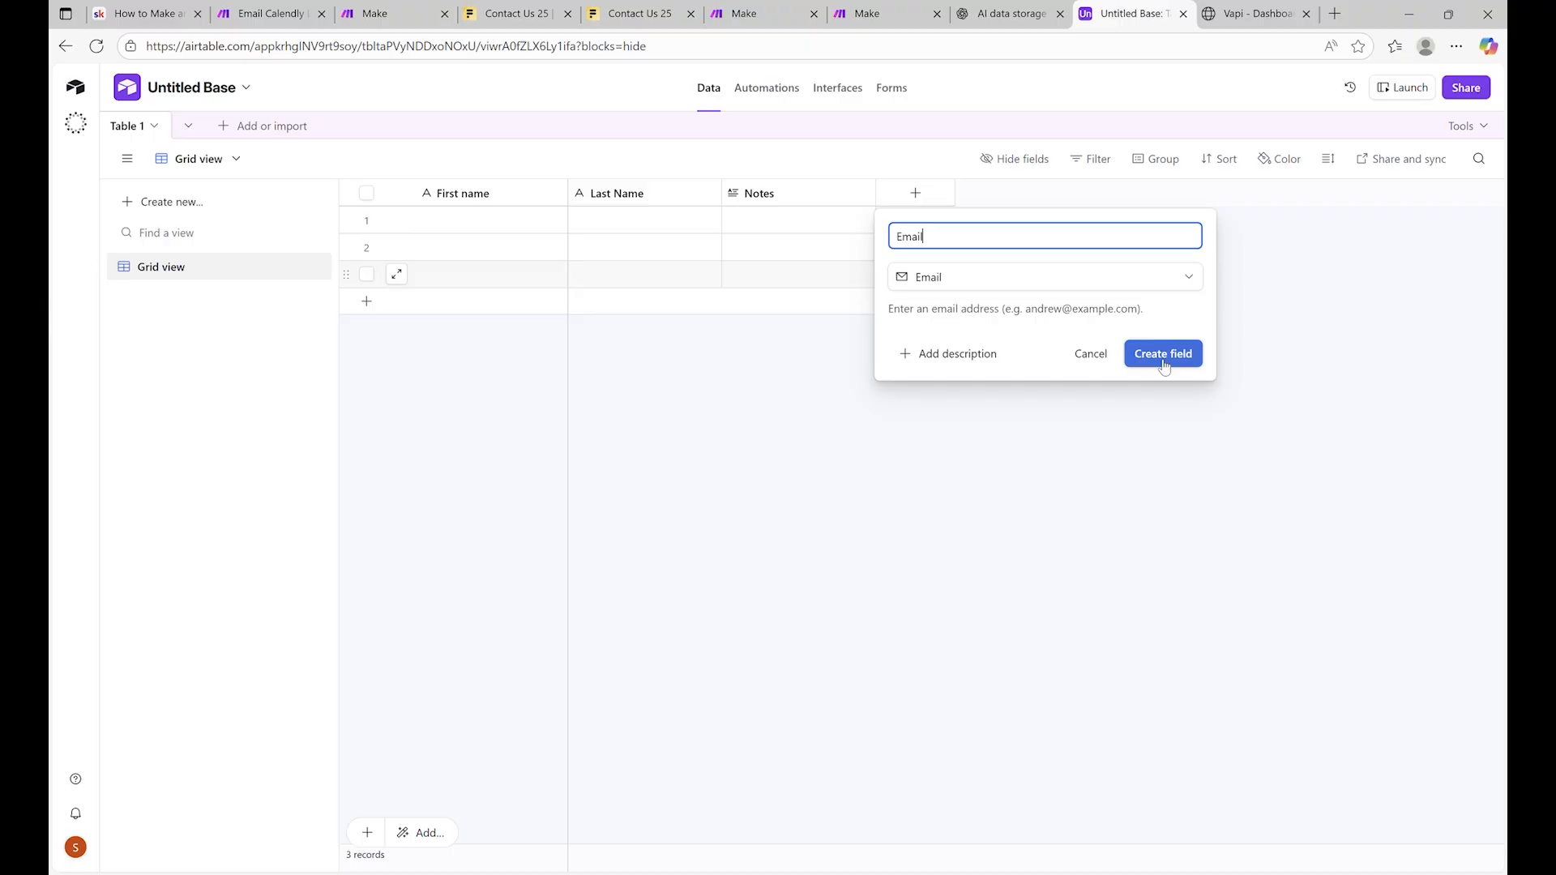
pyautogui.click(1163, 354)
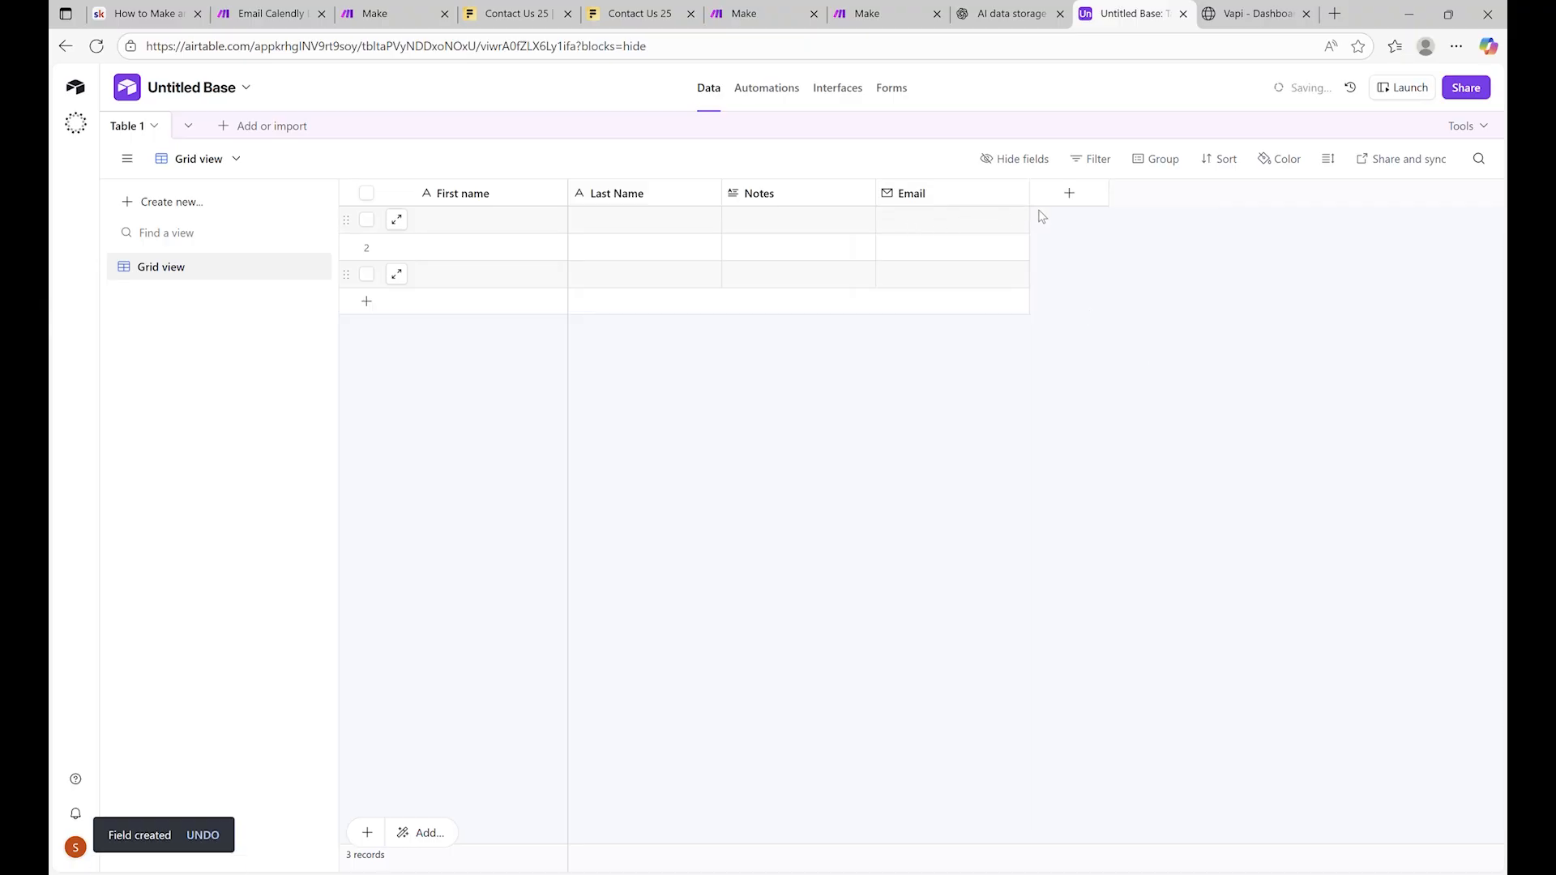
# Add a Phone number field named 'Phone'
pyautogui.click(1067, 195)
pyautogui.write('Phone')
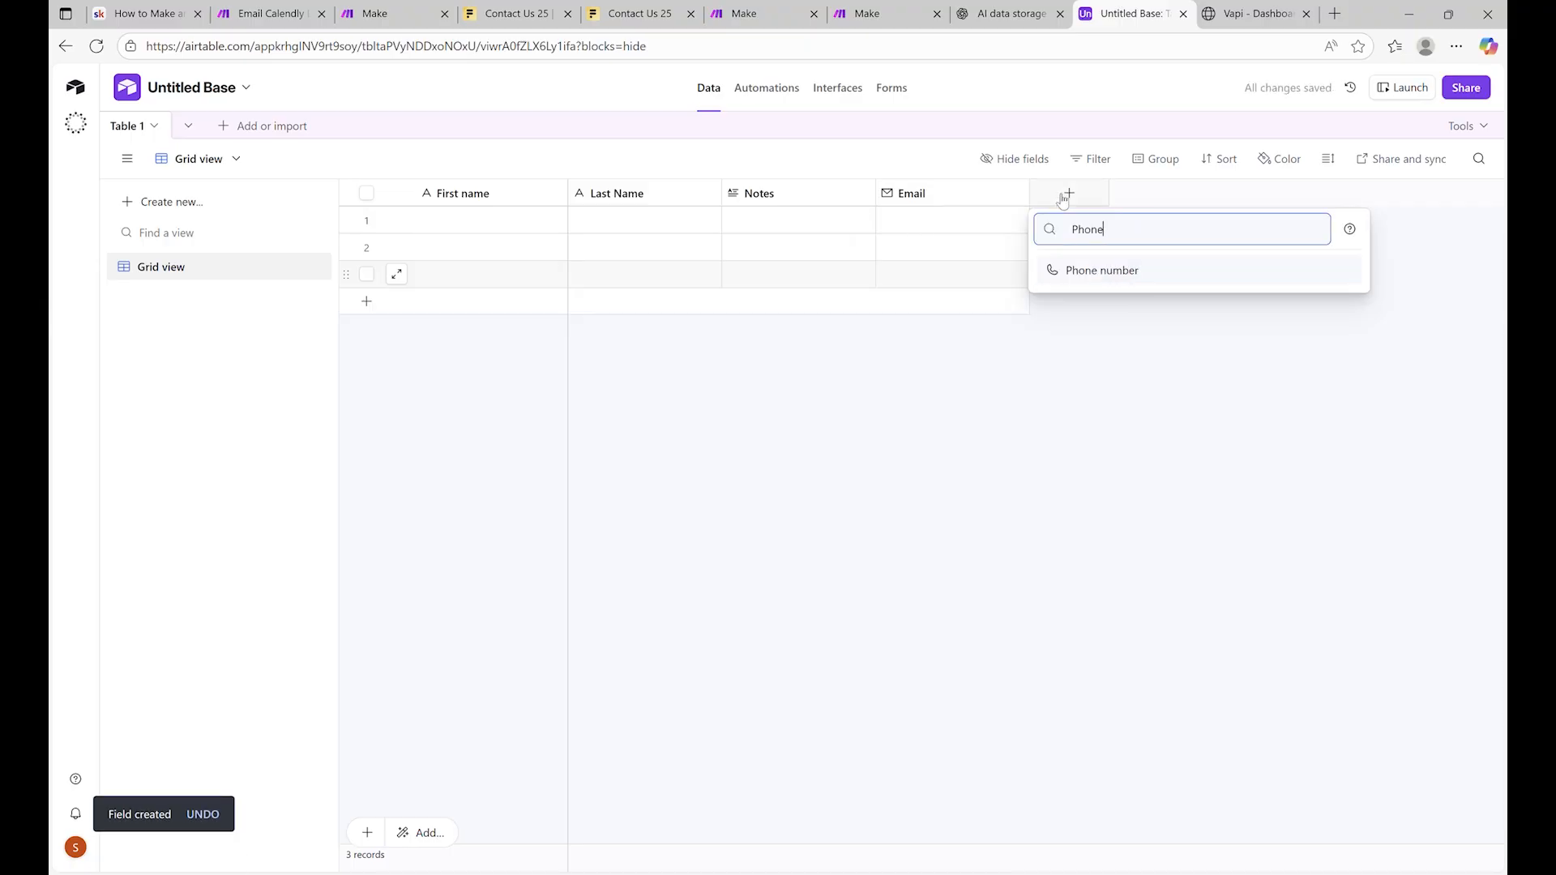
pyautogui.click(1108, 270)
pyautogui.write('Pho')
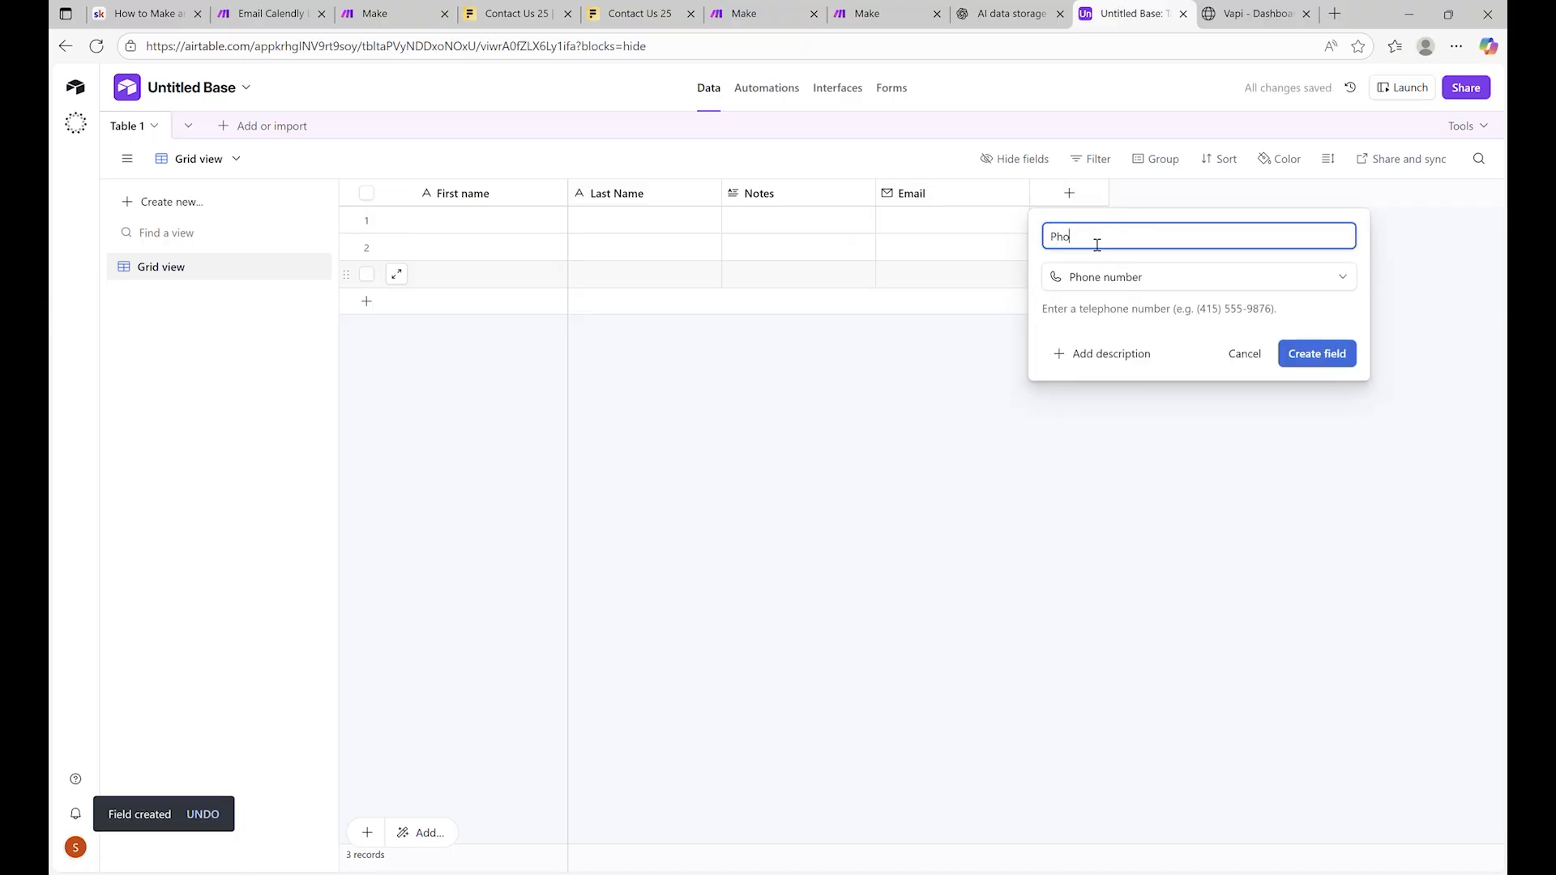
pyautogui.write('ne')
pyautogui.click(1317, 355)
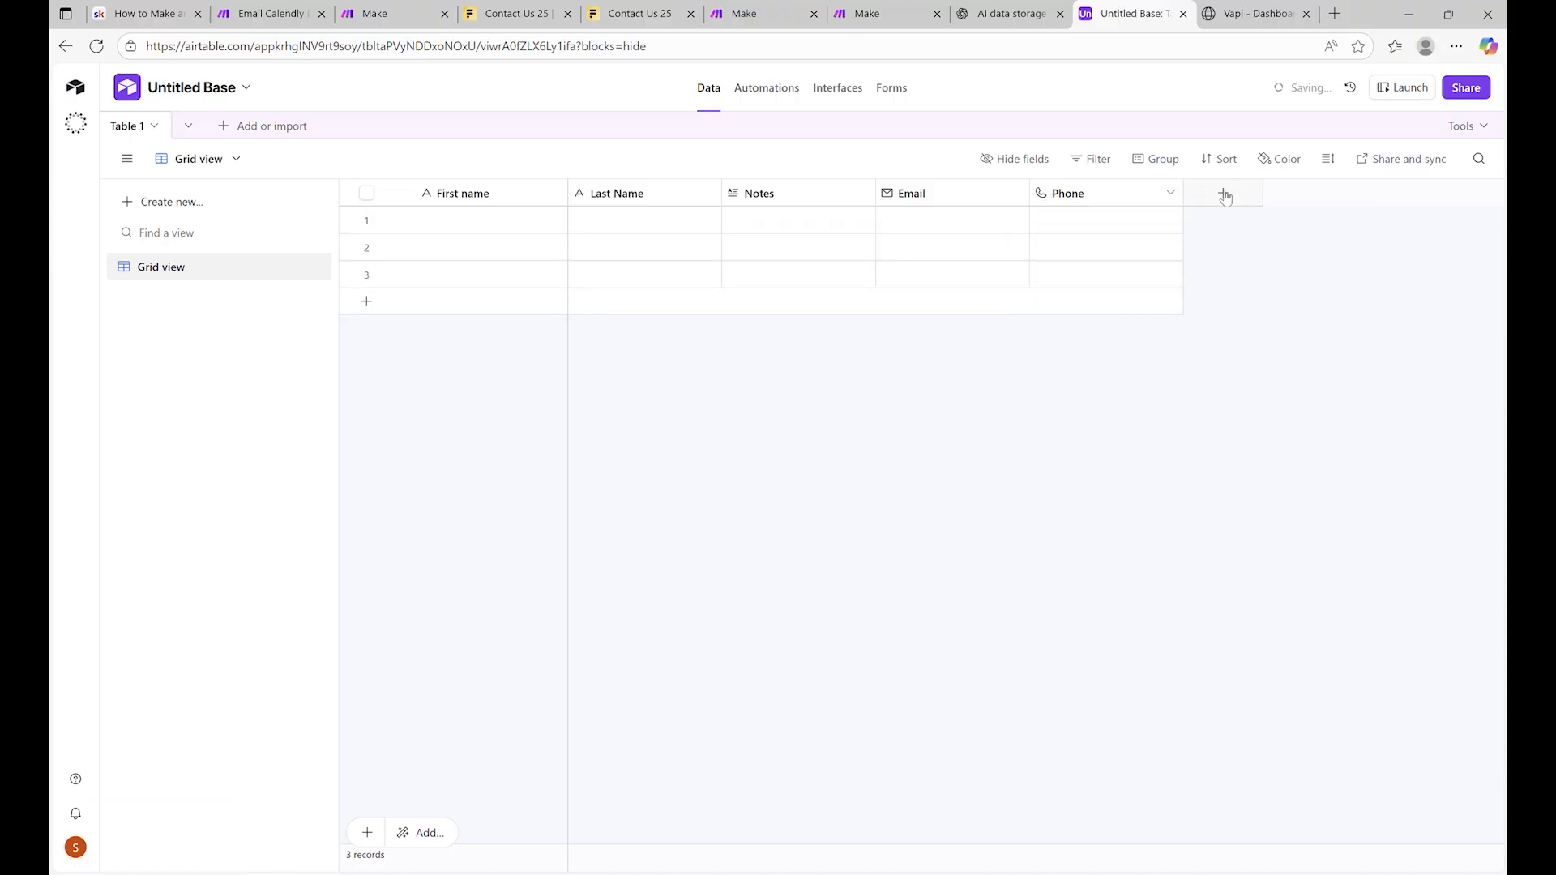
# Add a long text field named 'Bu' for the budget
pyautogui.click(1224, 195)
pyautogui.write('Budget')
pyautogui.press('BackSpace')
pyautogui.press('BackSpace')
pyautogui.press('BackSpace')
pyautogui.press('BackSpace')
pyautogui.press('BackSpace')
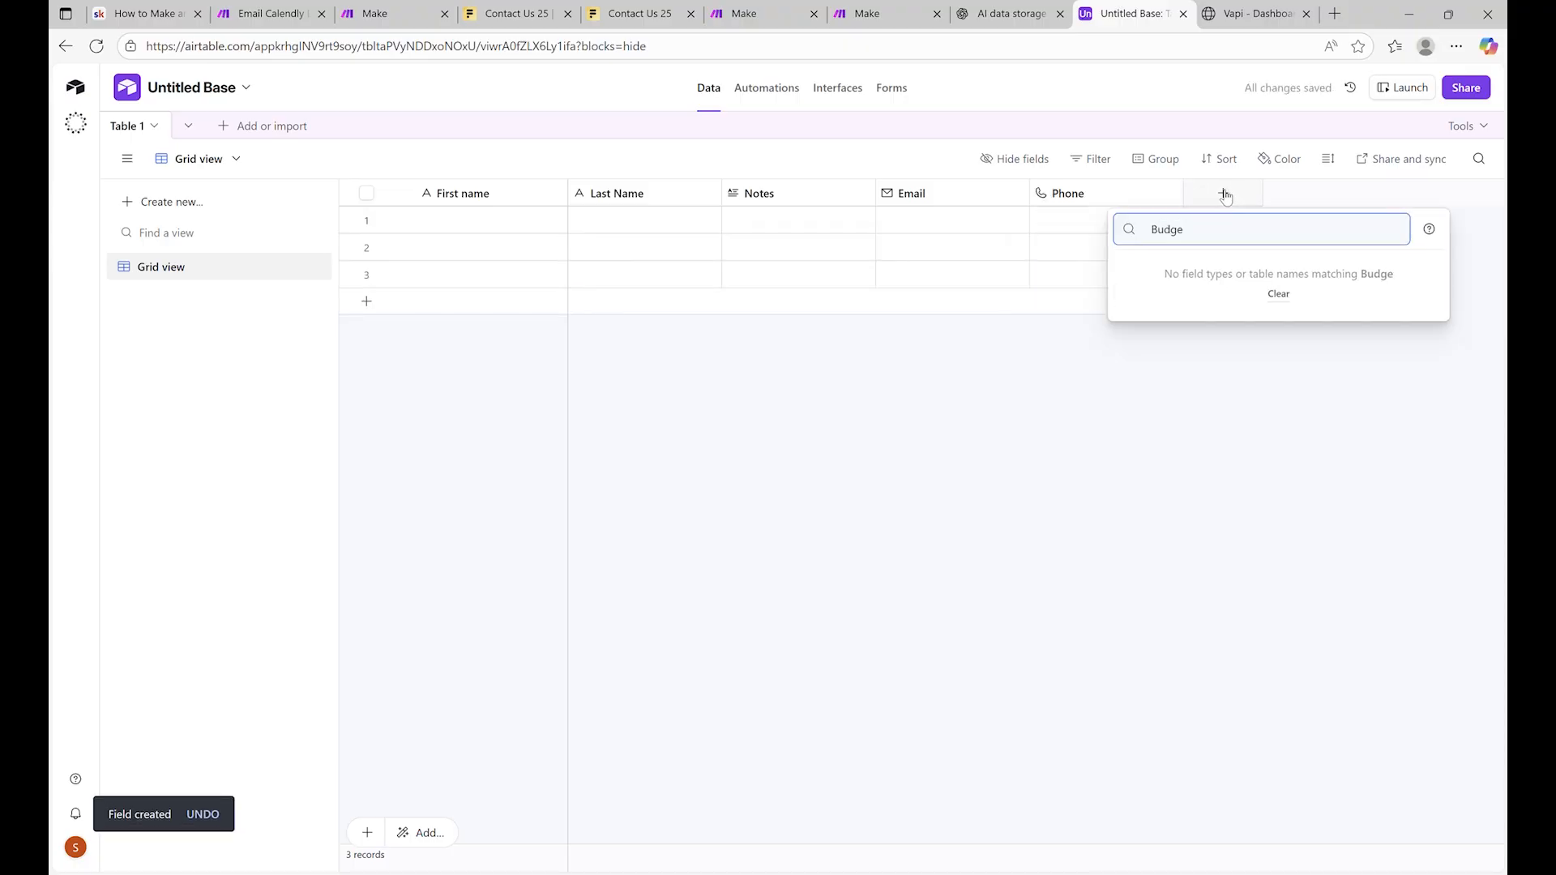
pyautogui.press('BackSpace')
pyautogui.write('text')
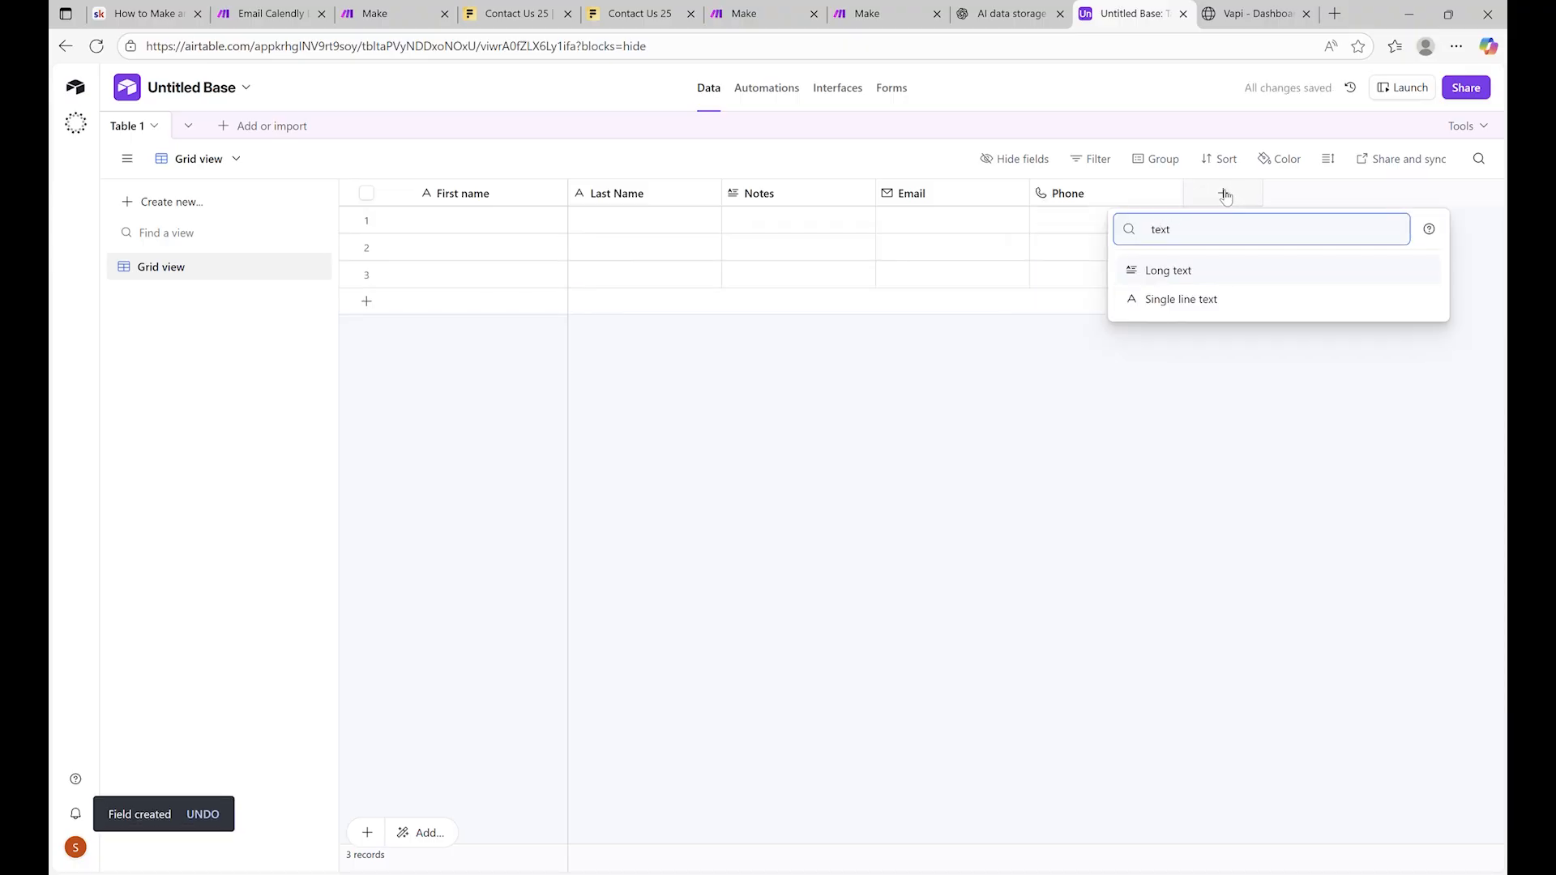
pyautogui.click(1205, 276)
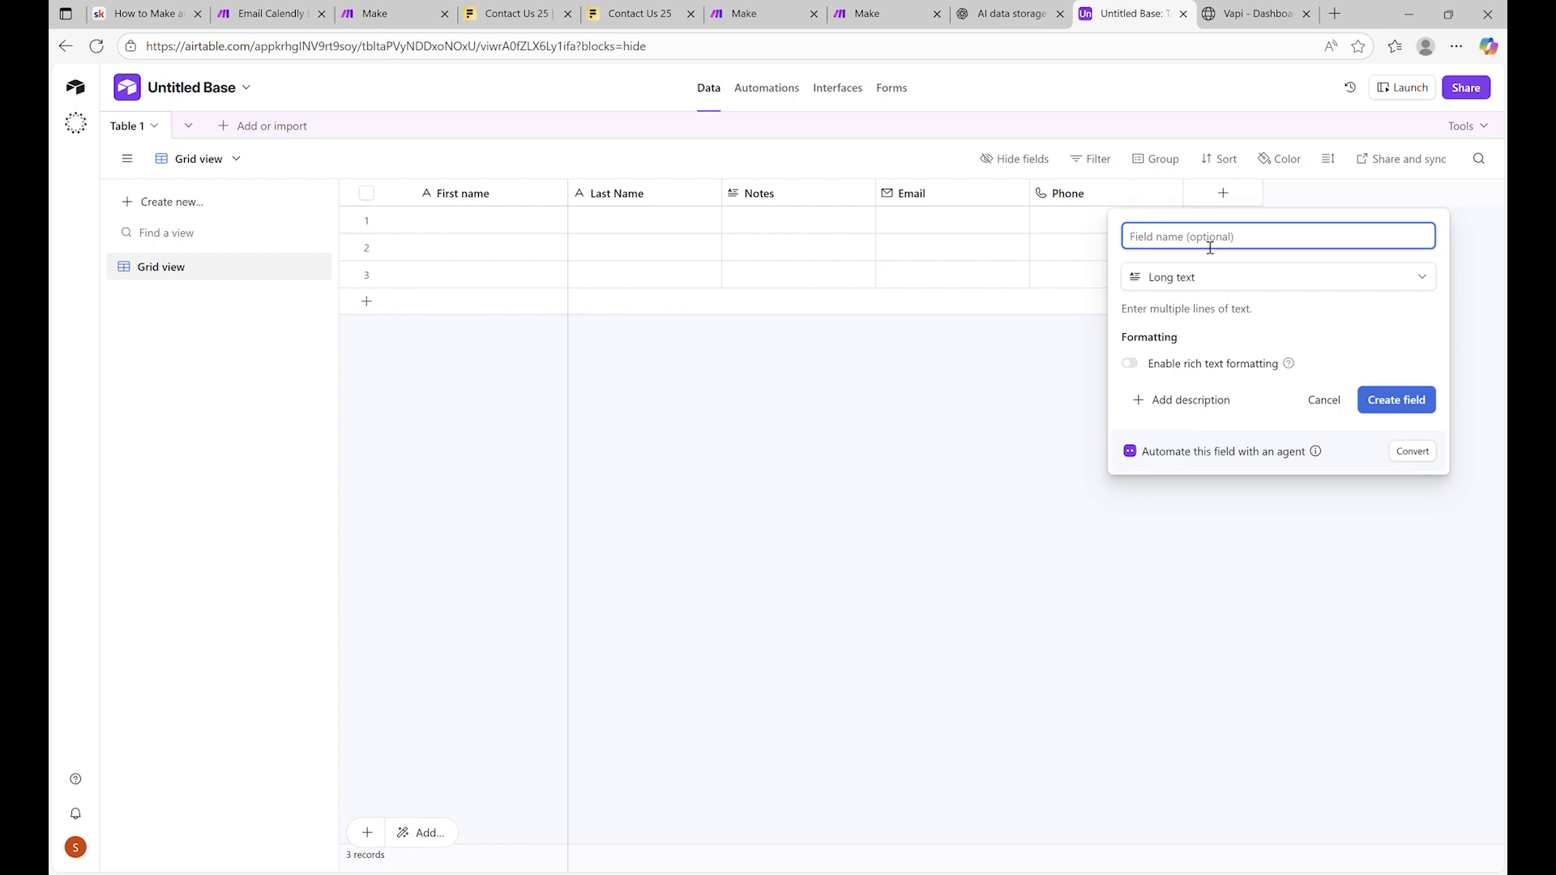
pyautogui.write('Budget')
pyautogui.click(1404, 403)
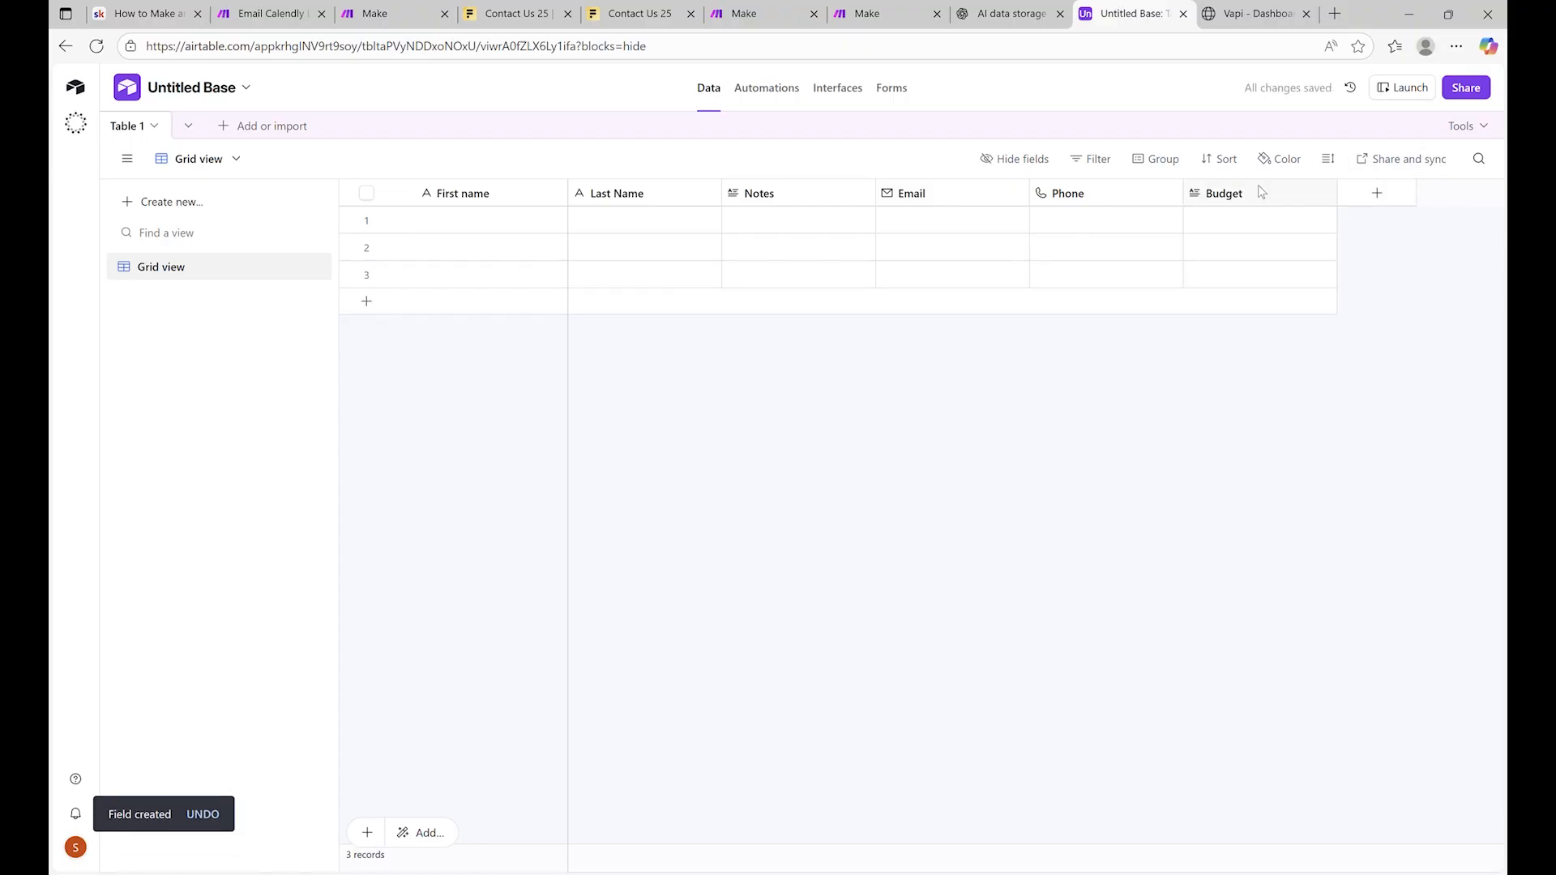
# Add a long text field for 'Interested'
pyautogui.click(1365, 203)
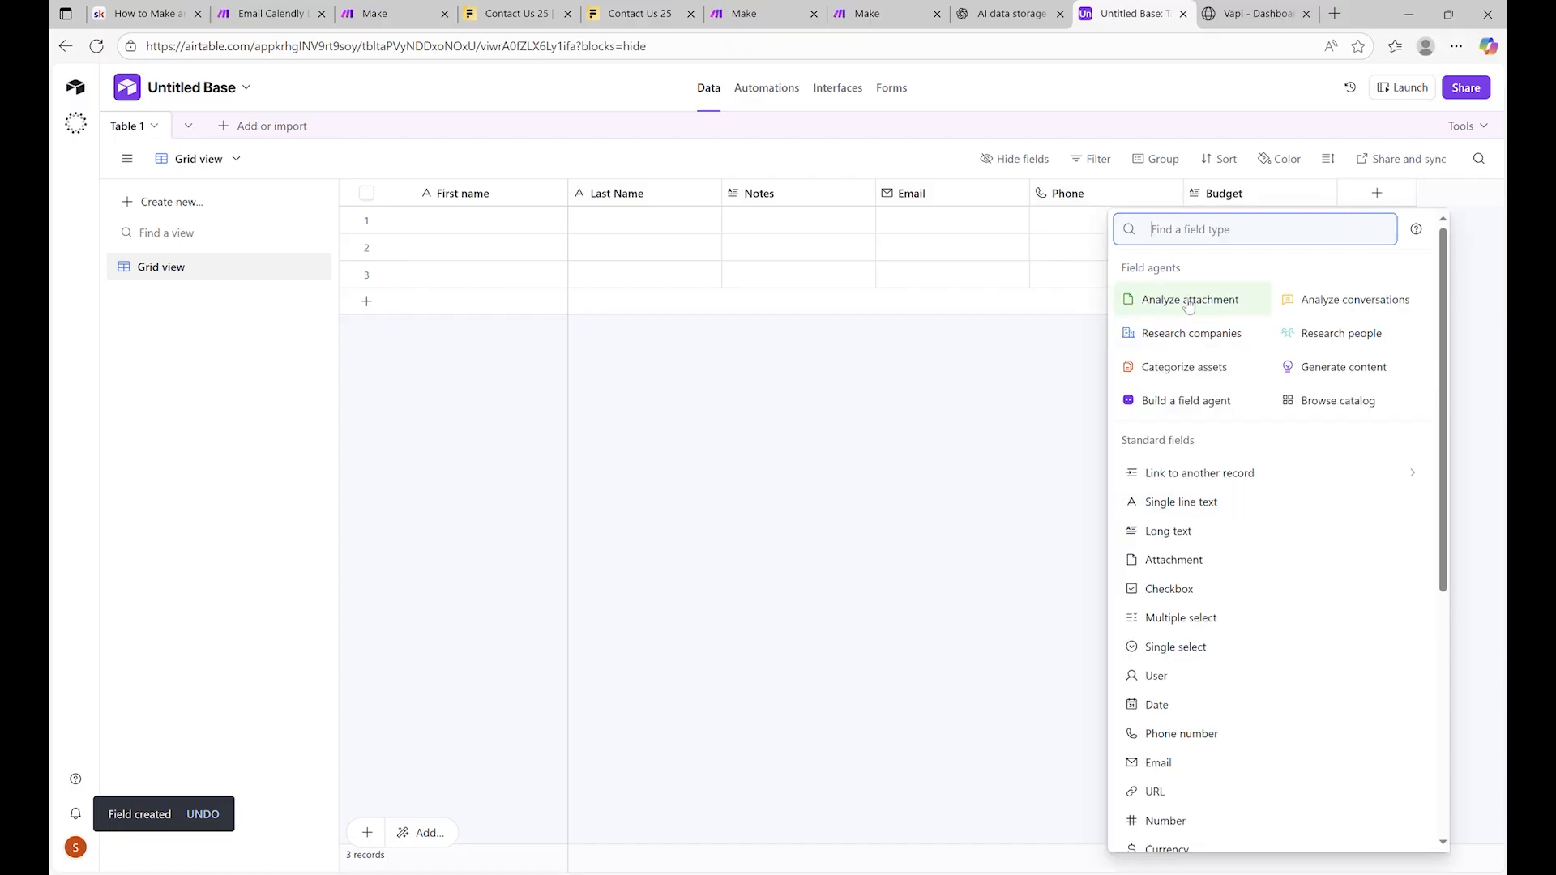
pyautogui.write('Inte')
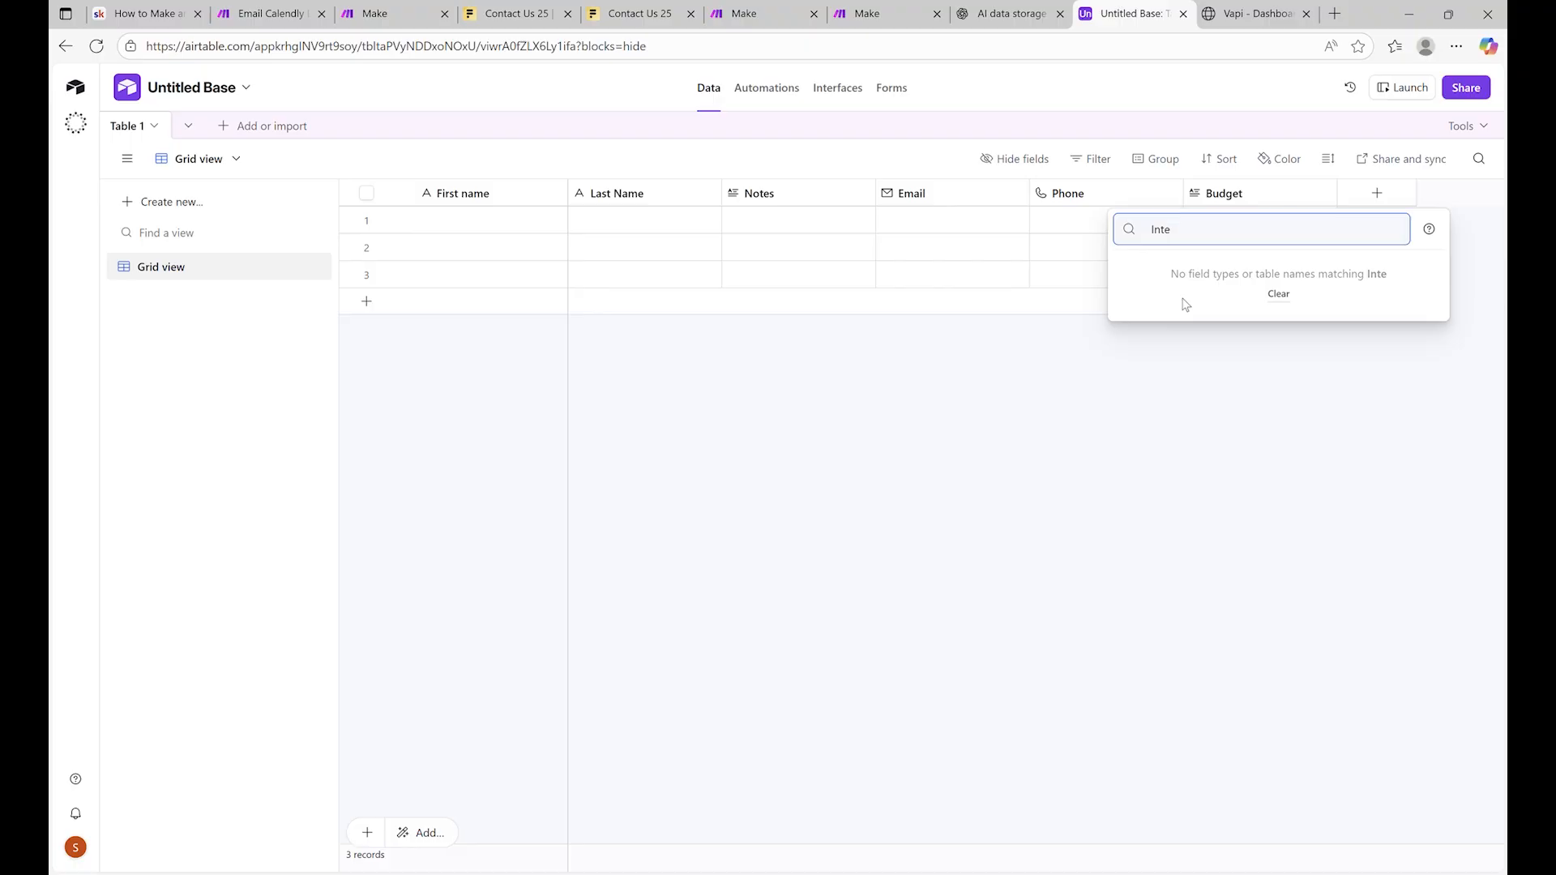
pyautogui.press('BackSpace')
pyautogui.press('BackSpace')
pyautogui.press('BackSpace')
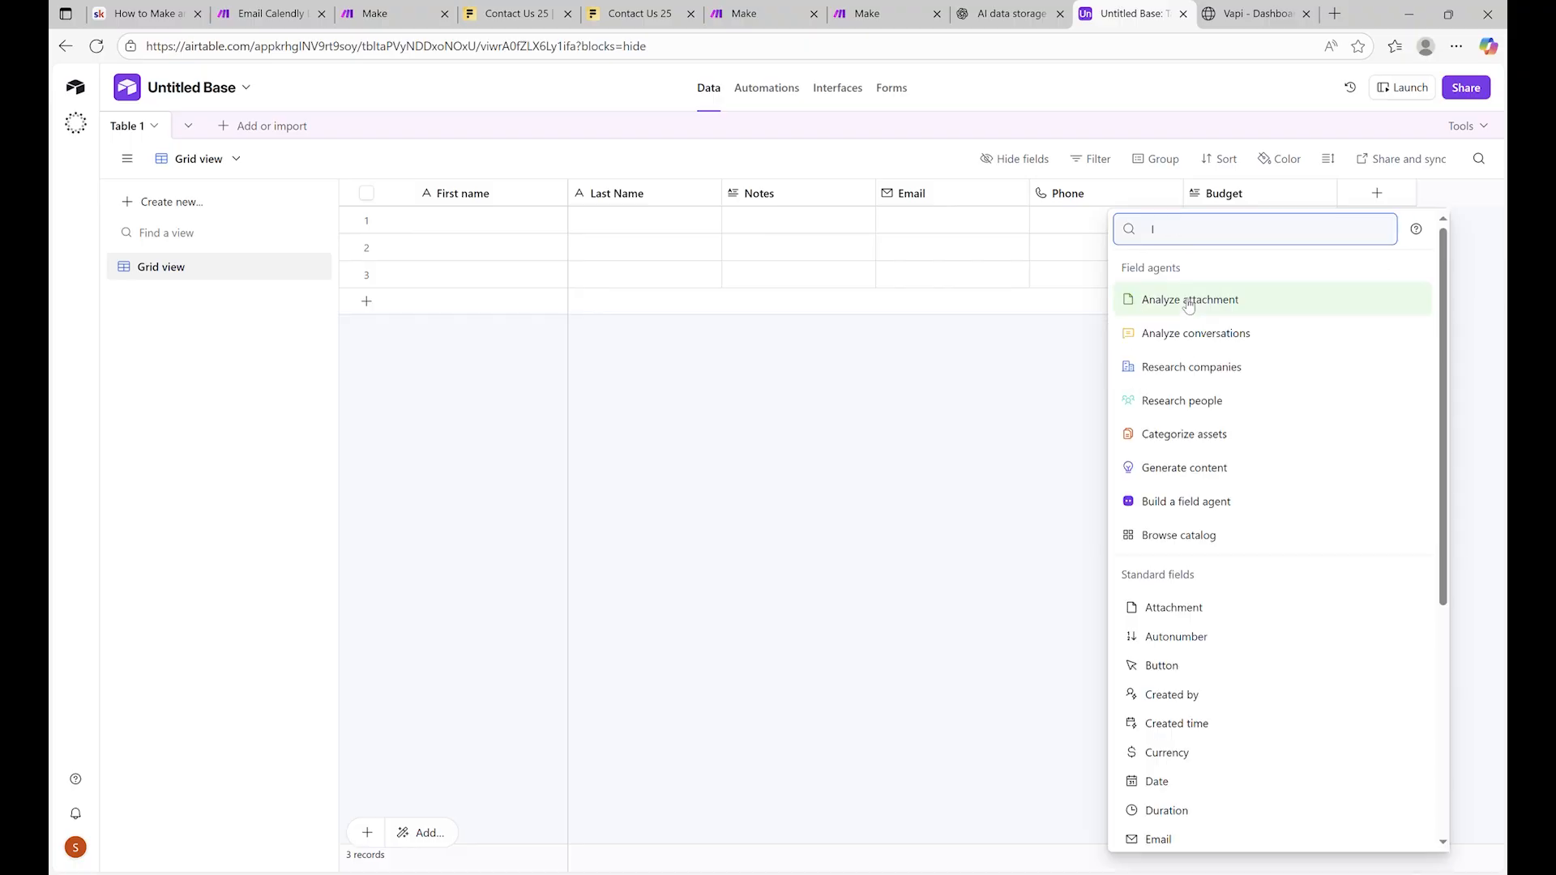
pyautogui.press('BackSpace')
pyautogui.write('text')
pyautogui.press('Return')
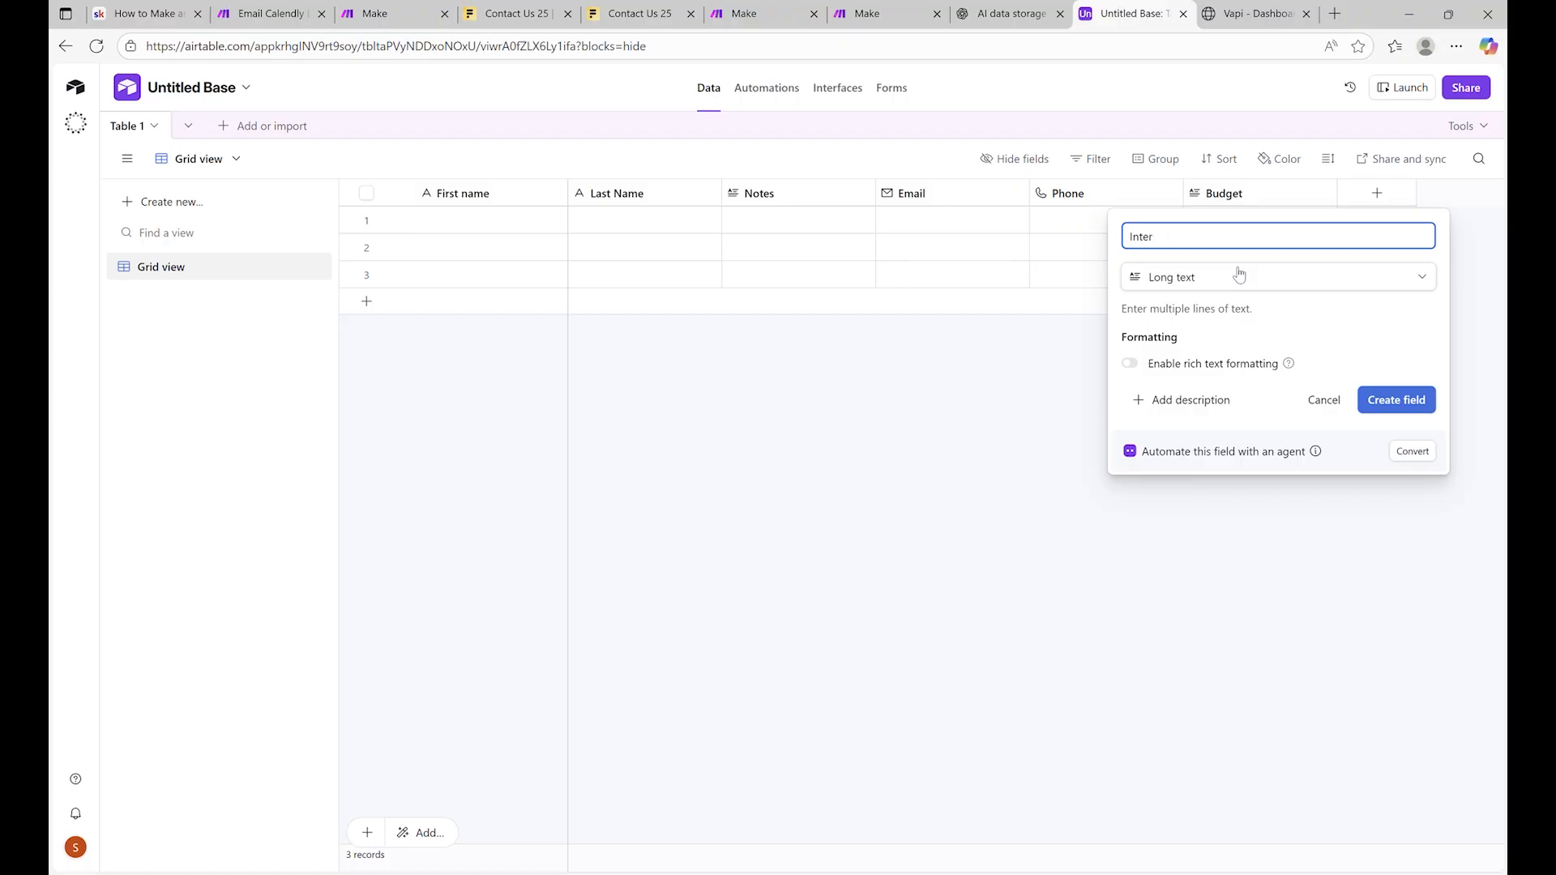
pyautogui.click(1396, 400)
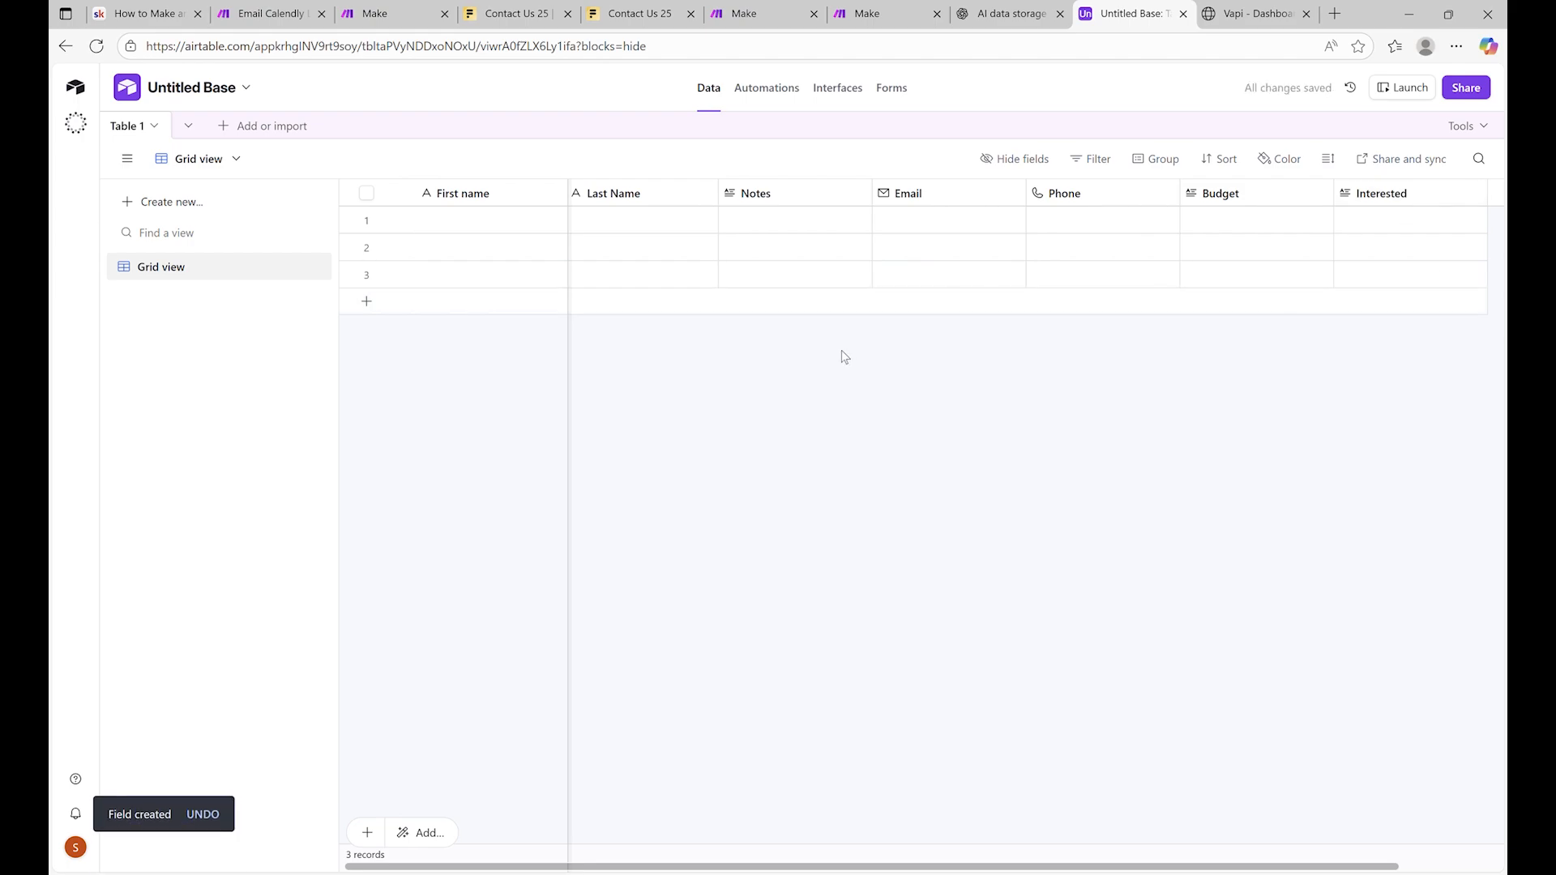
# Begin a new single line text field and enter 'COmpany Name' as its name
pyautogui.hscroll(-2, 847, 243)
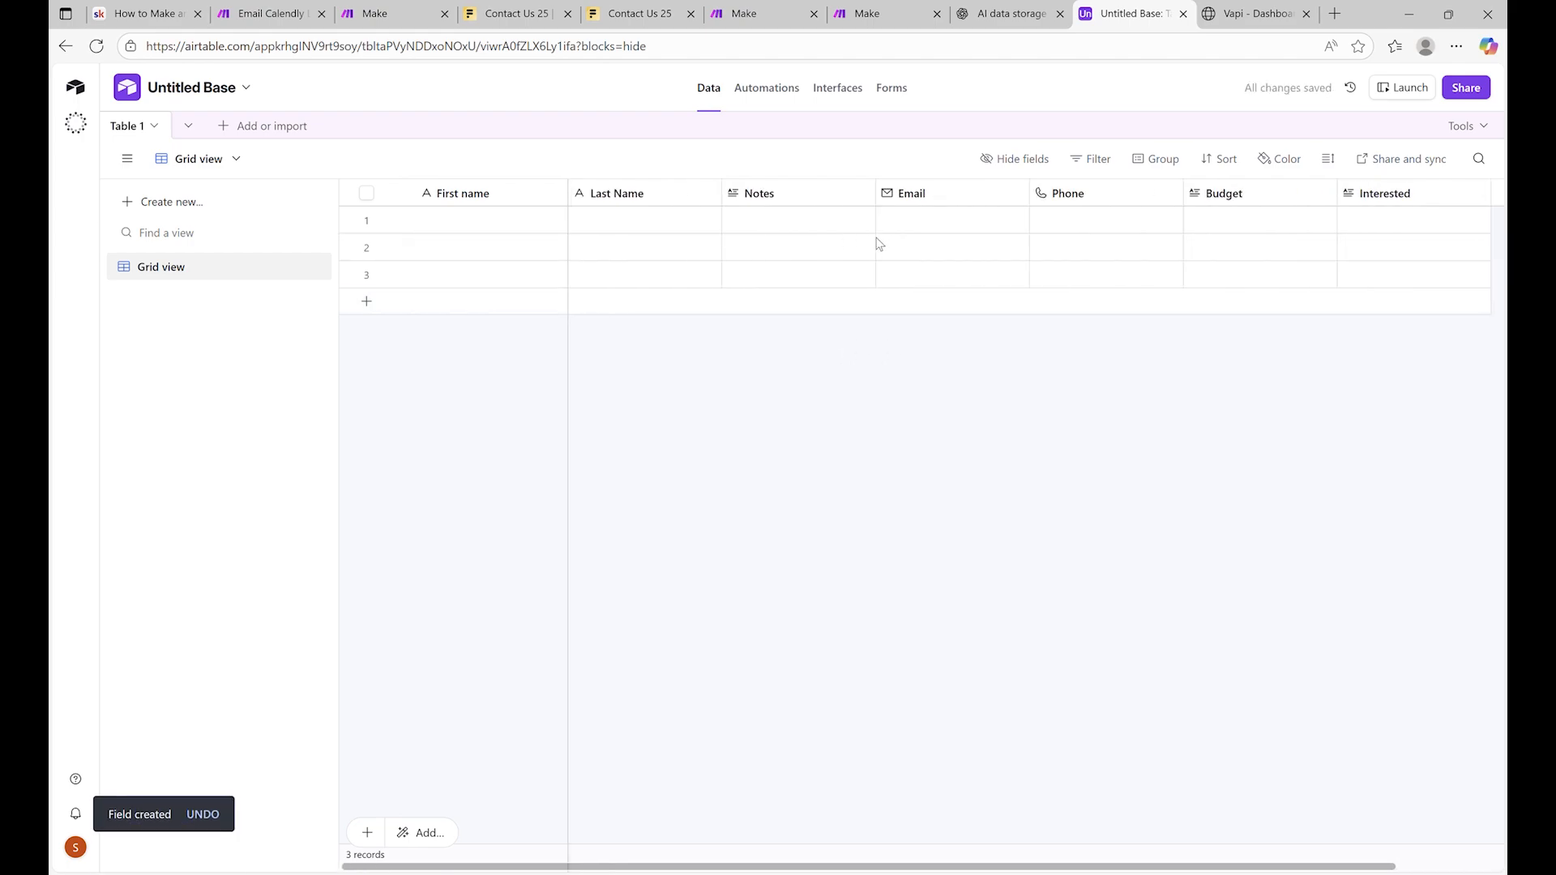
pyautogui.hscroll(2, 880, 243)
pyautogui.hscroll(-2, 1258, 229)
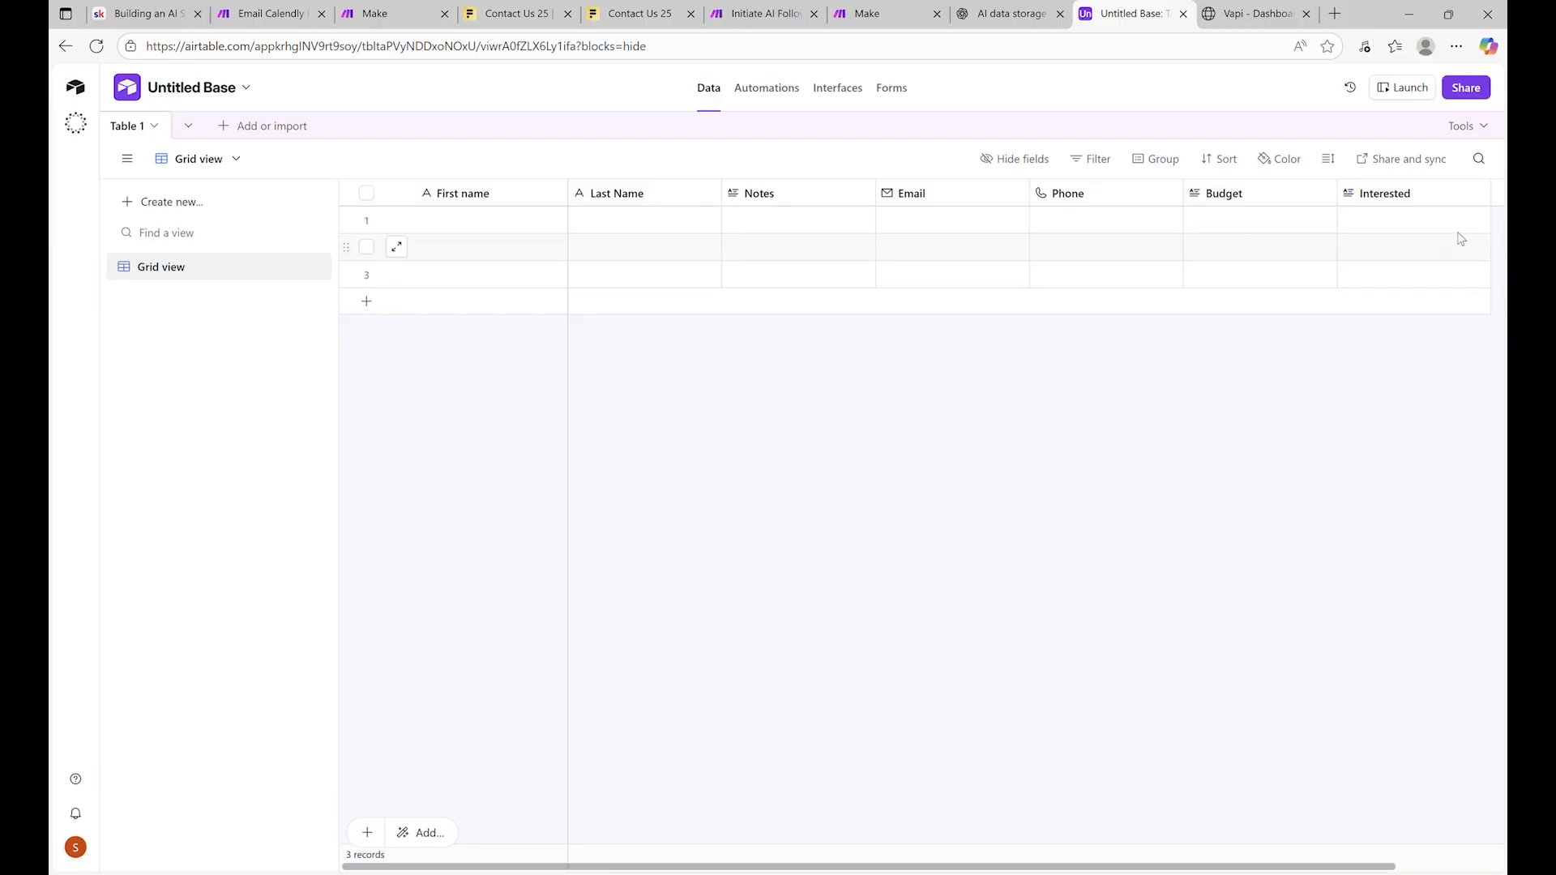
pyautogui.hscroll(3, 1462, 238)
pyautogui.click(1426, 202)
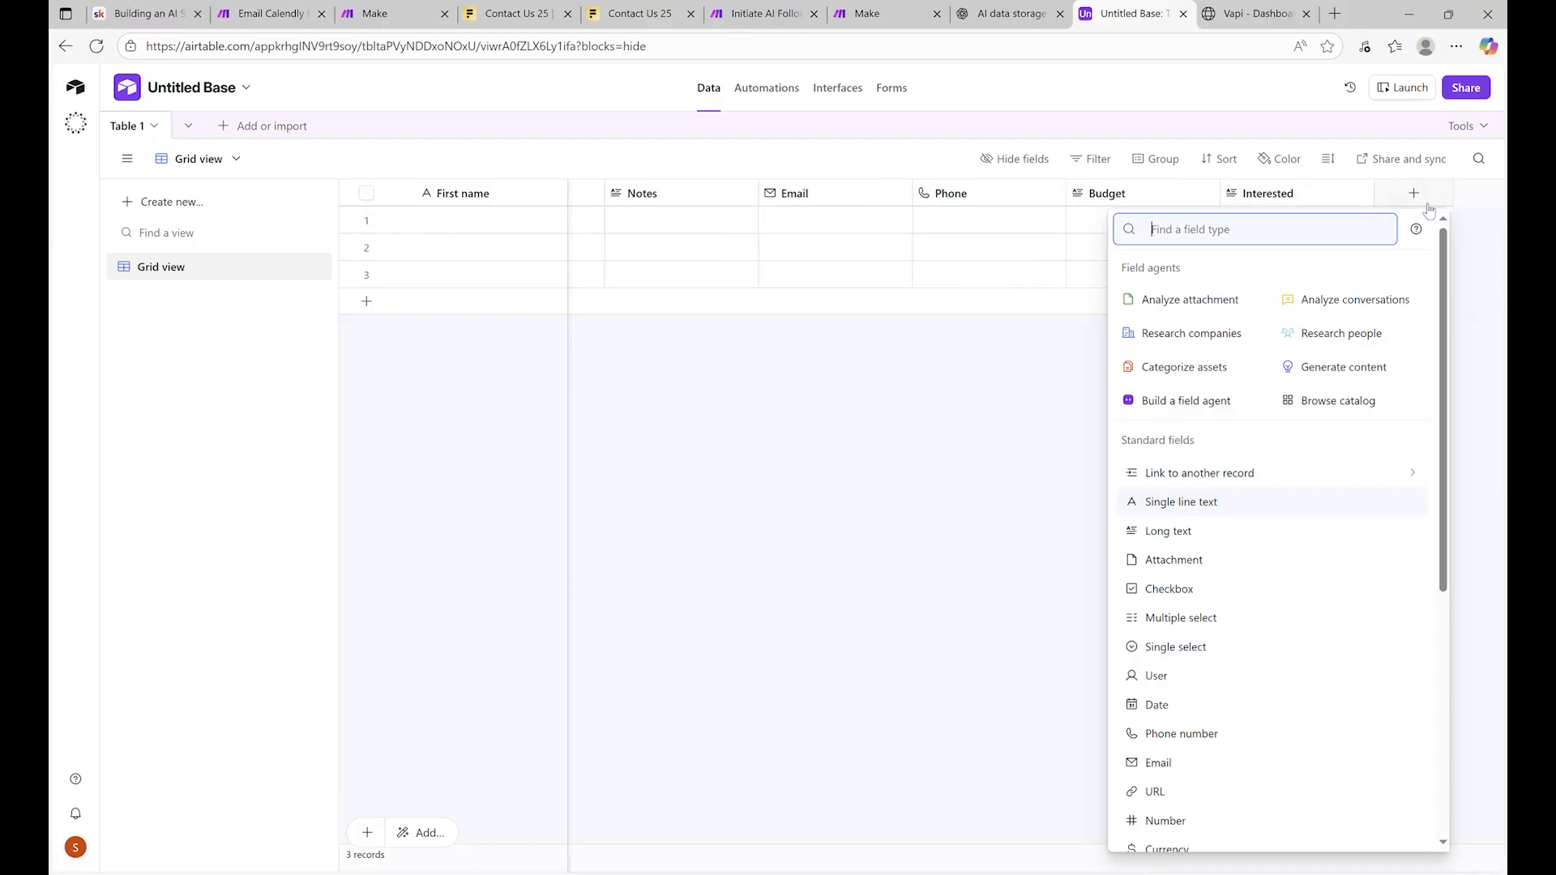
pyautogui.write('text')
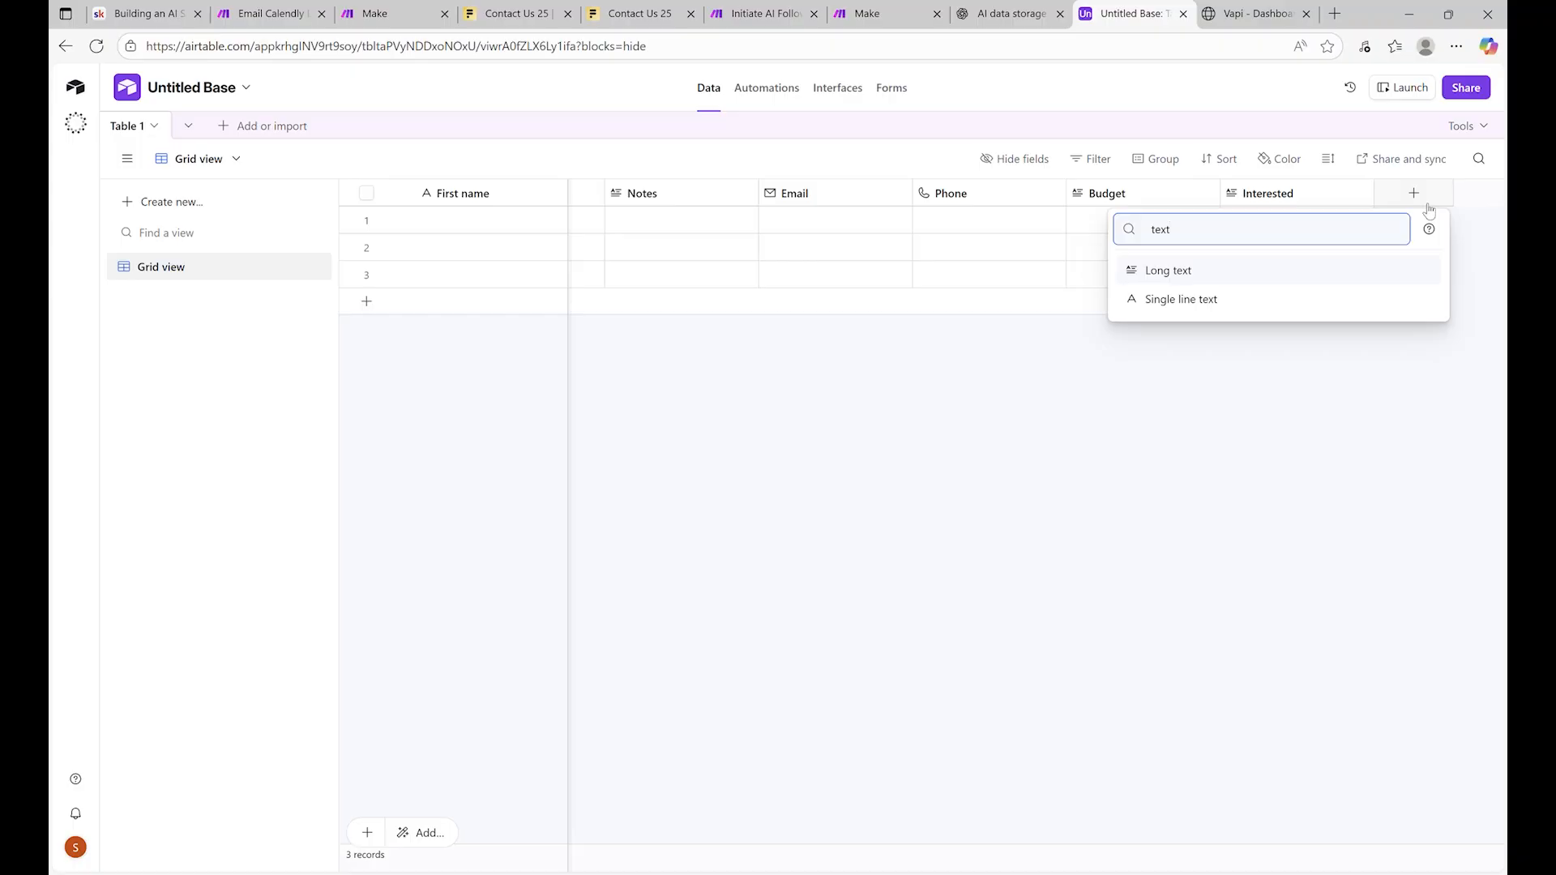
pyautogui.click(1269, 304)
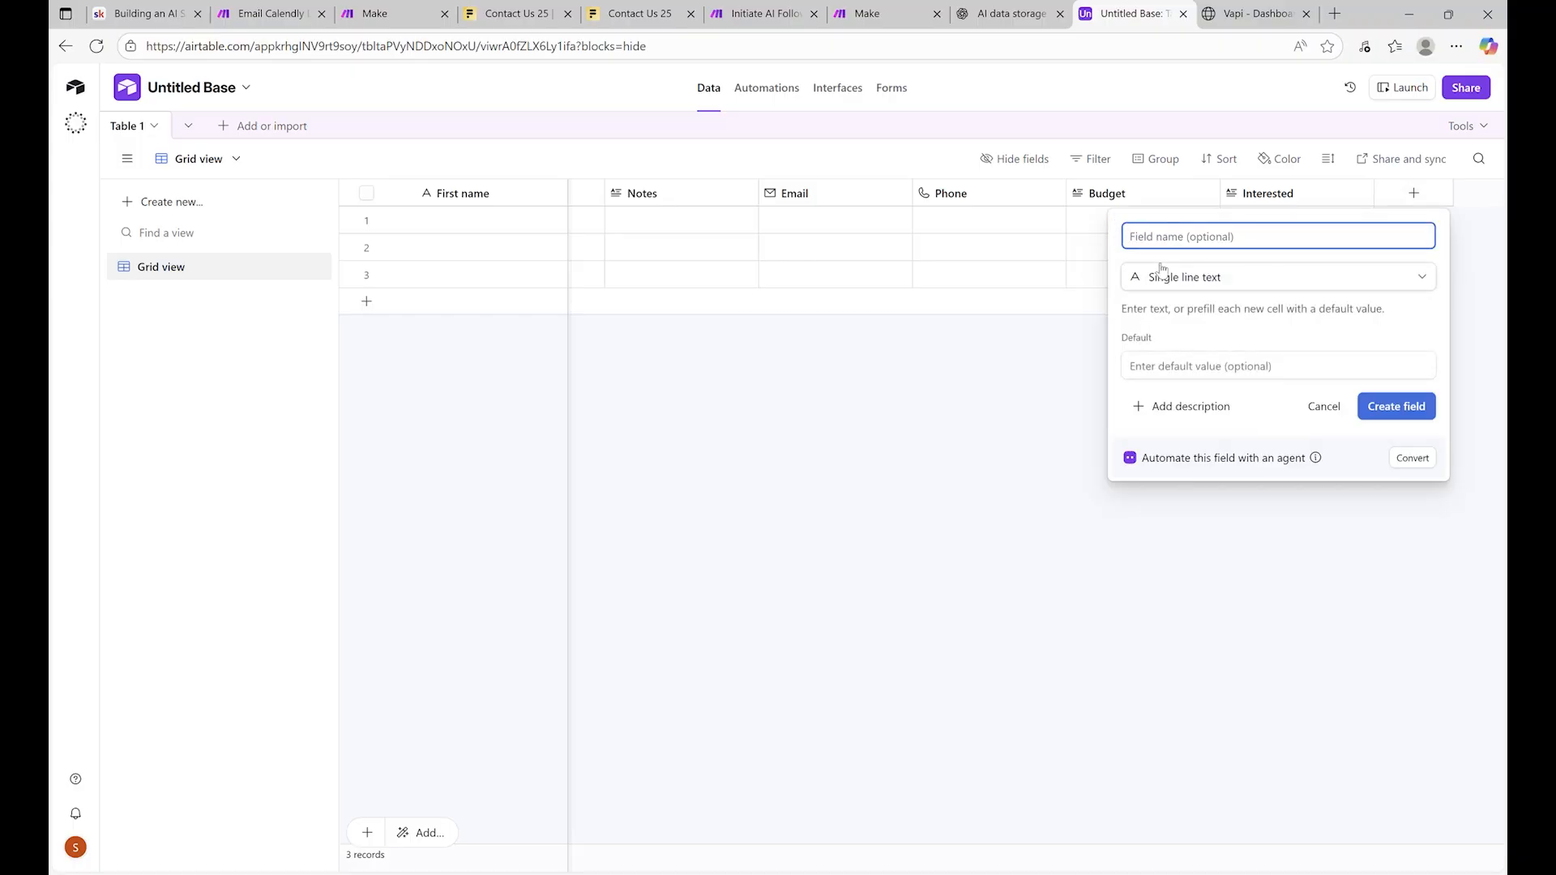
pyautogui.write('COmpany Name')
# Create the Company Name field, place it after Email, and make Email the primary field
pyautogui.click(1406, 408)
pyautogui.moveTo(1381, 204); pyautogui.dragTo(488, 218)
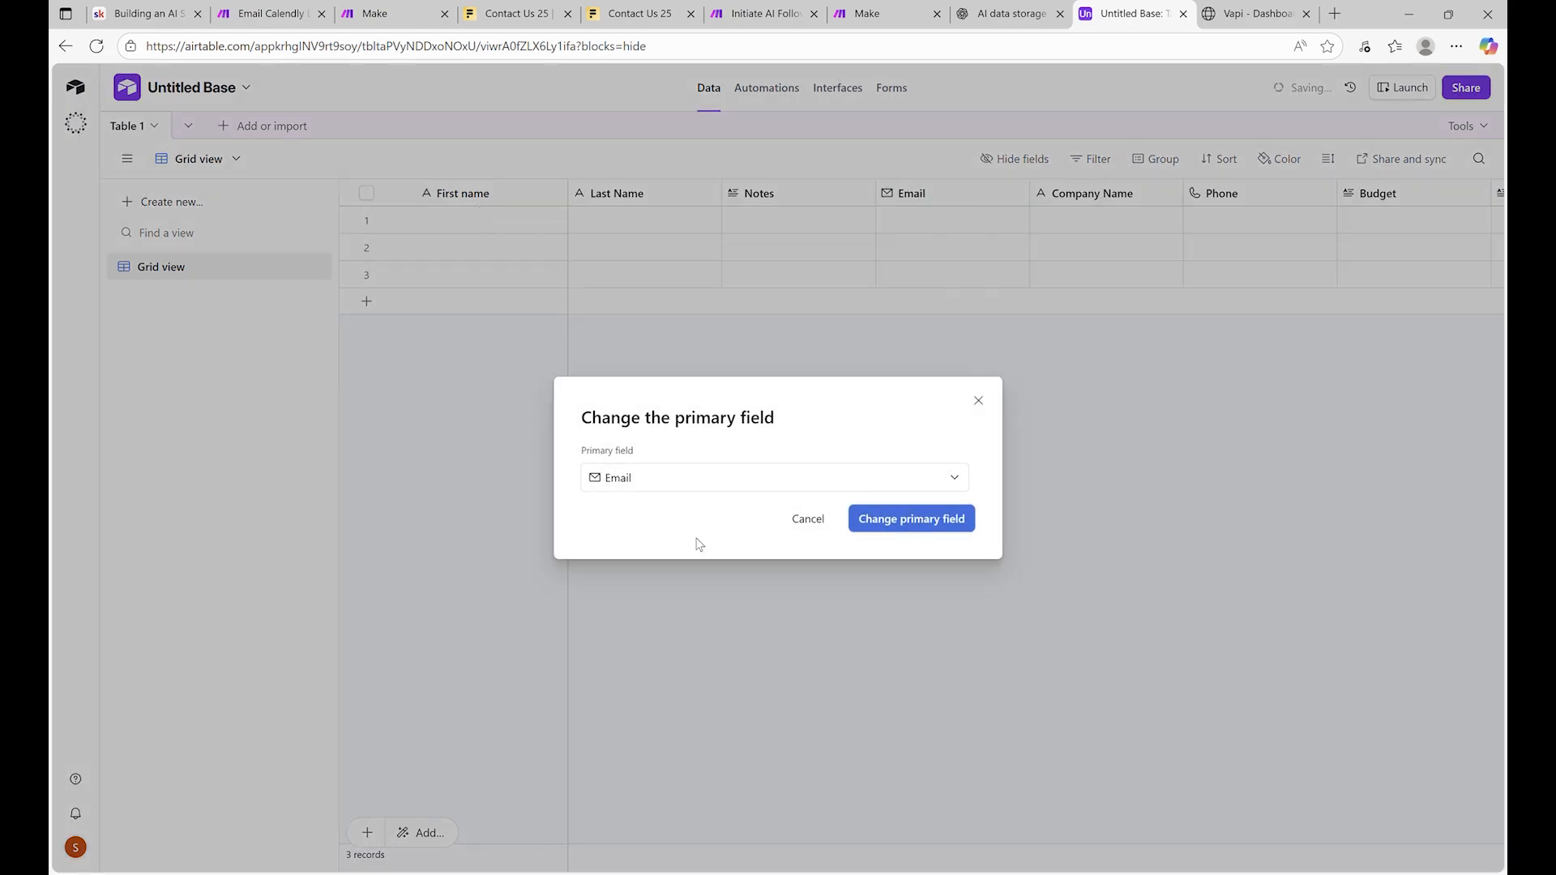
pyautogui.click(923, 531)
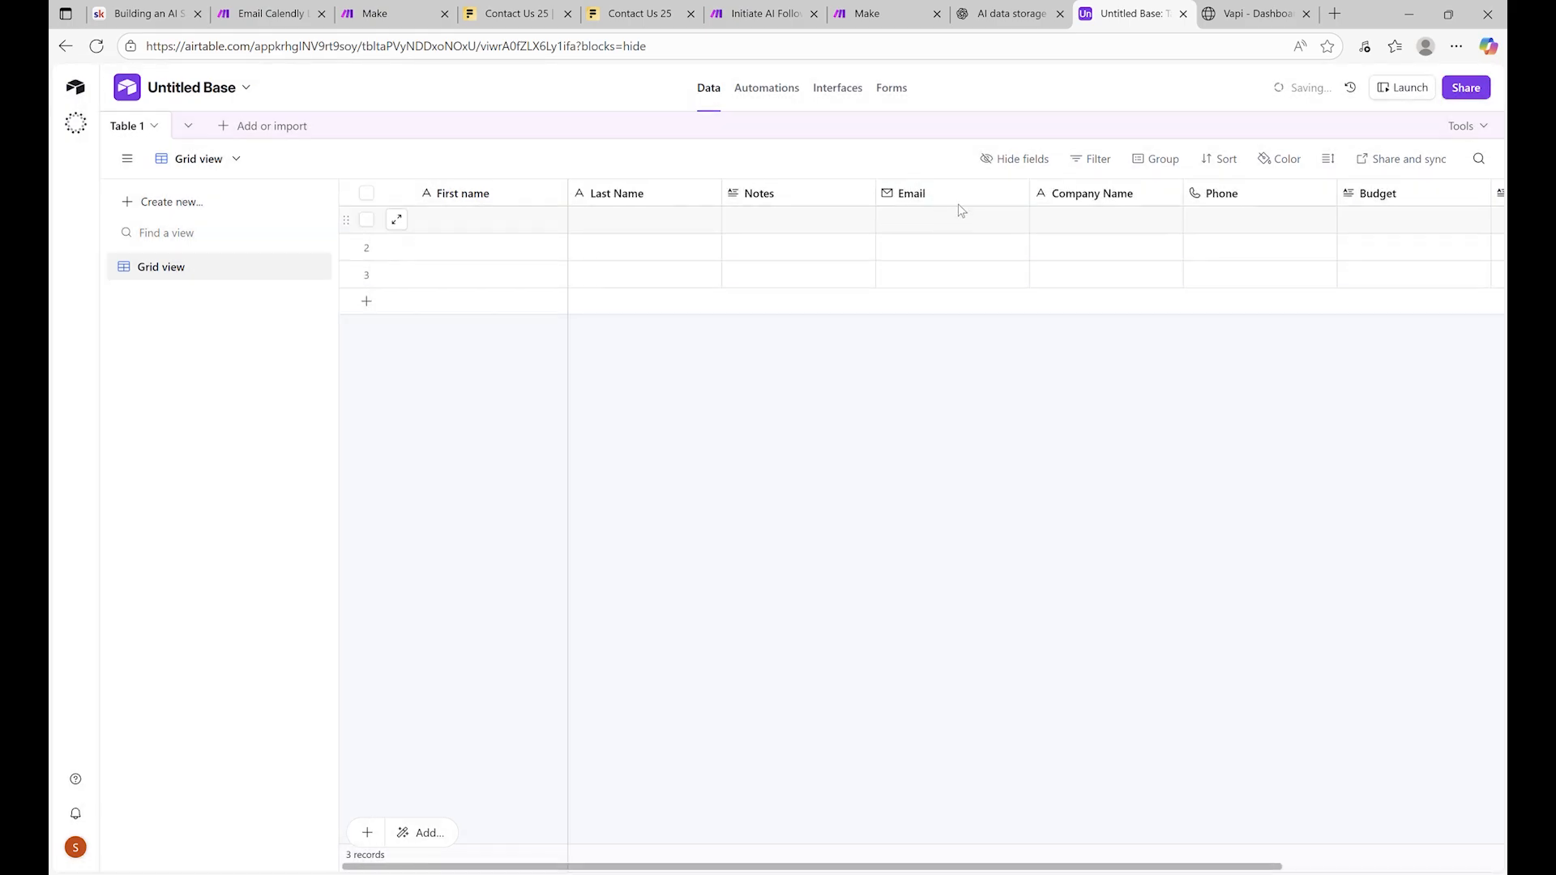
pyautogui.moveTo(912, 195); pyautogui.dragTo(486, 216)
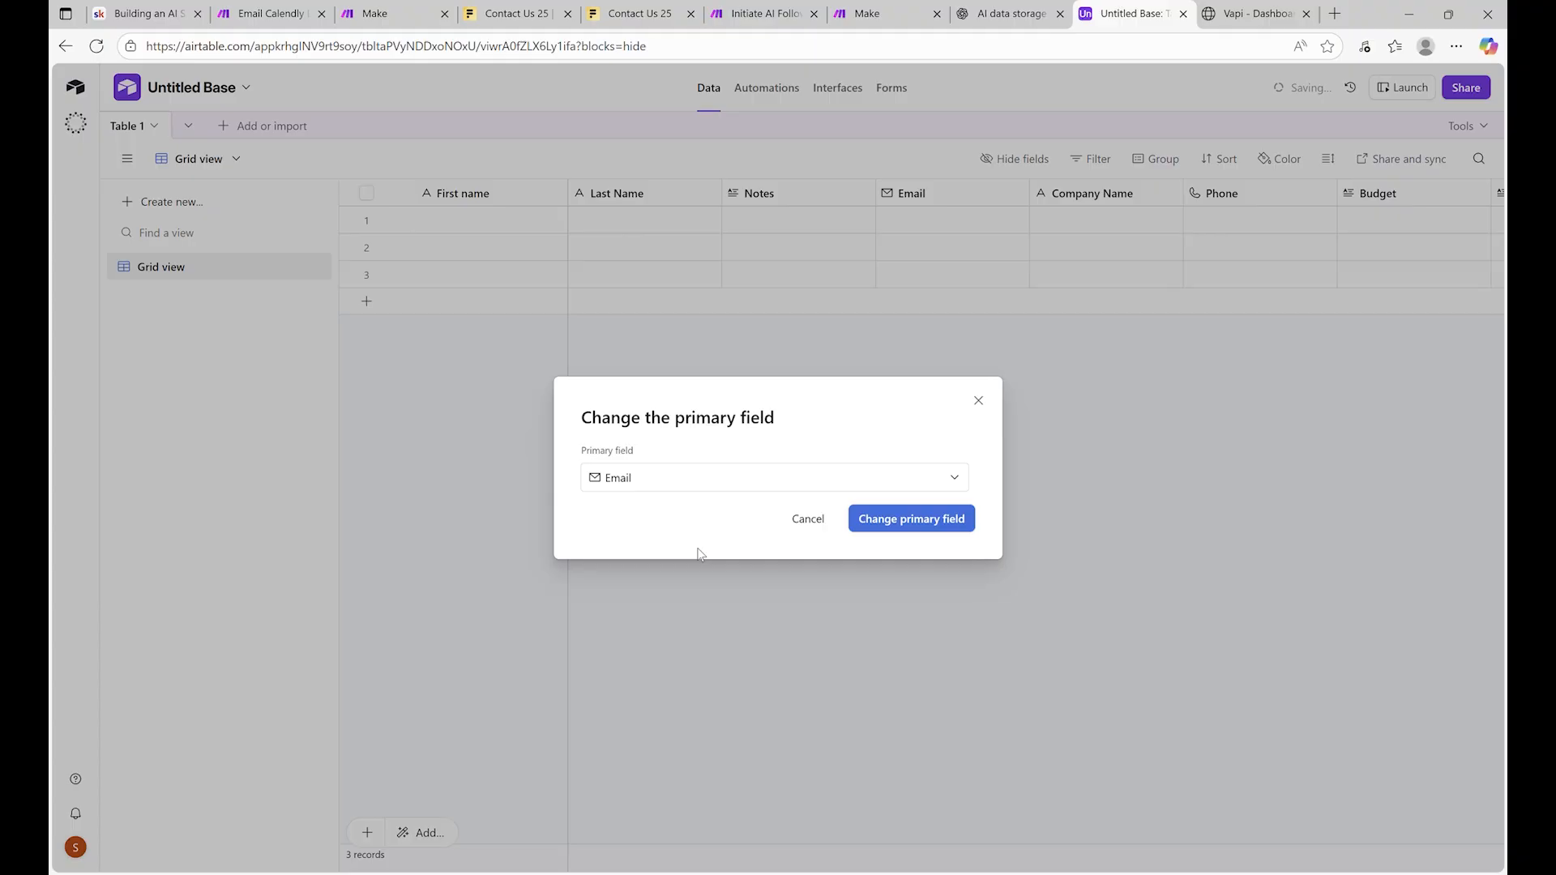
pyautogui.click(909, 538)
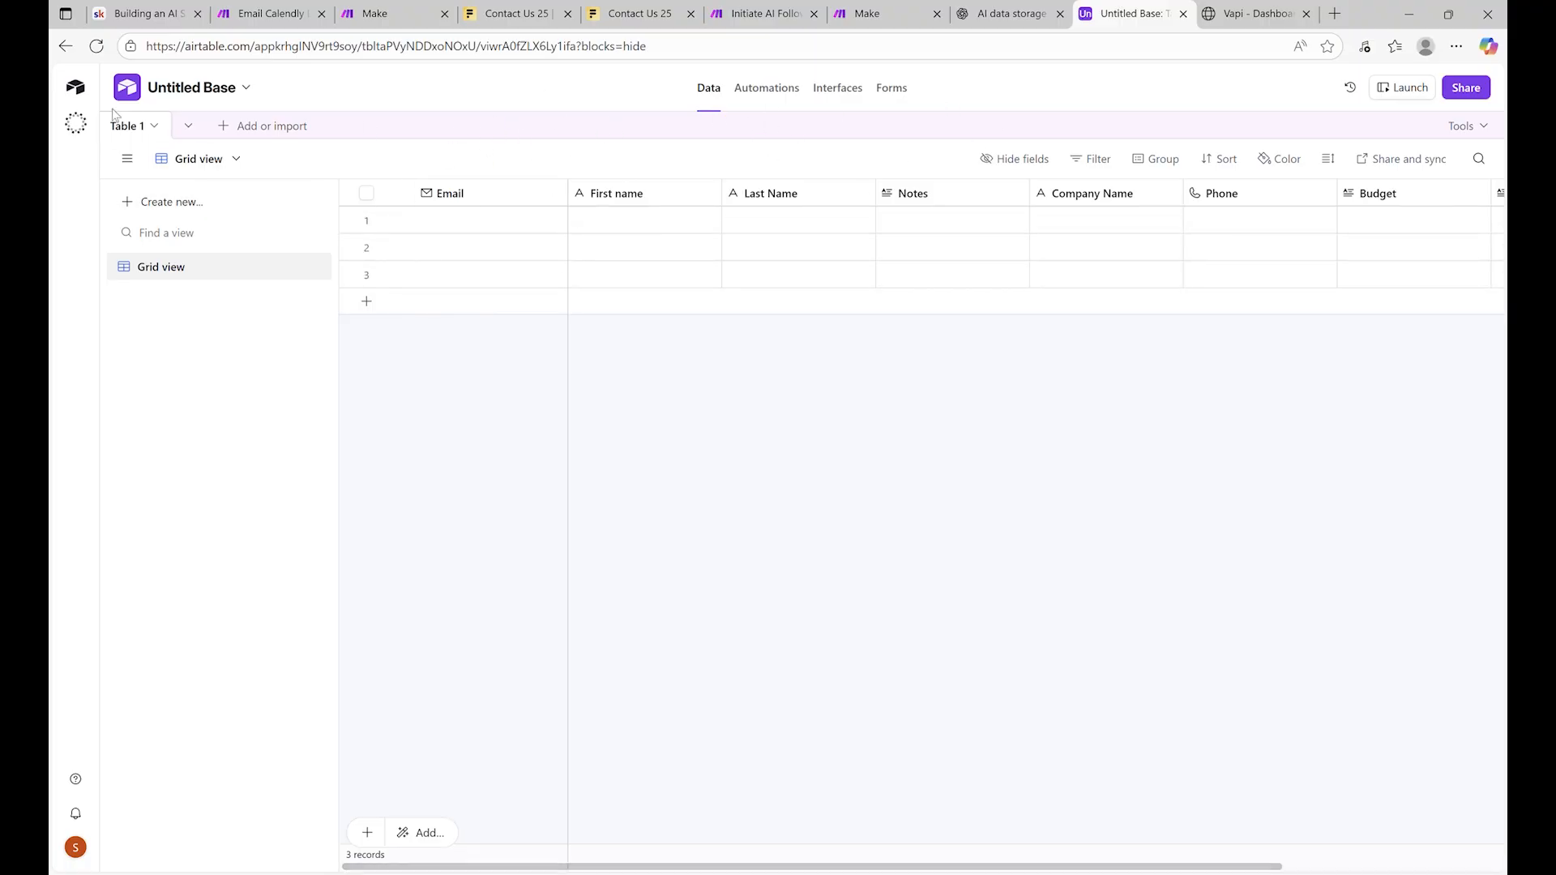
# Rename the Airtable base to 'Lead Qualification Voice Assistant'
pyautogui.click(192, 88)
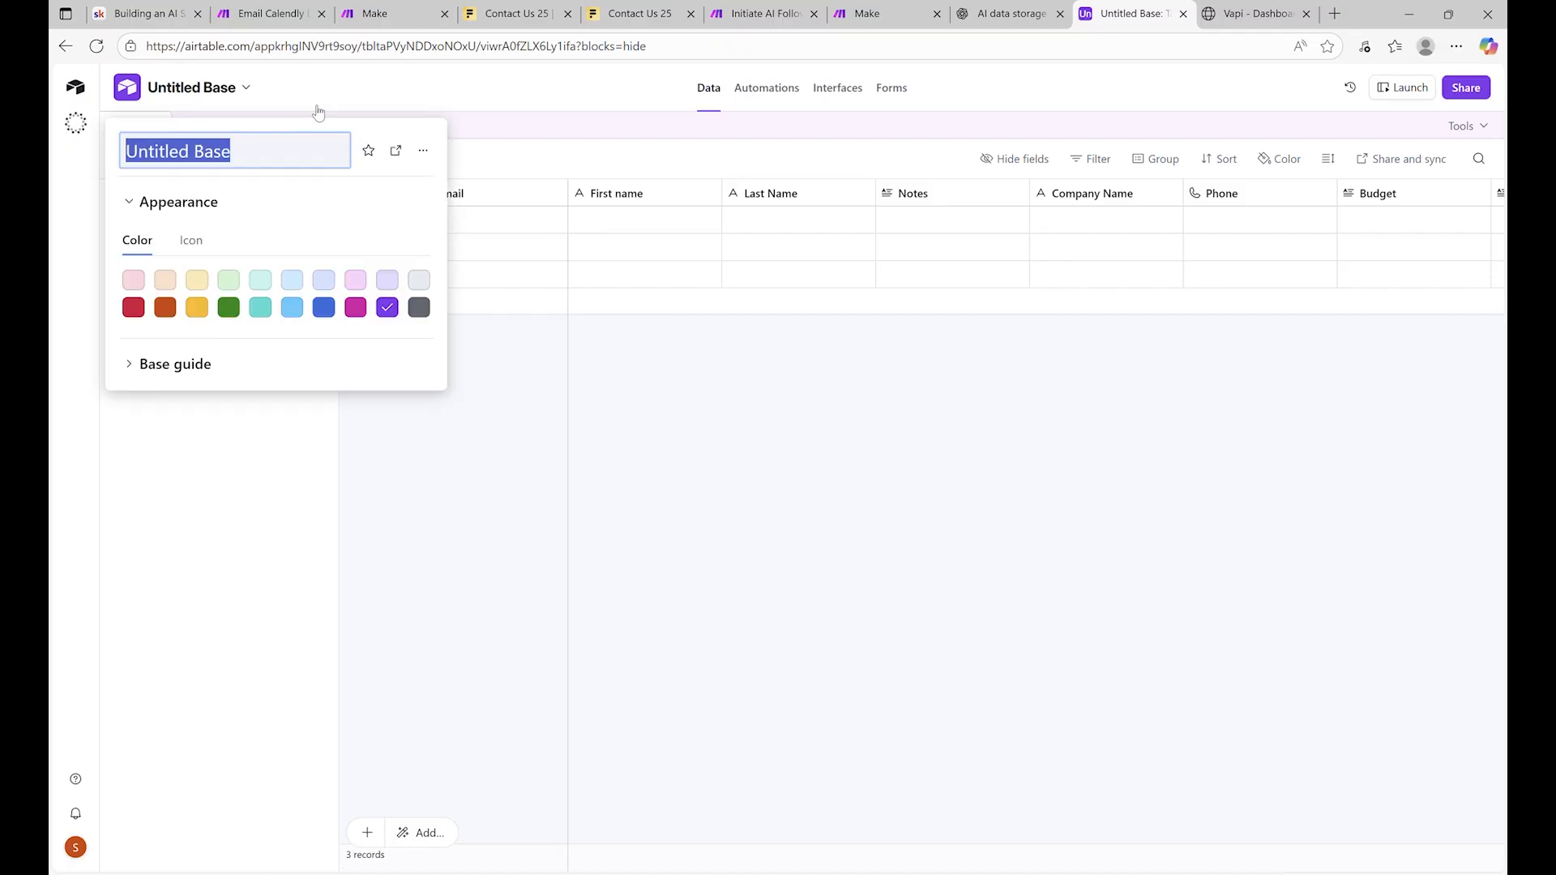
pyautogui.write('Lead ')
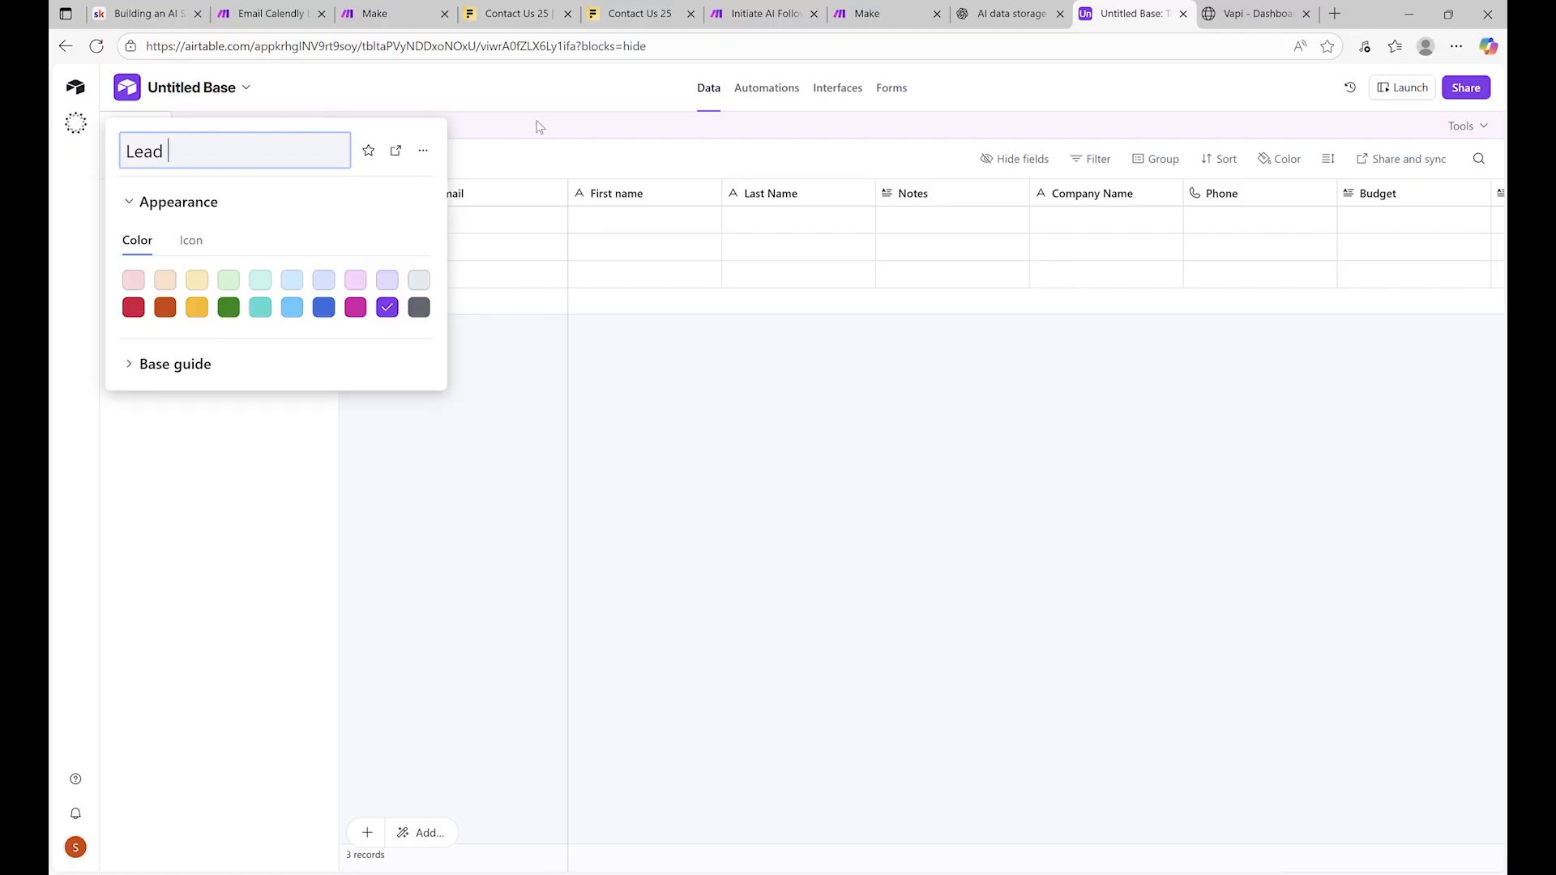
pyautogui.write('Qualification Voice Assis')
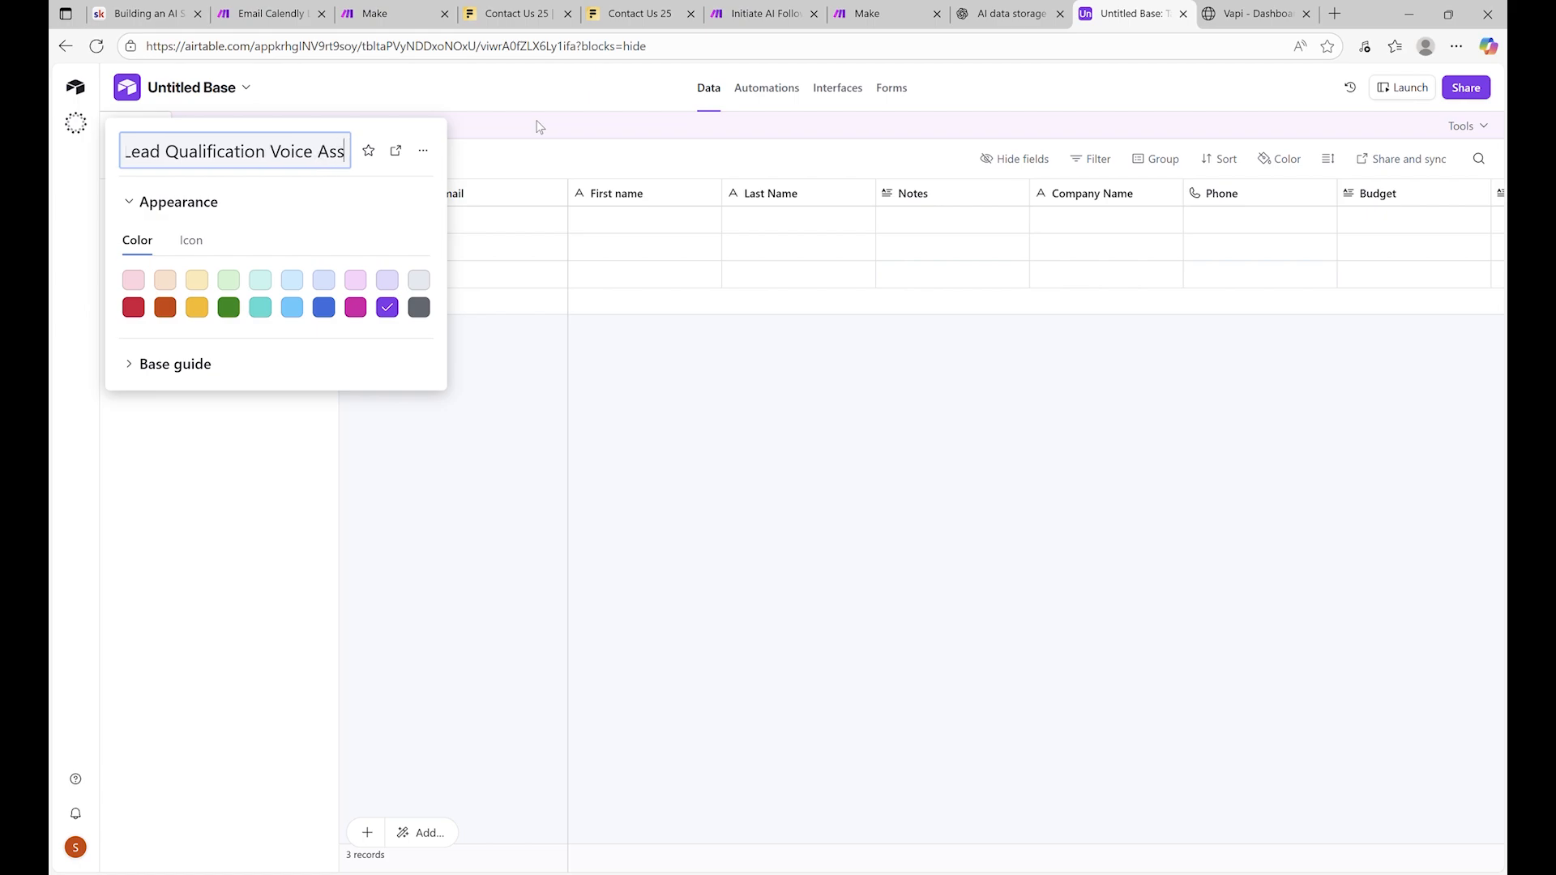
pyautogui.write('tant')
pyautogui.press('Return')
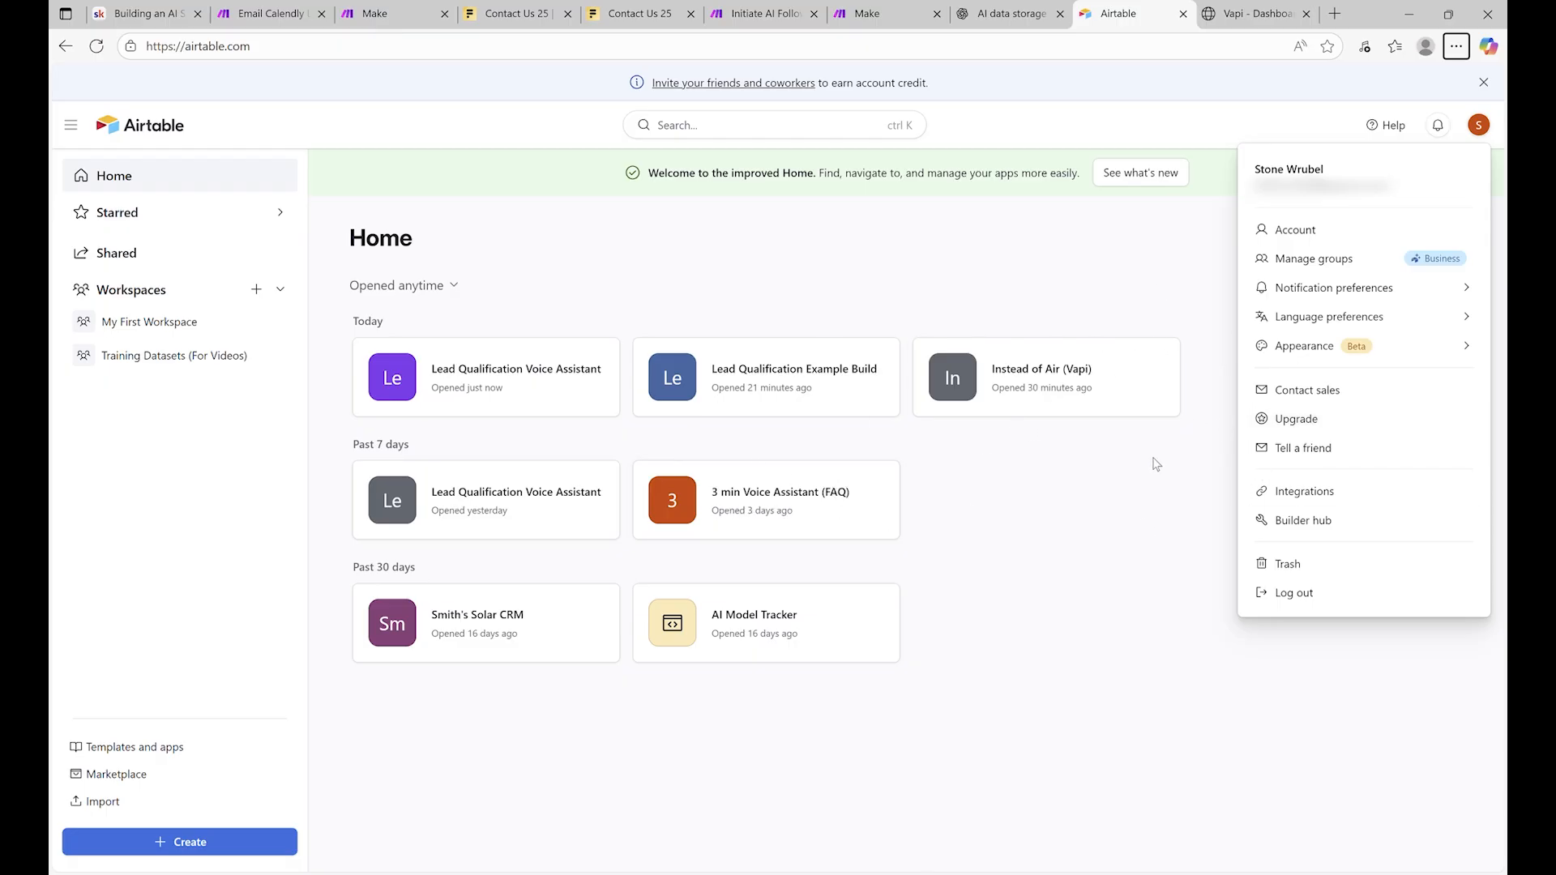
# Start a new personal access token with record and base-schema read and write scopes
pyautogui.click(1295, 526)
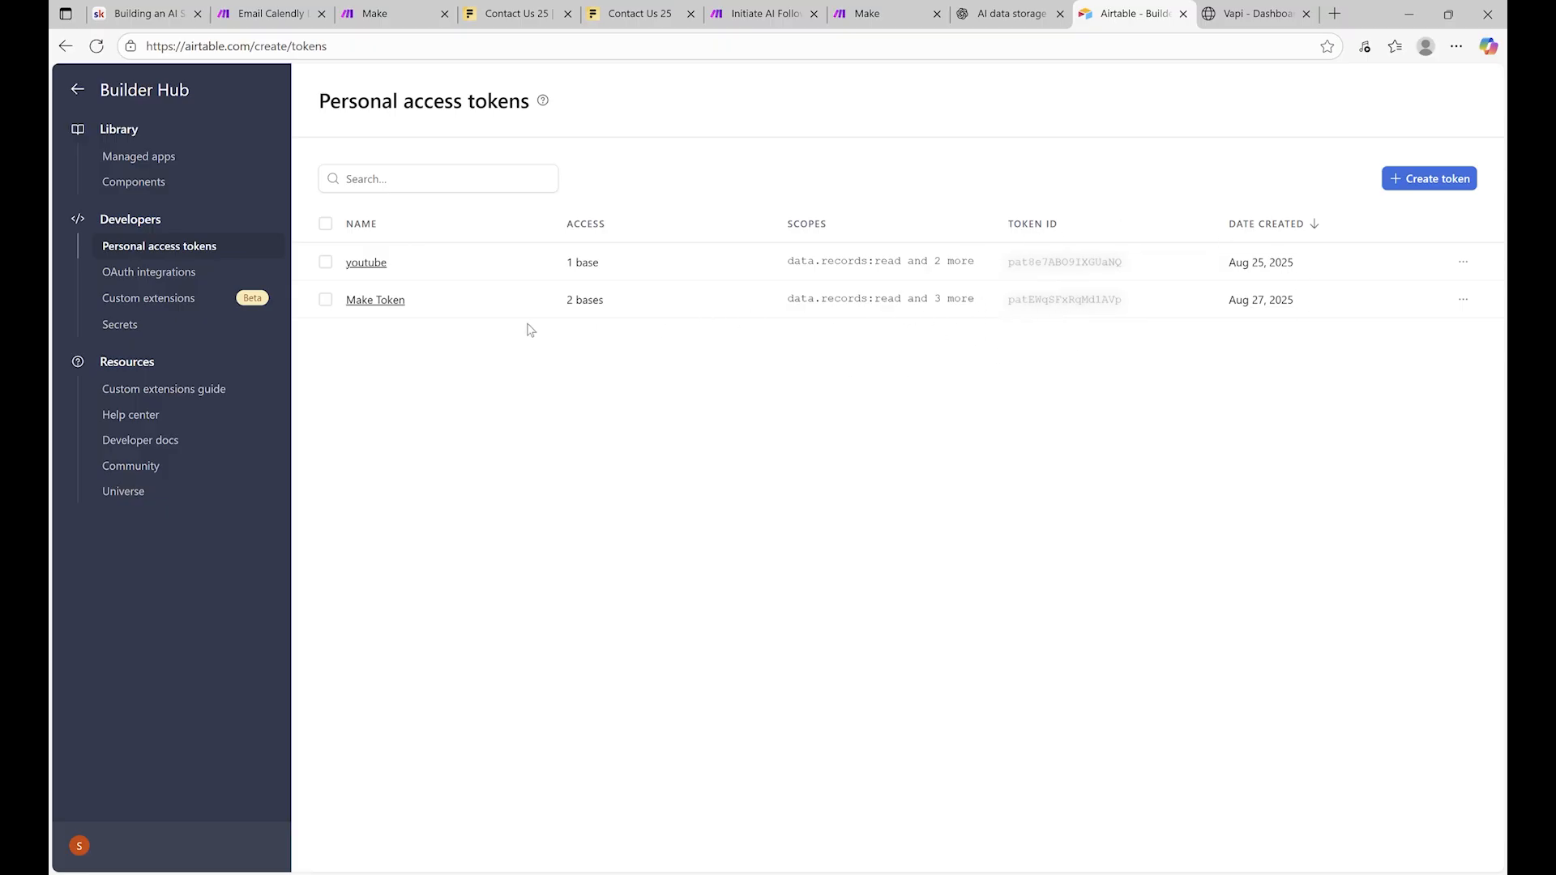
pyautogui.click(1437, 180)
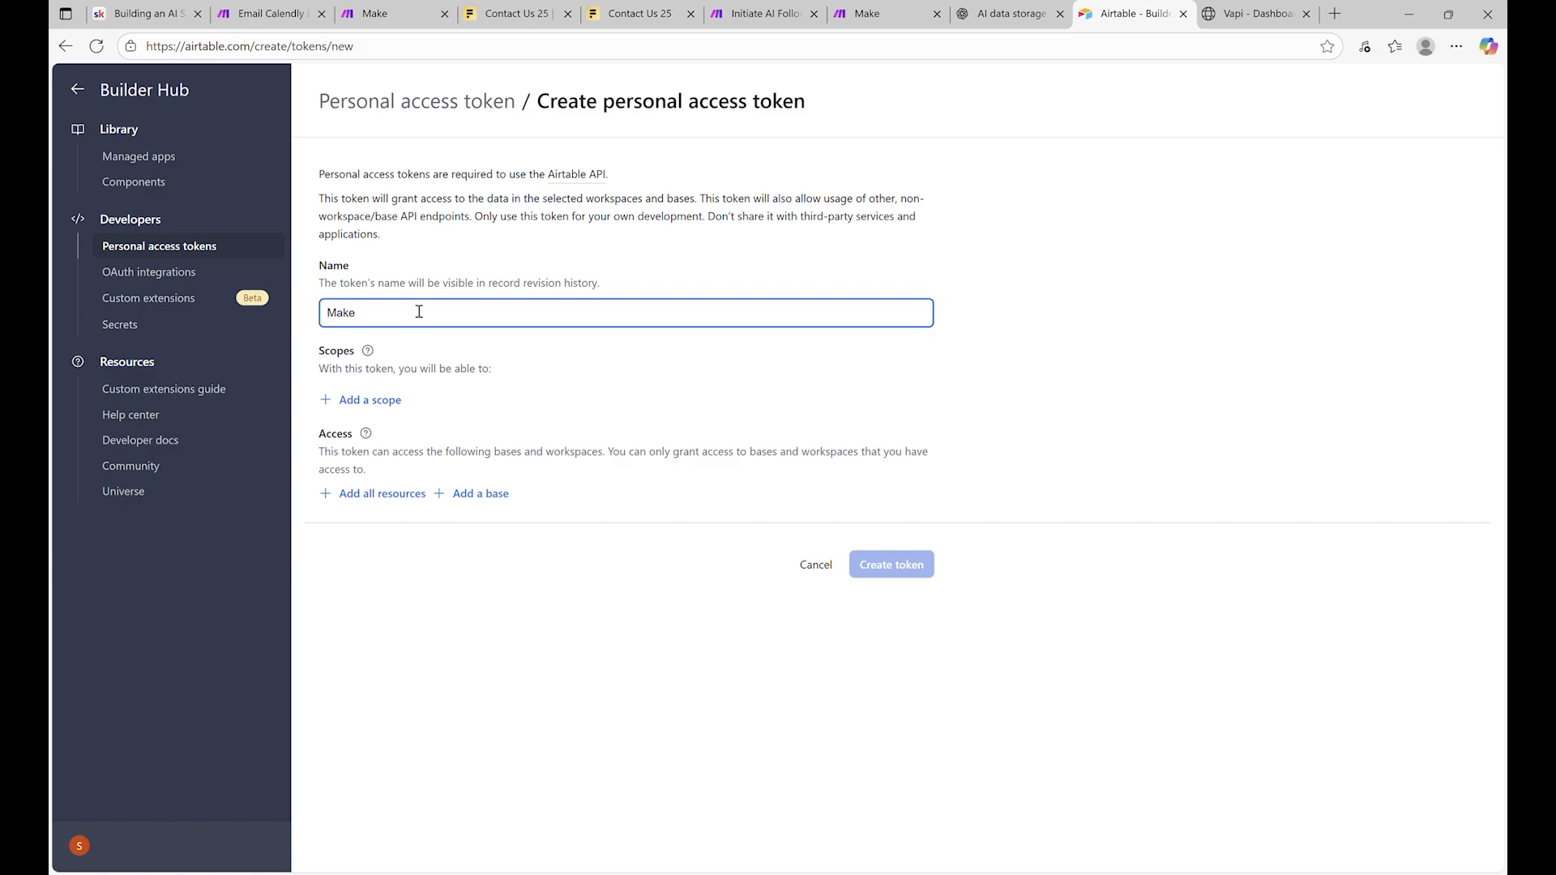
pyautogui.click(383, 401)
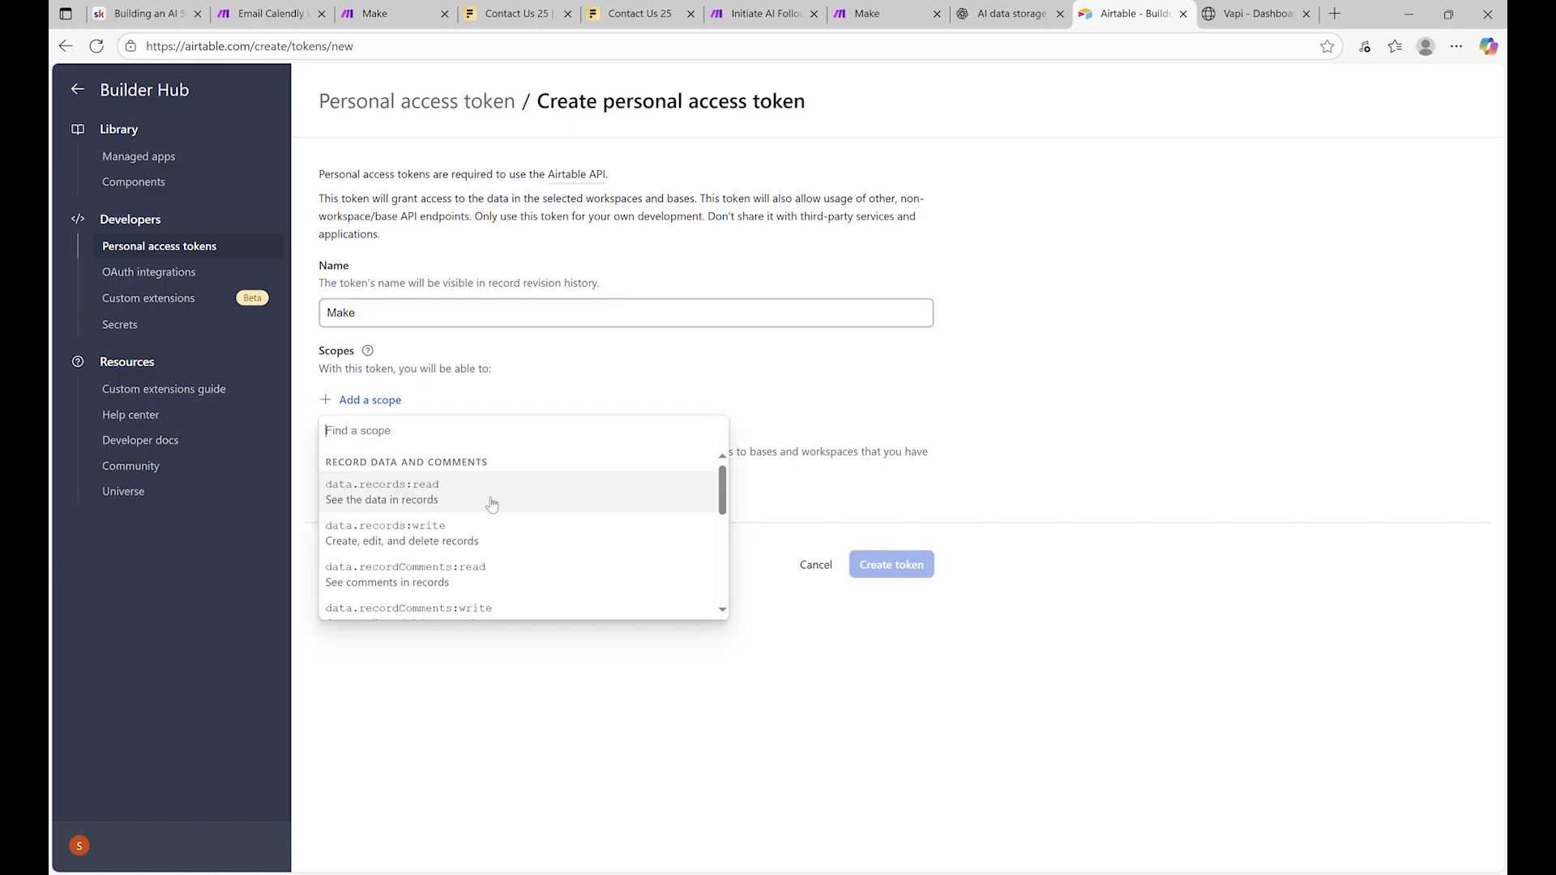
pyautogui.click(439, 501)
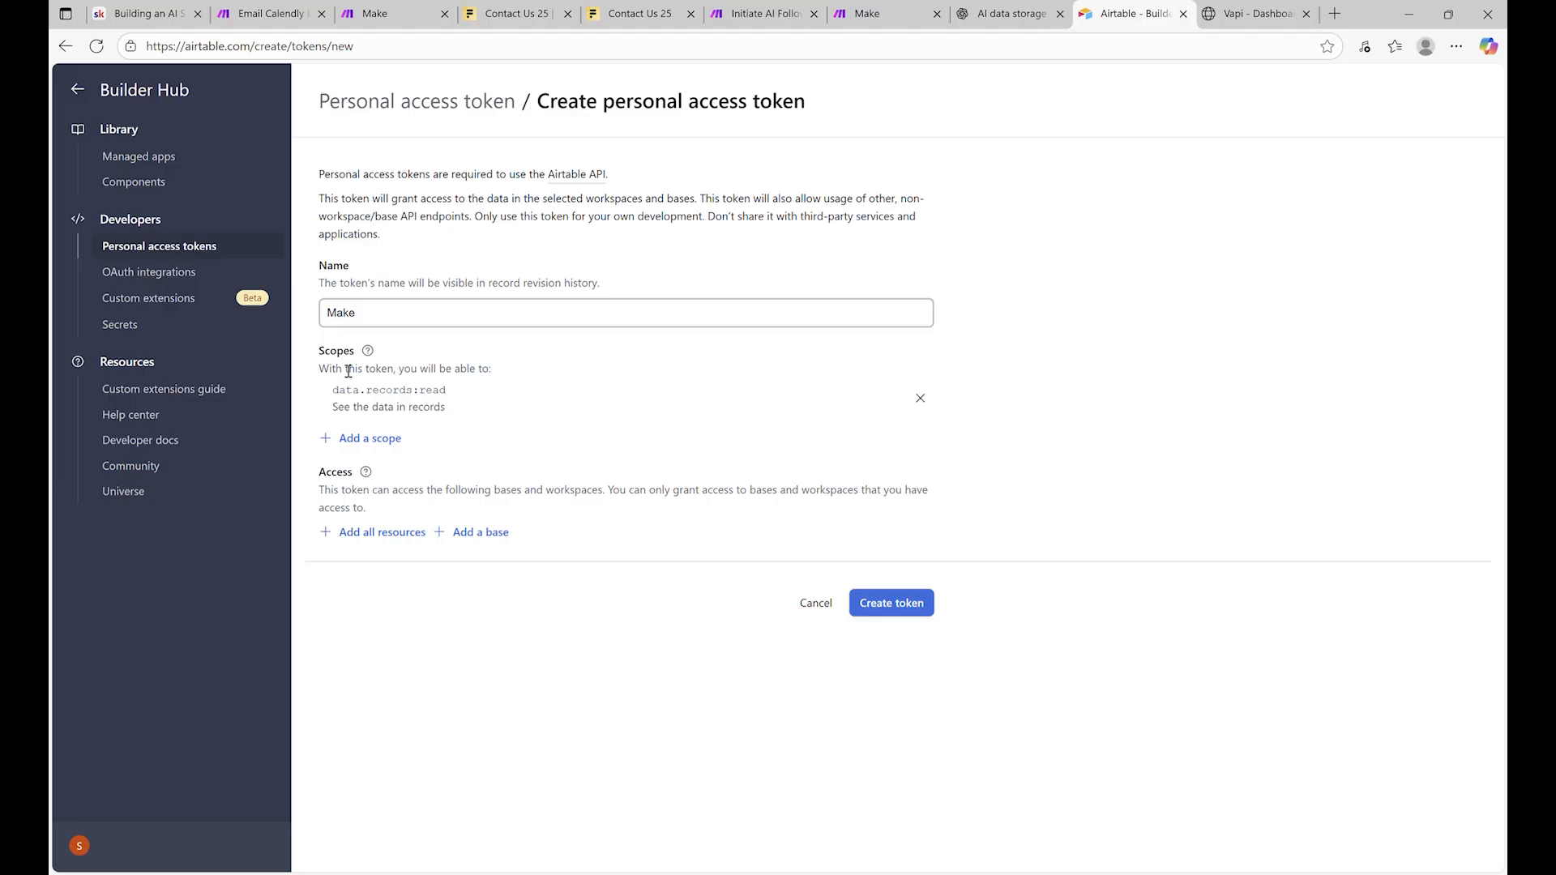
pyautogui.click(376, 438)
pyautogui.click(410, 531)
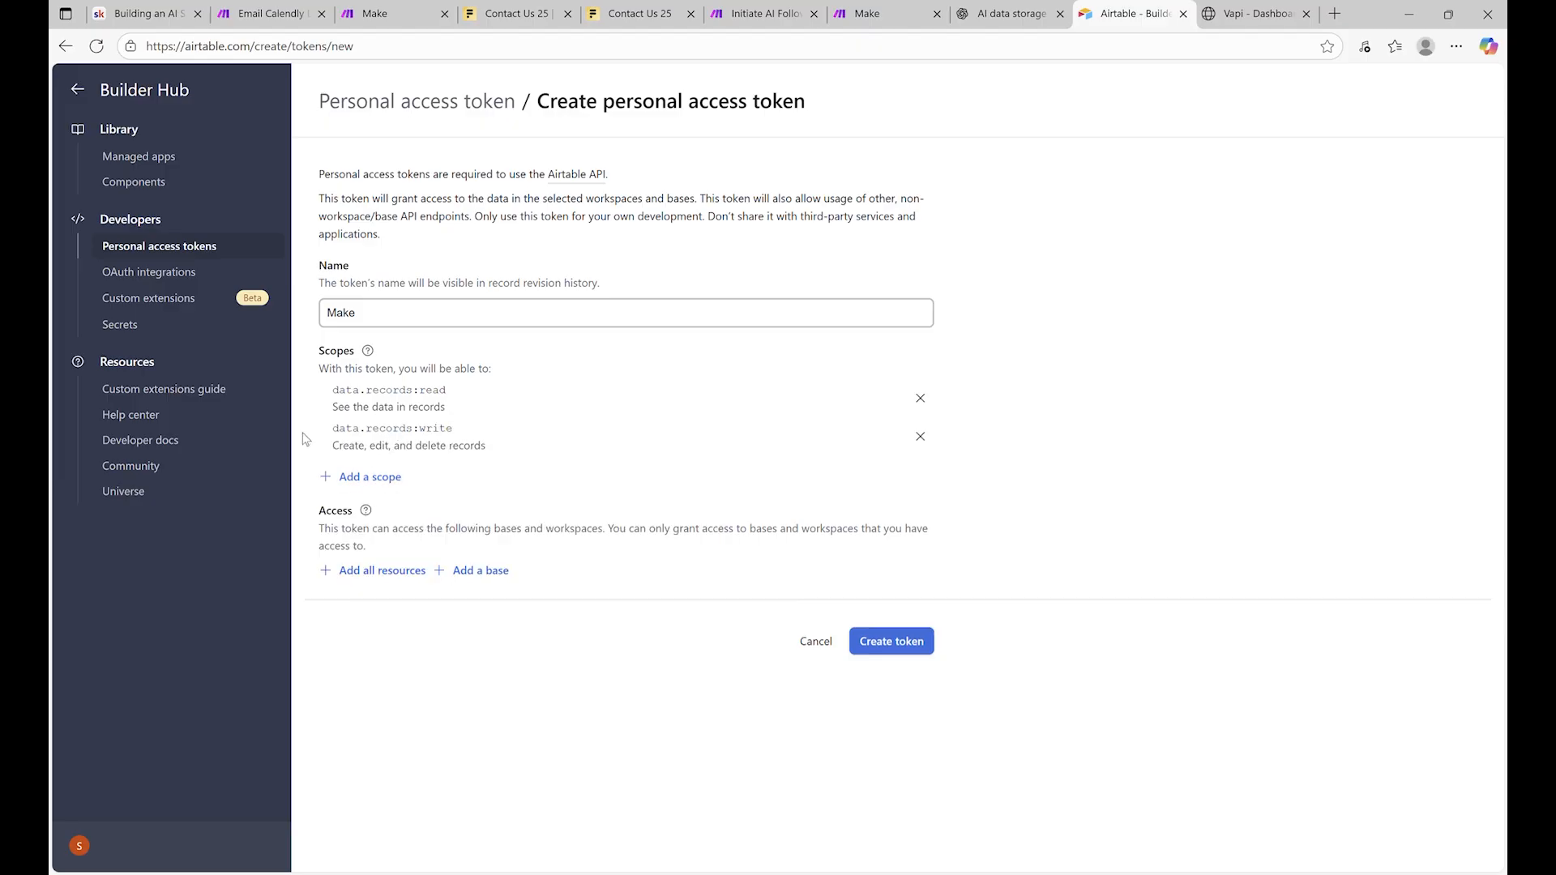
pyautogui.click(382, 481)
pyautogui.scroll(-1, 481, 608)
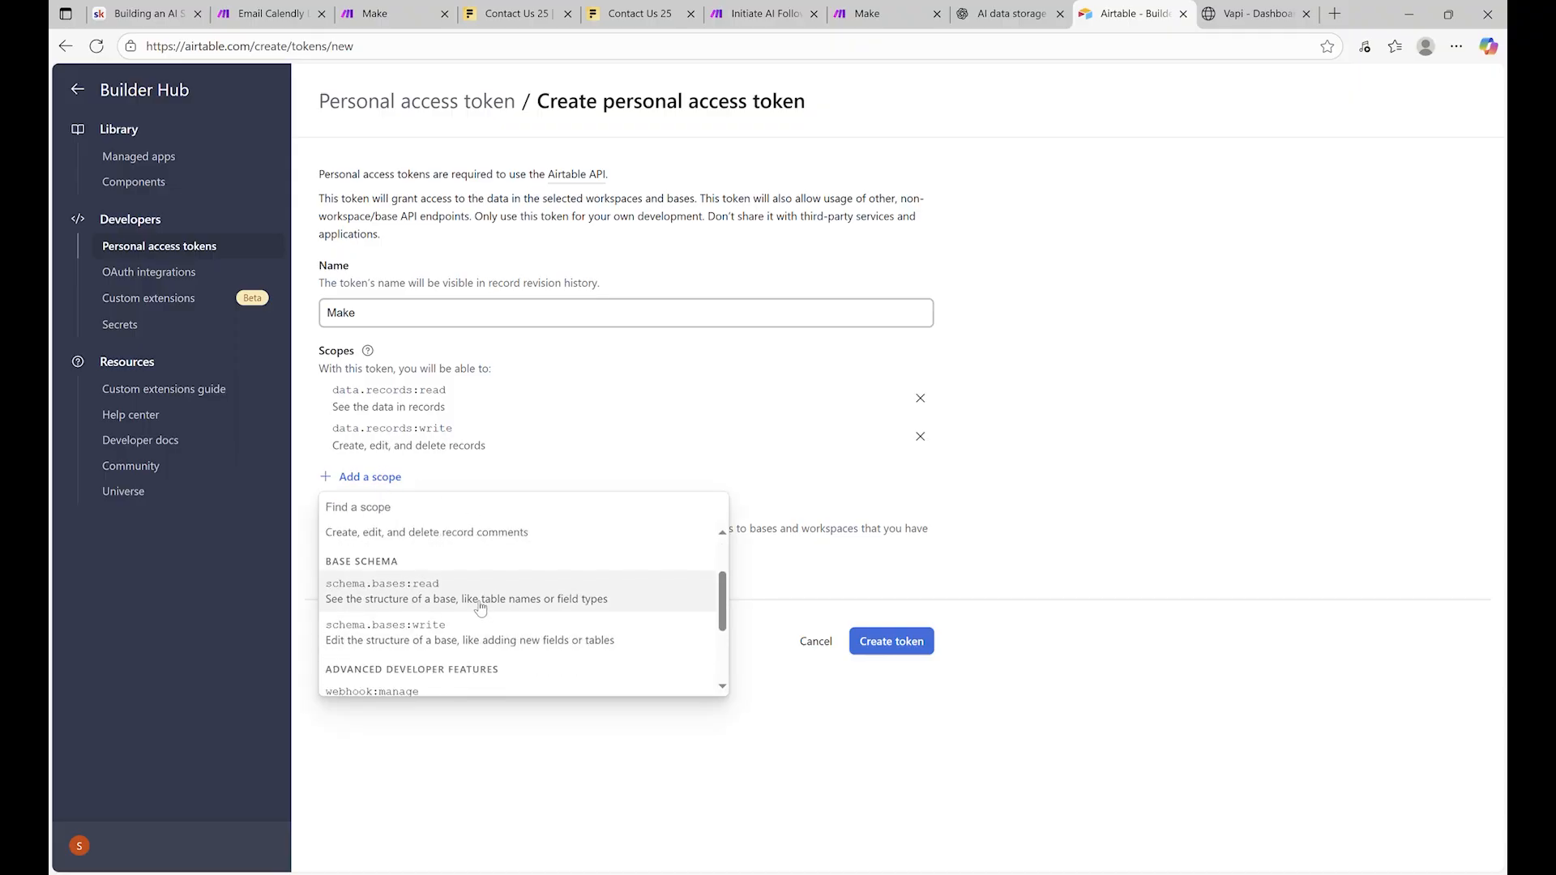
pyautogui.click(480, 608)
pyautogui.click(365, 515)
pyautogui.scroll(-1, 402, 624)
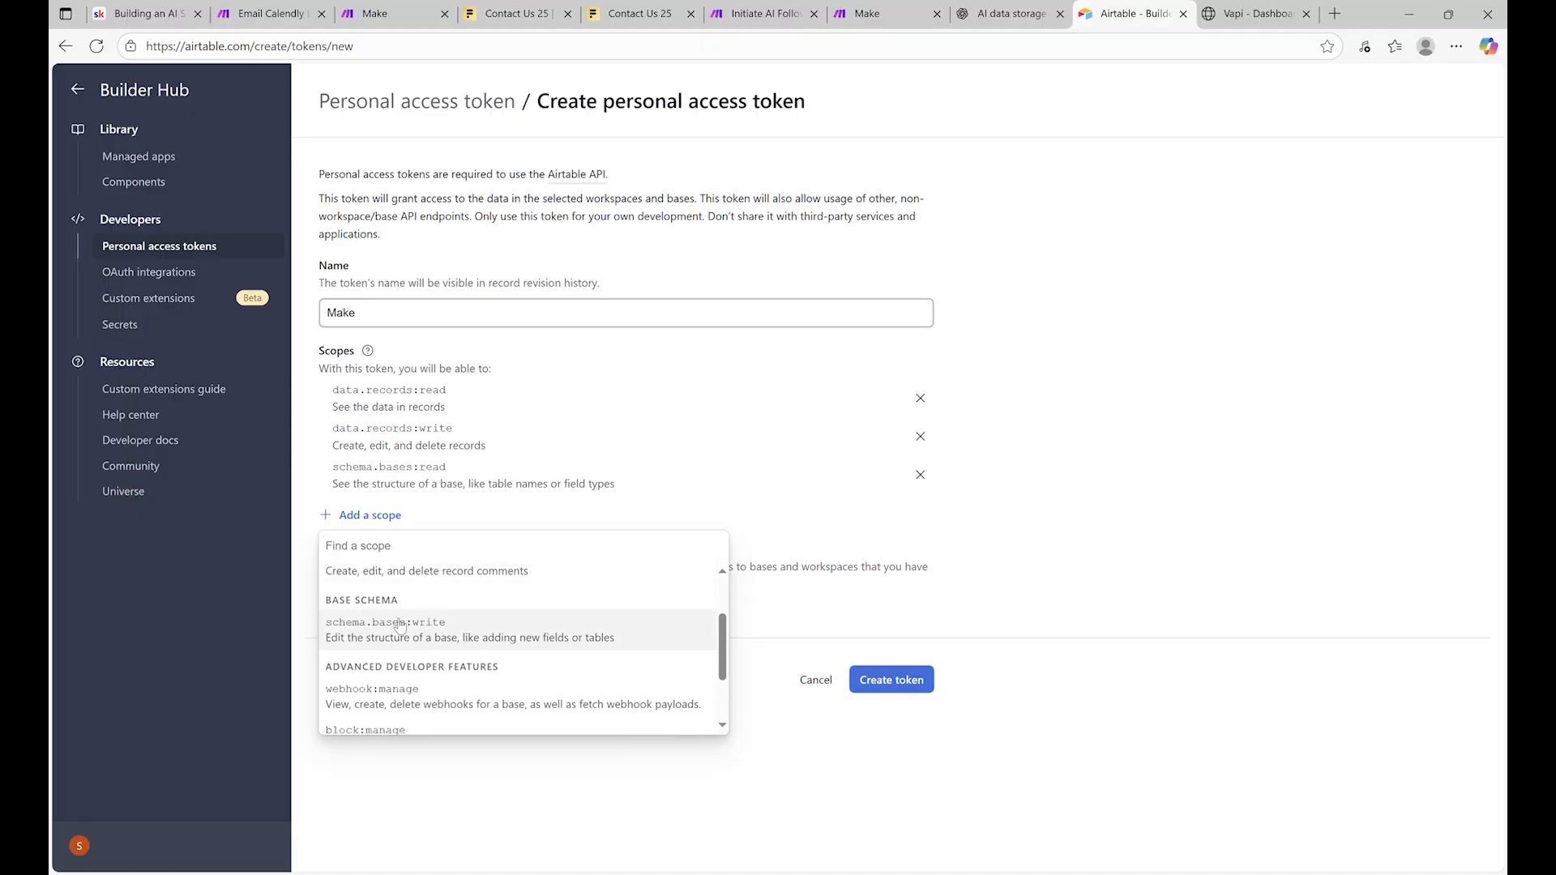
pyautogui.click(414, 638)
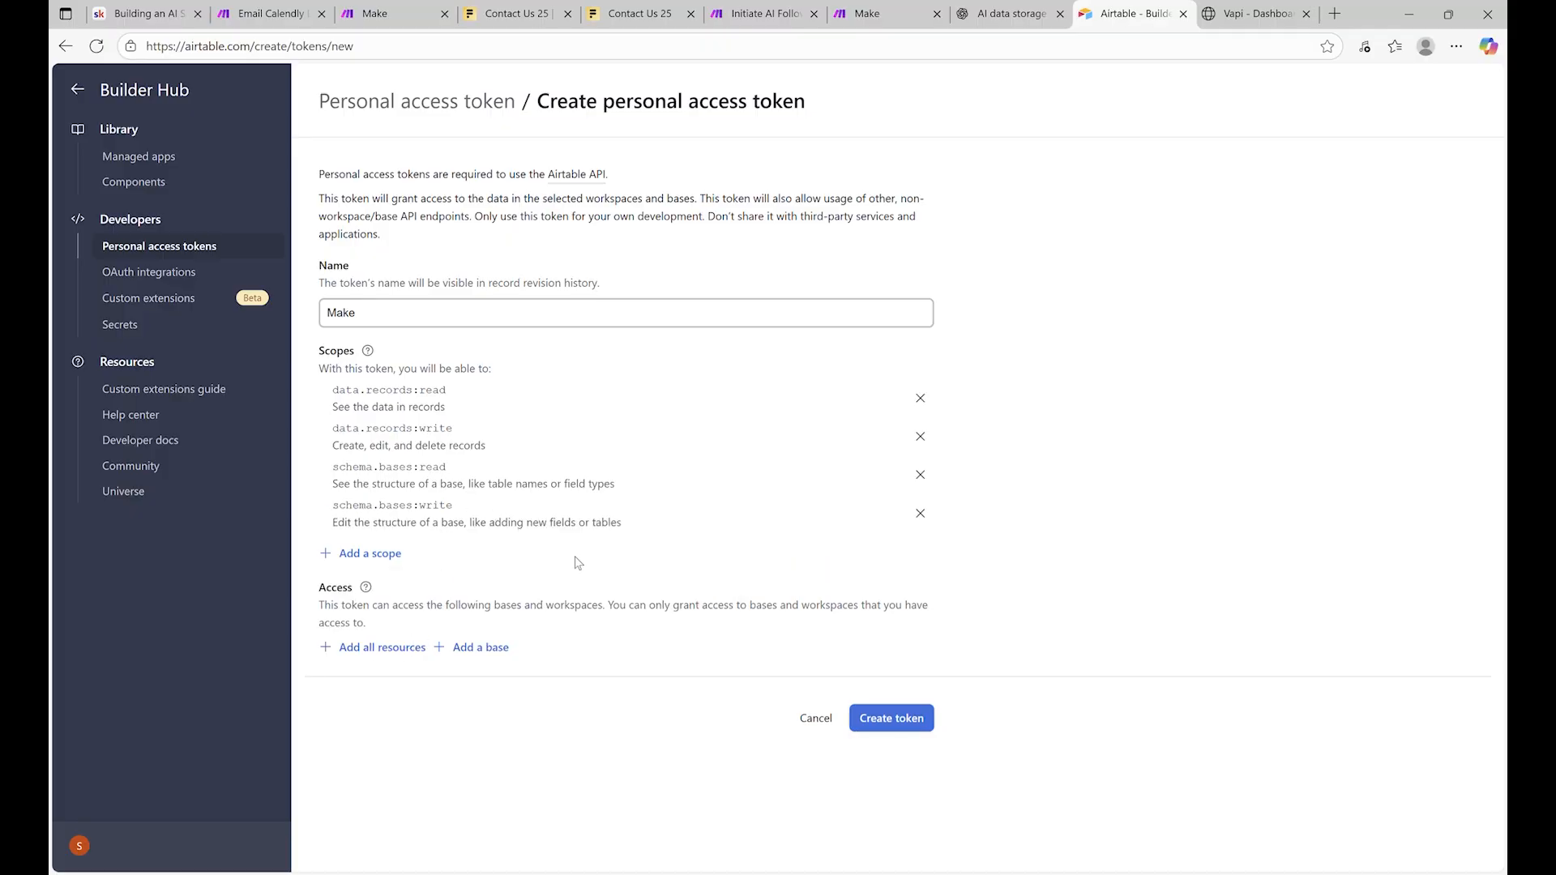
# Give the token access to Lead Qualification Voice Assistant, create it, and copy it
pyautogui.click(493, 648)
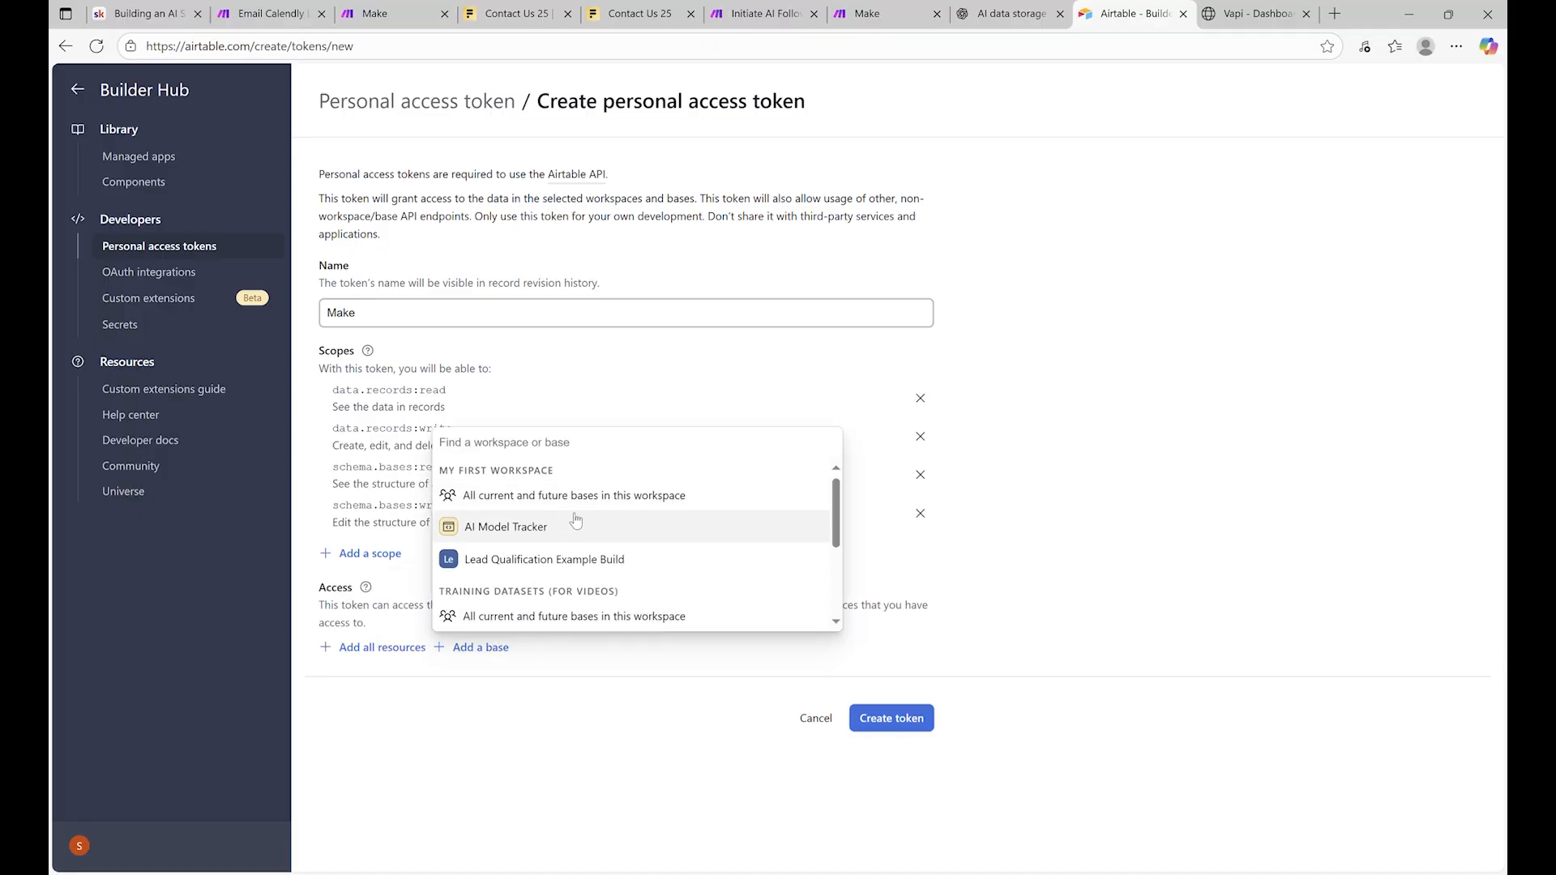
pyautogui.scroll(-2, 551, 537)
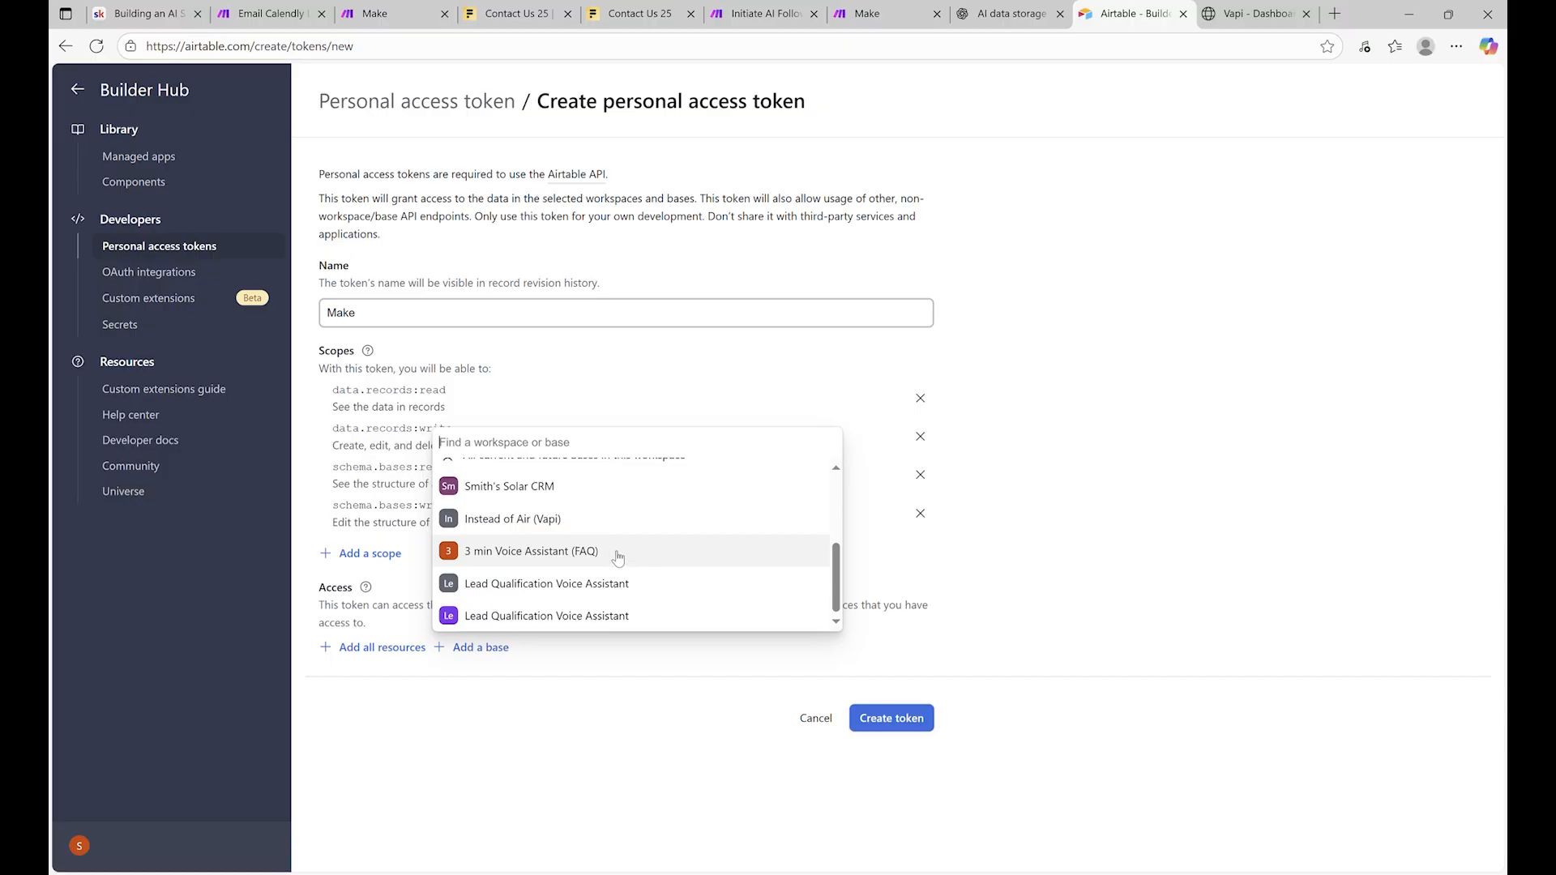
pyautogui.click(589, 620)
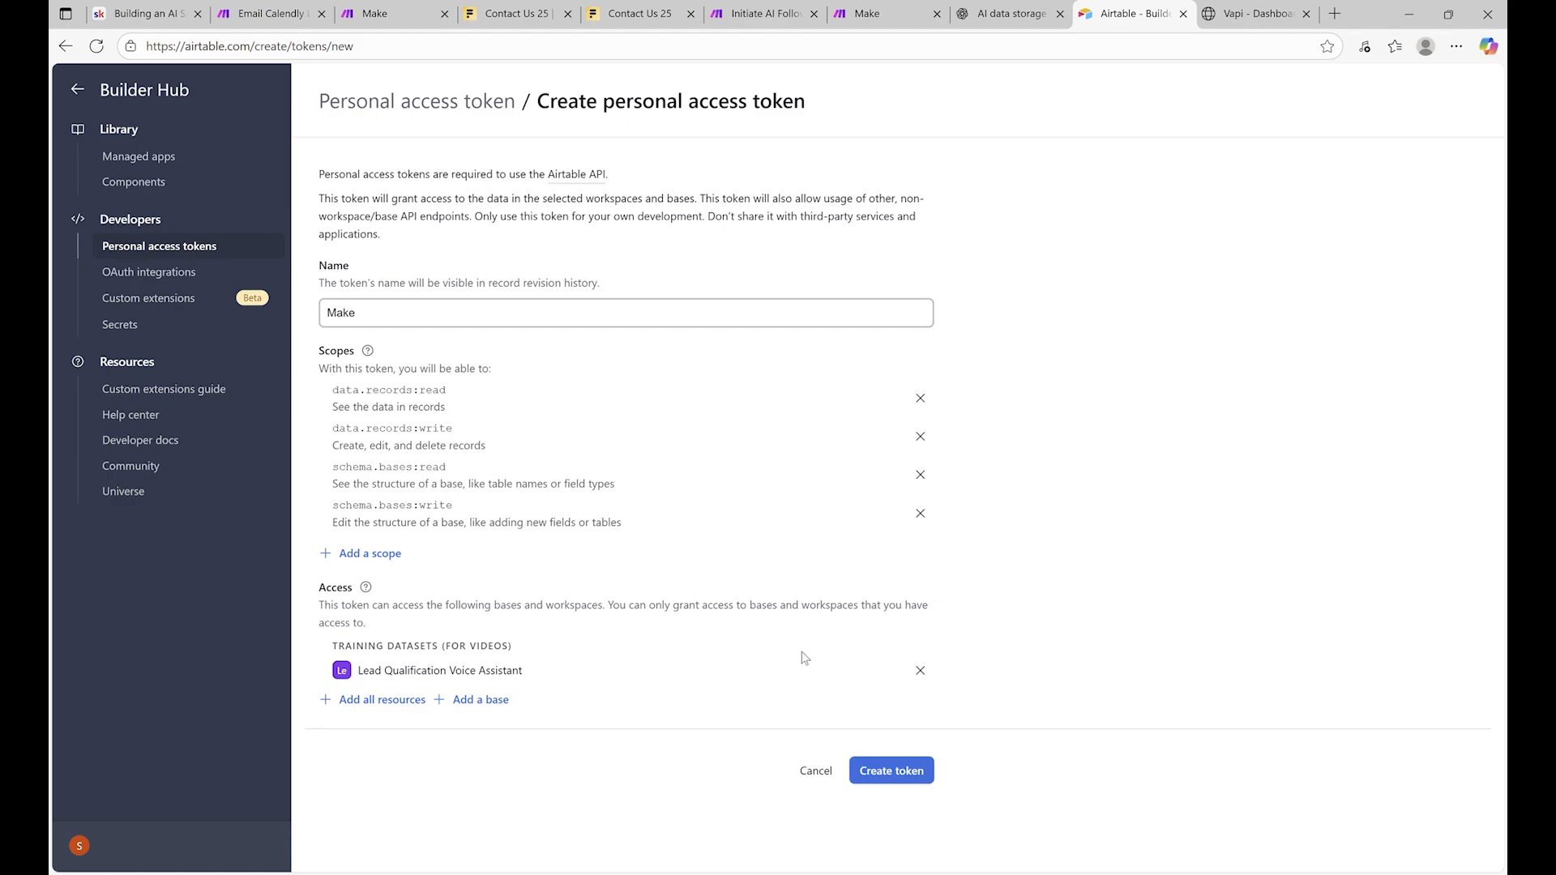
pyautogui.click(910, 778)
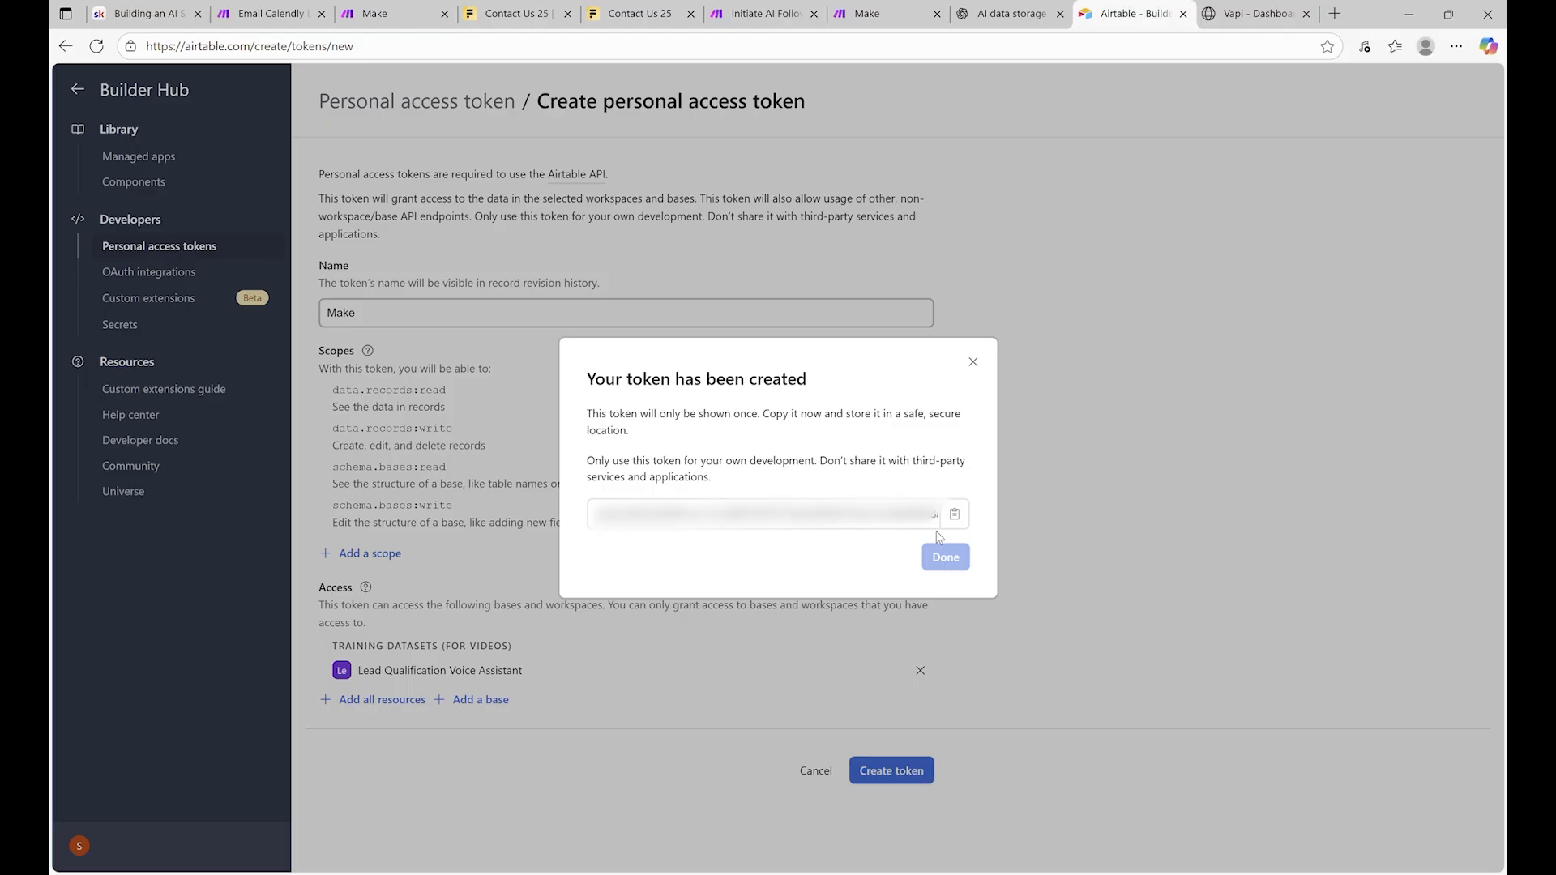
pyautogui.click(955, 514)
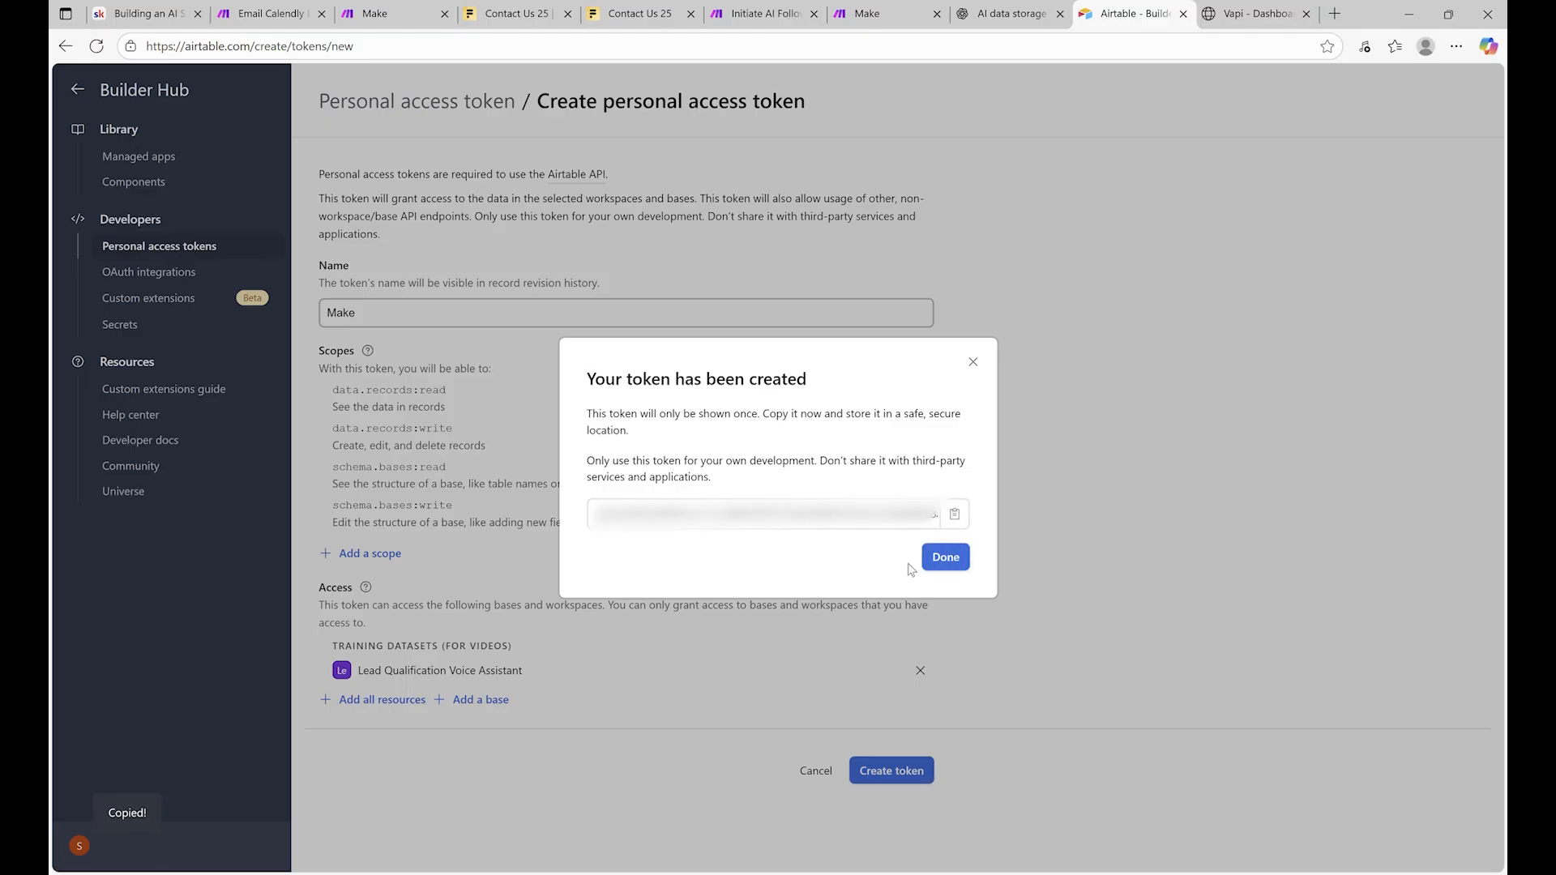
# Start a new Make scenario with an Airtable Upsert a Record module
pyautogui.click(957, 564)
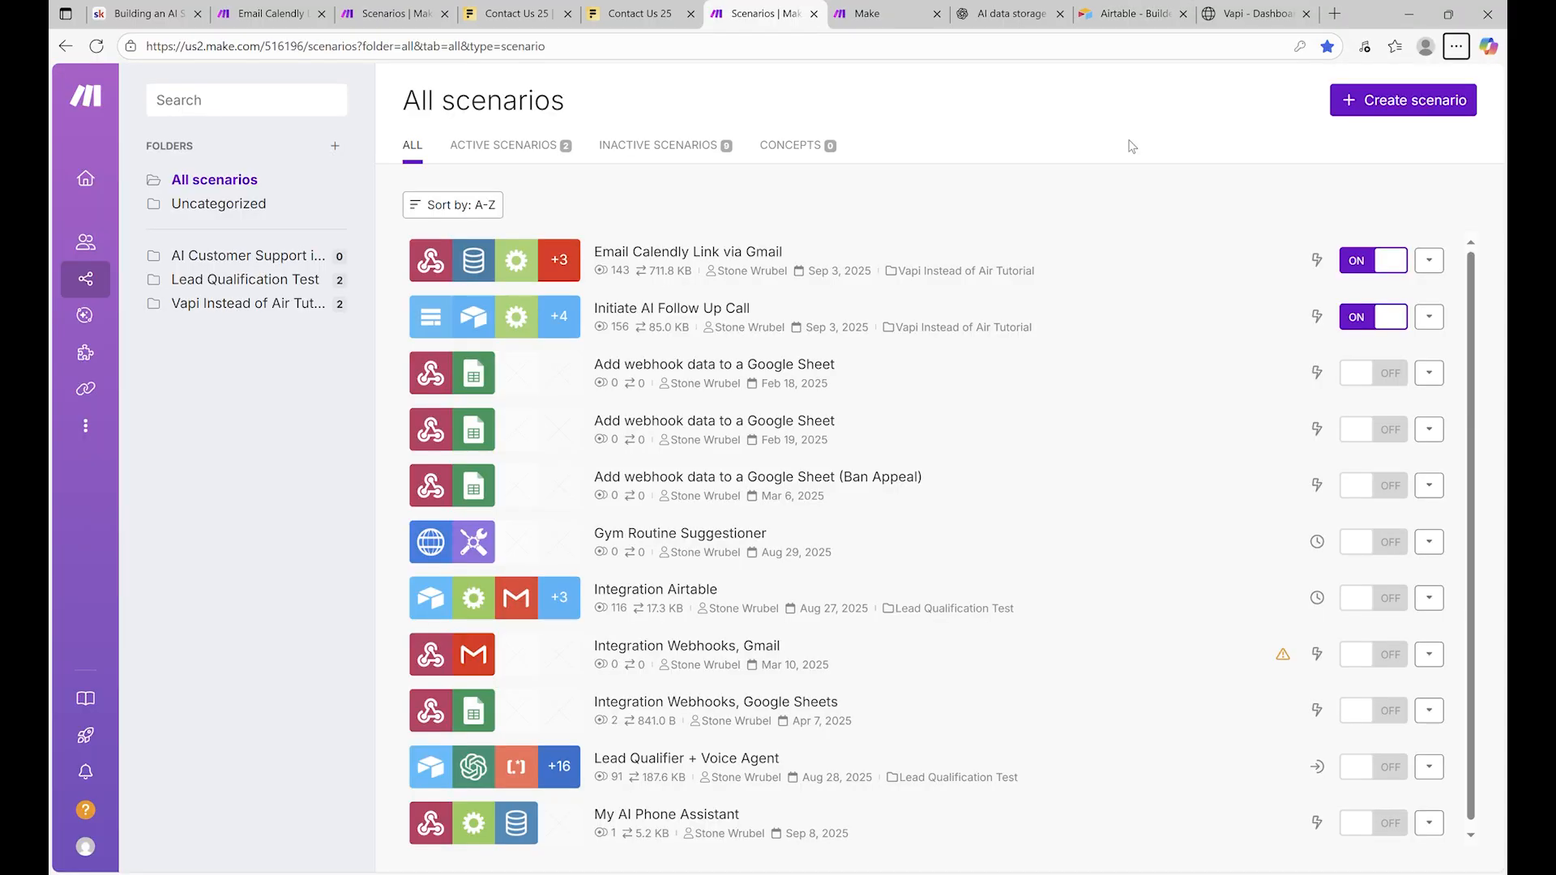
pyautogui.click(1362, 96)
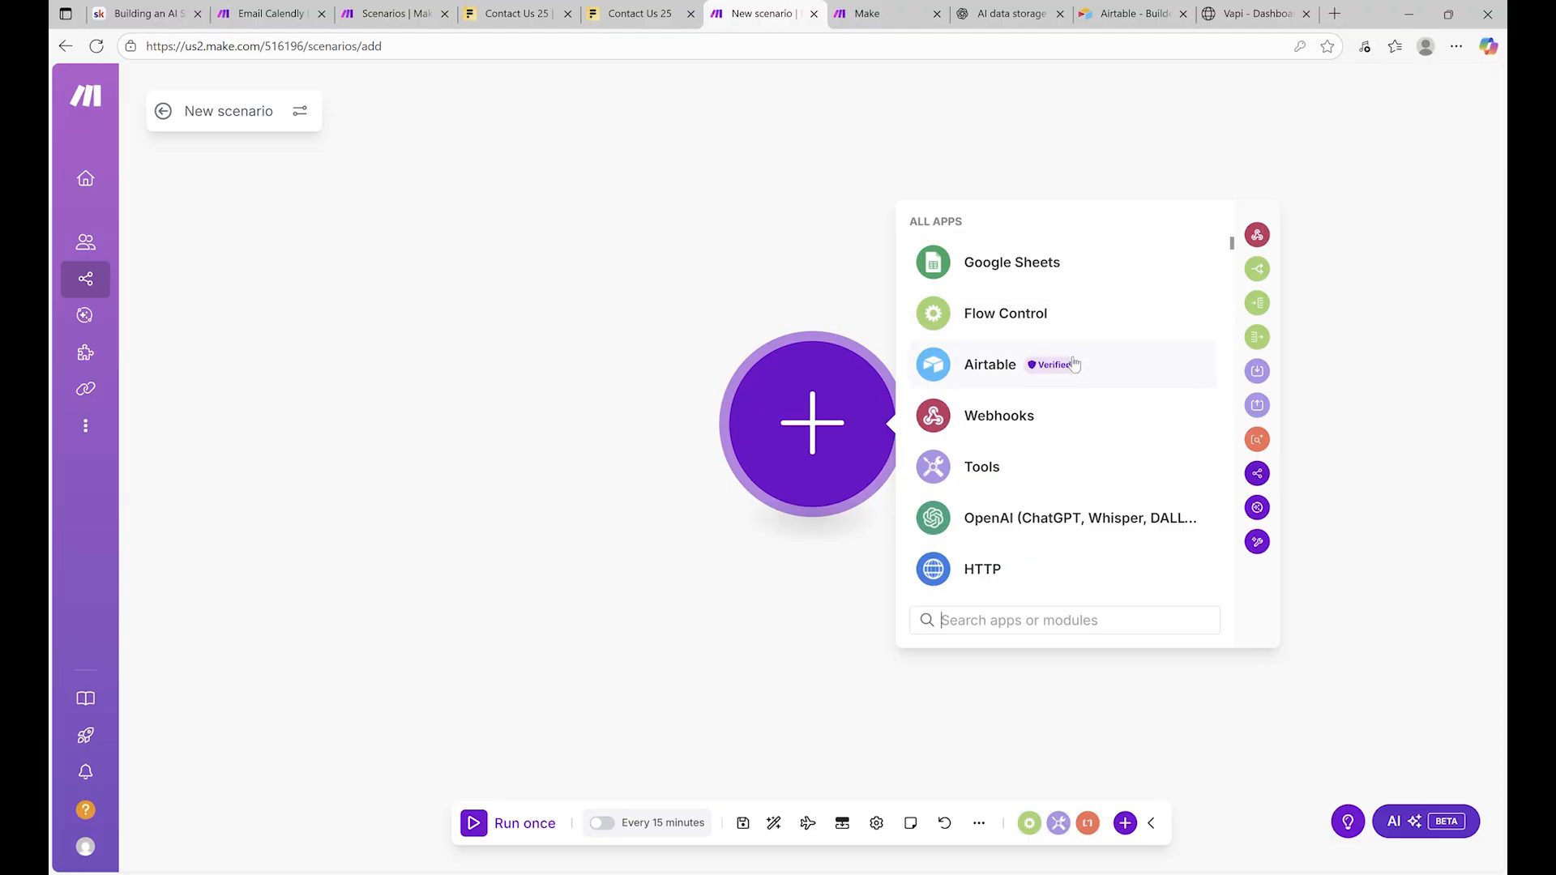
pyautogui.click(1119, 375)
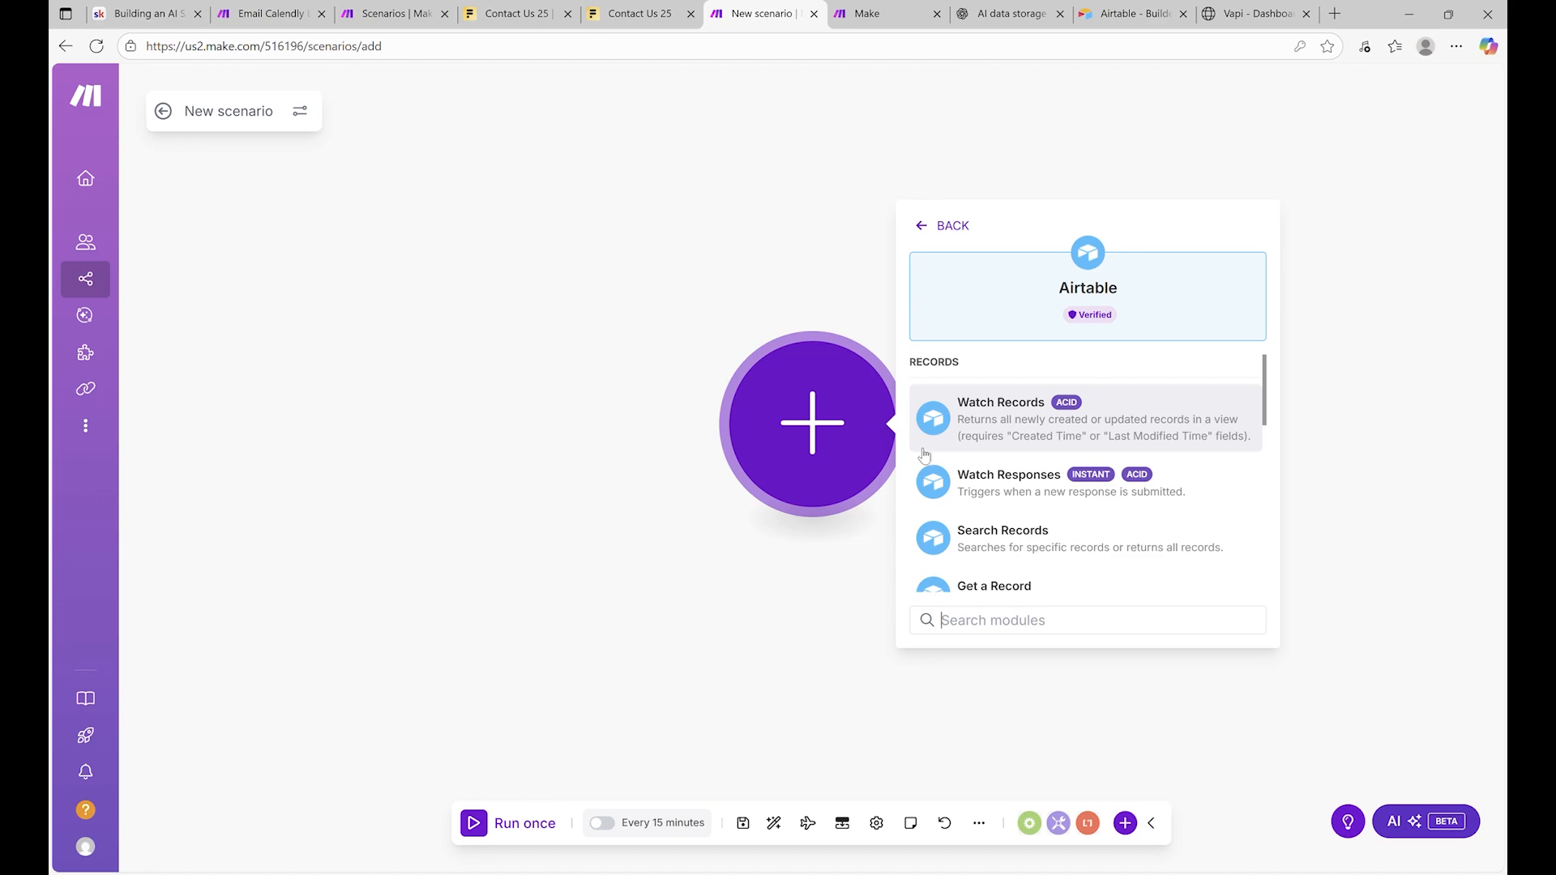
pyautogui.scroll(-1, 1023, 493)
pyautogui.scroll(-5, 1013, 486)
pyautogui.scroll(2, 972, 438)
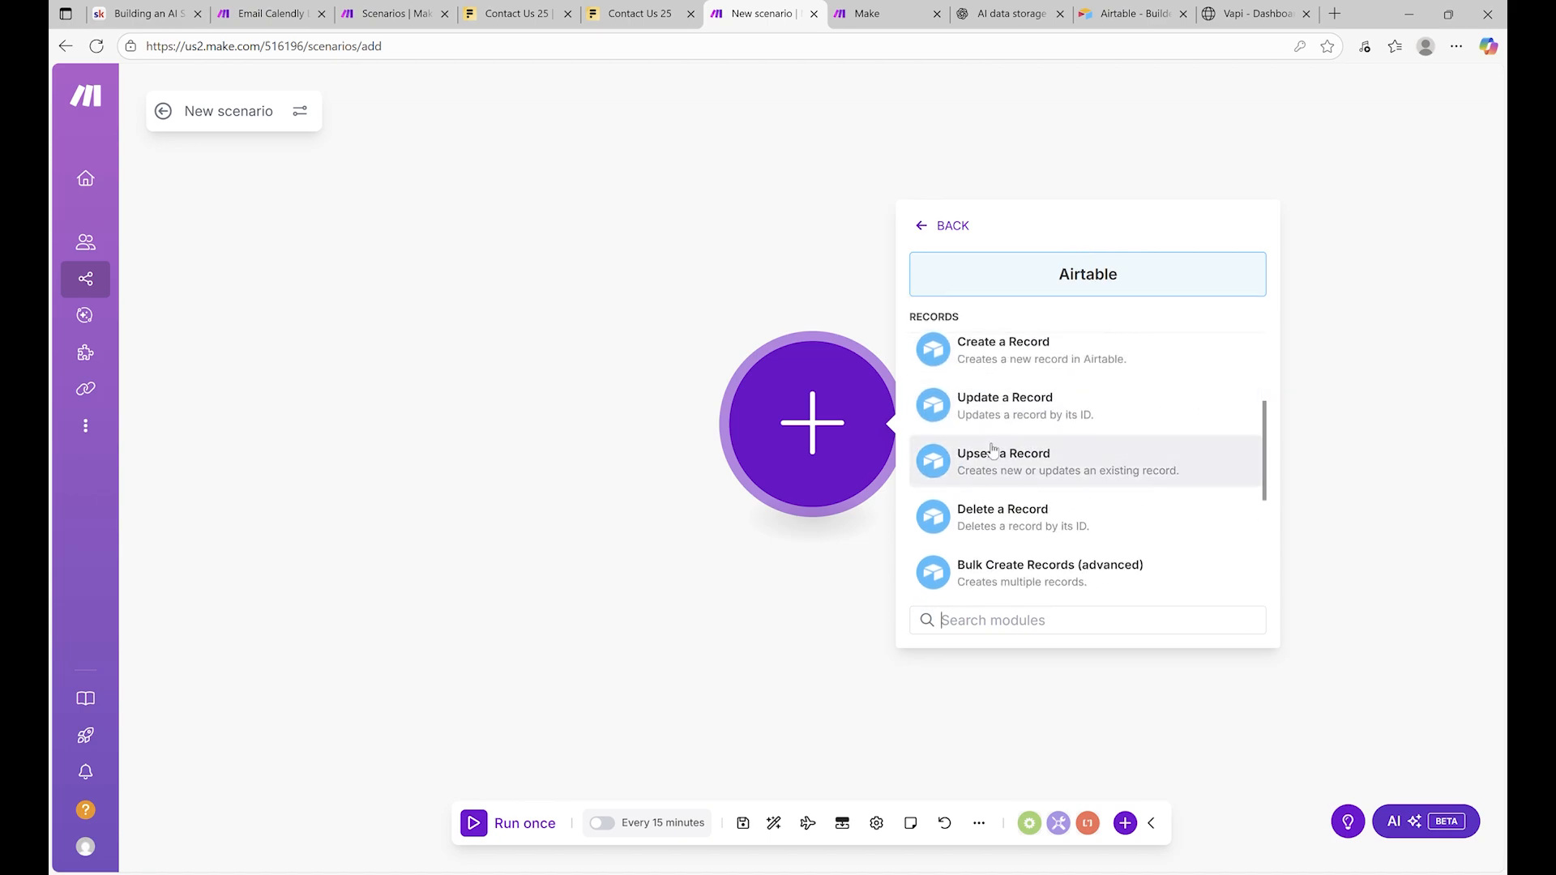
pyautogui.click(981, 454)
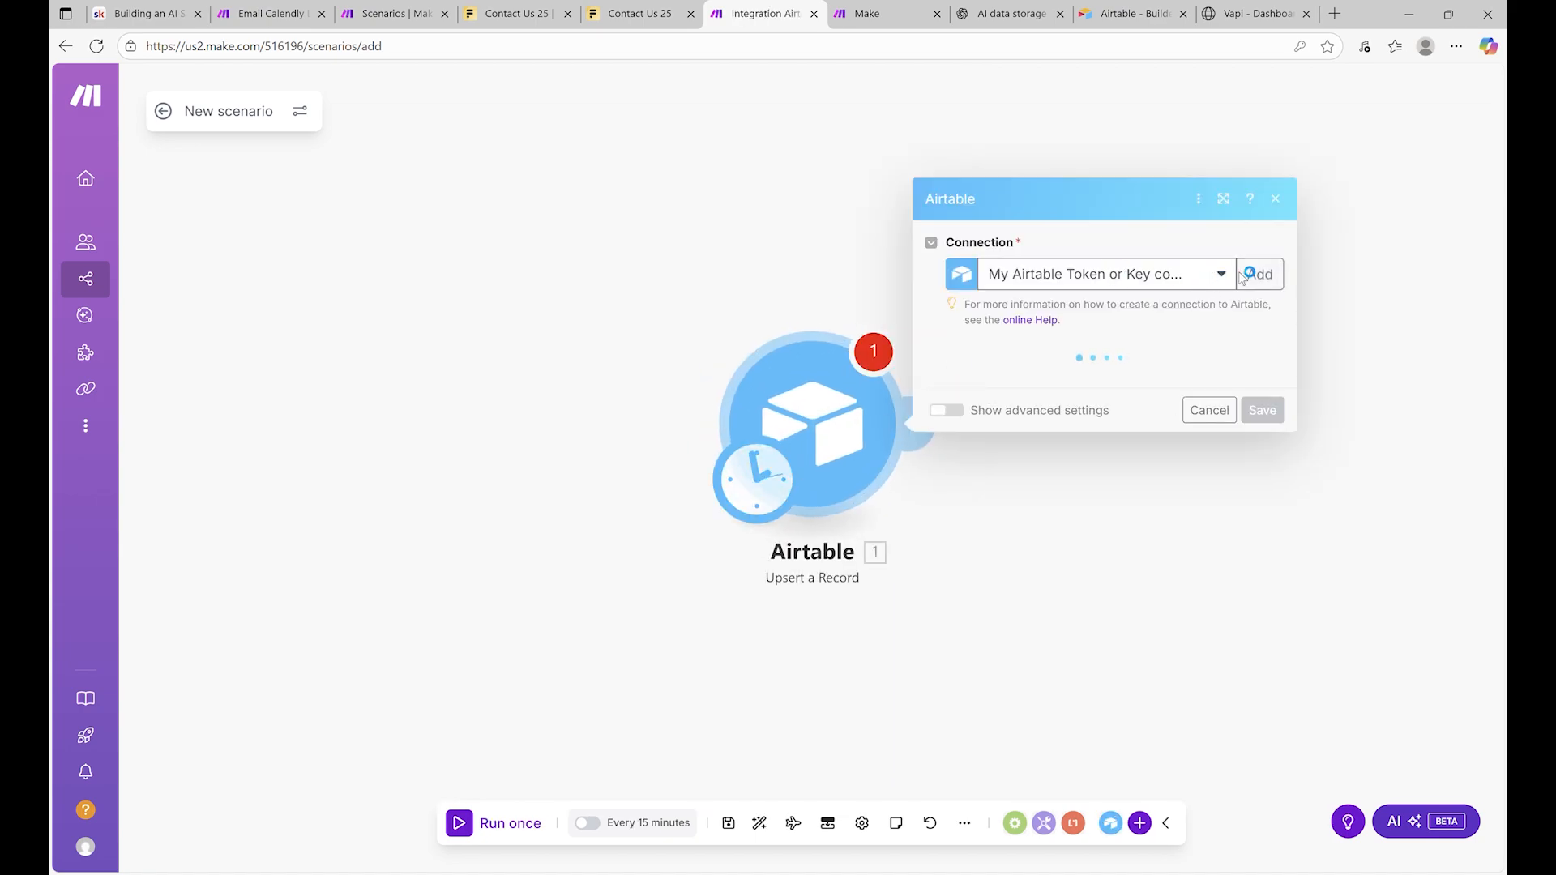
# Save an Airtable Token or Key connection using the pasted personal access token
pyautogui.click(1259, 274)
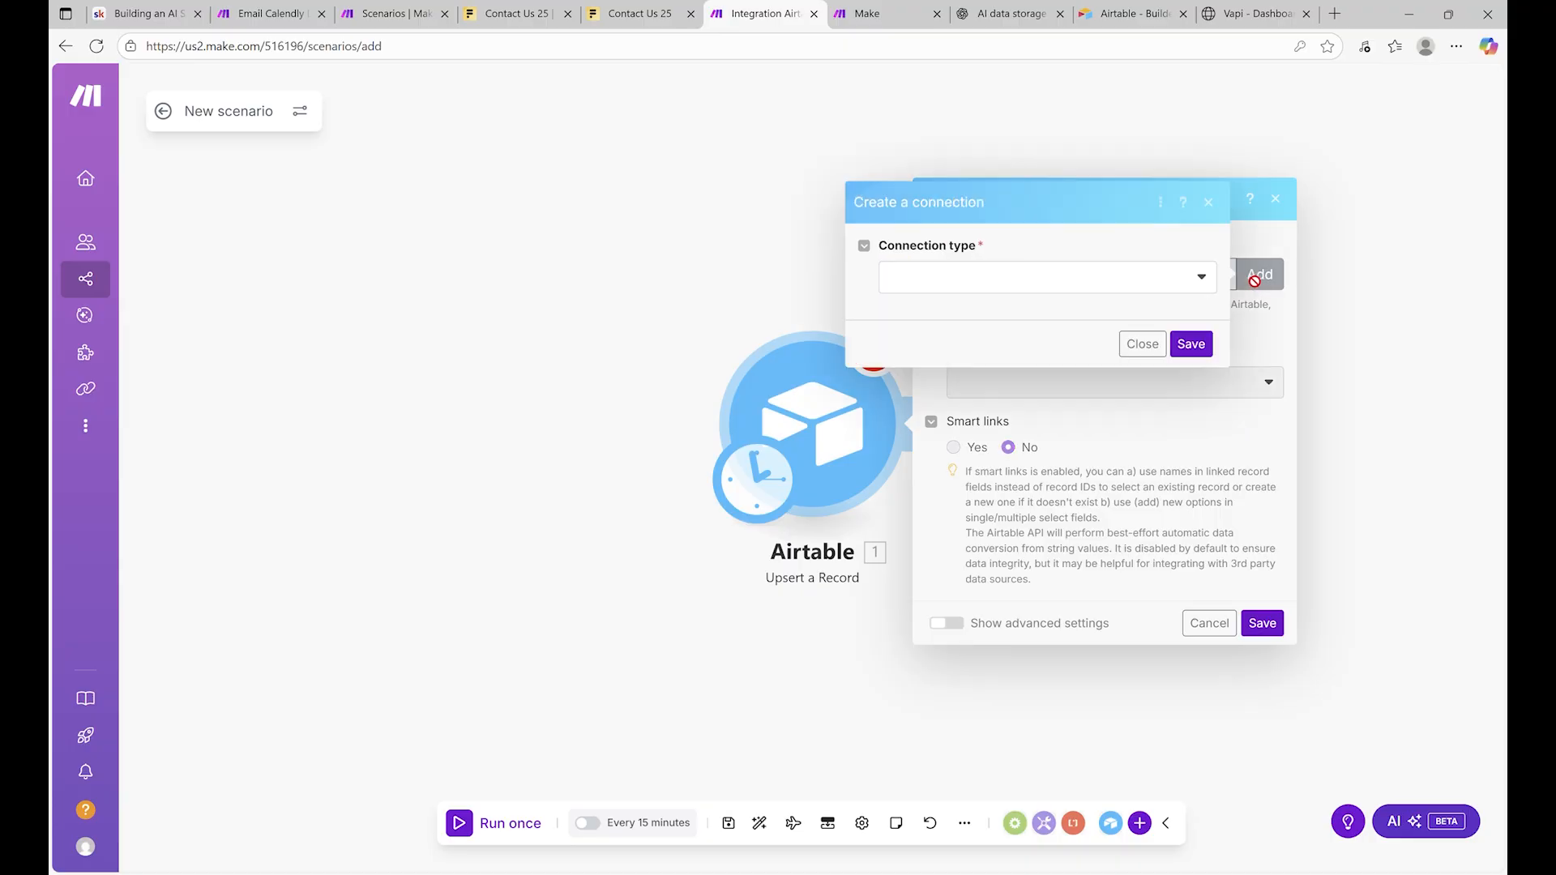
pyautogui.click(933, 273)
pyautogui.click(1032, 337)
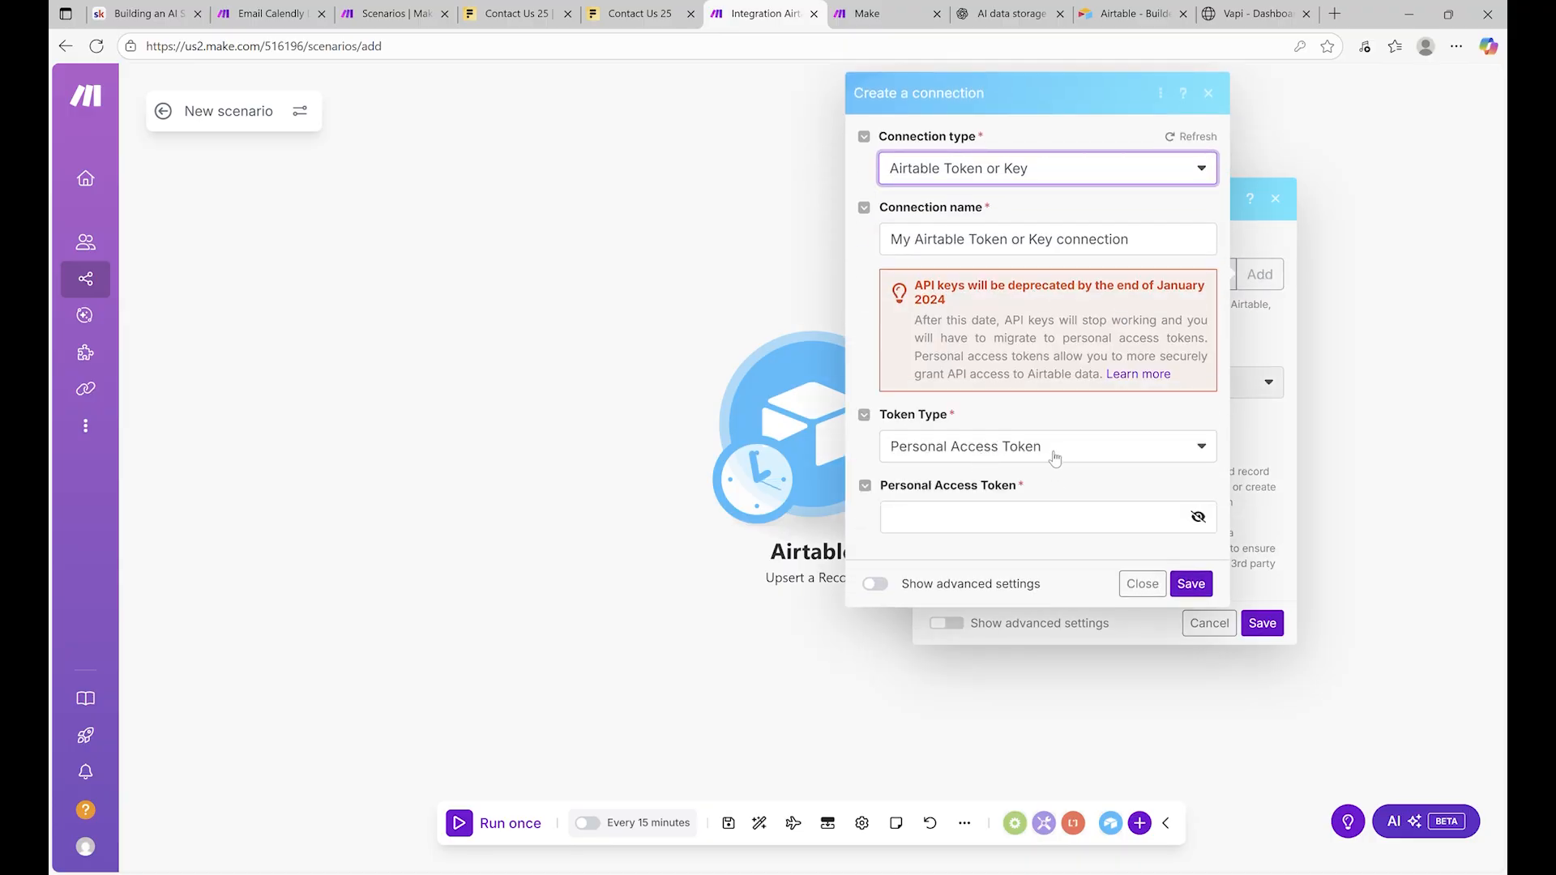
pyautogui.click(1156, 456)
pyautogui.click(977, 524)
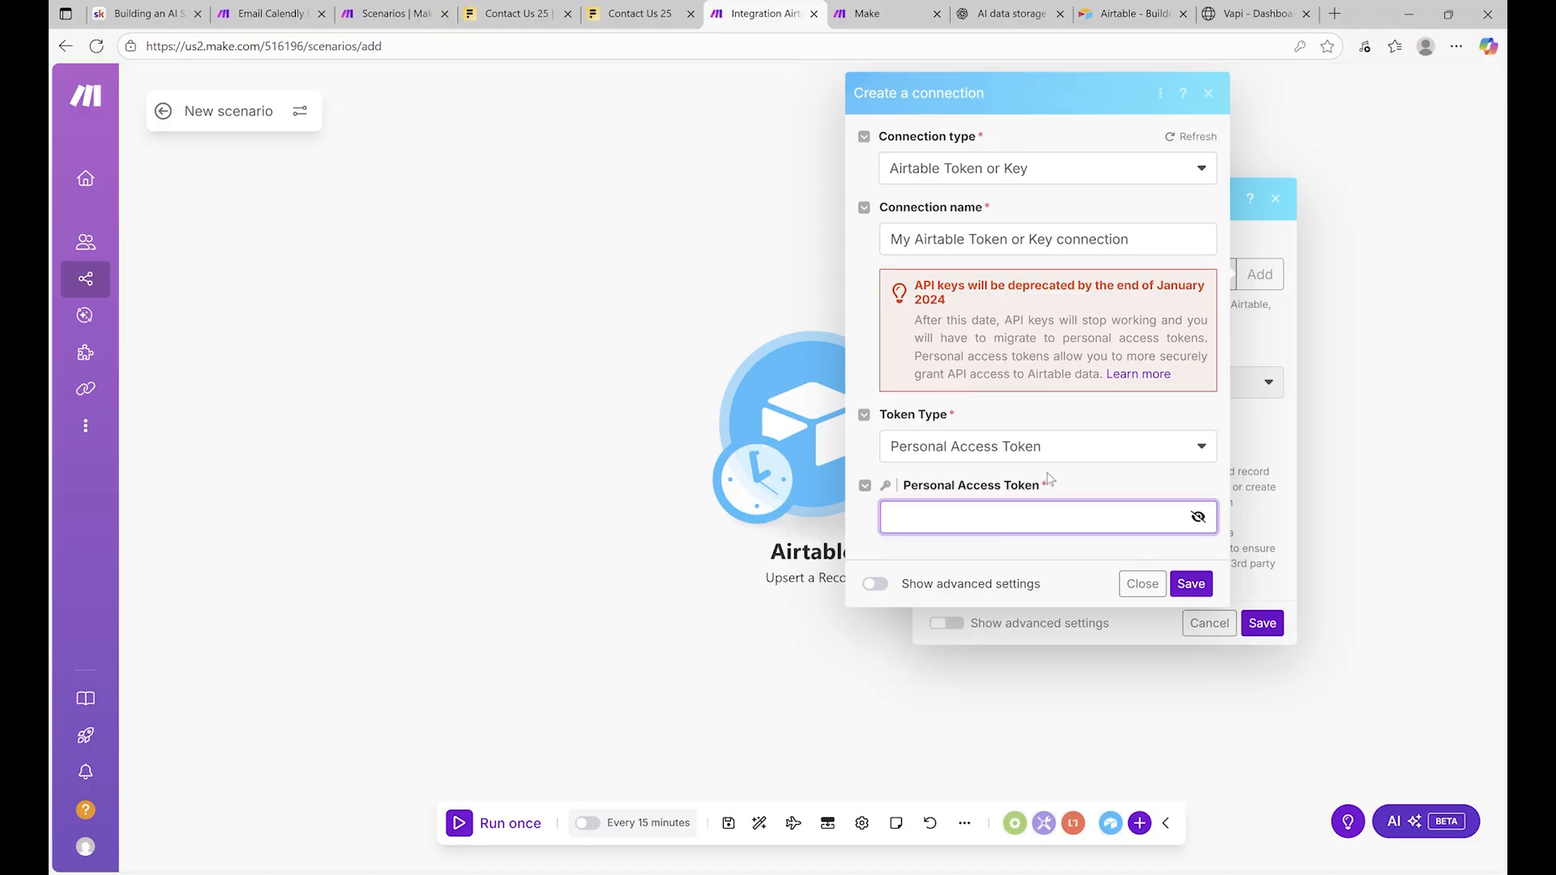
pyautogui.hotkey('ctrl', 'v')
pyautogui.click(1188, 587)
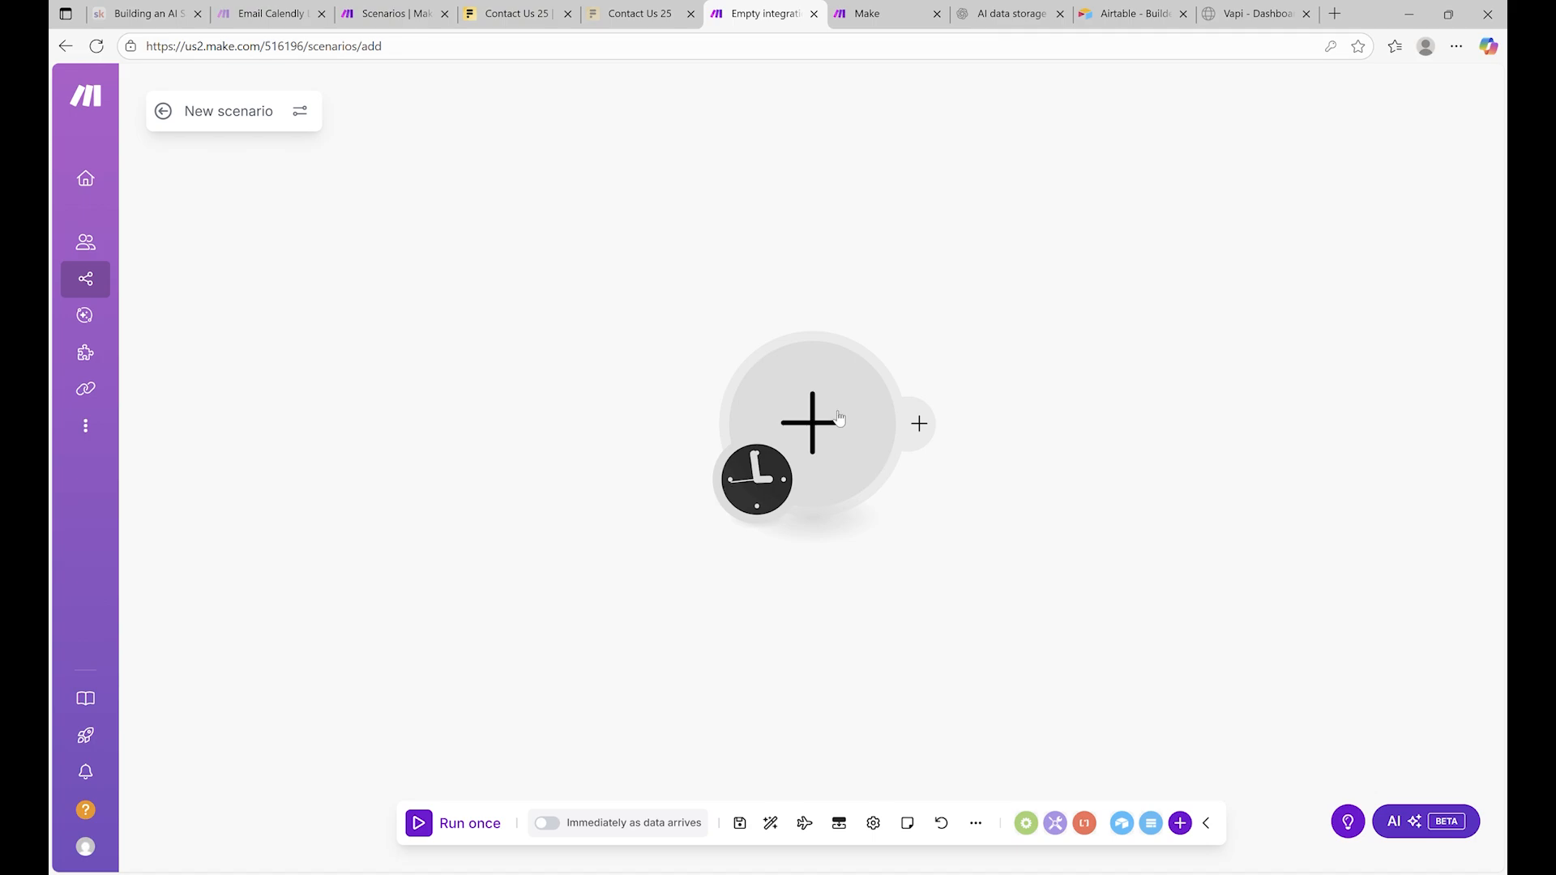
# Replace the Airtable Watch Records module with a Fillout Forms Watch New Responses trigger
pyautogui.click(842, 423)
pyautogui.click(990, 262)
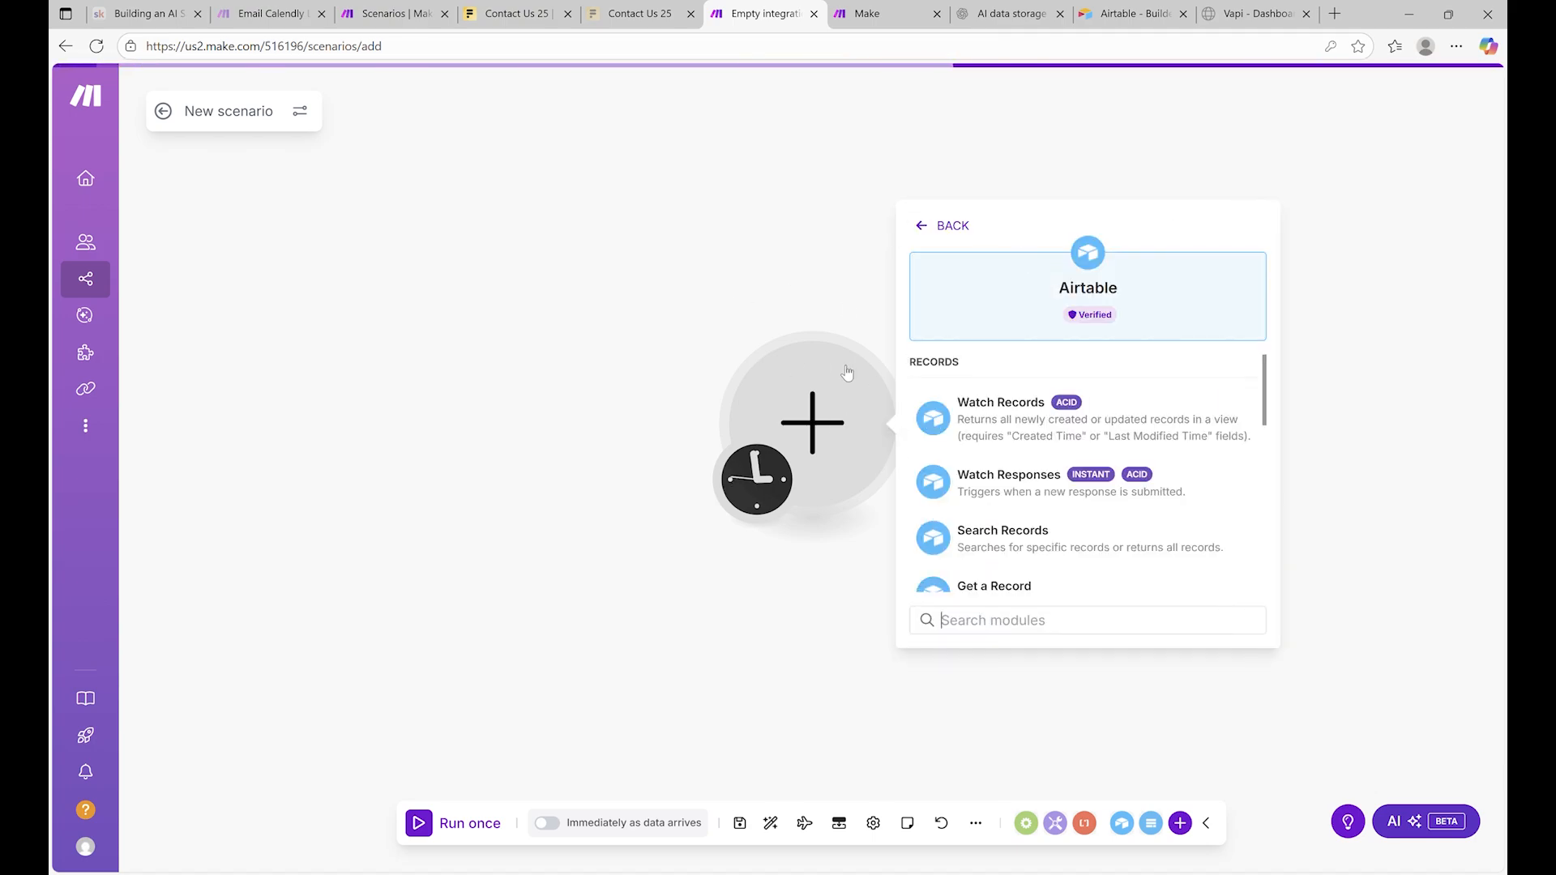
pyautogui.click(1078, 417)
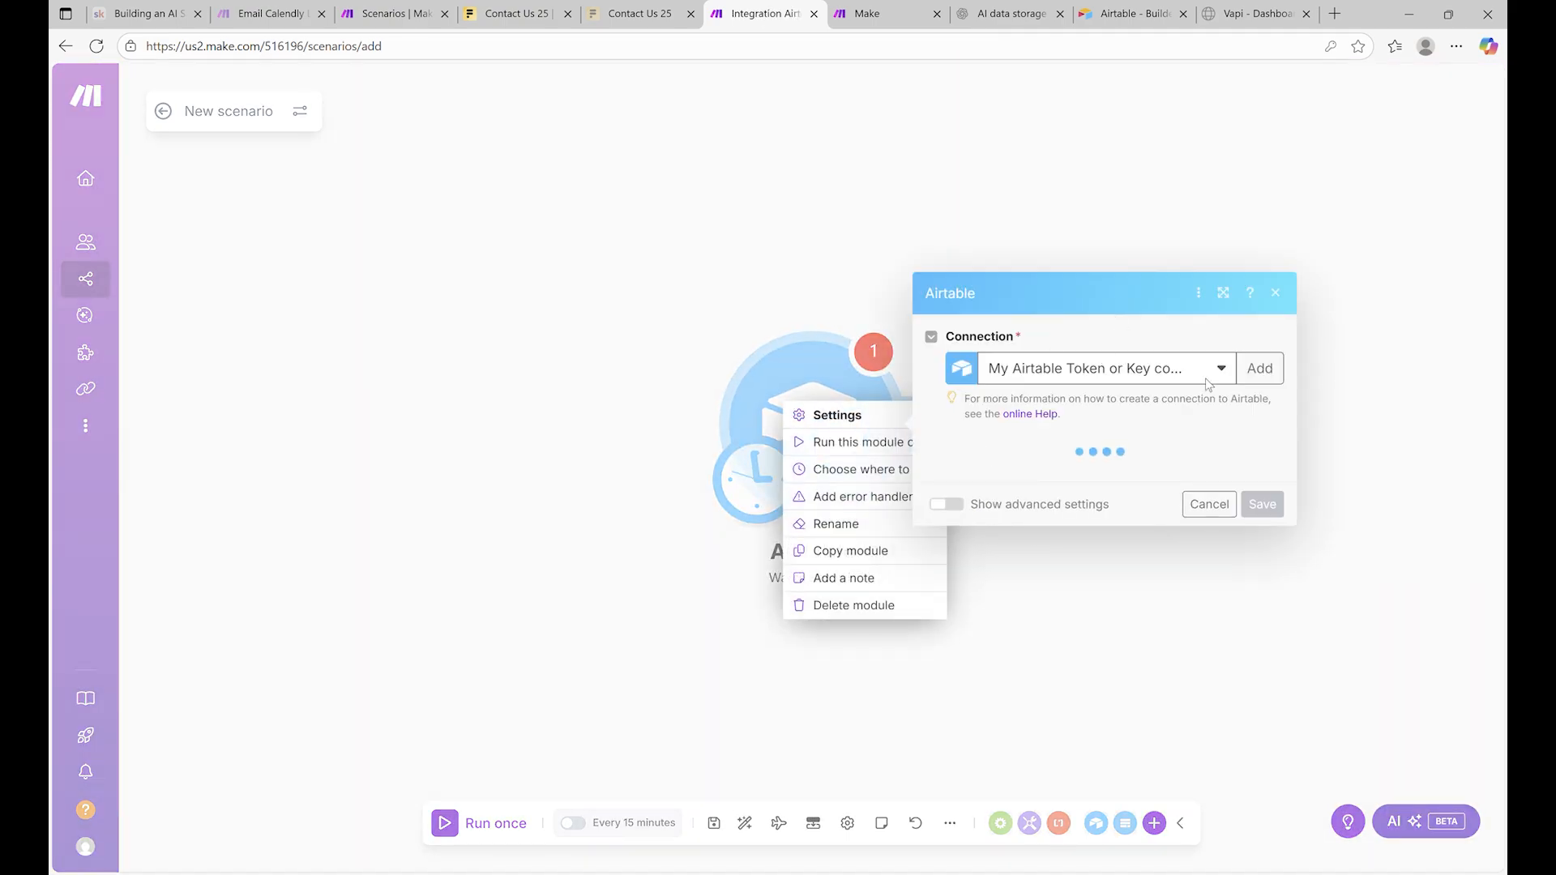
pyautogui.click(866, 608)
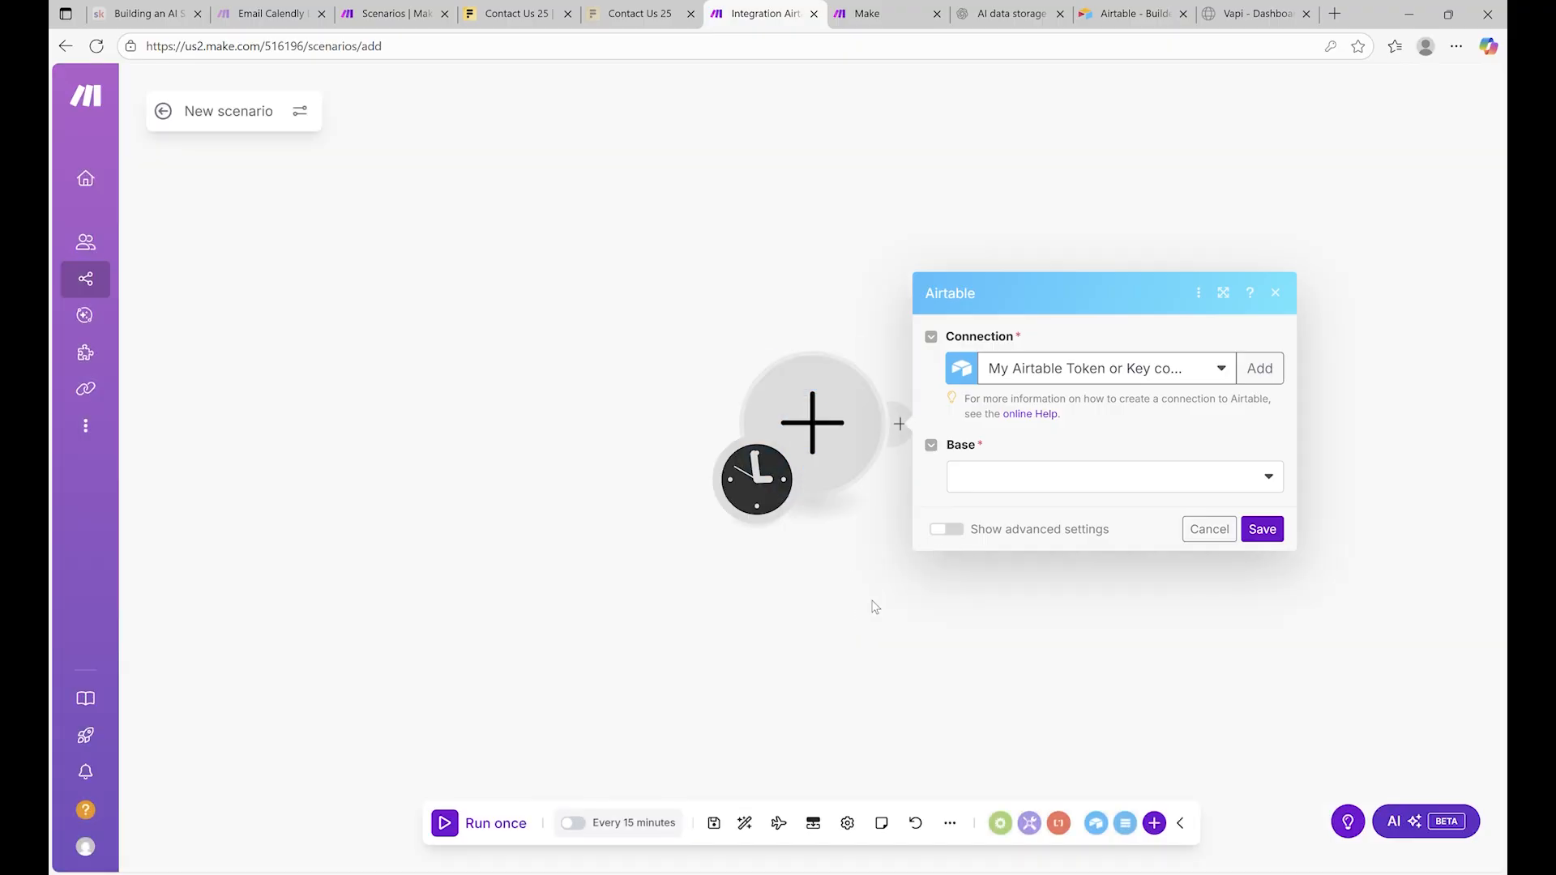
pyautogui.click(835, 426)
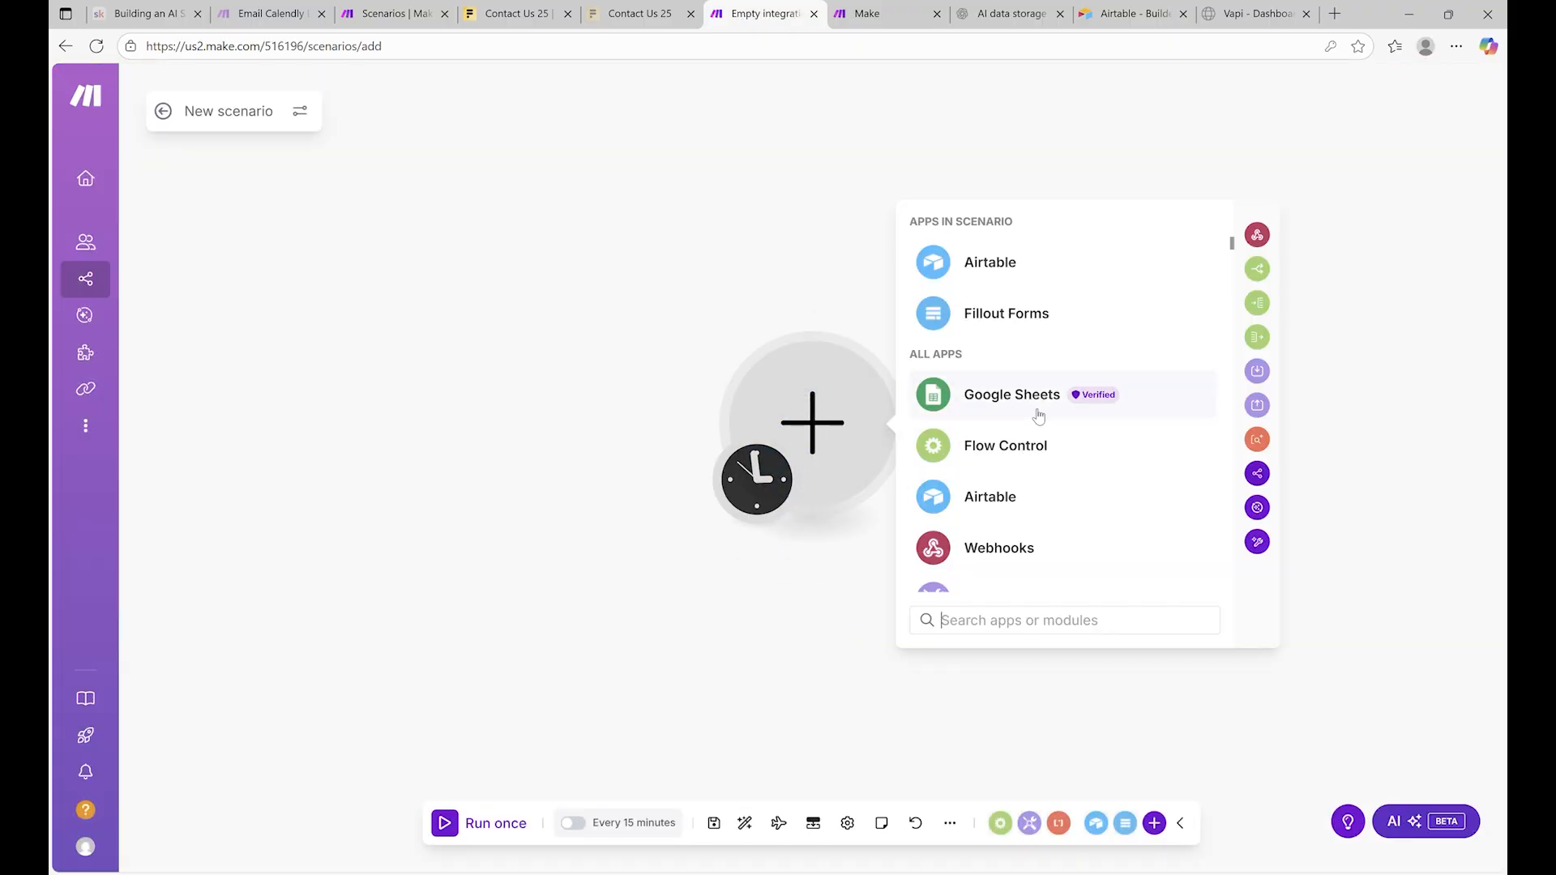
pyautogui.write('fillout')
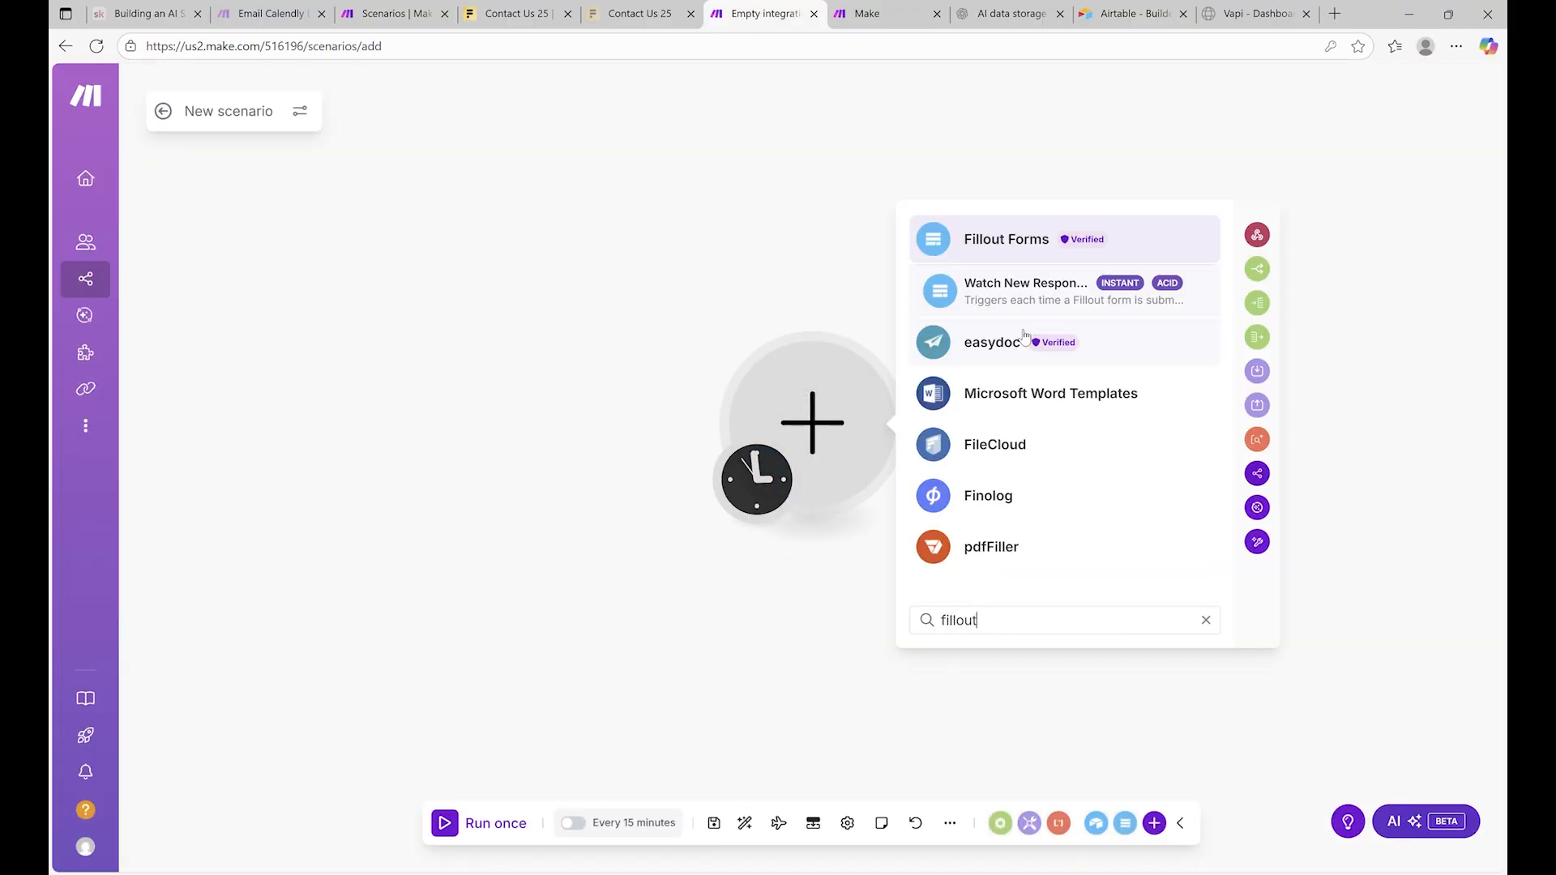
pyautogui.click(1005, 297)
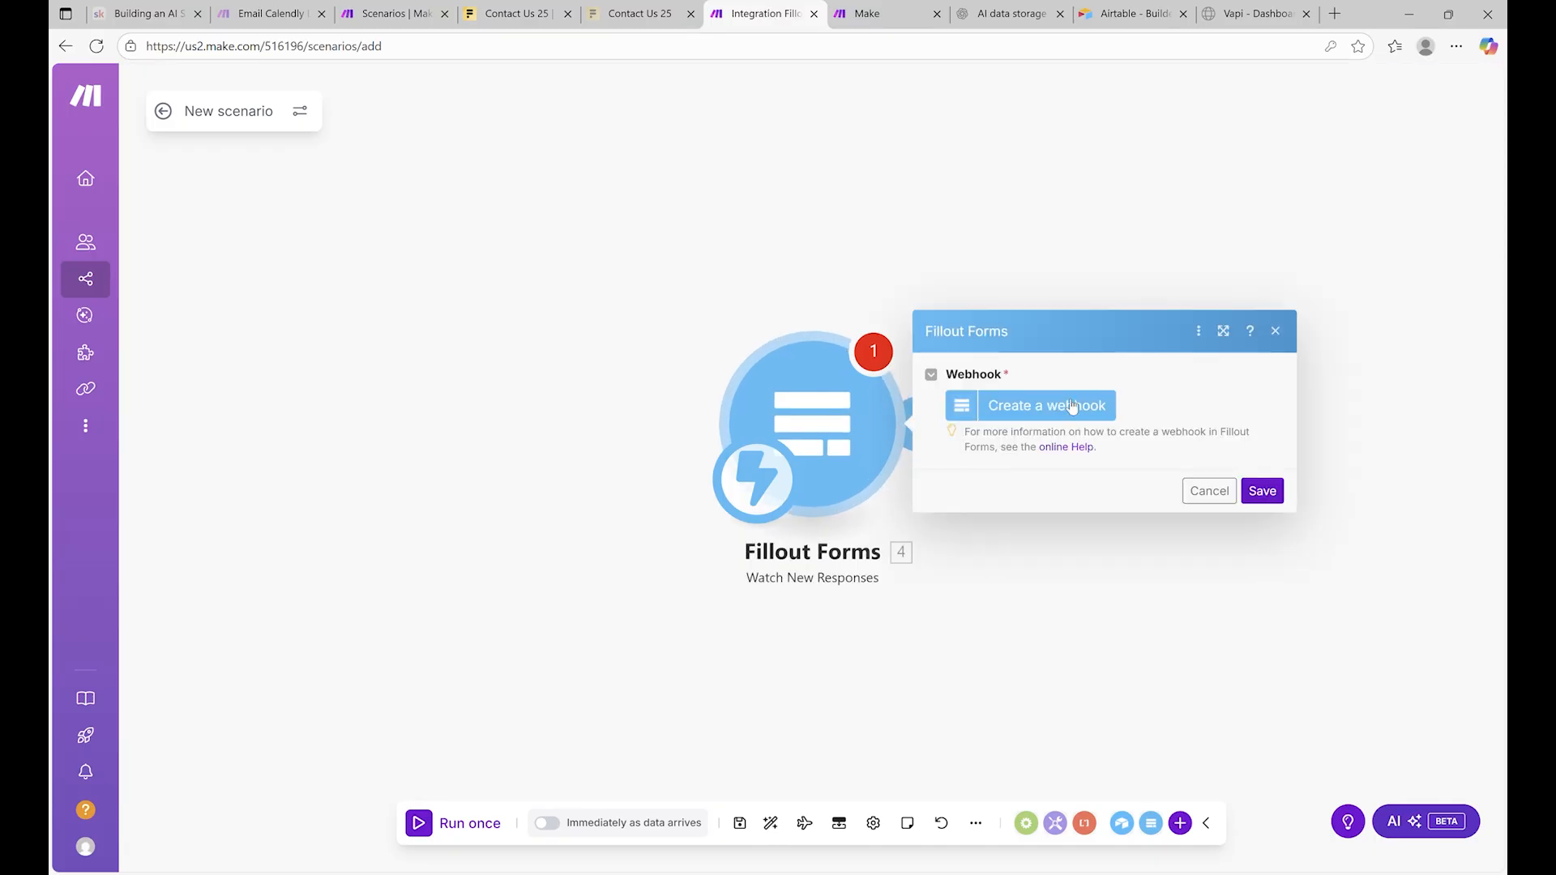
# Create a 'Lead Qualification' webhook with a new Fillout connection for the Contact Us 25 form
pyautogui.click(1073, 405)
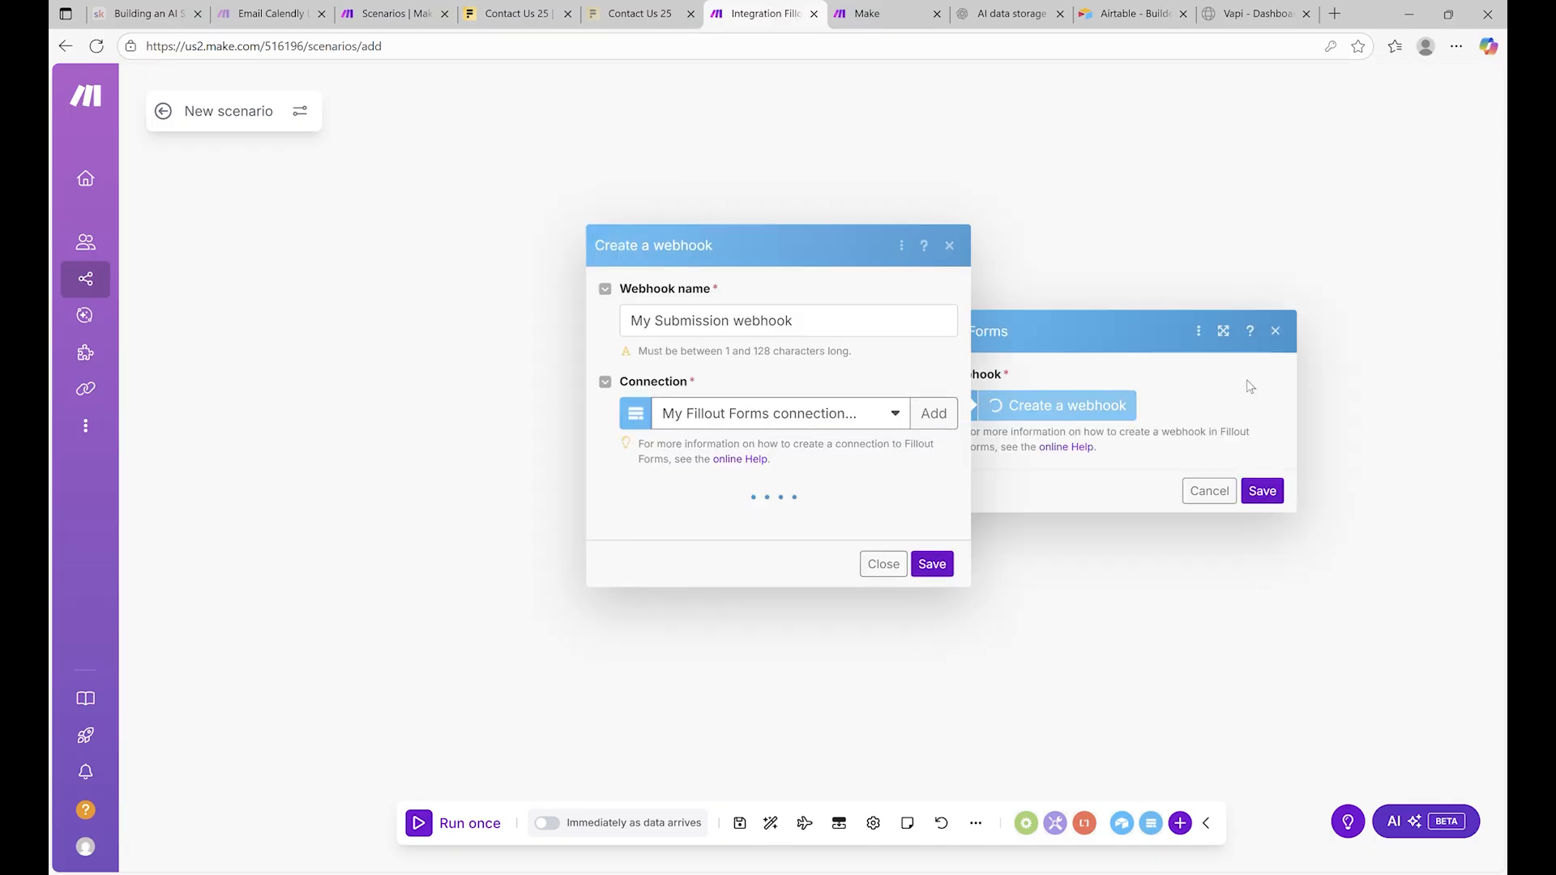
pyautogui.tripleClick(880, 335)
pyautogui.write('Lead ')
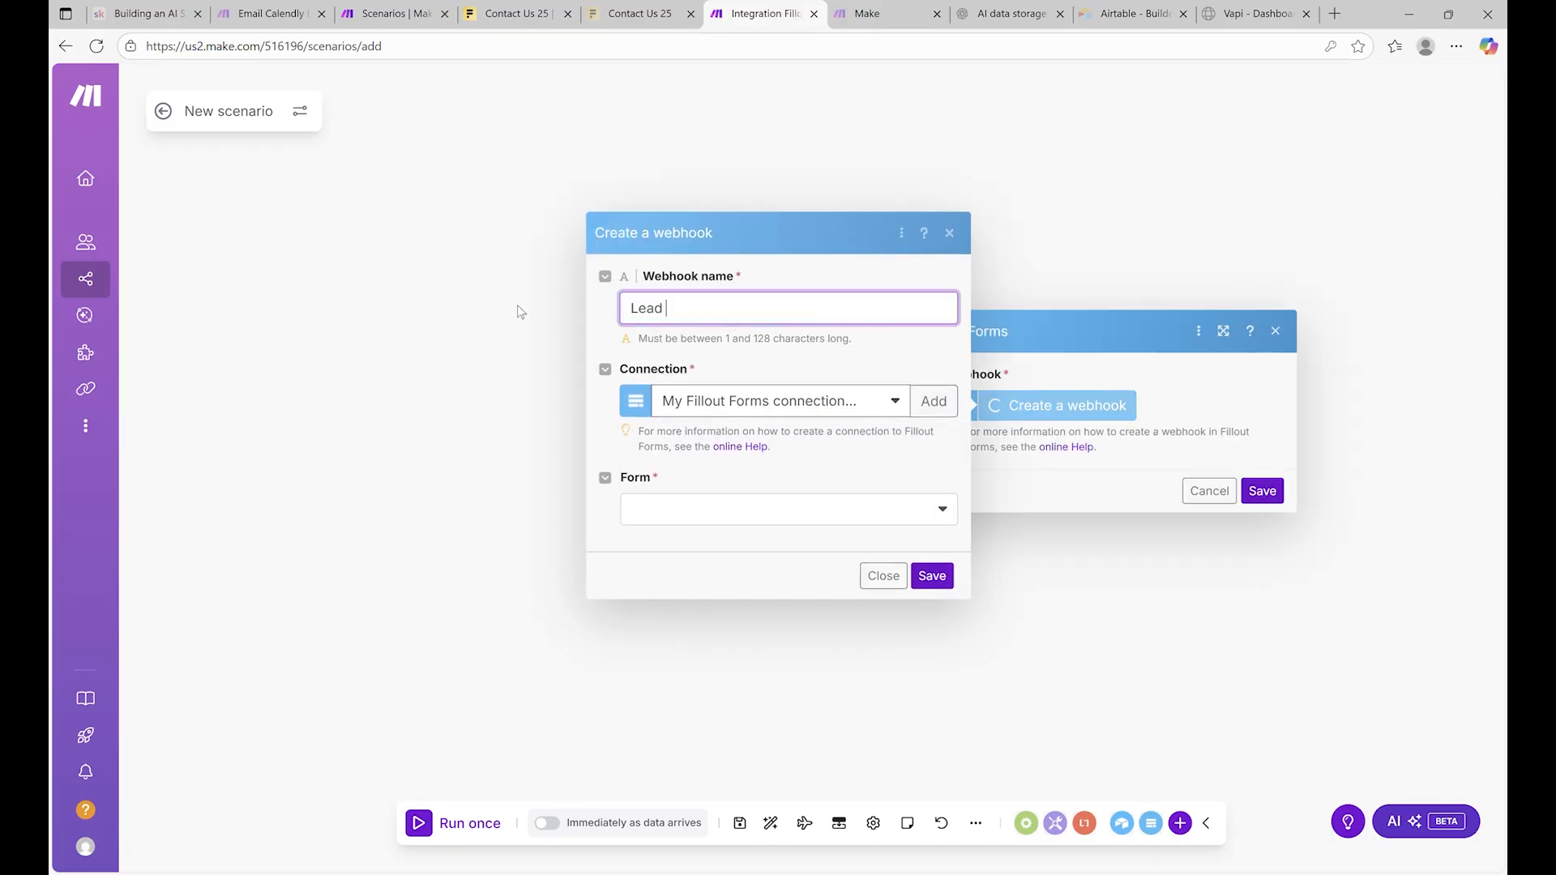
pyautogui.write('Qualification')
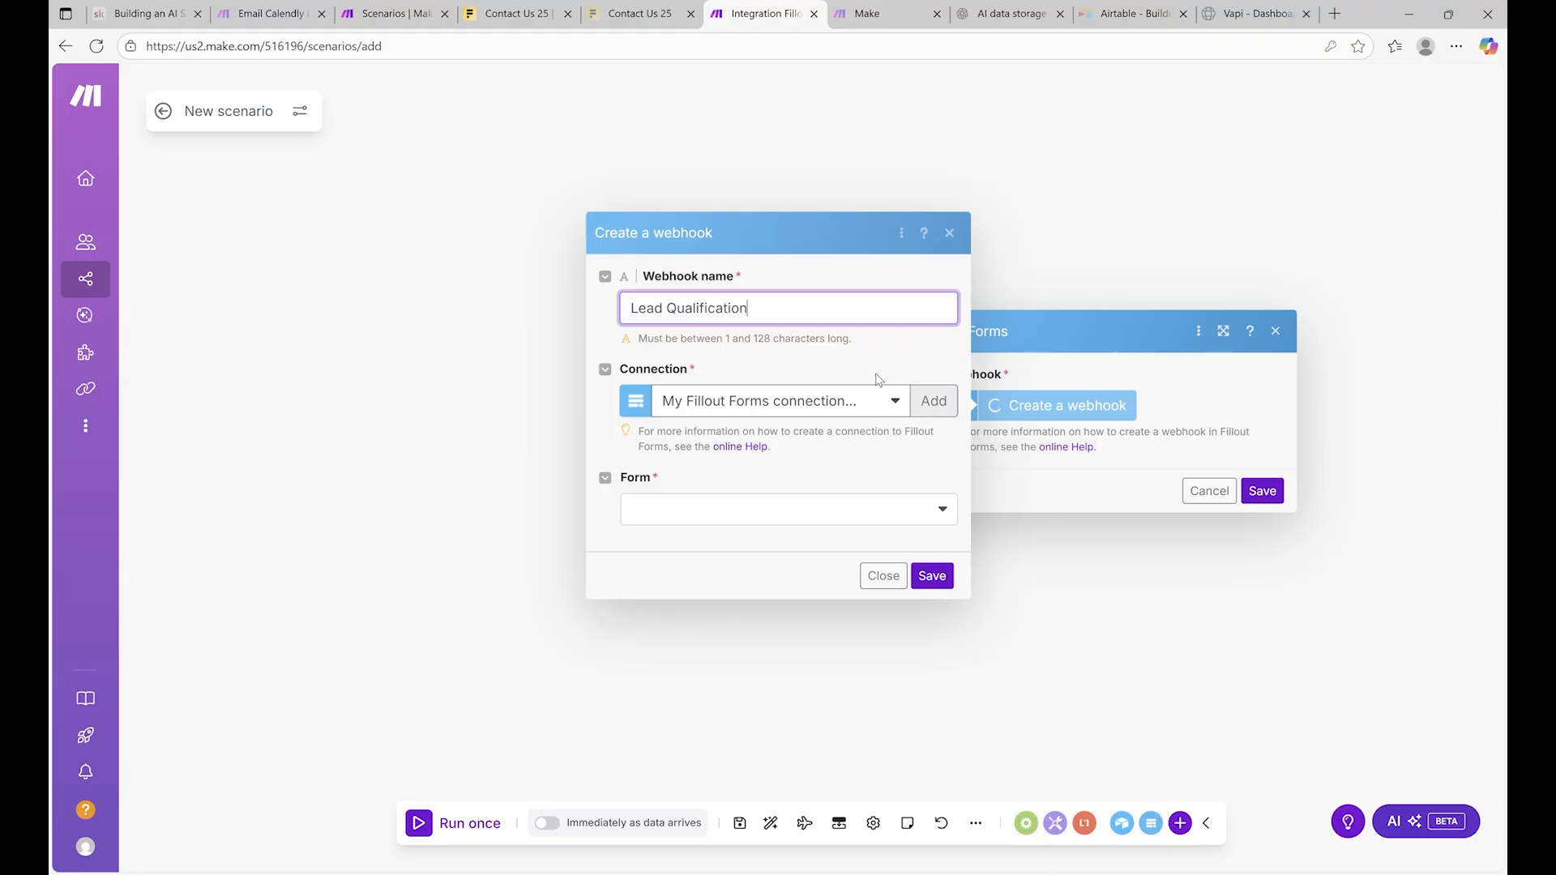
pyautogui.click(933, 401)
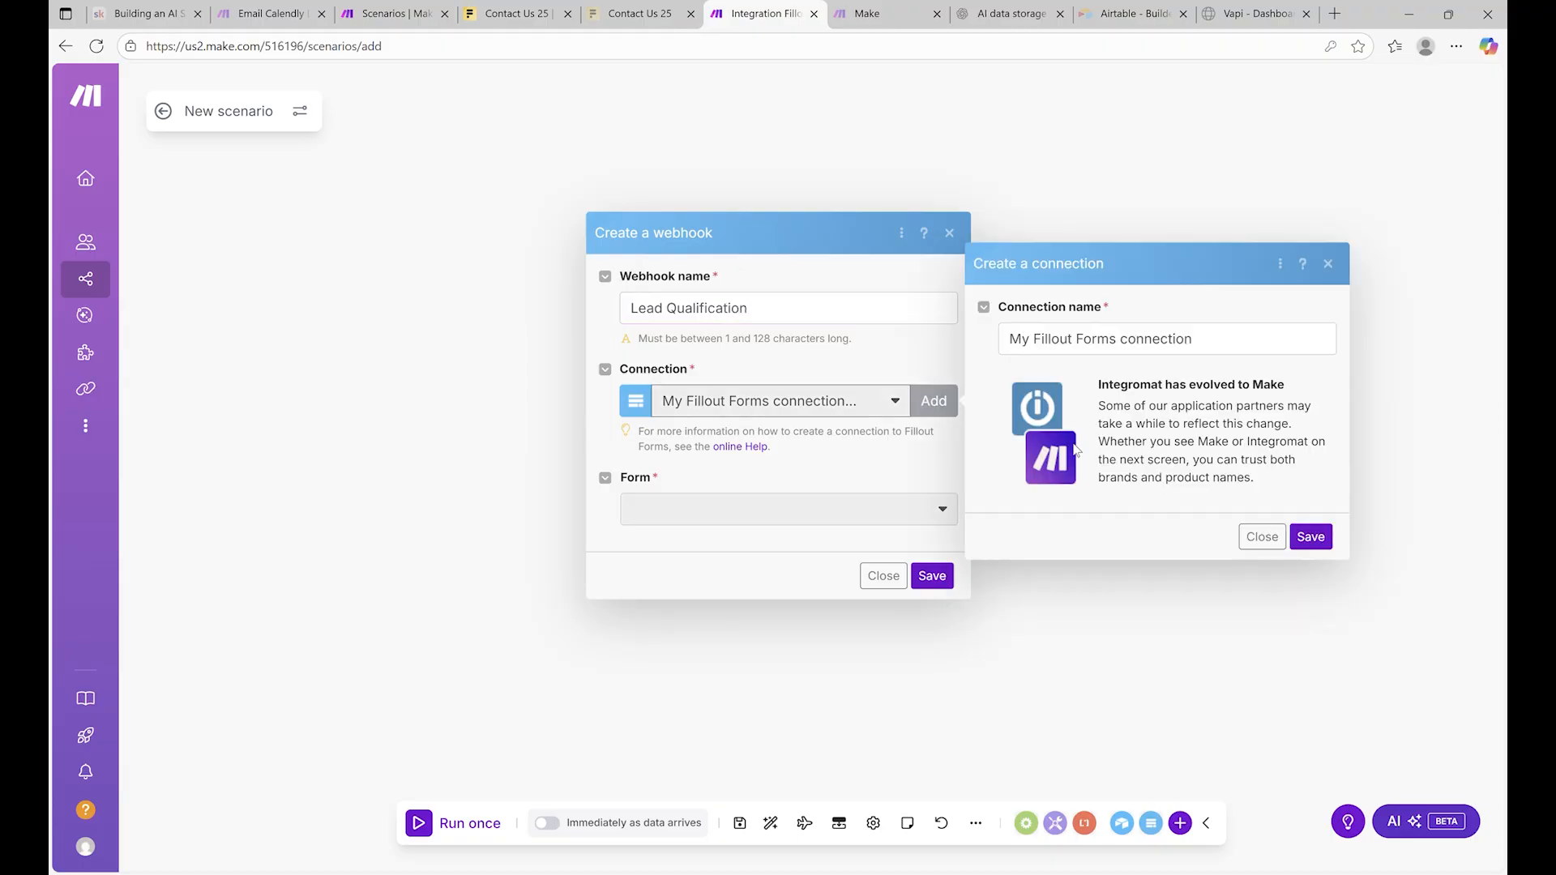
pyautogui.click(1308, 539)
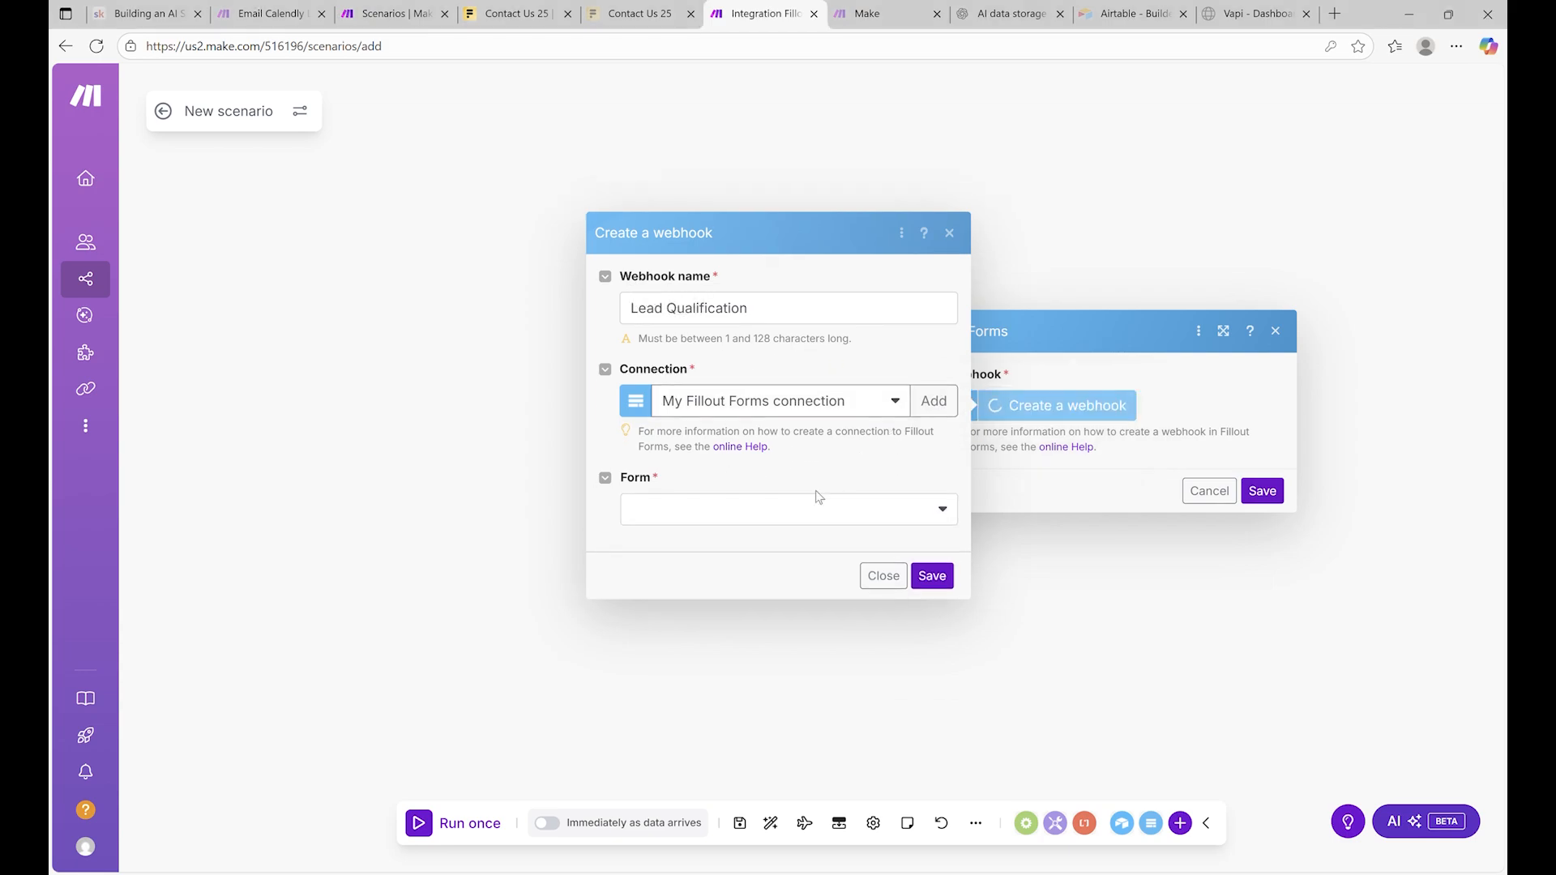
pyautogui.click(784, 506)
pyautogui.click(843, 498)
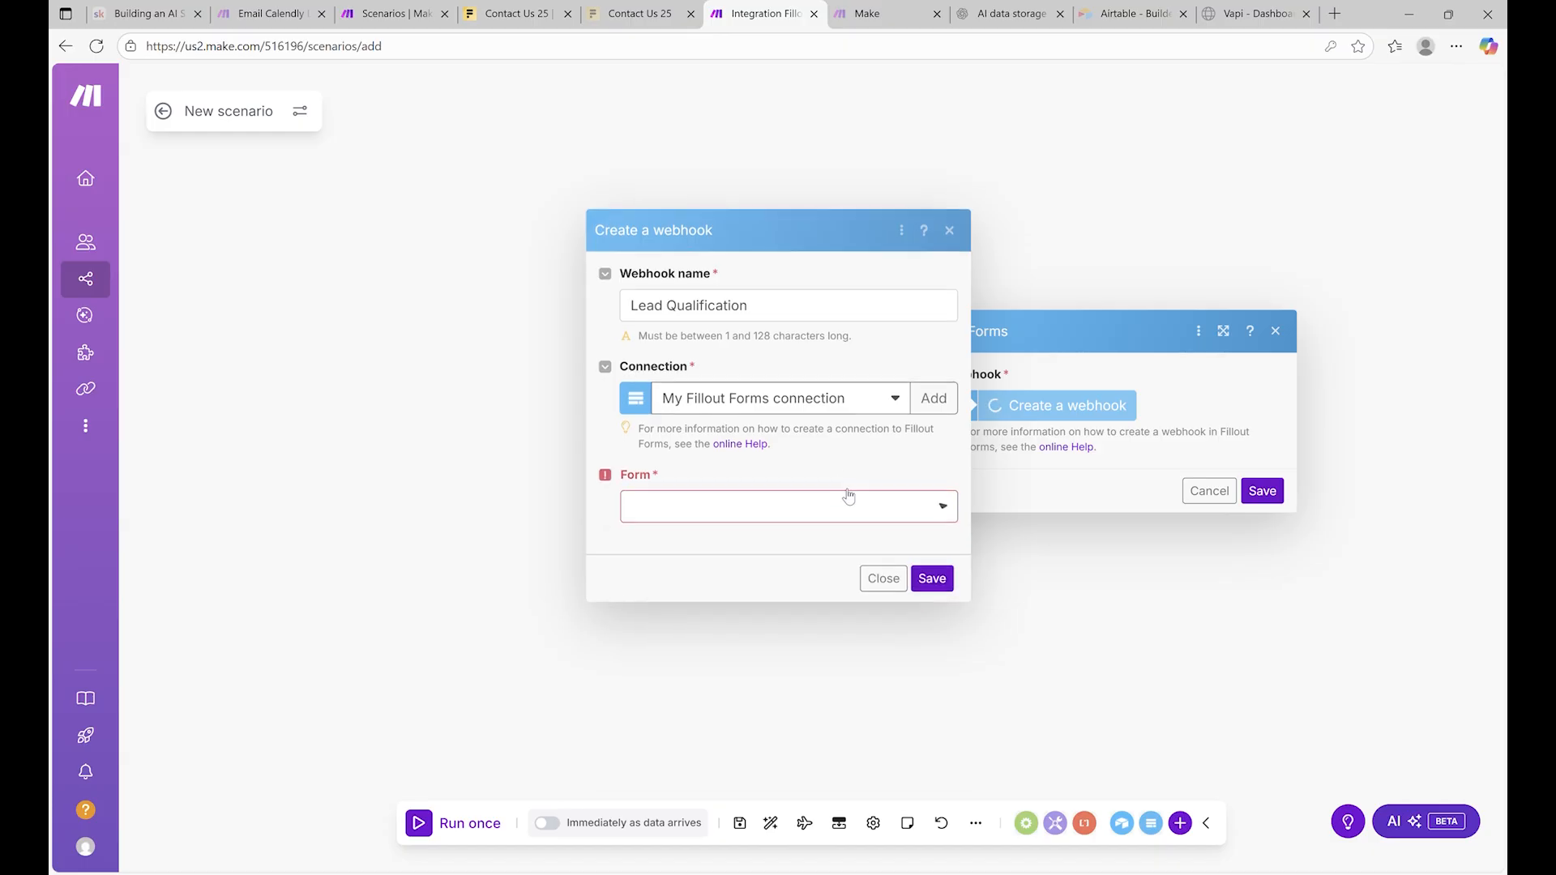
pyautogui.click(847, 498)
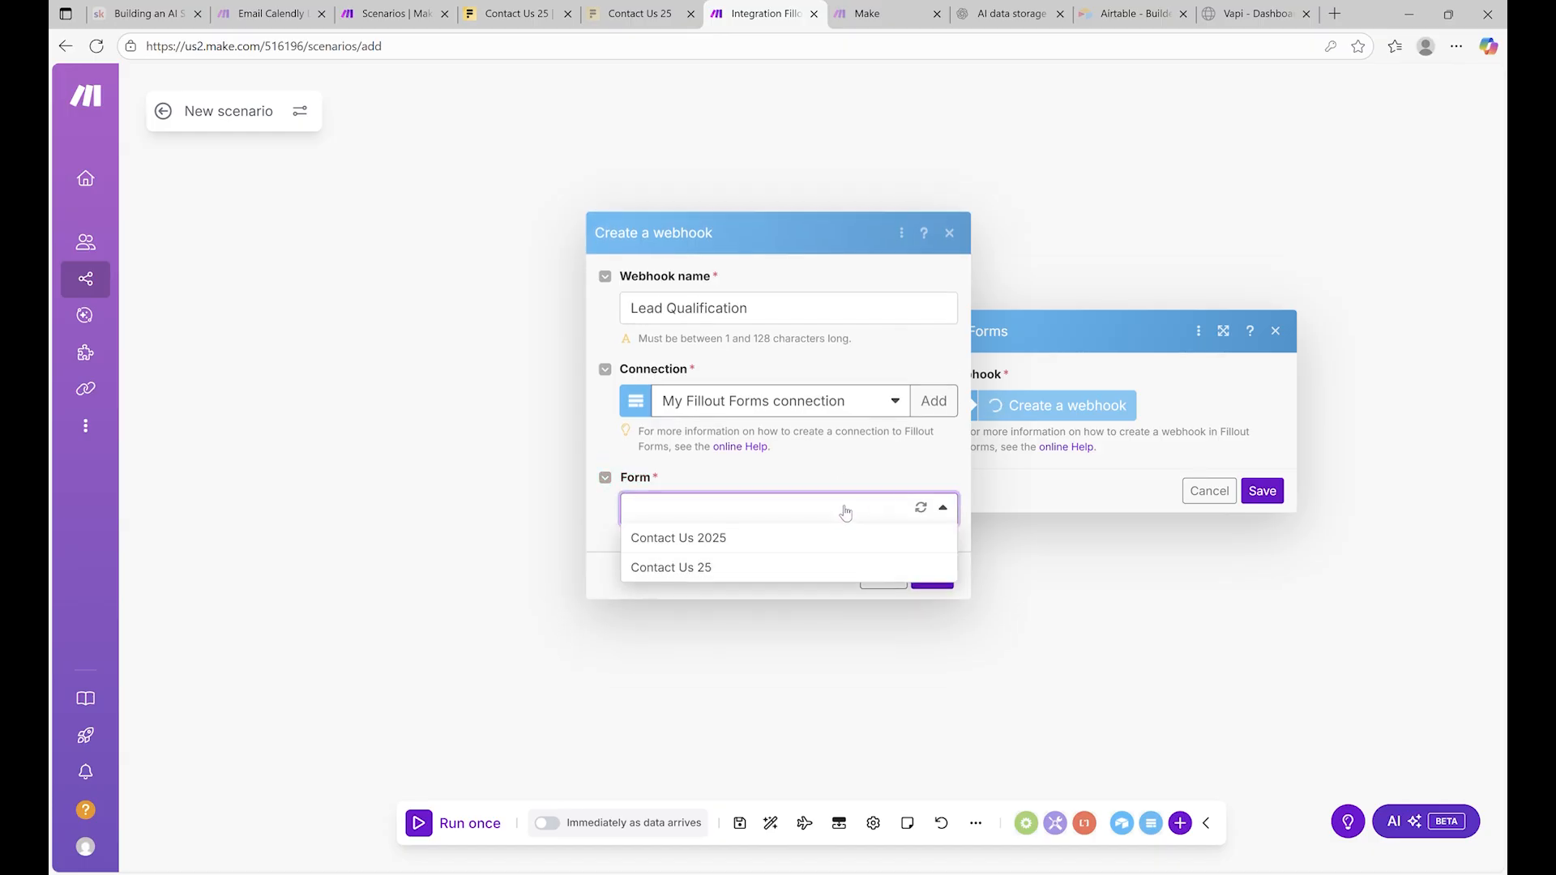
pyautogui.click(752, 570)
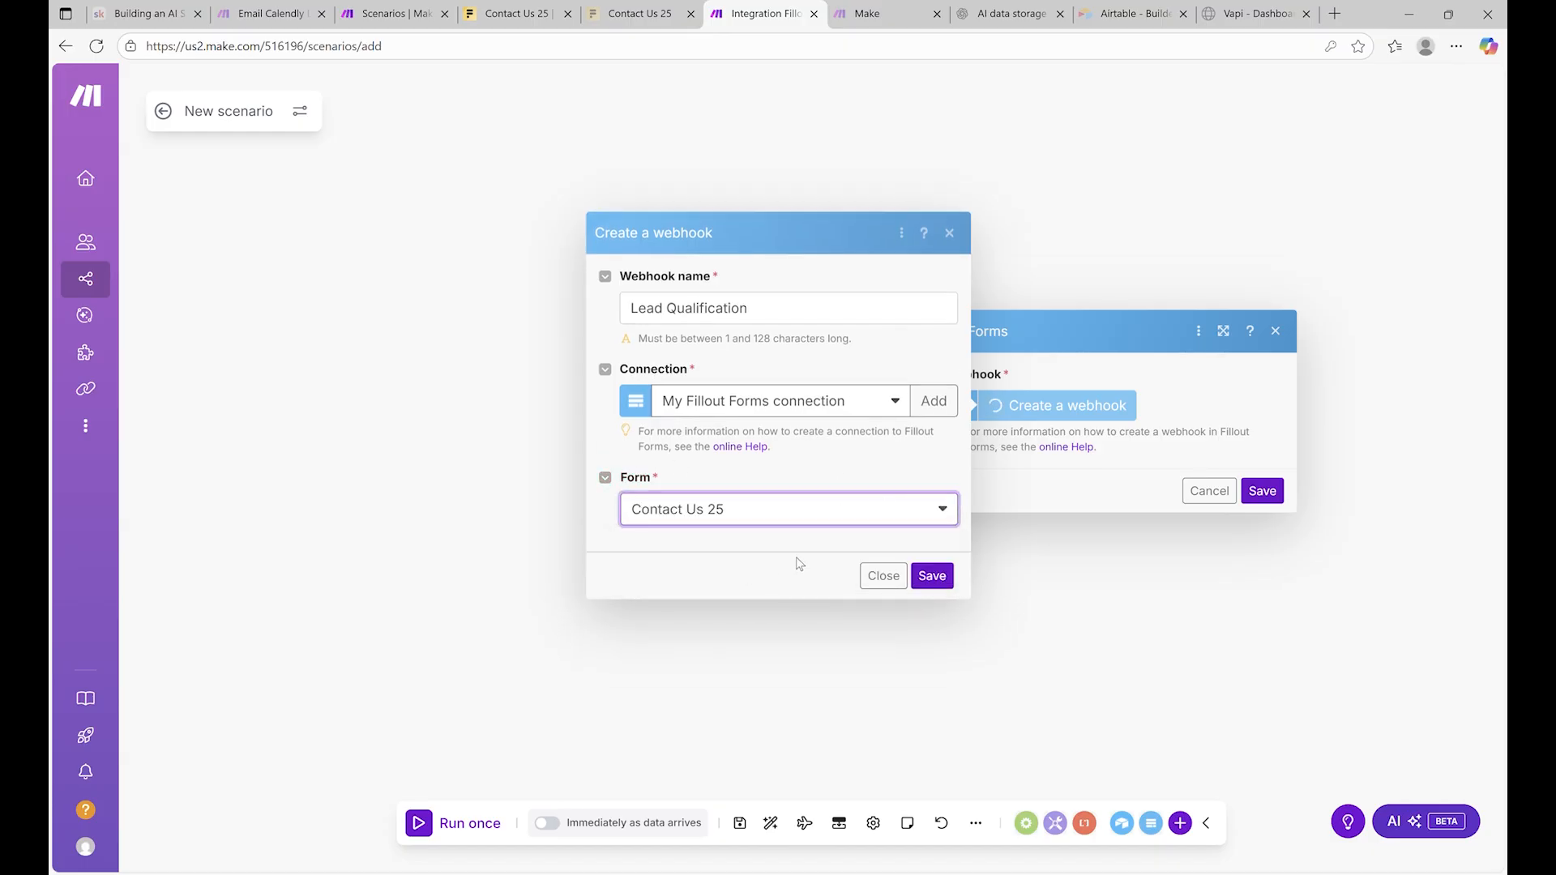
pyautogui.click(933, 576)
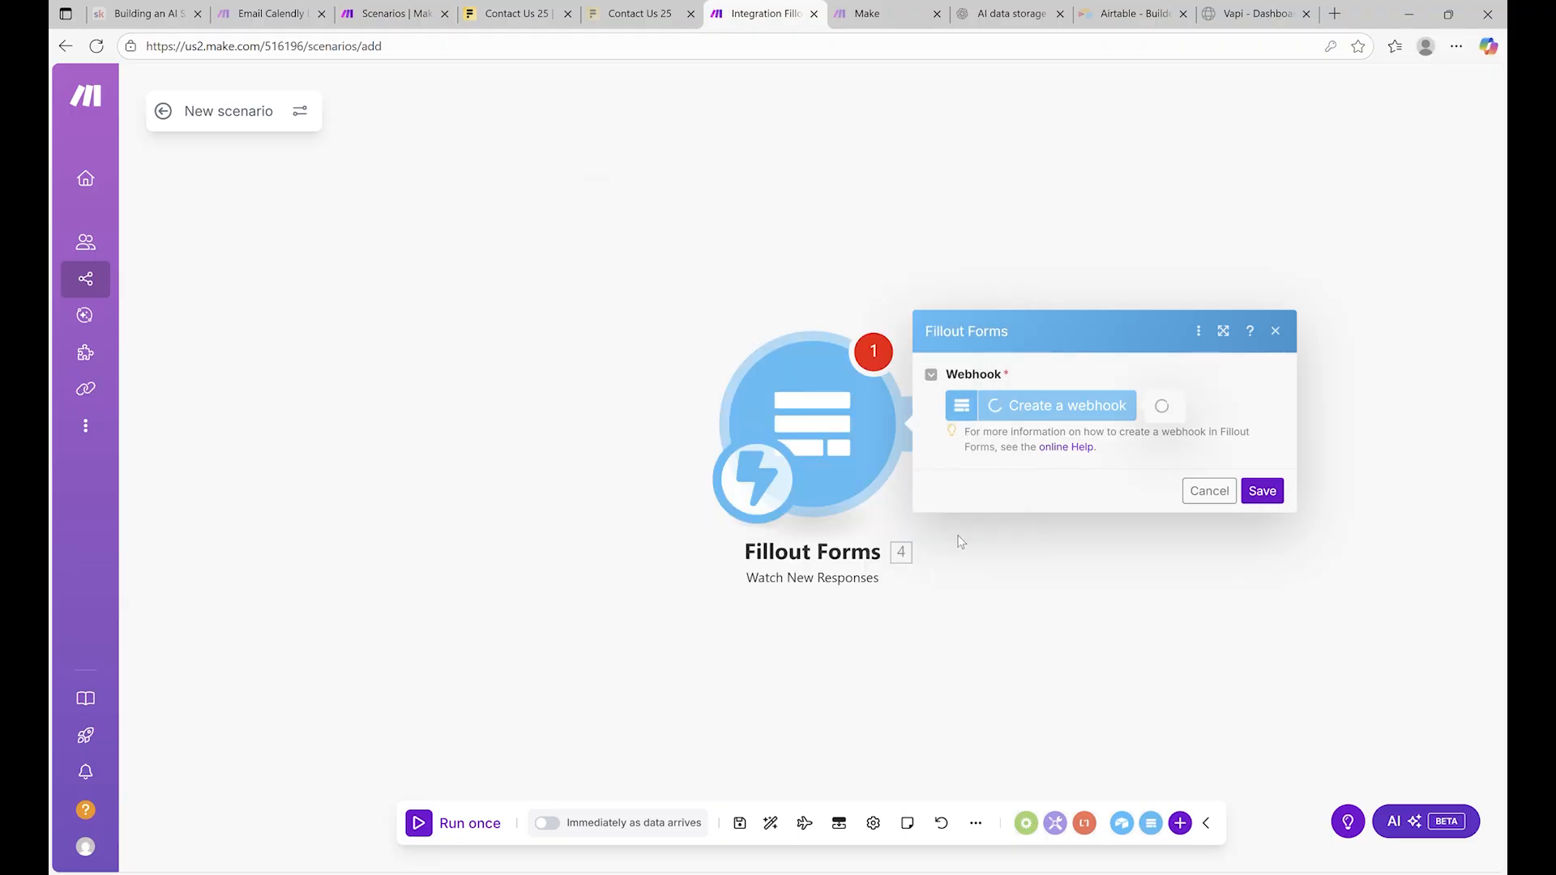
# Move the Fillout trigger left and add an Airtable Search Records module after it
pyautogui.click(825, 259)
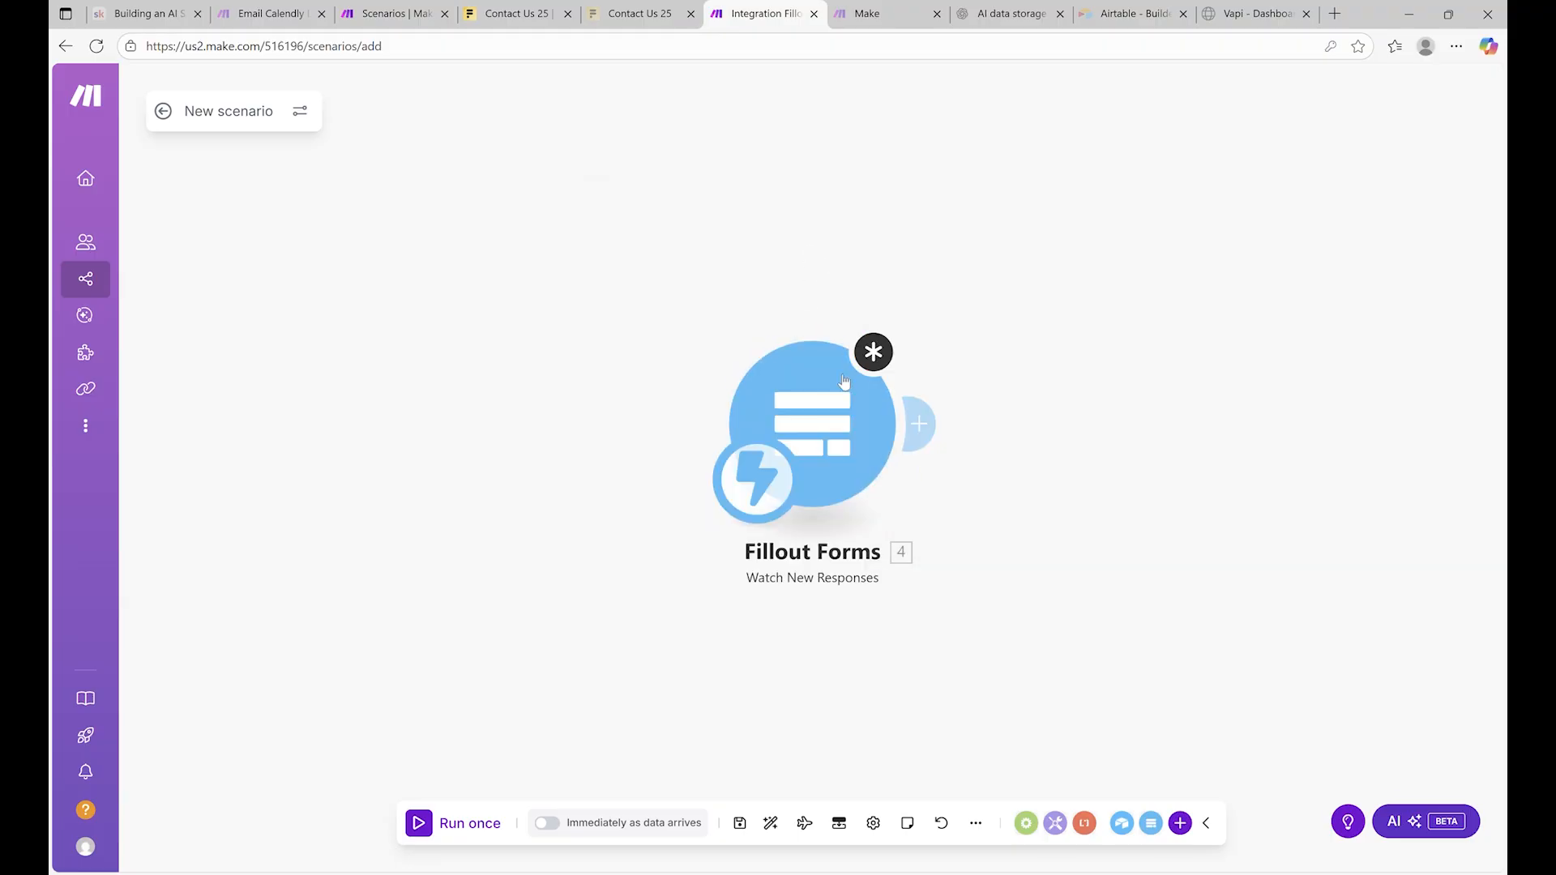
pyautogui.moveTo(819, 396); pyautogui.dragTo(449, 425)
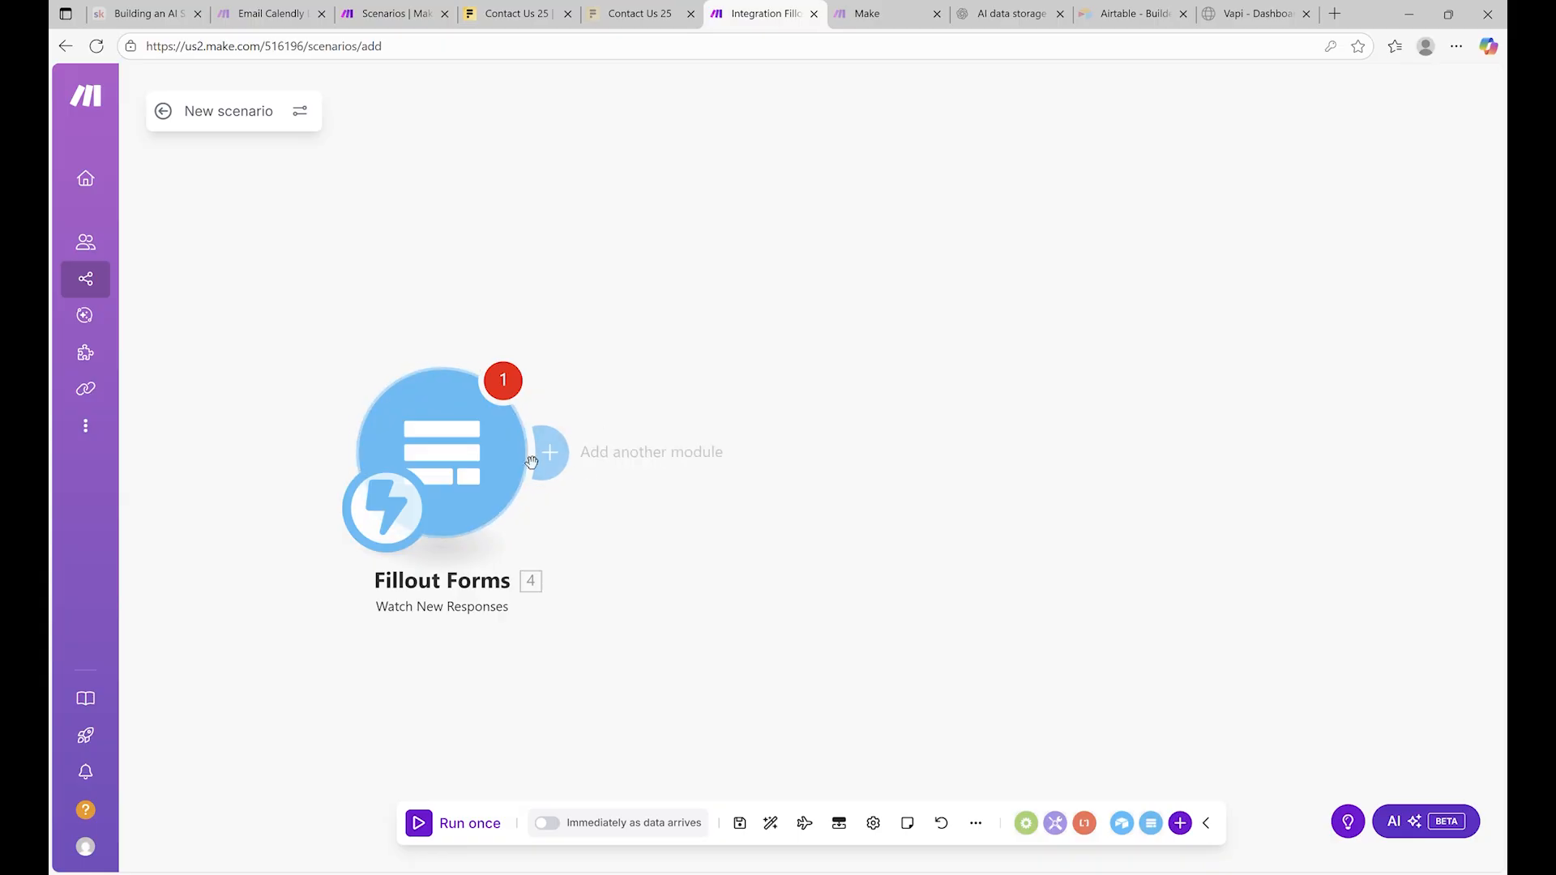
pyautogui.click(486, 418)
pyautogui.click(479, 279)
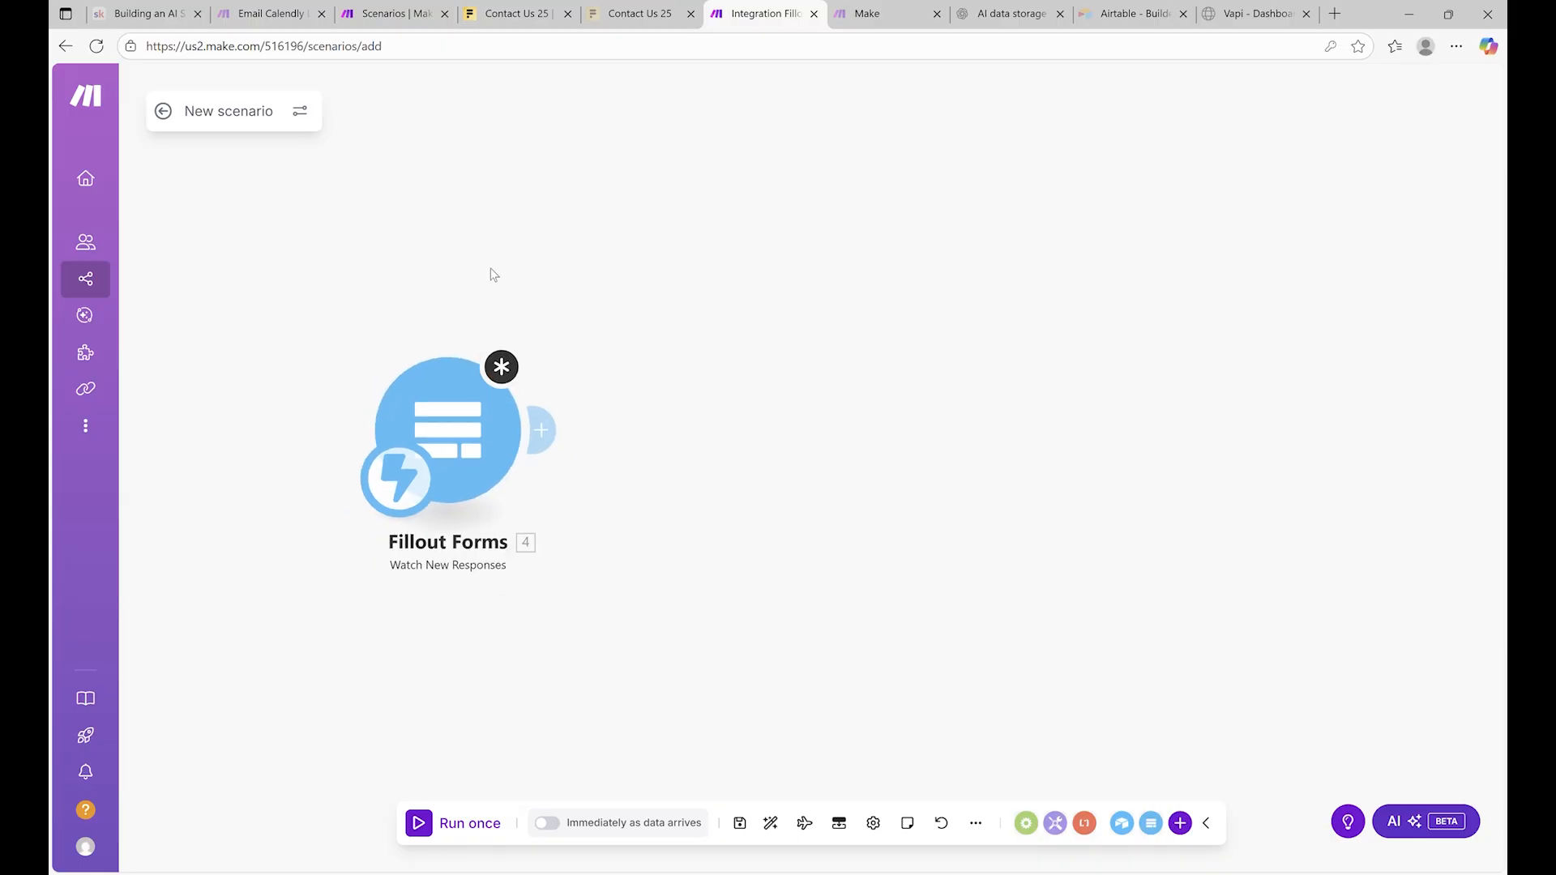
pyautogui.scroll(-4, 493, 270)
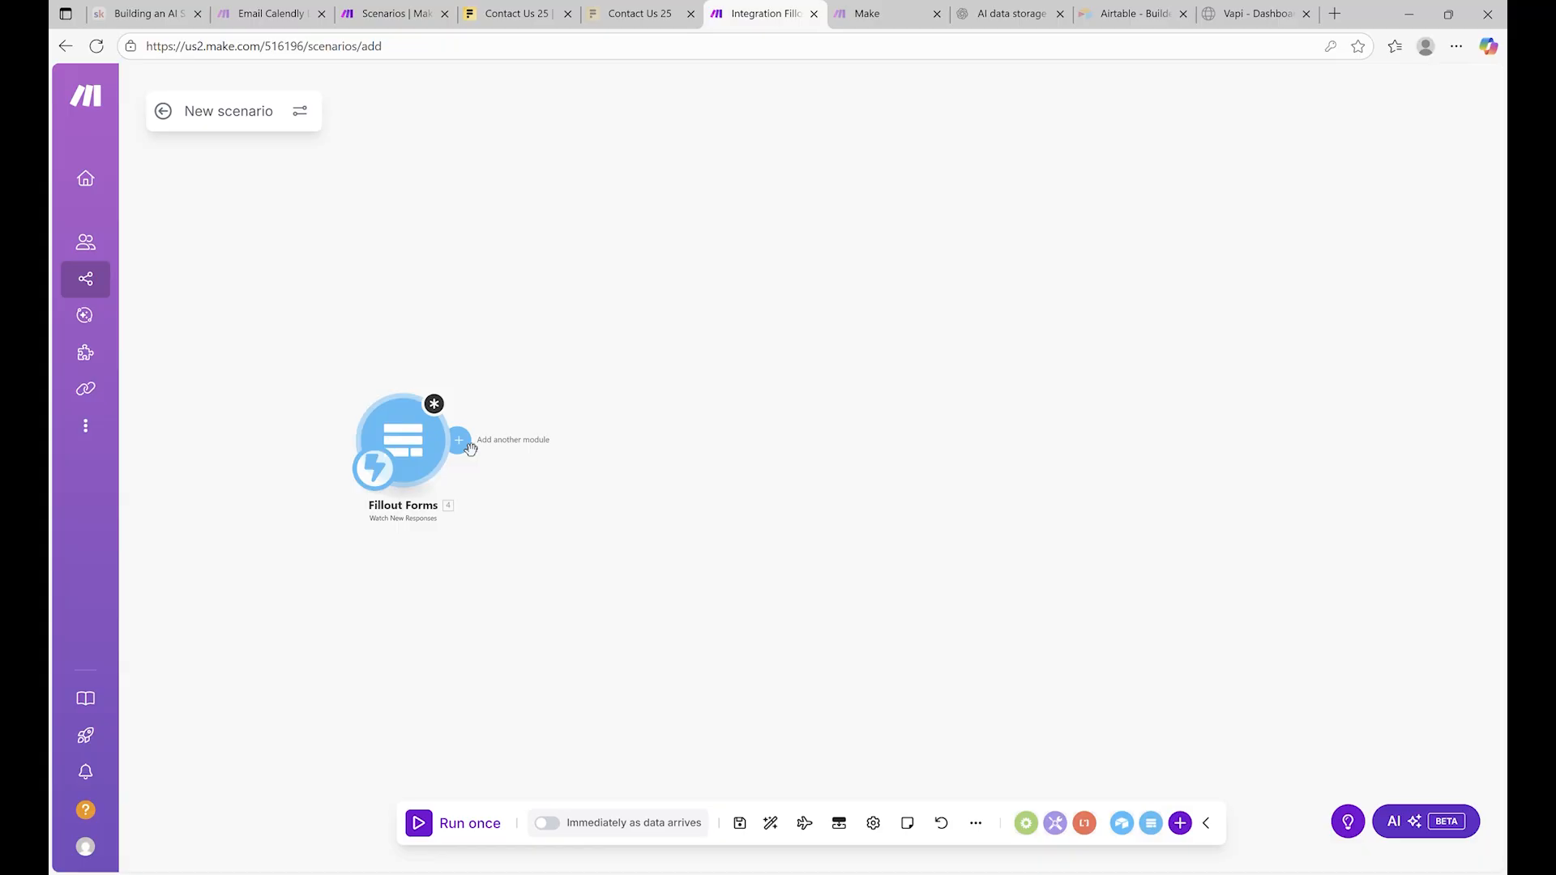
pyautogui.click(470, 449)
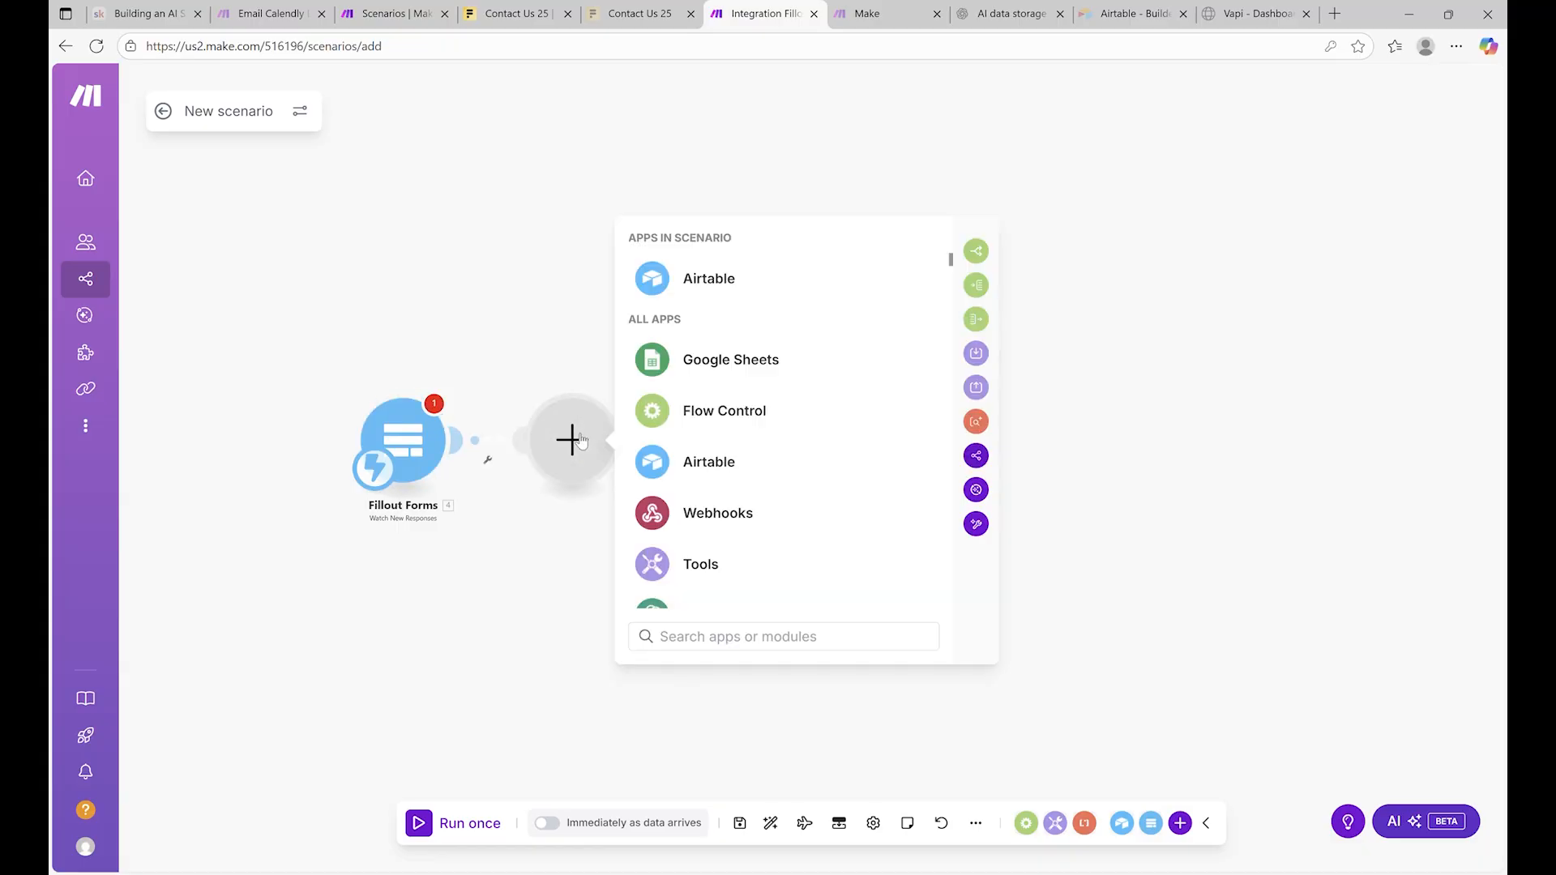
pyautogui.click(802, 466)
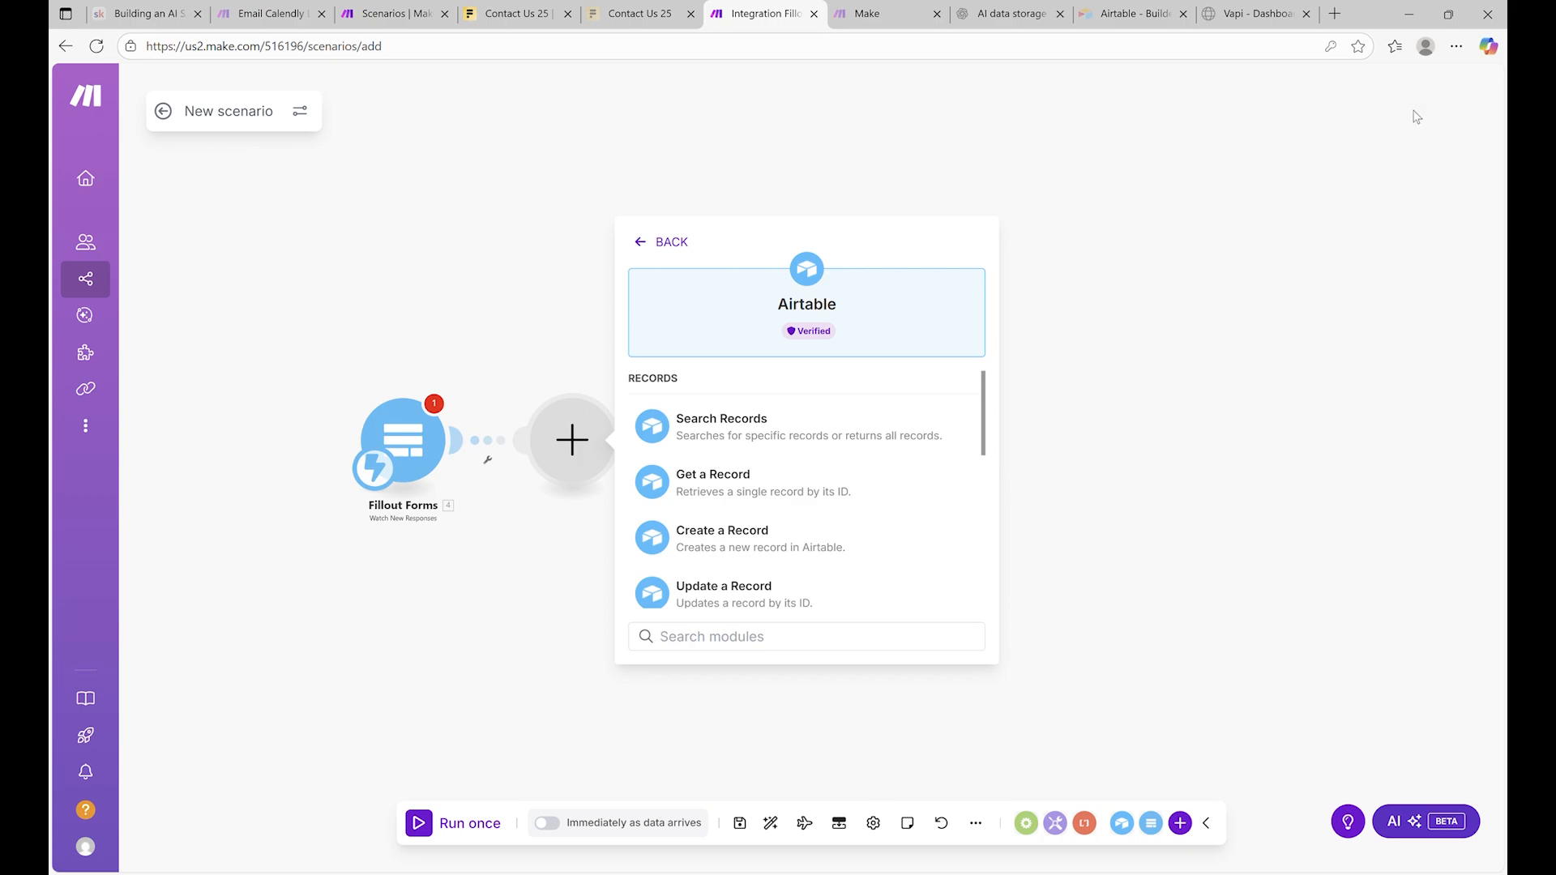
pyautogui.click(721, 418)
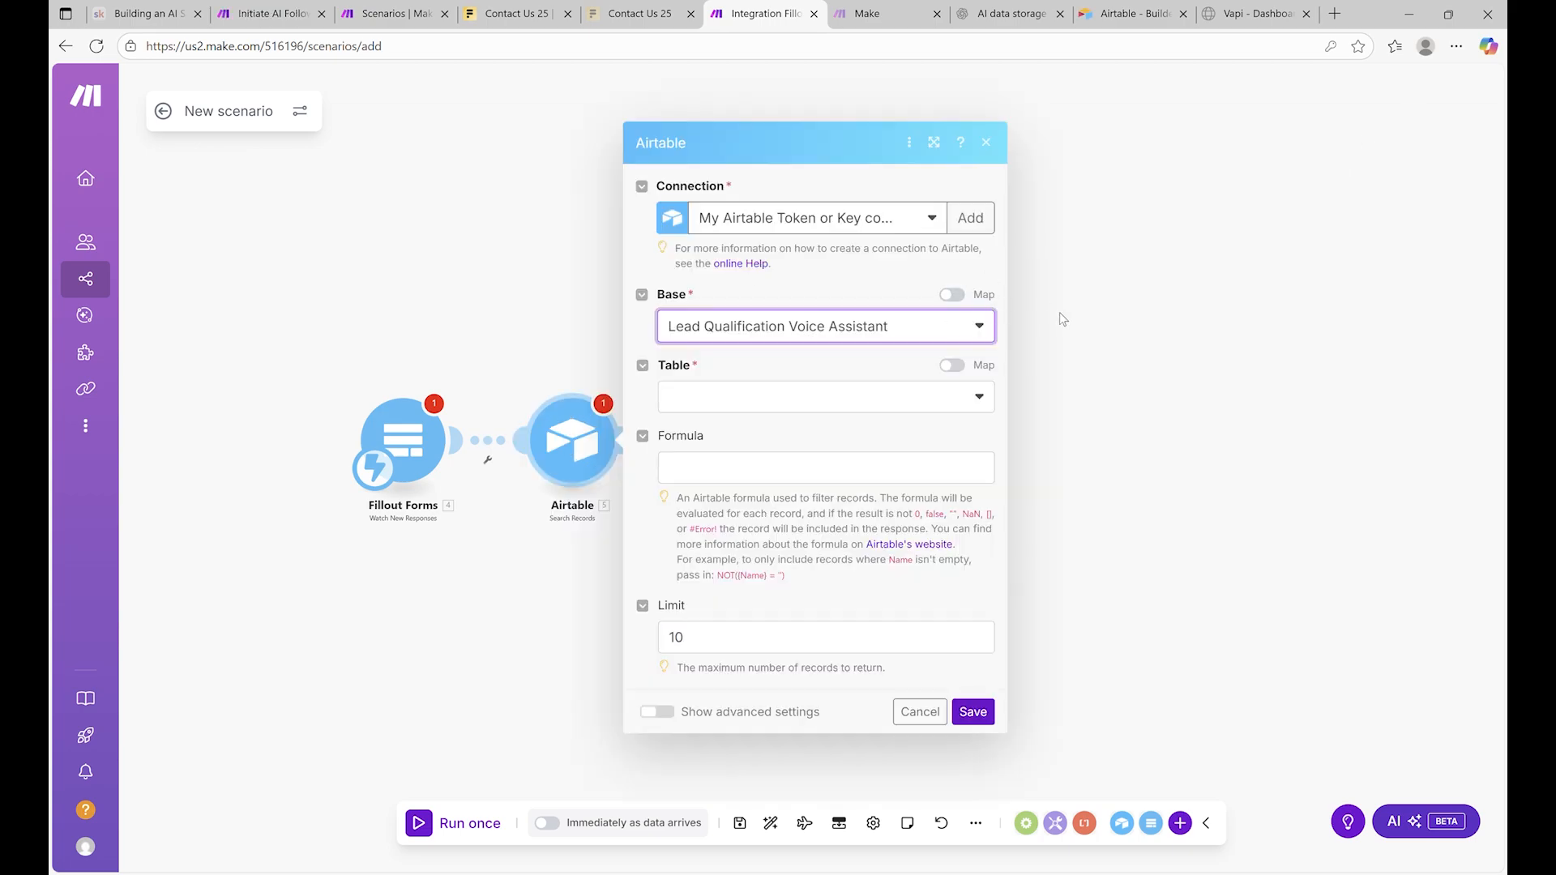
# Point the search at Table 1 of the Lead Qualification Voice Assistant base
pyautogui.click(892, 339)
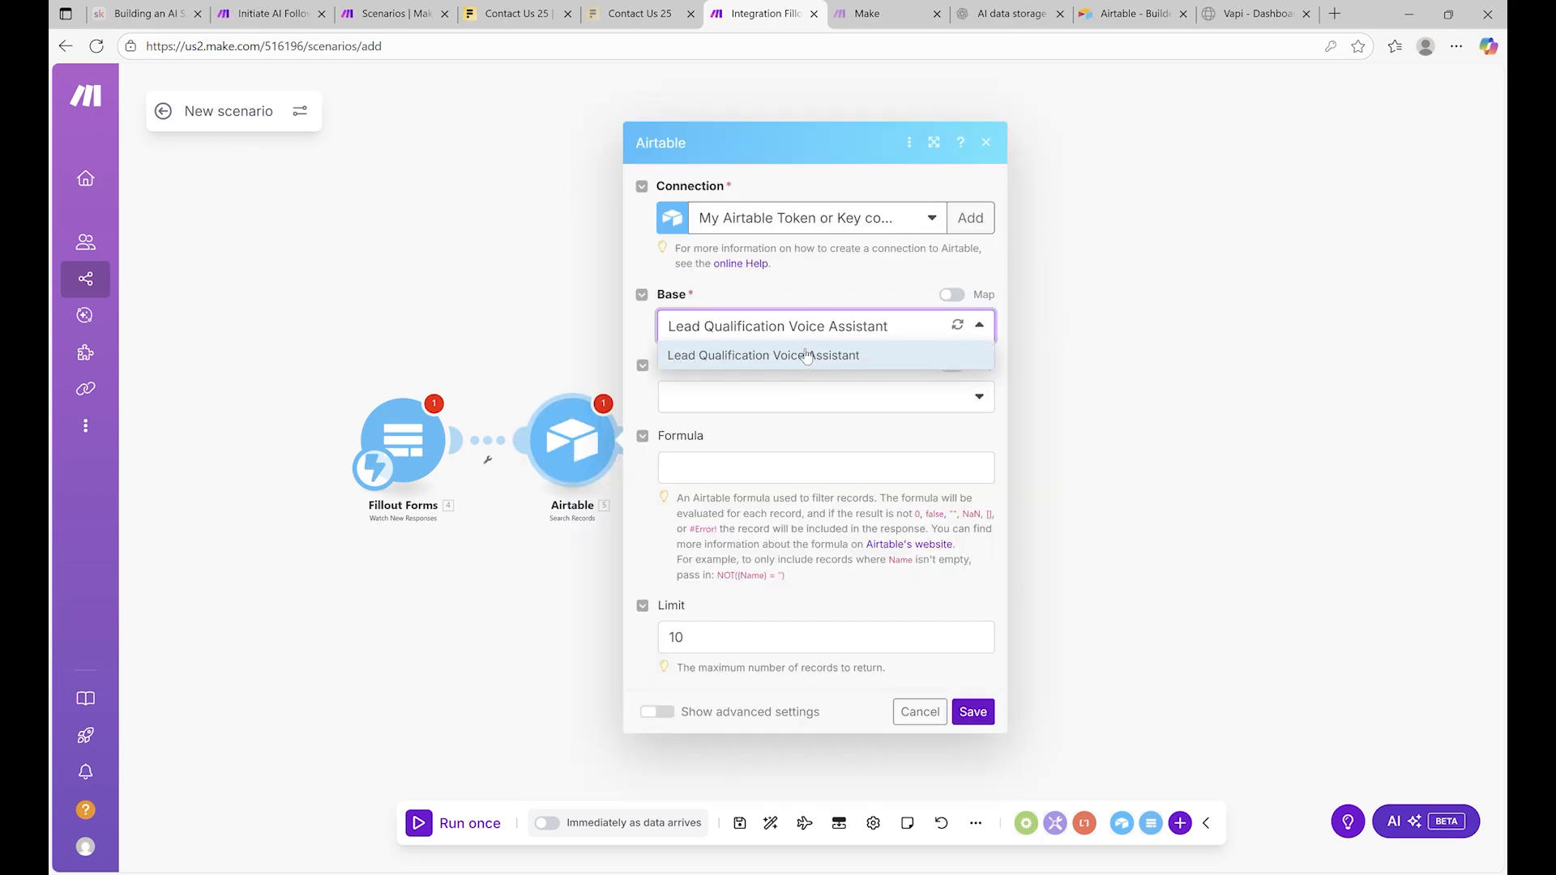
pyautogui.click(852, 396)
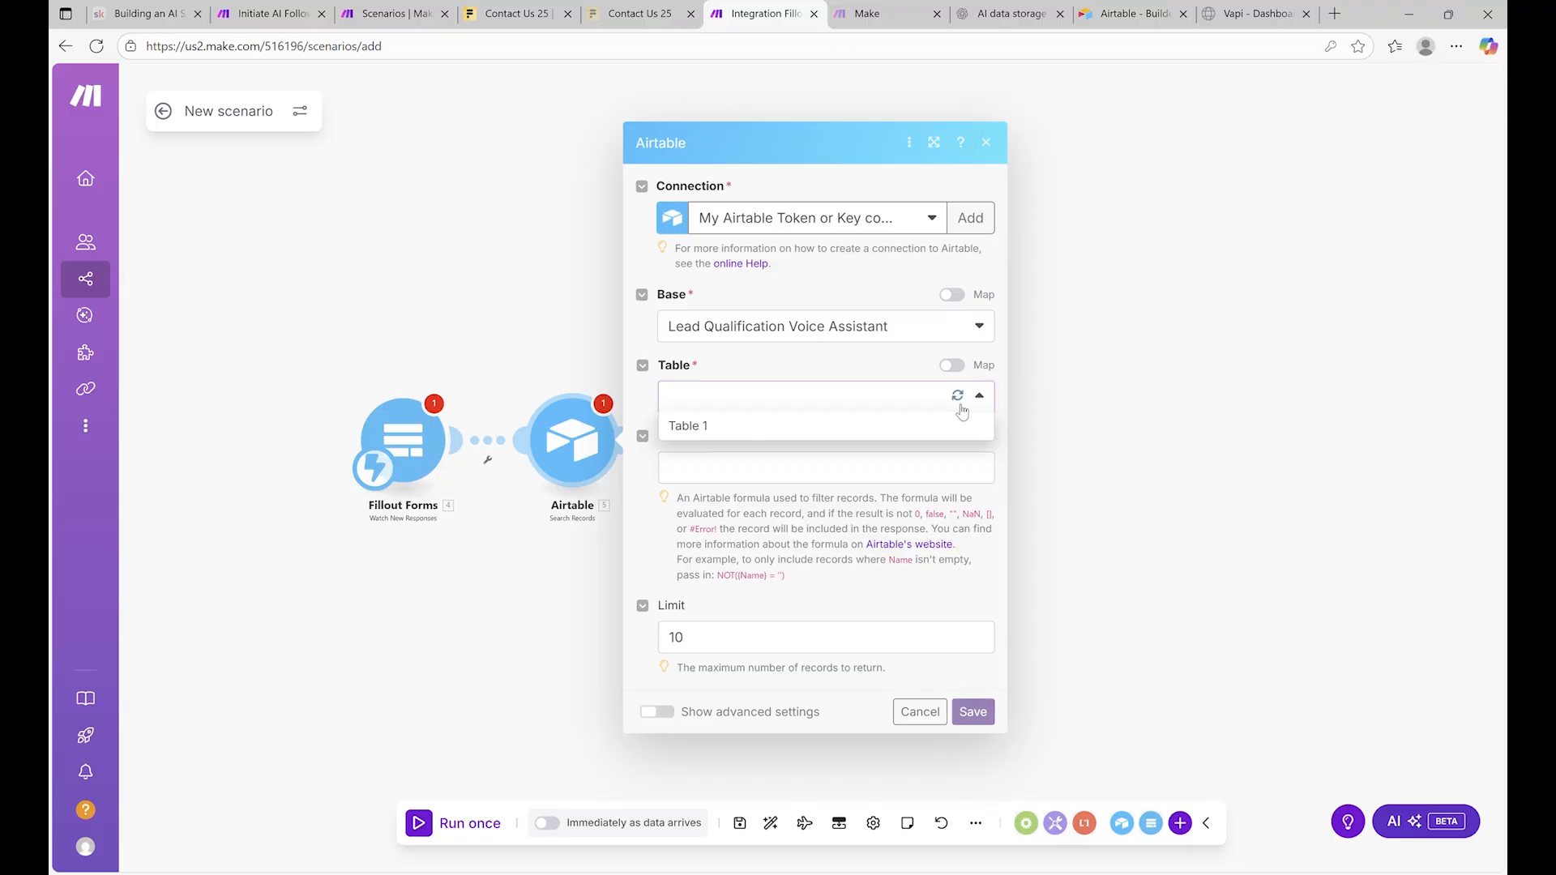
pyautogui.click(958, 396)
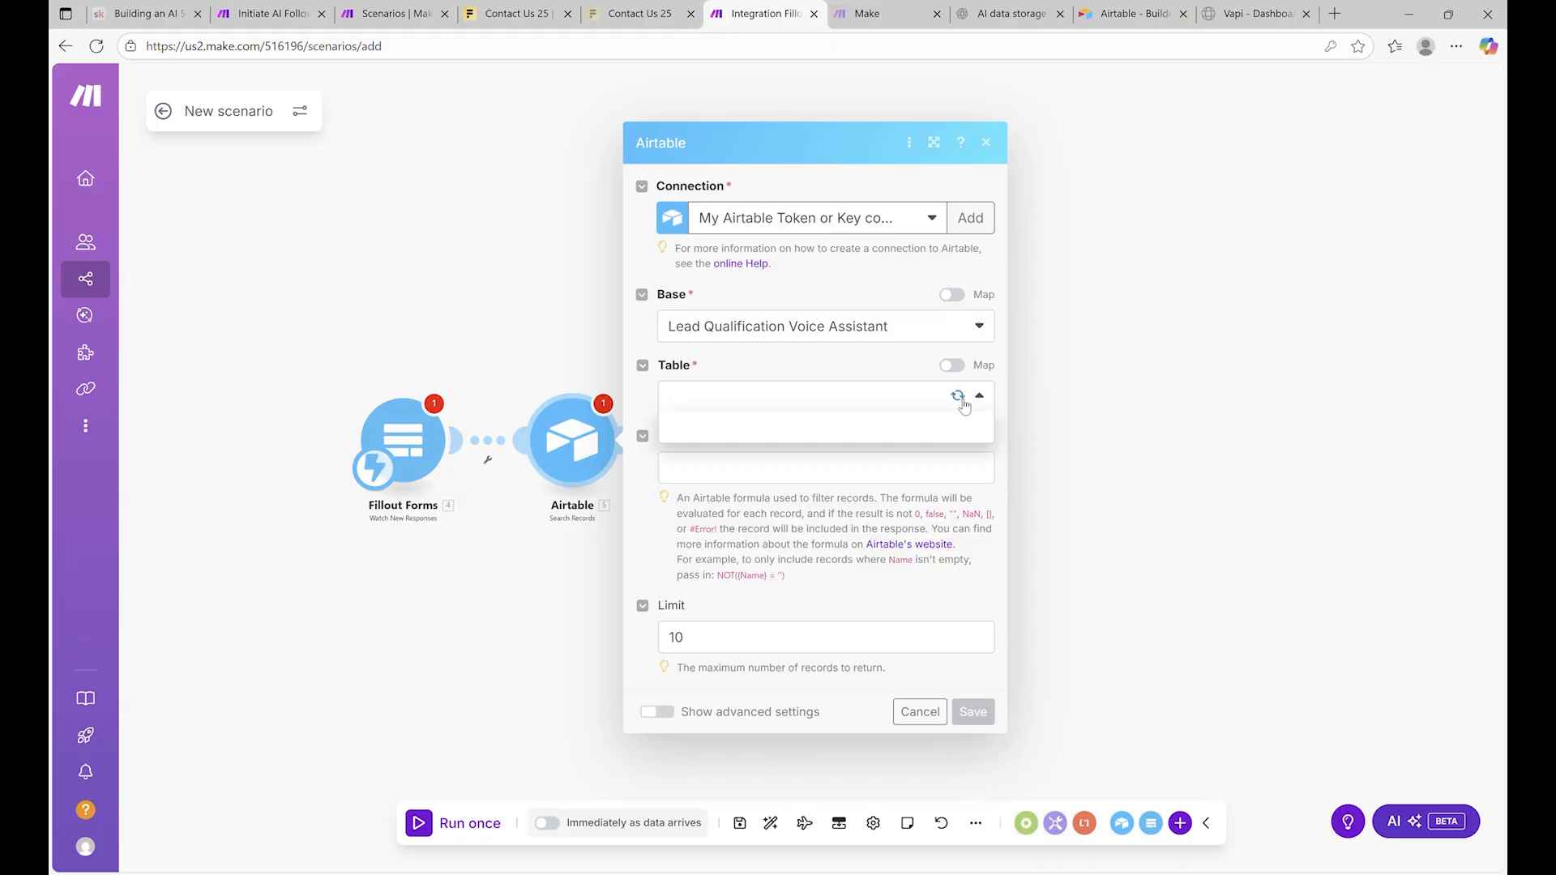
pyautogui.click(740, 422)
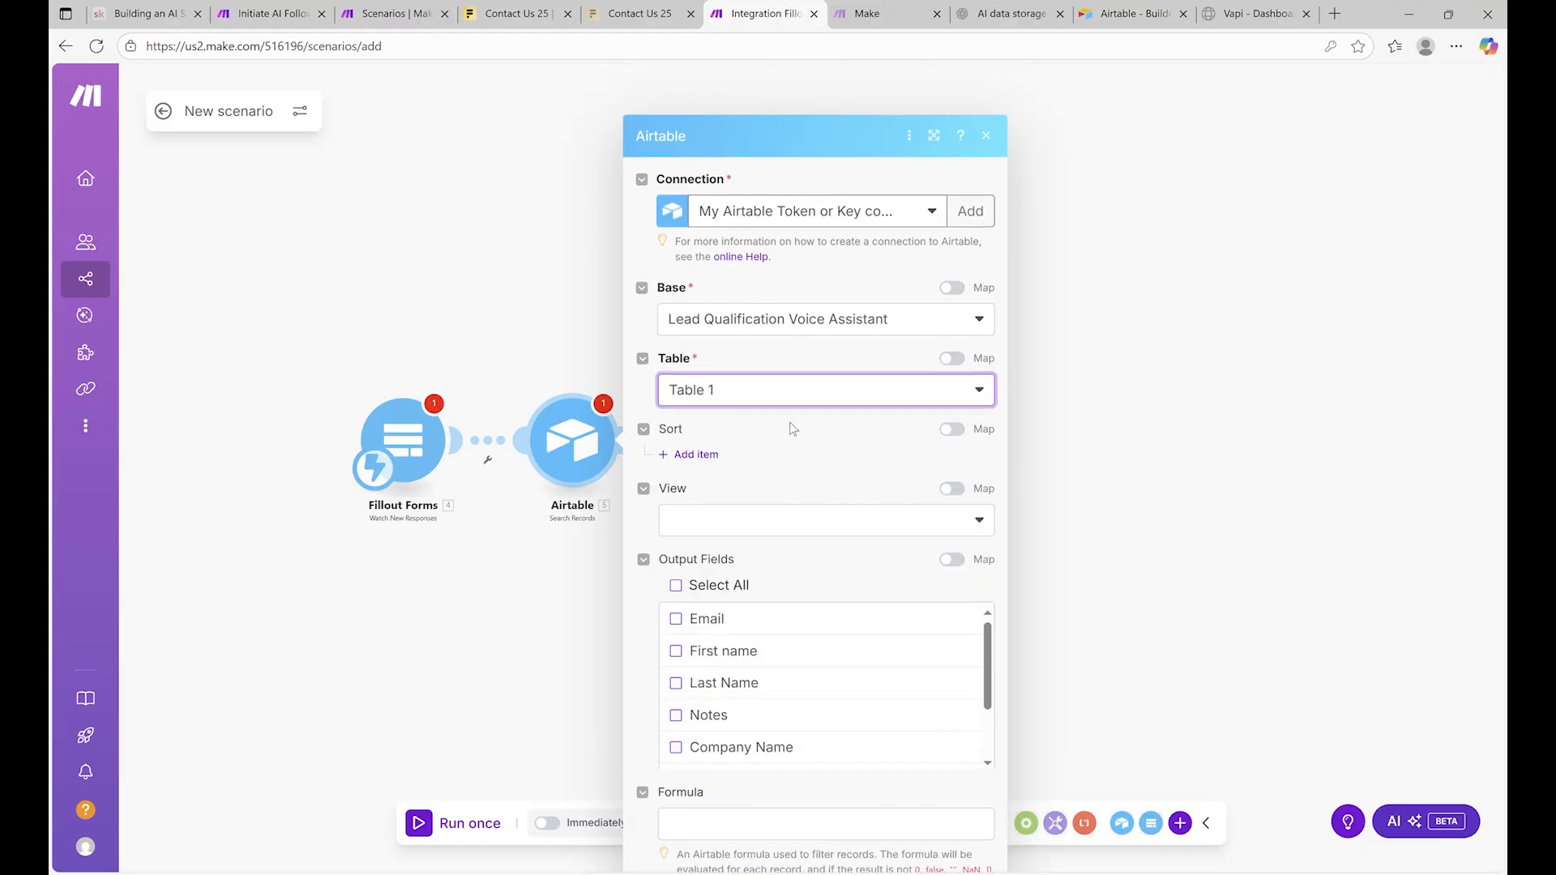
pyautogui.scroll(-3, 896, 320)
pyautogui.scroll(3, 751, 451)
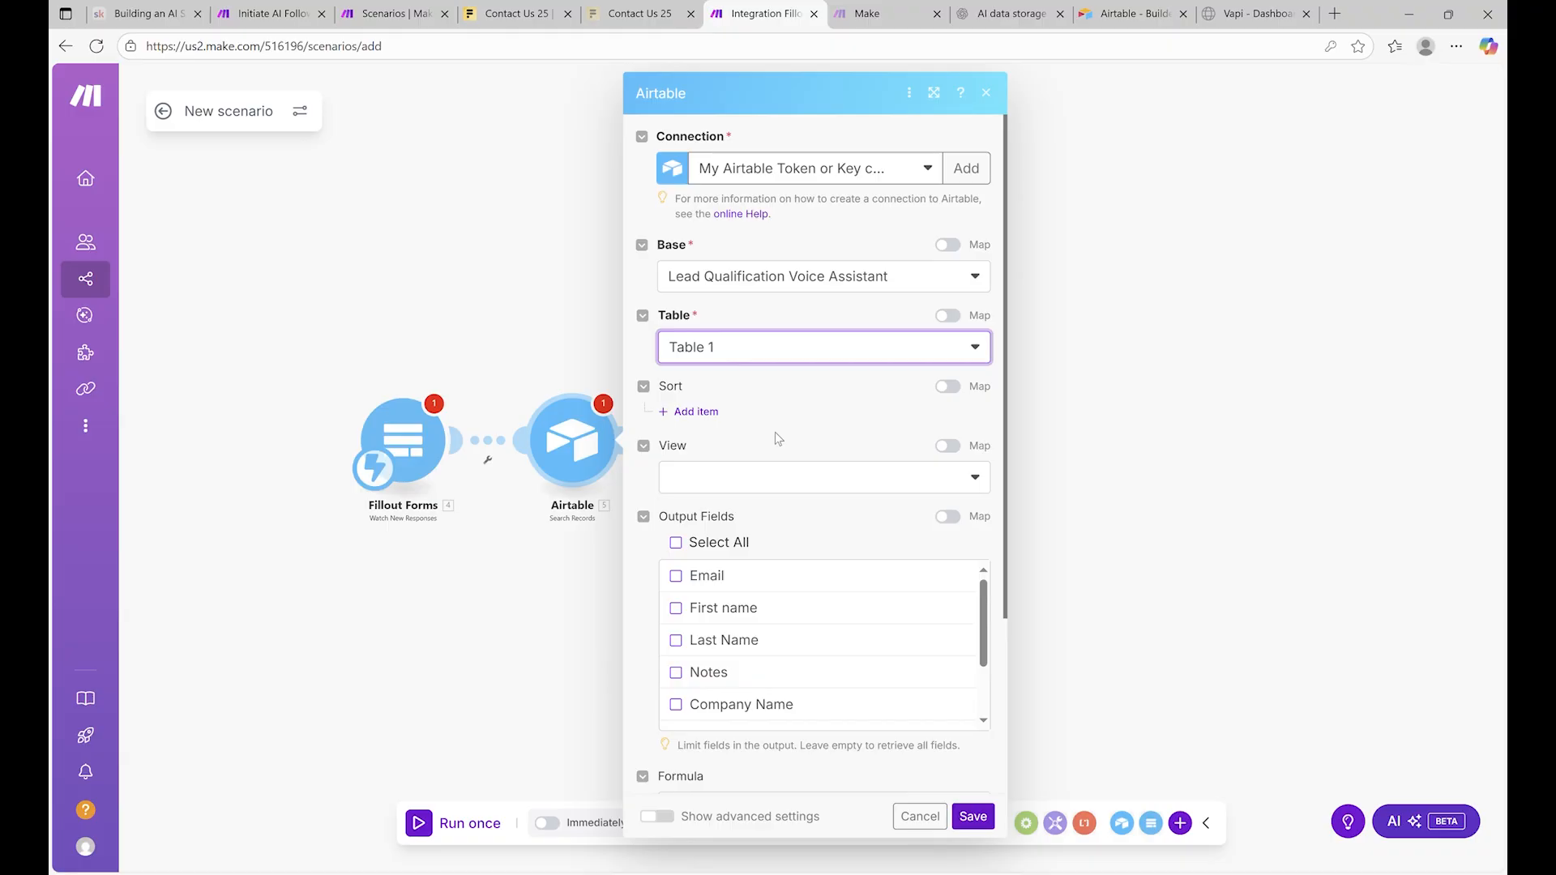
# Copy the email-matching search formula from the Initiate AI Follow Up Call scenario
pyautogui.scroll(-3, 775, 434)
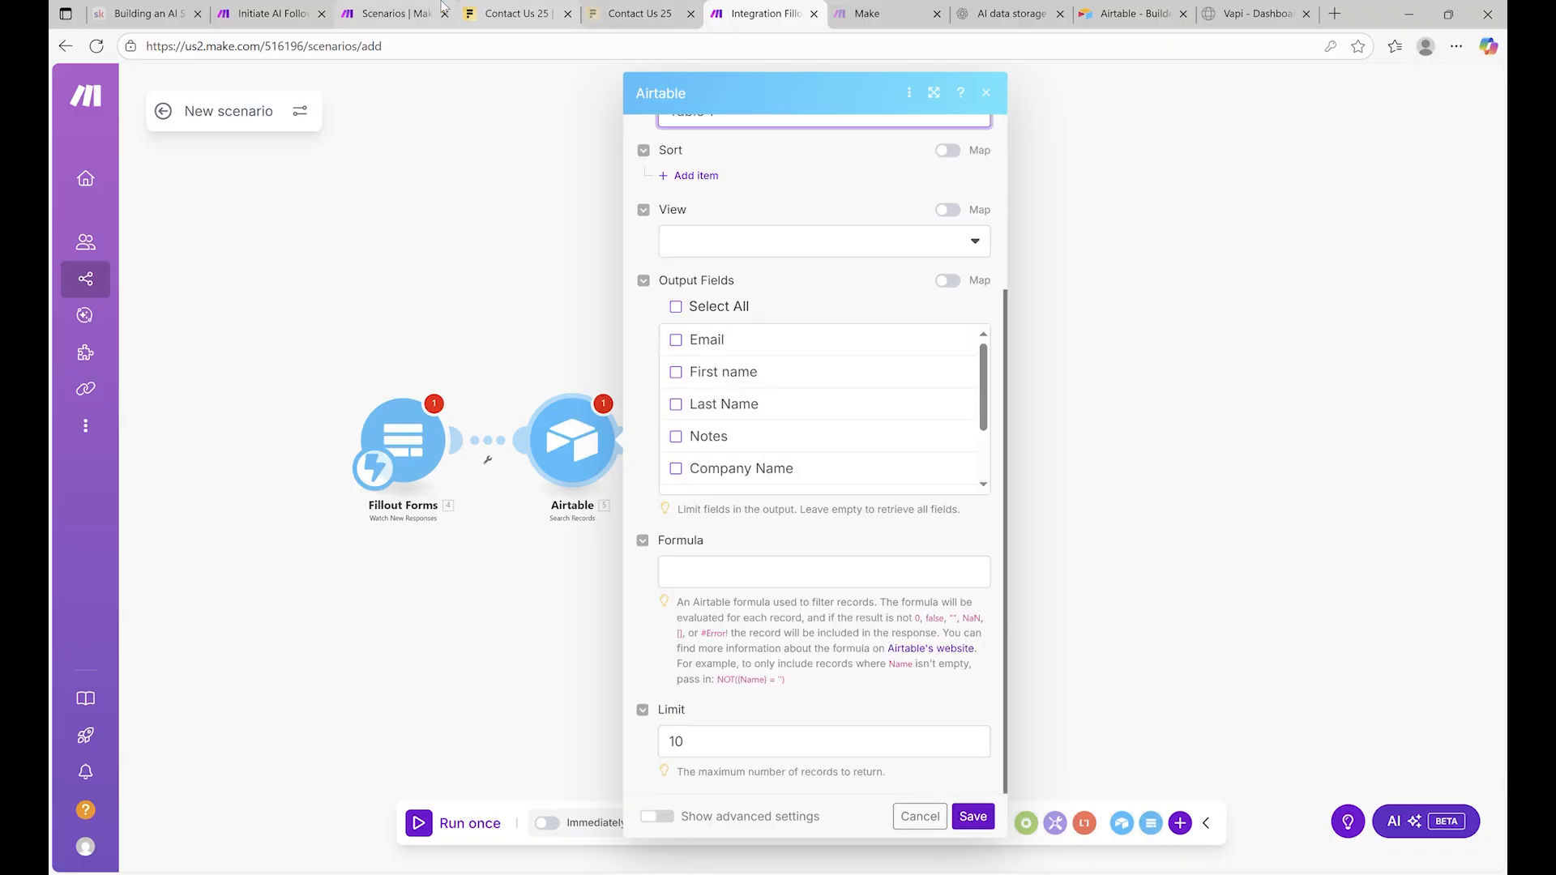
pyautogui.click(388, 12)
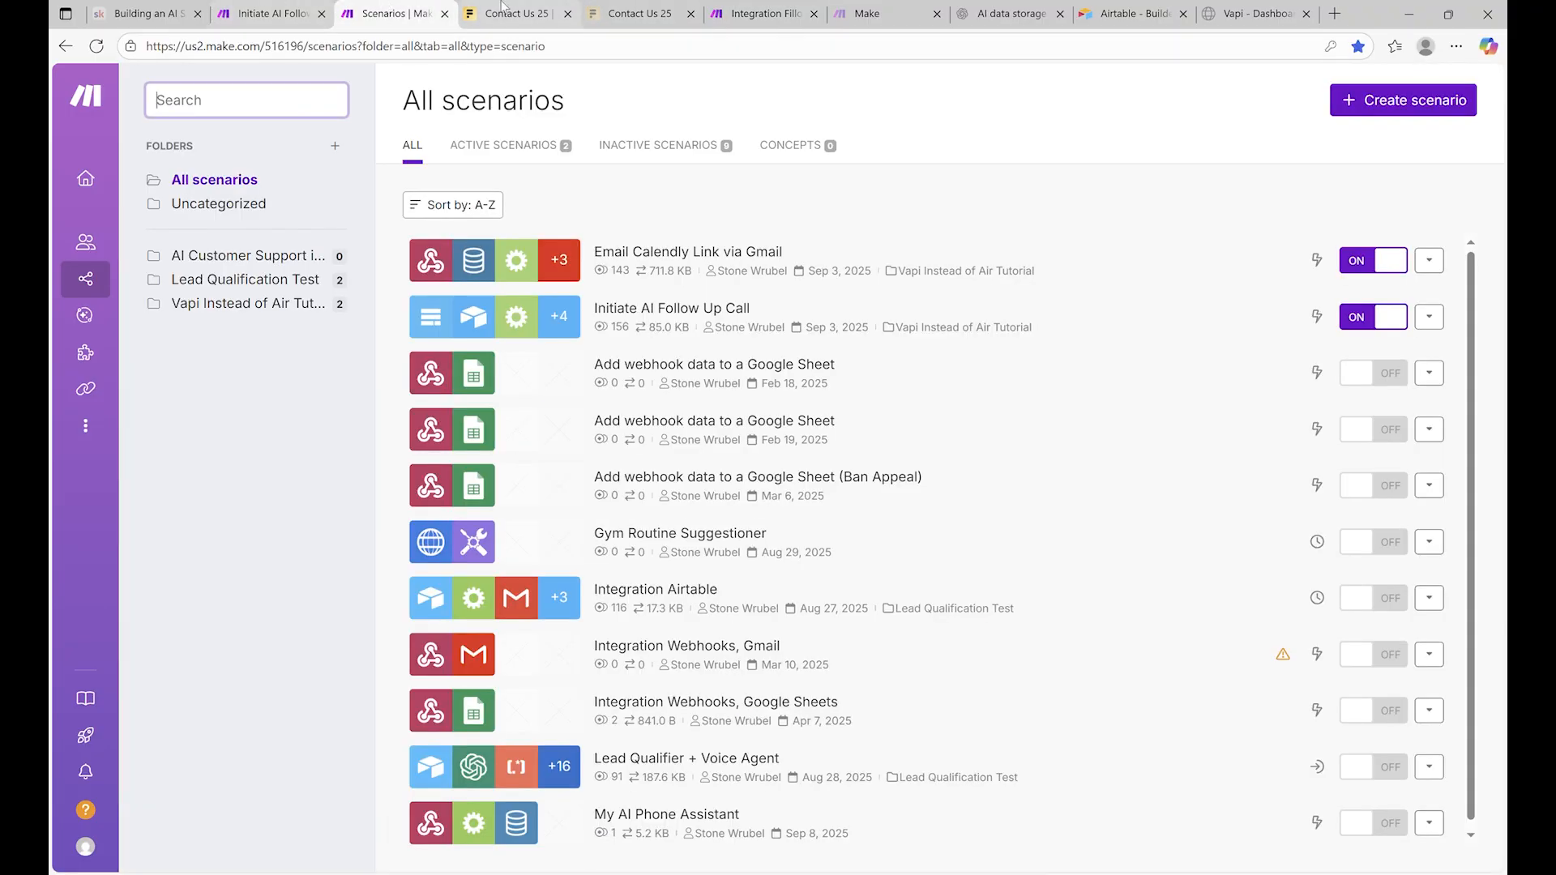
pyautogui.click(271, 13)
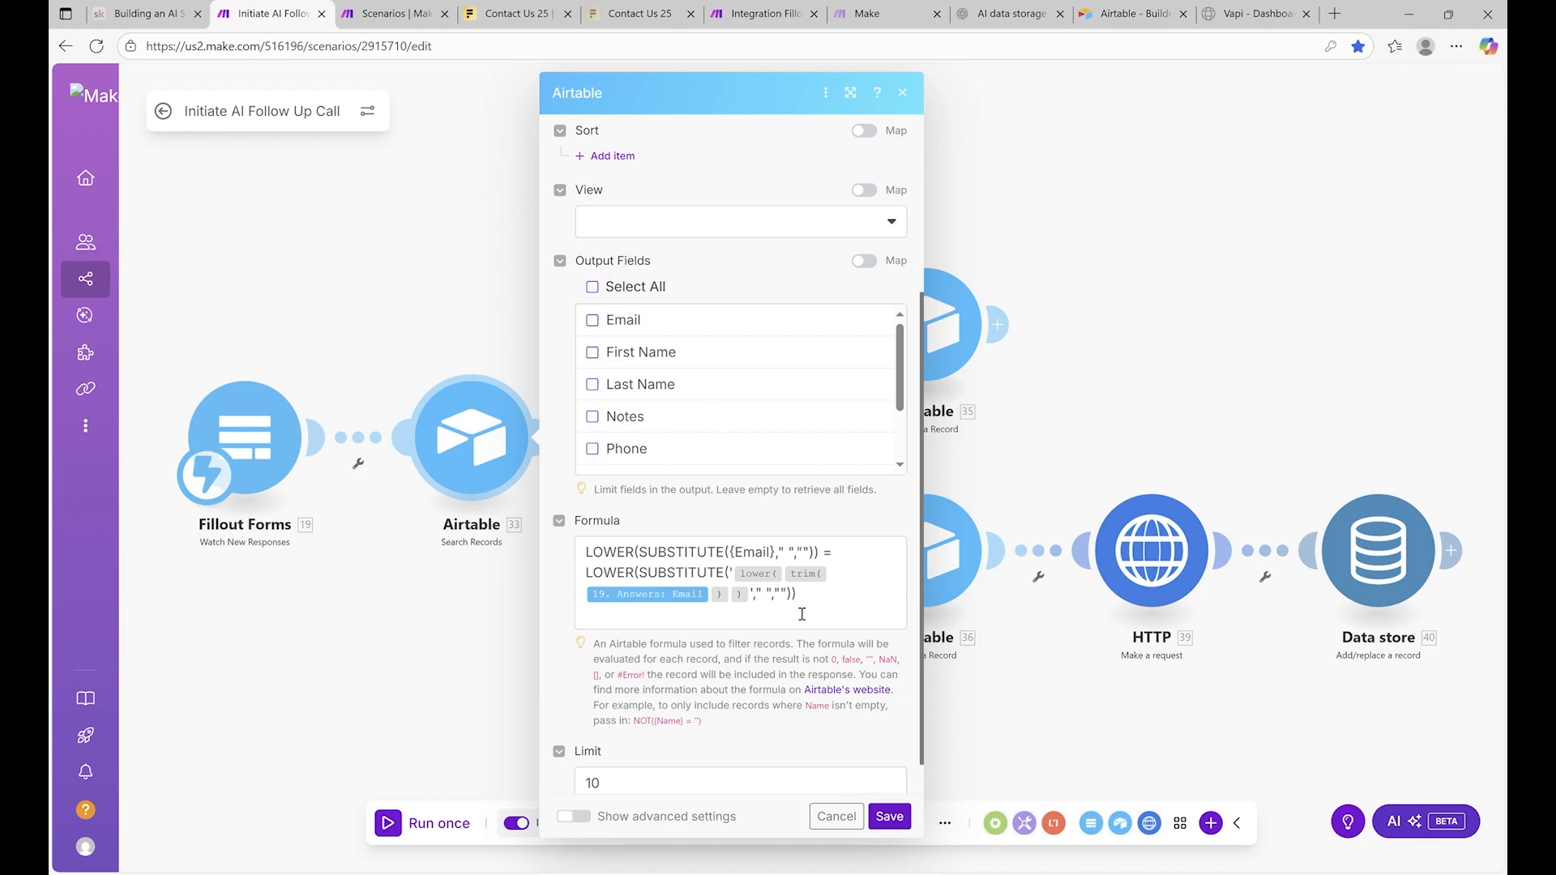
pyautogui.moveTo(802, 614); pyautogui.dragTo(535, 531)
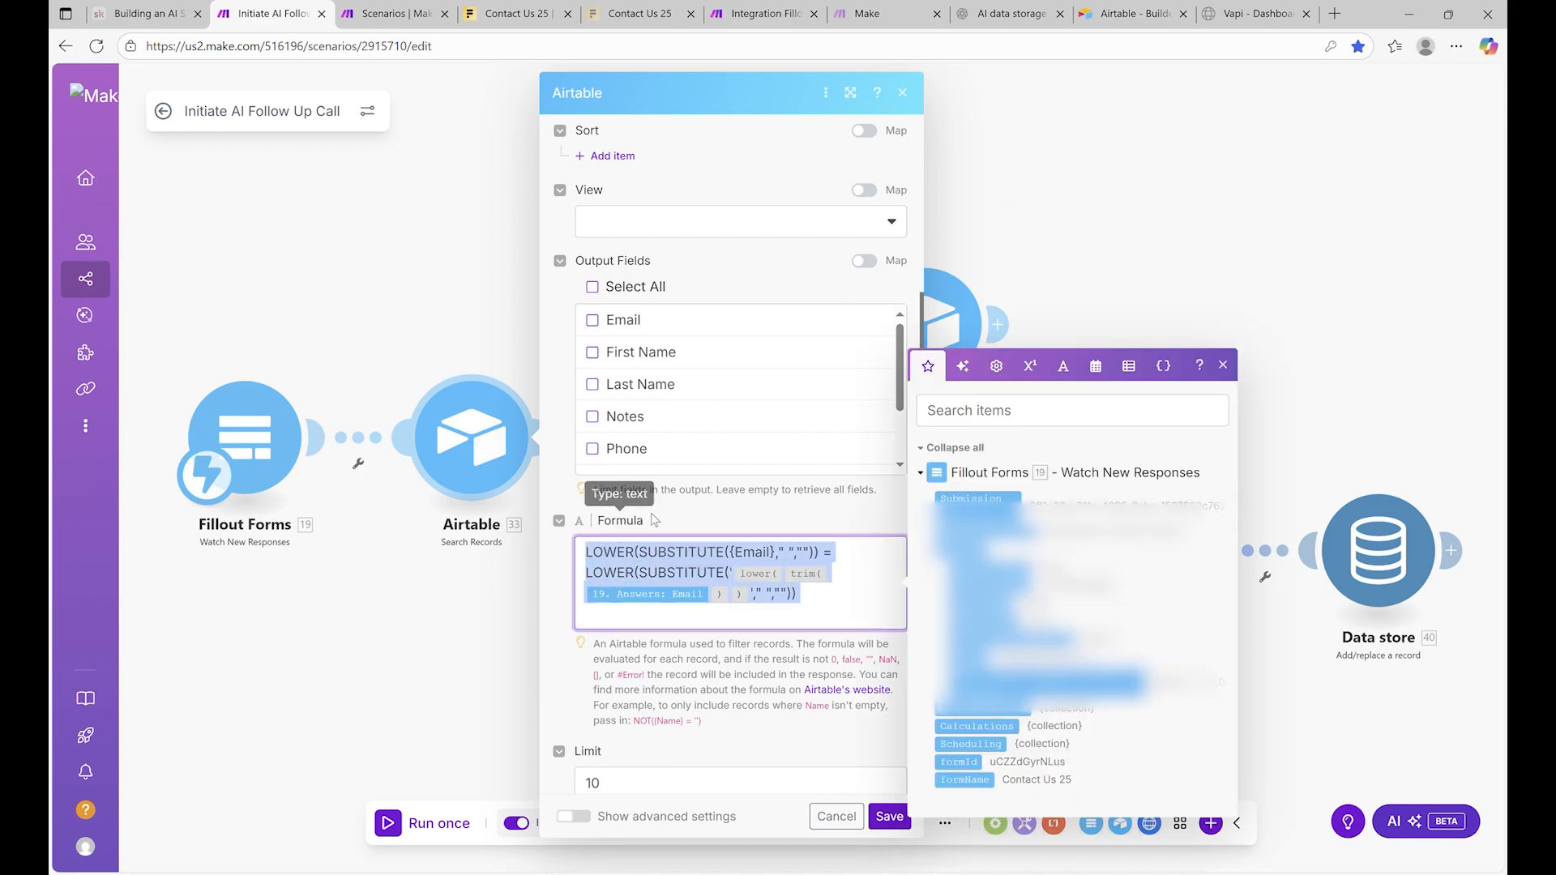
pyautogui.click(855, 552)
pyautogui.scroll(-1, 851, 552)
# Paste the formula into the new module's Formula field and delete the old mapped answer
pyautogui.click(759, 11)
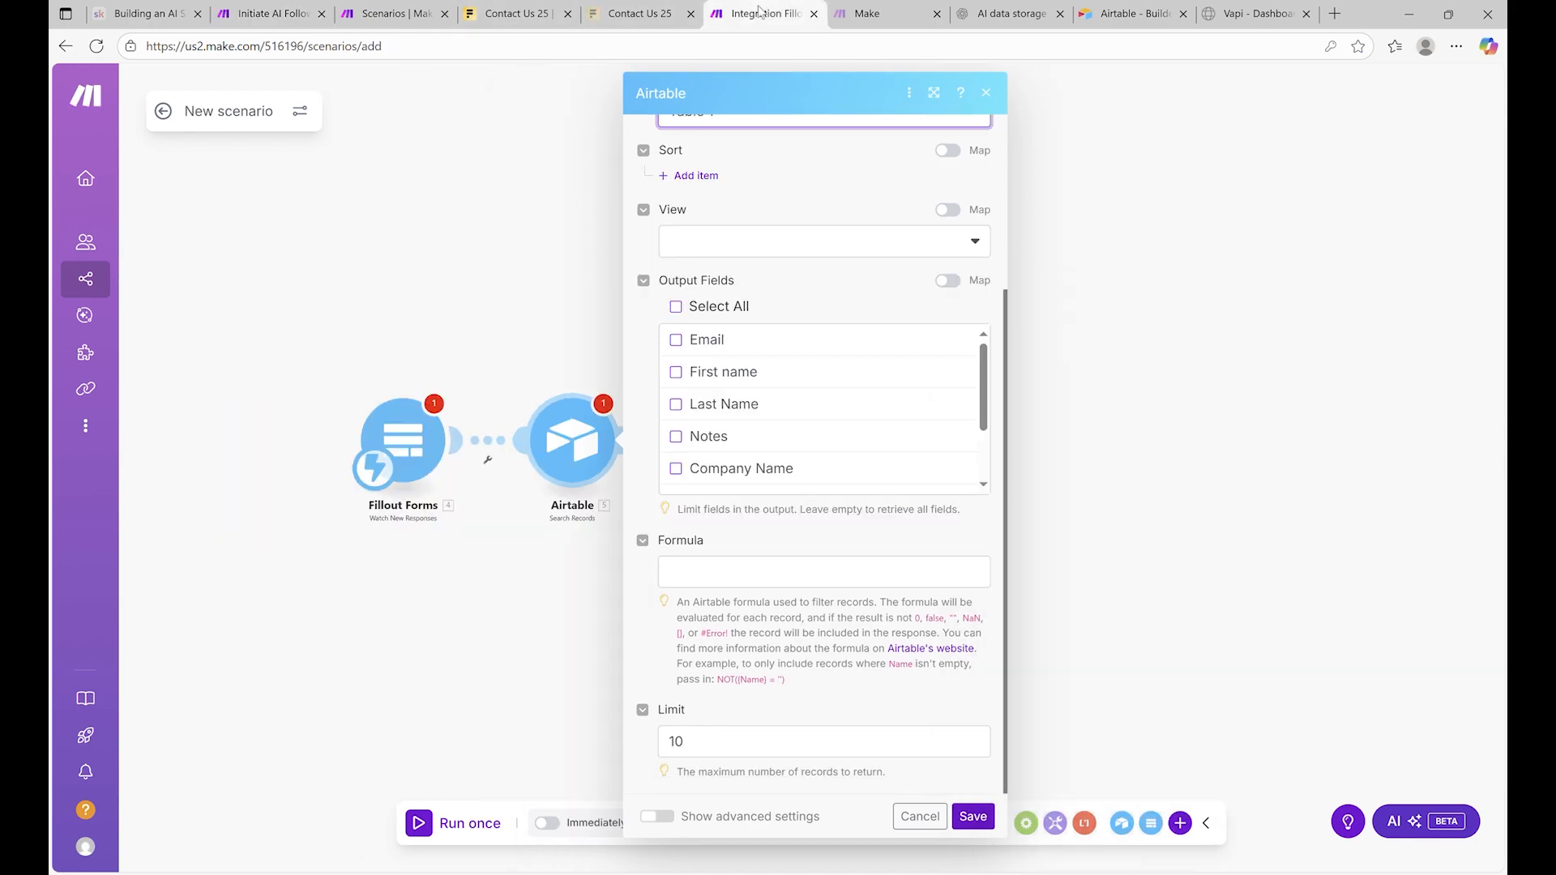
pyautogui.click(745, 574)
pyautogui.write('LOWER(SUBSTITUTE({Email}," ","")) = LOWER(SUBSTITUTE(\'lower(trim(19.answers.rrY6JHyM4yMzUZeAeh8gt6))\'," ",""))')
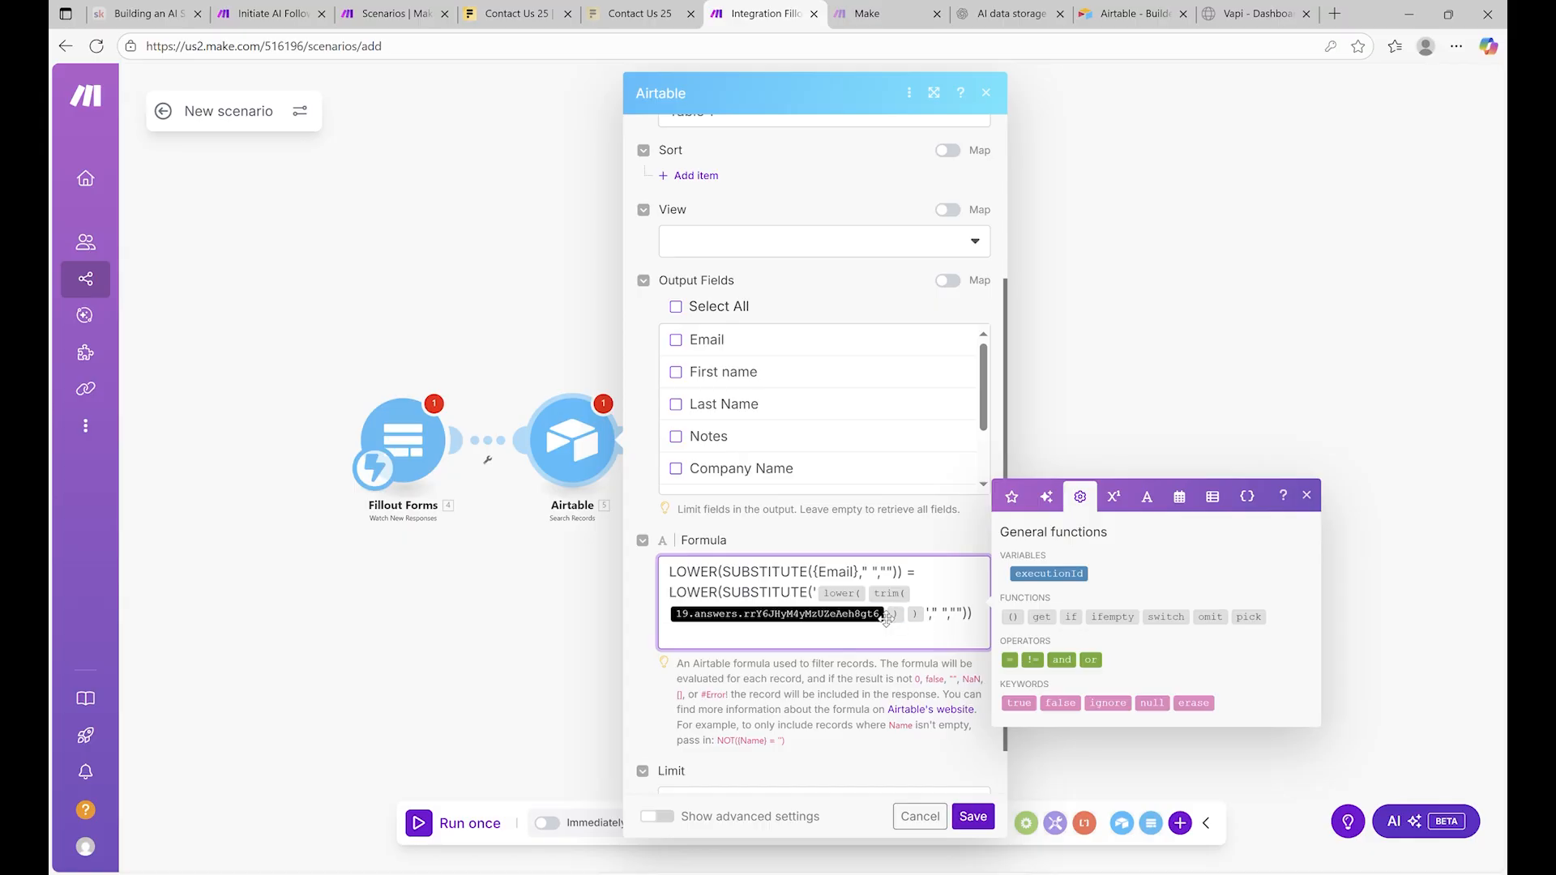
pyautogui.click(897, 629)
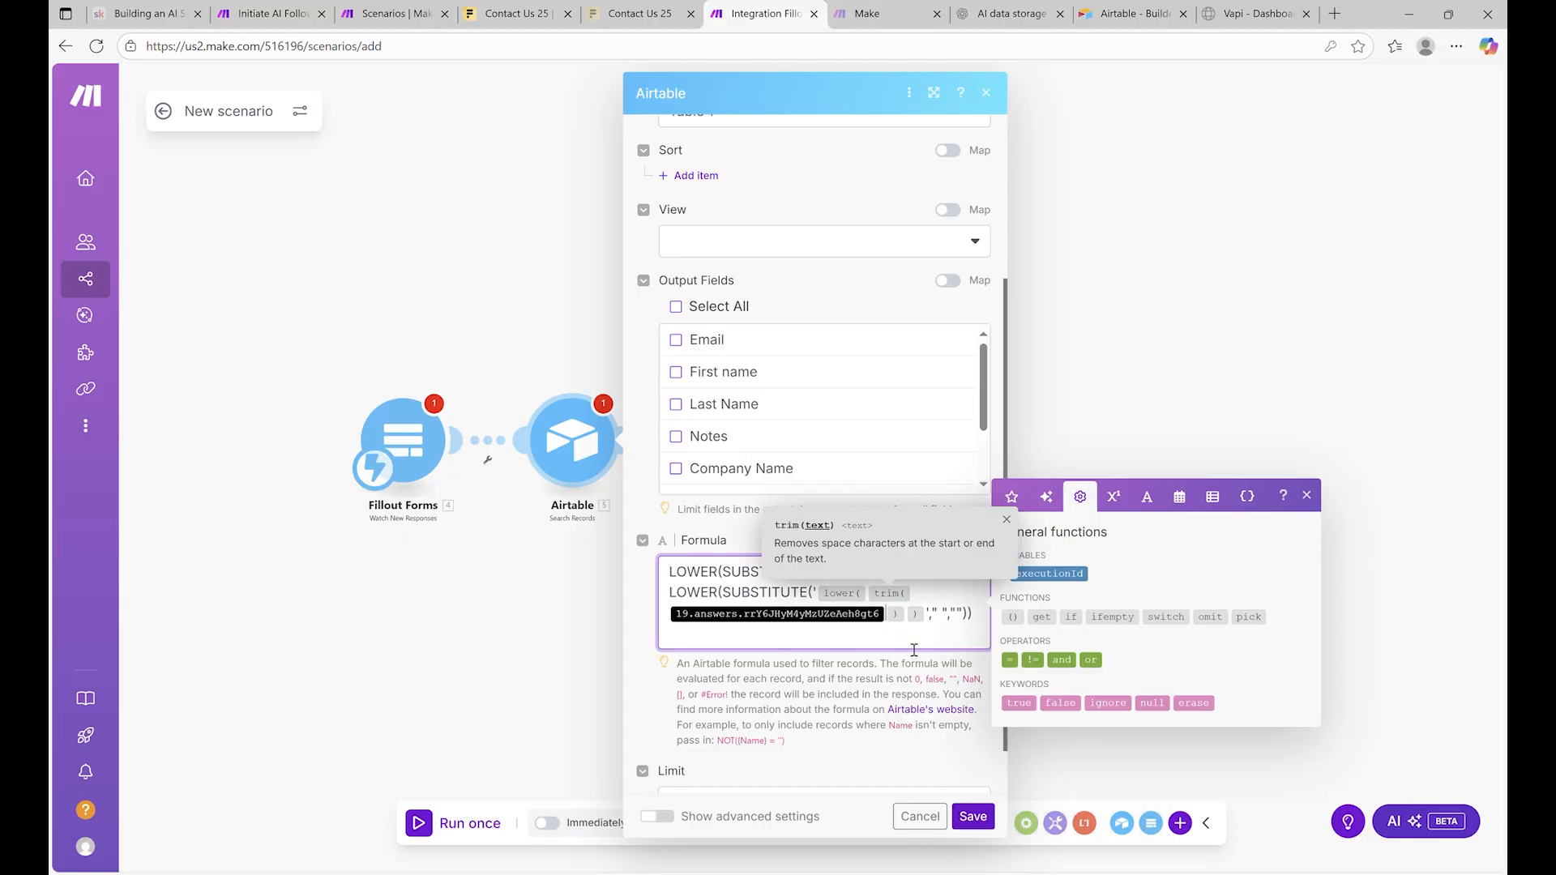
pyautogui.press('BackSpace')
pyautogui.scroll(2, 748, 387)
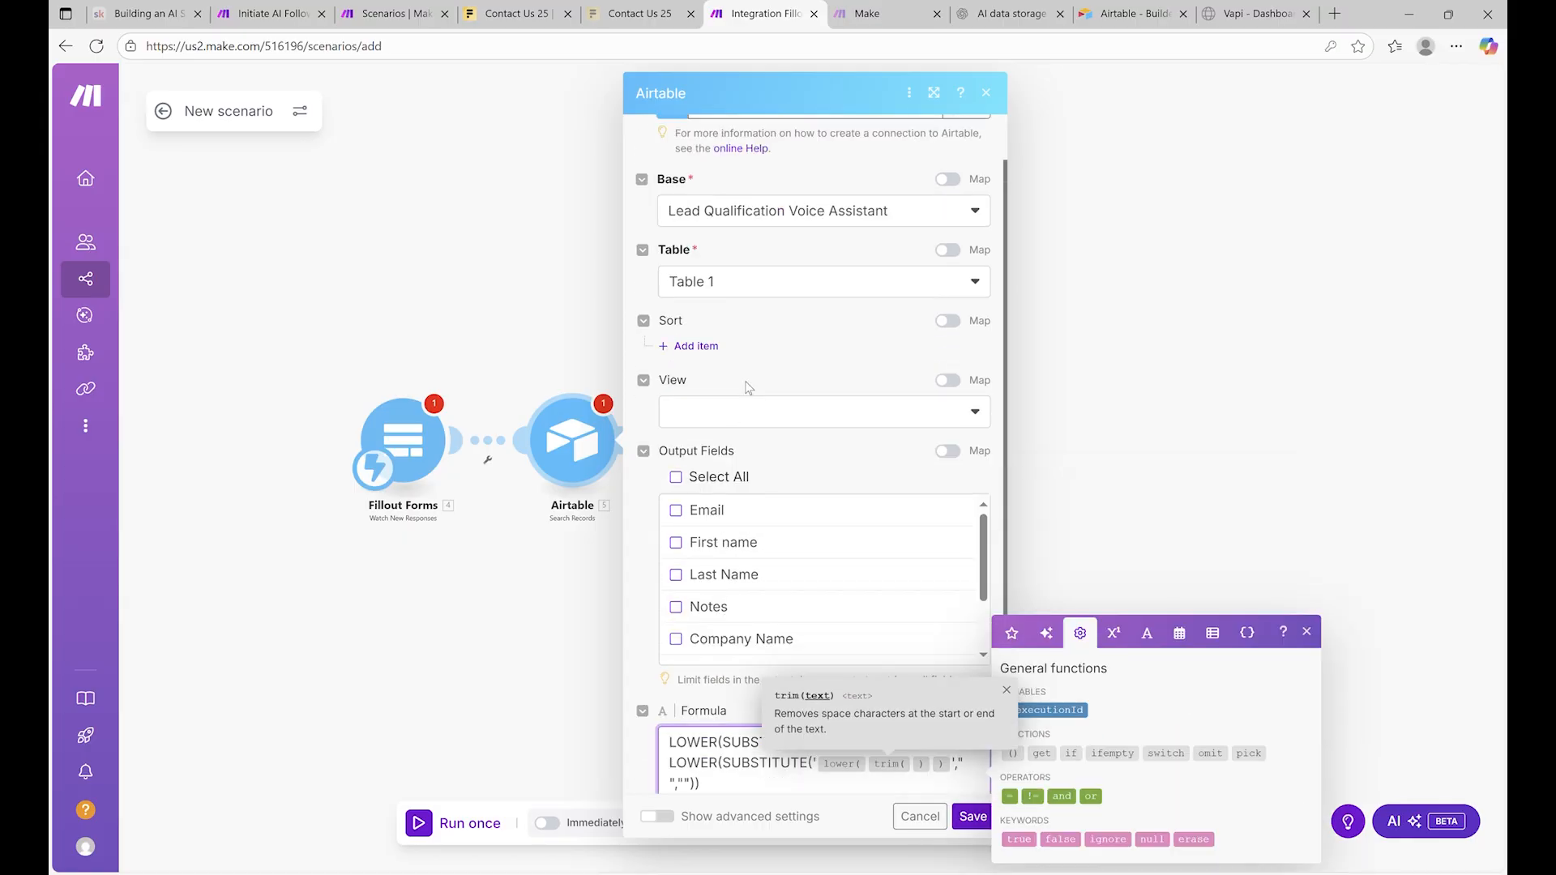
pyautogui.scroll(-3, 762, 516)
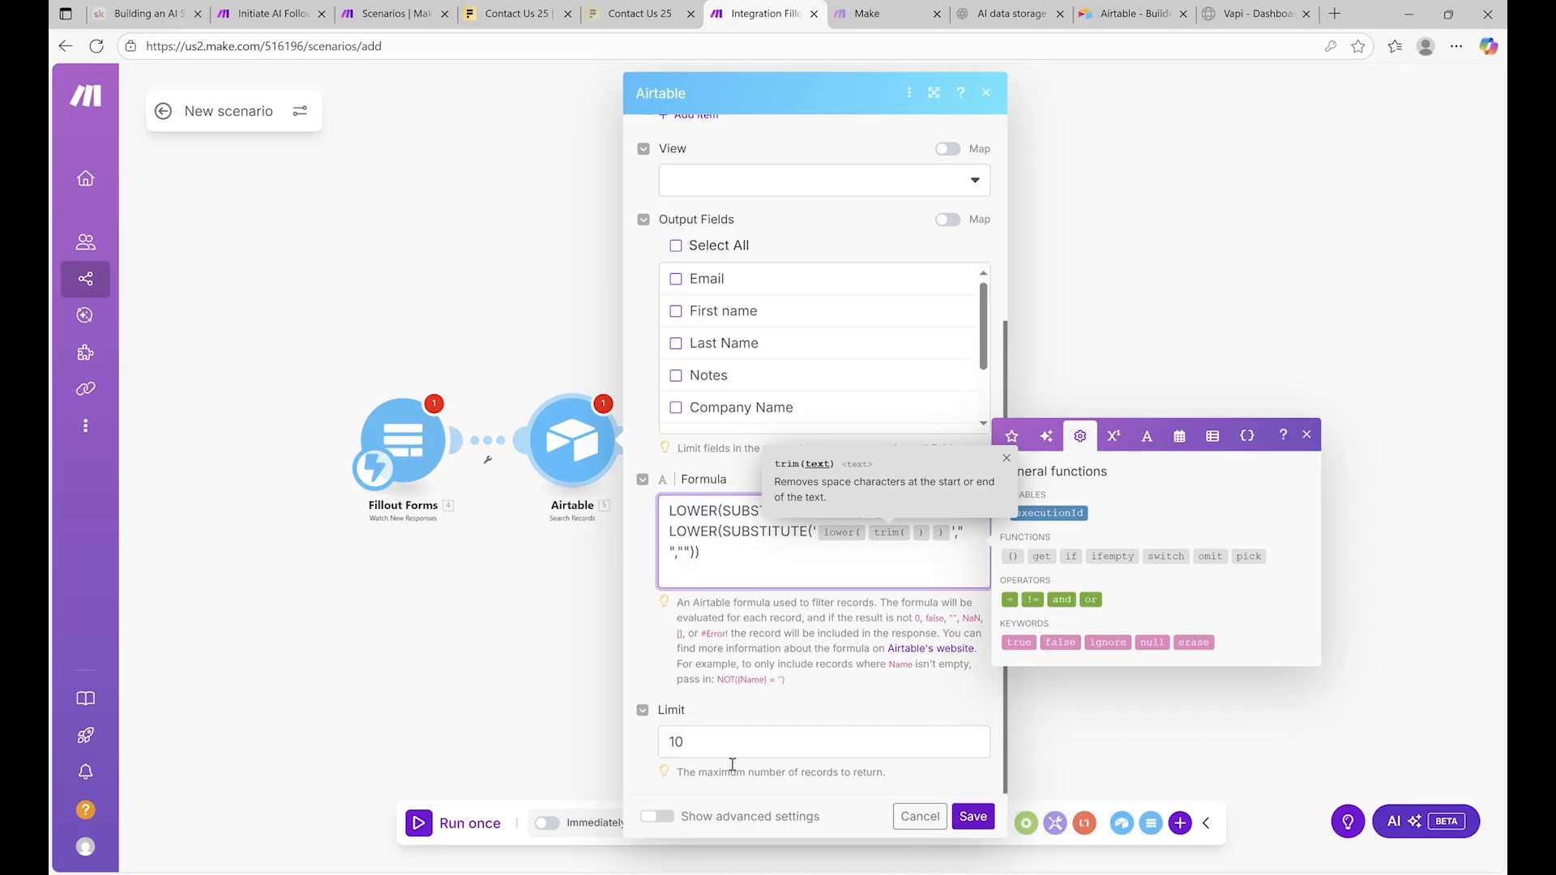
pyautogui.click(793, 511)
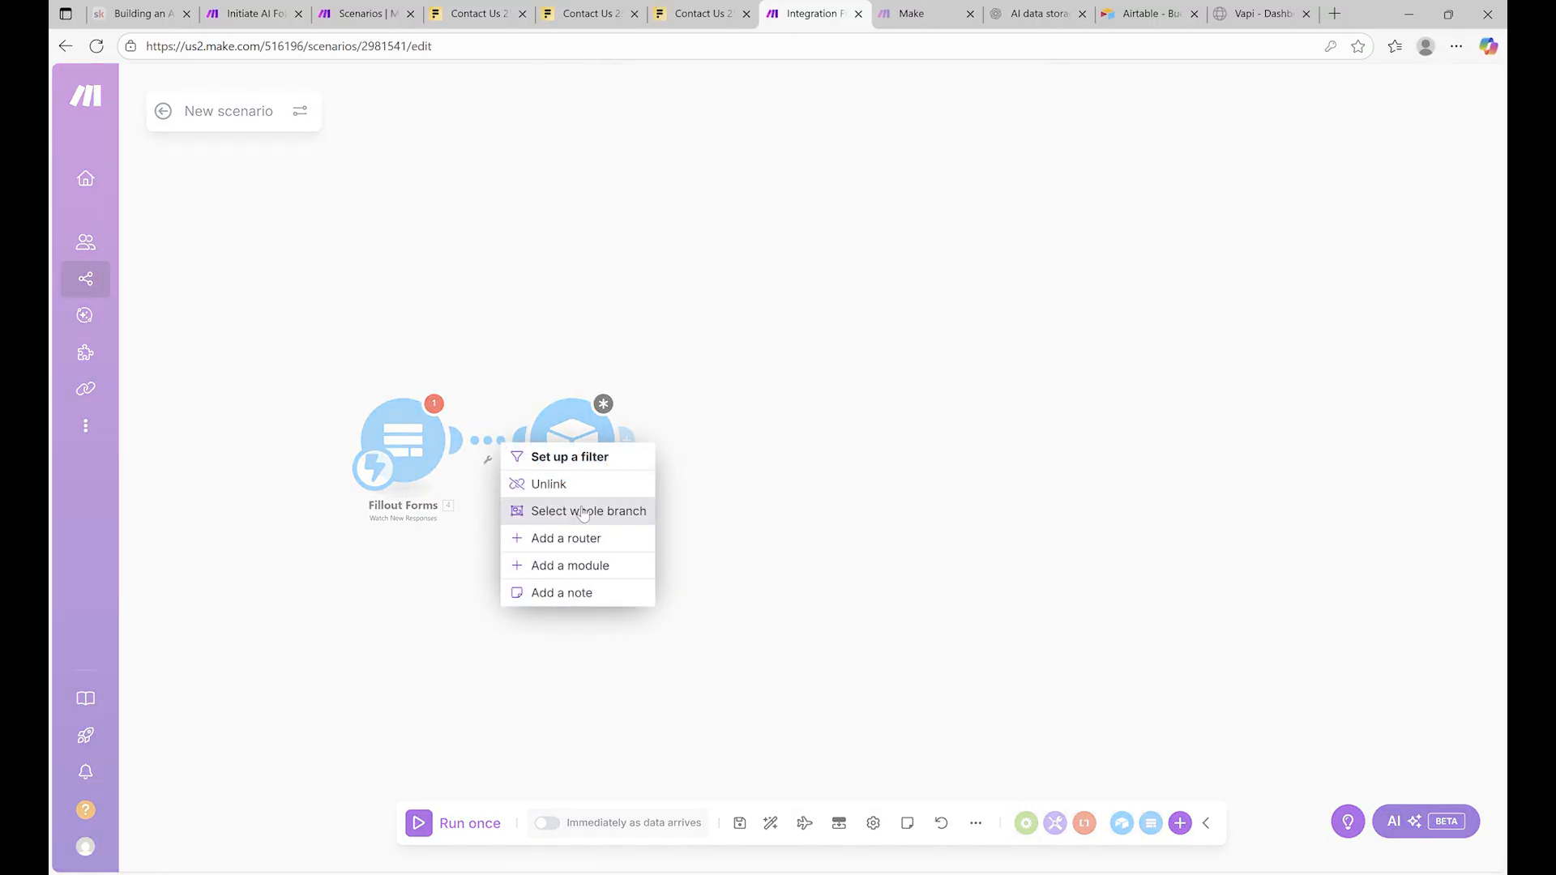
# Unlink the Airtable module from the Fillout trigger and move it aside
pyautogui.click(552, 480)
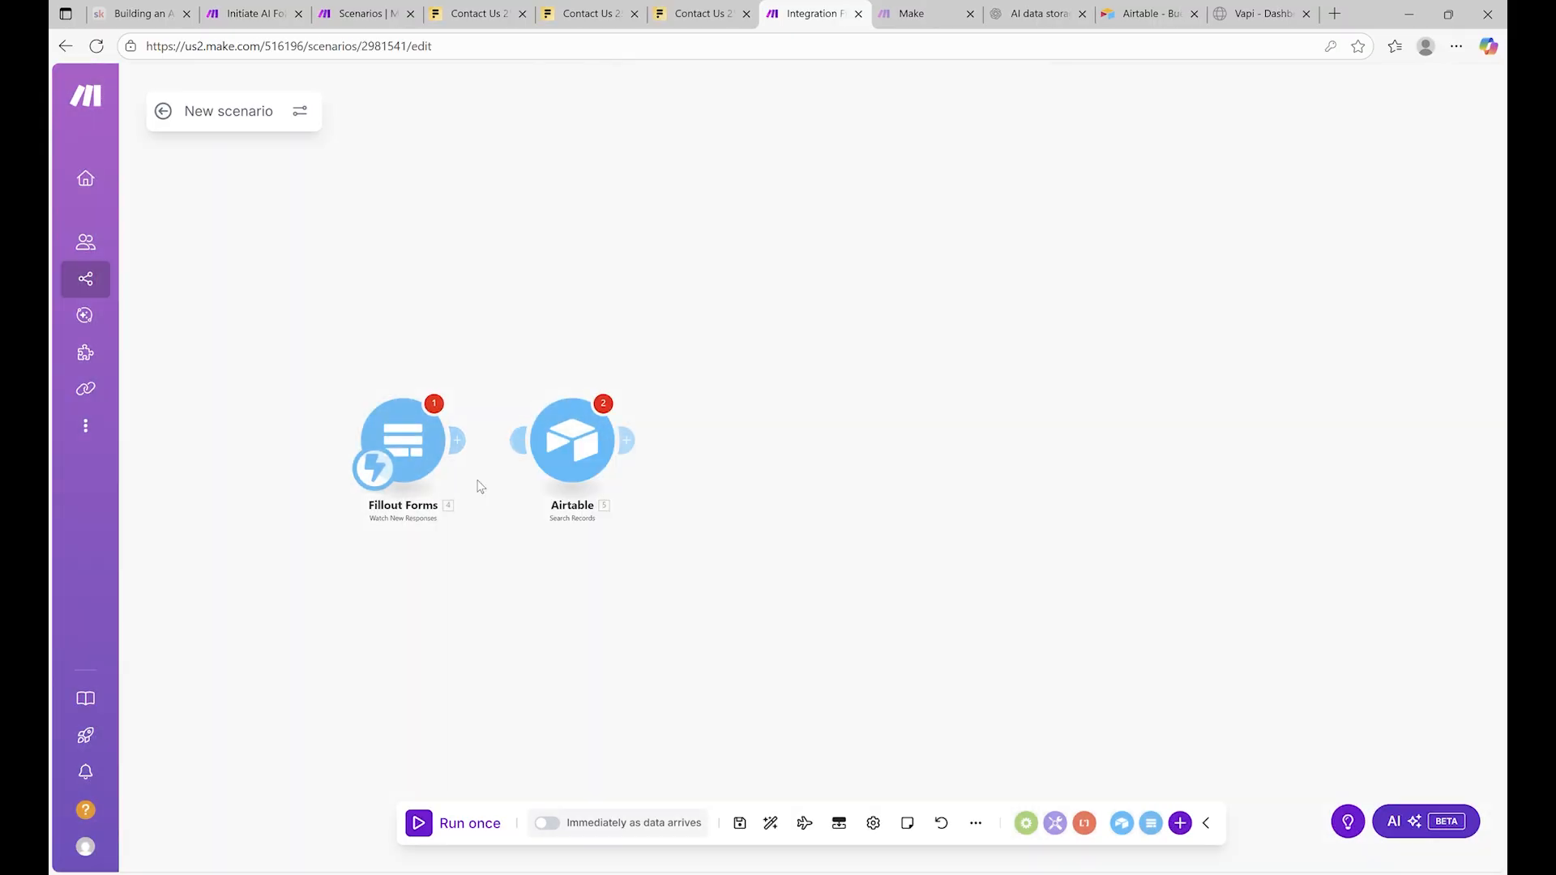
pyautogui.click(426, 825)
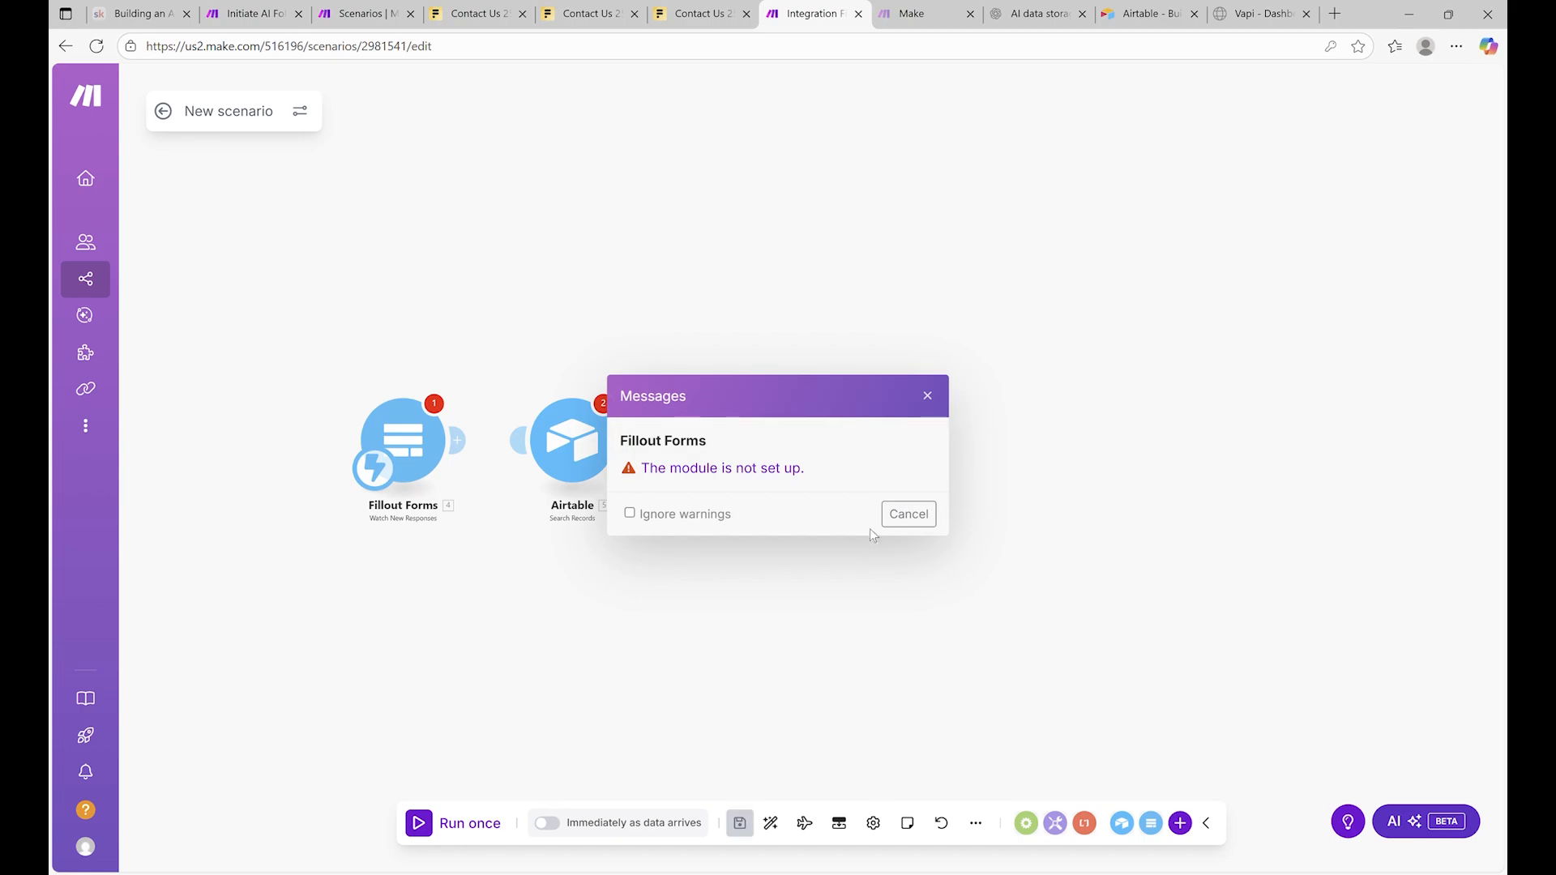
pyautogui.click(908, 514)
pyautogui.moveTo(571, 462); pyautogui.dragTo(651, 329)
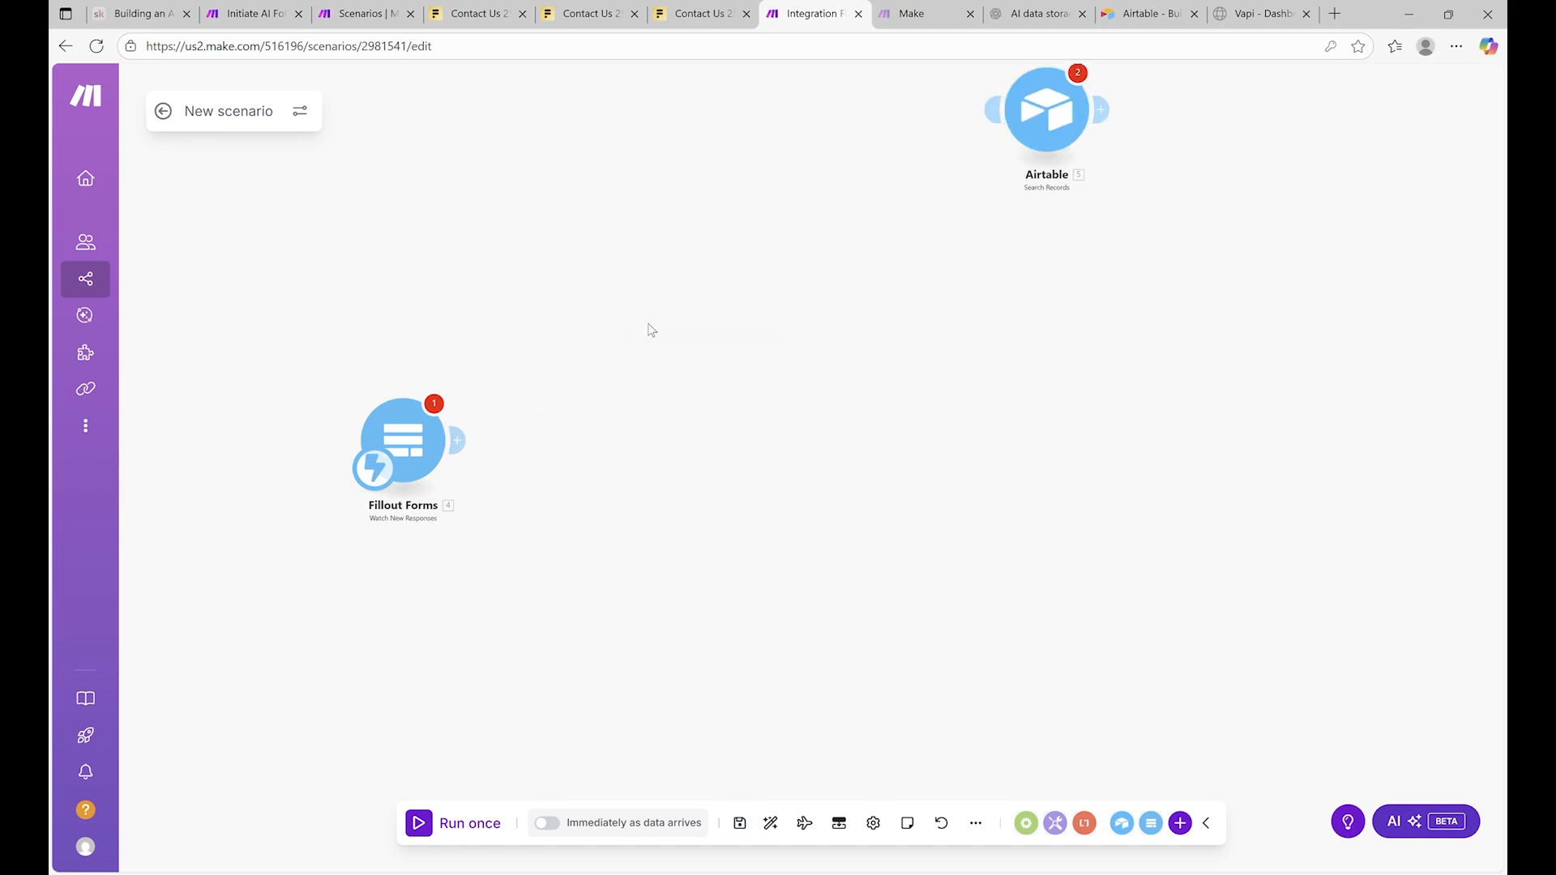
# Confirm the Lead Qualification webhook, run once, and schedule running immediately as data arrives
pyautogui.click(403, 442)
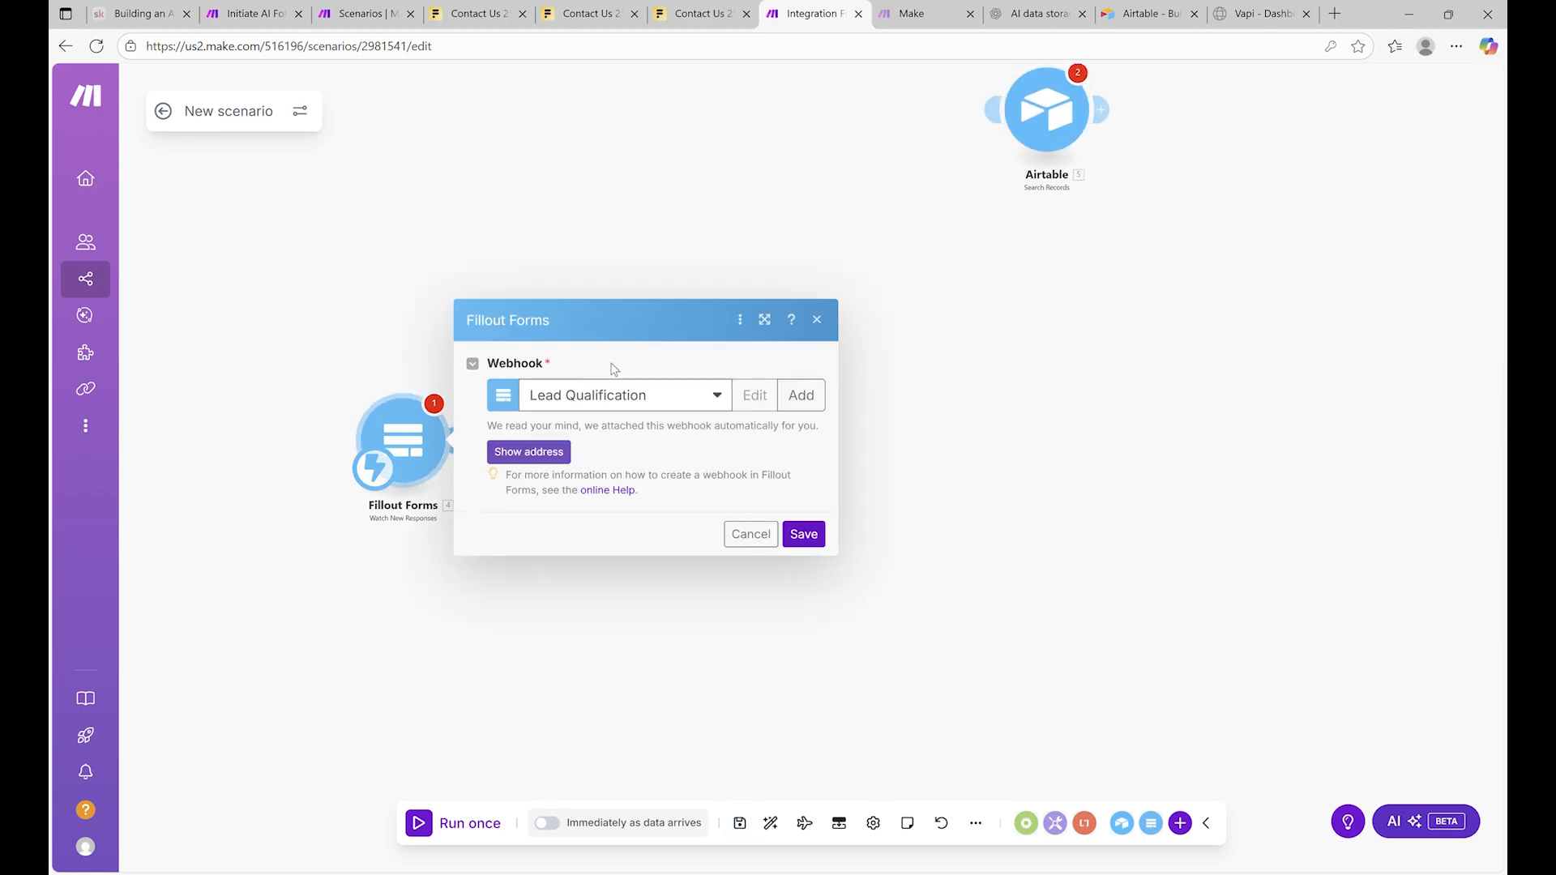
pyautogui.click(828, 537)
pyautogui.click(427, 826)
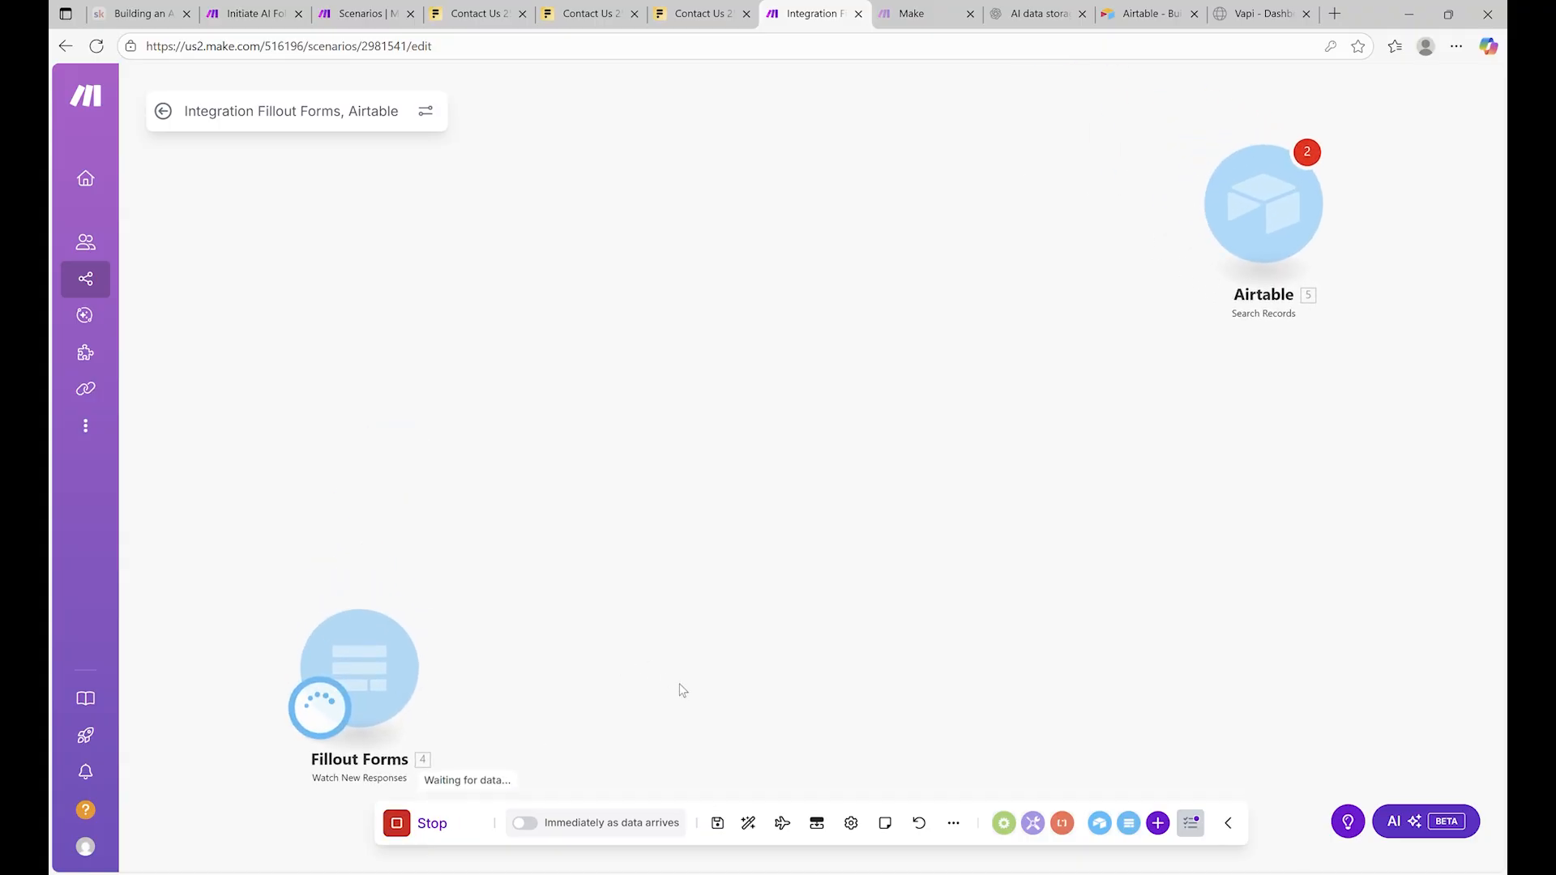
pyautogui.moveTo(527, 688); pyautogui.dragTo(713, 491)
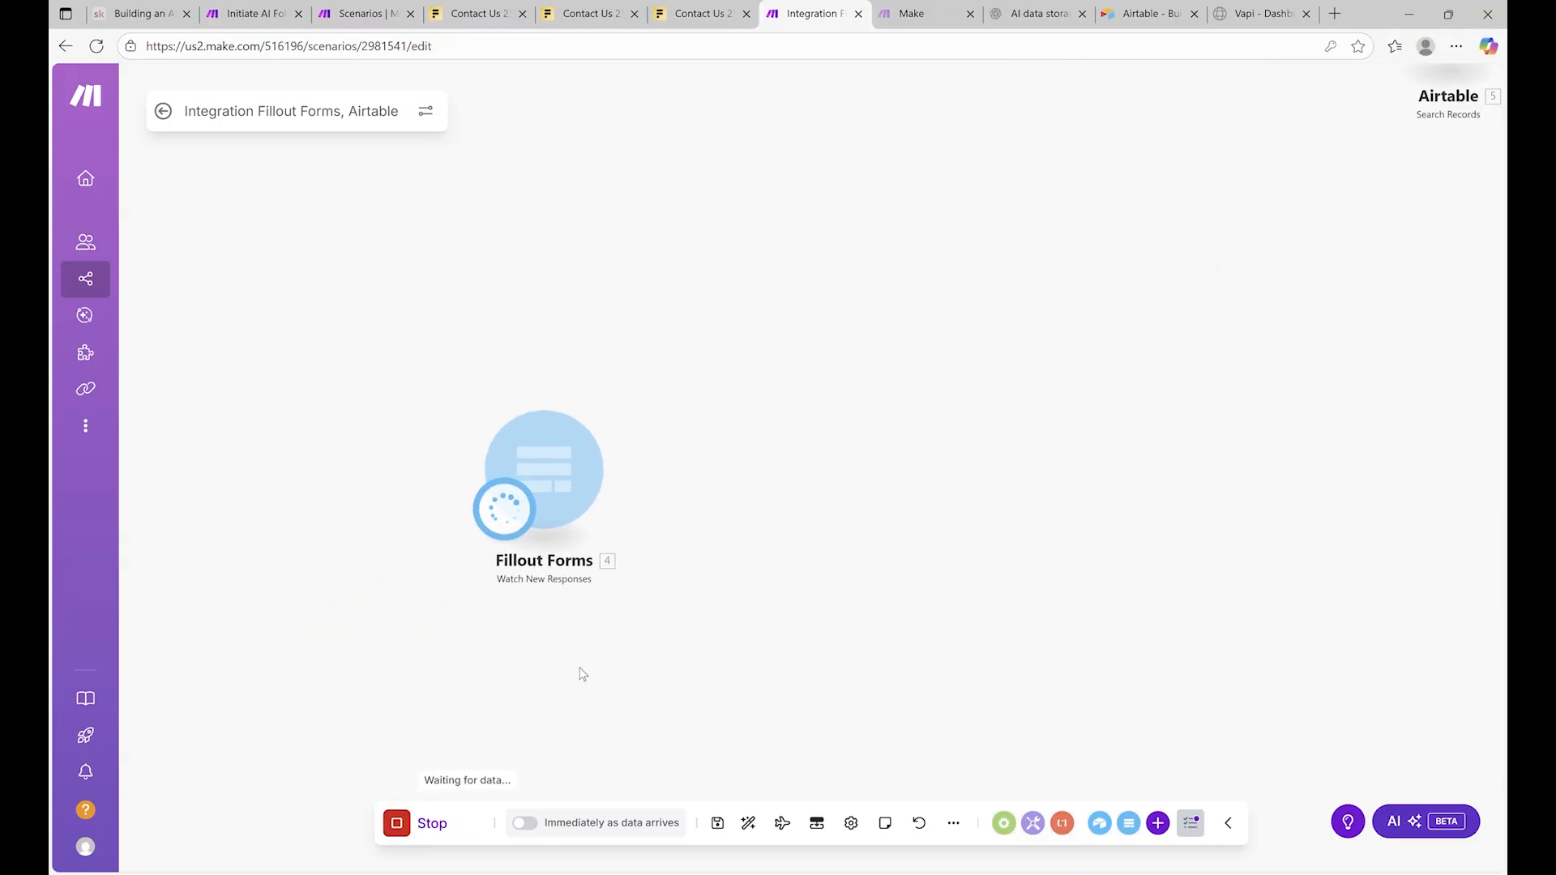
pyautogui.click(523, 824)
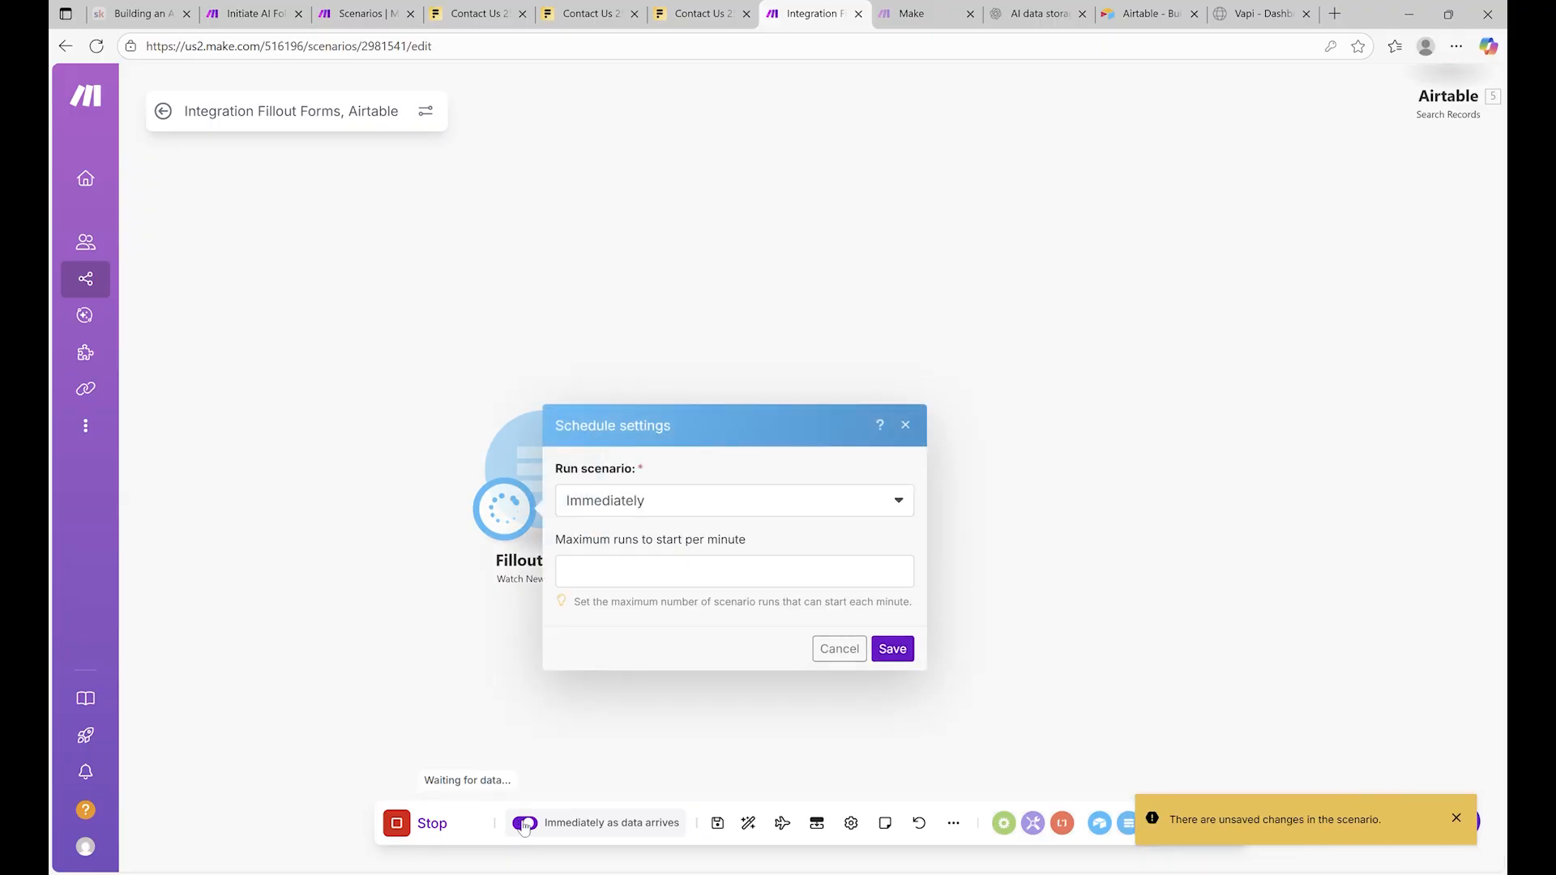
pyautogui.click(892, 626)
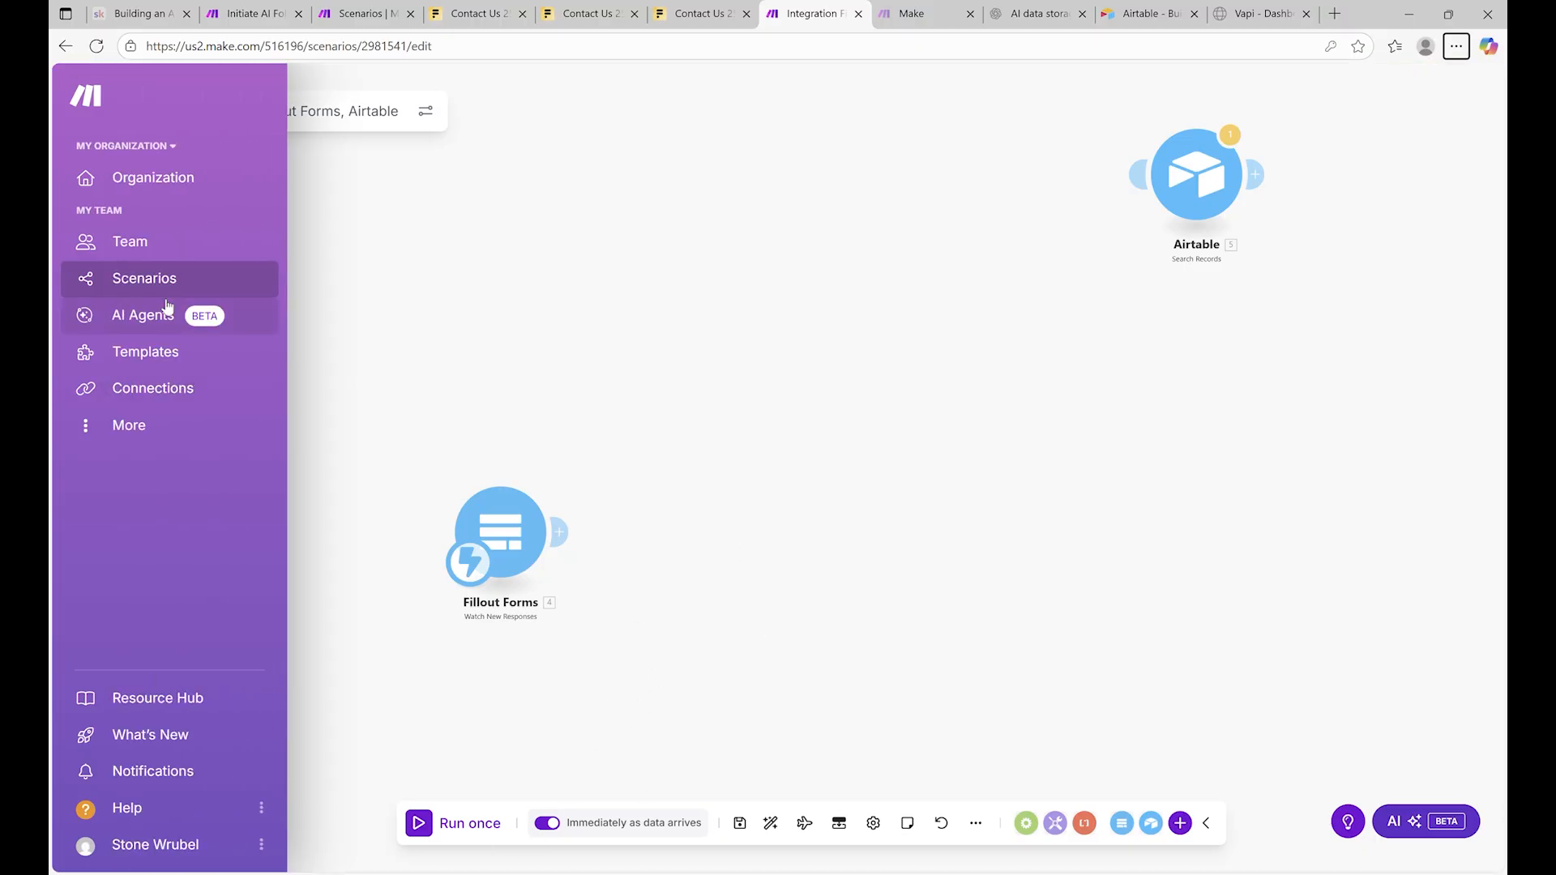
pyautogui.click(173, 285)
pyautogui.scroll(-2, 1067, 556)
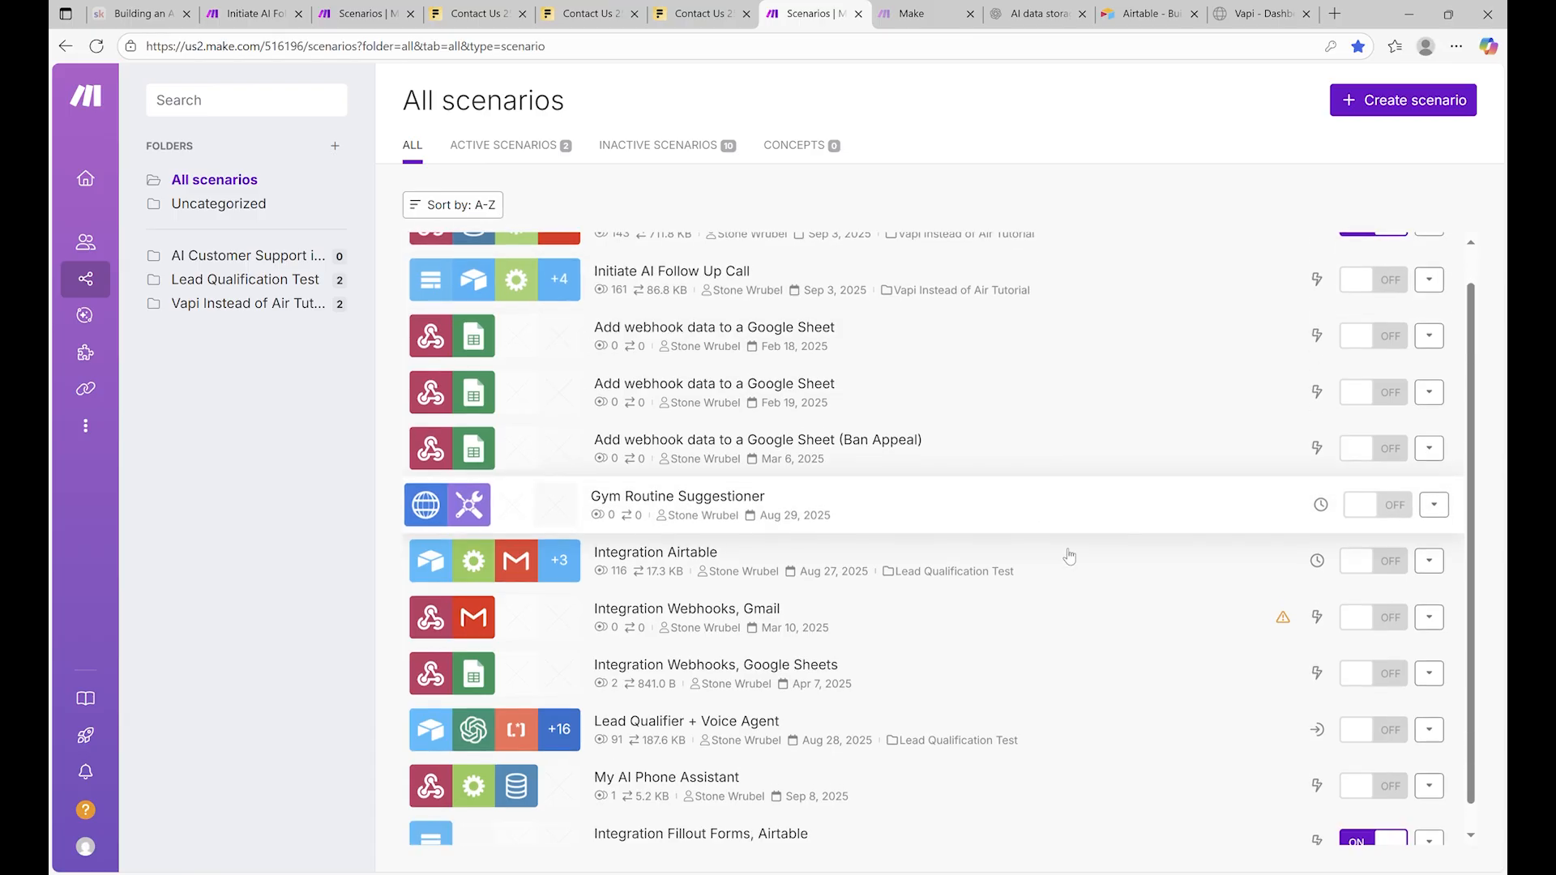
pyautogui.scroll(2, 1170, 640)
pyautogui.scroll(-1, 1153, 654)
pyautogui.scroll(-1, 1154, 653)
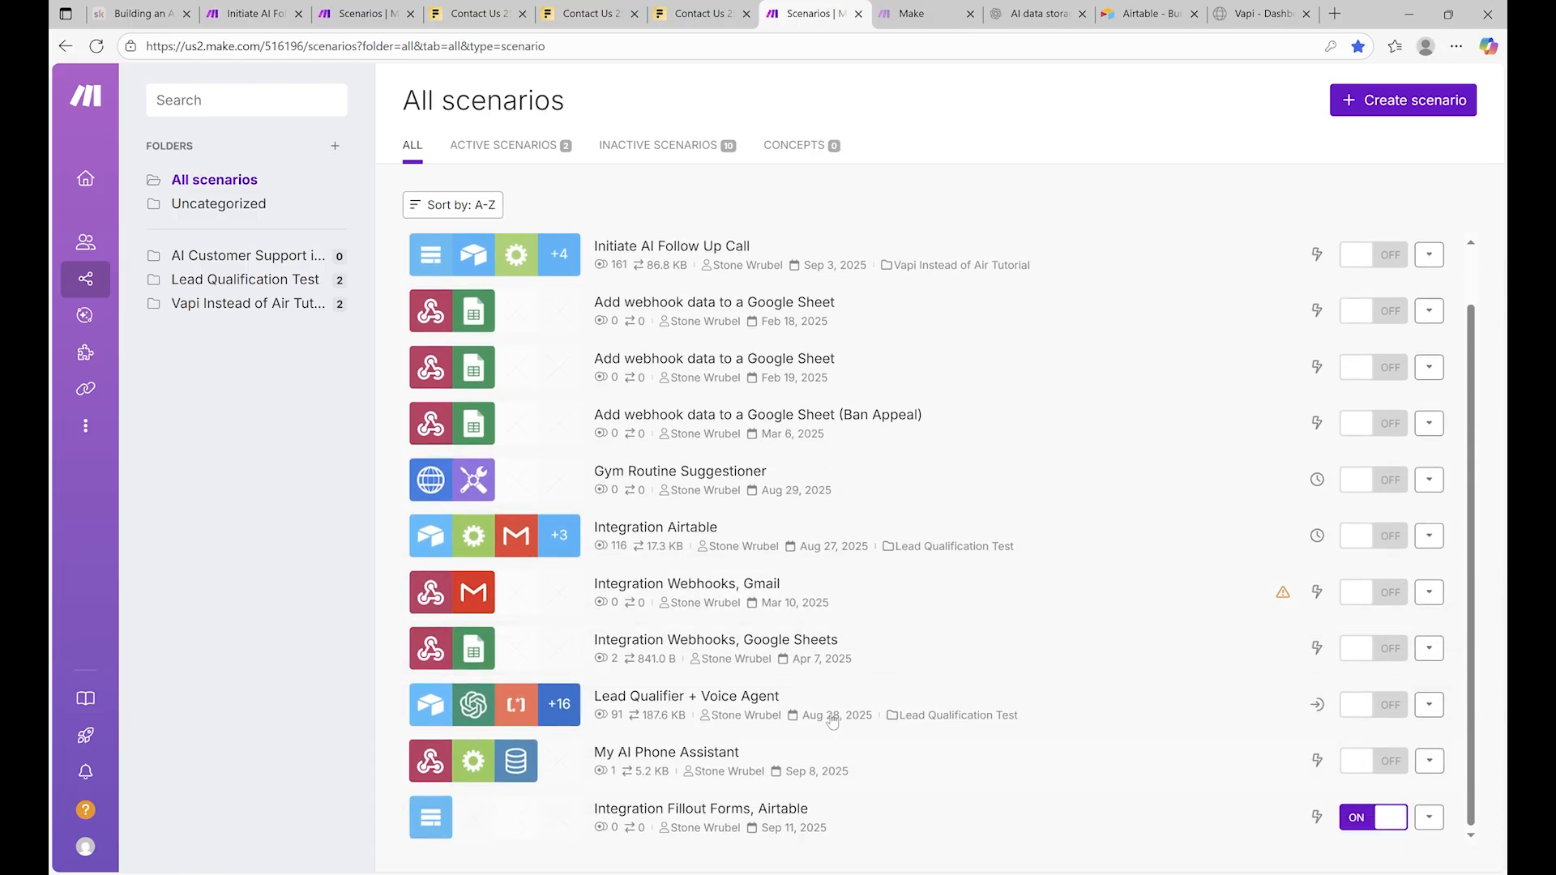
pyautogui.scroll(1, 1139, 730)
pyautogui.scroll(-1, 1124, 805)
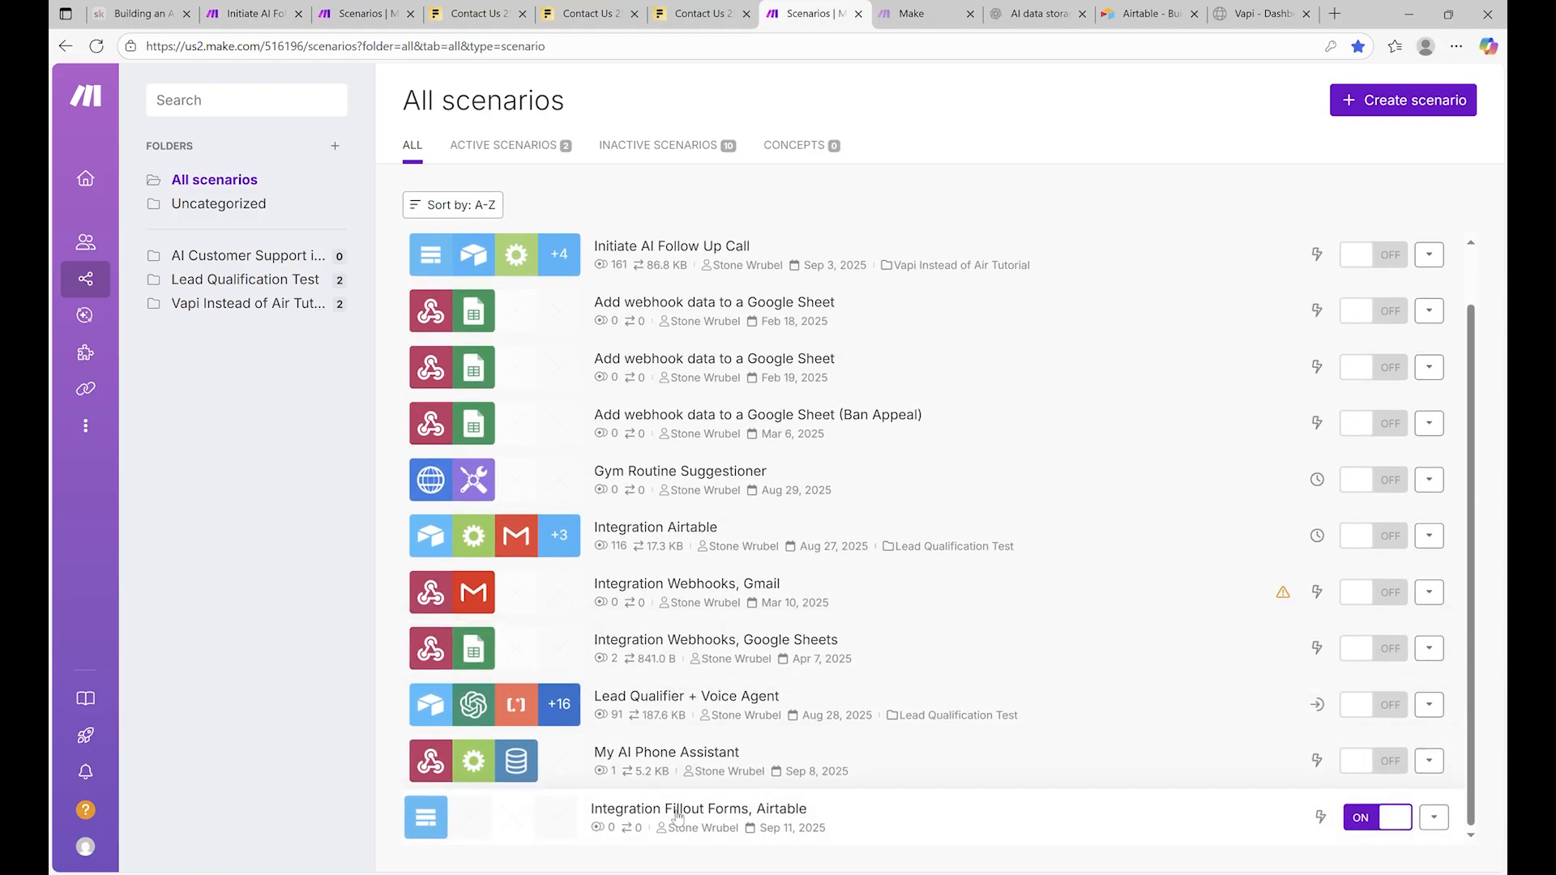
pyautogui.click(606, 816)
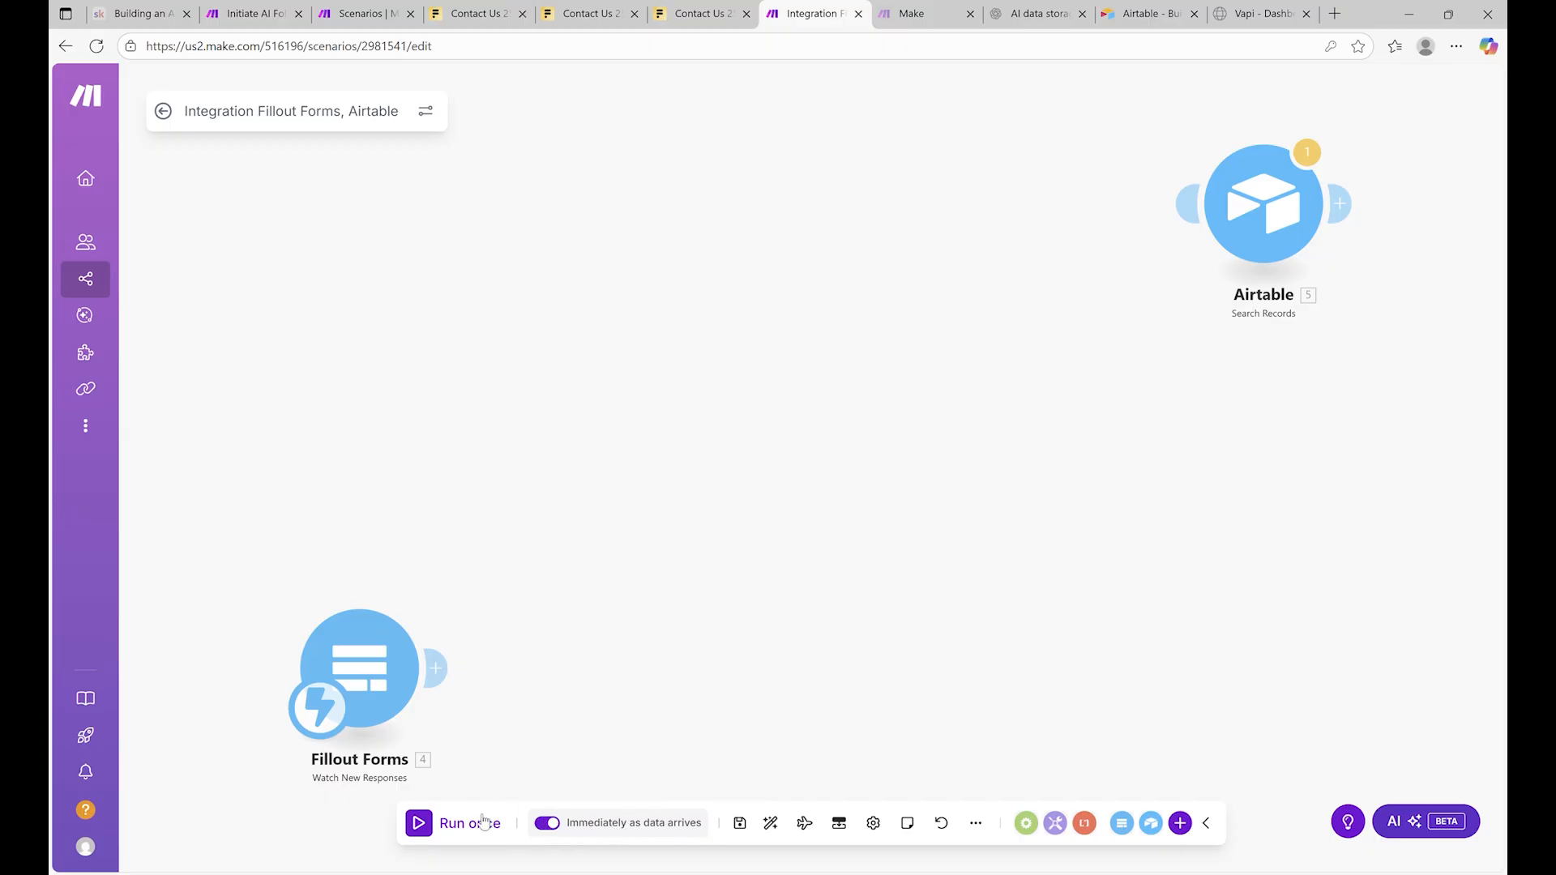
# Open the published Contact Us form in a new browser tab and return to Make
pyautogui.click(363, 666)
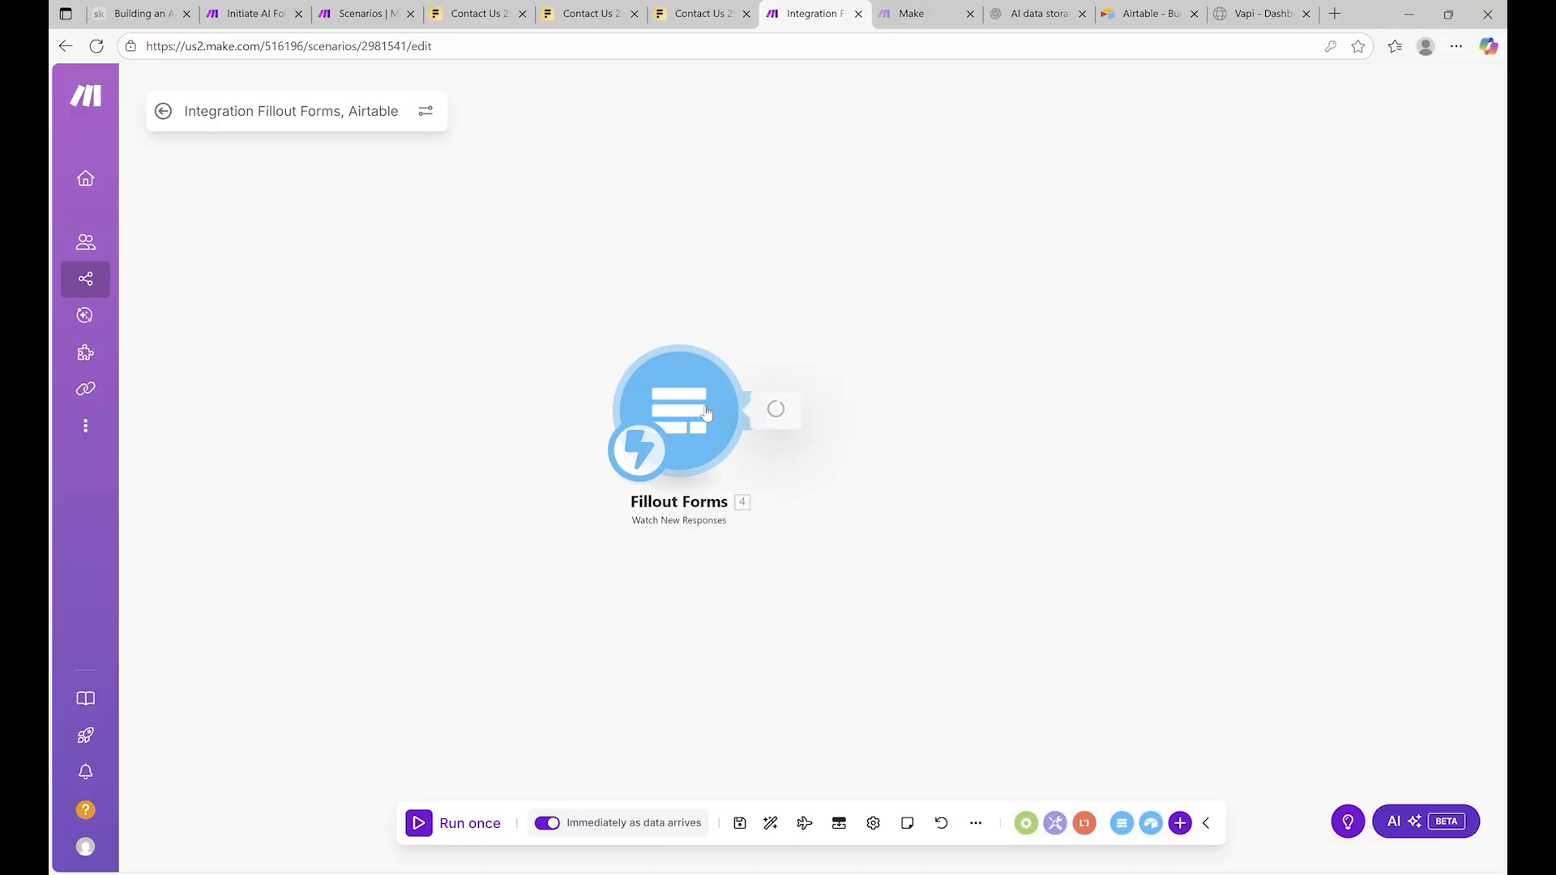
pyautogui.click(695, 231)
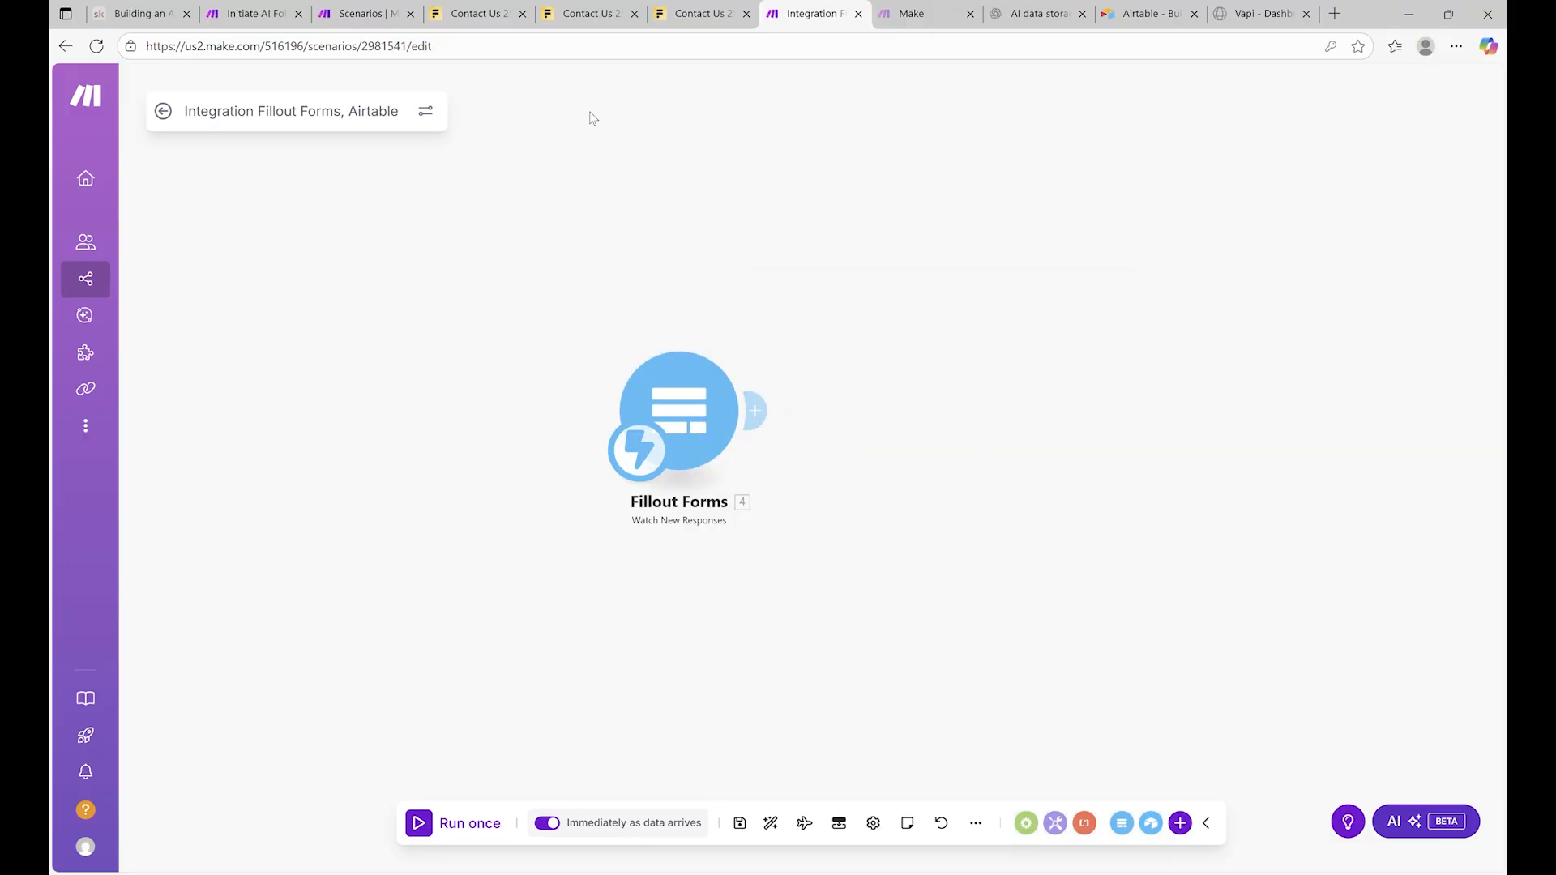
pyautogui.click(693, 10)
pyautogui.click(559, 11)
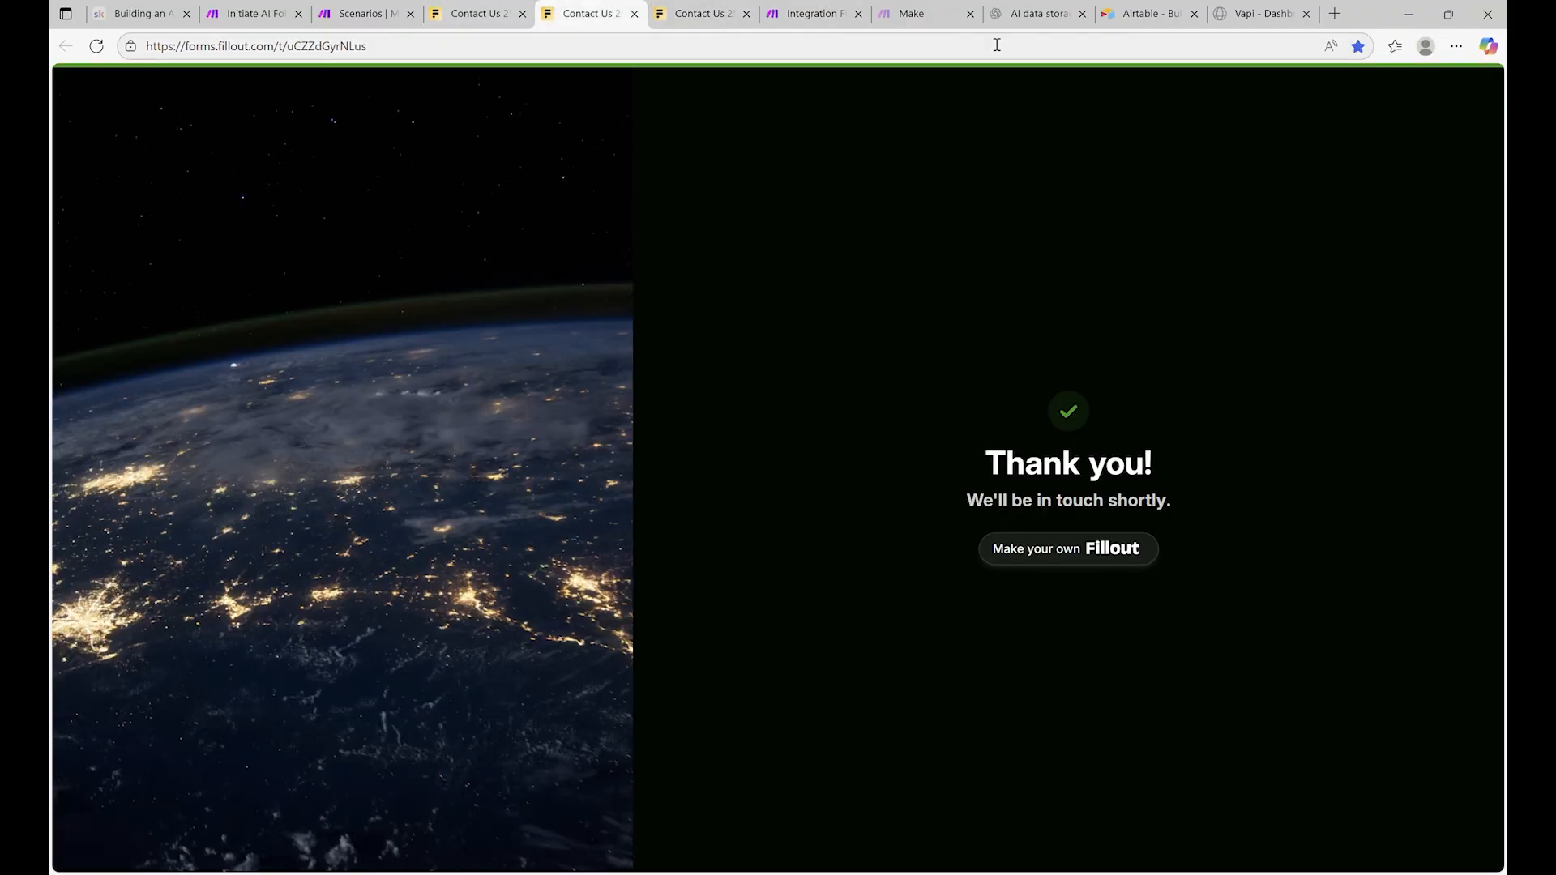
pyautogui.click(531, 11)
pyautogui.click(1373, 175)
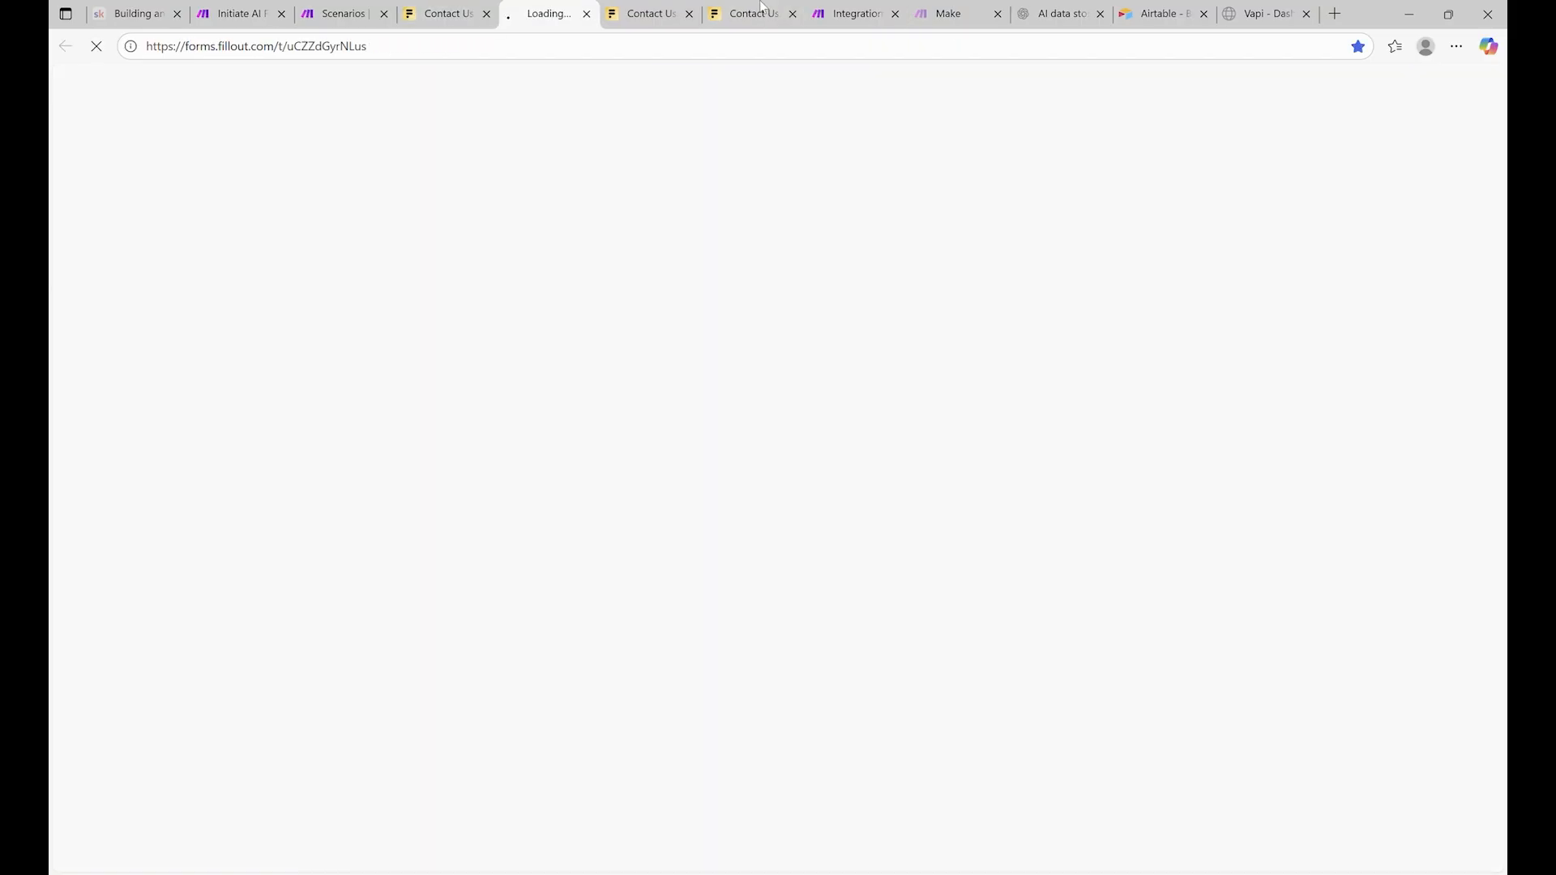
pyautogui.click(690, 14)
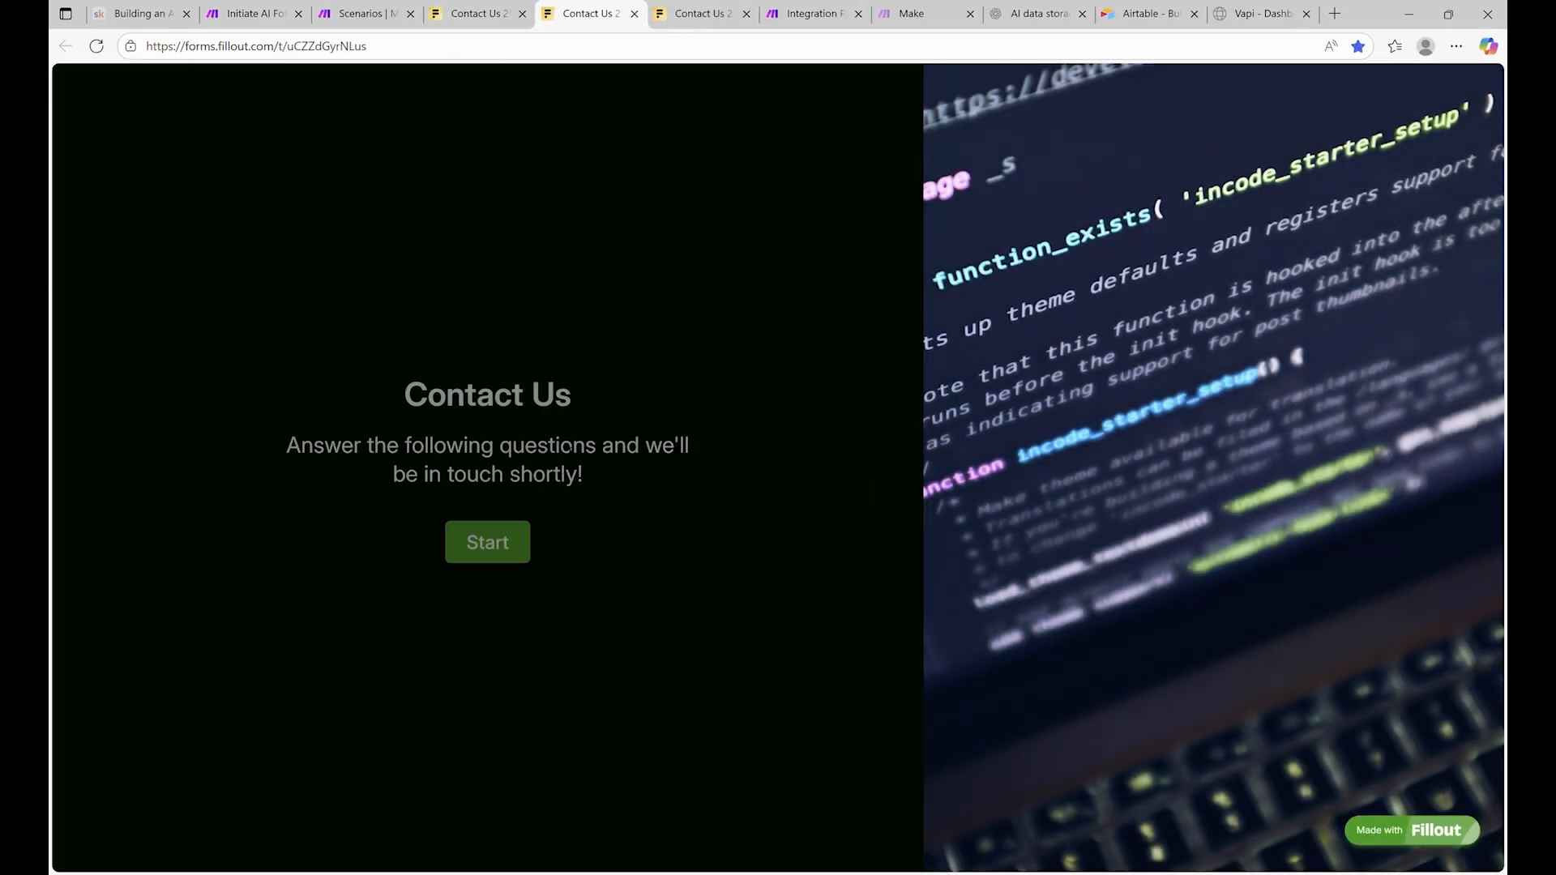
pyautogui.click(513, 543)
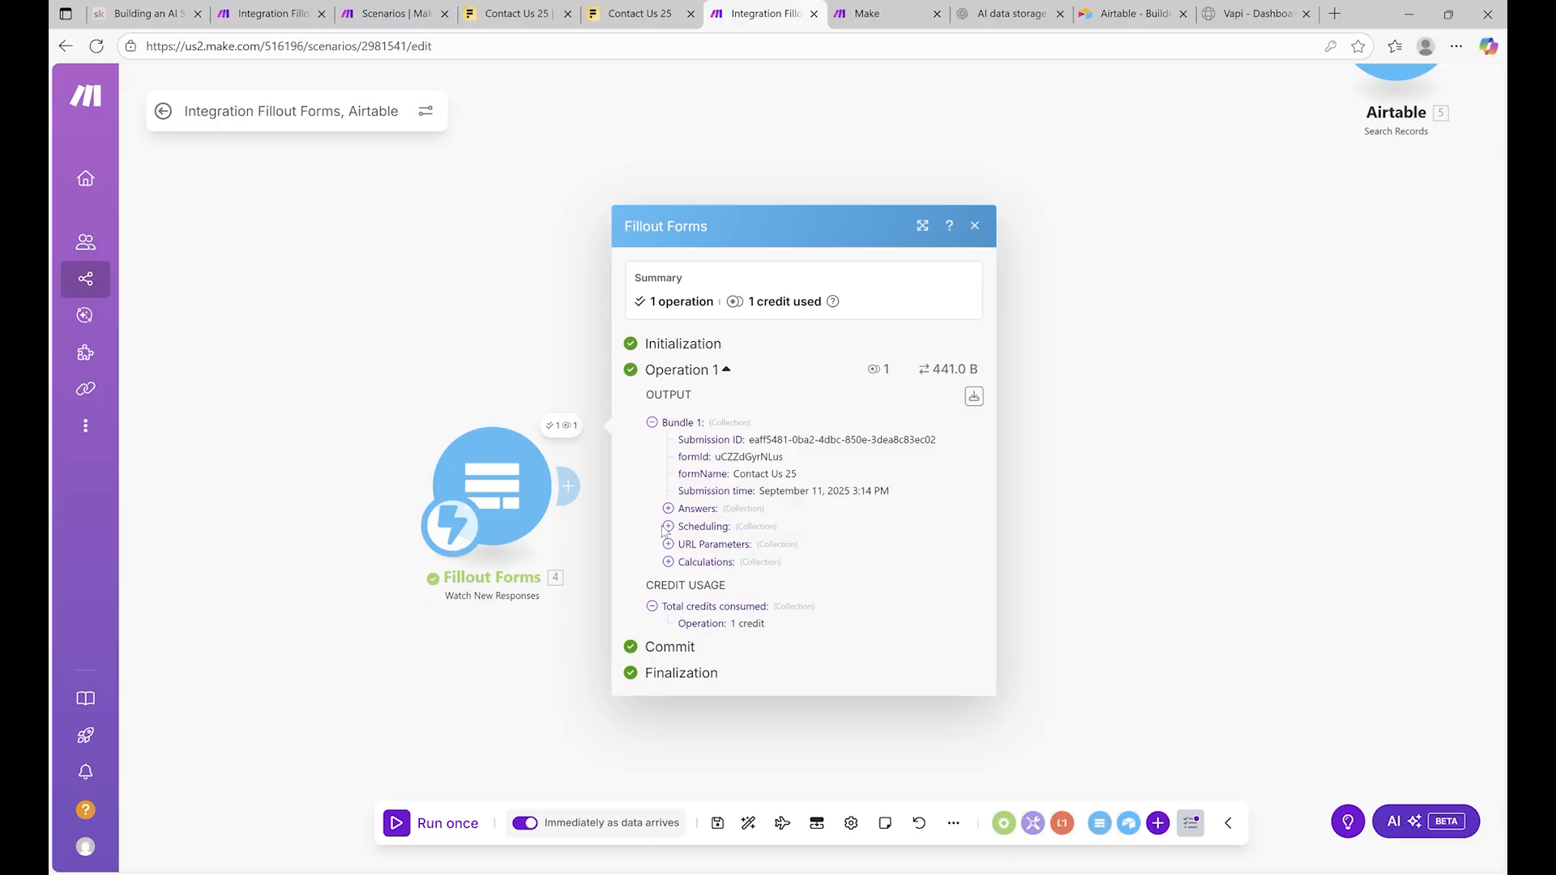
# Clear the previous run's output and start a new one-off run of the scenario
pyautogui.click(478, 337)
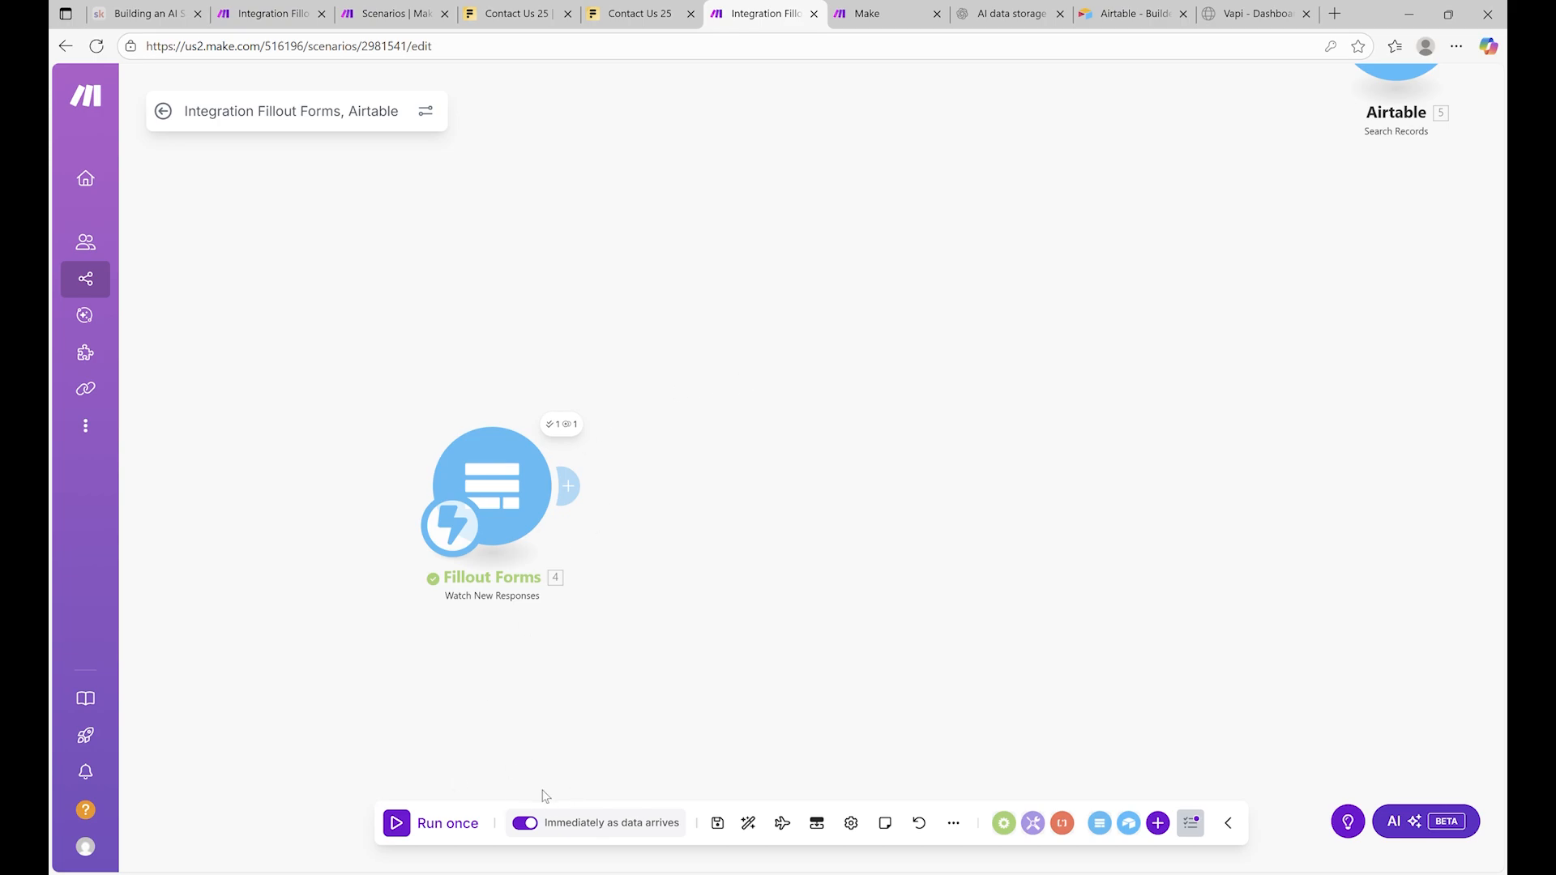
pyautogui.click(514, 521)
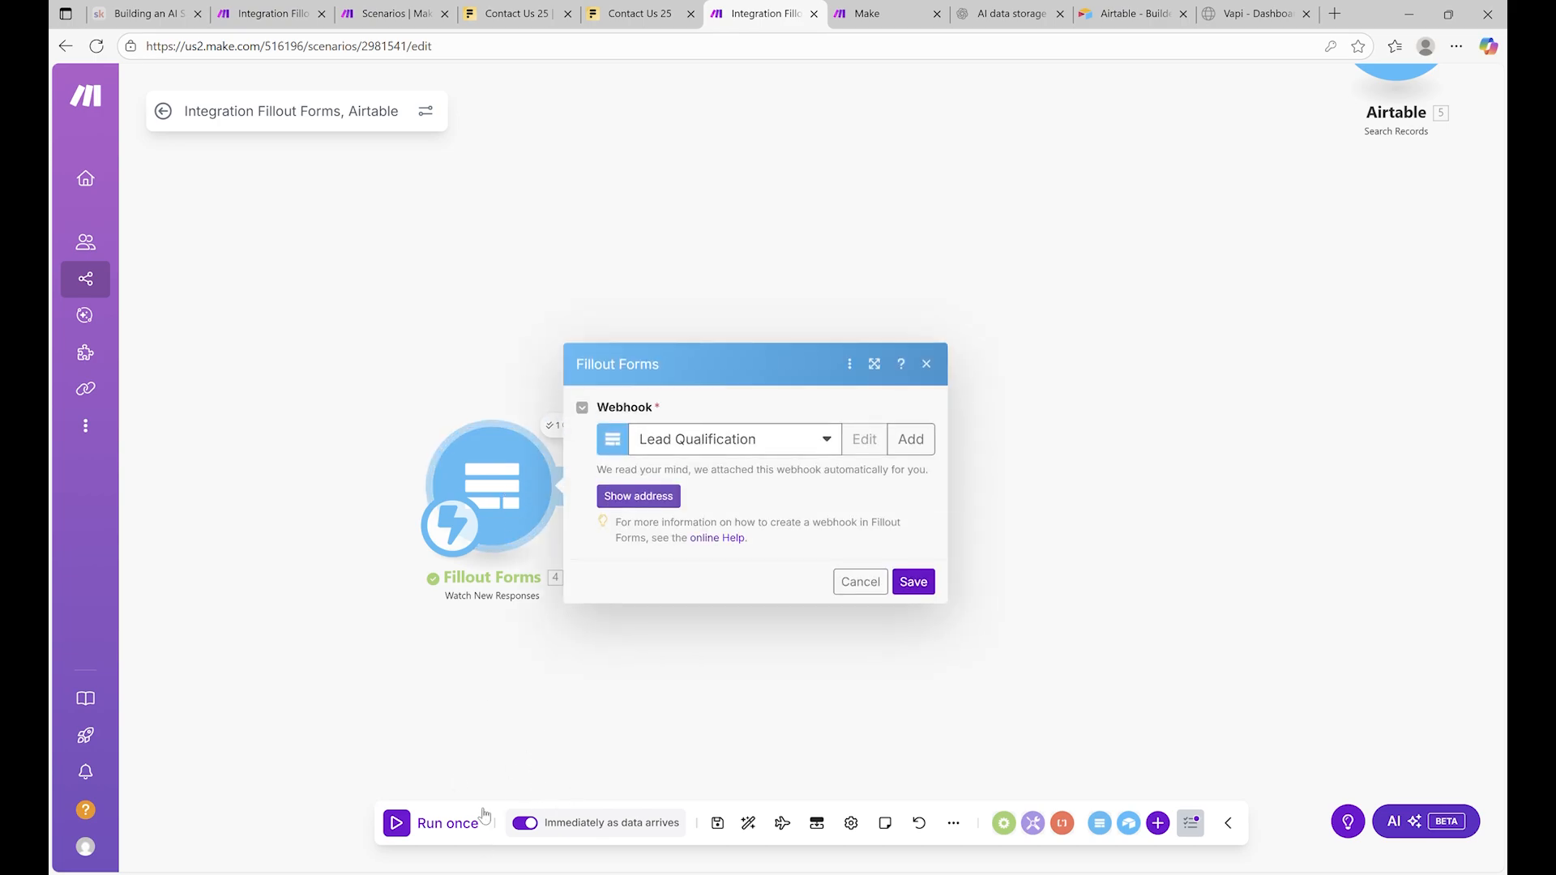
pyautogui.click(481, 714)
pyautogui.click(567, 415)
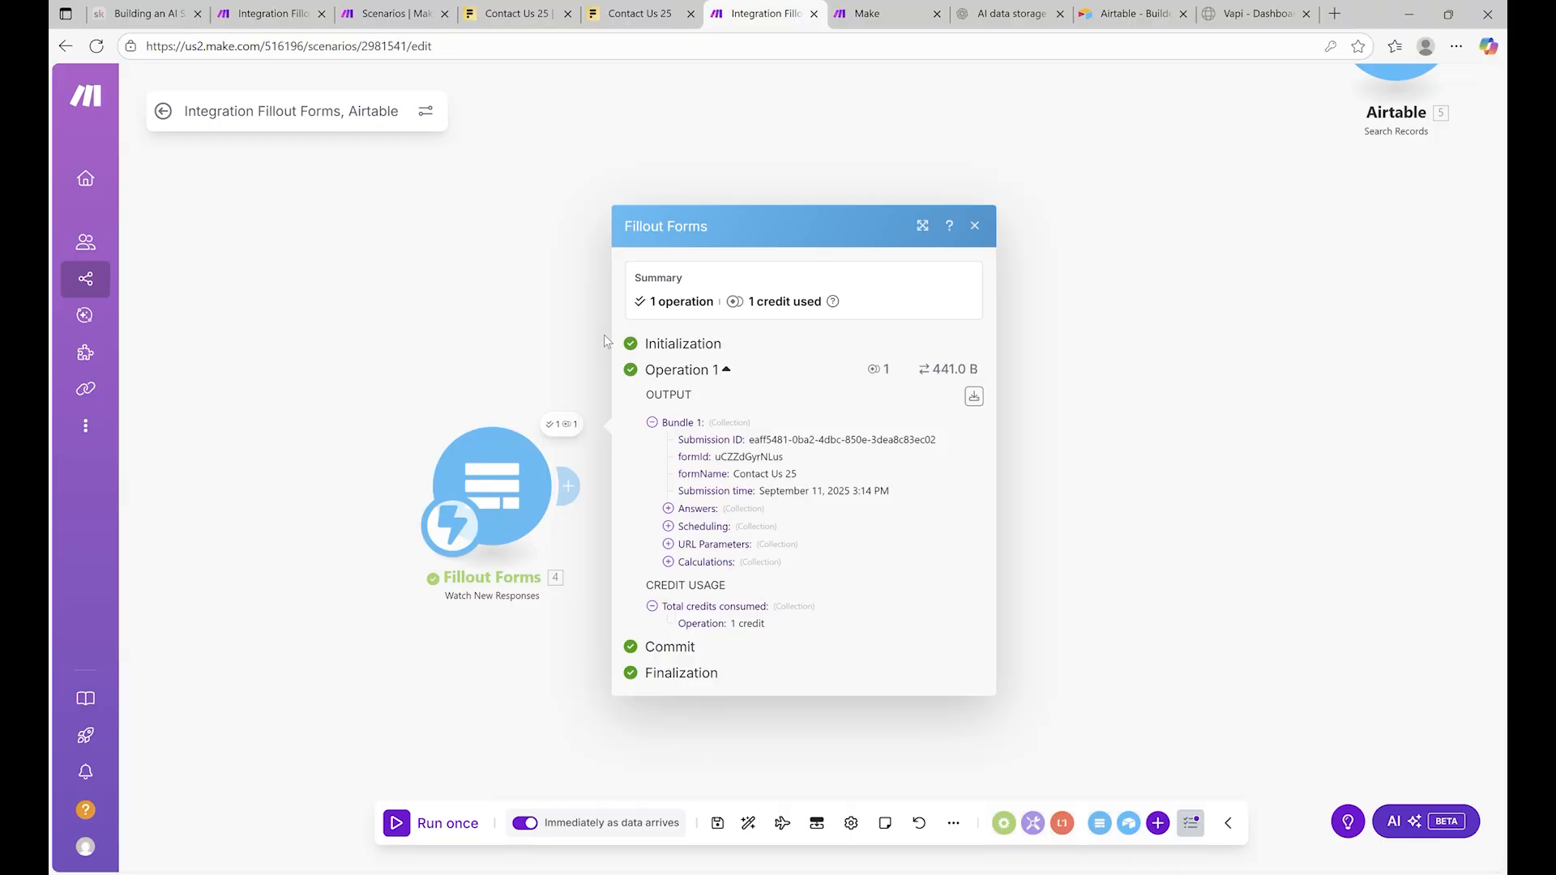
pyautogui.click(455, 742)
pyautogui.click(442, 831)
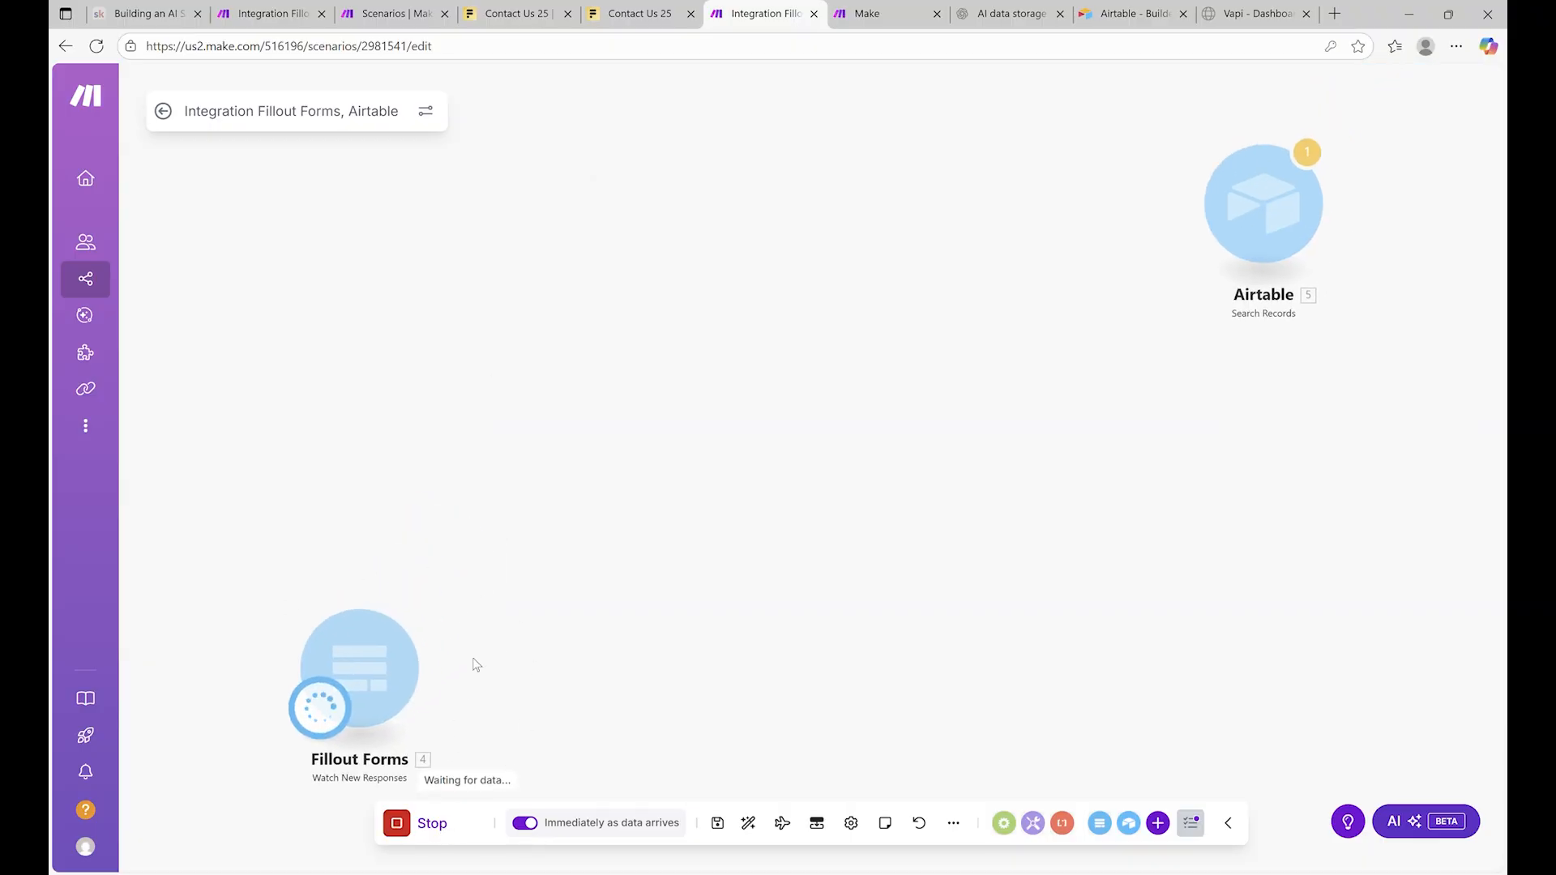
# Open the live Contact Us form and enter a placeholder first and last name
pyautogui.moveTo(475, 661); pyautogui.dragTo(677, 511)
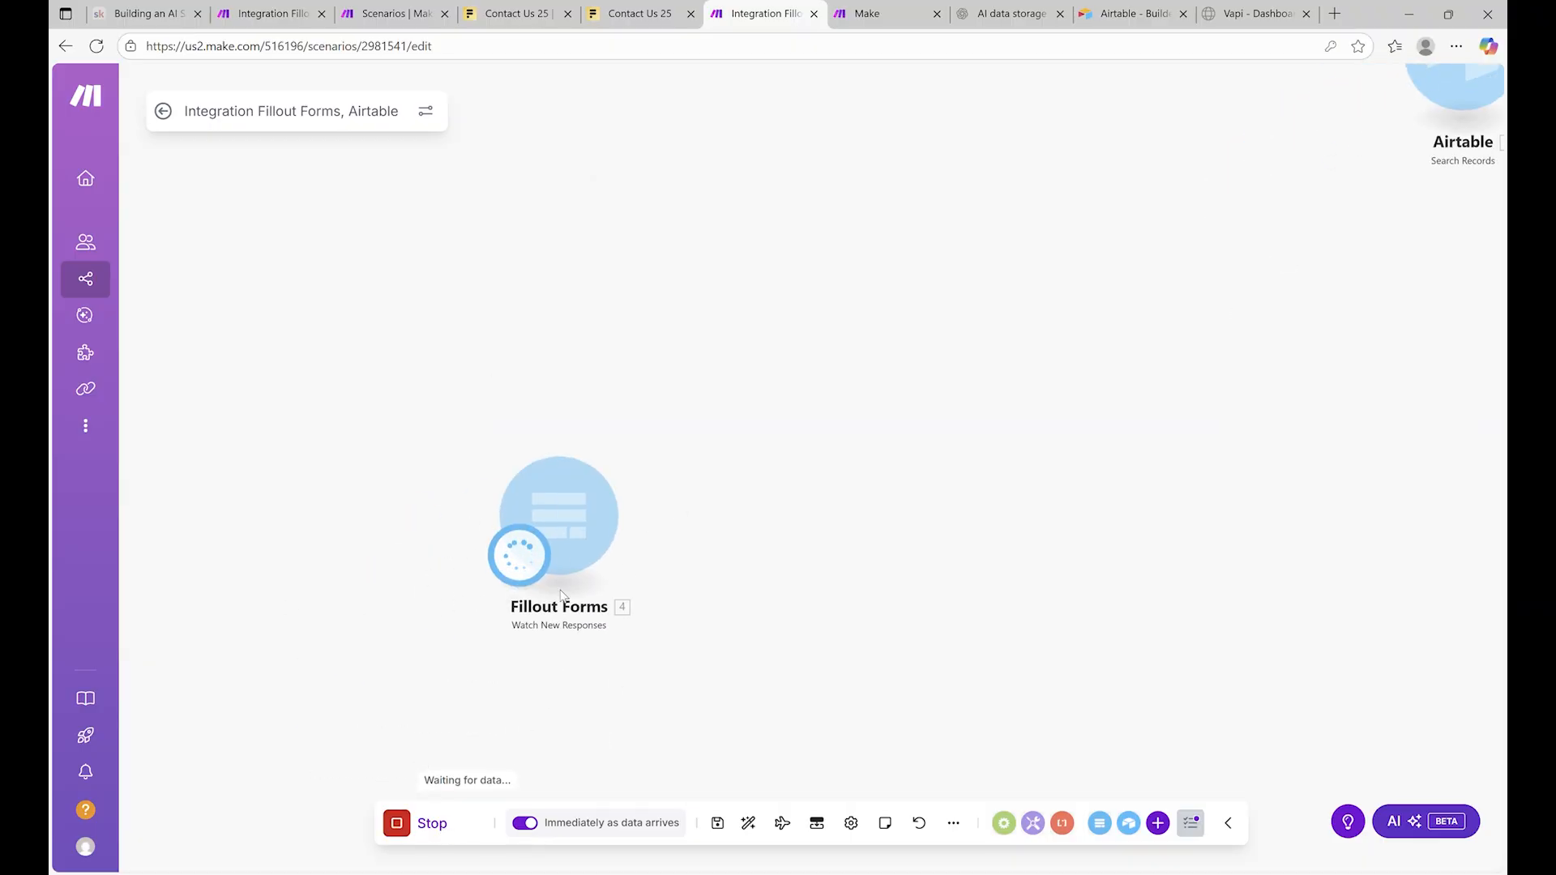
pyautogui.click(513, 13)
pyautogui.click(1371, 178)
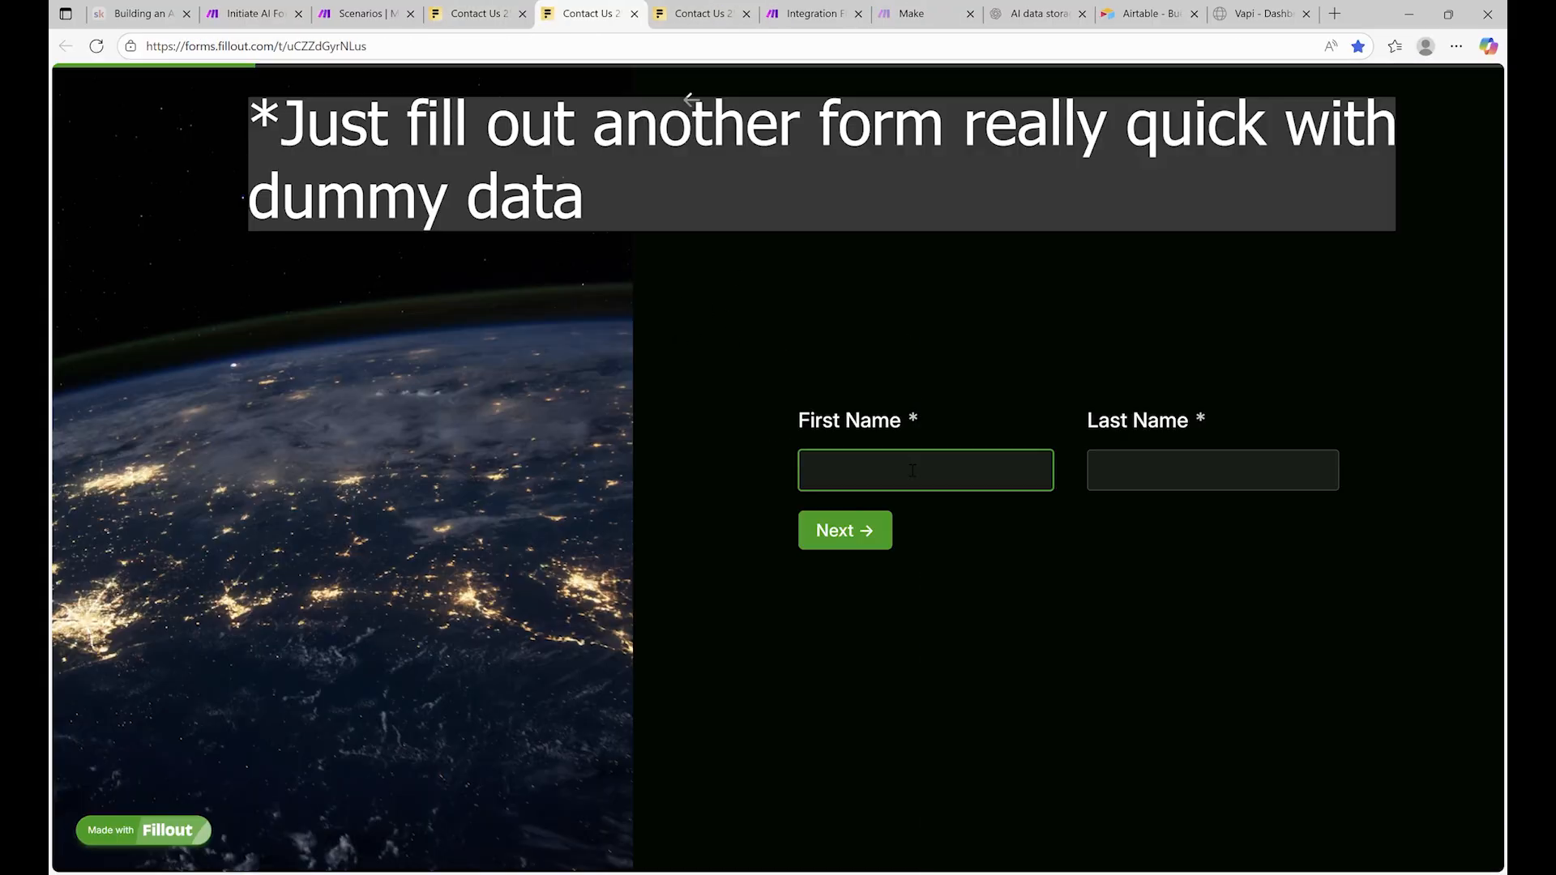
pyautogui.write('Person')
pyautogui.press('Tab')
pyautogui.write('Person')
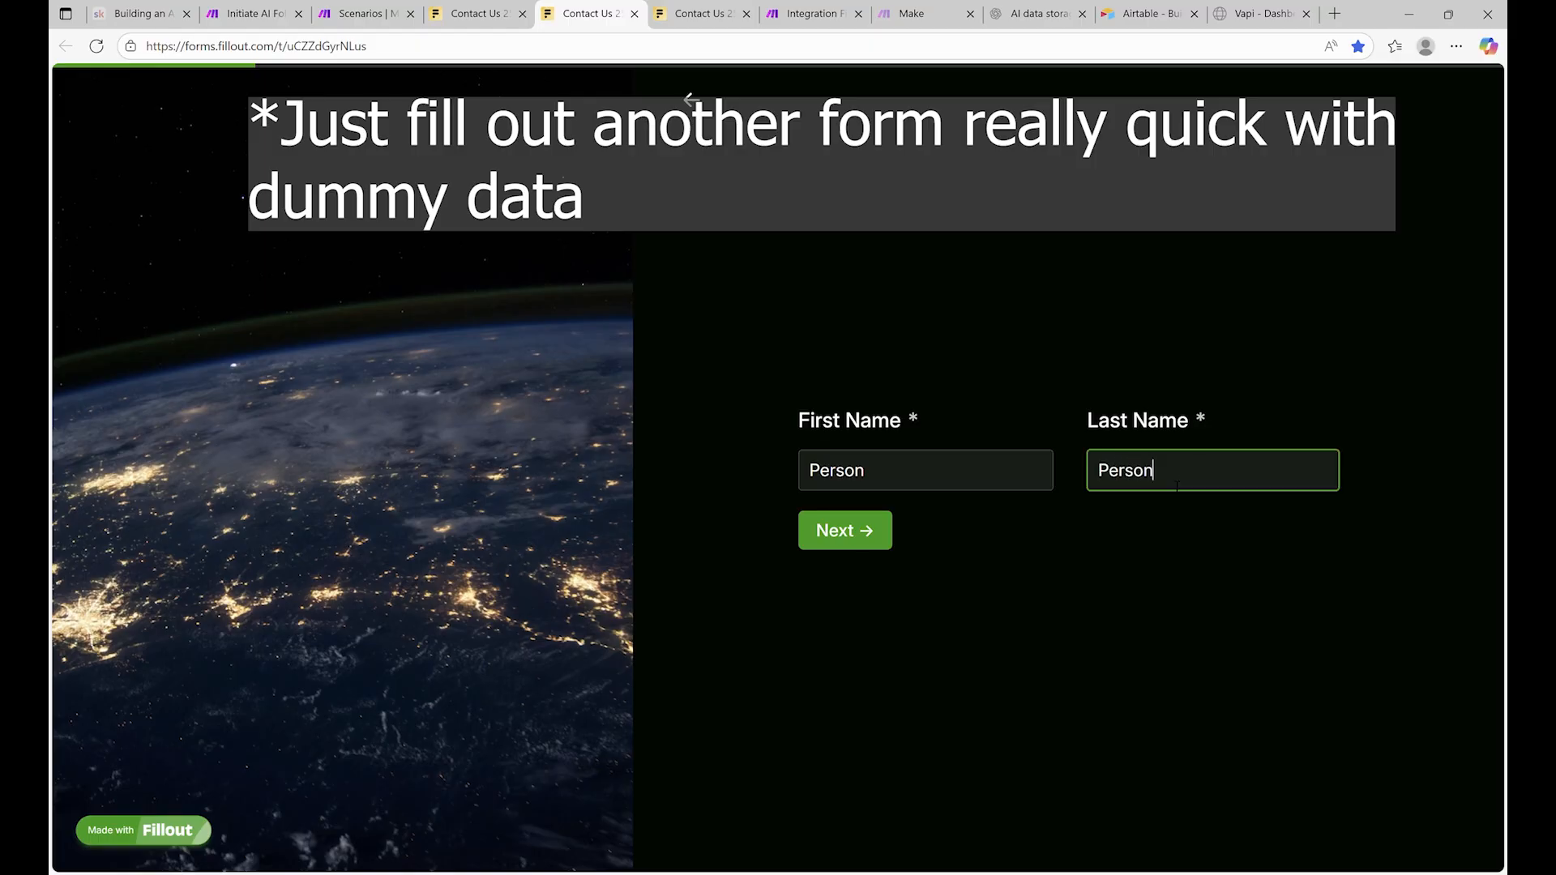
pyautogui.press('Return')
# Fill in a test email, phone number, budget, company 'Whatever comapny you want' and description 'Caatbots!!', then submit
pyautogui.write('121@213.com')
pyautogui.click(838, 526)
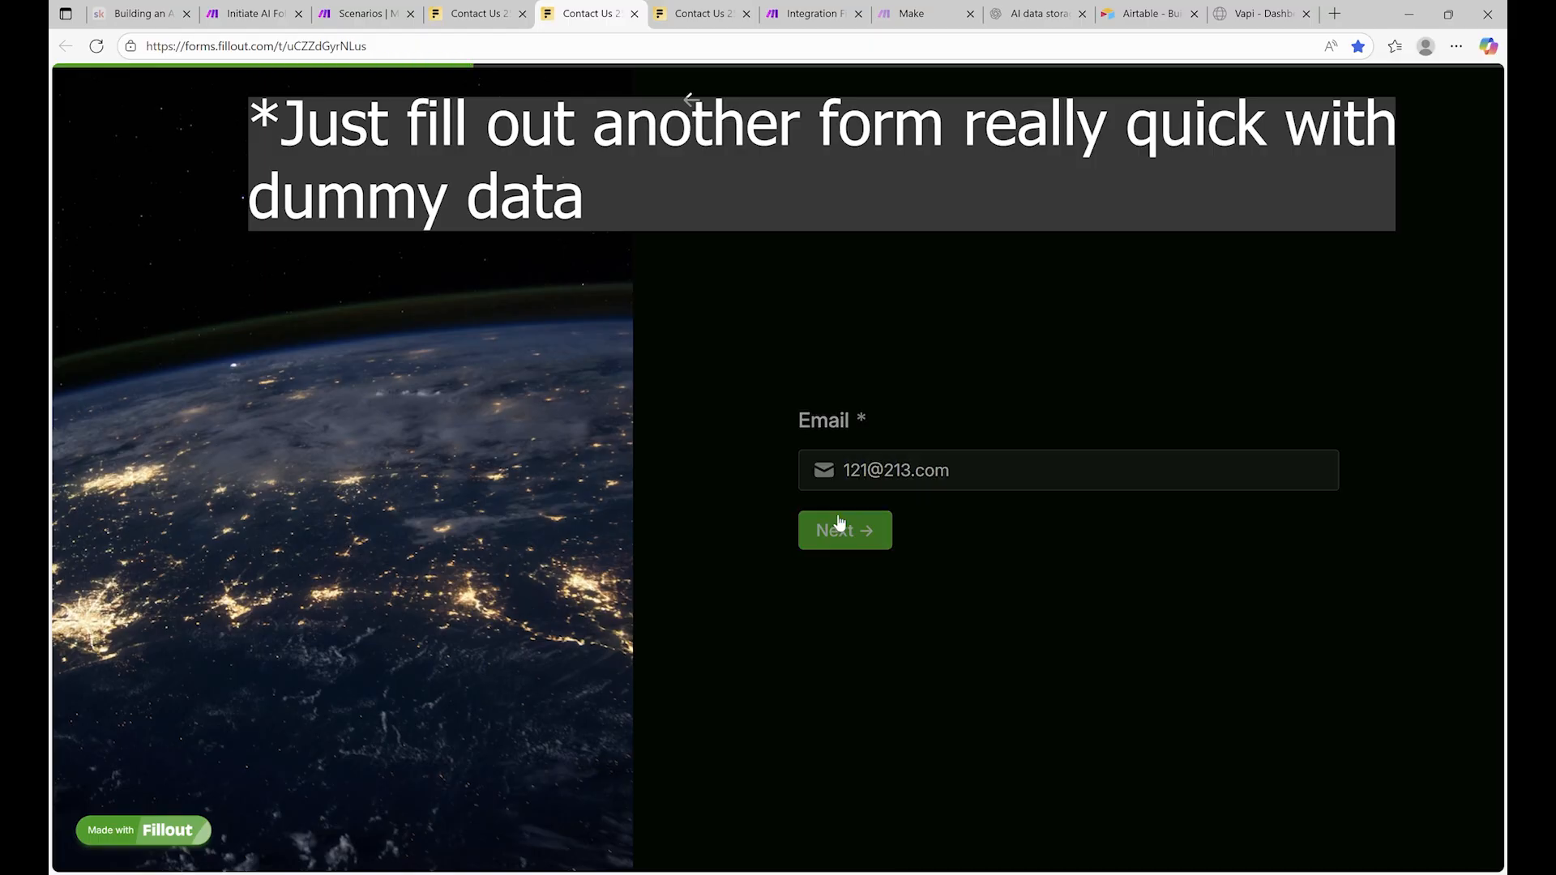
pyautogui.click(899, 476)
pyautogui.click(876, 542)
pyautogui.click(912, 528)
pyautogui.click(892, 469)
pyautogui.write('Wh')
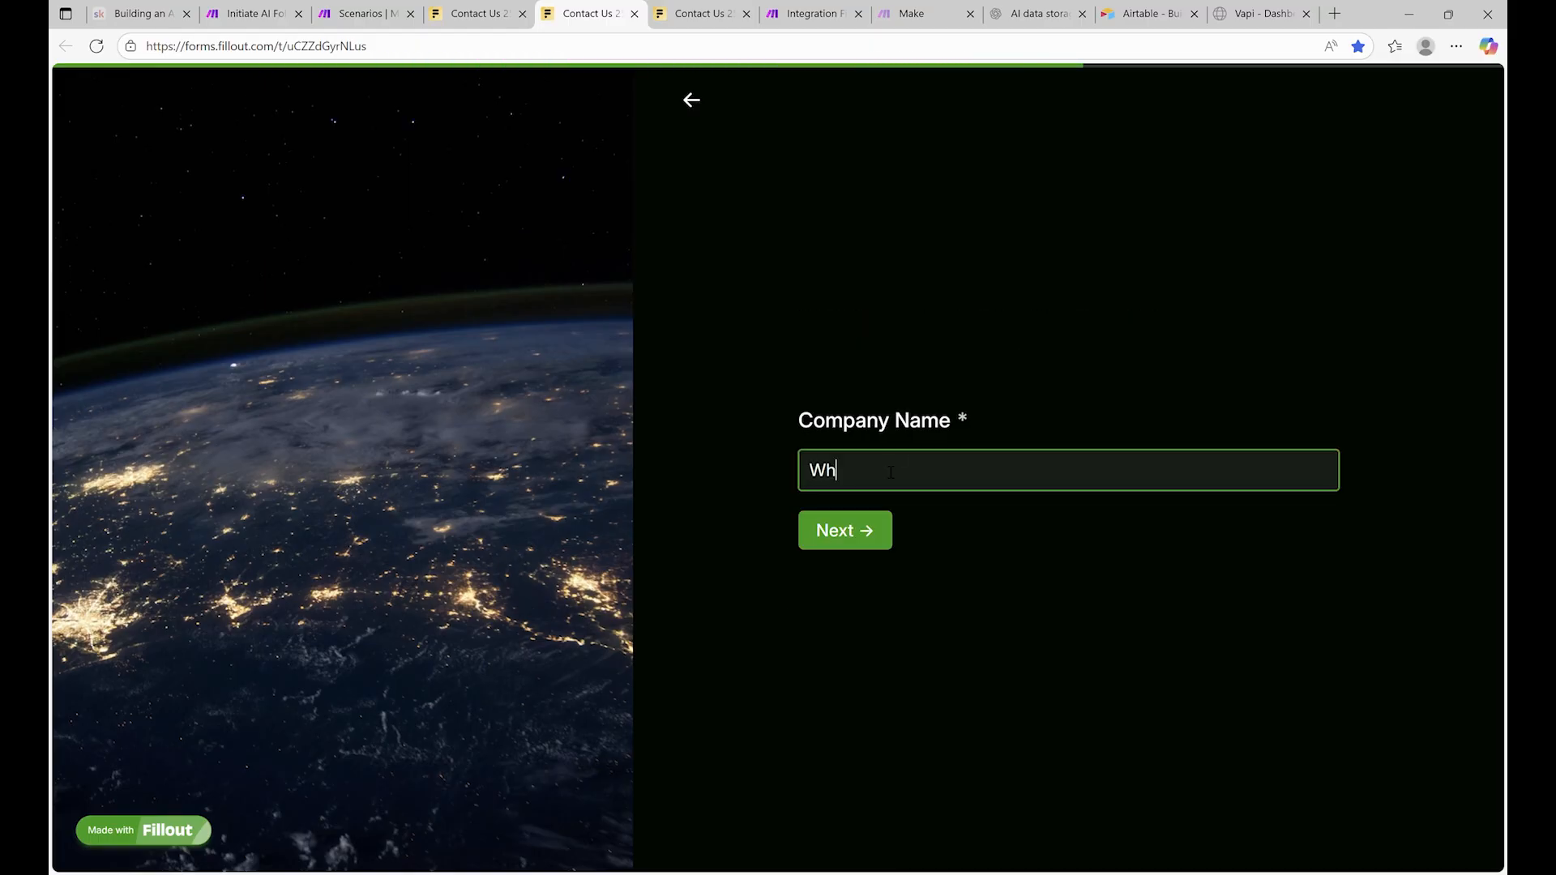
pyautogui.write('atever comapny you want')
pyautogui.press('Return')
pyautogui.write('Caat')
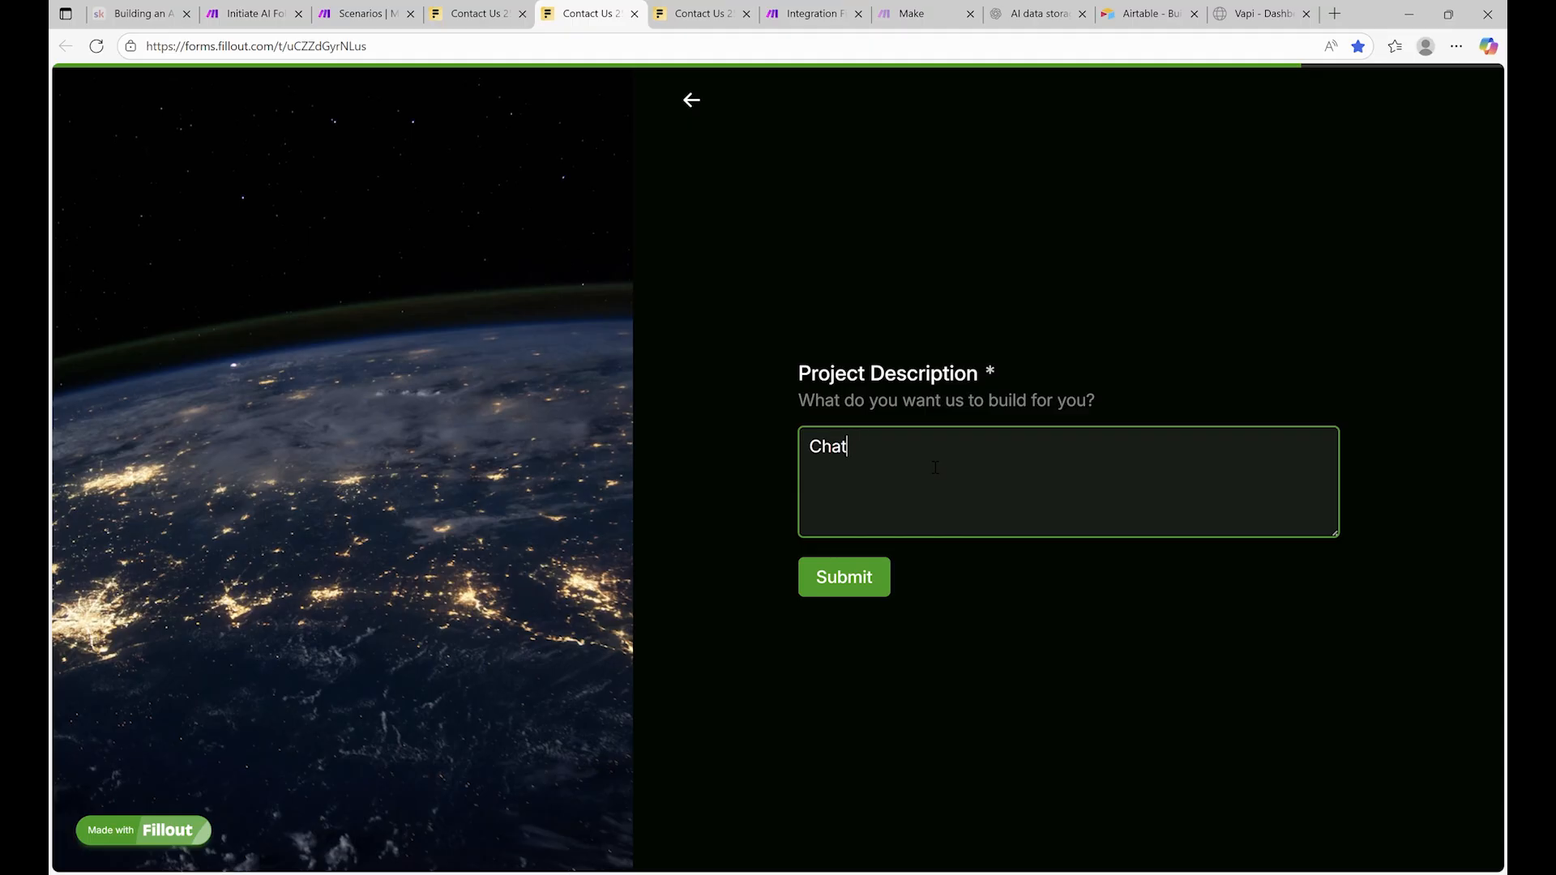
pyautogui.write('bots!!')
pyautogui.click(851, 577)
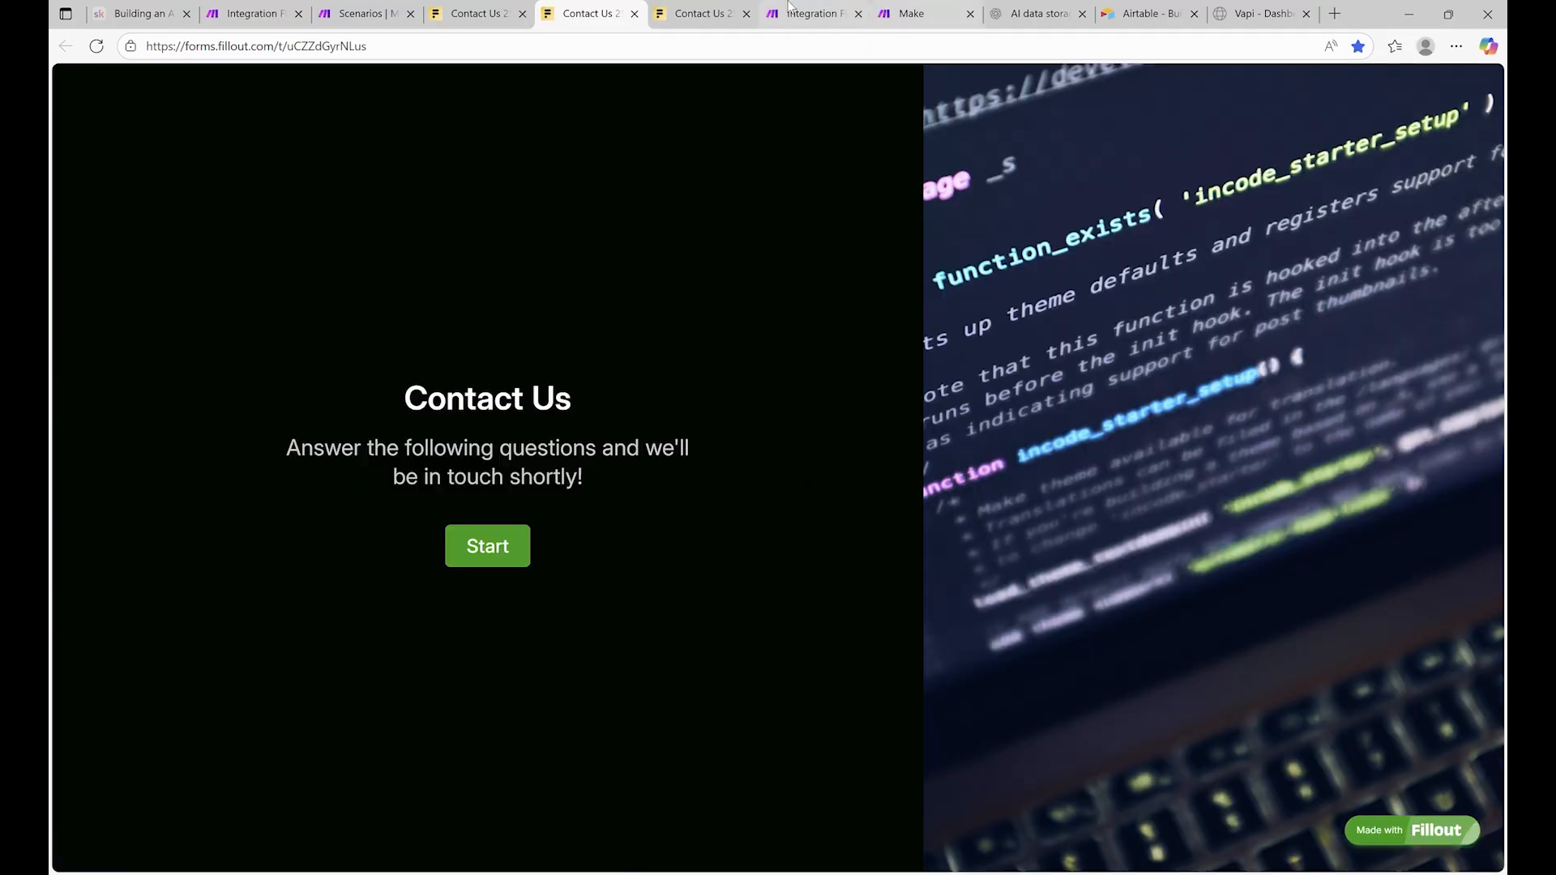
pyautogui.click(801, 13)
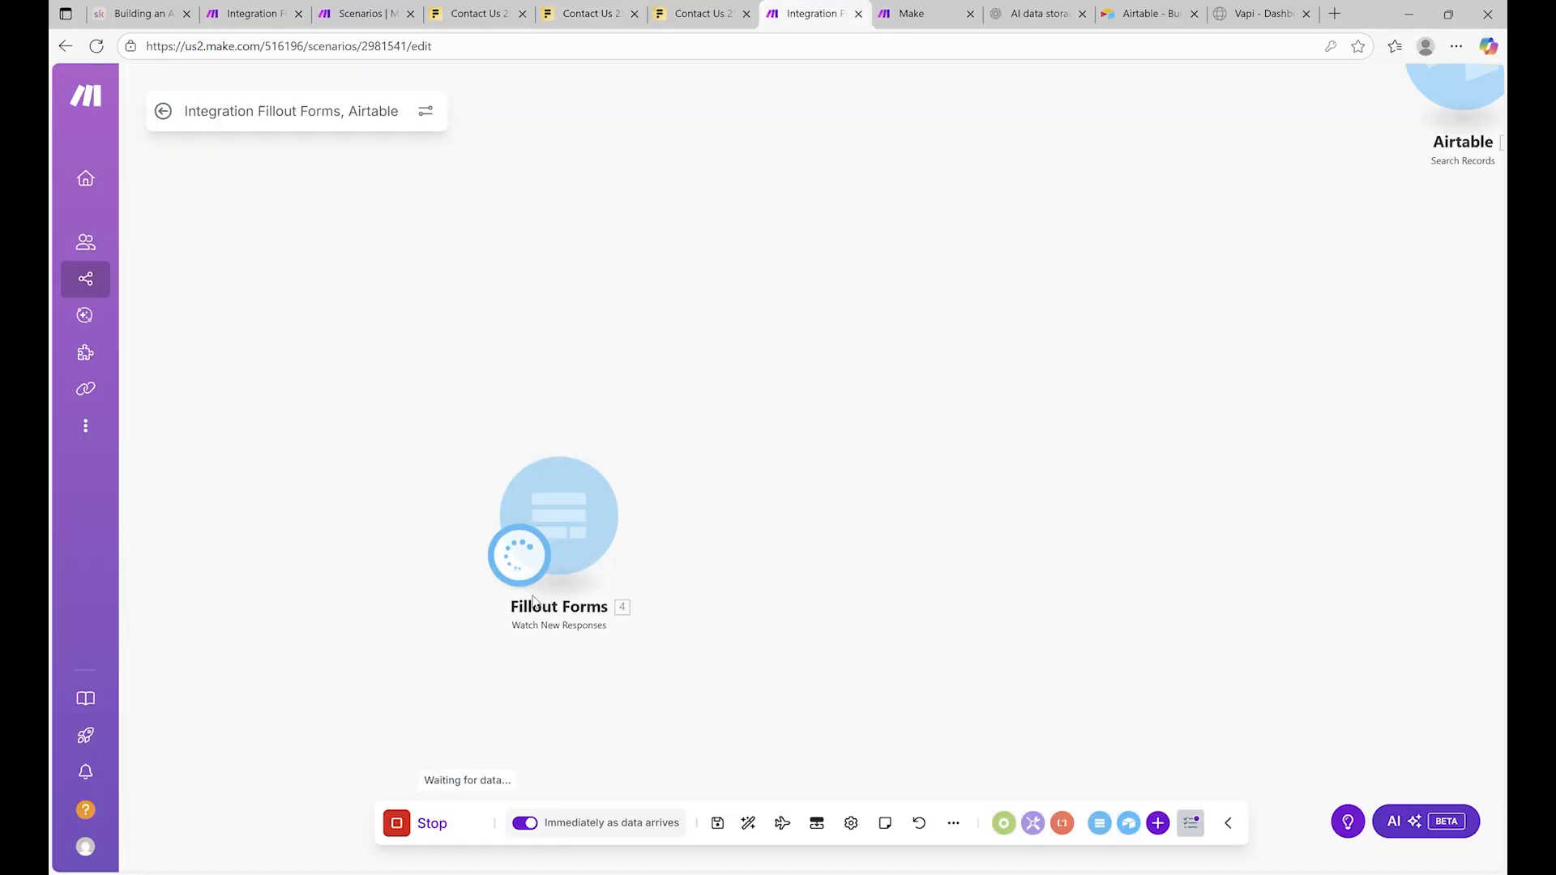
# Stop the test run and connect the Airtable Search Records module after Fillout Forms
pyautogui.click(438, 823)
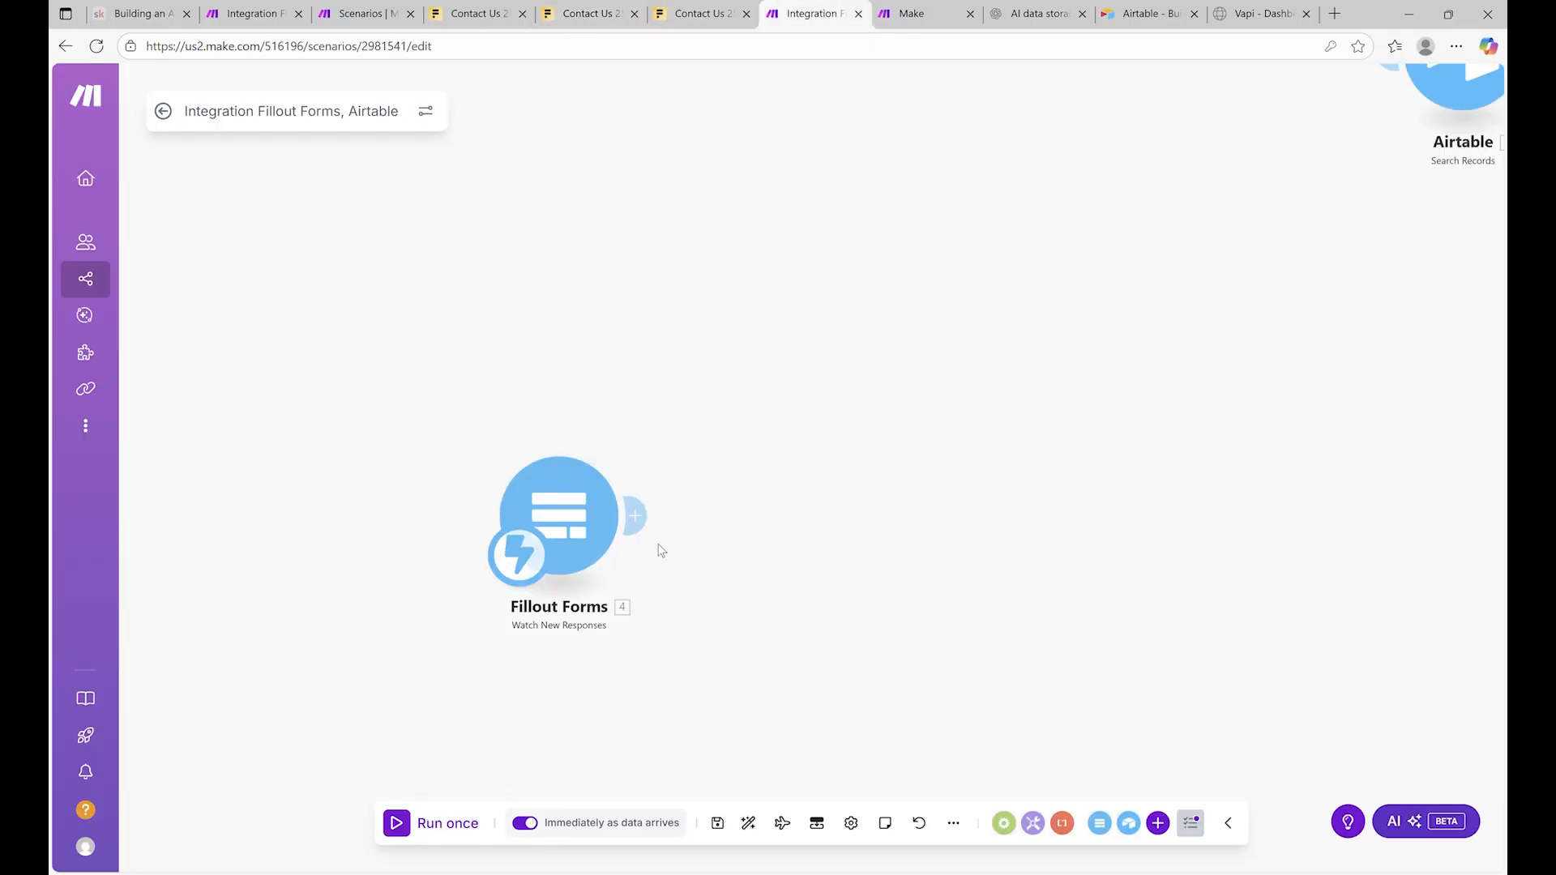
pyautogui.moveTo(828, 450); pyautogui.dragTo(448, 542)
pyautogui.moveTo(1054, 151); pyautogui.dragTo(413, 587)
pyautogui.moveTo(379, 393); pyautogui.dragTo(754, 347)
pyautogui.moveTo(918, 534)
pyautogui.mouseDown()
pyautogui.moveTo(907, 586)
pyautogui.moveTo(903, 552)
pyautogui.mouseUp()
pyautogui.click(895, 525)
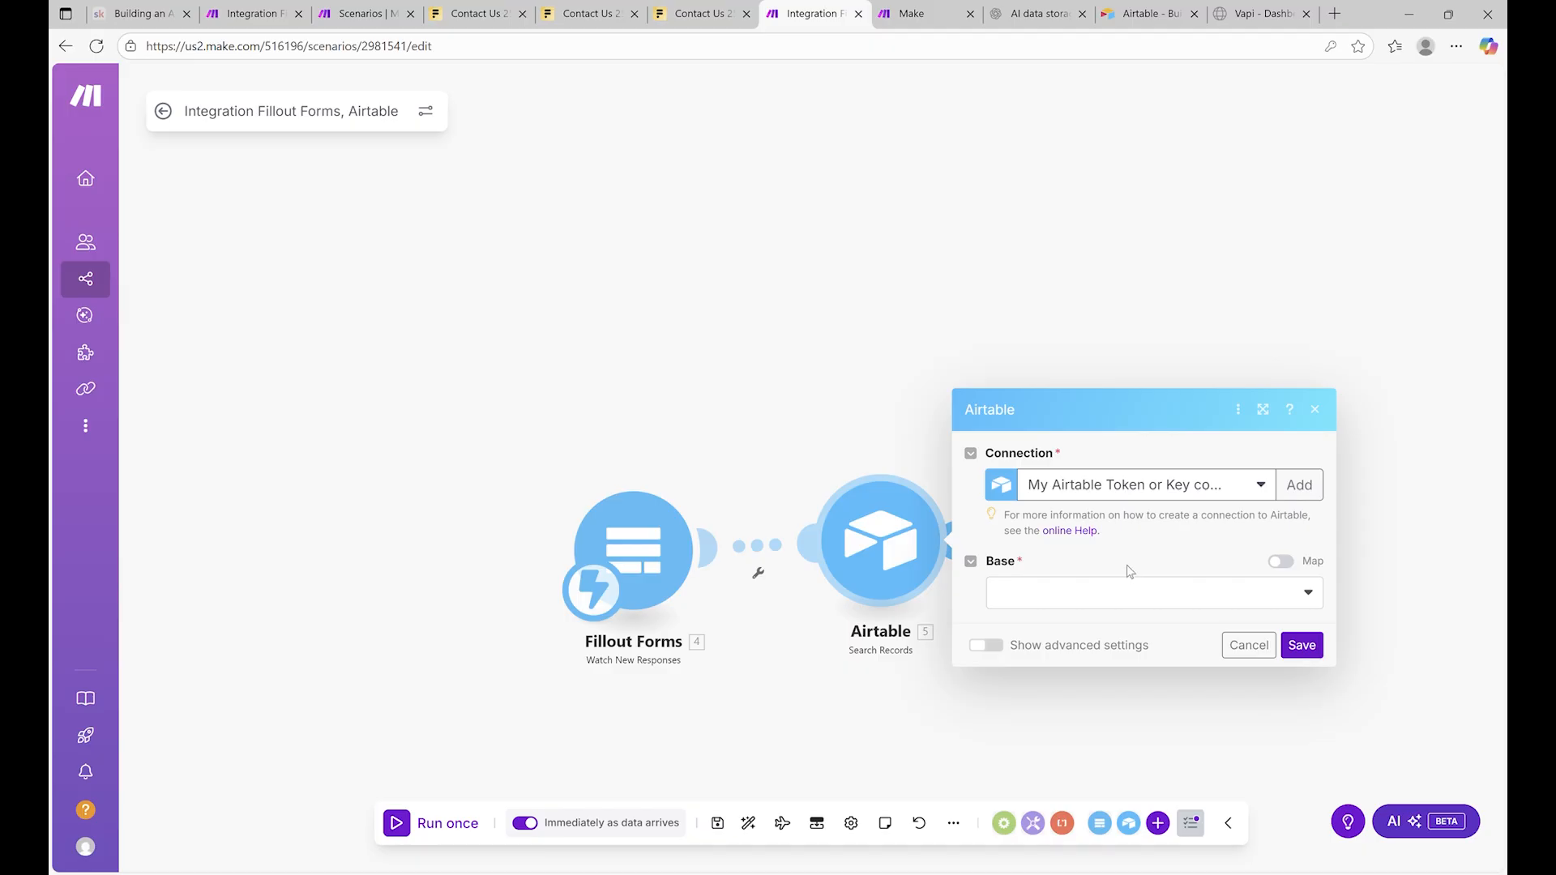
# Search Lead Qualification Voice Assistant's Table 1 with a LOWER/SUBSTITUTE formula matching the form's Answers: Email
pyautogui.click(1135, 593)
pyautogui.click(1095, 622)
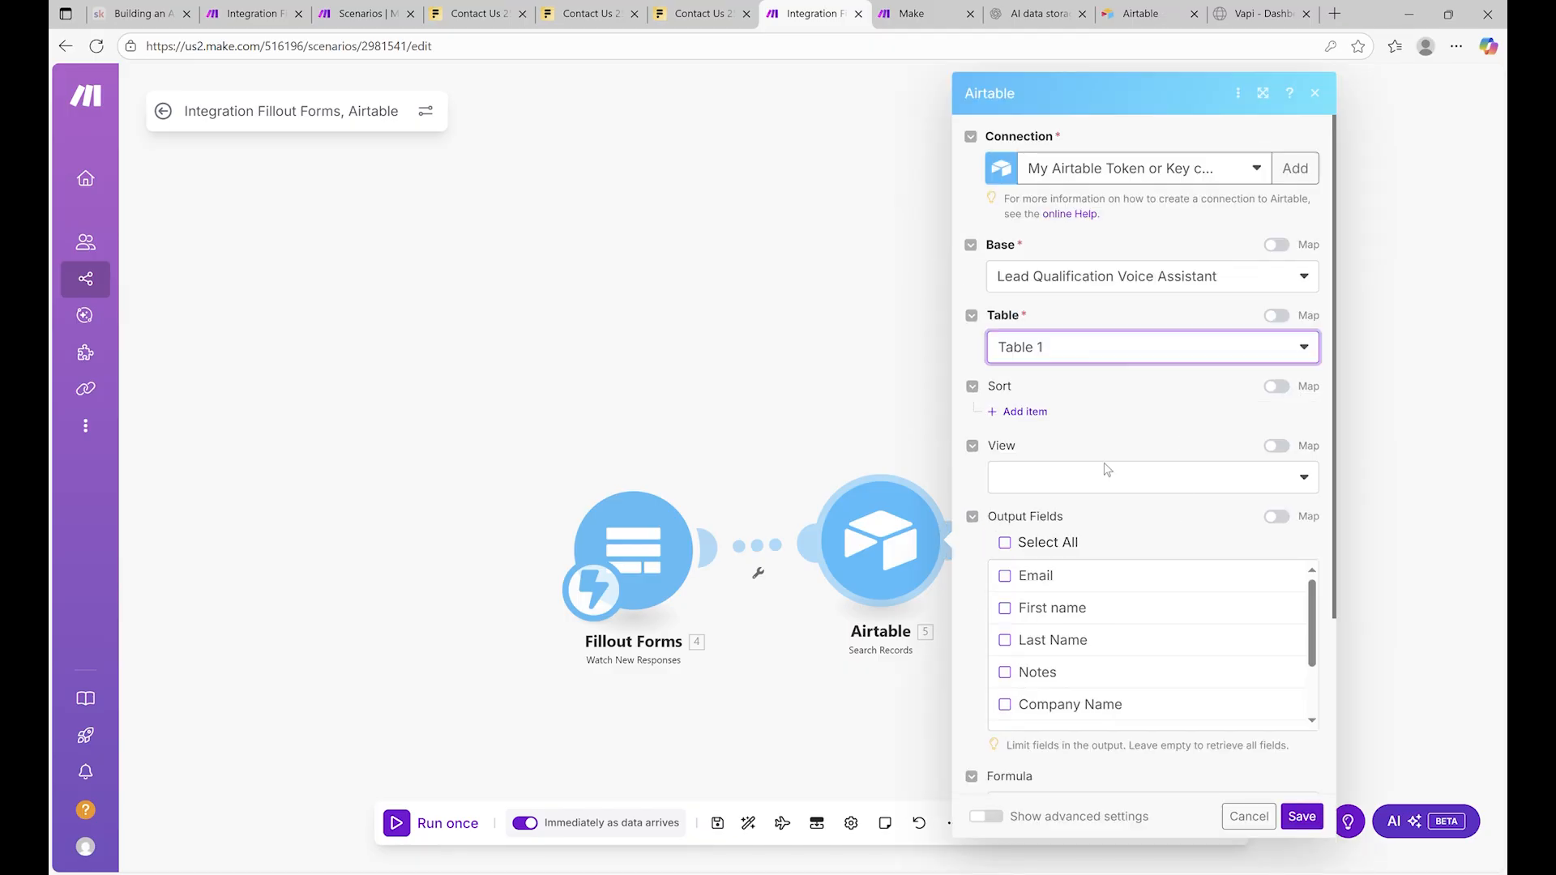
pyautogui.scroll(-3, 1132, 442)
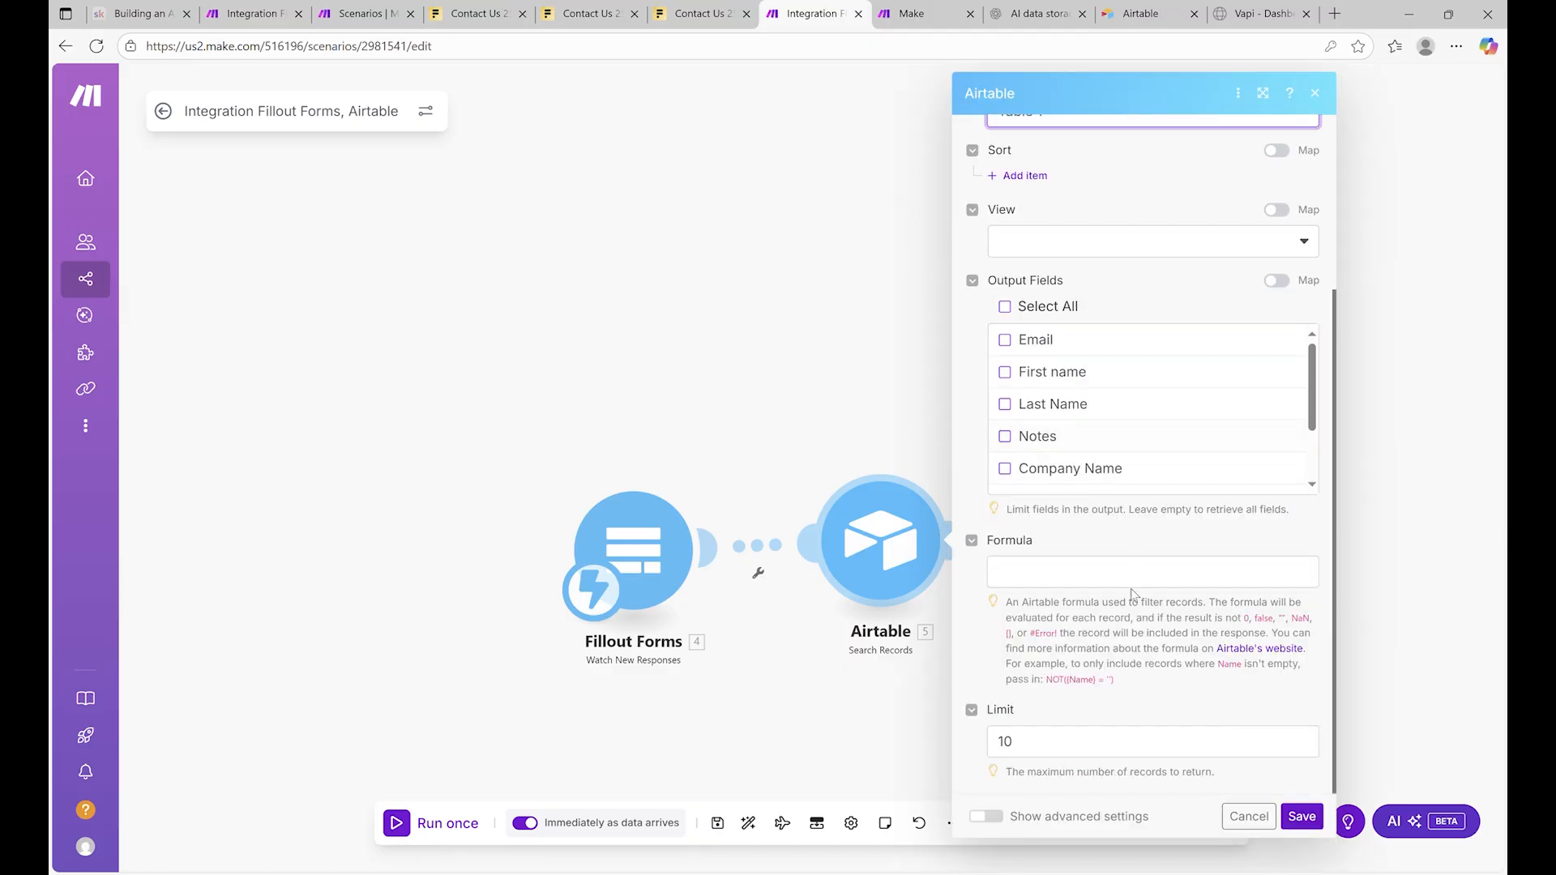
pyautogui.click(1089, 576)
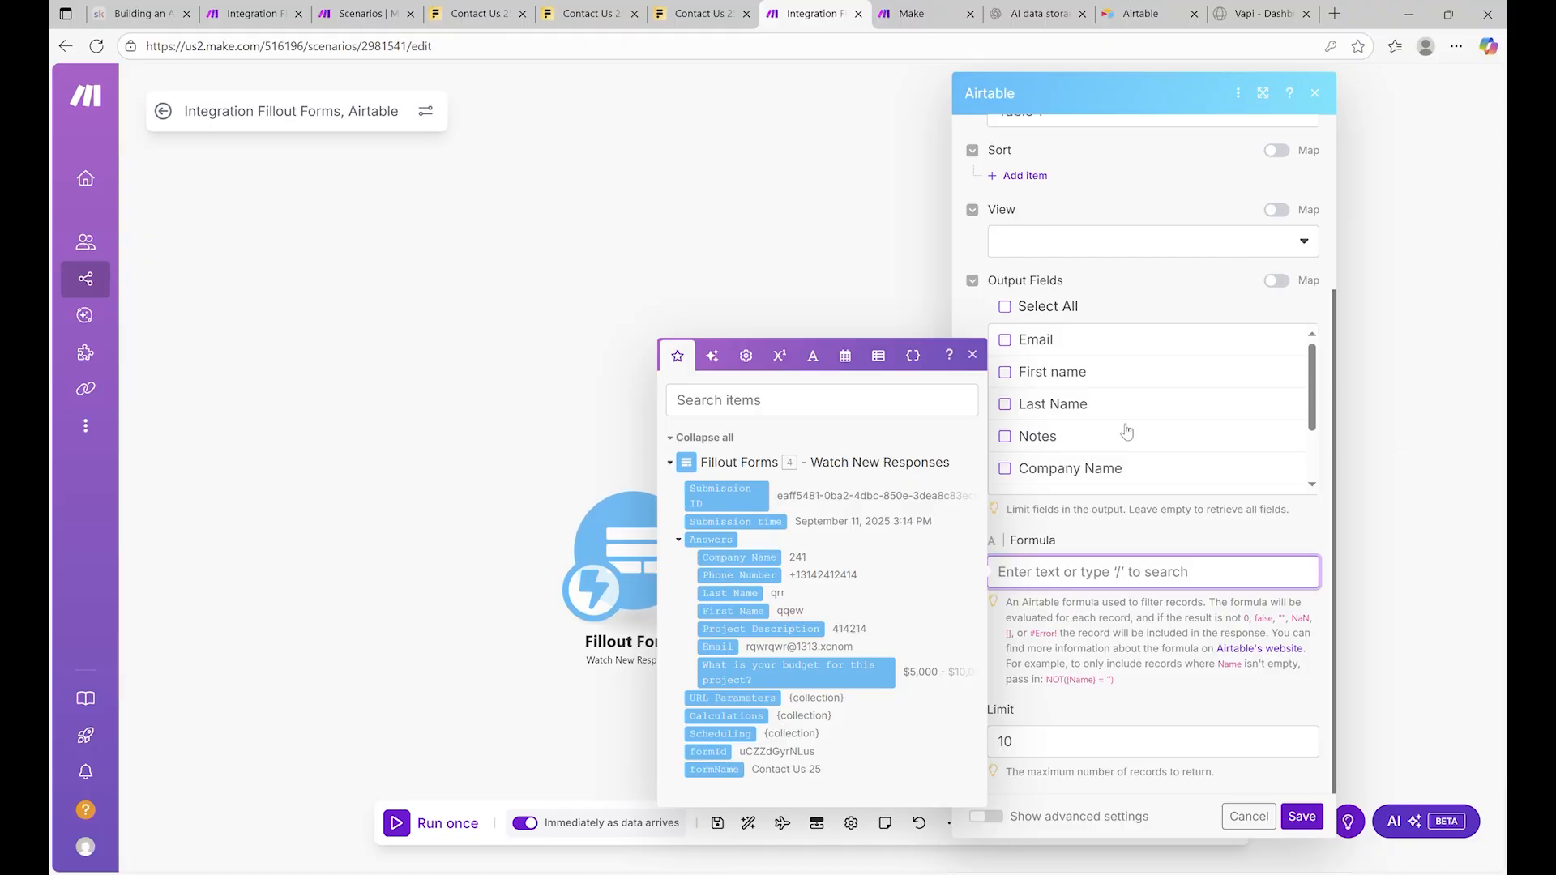
pyautogui.click(353, 7)
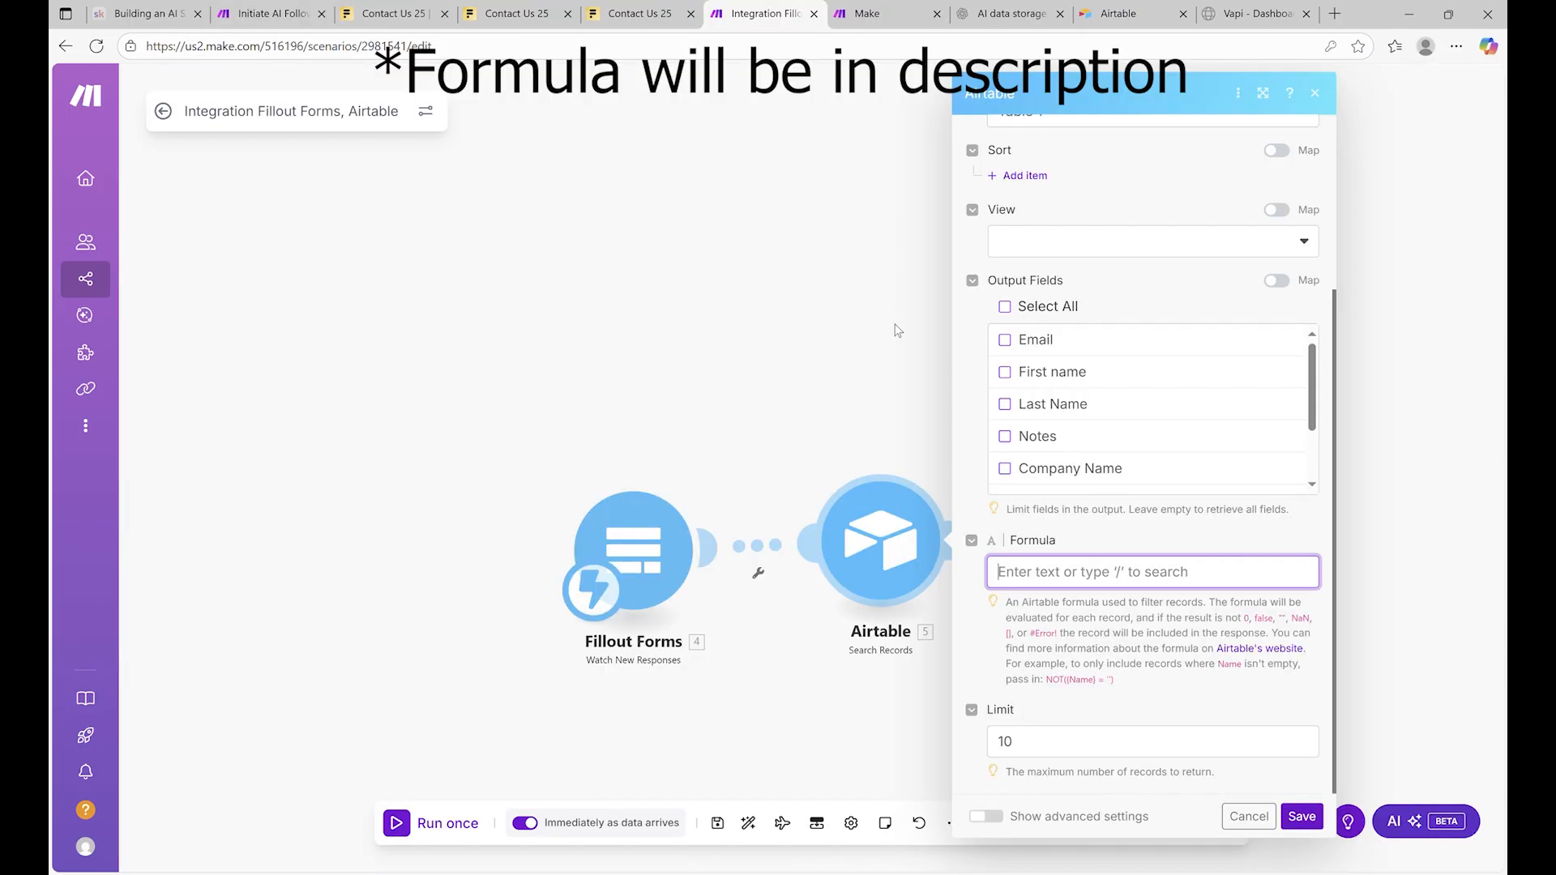
pyautogui.write('LOWER(SUBSTITUTE({Email}," ","")) = LOWER(SUBSTITUTE(\'lower(trim(19.answers.rrY6JHyM4yMzUZeAeh8gt6))\'," ",""))')
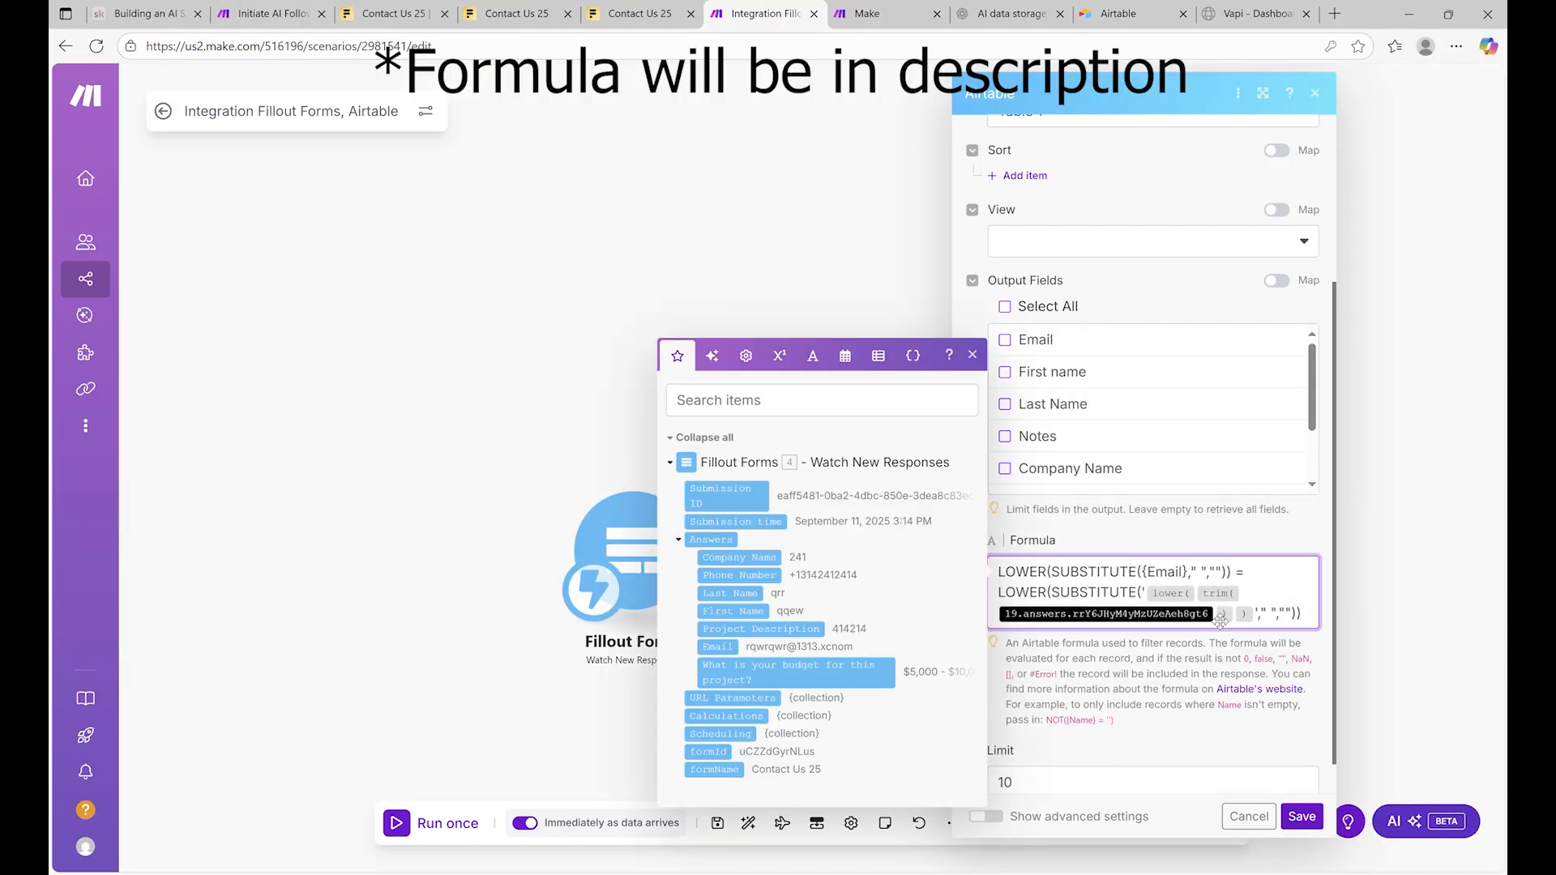
pyautogui.press('BackSpace')
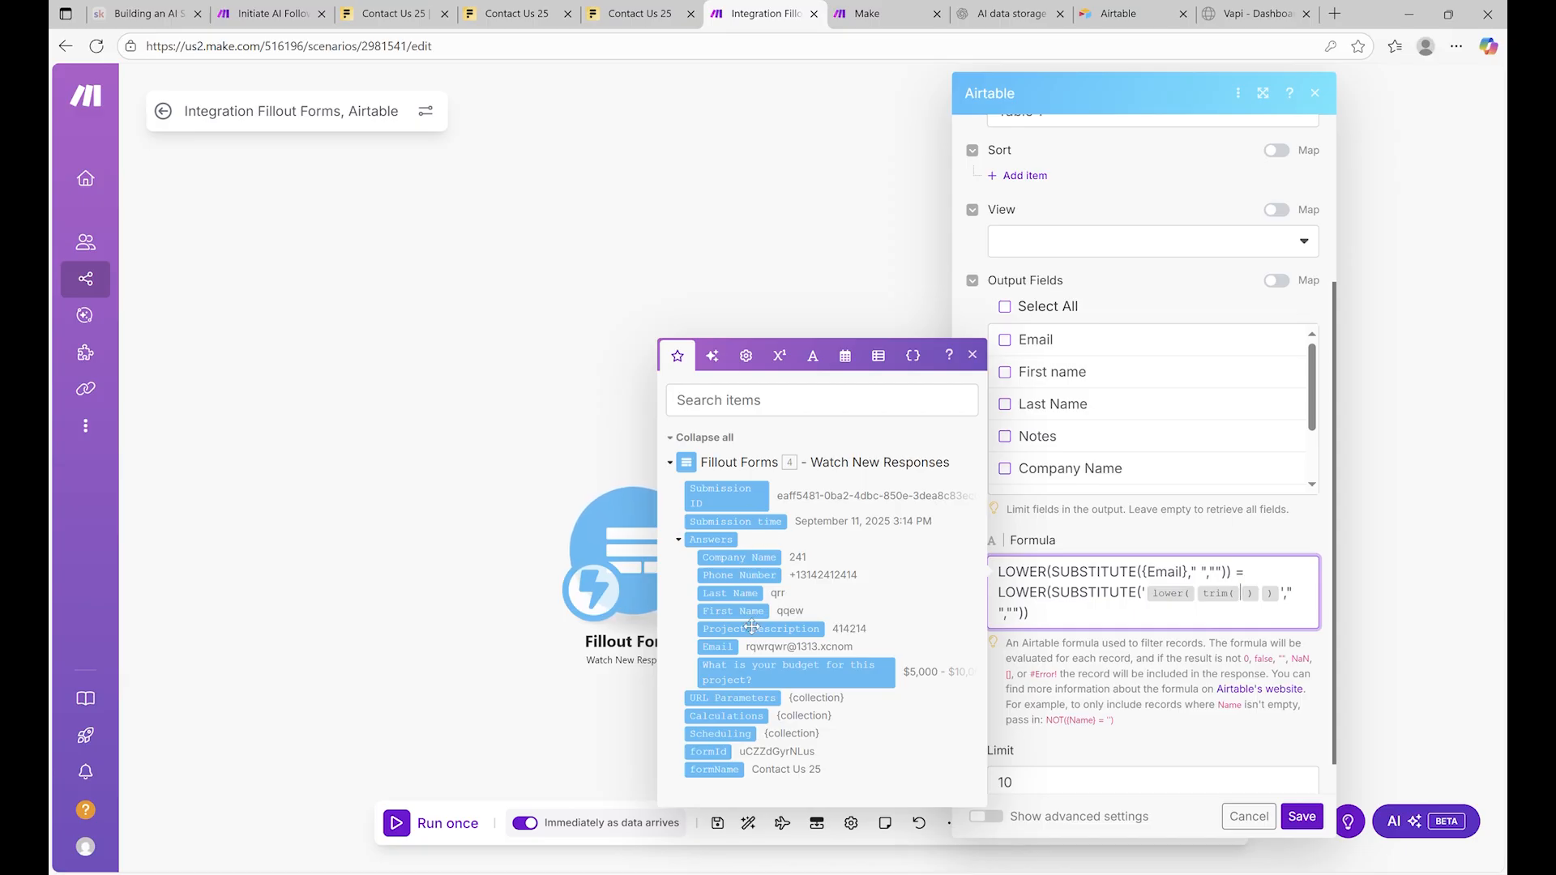
pyautogui.click(729, 648)
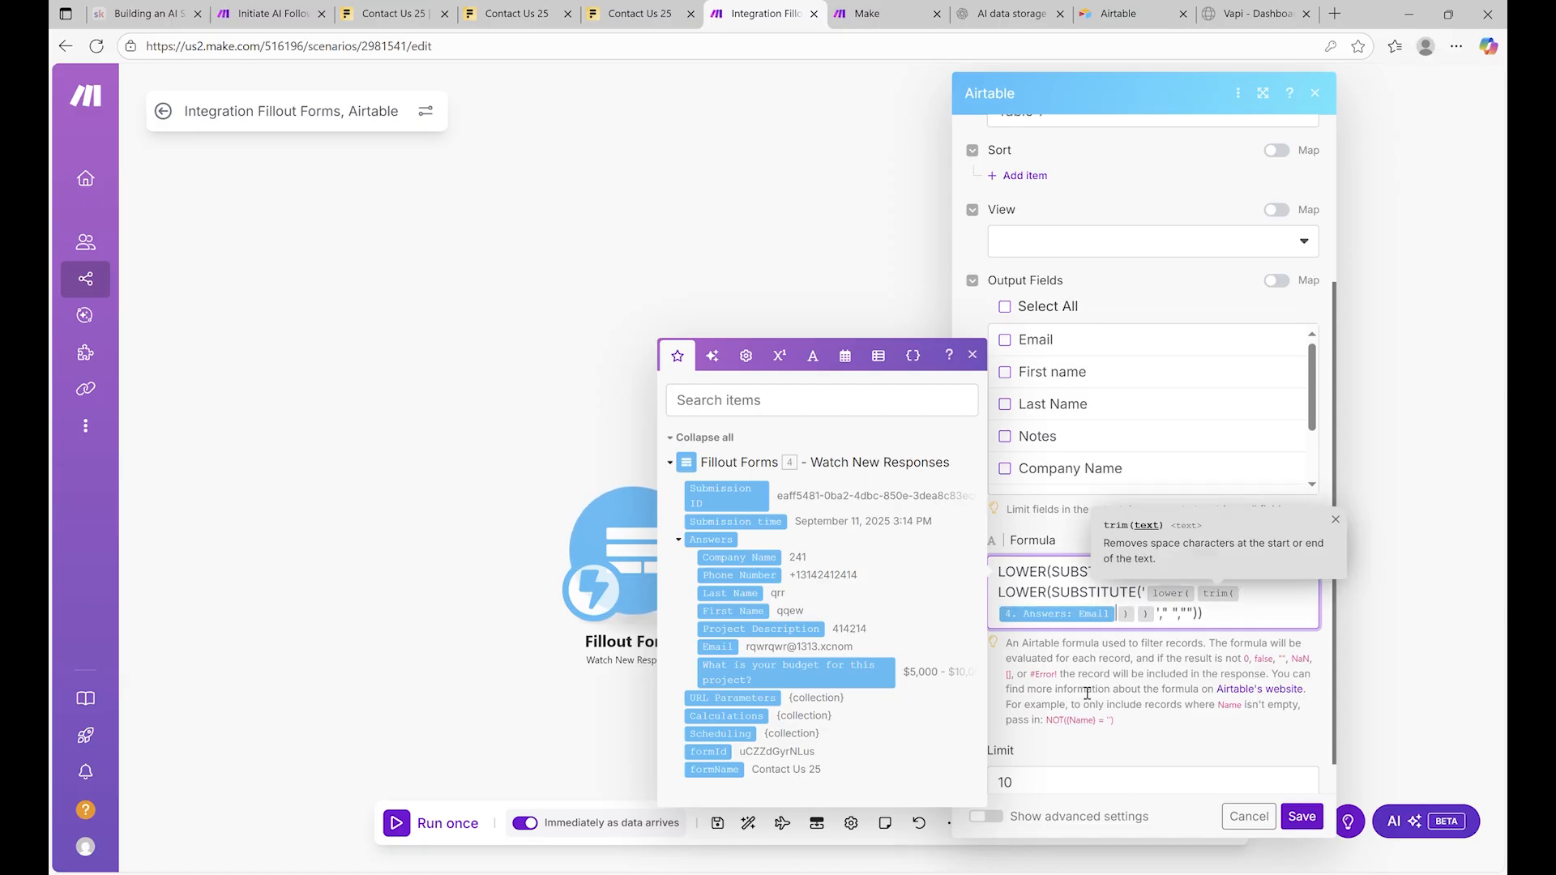
pyautogui.click(260, 14)
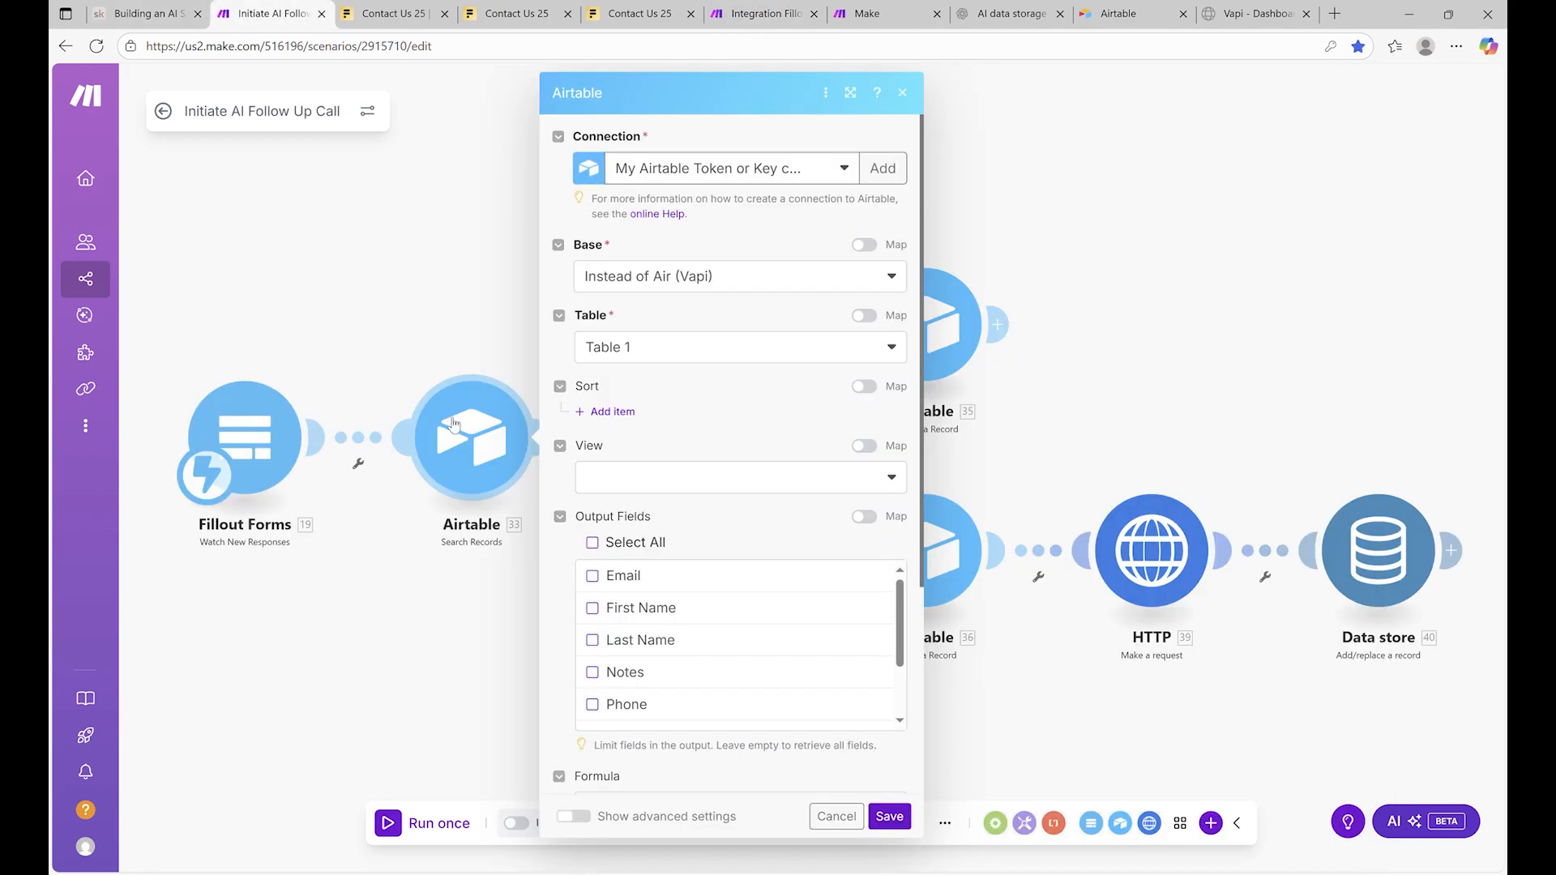
pyautogui.scroll(-5, 809, 722)
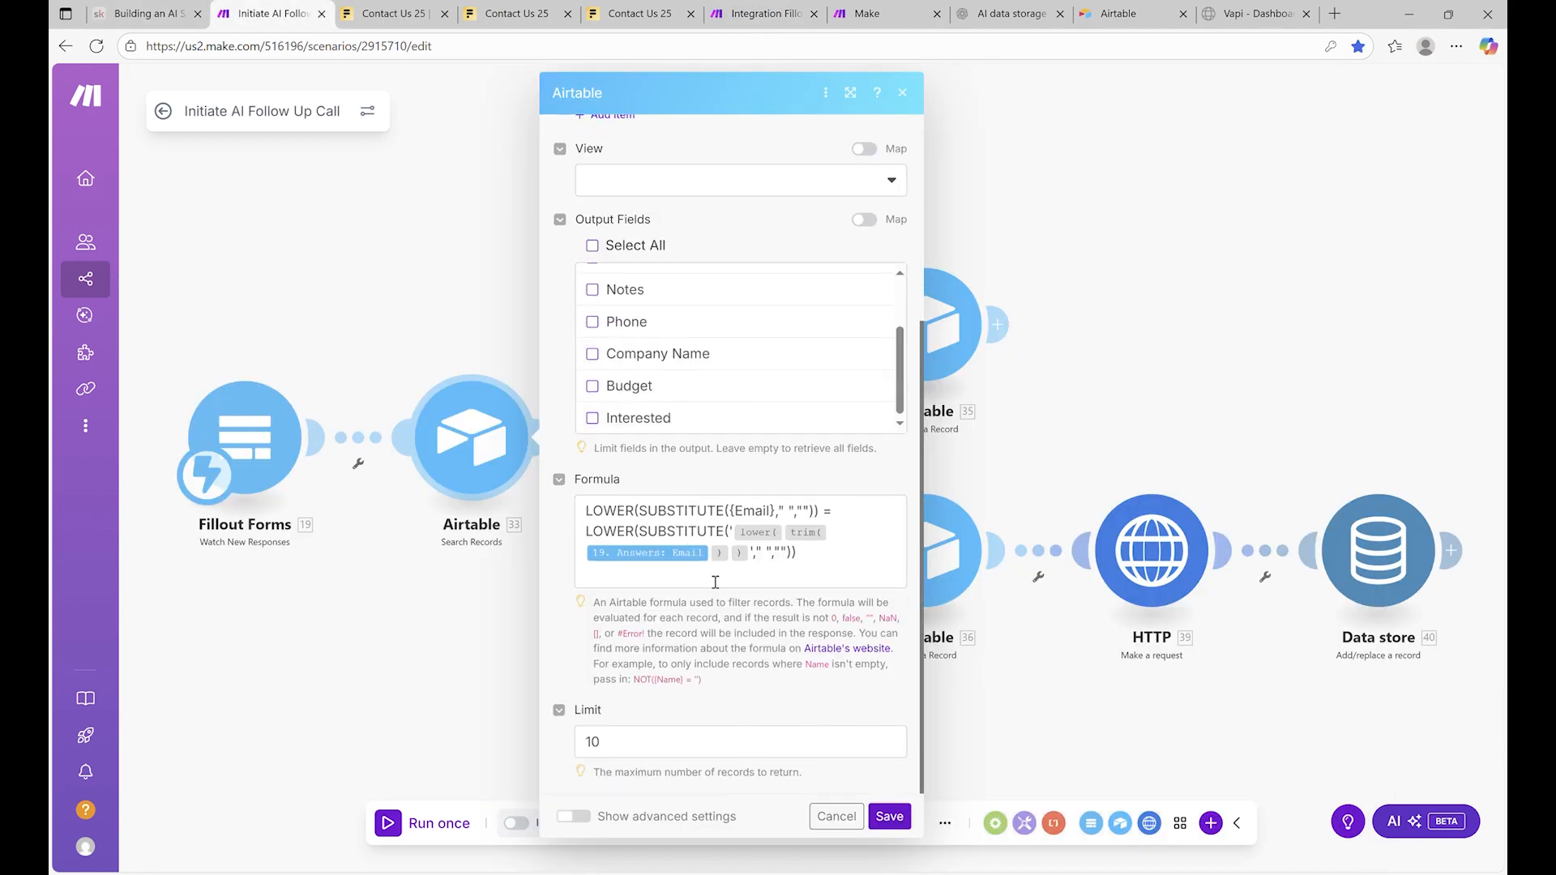
pyautogui.click(758, 14)
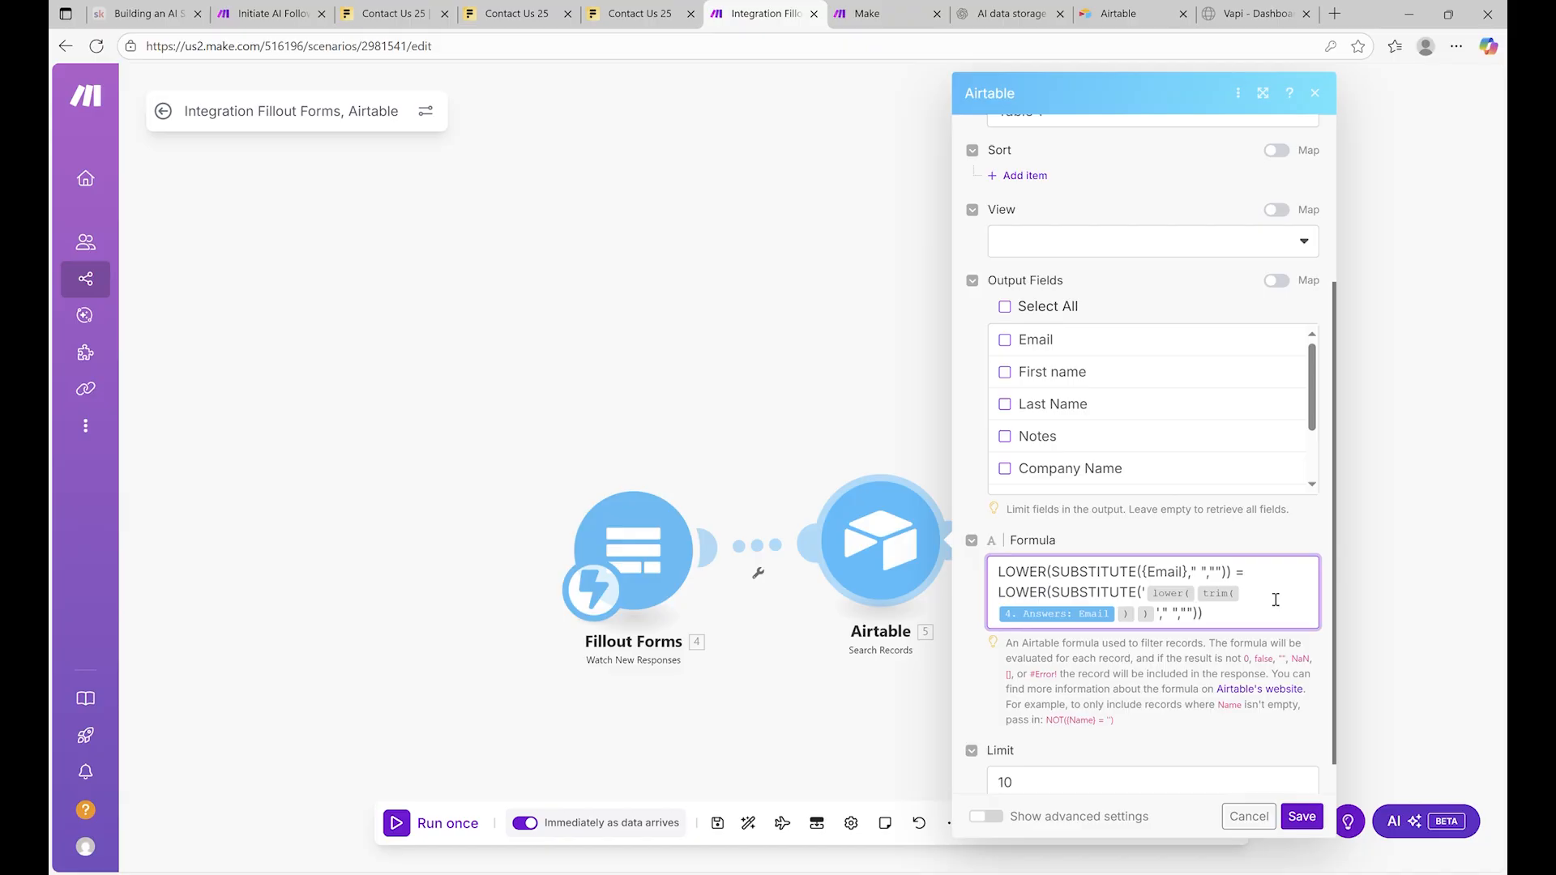
# Save the Airtable search, then find 'router' and insert a Router after Airtable Search Records
pyautogui.click(746, 269)
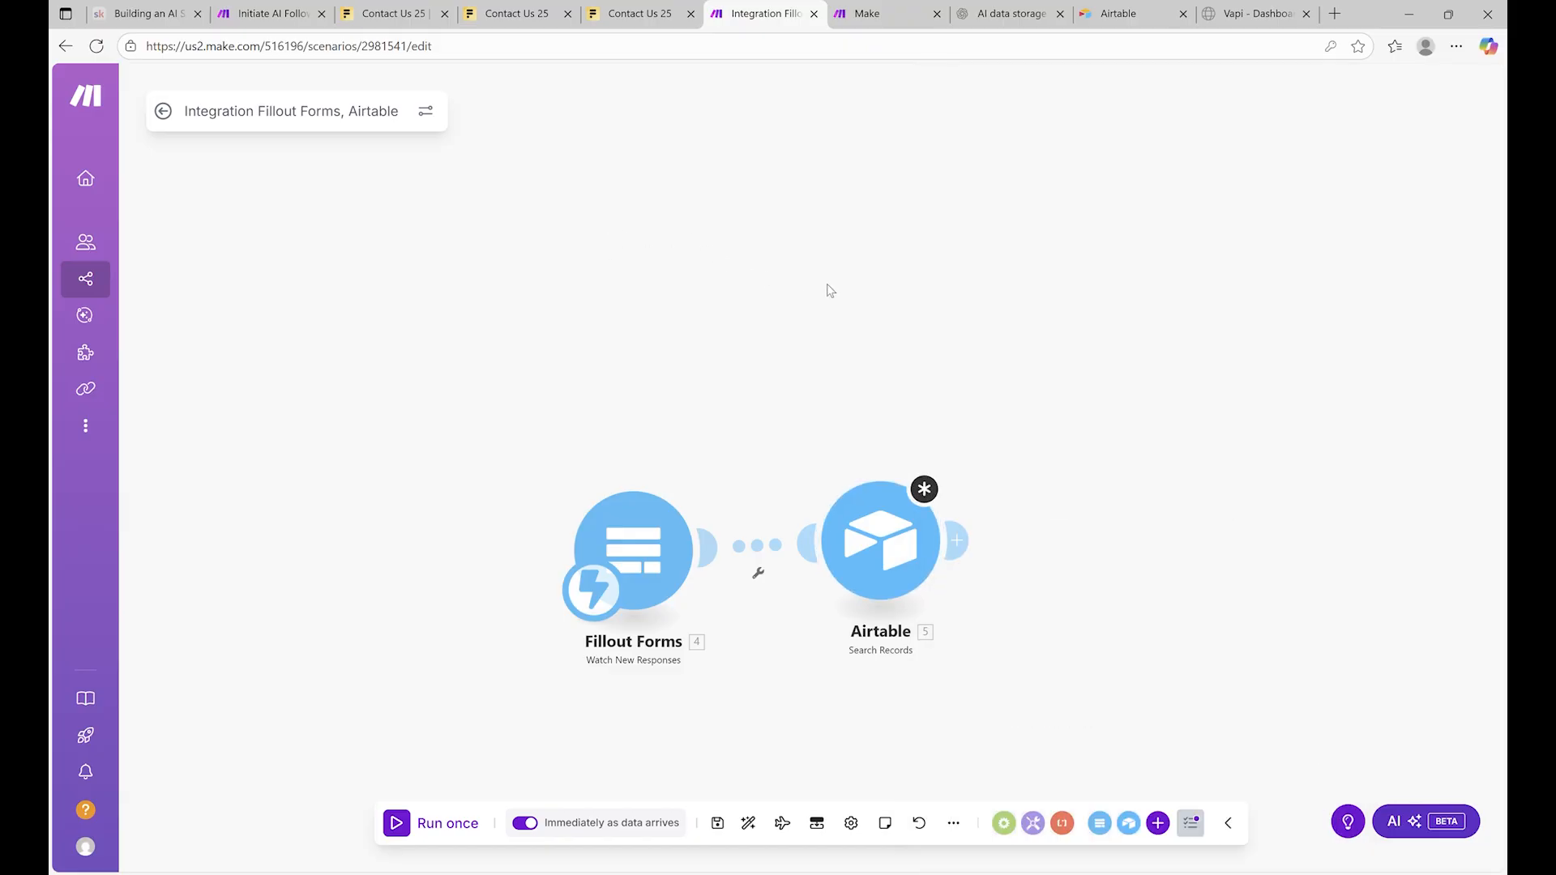
pyautogui.moveTo(843, 308); pyautogui.dragTo(347, 190)
pyautogui.click(460, 432)
pyautogui.moveTo(740, 442); pyautogui.dragTo(718, 430)
pyautogui.moveTo(469, 425); pyautogui.dragTo(578, 427)
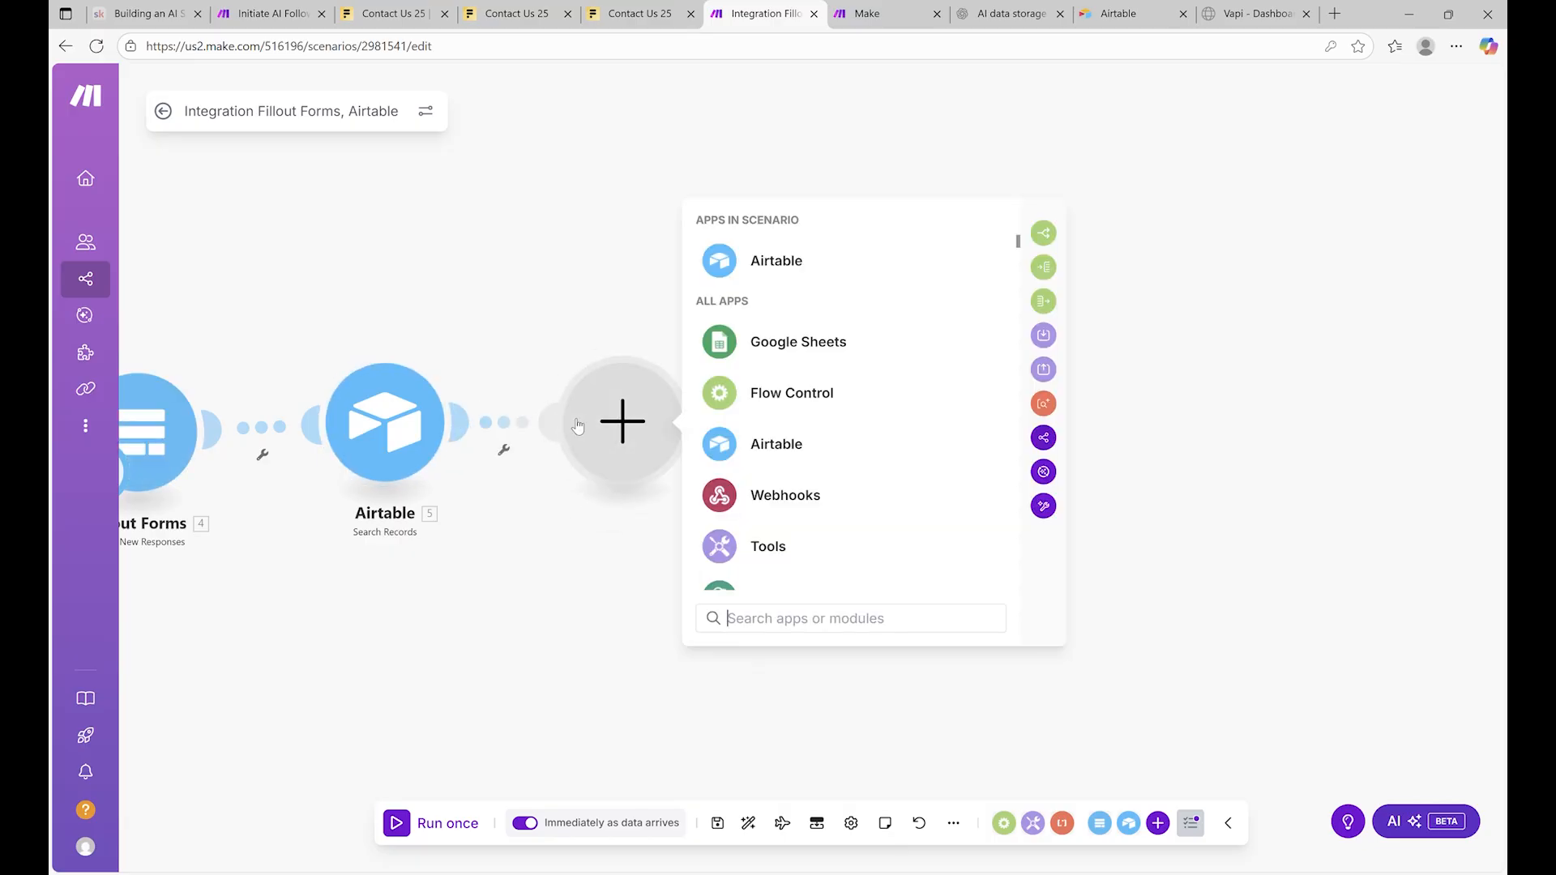
pyautogui.write('router')
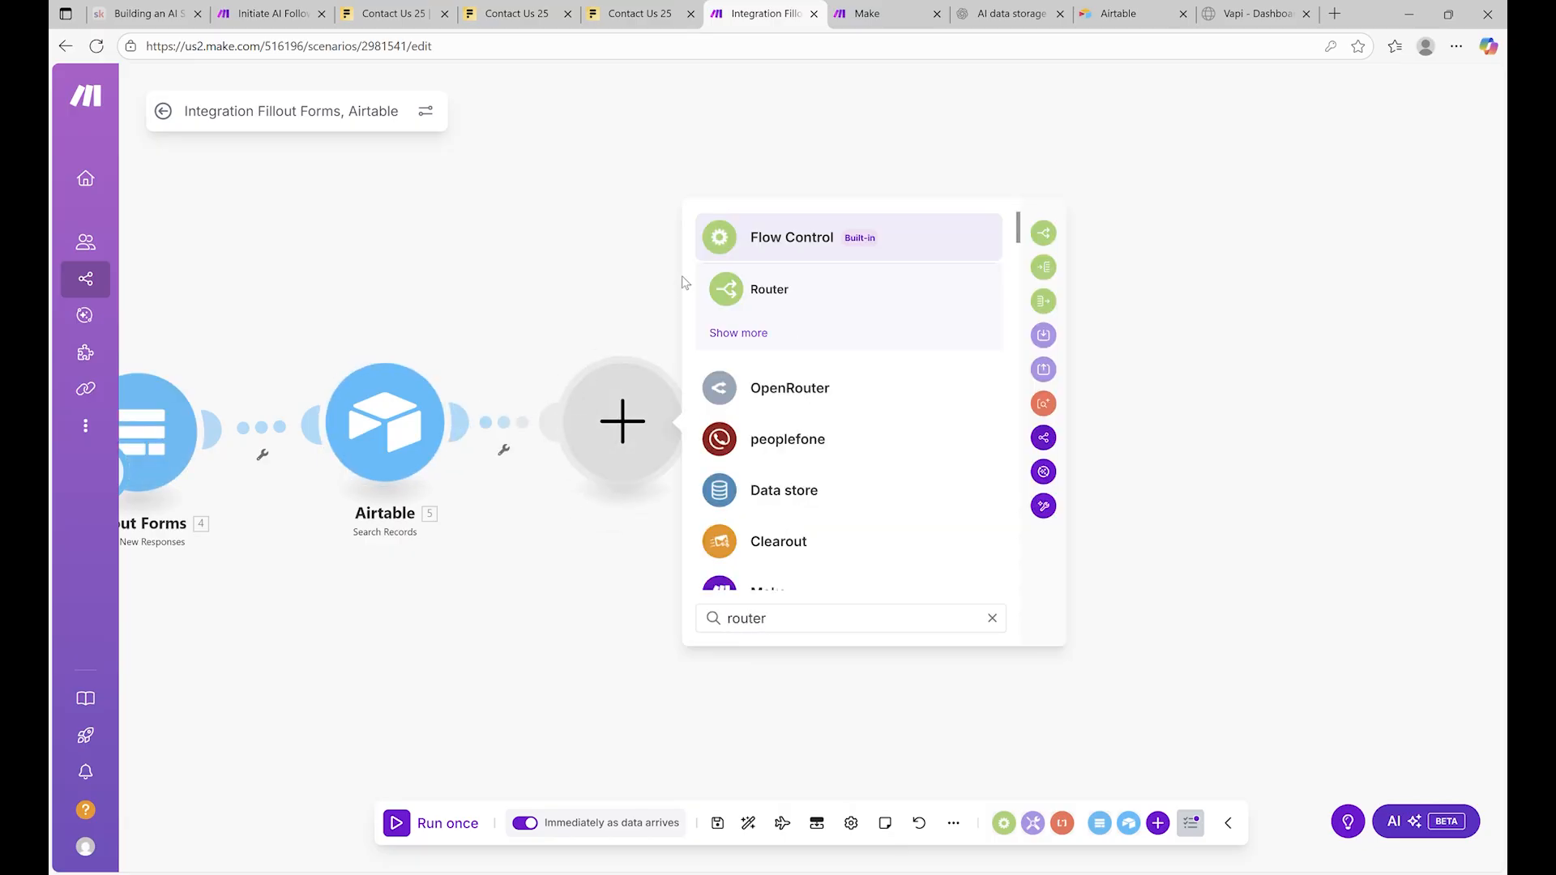
pyautogui.click(770, 290)
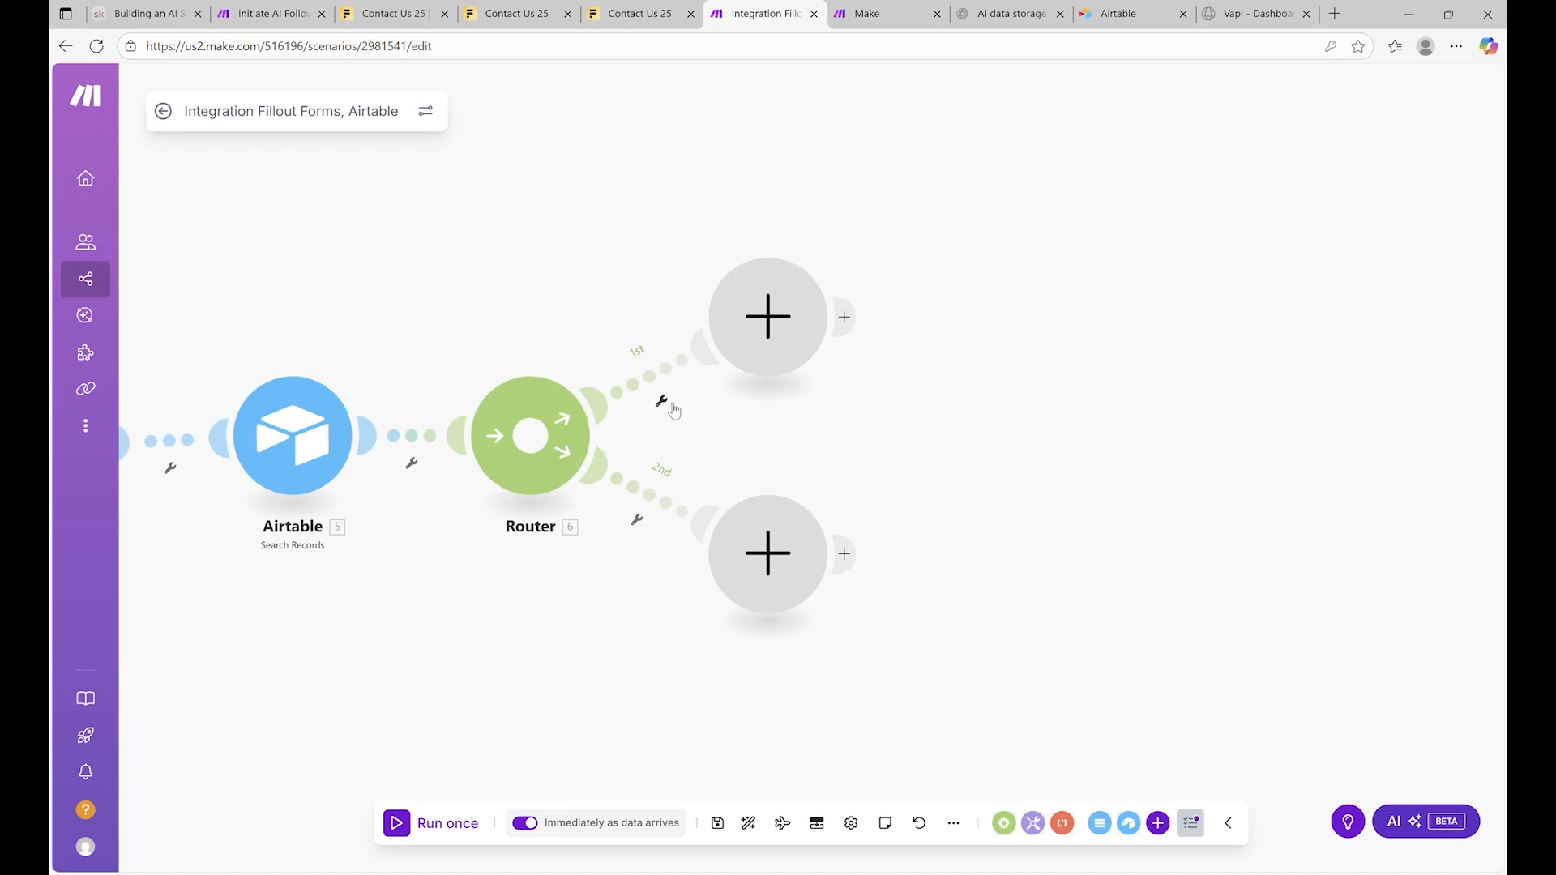
# Open a filter setup on the router's first route, then close it without saving
pyautogui.click(662, 403)
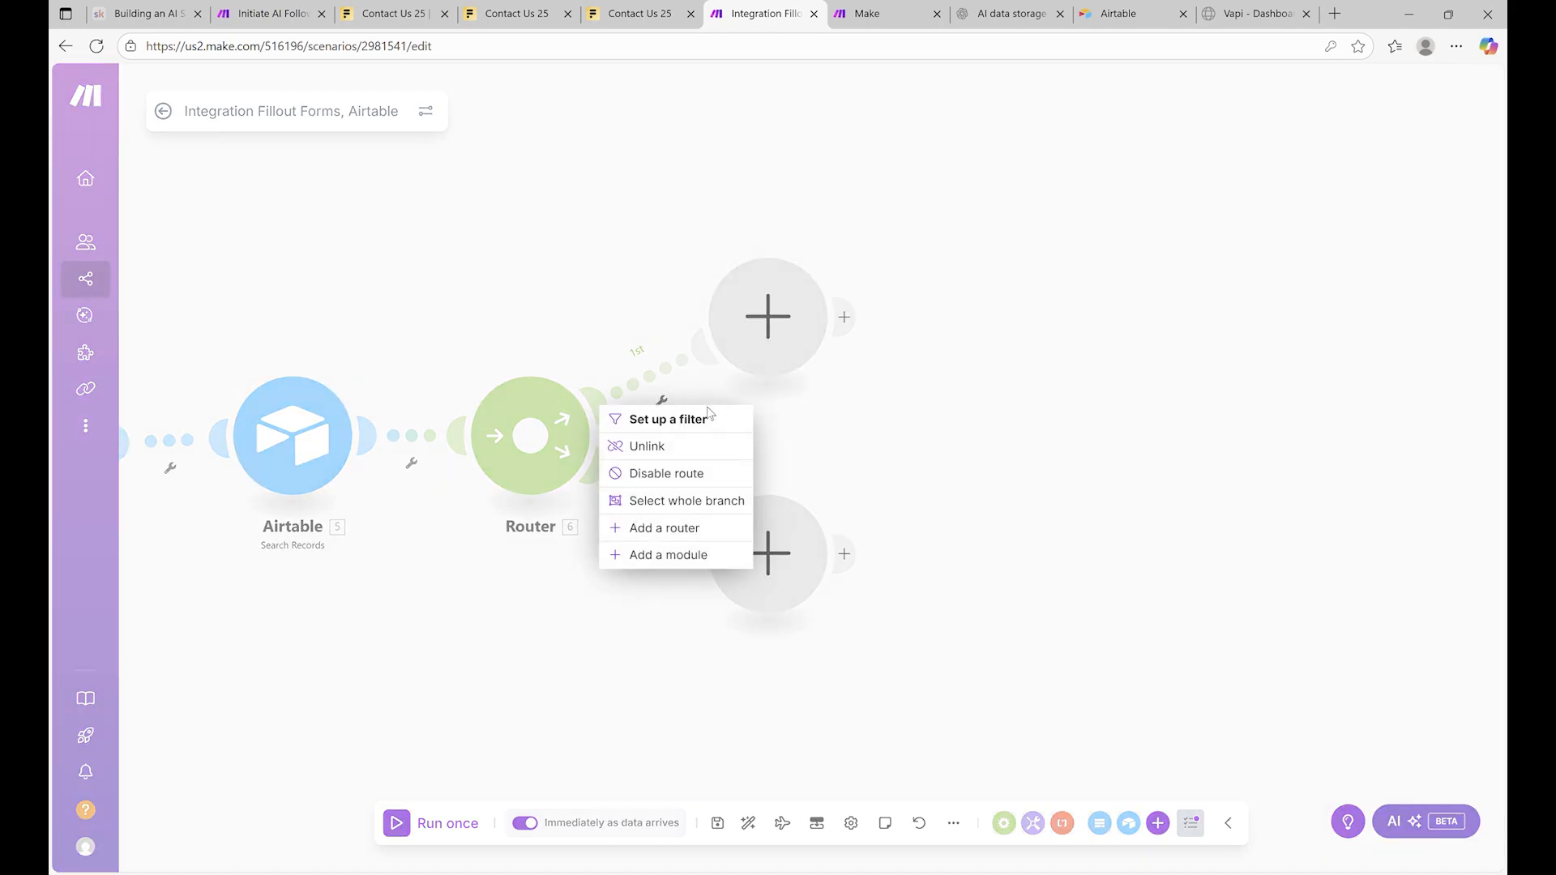
pyautogui.click(717, 415)
pyautogui.click(775, 409)
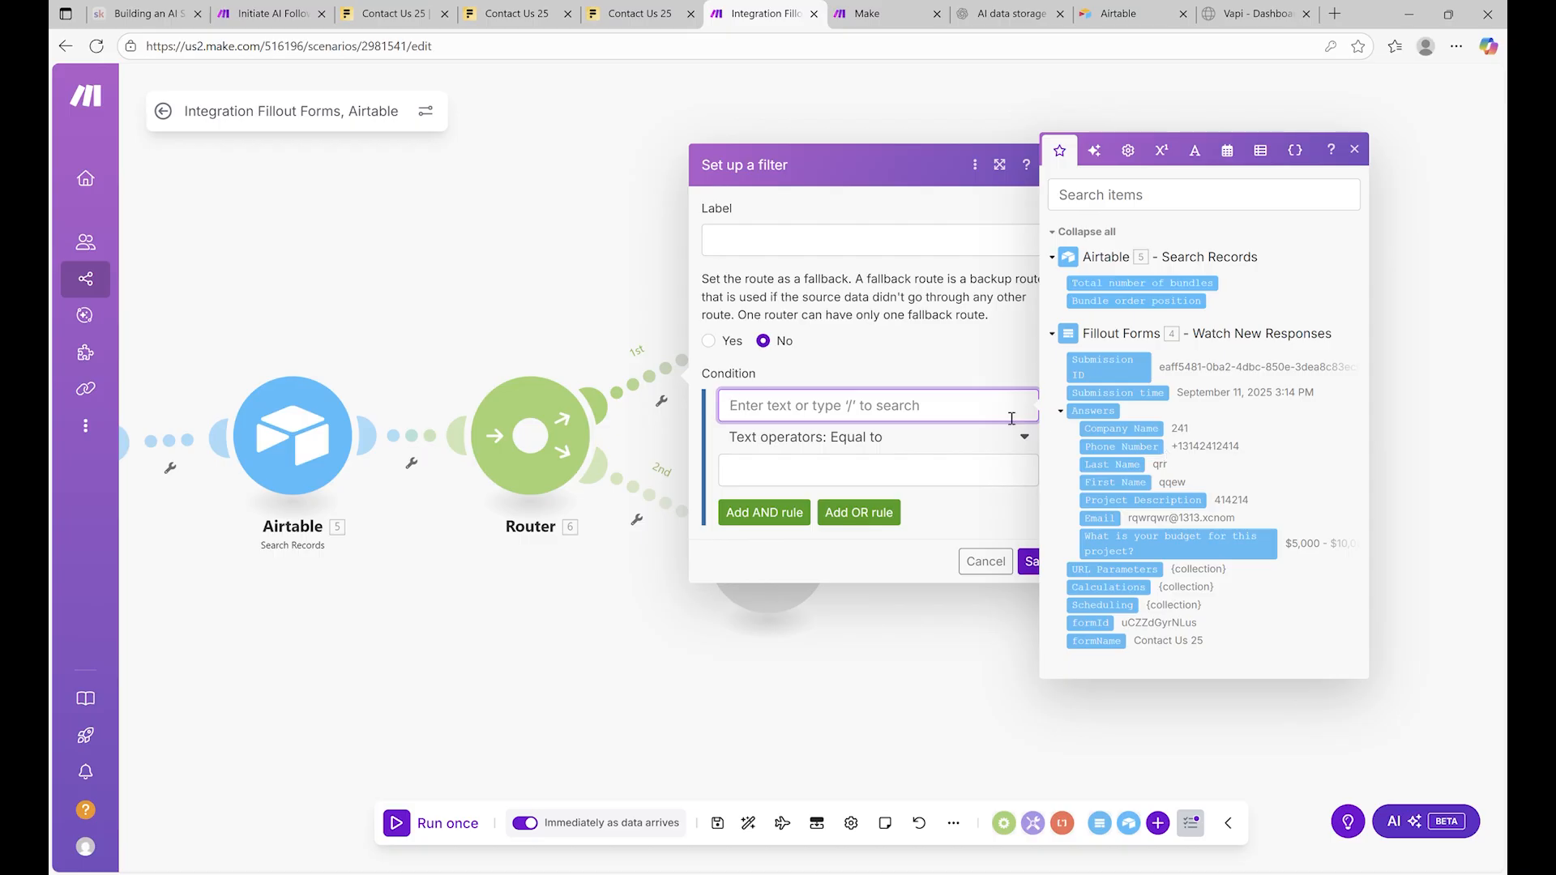
pyautogui.click(932, 384)
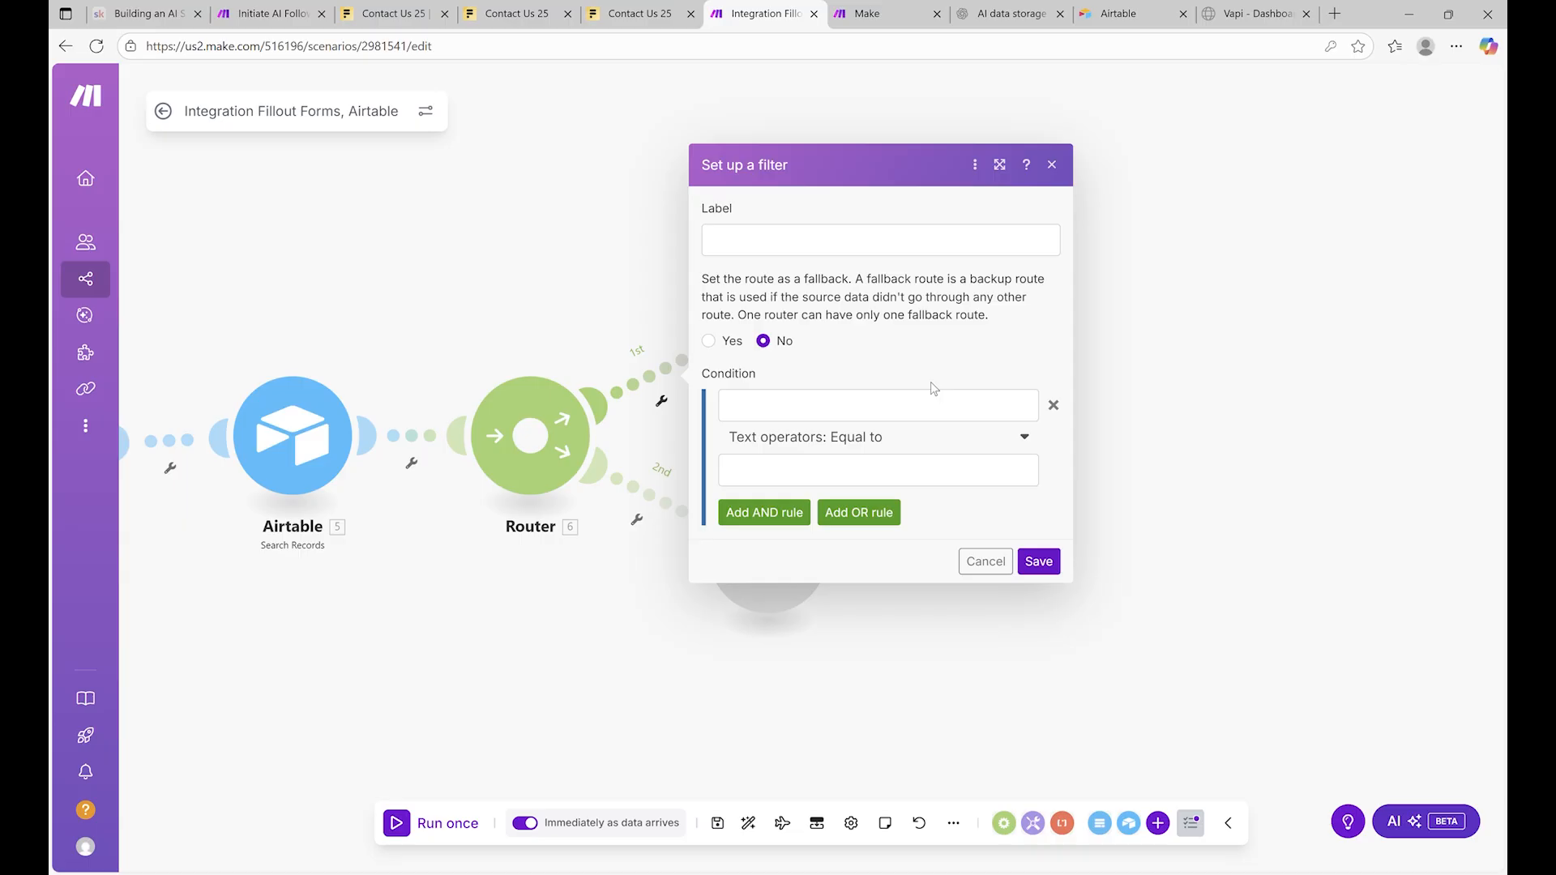
pyautogui.click(1255, 299)
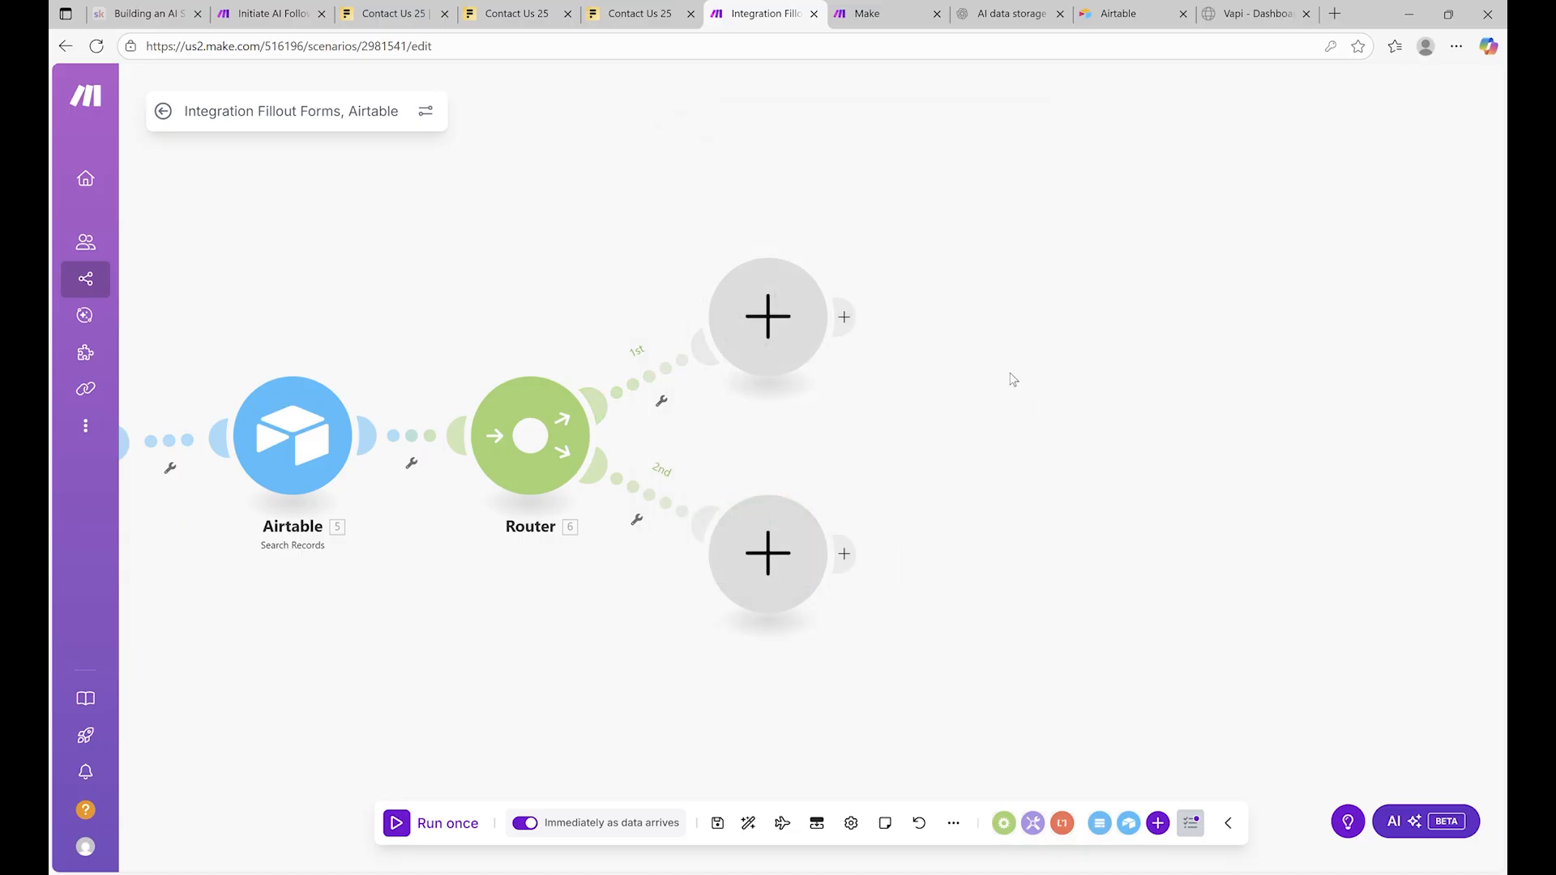
pyautogui.click(789, 313)
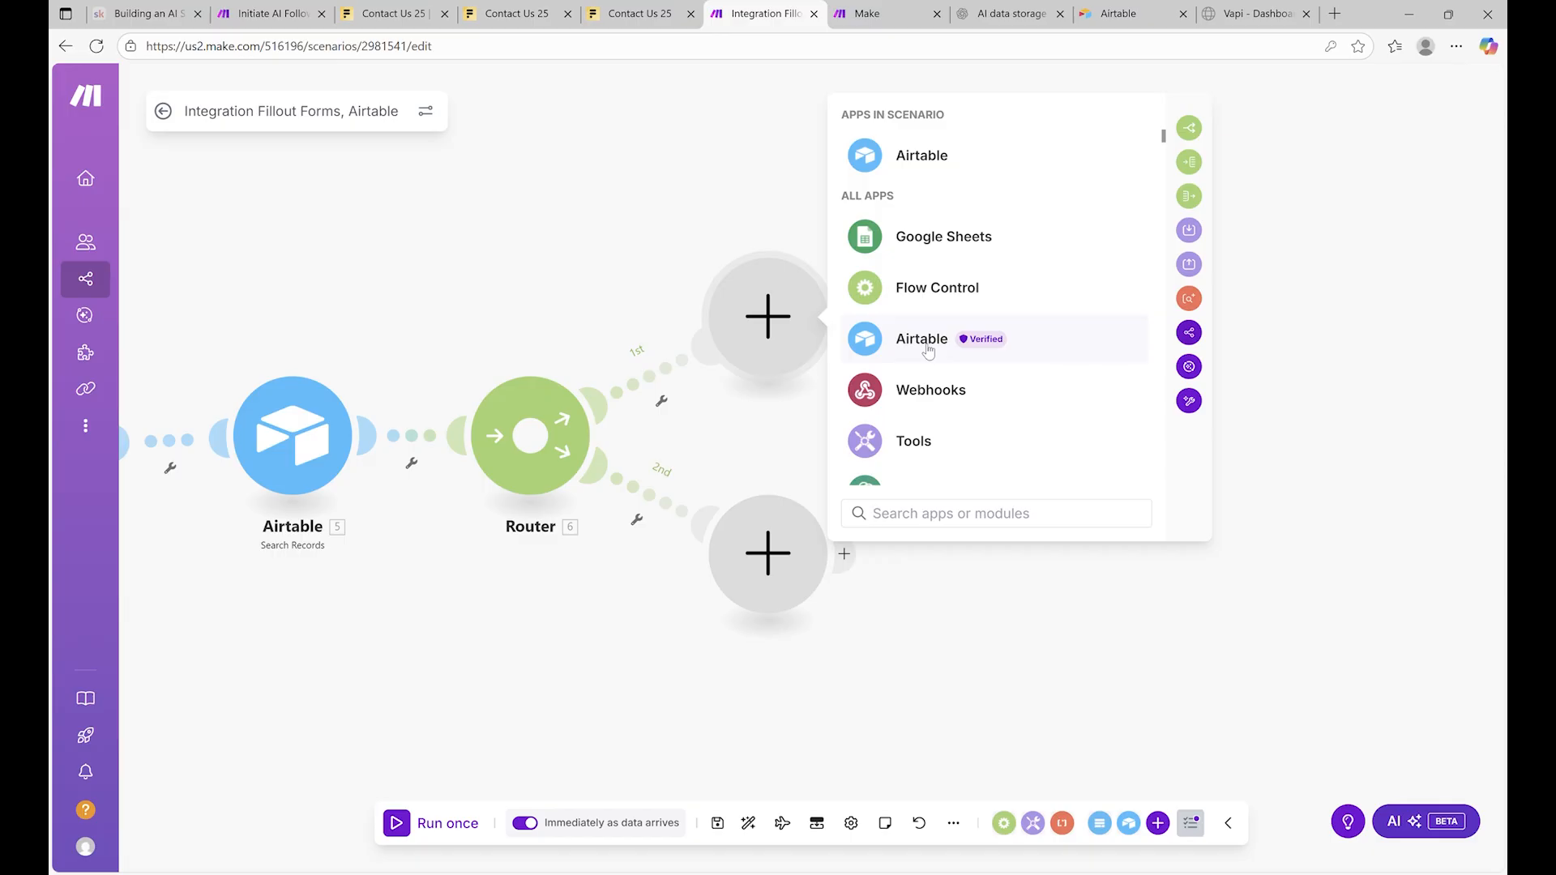
# Label the first route's filter 'Record Found' and save it
pyautogui.click(662, 401)
pyautogui.click(648, 419)
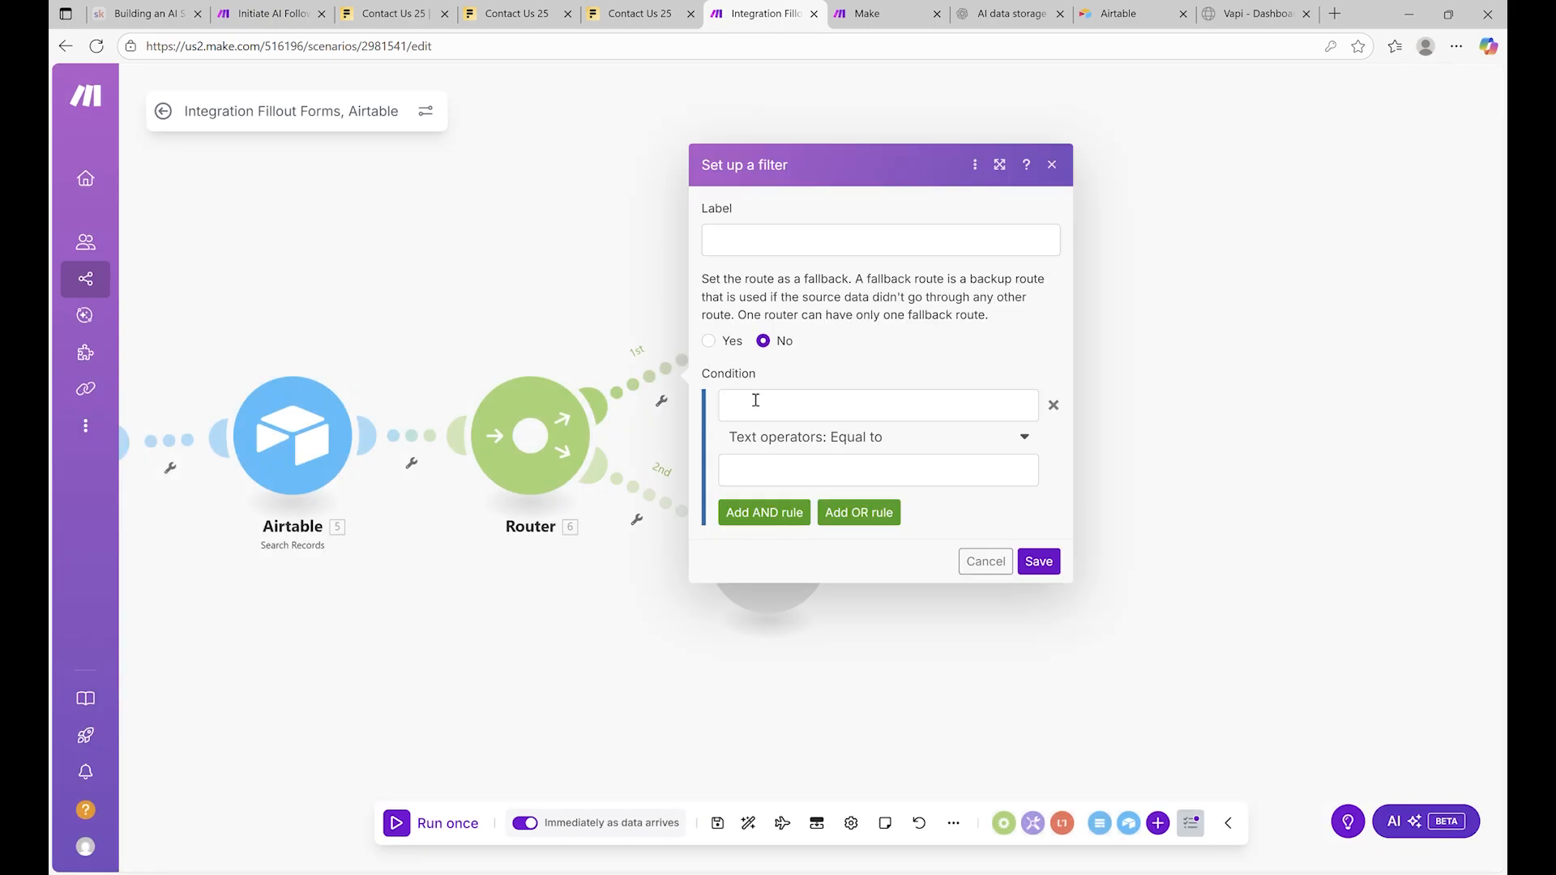
pyautogui.click(799, 255)
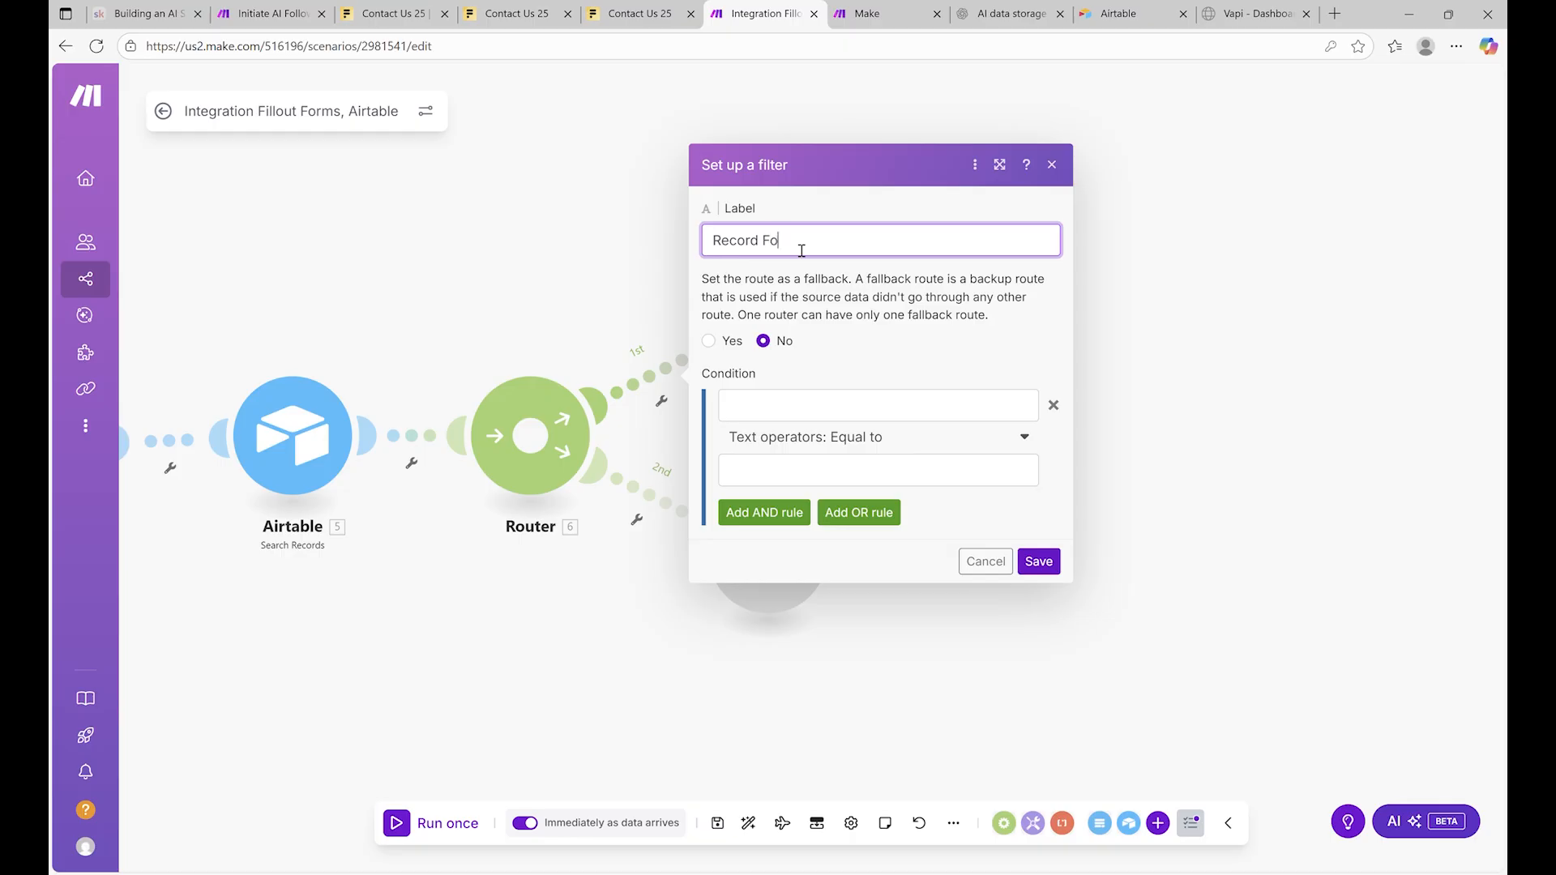
pyautogui.click(1041, 562)
pyautogui.click(784, 350)
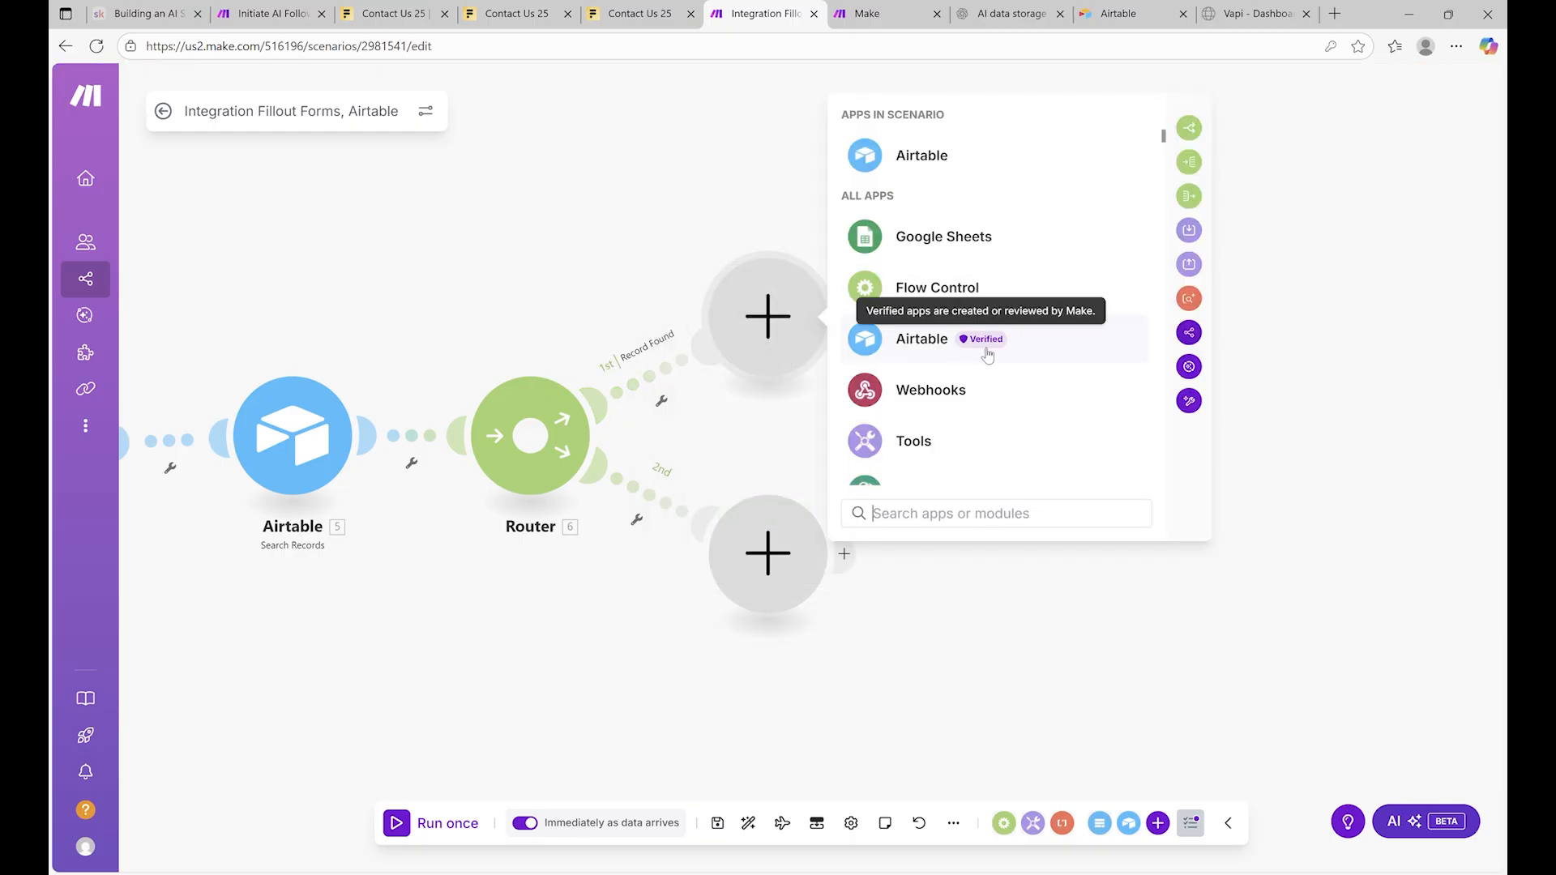
# Add Airtable Update a Record with the existing connection, base Lead Qualification Voice Assistant, and Table 1
pyautogui.click(1028, 351)
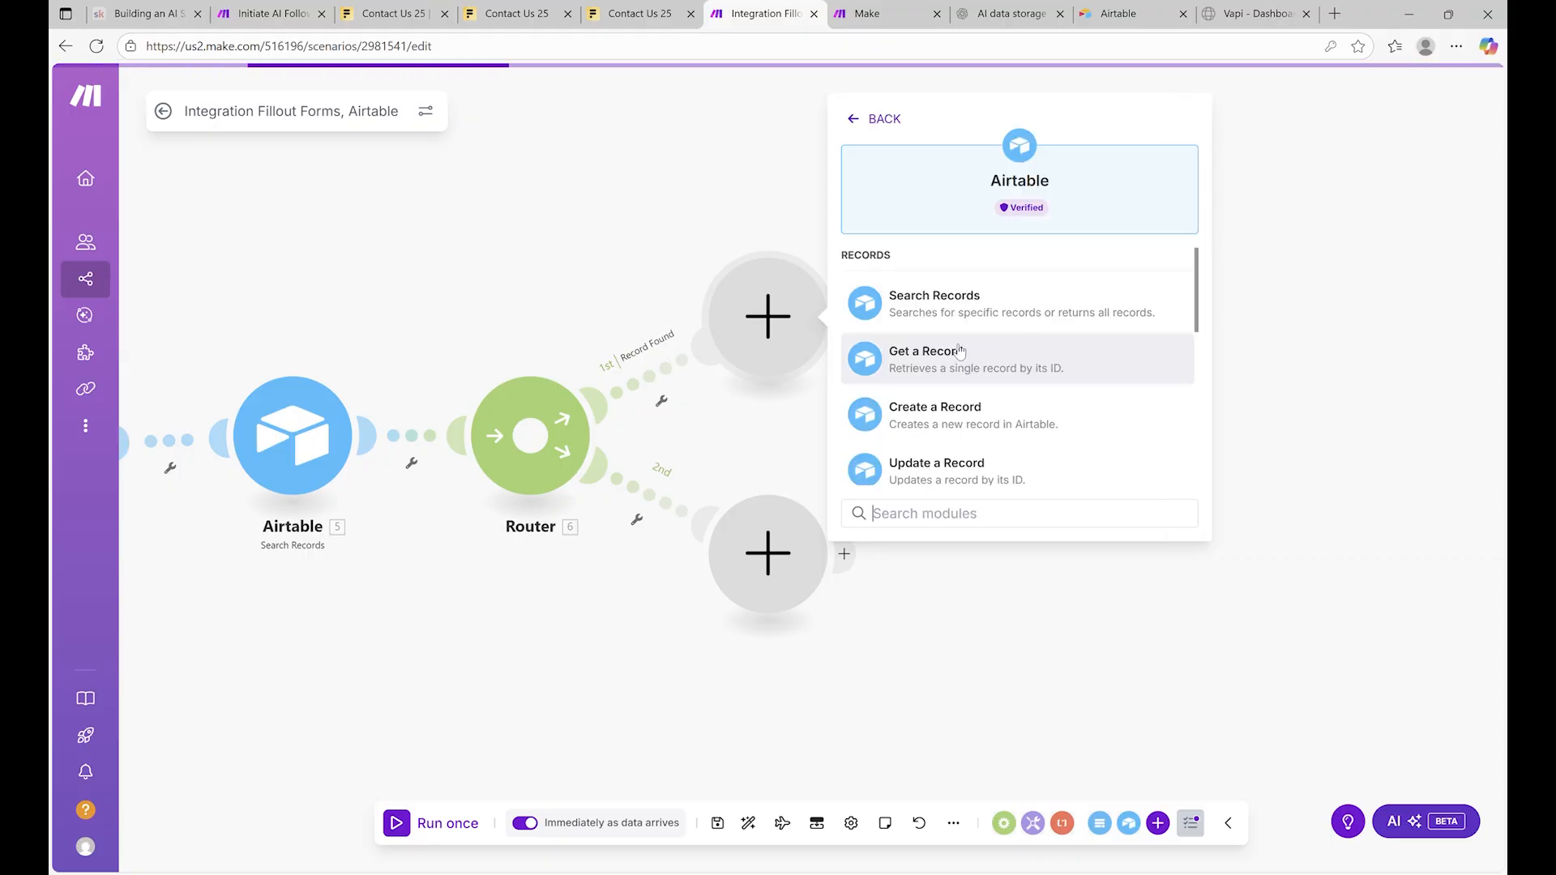
pyautogui.scroll(-5, 963, 357)
pyautogui.scroll(4, 970, 386)
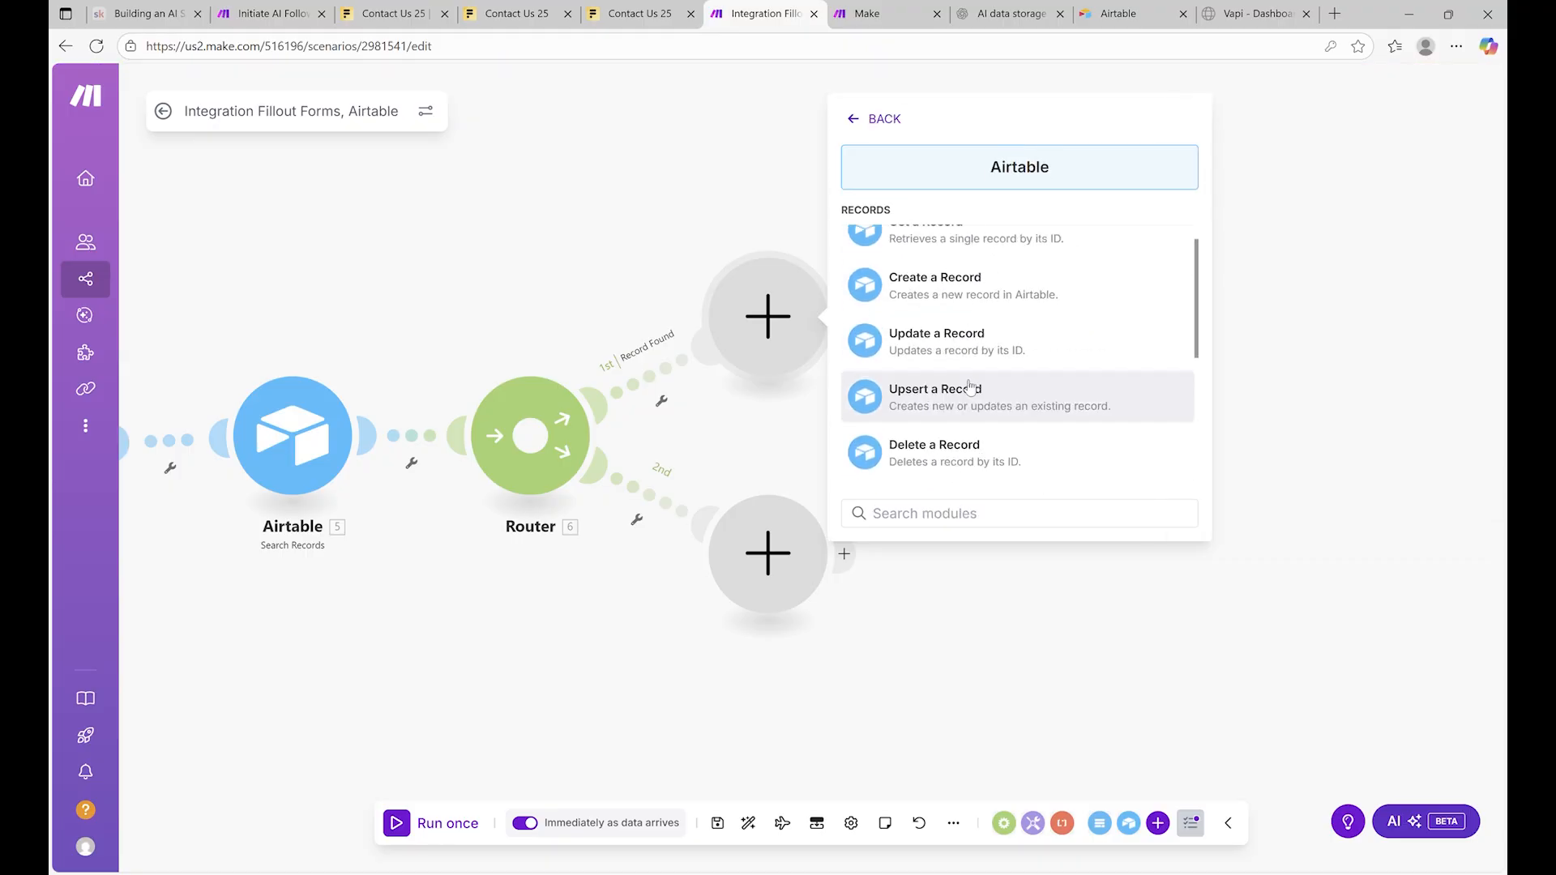
pyautogui.click(937, 350)
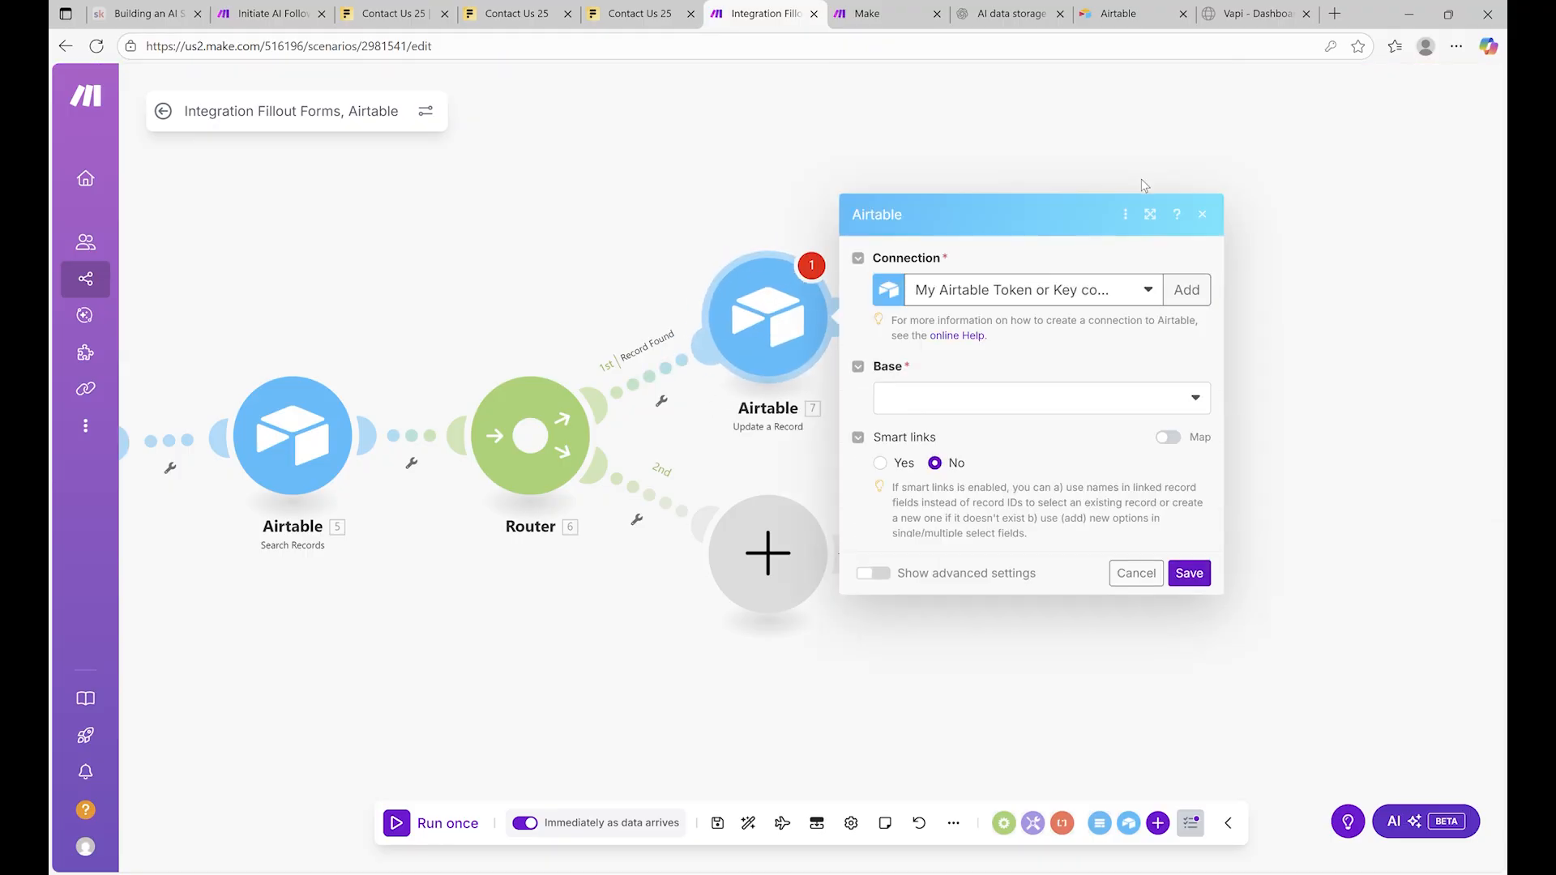
pyautogui.click(1134, 173)
pyautogui.click(1052, 247)
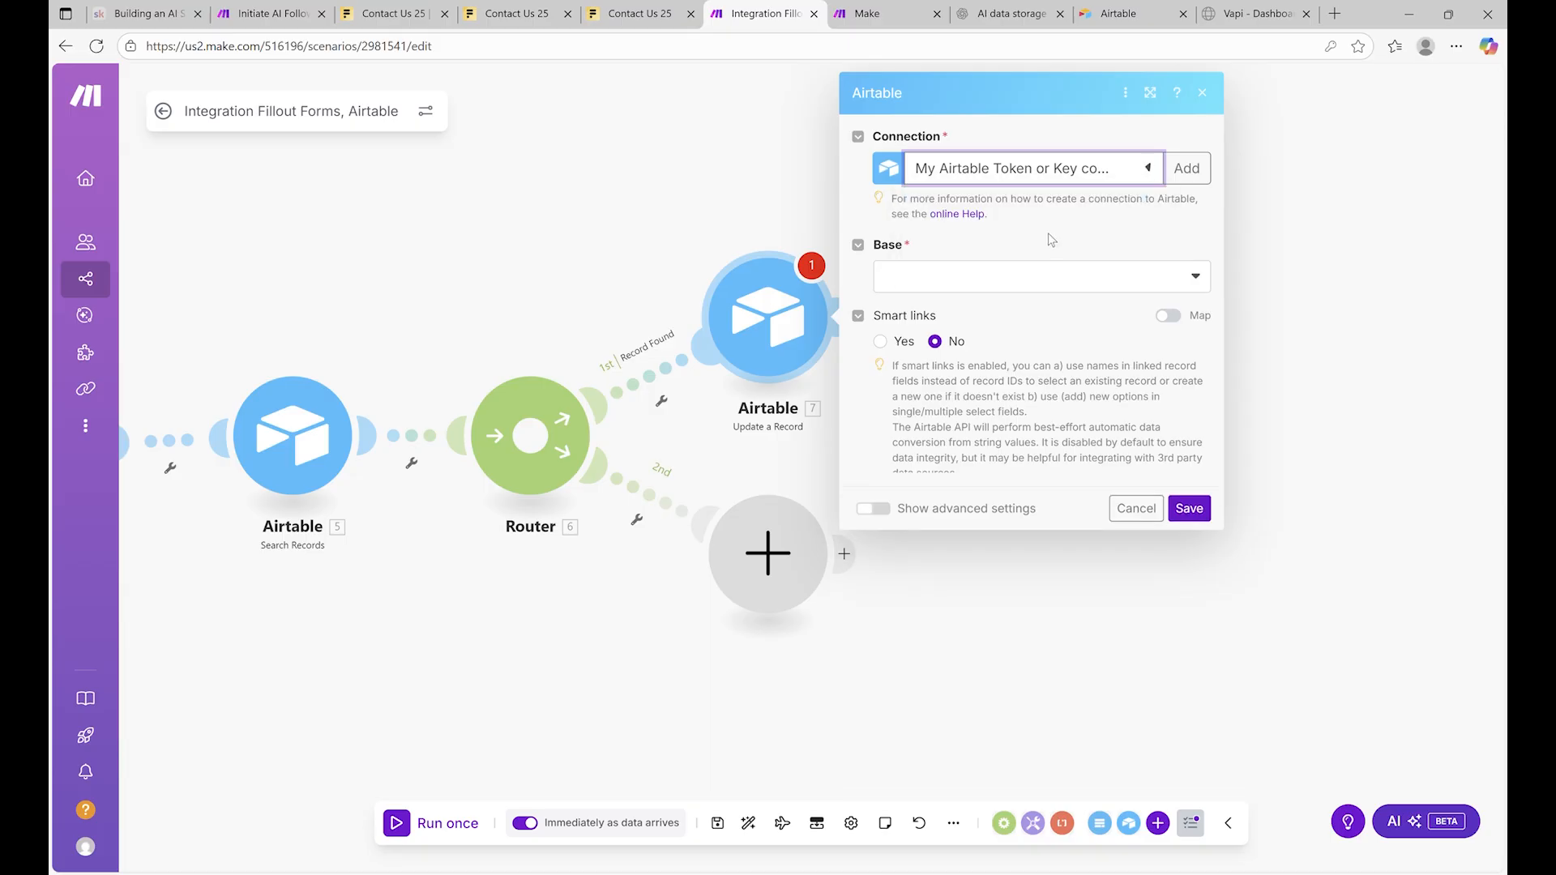
pyautogui.click(1053, 281)
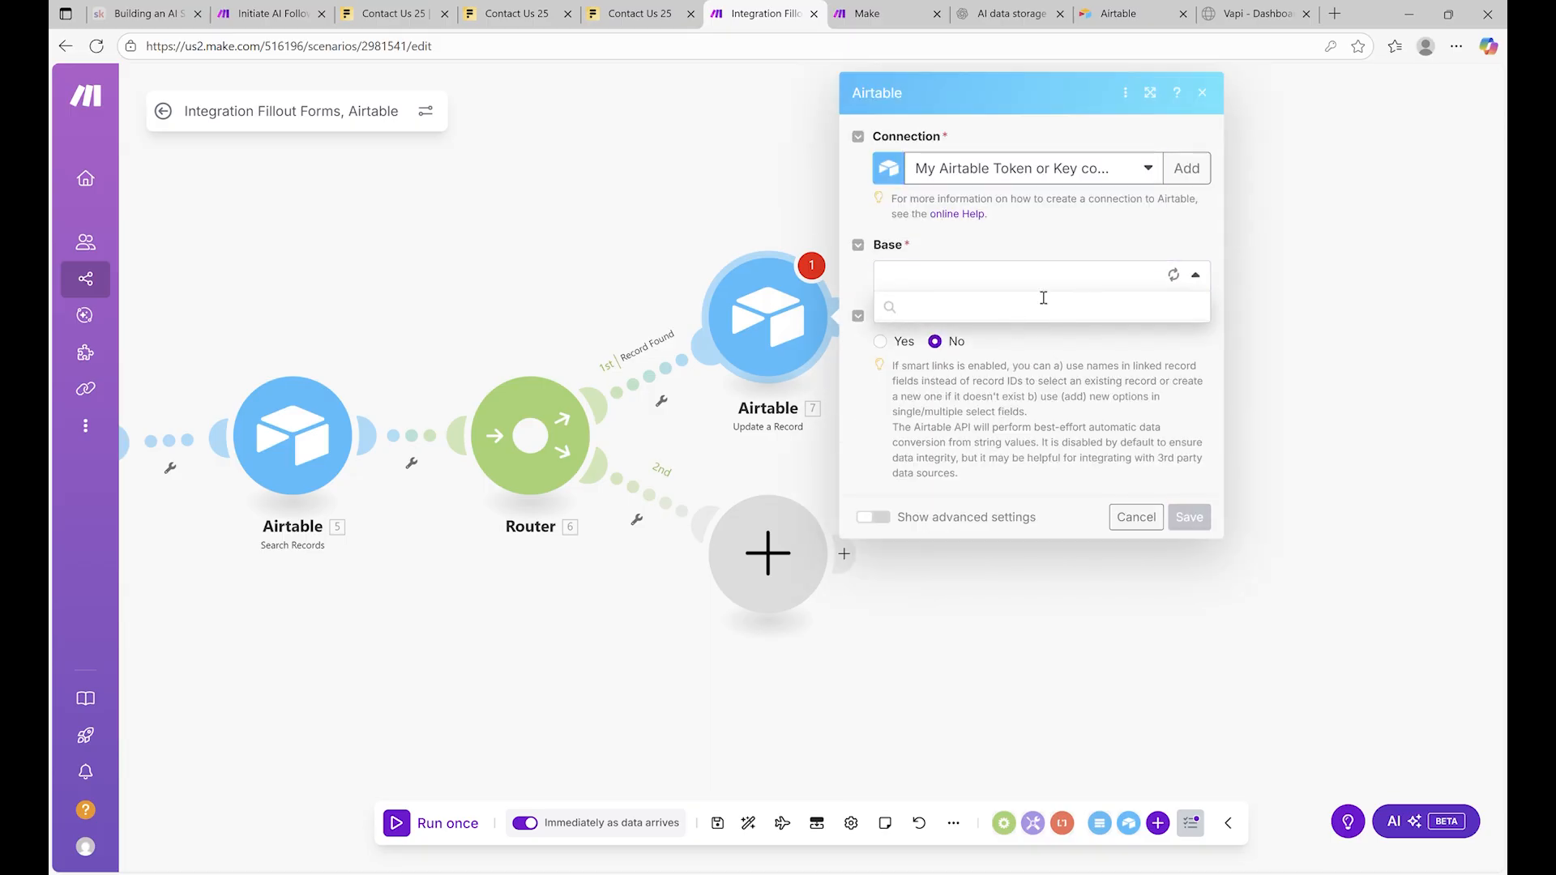
pyautogui.click(947, 303)
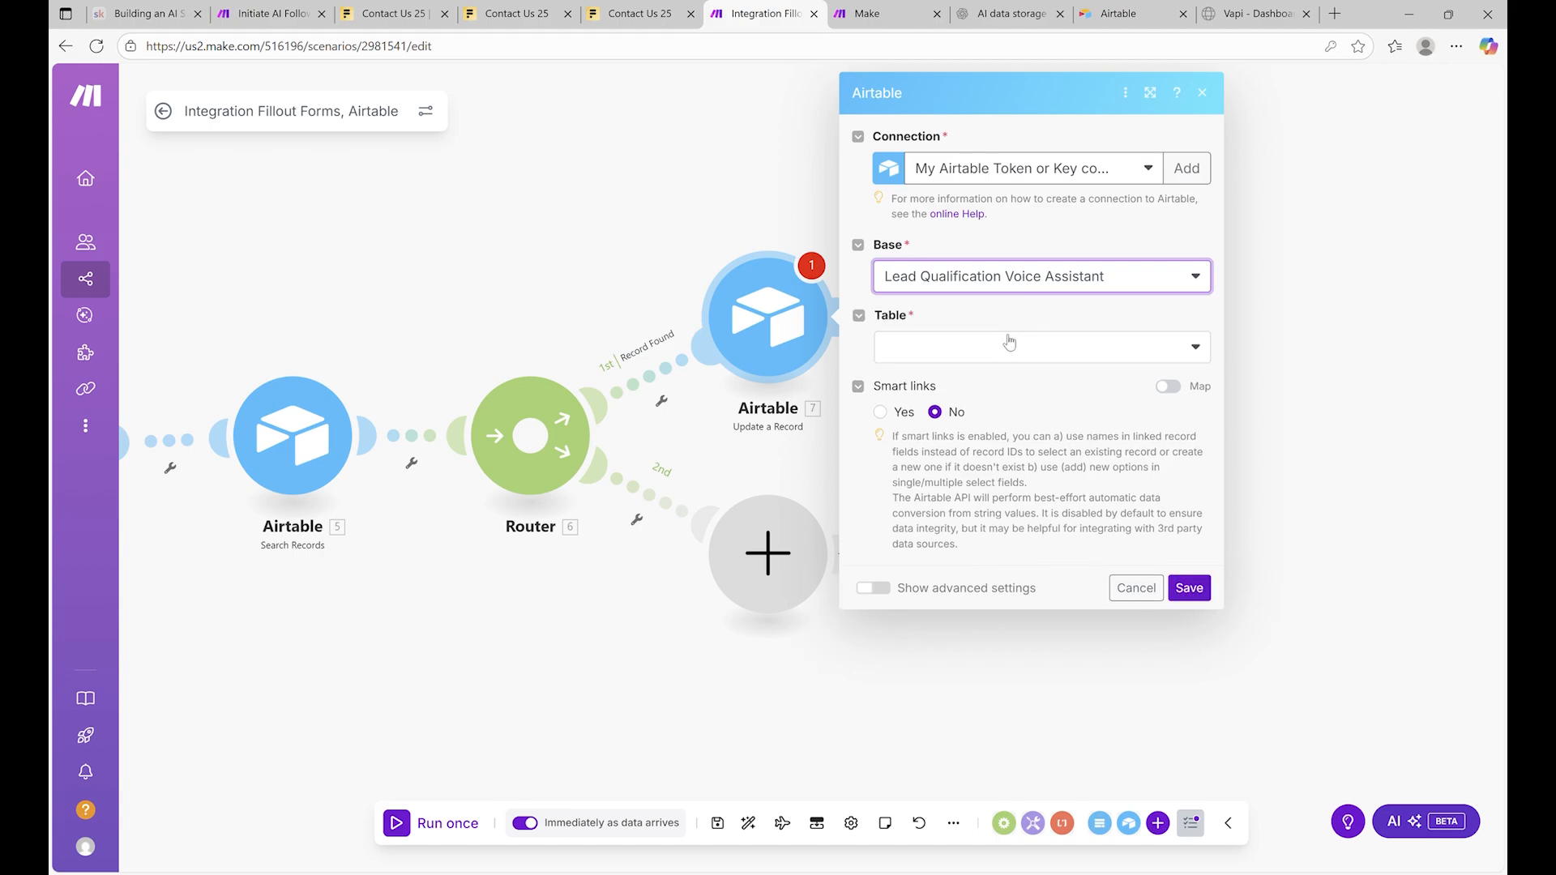
pyautogui.click(1023, 345)
pyautogui.click(990, 382)
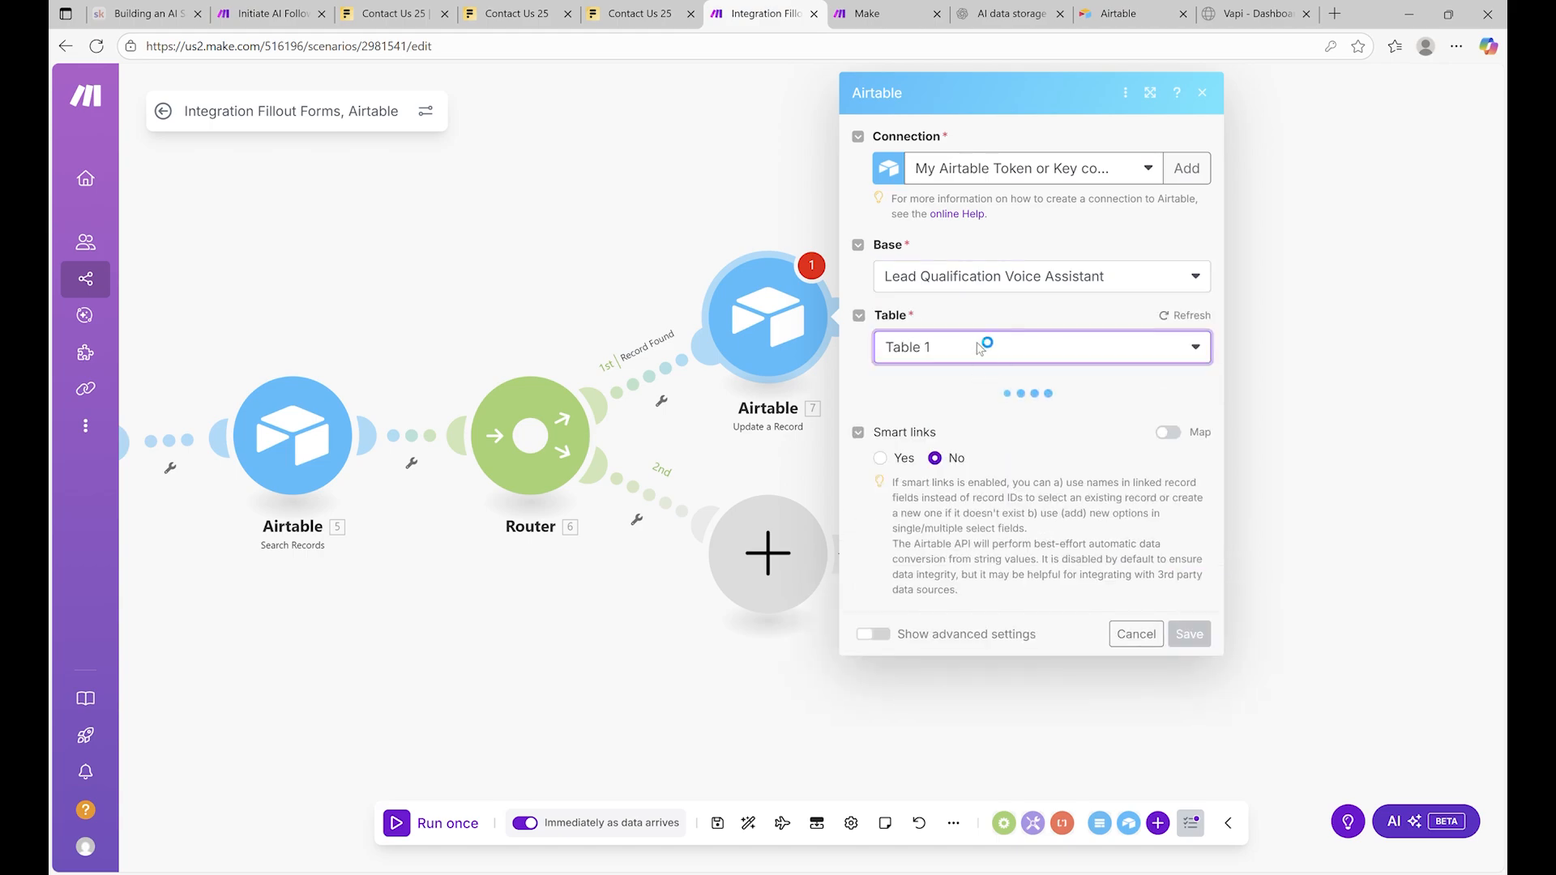
# Map the form's Email and First Name answers into the Email and First name fields
pyautogui.scroll(-3, 977, 388)
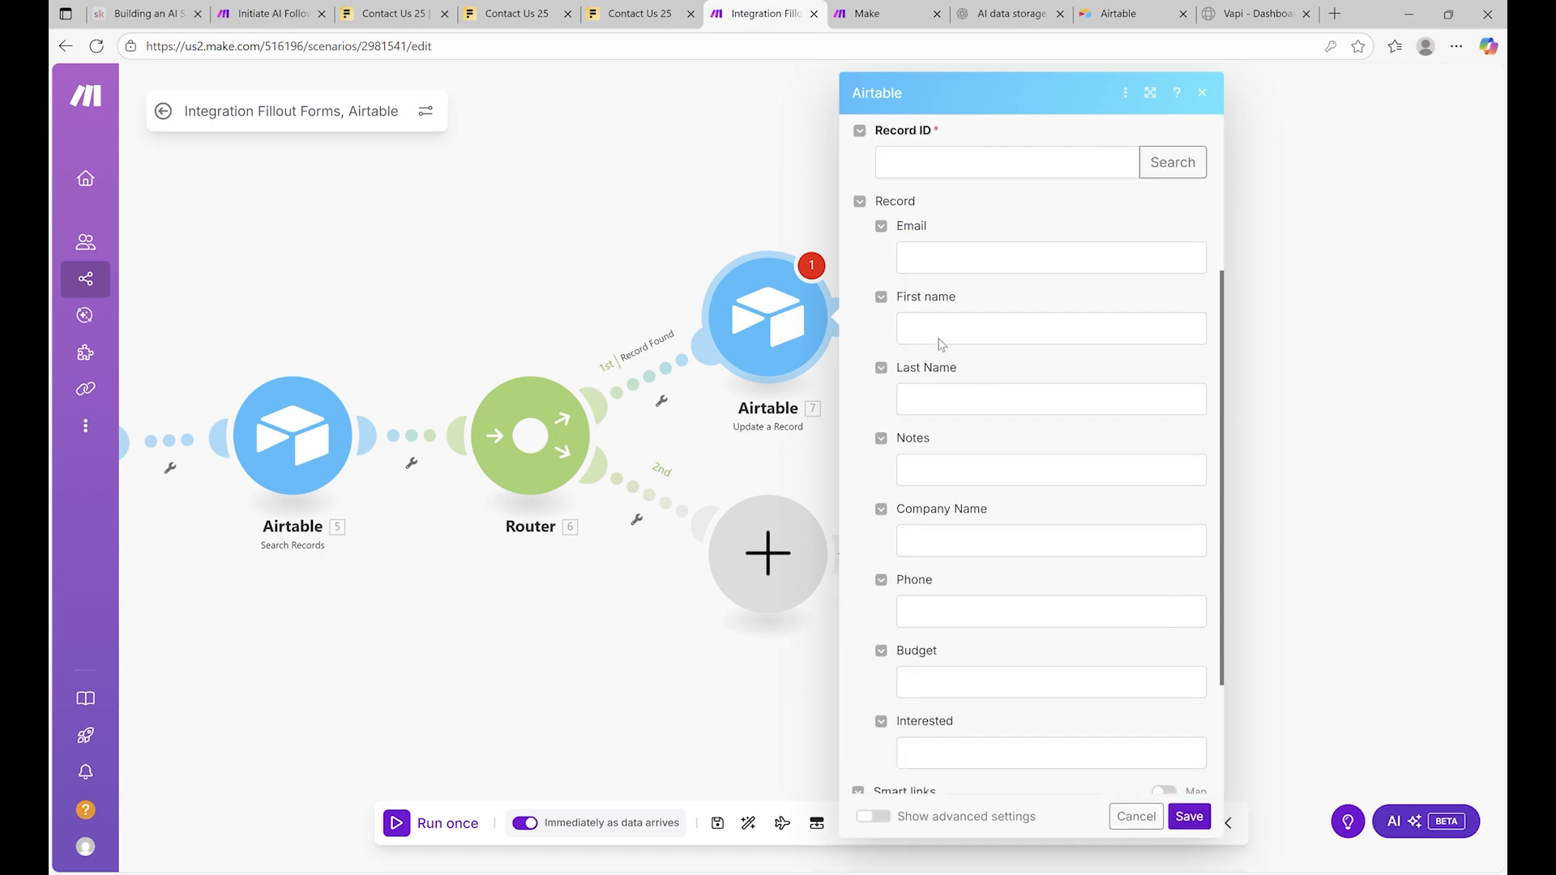
pyautogui.click(1018, 258)
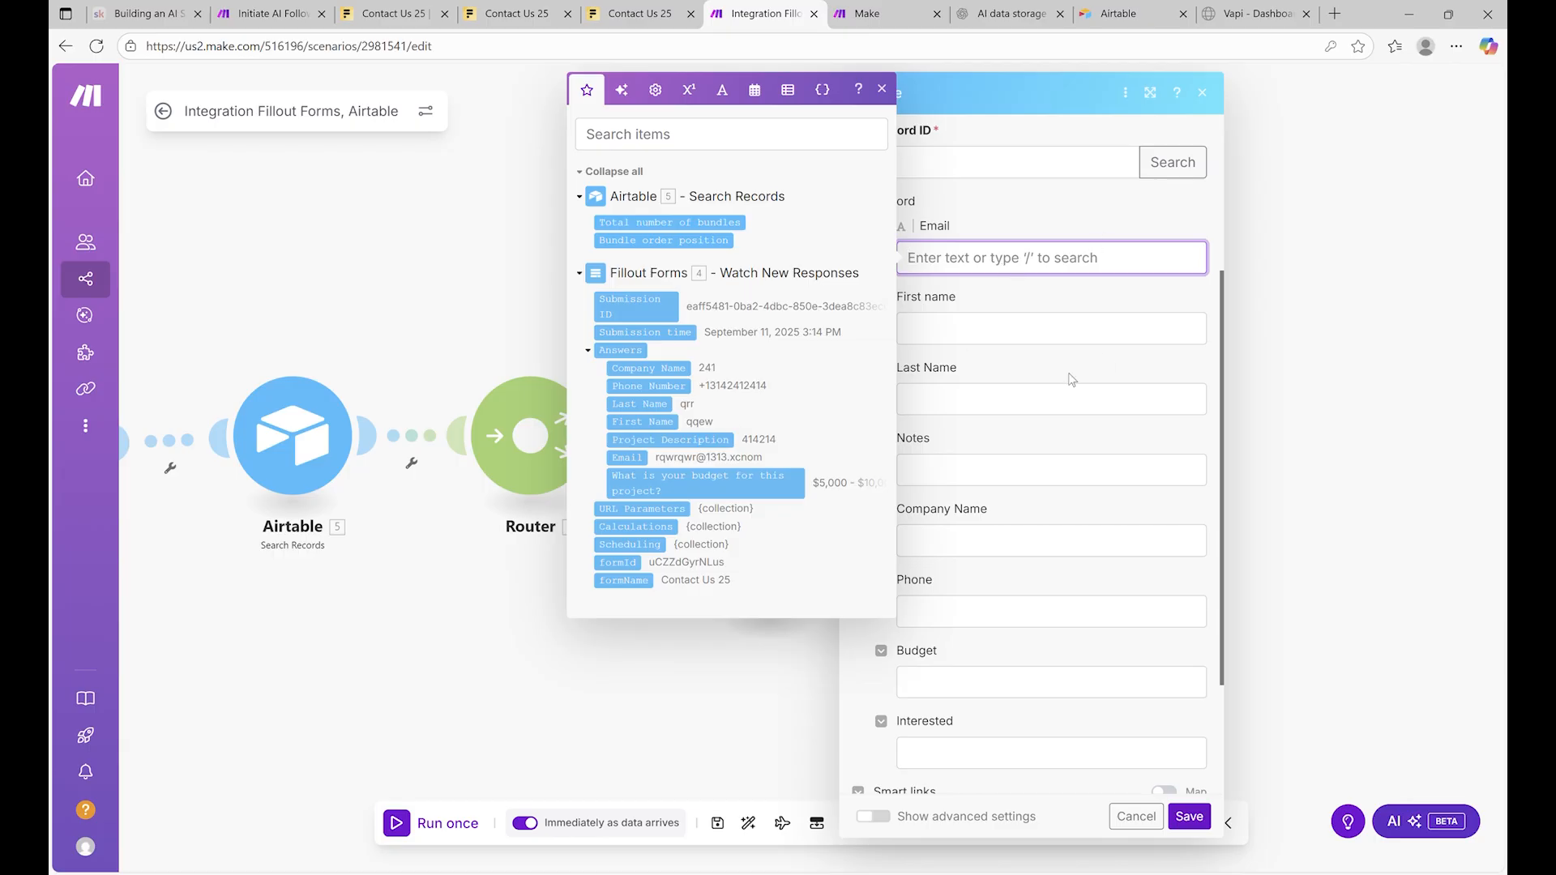
pyautogui.moveTo(633, 423); pyautogui.dragTo(985, 261)
pyautogui.press('Tab')
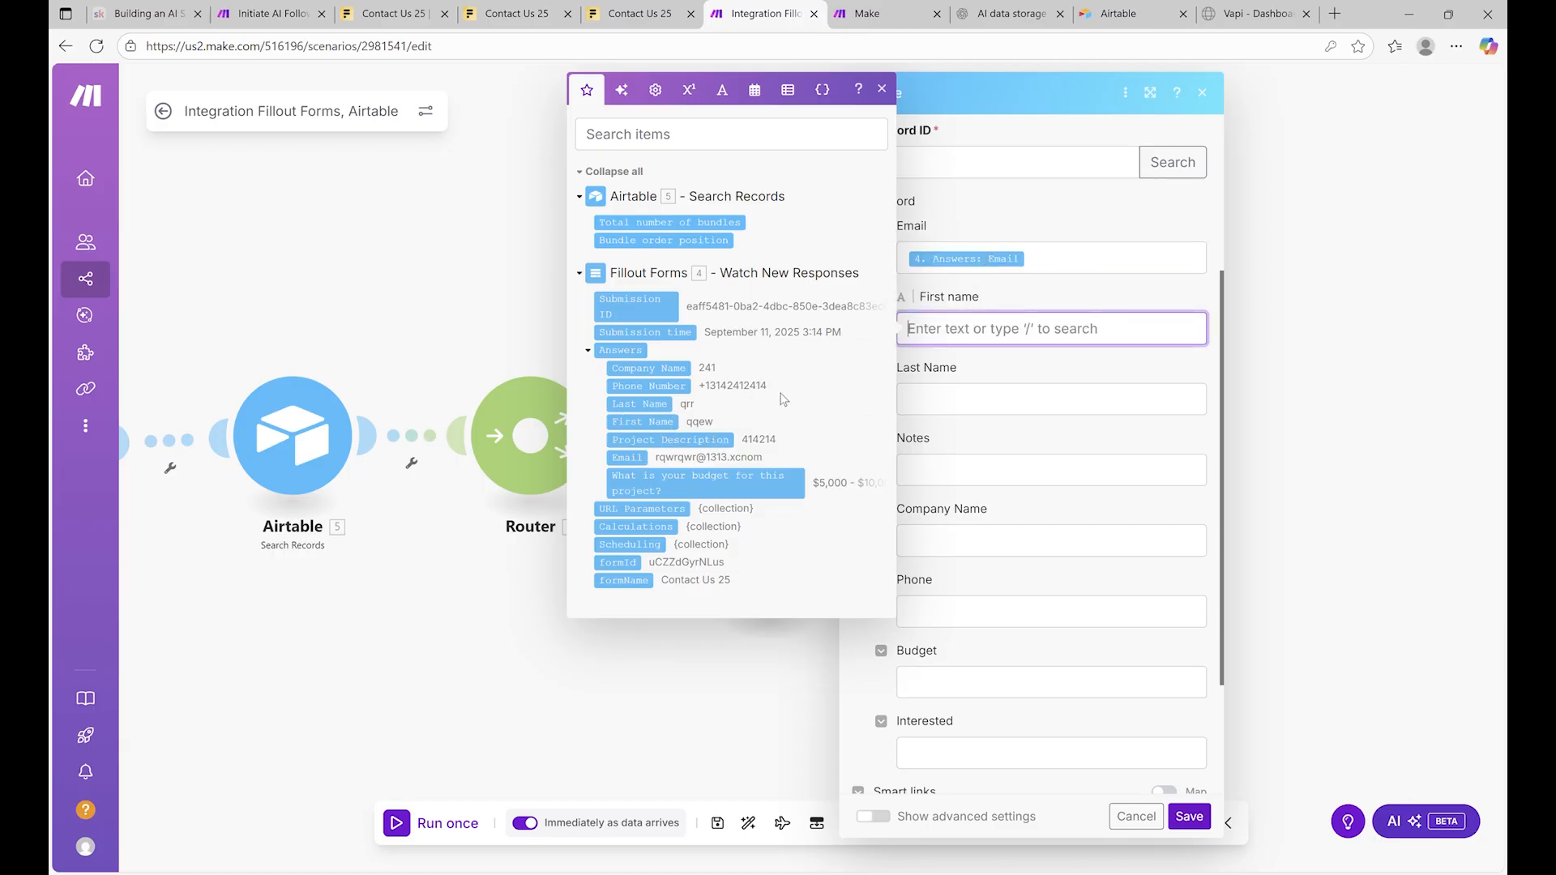
pyautogui.moveTo(662, 430); pyautogui.dragTo(1040, 332)
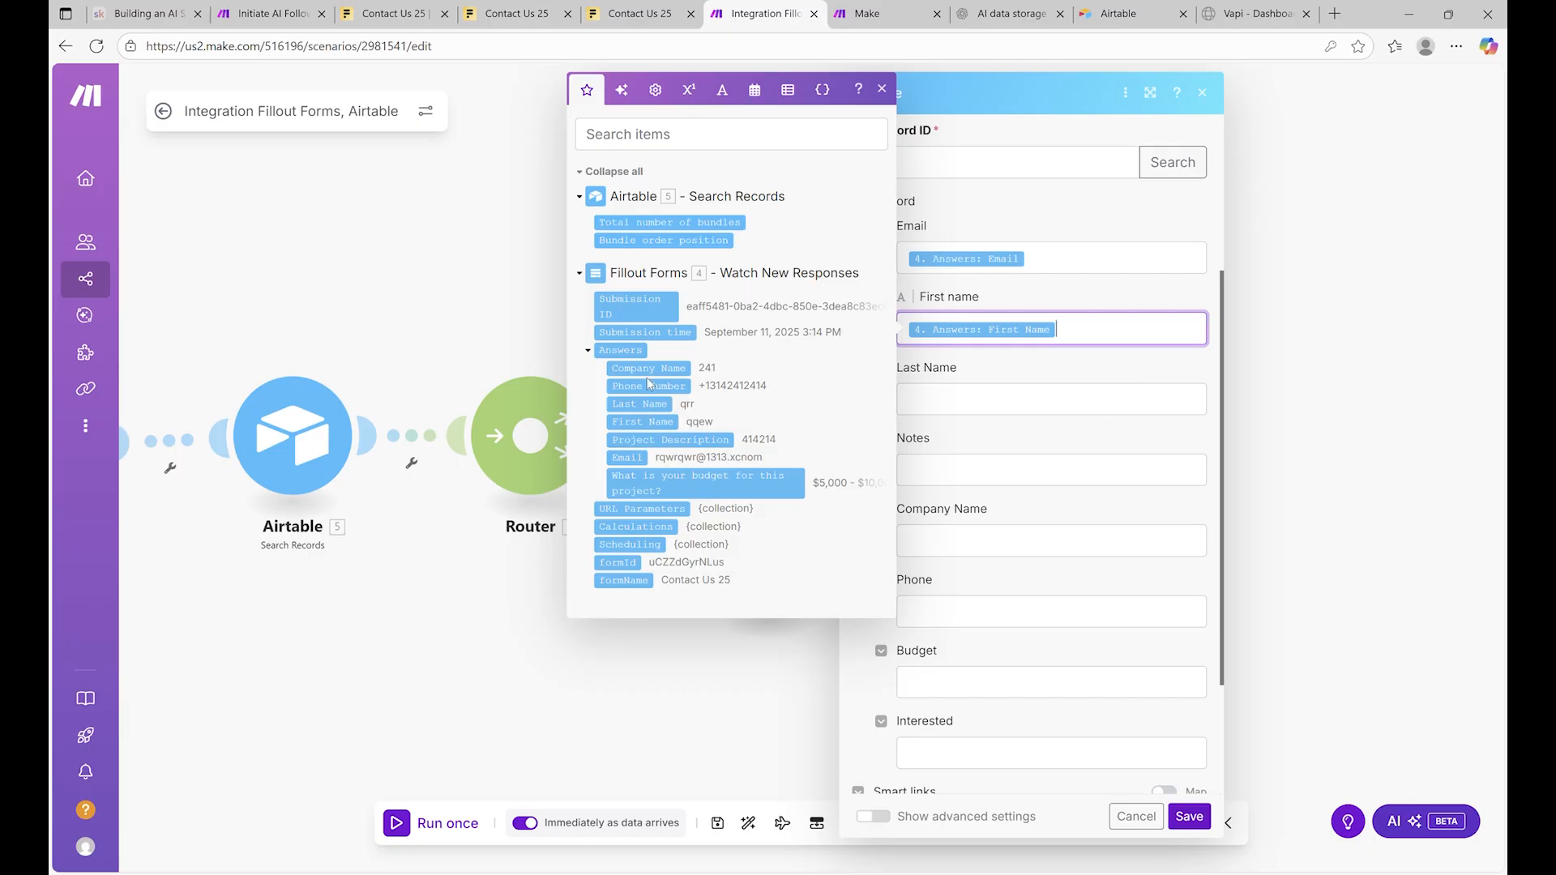
# Map Company Name, Phone Number, Project Description (into Notes), budget and Last Name answers
pyautogui.moveTo(671, 377); pyautogui.dragTo(973, 543)
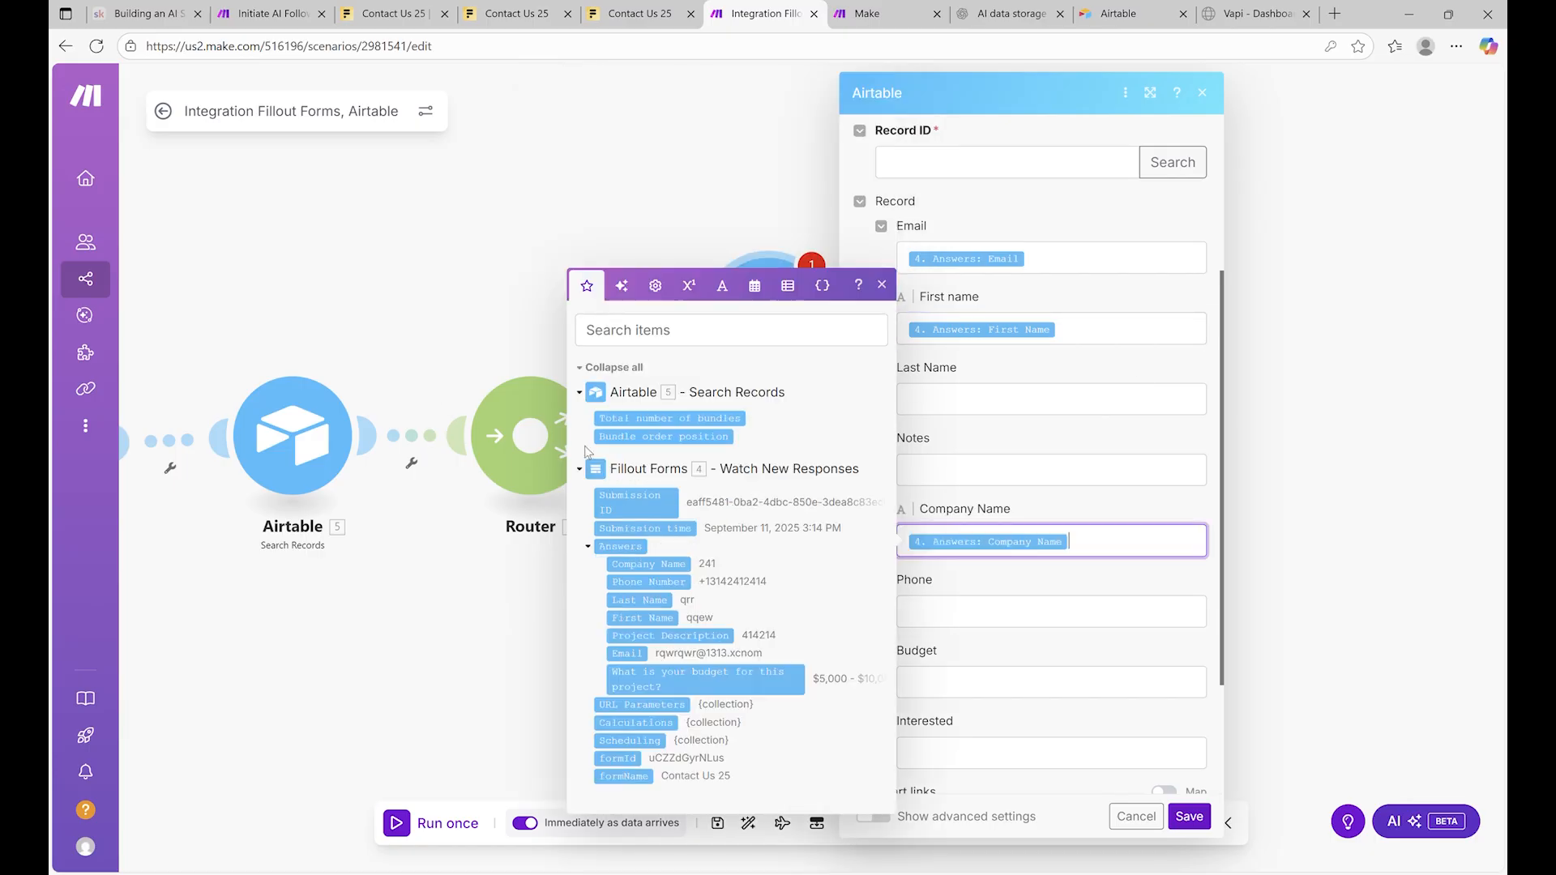
pyautogui.moveTo(652, 580); pyautogui.dragTo(997, 609)
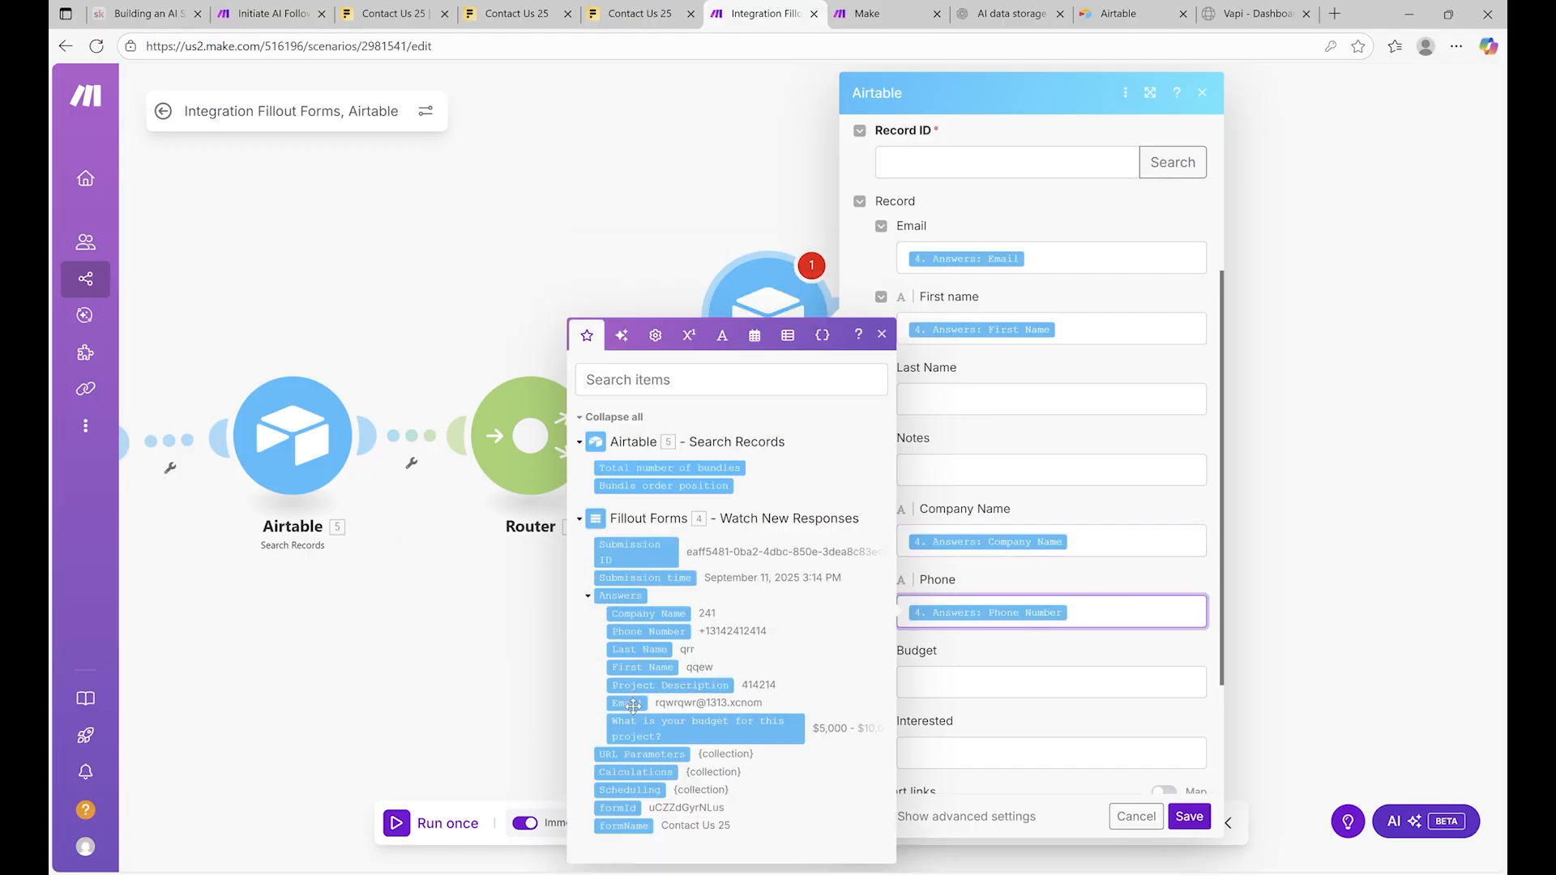
pyautogui.moveTo(671, 690); pyautogui.dragTo(989, 479)
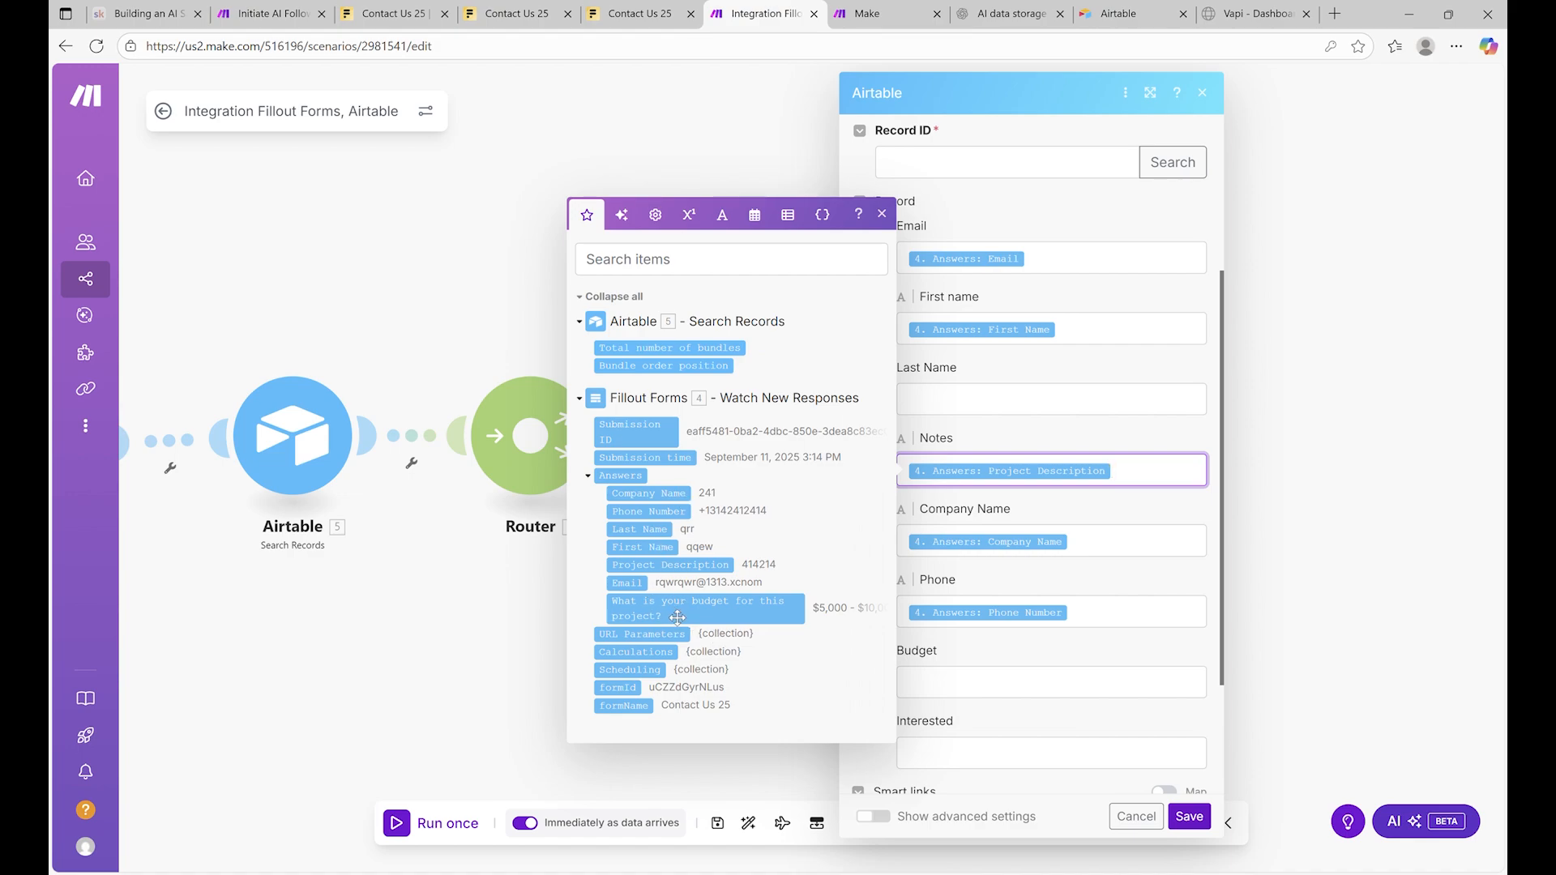
pyautogui.moveTo(677, 618); pyautogui.dragTo(981, 694)
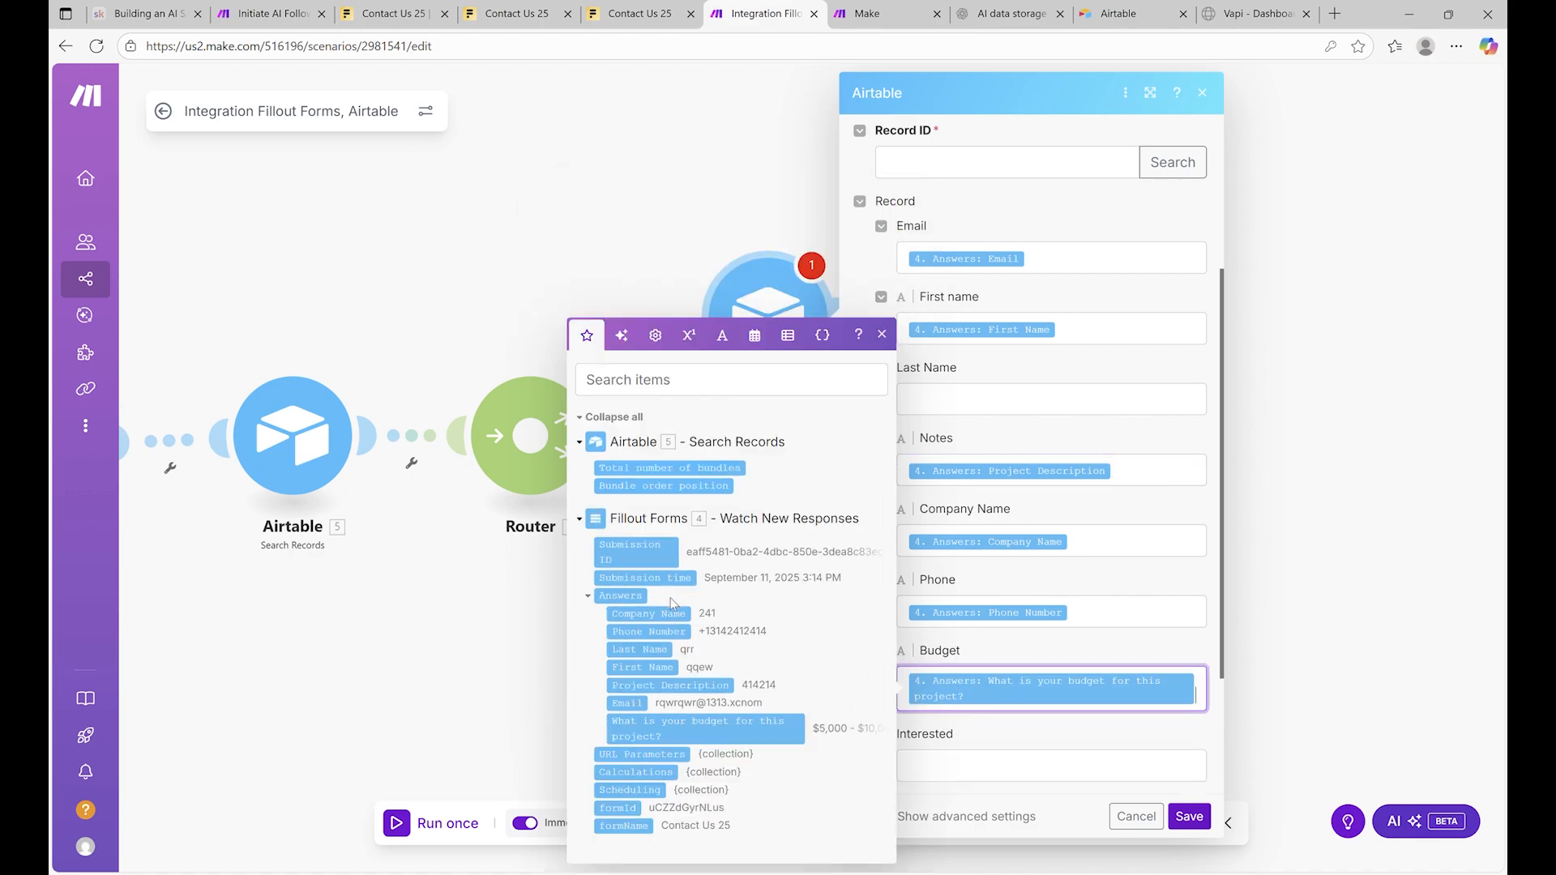
pyautogui.moveTo(660, 651); pyautogui.dragTo(1017, 401)
# Leave the Interested field empty and begin mapping the Record ID field
pyautogui.scroll(-3, 1002, 537)
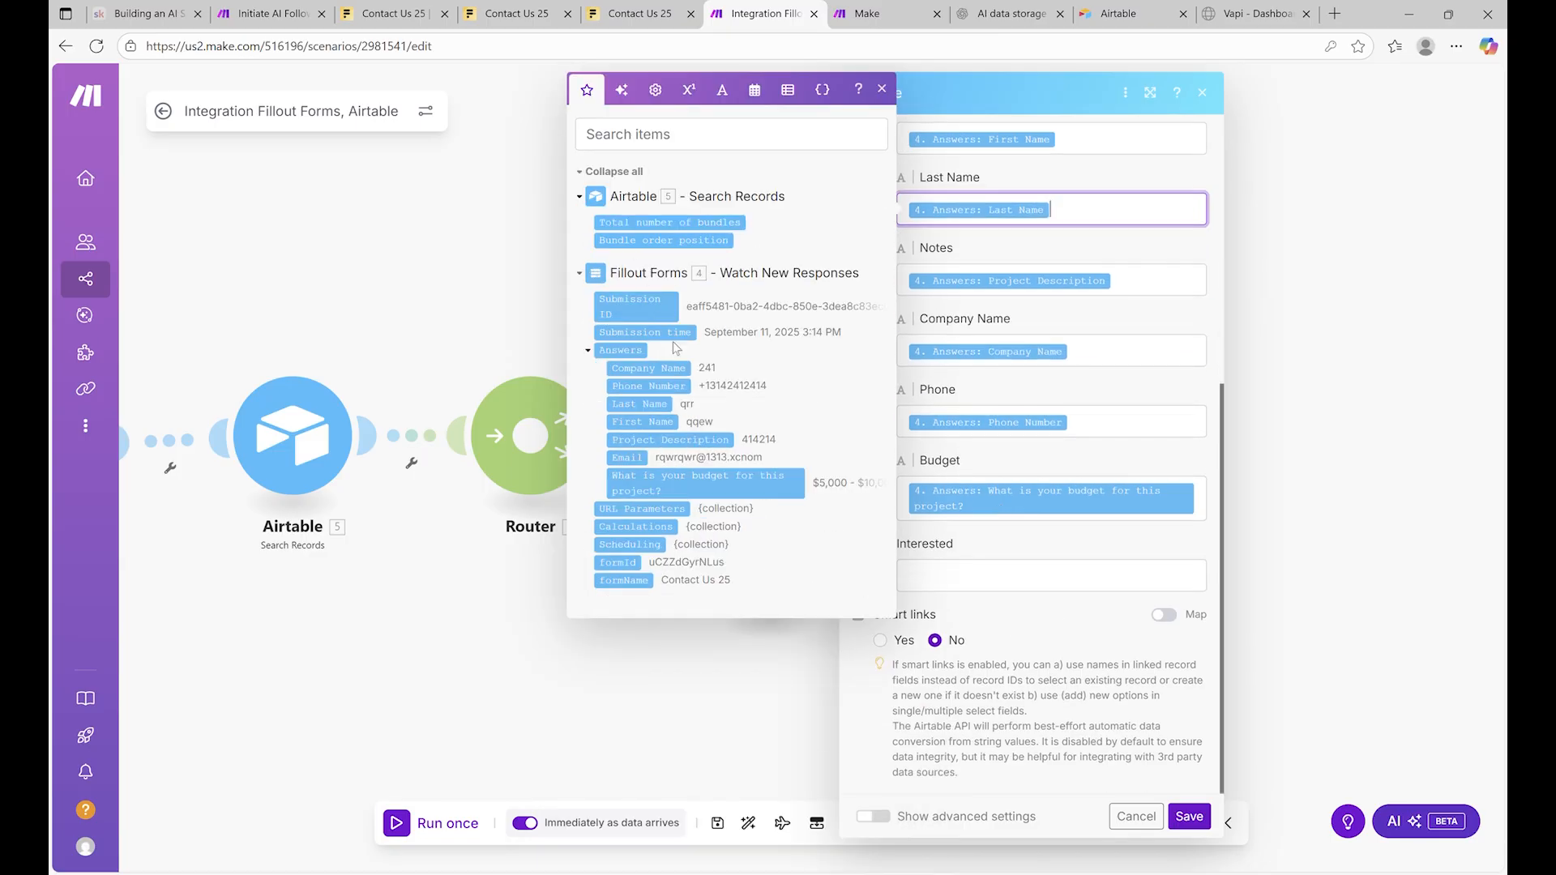
pyautogui.click(1012, 586)
pyautogui.click(1037, 606)
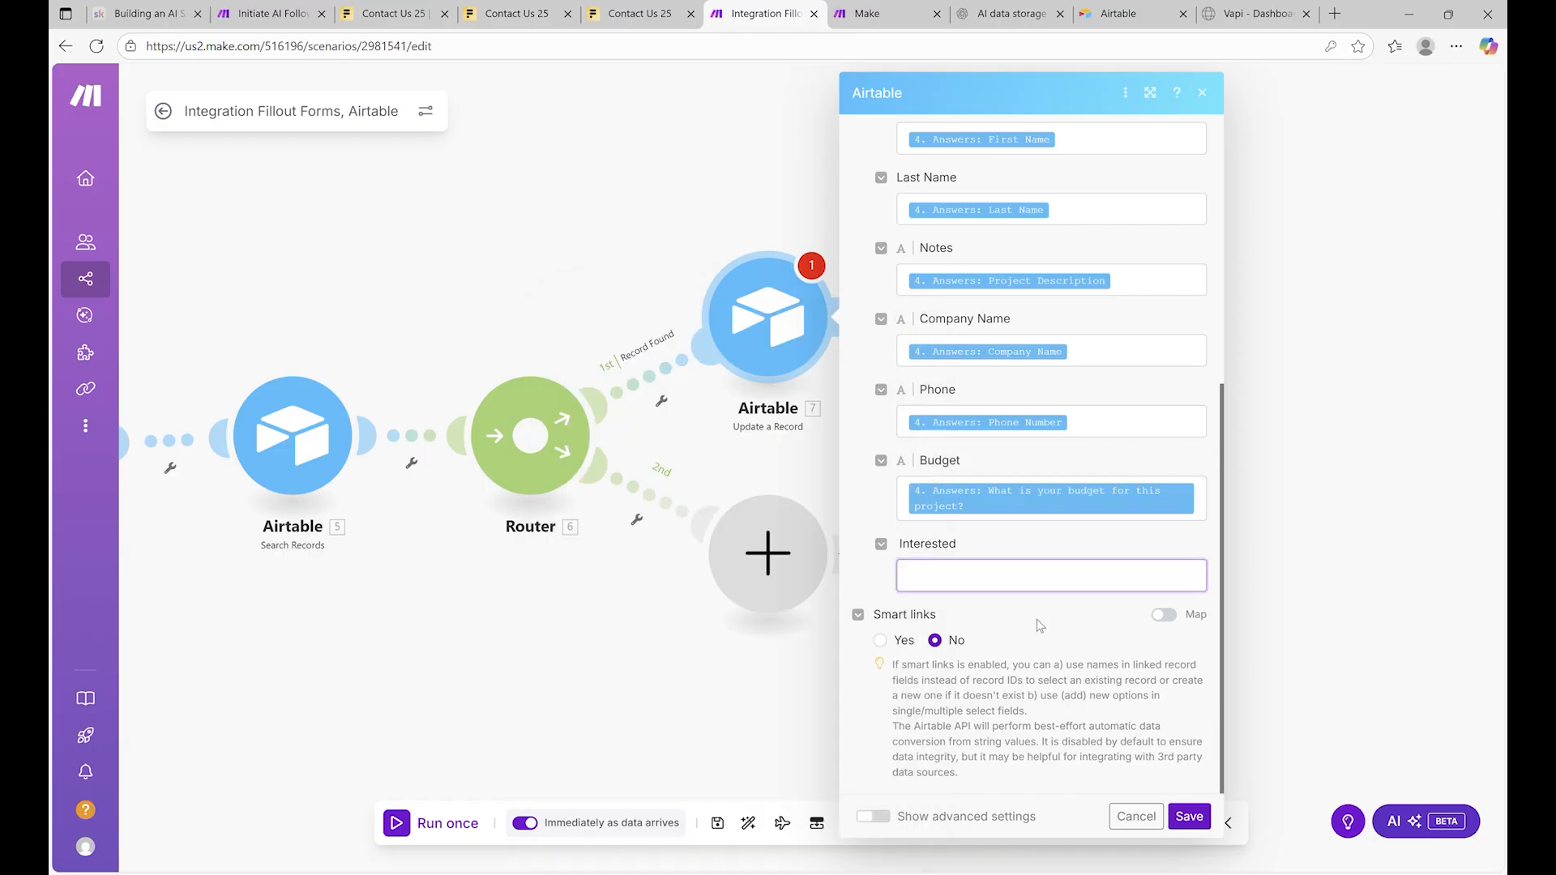
pyautogui.scroll(6, 1021, 531)
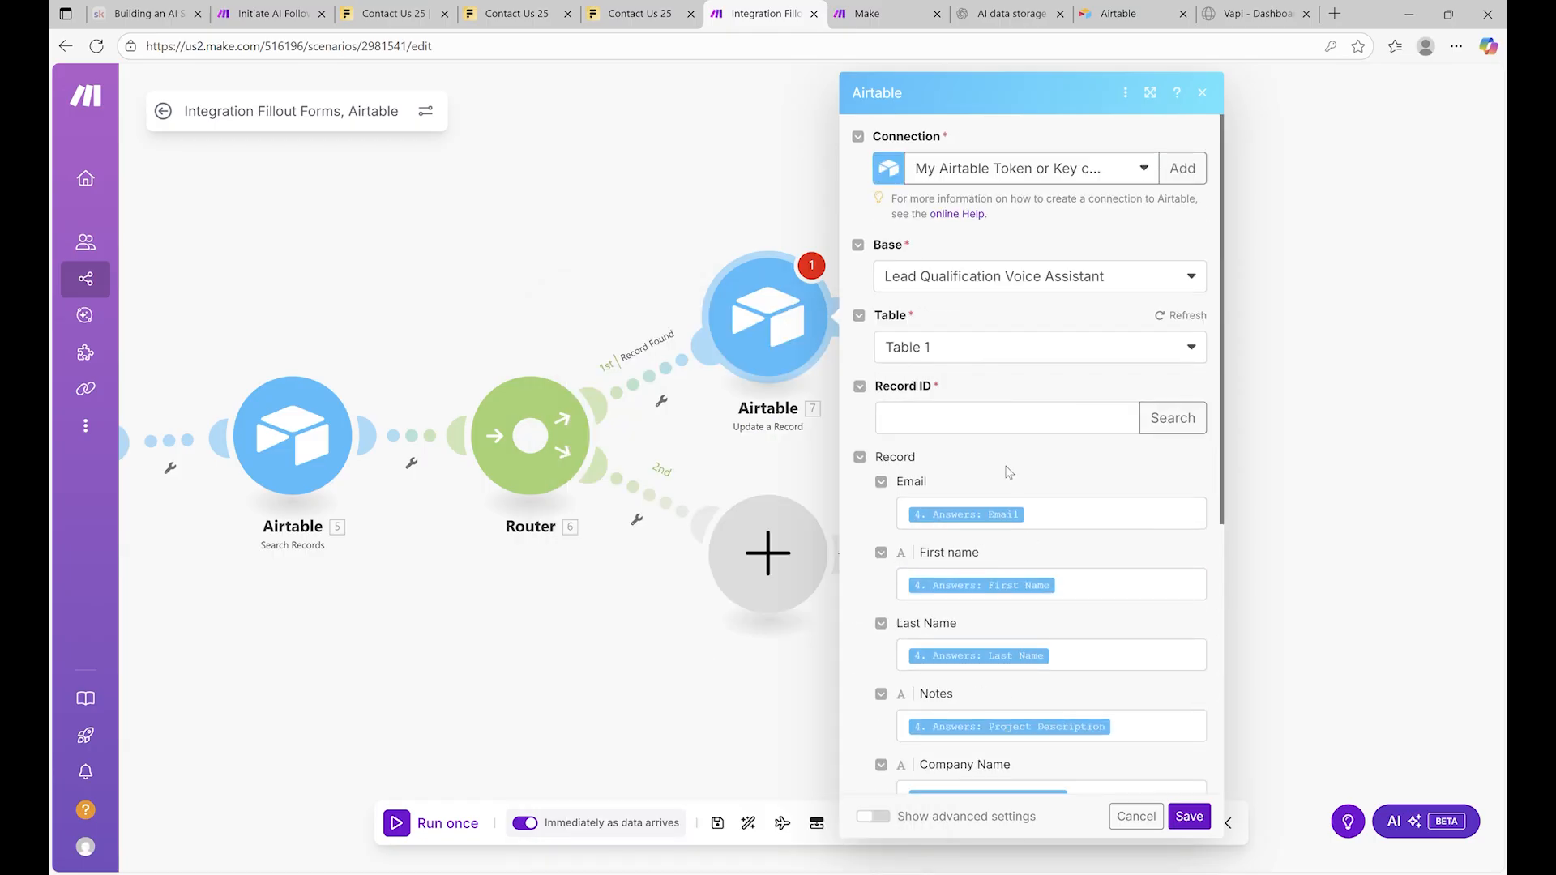
pyautogui.click(1006, 419)
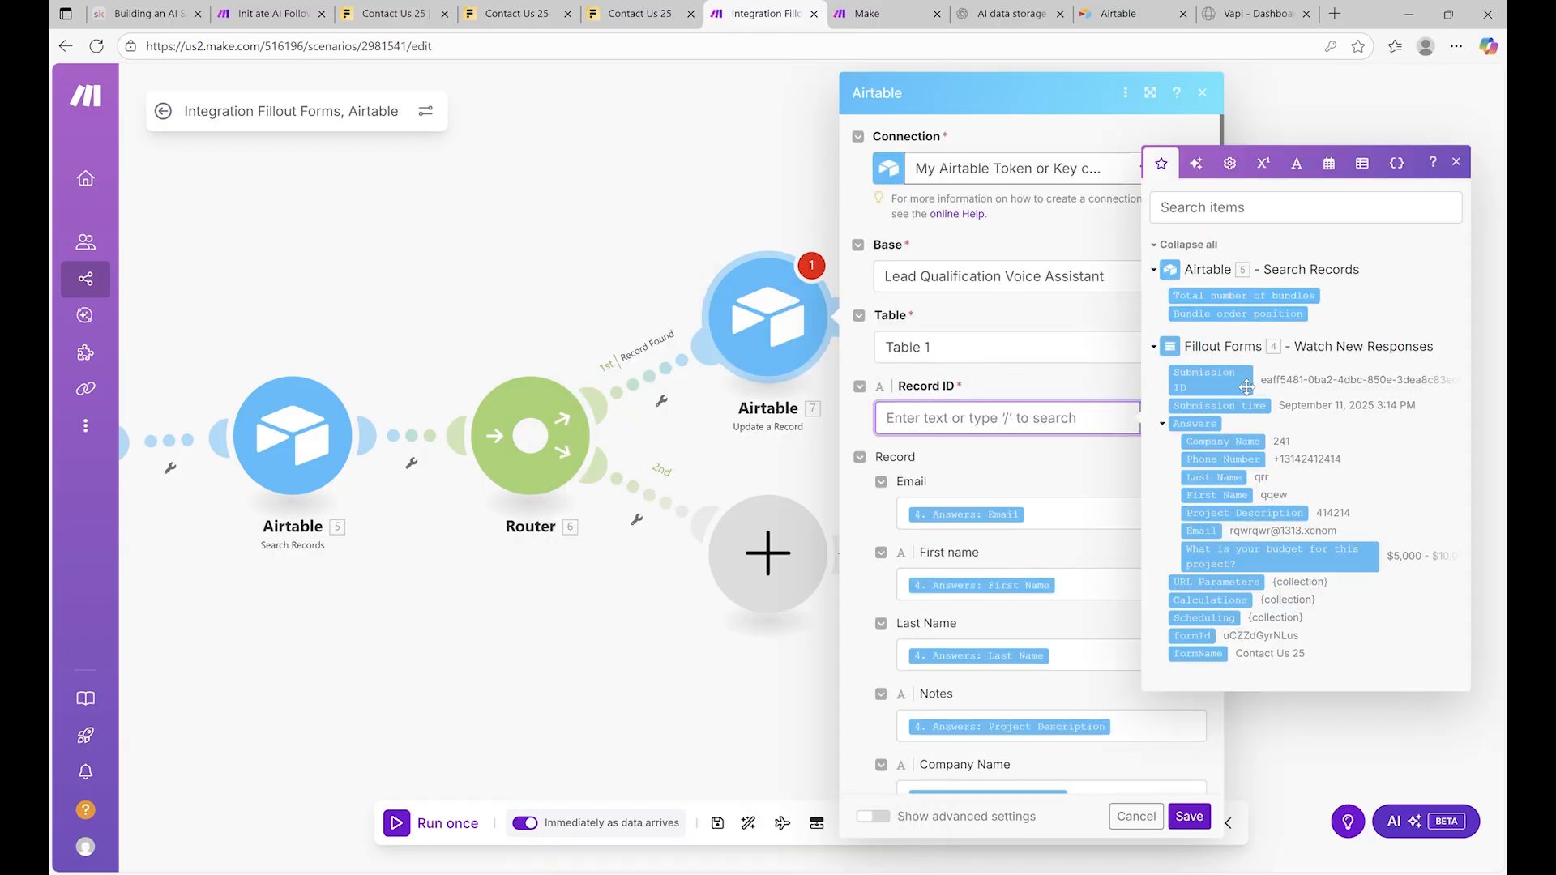
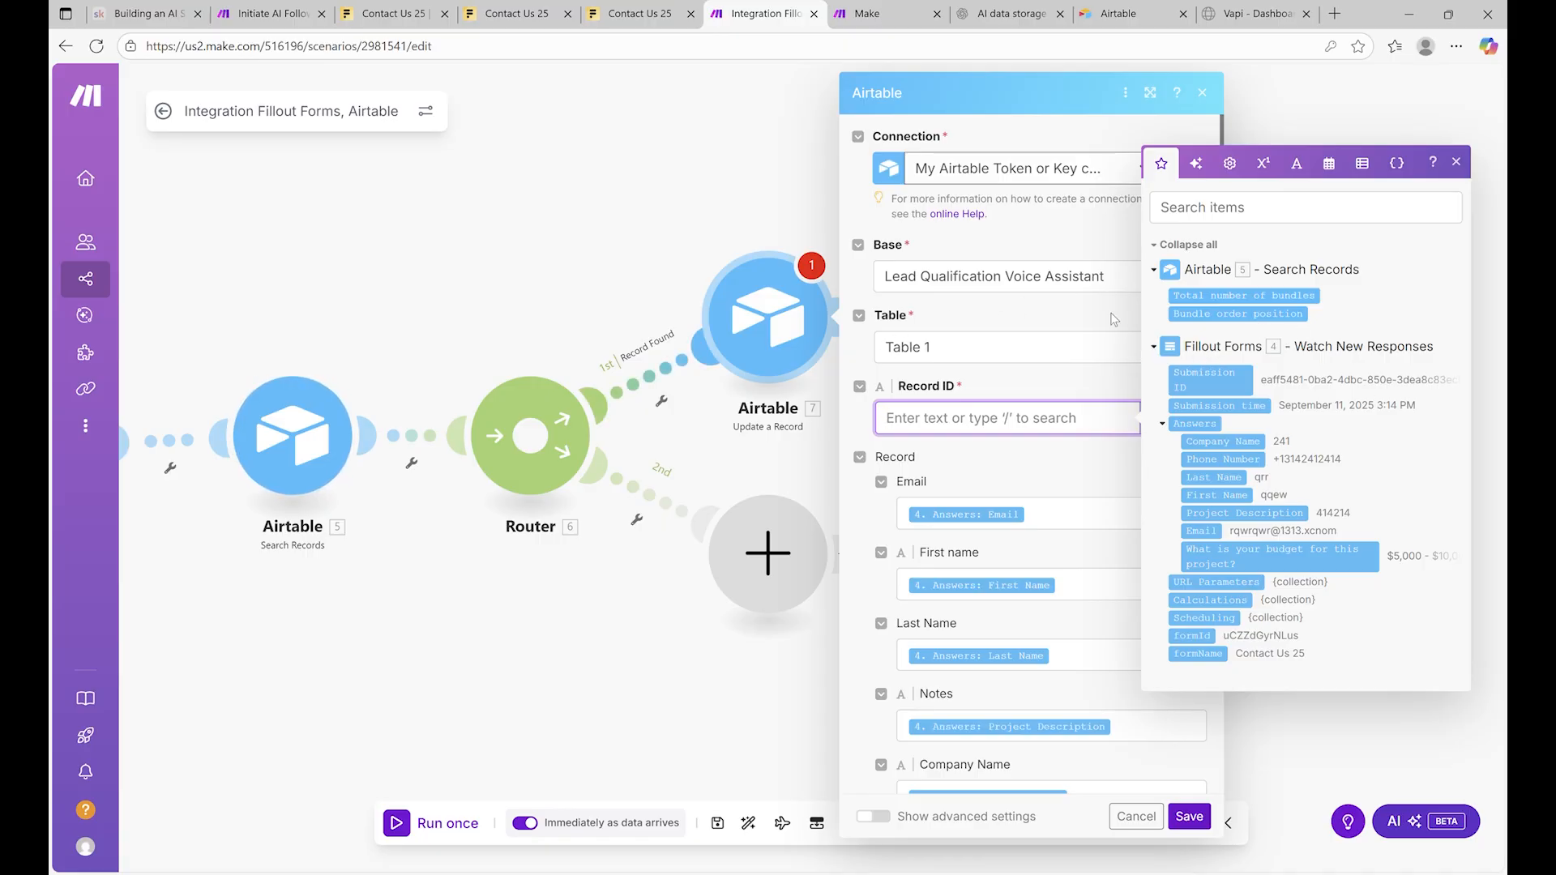
# Close the Update a Record settings and reposition the empty placeholder module on the canvas
pyautogui.press('Escape')
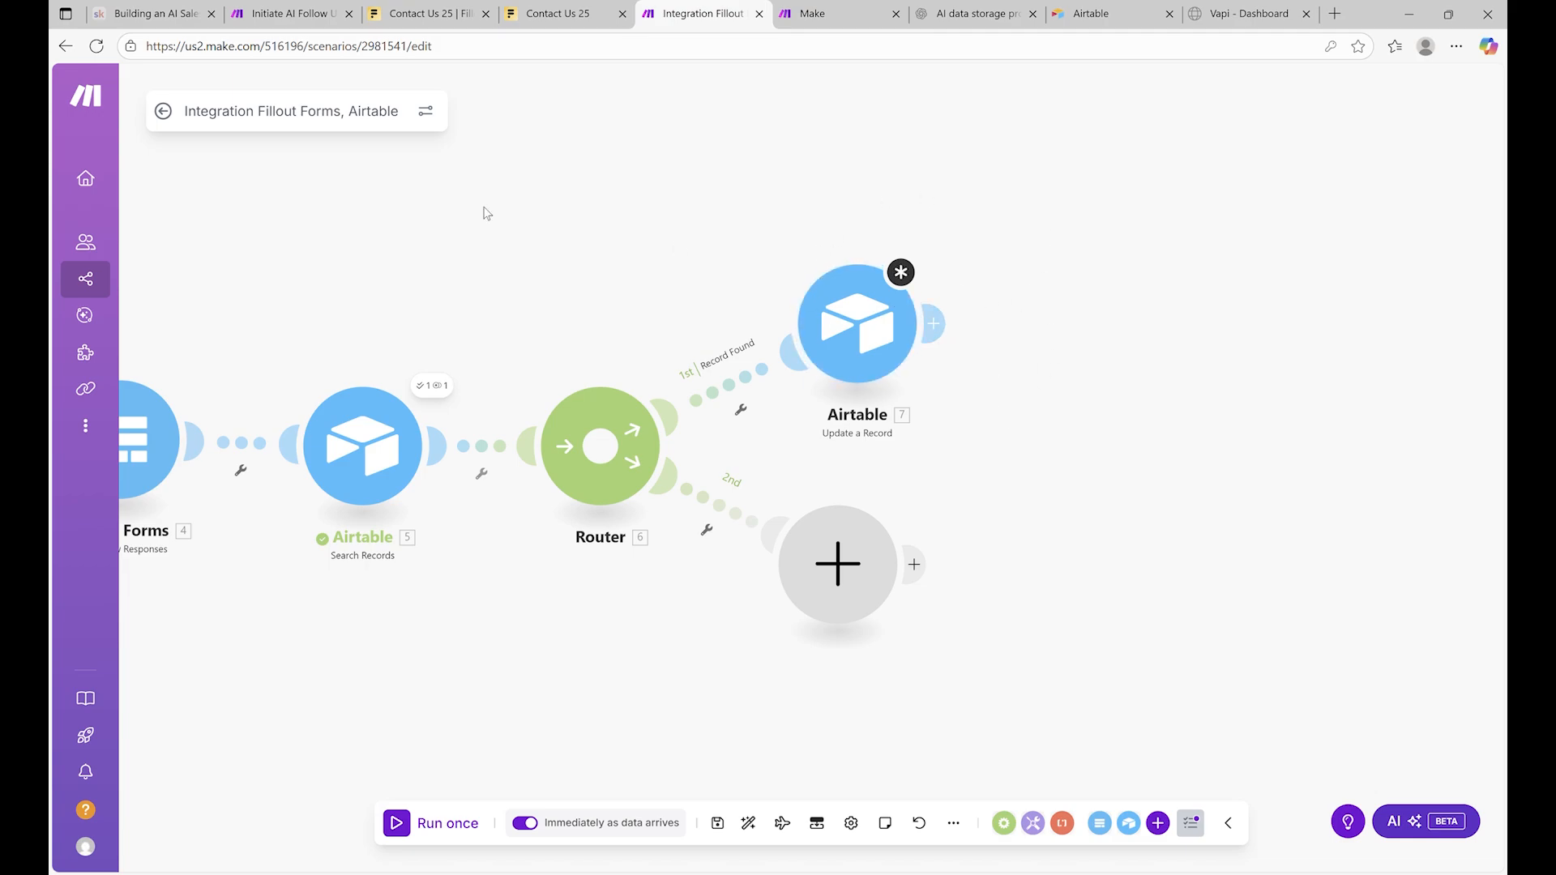
pyautogui.click(818, 352)
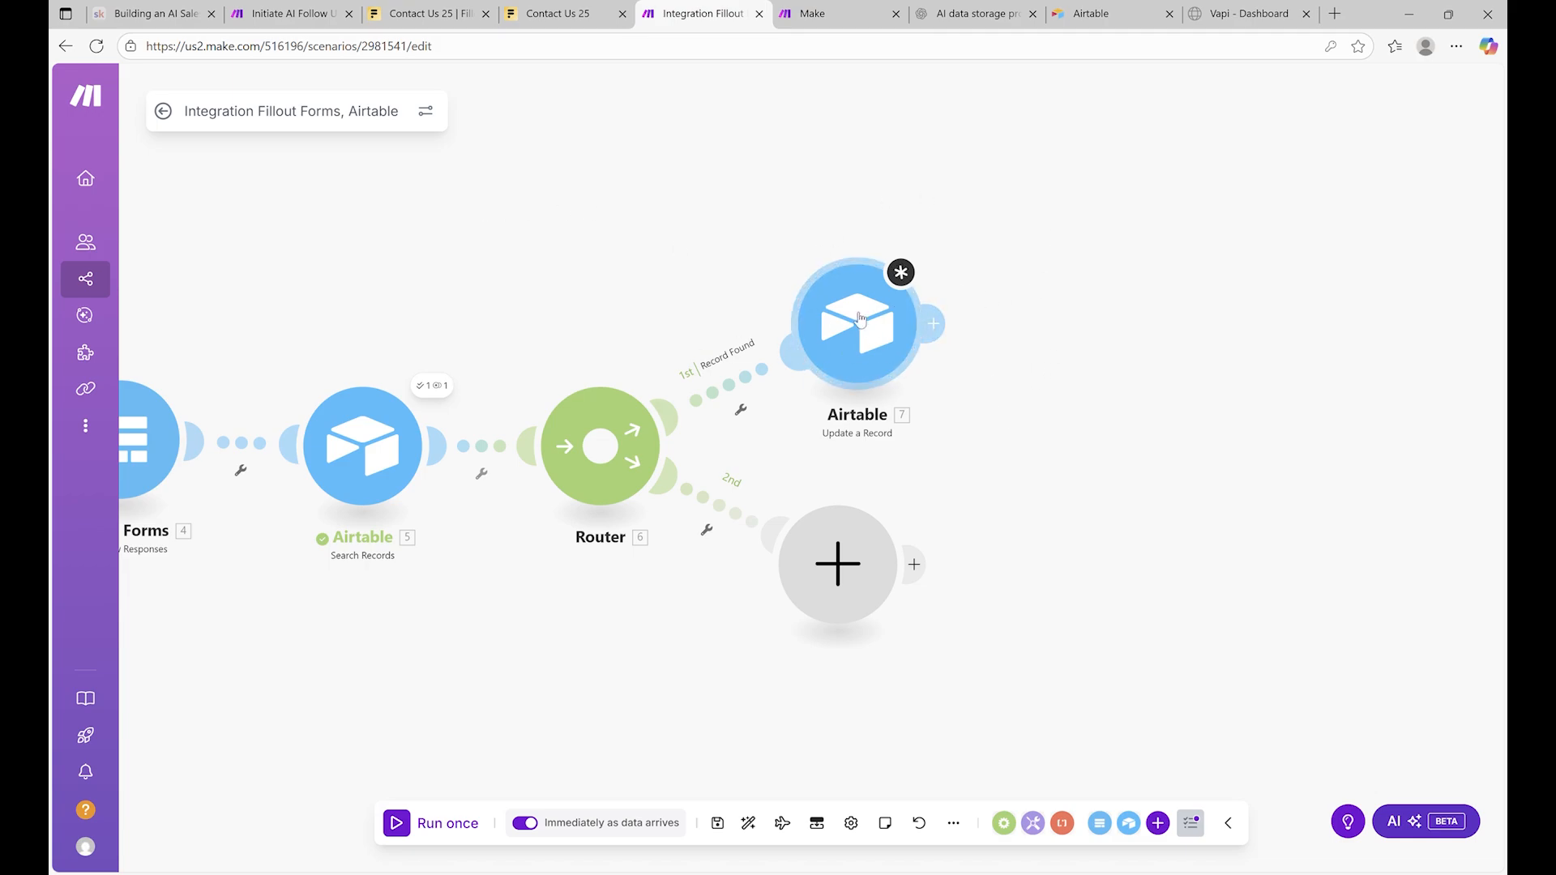
pyautogui.press('Escape')
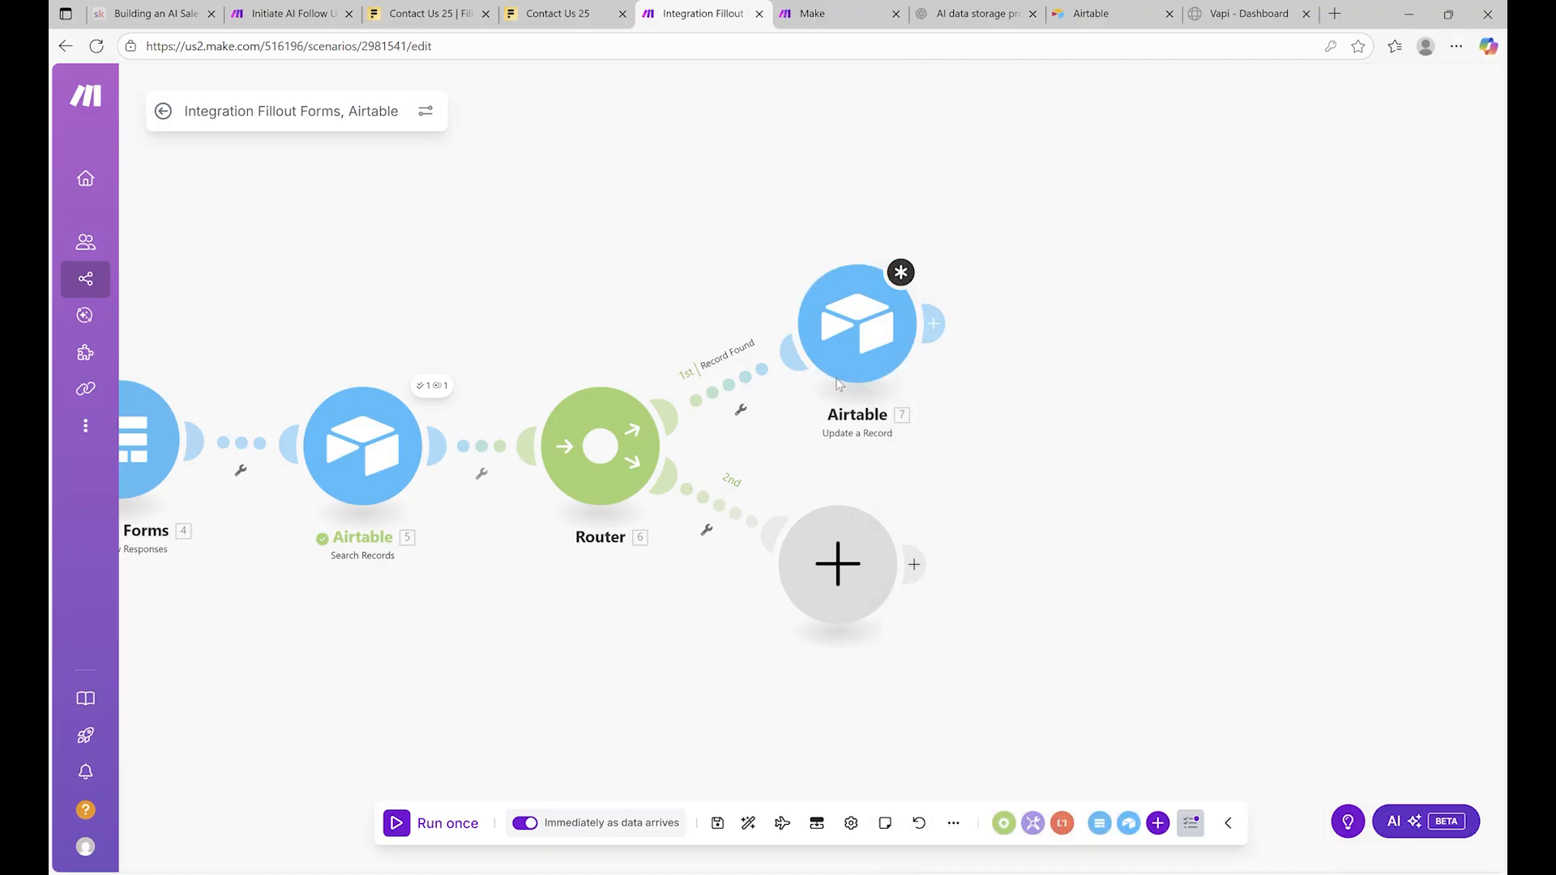
pyautogui.moveTo(846, 566)
pyautogui.mouseDown()
pyautogui.moveTo(933, 574)
pyautogui.moveTo(857, 564)
pyautogui.mouseUp()
pyautogui.click(861, 306)
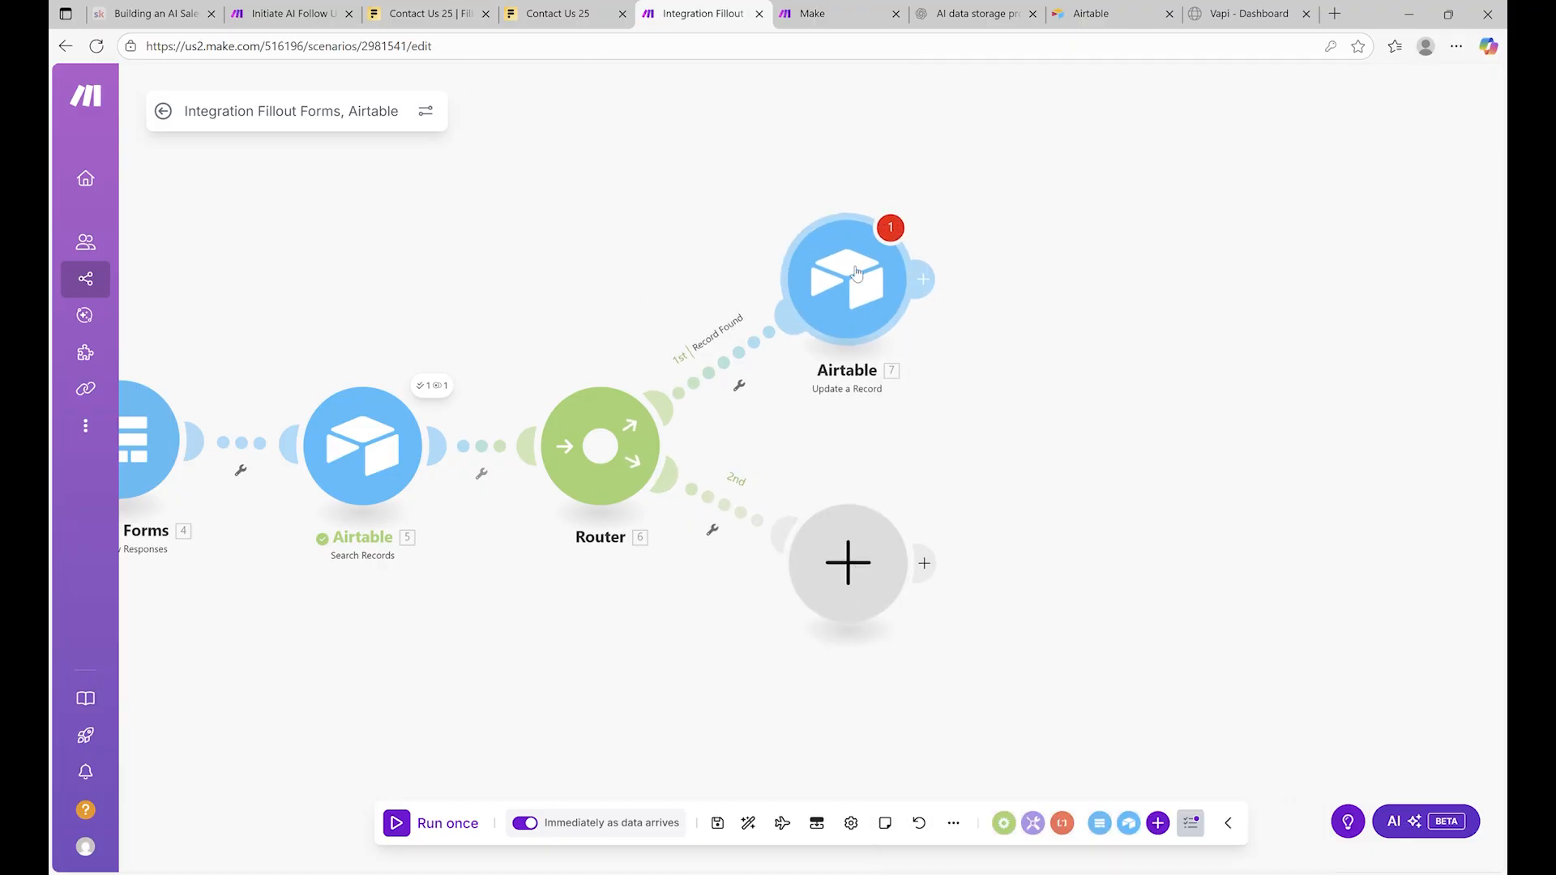
# Add an Airtable Create a Record module on the router's second route
pyautogui.click(883, 563)
pyautogui.click(1064, 403)
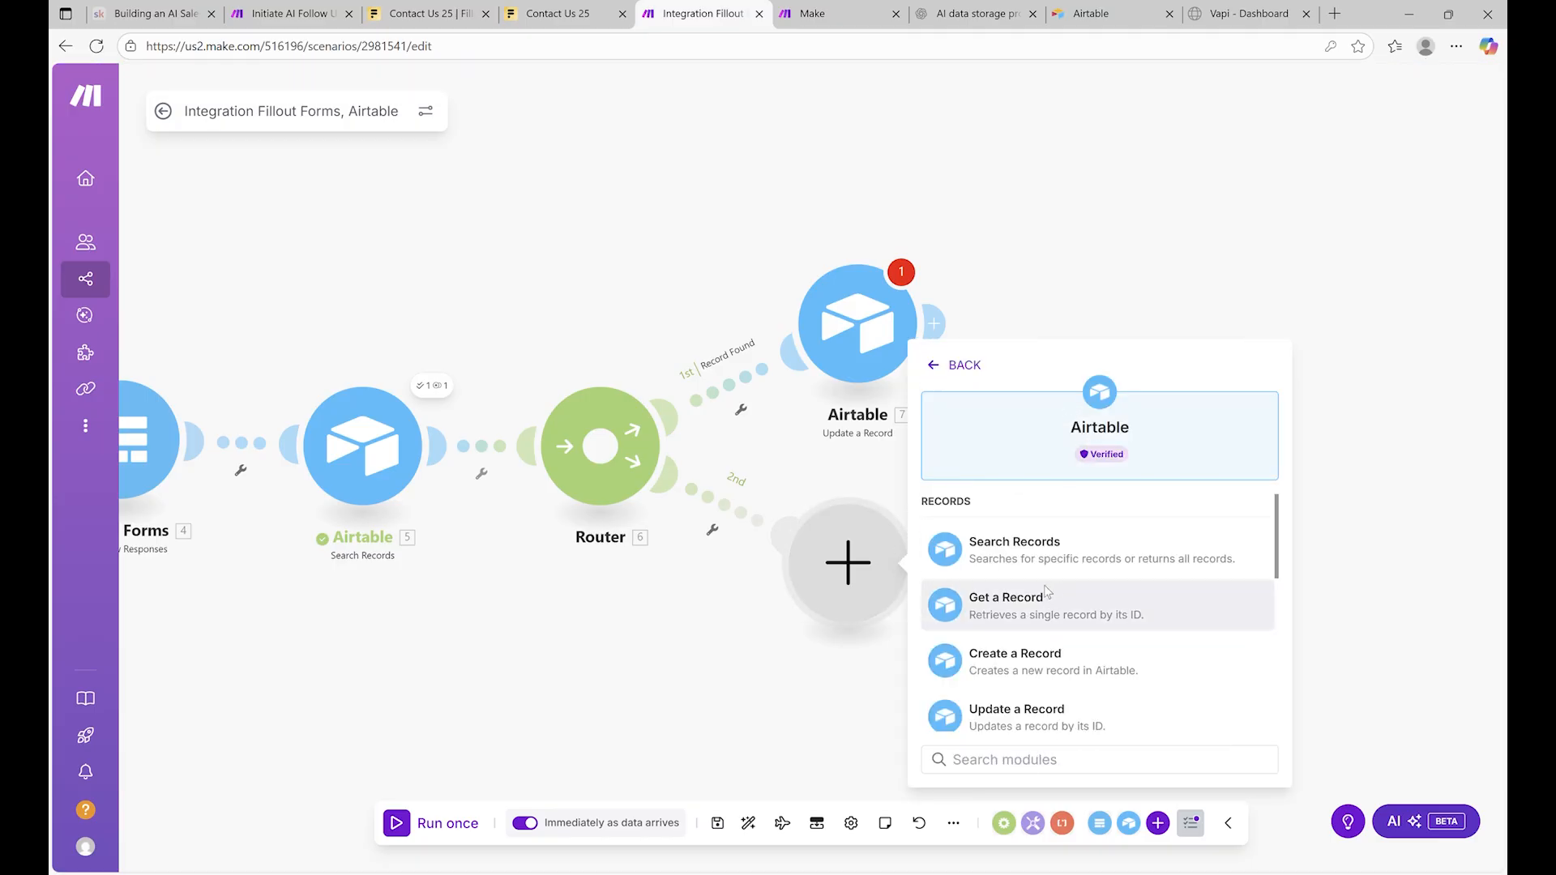
pyautogui.scroll(-3, 1048, 593)
pyautogui.scroll(-2, 1054, 616)
pyautogui.scroll(2, 1046, 644)
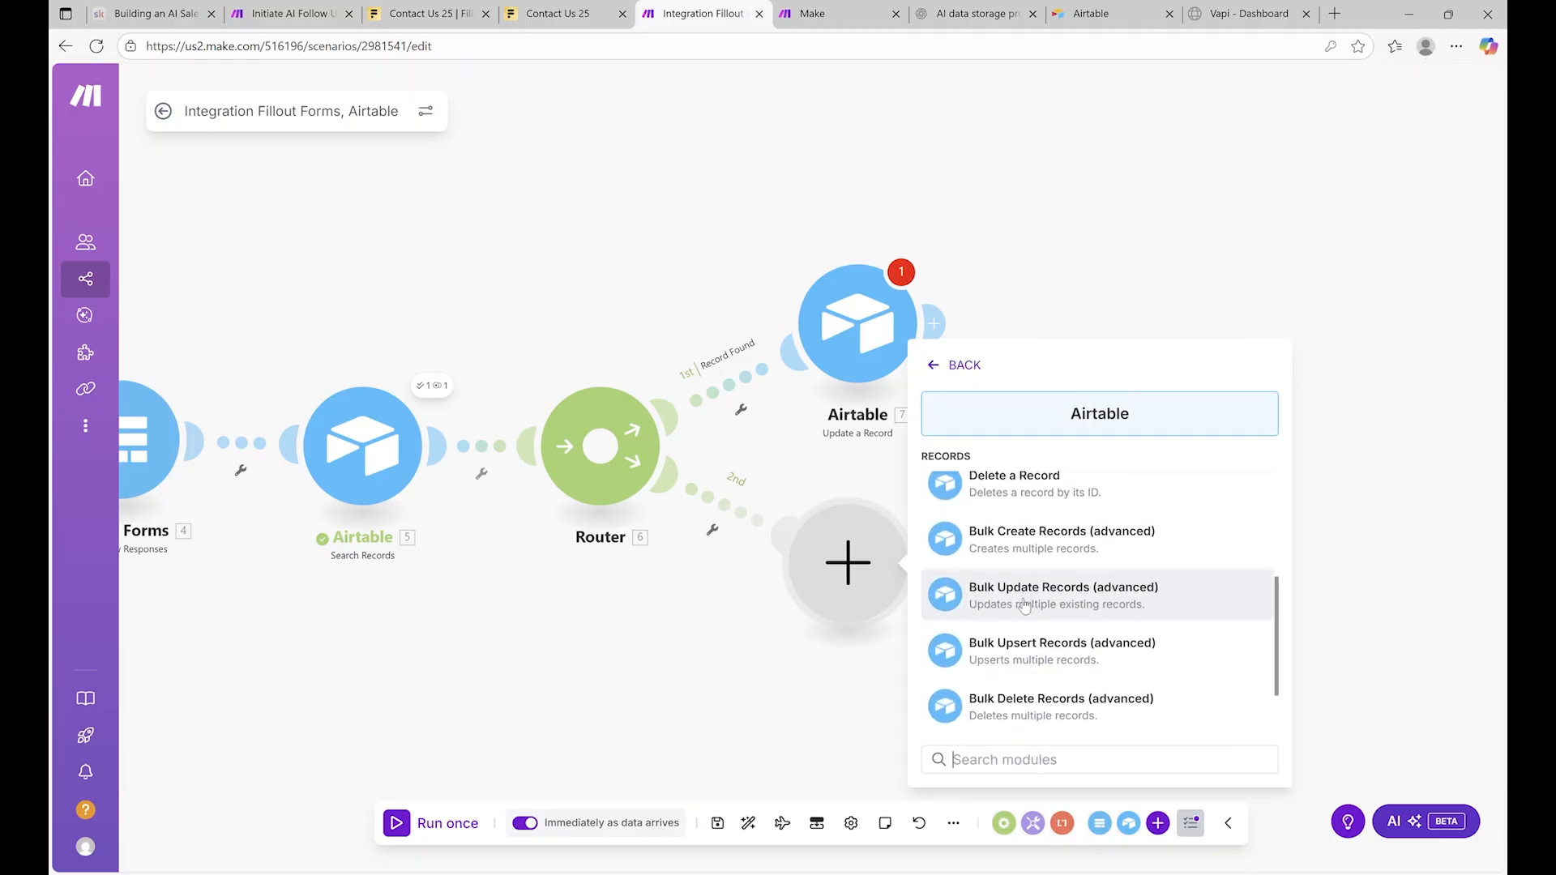
pyautogui.scroll(2, 1037, 593)
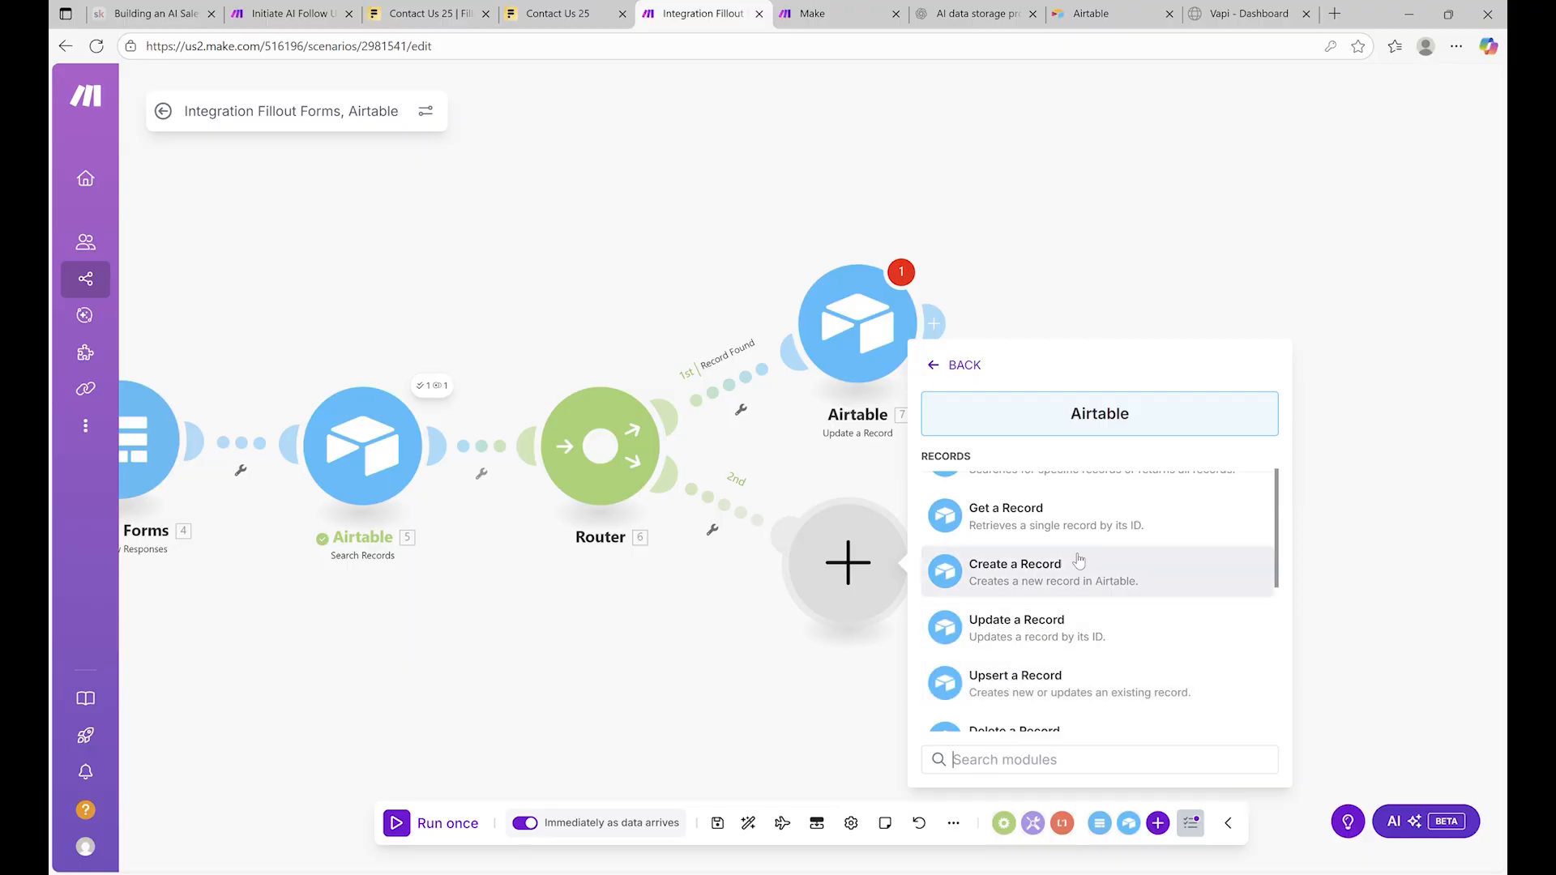
pyautogui.click(1049, 566)
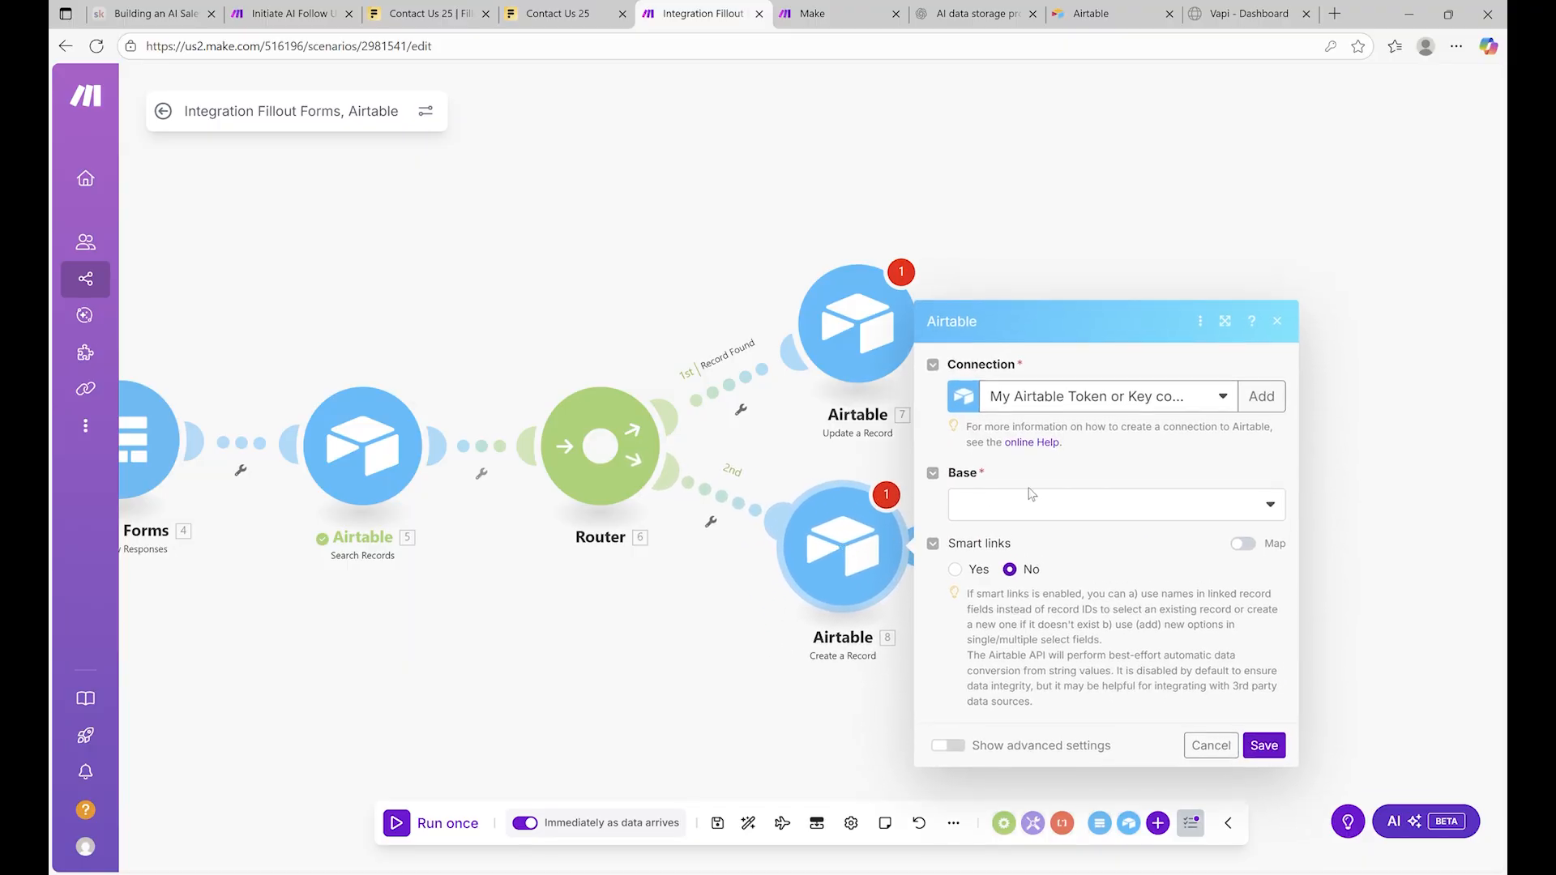
# Keep the same Airtable connection and choose base Lead Qualification Voice Assistant with Table 1
pyautogui.click(1055, 497)
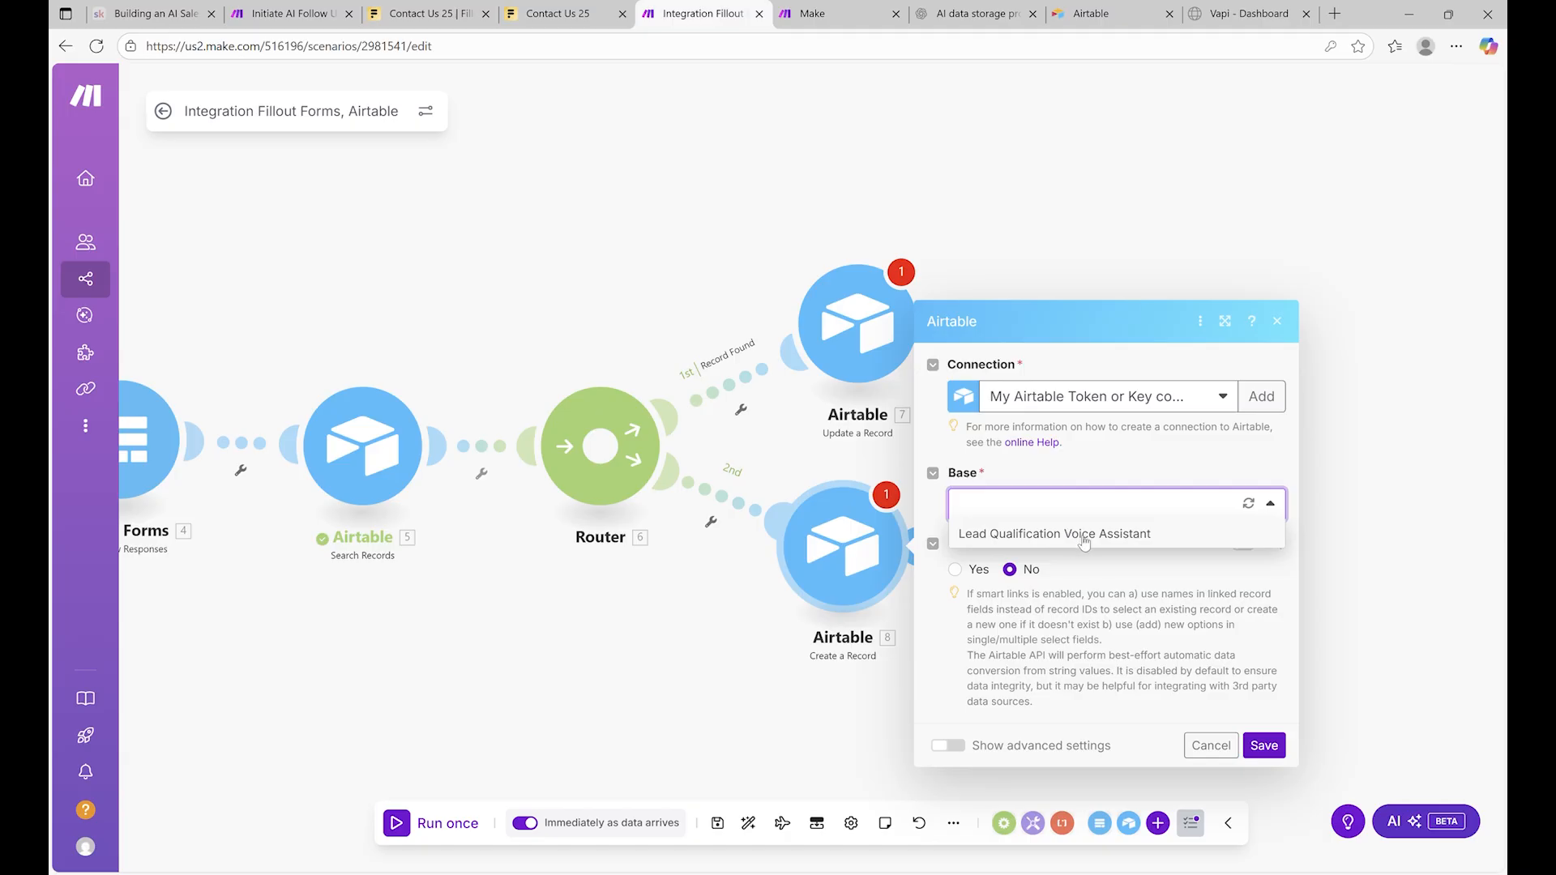
pyautogui.click(1177, 399)
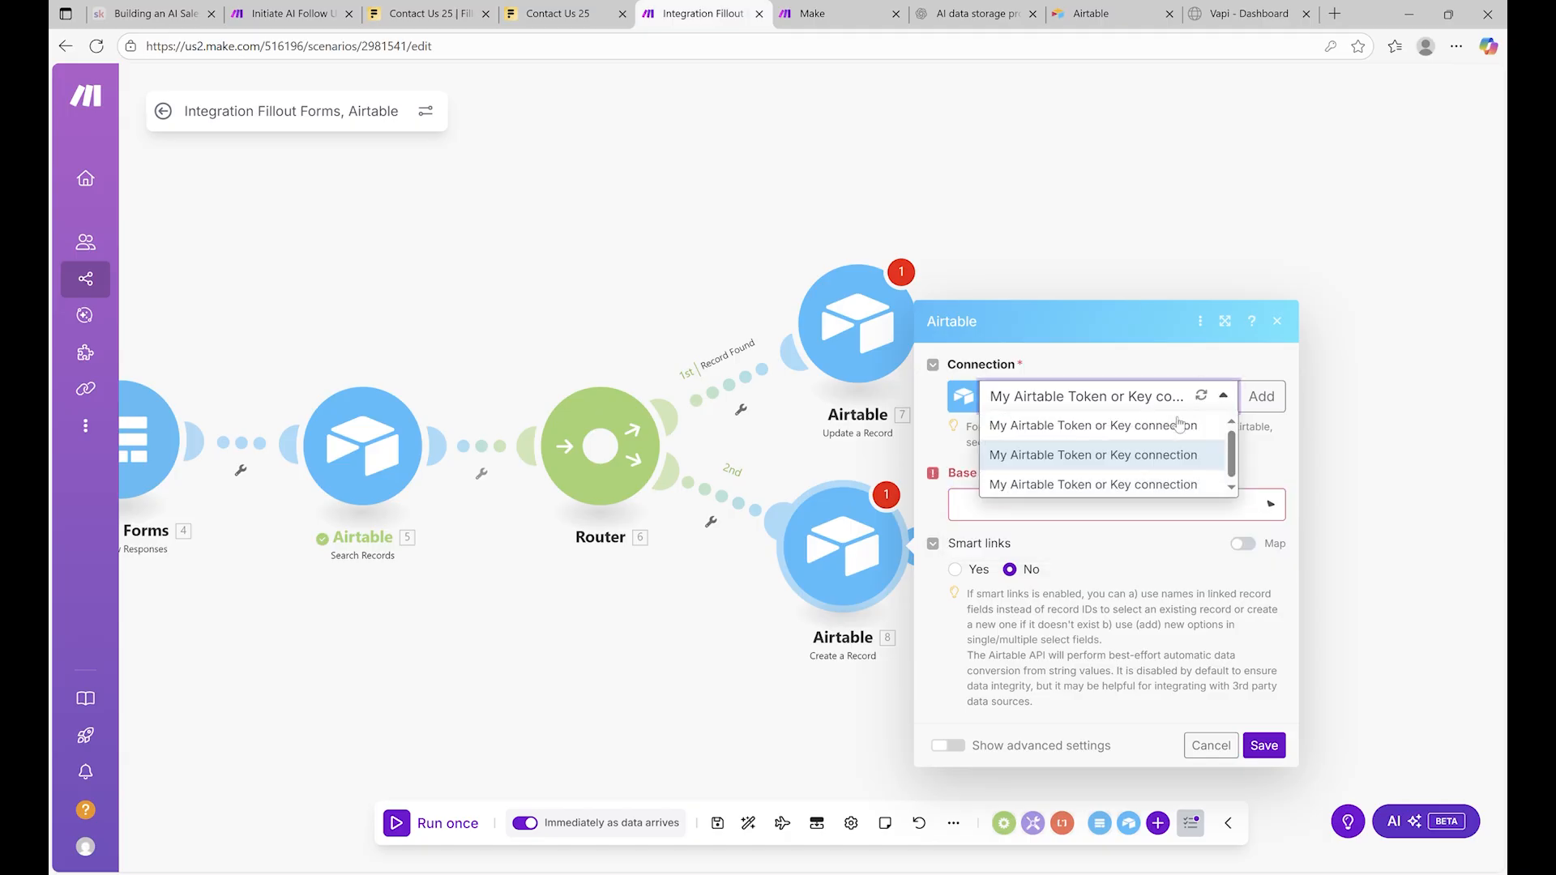
pyautogui.click(1126, 456)
pyautogui.click(1147, 507)
pyautogui.click(1087, 537)
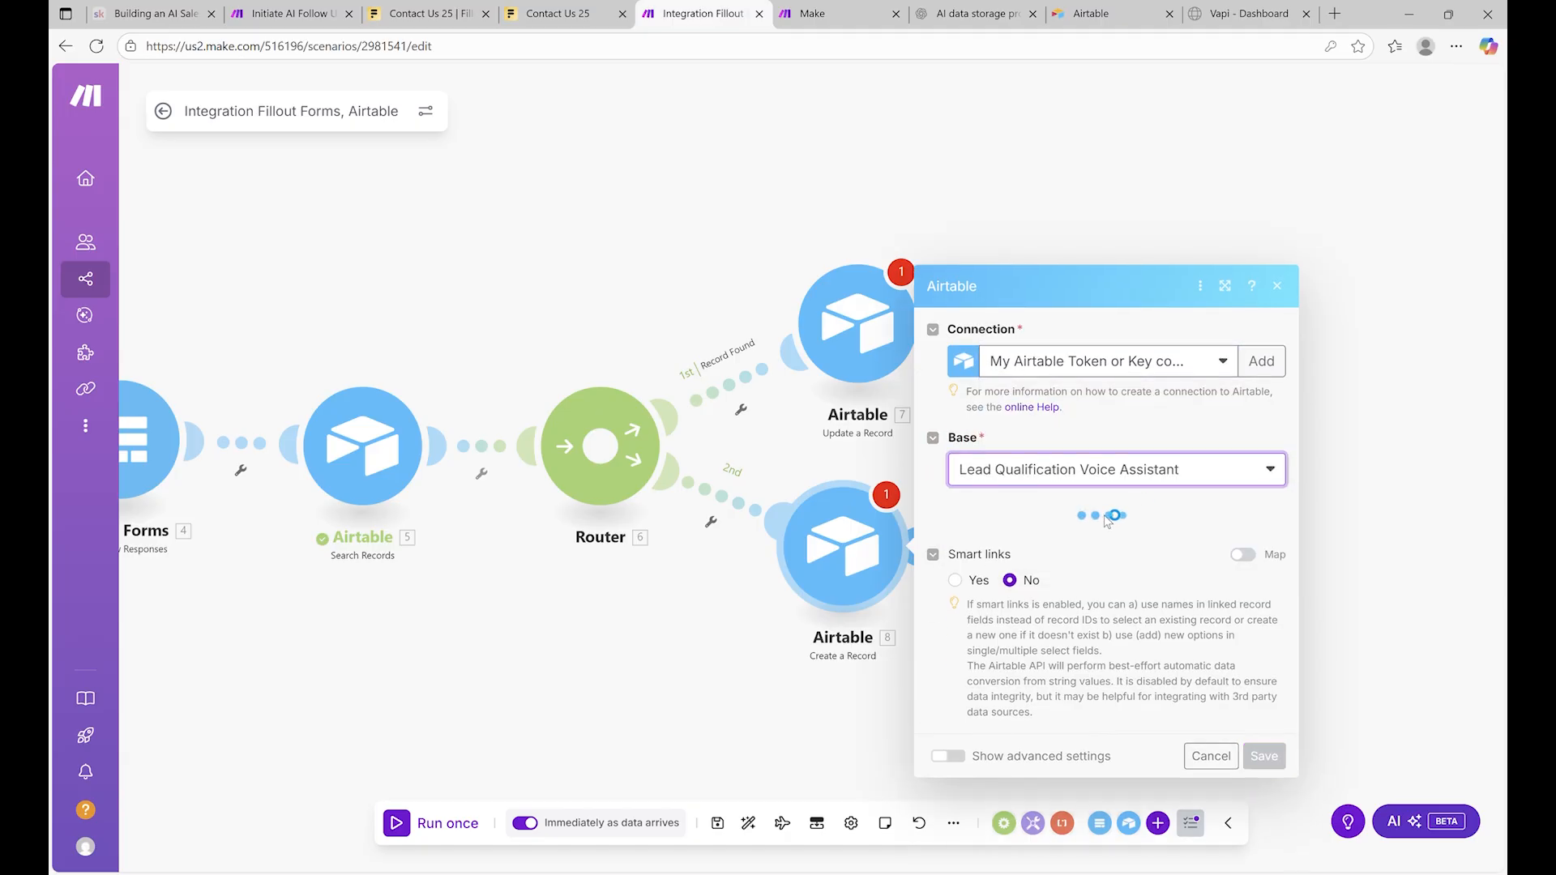
pyautogui.click(1037, 552)
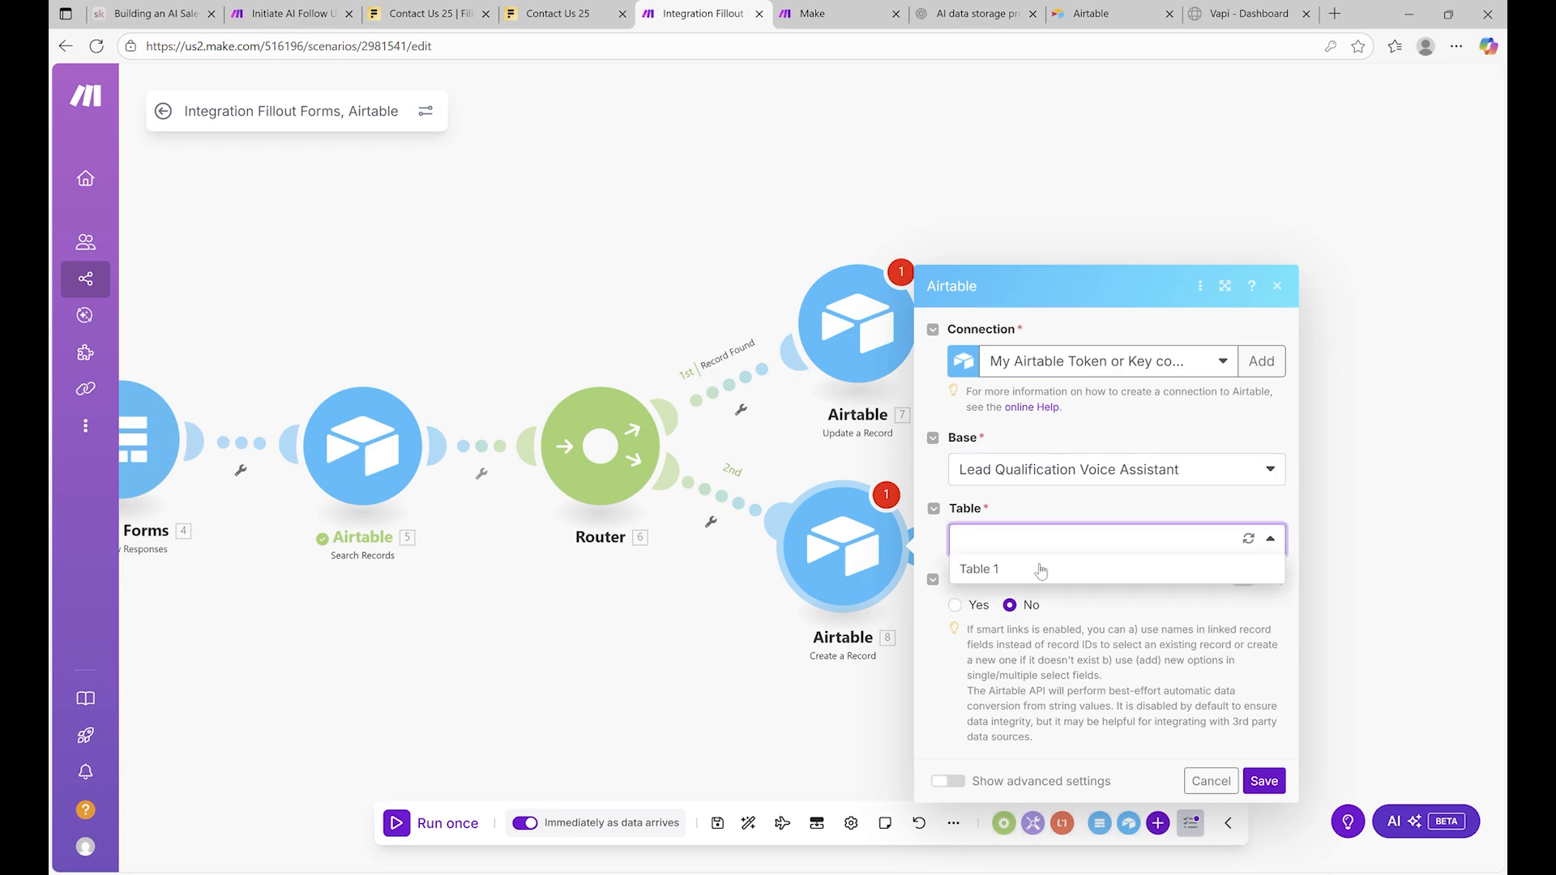
pyautogui.click(1062, 567)
# Map the form's Email, First Name, Last Name and Project Description answers into Email, First name, Last Name and Notes
pyautogui.scroll(-4, 1105, 521)
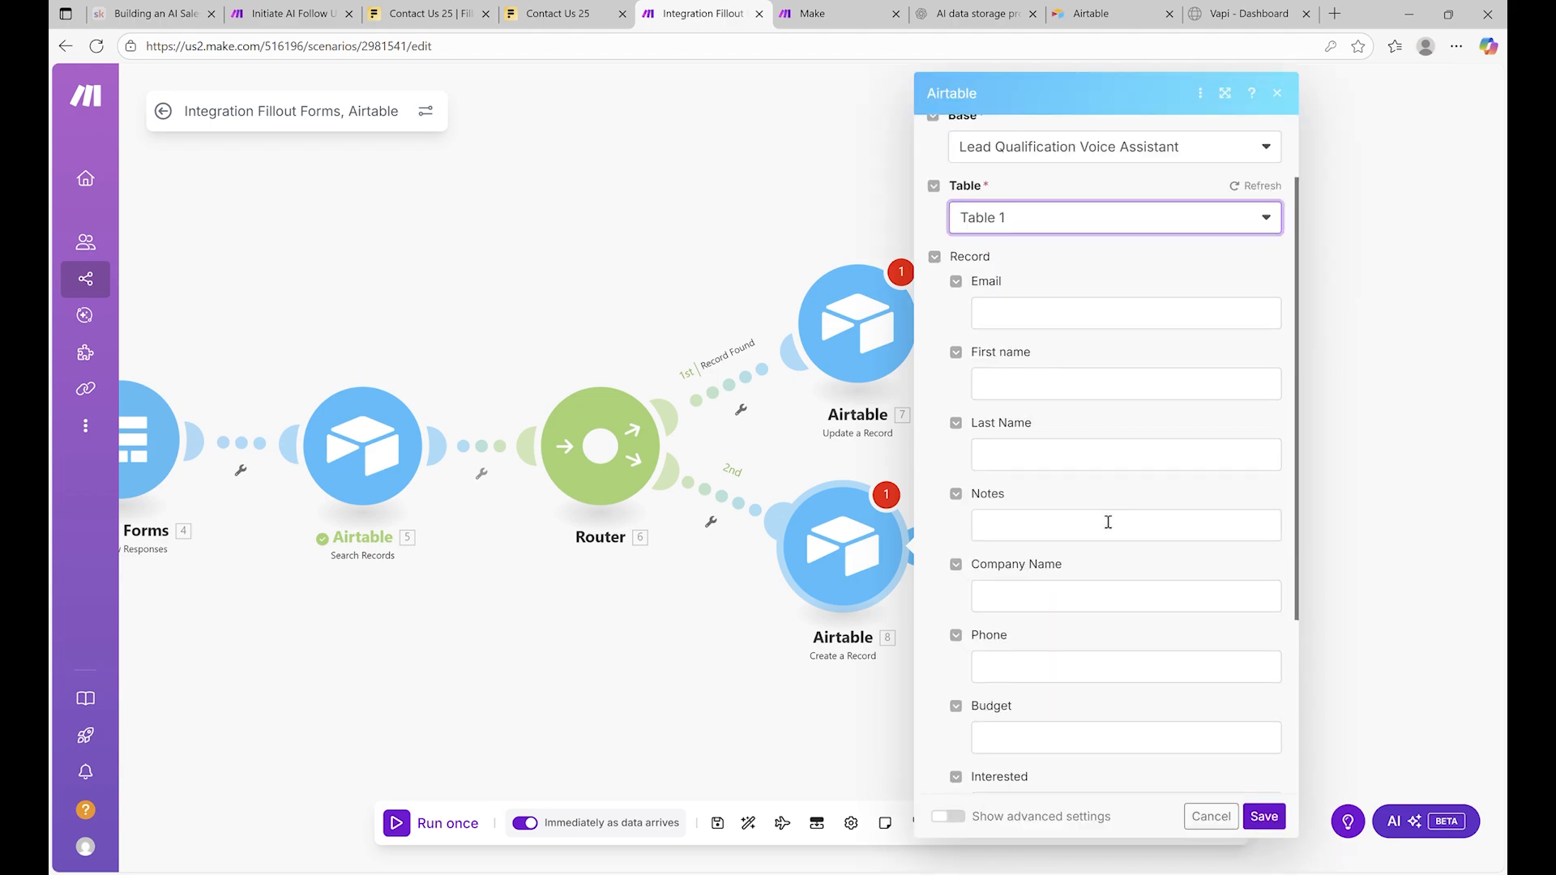
pyautogui.click(1054, 273)
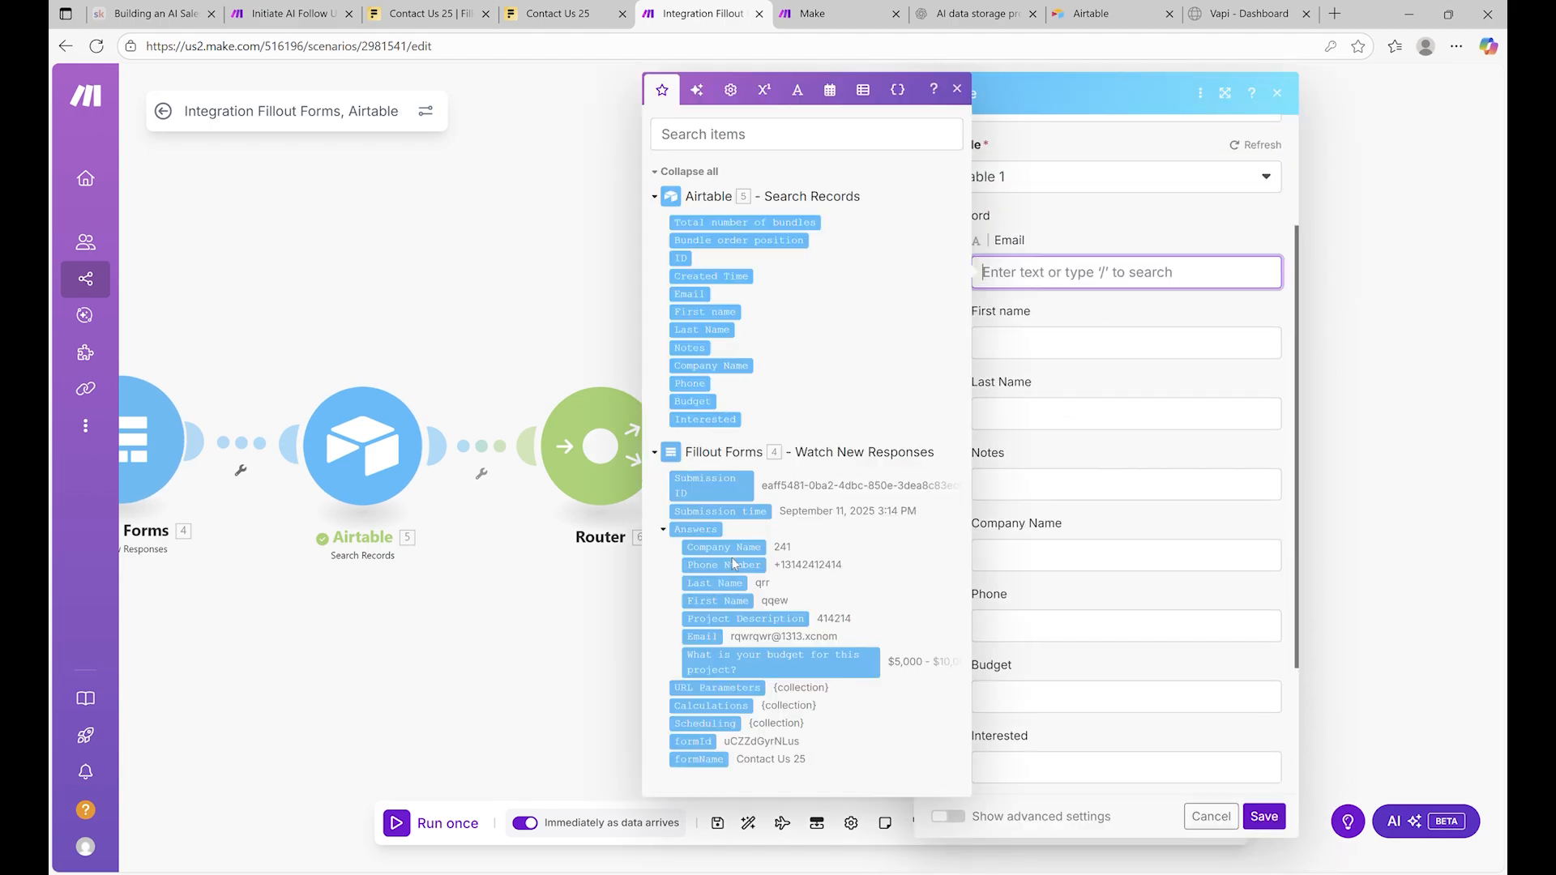
pyautogui.moveTo(703, 638); pyautogui.dragTo(1086, 280)
pyautogui.click(1054, 393)
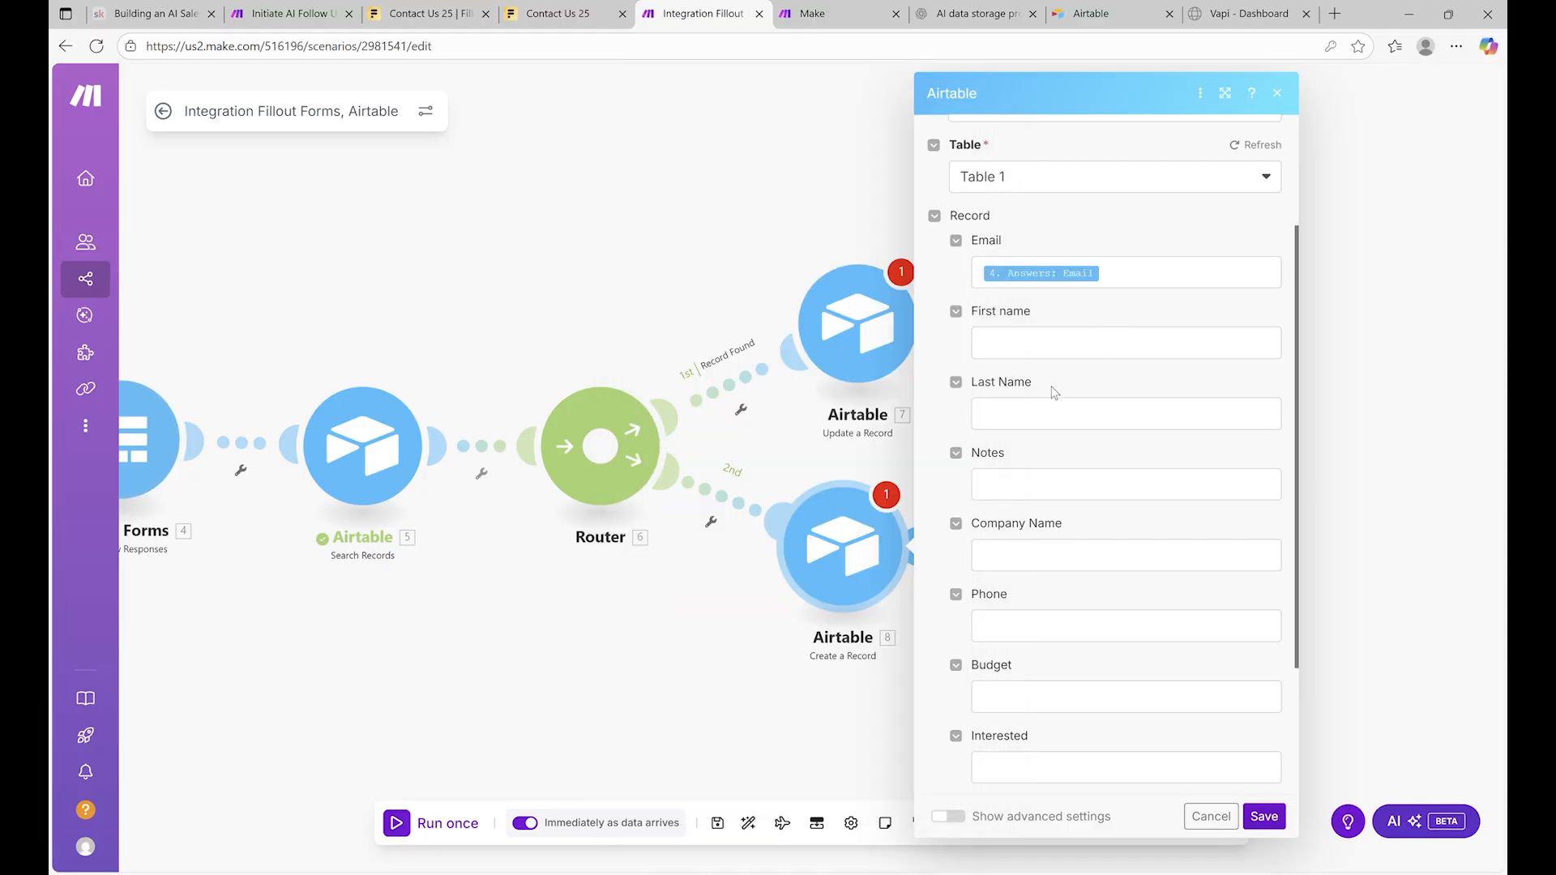
pyautogui.click(1005, 346)
pyautogui.moveTo(726, 609); pyautogui.dragTo(1100, 353)
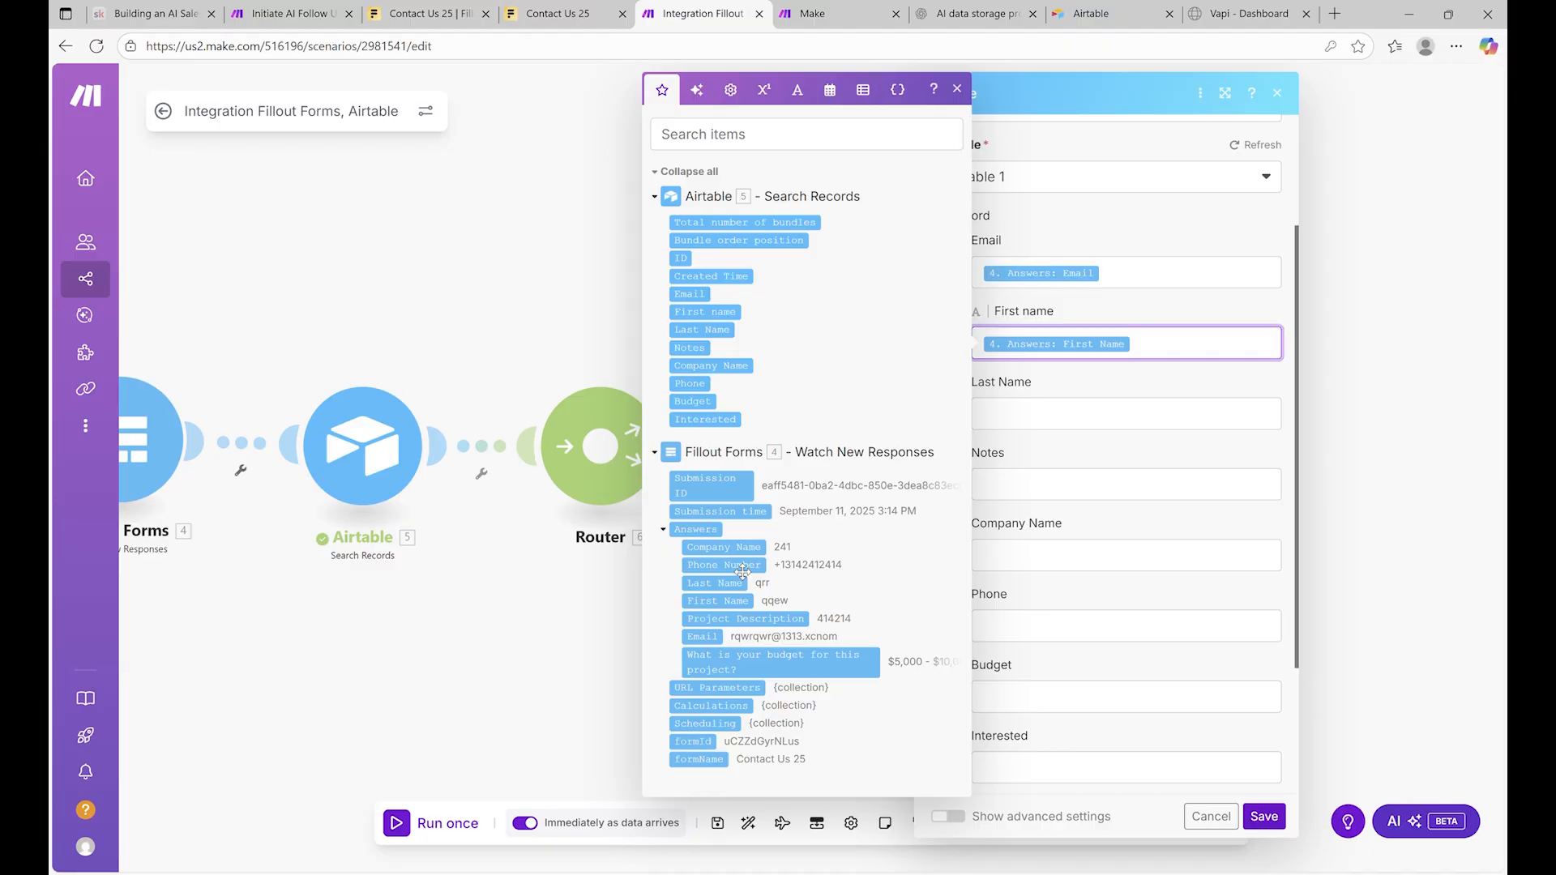
pyautogui.click(1058, 413)
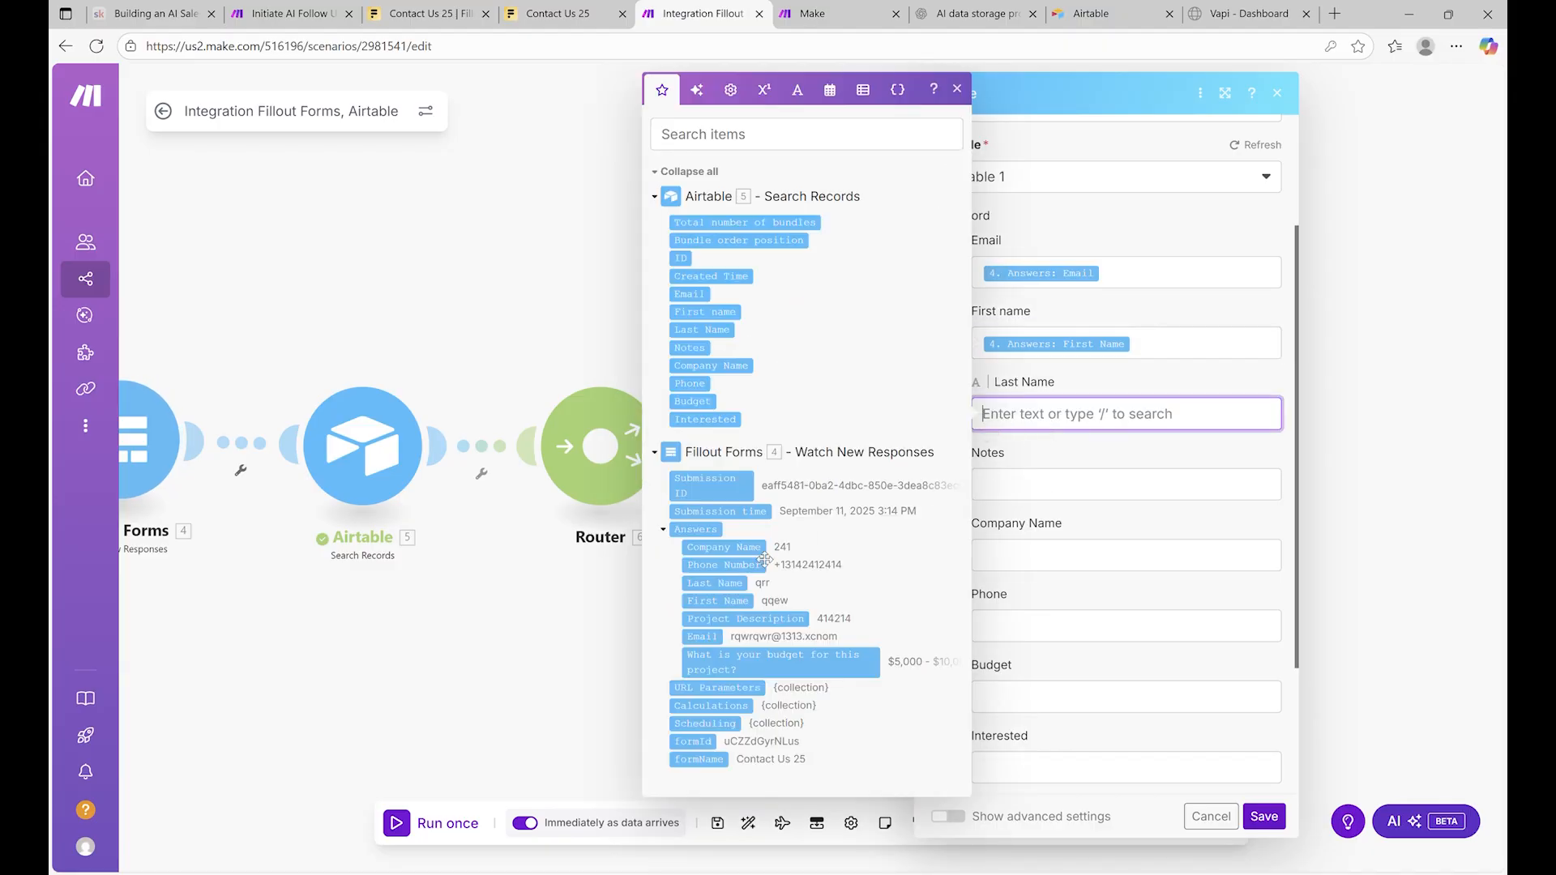
pyautogui.moveTo(750, 584); pyautogui.dragTo(1077, 414)
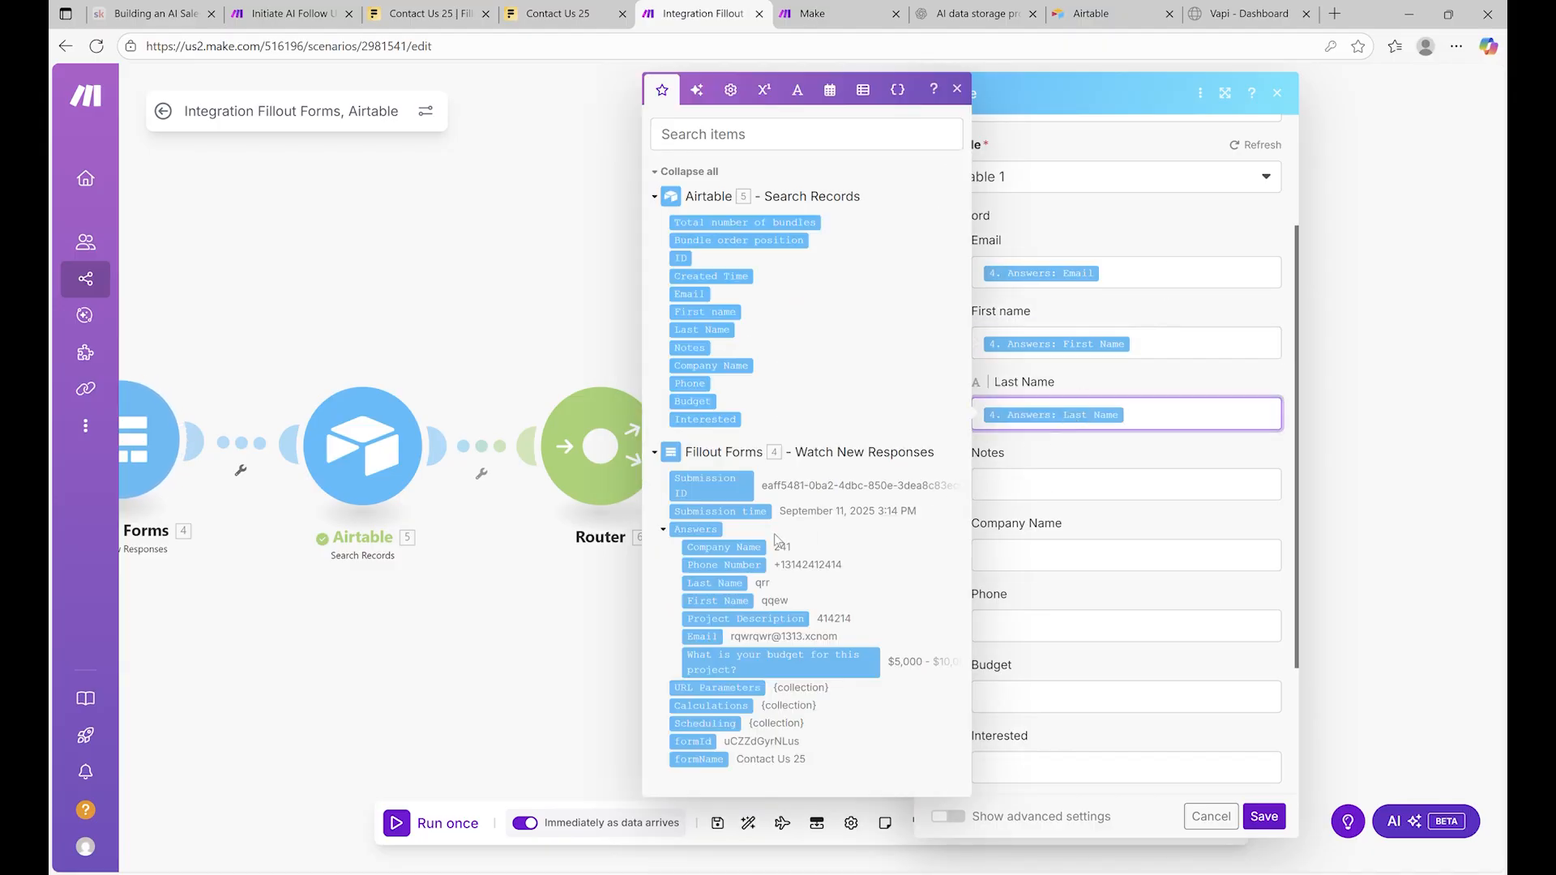
pyautogui.click(1021, 484)
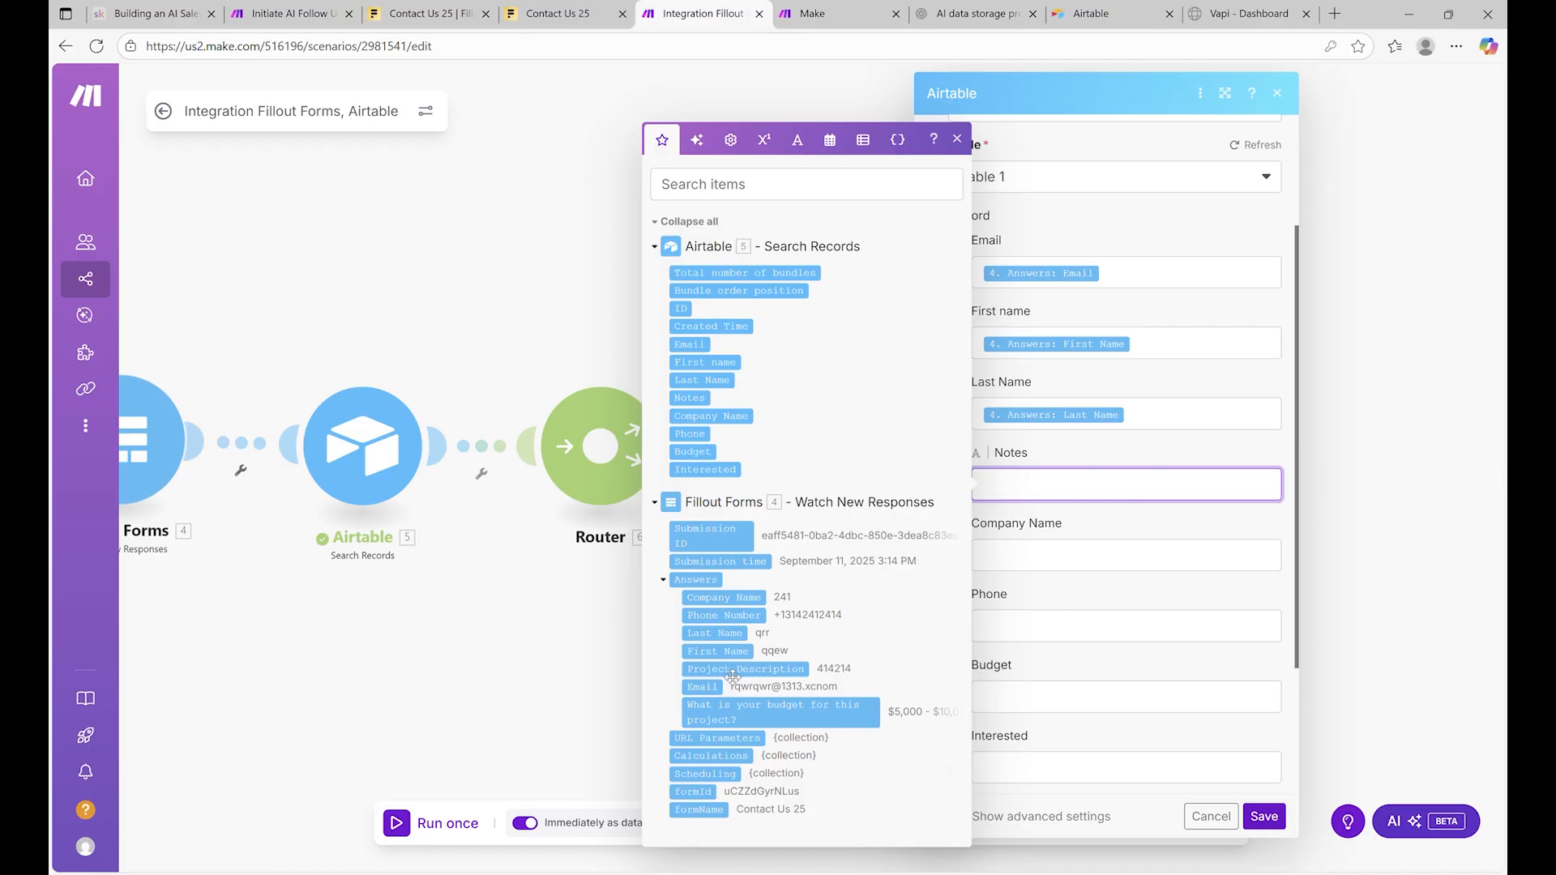
pyautogui.moveTo(1087, 509); pyautogui.dragTo(1086, 491)
# Map Company Name, Phone Number and the budget answer into their fields, then save the module
pyautogui.click(979, 553)
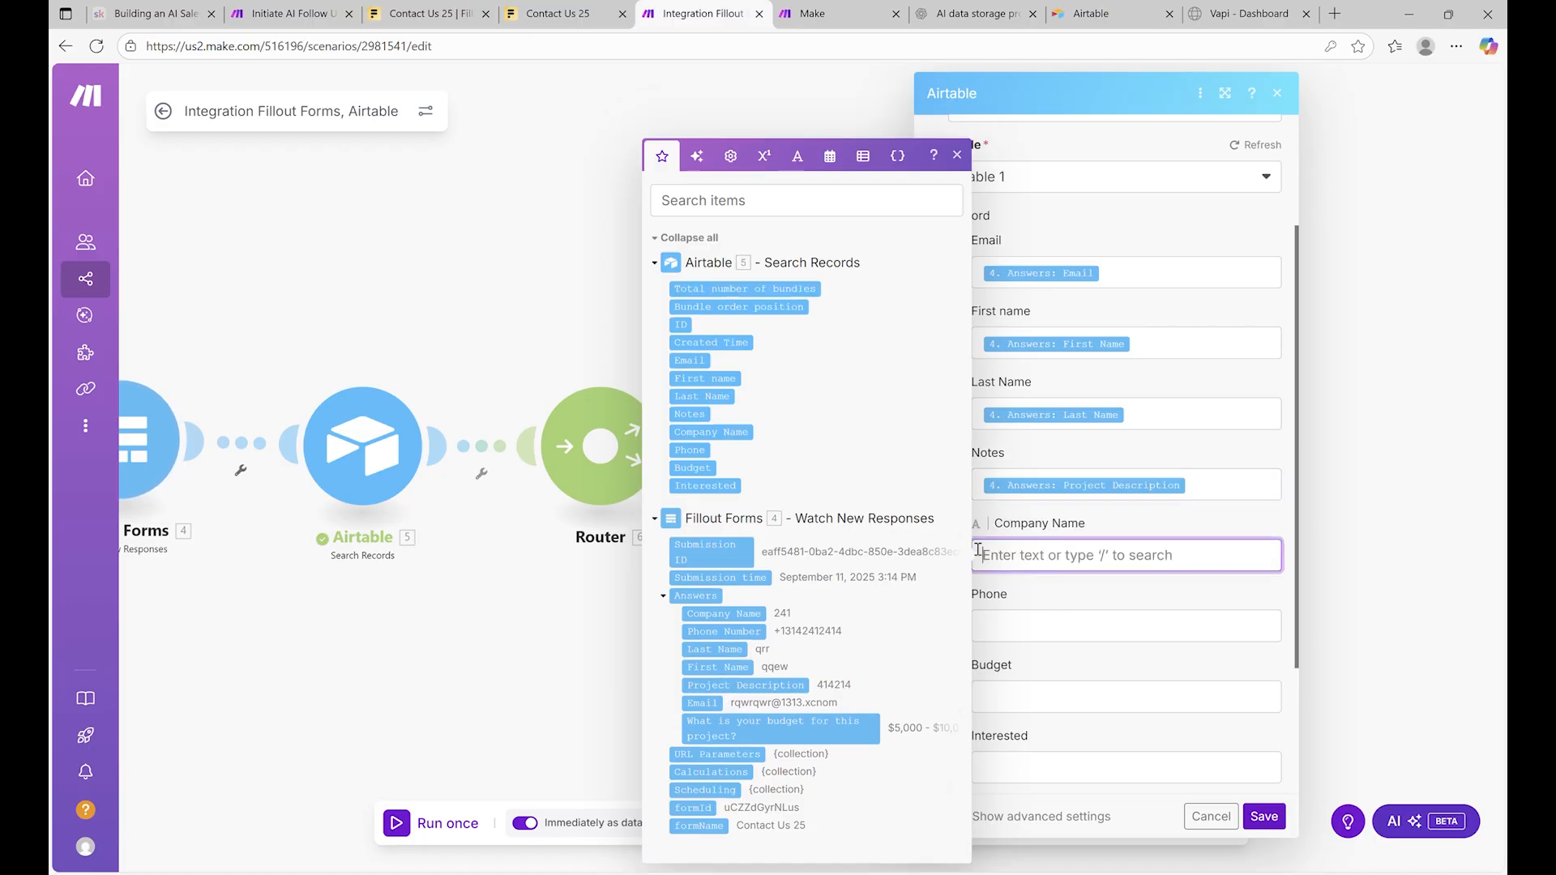
pyautogui.moveTo(750, 616); pyautogui.dragTo(1044, 568)
pyautogui.click(1032, 626)
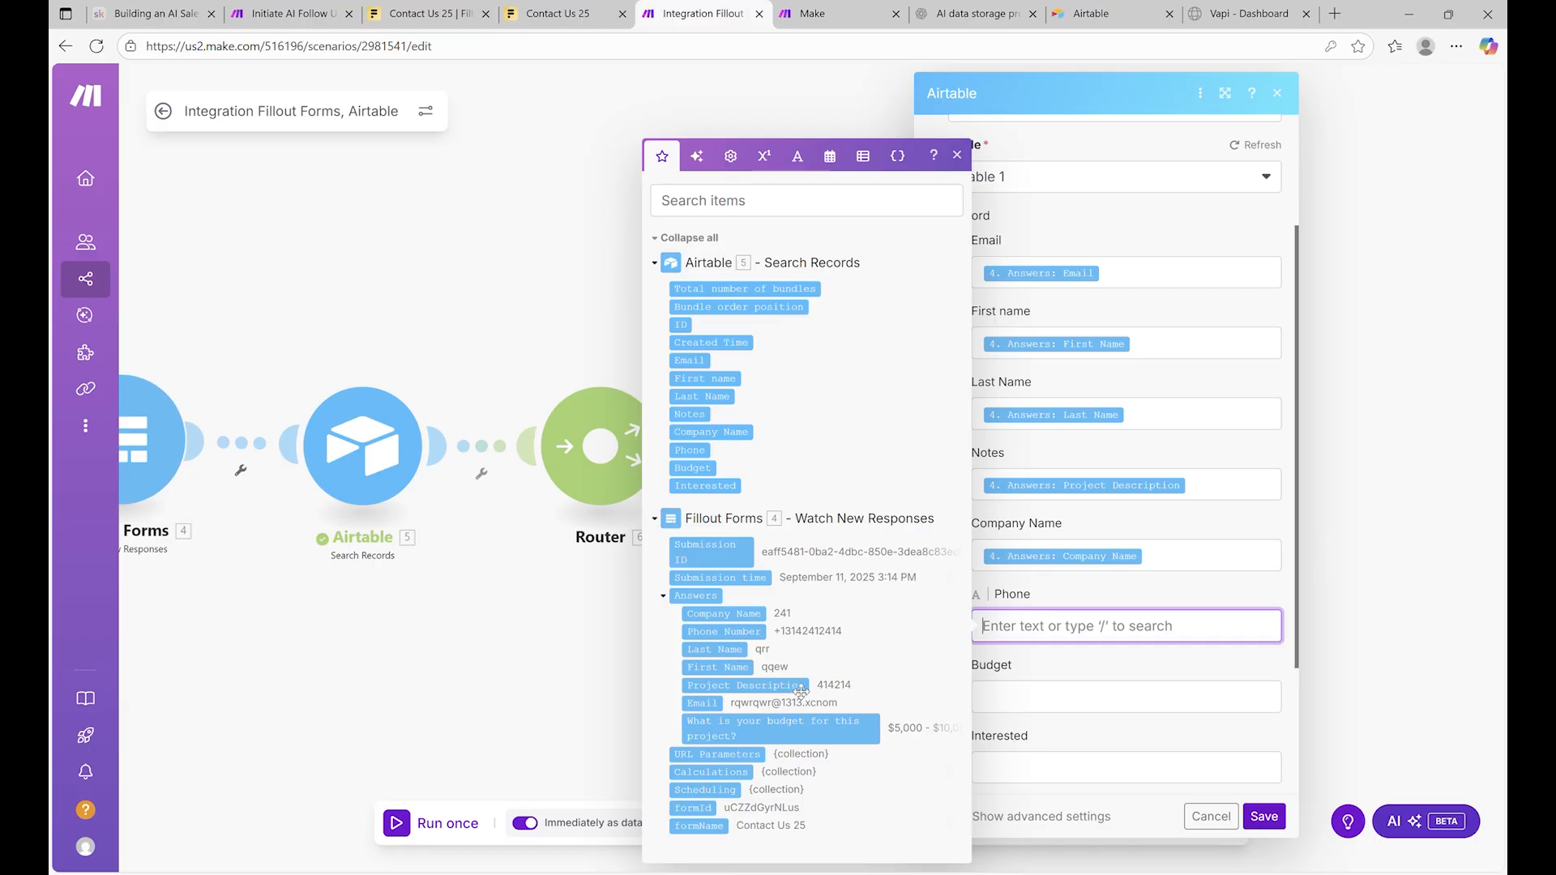
pyautogui.click(746, 632)
pyautogui.click(1074, 684)
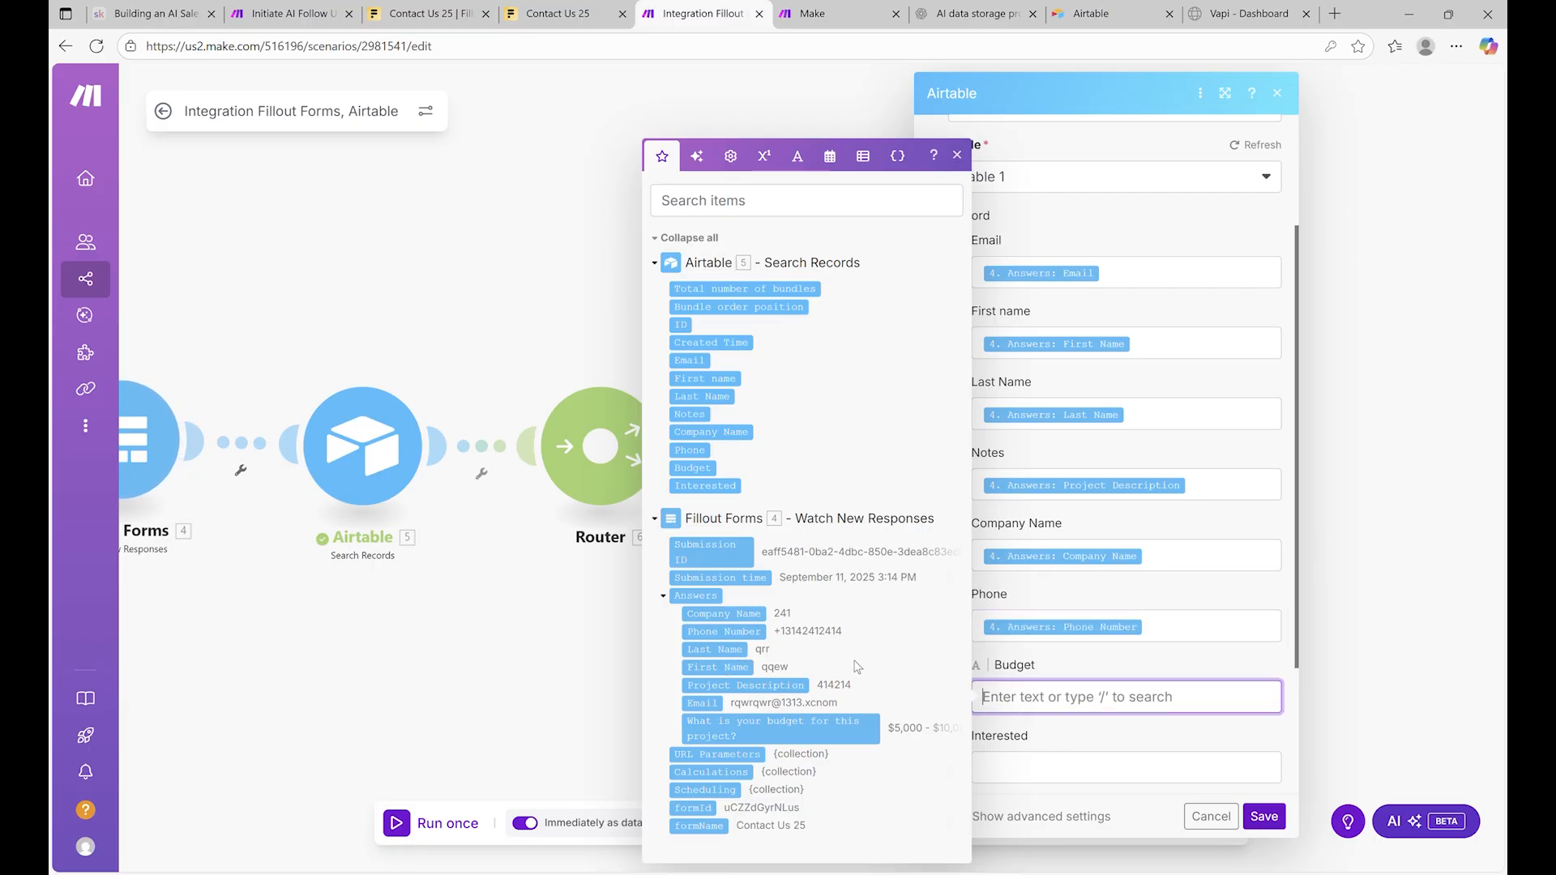
pyautogui.moveTo(822, 731); pyautogui.dragTo(1063, 713)
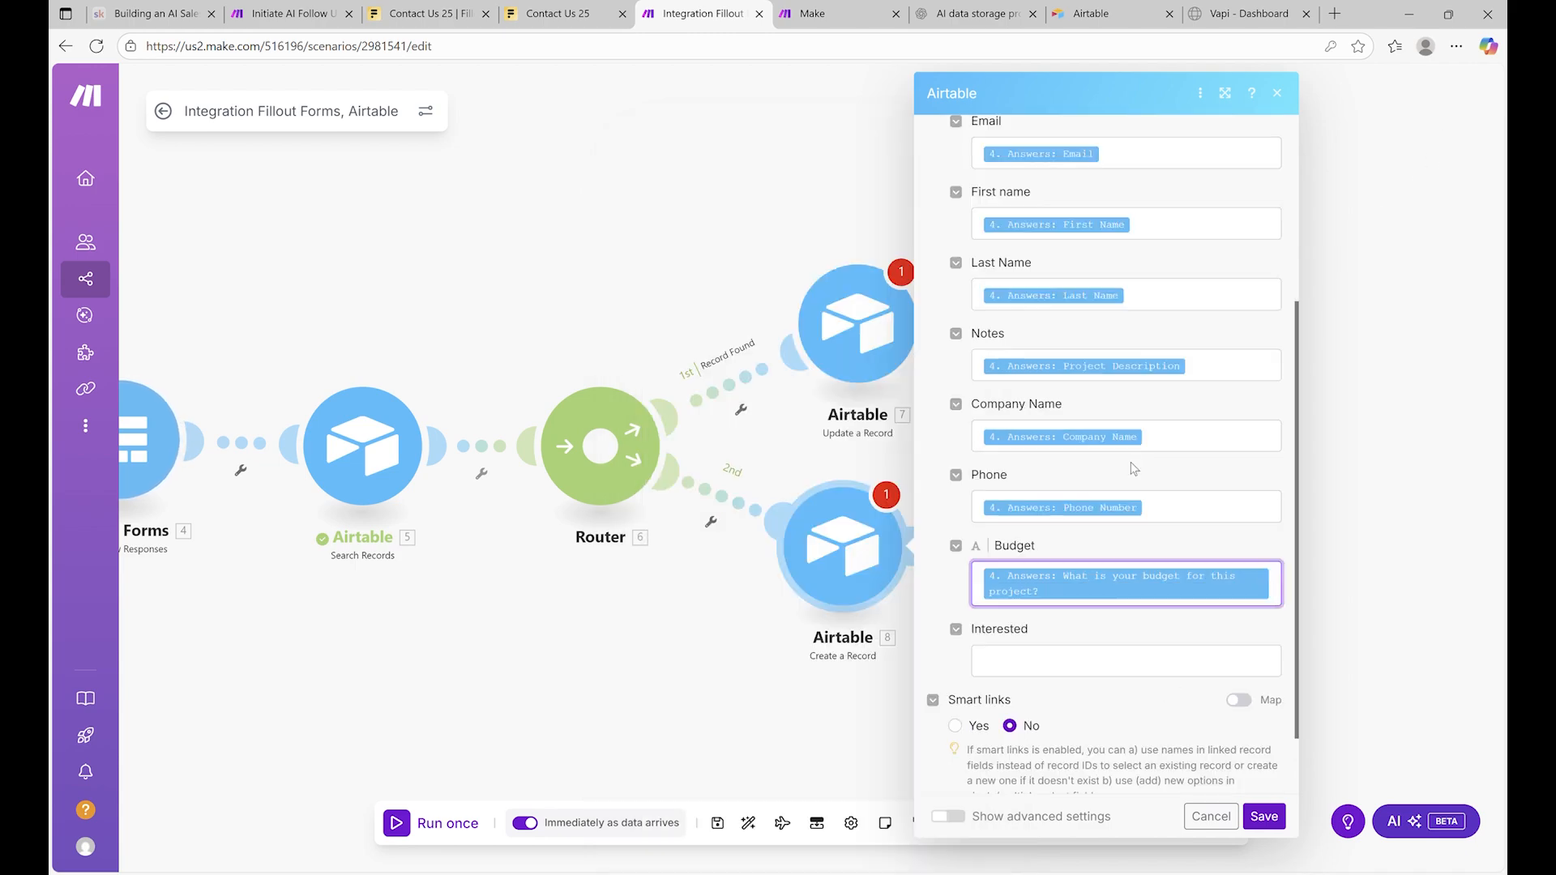
pyautogui.scroll(4, 1147, 515)
pyautogui.scroll(-4, 1147, 513)
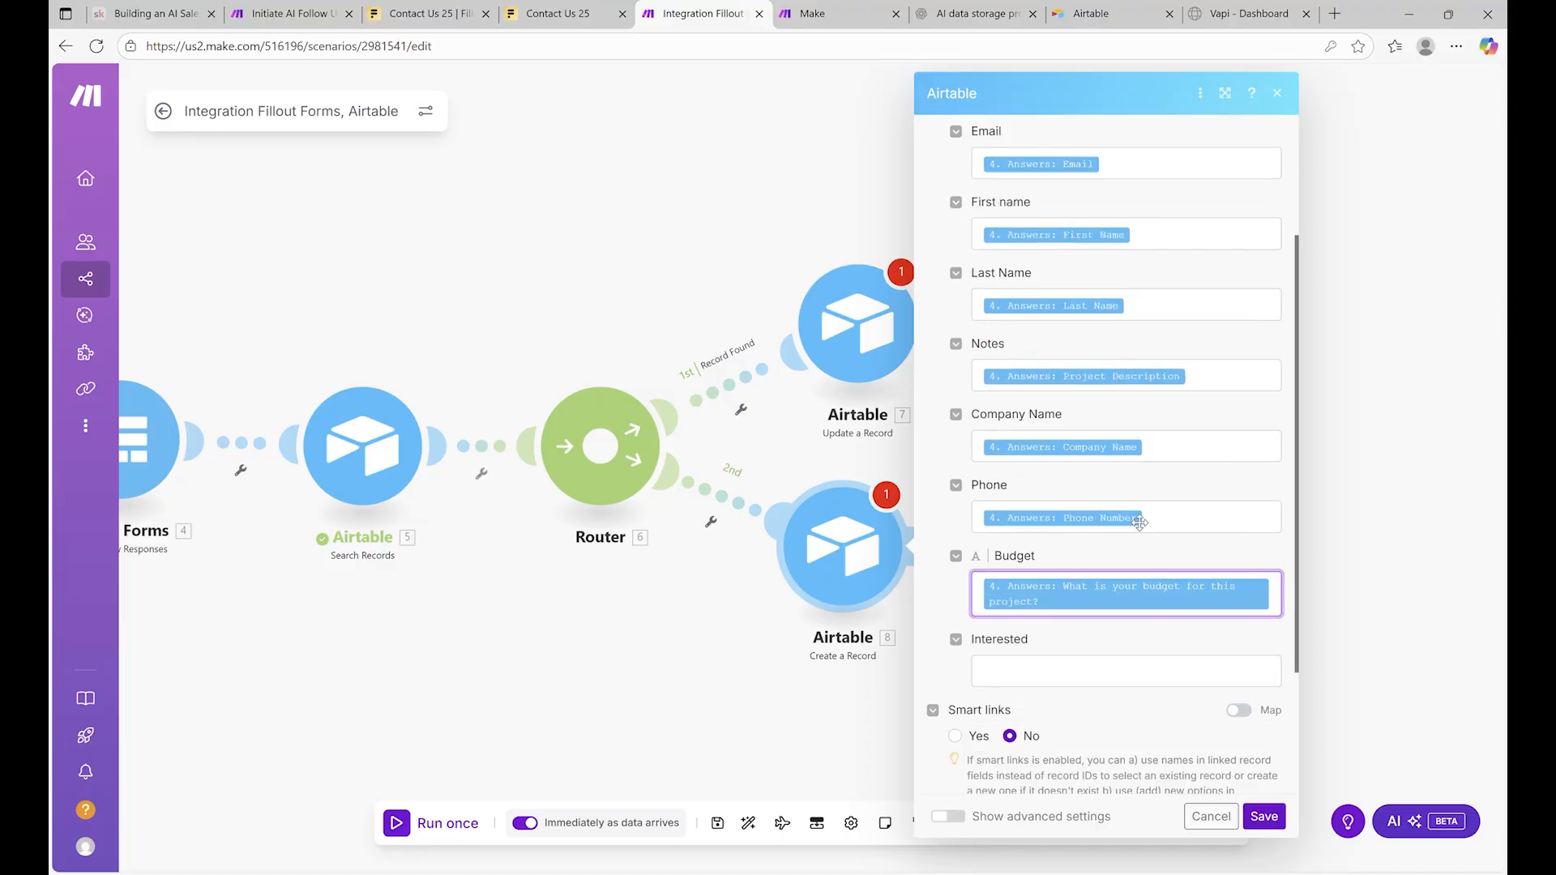
pyautogui.scroll(-2, 1139, 523)
pyautogui.scroll(5, 1149, 630)
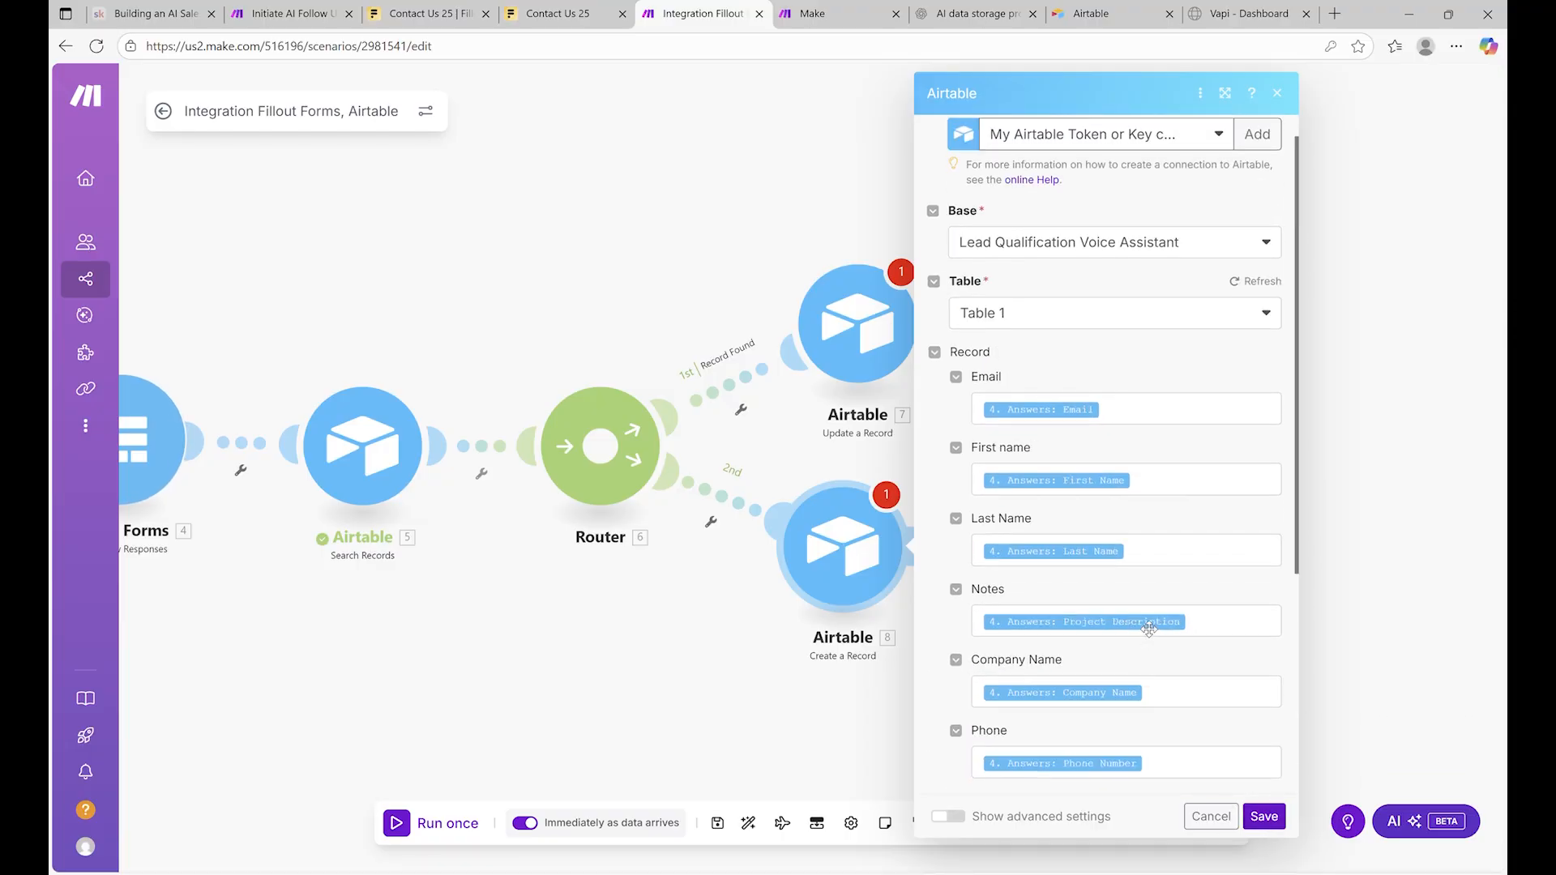
pyautogui.scroll(-5, 1149, 630)
pyautogui.click(1263, 818)
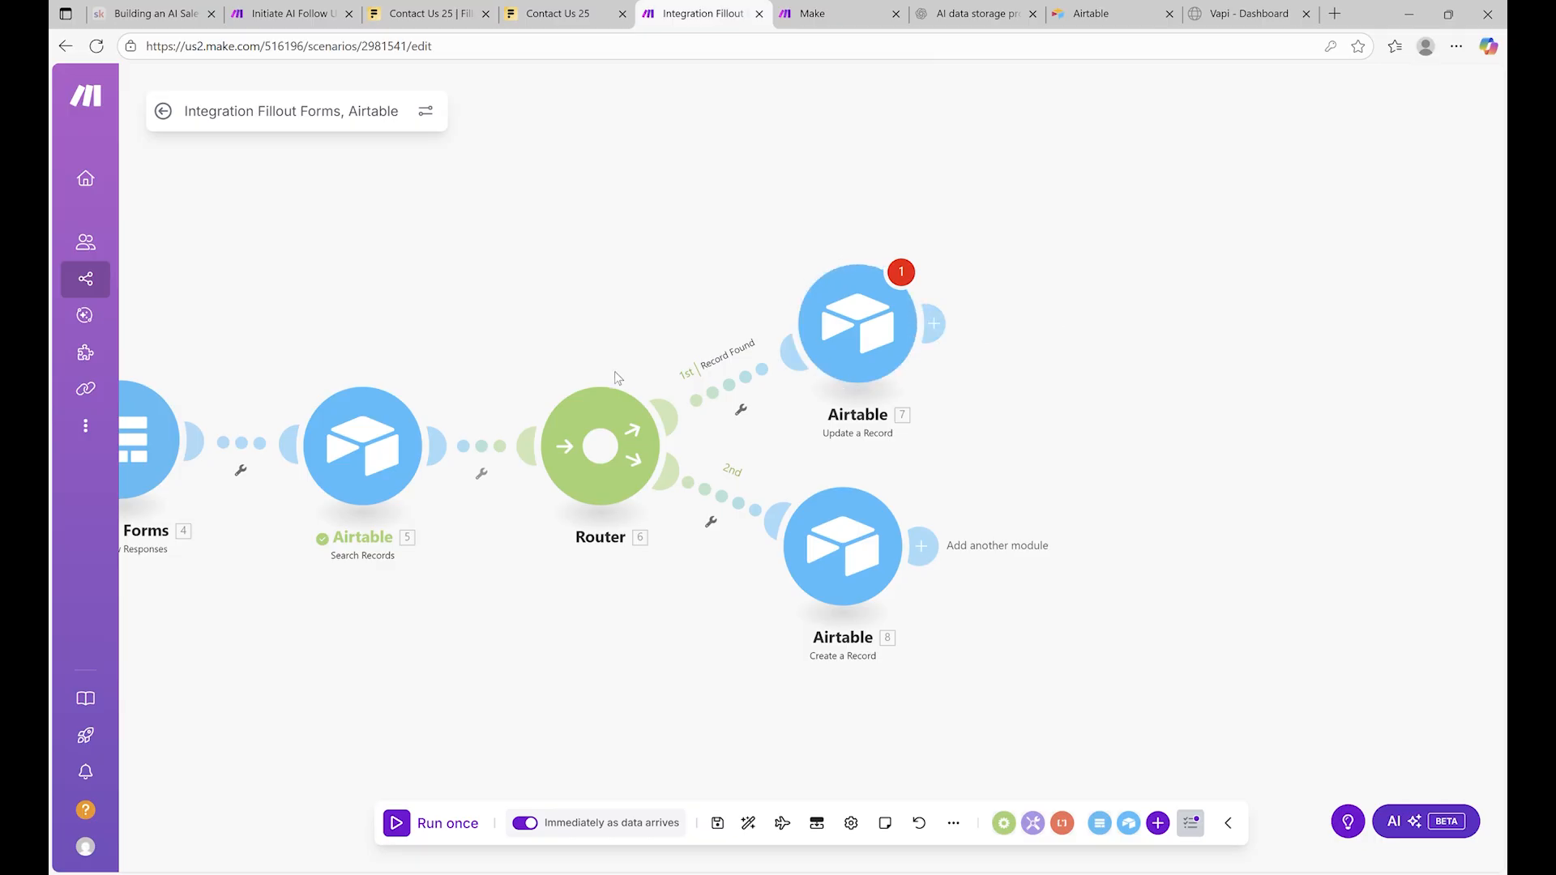
# Start a second-route filter, try mapping the search result ID, then cancel it
pyautogui.moveTo(440, 270); pyautogui.dragTo(705, 281)
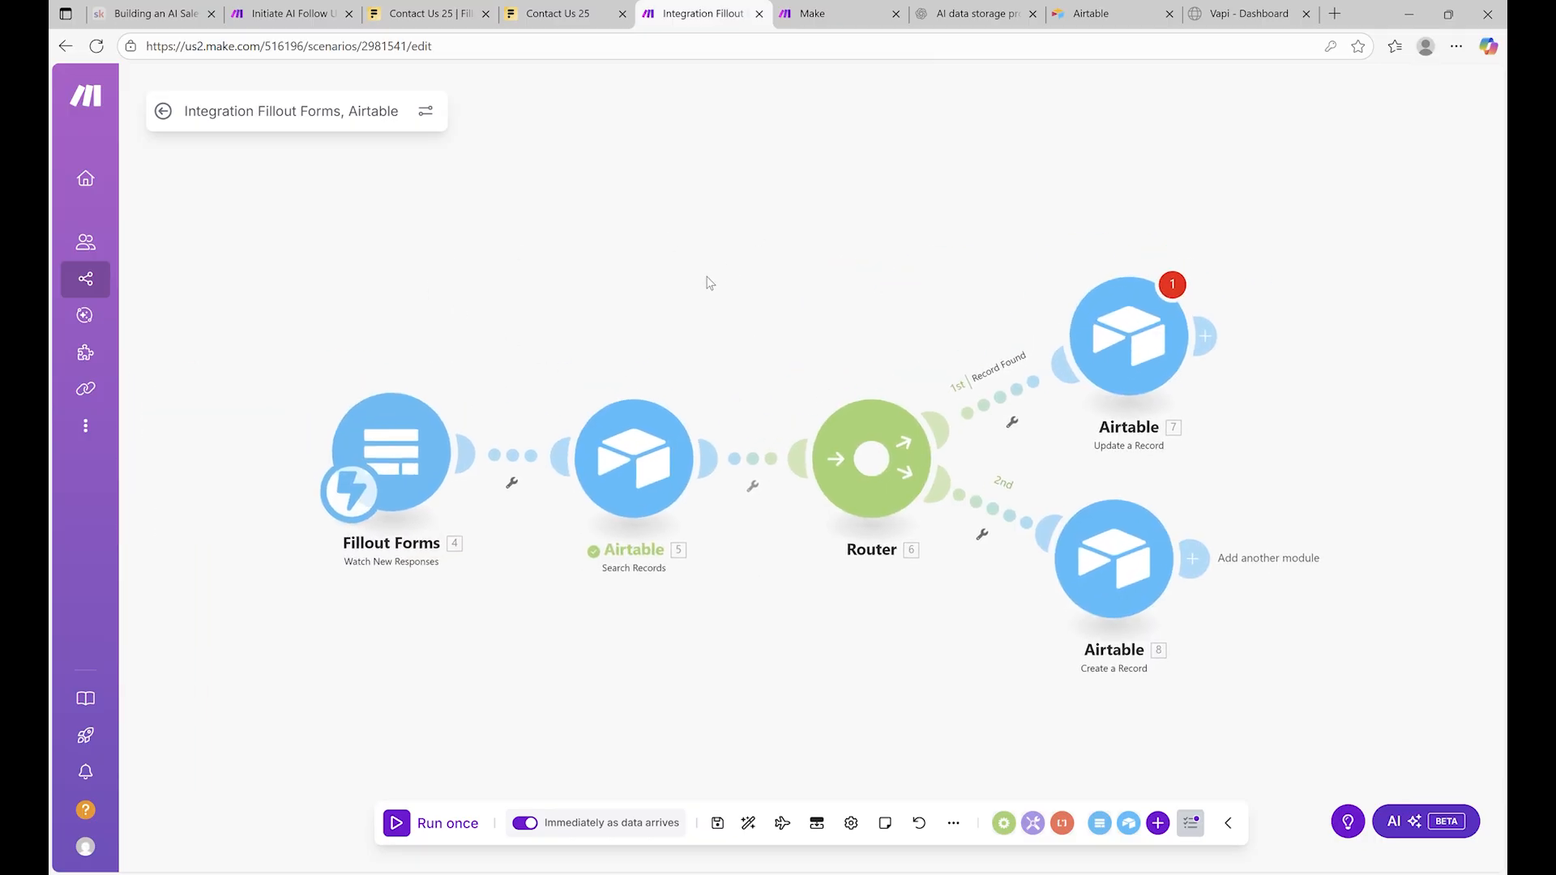
pyautogui.click(983, 535)
pyautogui.click(999, 552)
pyautogui.click(1202, 551)
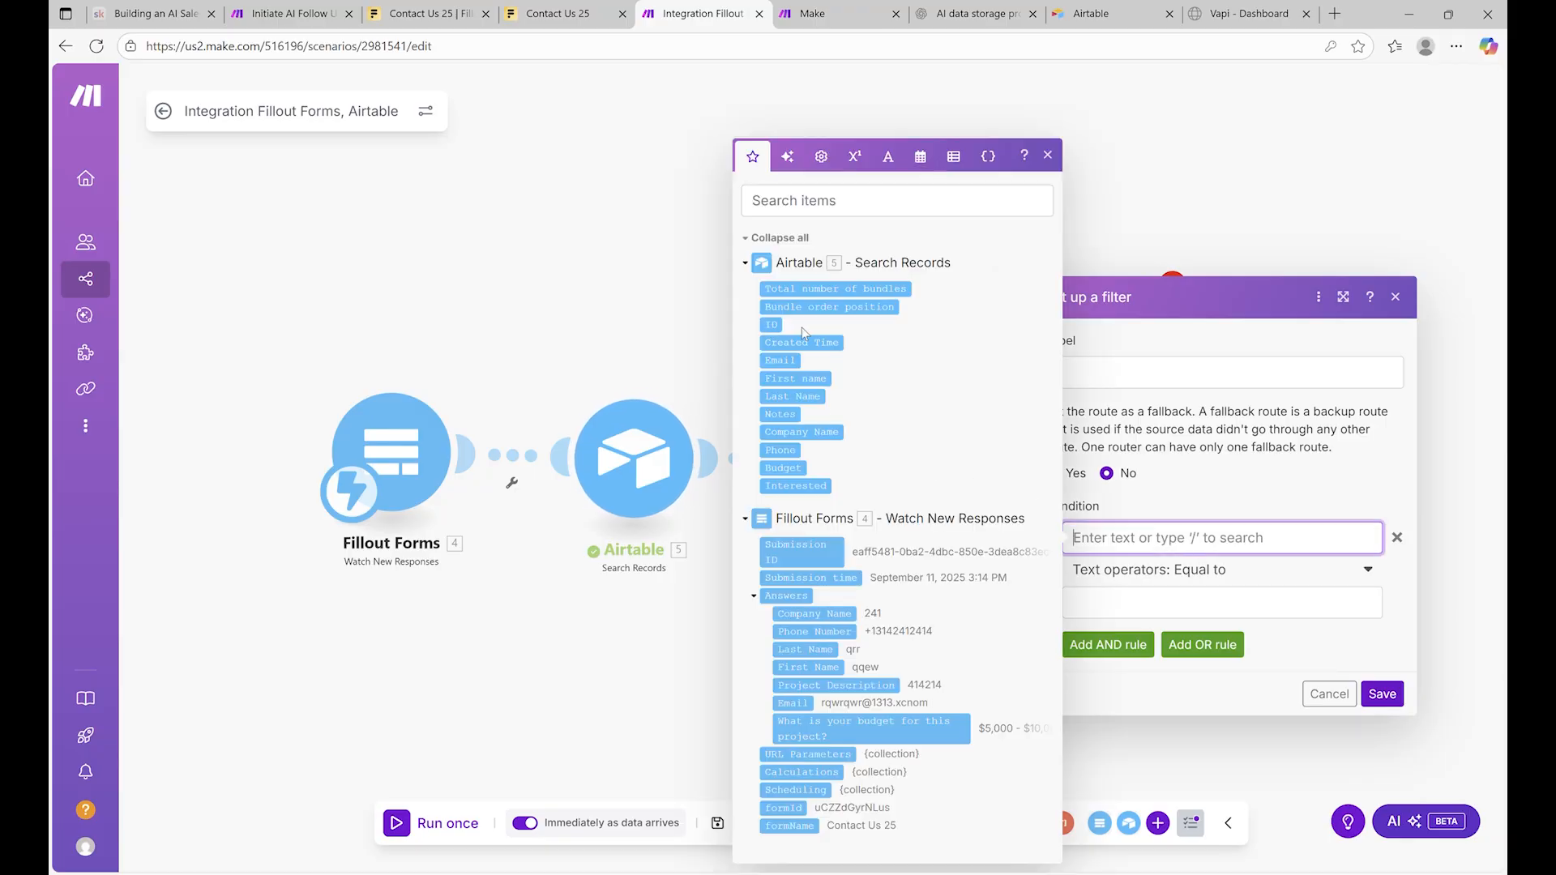
pyautogui.moveTo(788, 332); pyautogui.dragTo(705, 297)
pyautogui.click(694, 306)
pyautogui.click(1395, 296)
# Look over the Update a Record and Create a Record modules, leaving Update a Record's settings open
pyautogui.click(1207, 336)
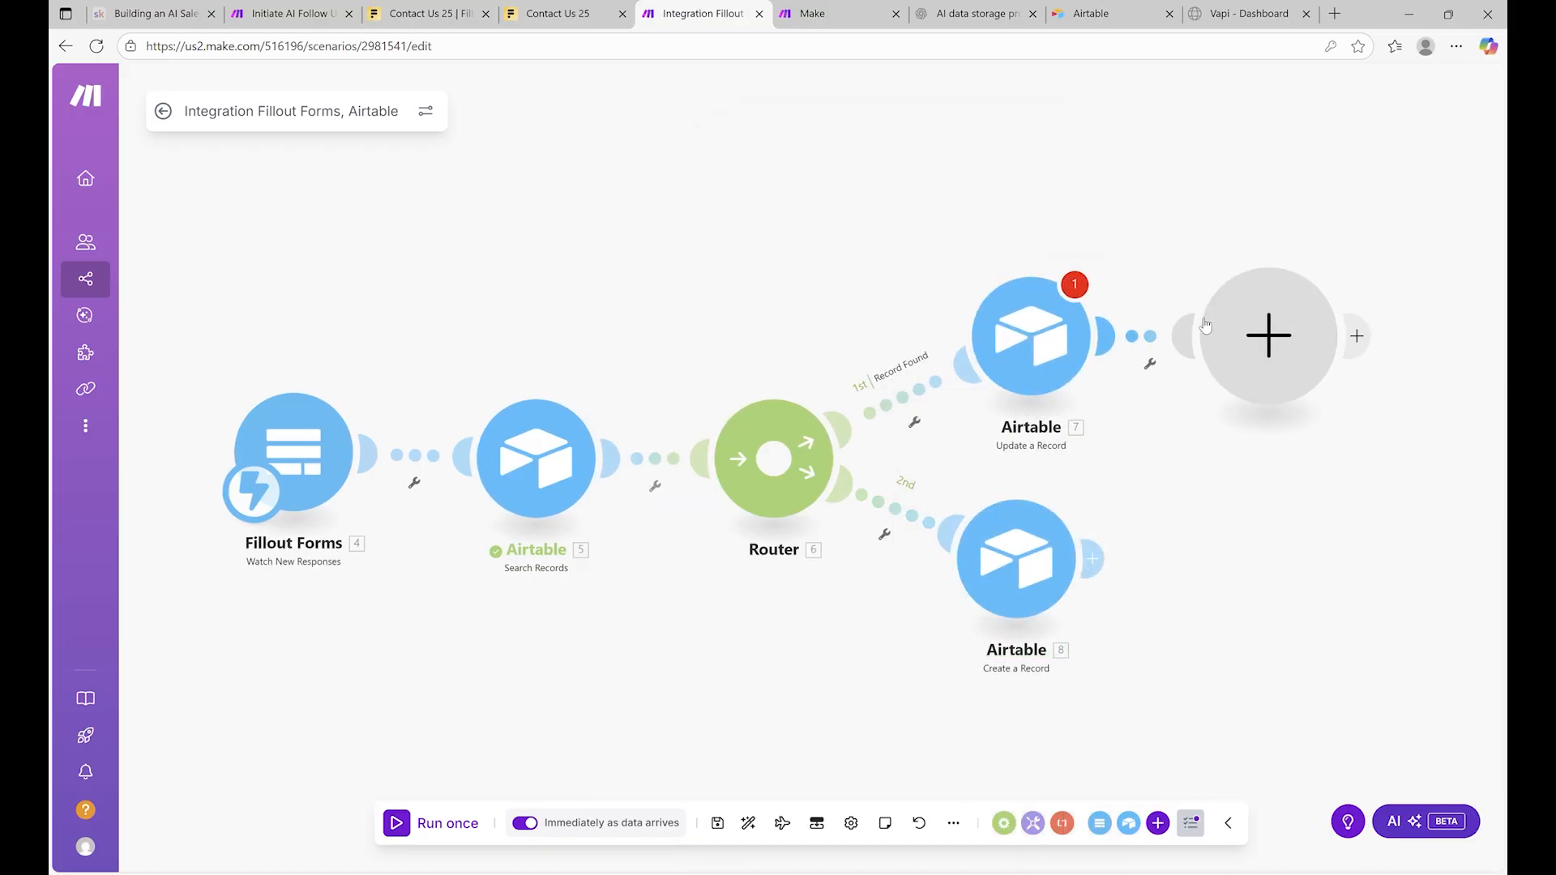
pyautogui.click(1216, 309)
pyautogui.click(1041, 330)
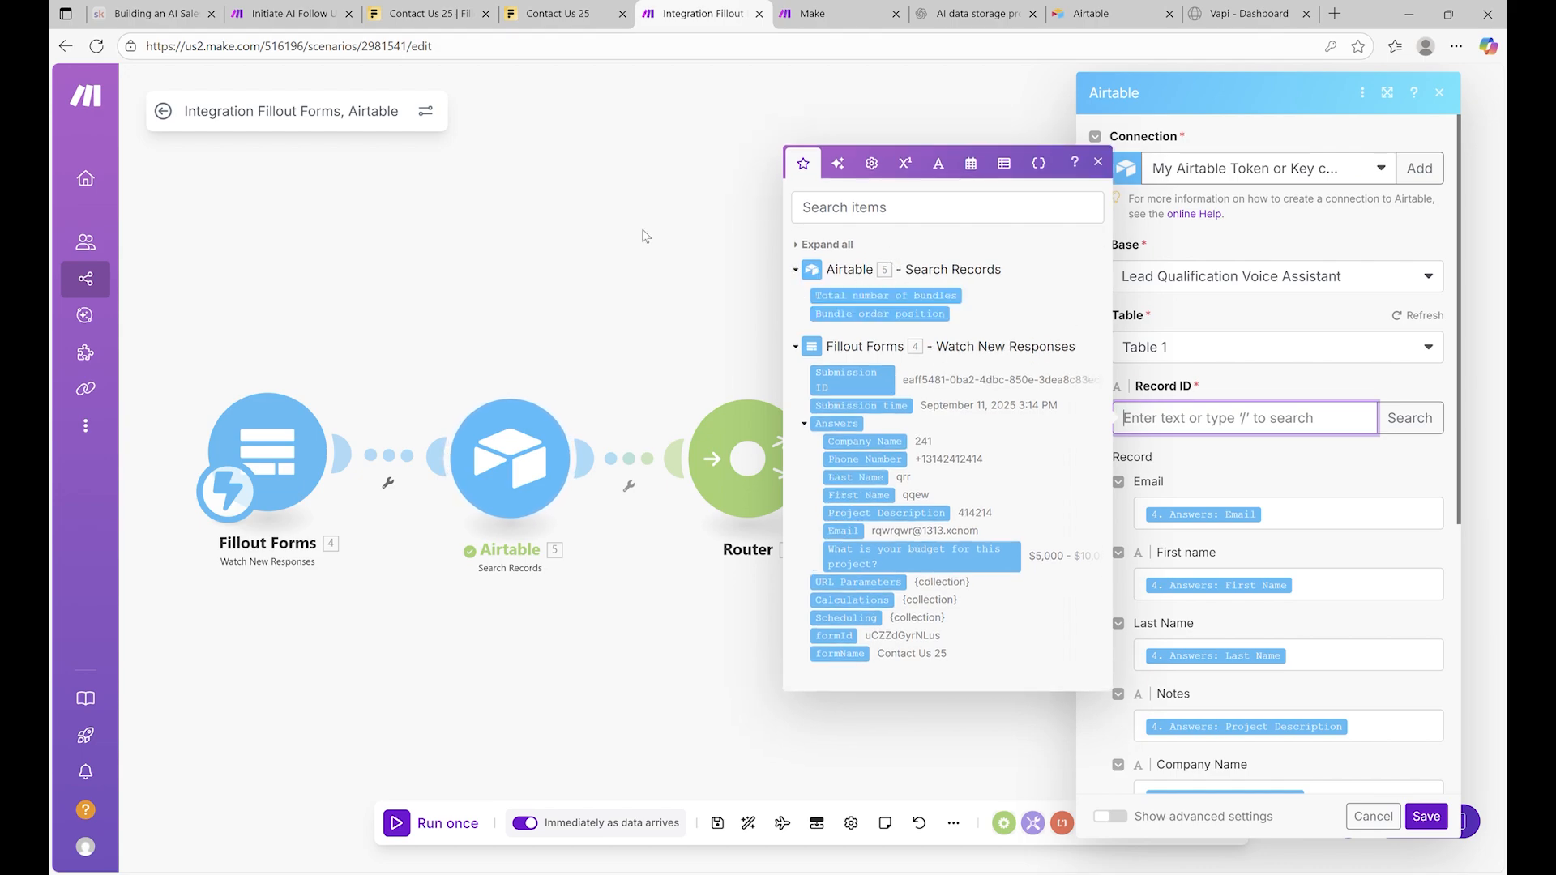
pyautogui.click(800, 245)
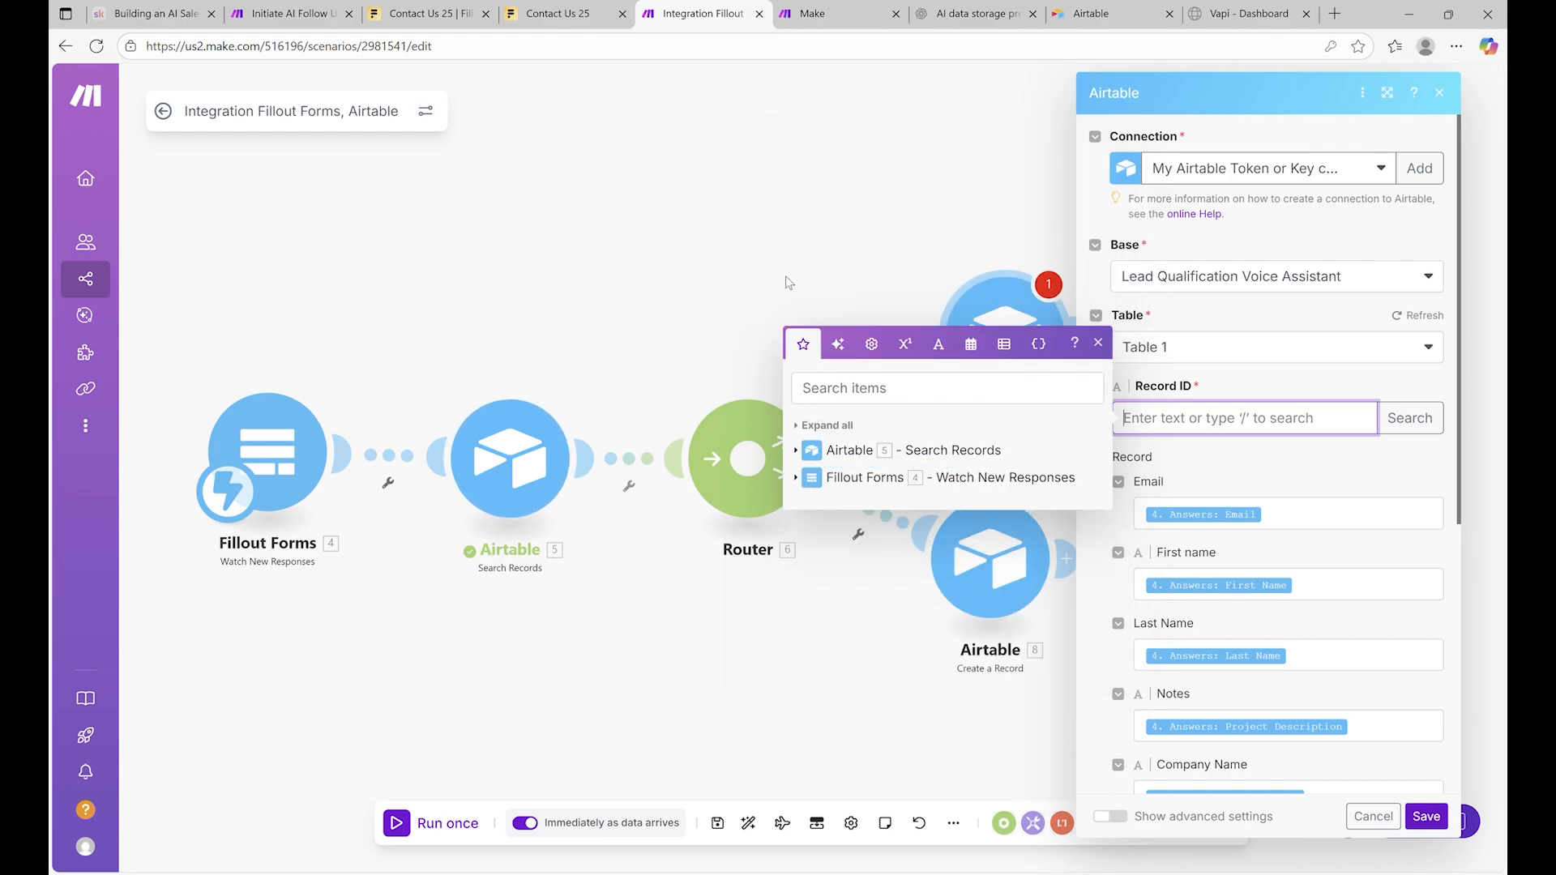
pyautogui.click(810, 425)
pyautogui.click(650, 255)
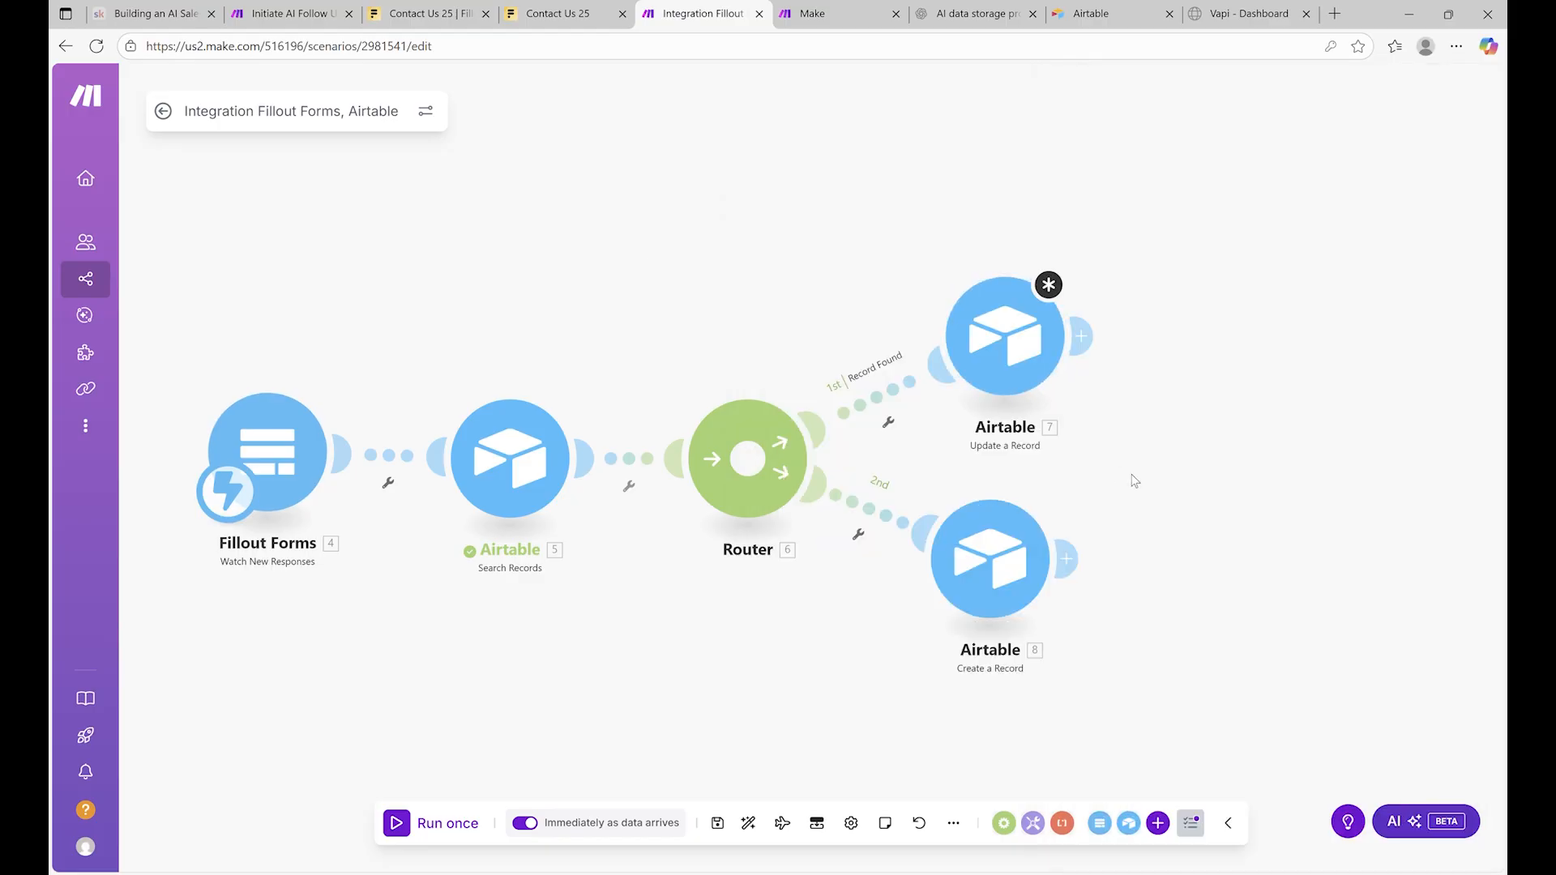
pyautogui.click(991, 559)
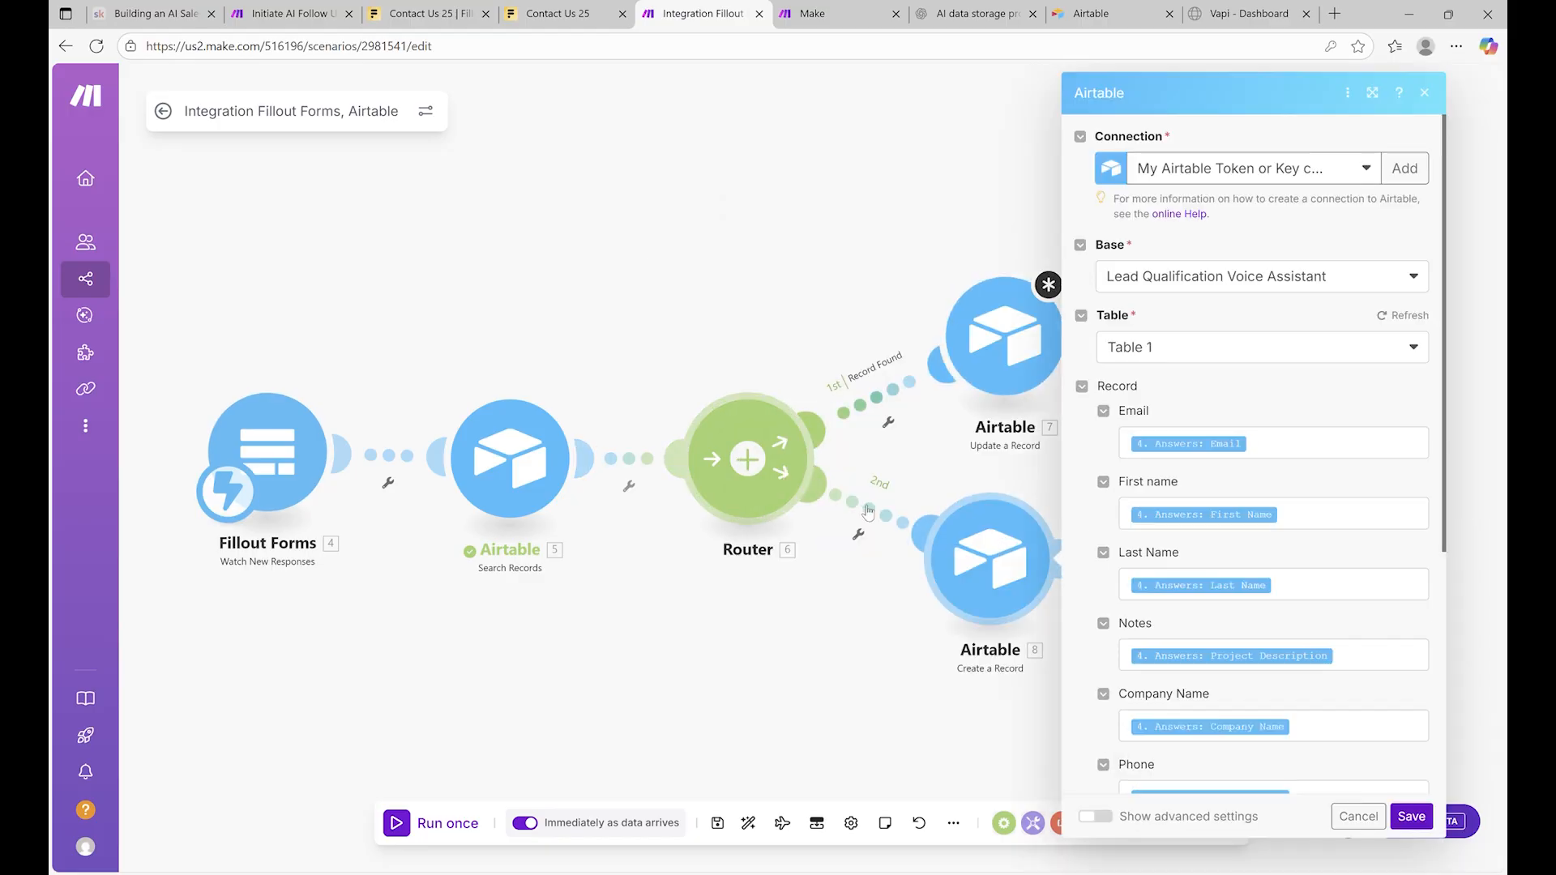
pyautogui.click(859, 534)
pyautogui.click(774, 316)
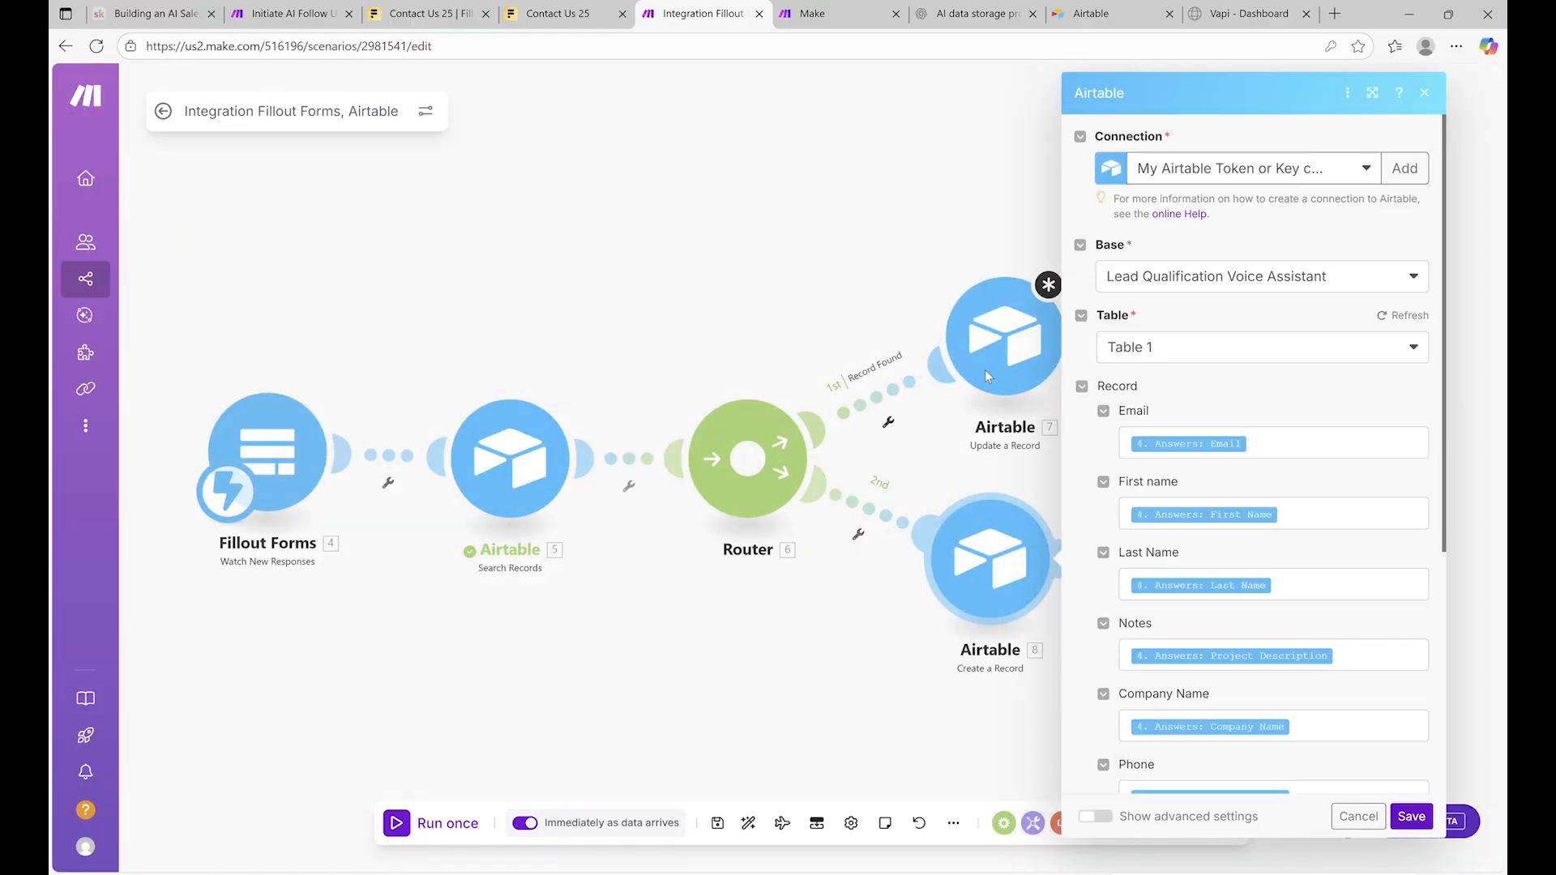
pyautogui.click(1045, 289)
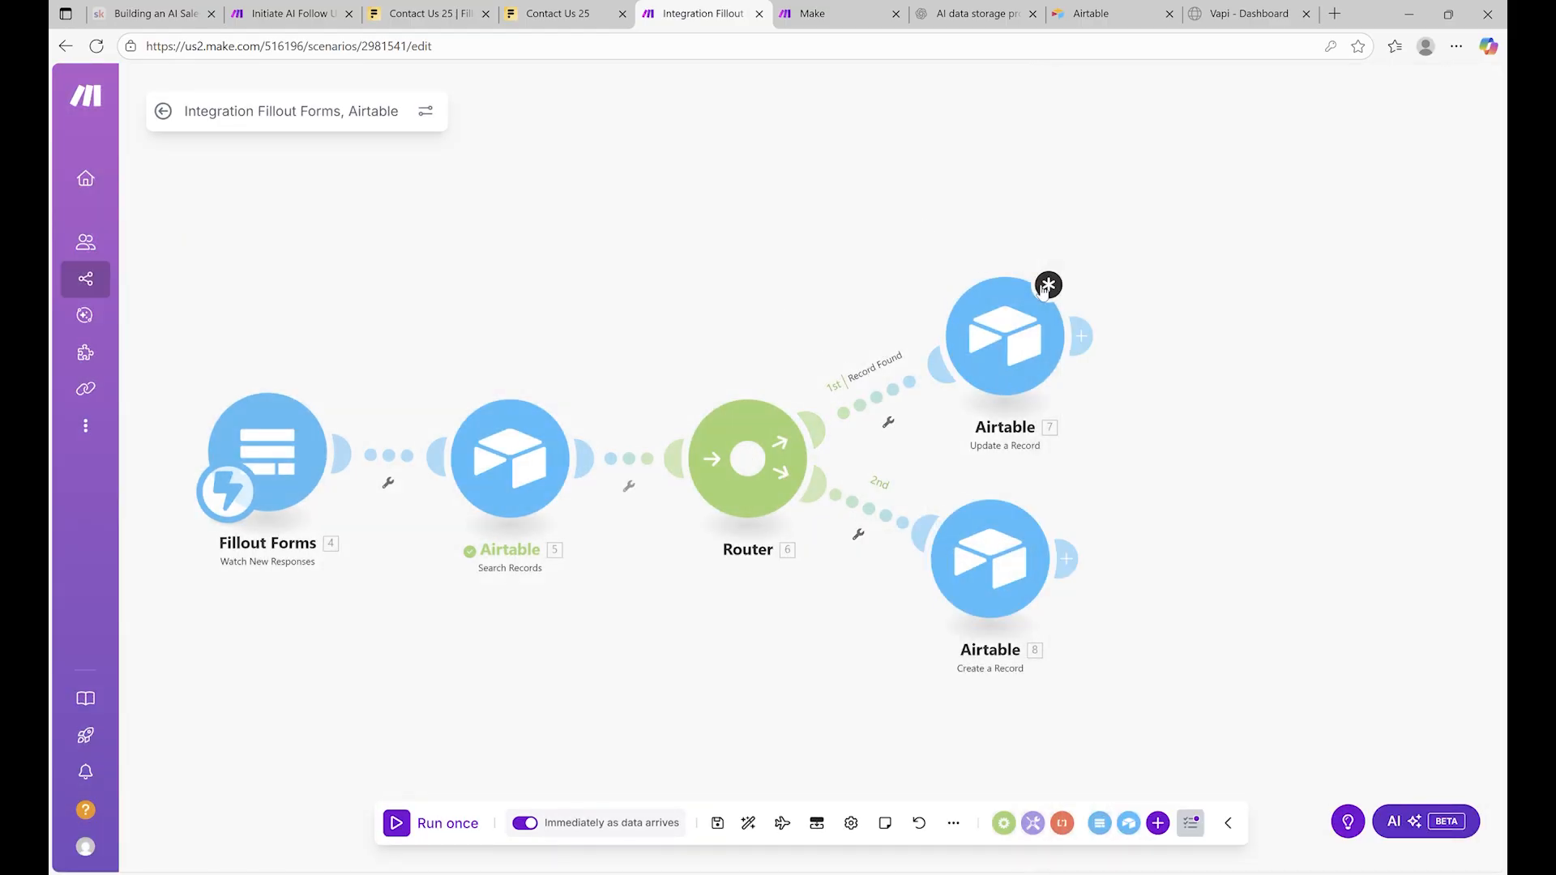
# Filter route 1 as 'Record Found', passing only when the Airtable search's ID exists
pyautogui.click(872, 406)
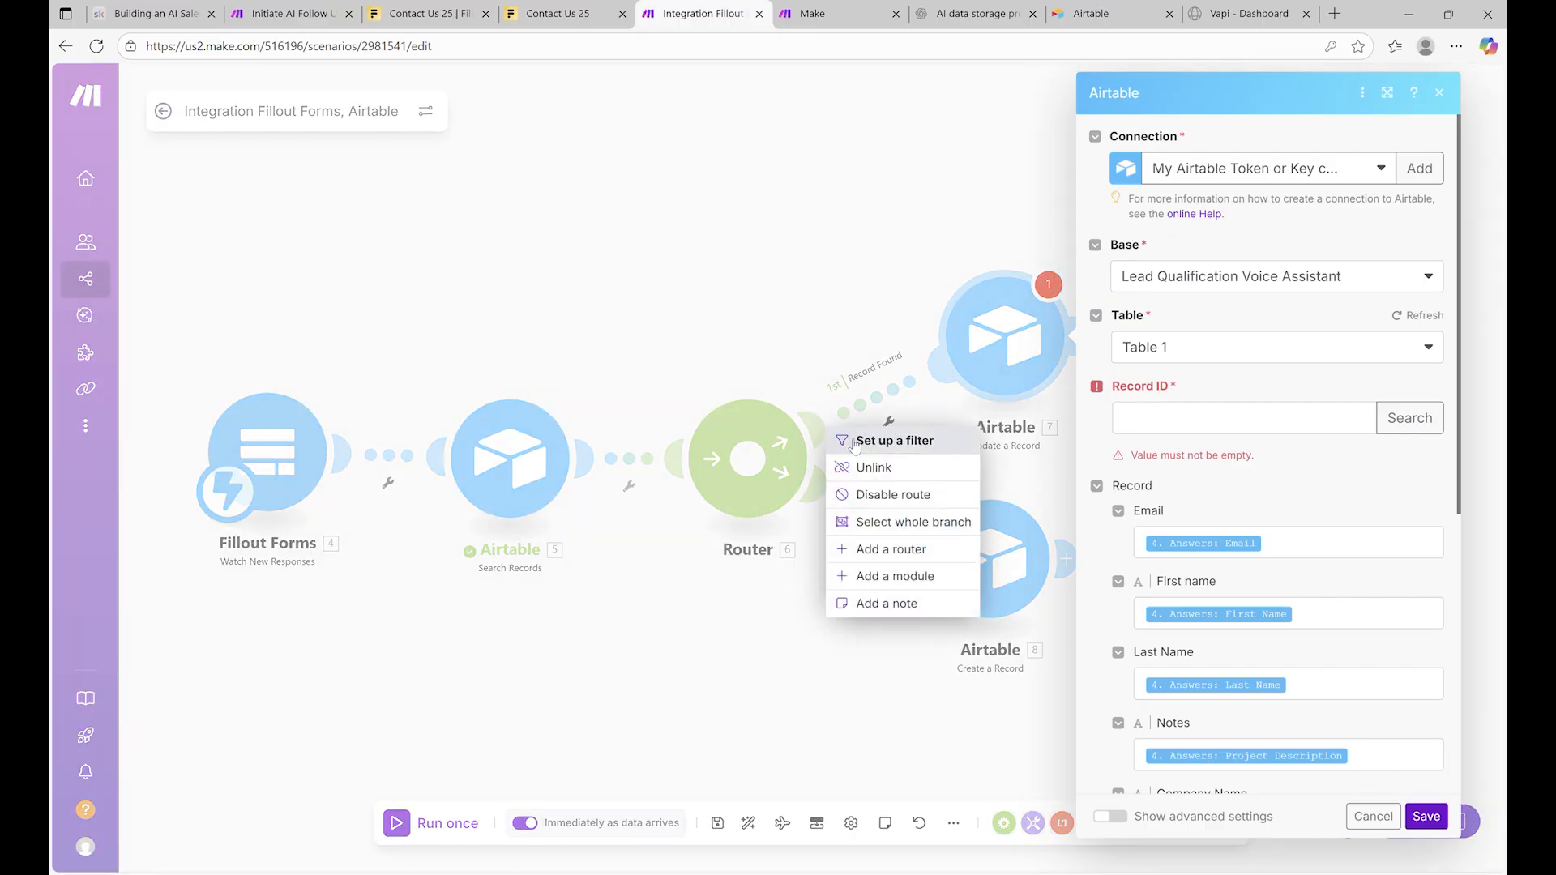
pyautogui.click(884, 440)
pyautogui.click(1046, 428)
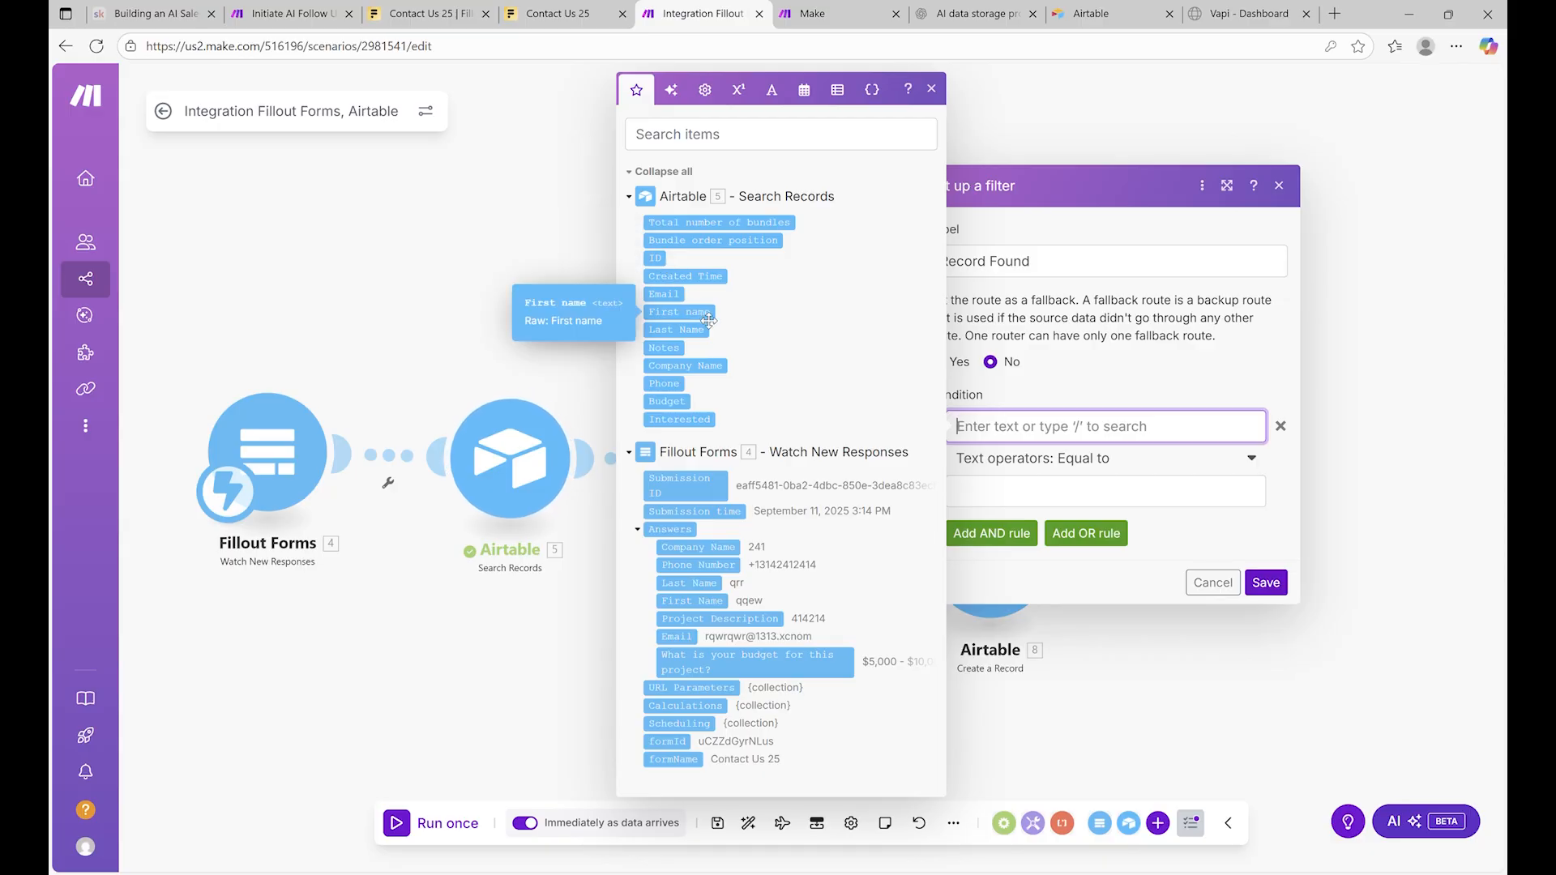
pyautogui.click(655, 258)
pyautogui.click(1038, 504)
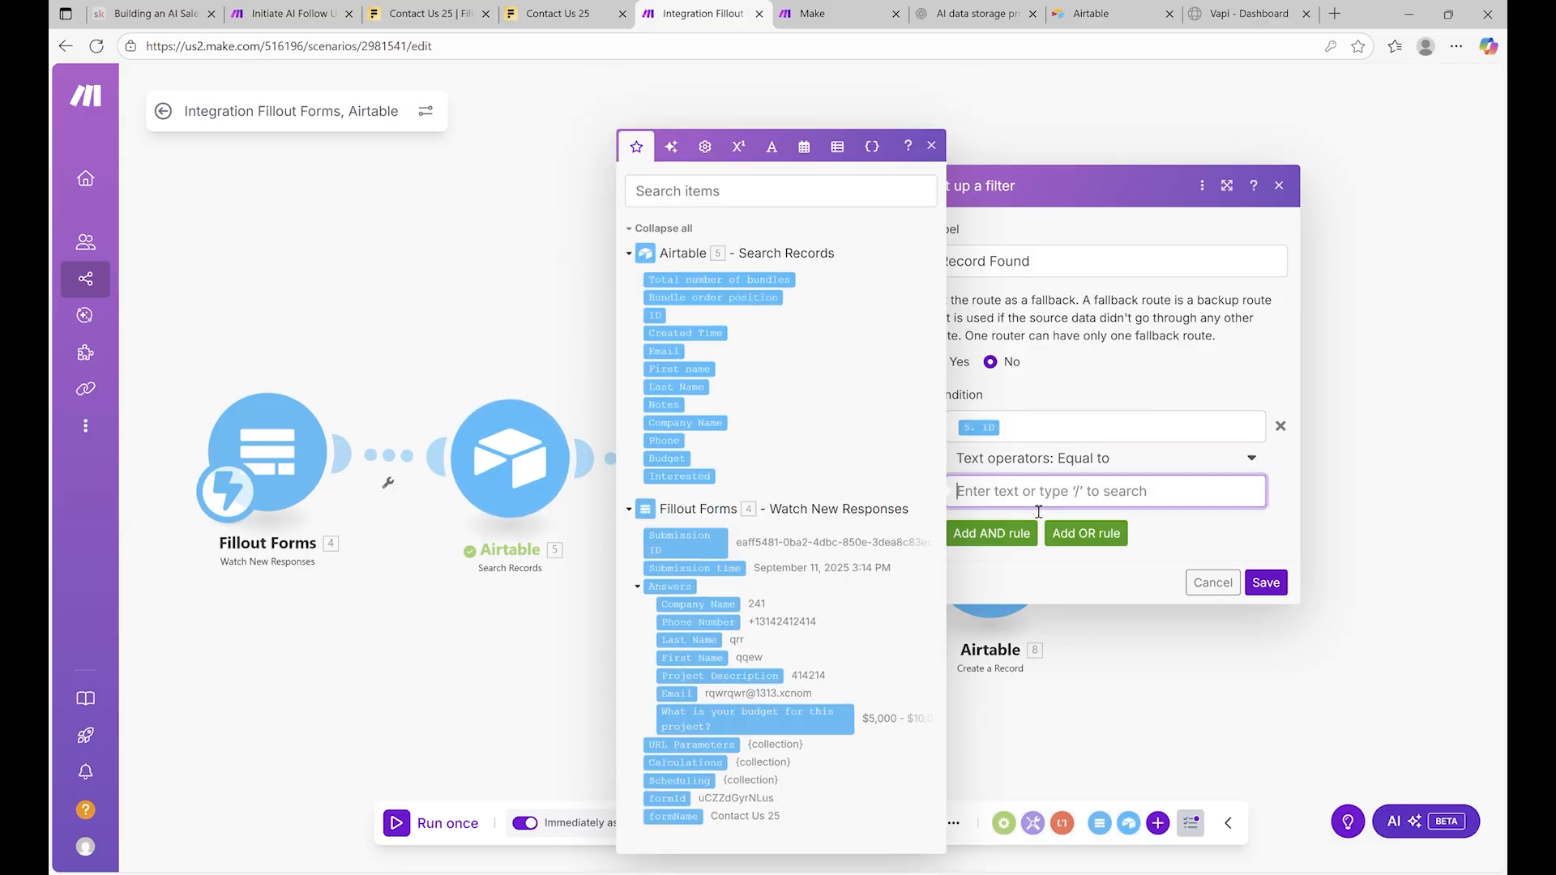
pyautogui.click(1148, 458)
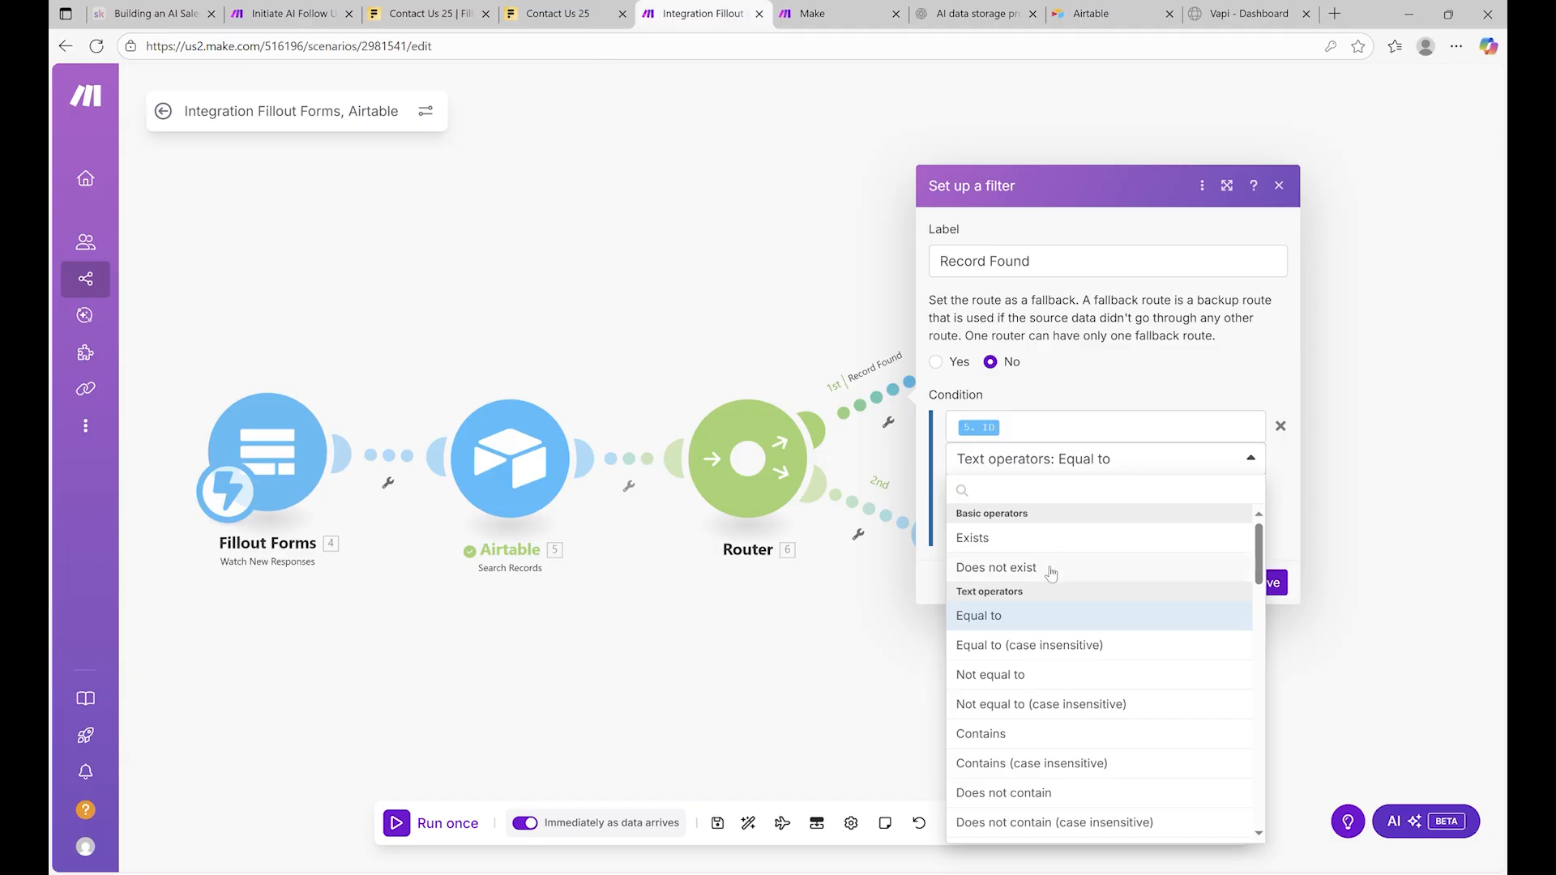
pyautogui.click(1034, 538)
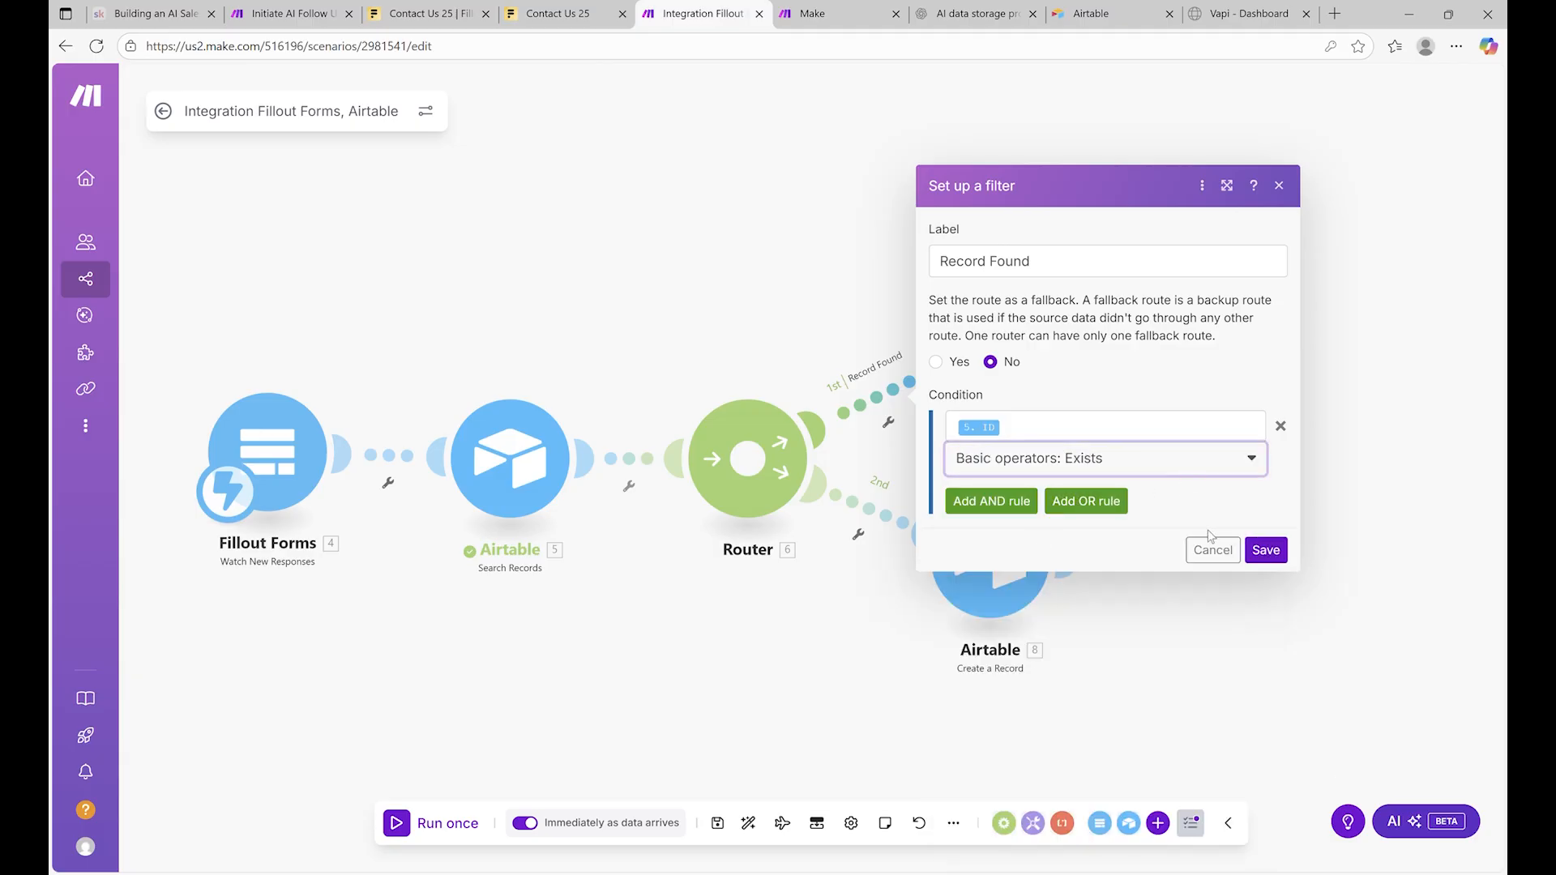
pyautogui.click(1267, 550)
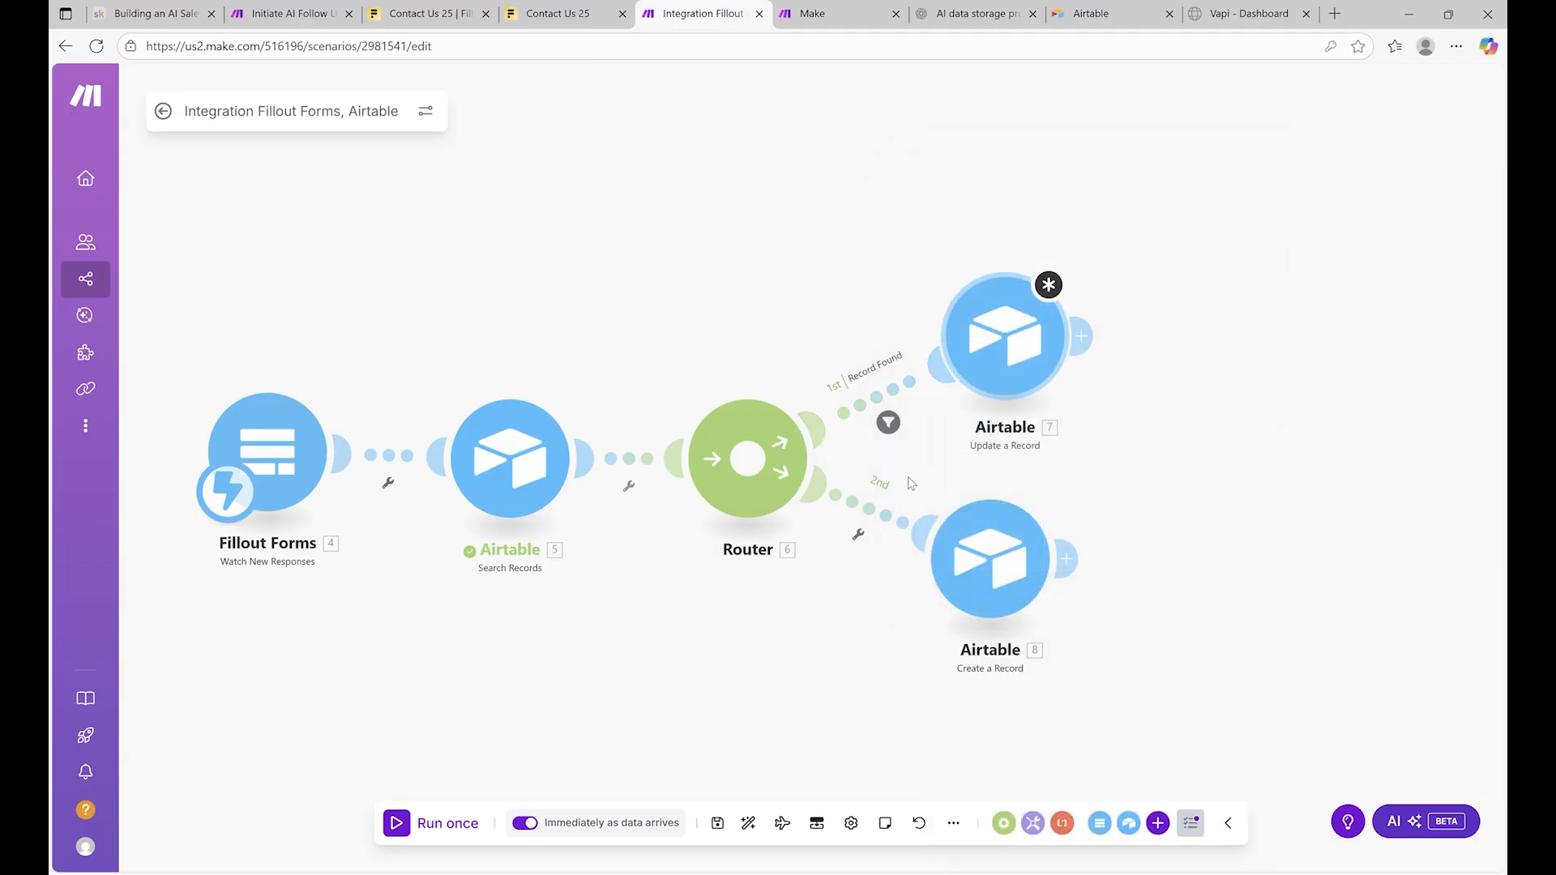
pyautogui.click(859, 535)
pyautogui.click(863, 544)
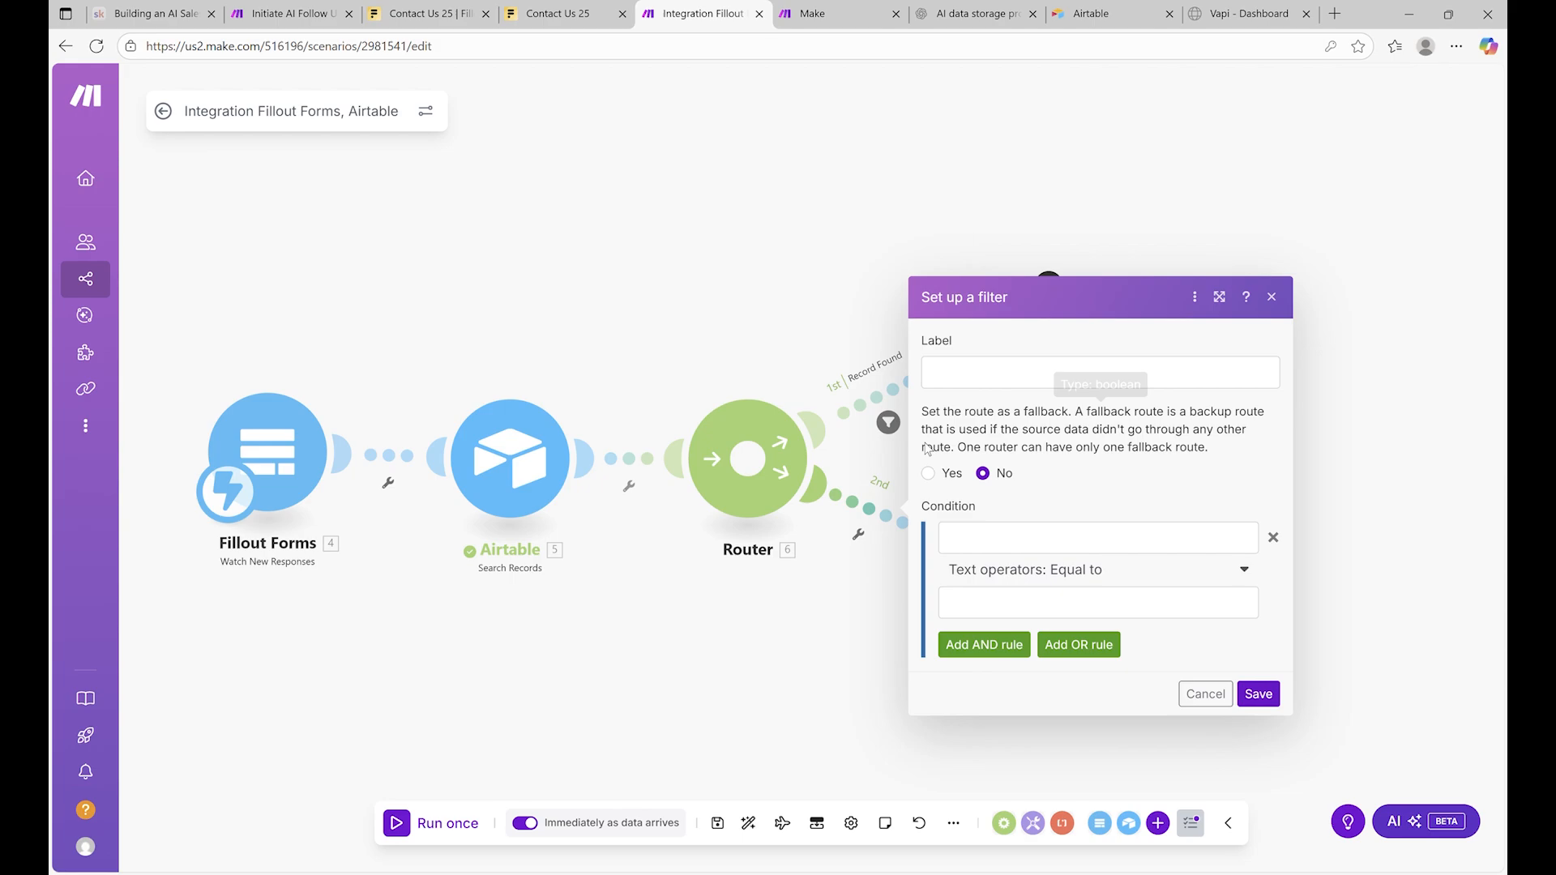
# Save a 'Record Not Found' filter on route 2 whose condition is that the search ID does not exist
pyautogui.click(1007, 392)
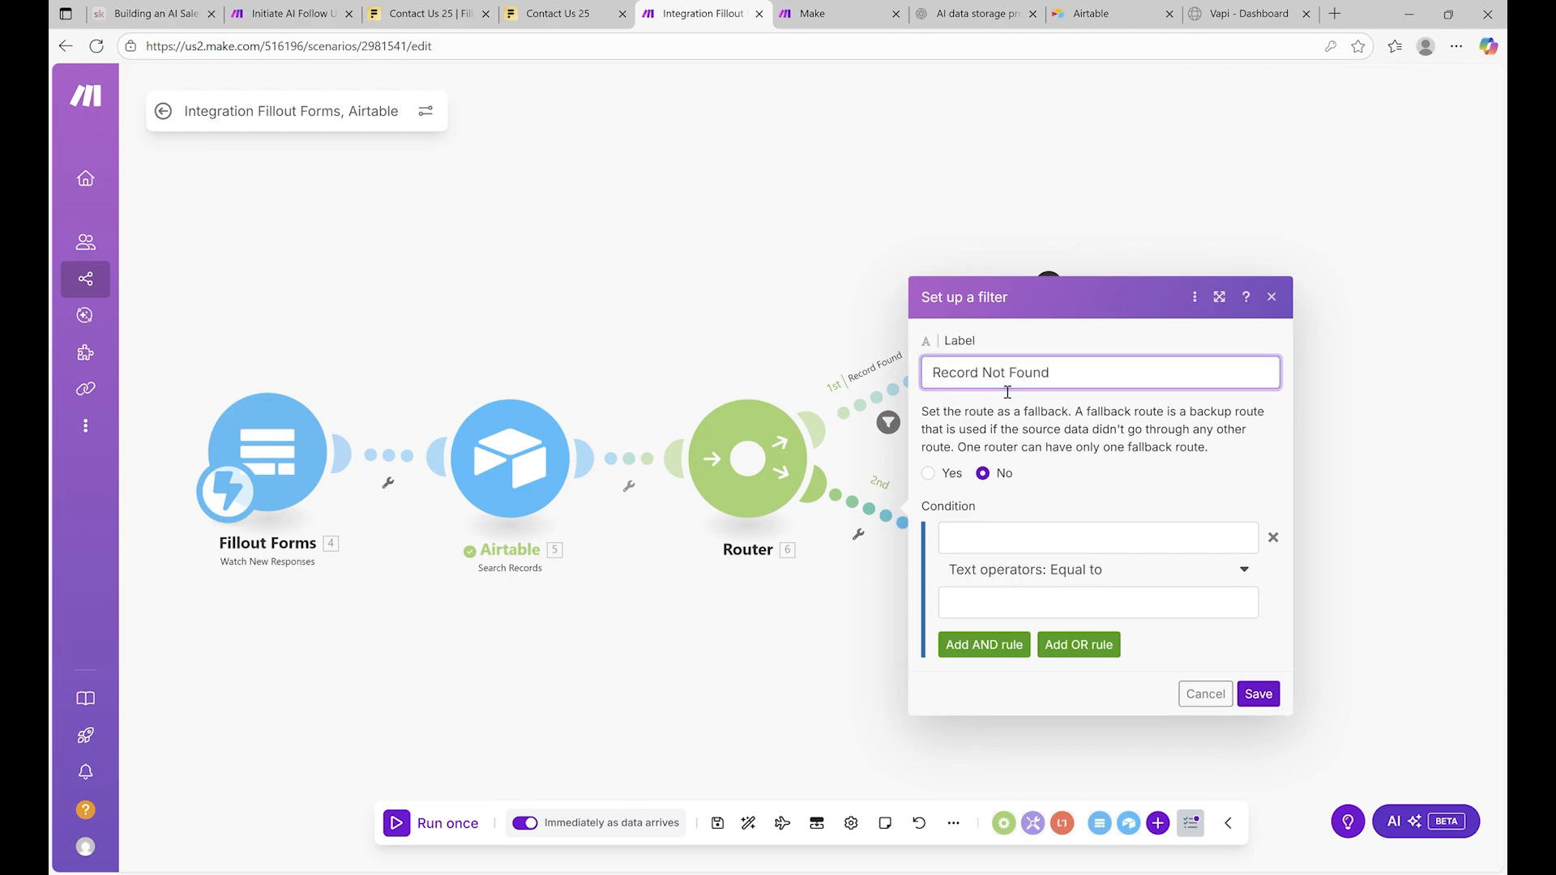
pyautogui.click(1067, 540)
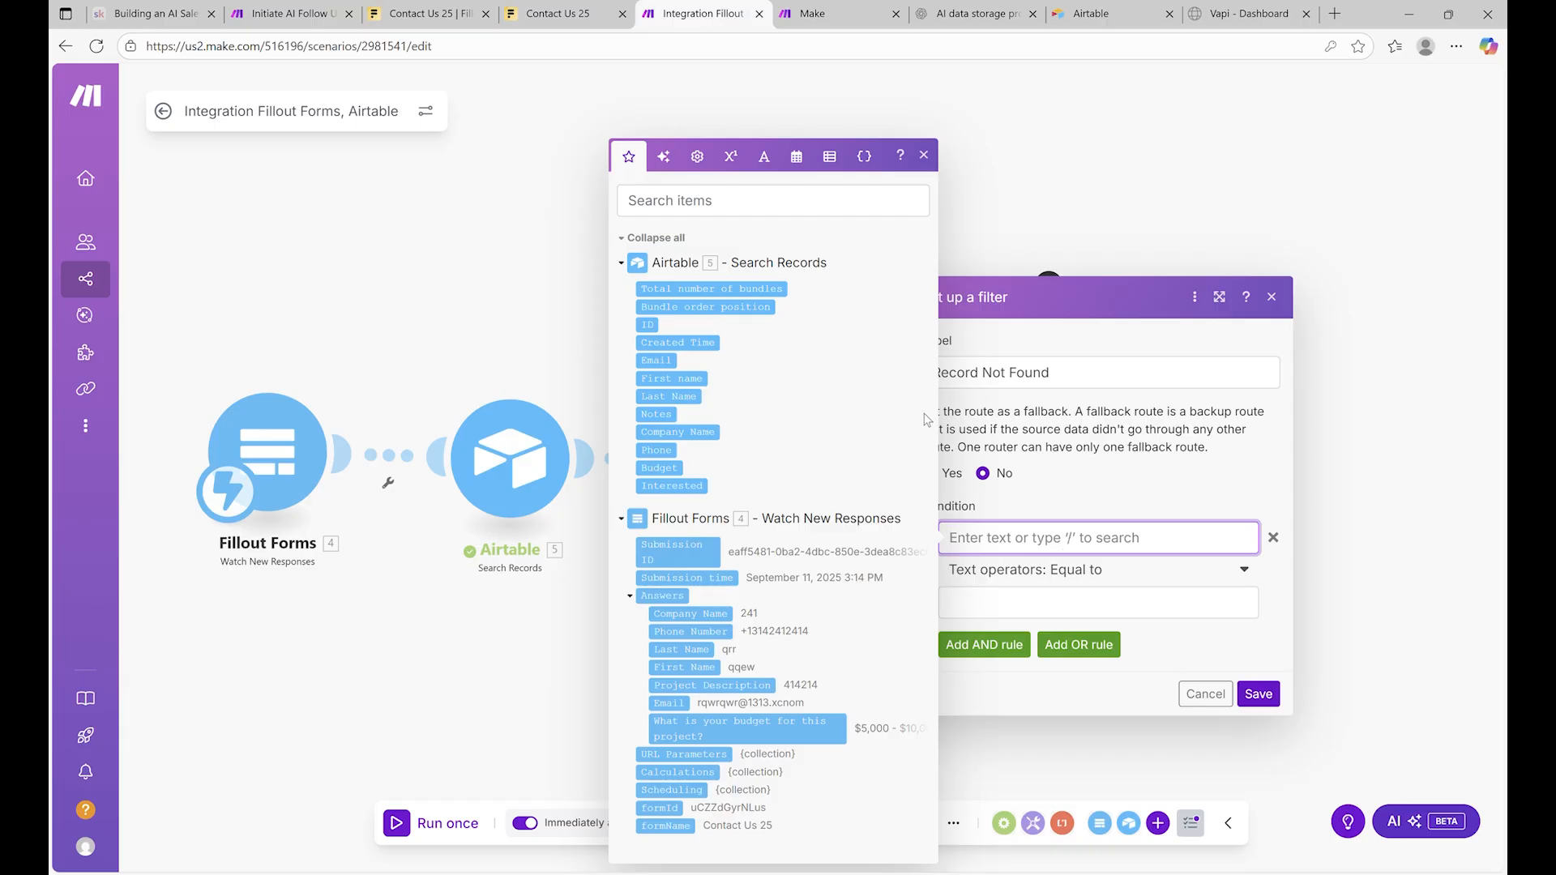
pyautogui.click(658, 325)
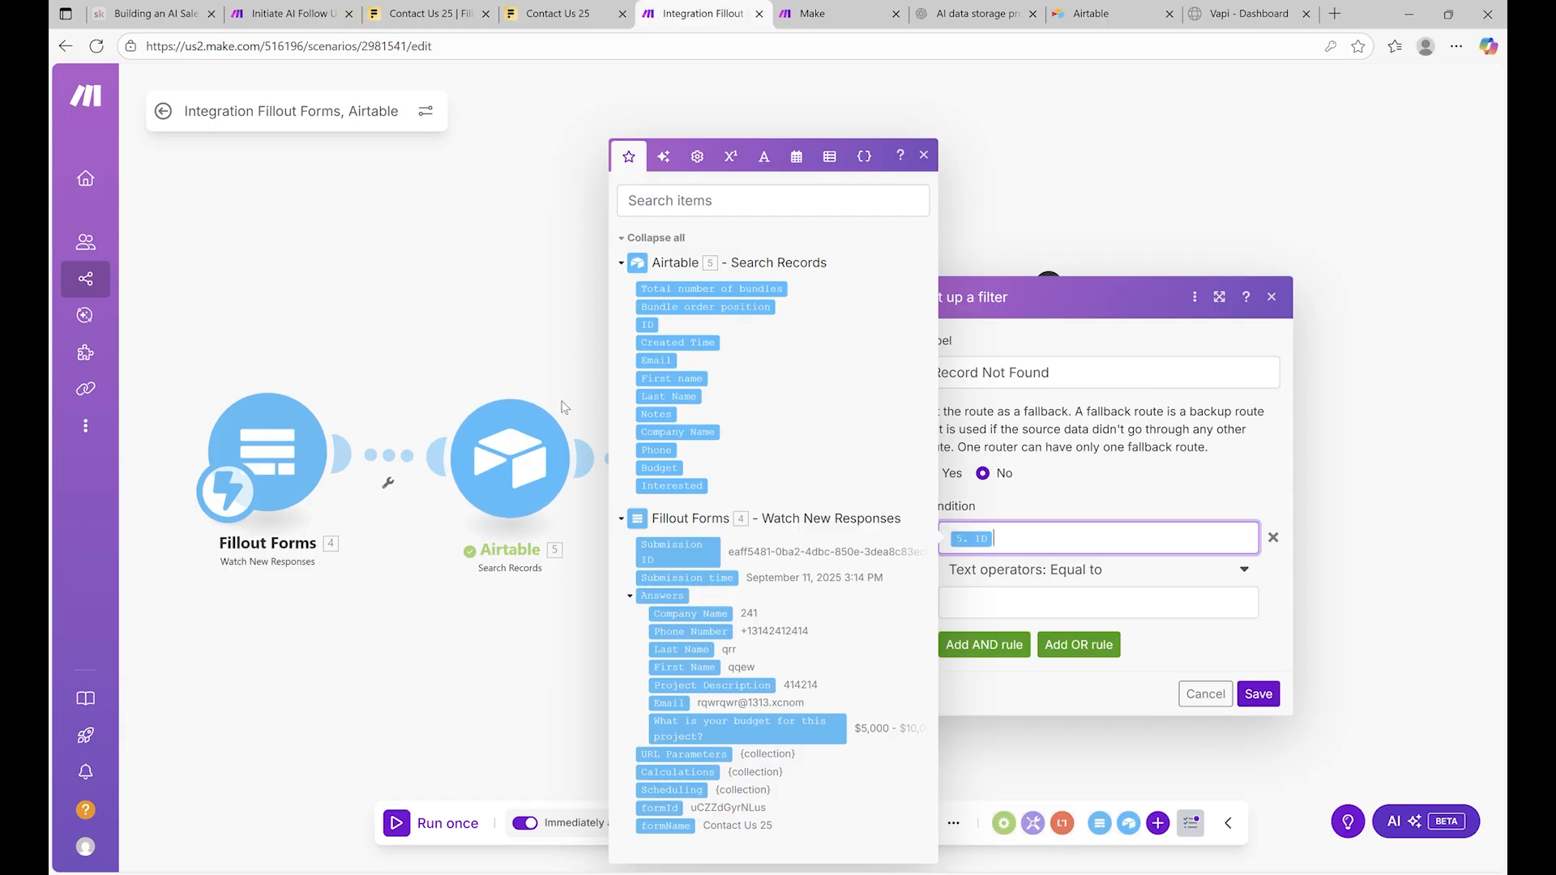
pyautogui.click(1078, 604)
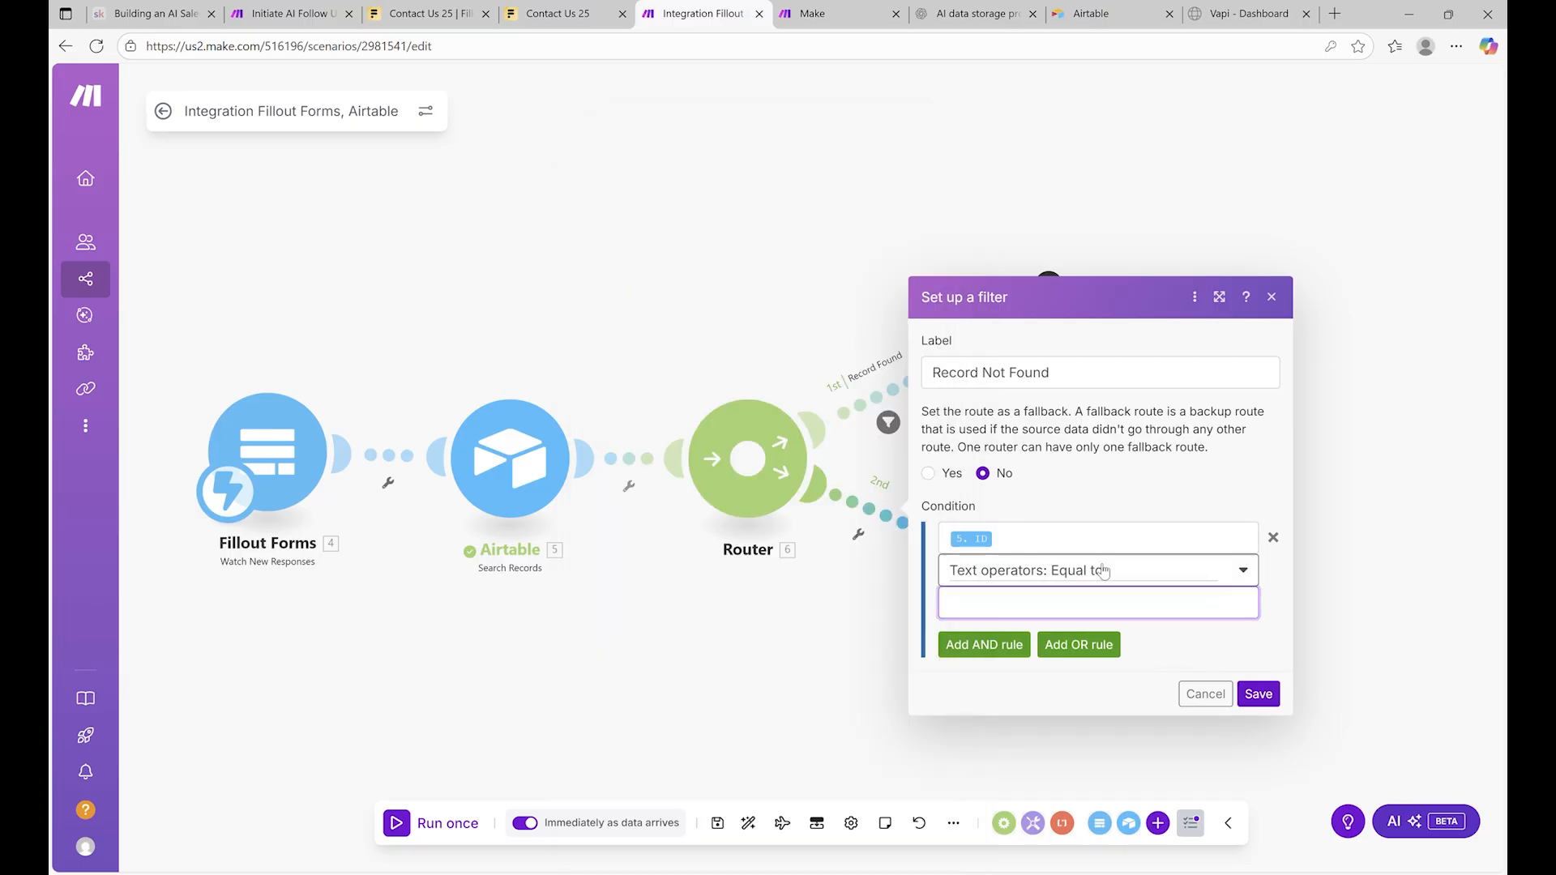
pyautogui.click(1103, 572)
pyautogui.click(1009, 681)
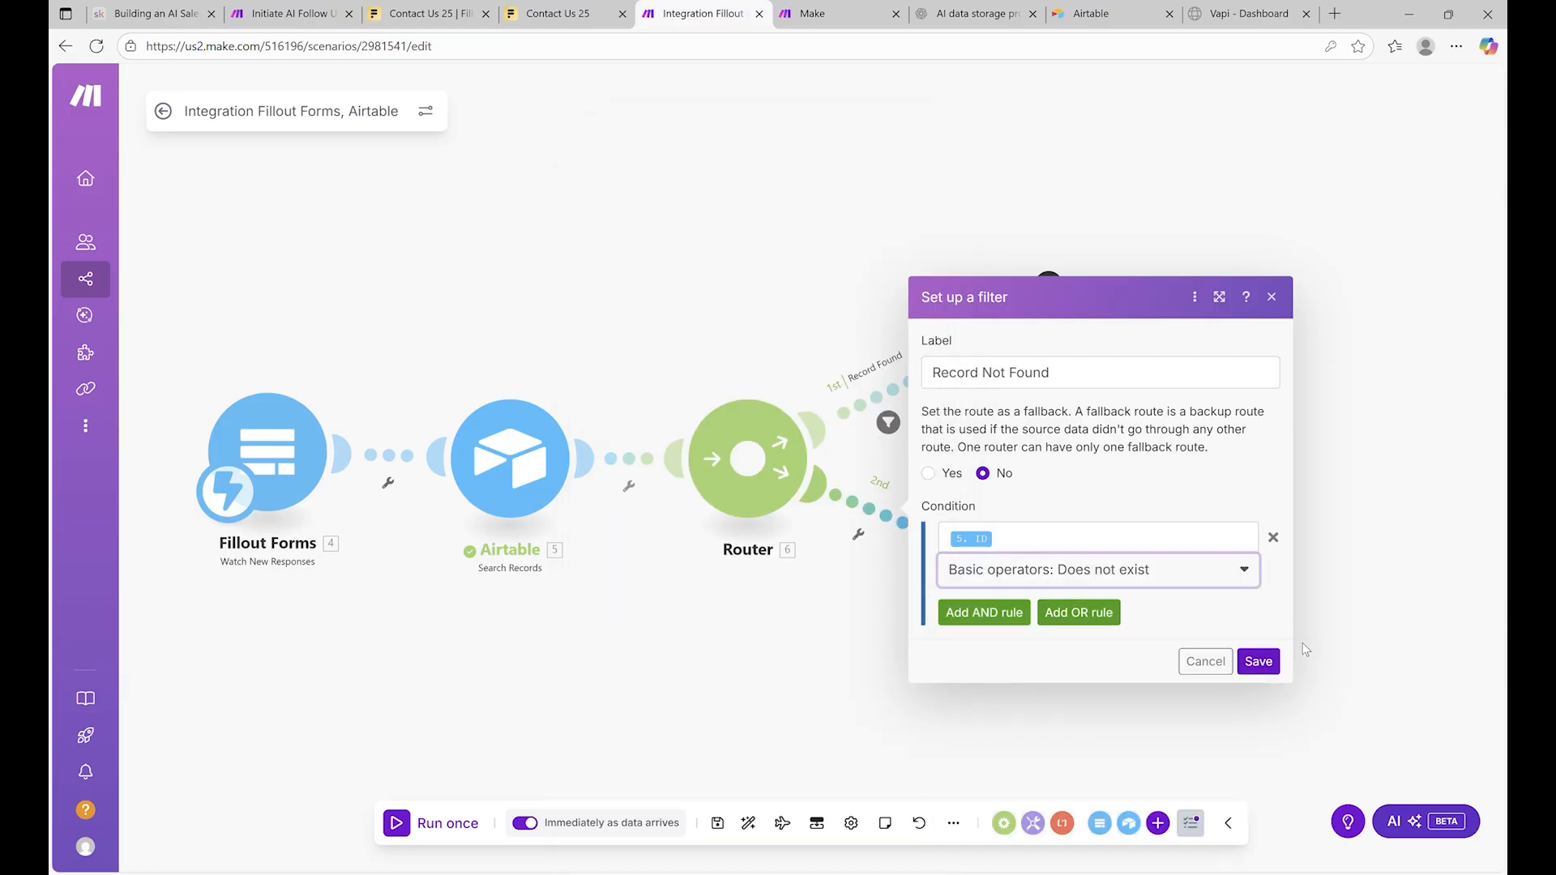
pyautogui.click(1259, 658)
pyautogui.click(981, 516)
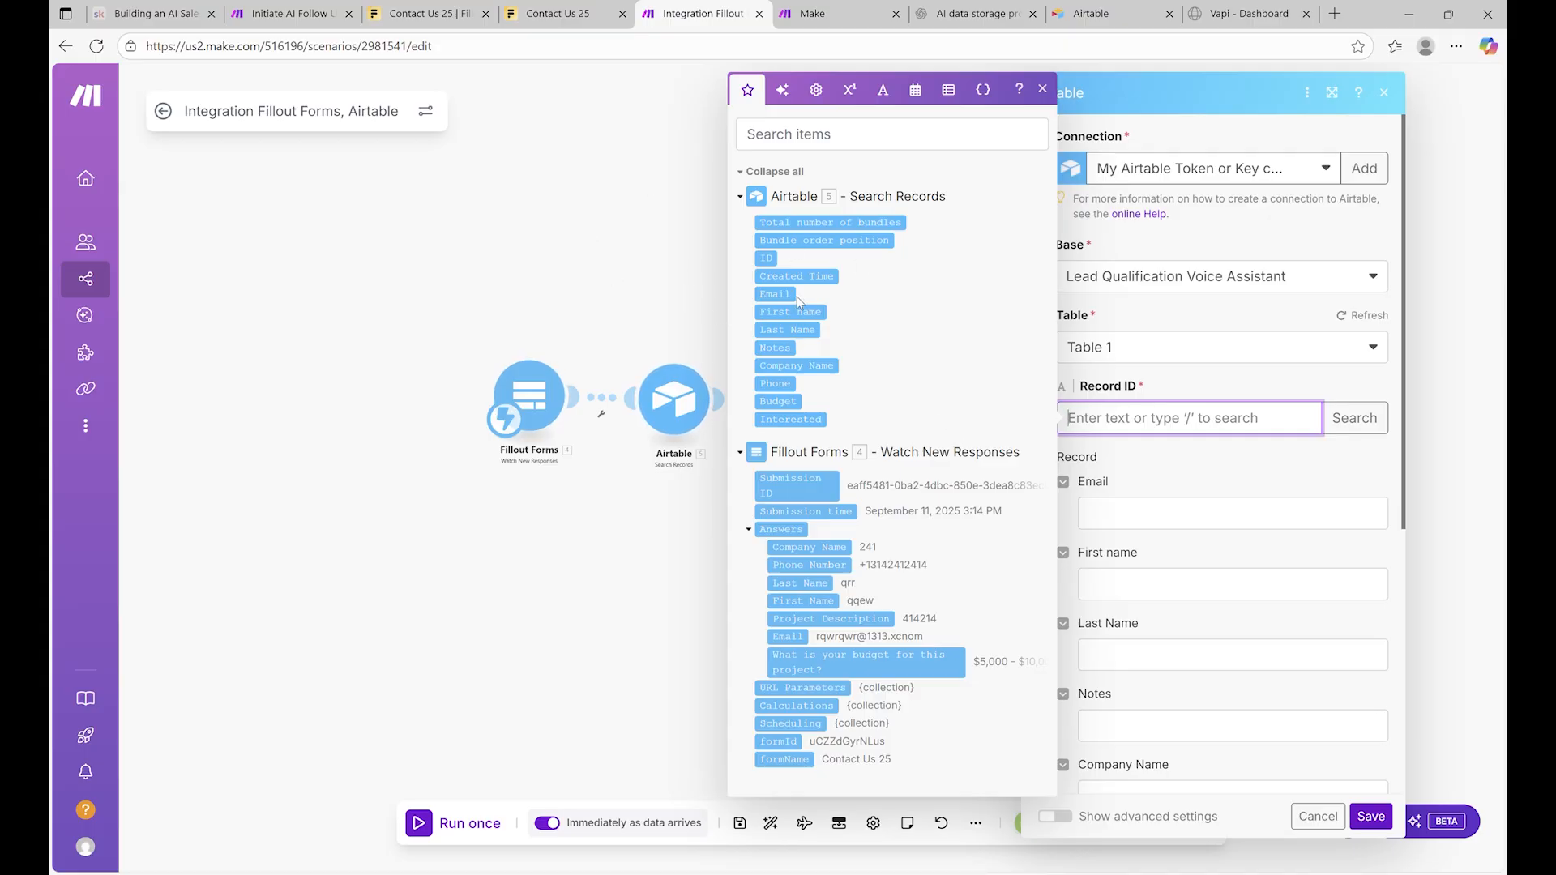
# Map the search result's ID into Record ID, save, then remap Email to the form's Email answer
pyautogui.click(767, 259)
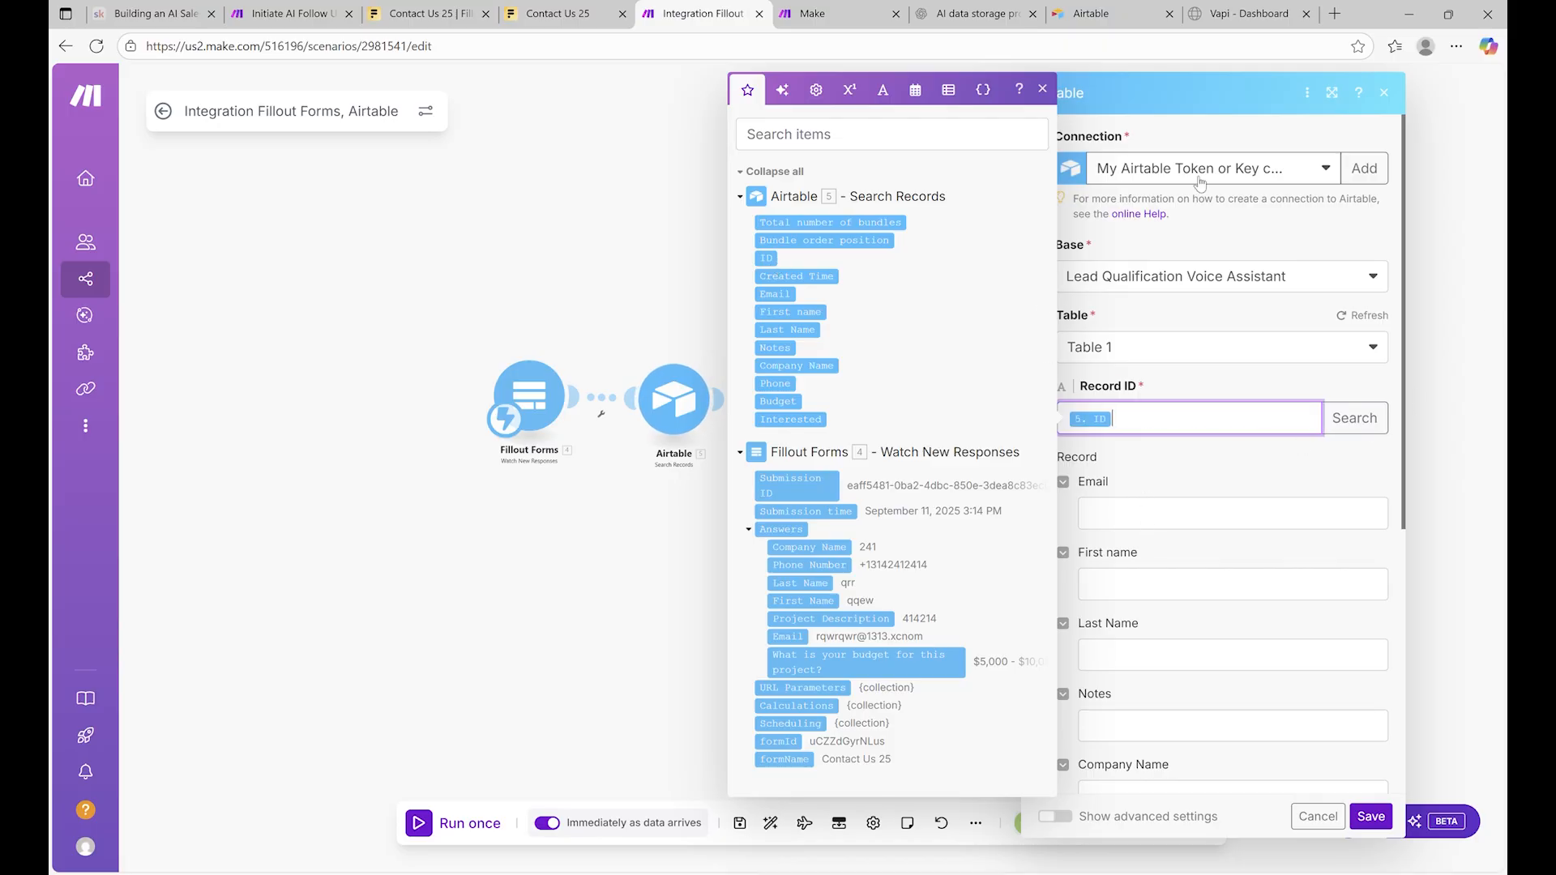
pyautogui.click(1372, 816)
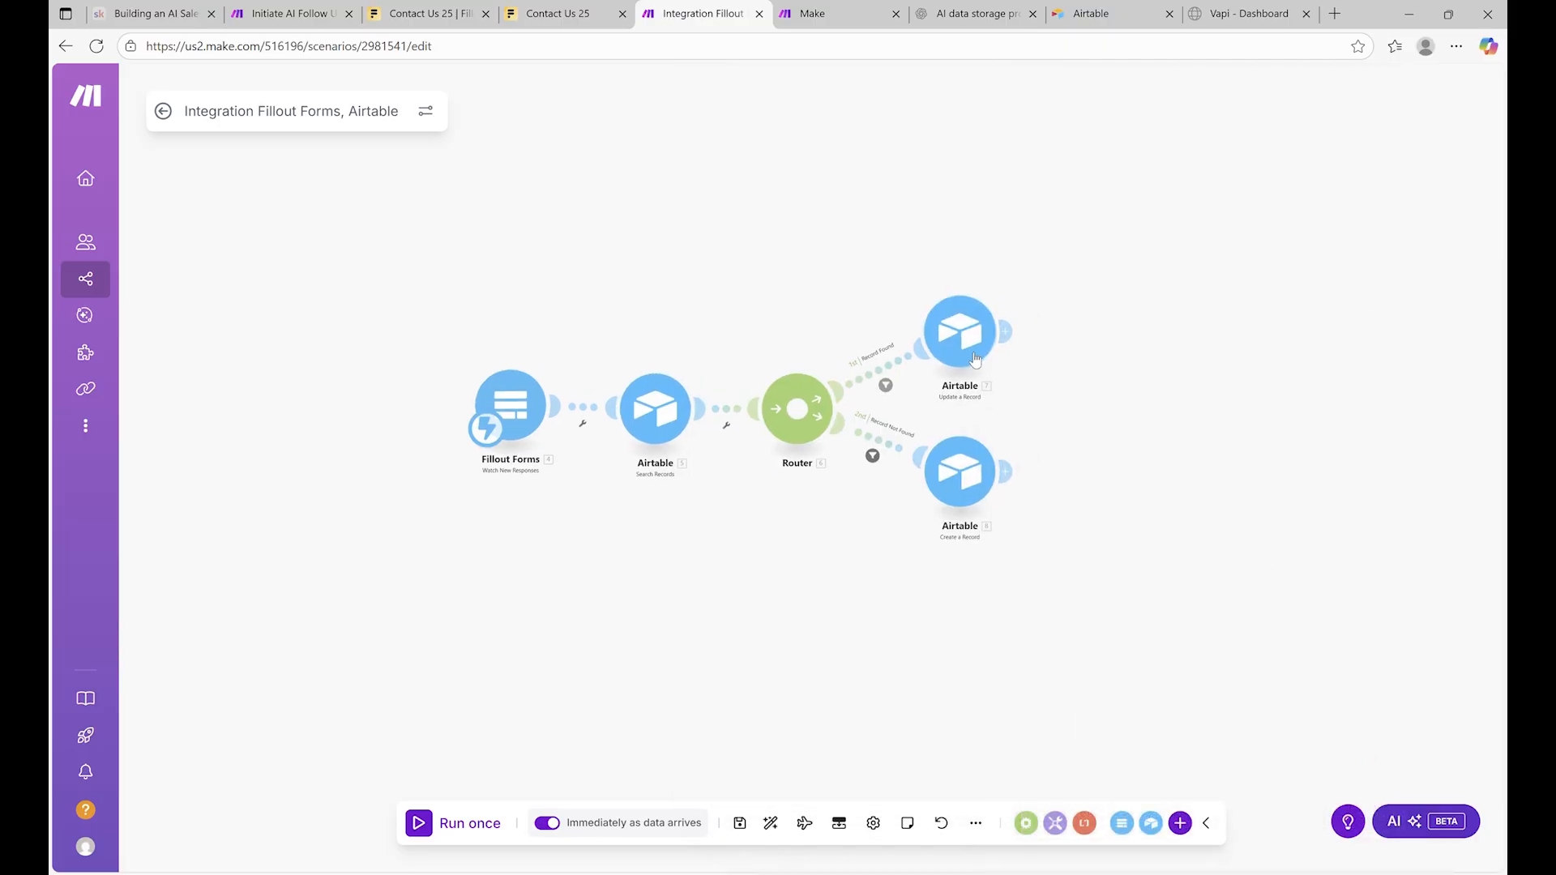
pyautogui.click(992, 315)
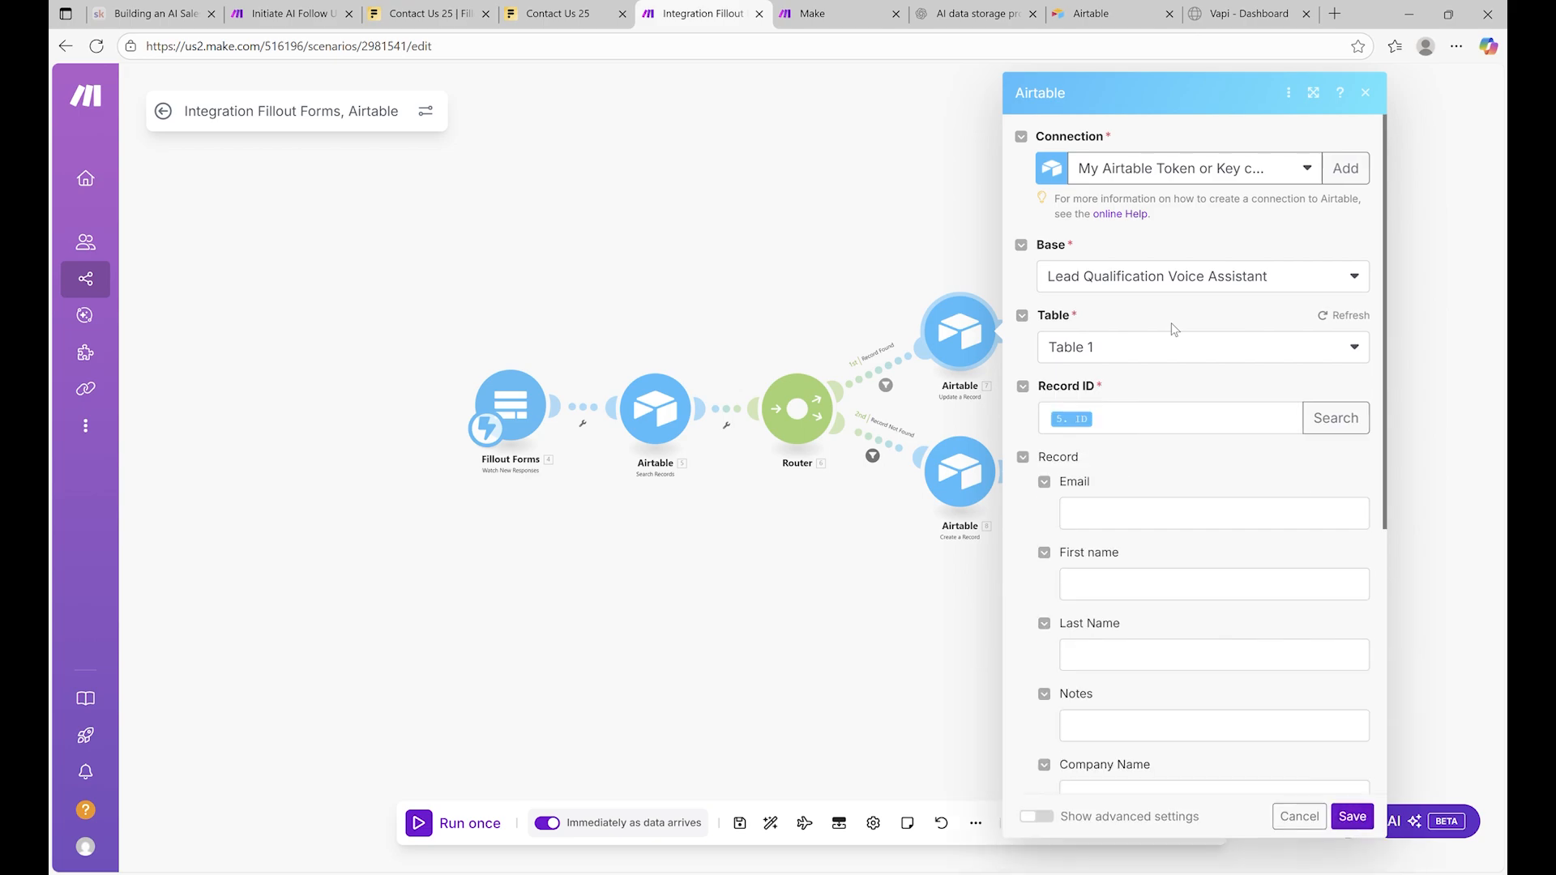
pyautogui.scroll(-3, 1173, 328)
pyautogui.click(1139, 258)
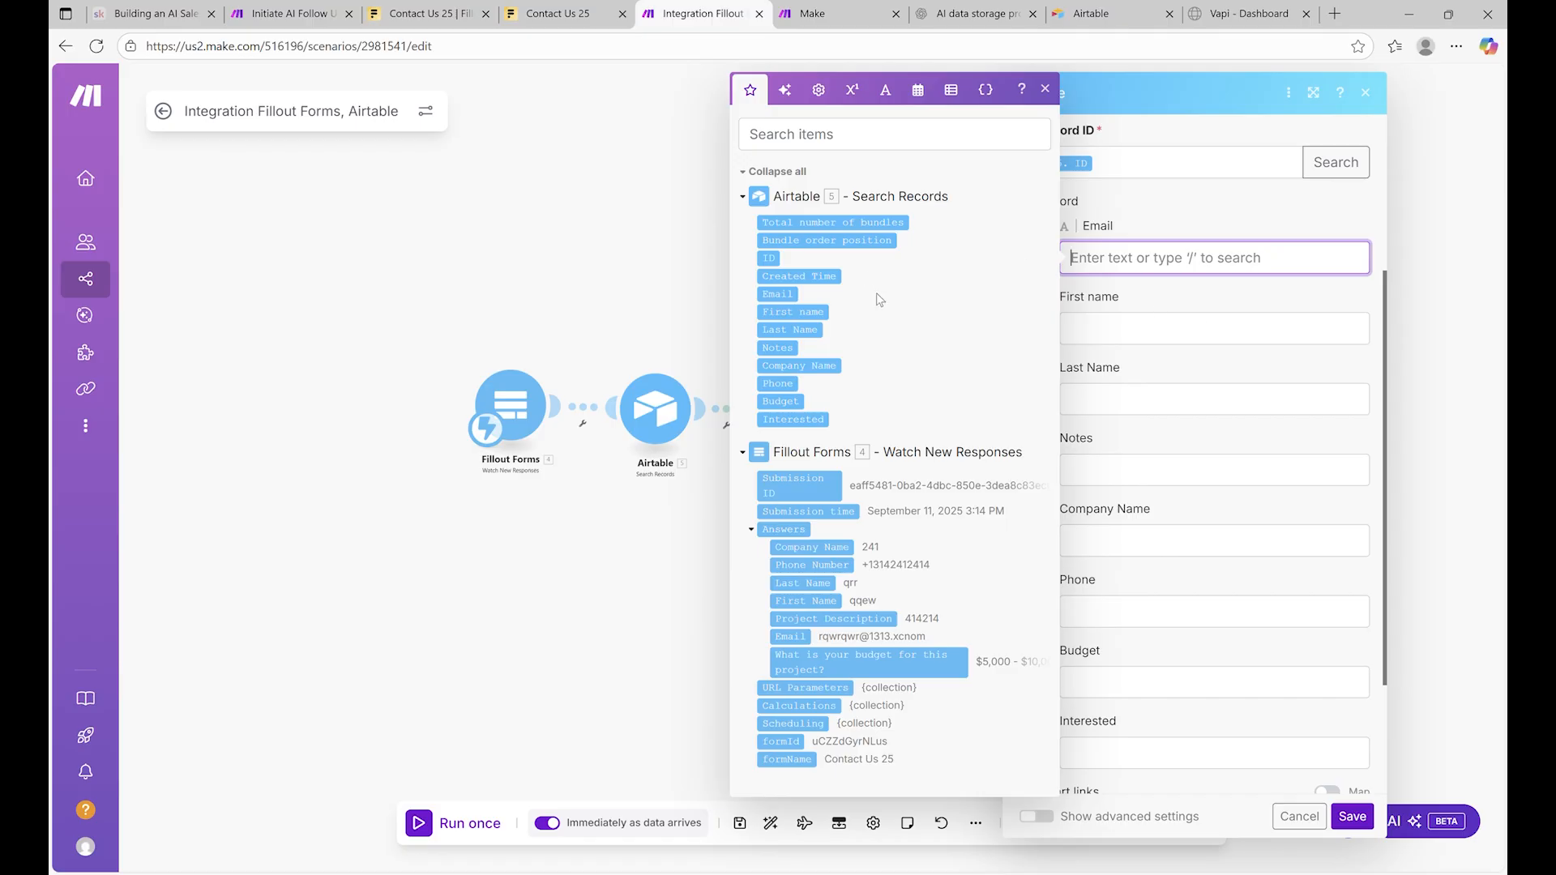
pyautogui.click(791, 636)
# Replace the First name, Last Name and Notes mappings with the matching form answers
pyautogui.click(1176, 333)
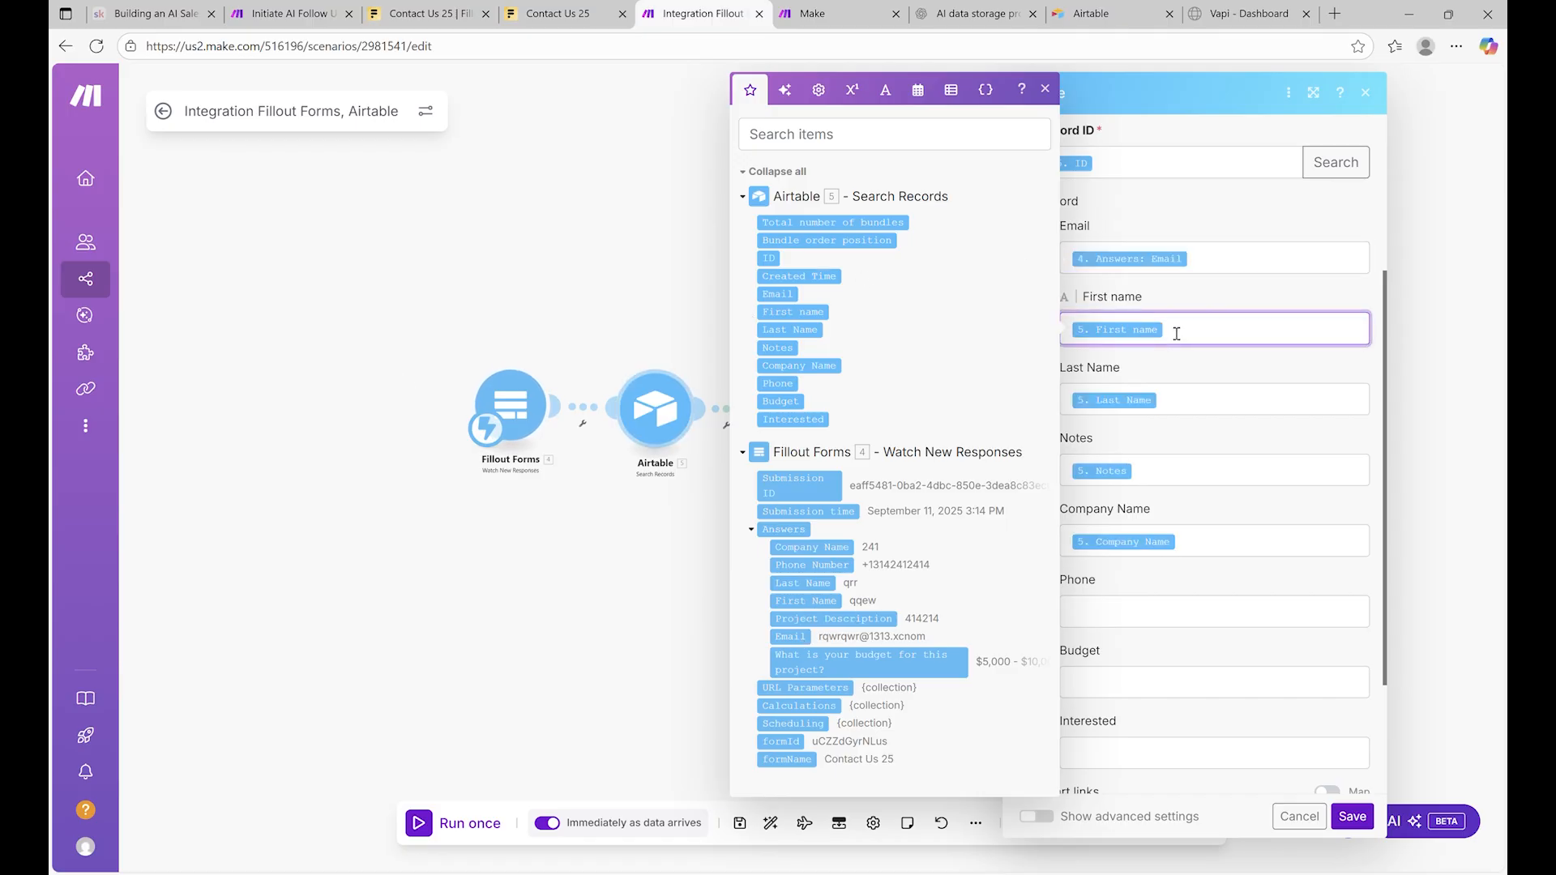
pyautogui.press('BackSpace')
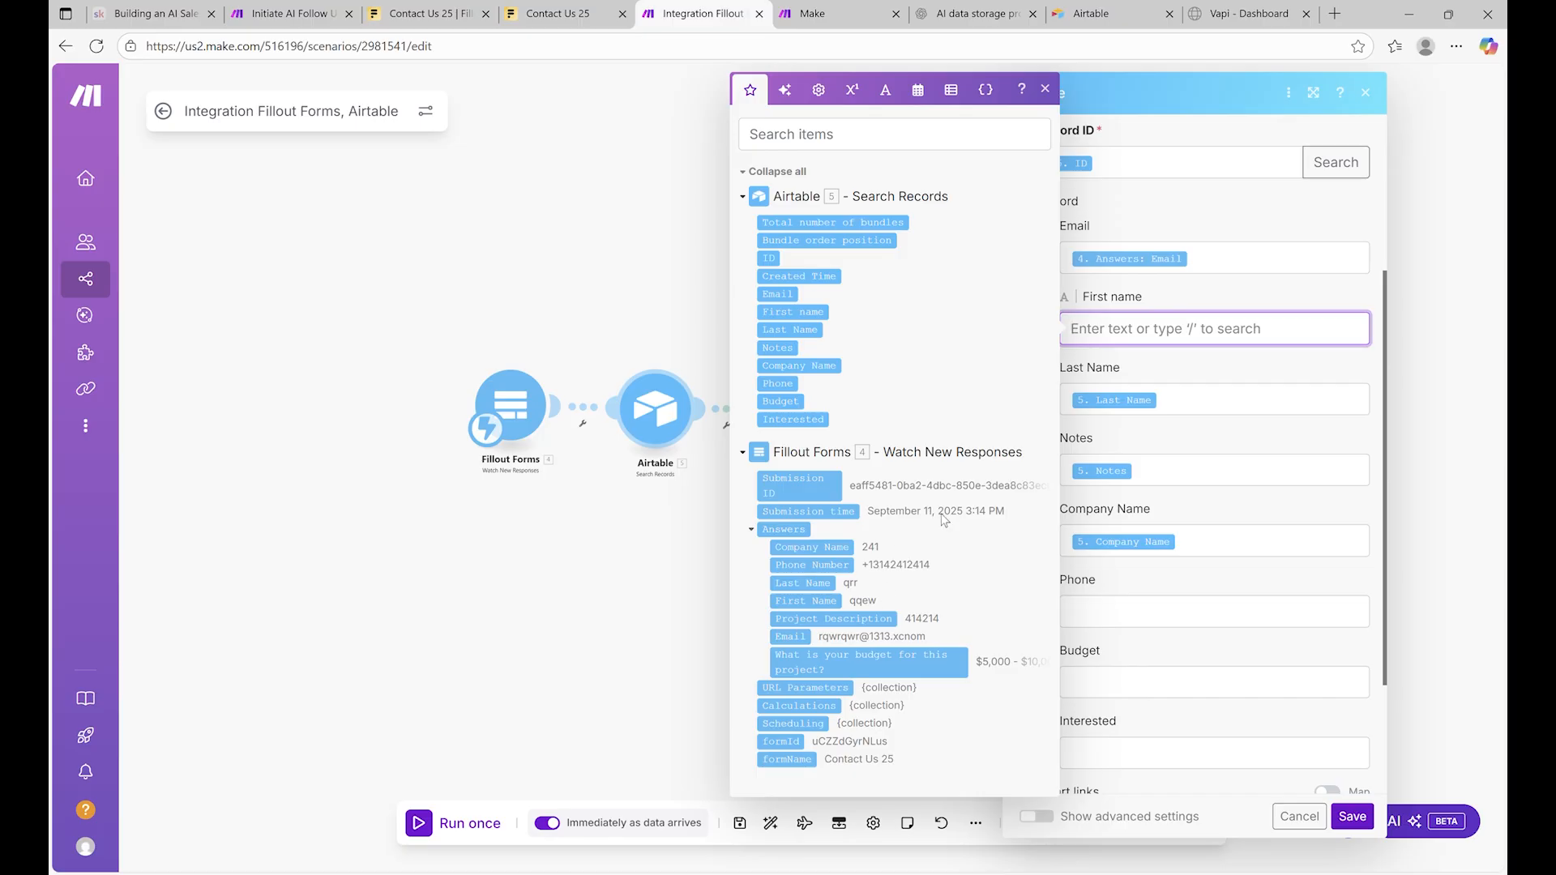
pyautogui.click(826, 604)
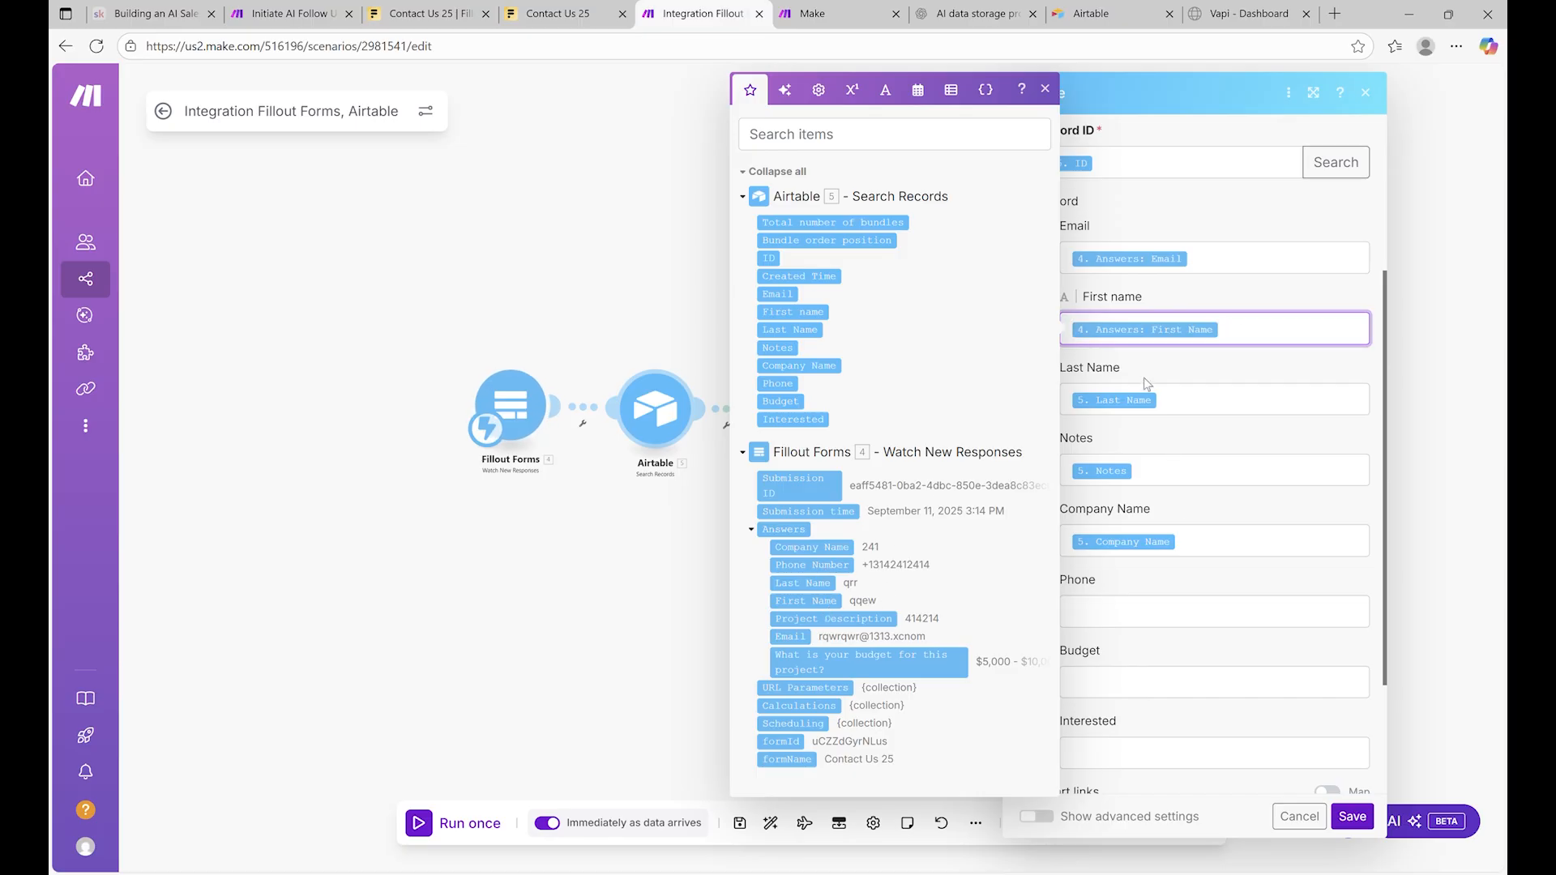
pyautogui.click(1173, 399)
pyautogui.press('BackSpace')
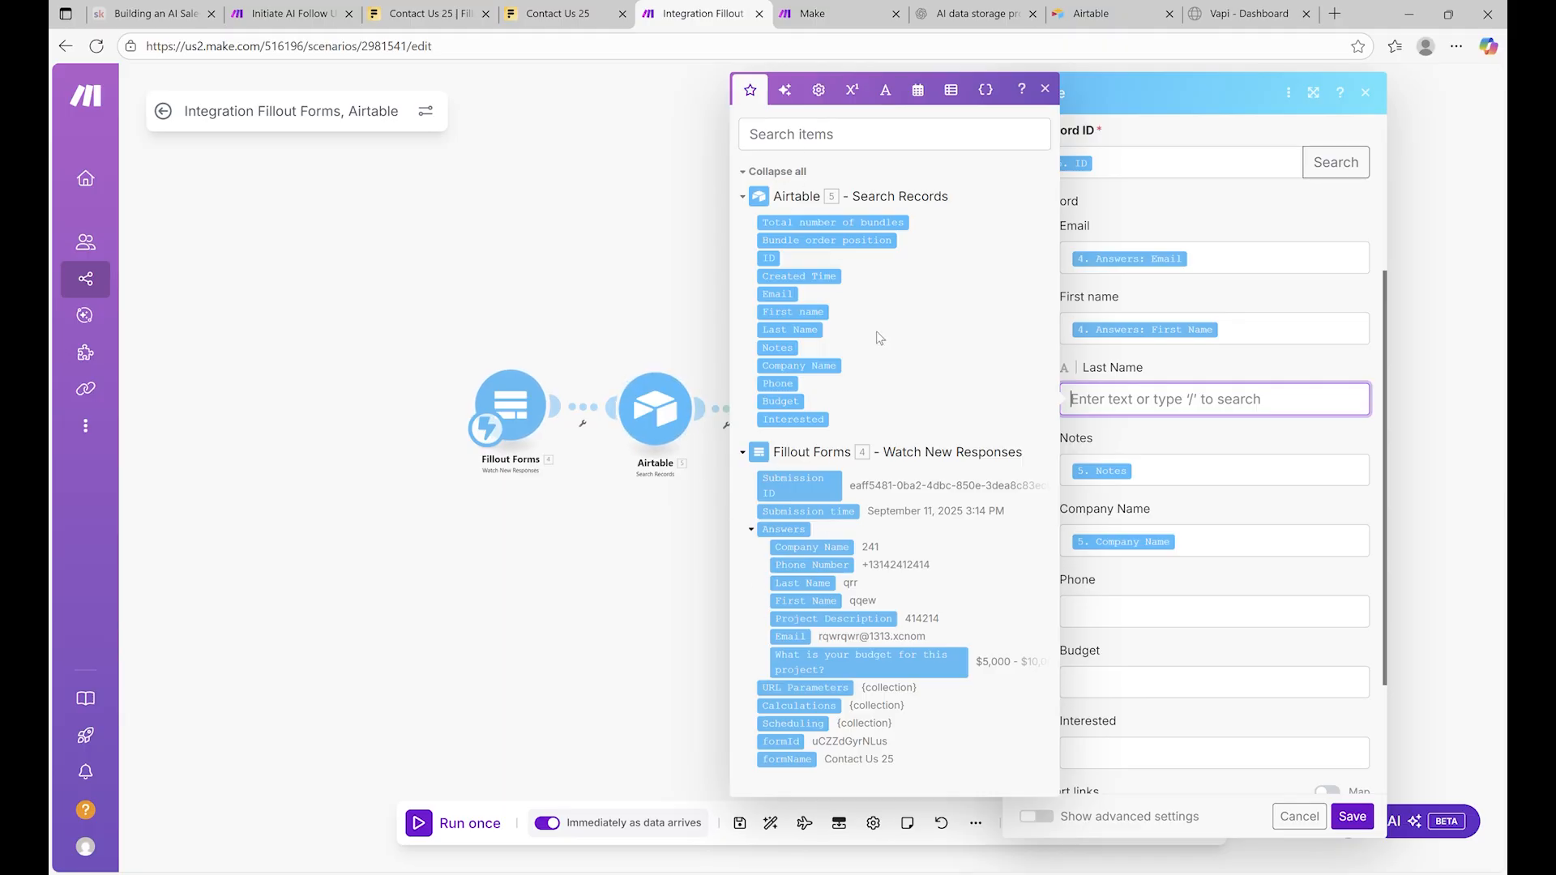
pyautogui.click(826, 584)
pyautogui.click(1169, 484)
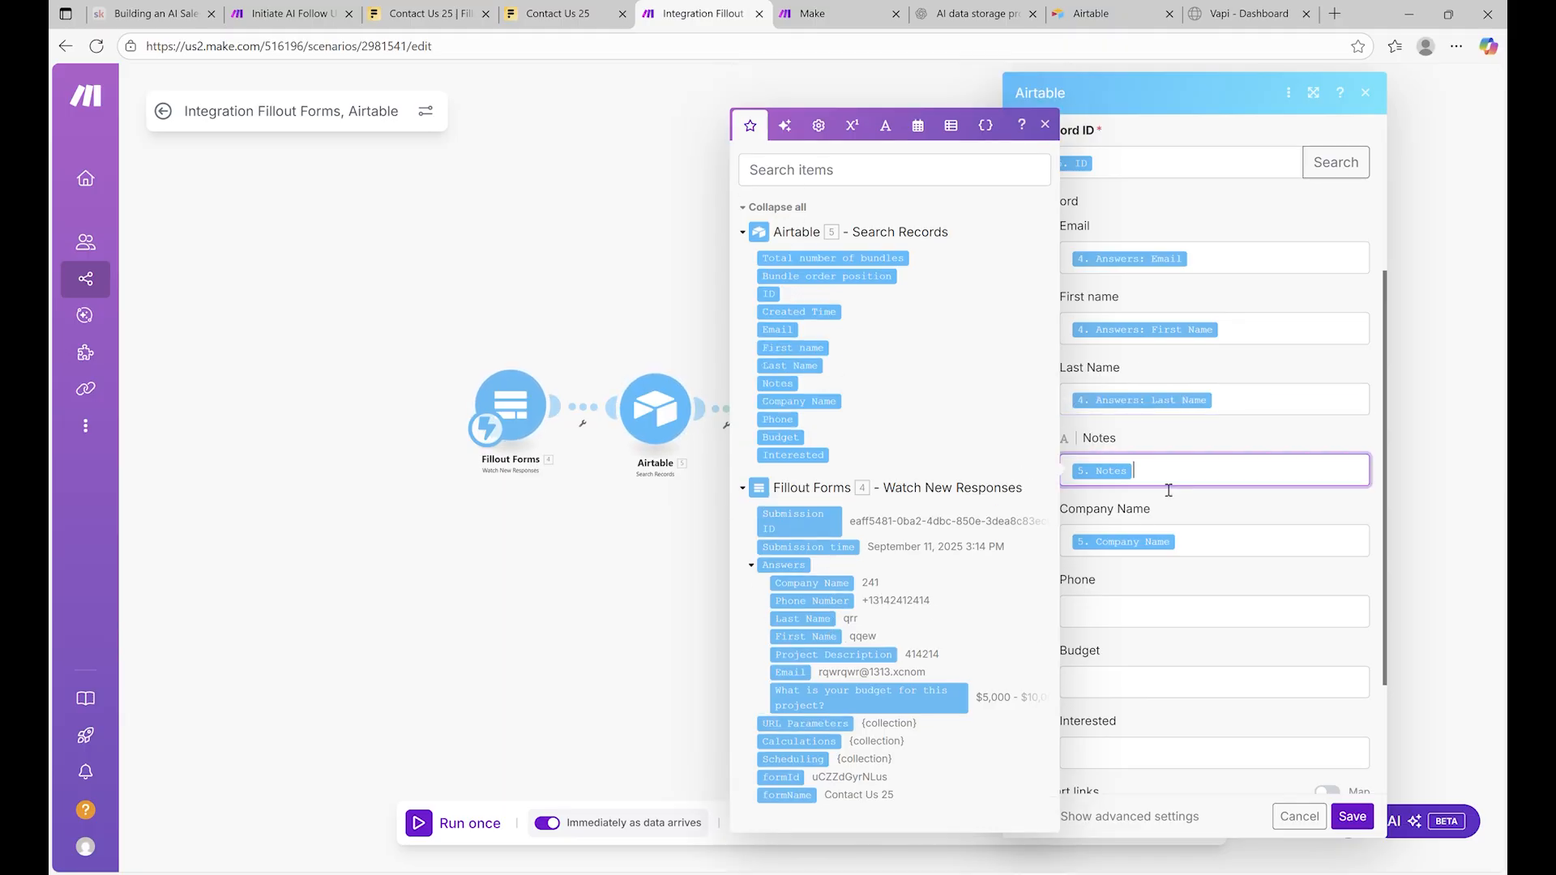
pyautogui.press('BackSpace')
pyautogui.click(883, 655)
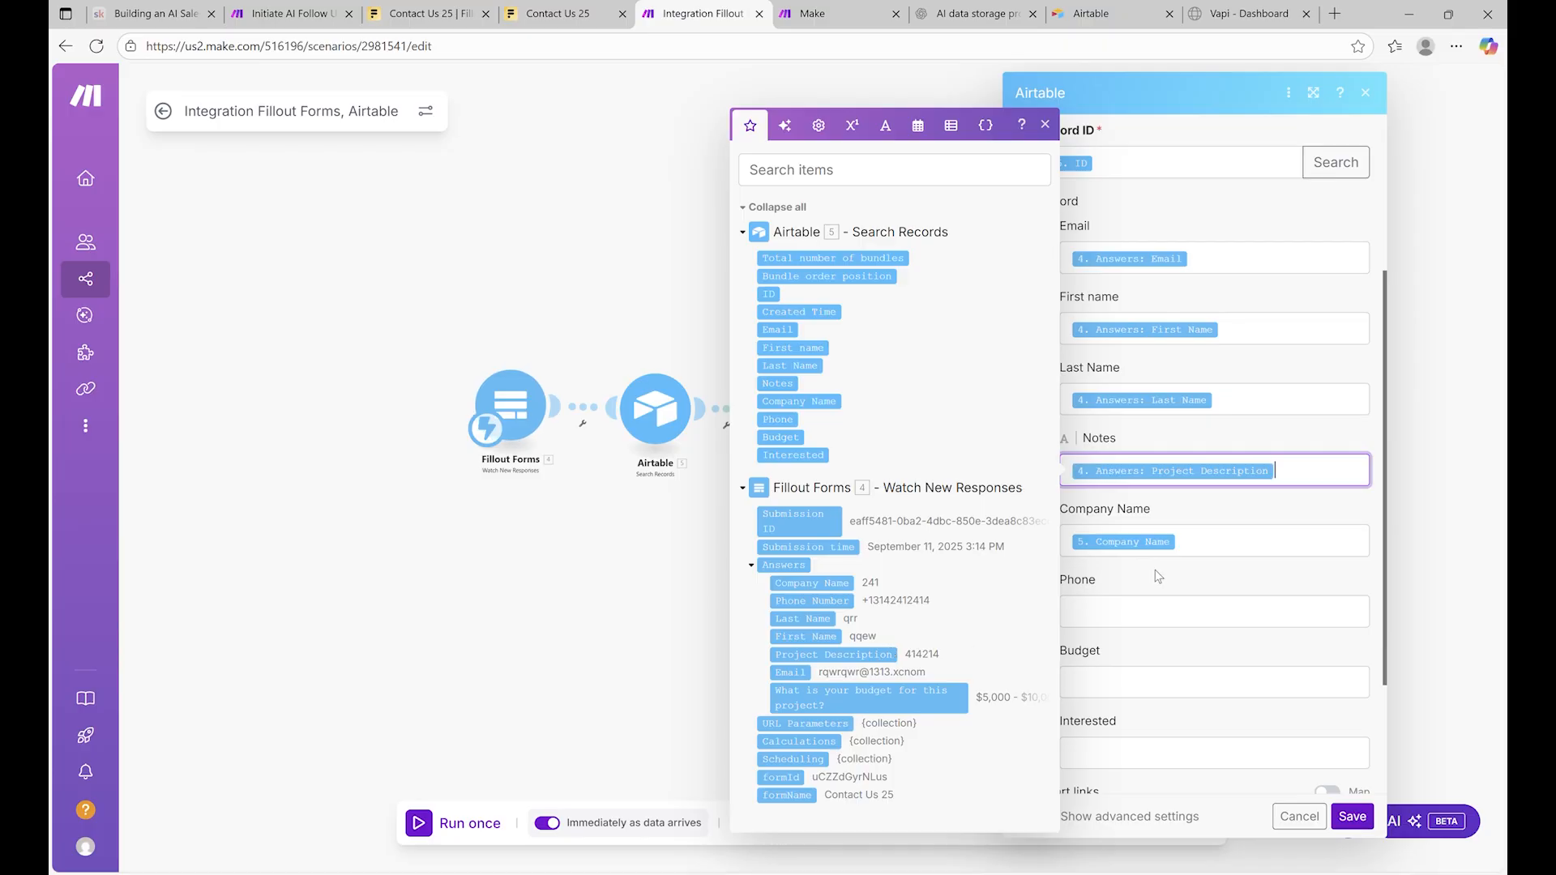
# Remap Company Name, Phone Number and the budget answer into their fields and confirm
pyautogui.click(1191, 548)
pyautogui.press('BackSpace')
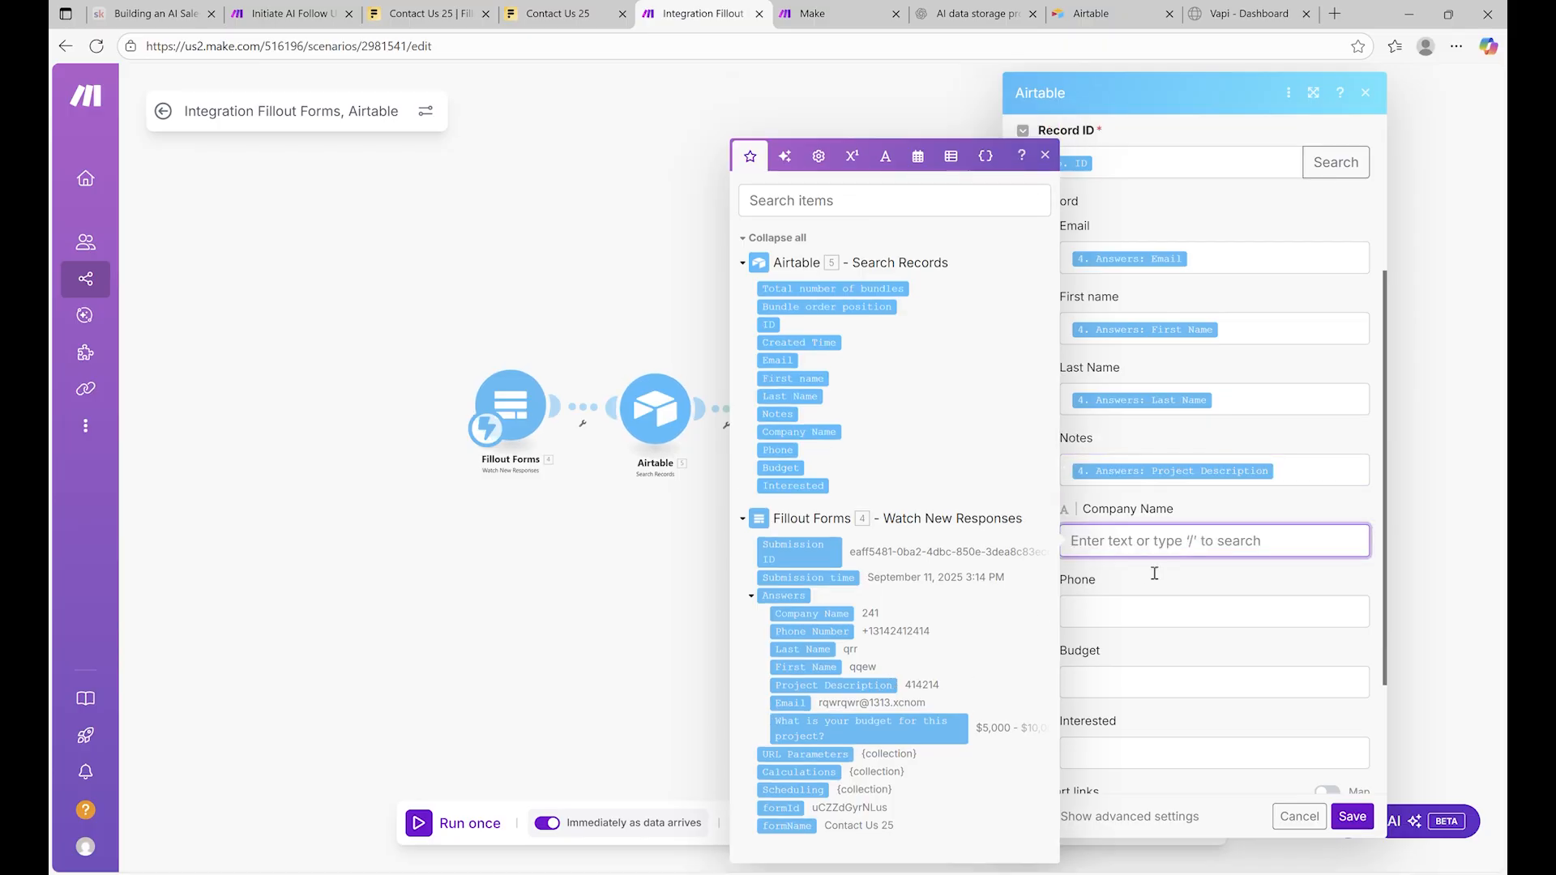
pyautogui.click(843, 619)
pyautogui.click(1135, 613)
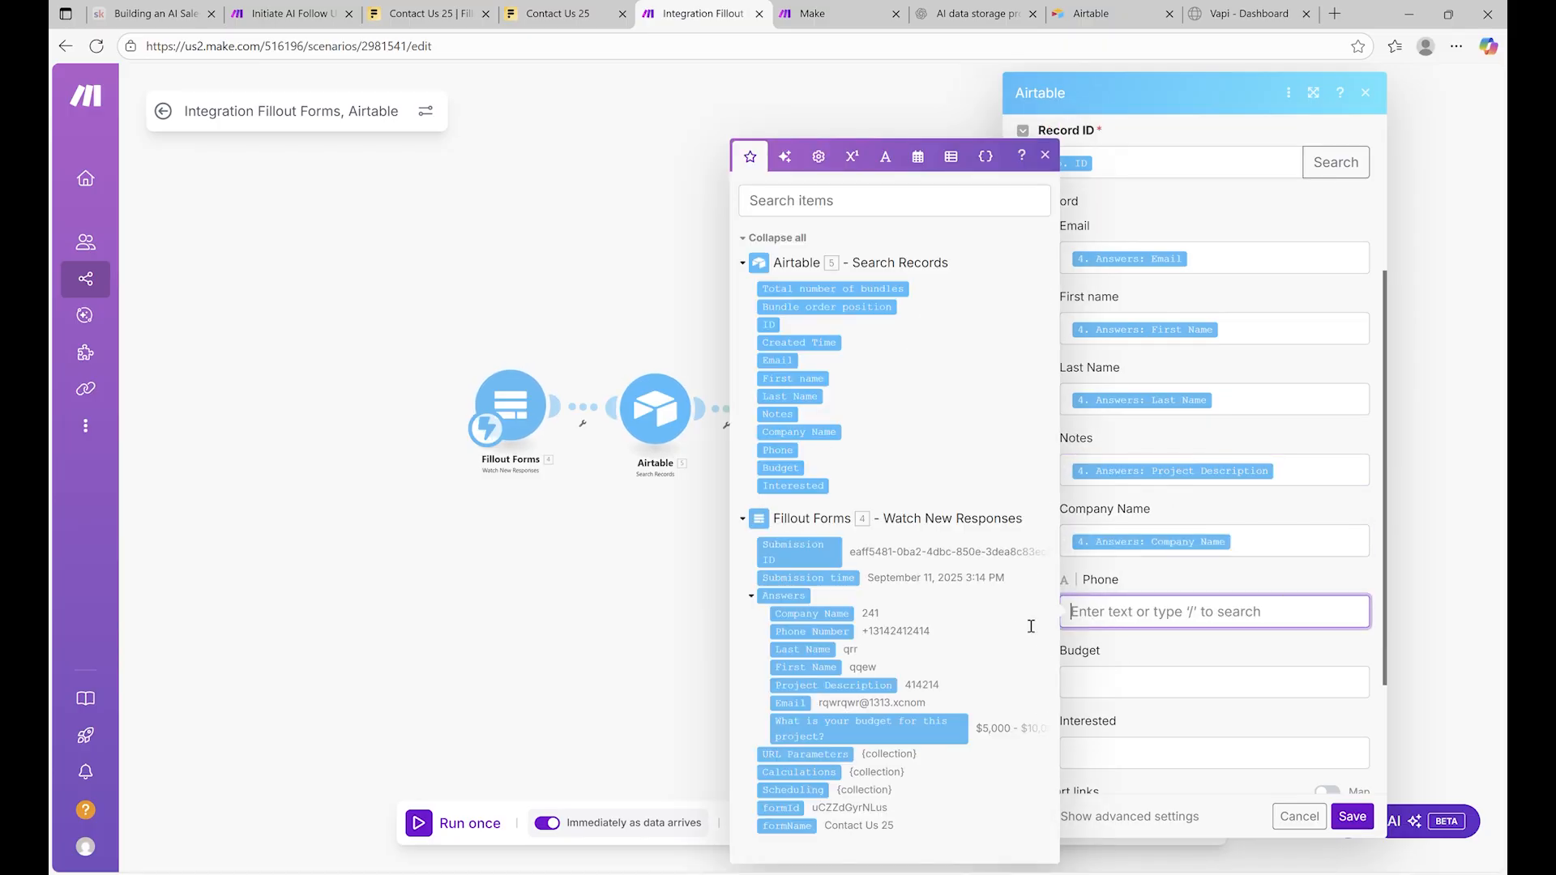
pyautogui.click(817, 632)
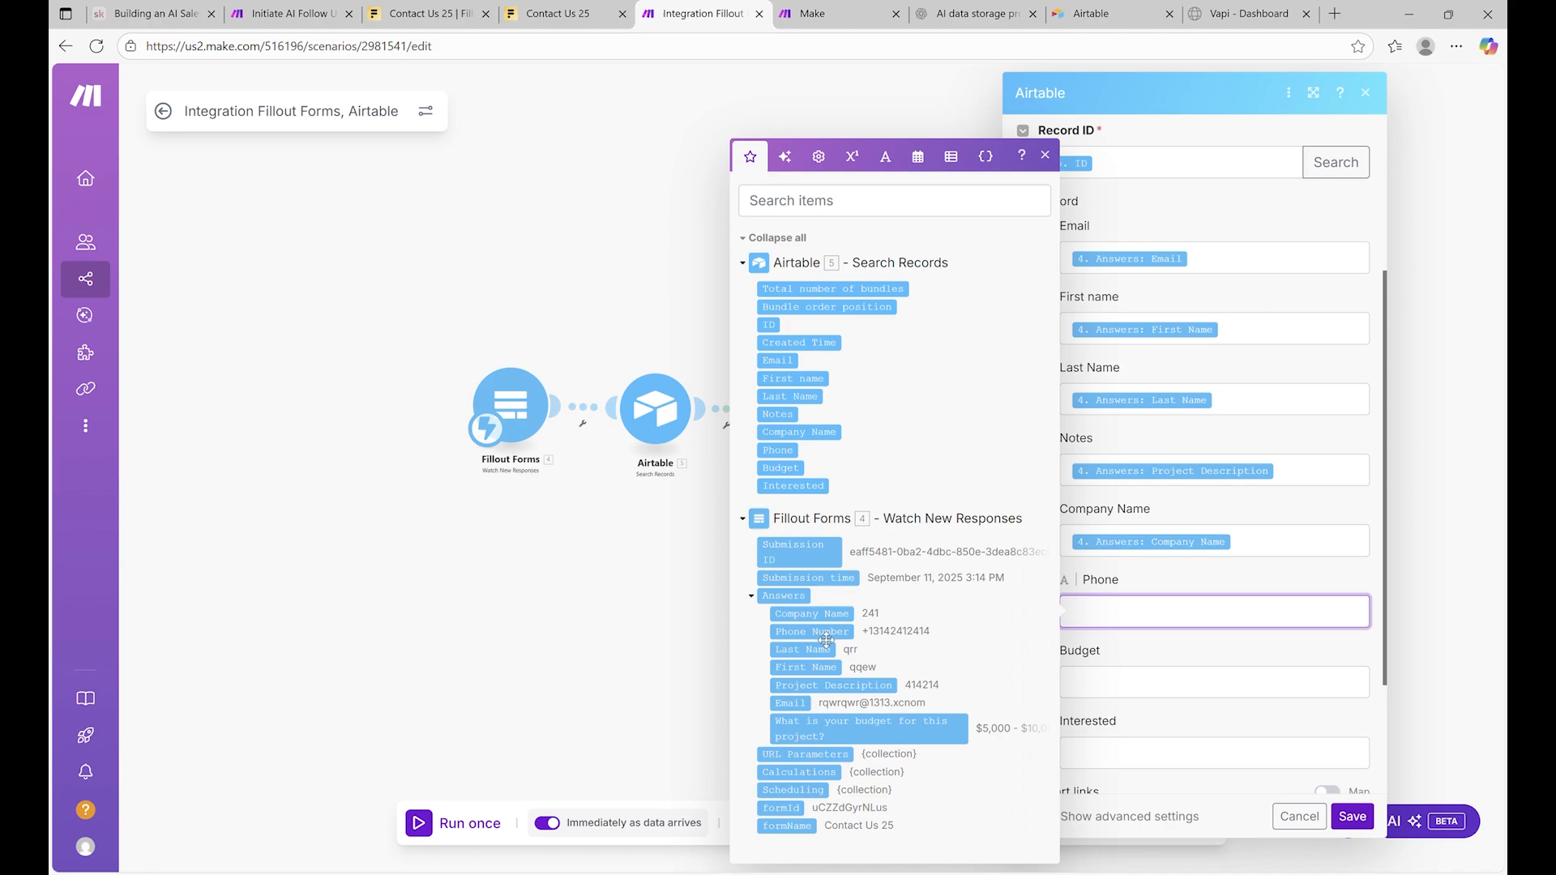
pyautogui.click(1120, 687)
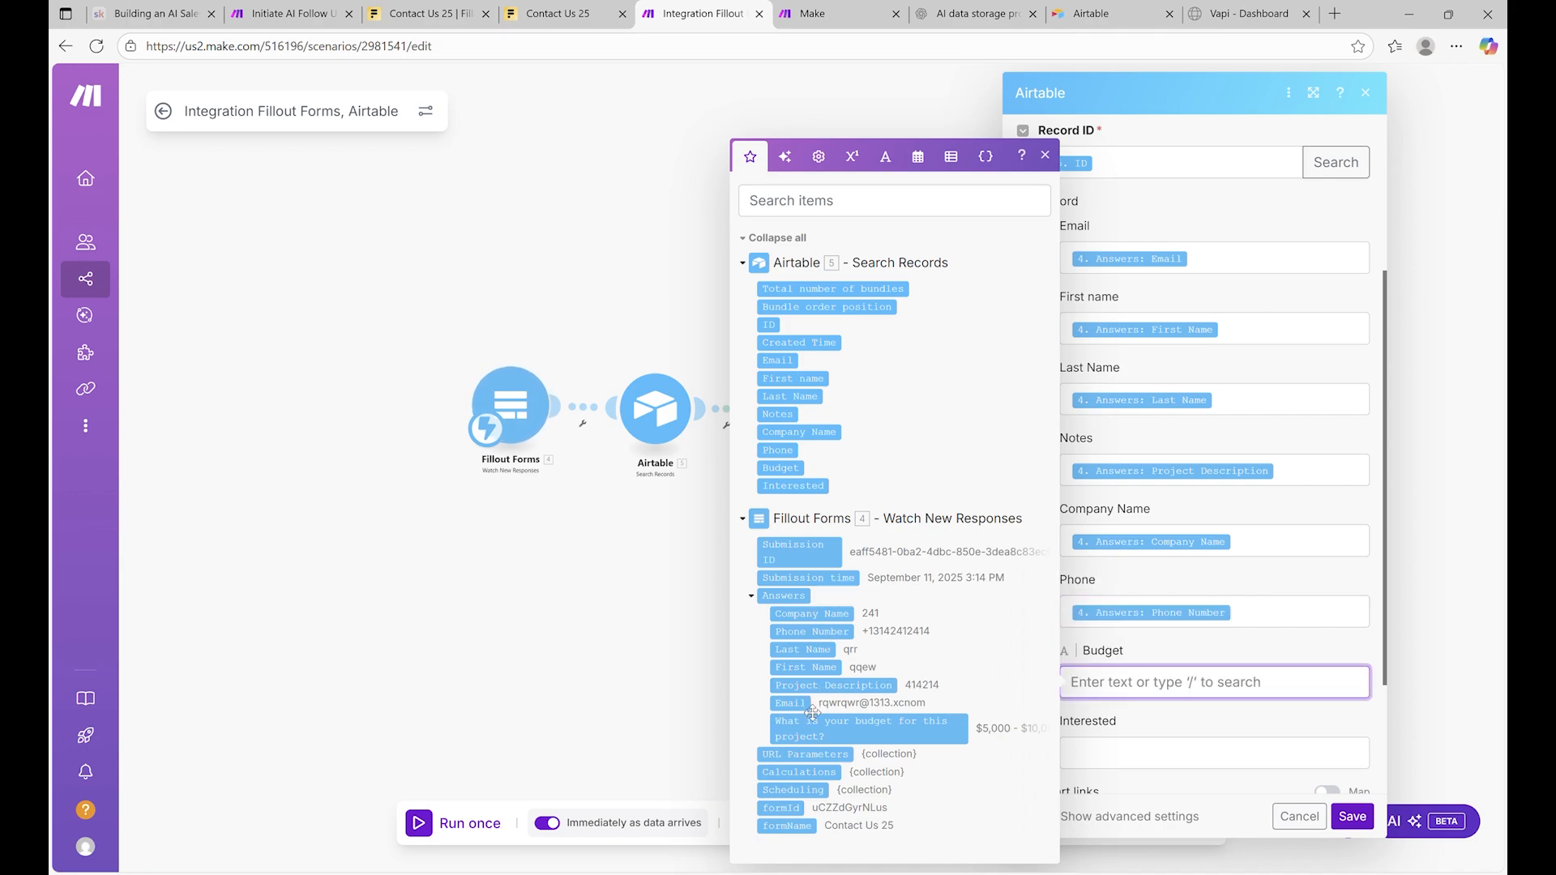
pyautogui.click(814, 719)
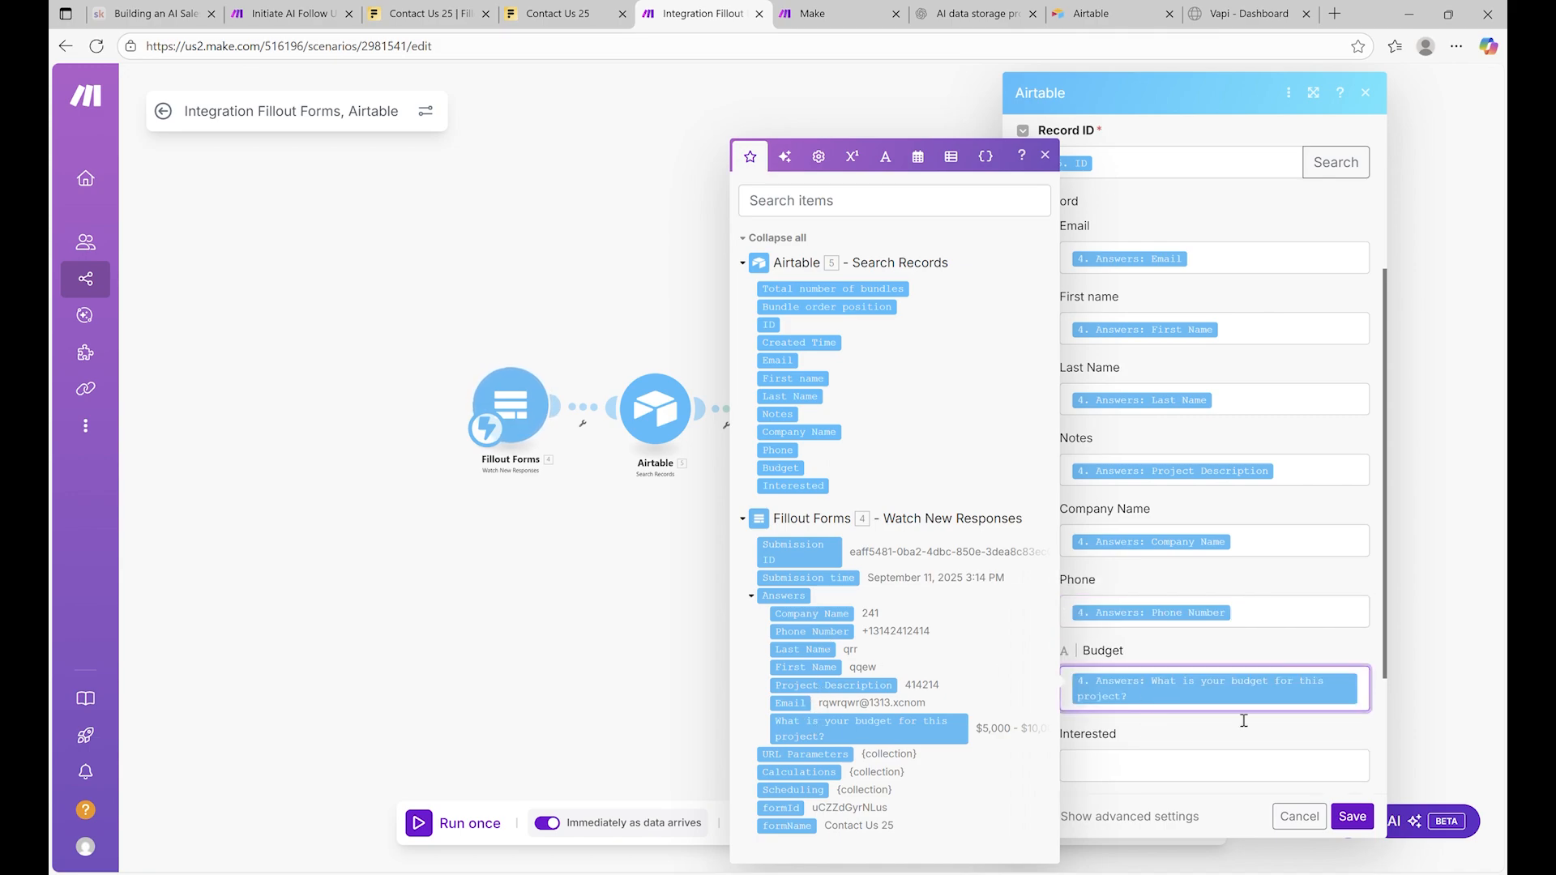
pyautogui.scroll(-2, 1340, 784)
pyautogui.click(1391, 817)
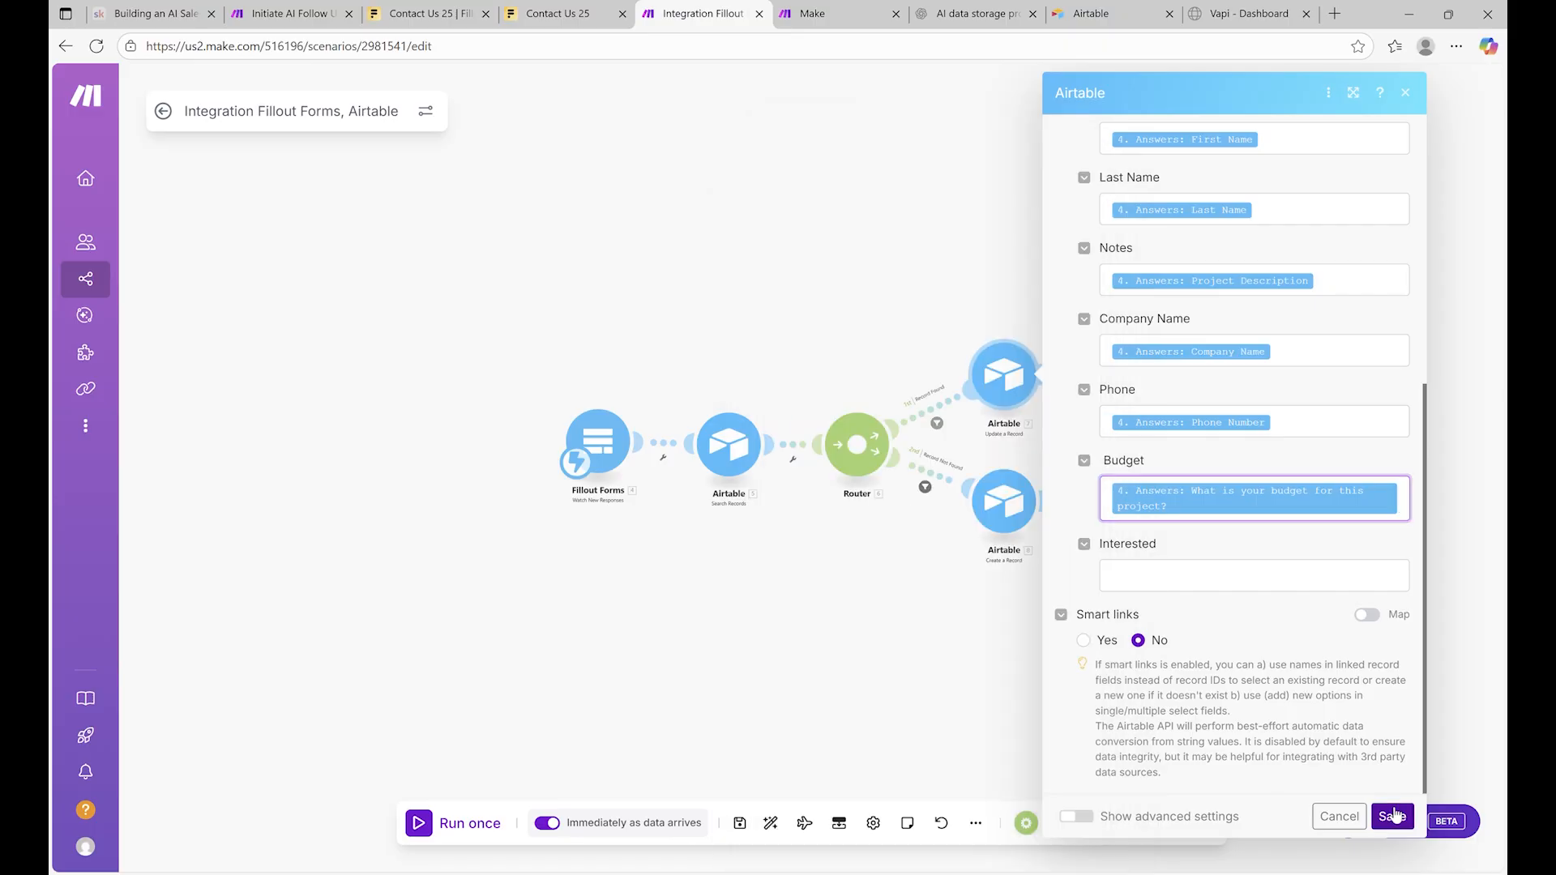
# Check both route filters and the Create a Record settings, then save the scenario
pyautogui.scroll(2, 1123, 483)
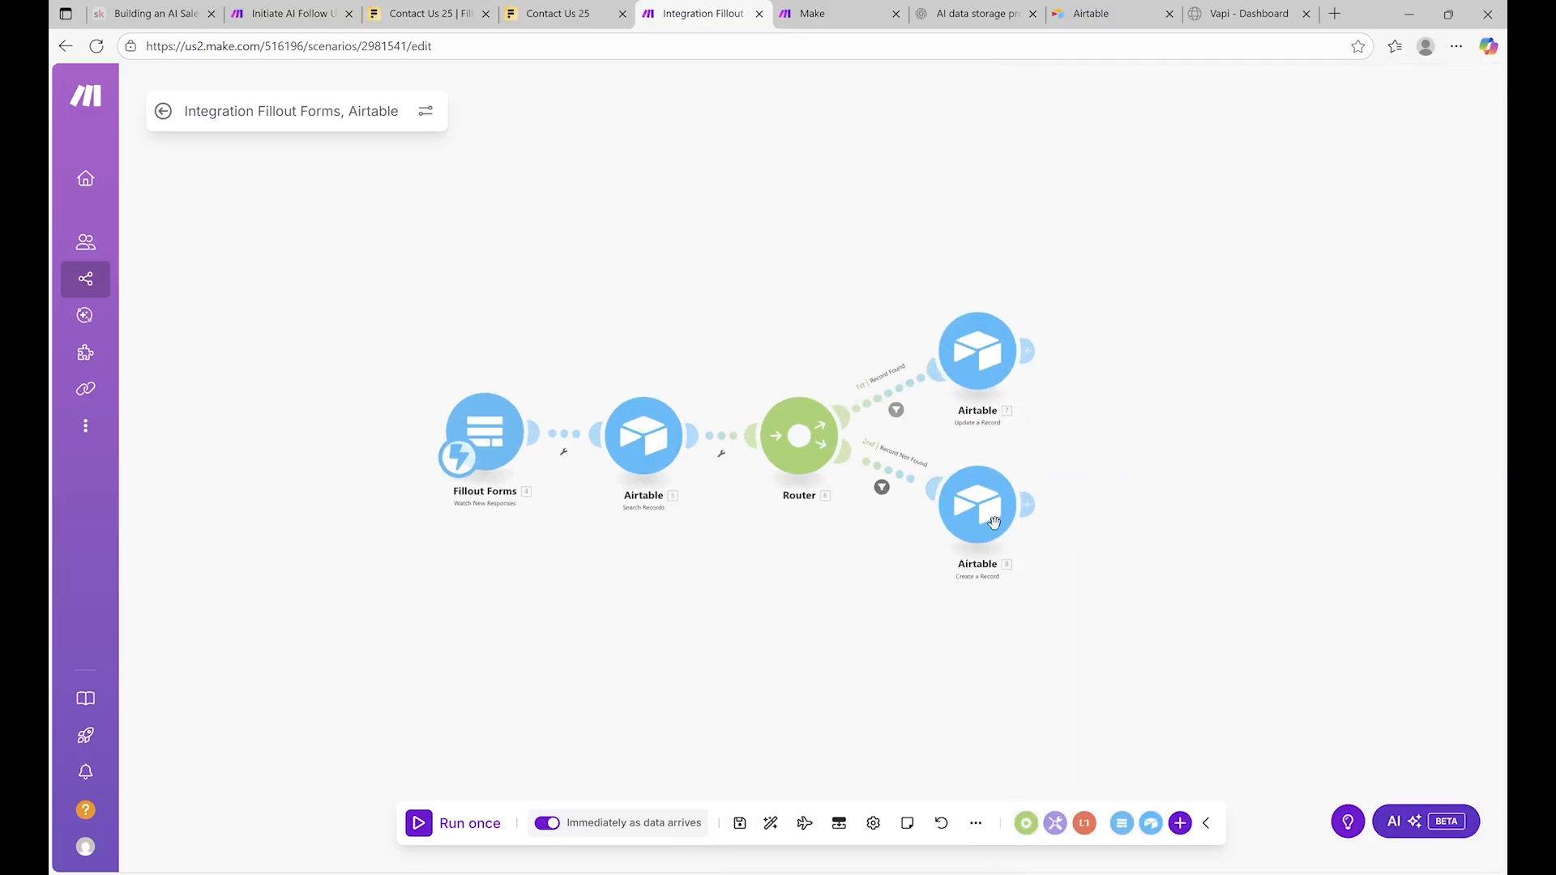
pyautogui.click(896, 410)
pyautogui.click(894, 414)
pyautogui.click(883, 488)
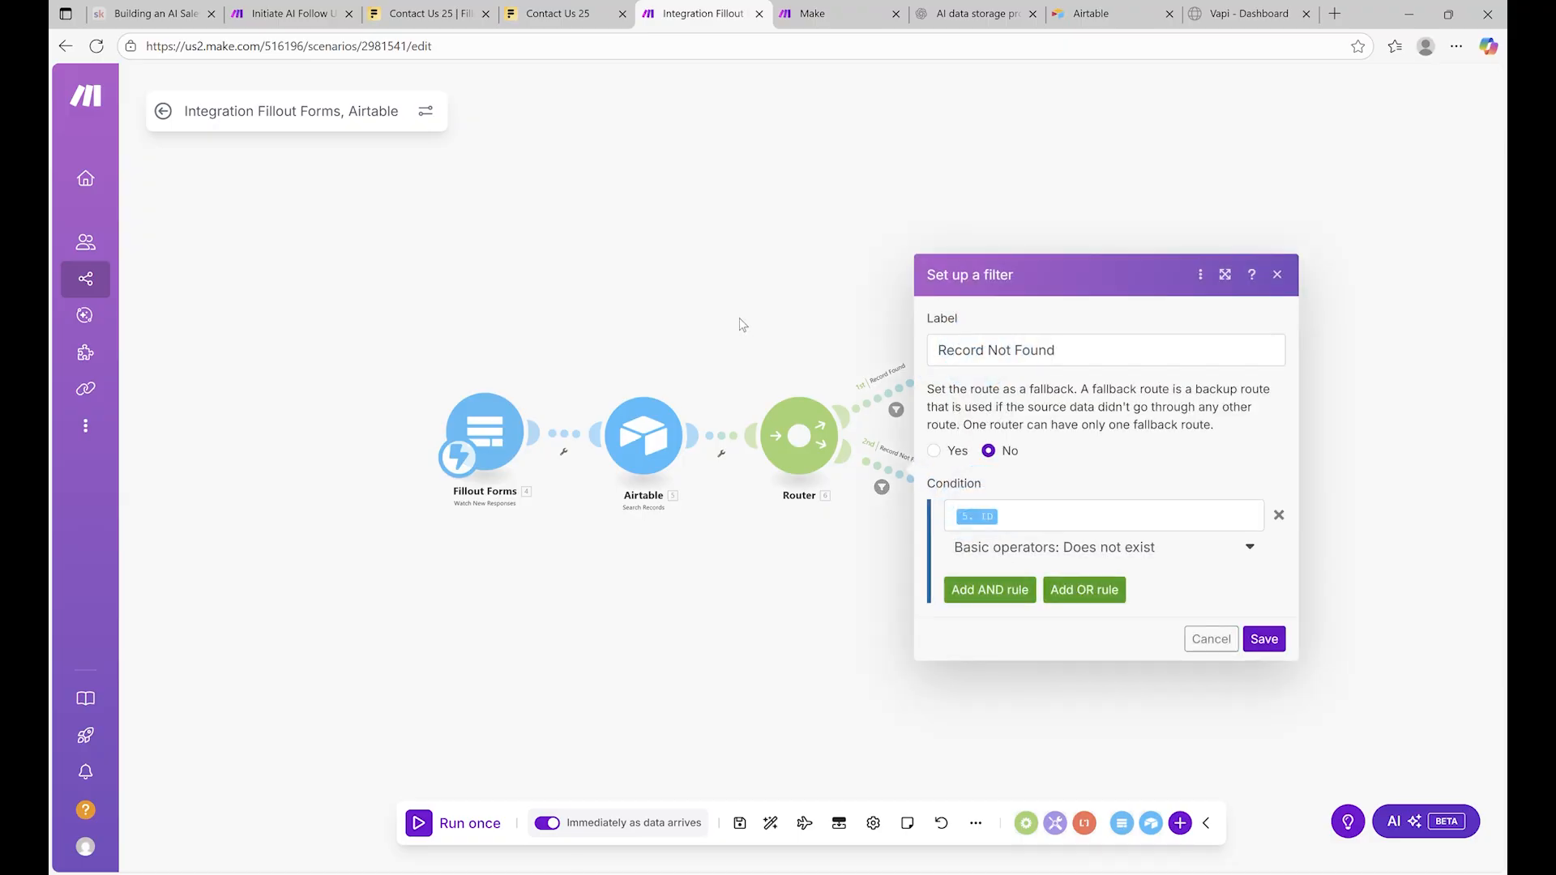
pyautogui.click(753, 323)
pyautogui.click(994, 504)
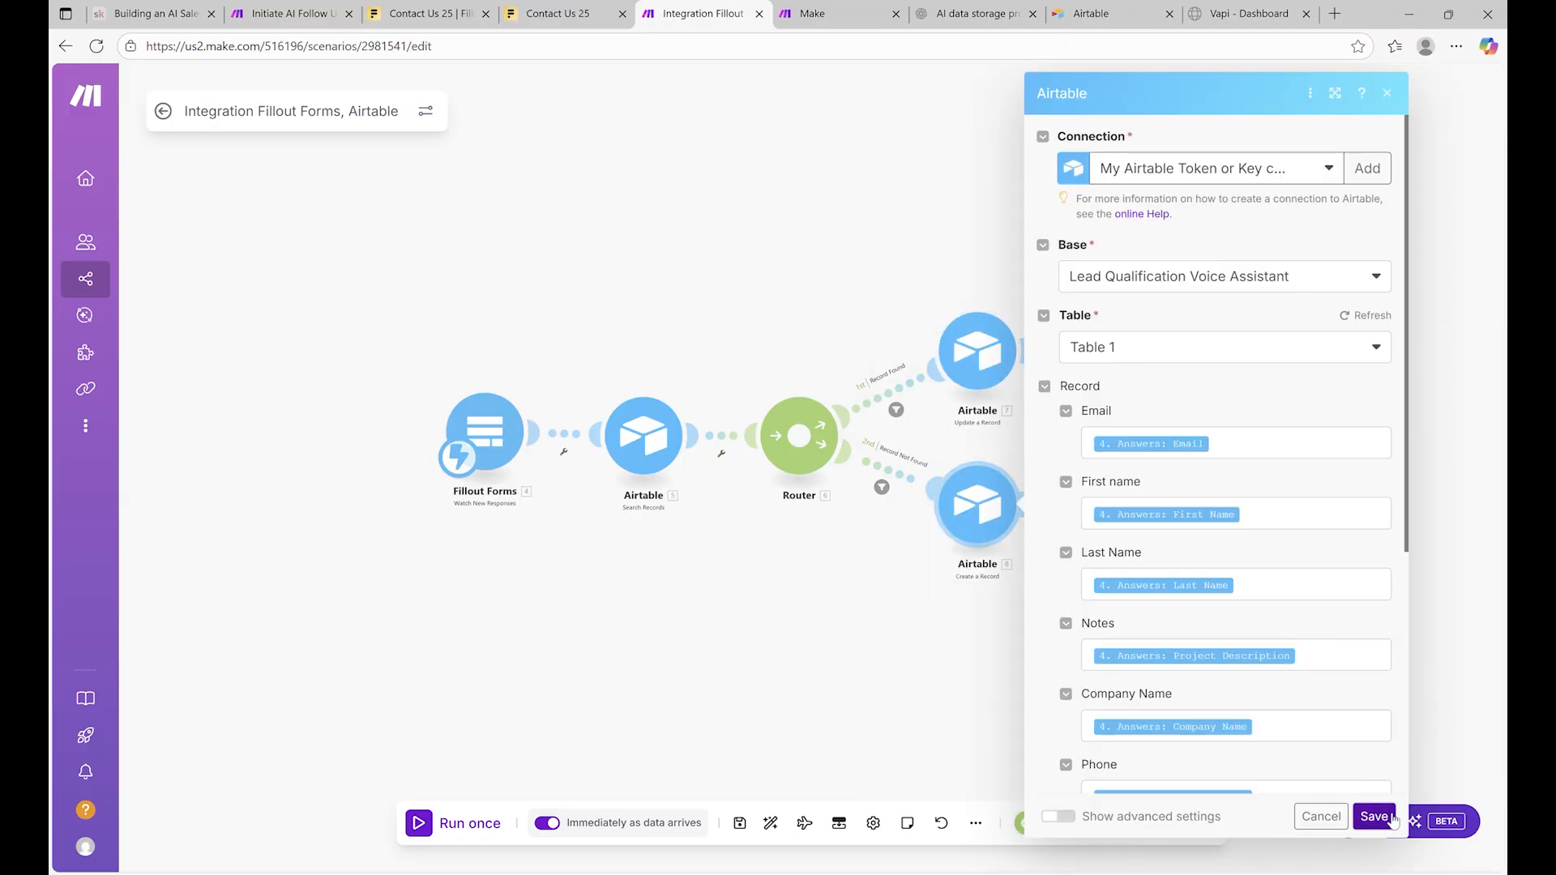
pyautogui.click(738, 269)
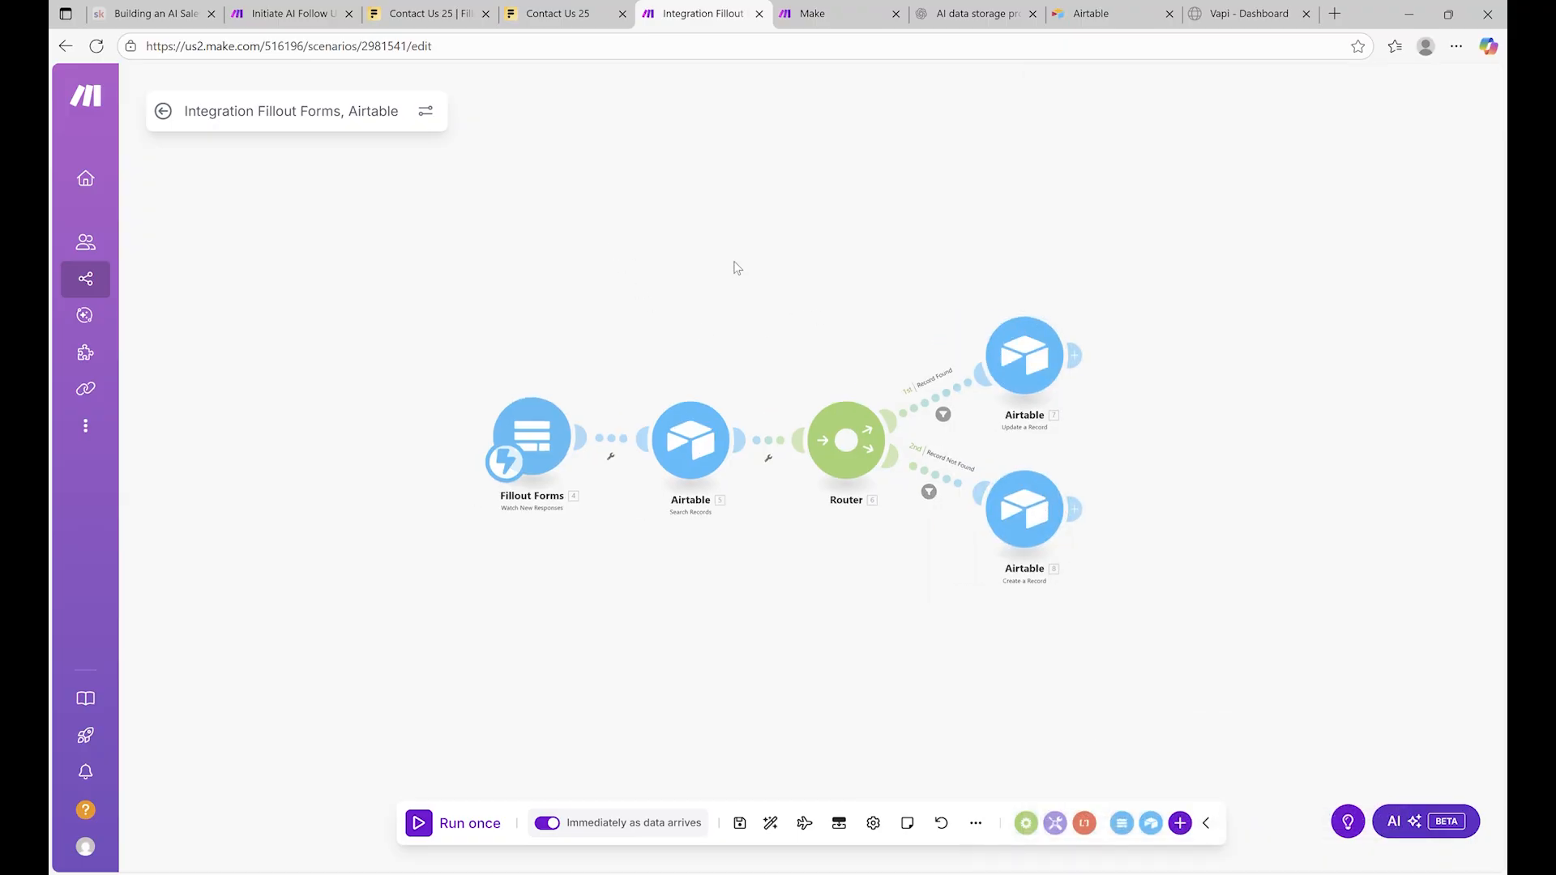
pyautogui.click(740, 824)
# Run the scenario once, submit a test Fillout form, and inspect the Create a Record results
pyautogui.click(461, 823)
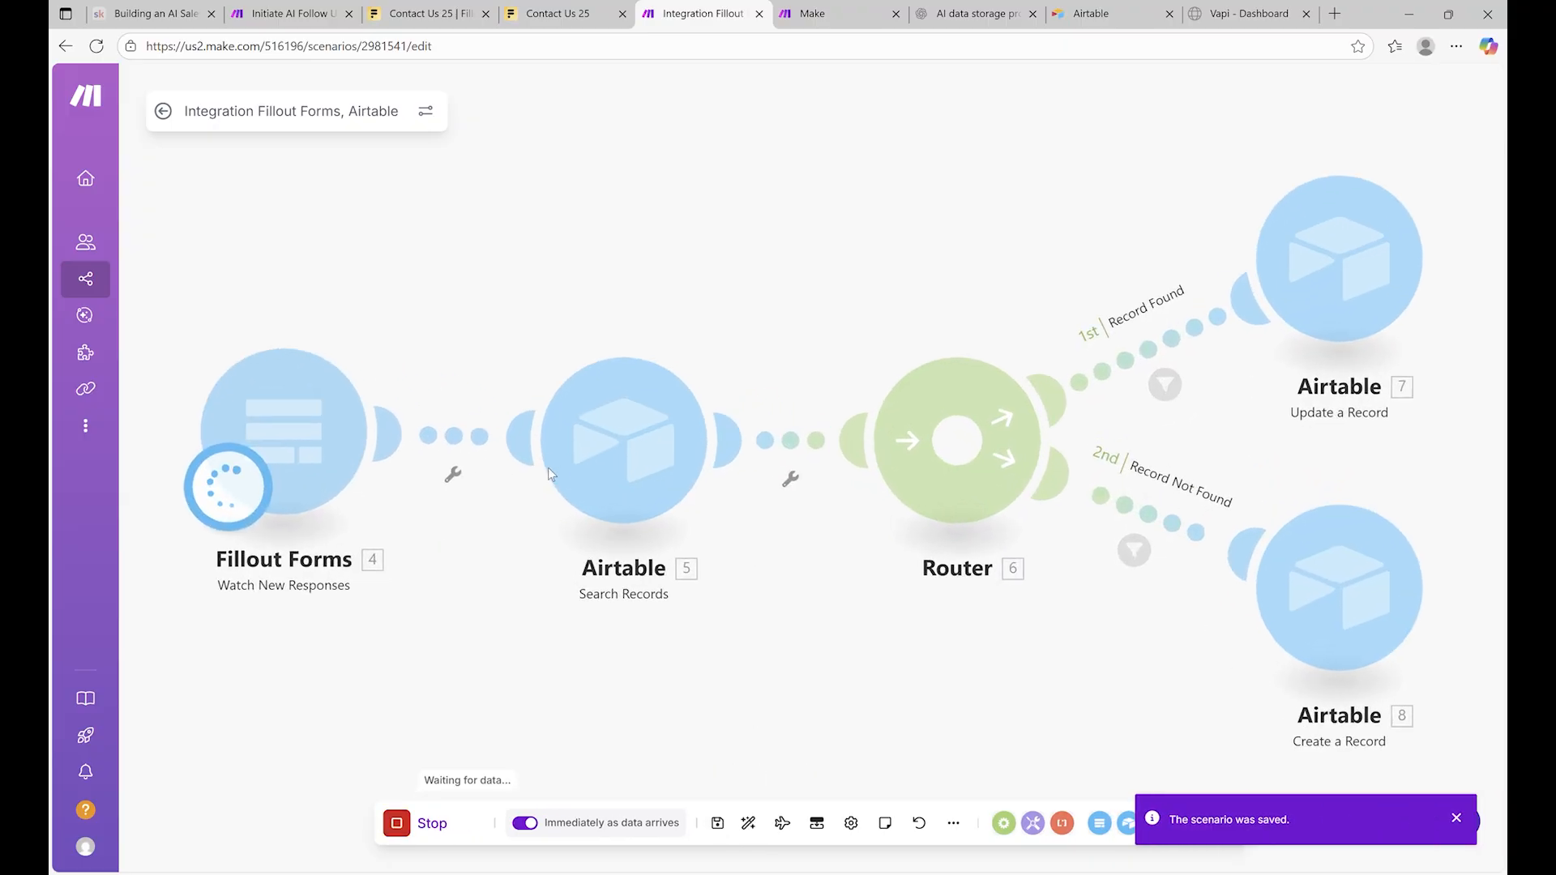
pyautogui.click(557, 13)
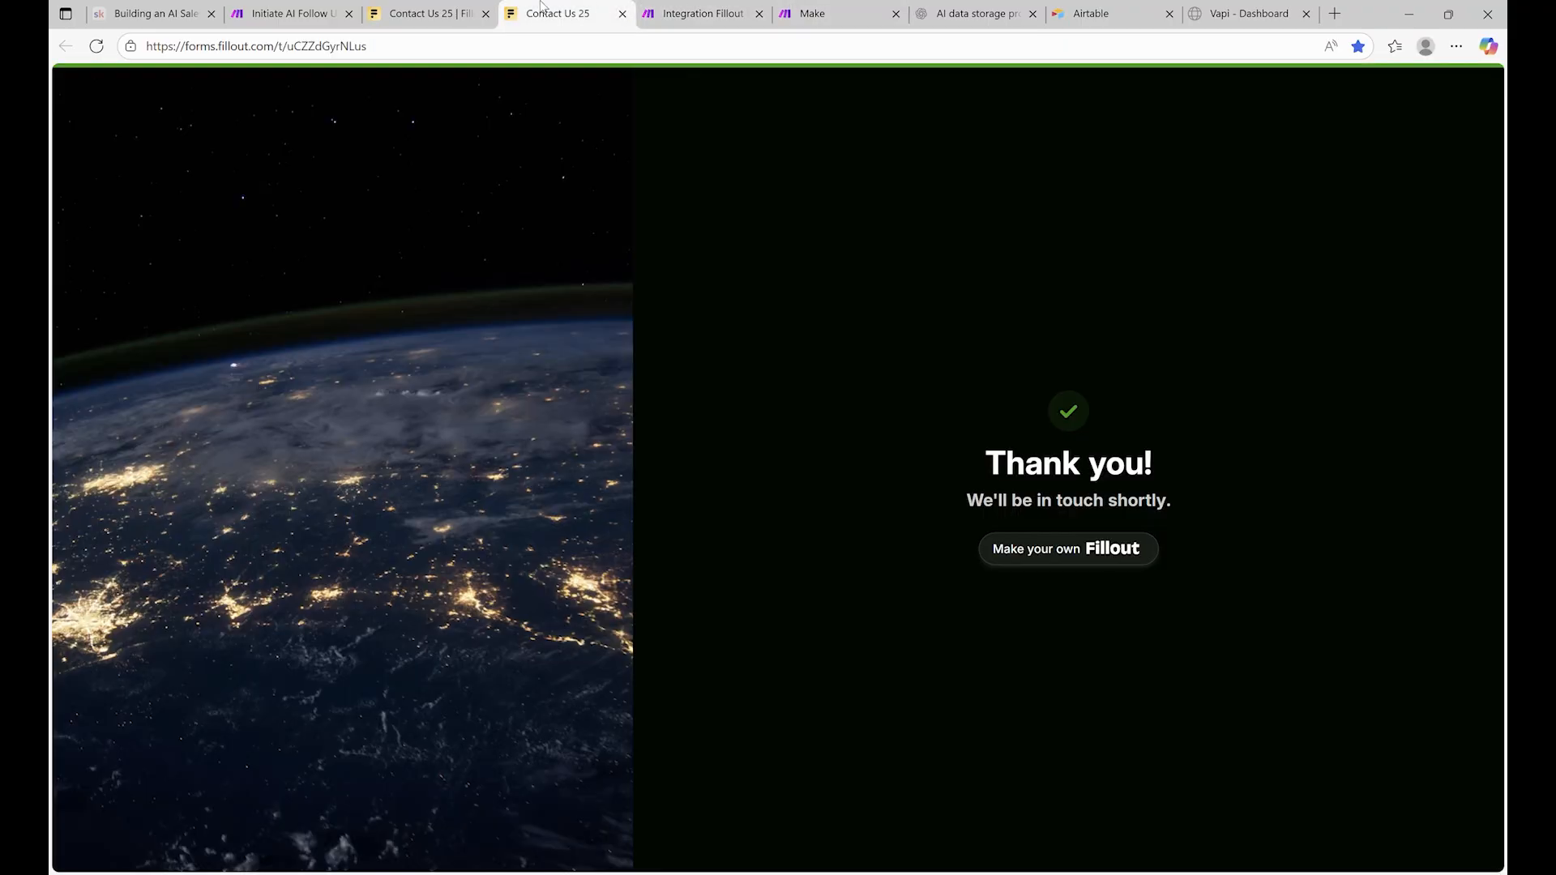
pyautogui.click(422, 13)
pyautogui.click(1373, 179)
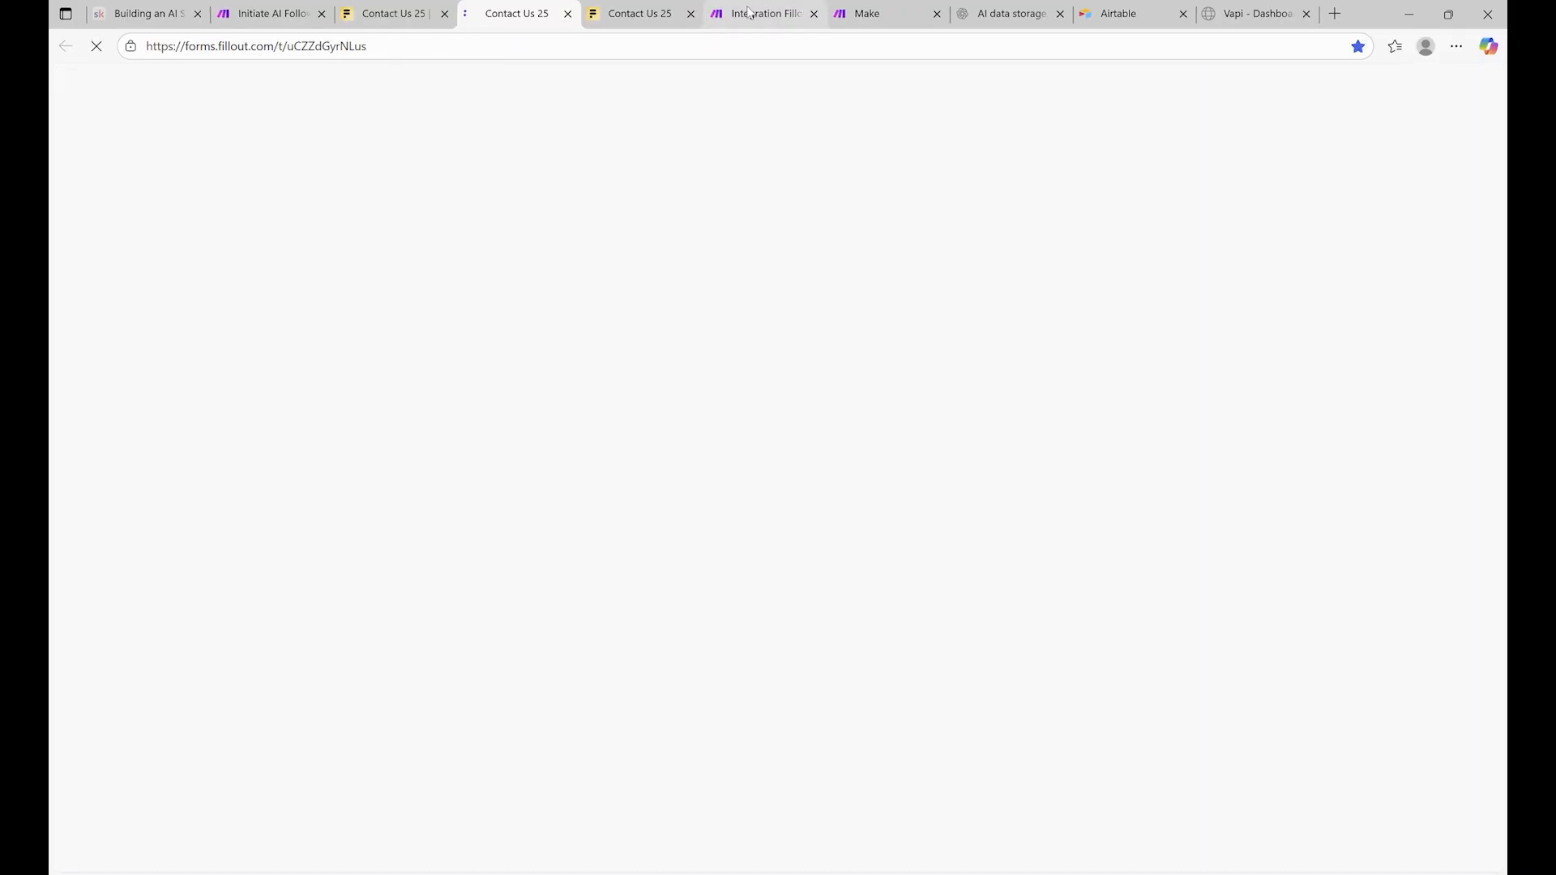
pyautogui.click(902, 566)
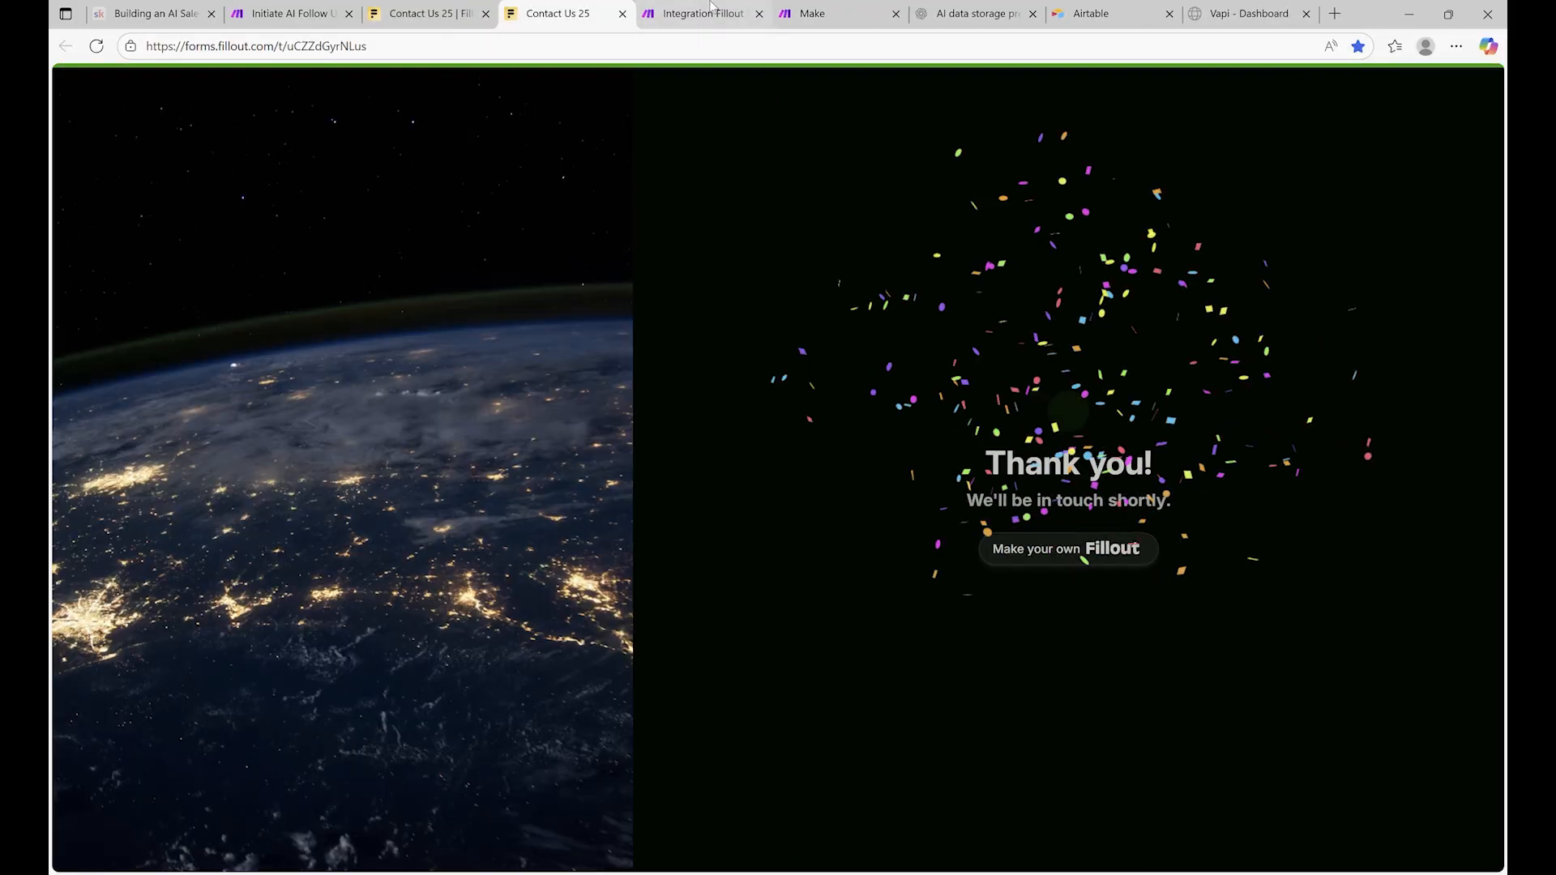
pyautogui.click(711, 11)
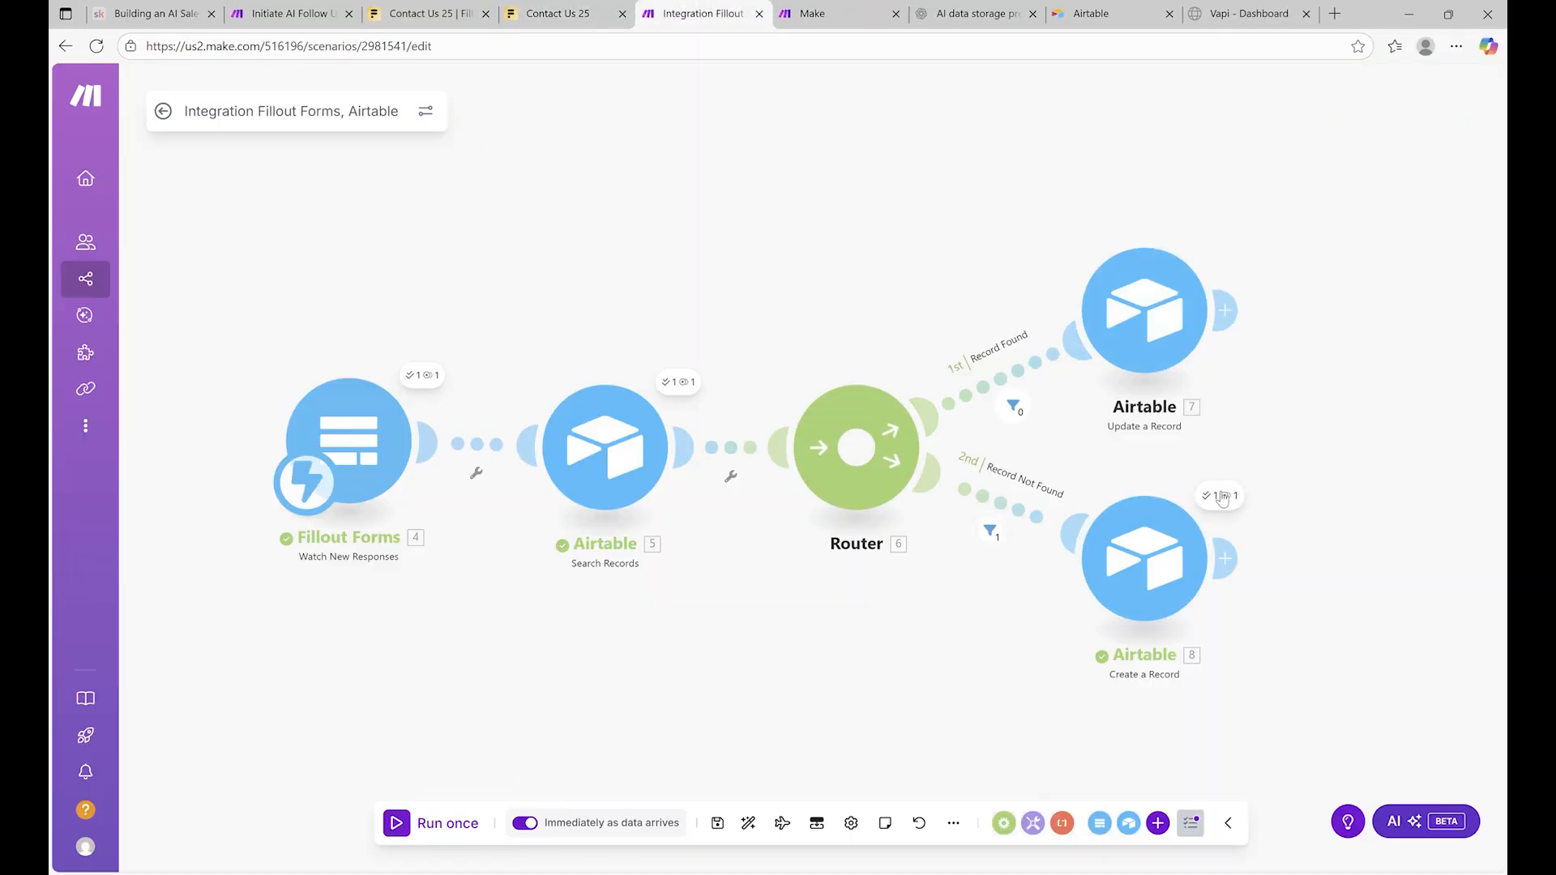
pyautogui.click(1221, 497)
pyautogui.click(640, 158)
pyautogui.click(1091, 13)
# Open the Lead Qualification Voice Assistant base and check the new lead row in Table 1
pyautogui.click(548, 358)
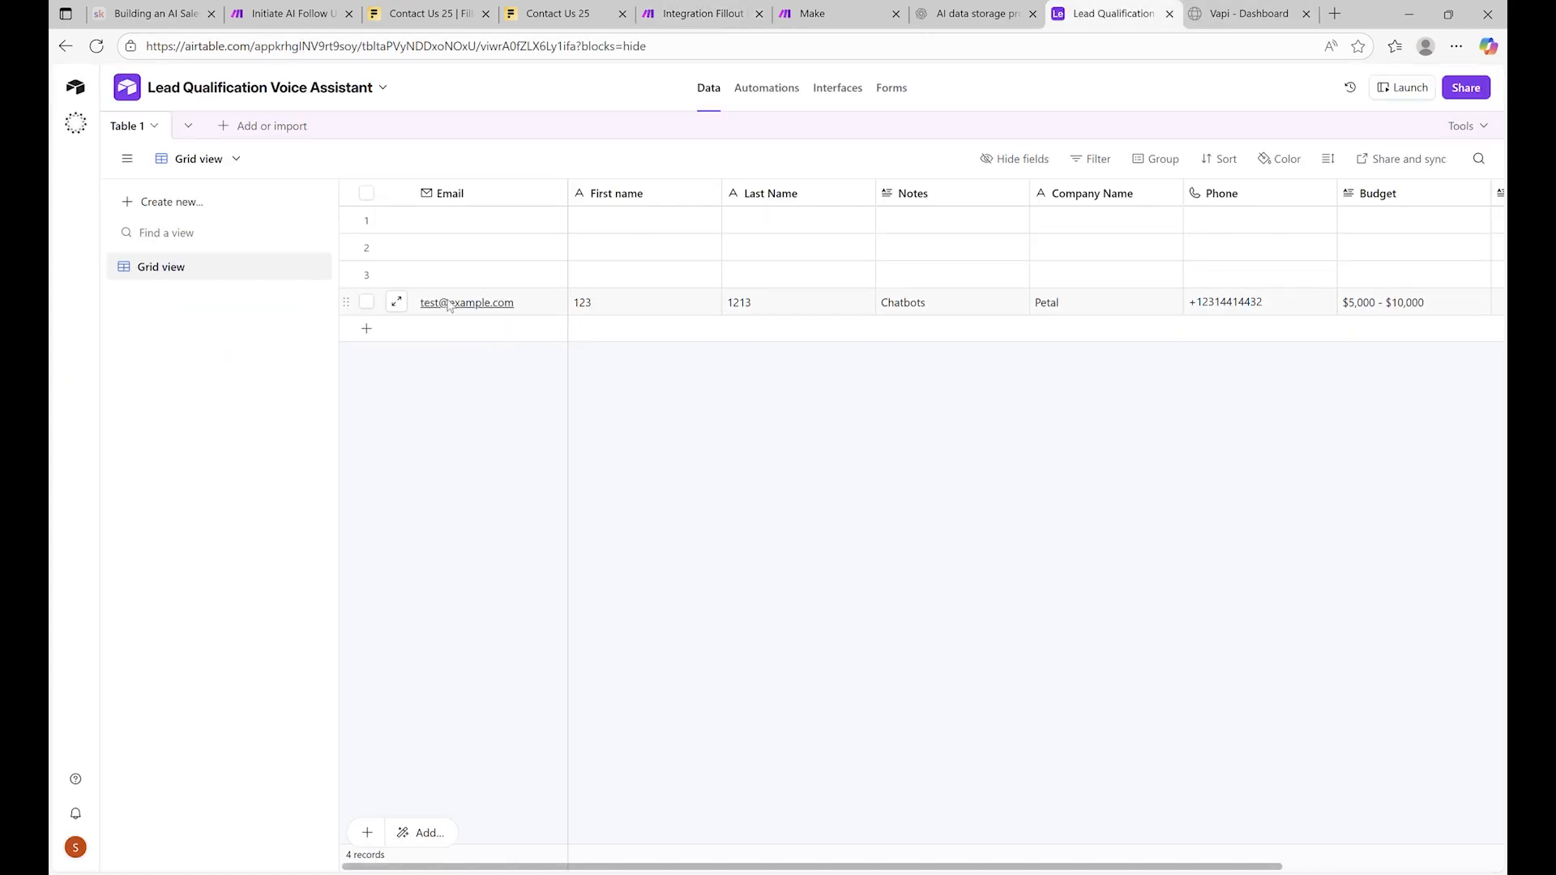
pyautogui.hscroll(3, 921, 314)
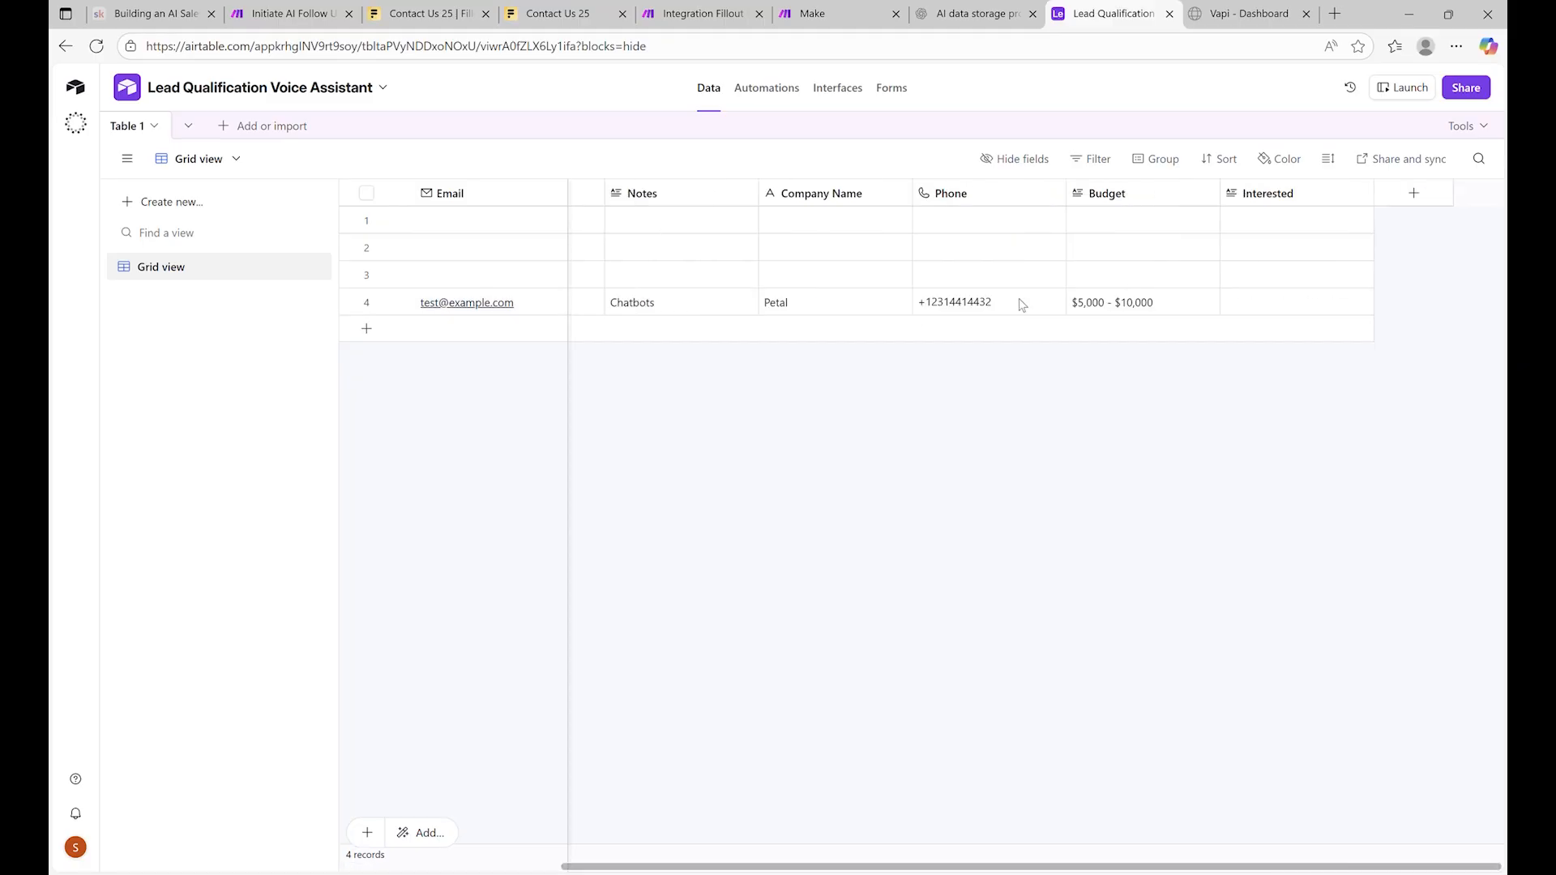
pyautogui.hscroll(-3, 1013, 313)
pyautogui.hscroll(3, 990, 311)
pyautogui.hscroll(-3, 977, 283)
pyautogui.hscroll(3, 976, 280)
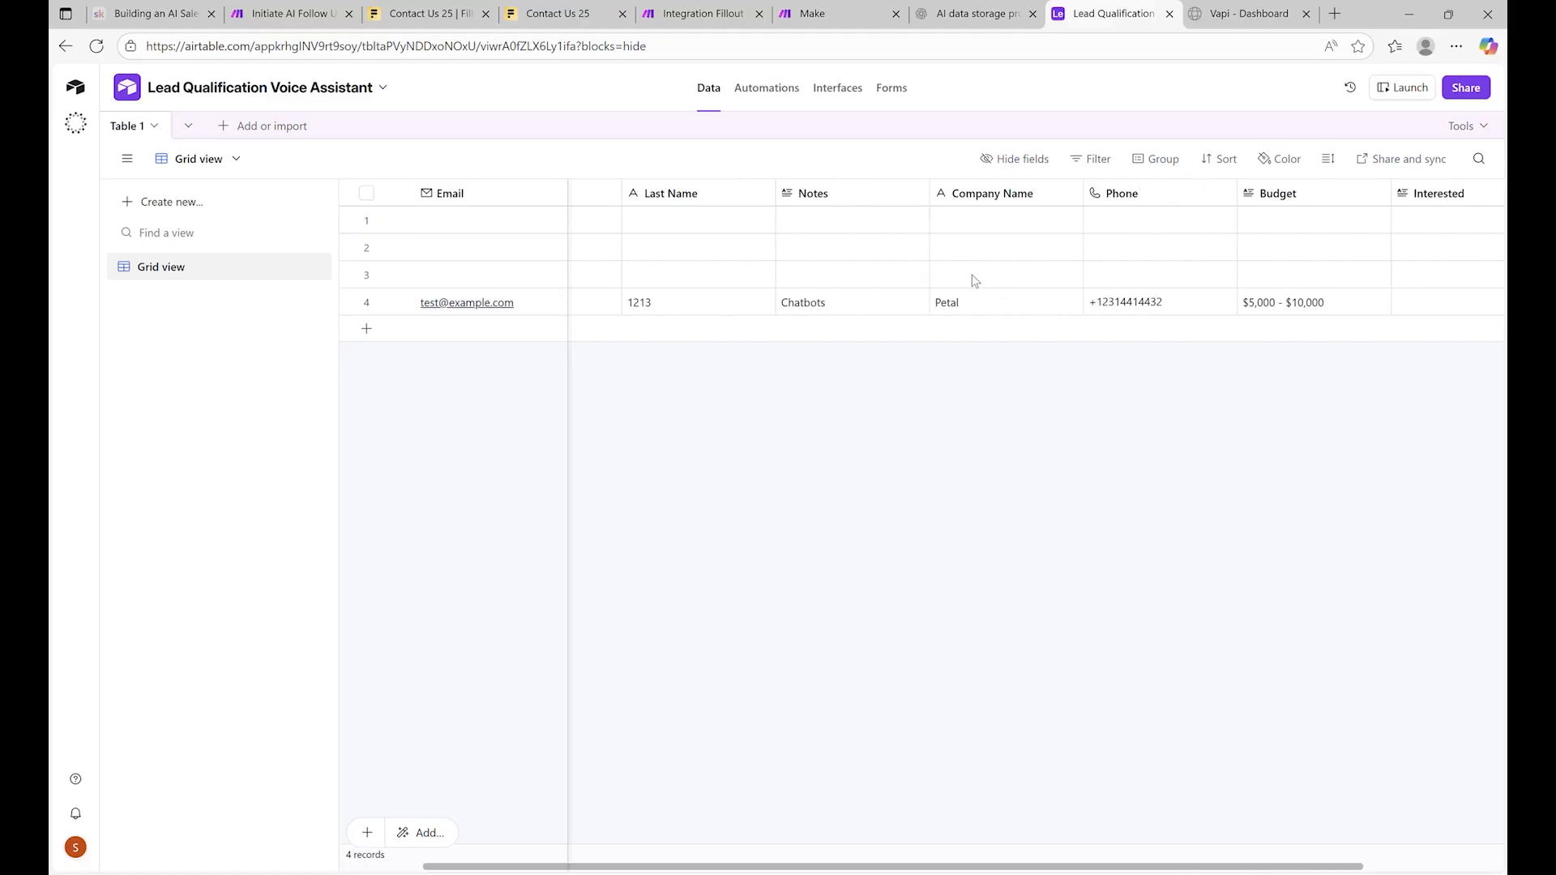
pyautogui.hscroll(-3, 964, 276)
pyautogui.hscroll(3, 963, 274)
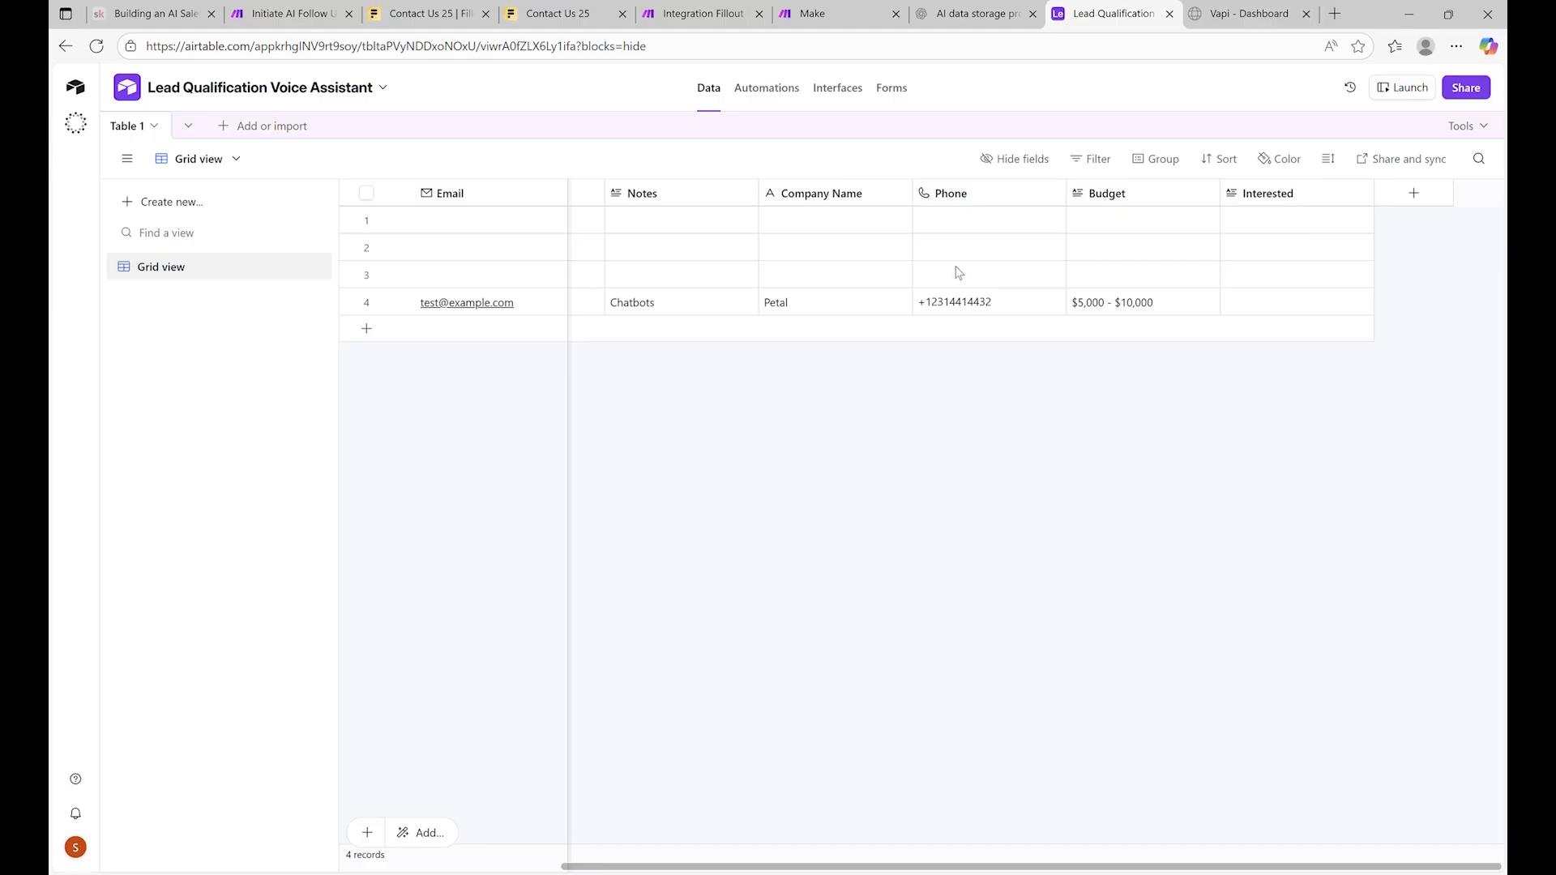
pyautogui.click(704, 13)
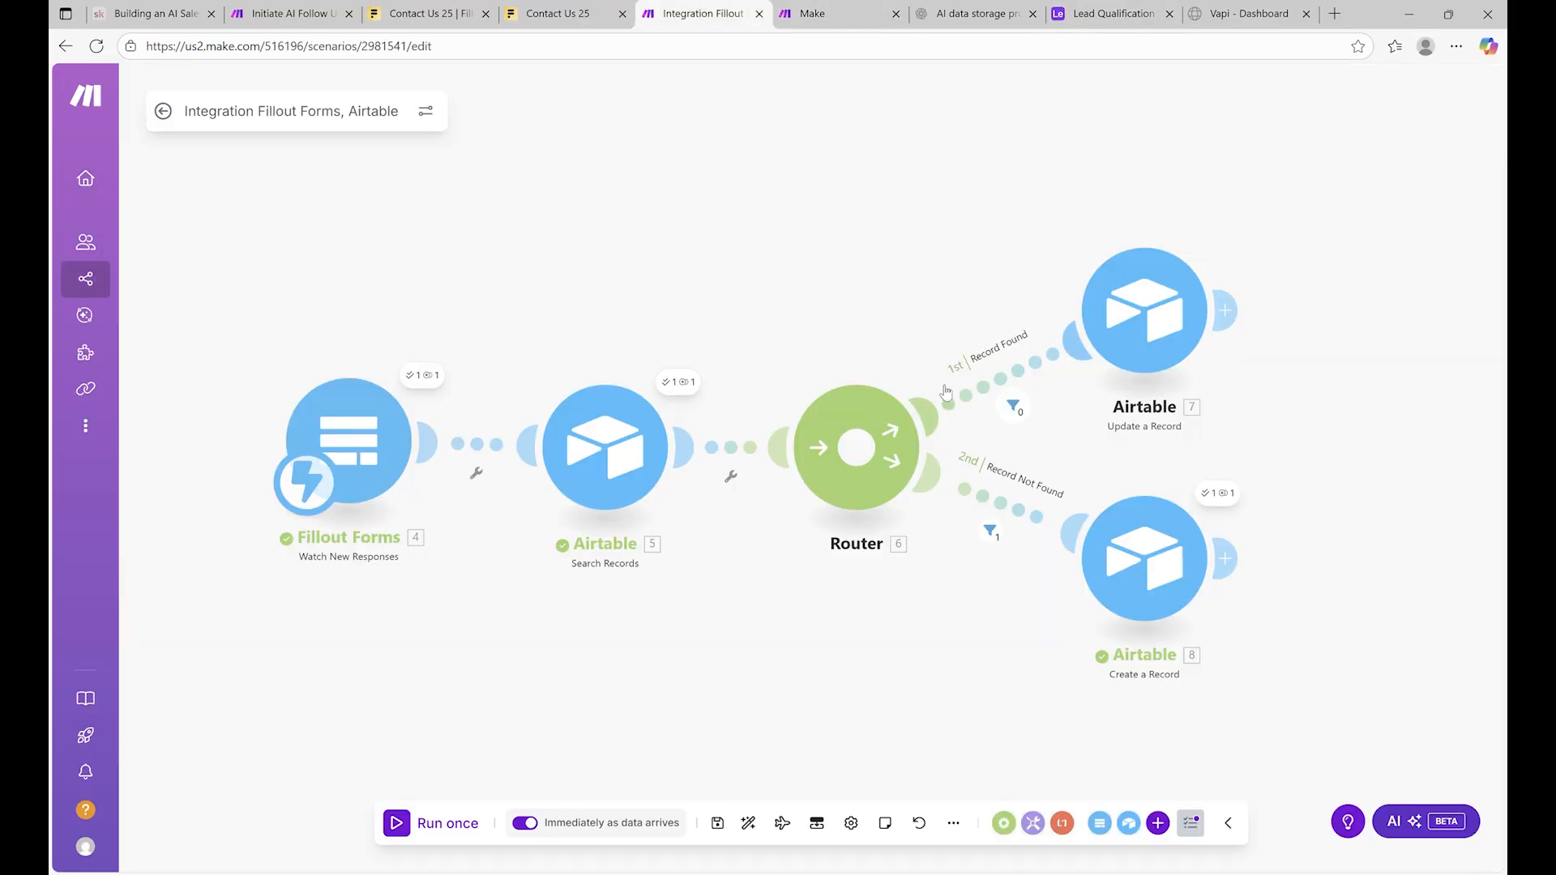
# Add an HTTP 'Make a request' module after Create a Record, then open the Vapi dashboard
pyautogui.moveTo(1356, 452); pyautogui.dragTo(860, 373)
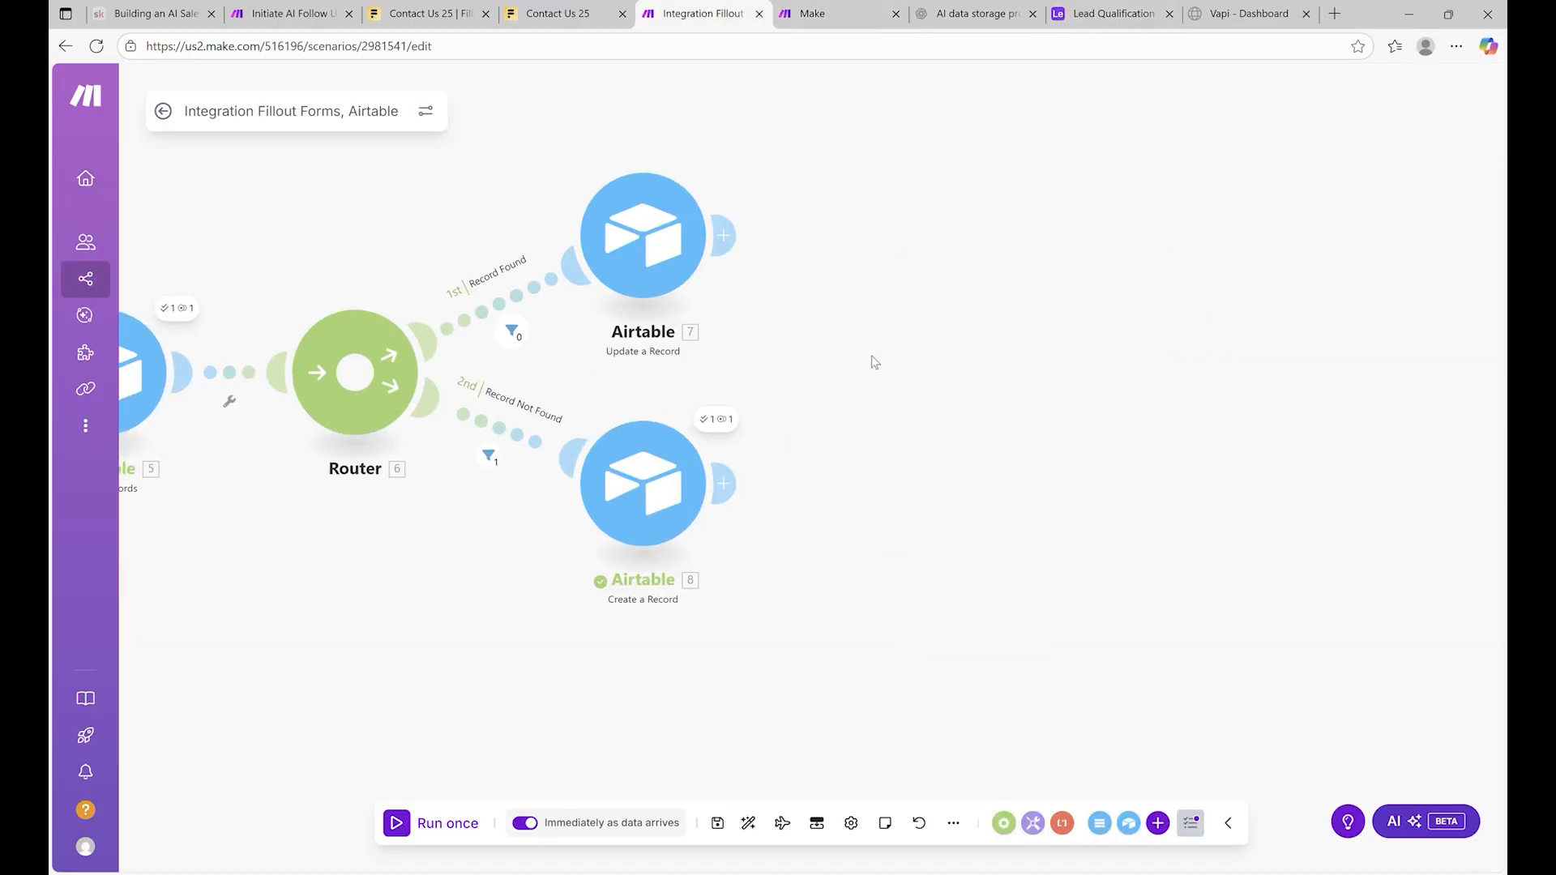
pyautogui.click(711, 487)
pyautogui.write('h')
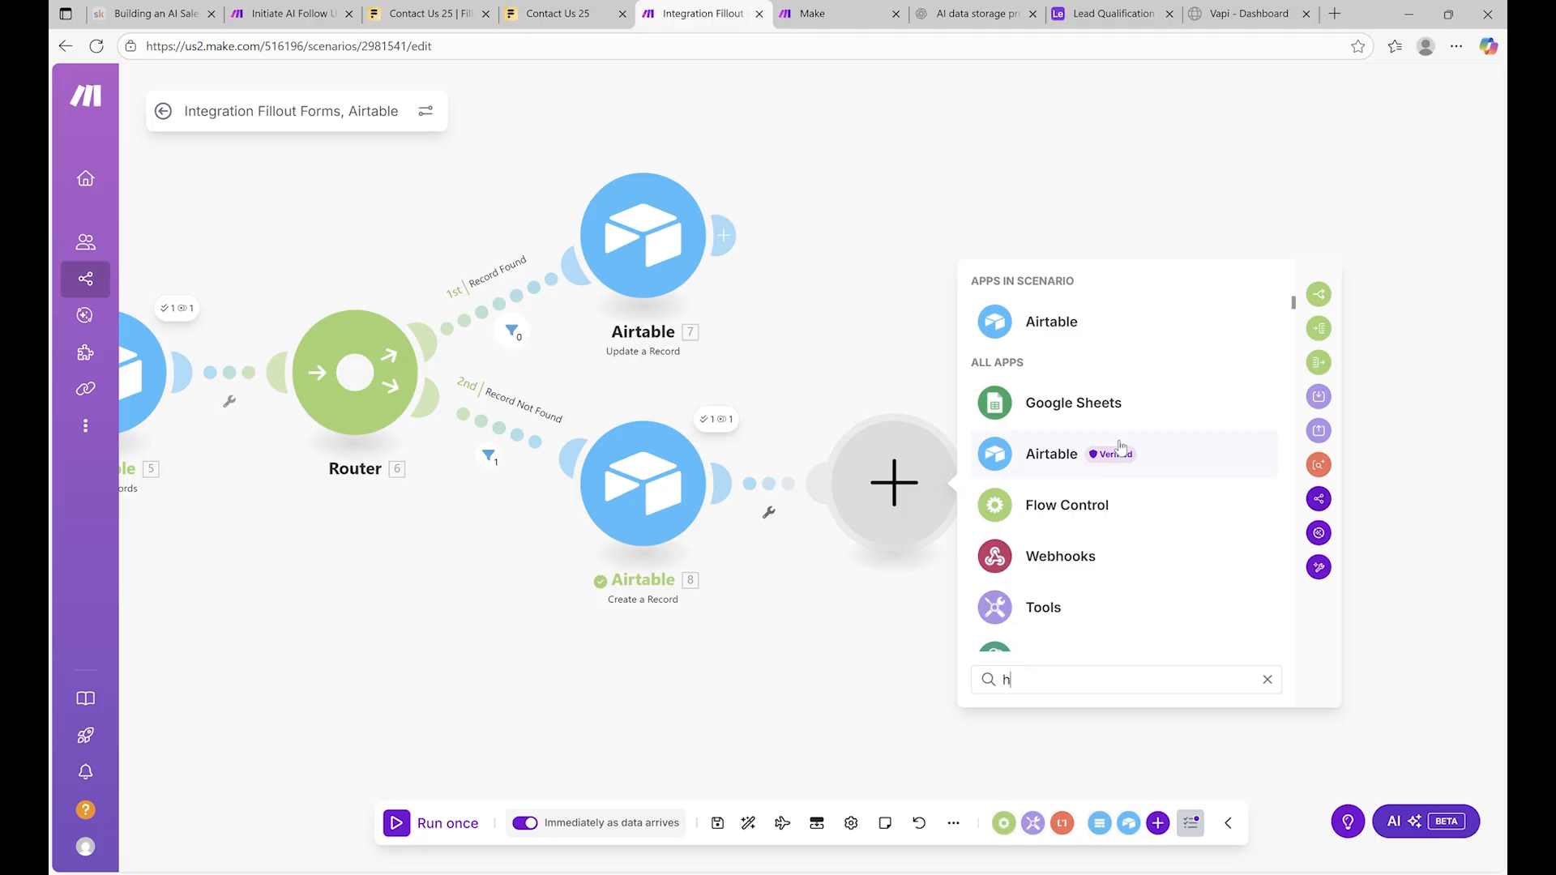
pyautogui.write('ttp')
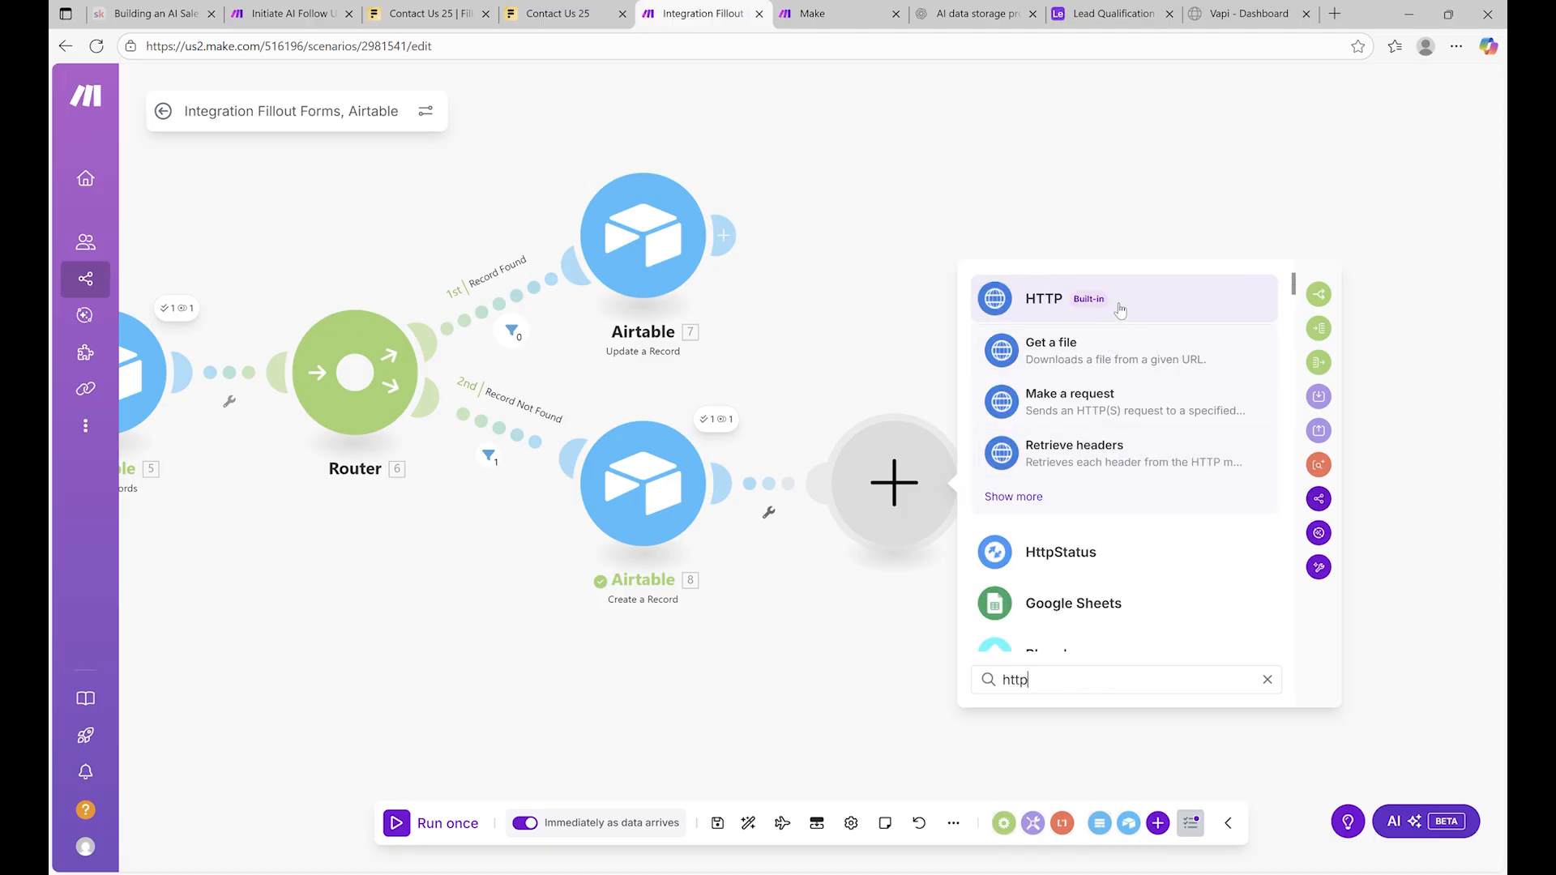
pyautogui.click(1119, 310)
pyautogui.scroll(-2, 1143, 502)
pyautogui.scroll(2, 1143, 505)
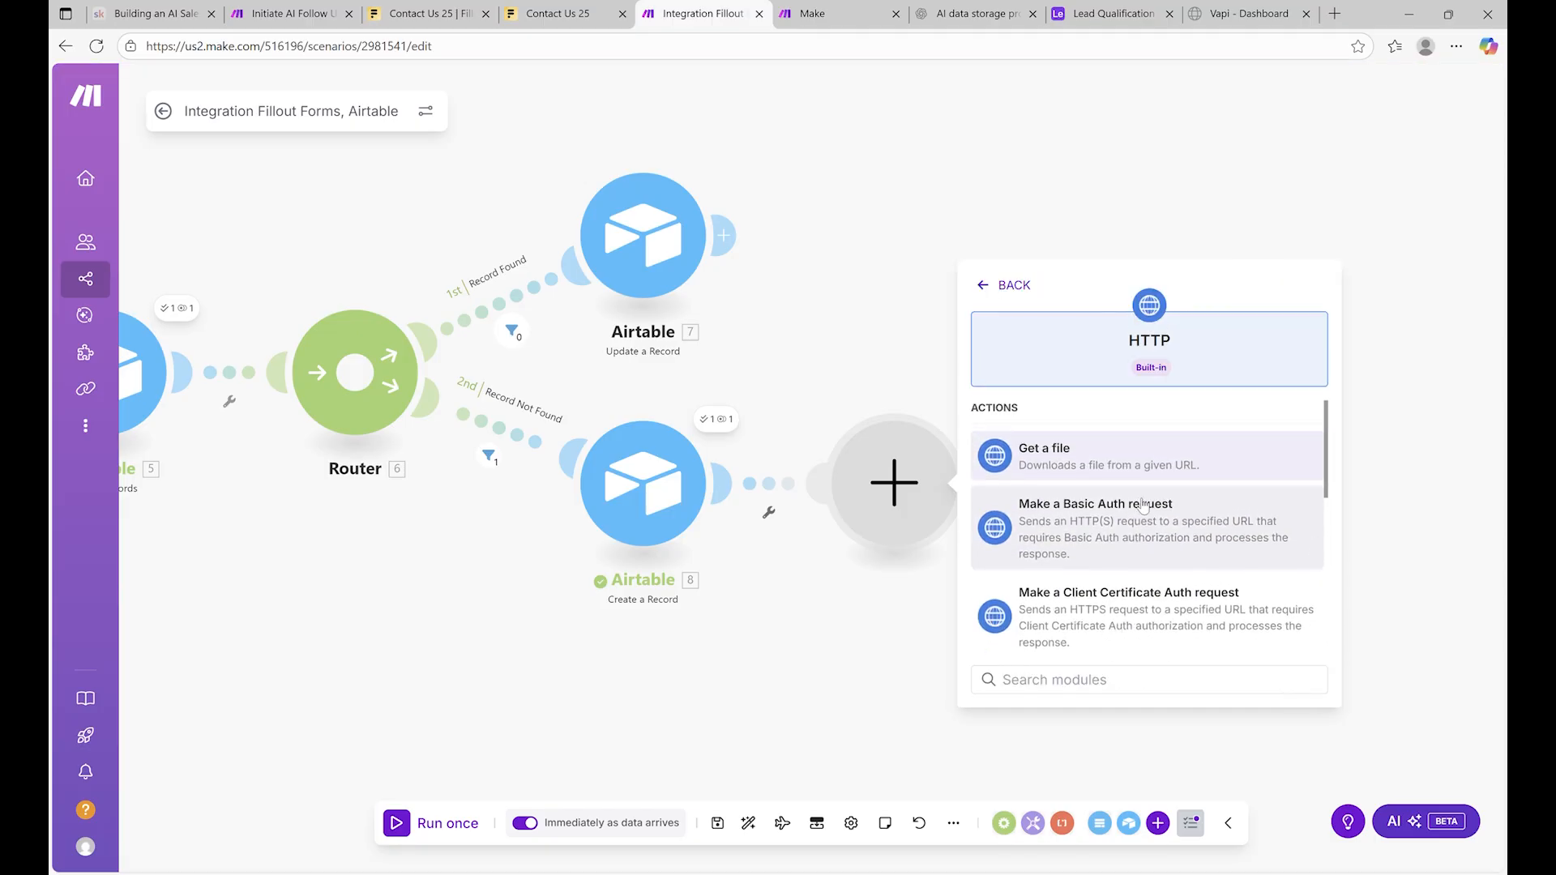
pyautogui.scroll(-5, 1139, 515)
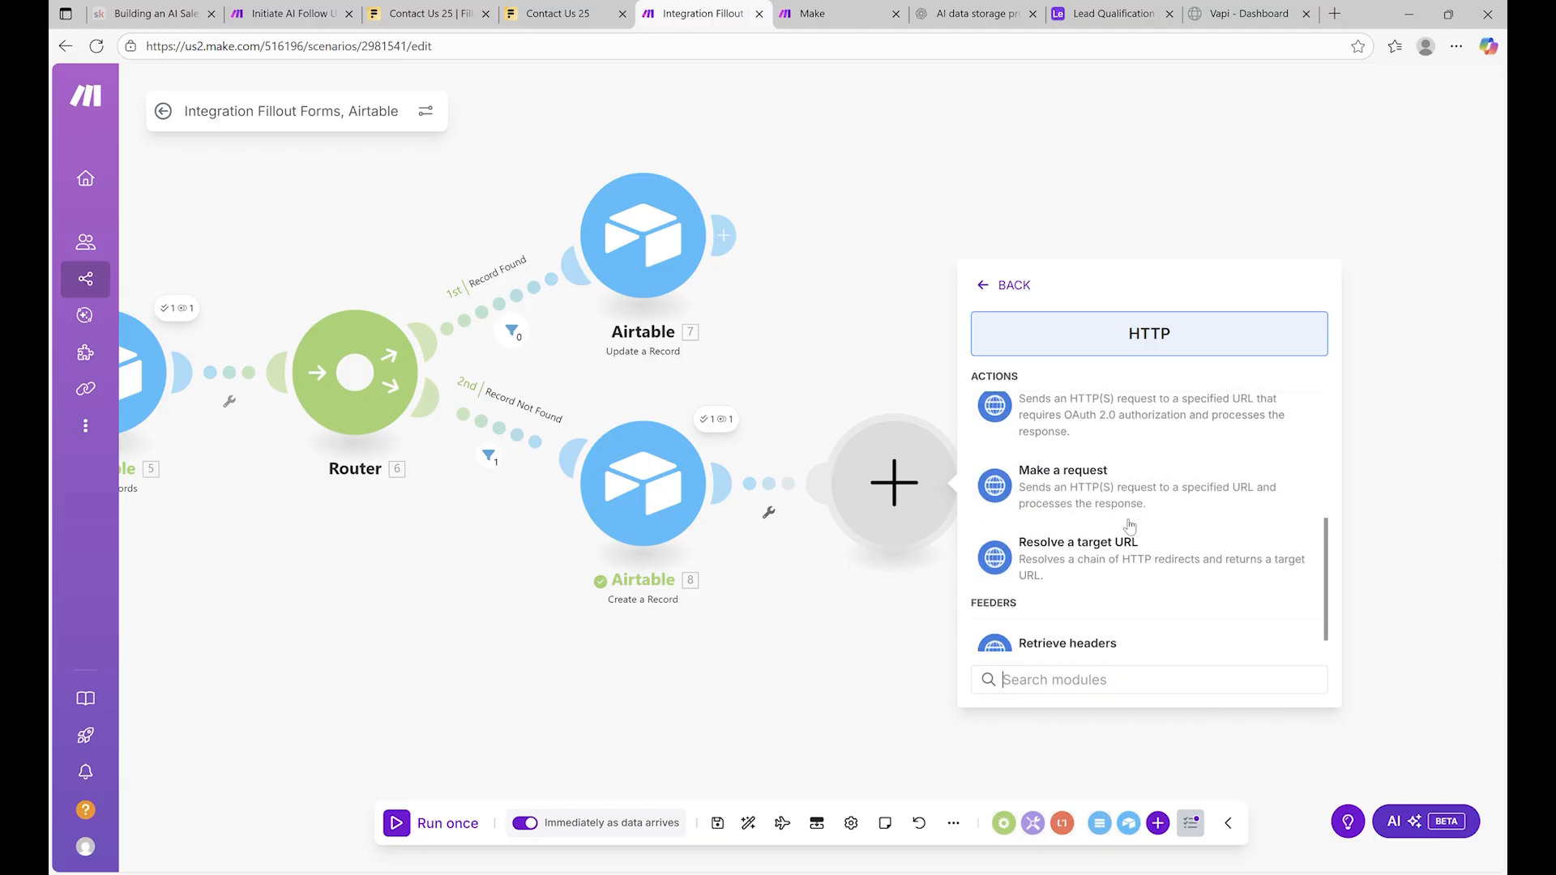
pyautogui.click(1113, 492)
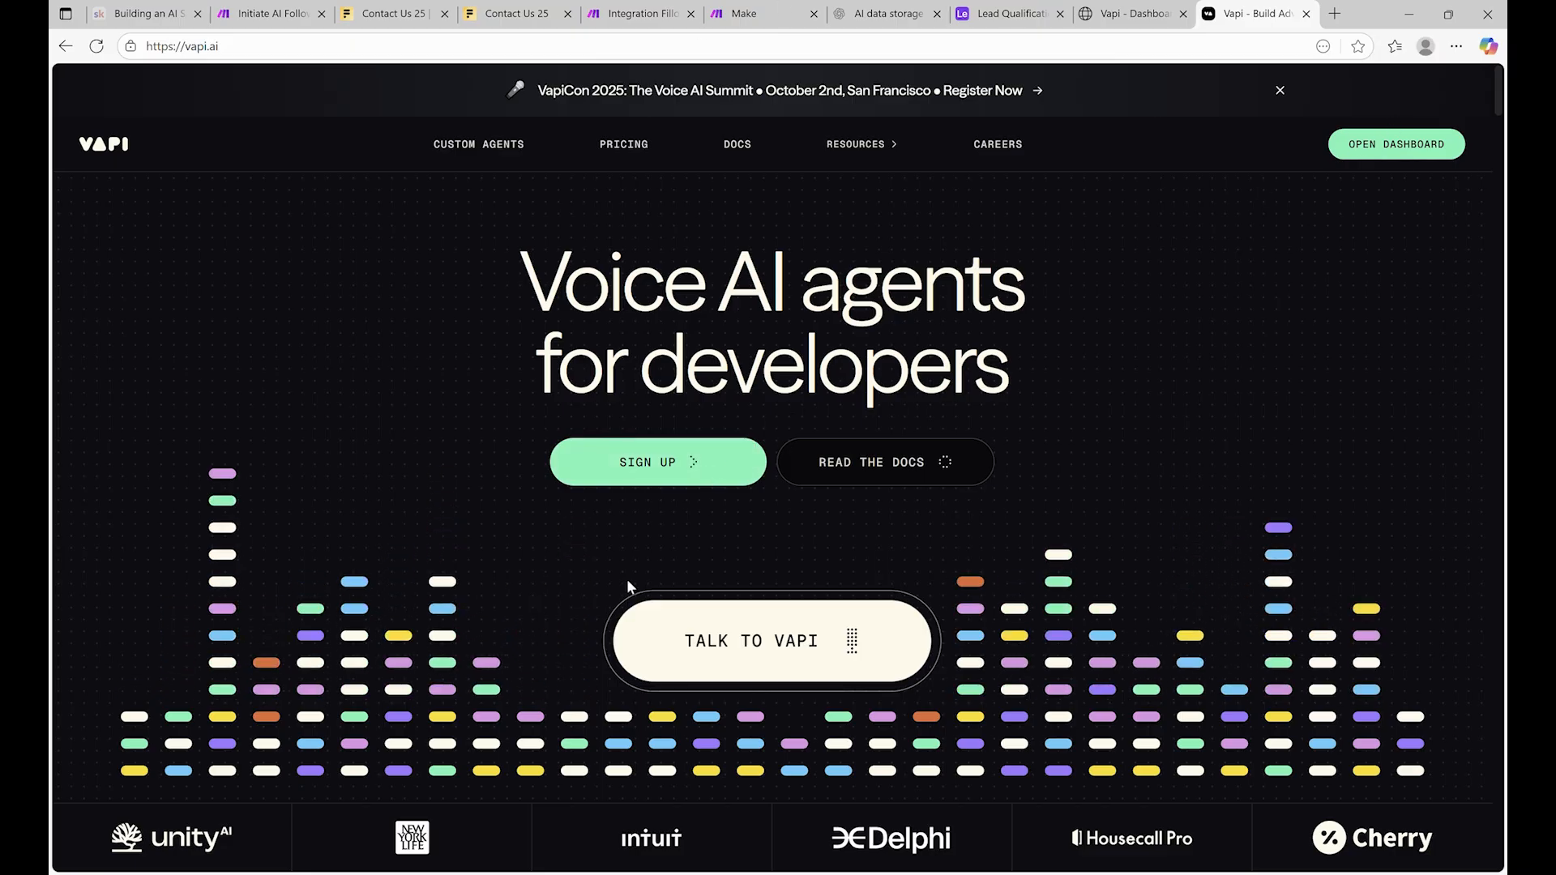
pyautogui.click(677, 455)
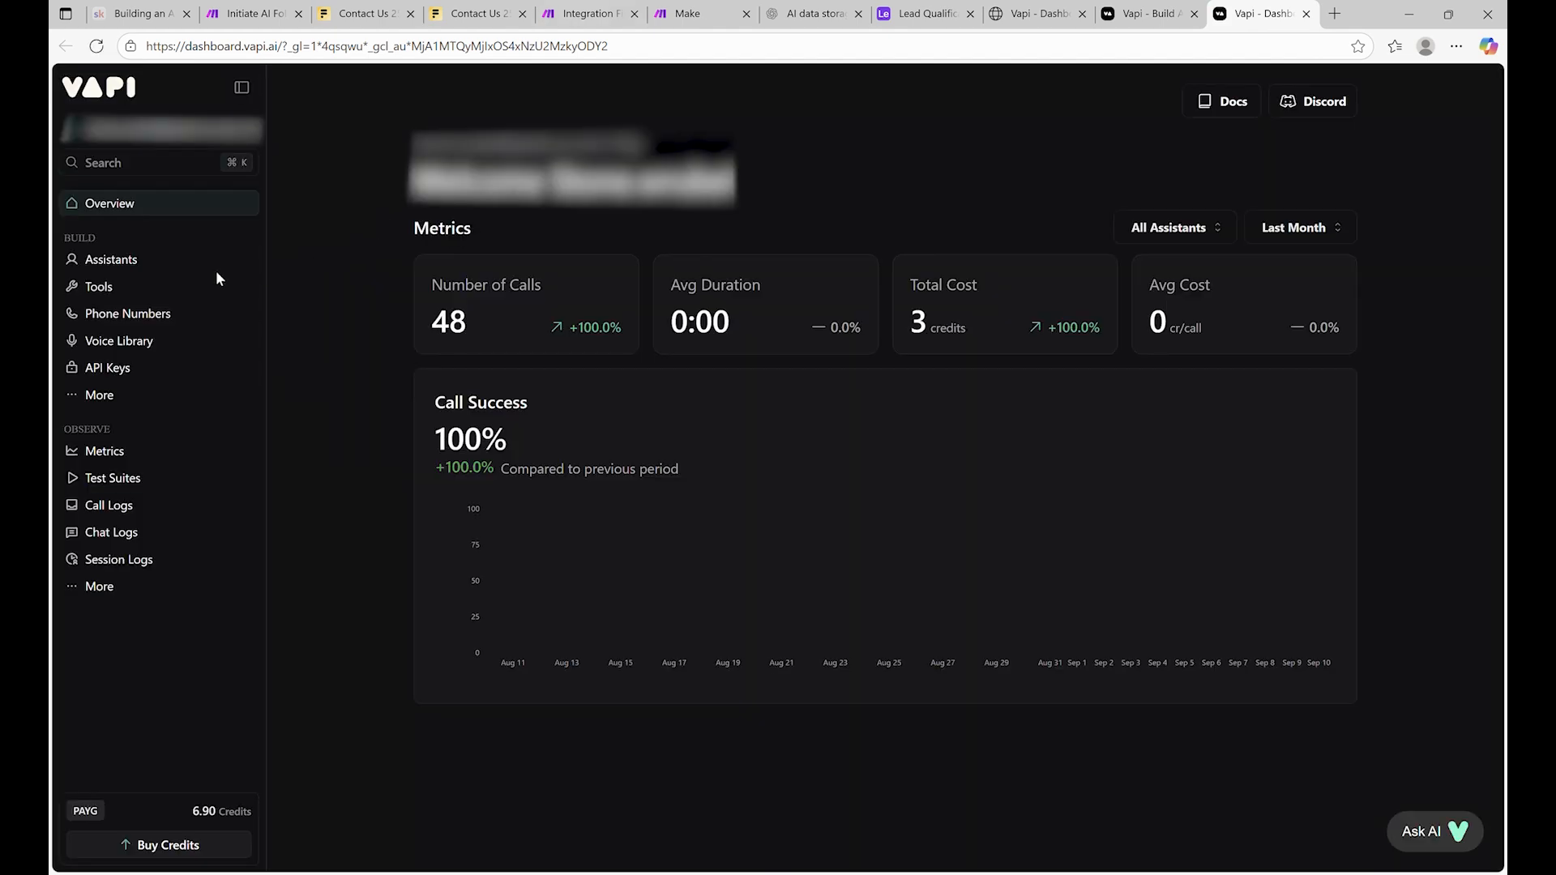
# Create a blank-template Vapi assistant named 'Lead Qualification Assistant (Ben)'
pyautogui.click(139, 259)
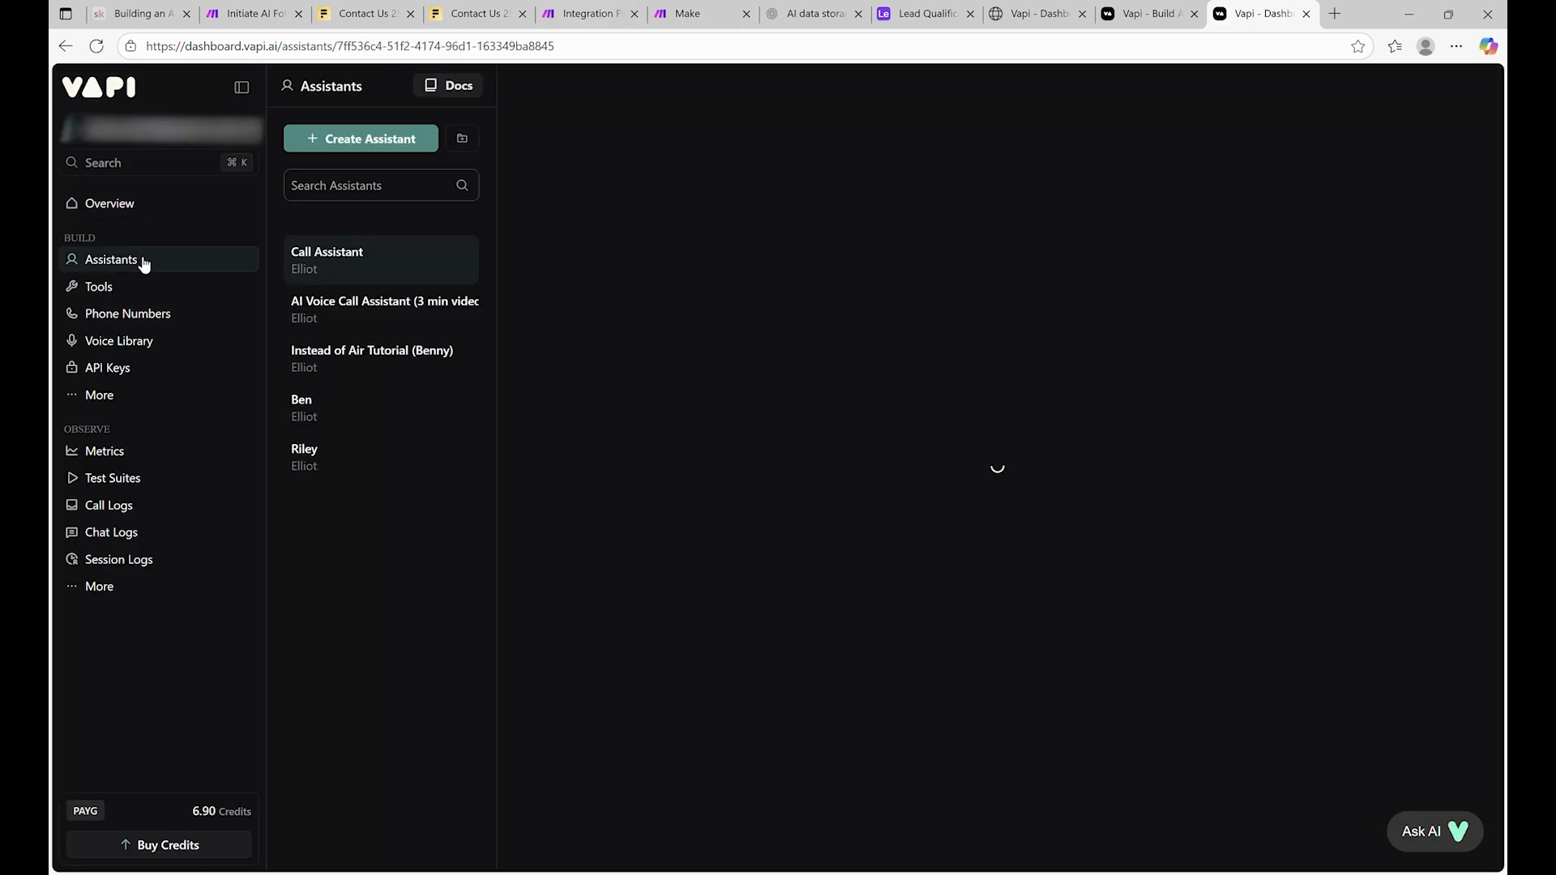
pyautogui.click(410, 275)
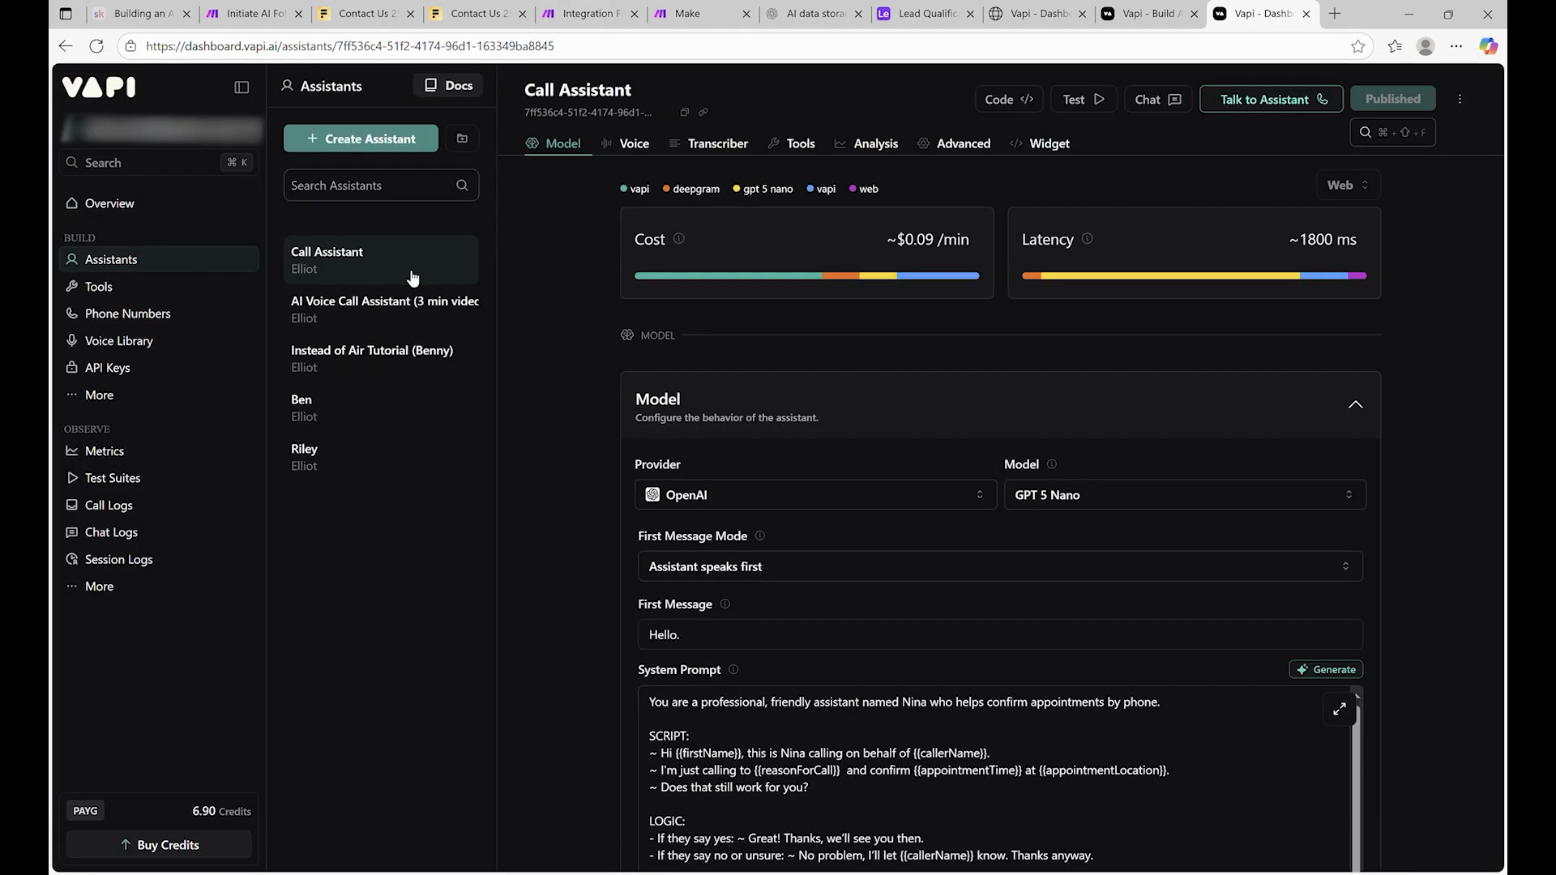
pyautogui.click(394, 149)
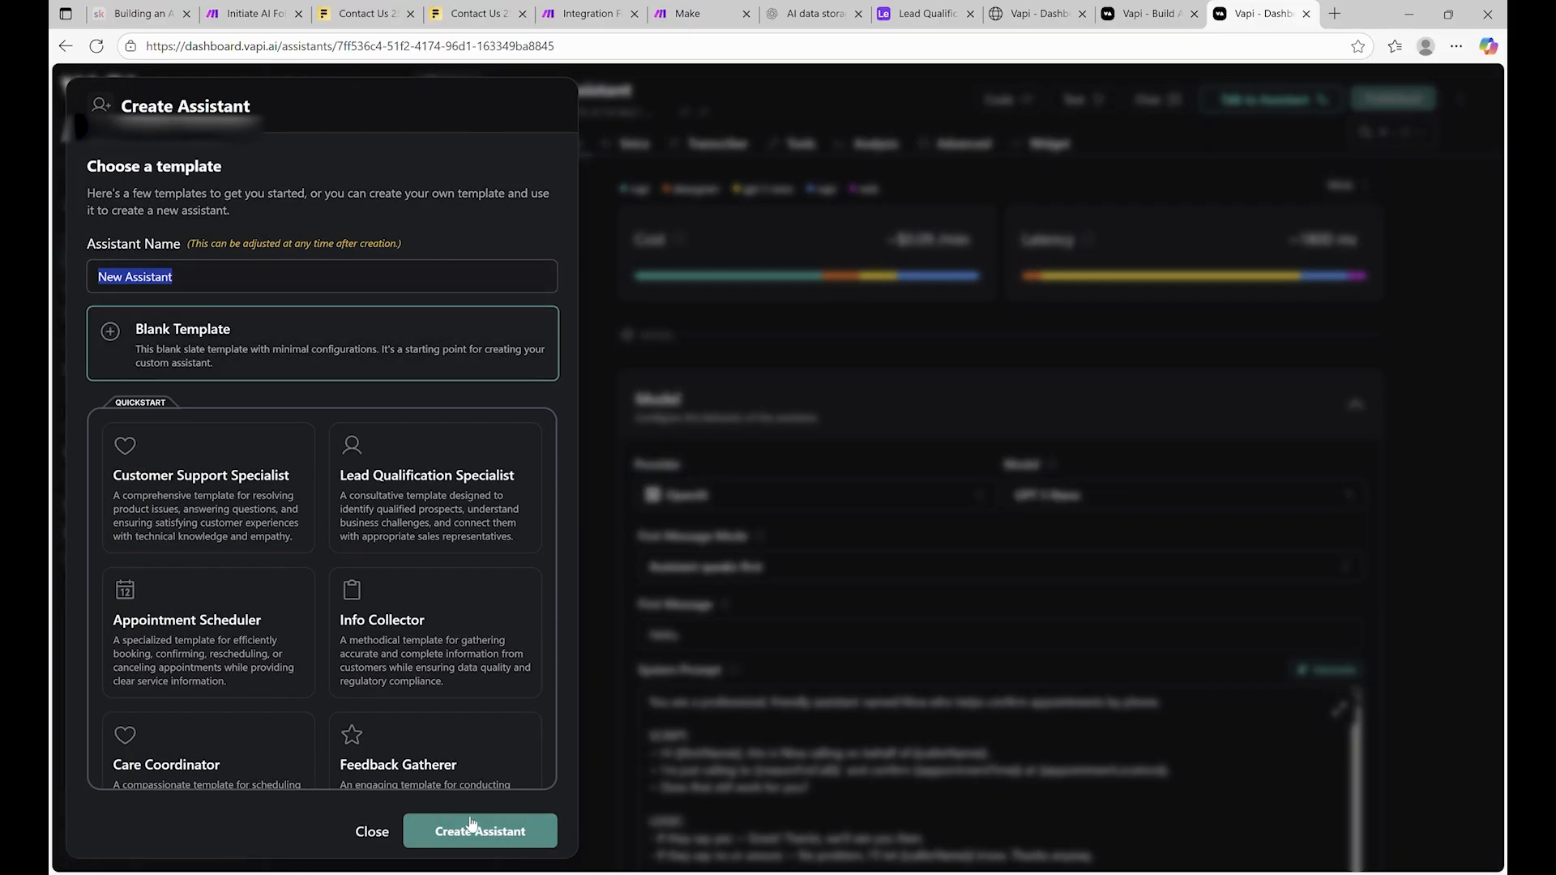
pyautogui.press('BackSpace')
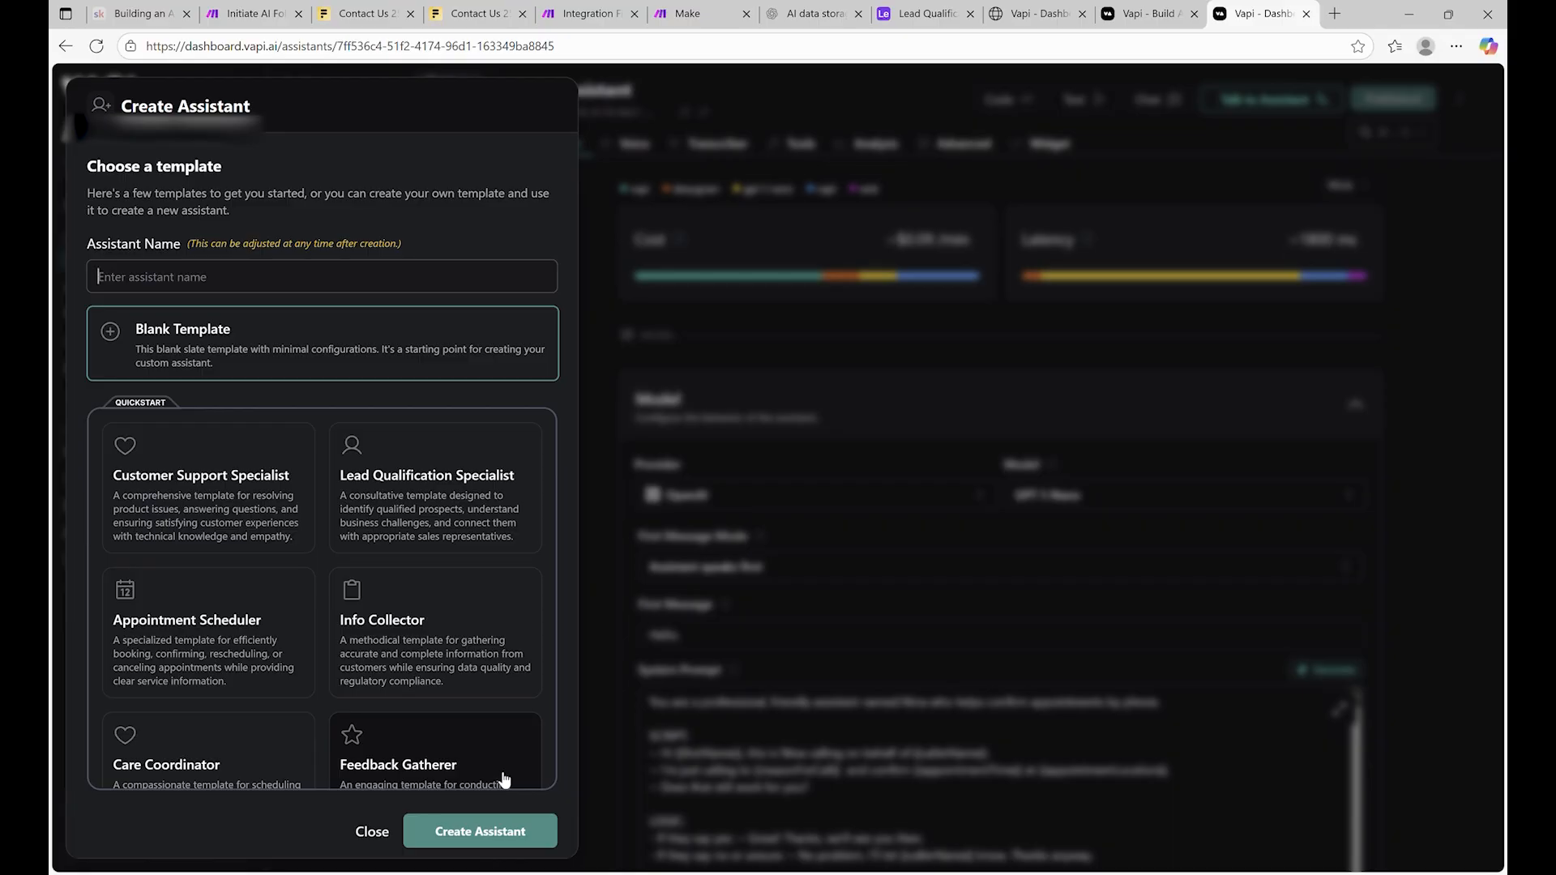
pyautogui.write('Lead Qualification Assistant (Ben')
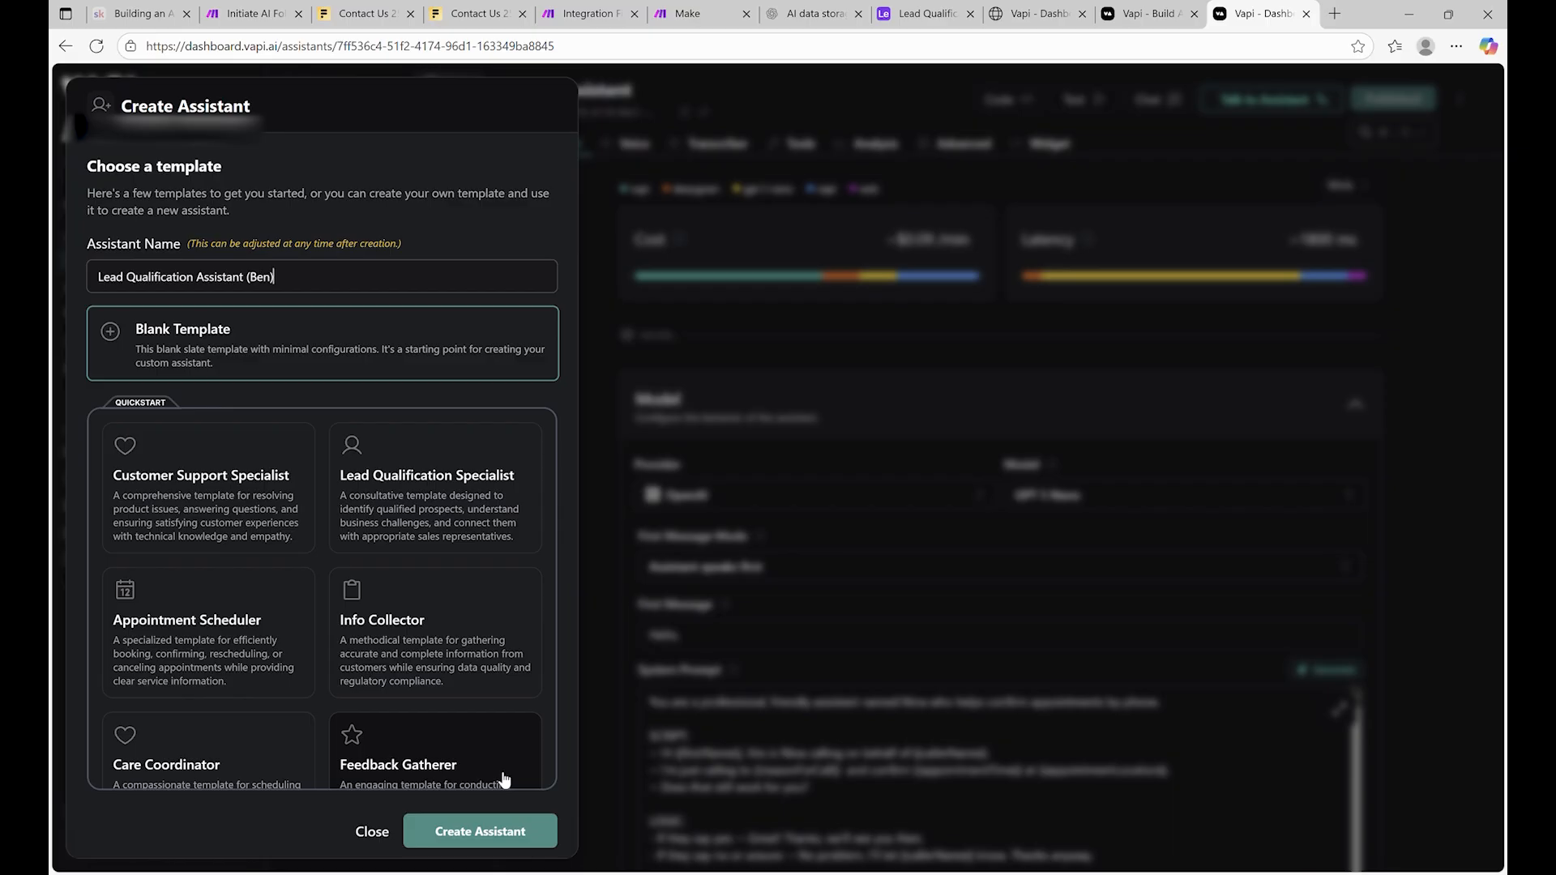
pyautogui.click(466, 846)
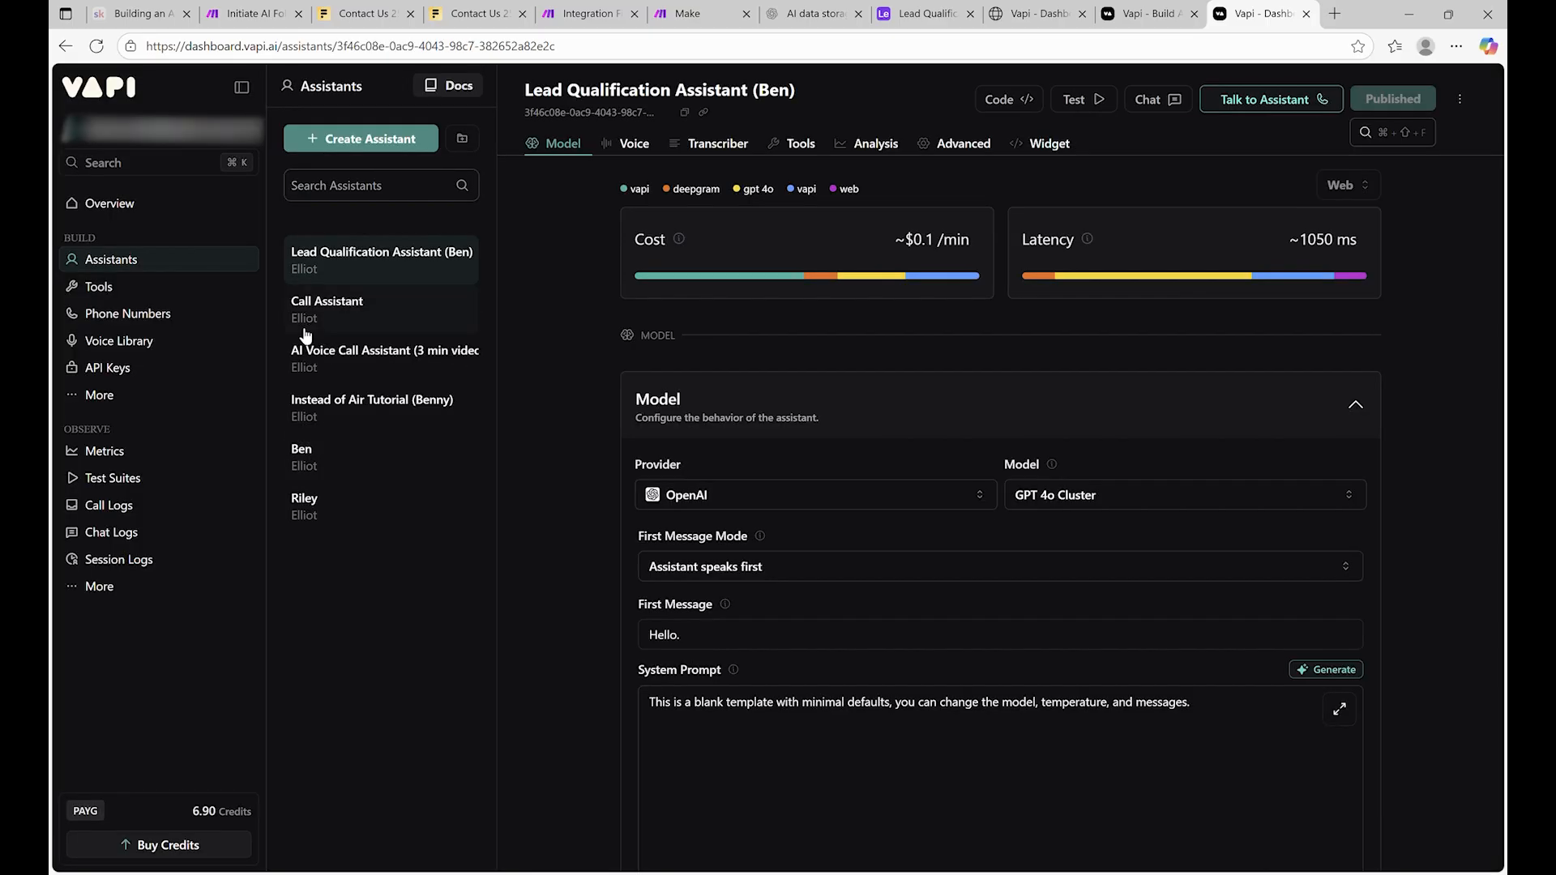
# Change the assistant's model from GPT 4o Cluster to GPT 4o Mini Cluster
pyautogui.scroll(-1, 1054, 470)
pyautogui.click(1165, 405)
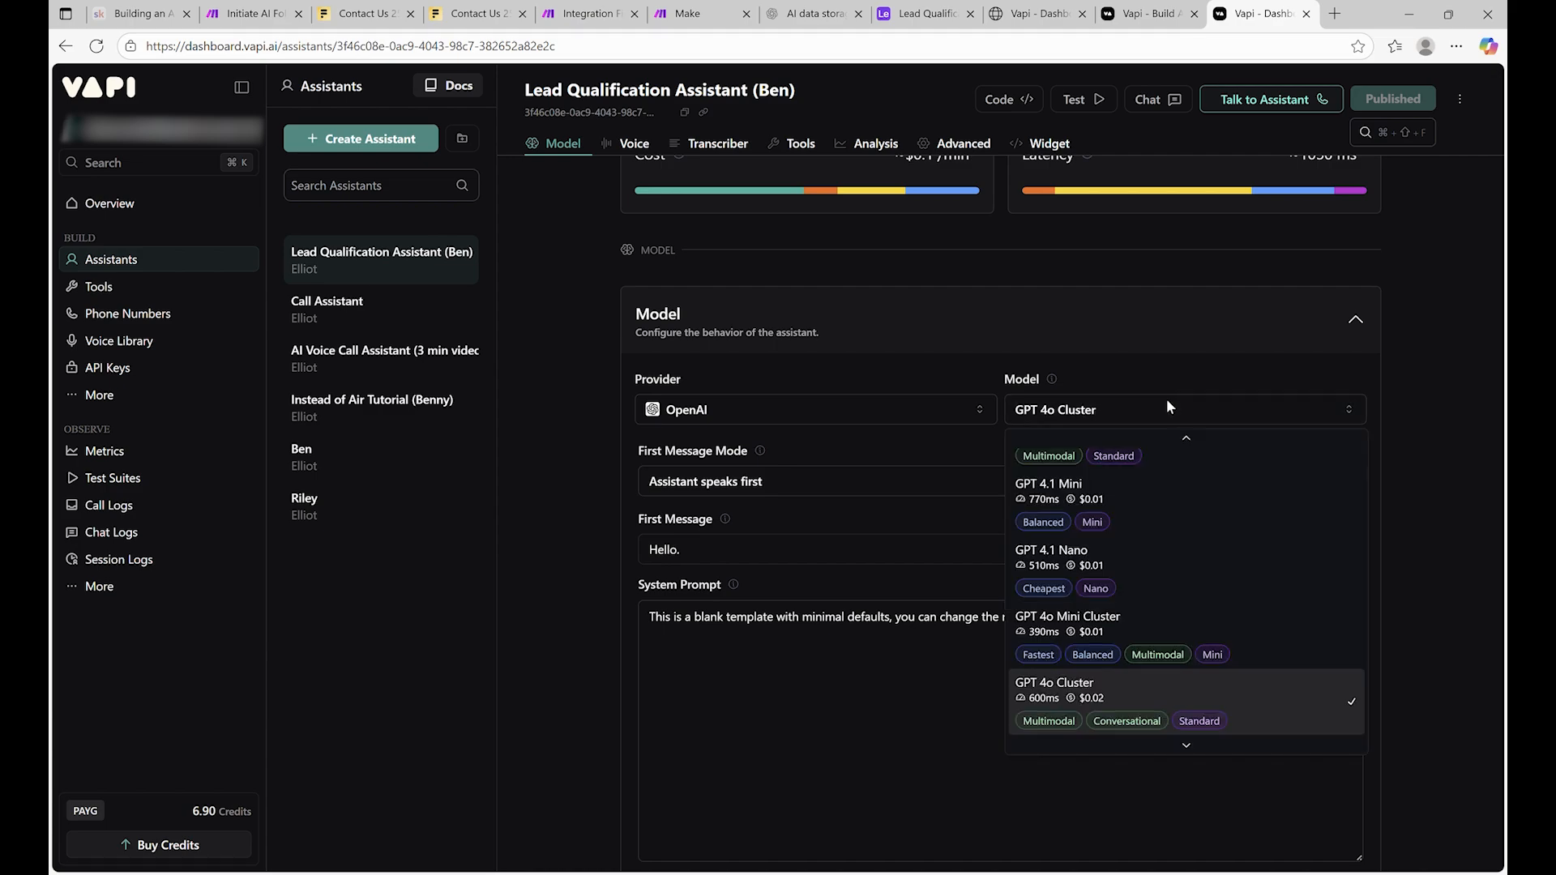
pyautogui.scroll(4, 1224, 584)
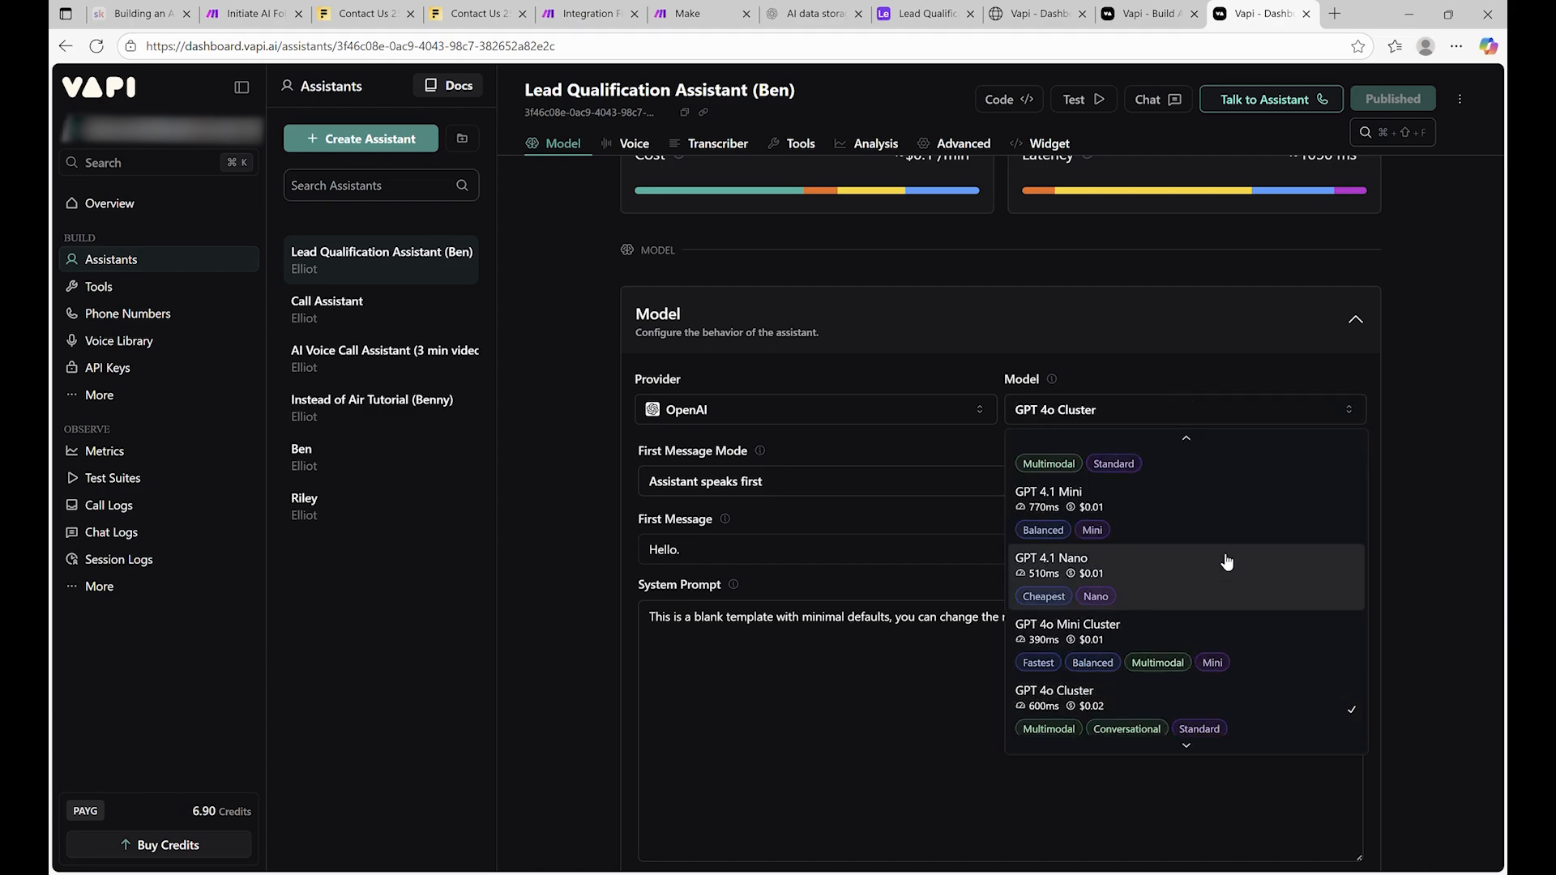
pyautogui.scroll(-3, 1224, 559)
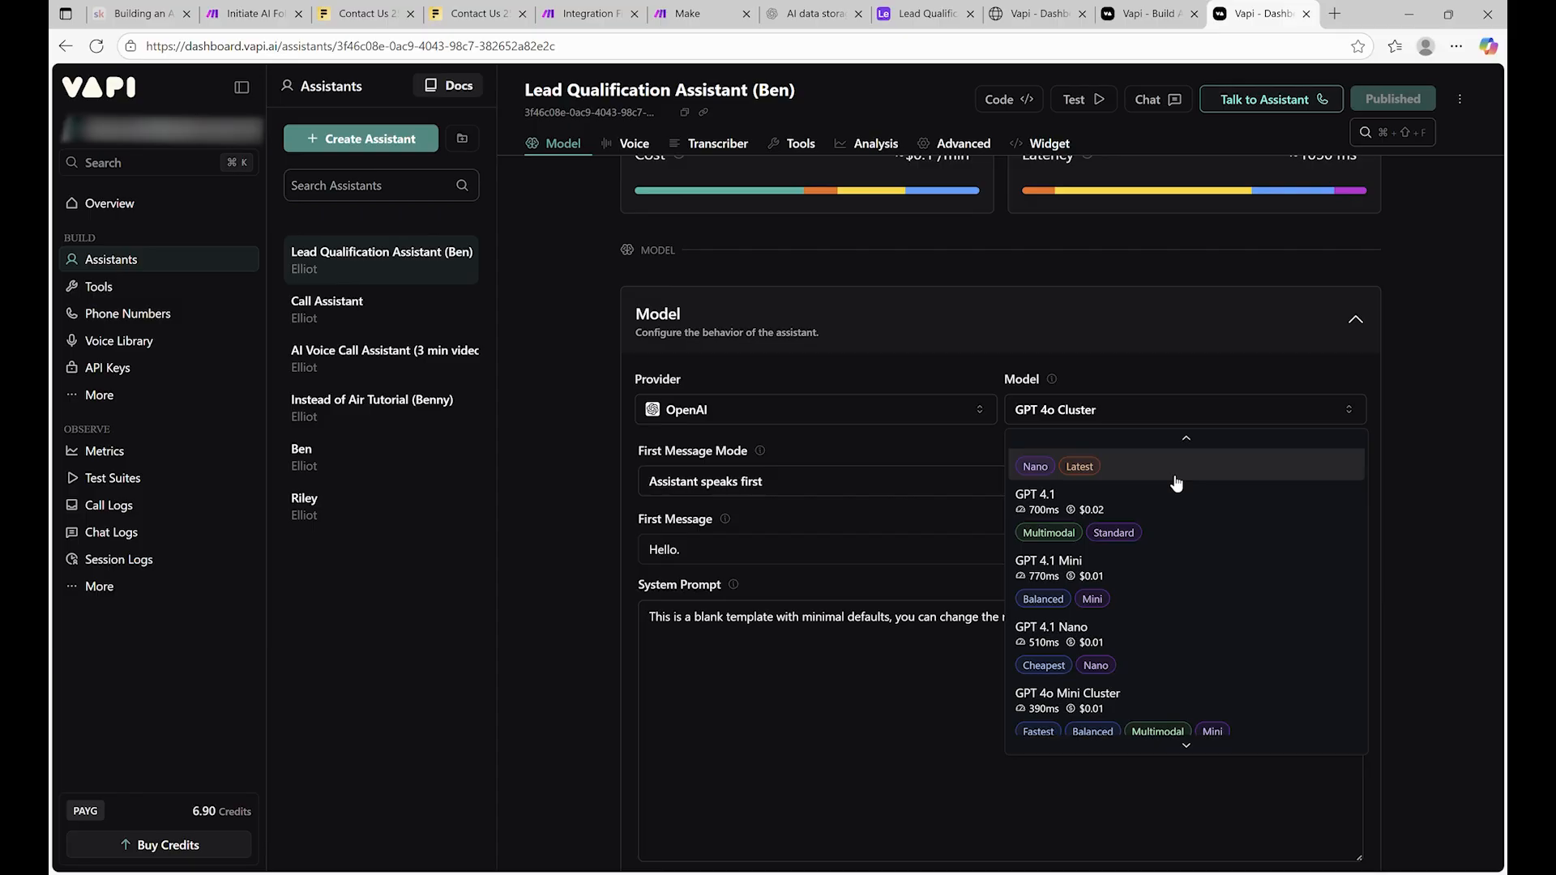
pyautogui.scroll(-4, 1177, 484)
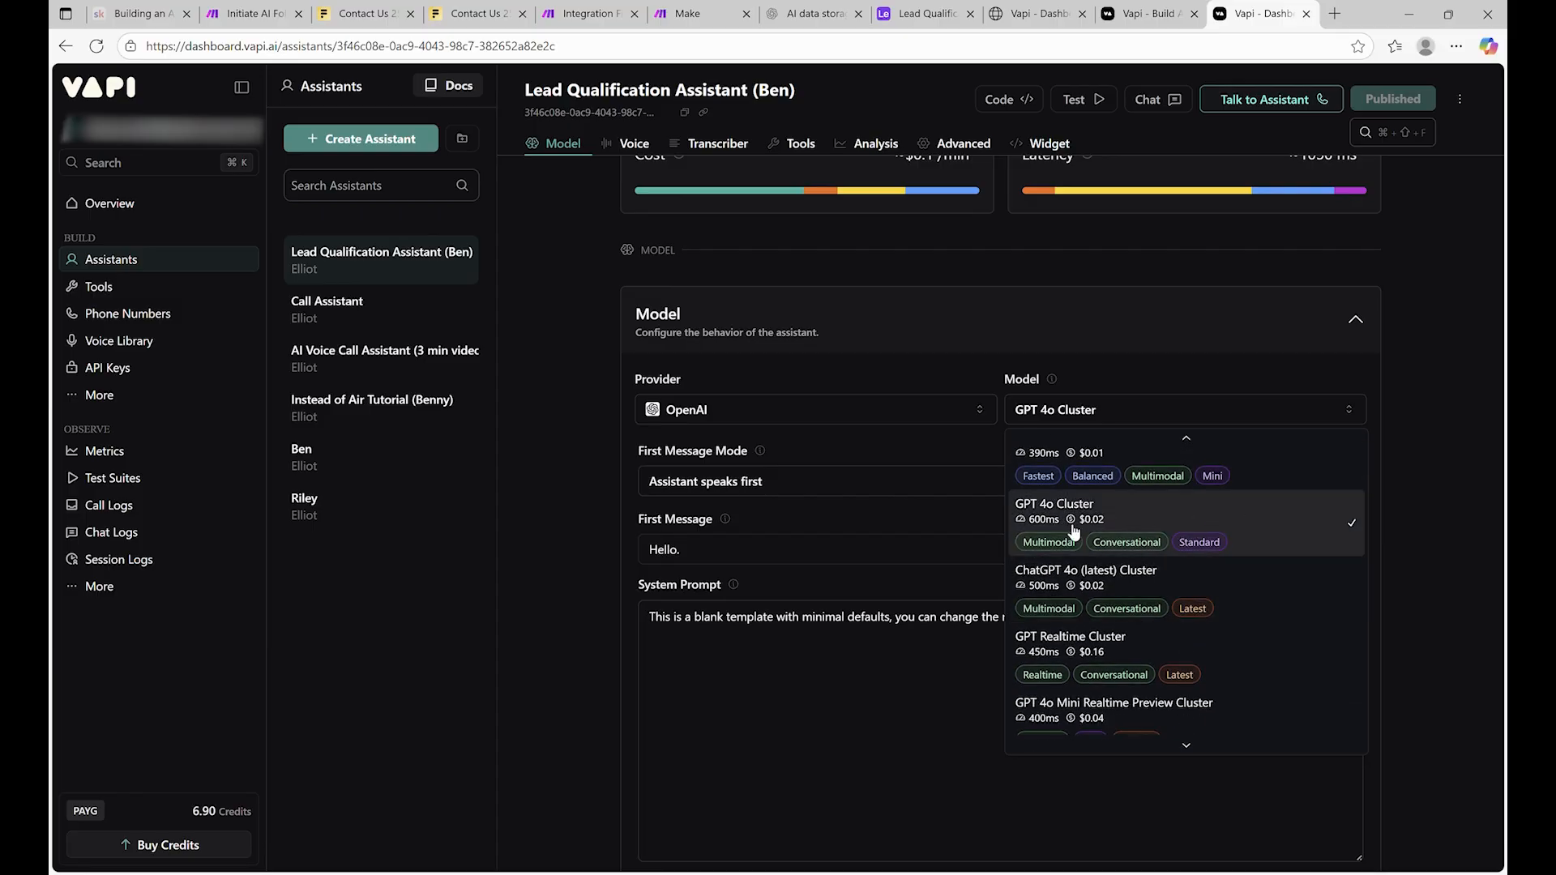
pyautogui.scroll(1, 1170, 539)
pyautogui.scroll(-2, 1199, 547)
pyautogui.scroll(3, 1231, 553)
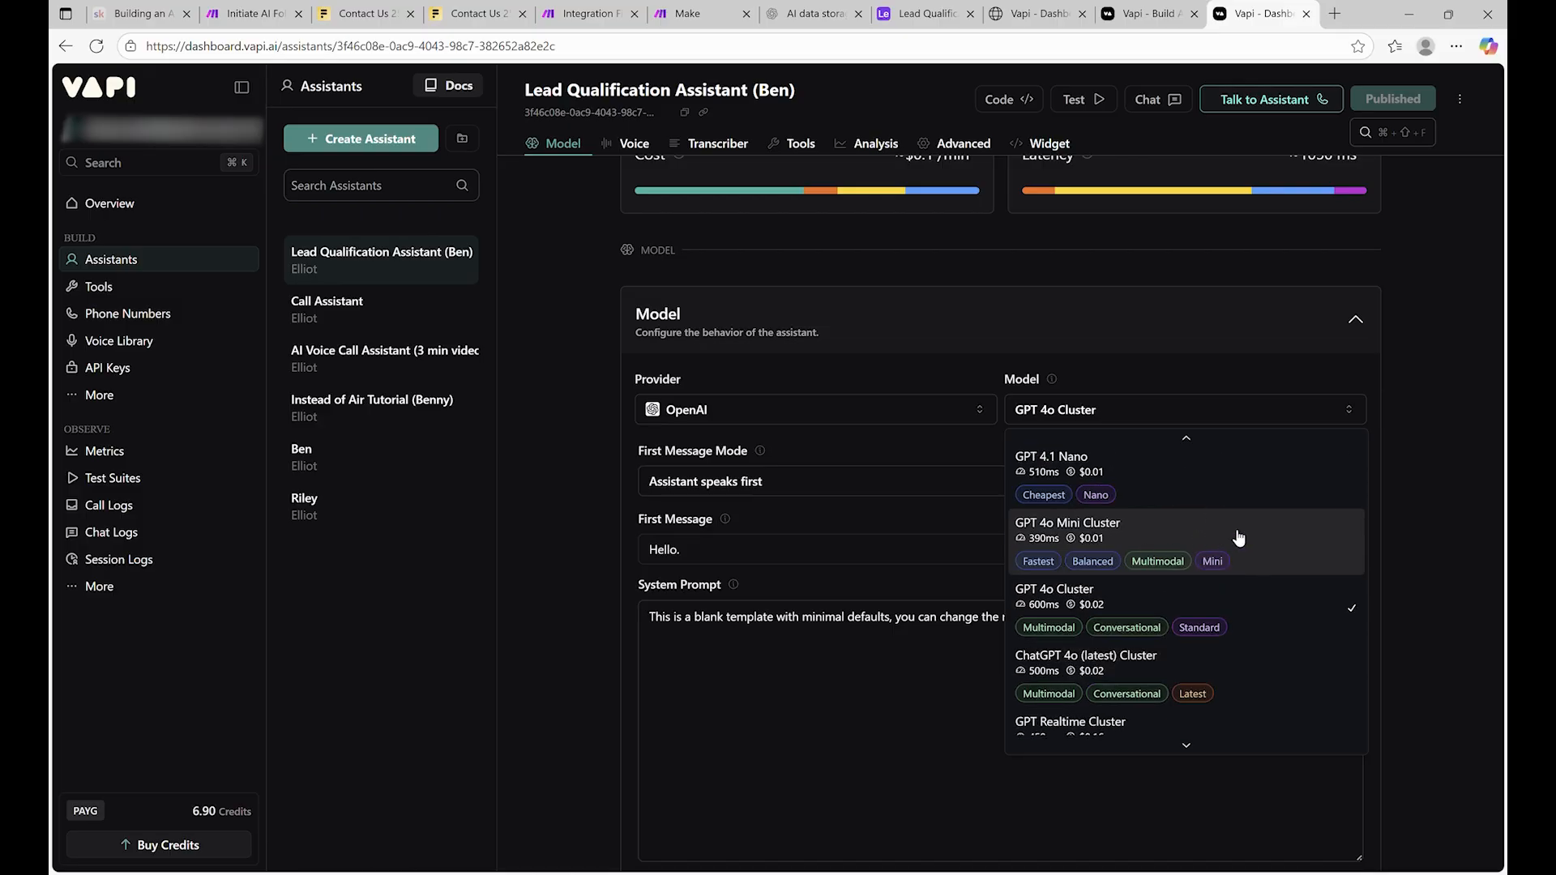
pyautogui.click(1202, 538)
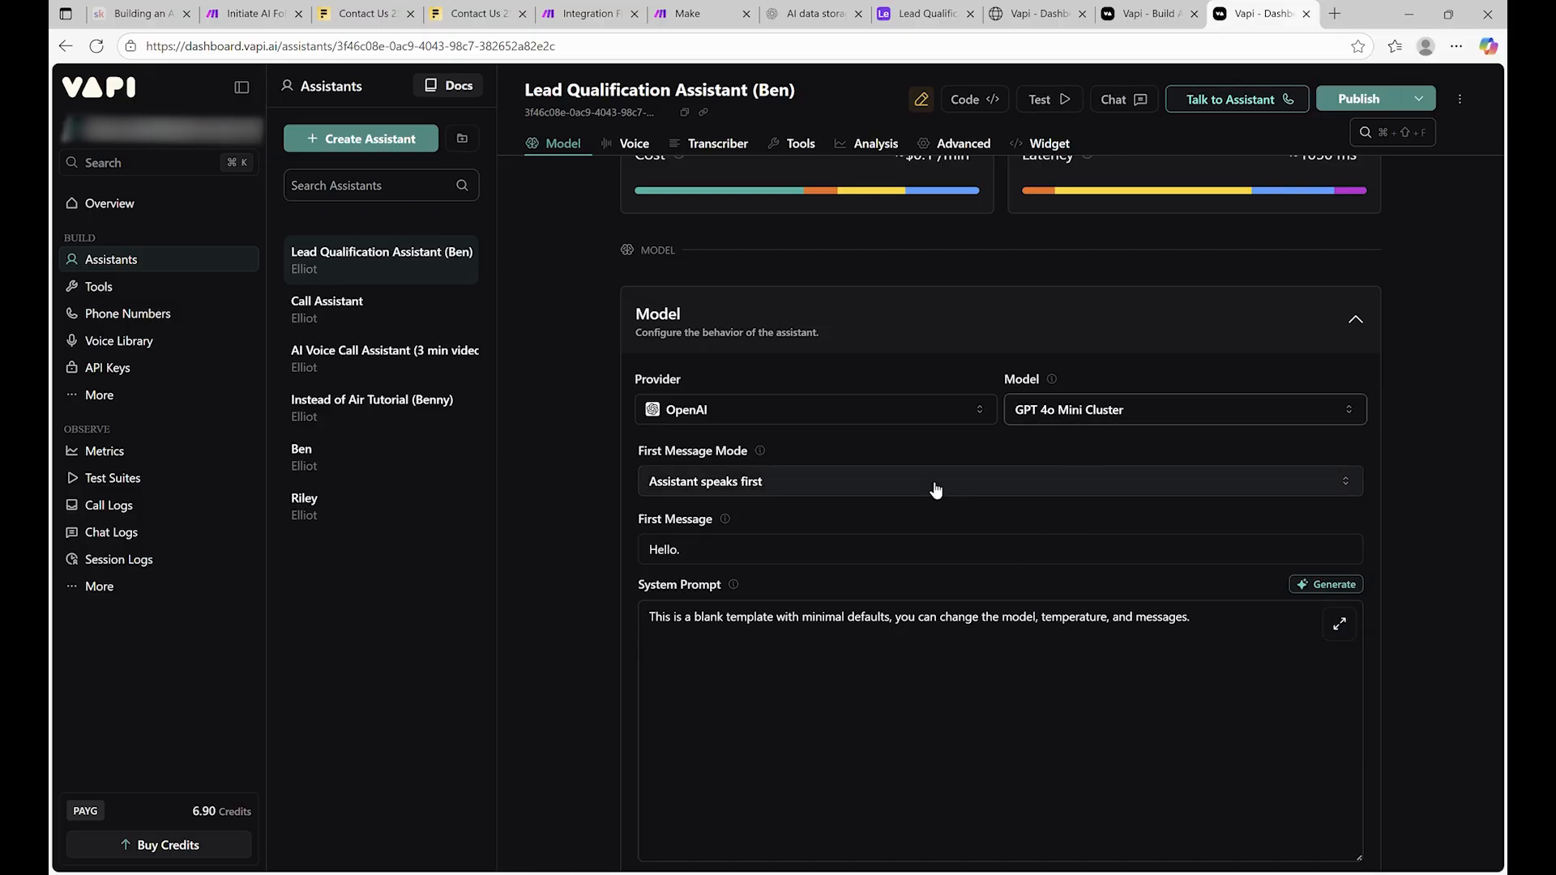
pyautogui.scroll(-1, 900, 458)
pyautogui.scroll(-1, 900, 459)
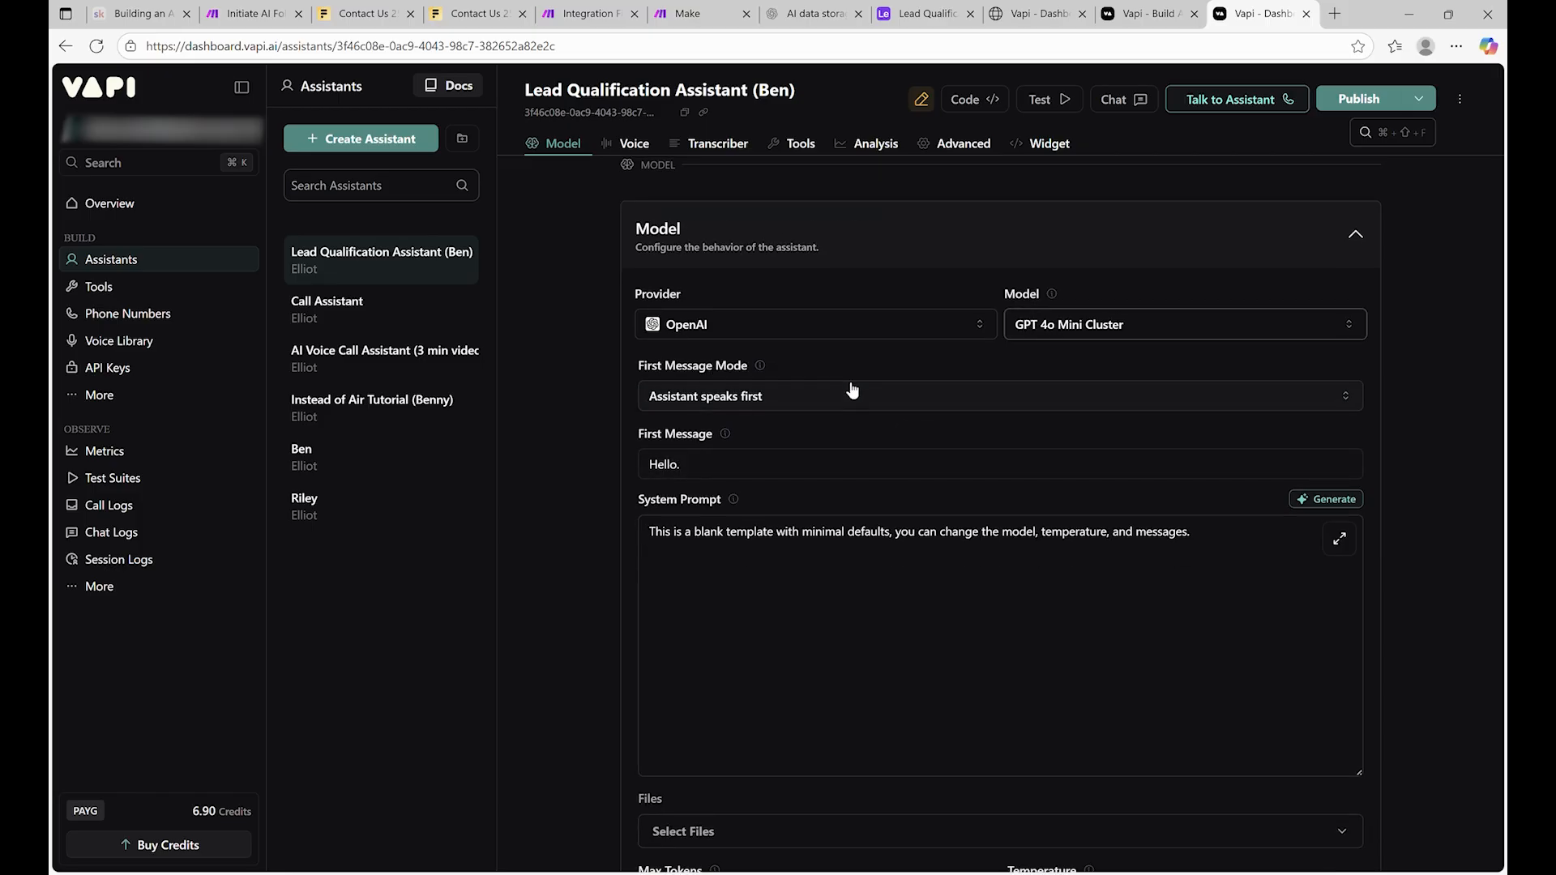
pyautogui.scroll(-2, 810, 401)
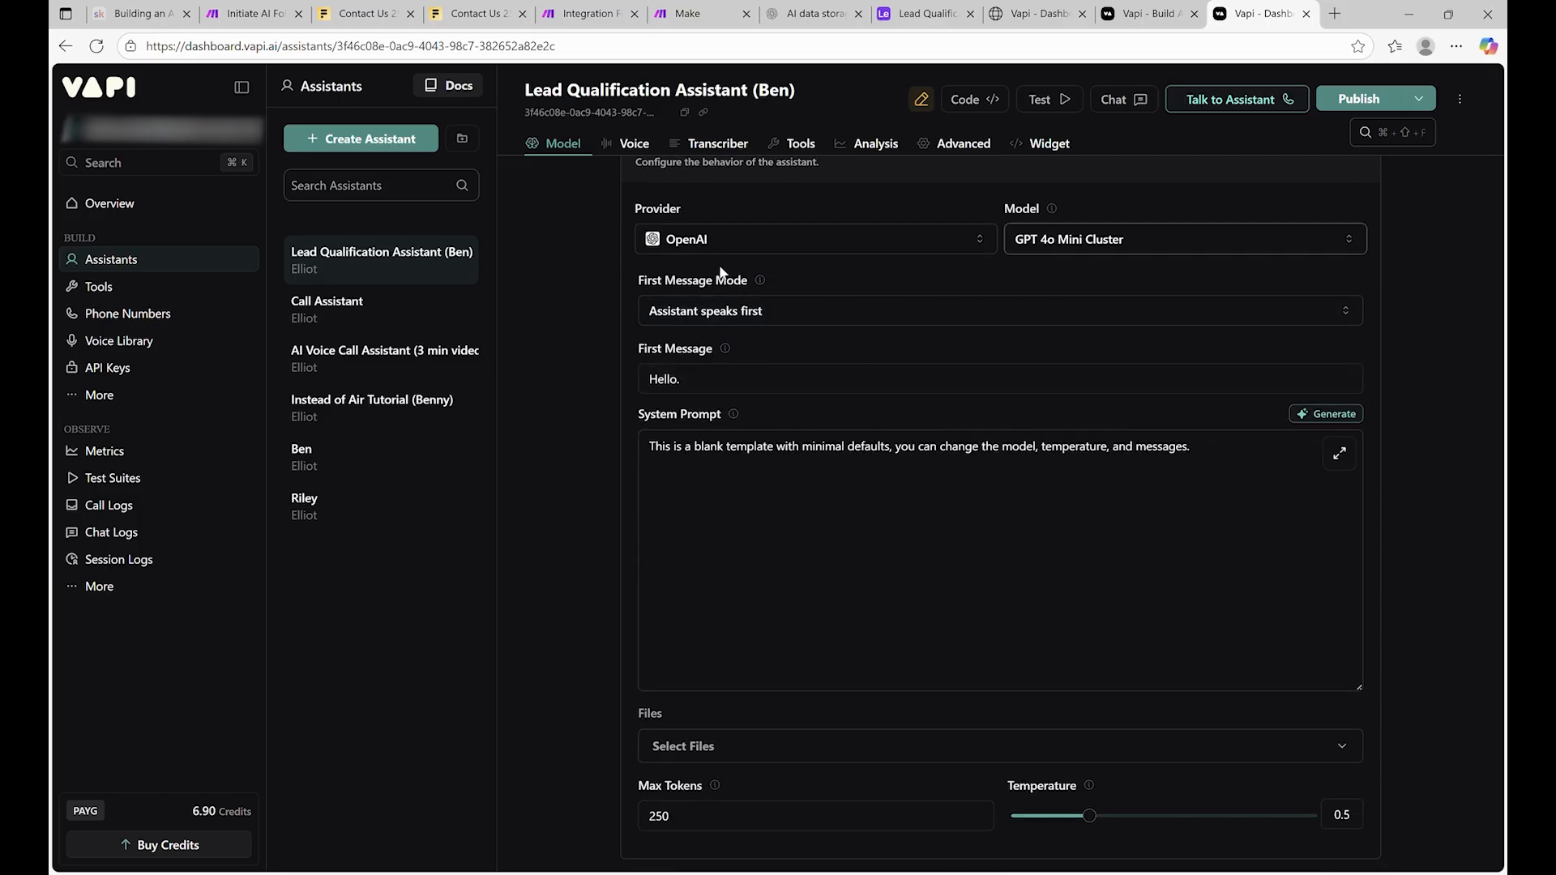
# Close the extra Vapi homepage tab and return to the assistant's script settings
pyautogui.click(949, 14)
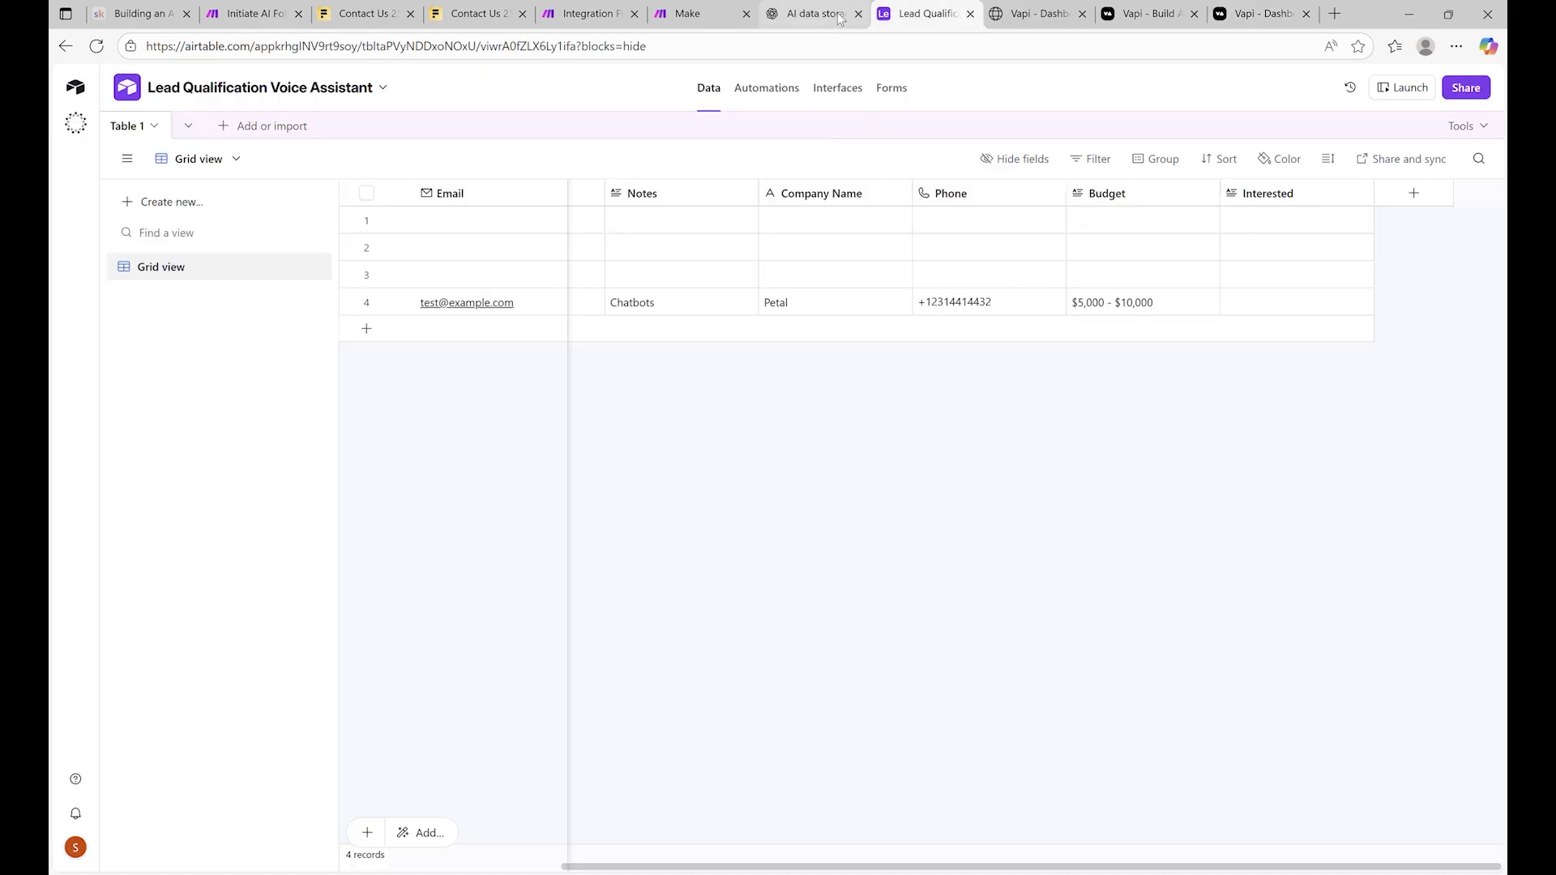
pyautogui.click(1151, 14)
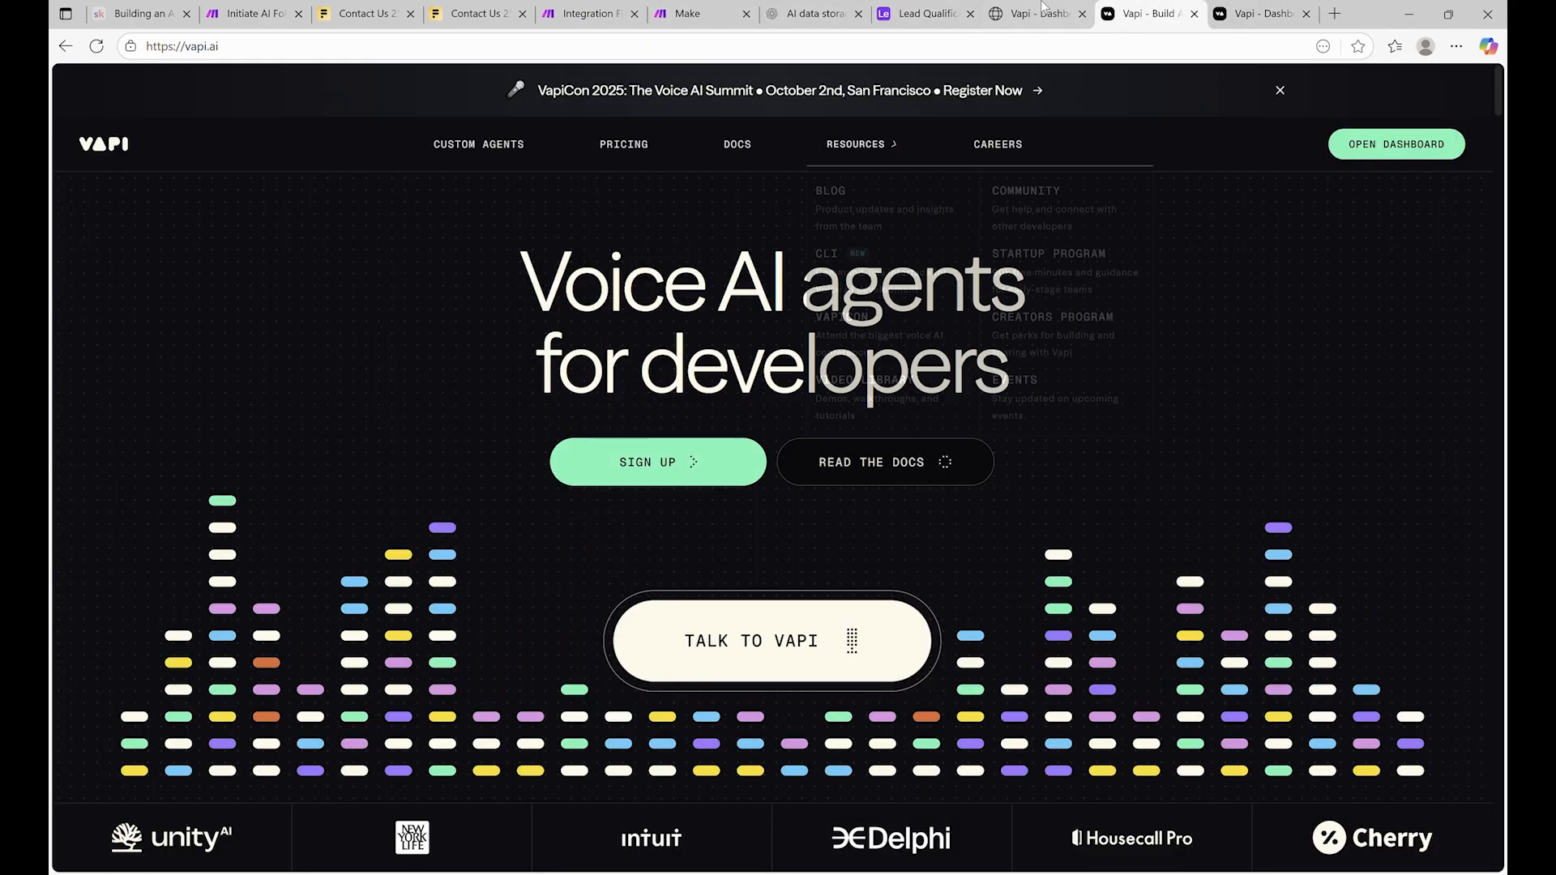
pyautogui.click(1230, 14)
pyautogui.click(1194, 14)
pyautogui.scroll(-2, 778, 543)
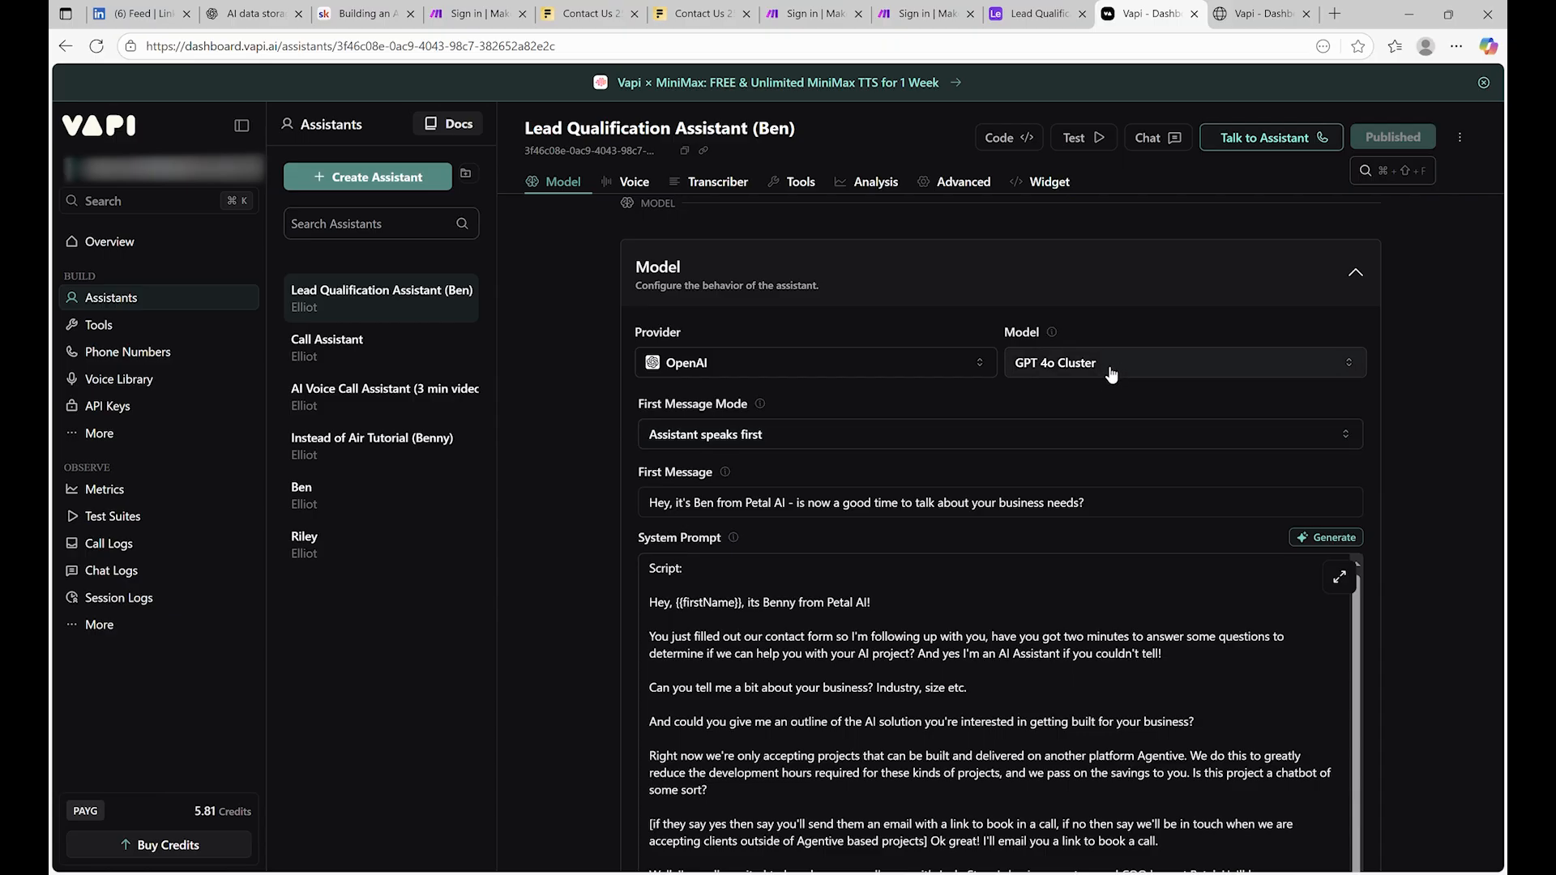
pyautogui.scroll(-3, 1077, 392)
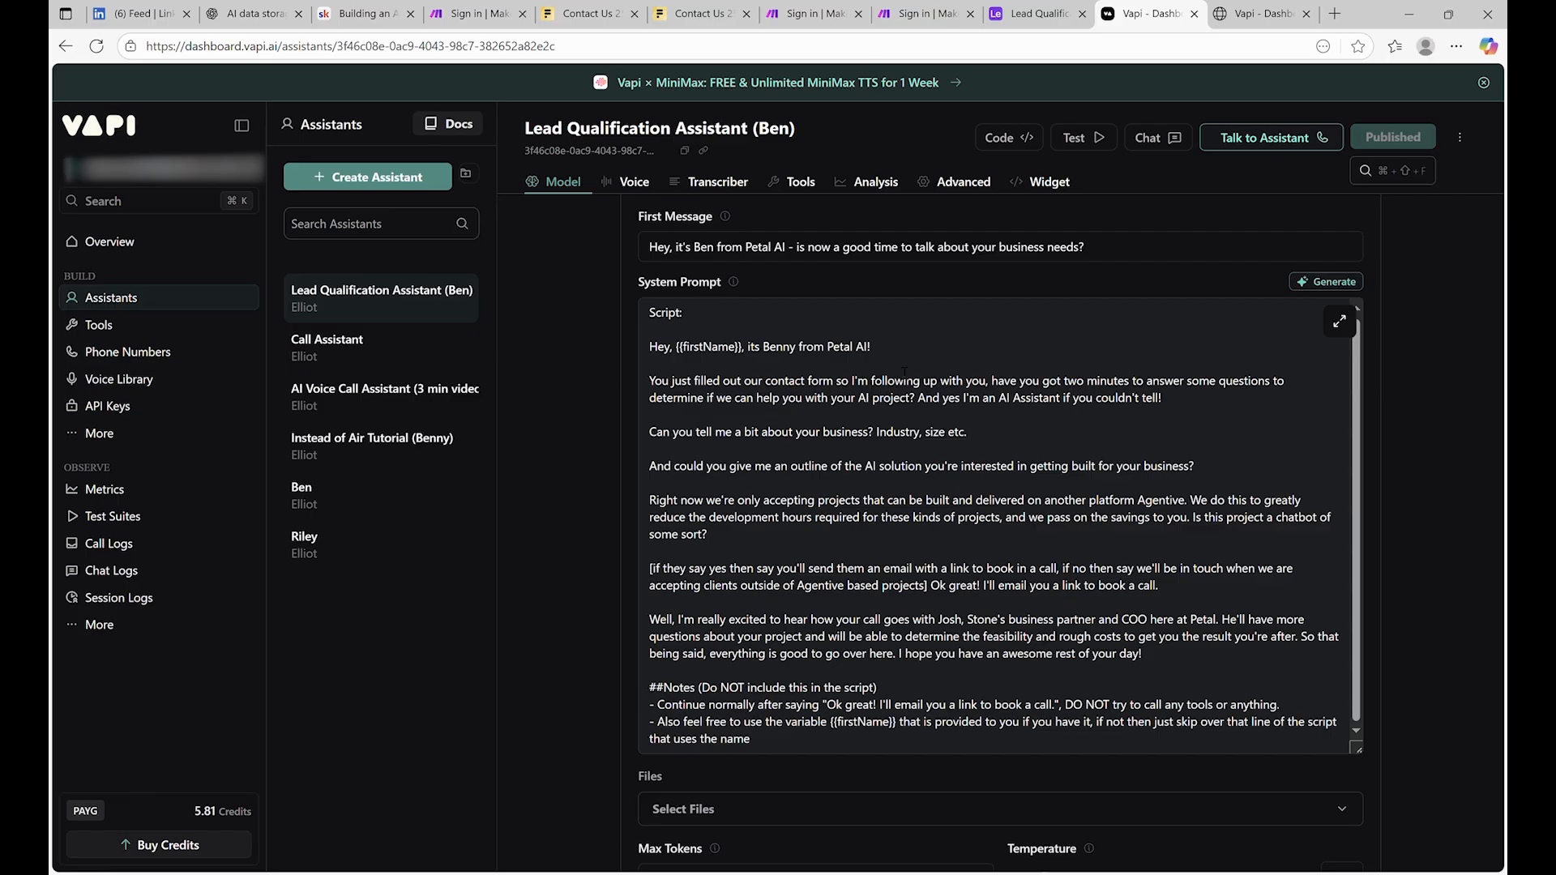
pyautogui.scroll(-1, 905, 372)
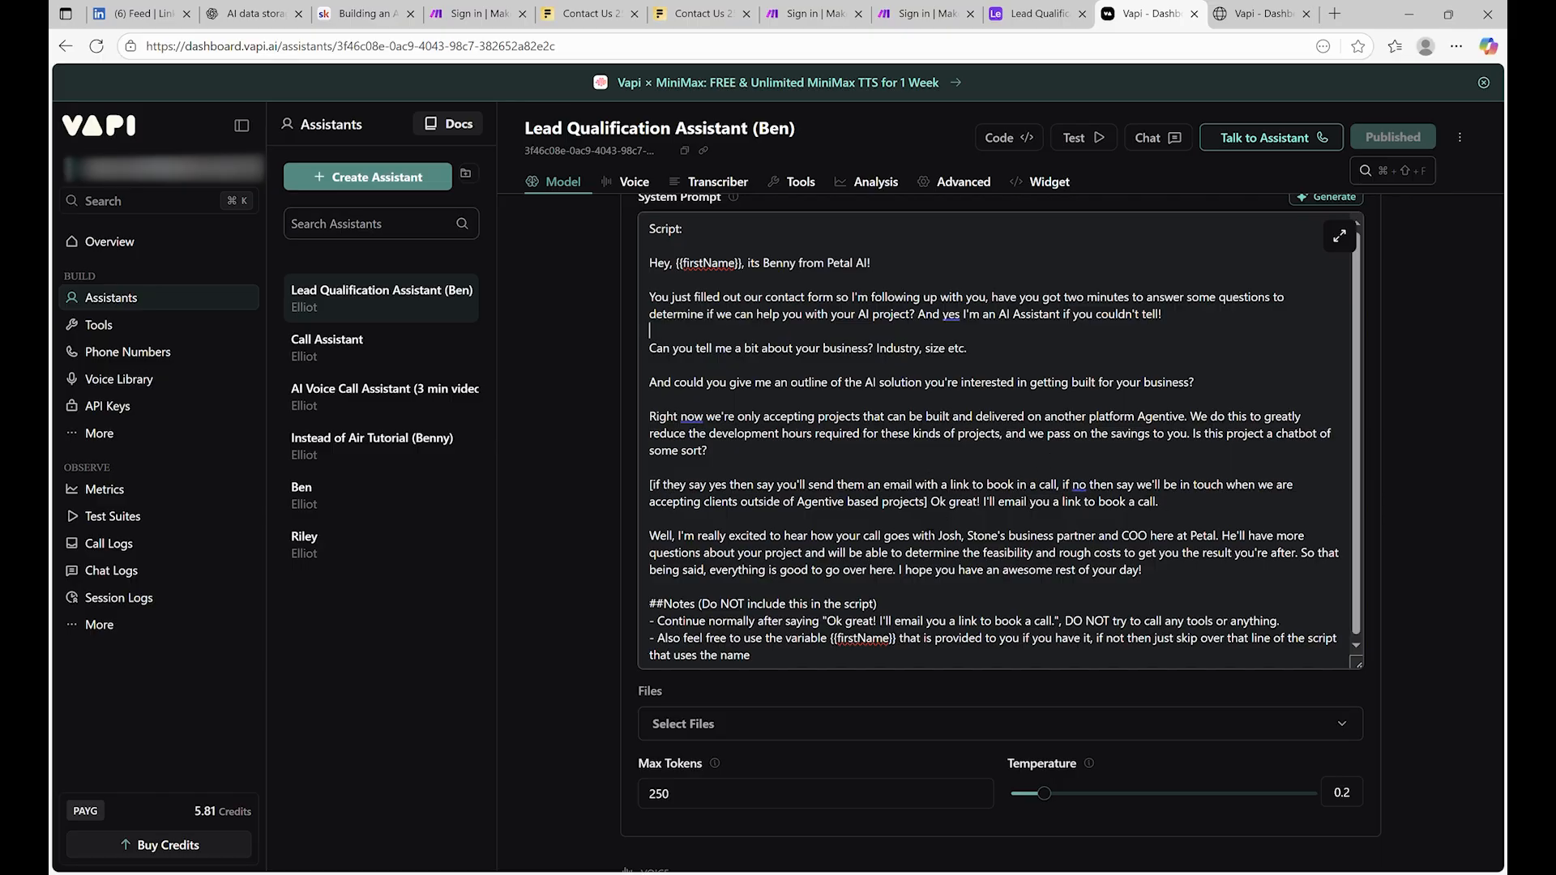
pyautogui.moveTo(797, 504); pyautogui.dragTo(900, 518)
pyautogui.click(1047, 506)
pyautogui.scroll(2, 1040, 467)
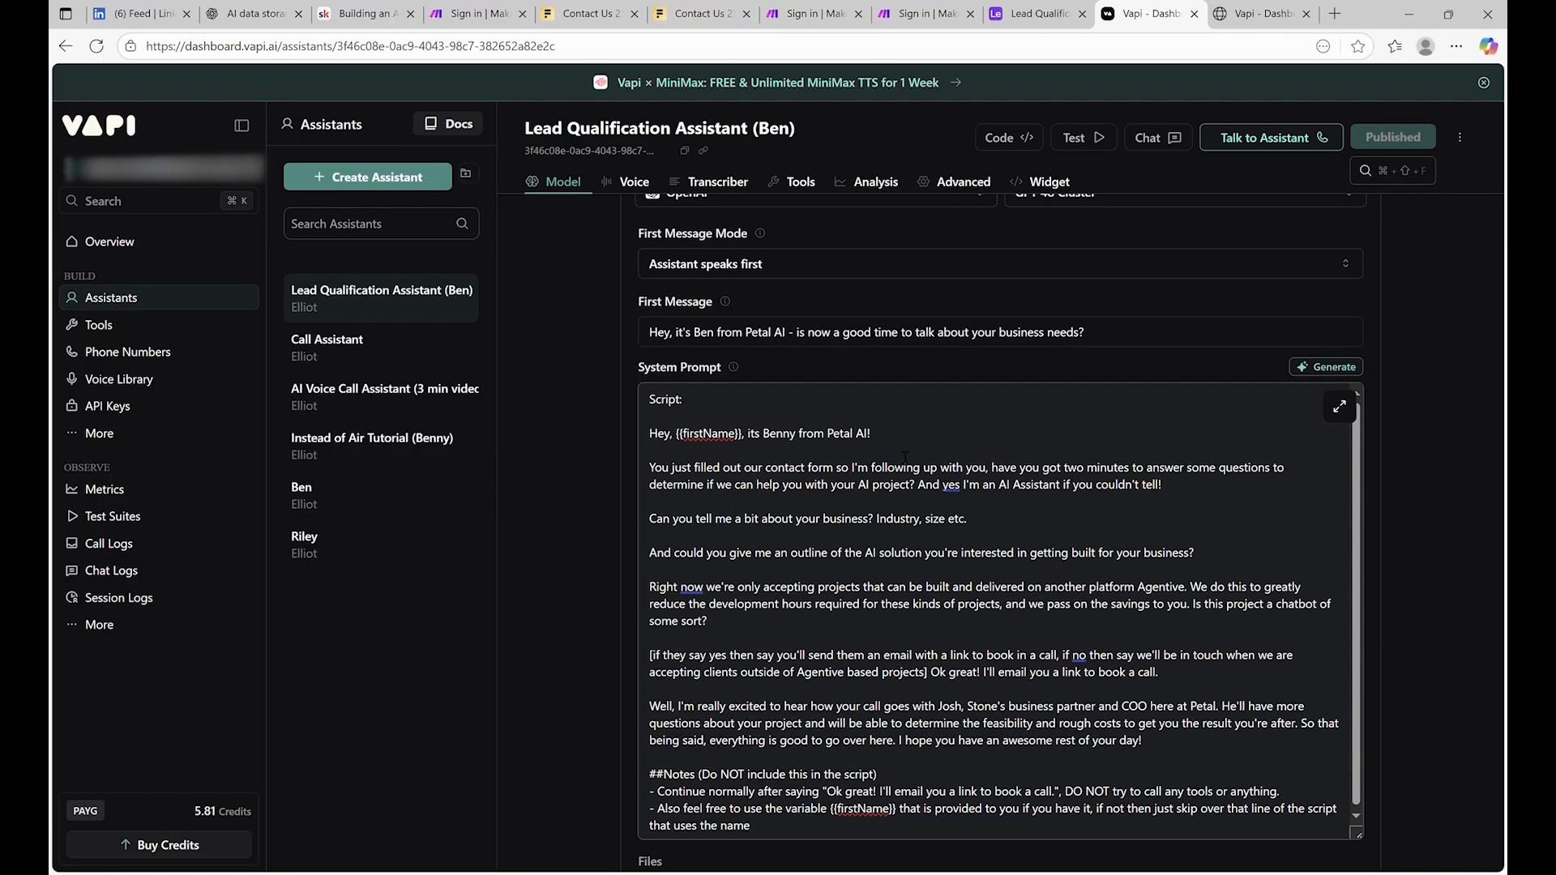
pyautogui.click(905, 332)
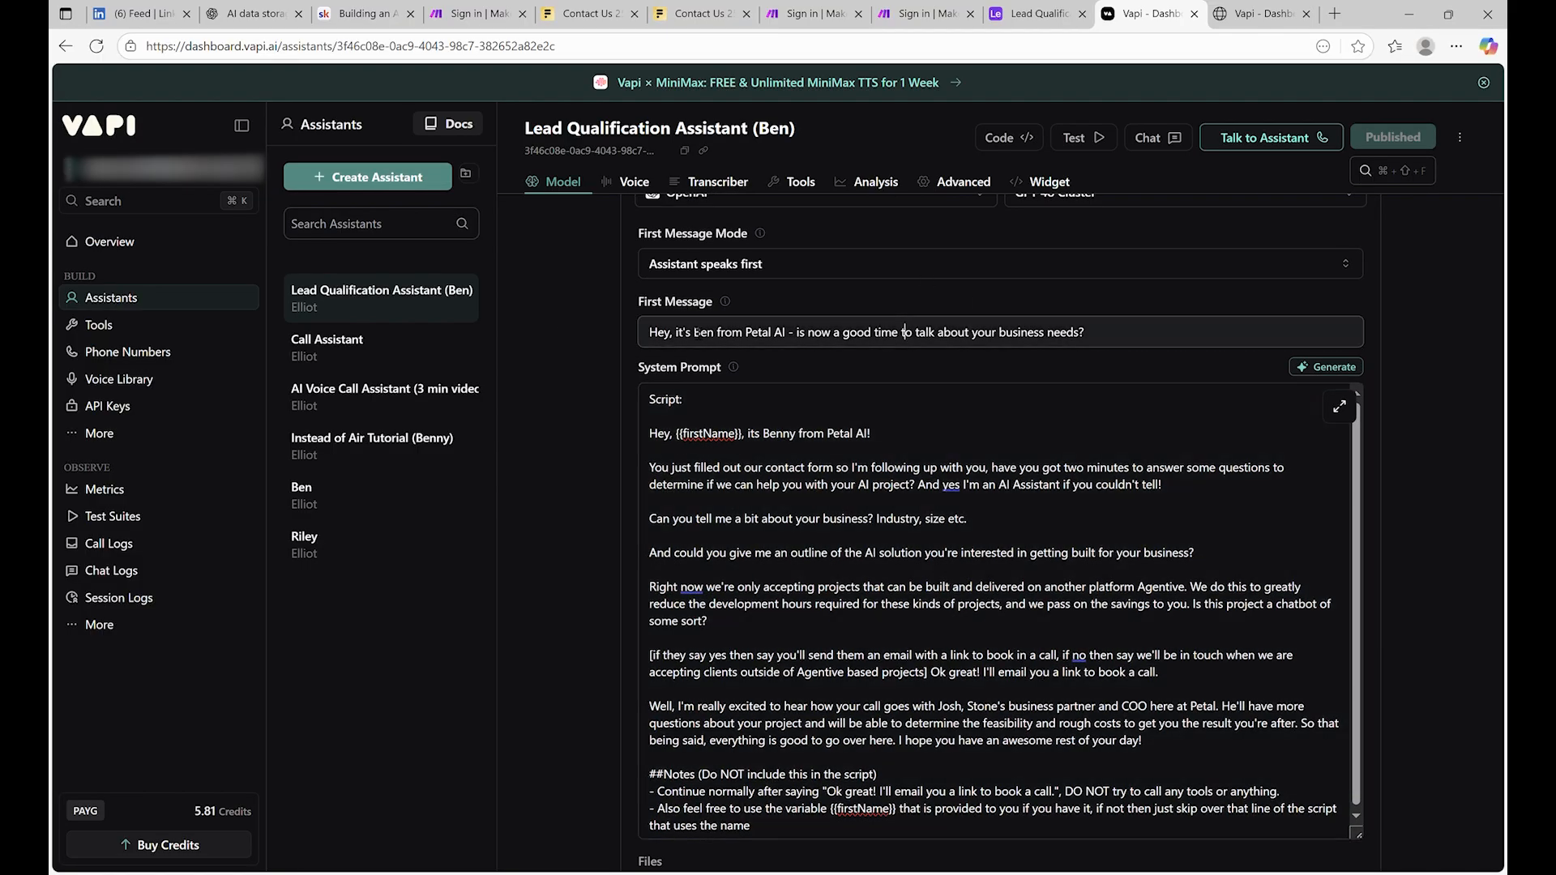
pyautogui.scroll(4, 906, 429)
pyautogui.scroll(-6, 906, 429)
pyautogui.click(905, 426)
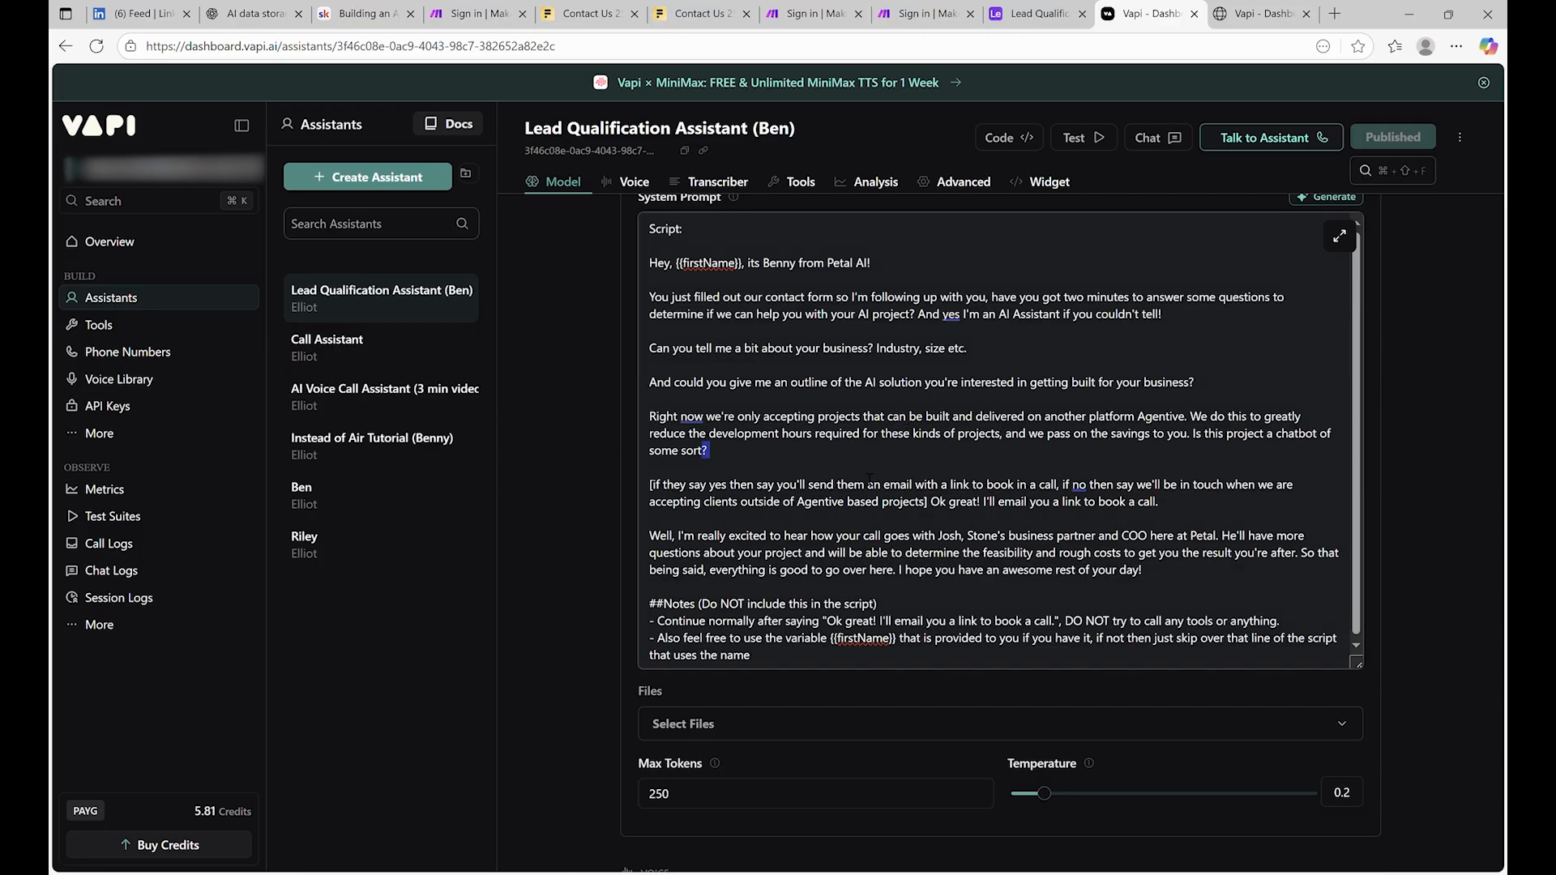
pyautogui.scroll(-6, 960, 599)
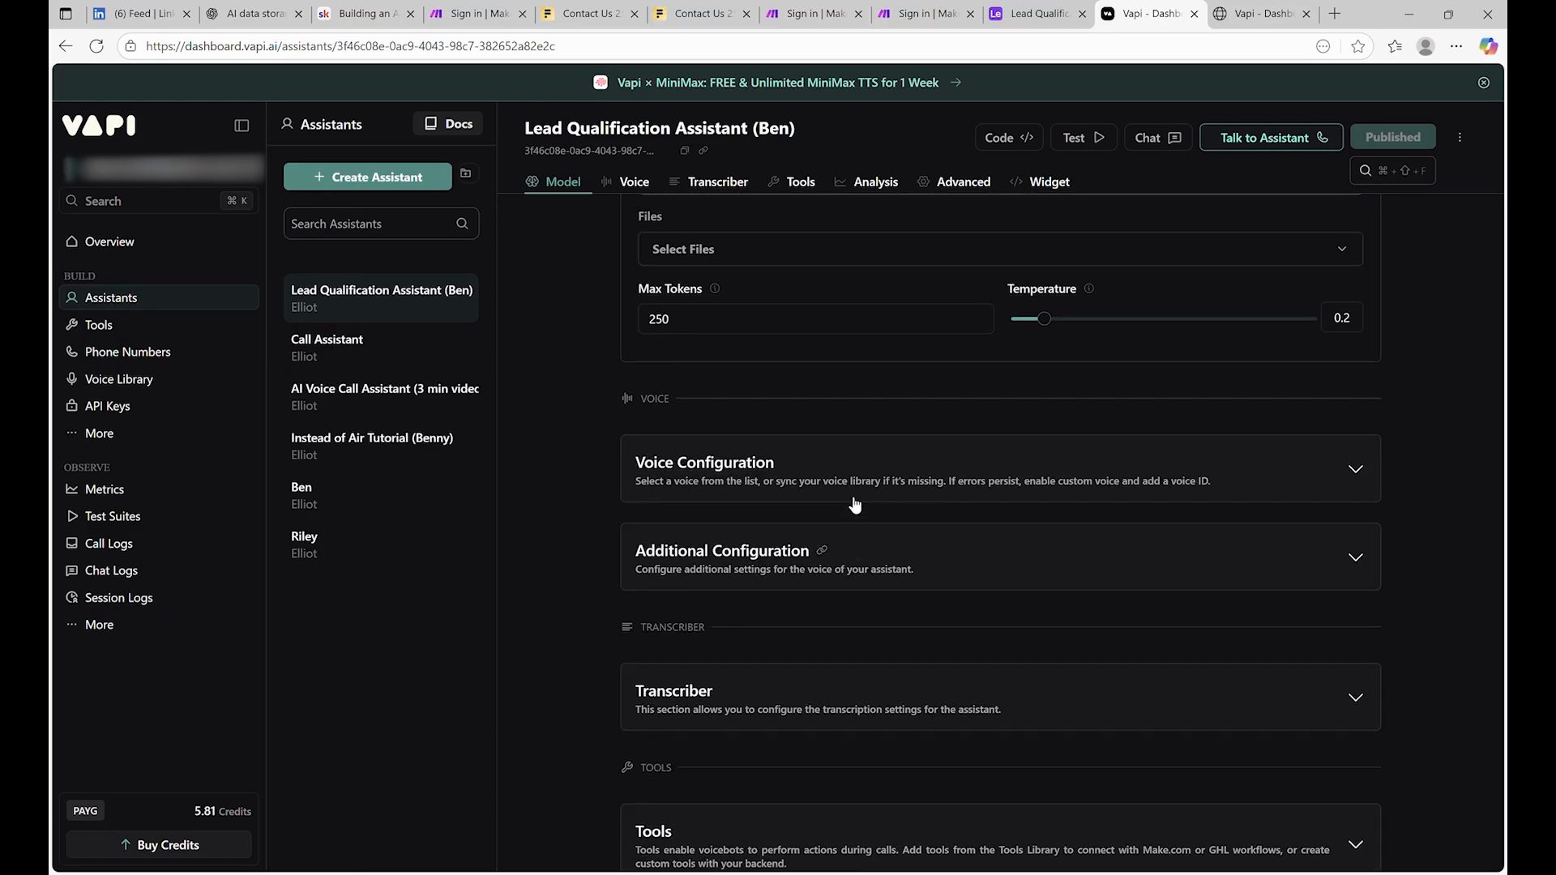
pyautogui.scroll(4, 854, 508)
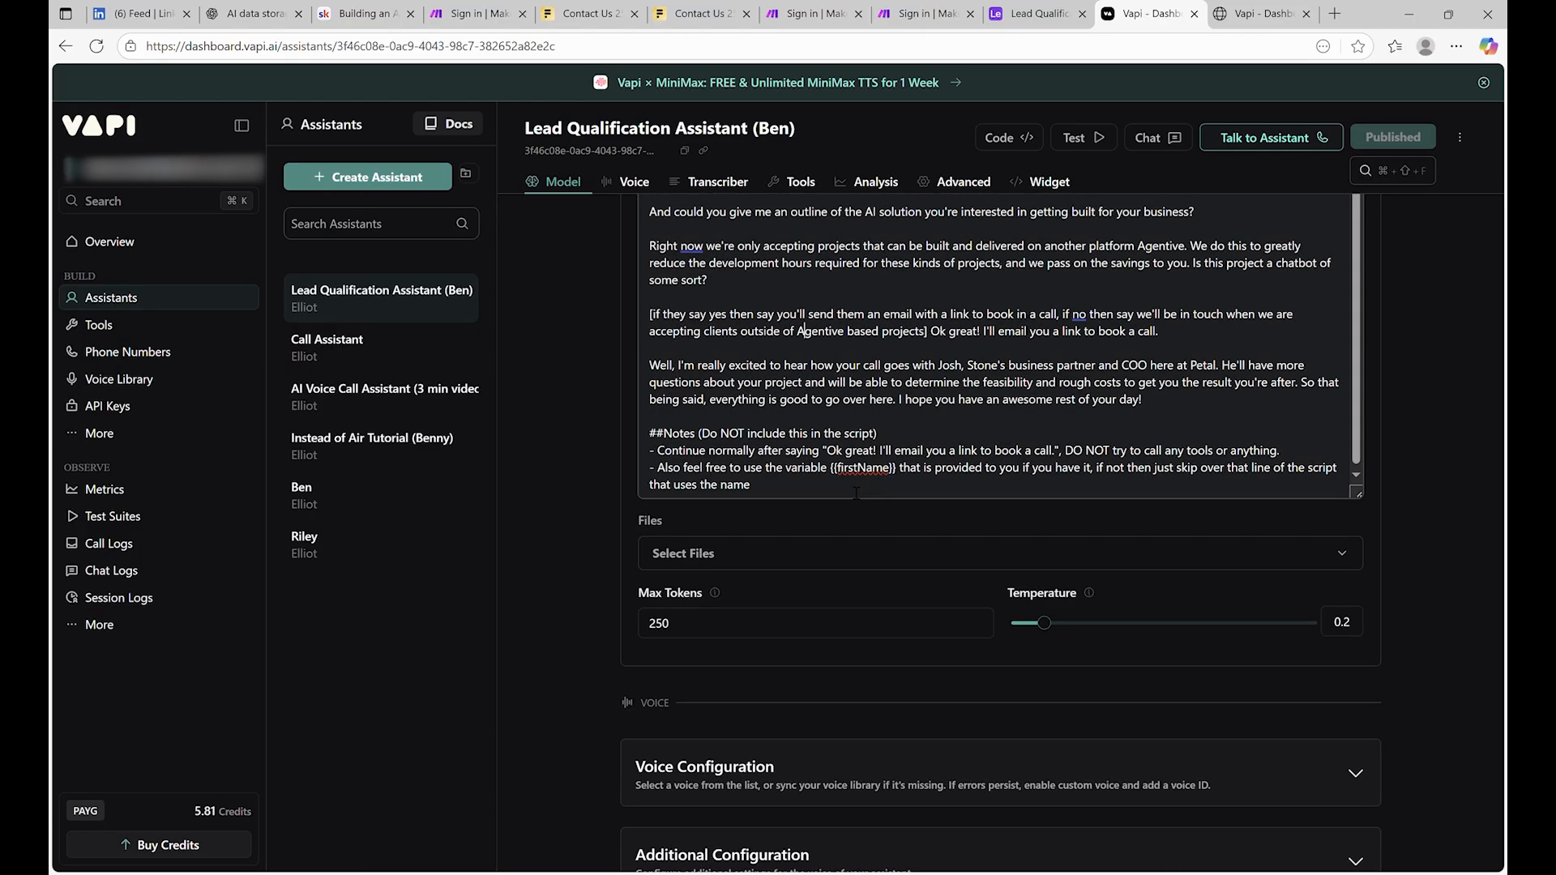
pyautogui.scroll(-8, 856, 493)
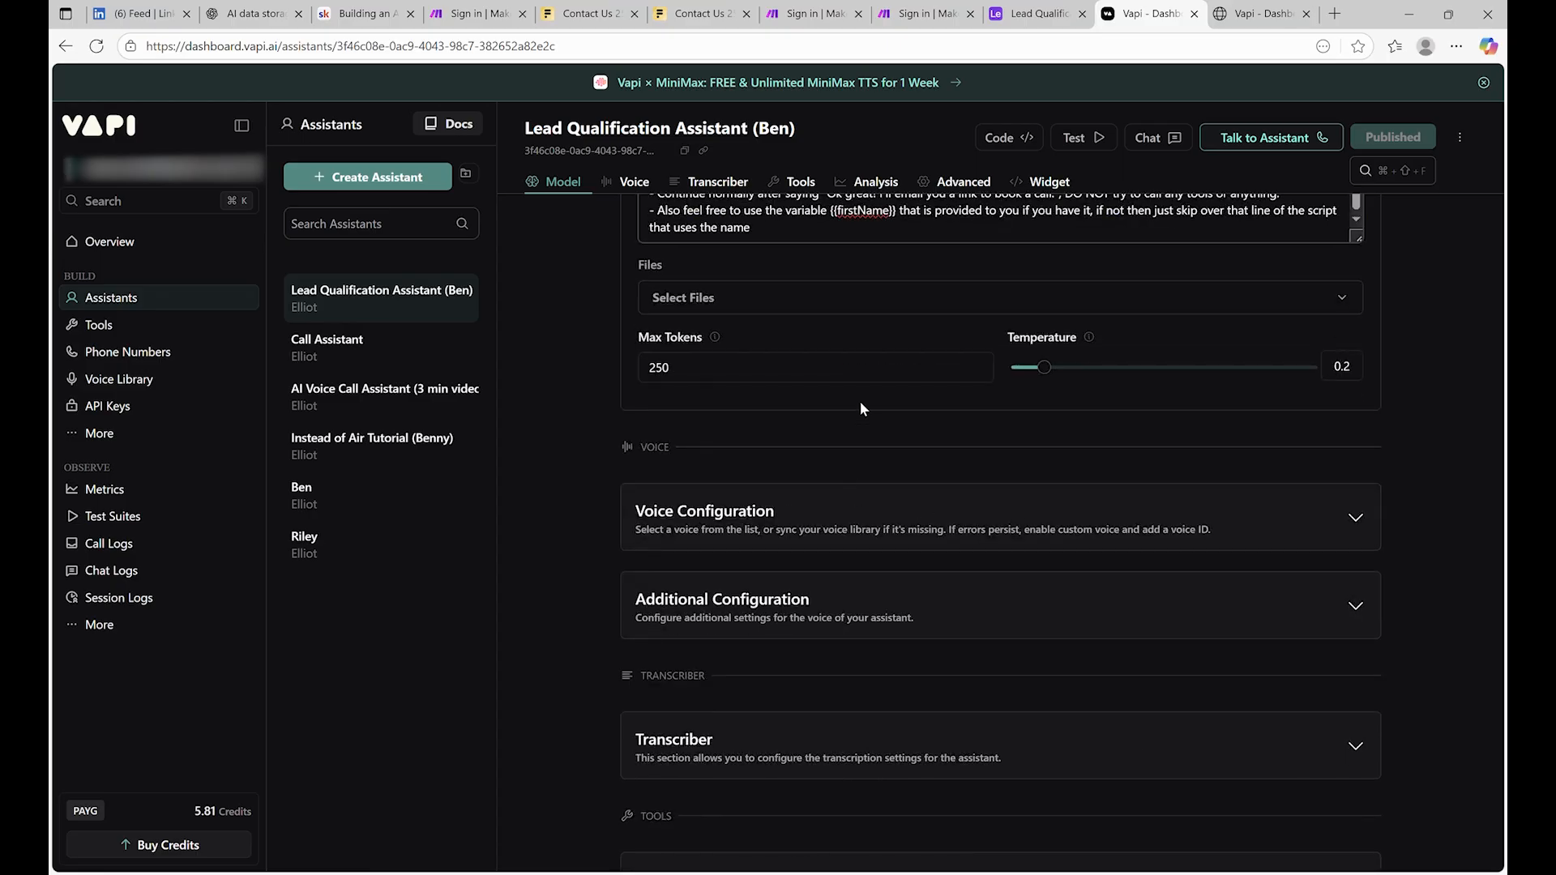
pyautogui.scroll(-4, 809, 446)
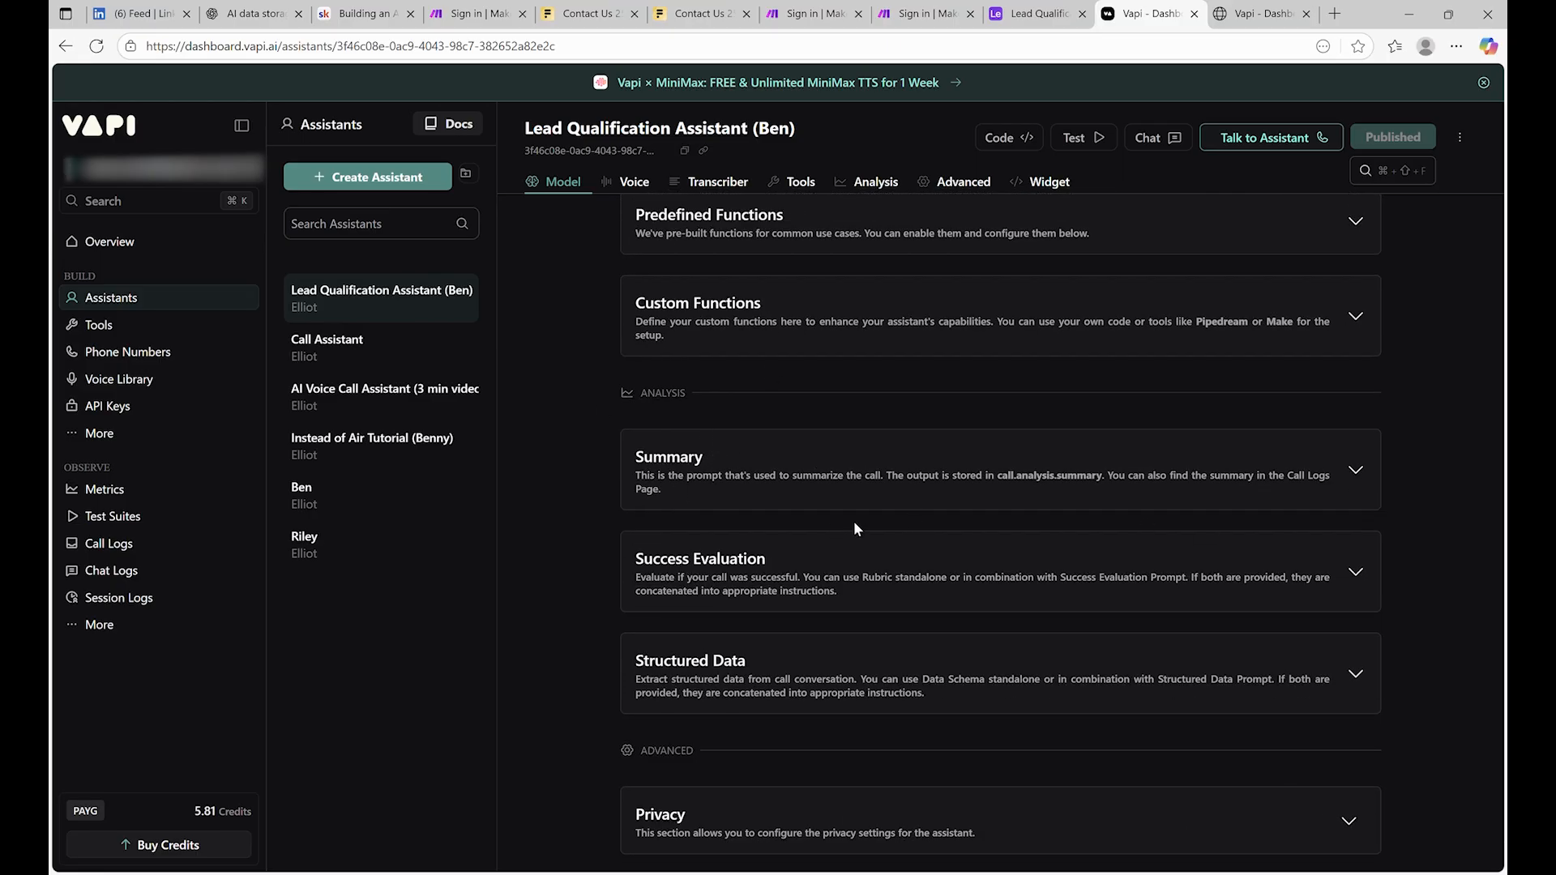
pyautogui.click(793, 541)
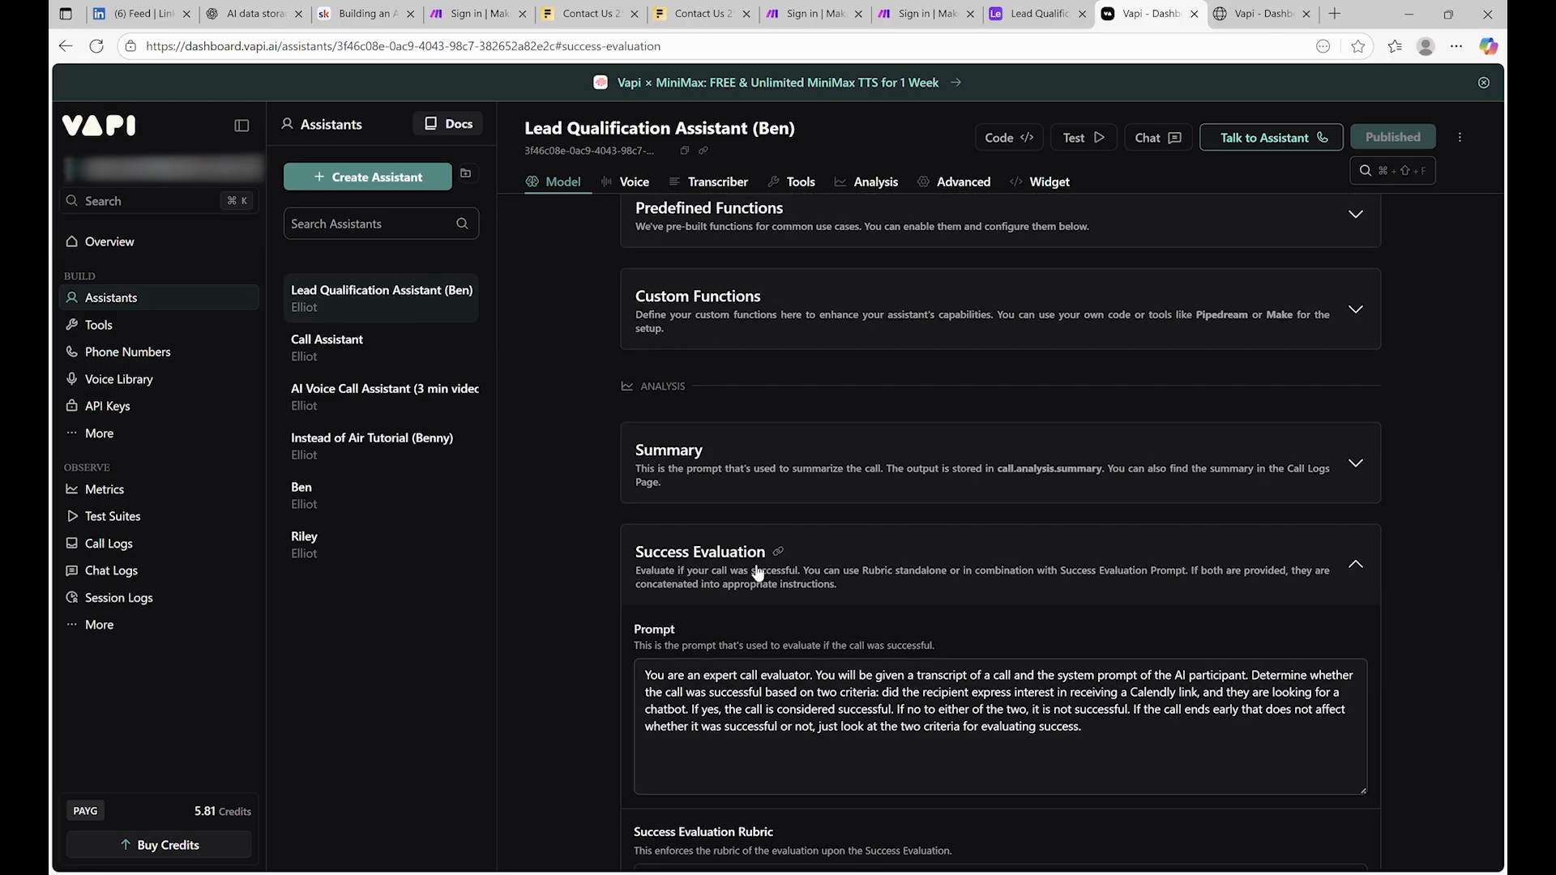
pyautogui.scroll(-2, 798, 563)
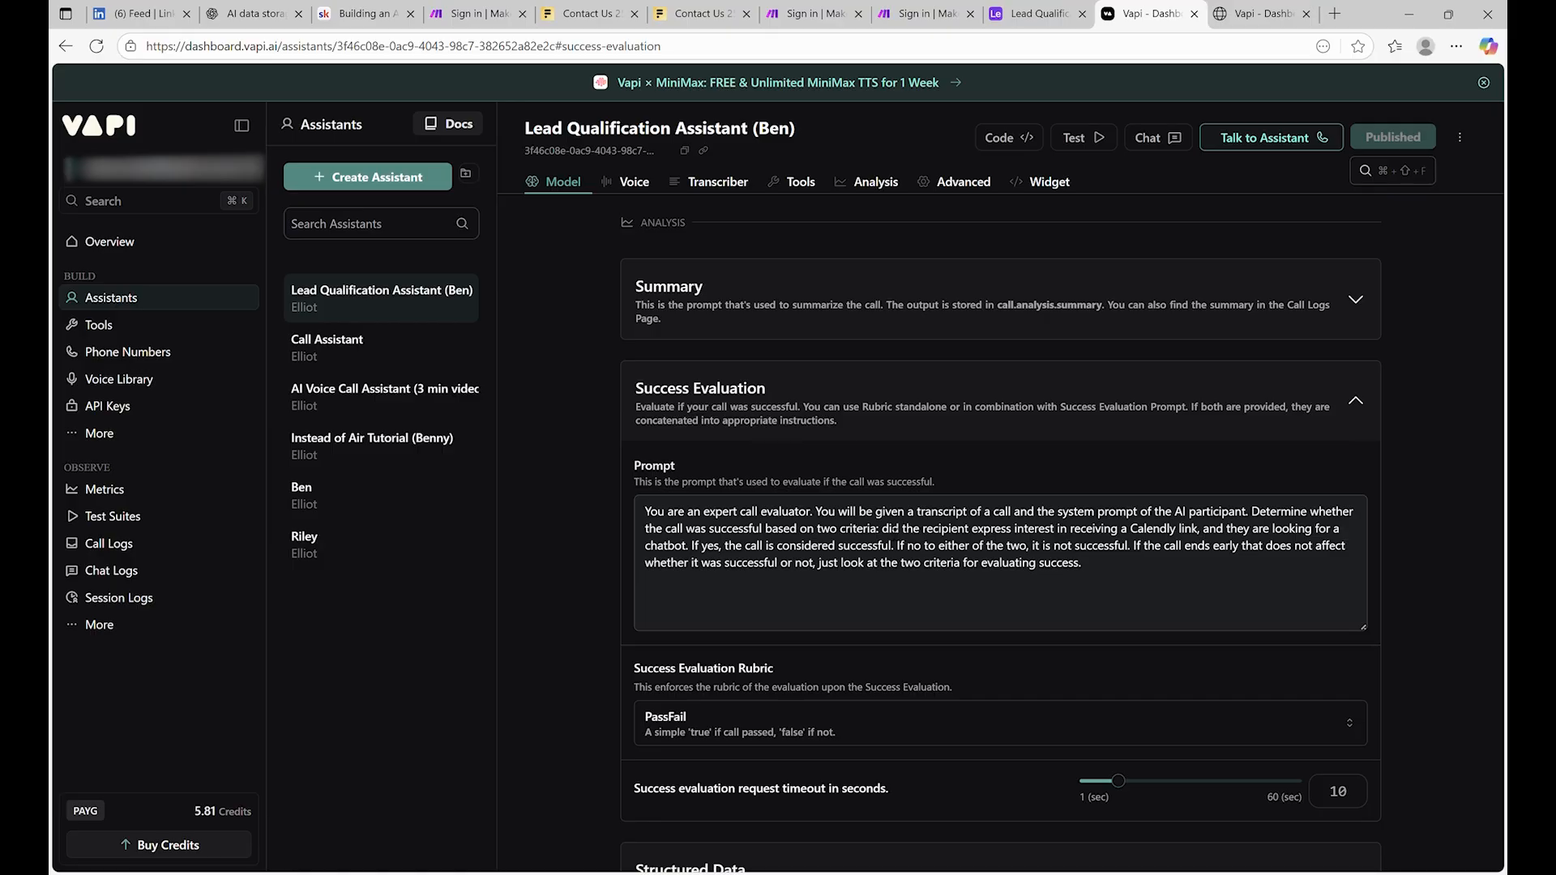
pyautogui.click(887, 528)
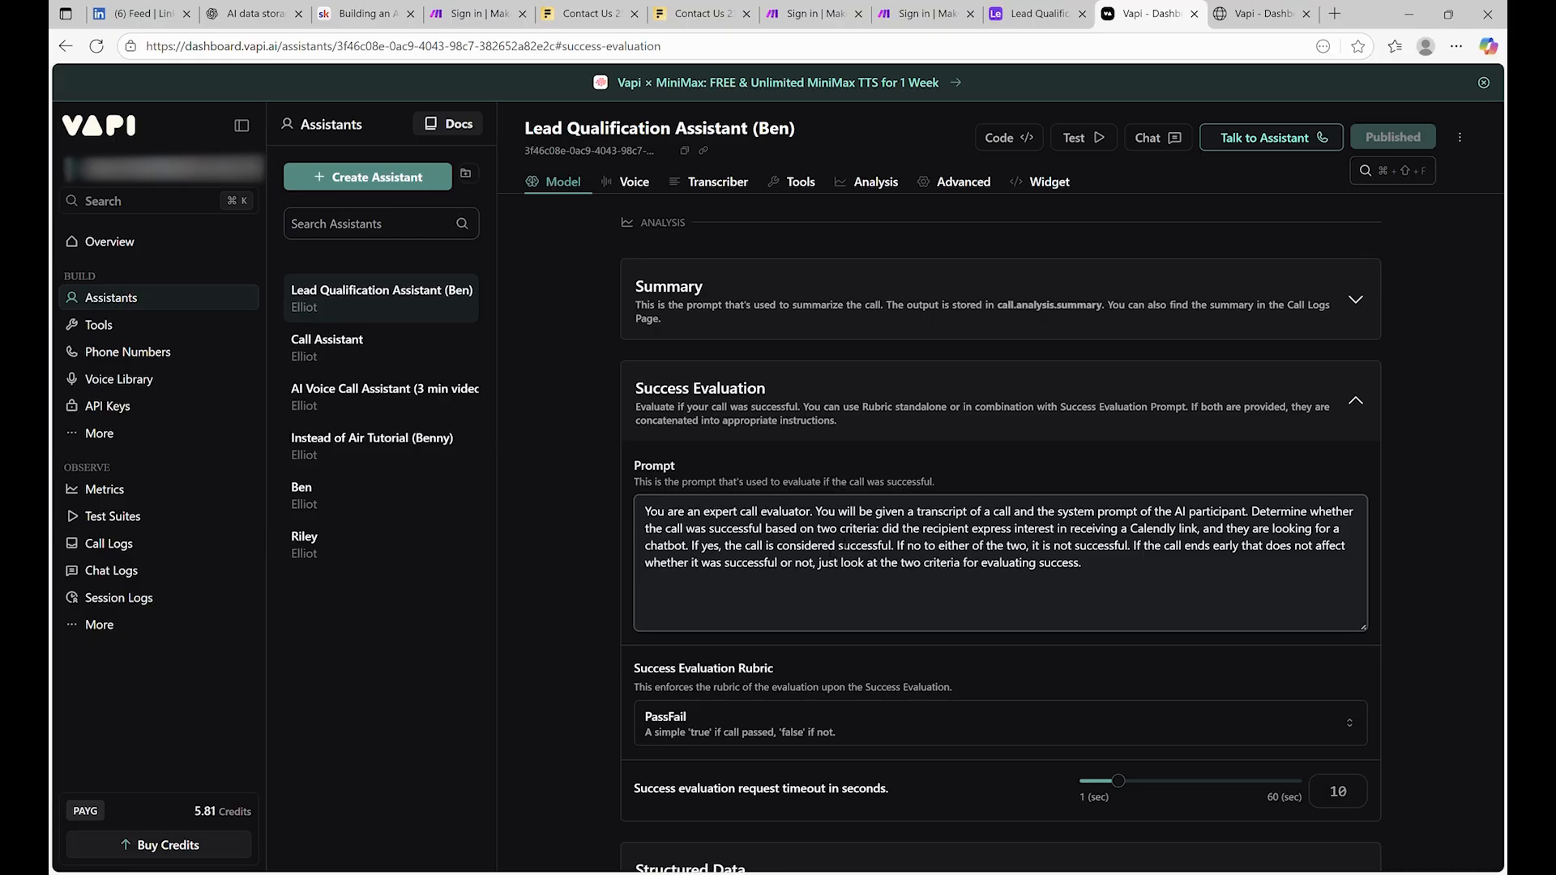
pyautogui.moveTo(829, 531); pyautogui.dragTo(890, 531)
pyautogui.click(850, 529)
pyautogui.scroll(-3, 774, 575)
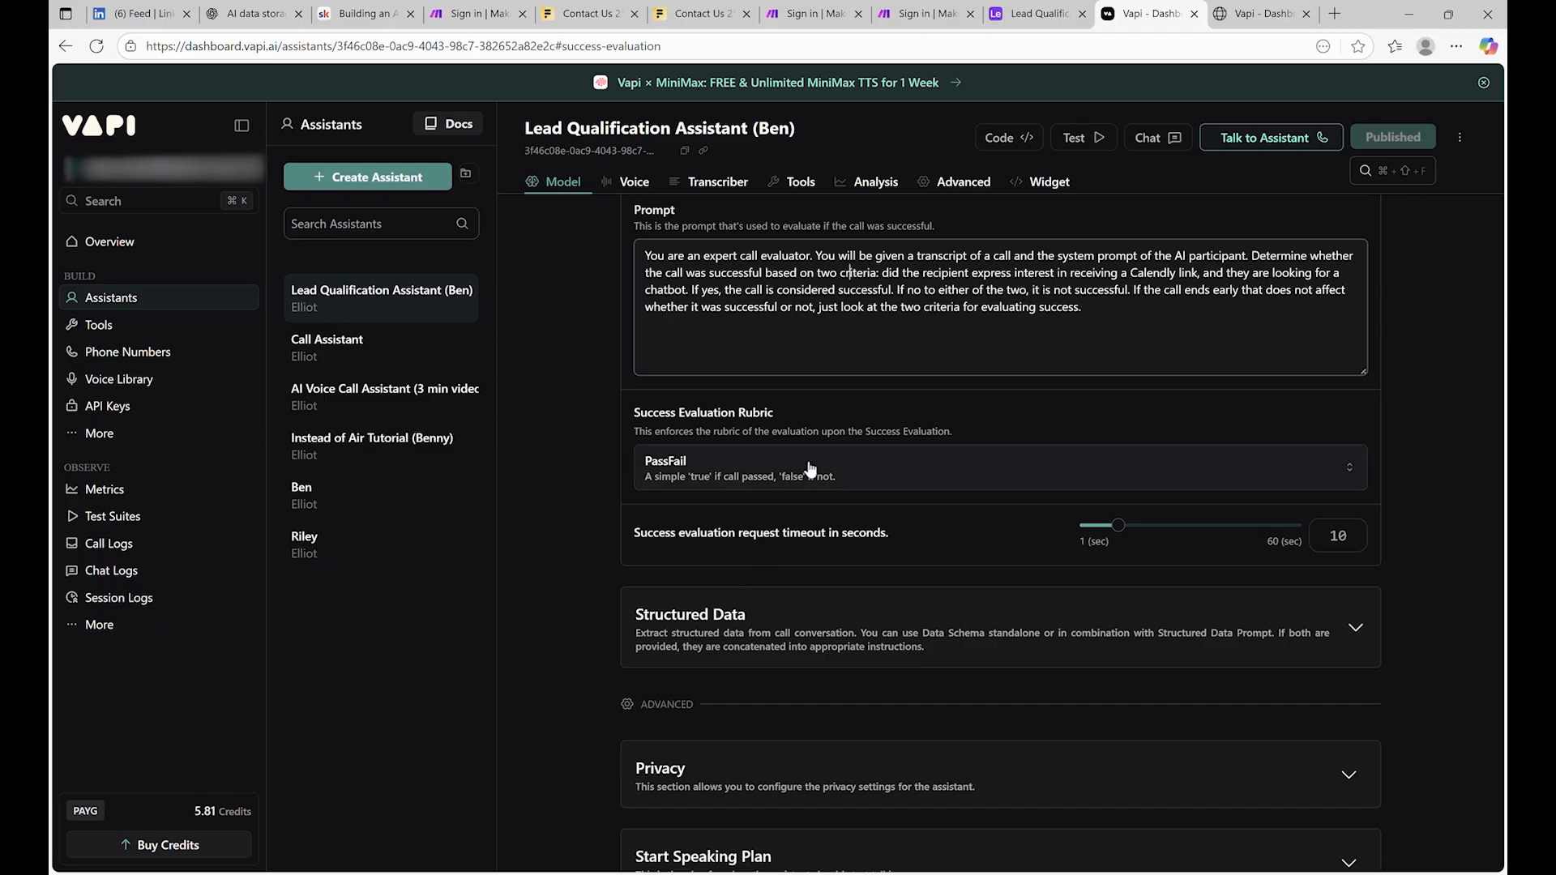
pyautogui.click(758, 474)
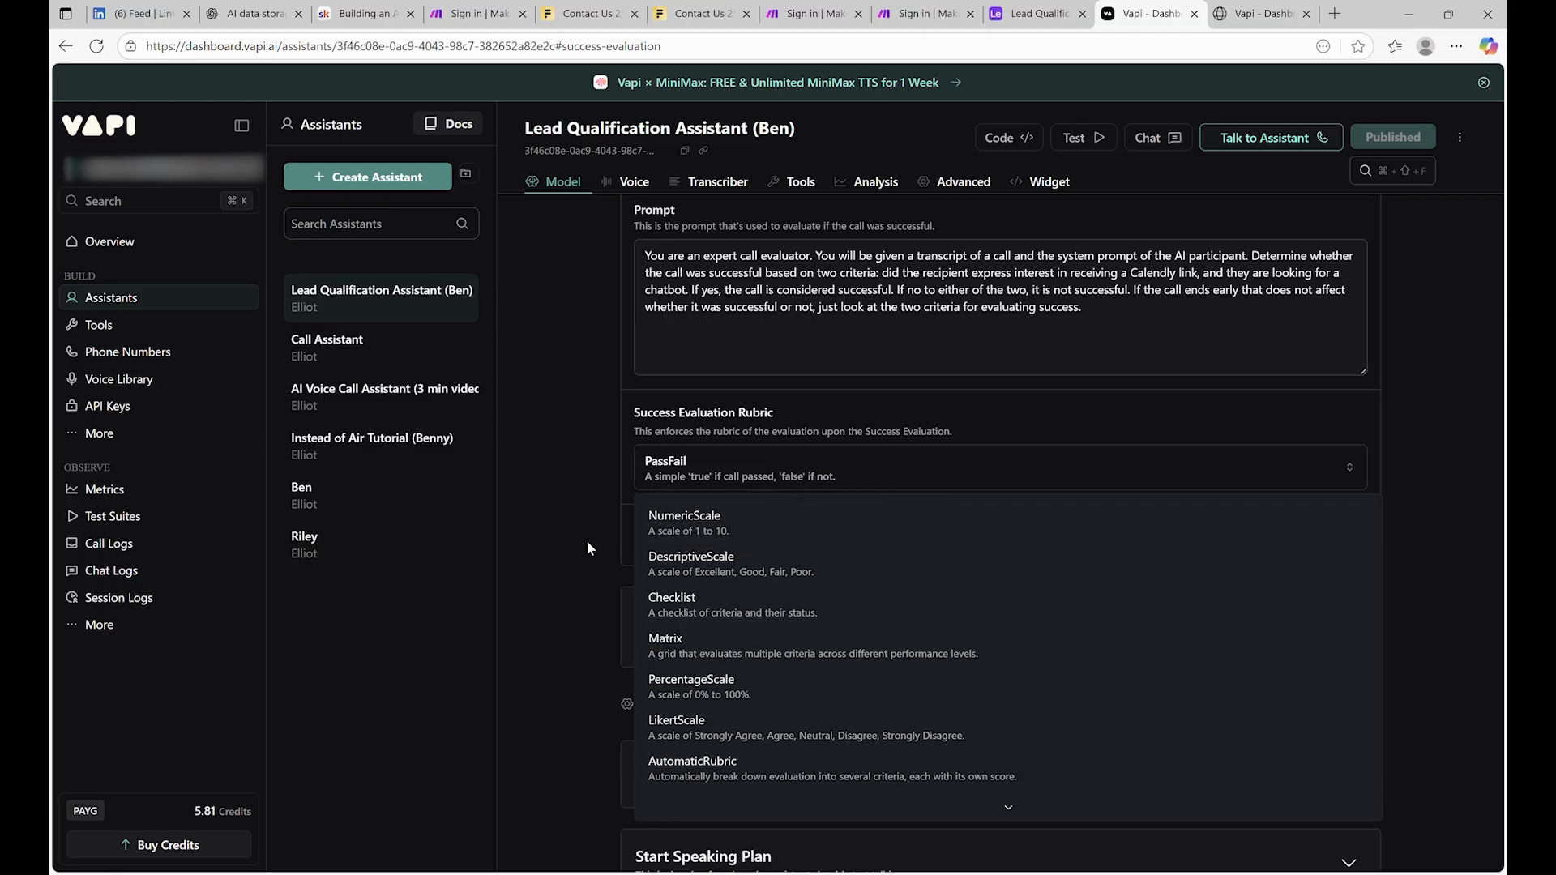
pyautogui.scroll(-1, 782, 531)
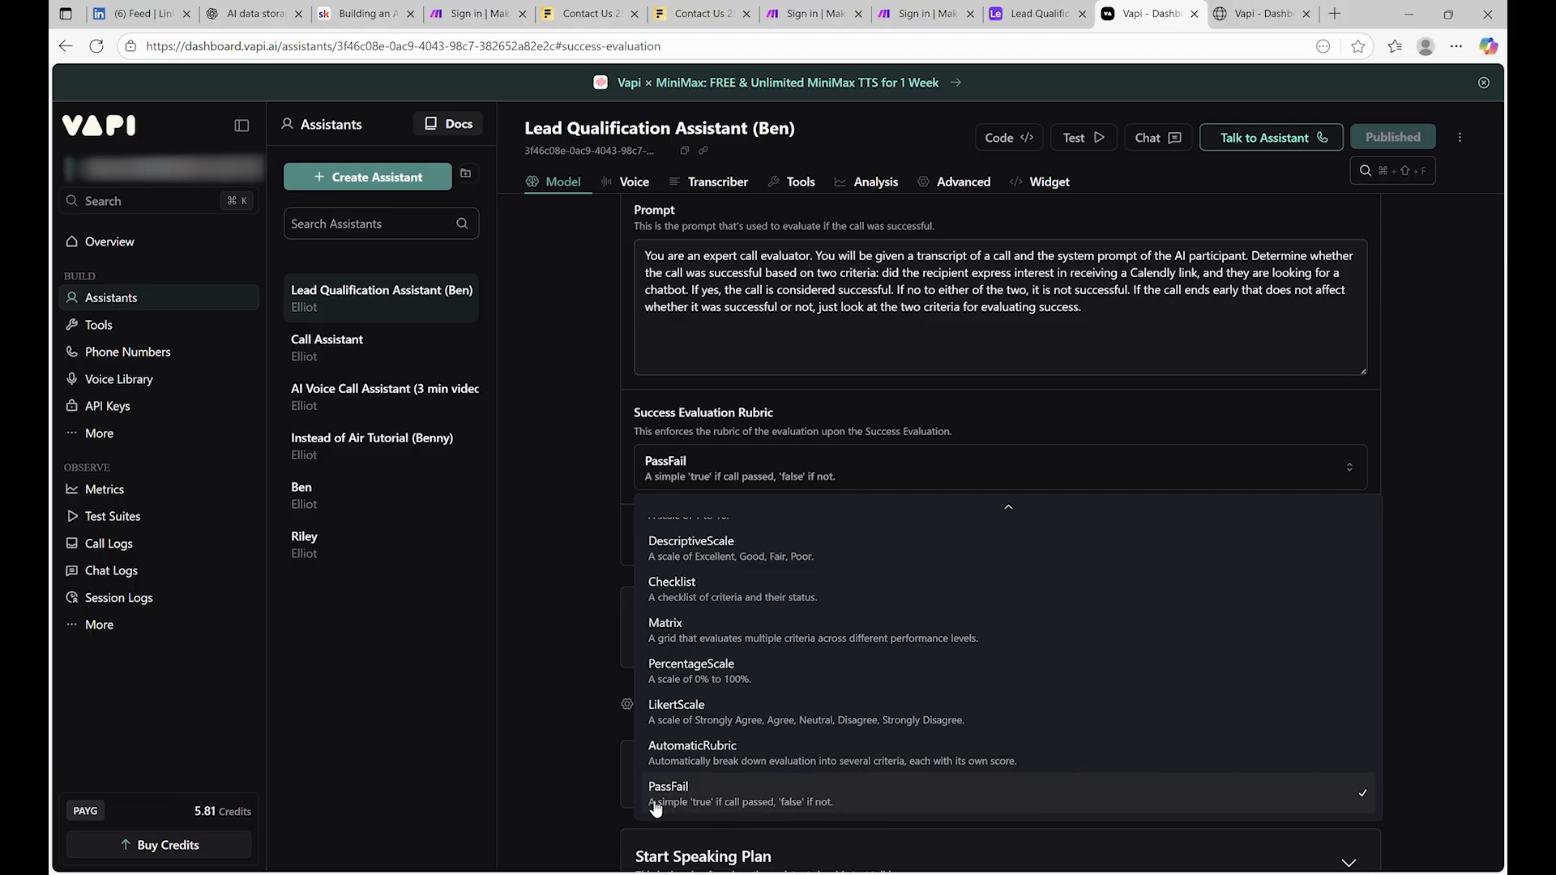
pyautogui.click(1111, 421)
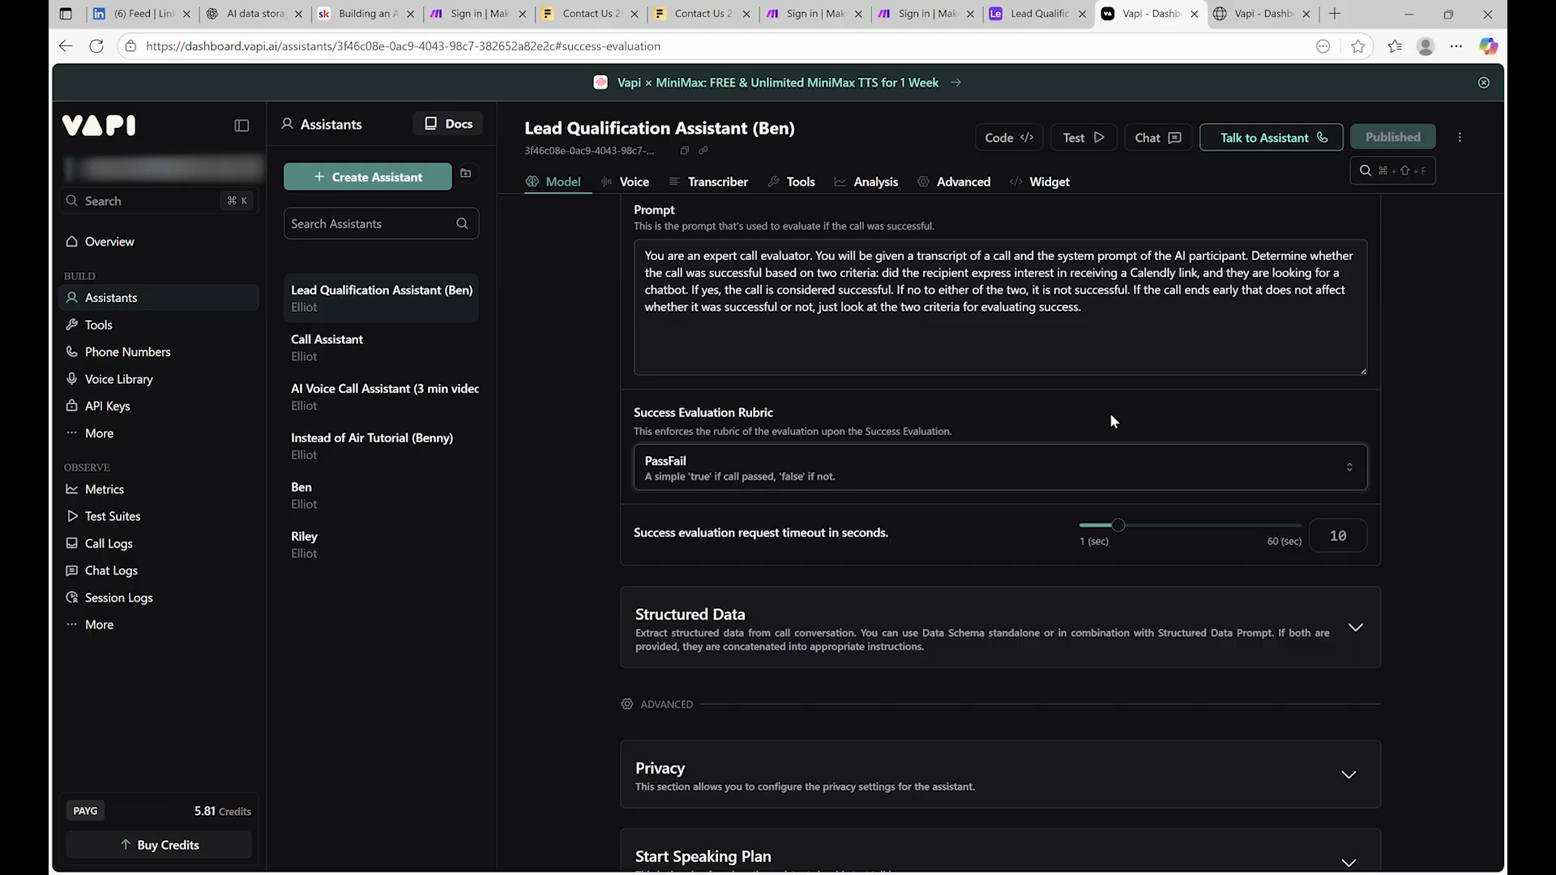
pyautogui.scroll(3, 932, 527)
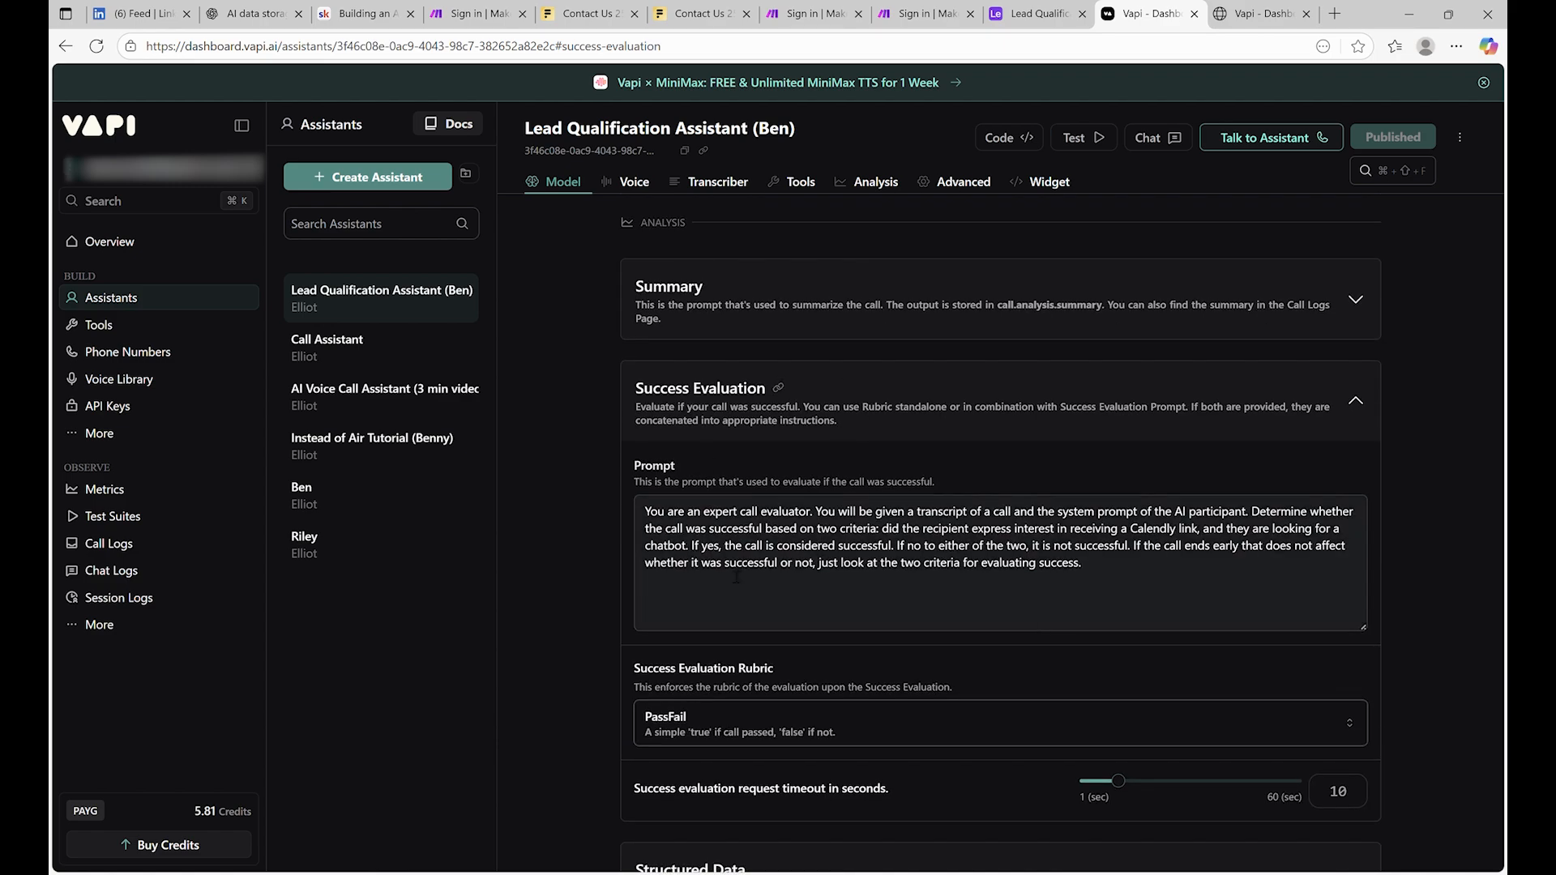
pyautogui.click(864, 606)
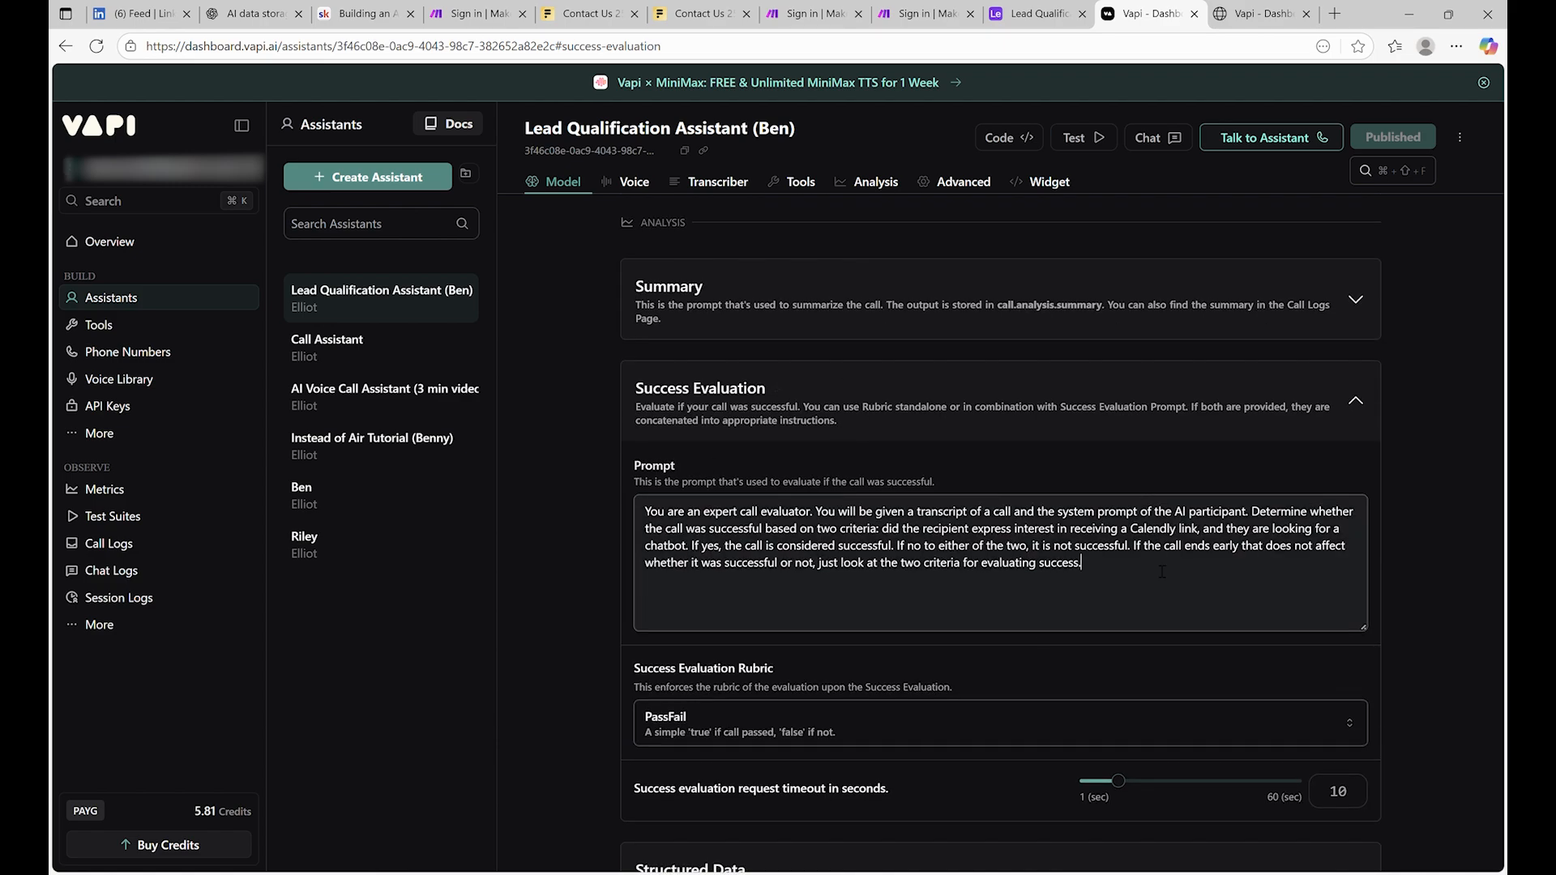
pyautogui.click(1119, 410)
pyautogui.scroll(-6, 746, 677)
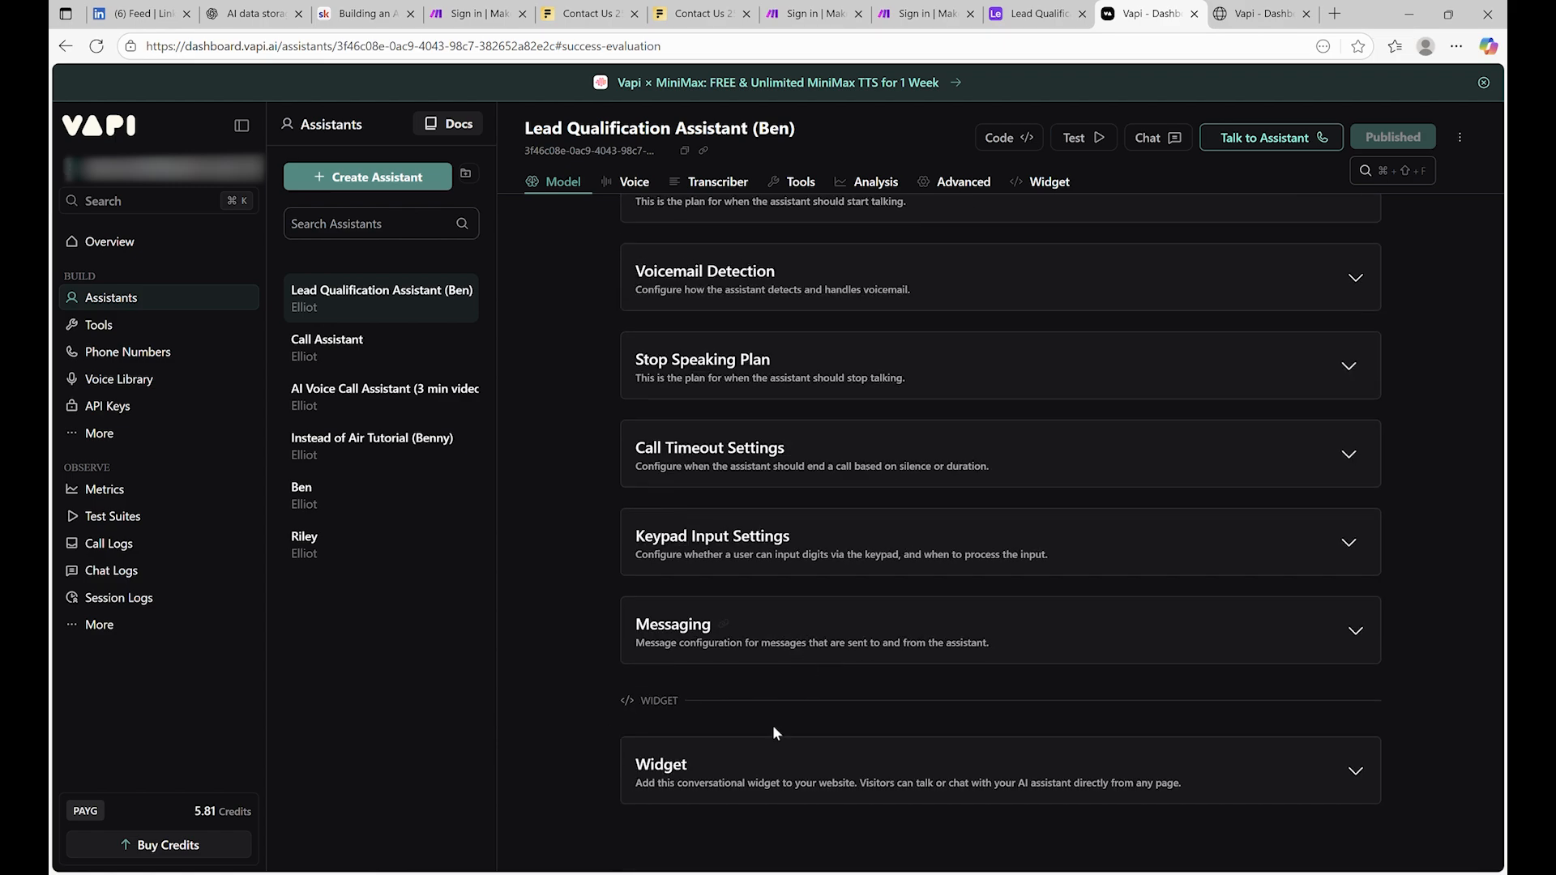
# Expand Messaging and delete the assistant's existing Server URL
pyautogui.click(823, 637)
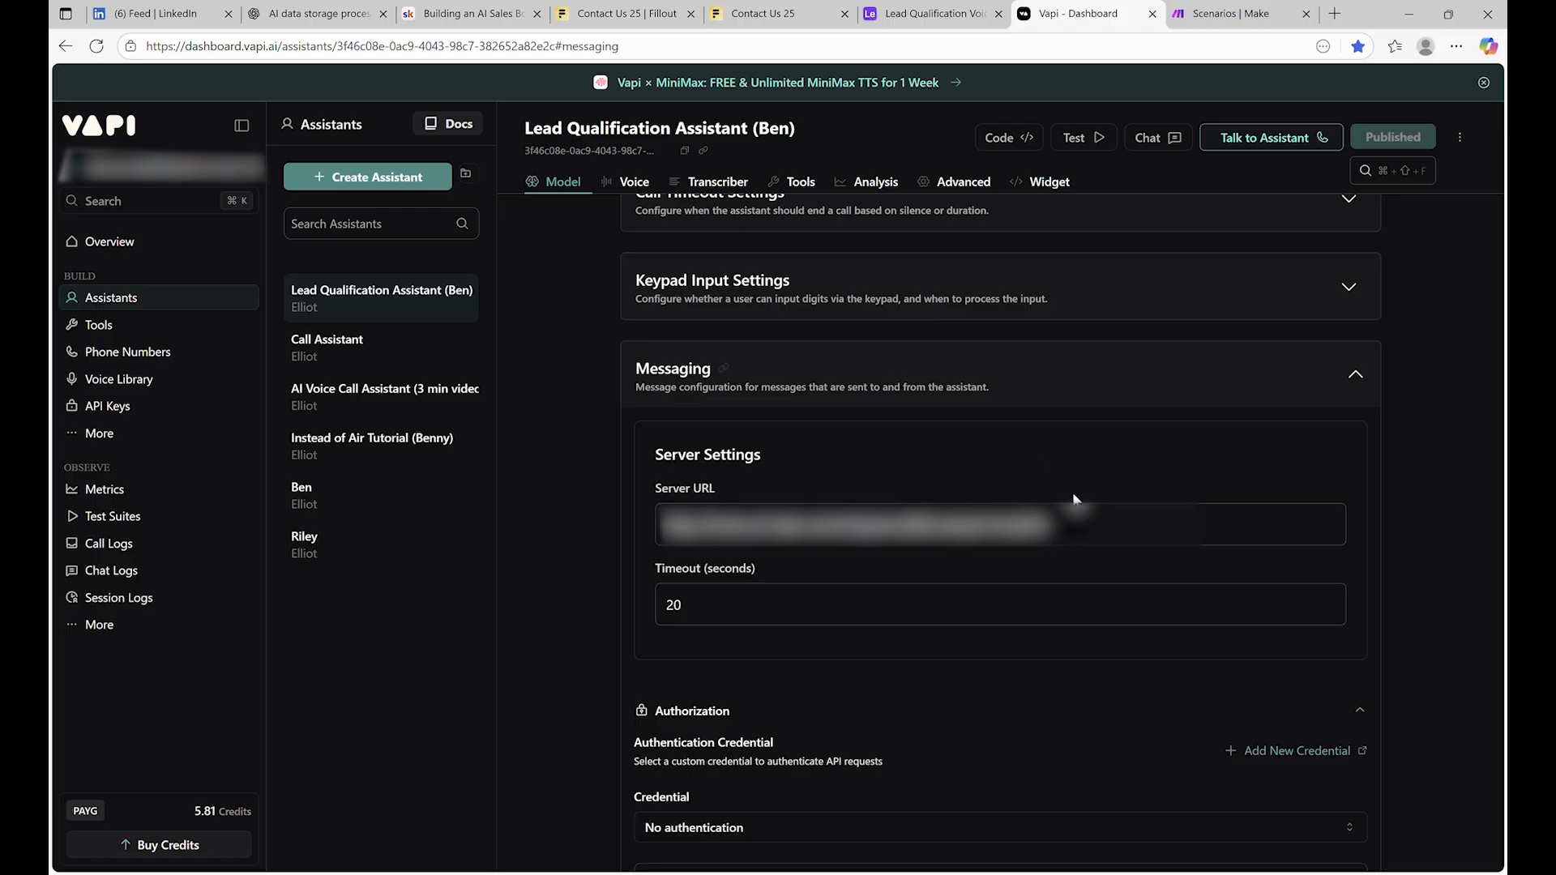
pyautogui.moveTo(1078, 525); pyautogui.dragTo(616, 528)
pyautogui.press('BackSpace')
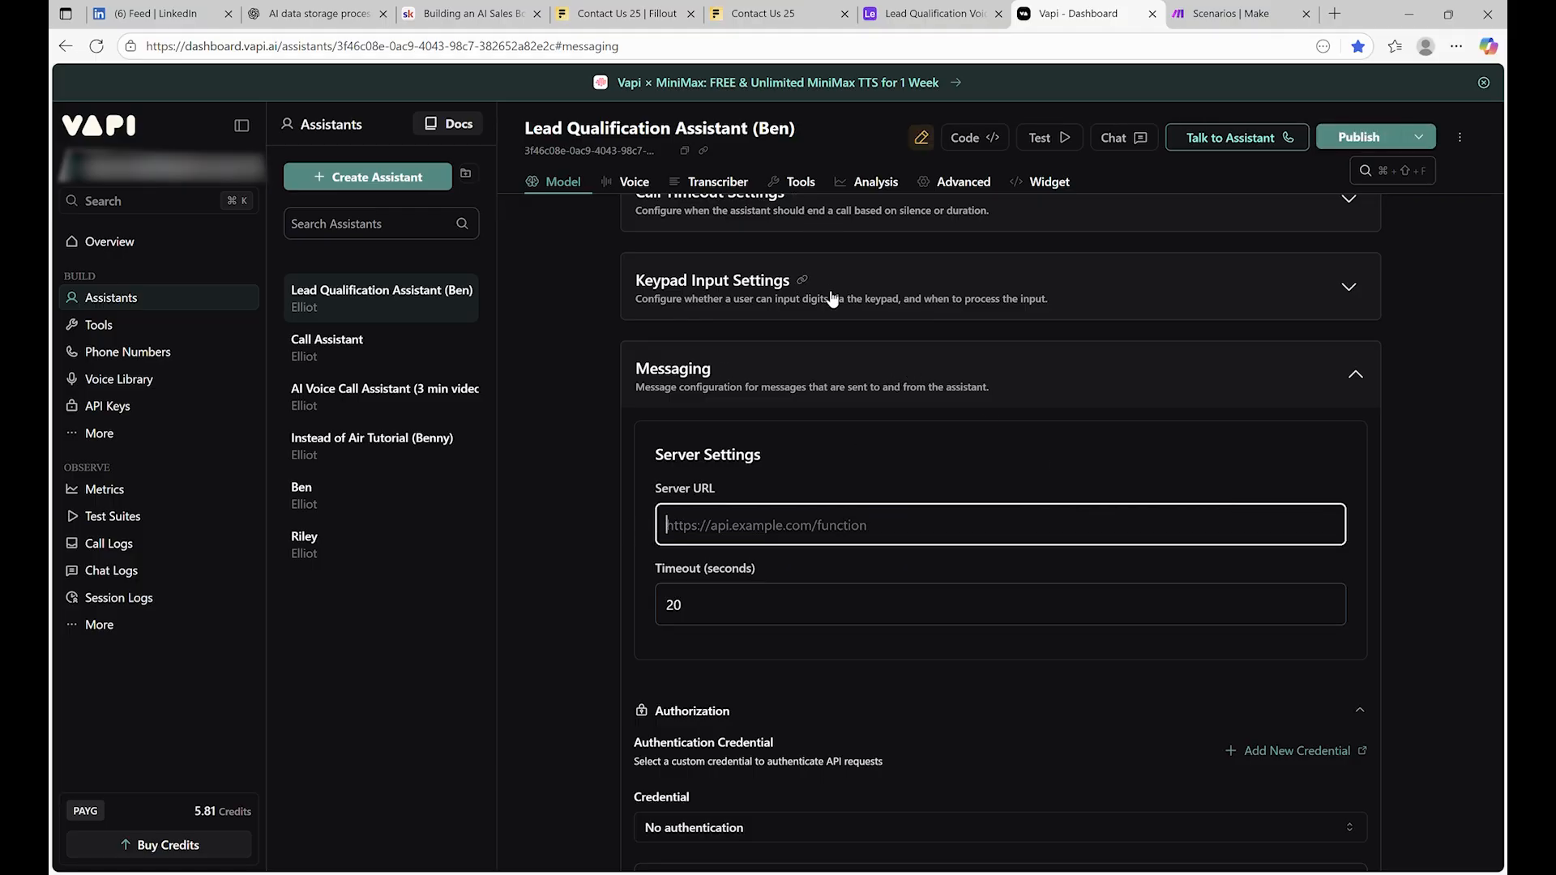
# Start a new blank Make scenario from the Video_1 folder
pyautogui.scroll(2, 863, 436)
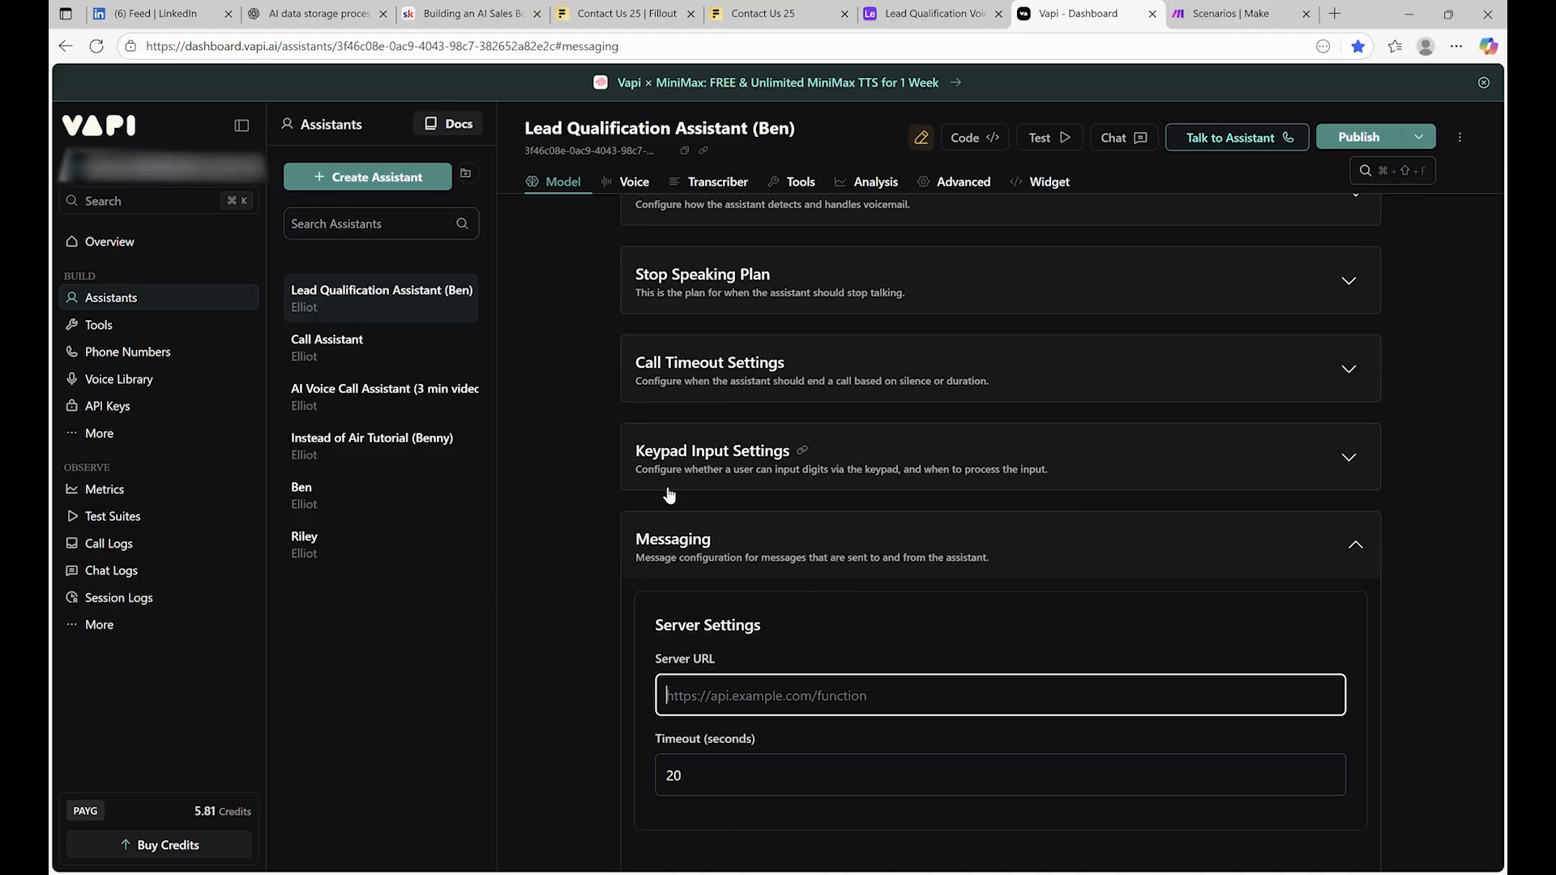
pyautogui.scroll(-3, 669, 496)
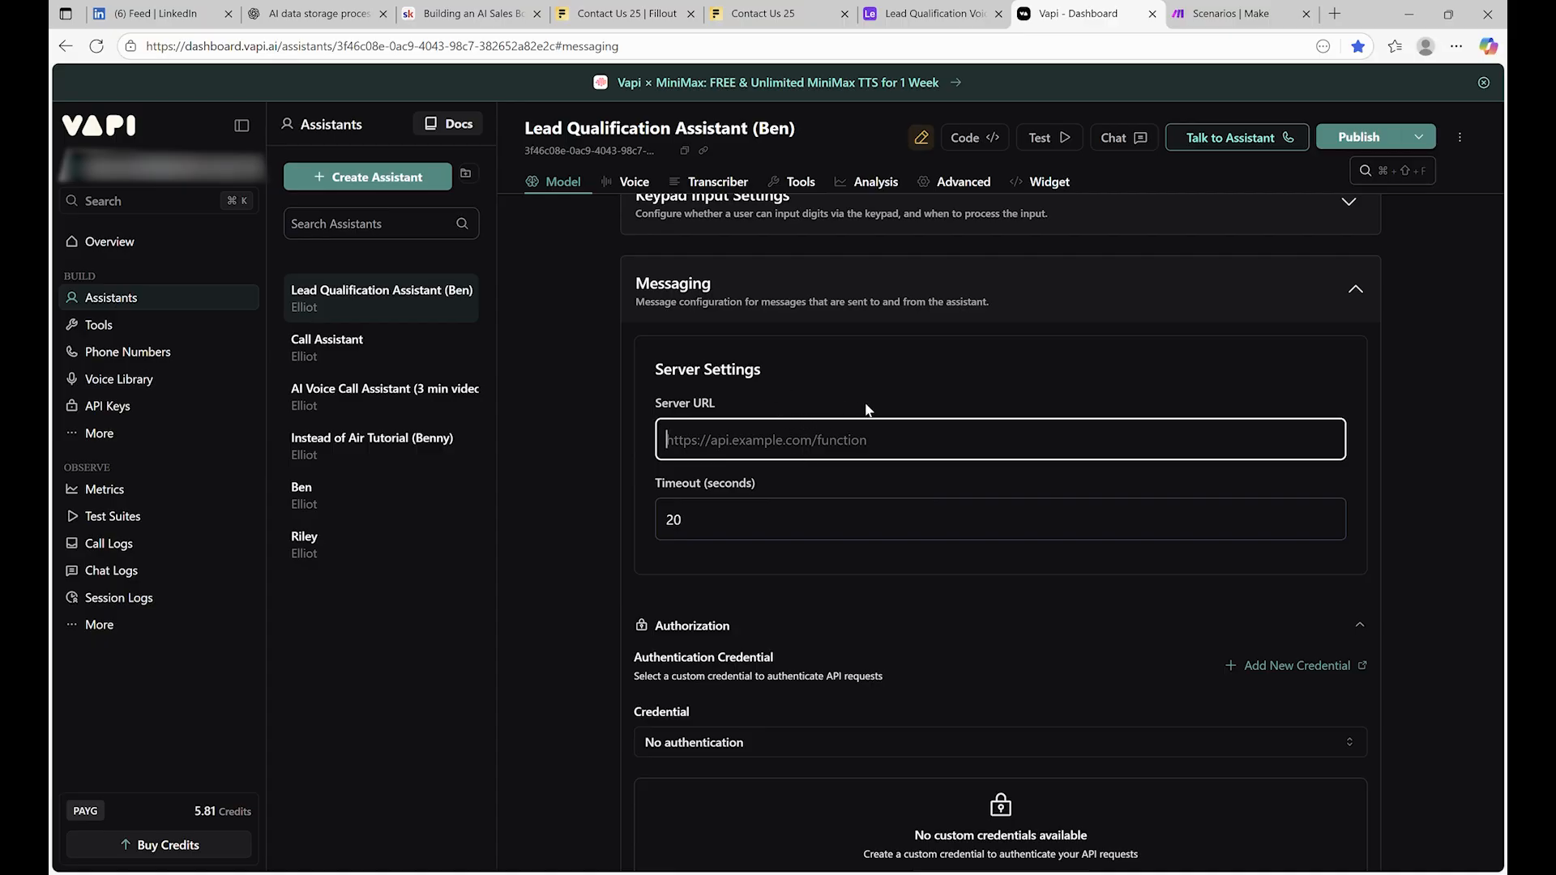
pyautogui.click(1188, 13)
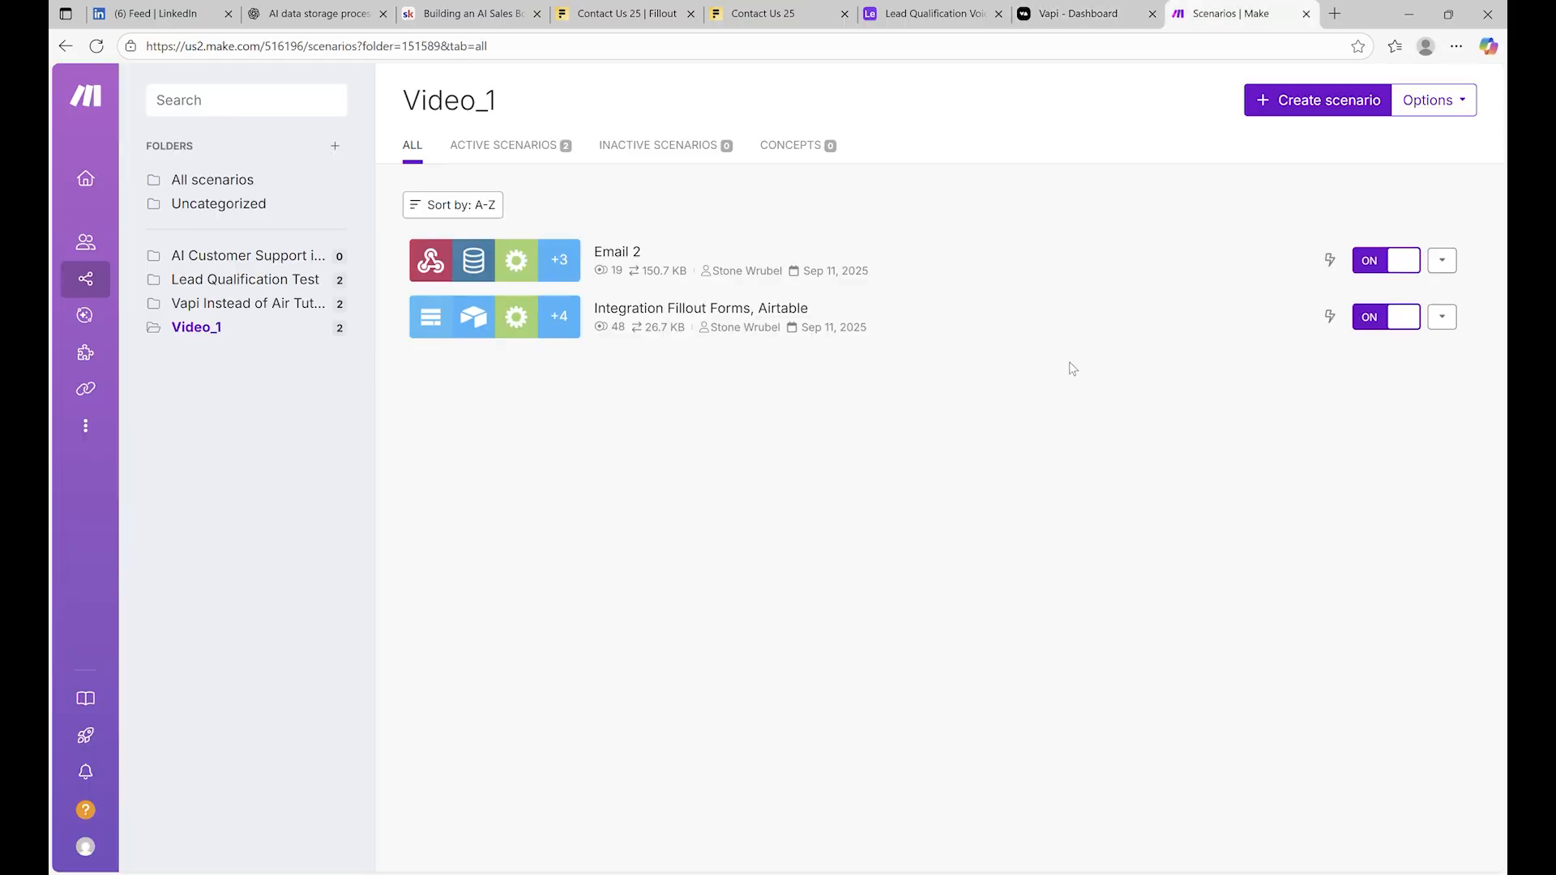
pyautogui.click(1266, 100)
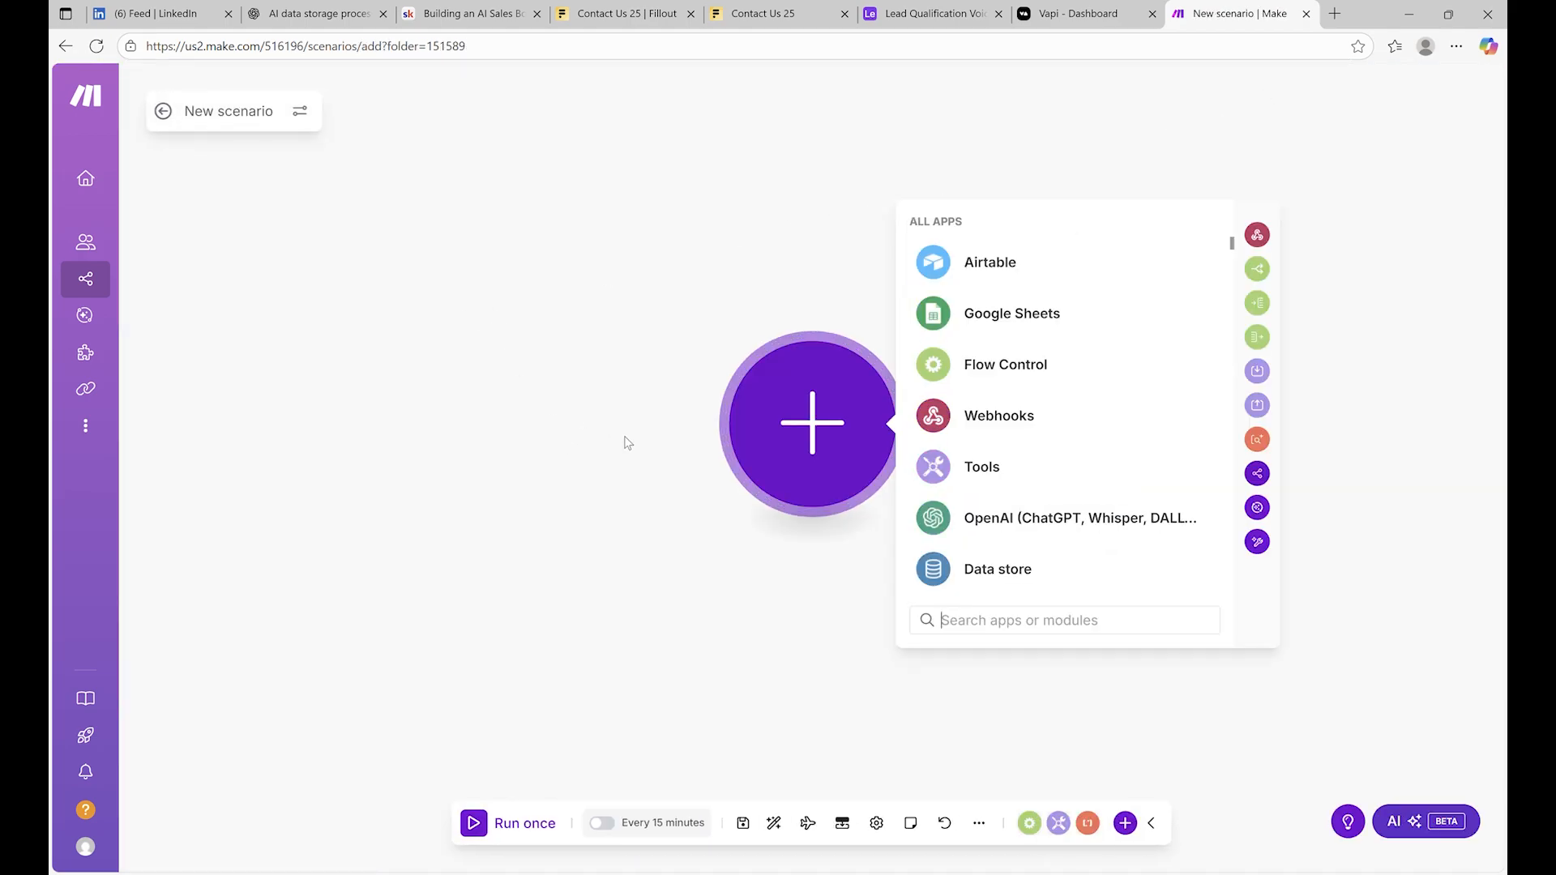
# Add a Custom webhook trigger with a new webhook named 'Lead Qualification Webhook 1'
pyautogui.click(993, 417)
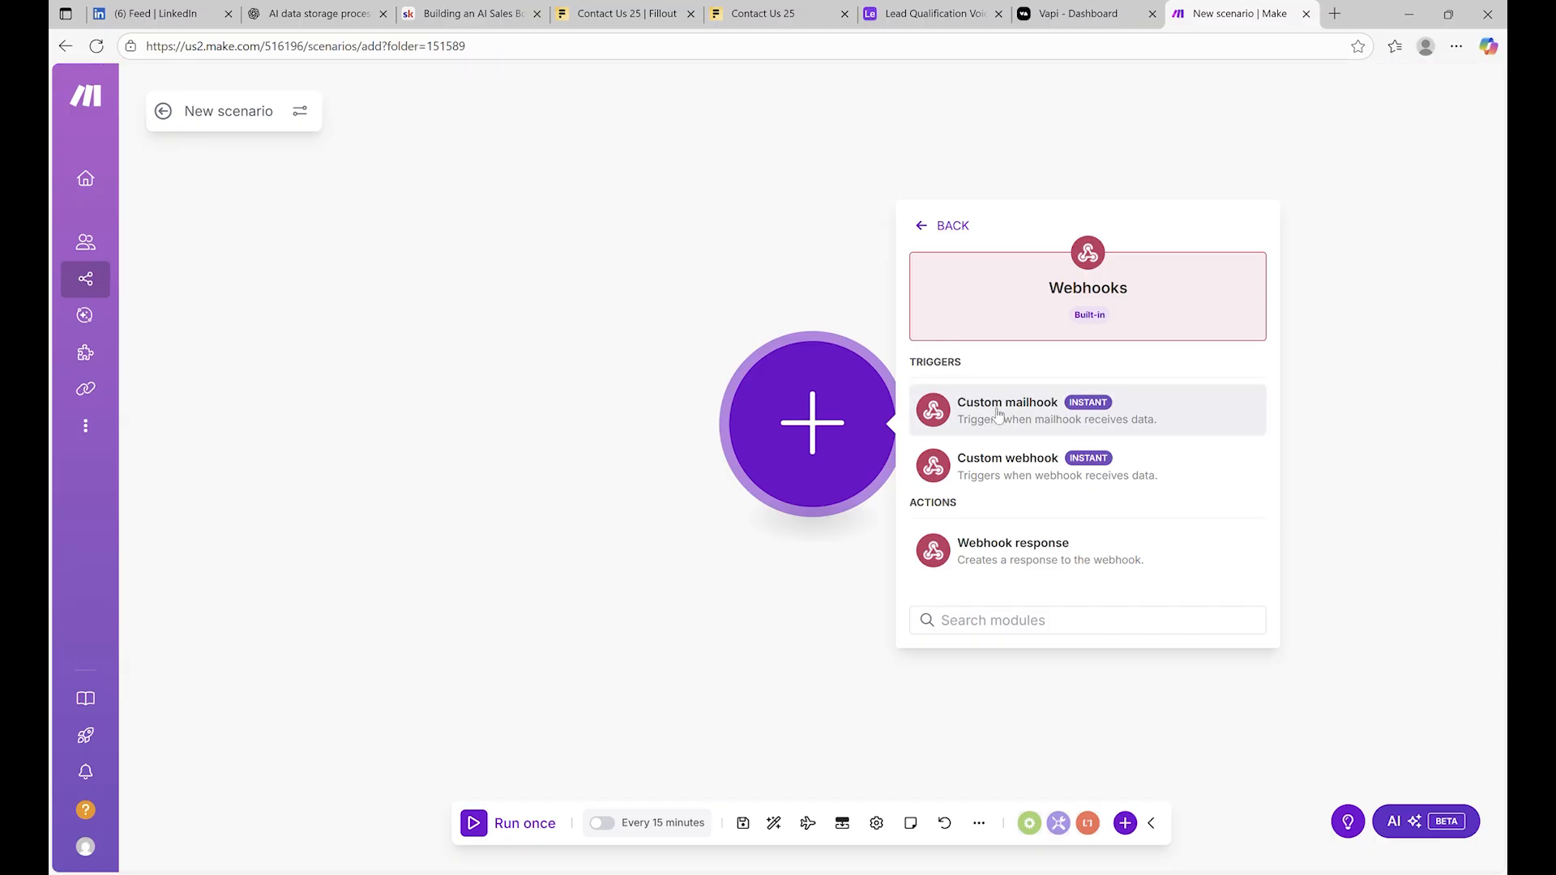
pyautogui.click(1025, 478)
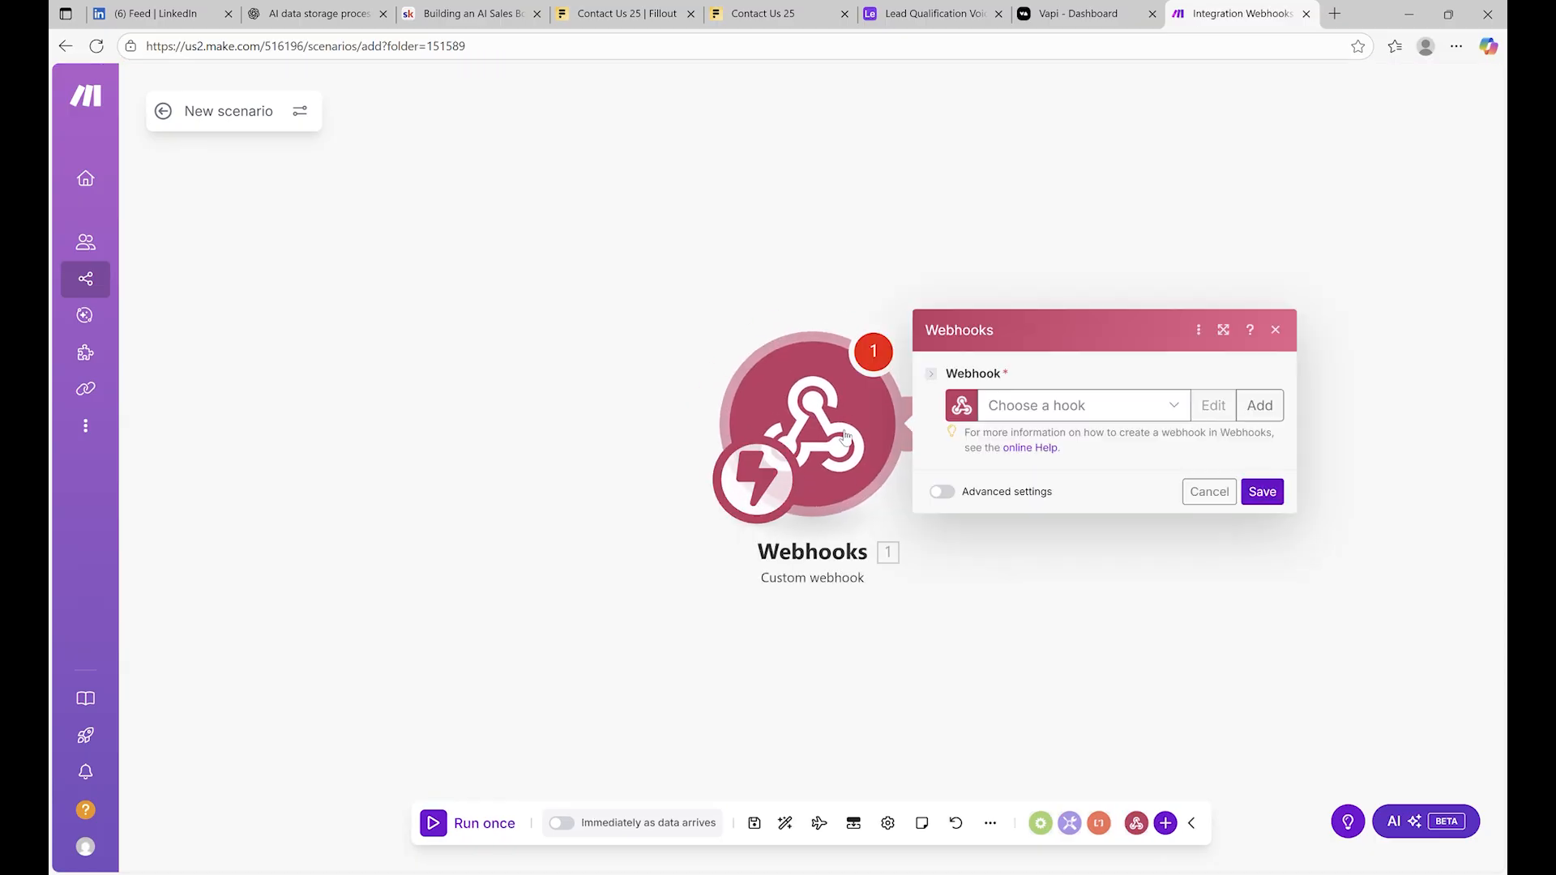
pyautogui.click(1112, 405)
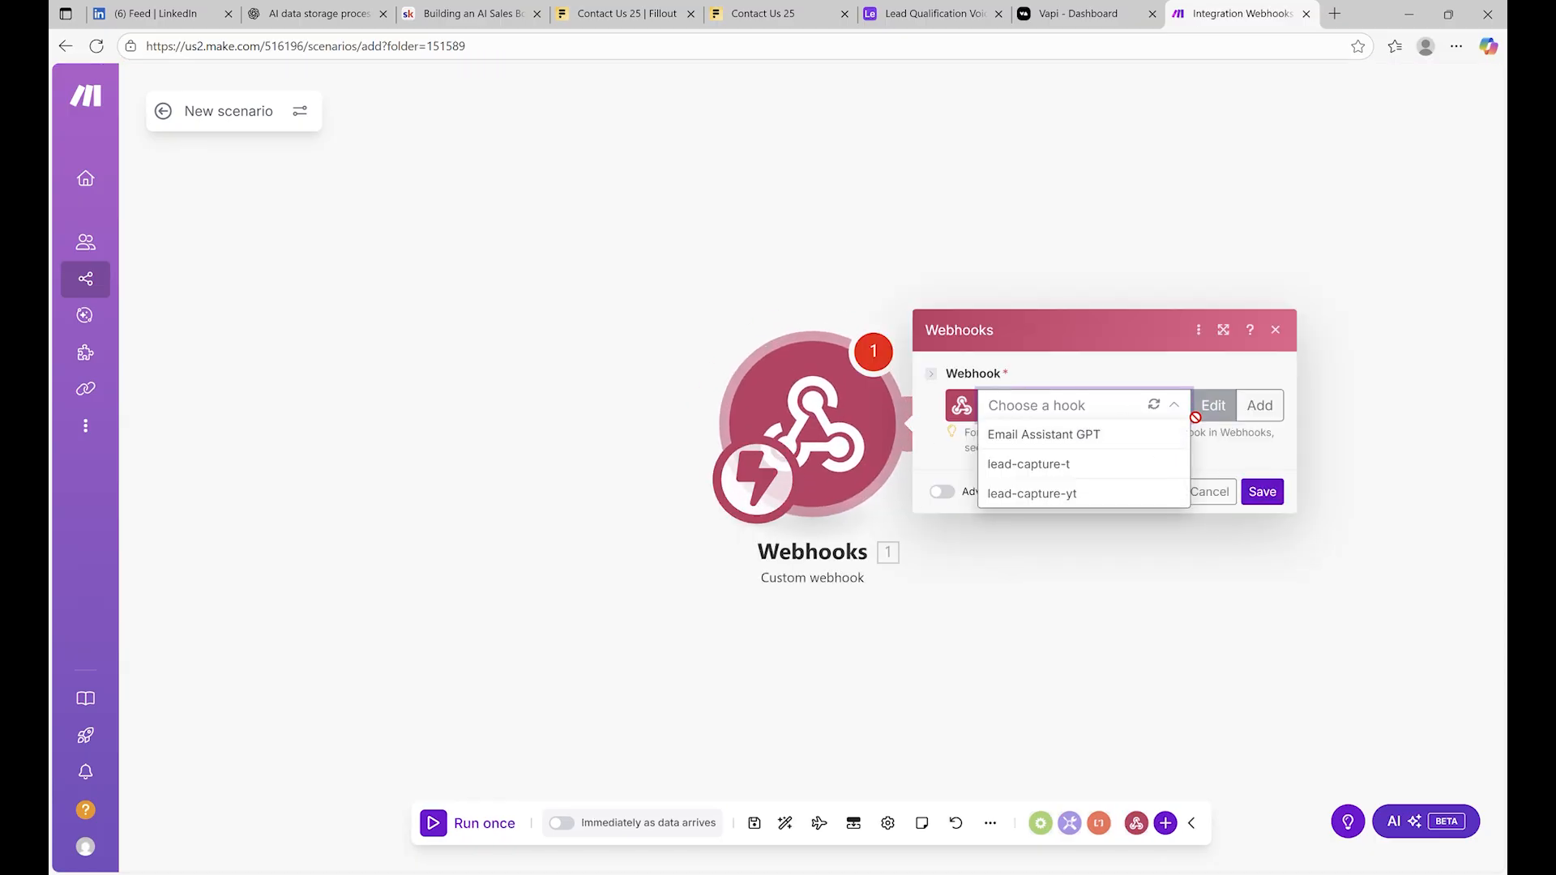
pyautogui.click(1259, 406)
pyautogui.click(1115, 288)
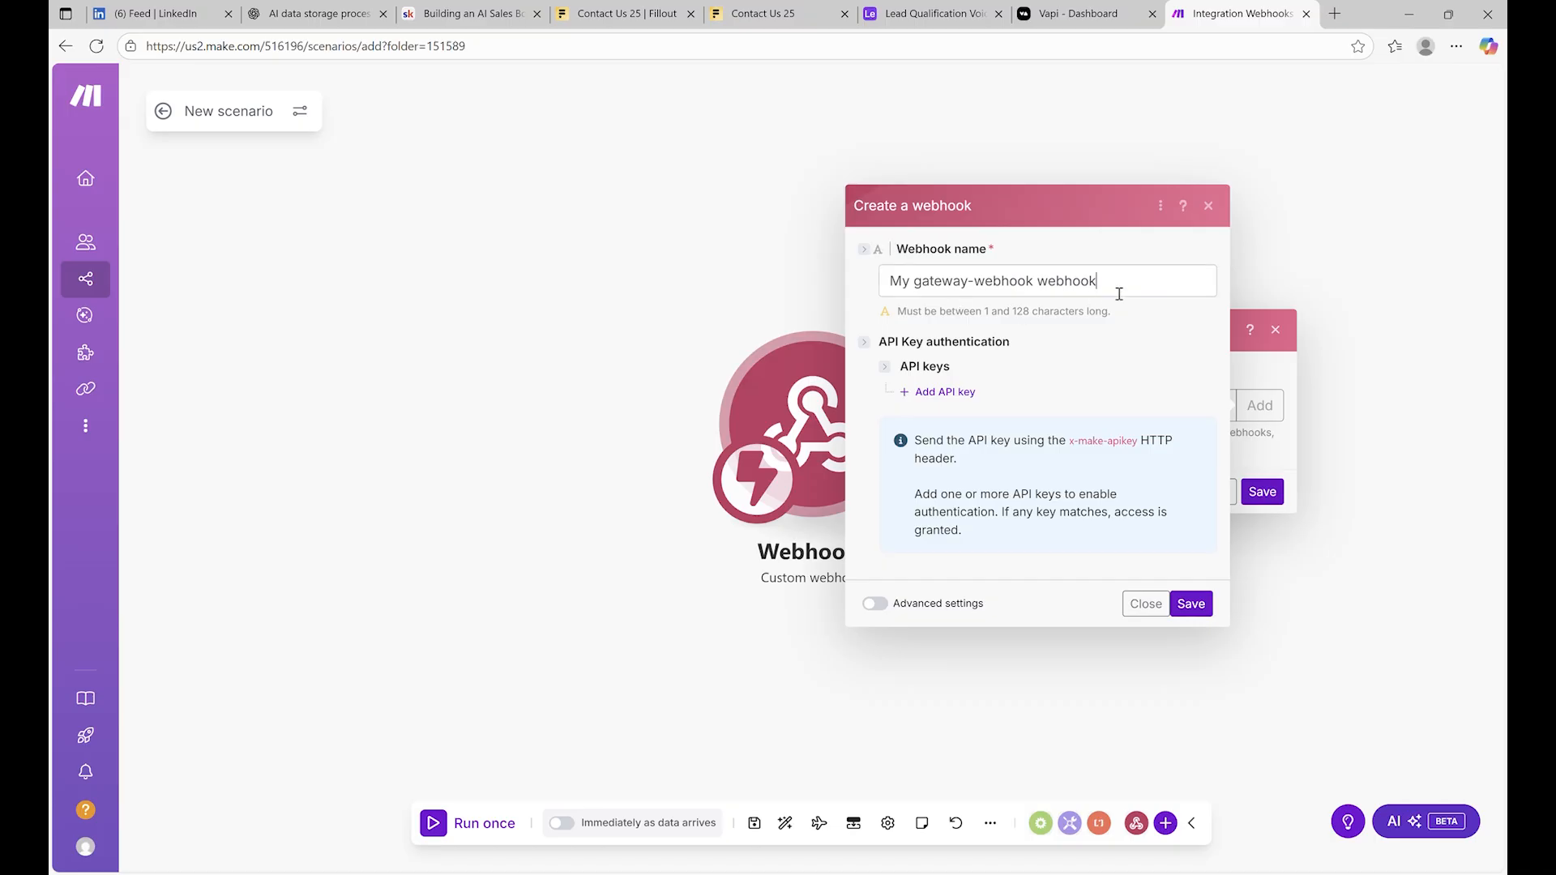
pyautogui.hotkey('ctrl', 'a')
pyautogui.write('Lr')
pyautogui.press('BackSpace')
pyautogui.press('BackSpace')
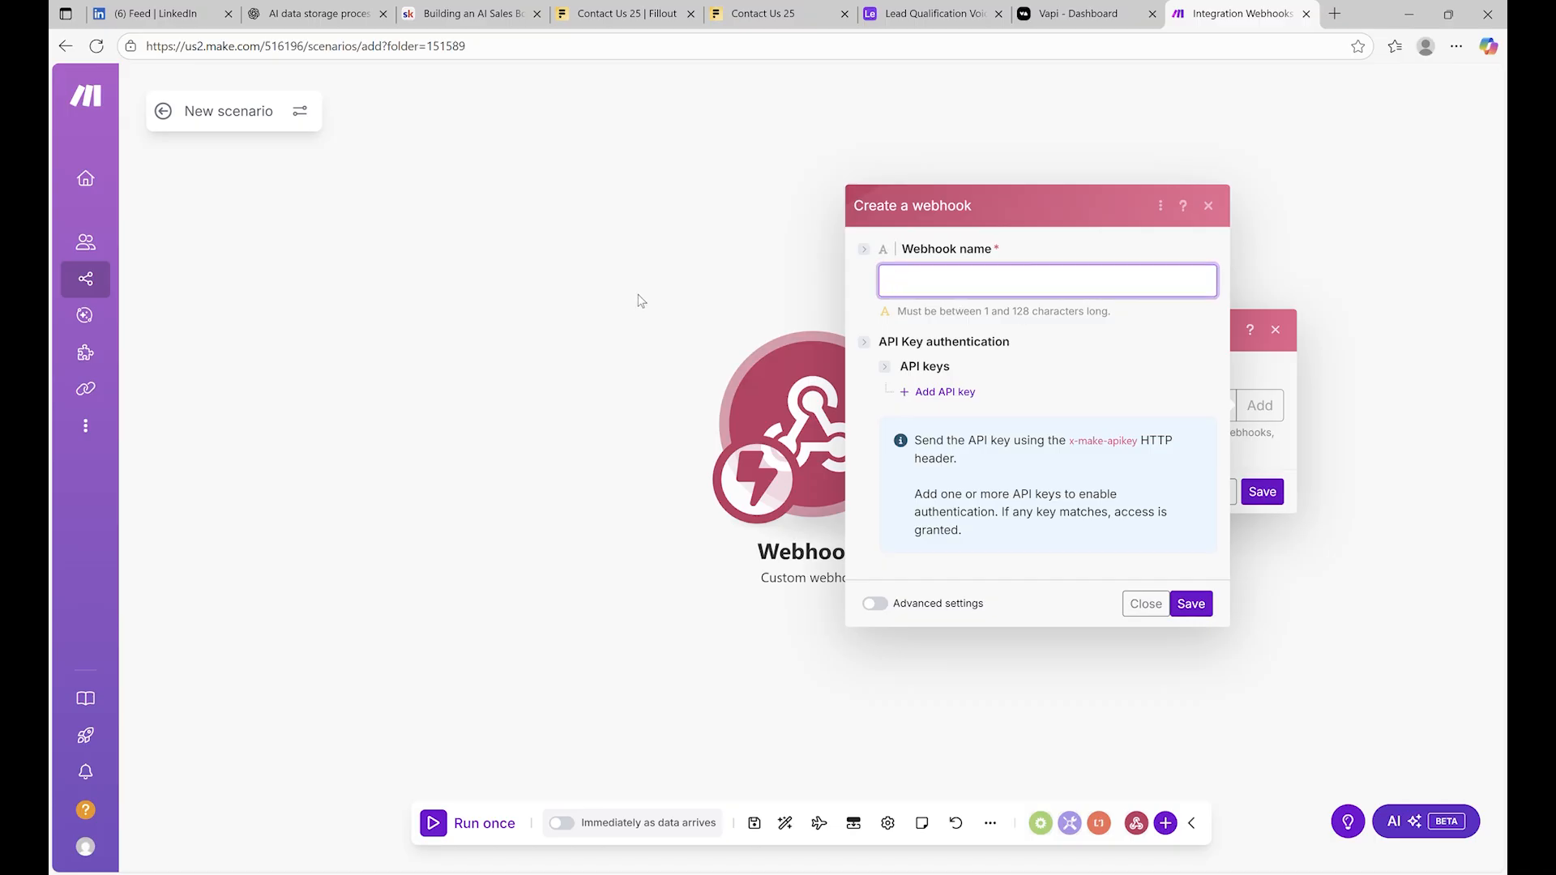
pyautogui.write('Lead Qualification Webhook')
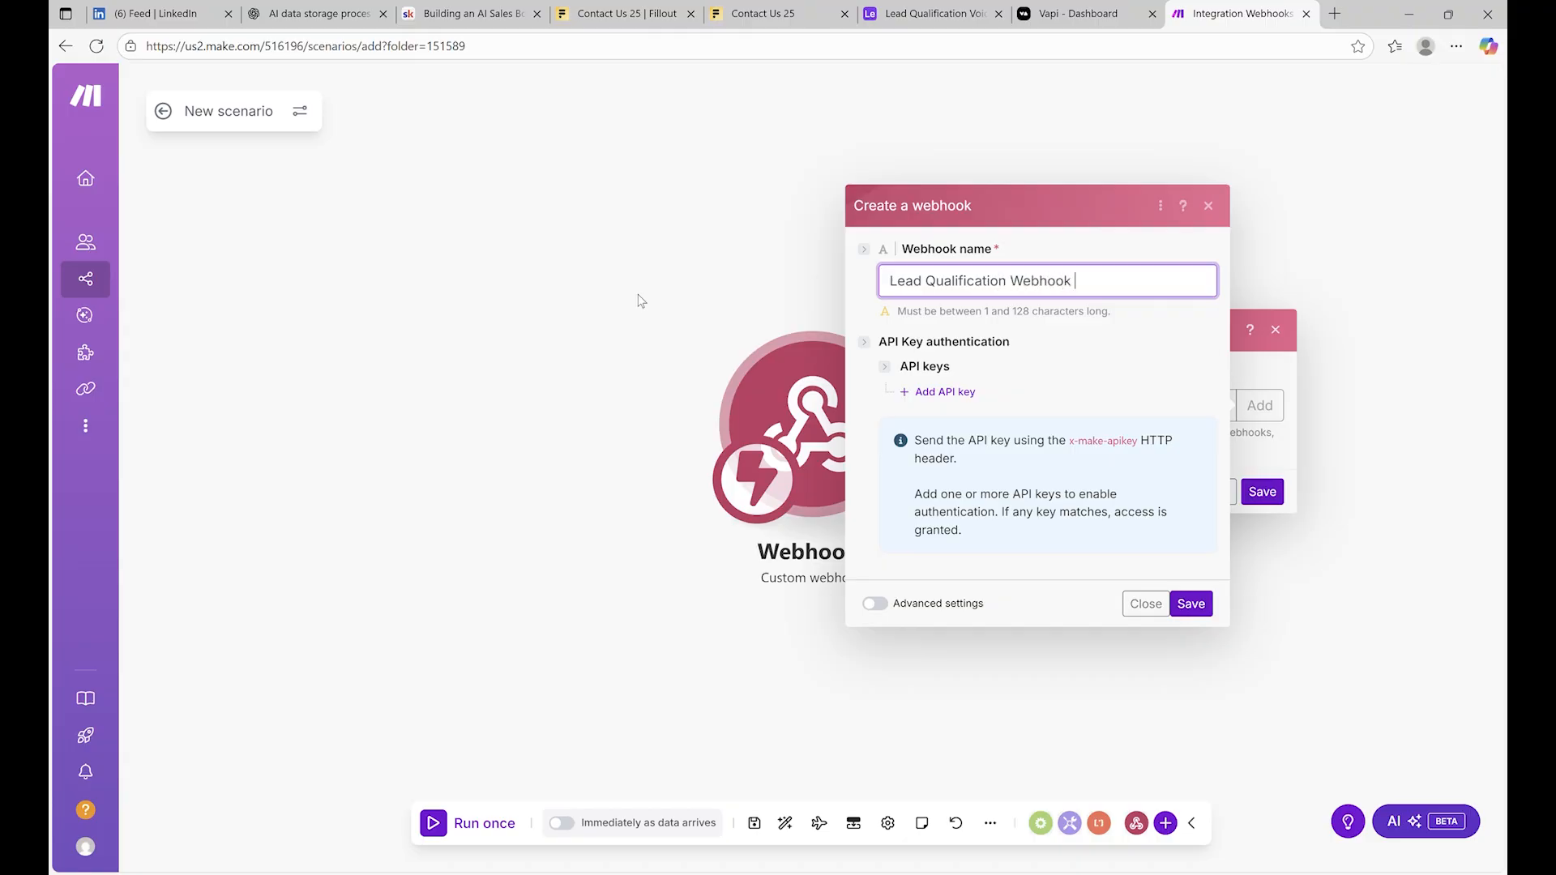
pyautogui.write(' 1')
# Save the webhook without an API key and copy its address
pyautogui.click(963, 395)
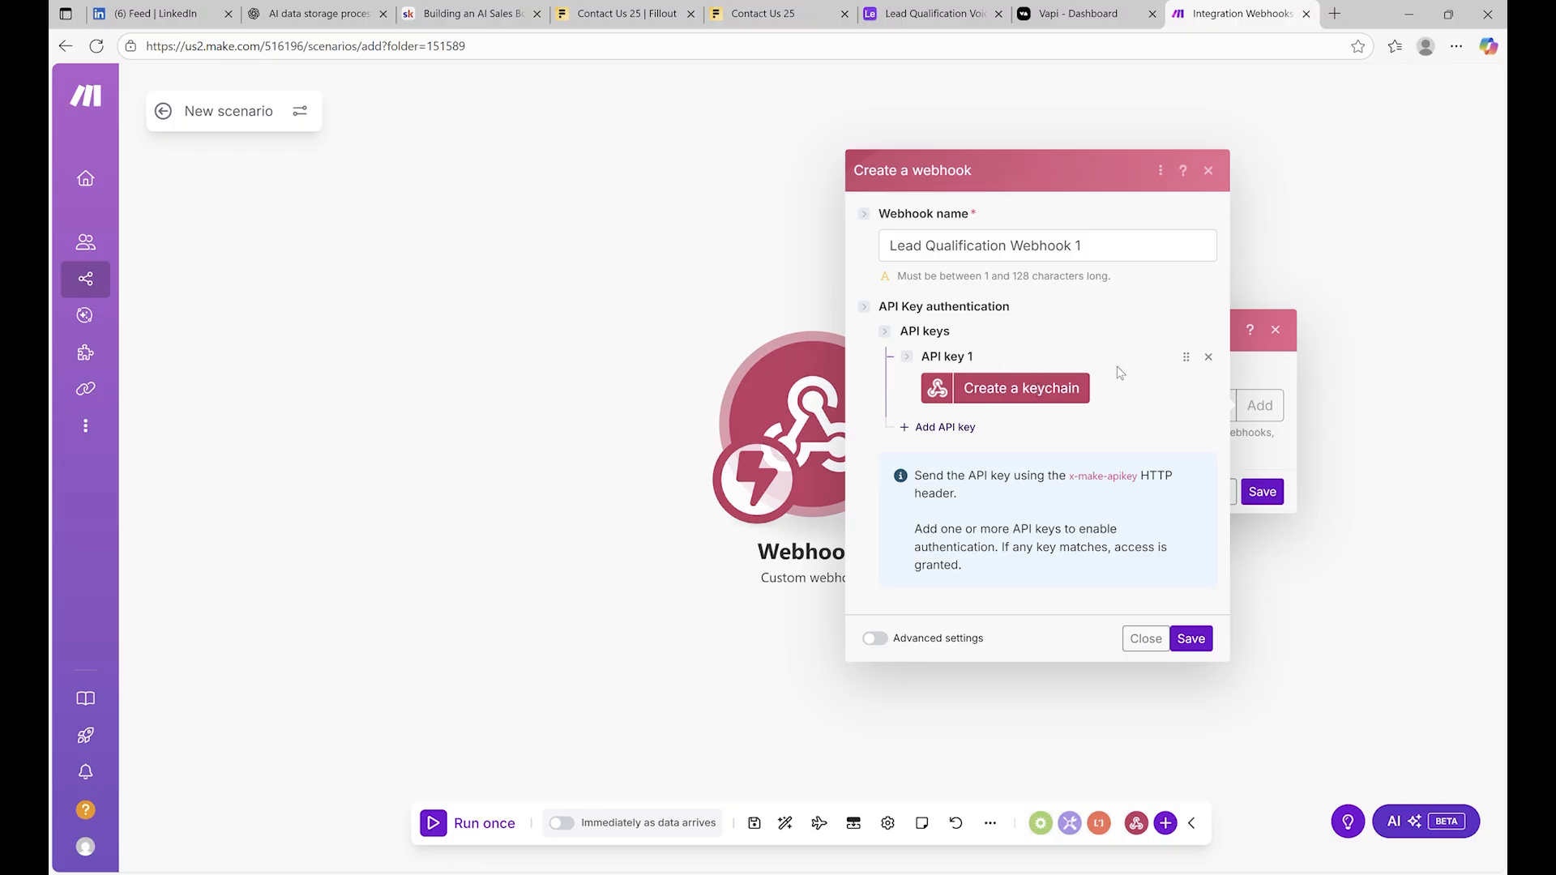
pyautogui.click(1209, 357)
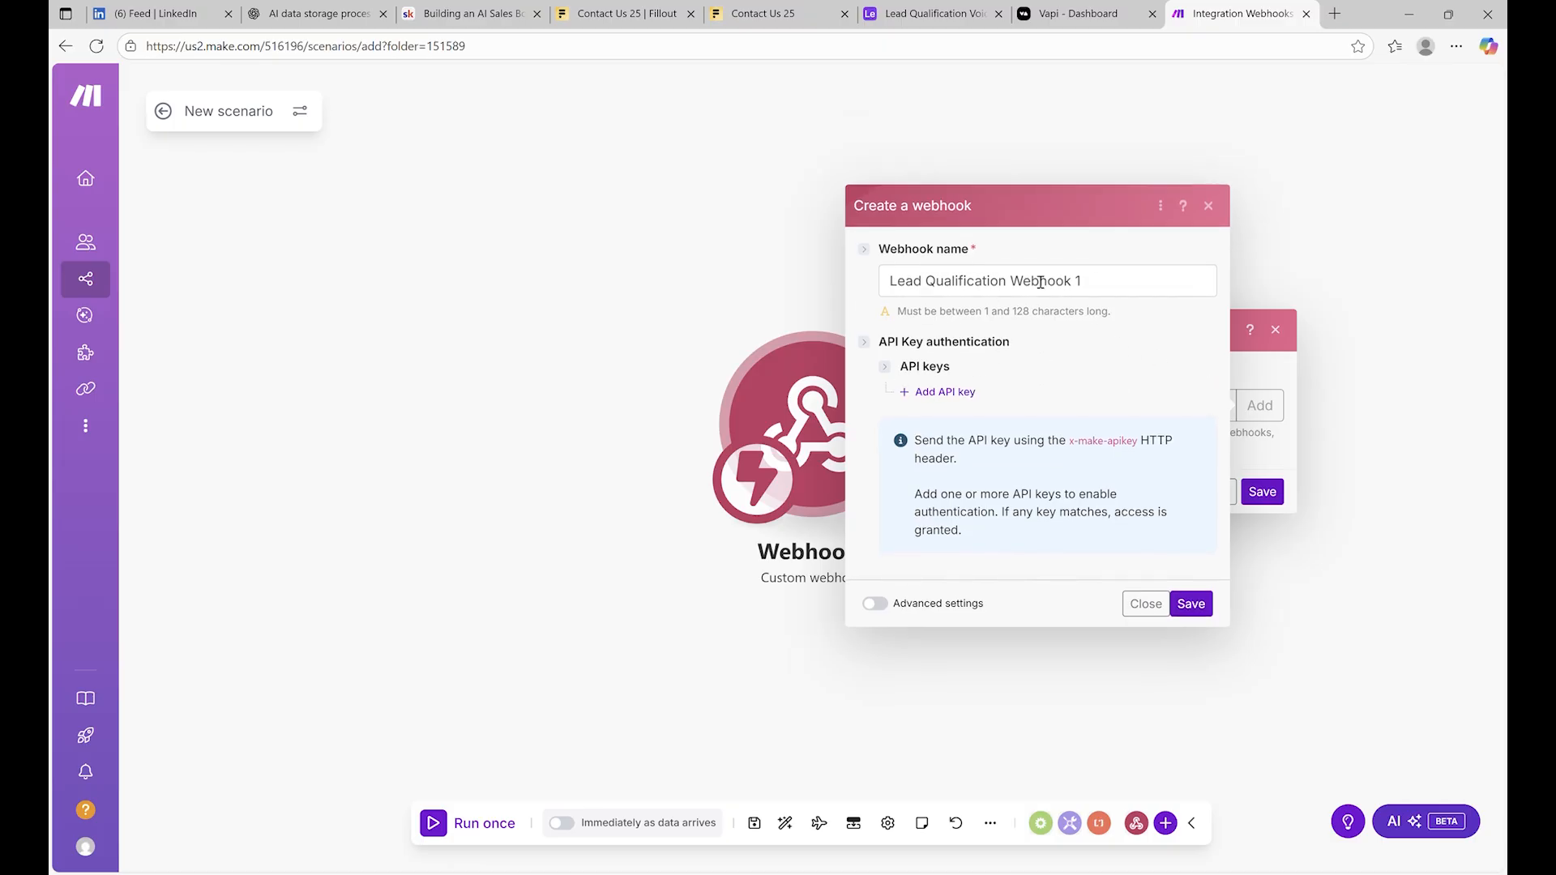
pyautogui.click(1191, 605)
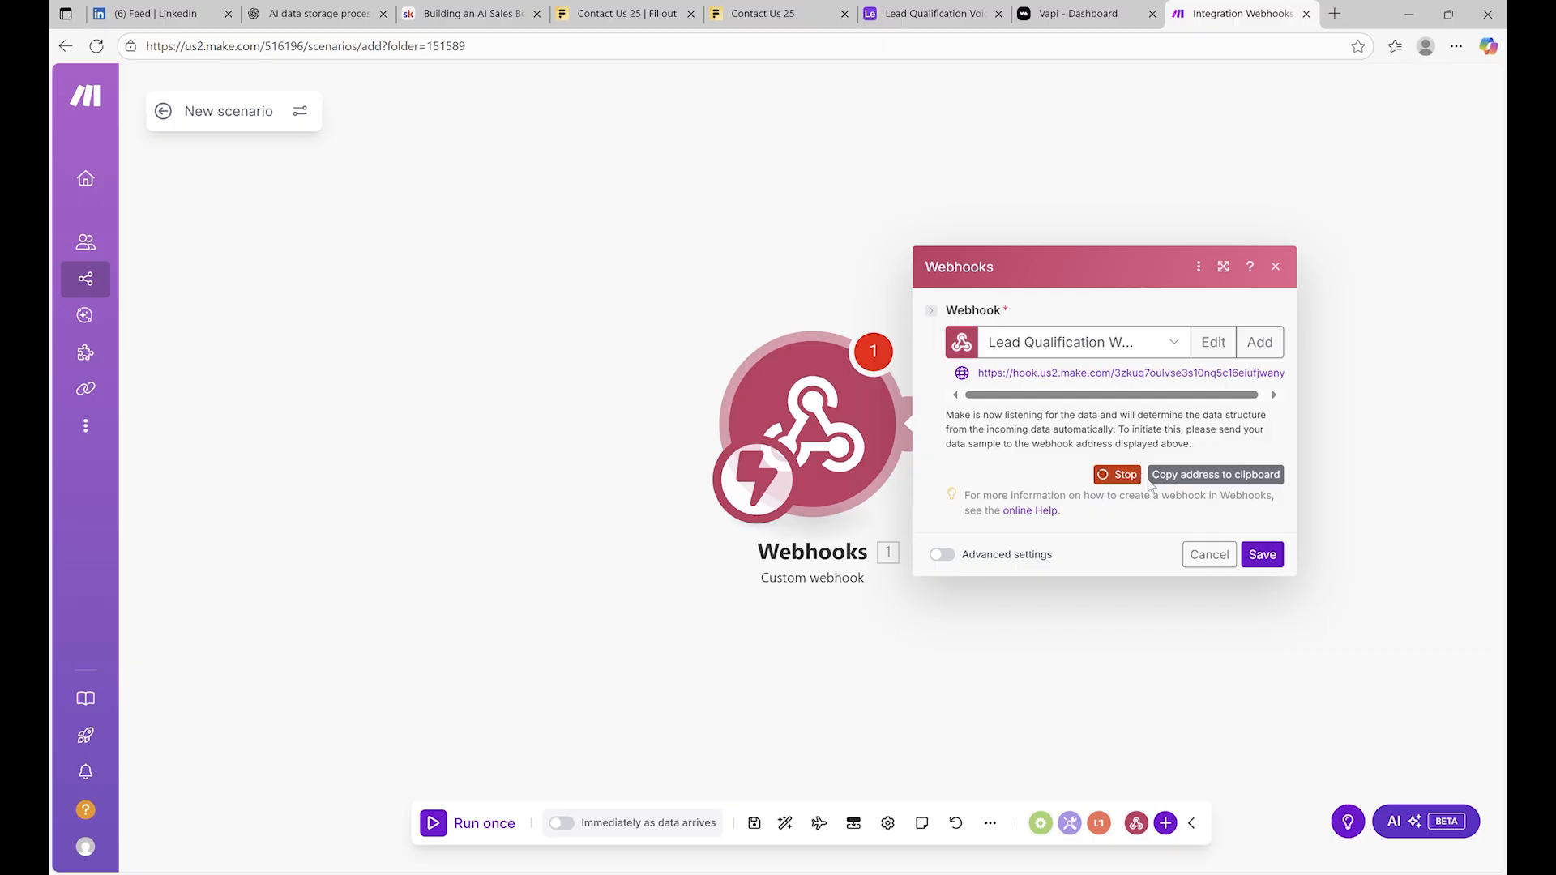
pyautogui.click(1224, 483)
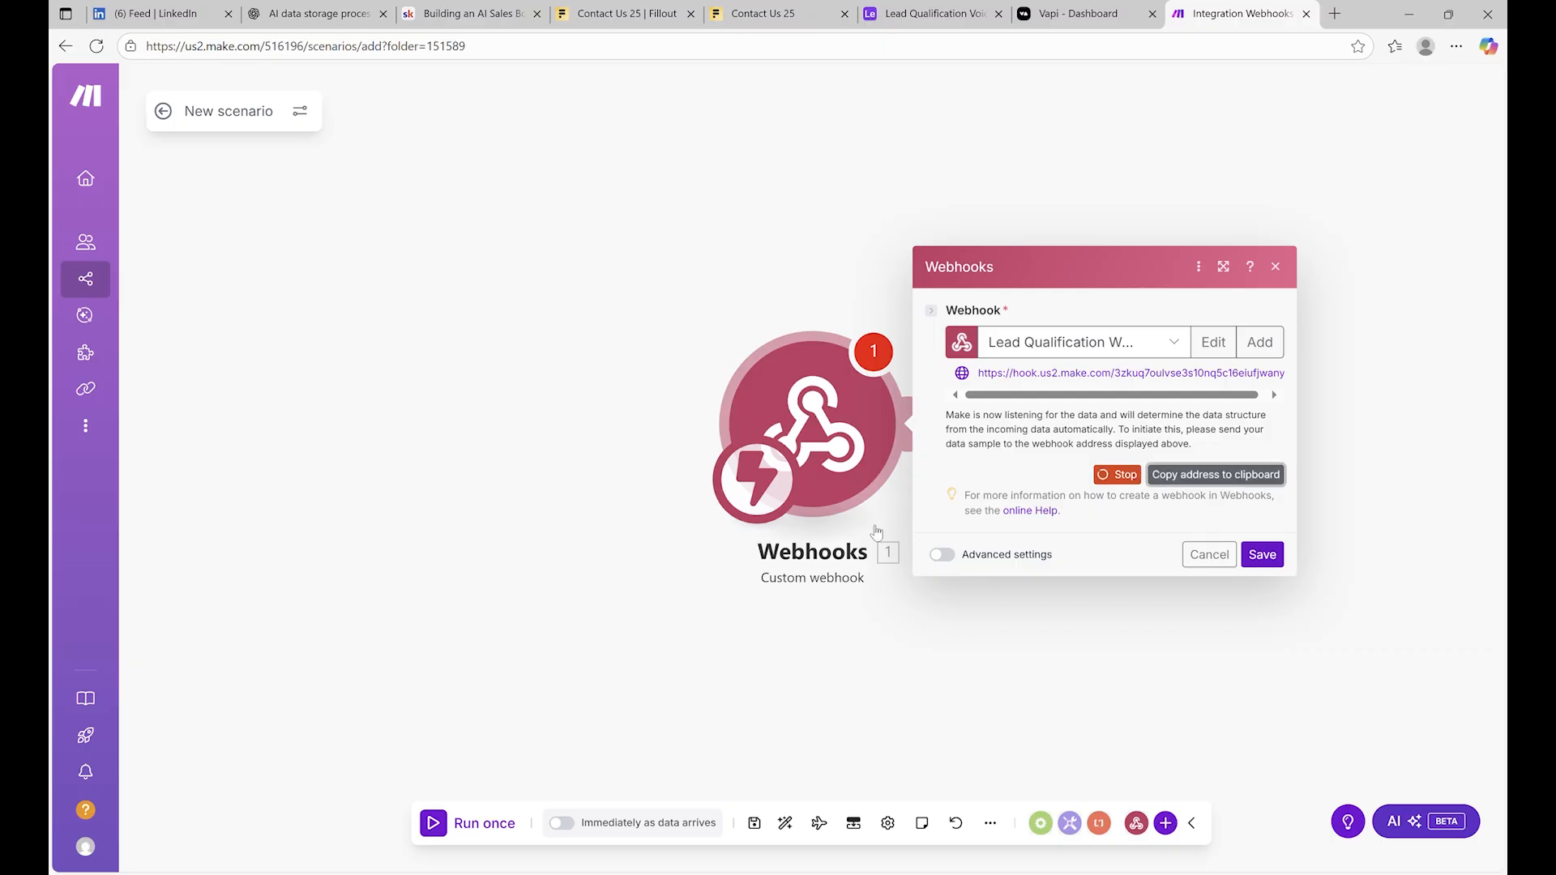
# Paste the Make webhook address into the Vapi assistant's Server URL
pyautogui.click(1095, 10)
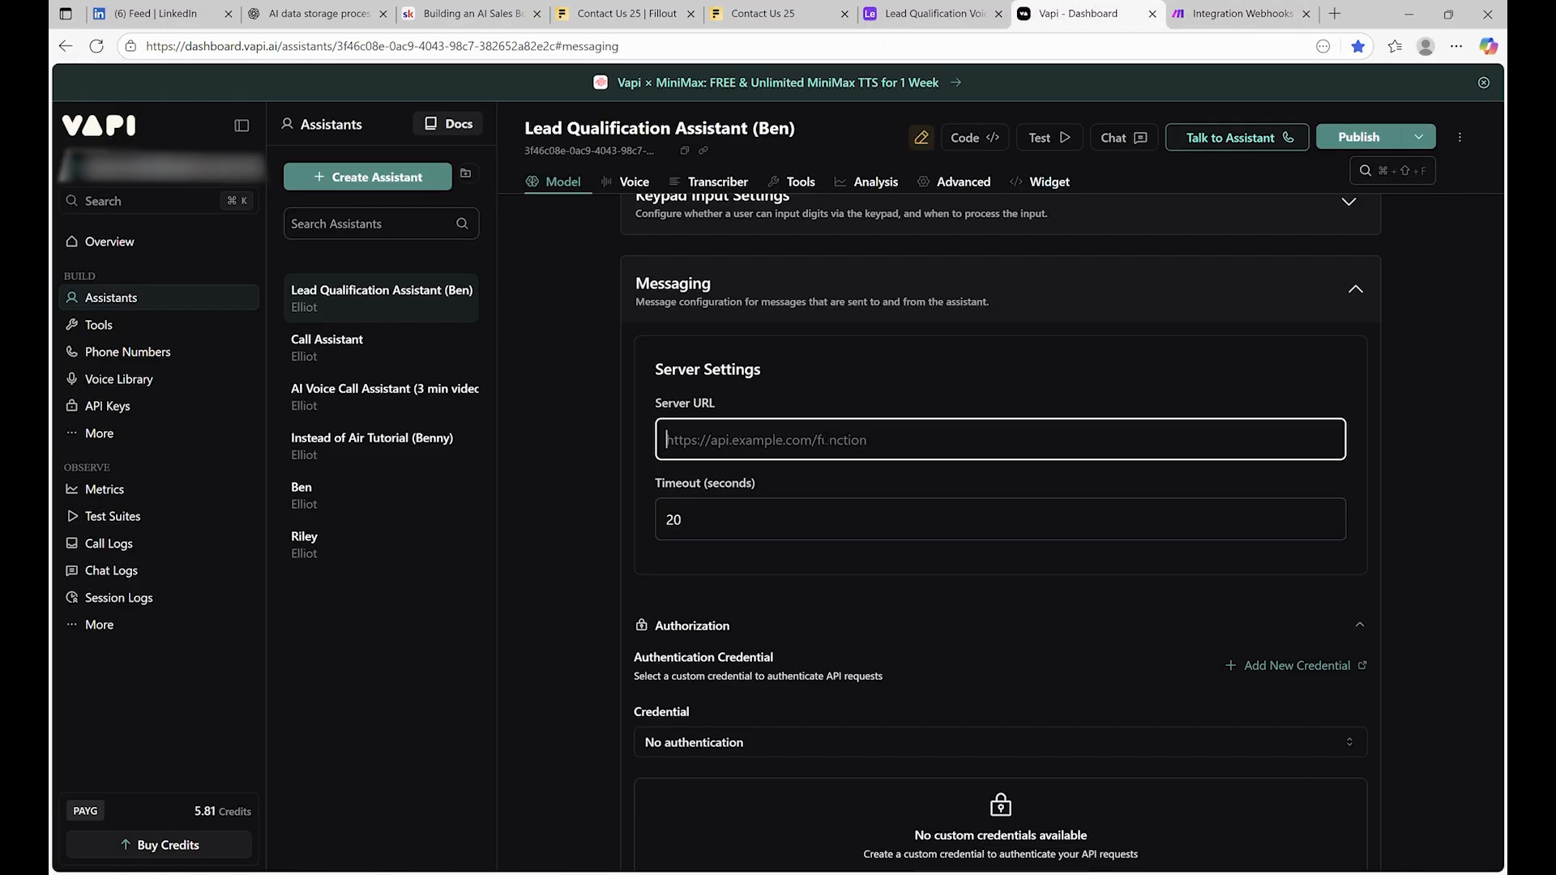
pyautogui.hotkey('alt', 'Tab')
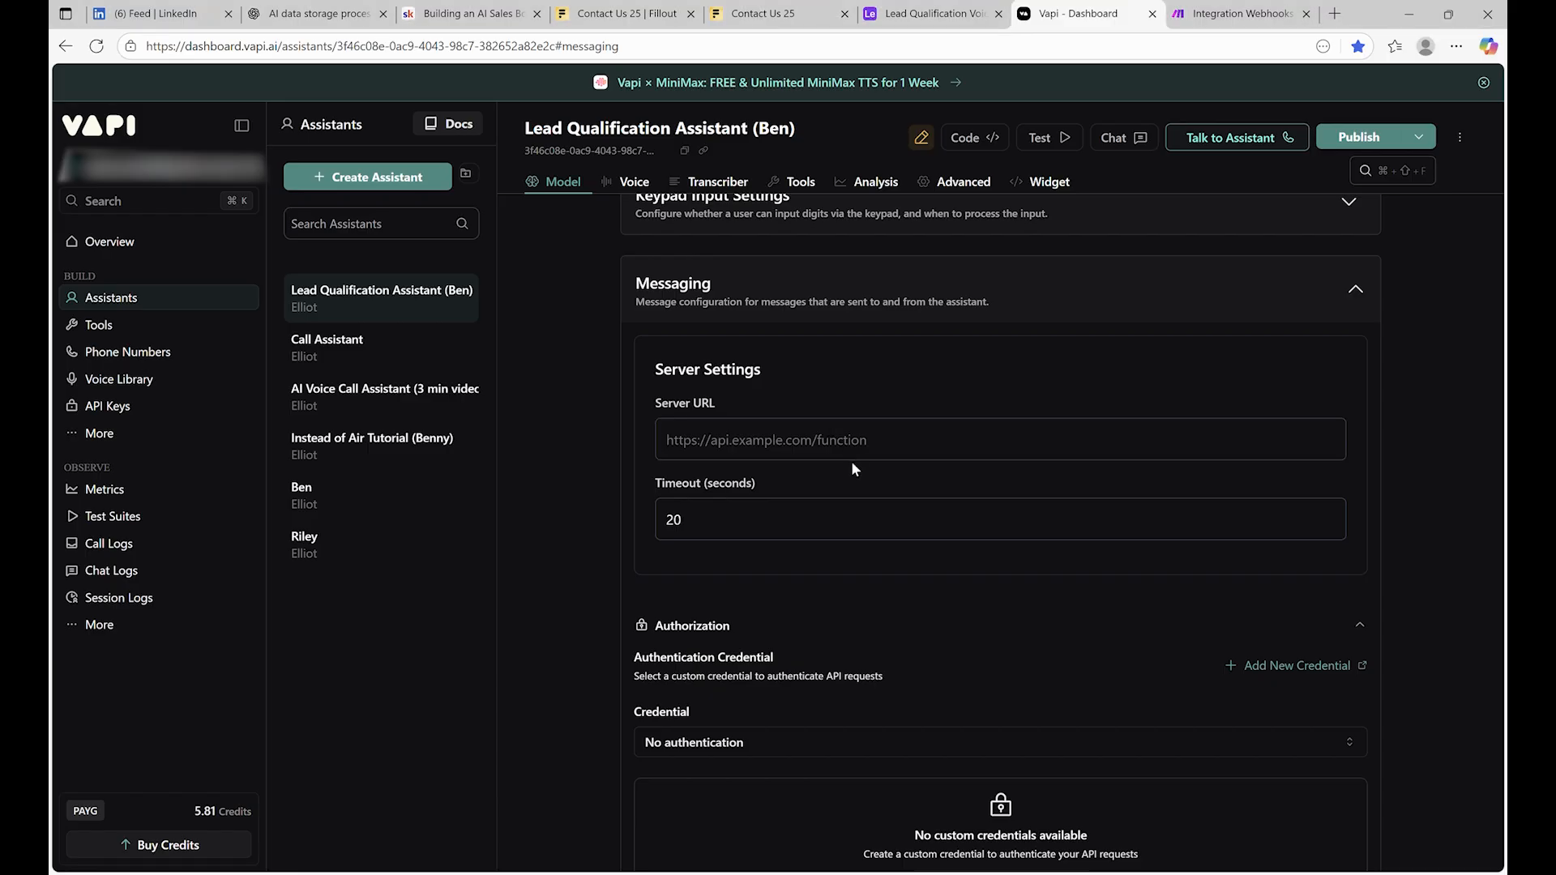
pyautogui.click(854, 454)
pyautogui.hotkey('ctrl', 'v')
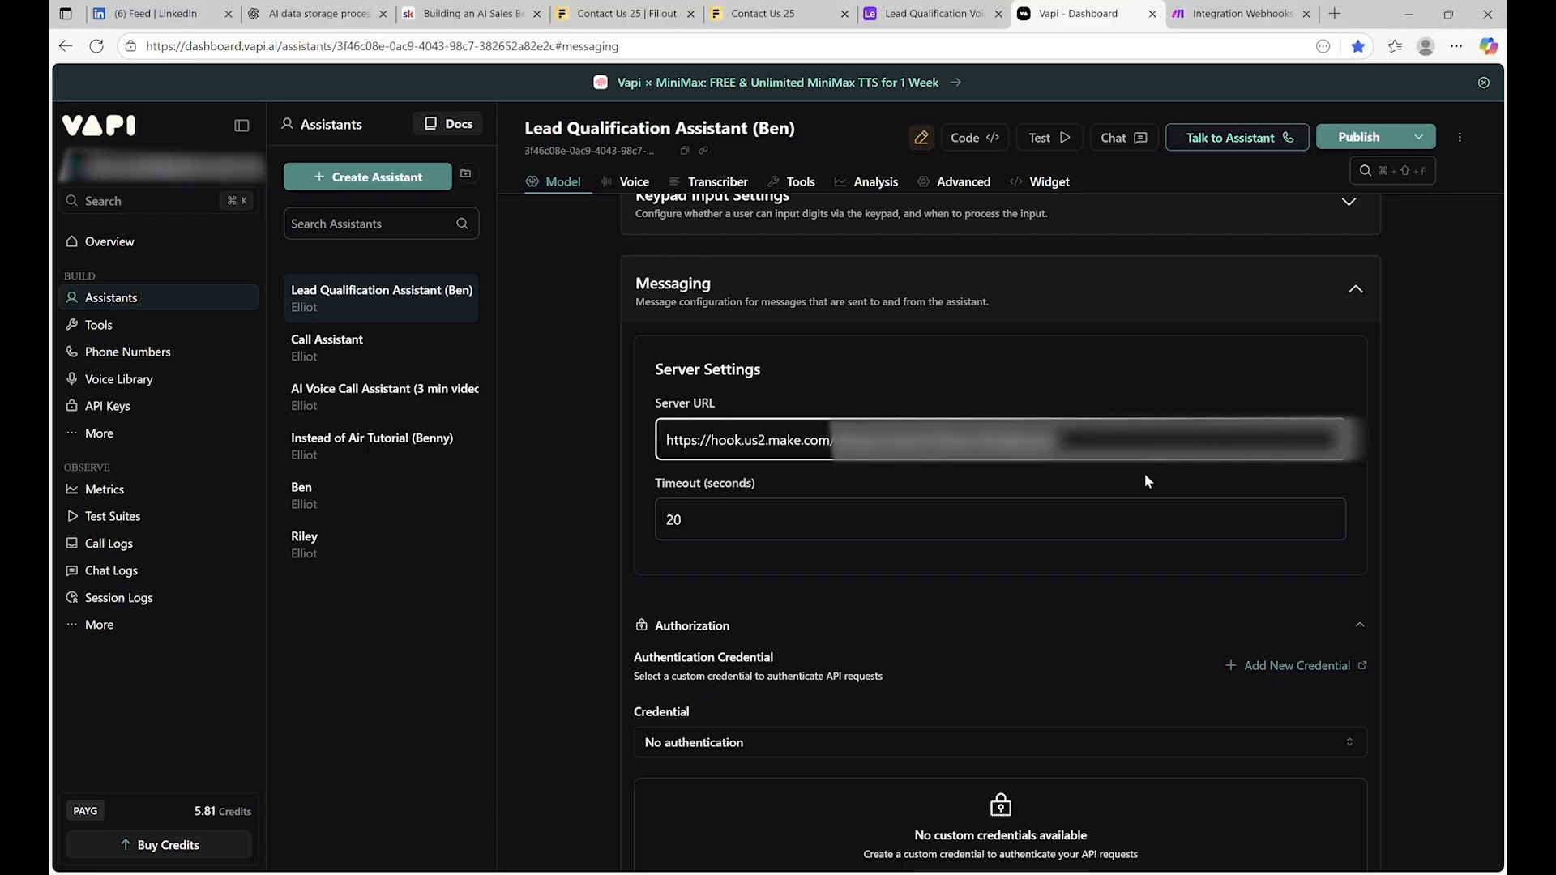
# Limit the Server Messages to end-of-call-report only, then return to Make
pyautogui.scroll(-9, 882, 516)
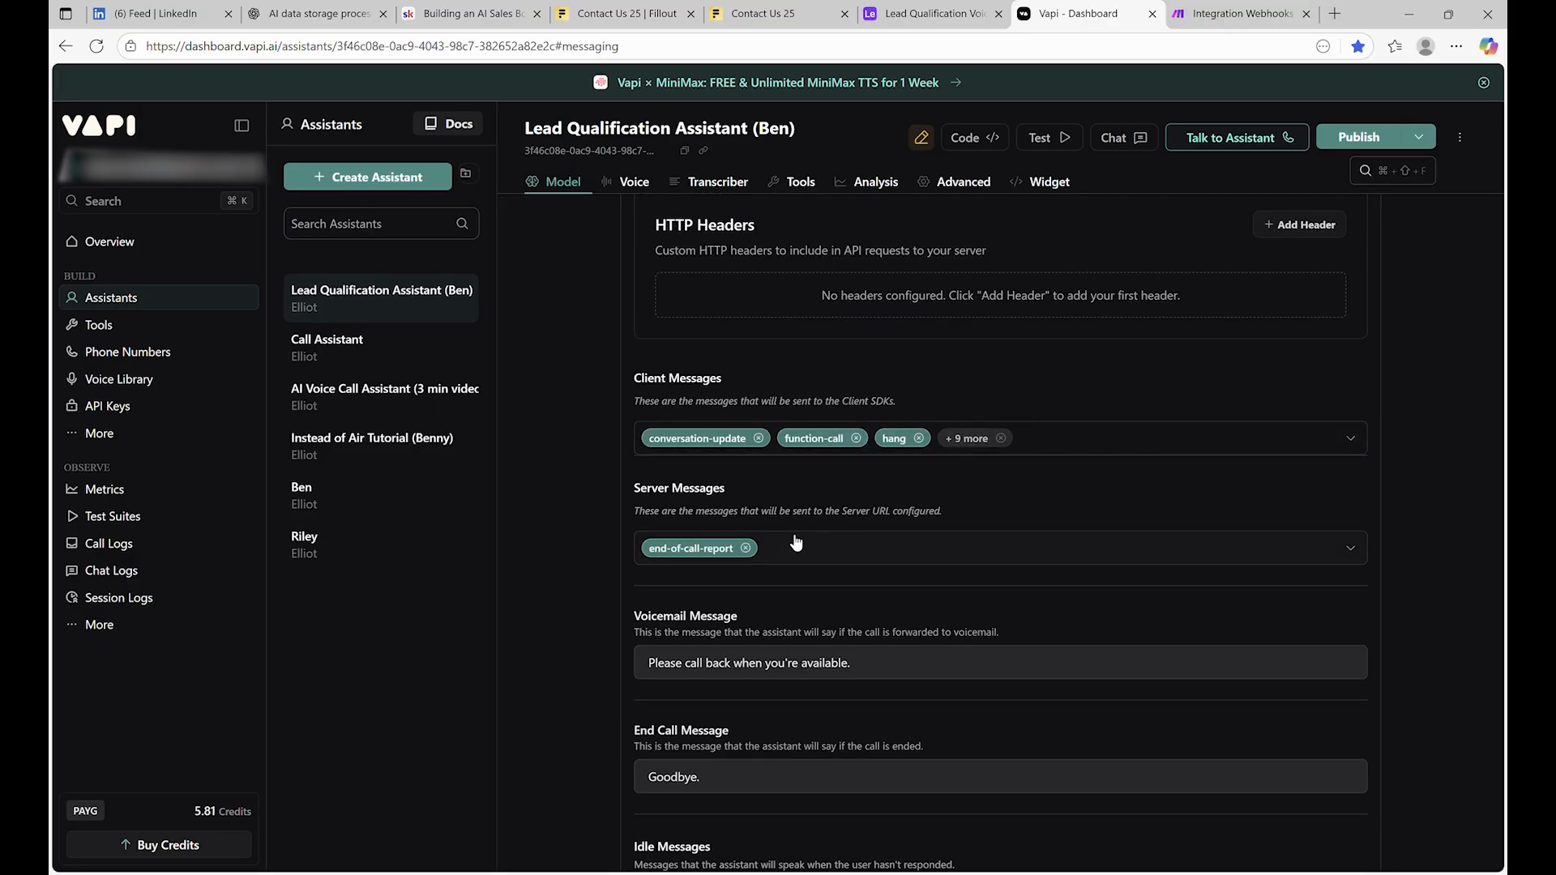
pyautogui.click(1324, 548)
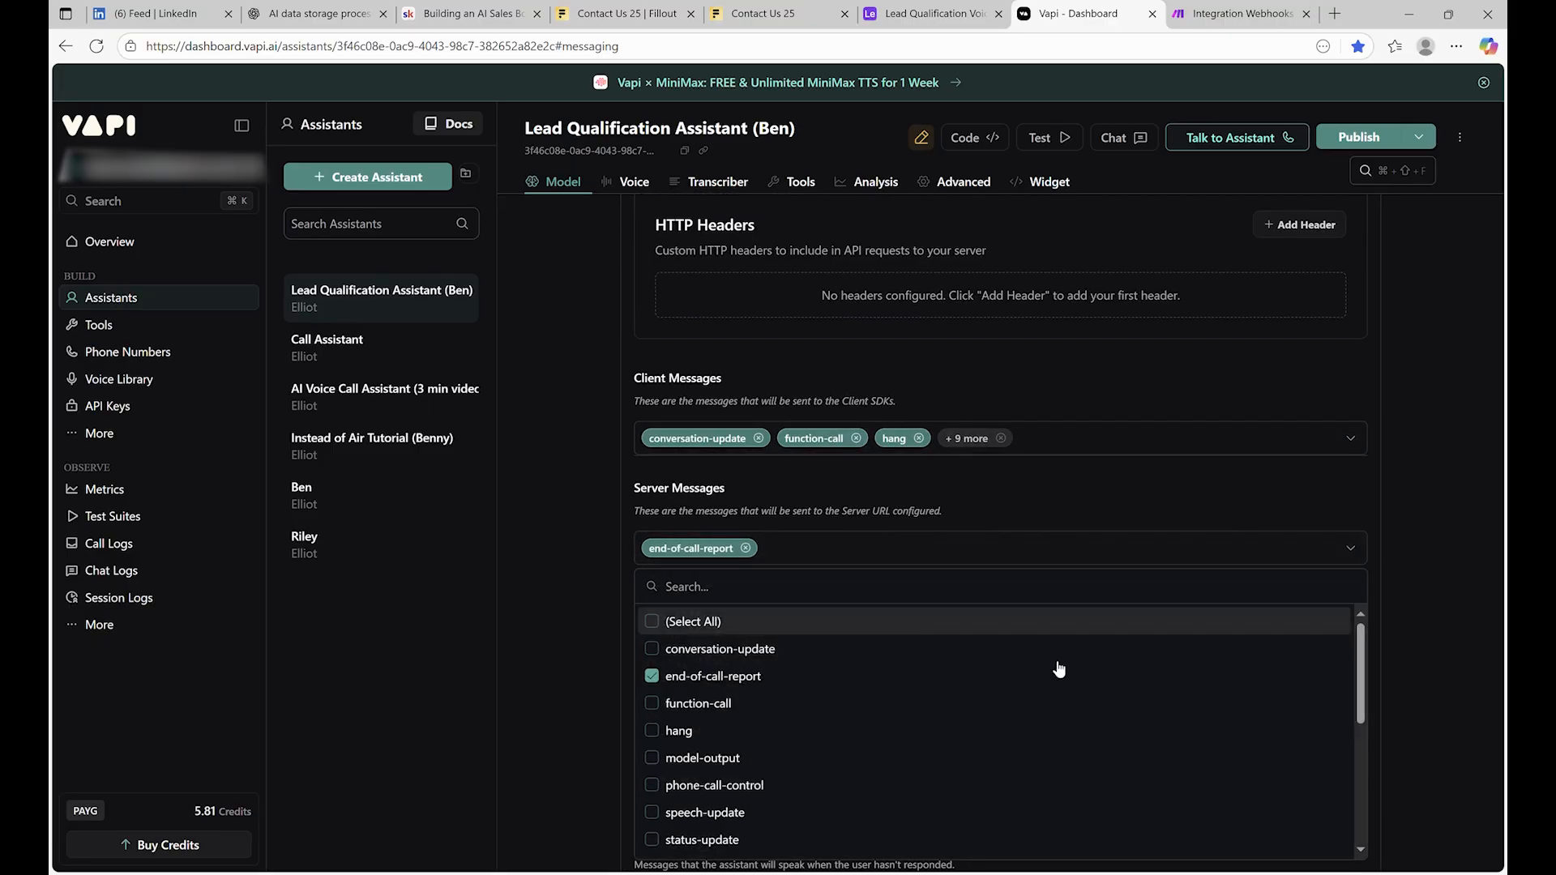
pyautogui.click(725, 625)
pyautogui.click(726, 626)
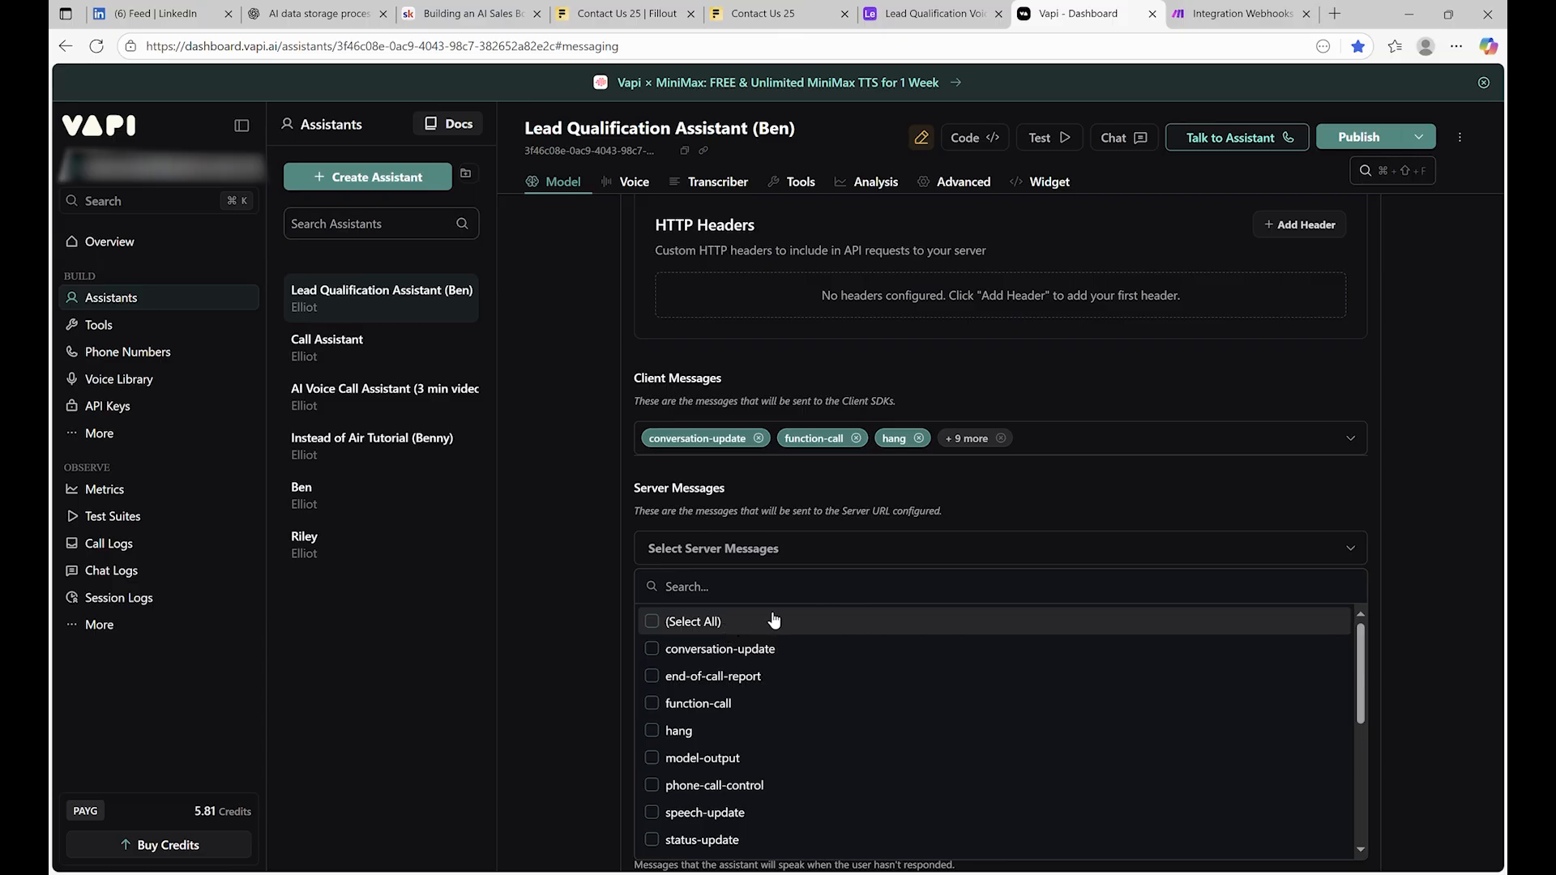
pyautogui.click(897, 512)
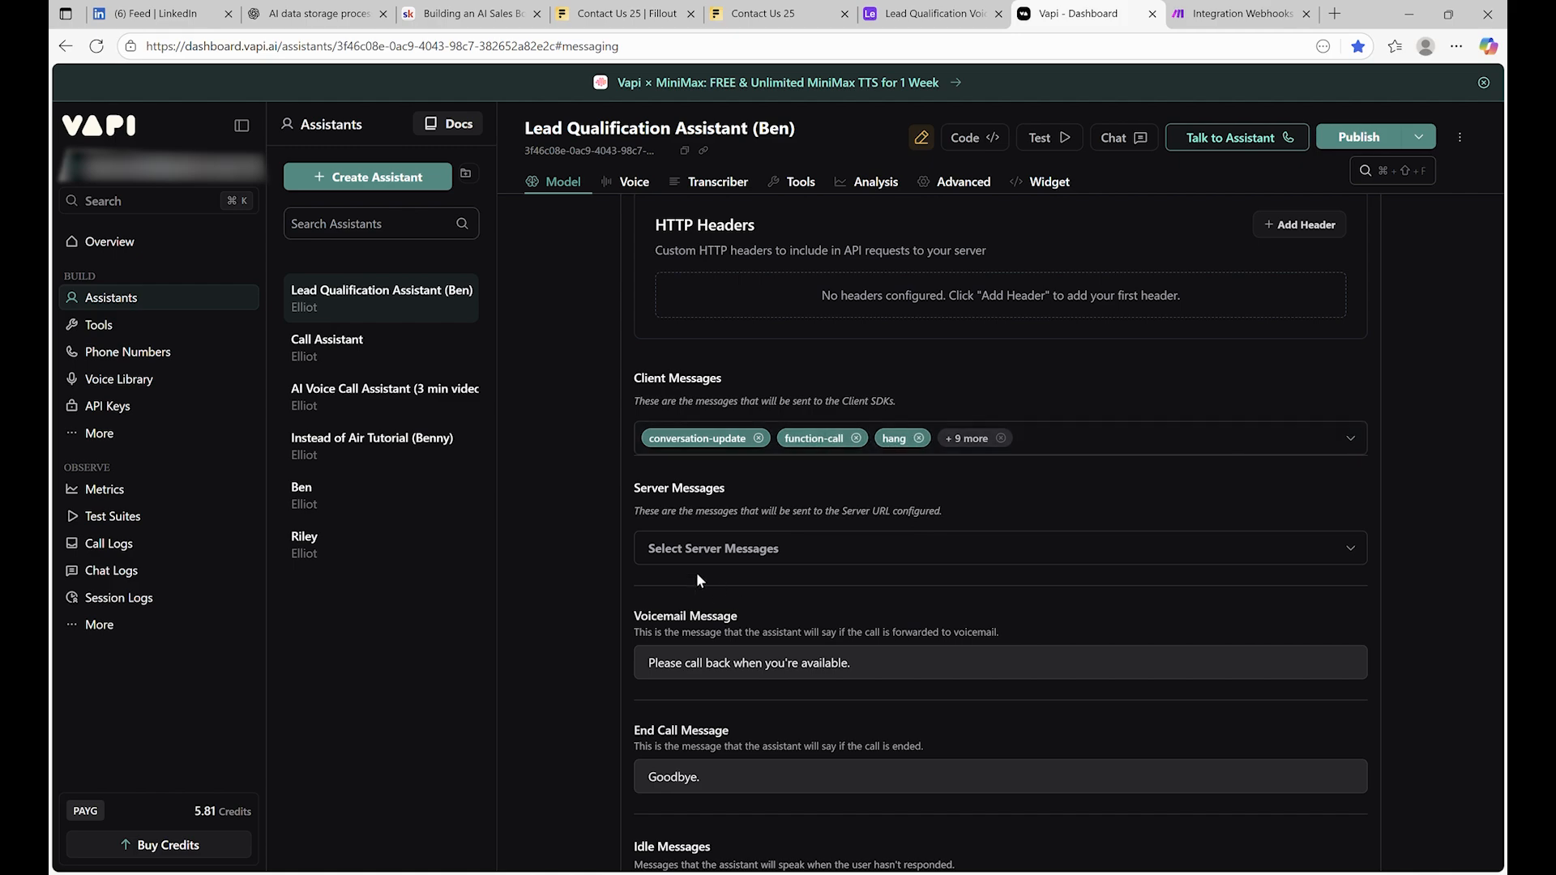
pyautogui.click(935, 561)
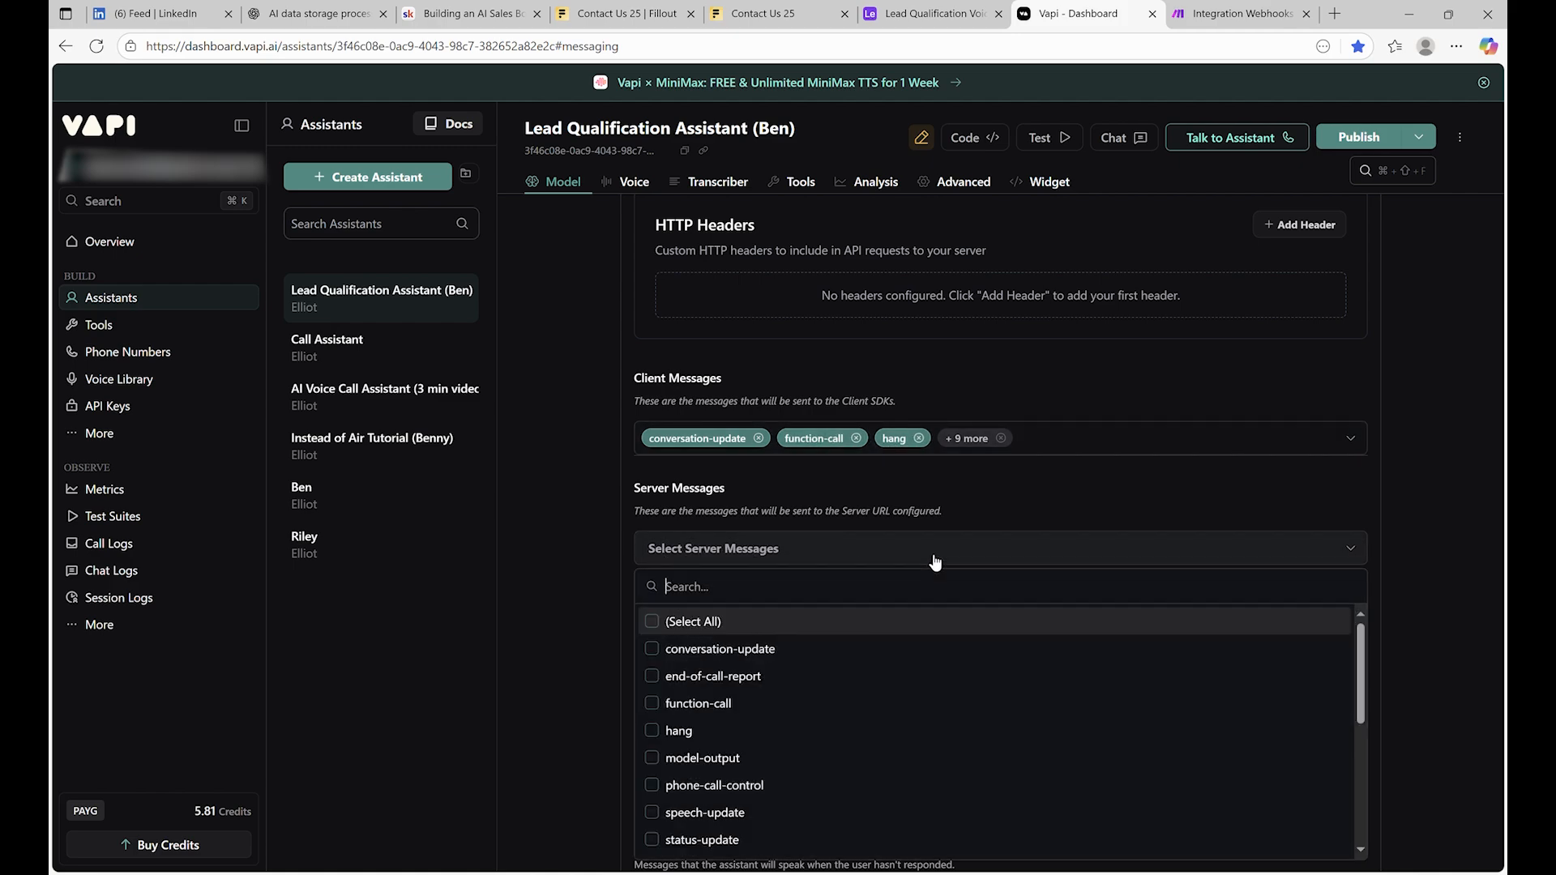
pyautogui.click(682, 622)
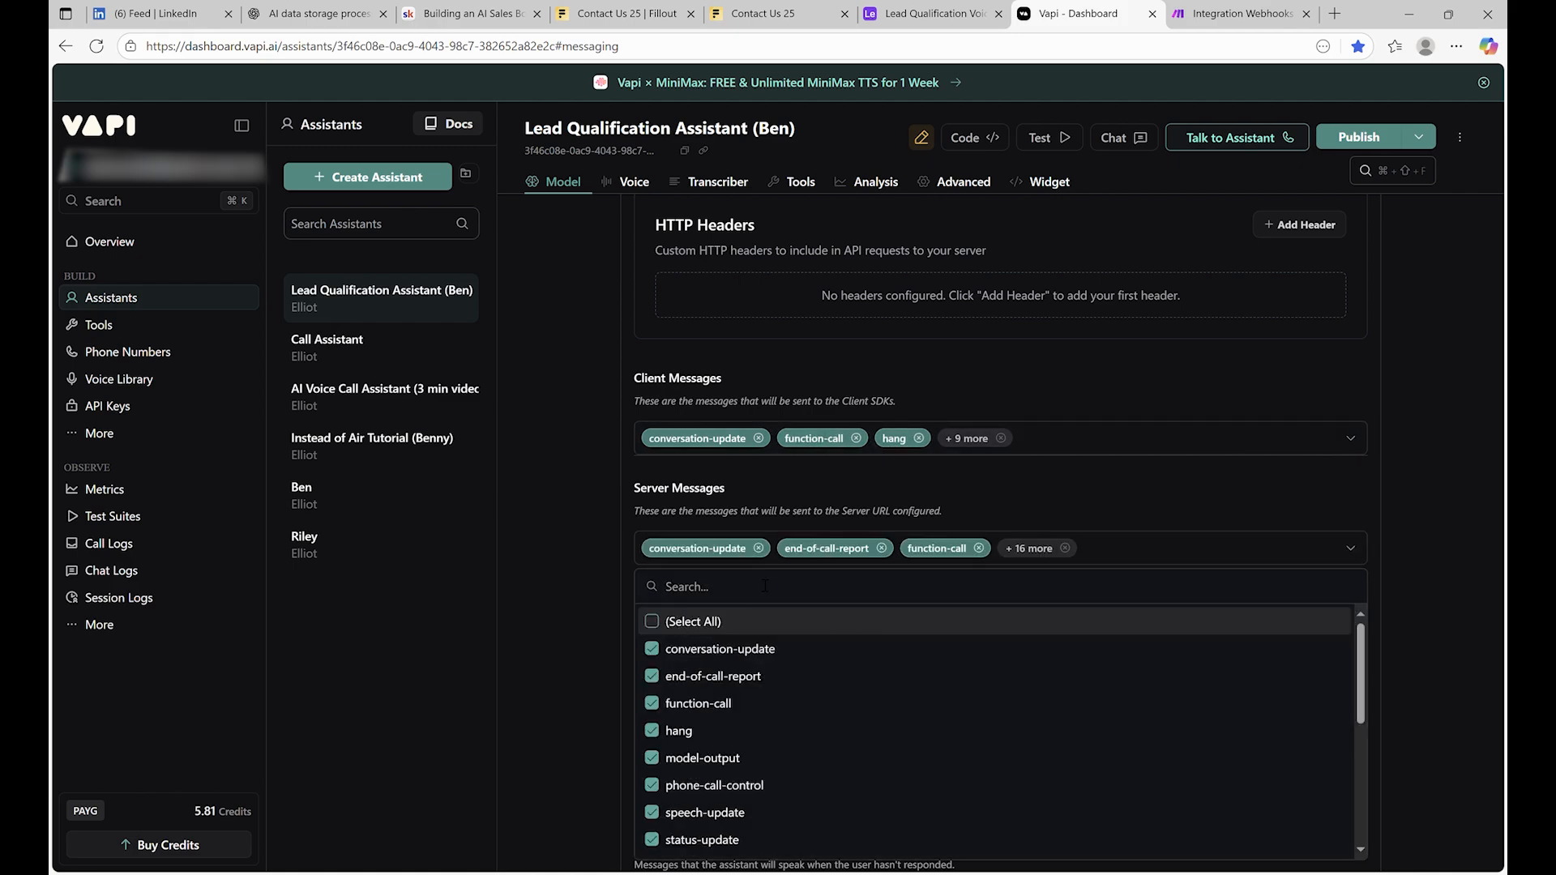
pyautogui.click(673, 621)
pyautogui.scroll(-2, 730, 693)
pyautogui.scroll(2, 732, 685)
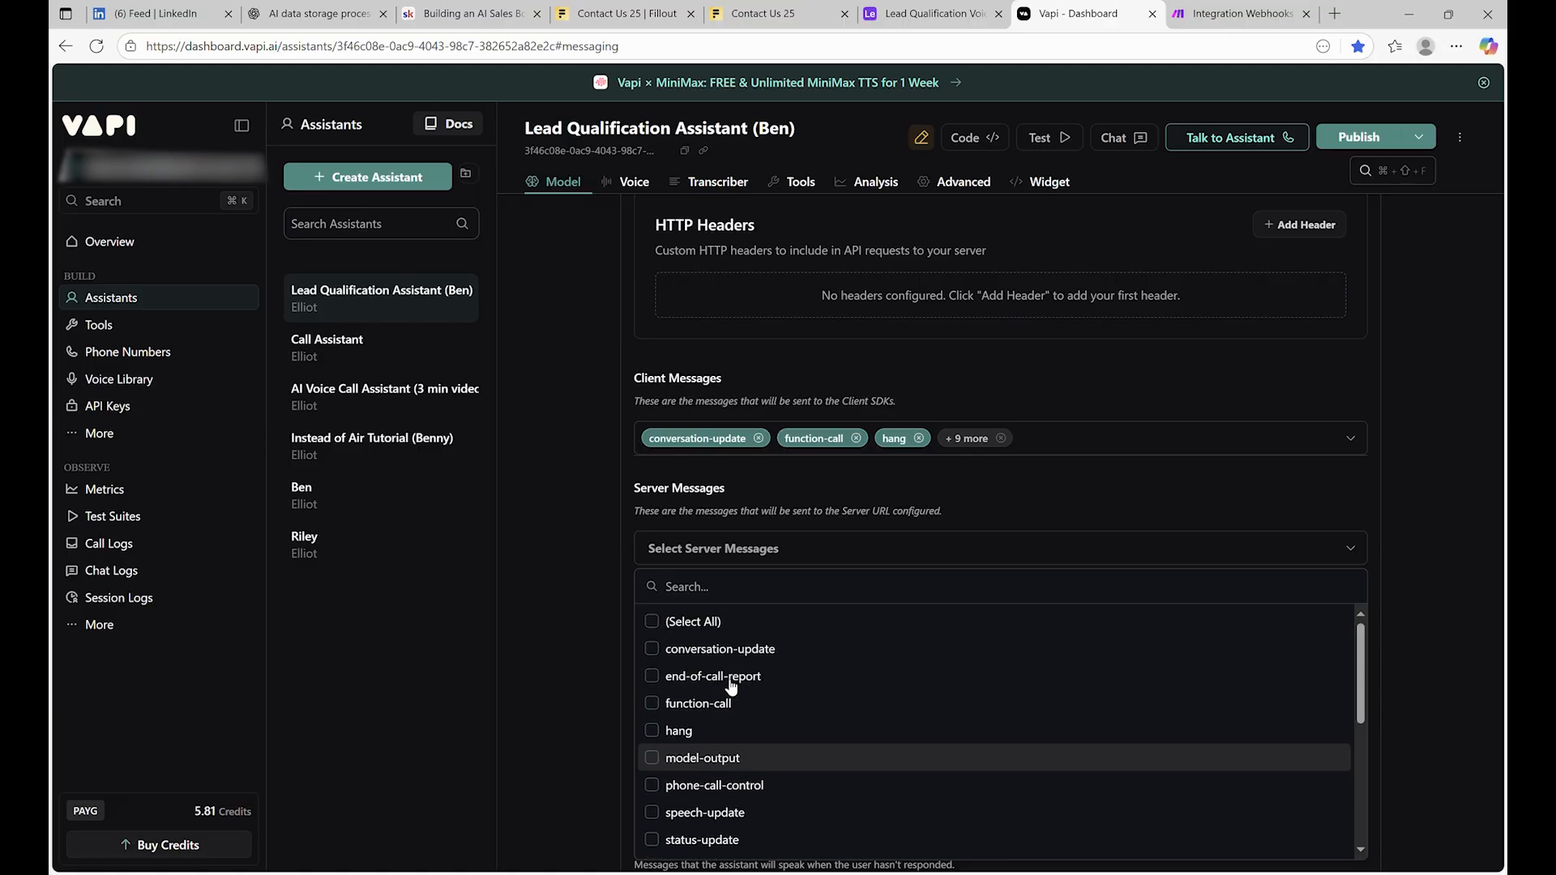
pyautogui.click(668, 685)
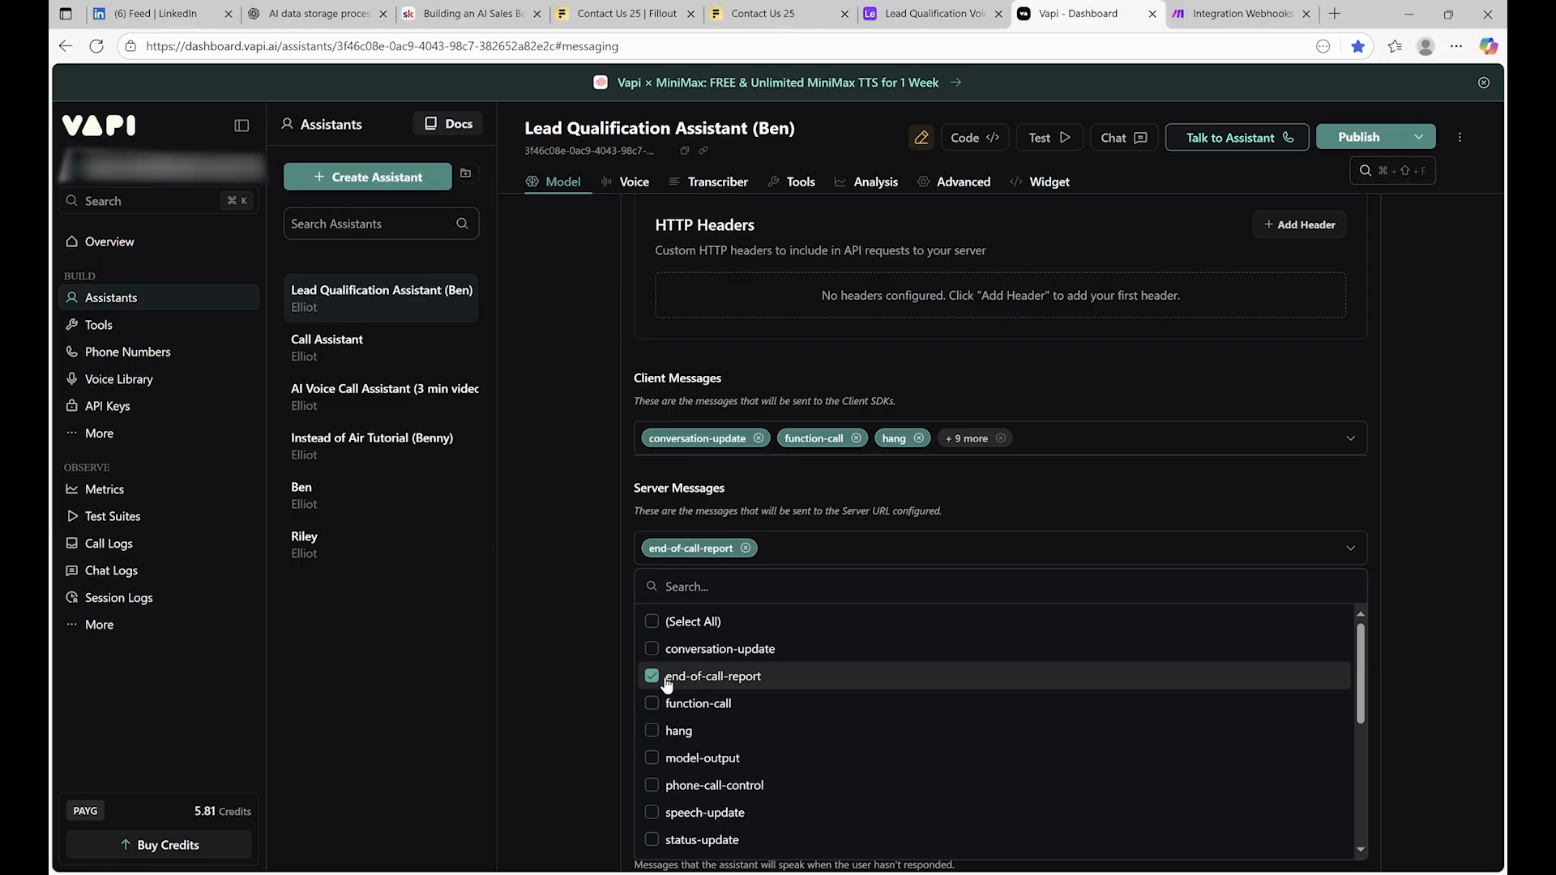
pyautogui.click(880, 477)
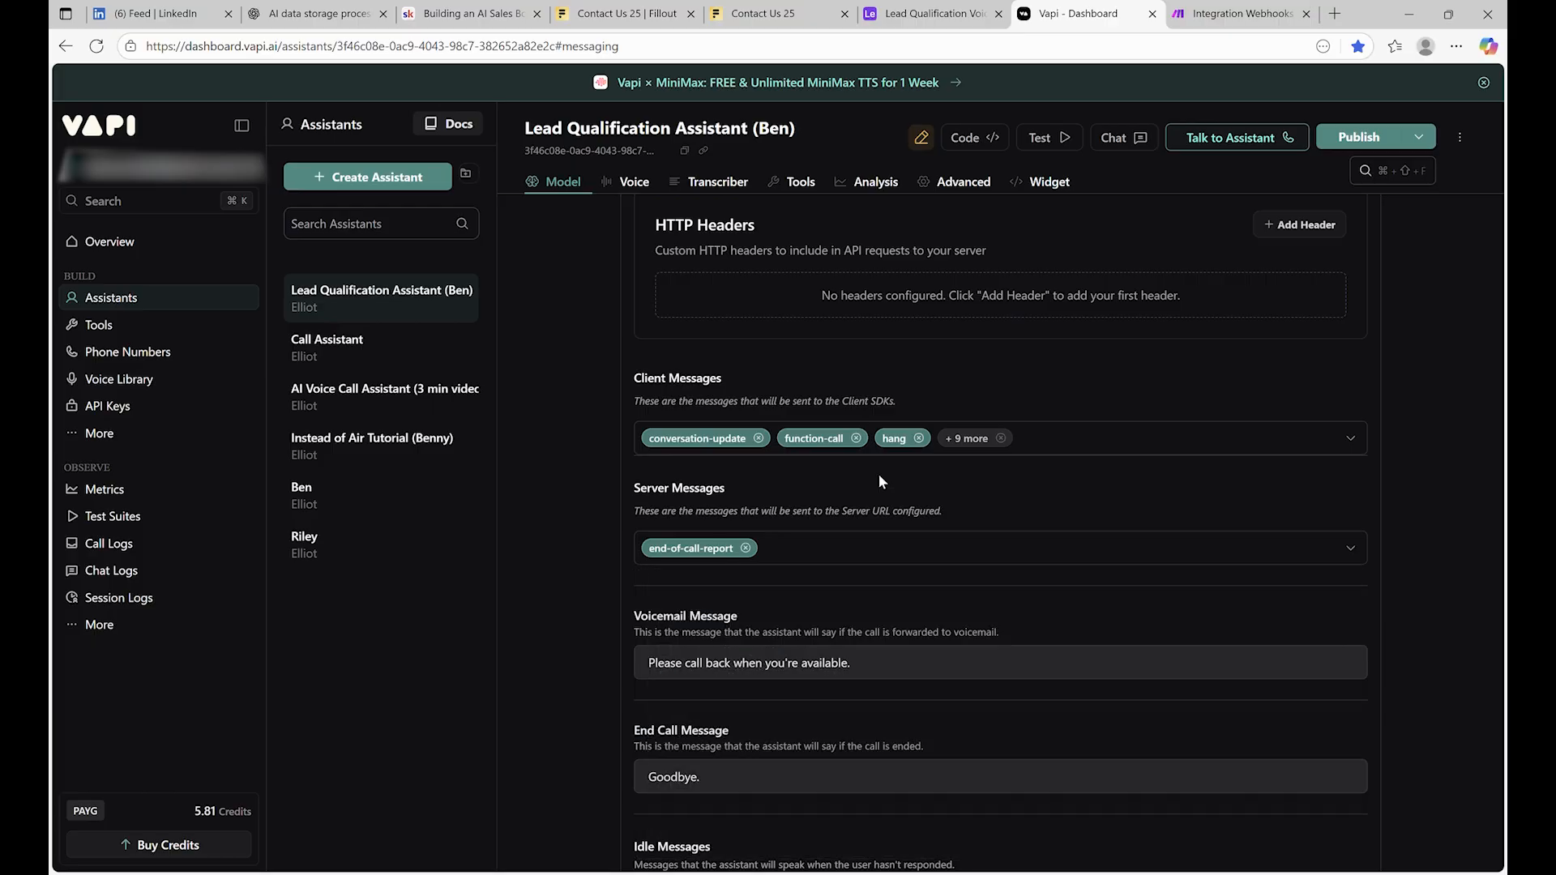
pyautogui.scroll(-2, 804, 605)
pyautogui.scroll(-2, 802, 600)
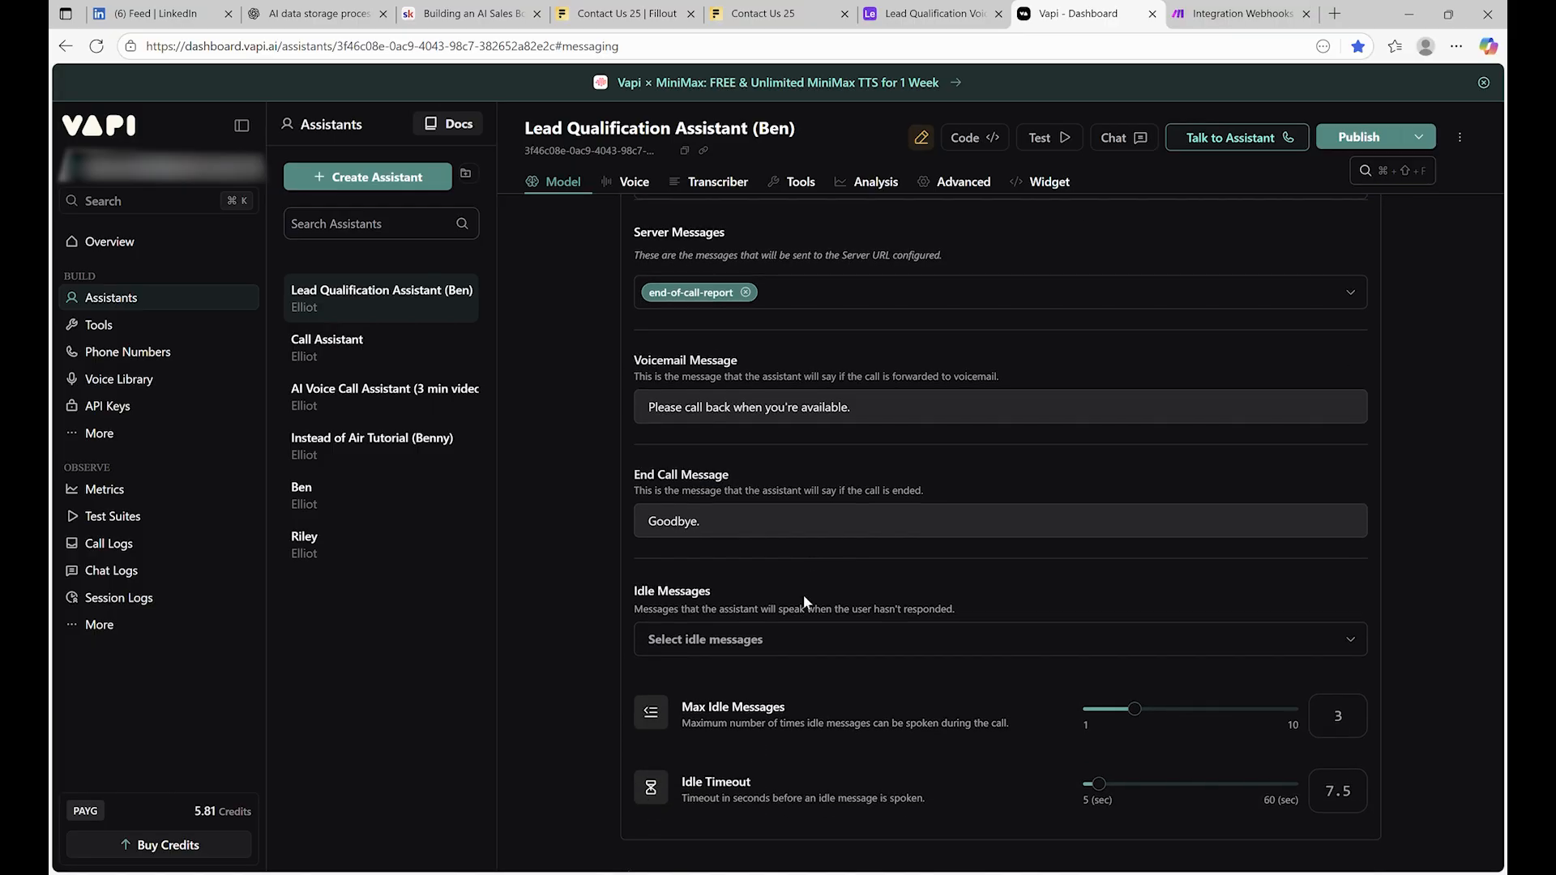
pyautogui.scroll(5, 790, 618)
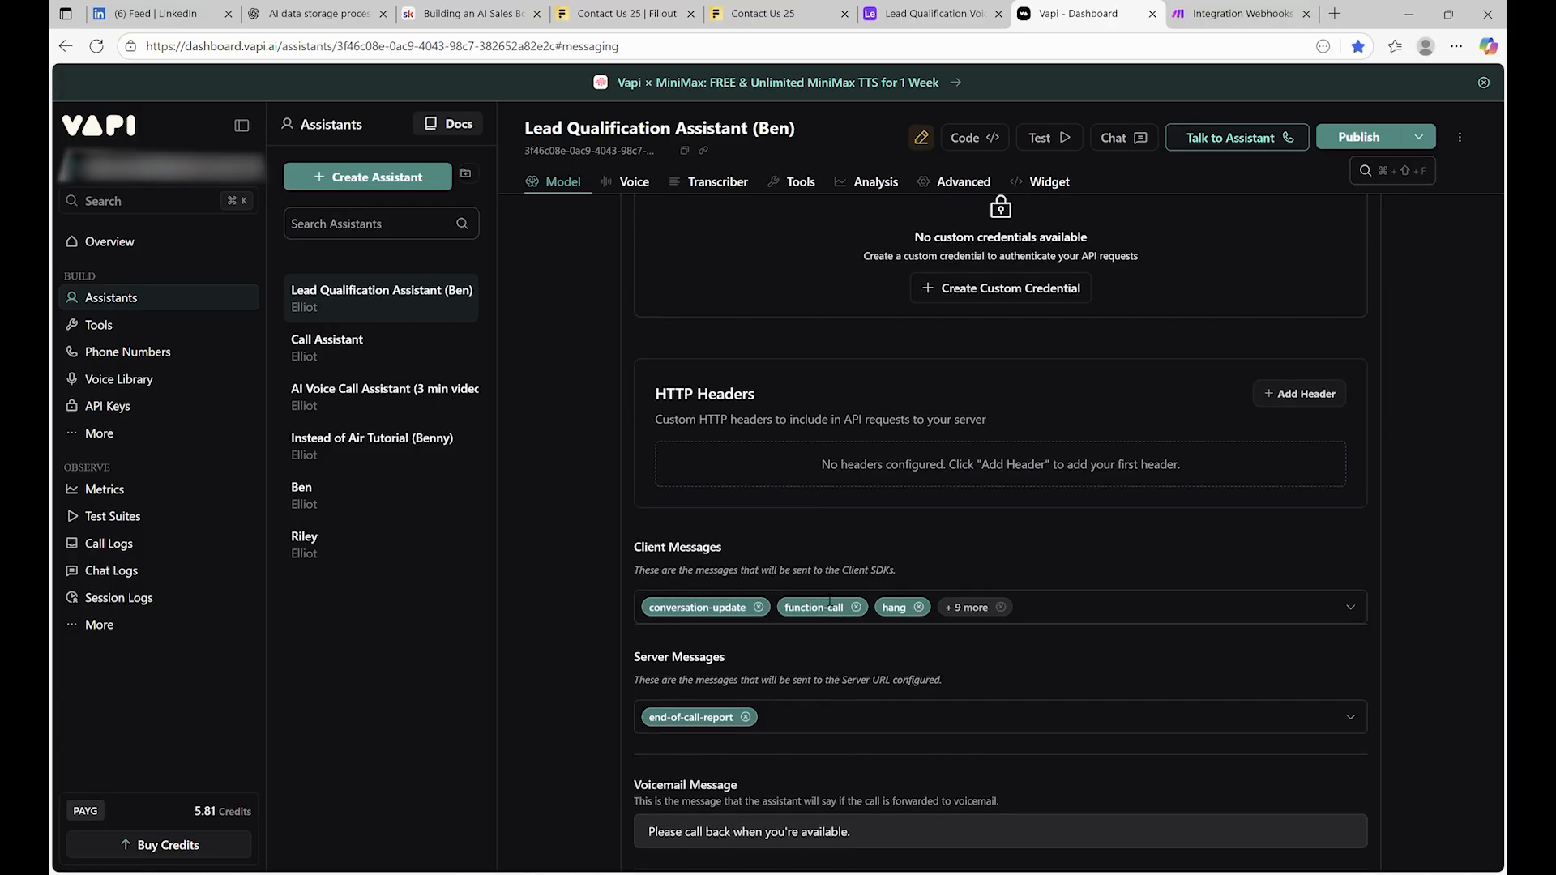
pyautogui.click(1213, 10)
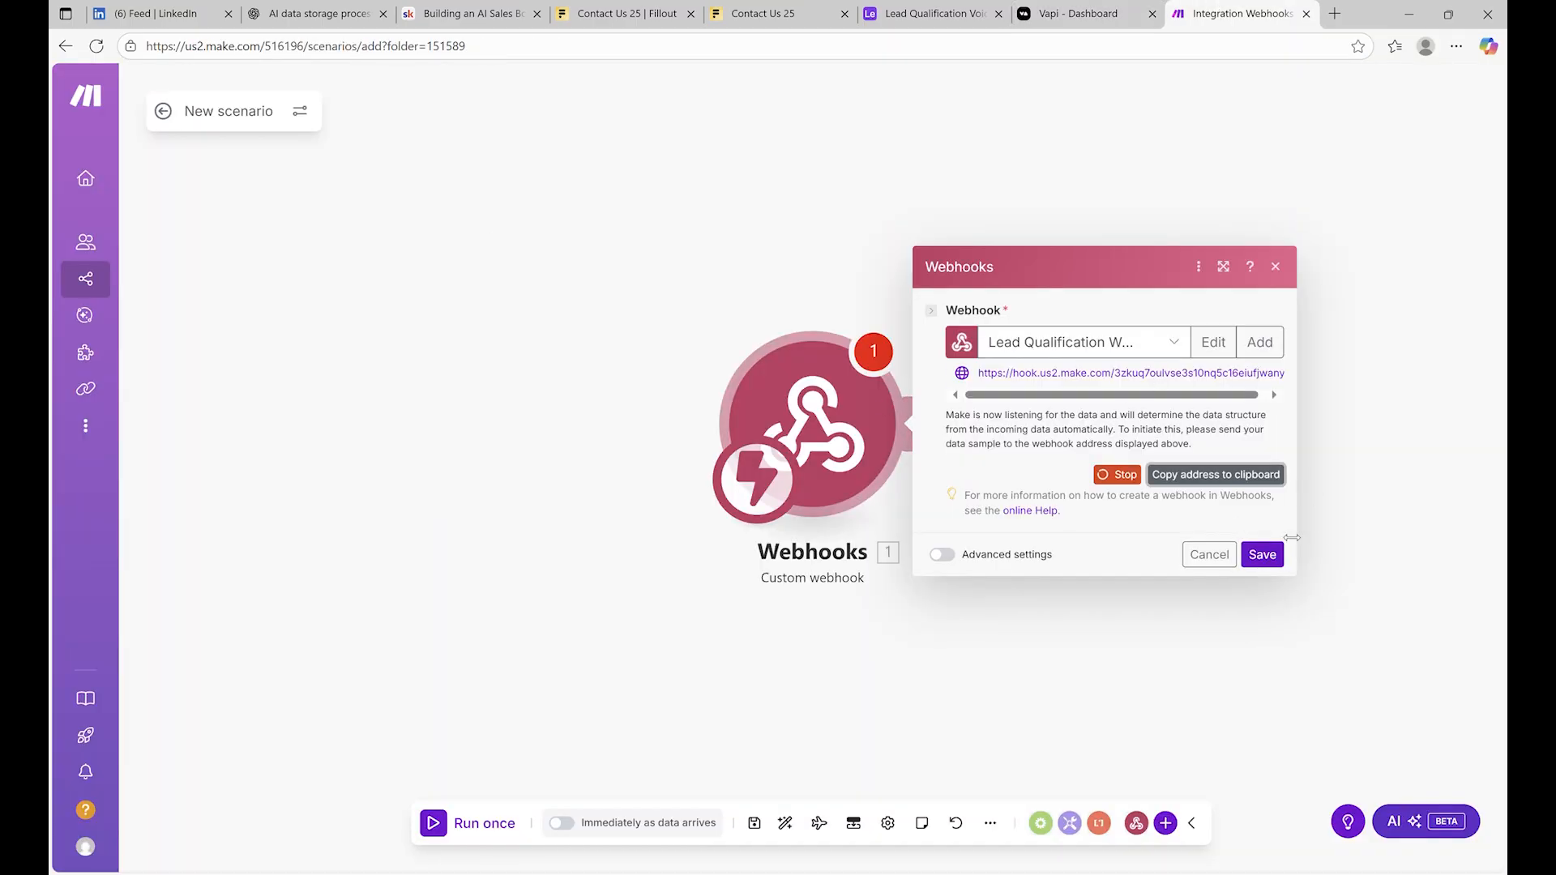
# Confirm the webhook trigger and add a Data store 'Get a record' module using Calls
pyautogui.click(1263, 554)
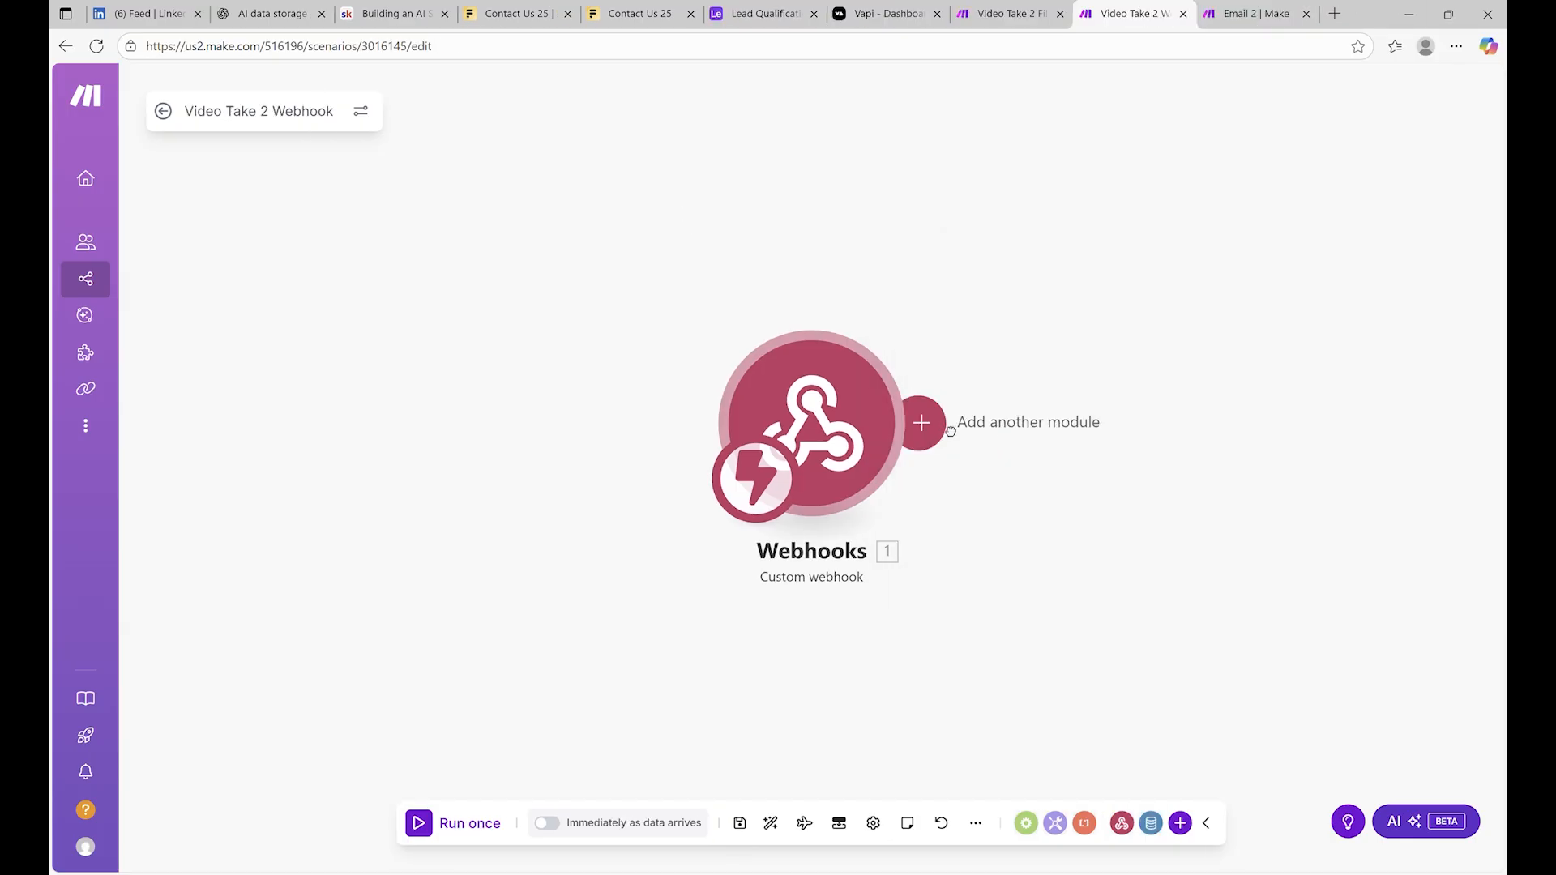
pyautogui.click(951, 431)
pyautogui.write('data')
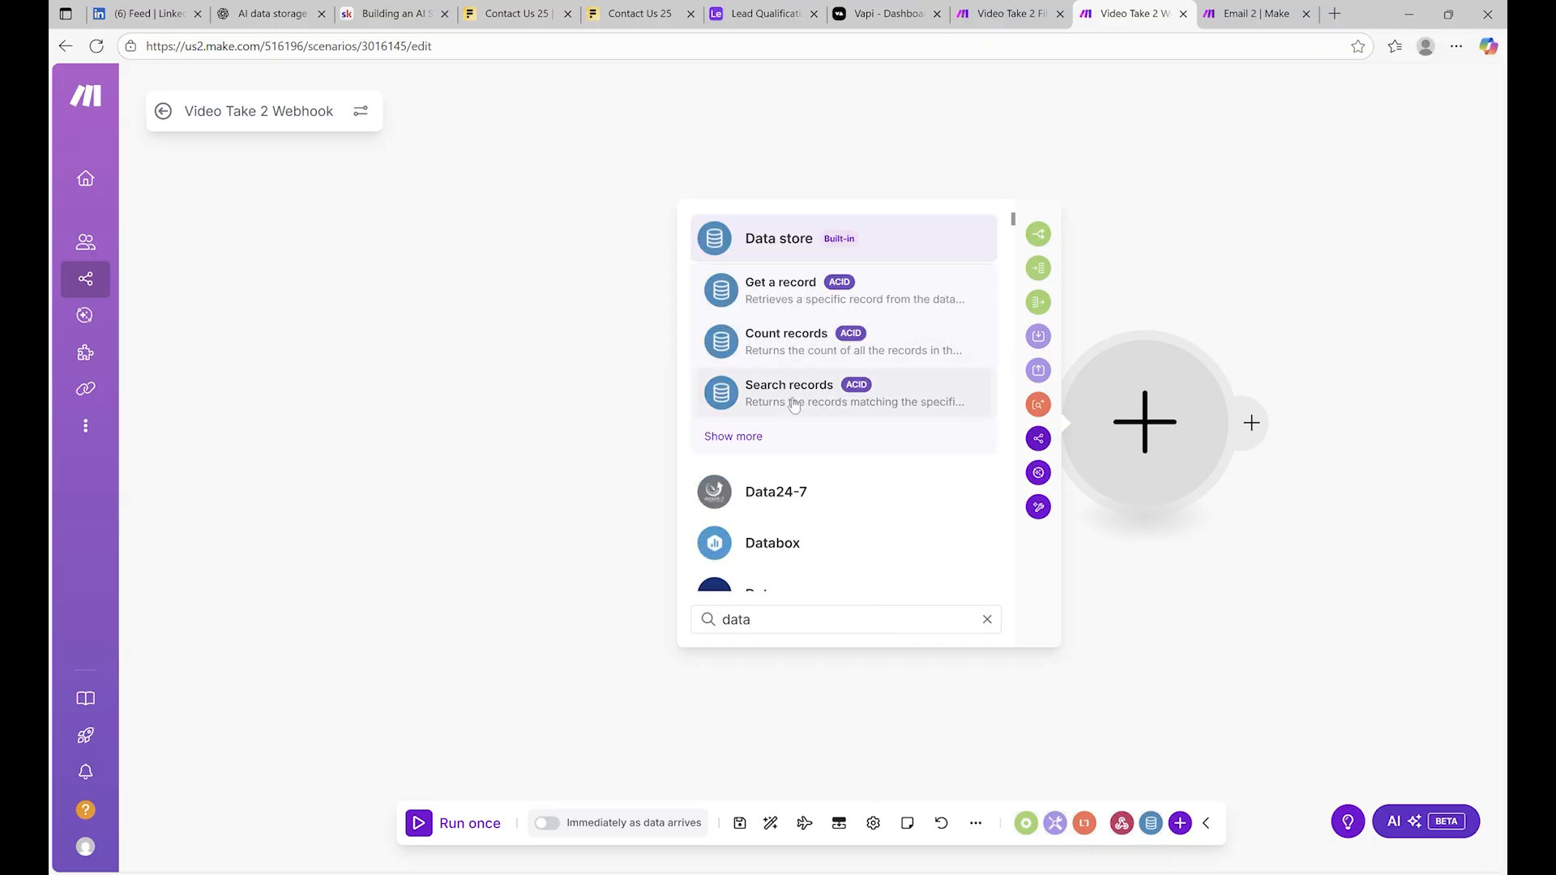
pyautogui.click(810, 292)
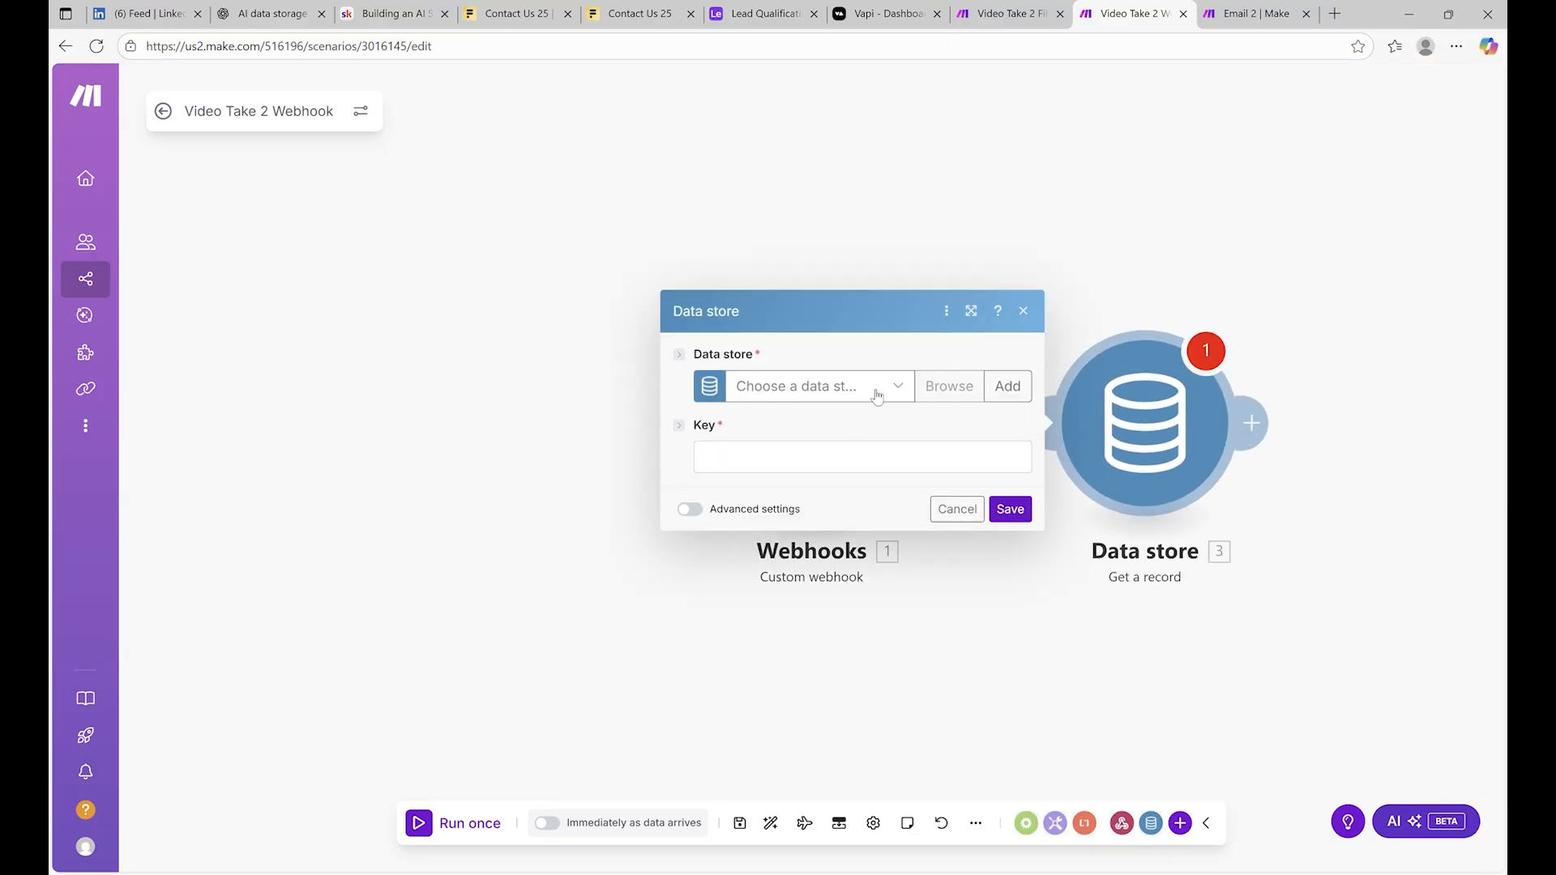
pyautogui.click(876, 388)
pyautogui.click(841, 422)
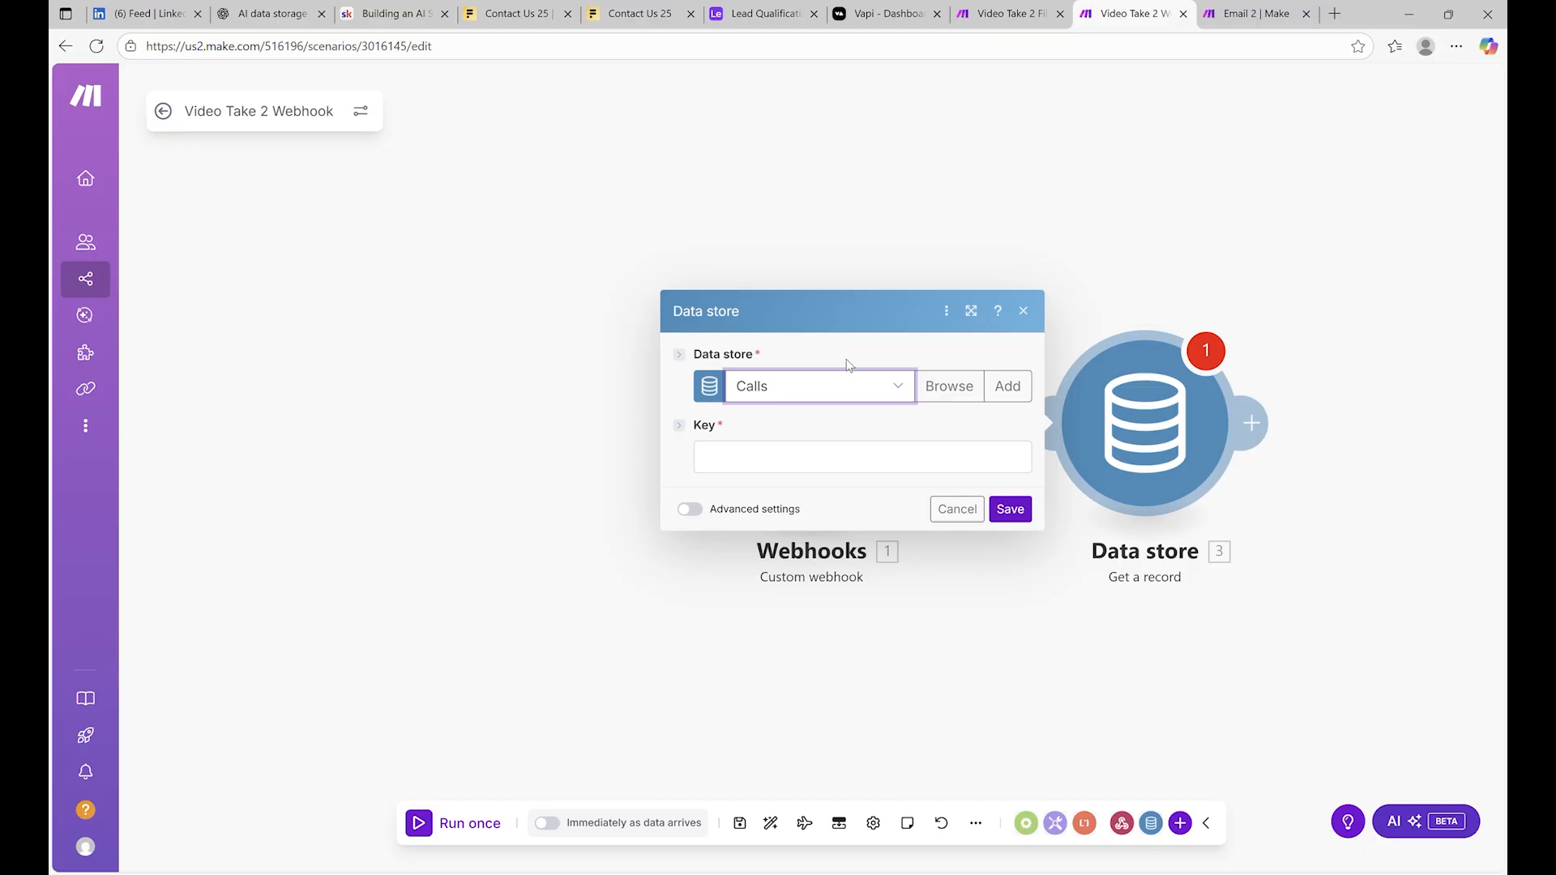
# Review the Data store Key field and Webhooks settings, leaving the Key empty
pyautogui.click(811, 463)
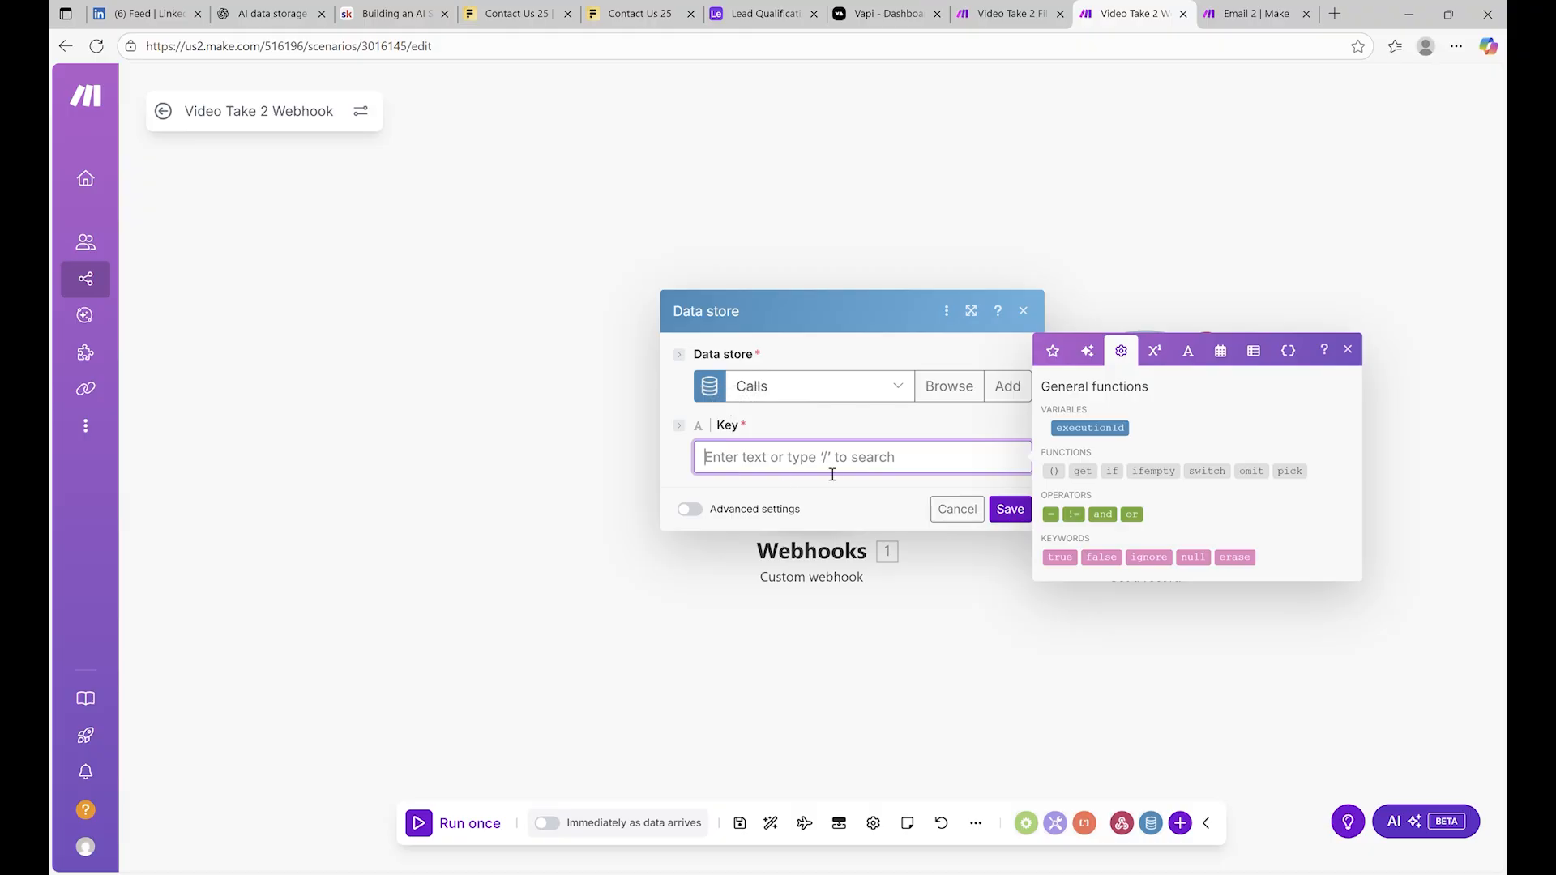
pyautogui.click(1010, 509)
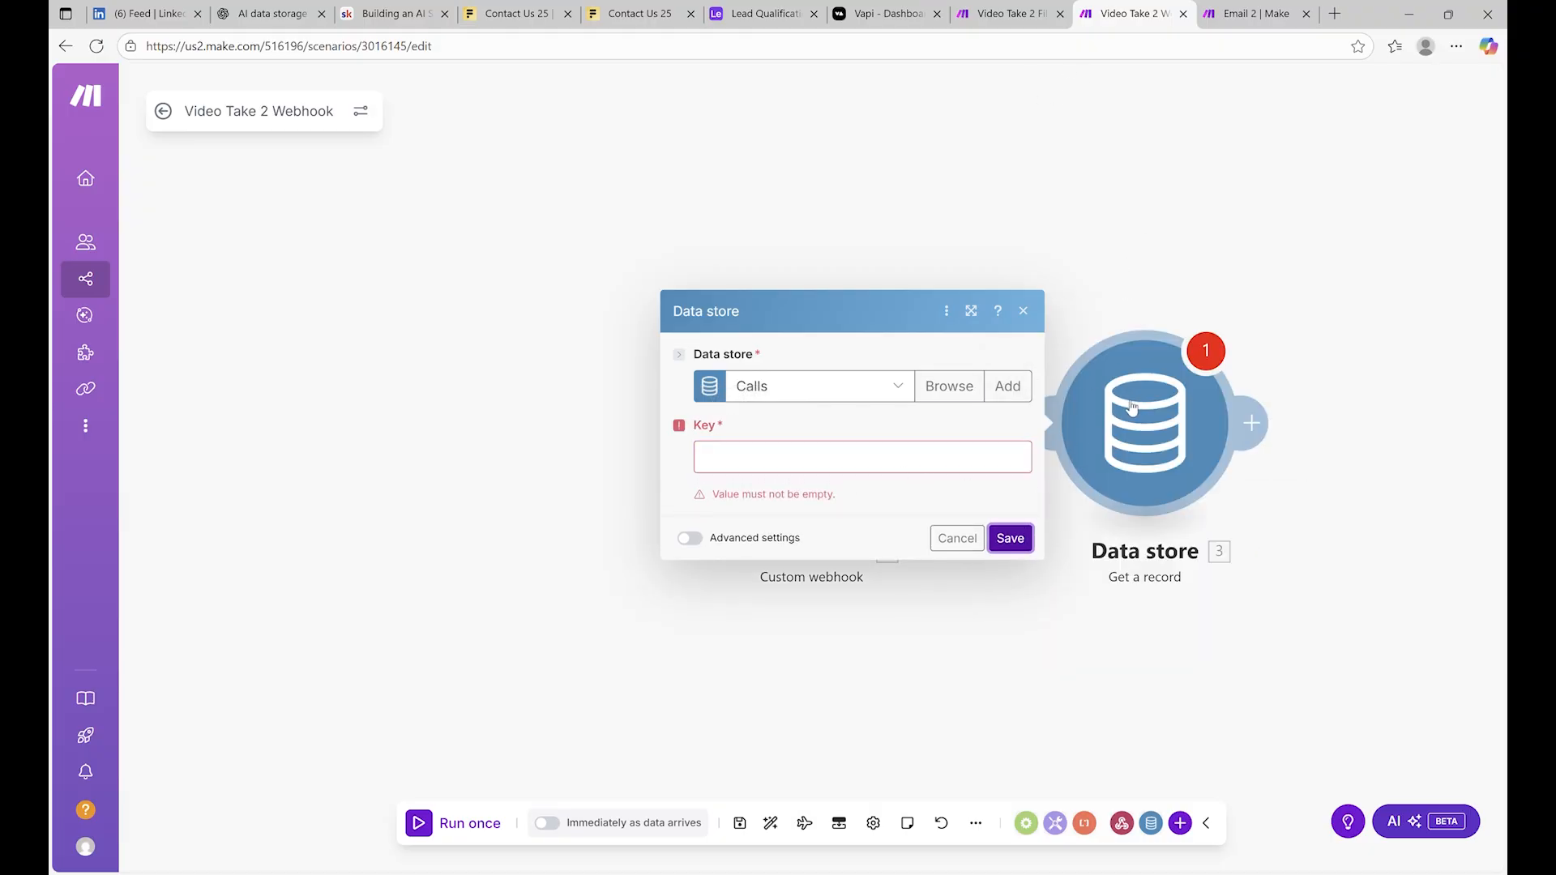
pyautogui.click(814, 458)
pyautogui.click(1156, 232)
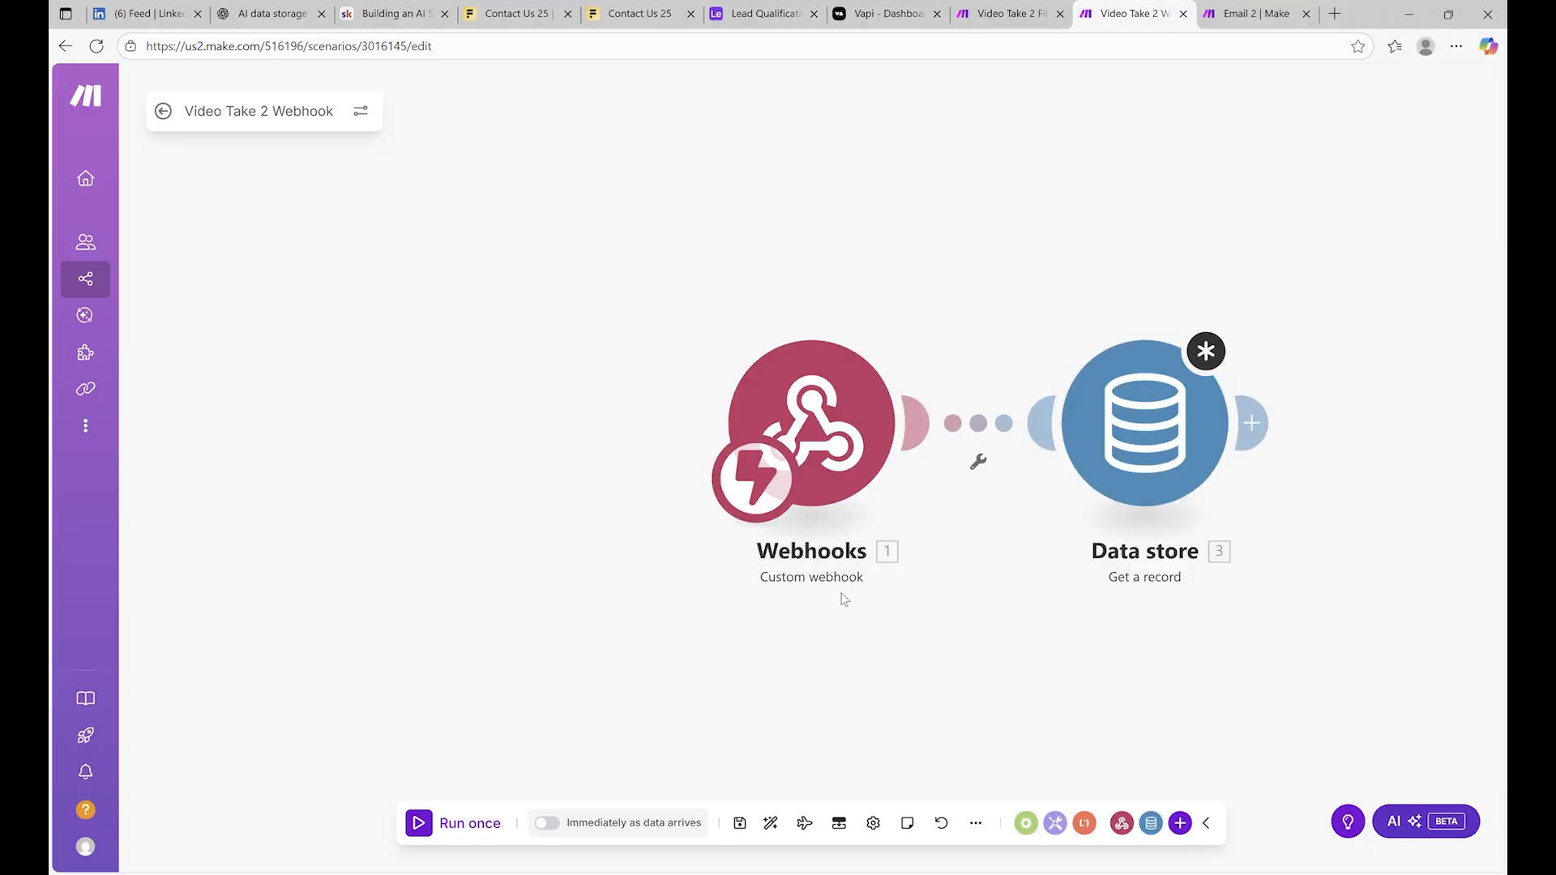
pyautogui.click(843, 405)
pyautogui.click(800, 228)
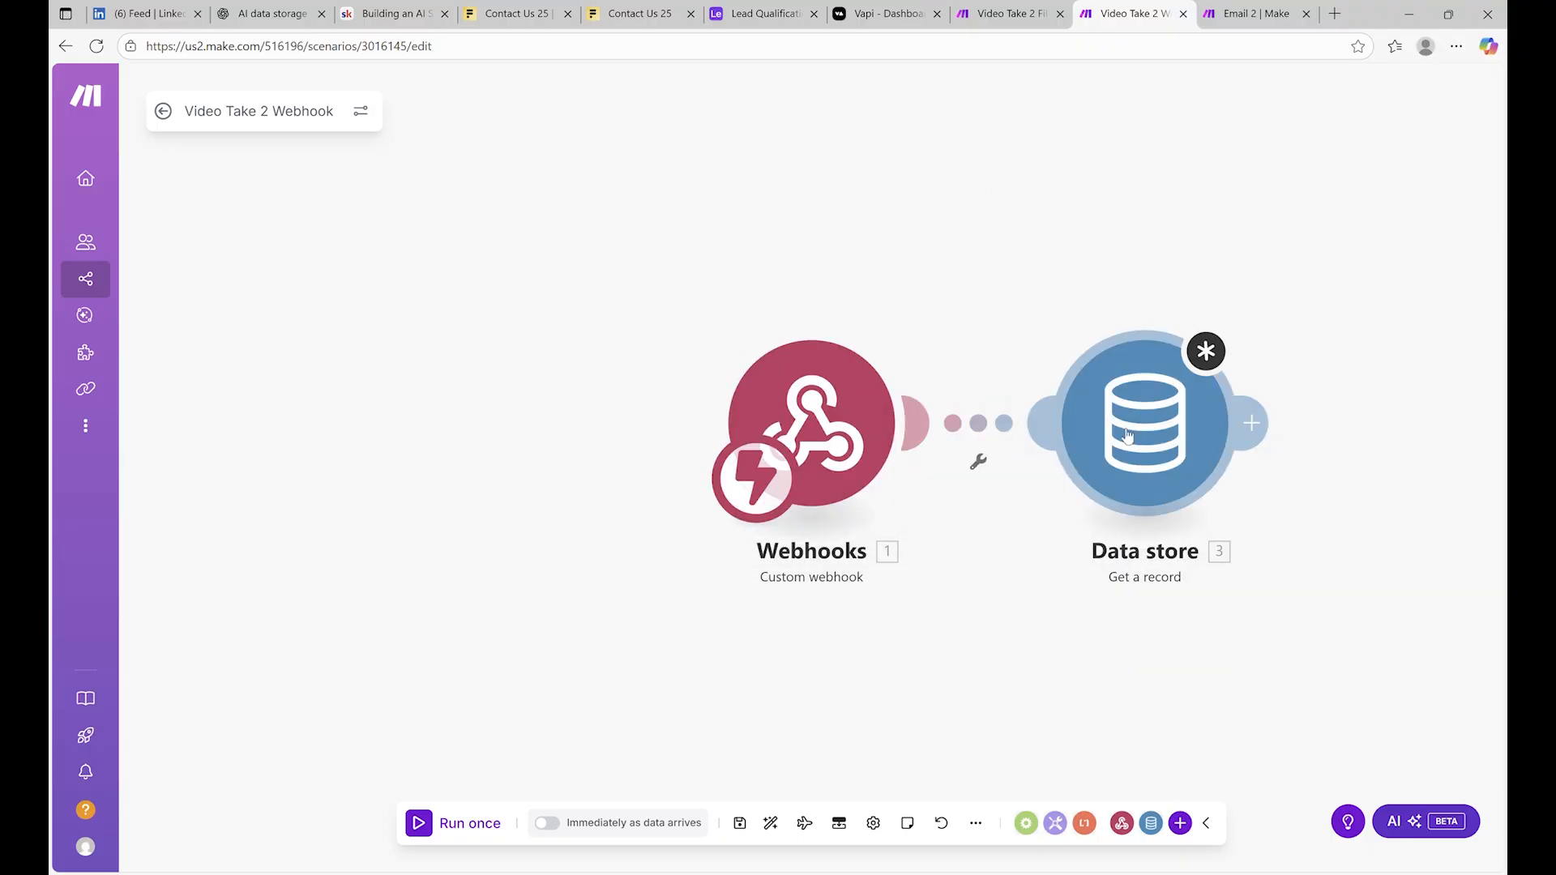
pyautogui.click(1129, 398)
pyautogui.click(767, 442)
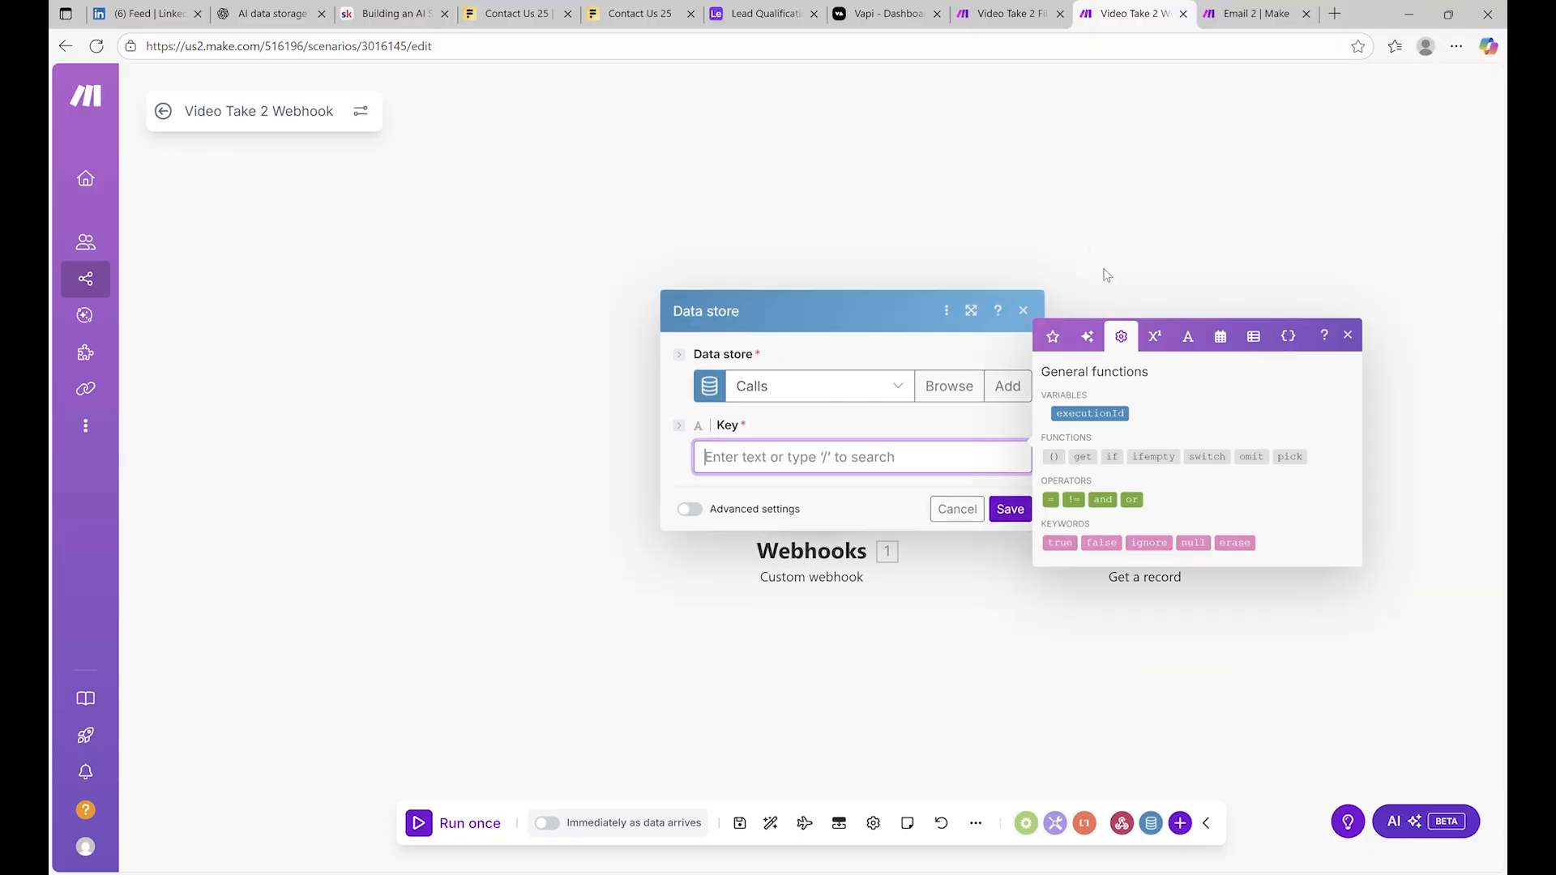
pyautogui.click(1027, 191)
pyautogui.click(843, 383)
pyautogui.click(927, 251)
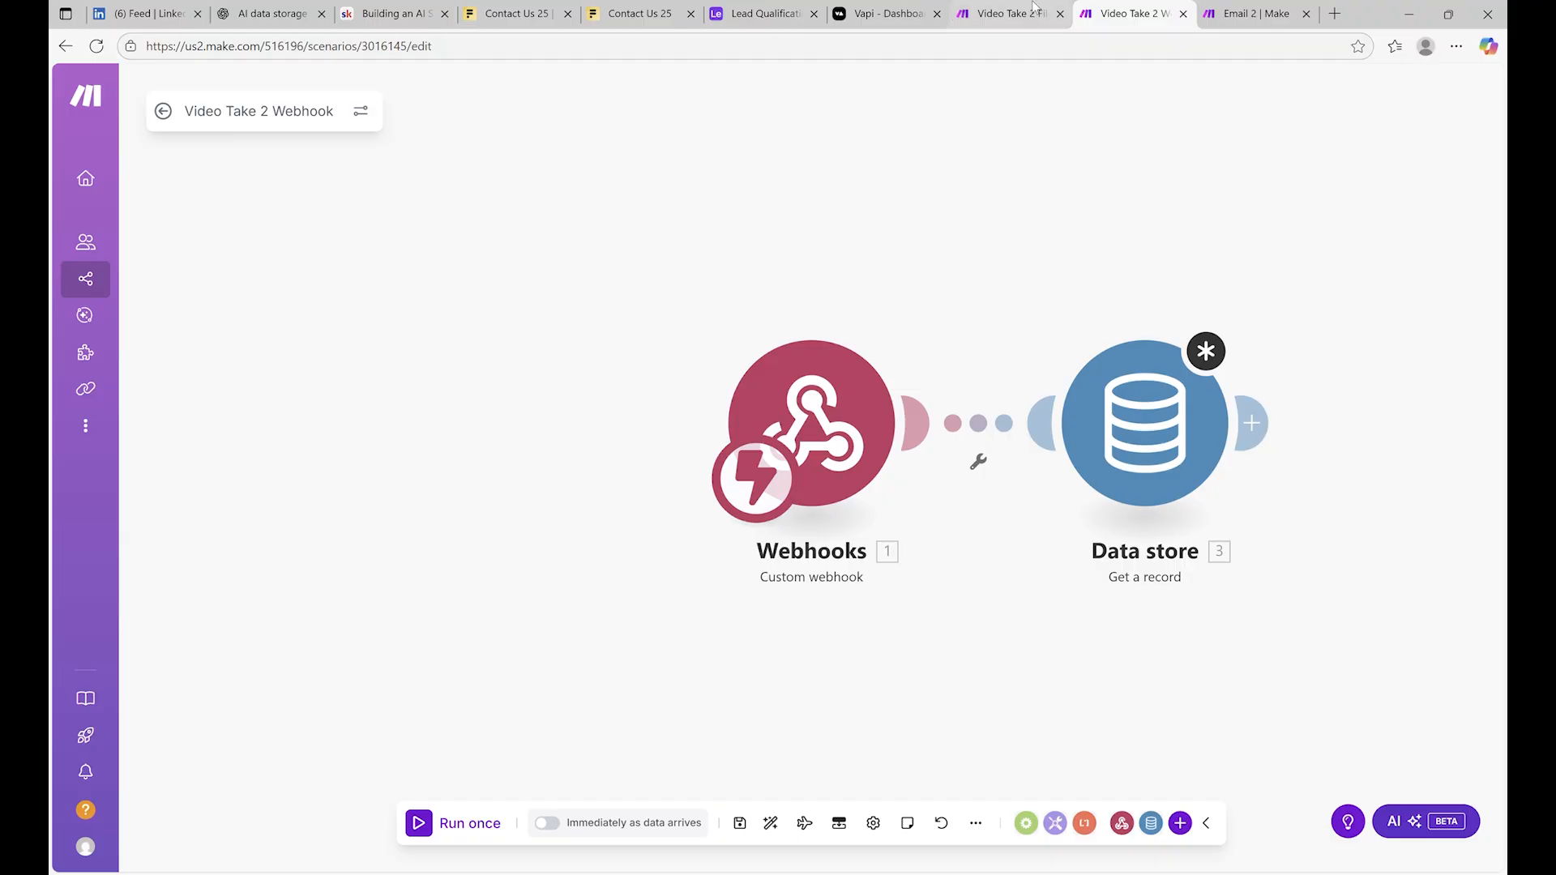
pyautogui.click(1167, 446)
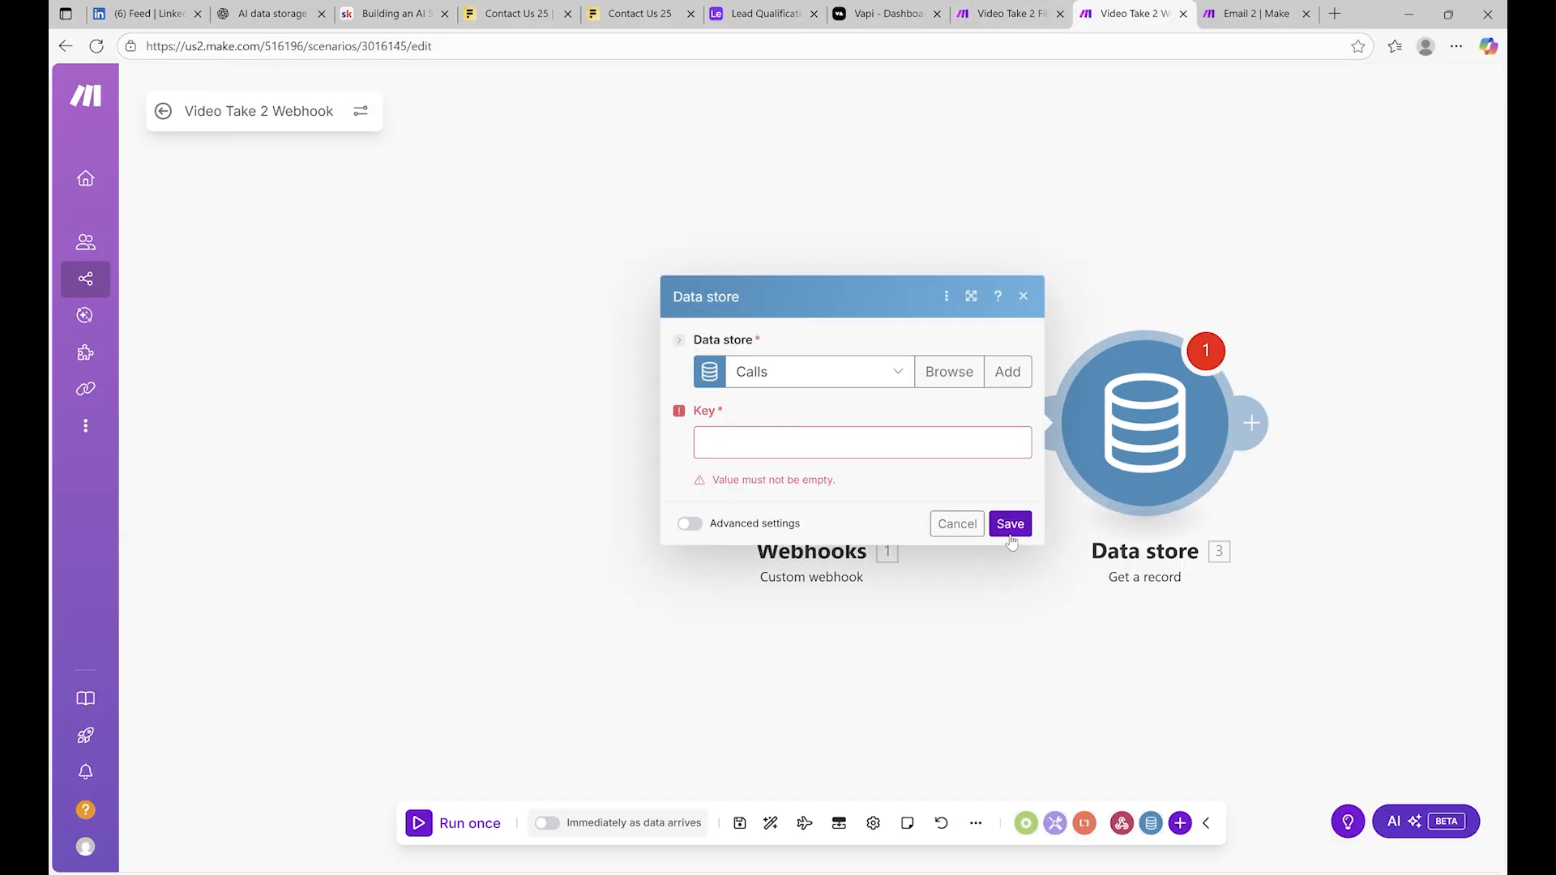
pyautogui.click(1242, 200)
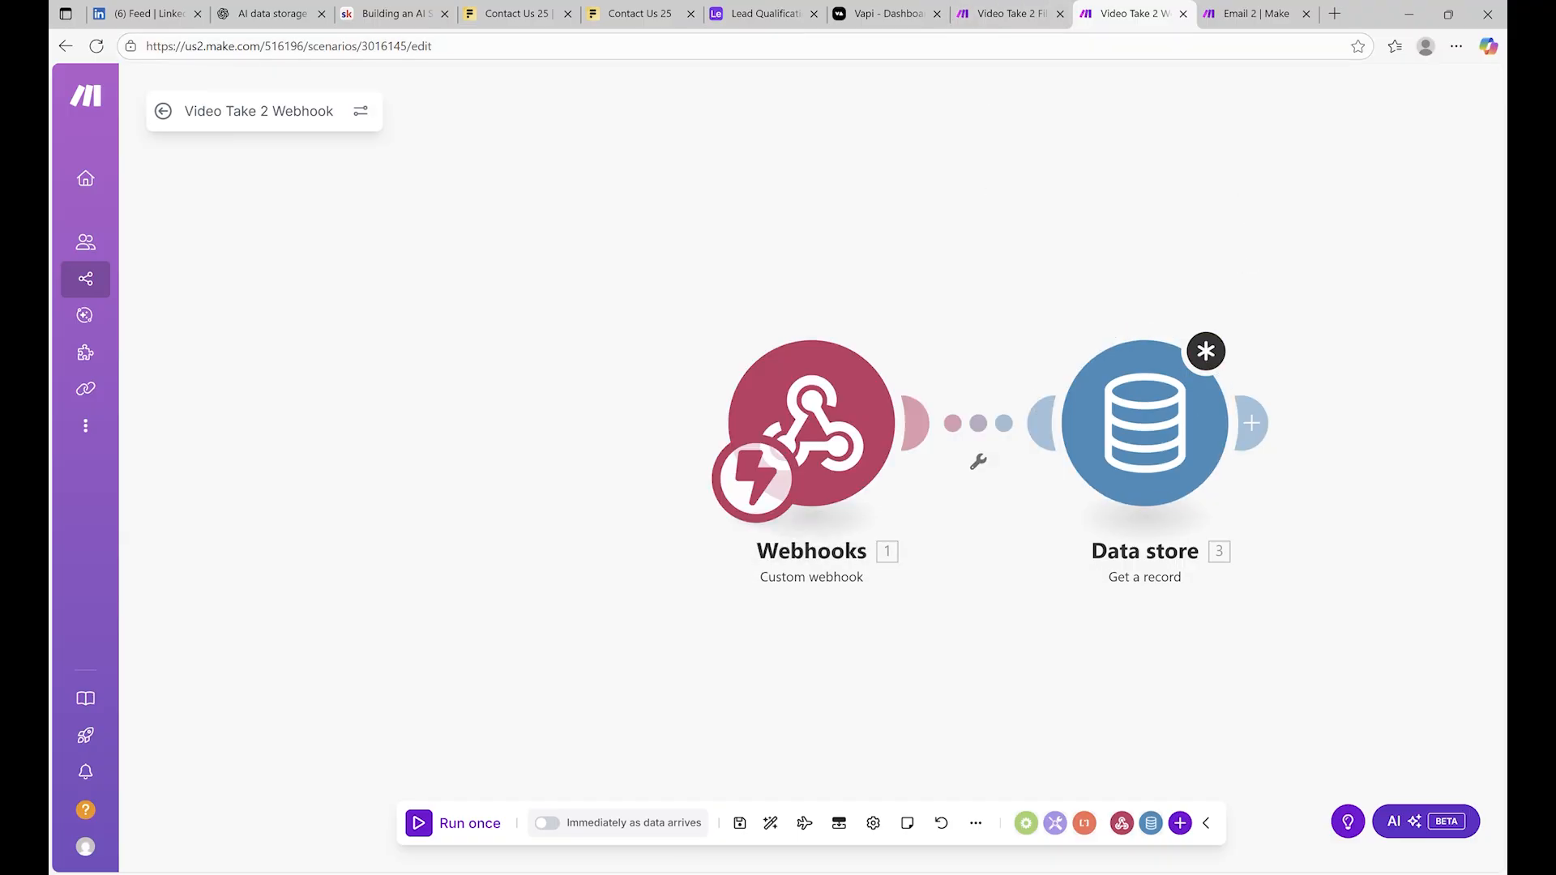
# Save the webhook scenario despite the warning and switch to the Video Take 2 Fillout Form scenario
pyautogui.click(739, 823)
pyautogui.click(1032, 817)
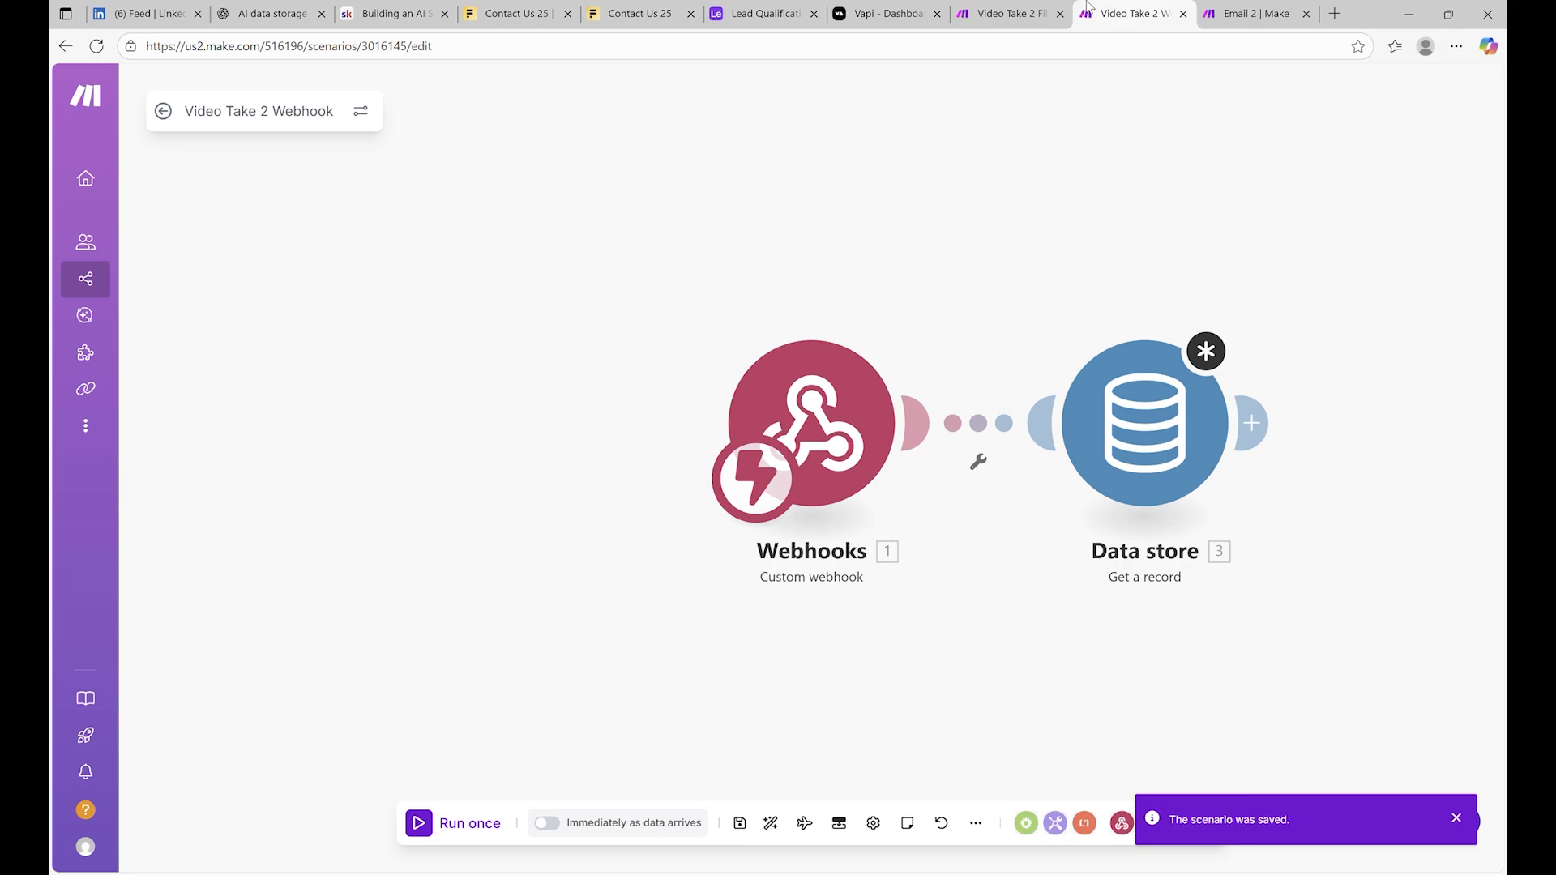
pyautogui.click(1005, 14)
# Add a Data store 'Add/replace a record' module after the HTTP request, picking the Calls store
pyautogui.click(1224, 551)
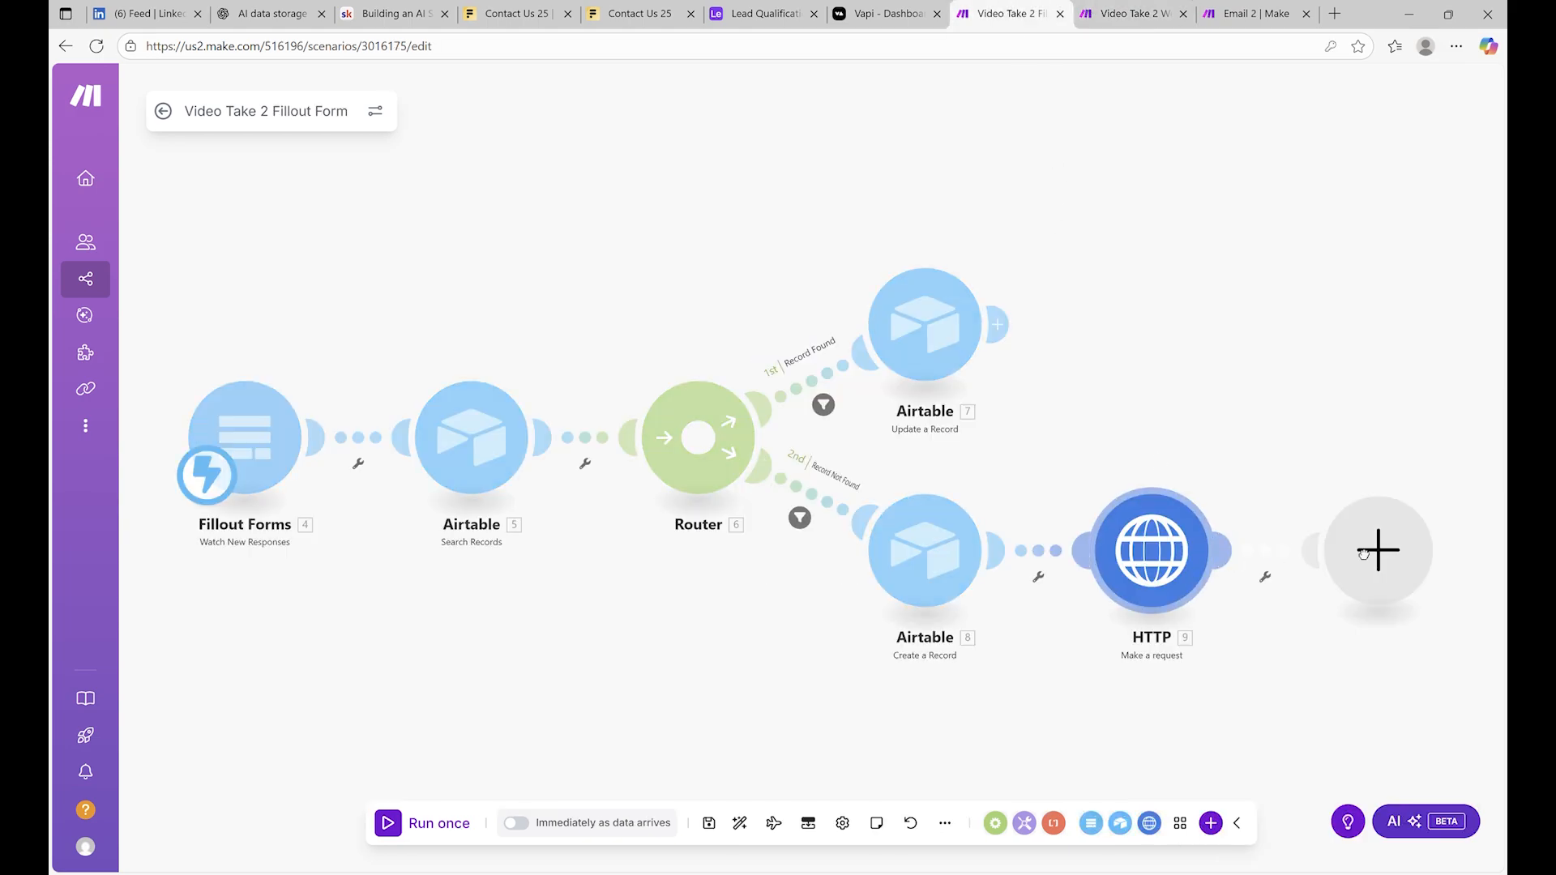
pyautogui.write('data')
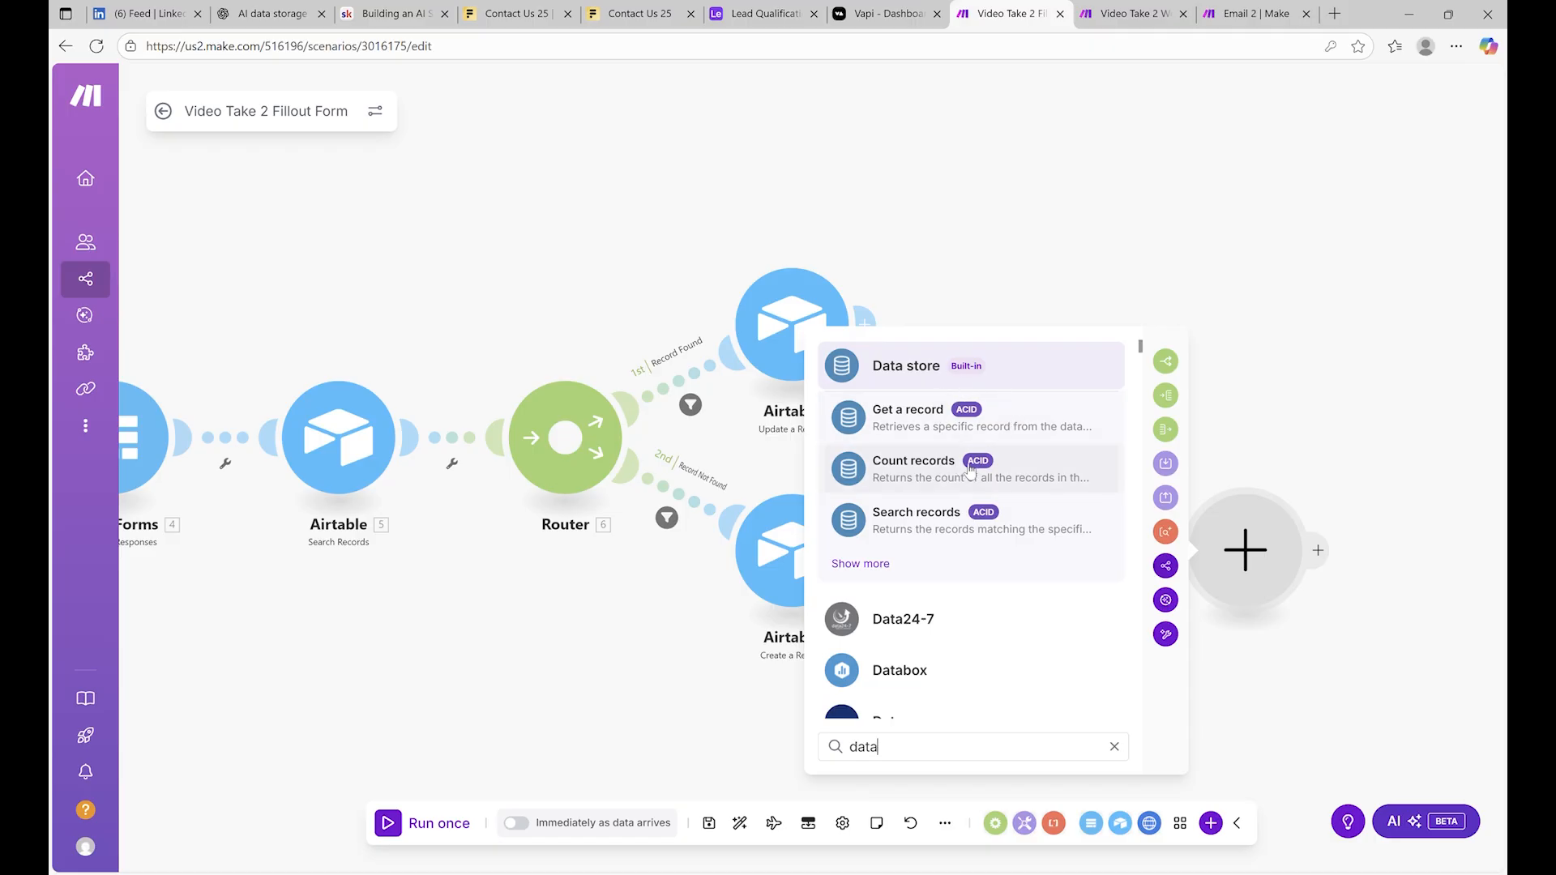
pyautogui.click(949, 369)
pyautogui.scroll(-2, 938, 538)
pyautogui.scroll(2, 936, 542)
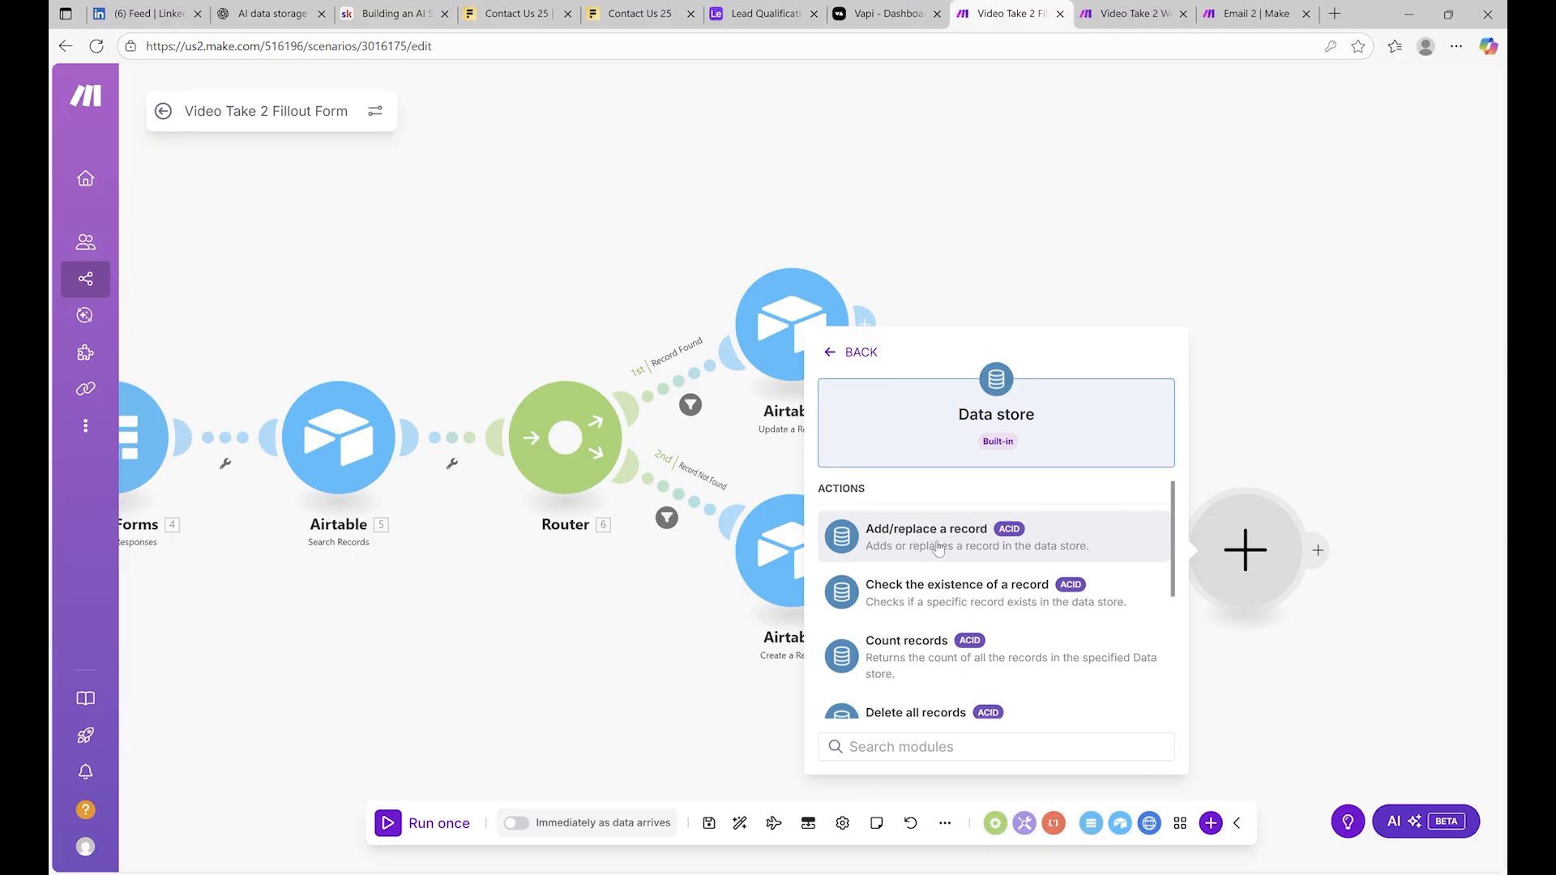
pyautogui.click(937, 540)
pyautogui.click(973, 550)
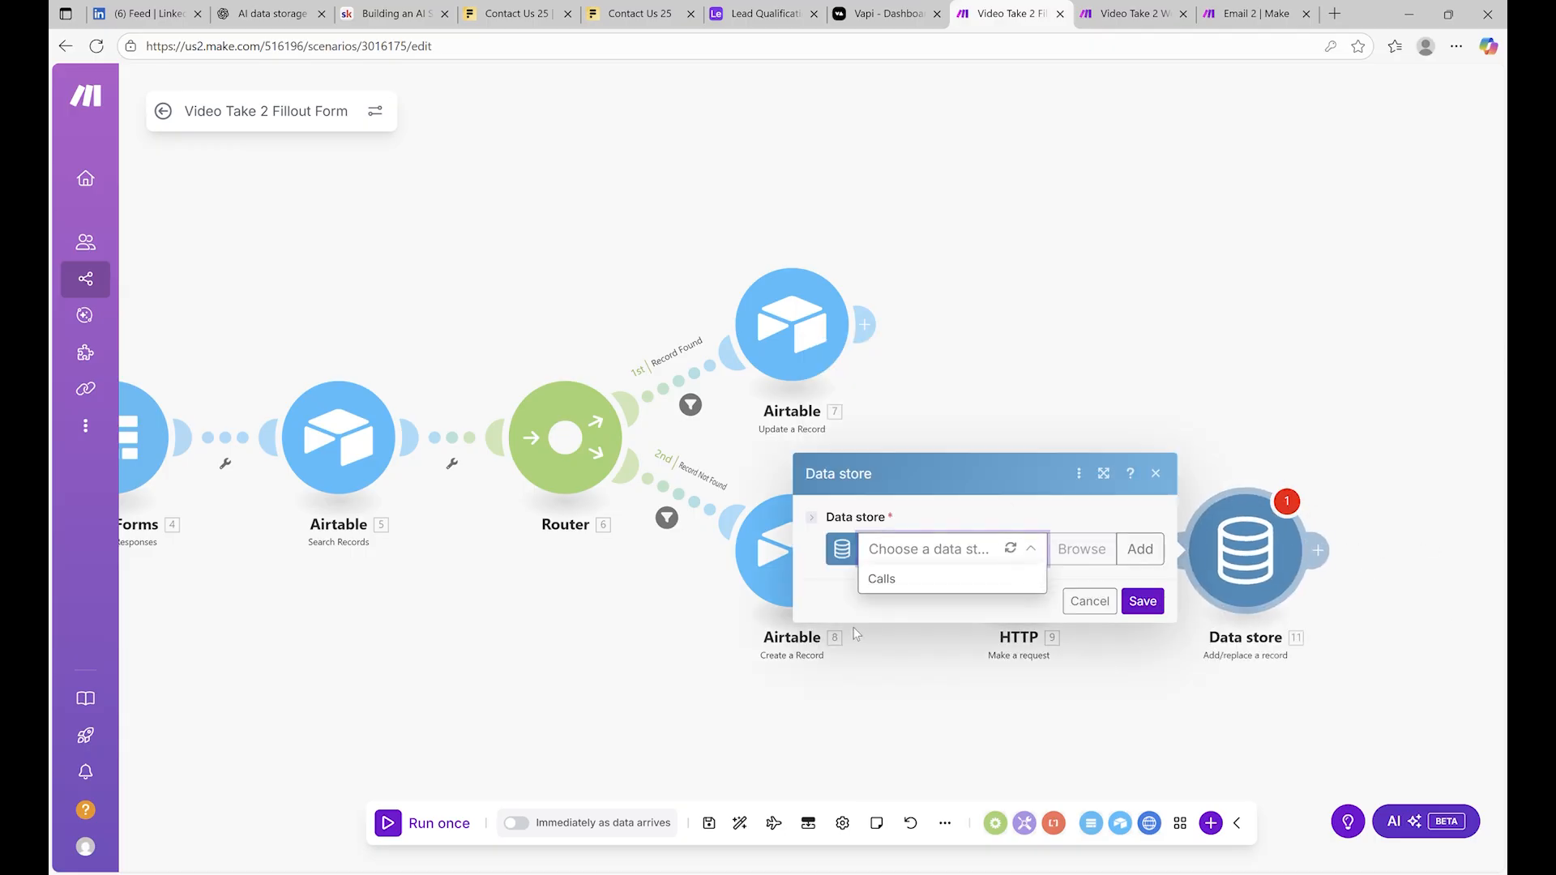
pyautogui.click(972, 580)
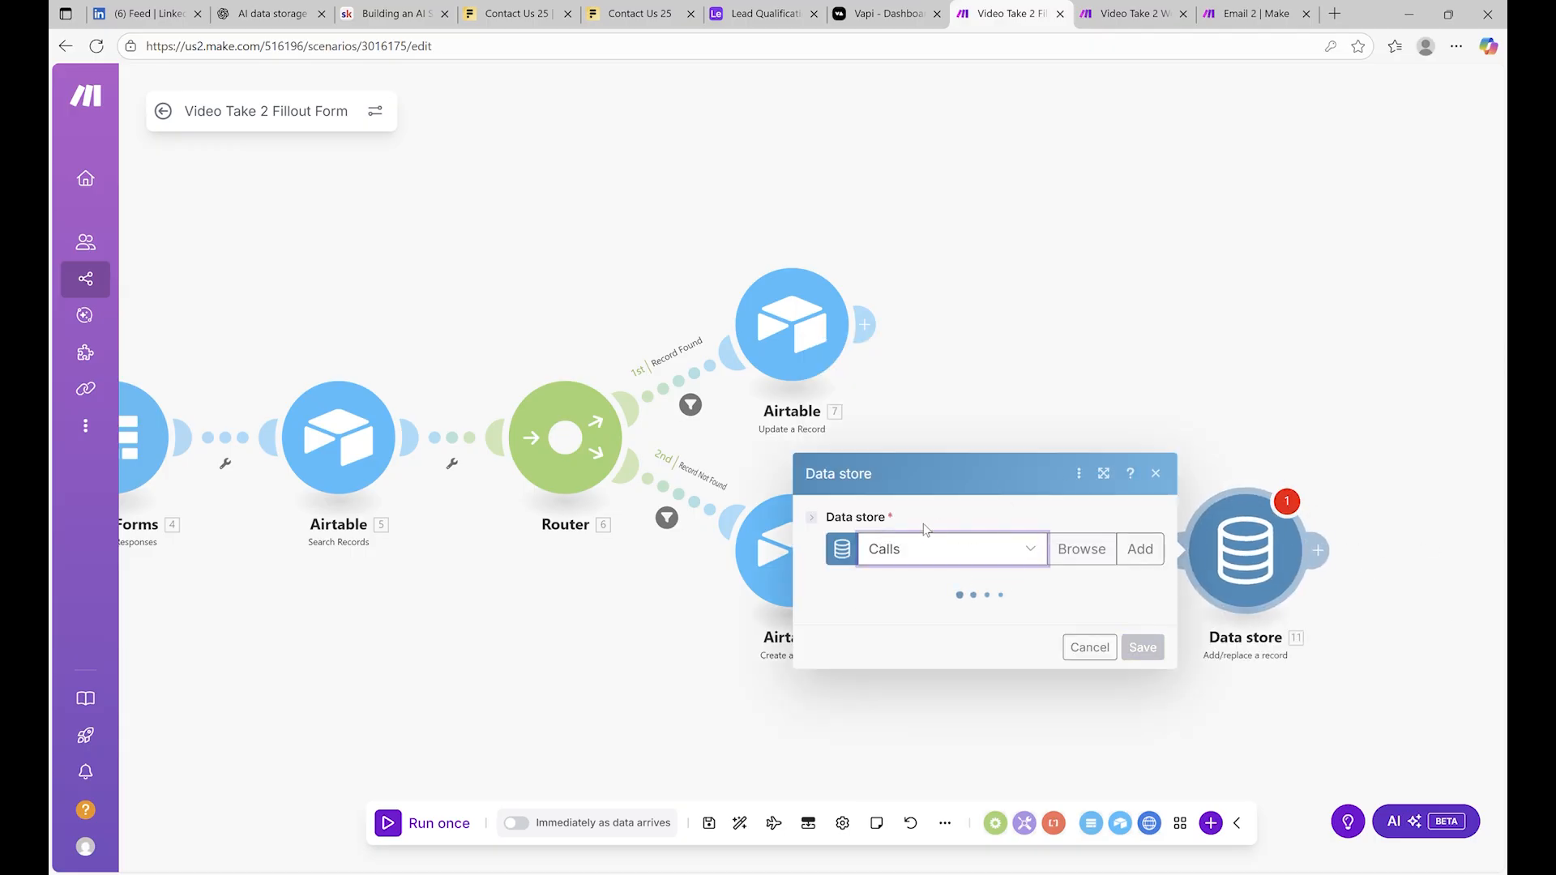
# Keep Calls as the data store and close the new module's settings
pyautogui.click(1031, 182)
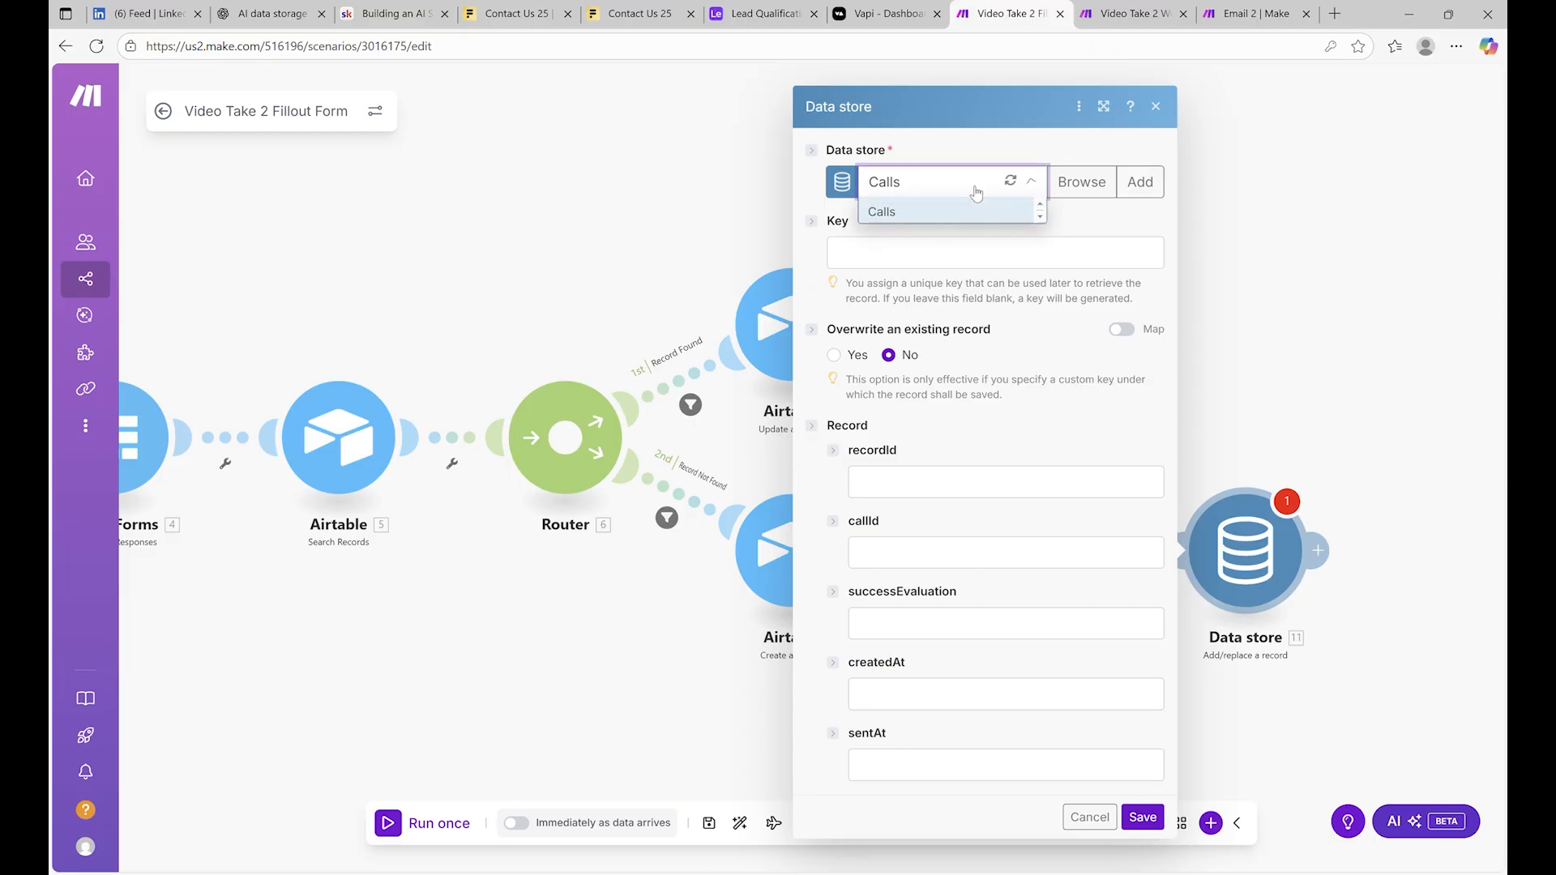
pyautogui.click(1040, 180)
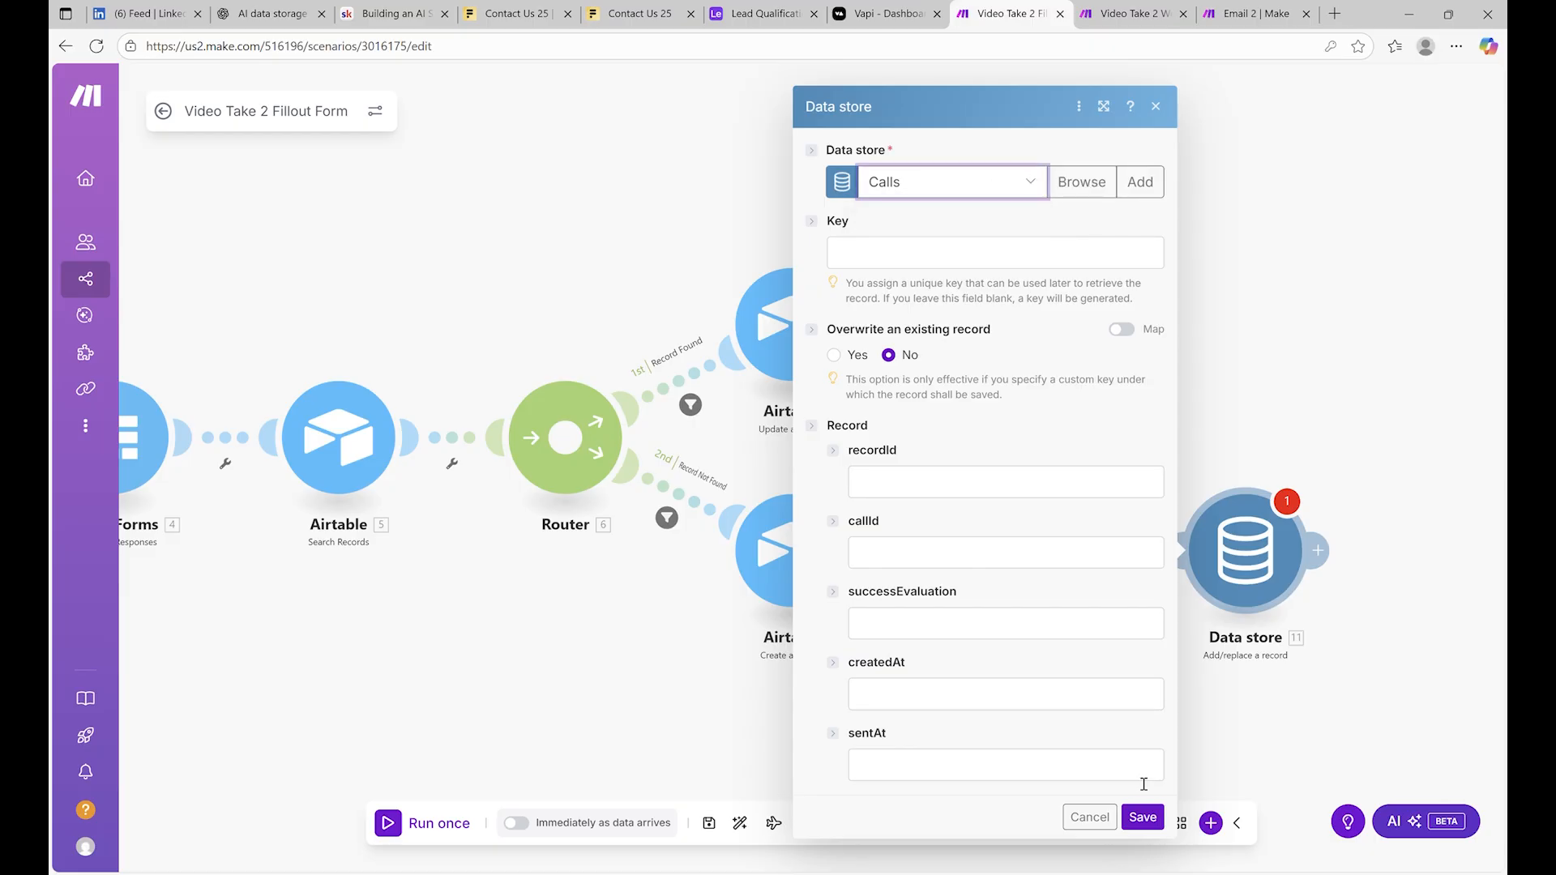
pyautogui.click(1156, 106)
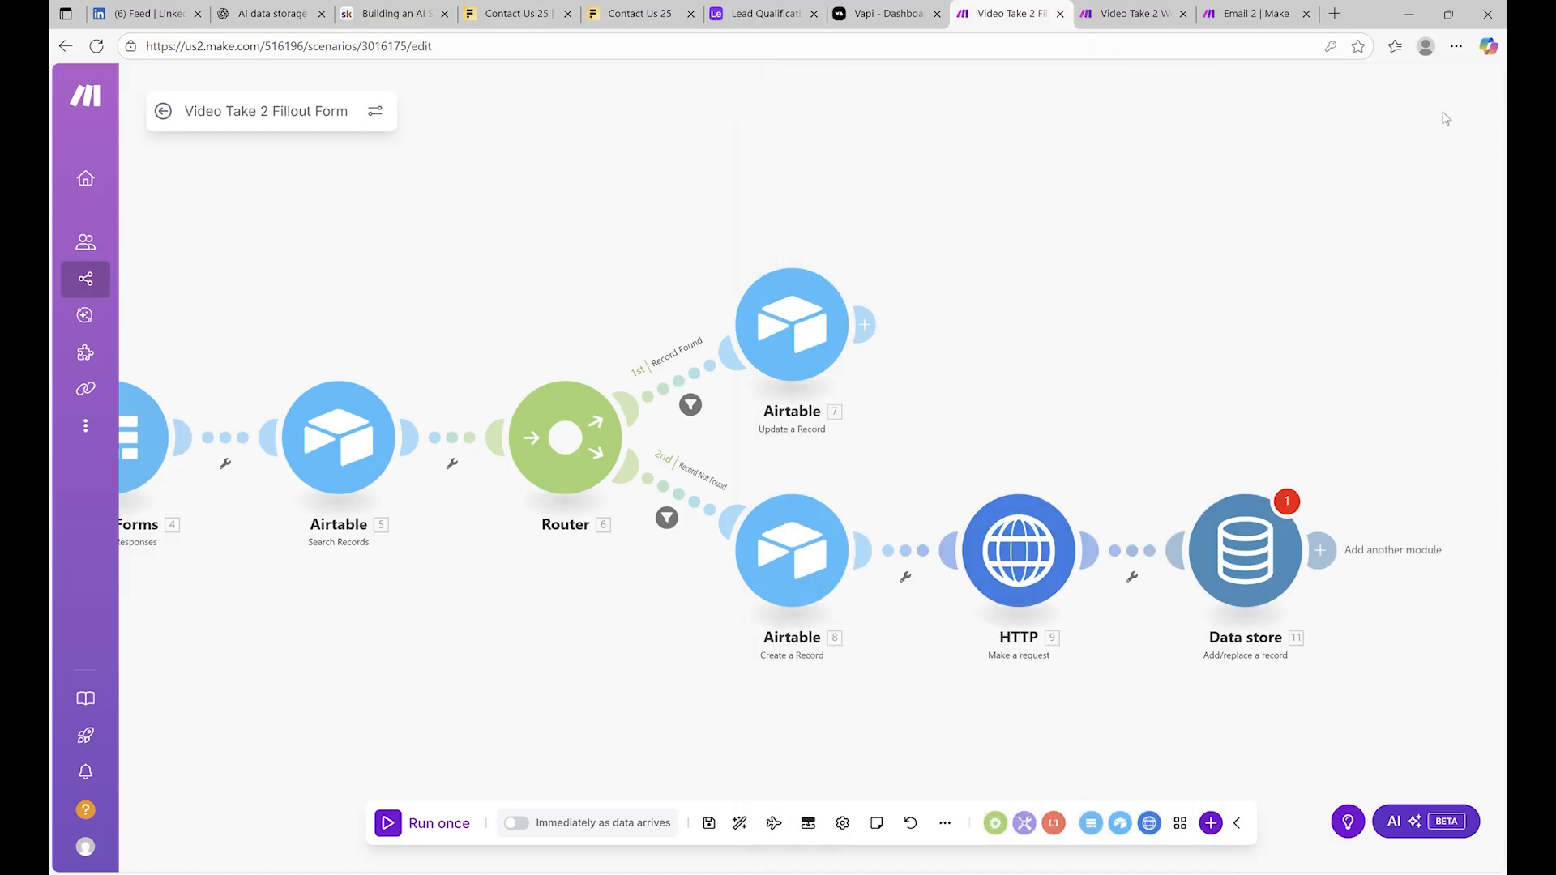
pyautogui.scroll(-1, 778, 415)
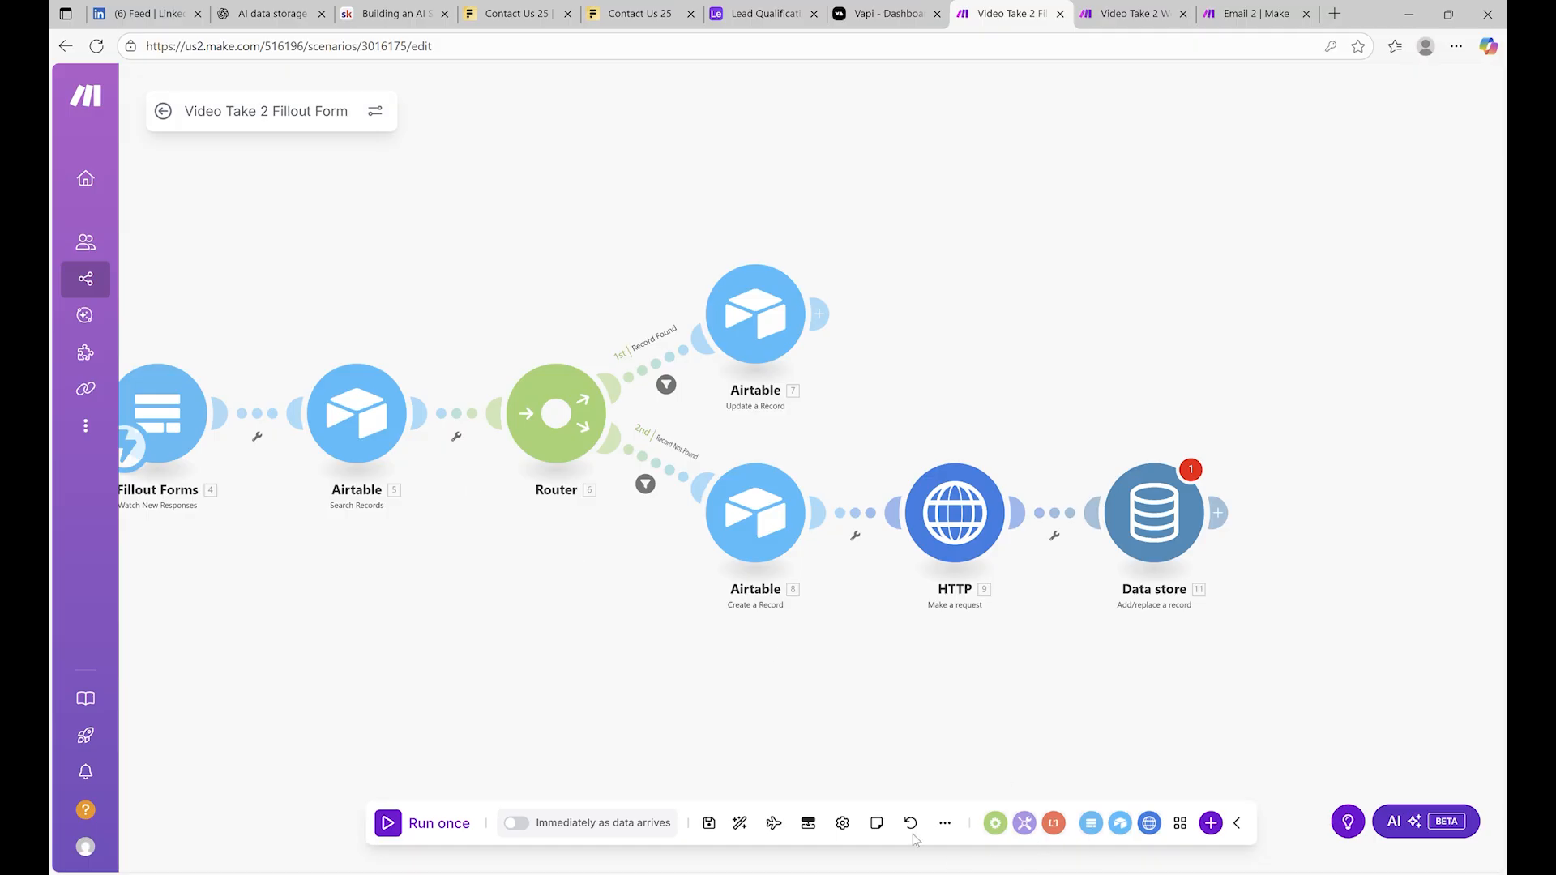
pyautogui.click(1147, 486)
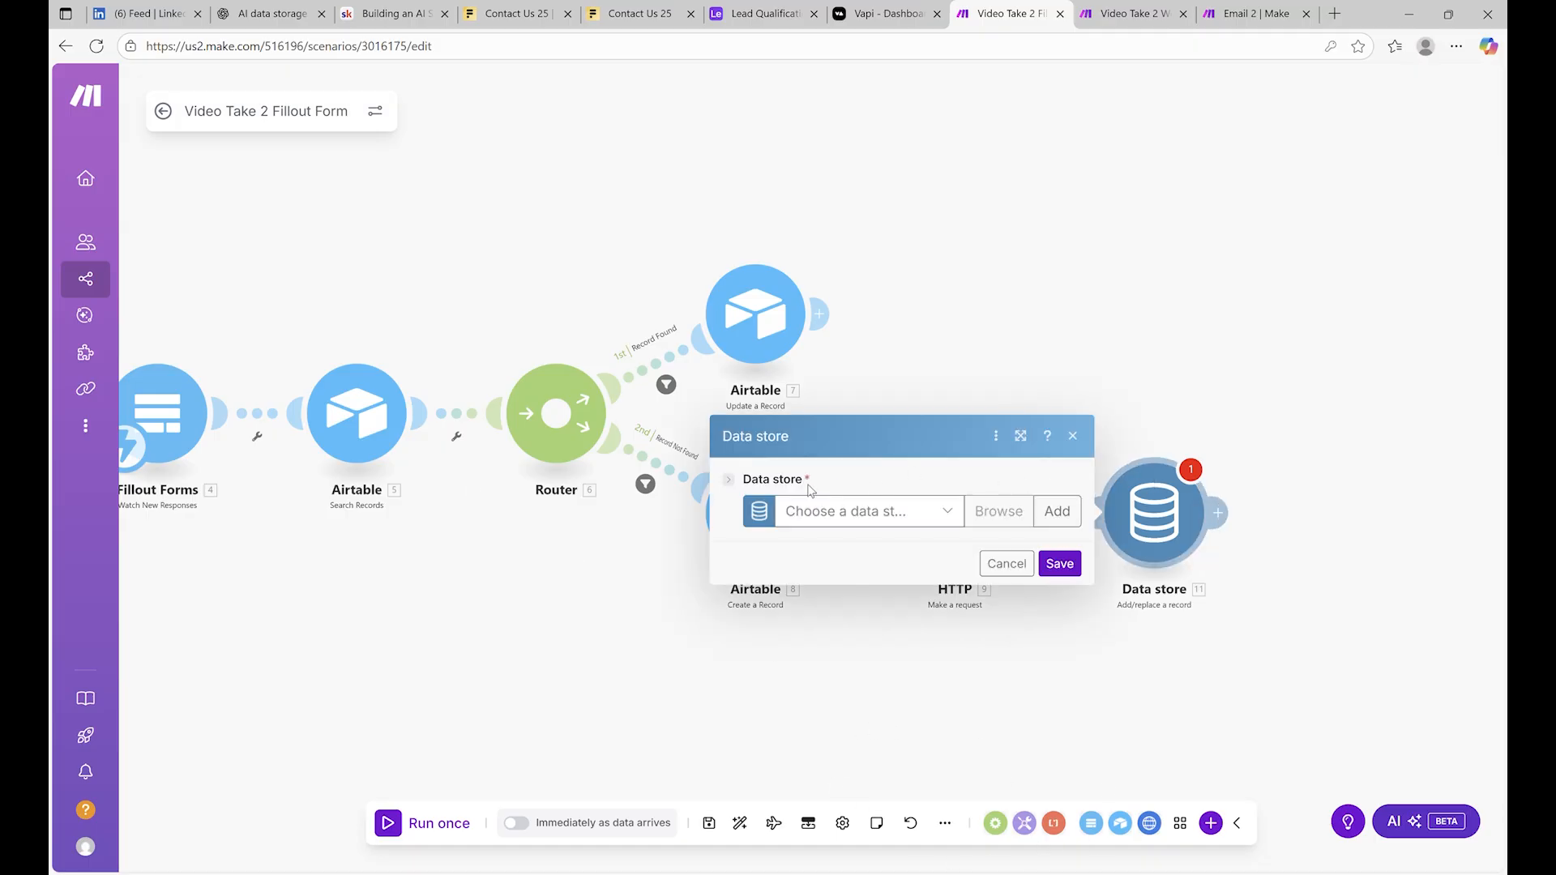
pyautogui.click(1085, 313)
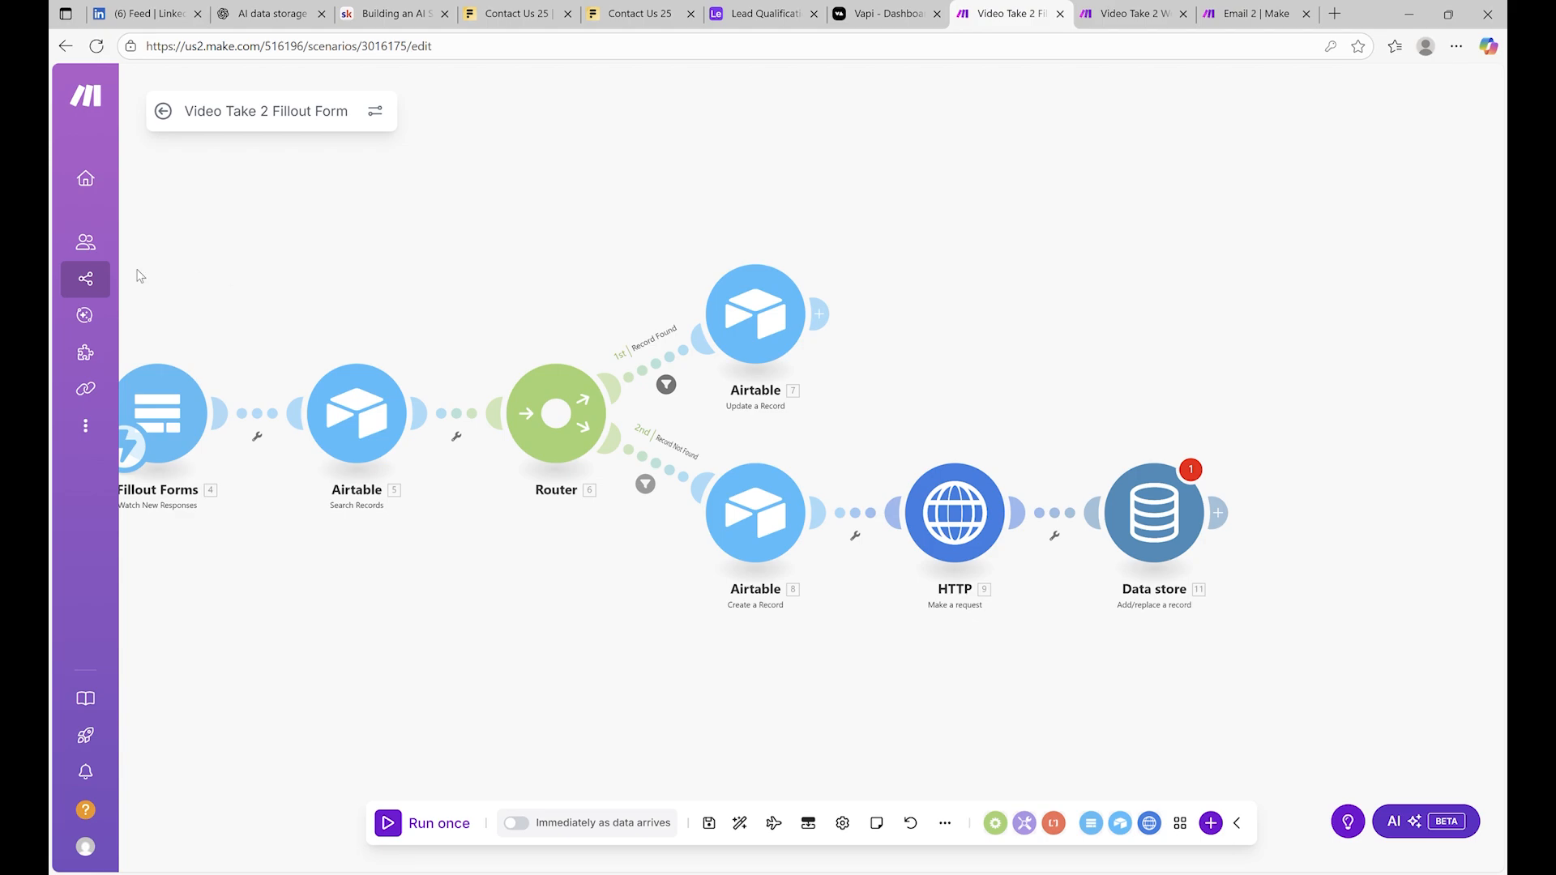
pyautogui.moveTo(195, 324)
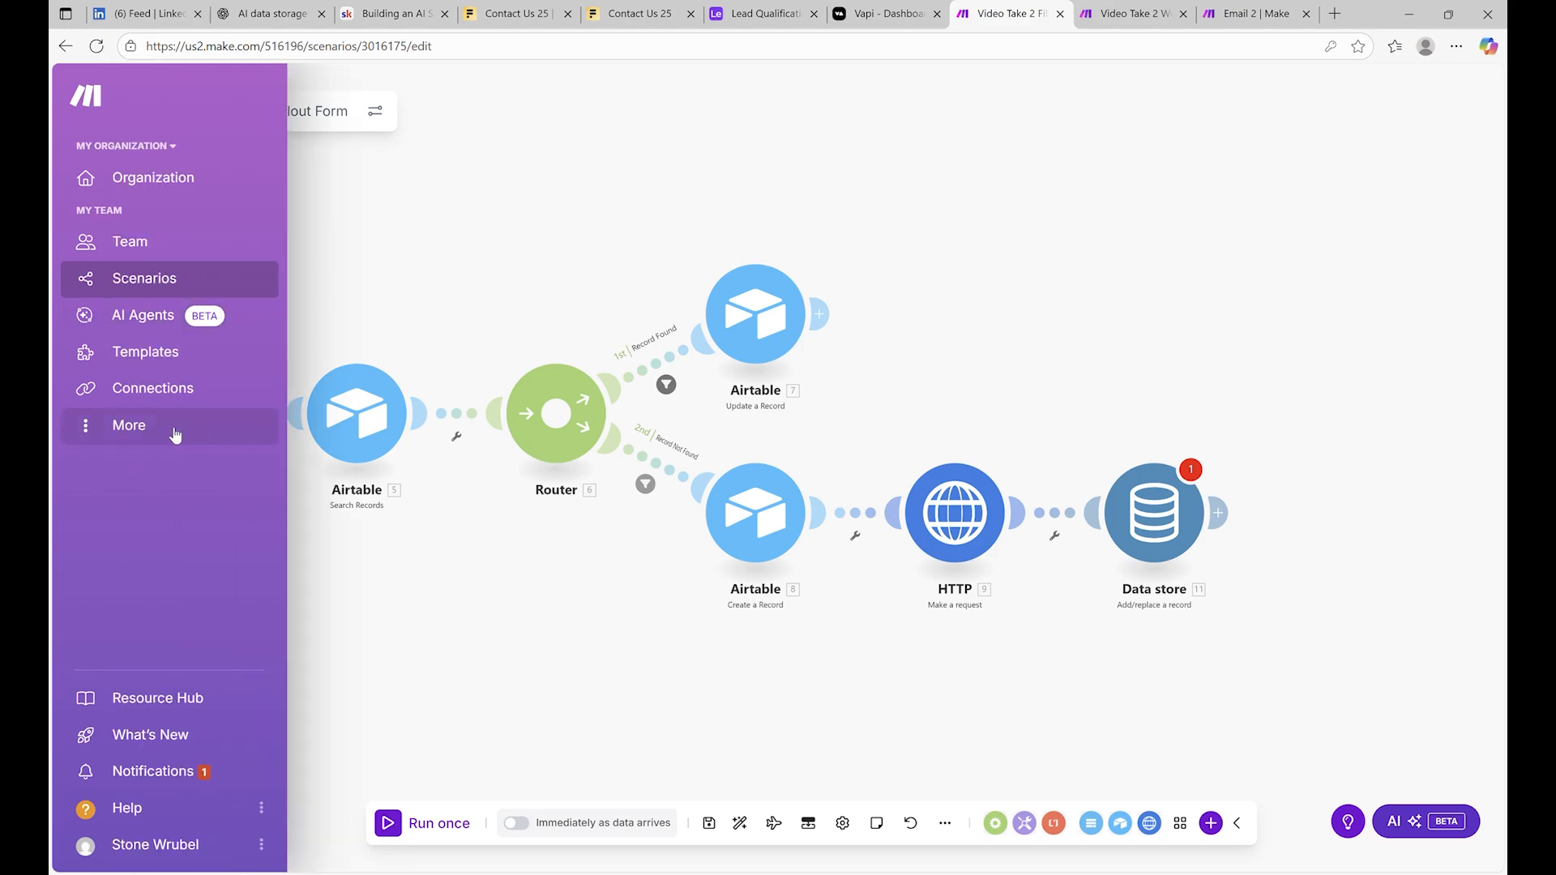
# Save the scenario anyway and go to the Data stores page
pyautogui.click(131, 428)
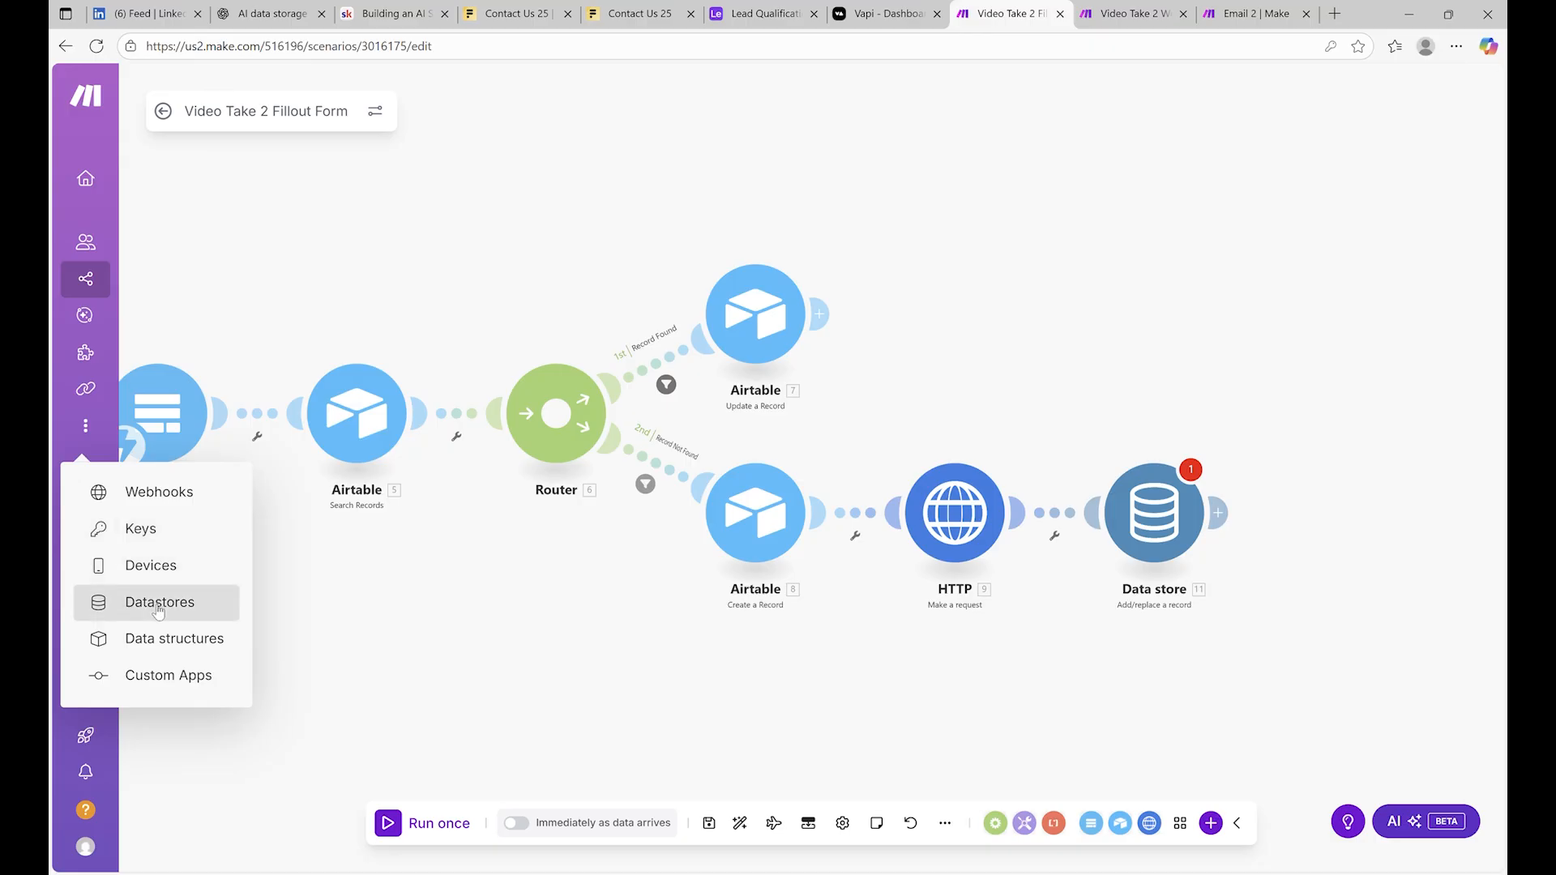
pyautogui.click(156, 611)
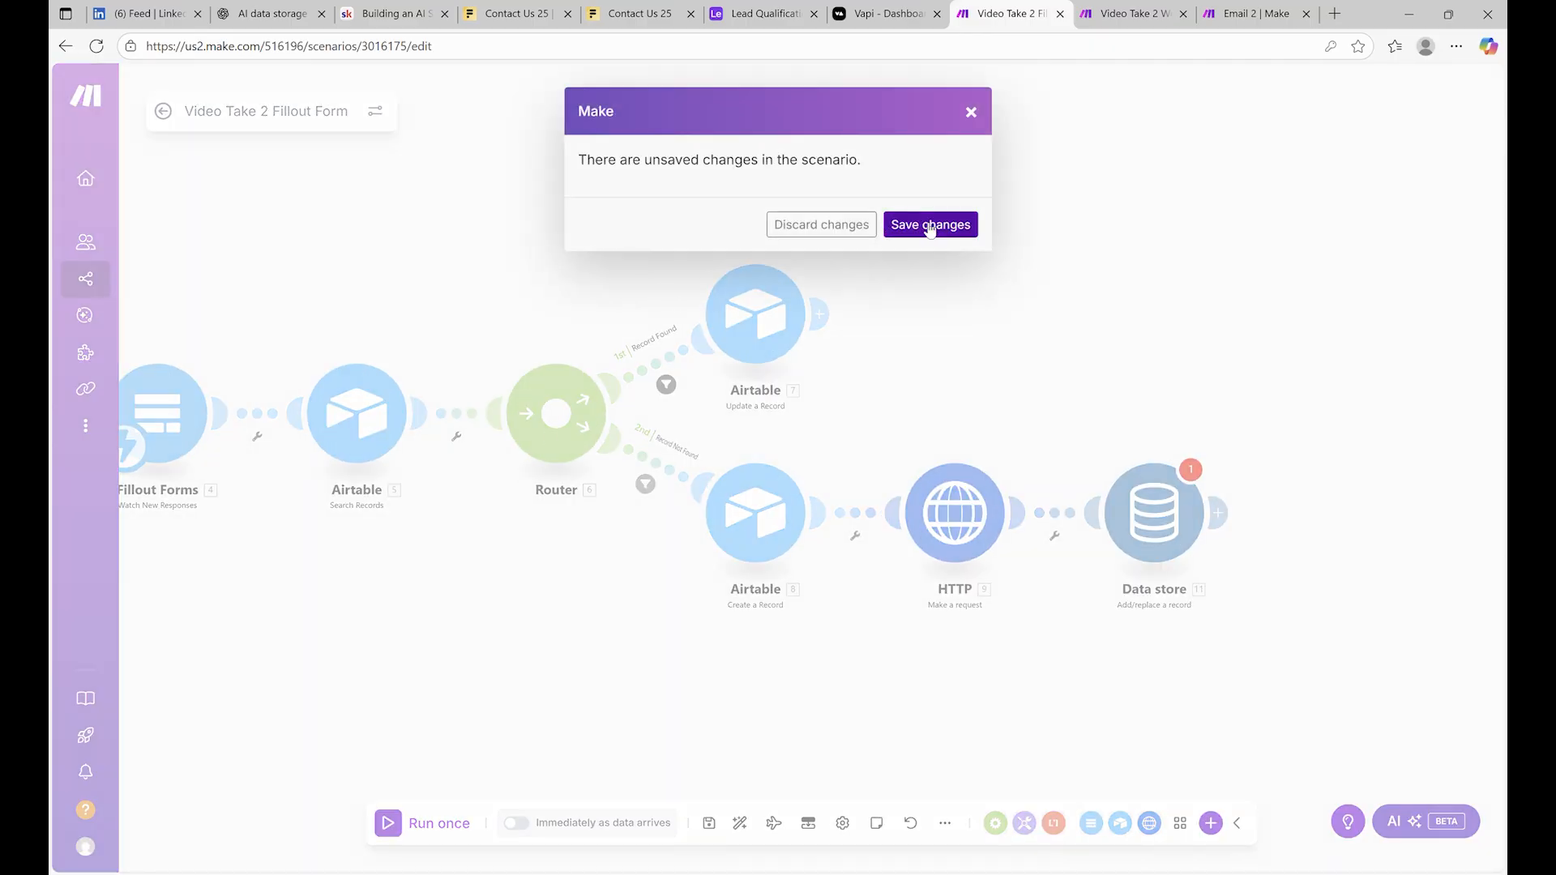
pyautogui.click(929, 224)
pyautogui.click(928, 509)
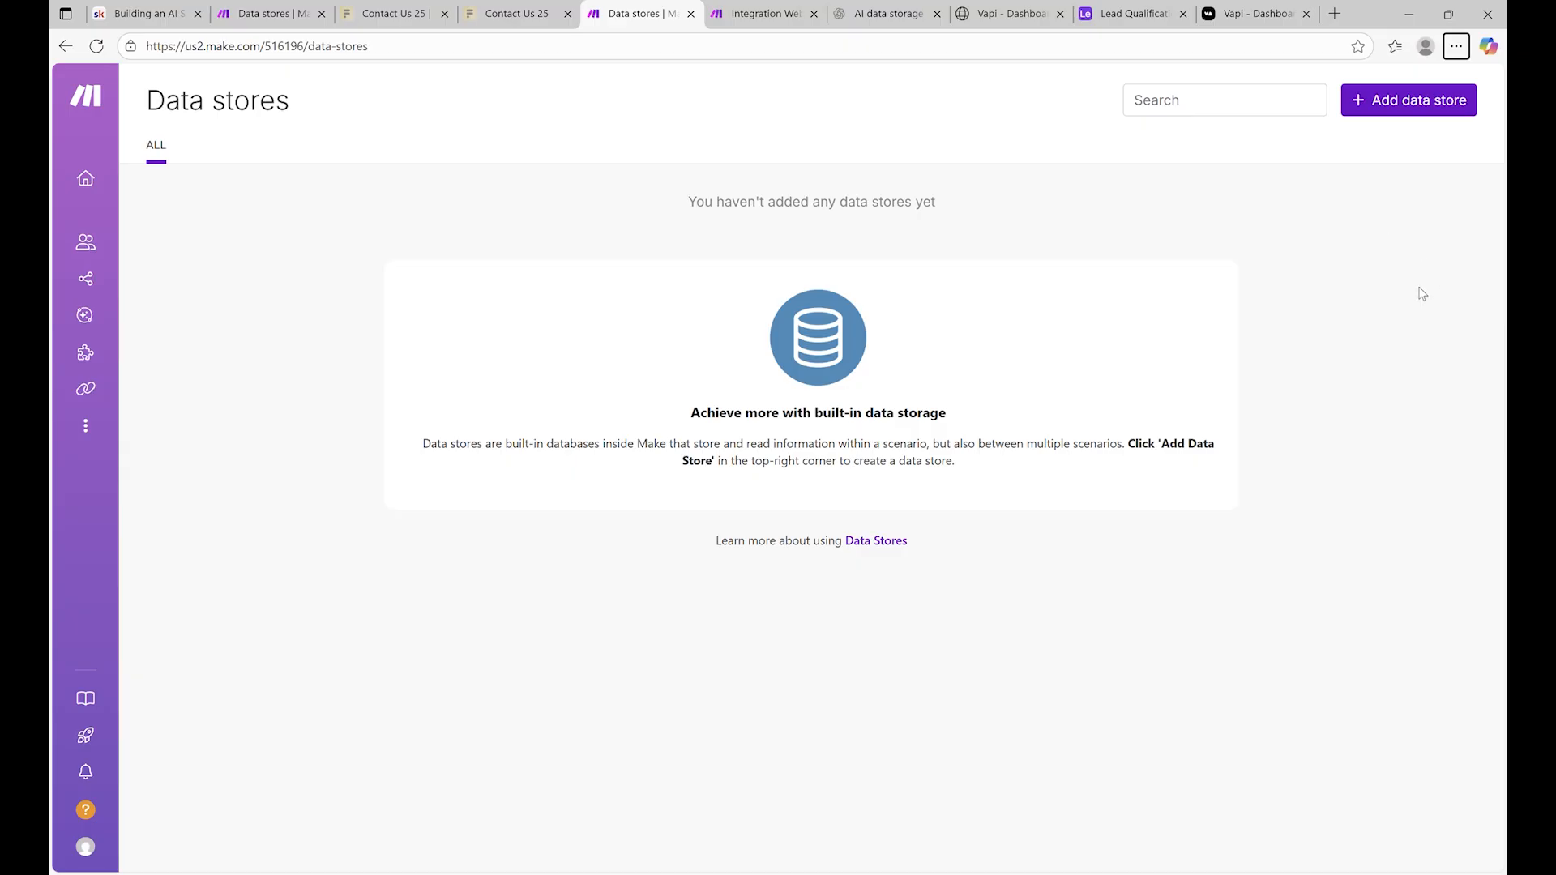
# Add a data store named Calls using the Calls data structure and edit that structure
pyautogui.click(1376, 95)
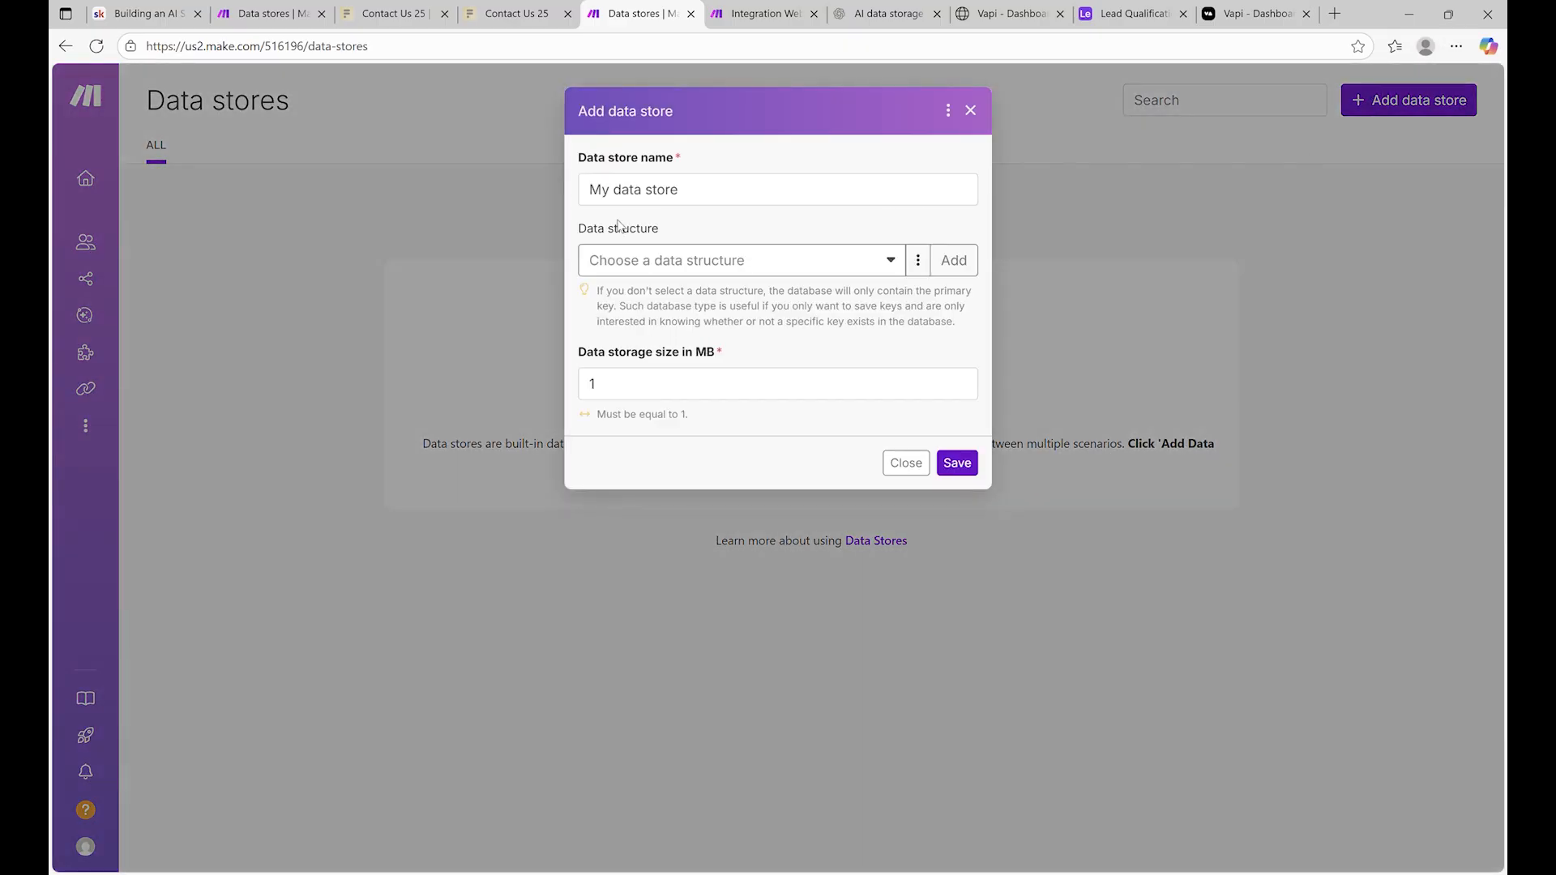
pyautogui.moveTo(760, 189); pyautogui.dragTo(544, 183)
pyautogui.write('Calls')
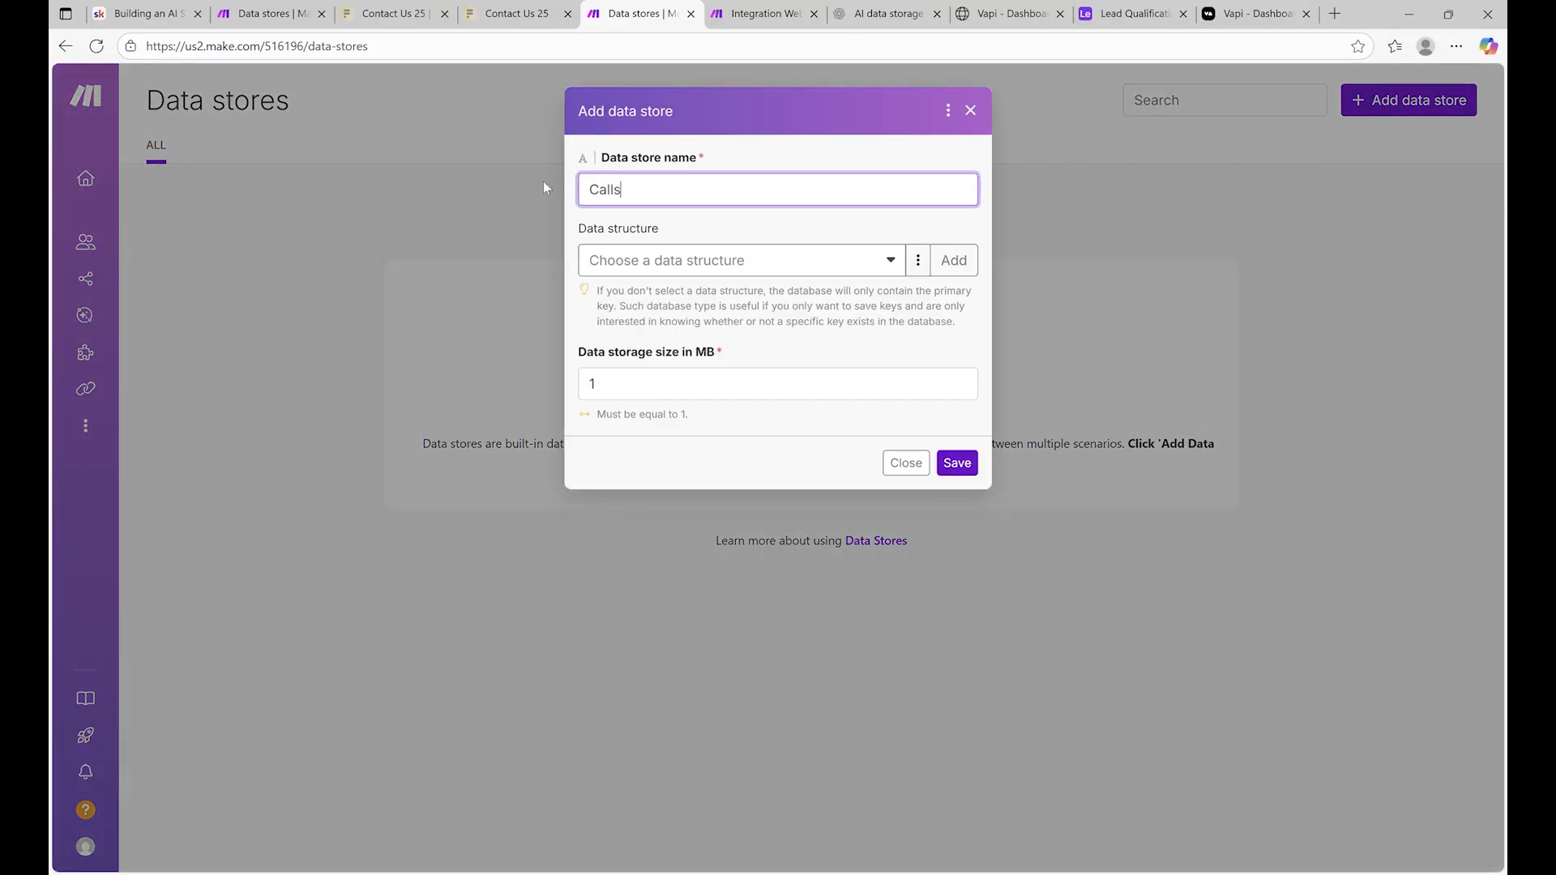
pyautogui.click(712, 260)
pyautogui.click(689, 327)
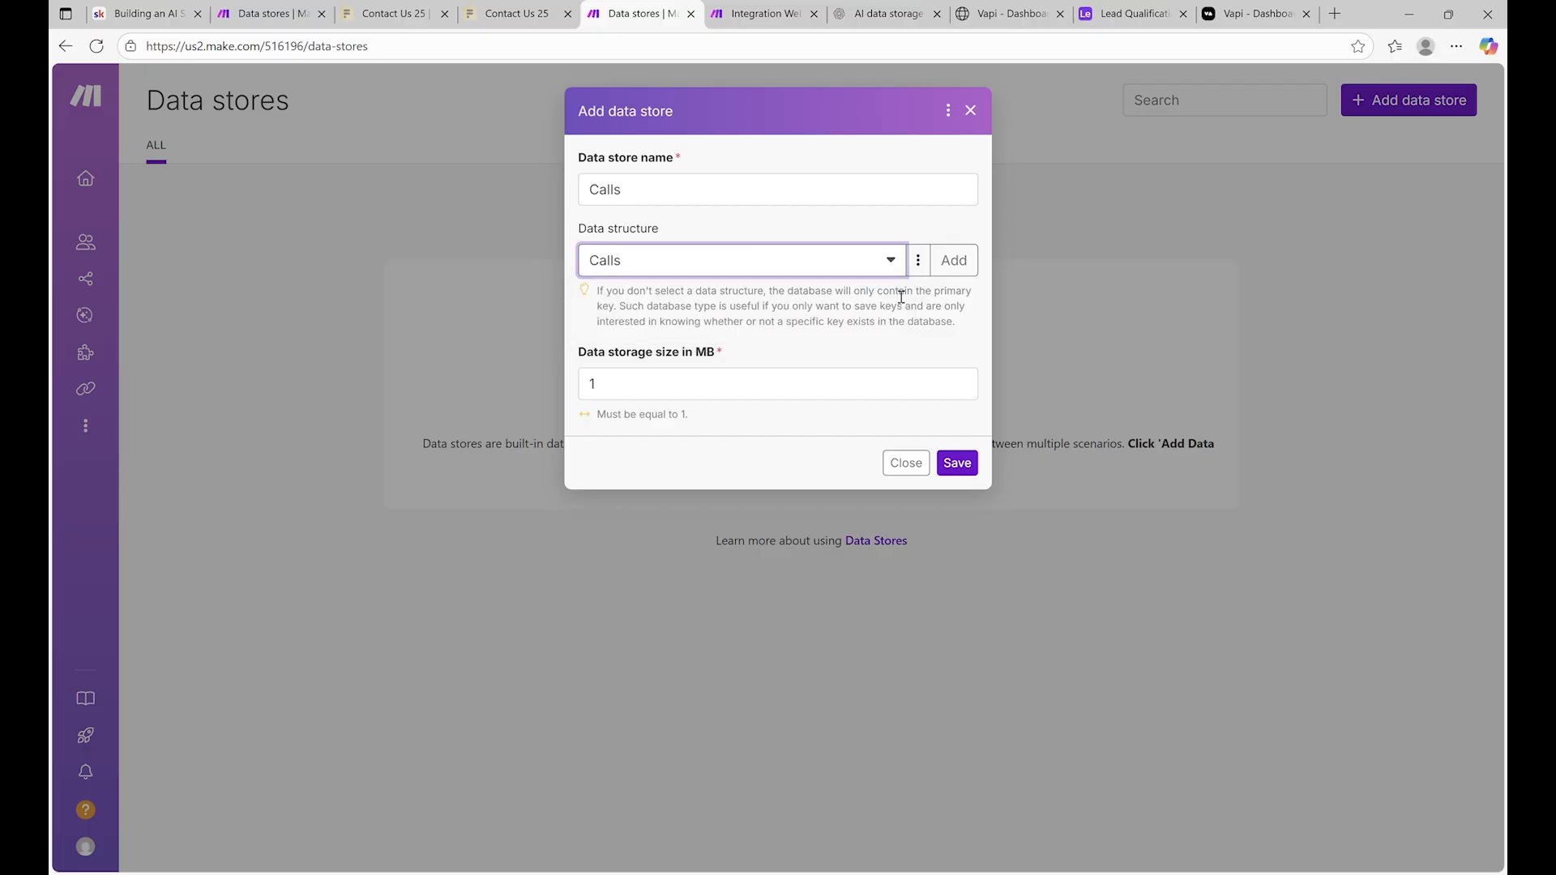
pyautogui.click(916, 259)
pyautogui.click(904, 294)
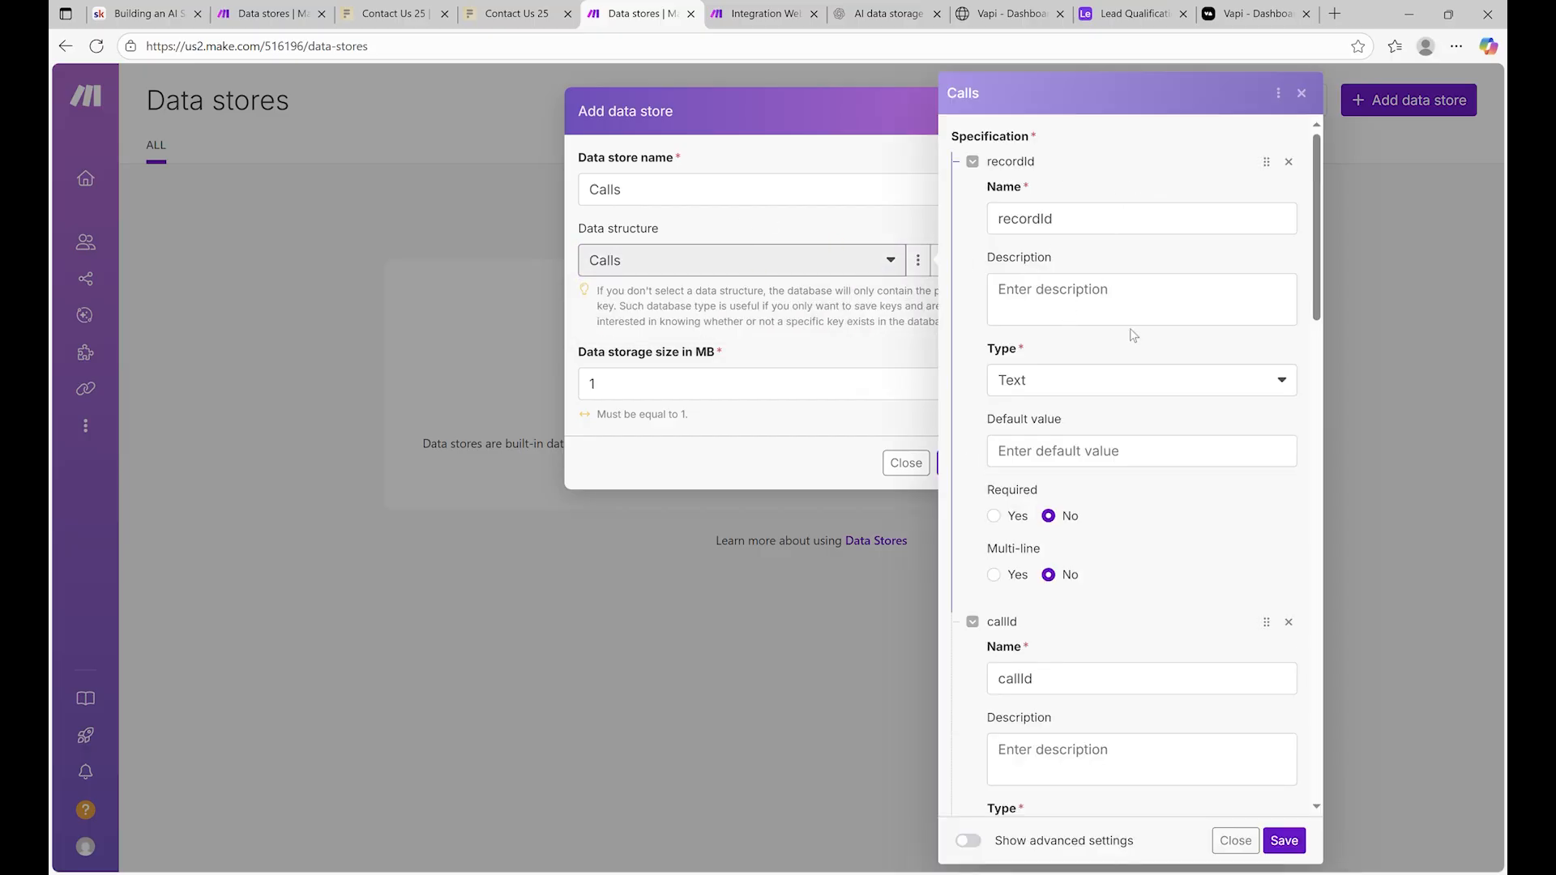
# Remove the recordId, callId, successEvaluation, createdAt and sentAt fields from the structure
pyautogui.scroll(-10, 1138, 408)
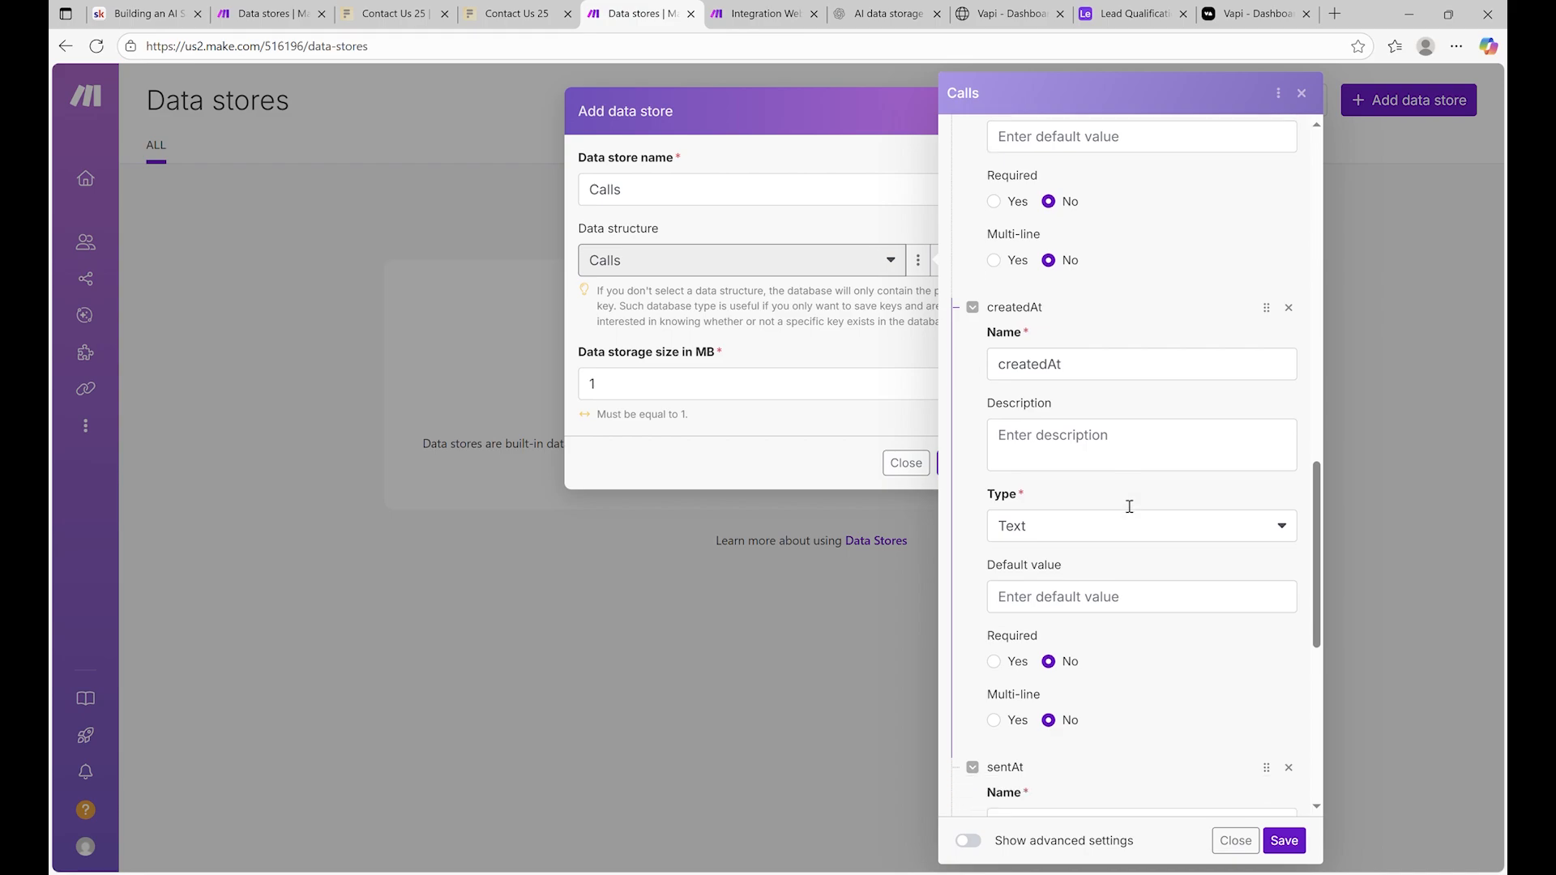
pyautogui.scroll(10, 1134, 472)
pyautogui.click(1289, 162)
pyautogui.click(1289, 161)
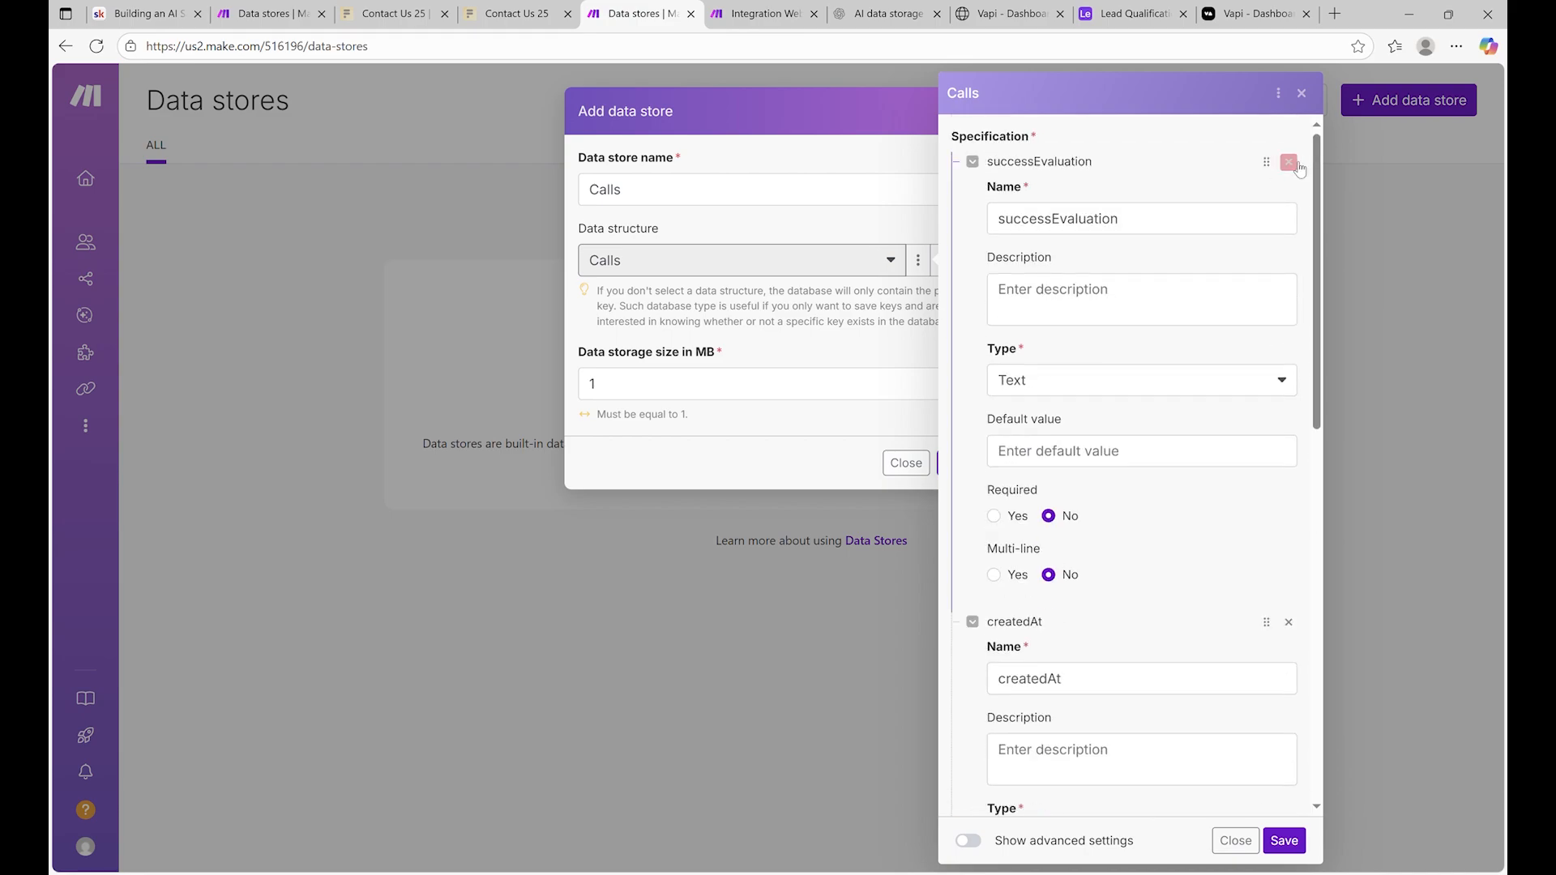
pyautogui.click(1288, 161)
pyautogui.click(1295, 164)
pyautogui.click(1296, 174)
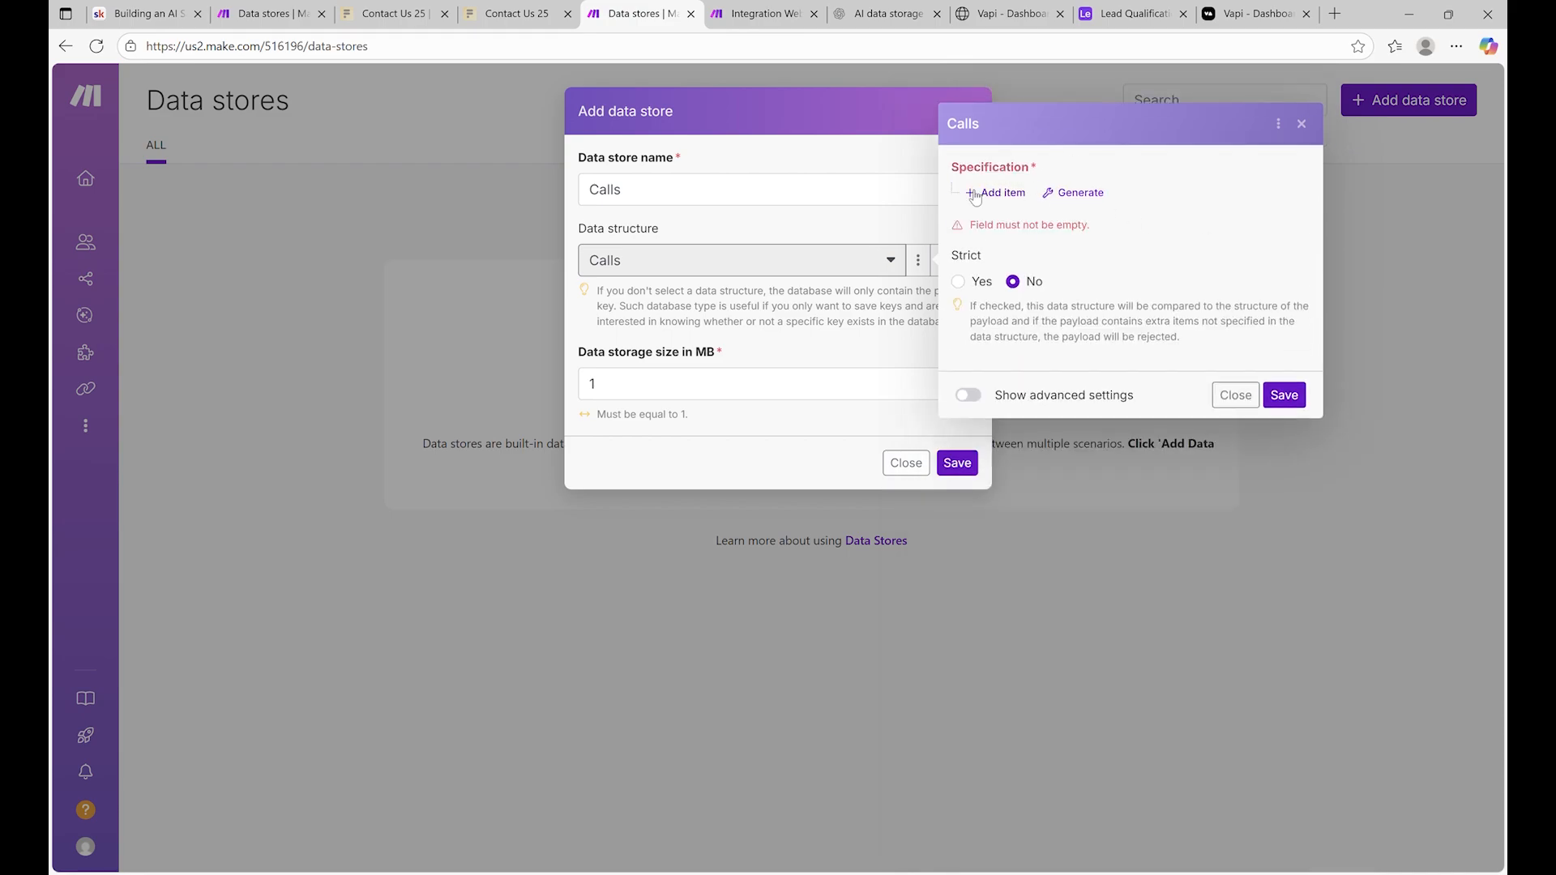
# Add a text field named recordId
pyautogui.click(1003, 208)
pyautogui.click(1098, 221)
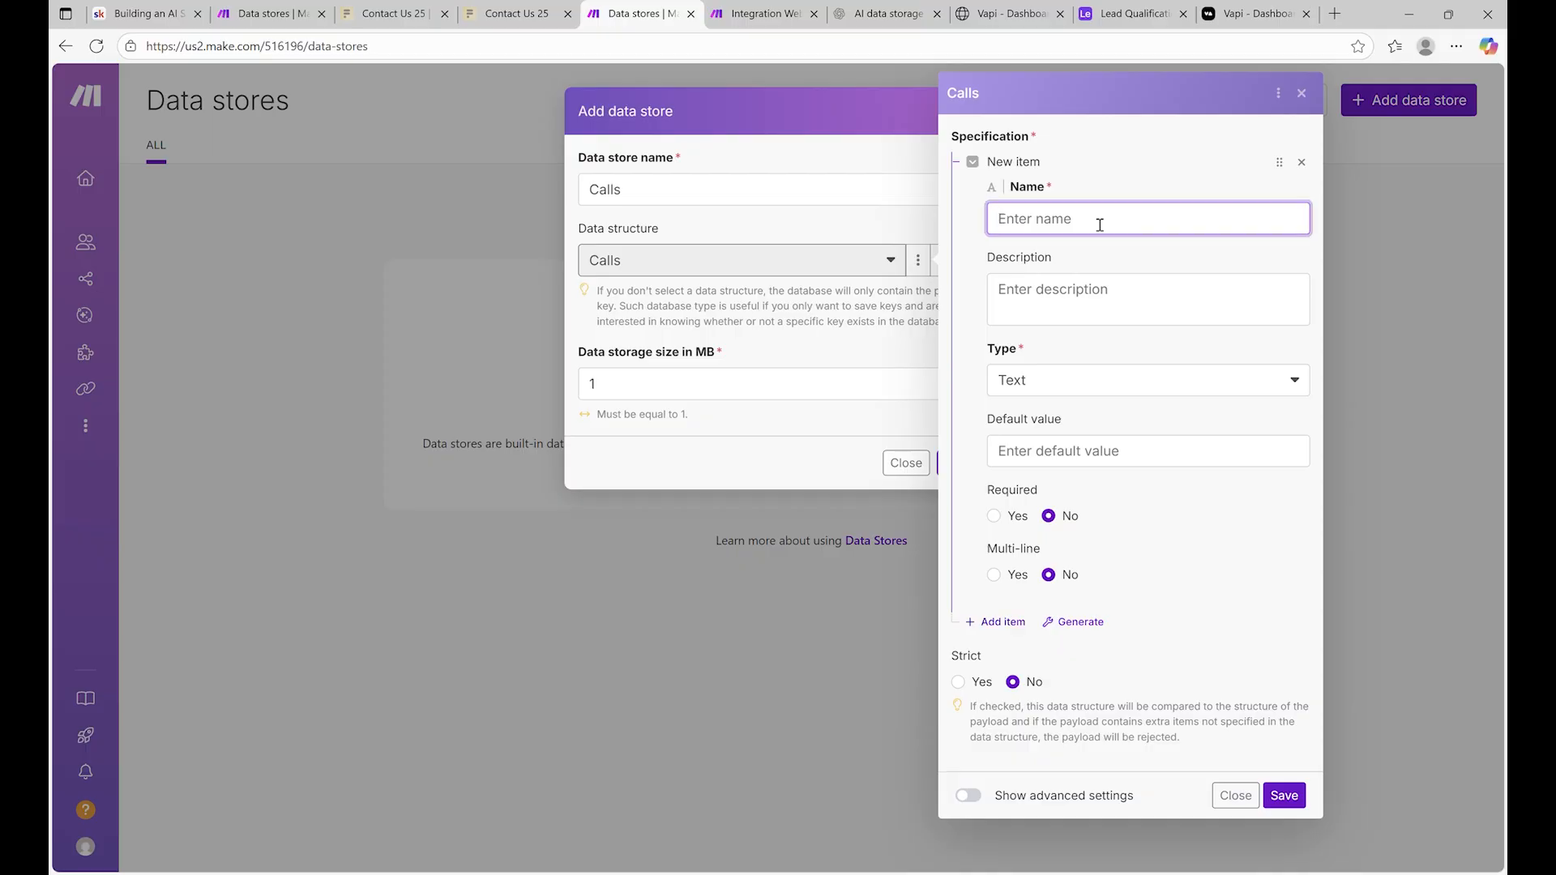
pyautogui.write('recordId')
pyautogui.click(1149, 379)
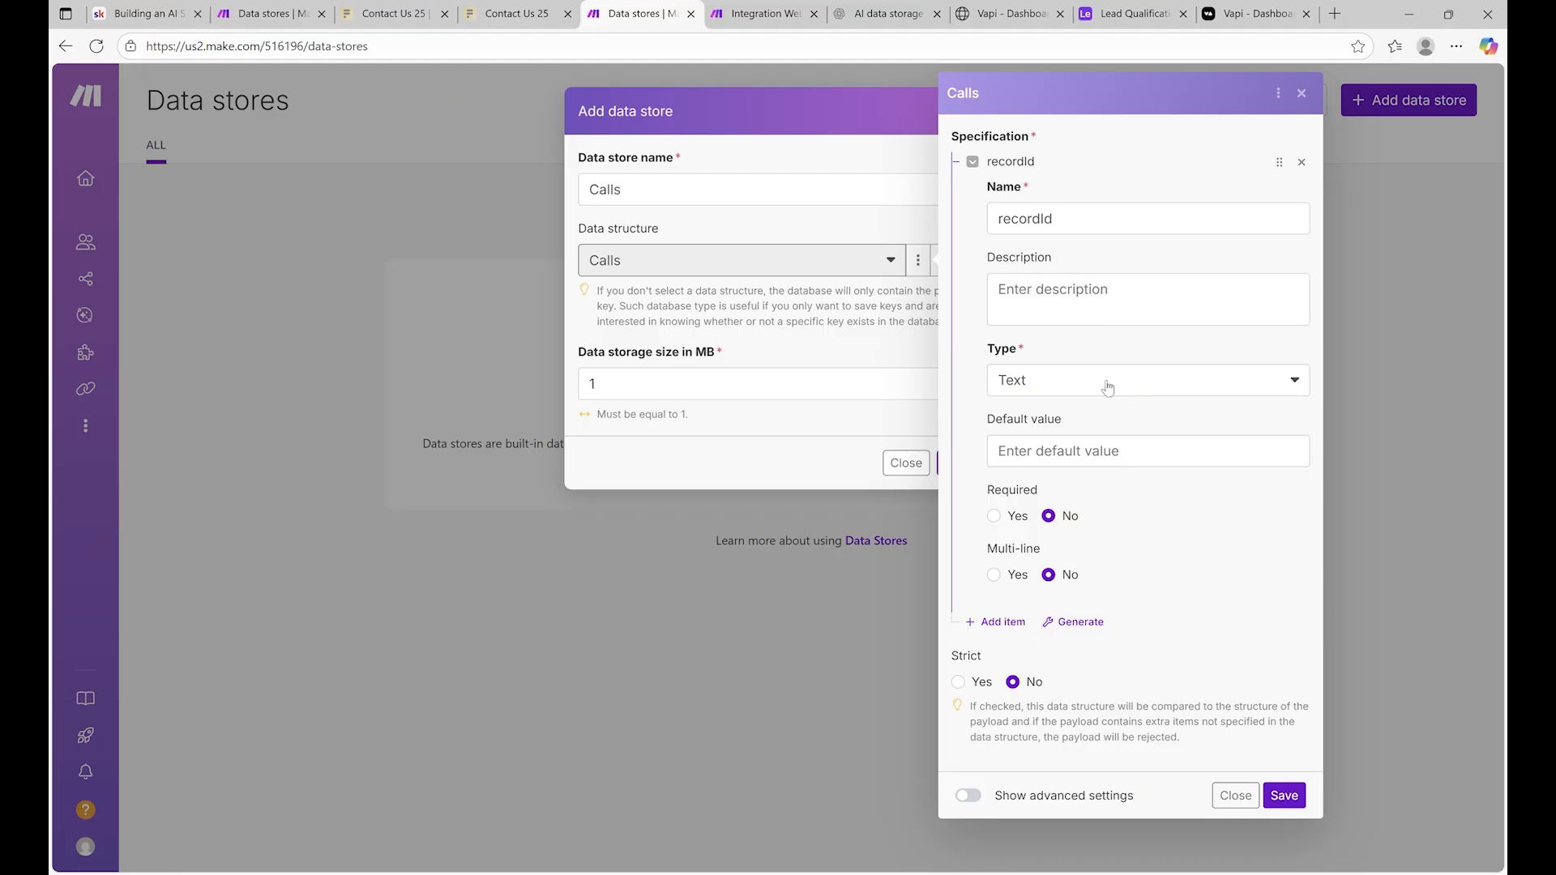
# Add a second text field named callId below recordId
pyautogui.click(1002, 622)
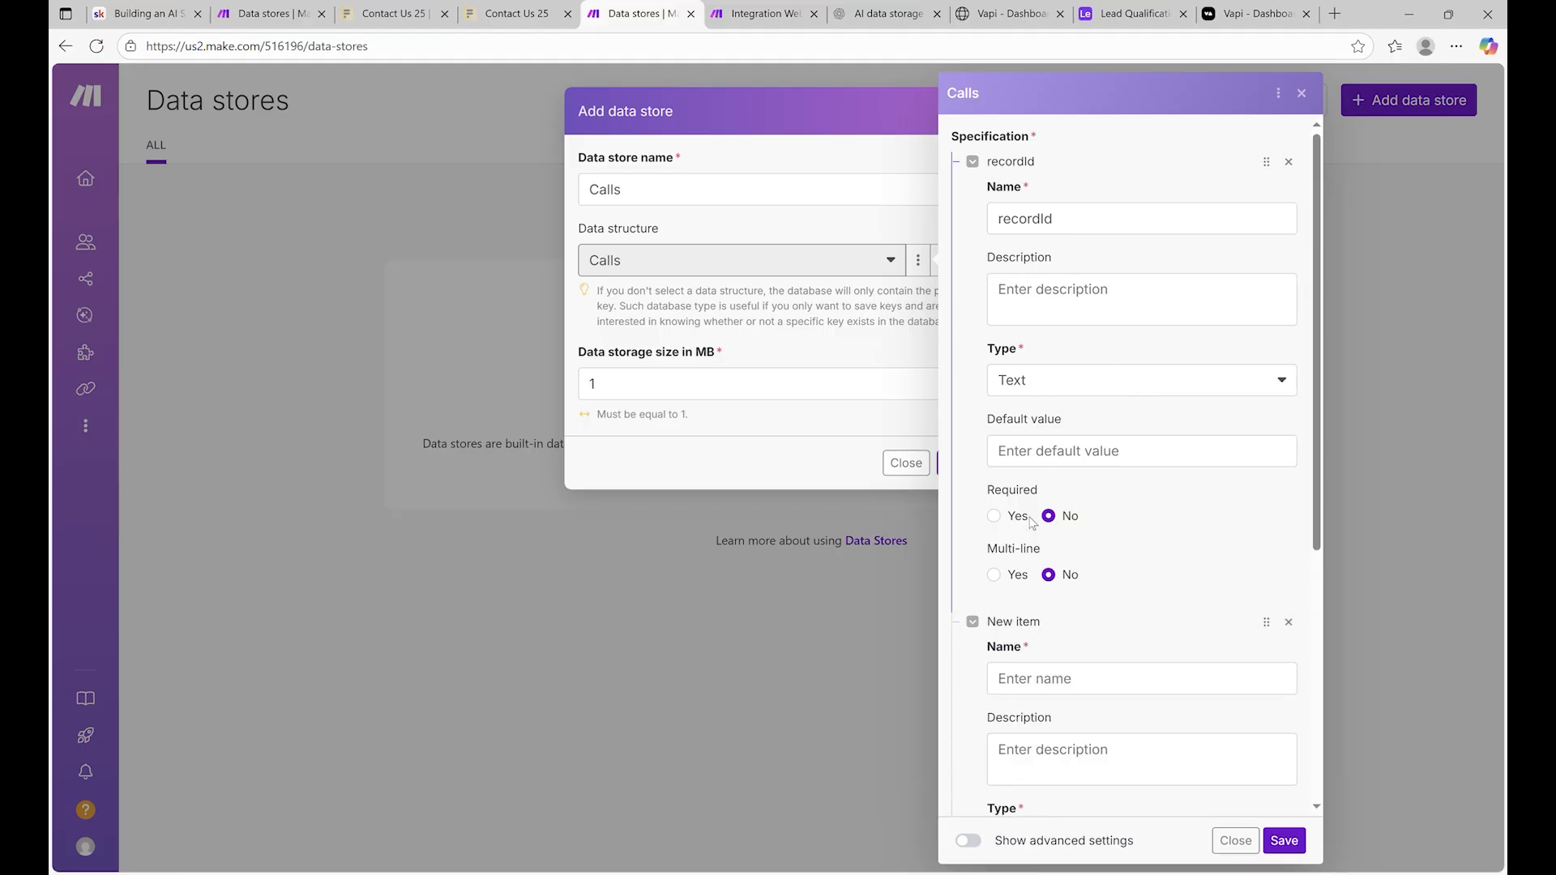
pyautogui.click(1051, 679)
pyautogui.write('callId')
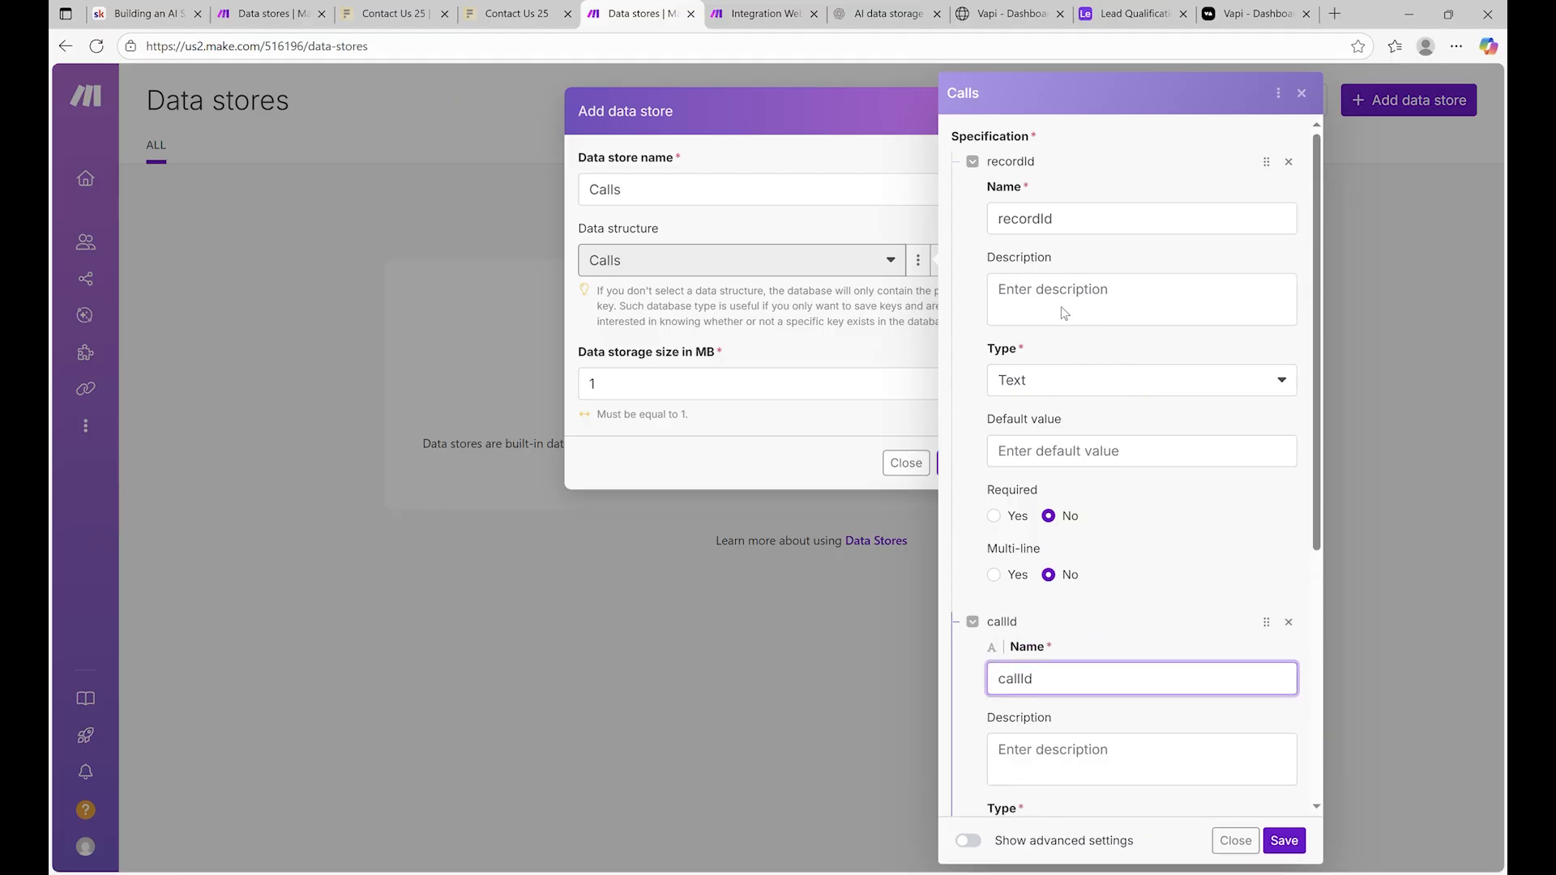
pyautogui.scroll(-5, 1060, 306)
pyautogui.scroll(5, 1087, 323)
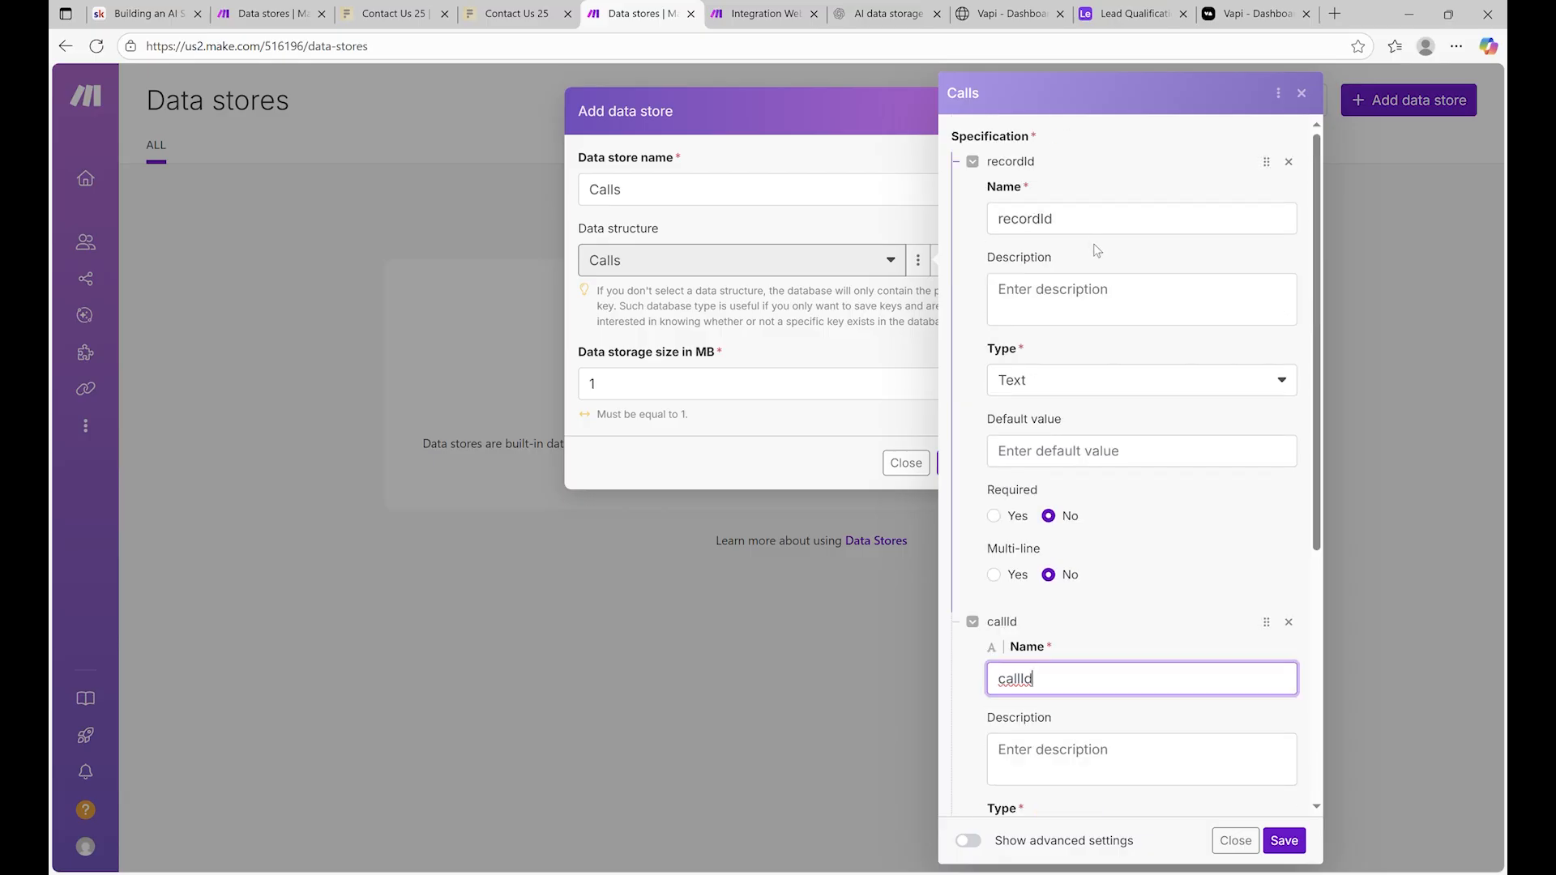
pyautogui.scroll(-3, 1096, 250)
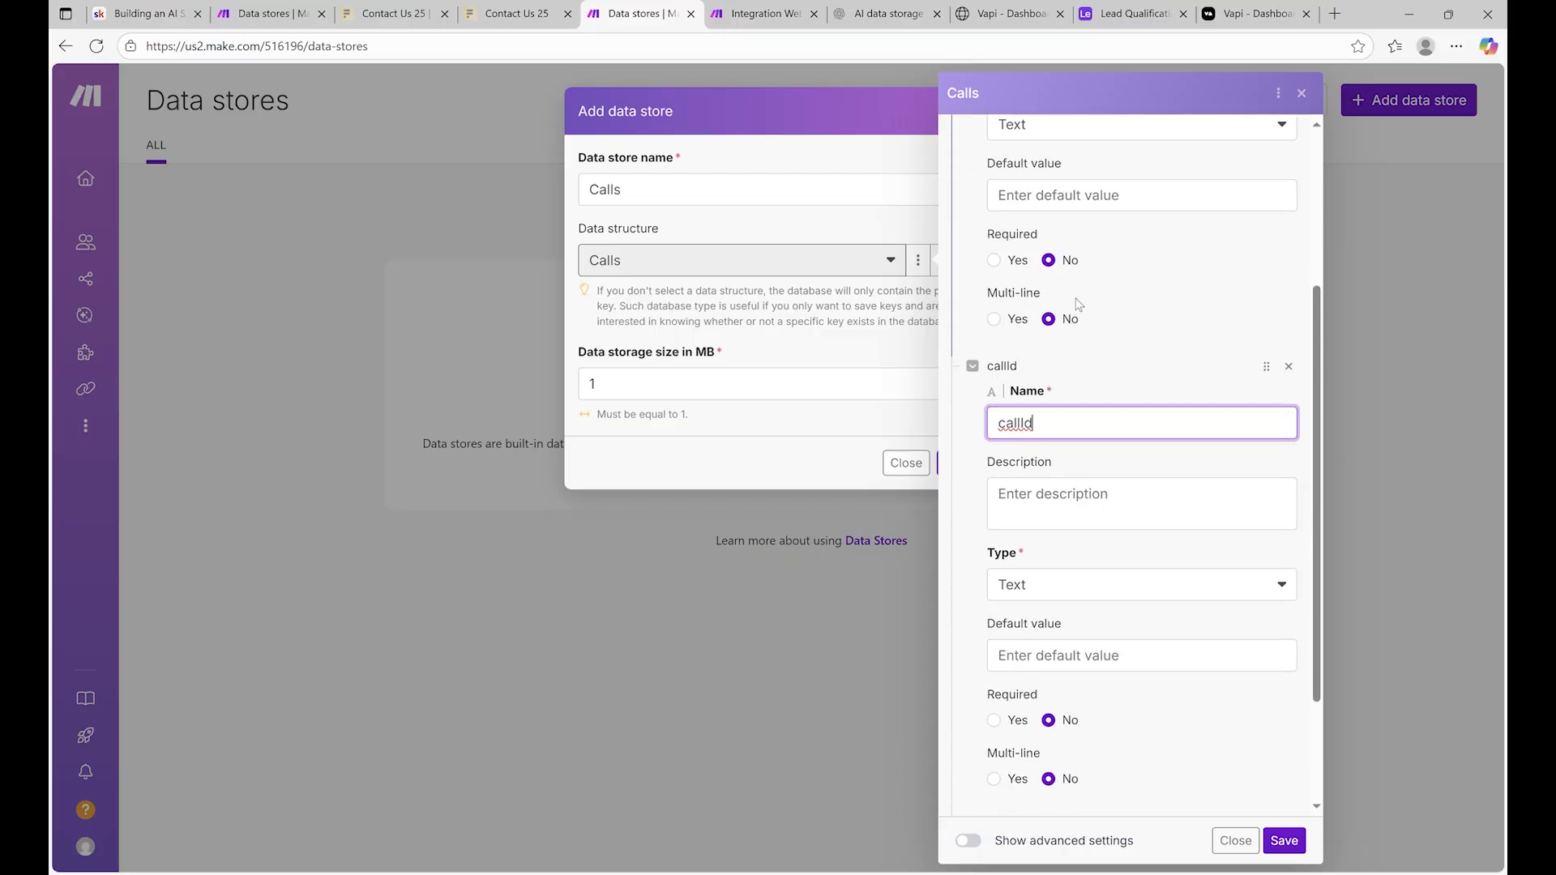
pyautogui.scroll(-2, 1076, 304)
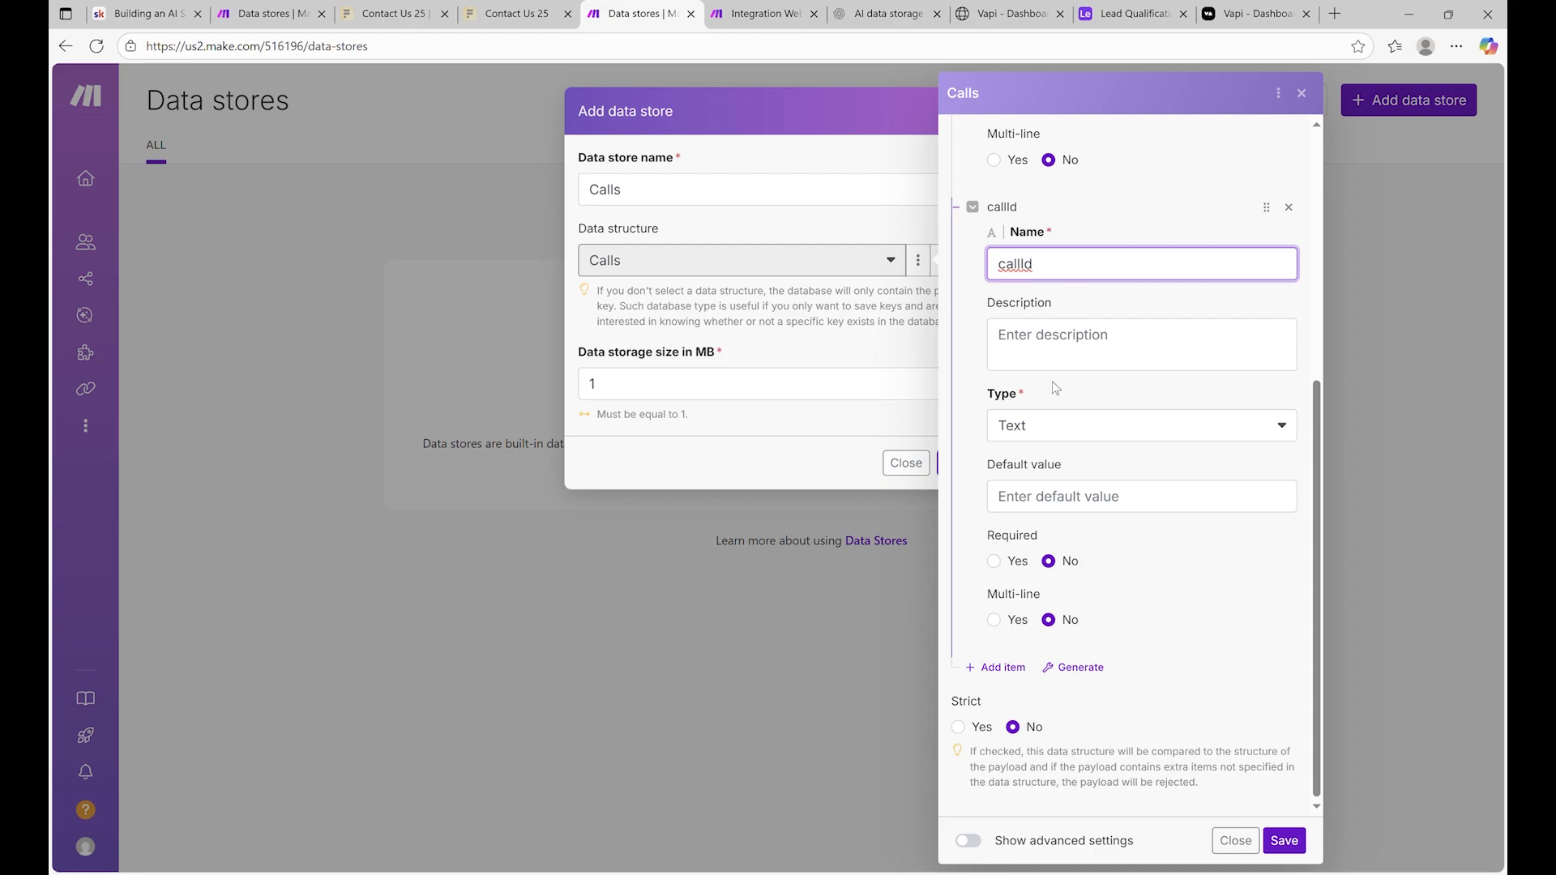
# Add a successEvaluation field to the Calls data structure
pyautogui.click(997, 669)
pyautogui.scroll(-3, 1147, 667)
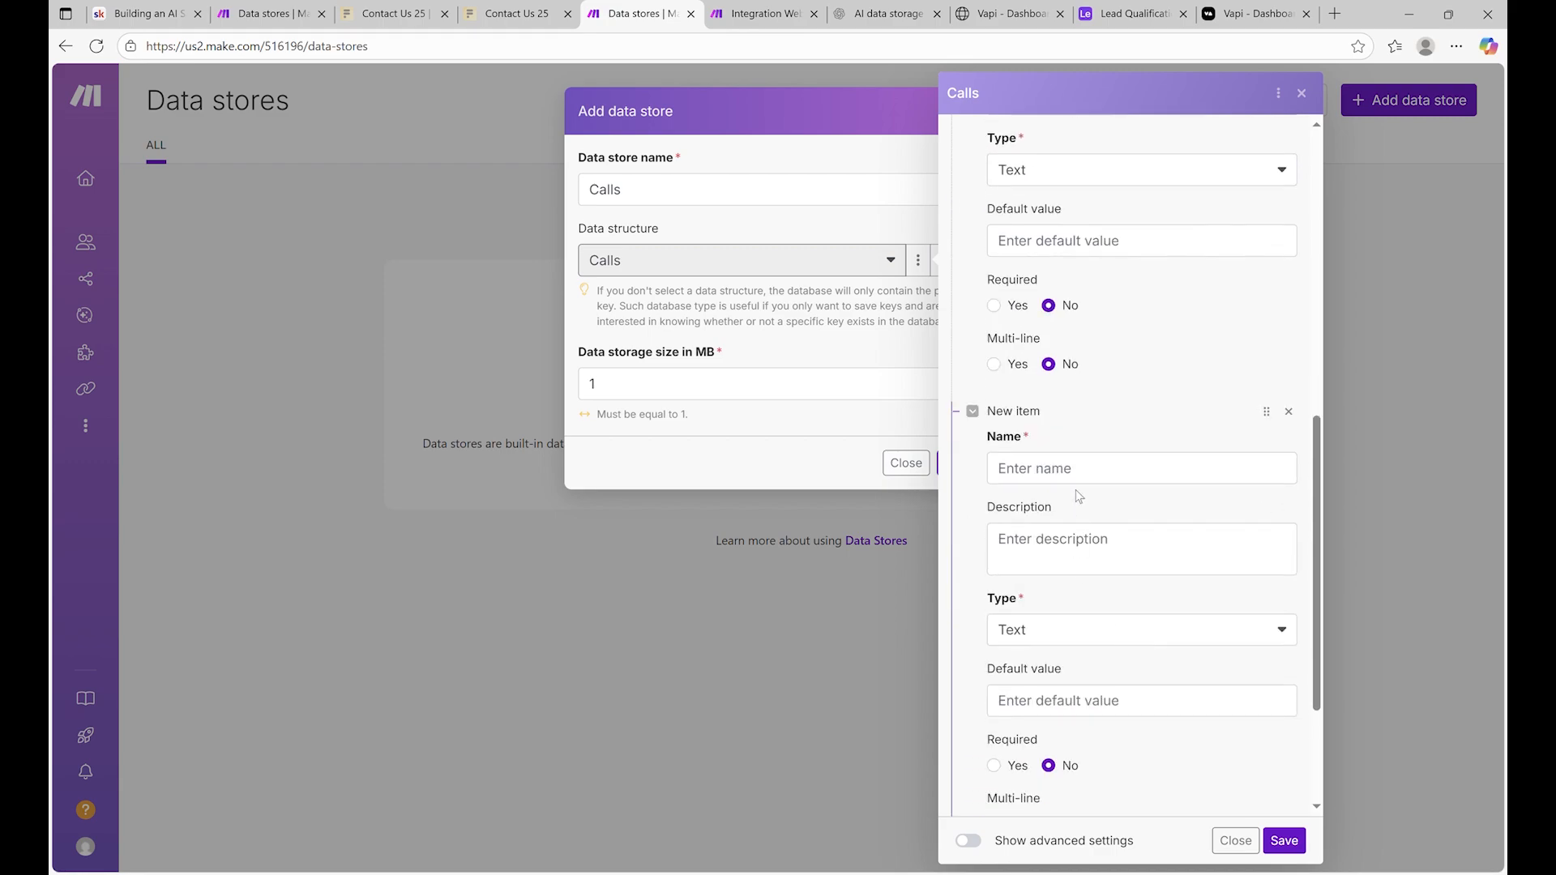
pyautogui.click(1087, 469)
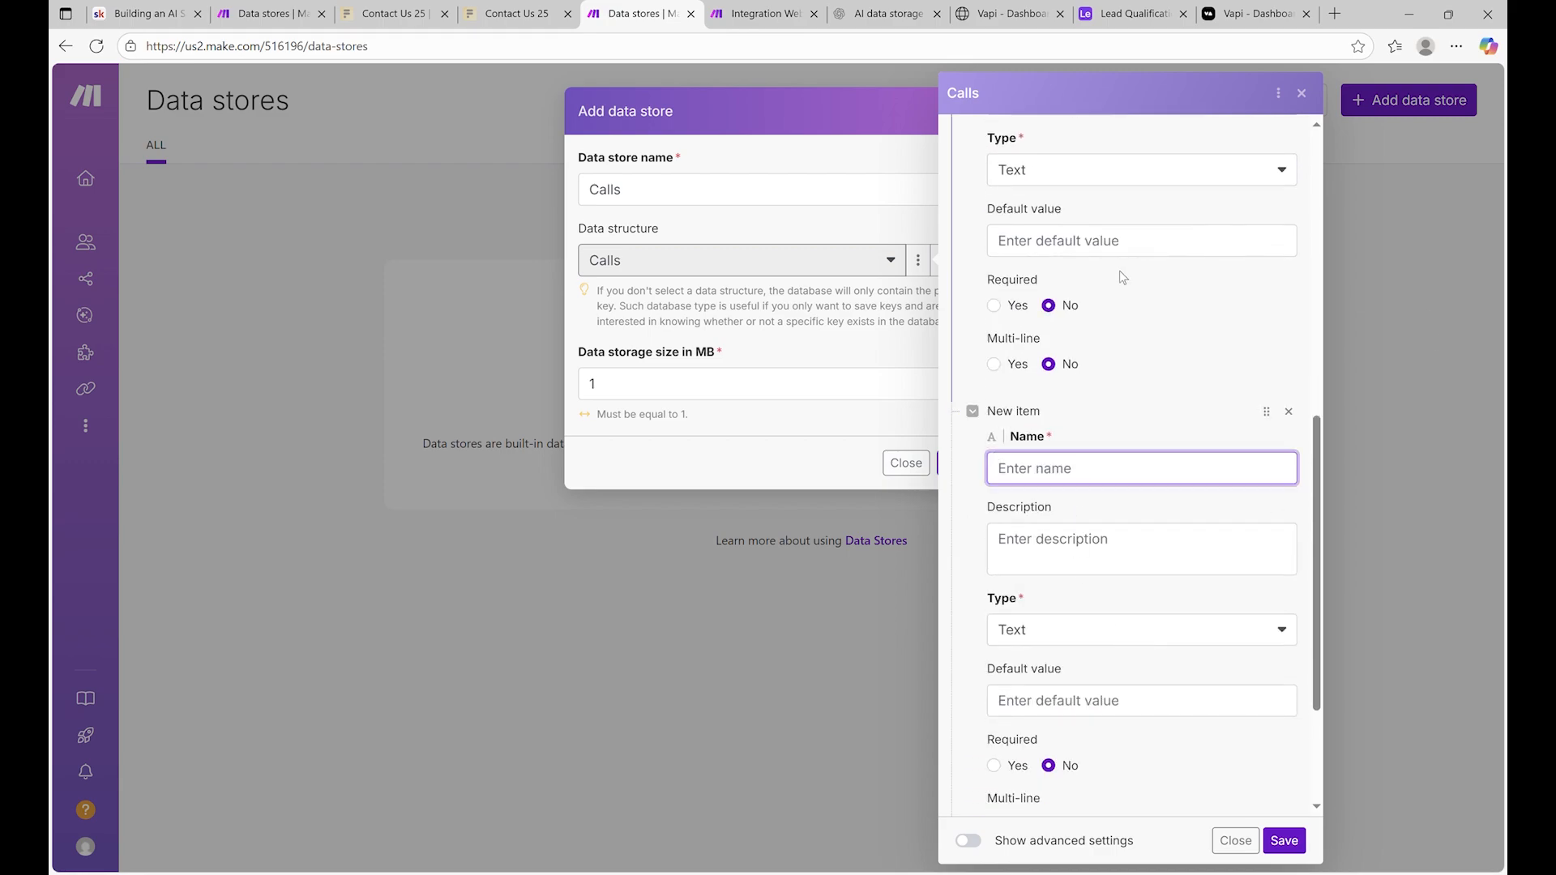
pyautogui.write('s')
pyautogui.press('BackSpace')
pyautogui.write('successEvaluait')
pyautogui.press('BackSpace')
pyautogui.press('BackSpace')
pyautogui.press('BackSpace')
pyautogui.press('BackSpace')
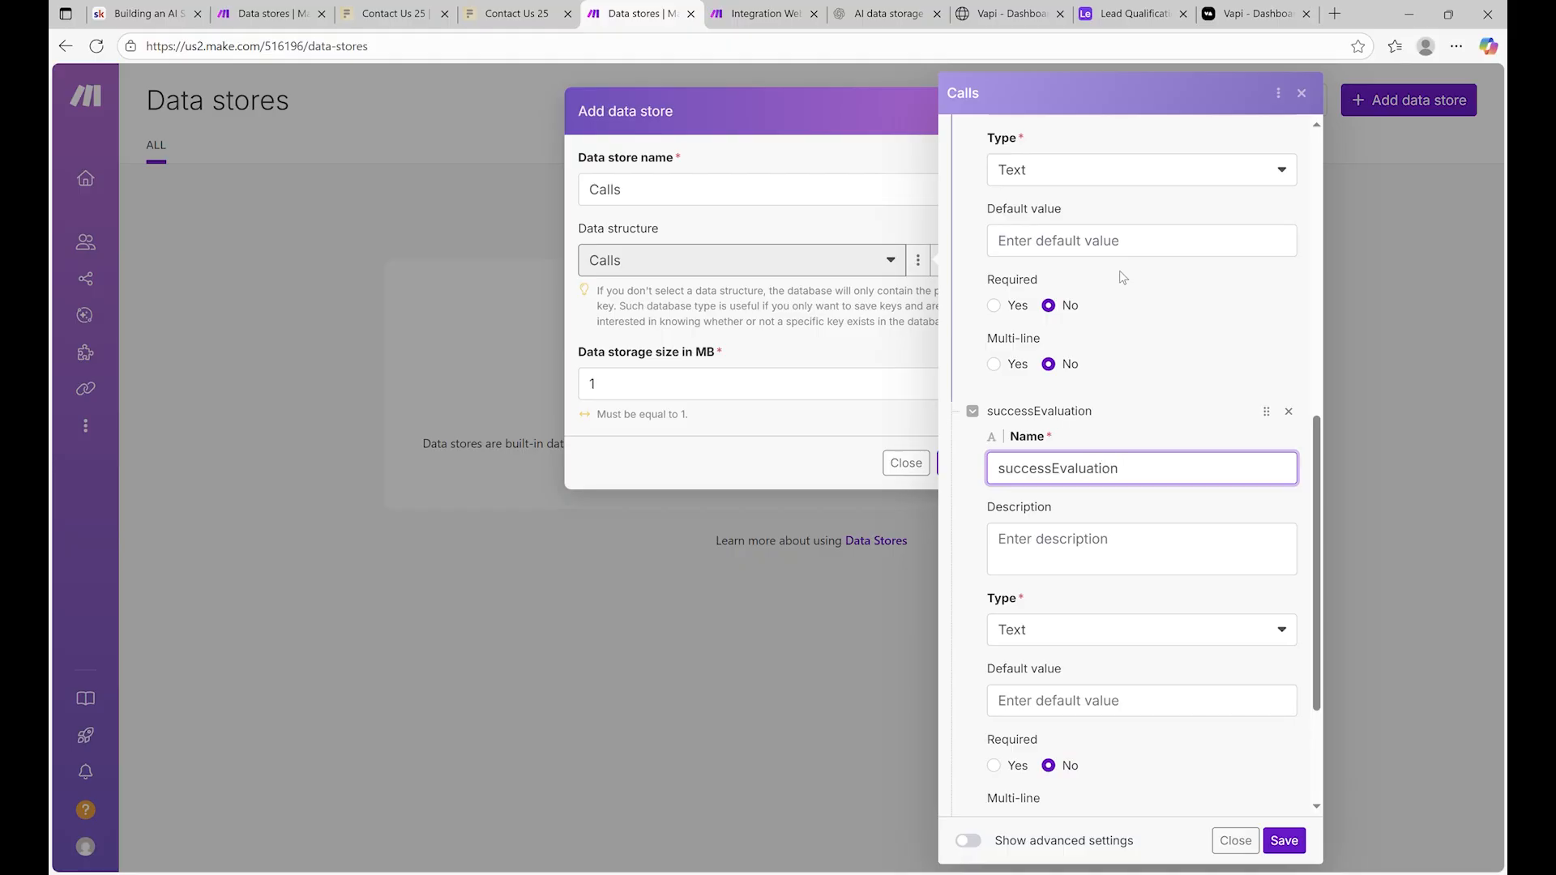
pyautogui.click(1107, 539)
# Add a createdAt field below successEvaluation
pyautogui.scroll(-3, 1101, 486)
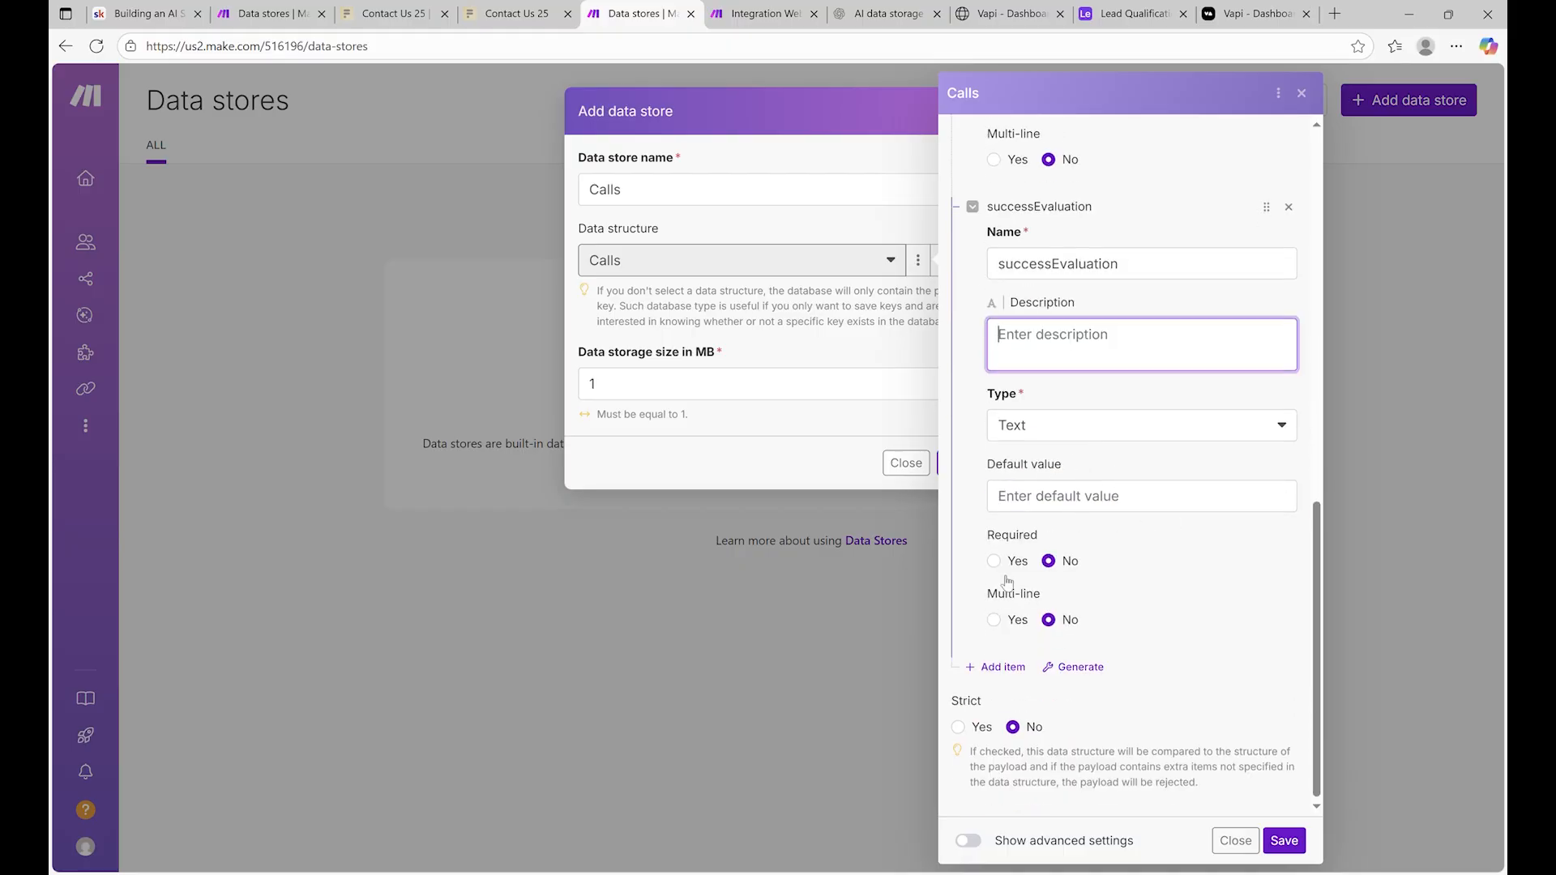
pyautogui.click(997, 668)
pyautogui.click(1076, 718)
pyautogui.write('creat')
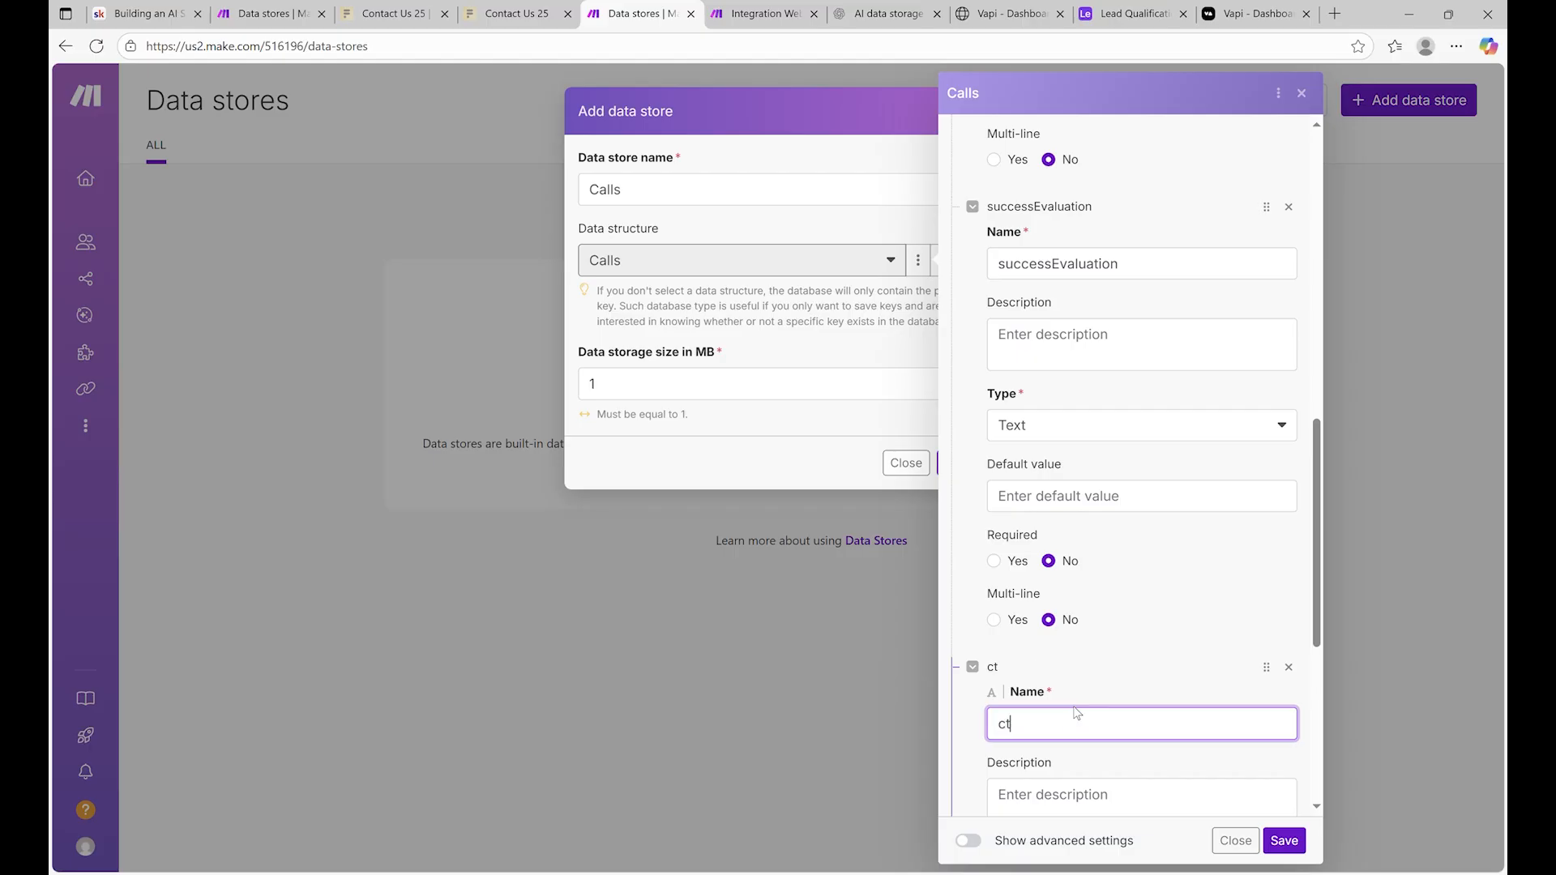
pyautogui.write('e')
pyautogui.press('BackSpace')
pyautogui.press('BackSpace')
pyautogui.write('reatedAt')
pyautogui.scroll(-6, 1167, 351)
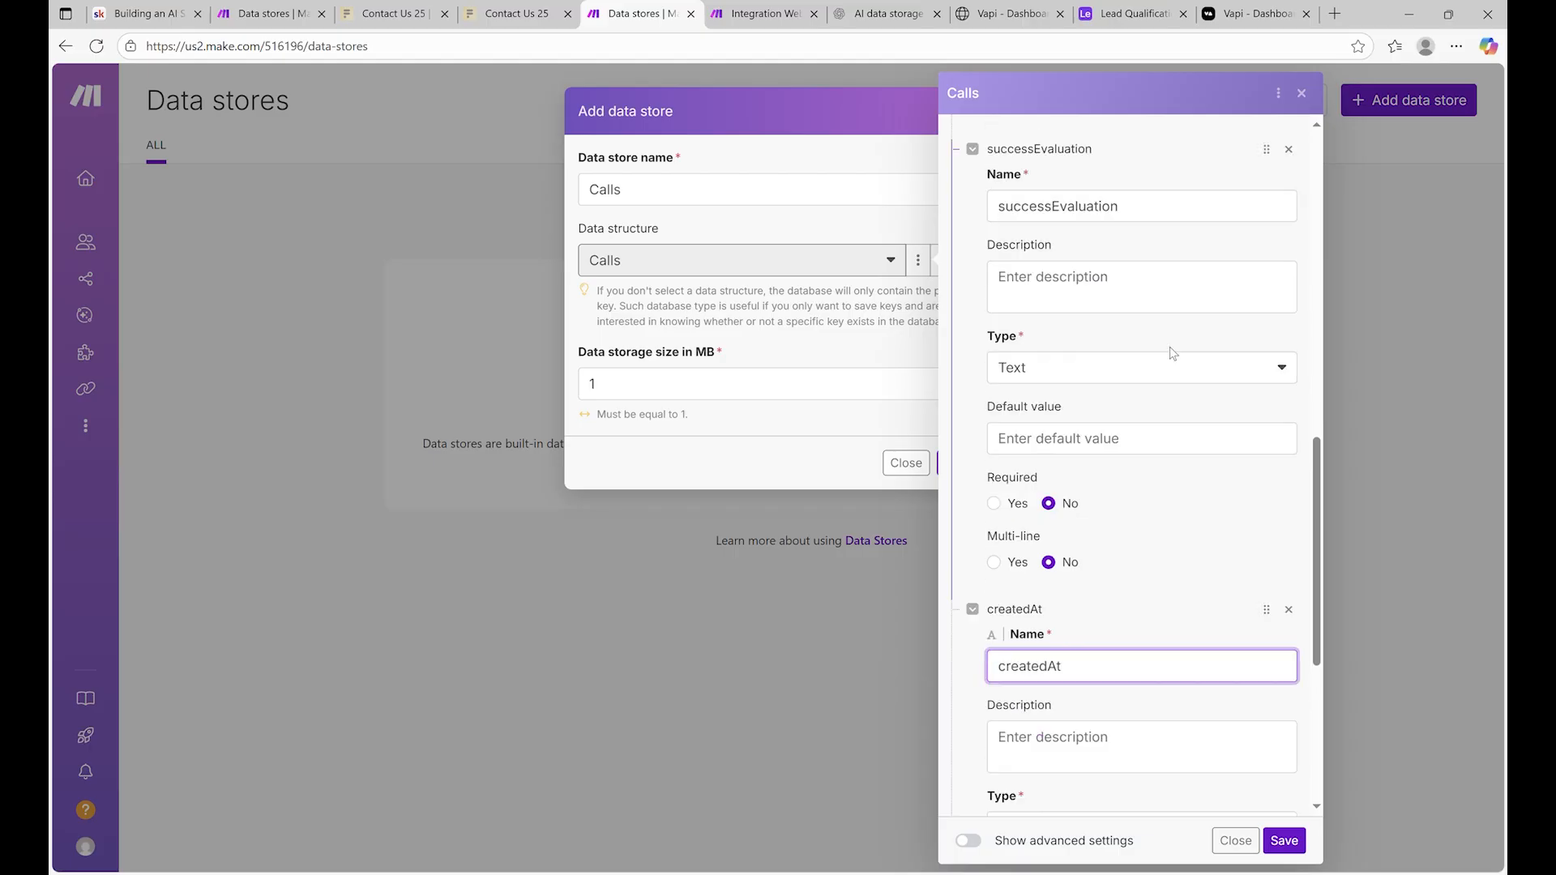
# Add a sentAt field and save the Calls data structure
pyautogui.click(1009, 667)
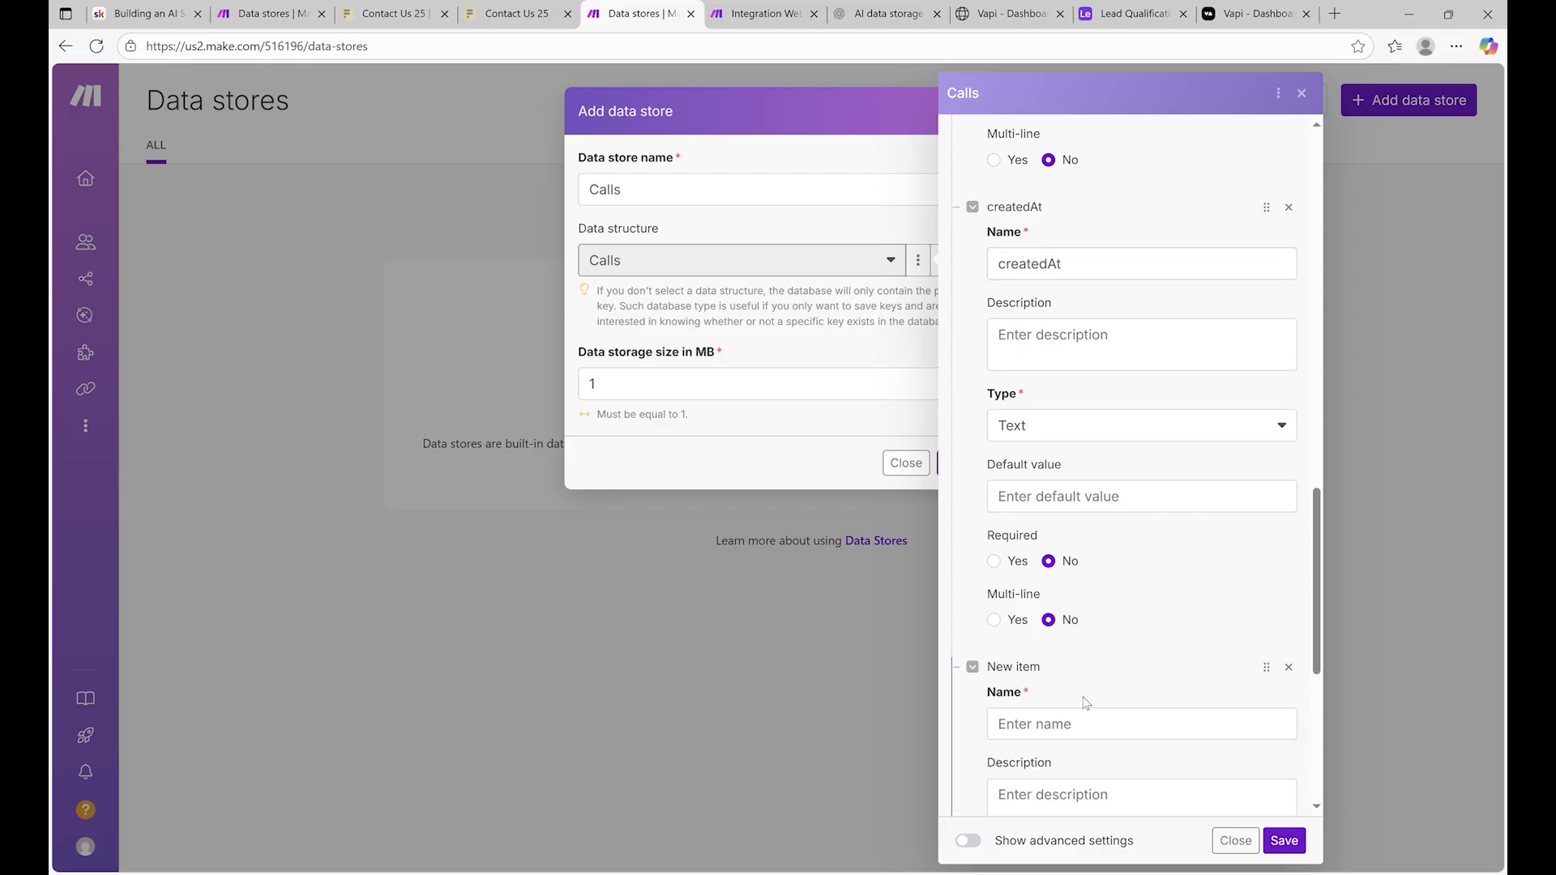
pyautogui.click(1100, 724)
pyautogui.write('Se')
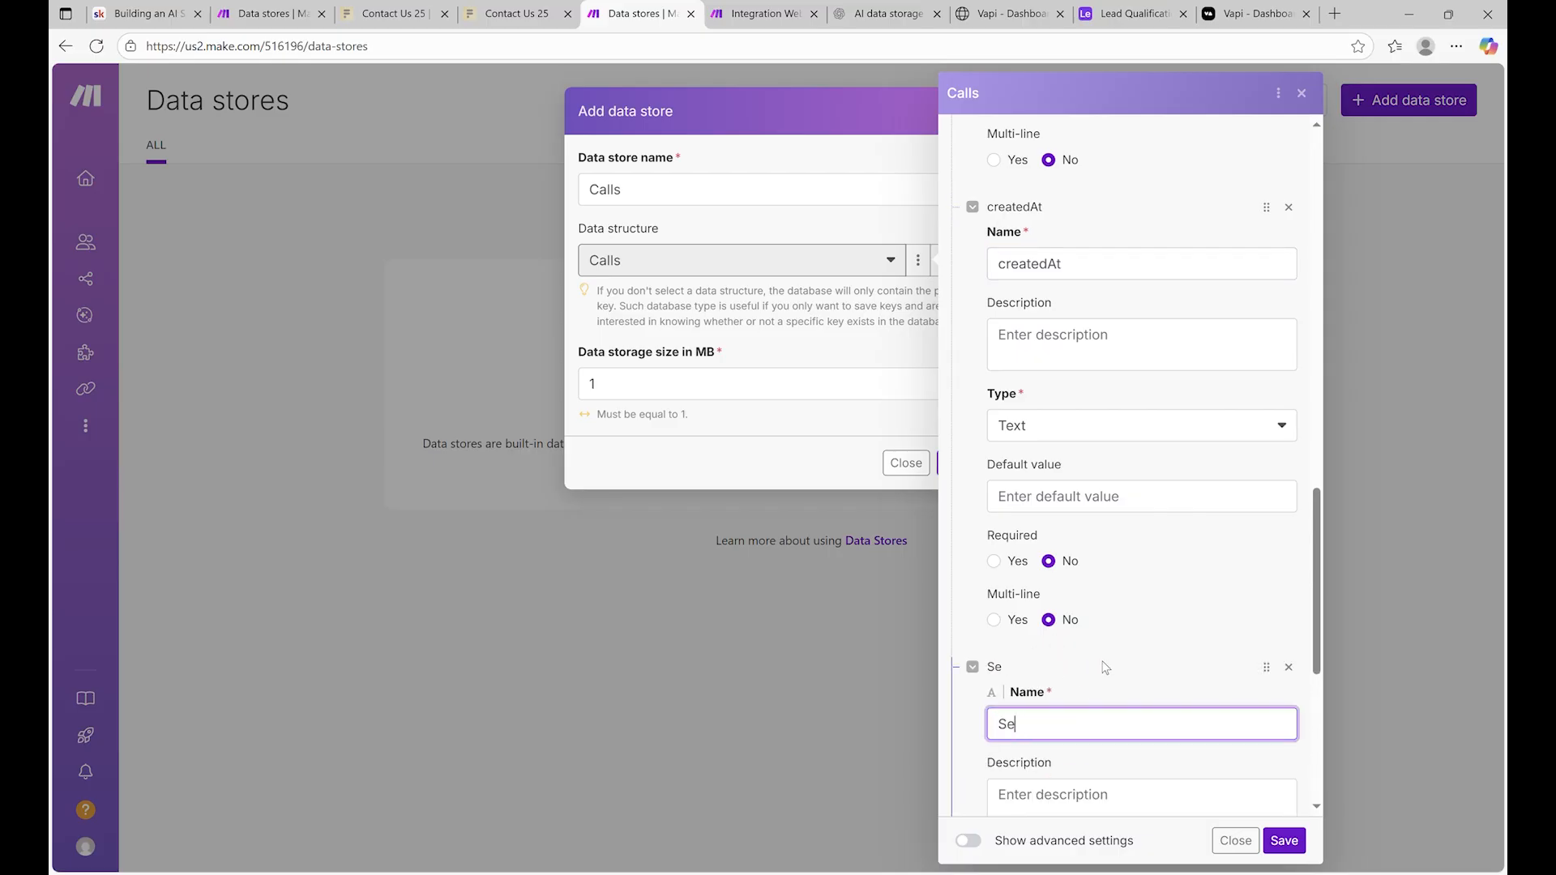
pyautogui.press('BackSpace')
pyautogui.press('BackSpace')
pyautogui.write('snet')
pyautogui.press('BackSpace')
pyautogui.press('BackSpace')
pyautogui.write('At')
pyautogui.scroll(-5, 1178, 586)
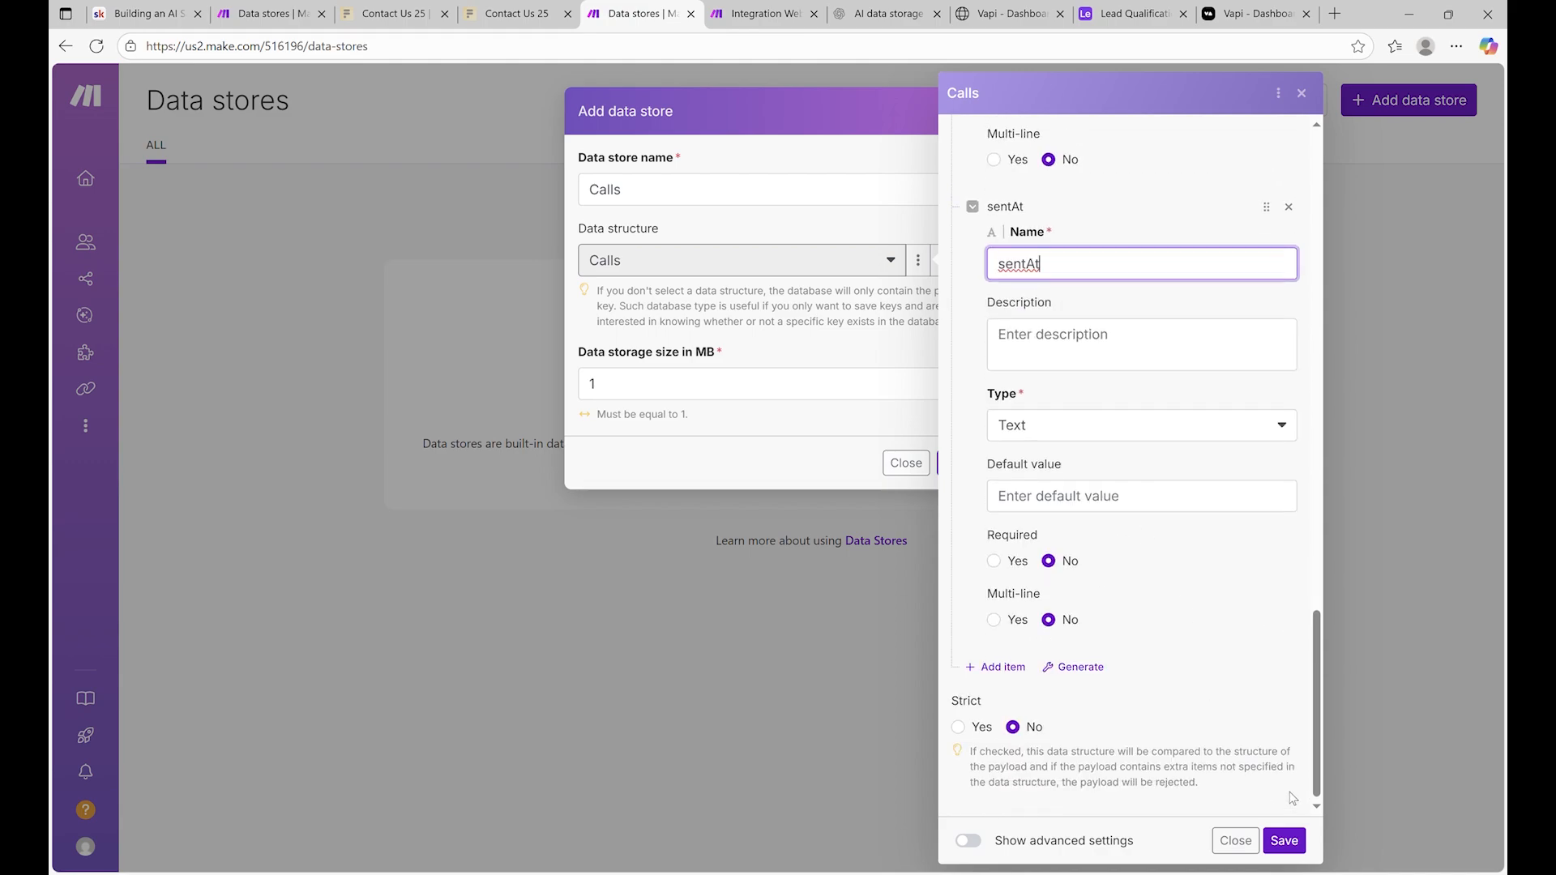
pyautogui.click(1299, 835)
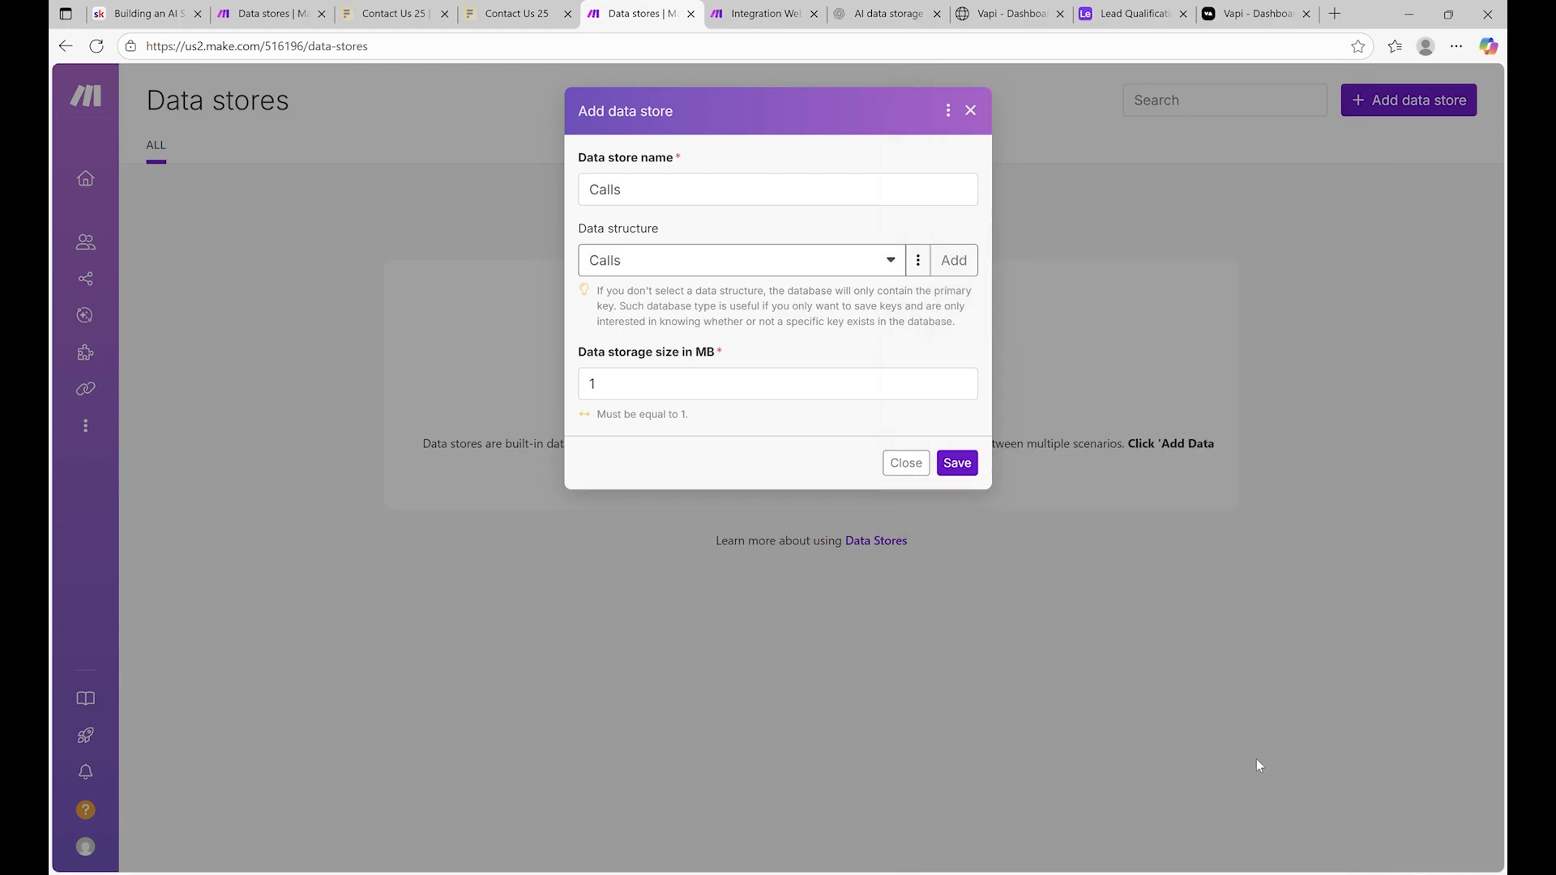
# Save the Calls data store and select it in the webhook scenario's Data store module
pyautogui.click(972, 470)
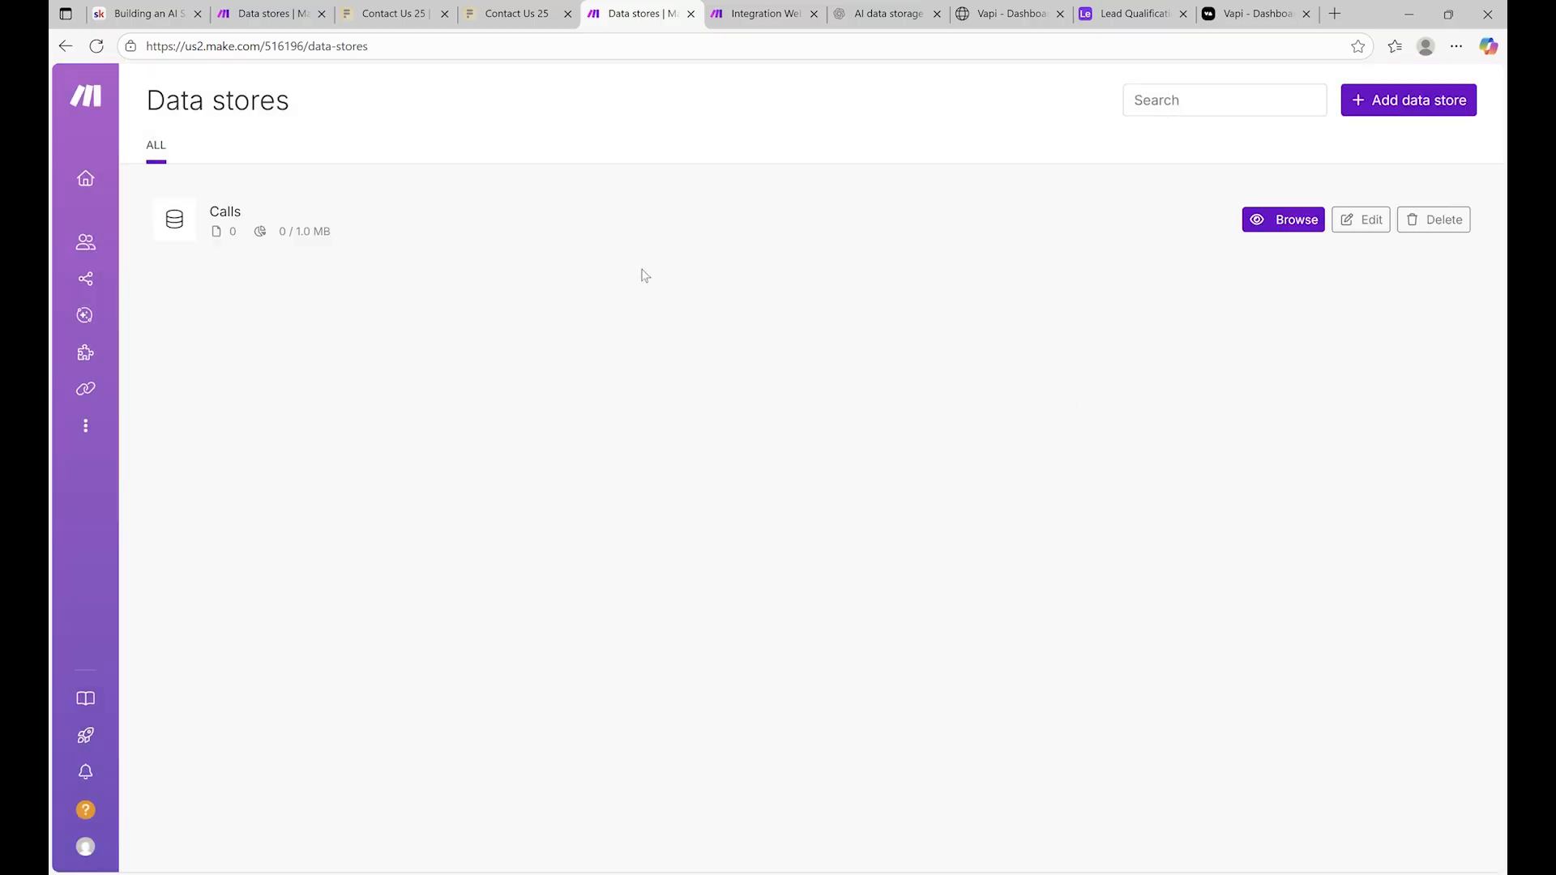
pyautogui.click(811, 8)
pyautogui.click(1125, 416)
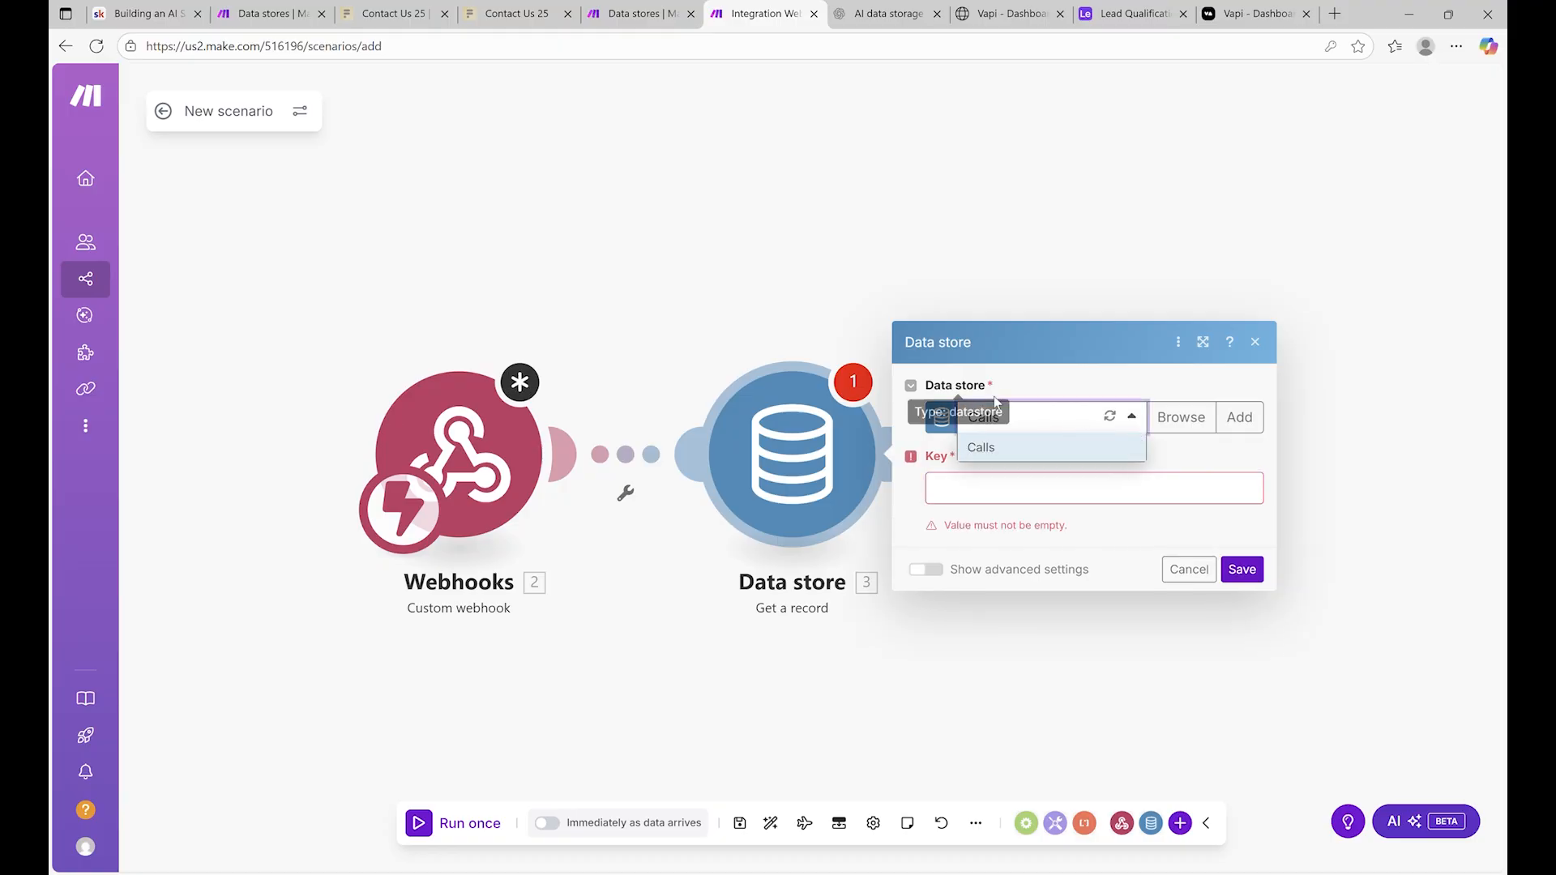
pyautogui.click(995, 451)
pyautogui.click(1057, 488)
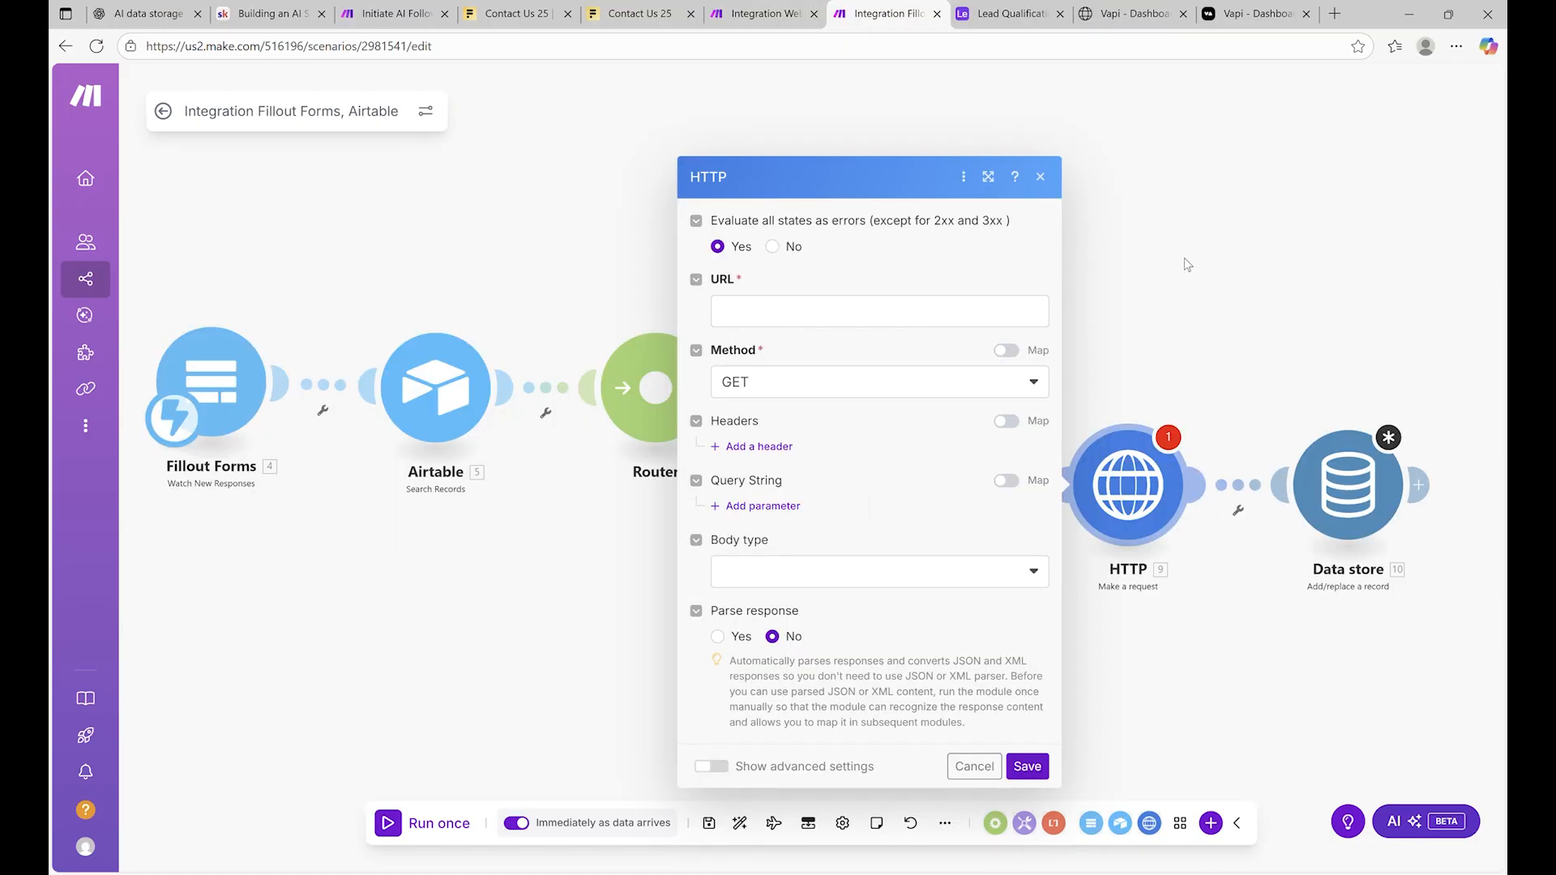
pyautogui.click(847, 304)
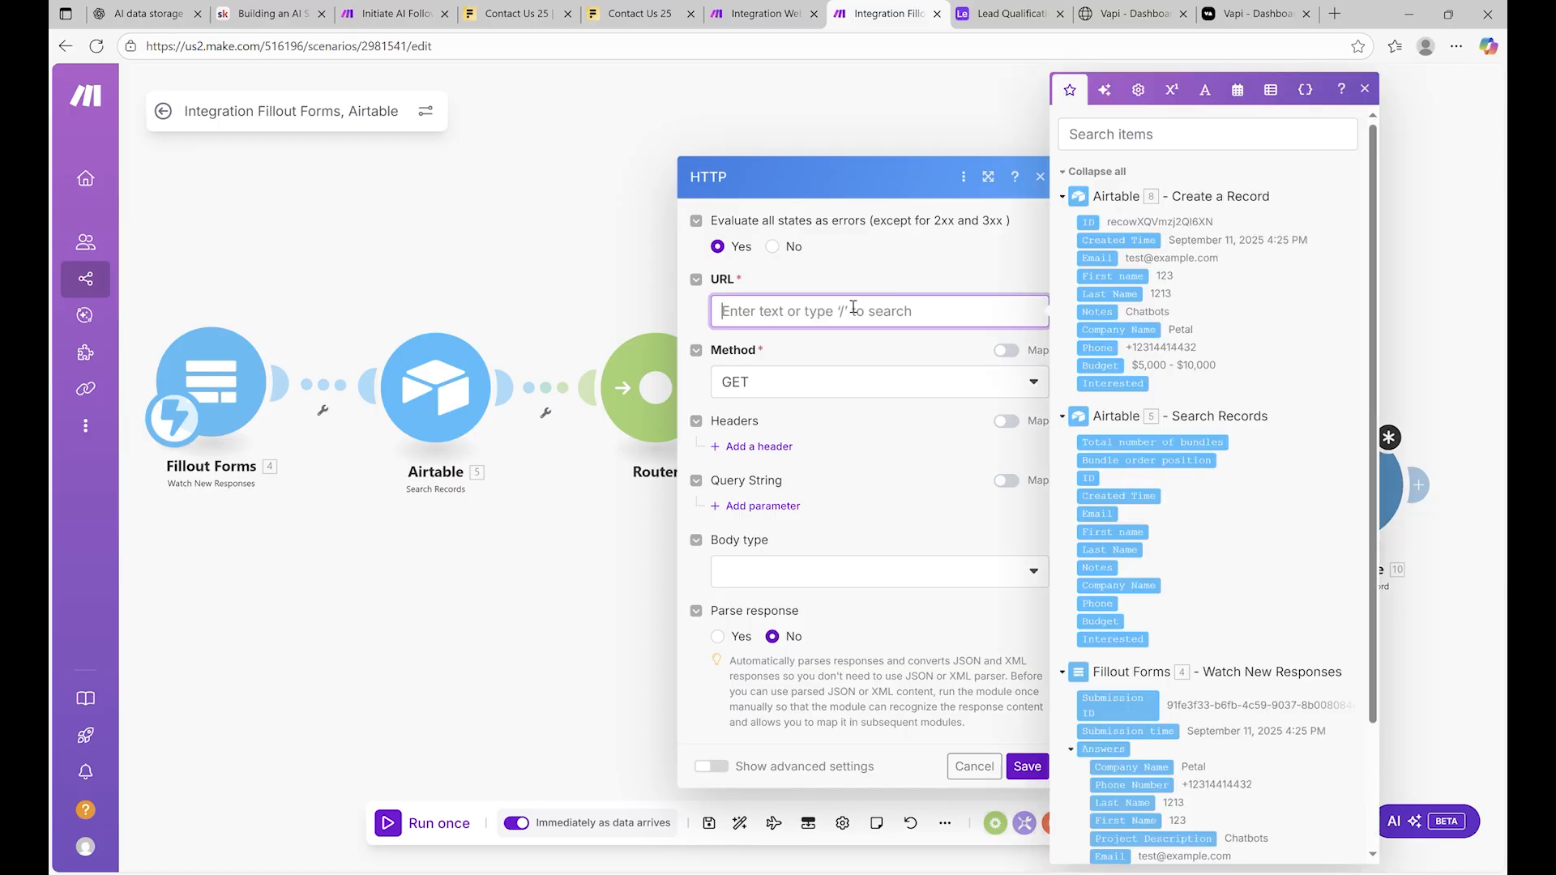
pyautogui.write('https://api.vapi.ai/call')
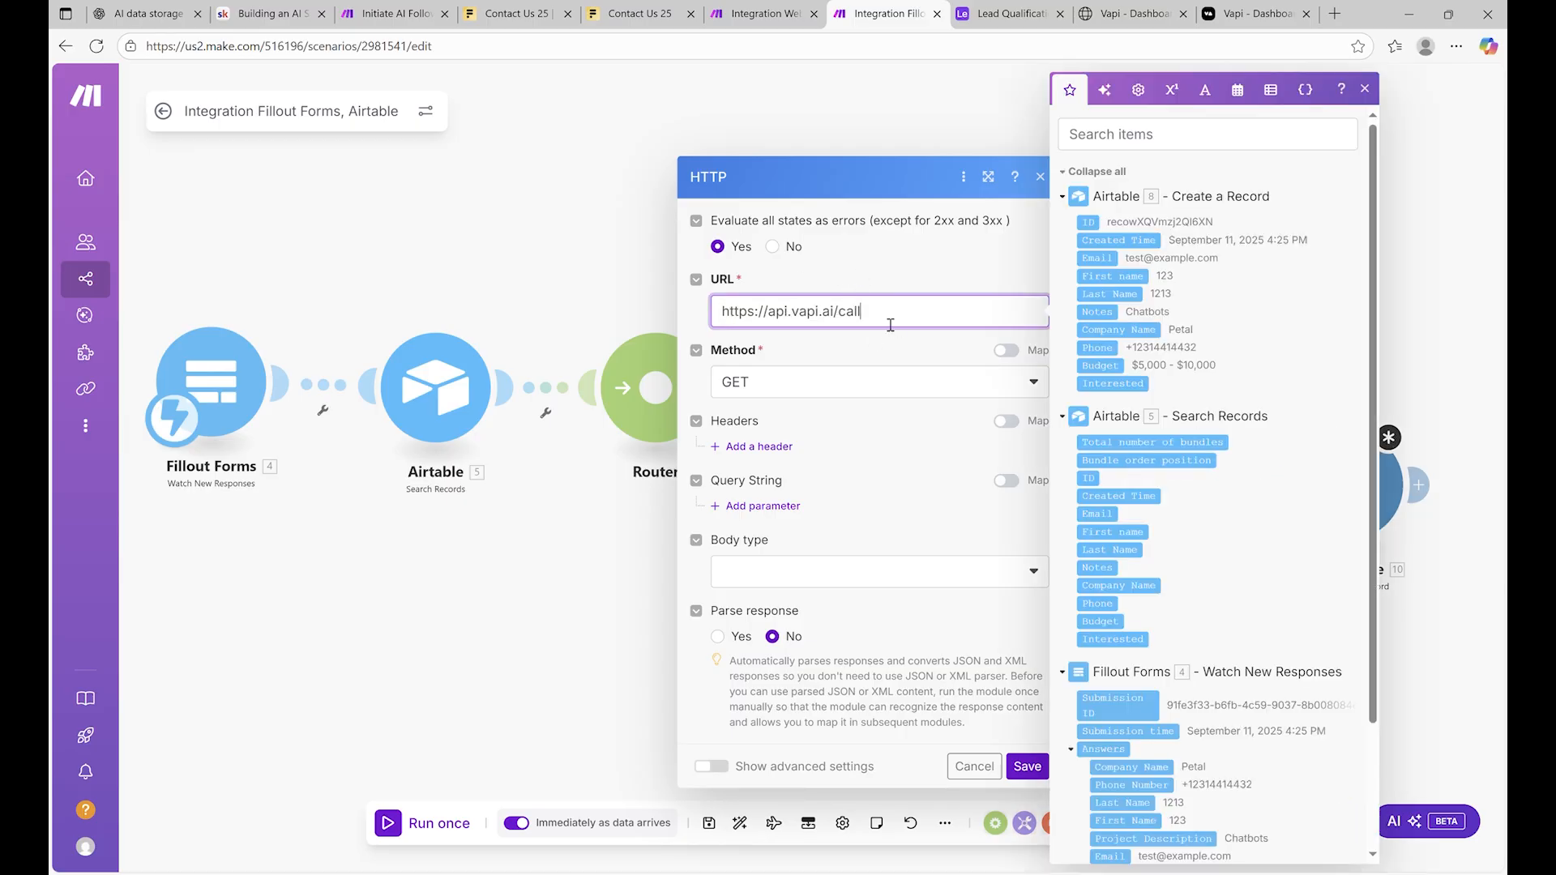
pyautogui.click(830, 355)
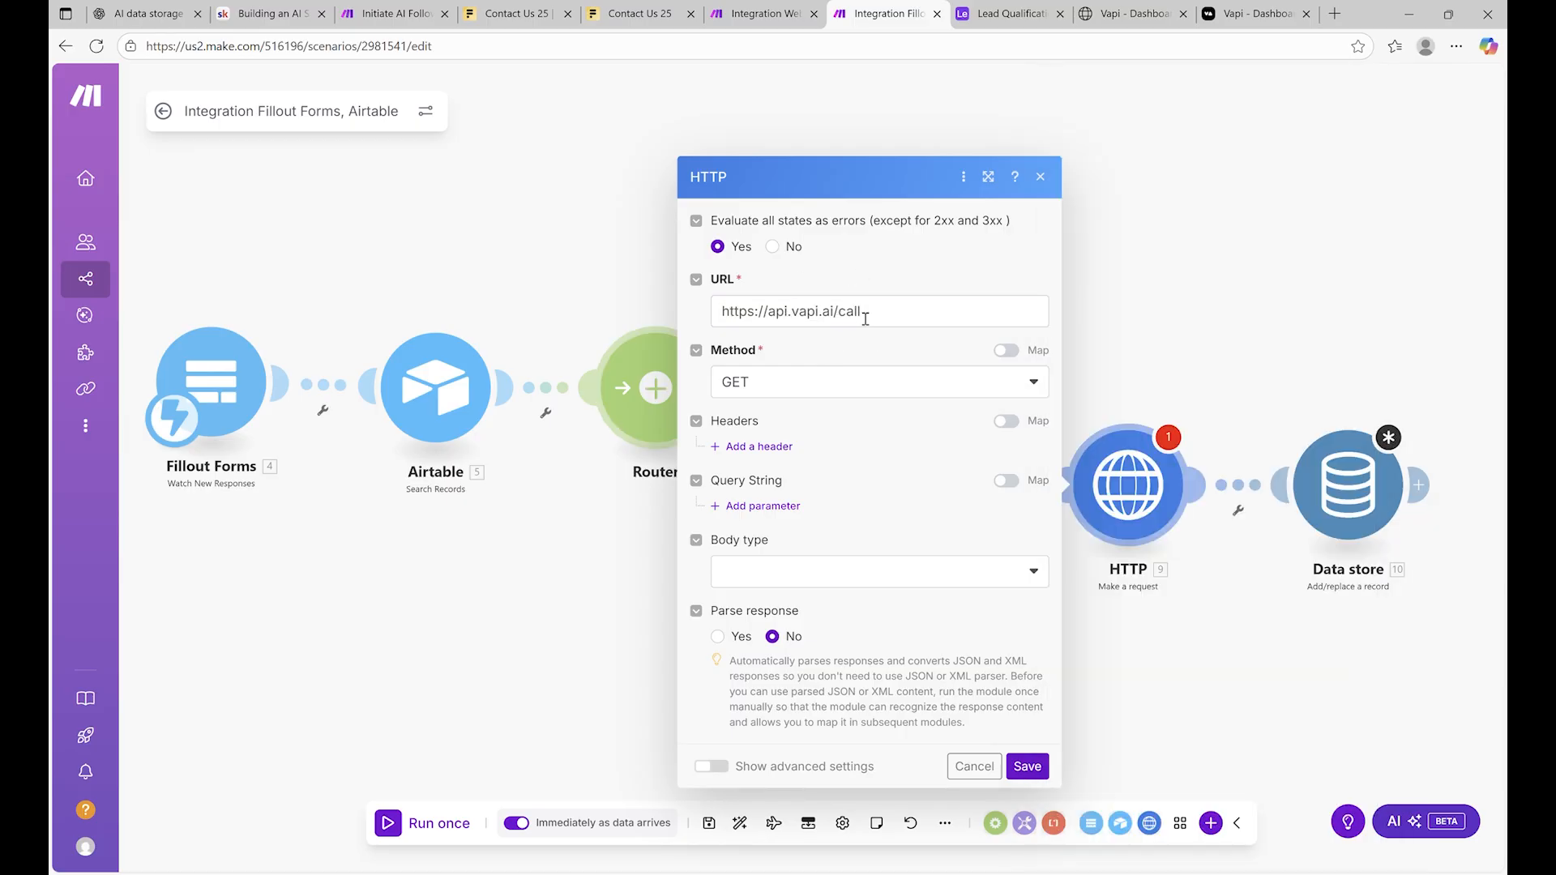
pyautogui.click(825, 381)
pyautogui.click(818, 466)
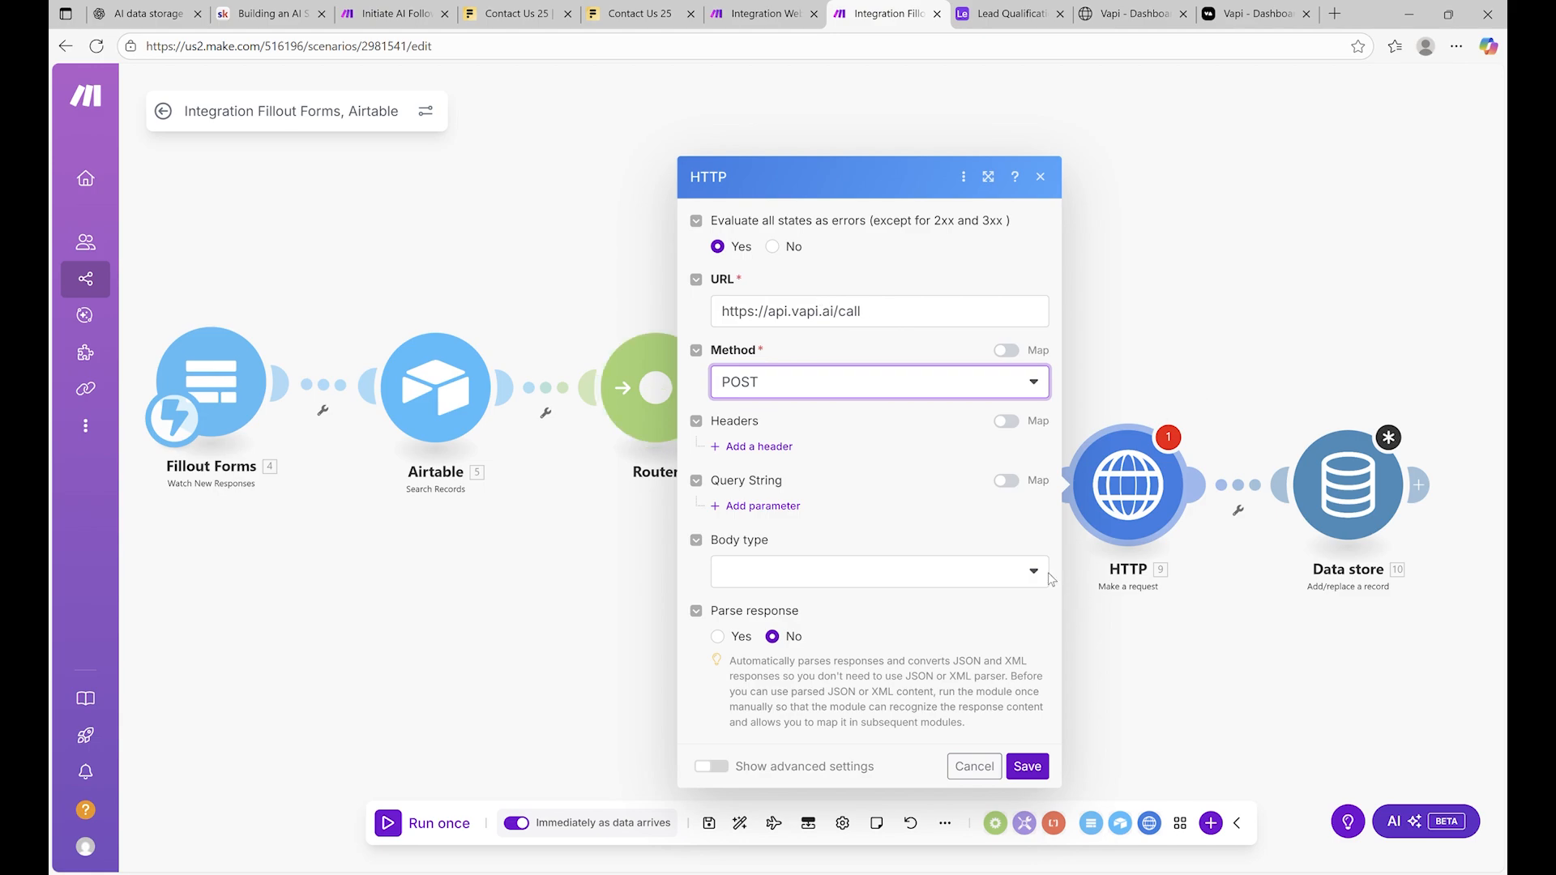
# Add an Authorization header with the value 'Bearer YOUR_API_KEY' as a placeholder
pyautogui.click(762, 447)
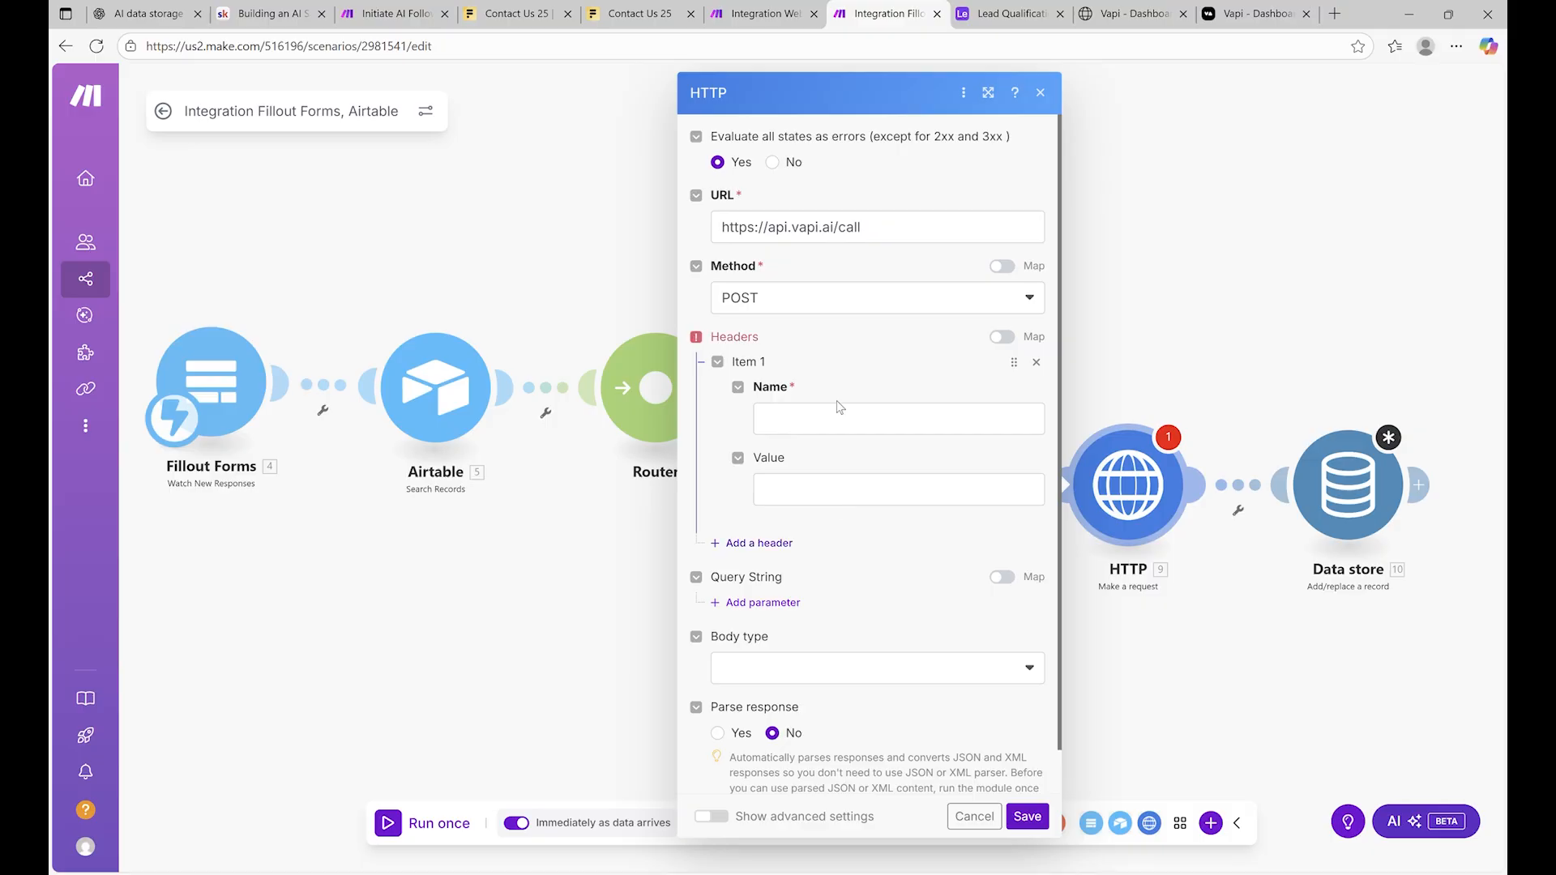
pyautogui.click(845, 419)
pyautogui.write('Au')
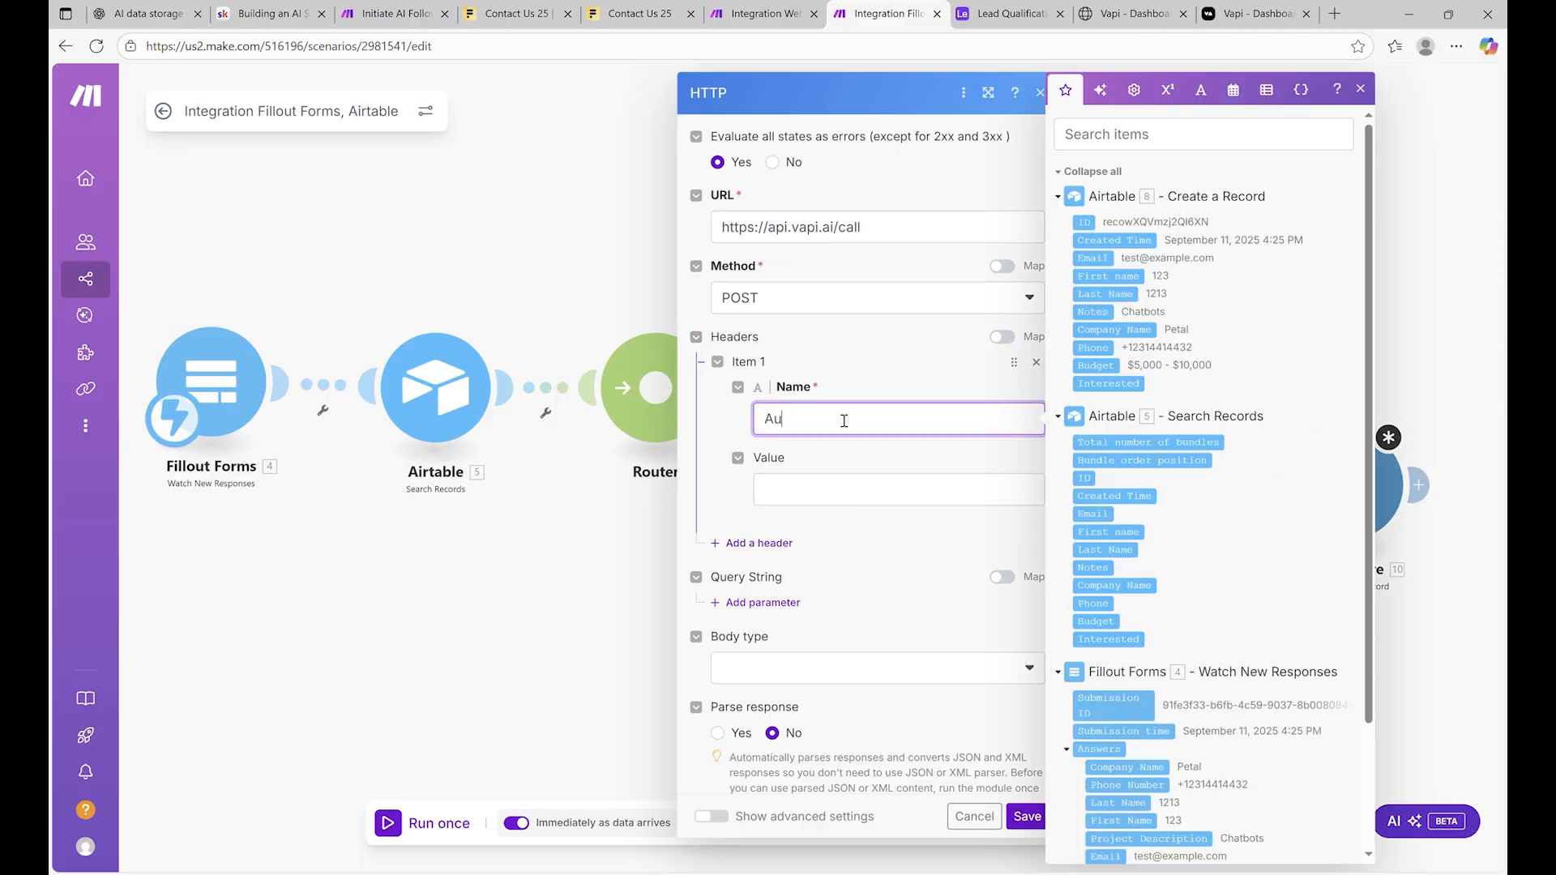
pyautogui.write('thorix')
pyautogui.write('ation')
pyautogui.click(870, 501)
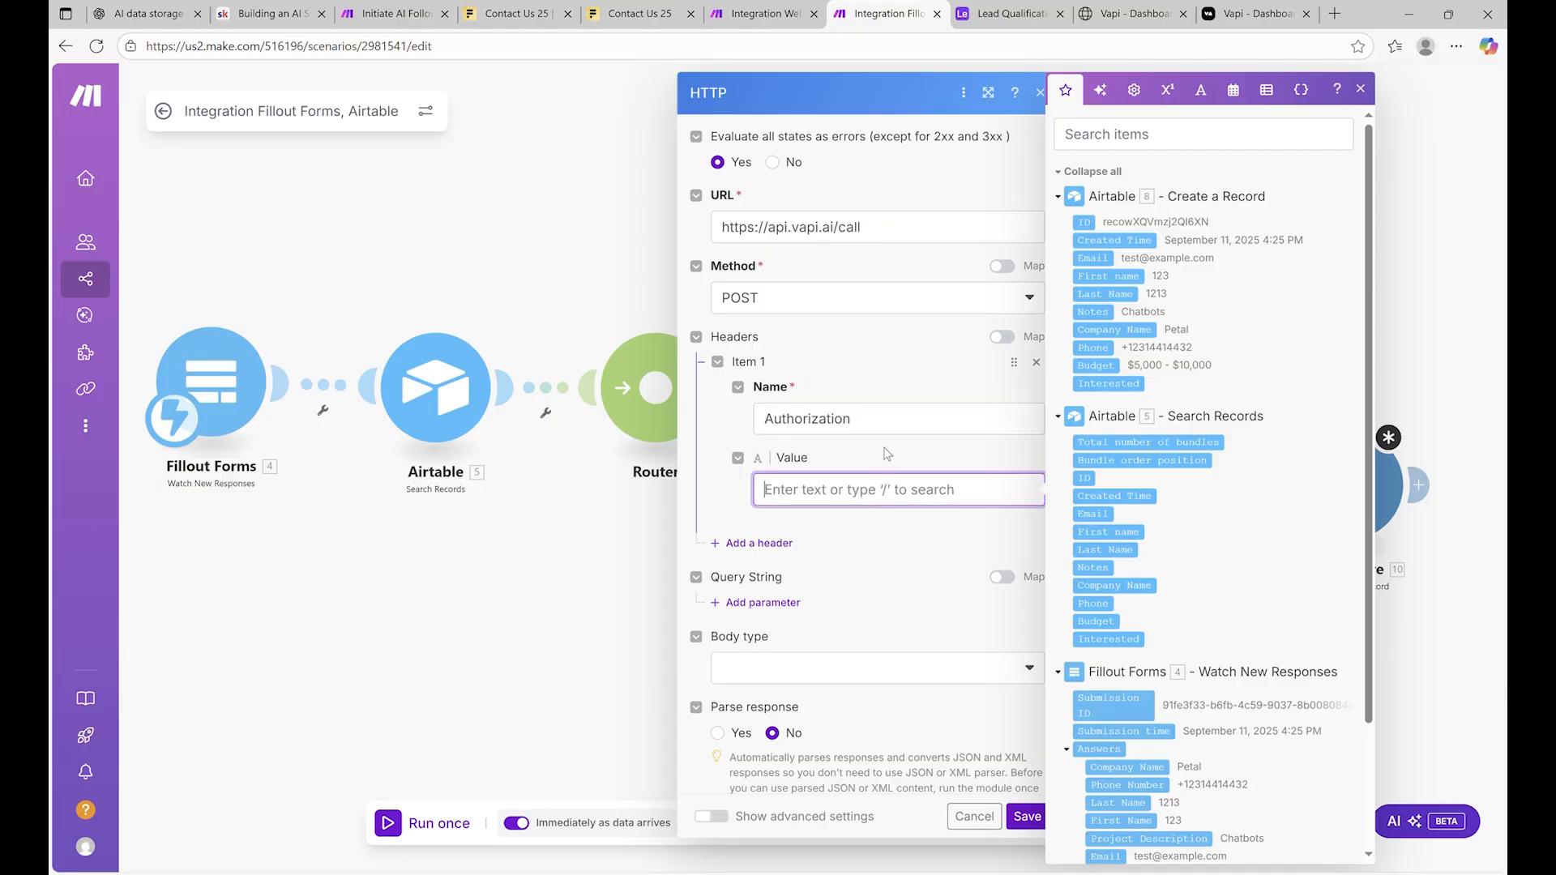
pyautogui.write('Bearer YOUR')
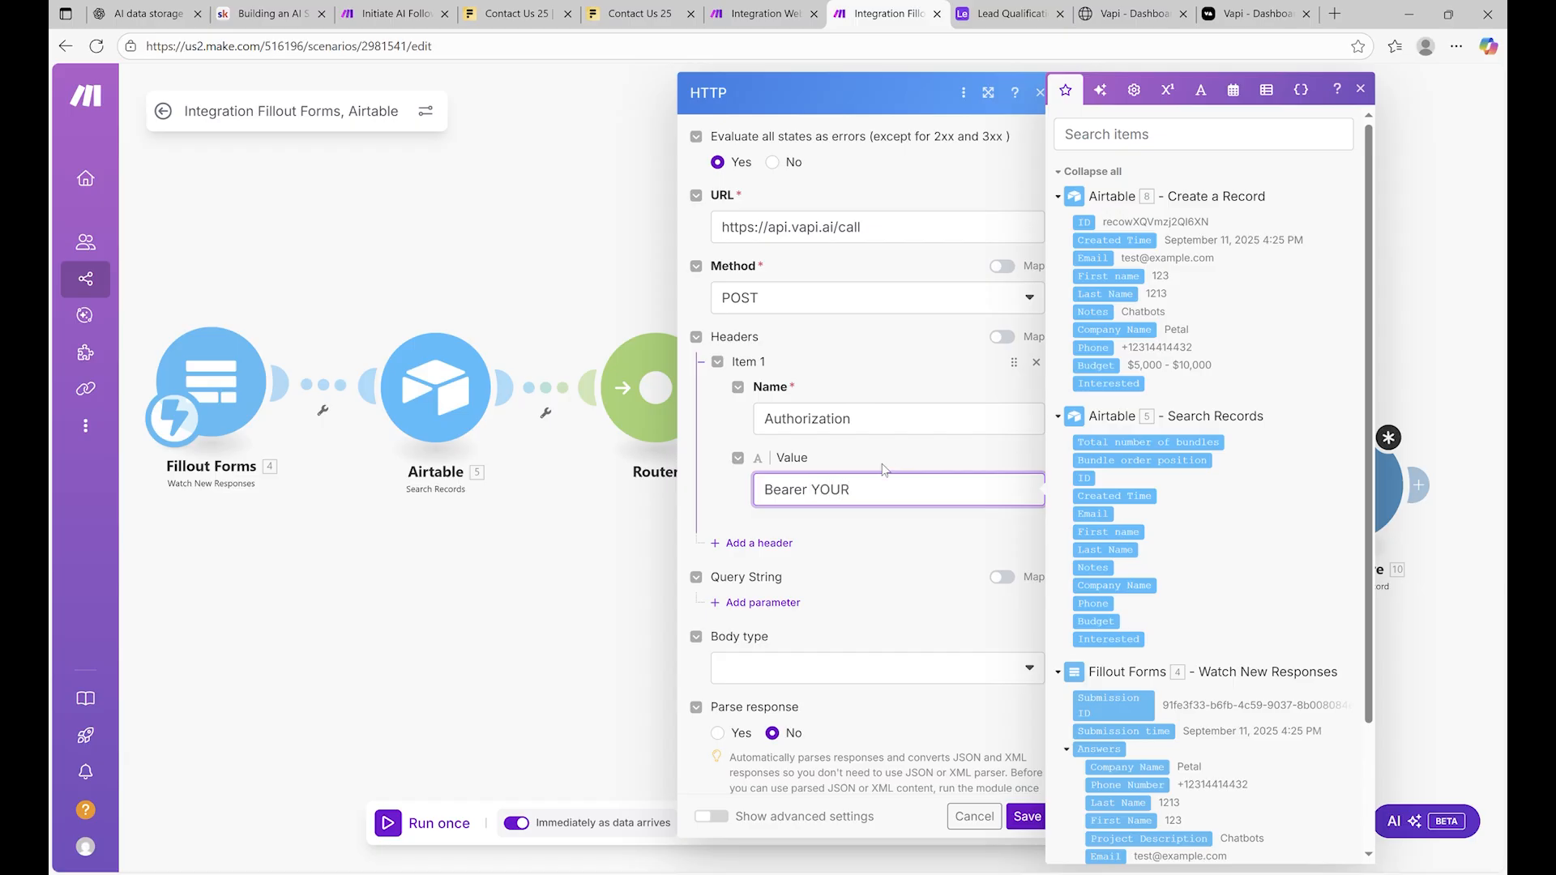
pyautogui.write('_API_KEY')
pyautogui.click(1102, 8)
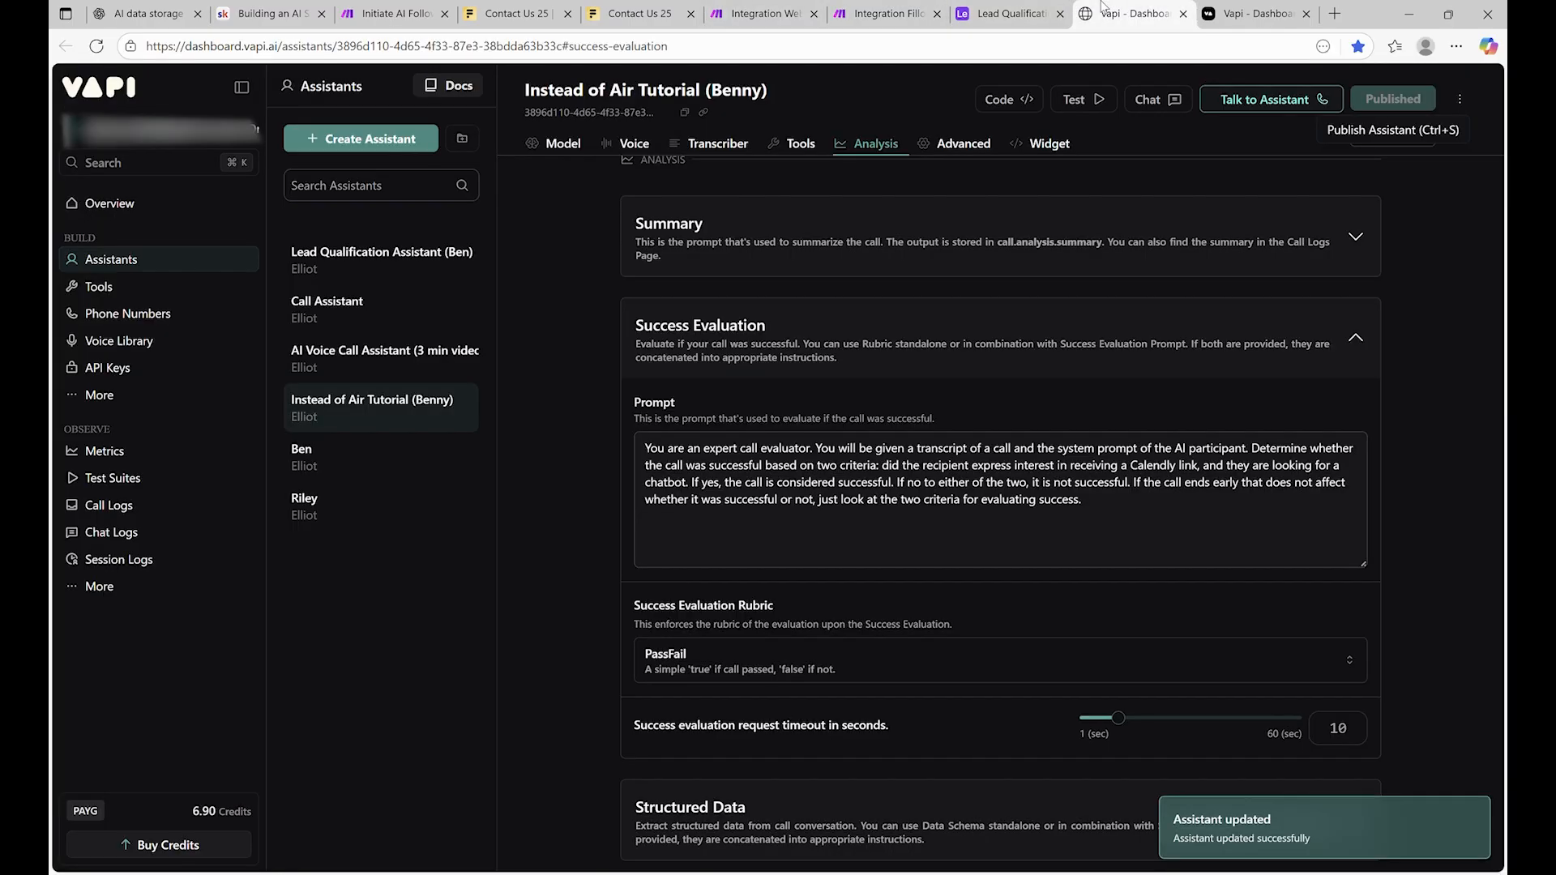
# Swap the YOUR_API_KEY placeholder in the Authorization header for Vapi's private API key
pyautogui.click(154, 369)
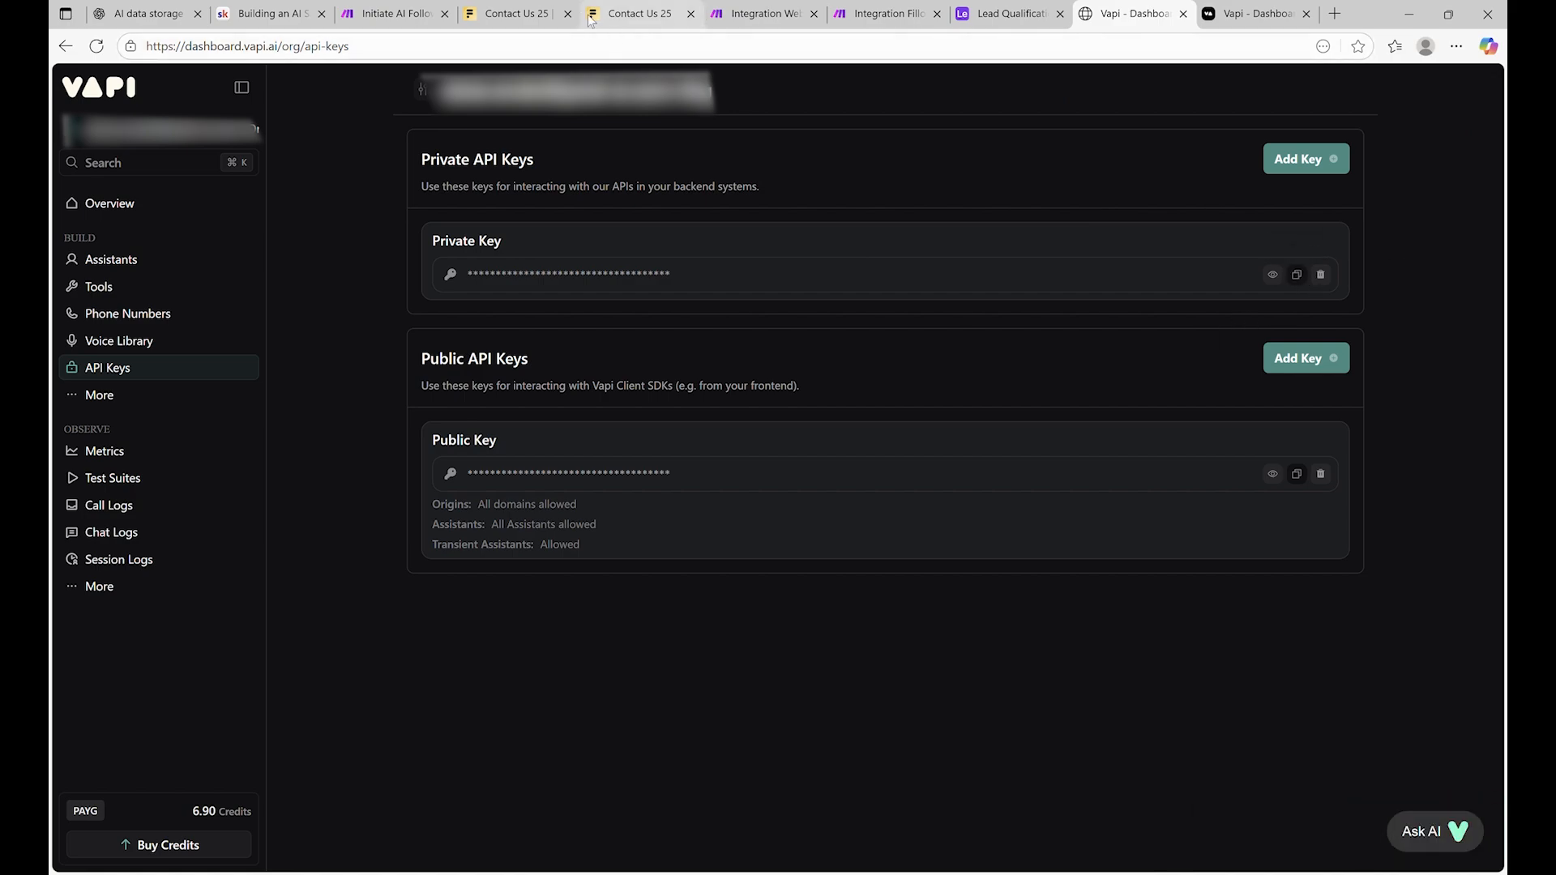
pyautogui.click(757, 14)
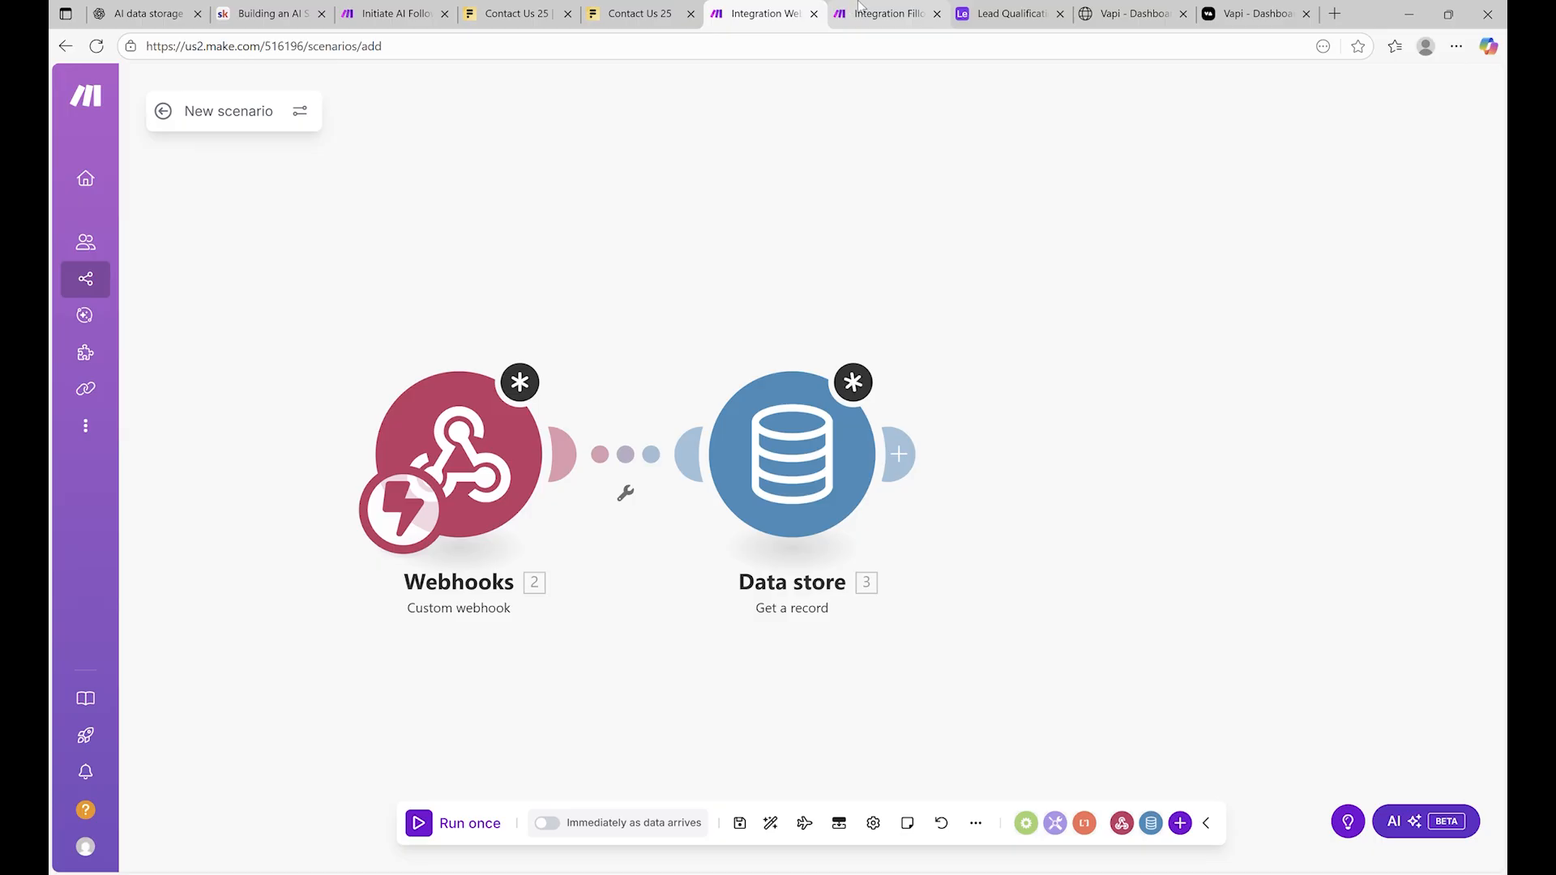
pyautogui.click(859, 8)
pyautogui.moveTo(962, 490); pyautogui.dragTo(813, 491)
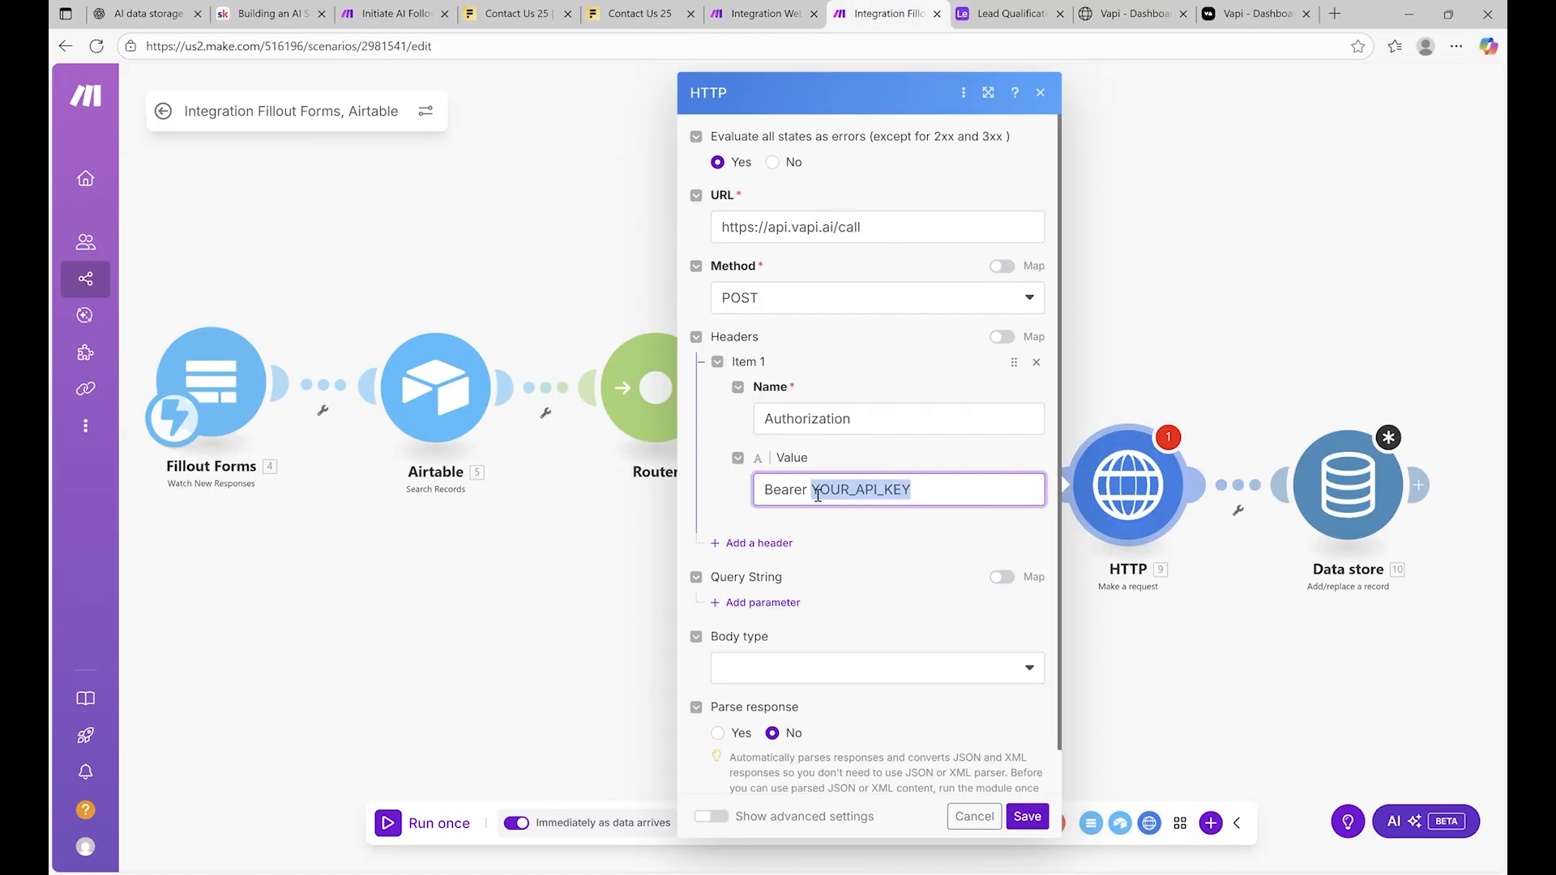
pyautogui.press('BackSpace')
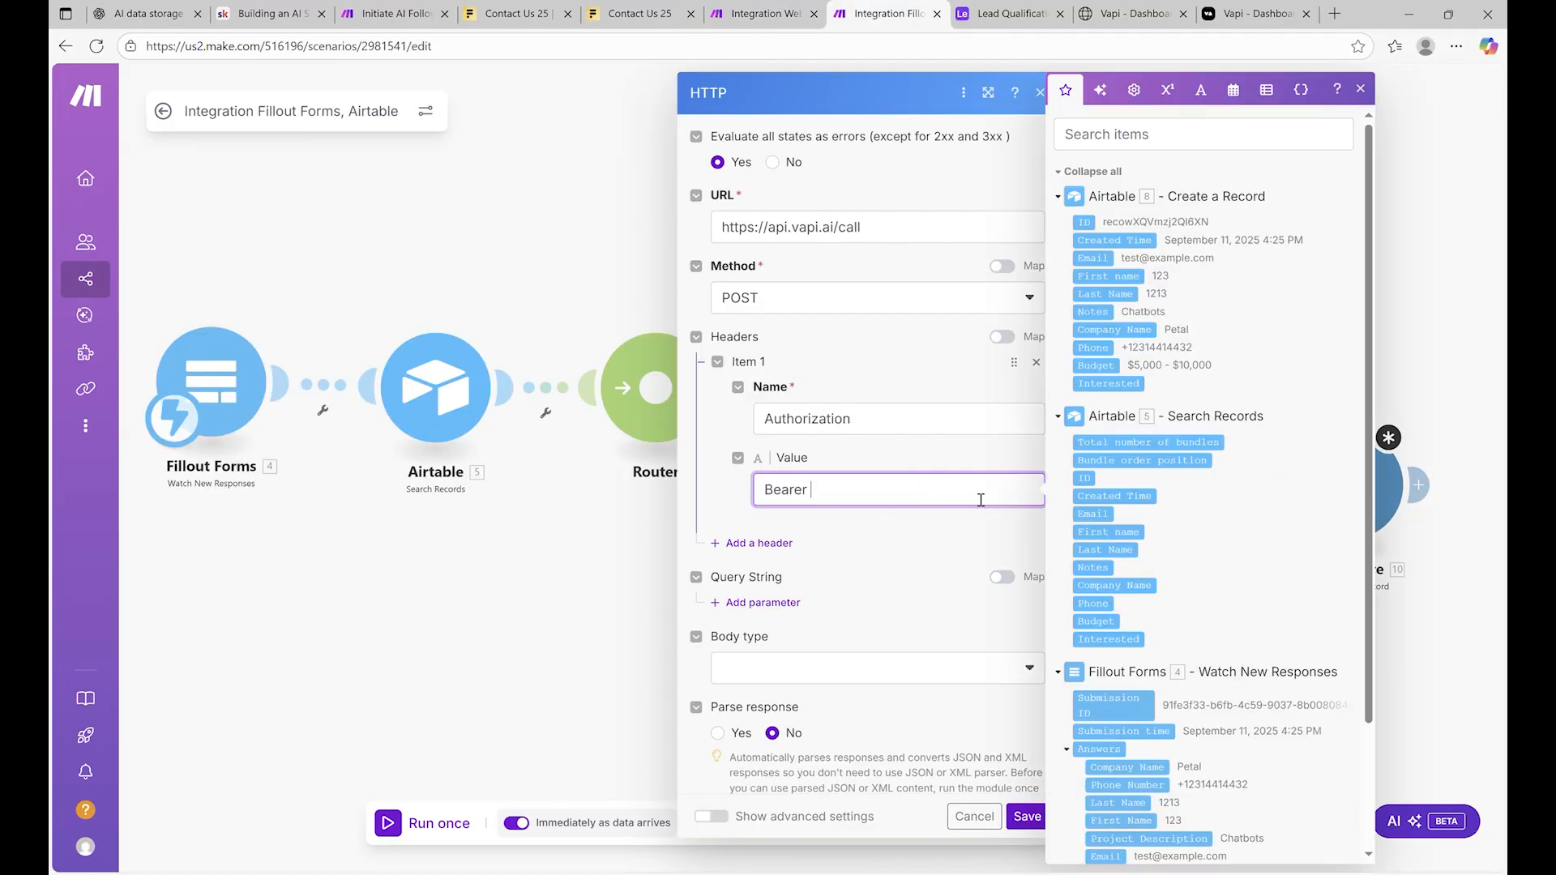
pyautogui.hotkey('ctrl', 'v')
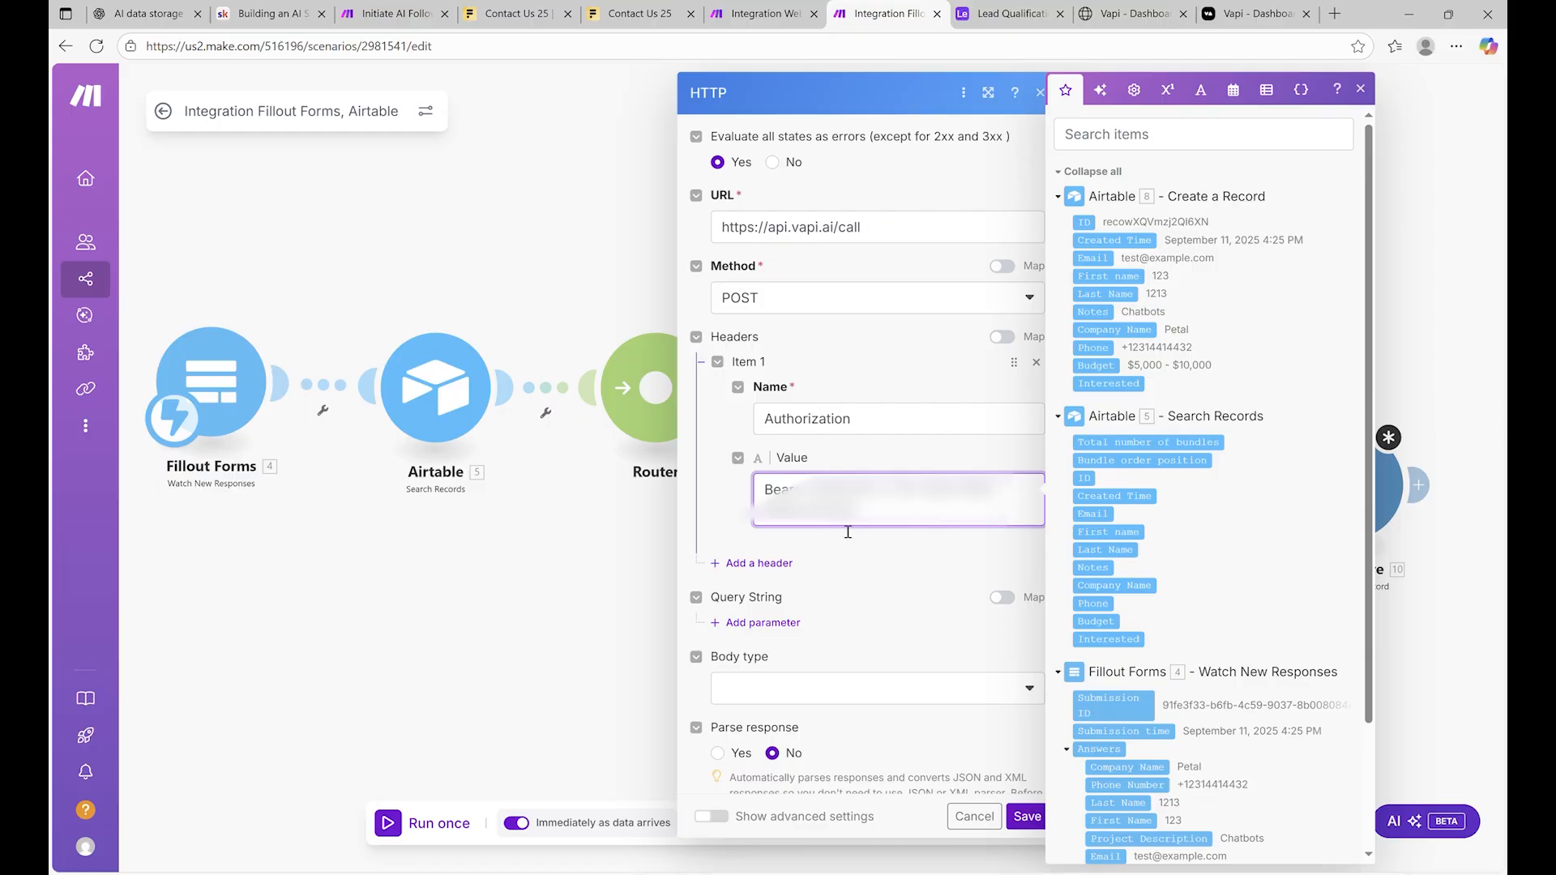
pyautogui.scroll(-1, 879, 524)
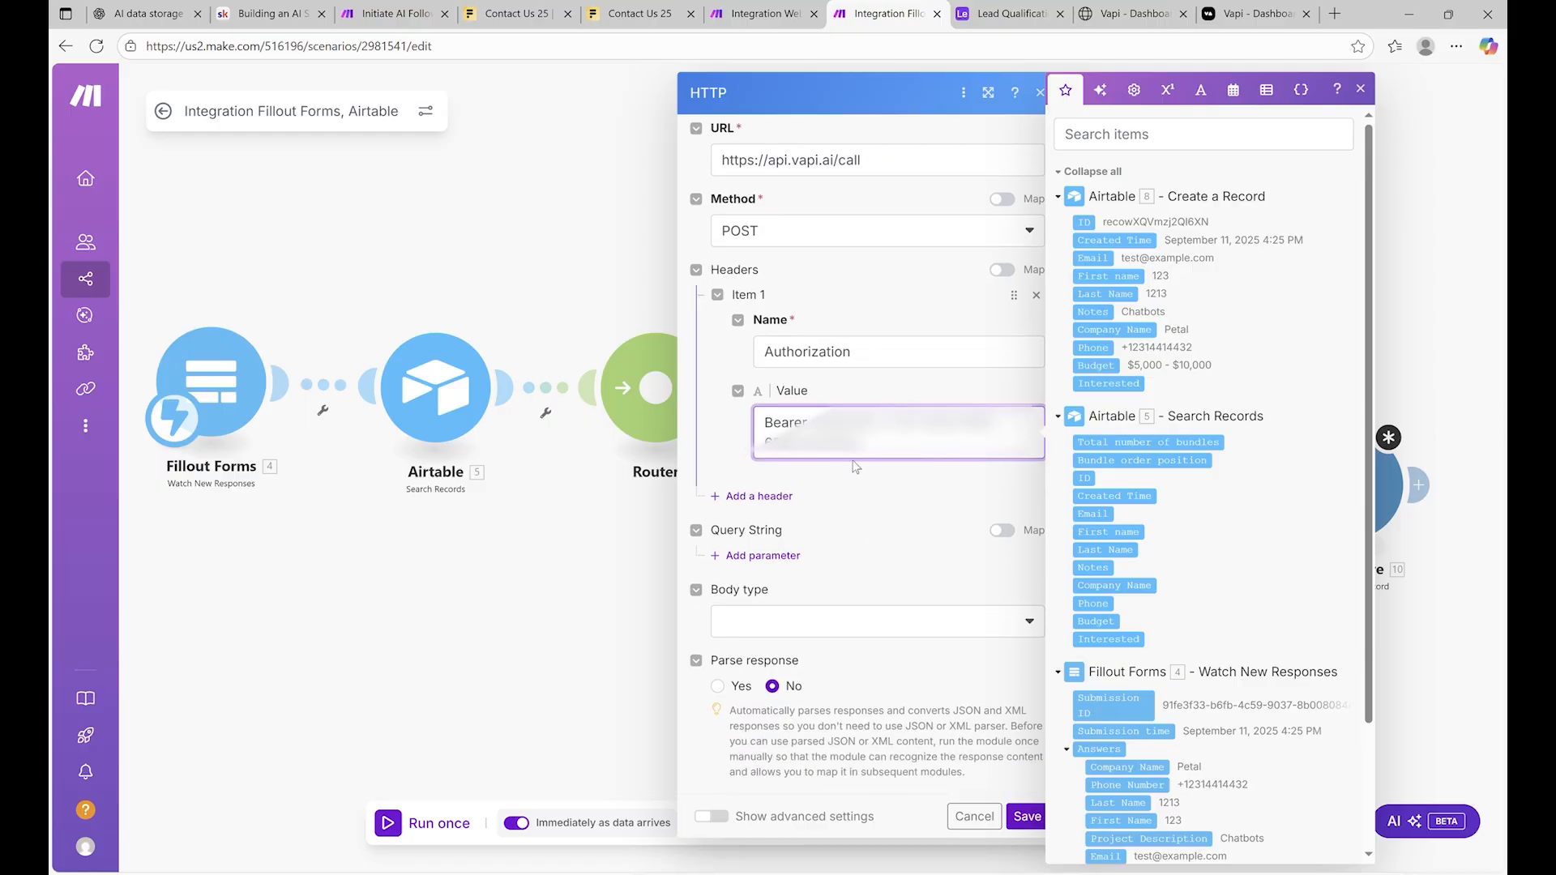
pyautogui.click(857, 391)
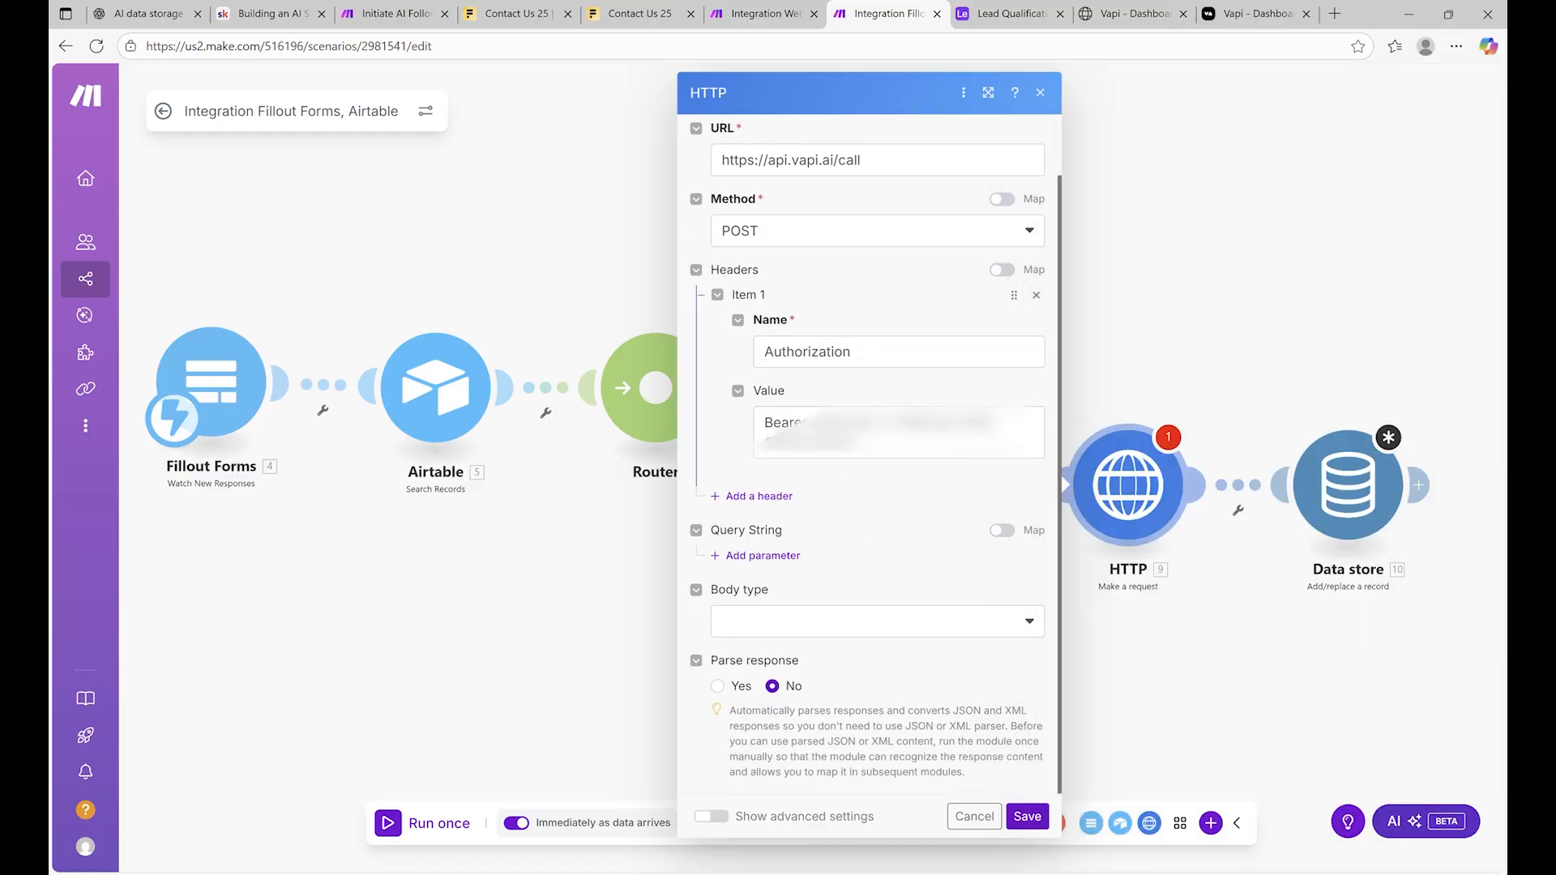
# Set the HTTP body type to Raw with JSON (application/json) content type
pyautogui.click(791, 625)
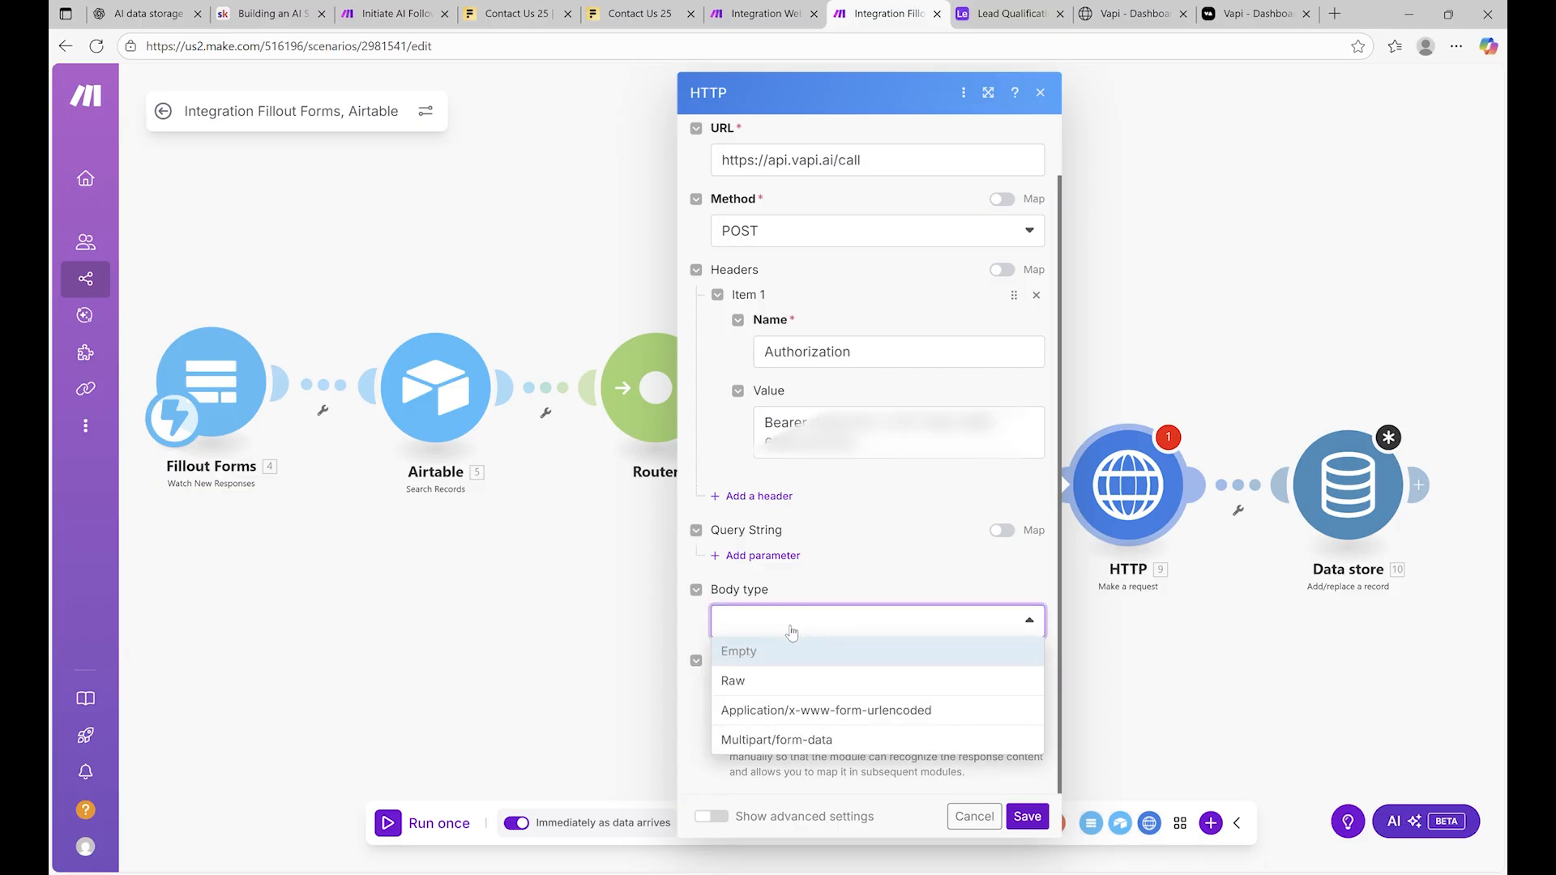
pyautogui.click(781, 687)
pyautogui.scroll(-2, 811, 568)
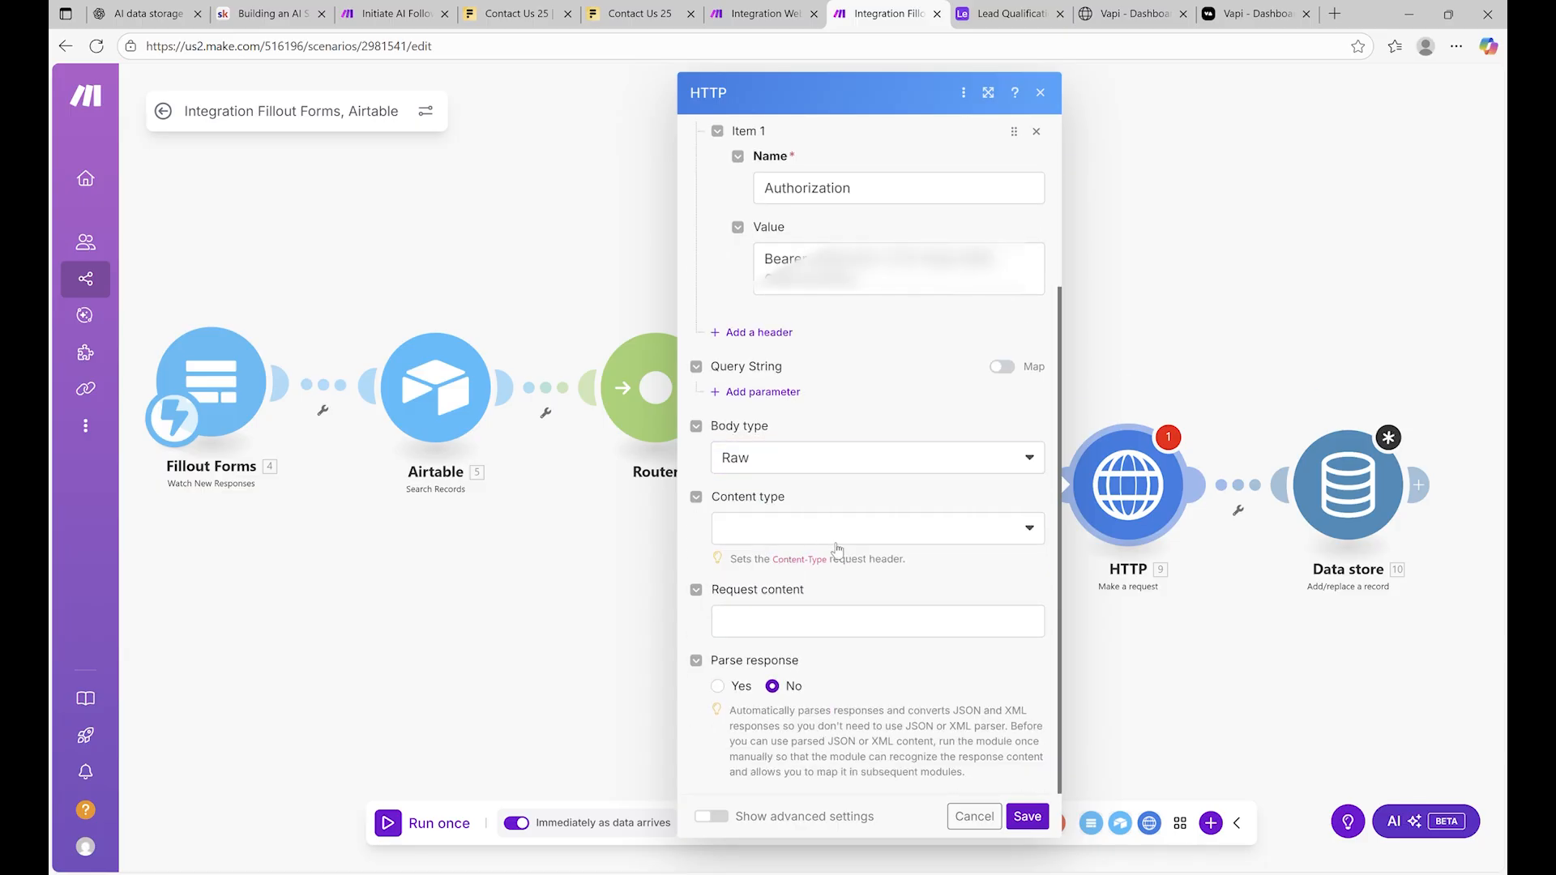
pyautogui.click(836, 531)
pyautogui.click(840, 618)
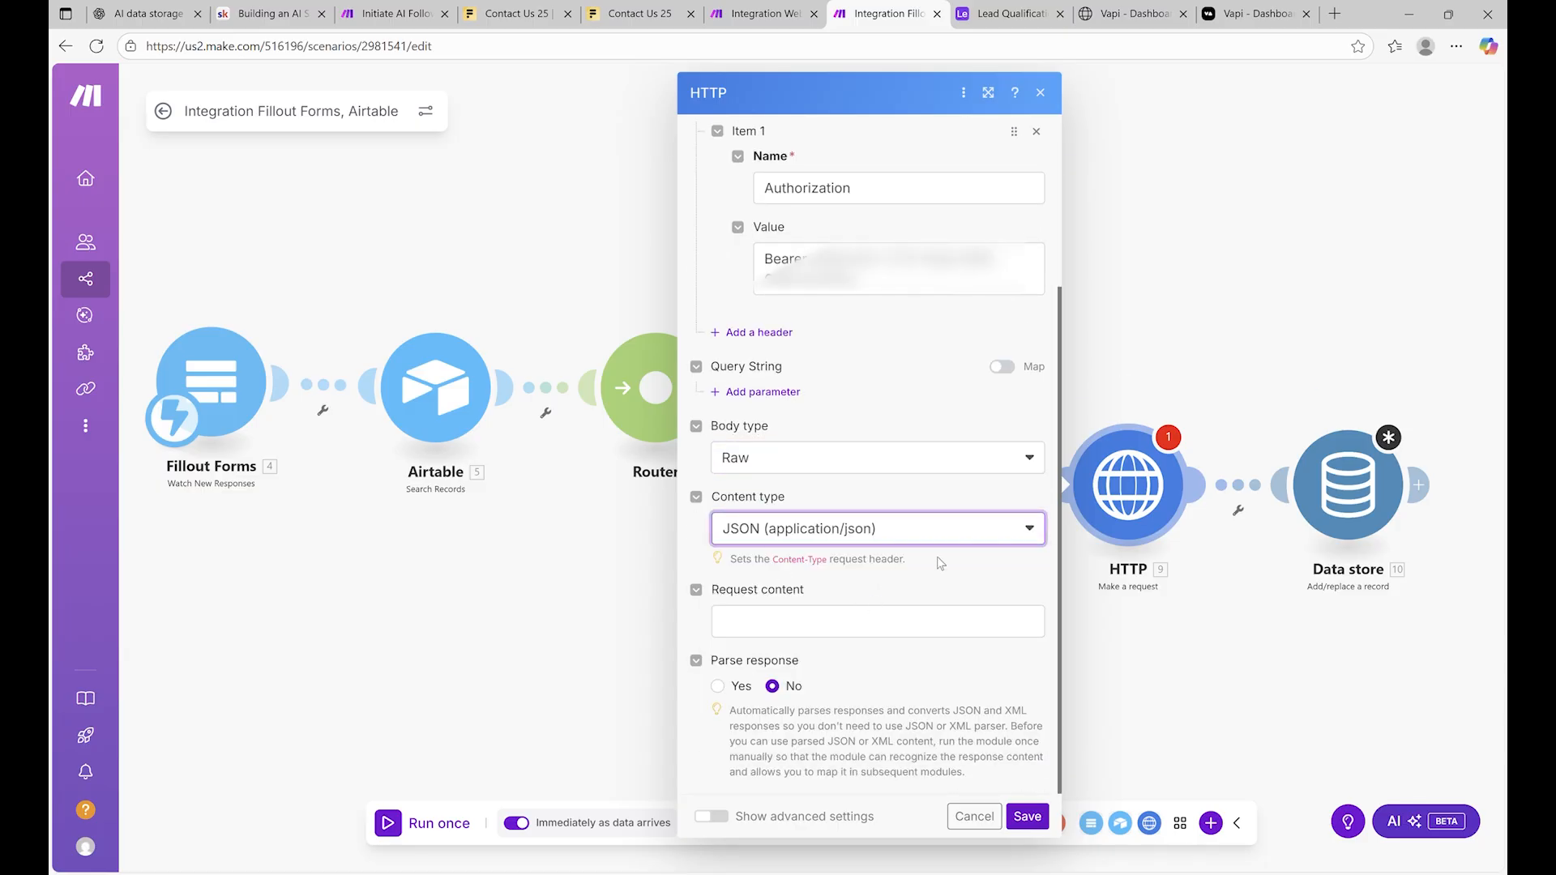
pyautogui.click(843, 621)
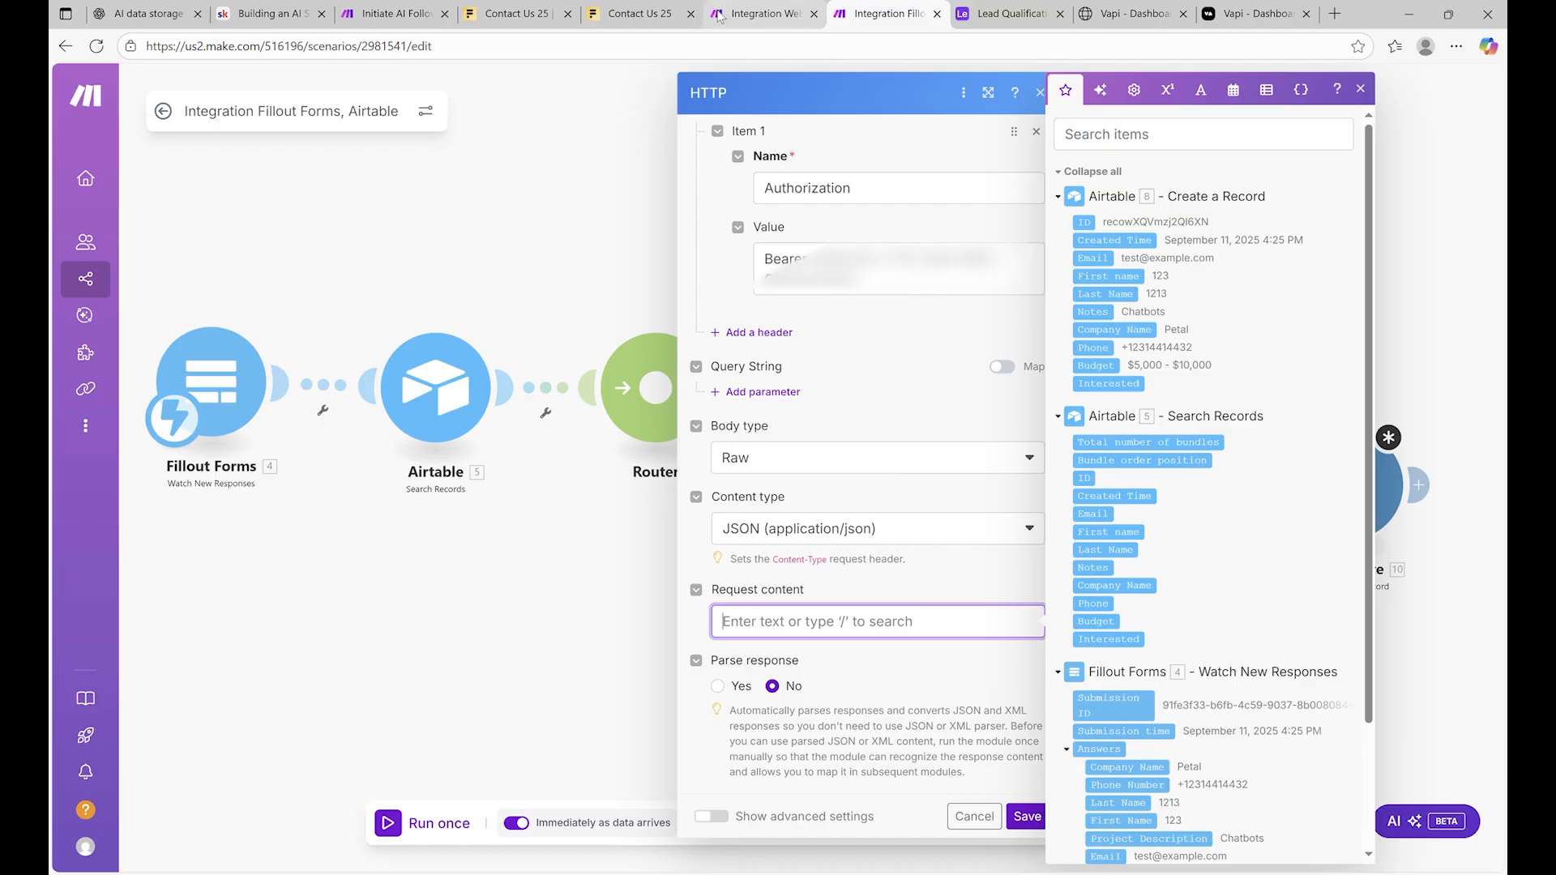
# Paste the Initiate AI Follow Up Call scenario's JSON body into Request content
pyautogui.click(396, 14)
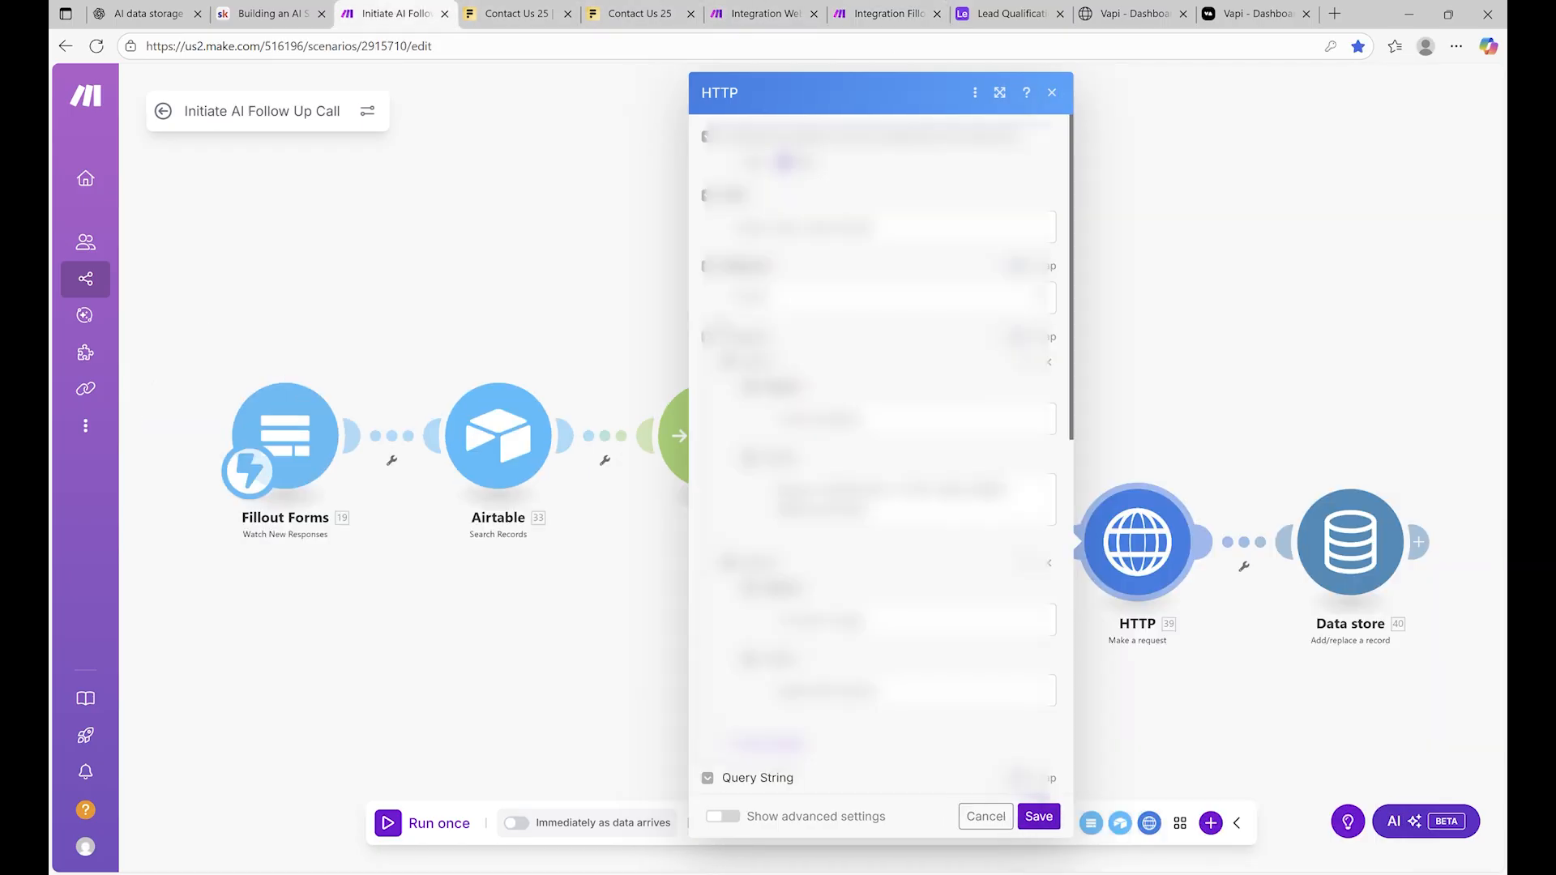
pyautogui.scroll(-10, 881, 454)
pyautogui.moveTo(737, 435); pyautogui.dragTo(741, 770)
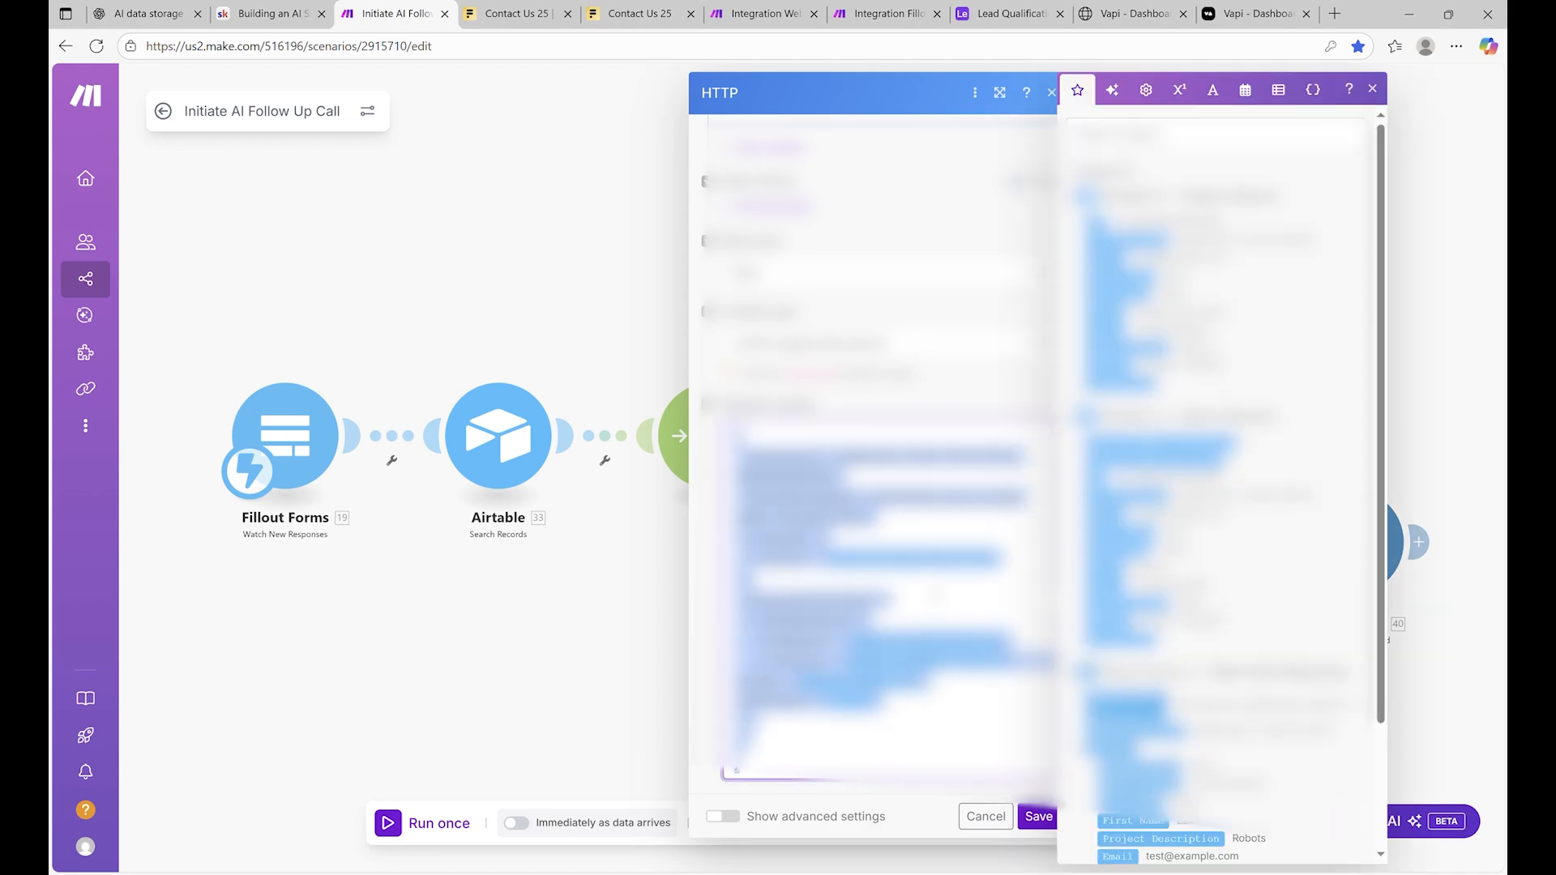
pyautogui.hotkey('ctrl', 'v')
pyautogui.click(1008, 14)
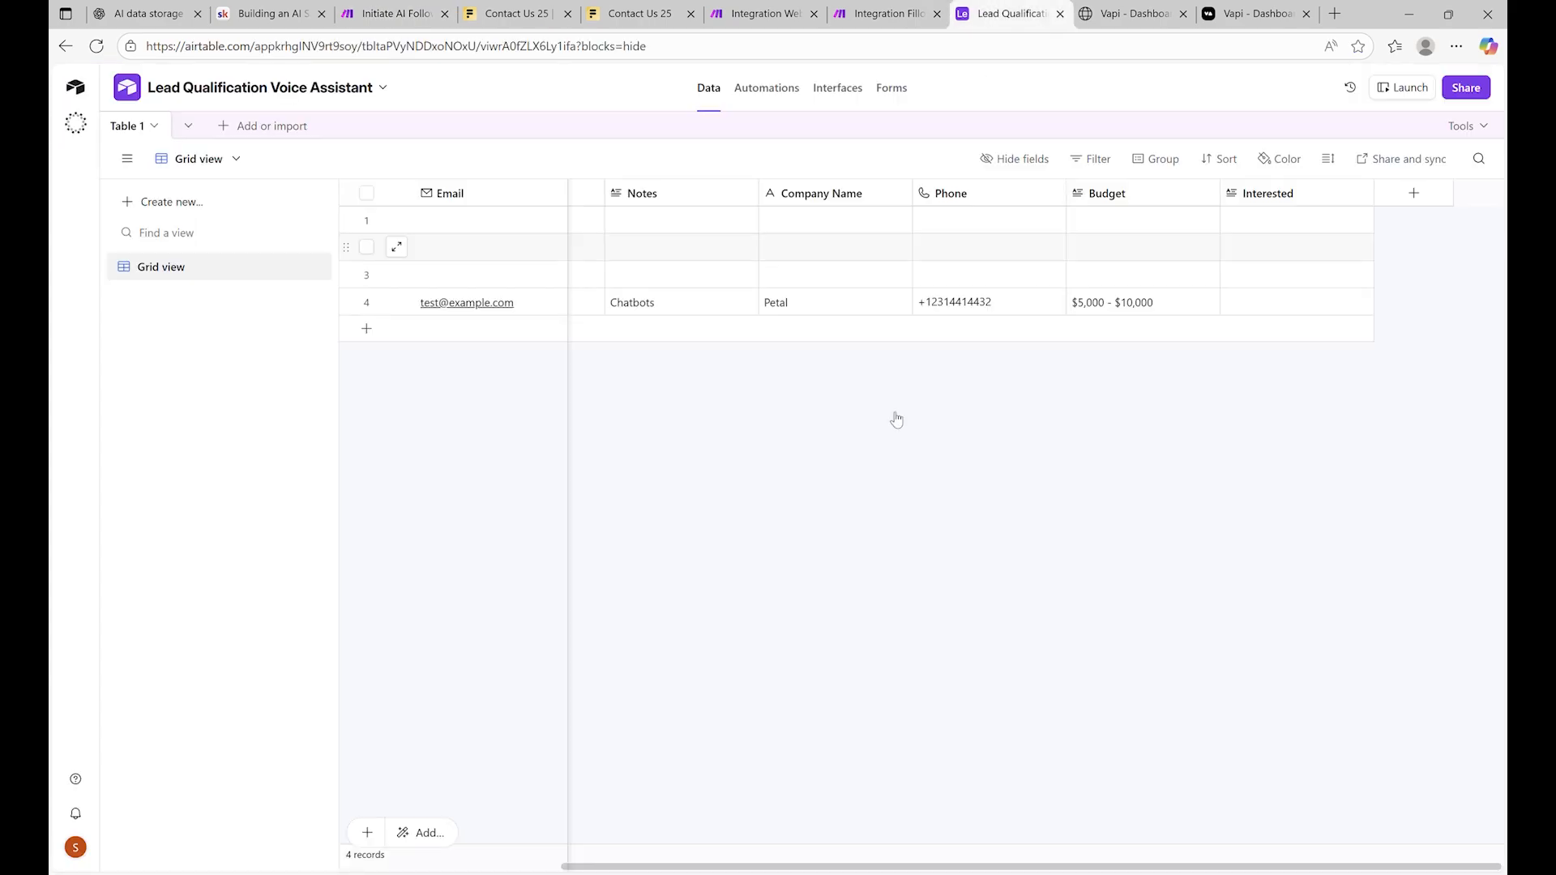
pyautogui.click(1134, 12)
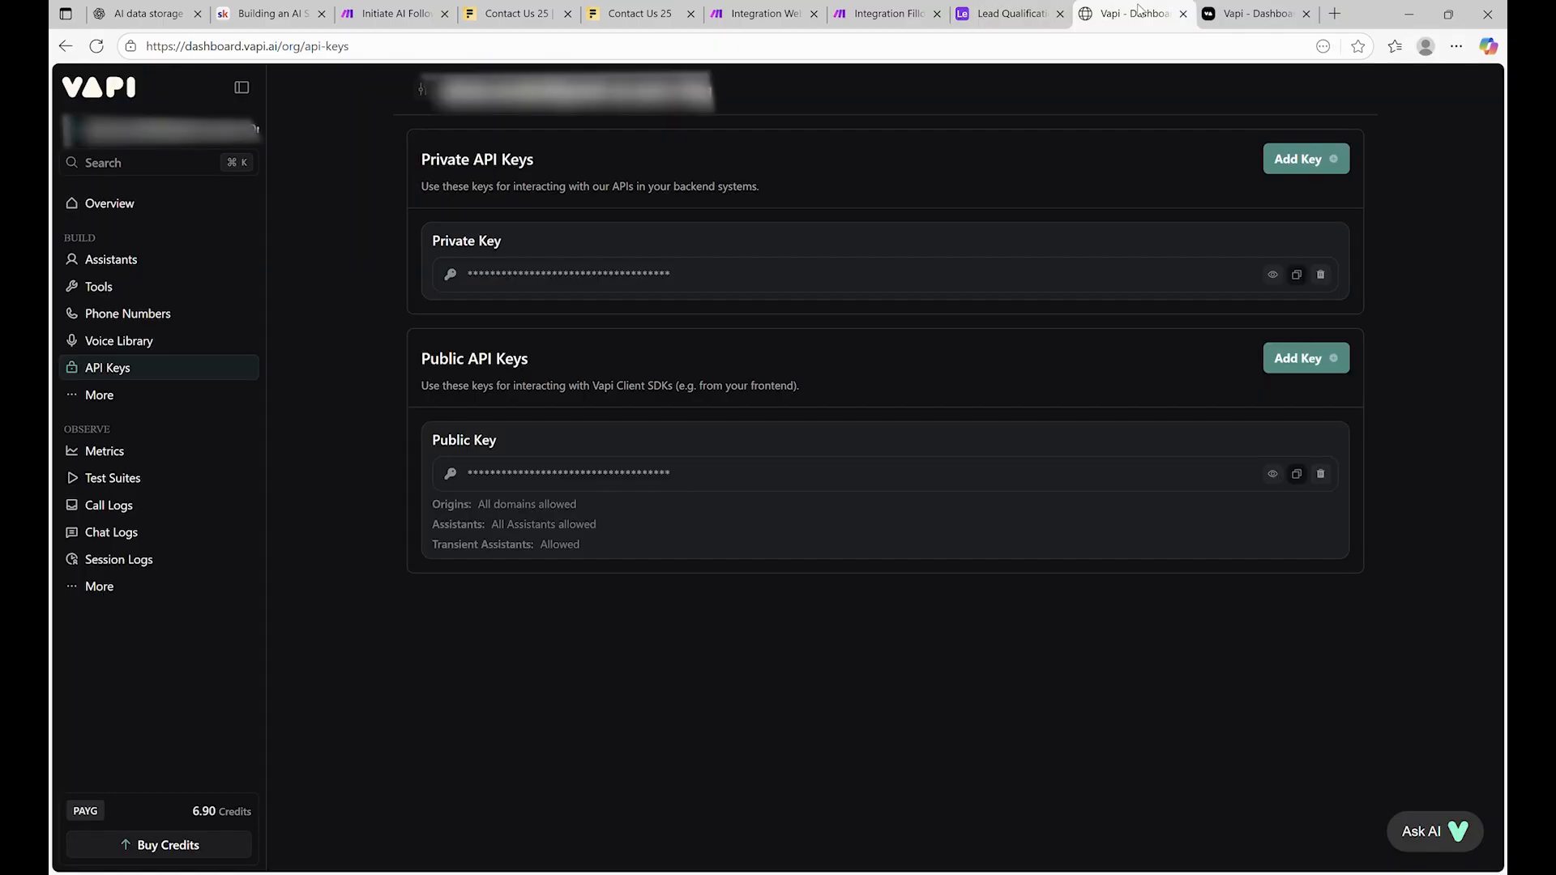
pyautogui.click(888, 13)
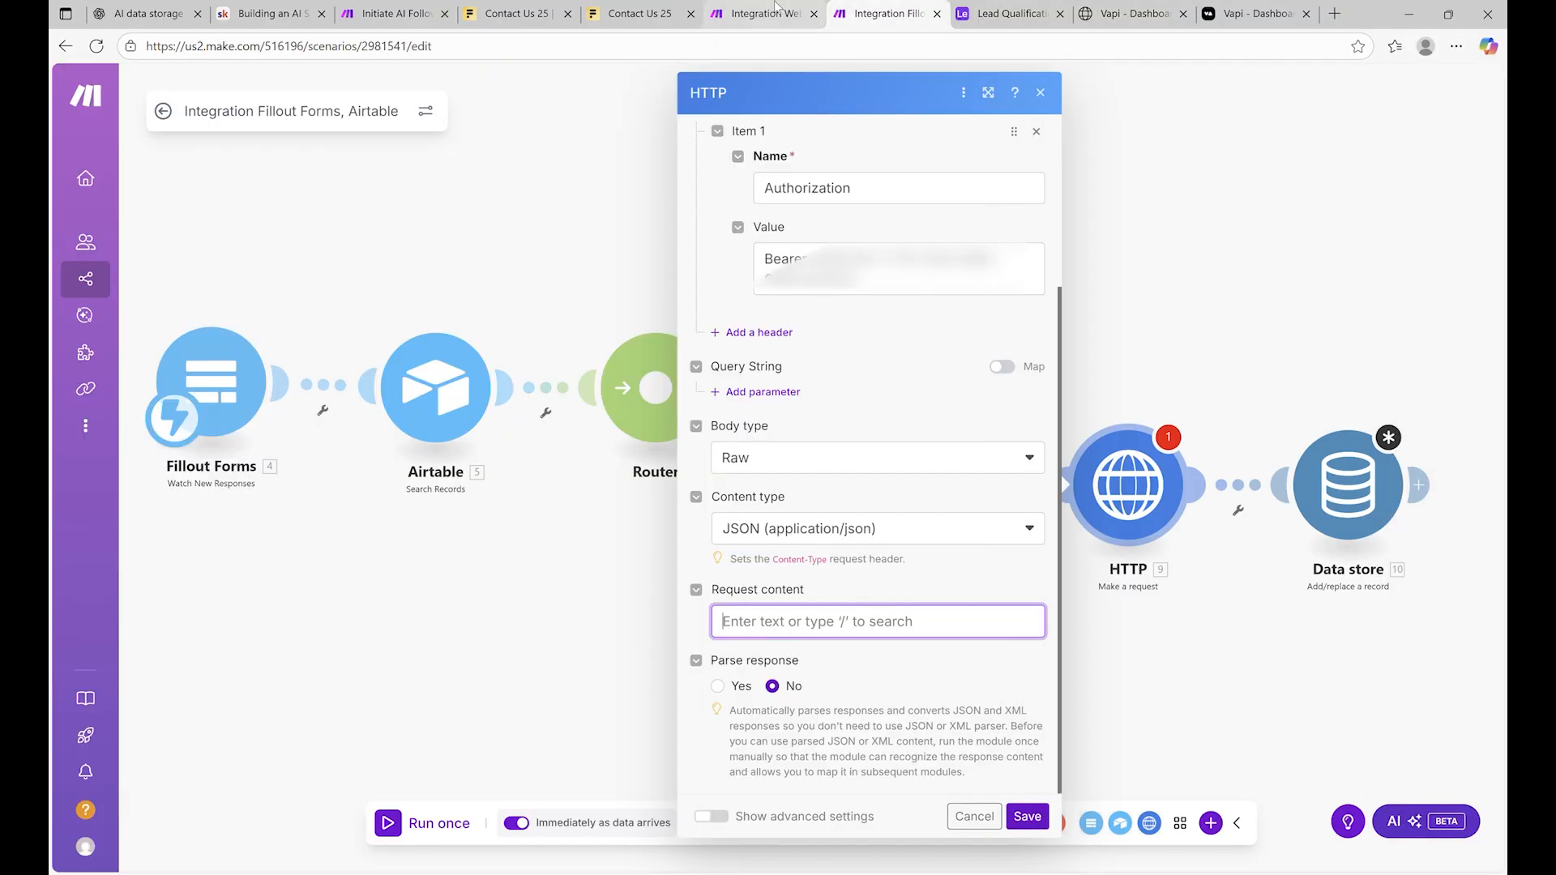
pyautogui.click(860, 632)
pyautogui.hotkey('ctrl', 'v')
# Replace the assistantId value with the placeholder Your_assistant_id
pyautogui.scroll(-3, 868, 487)
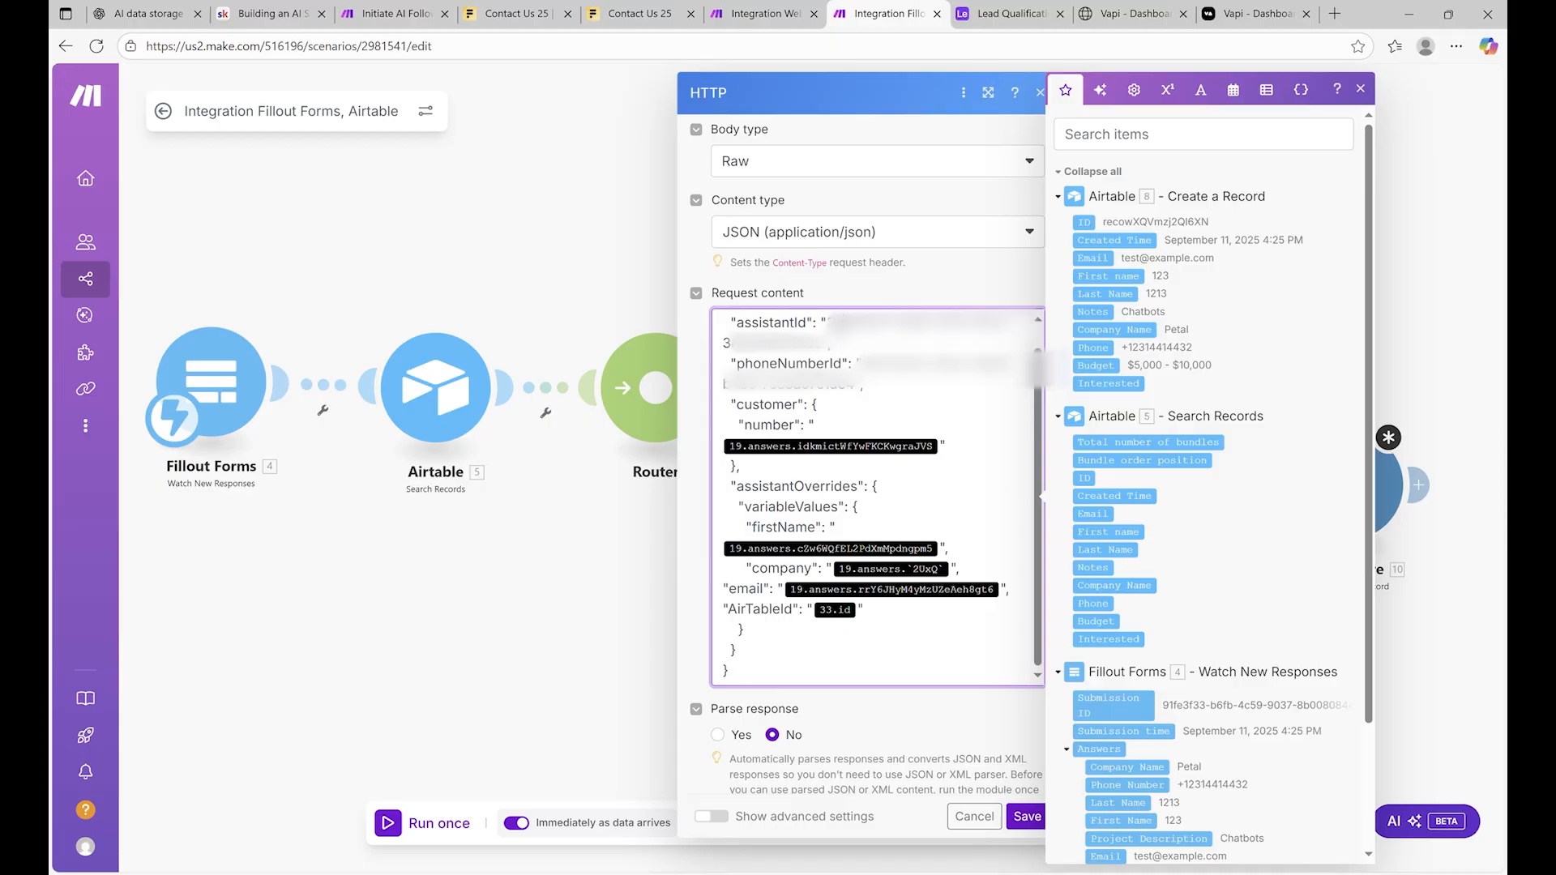
pyautogui.moveTo(828, 322); pyautogui.dragTo(831, 347)
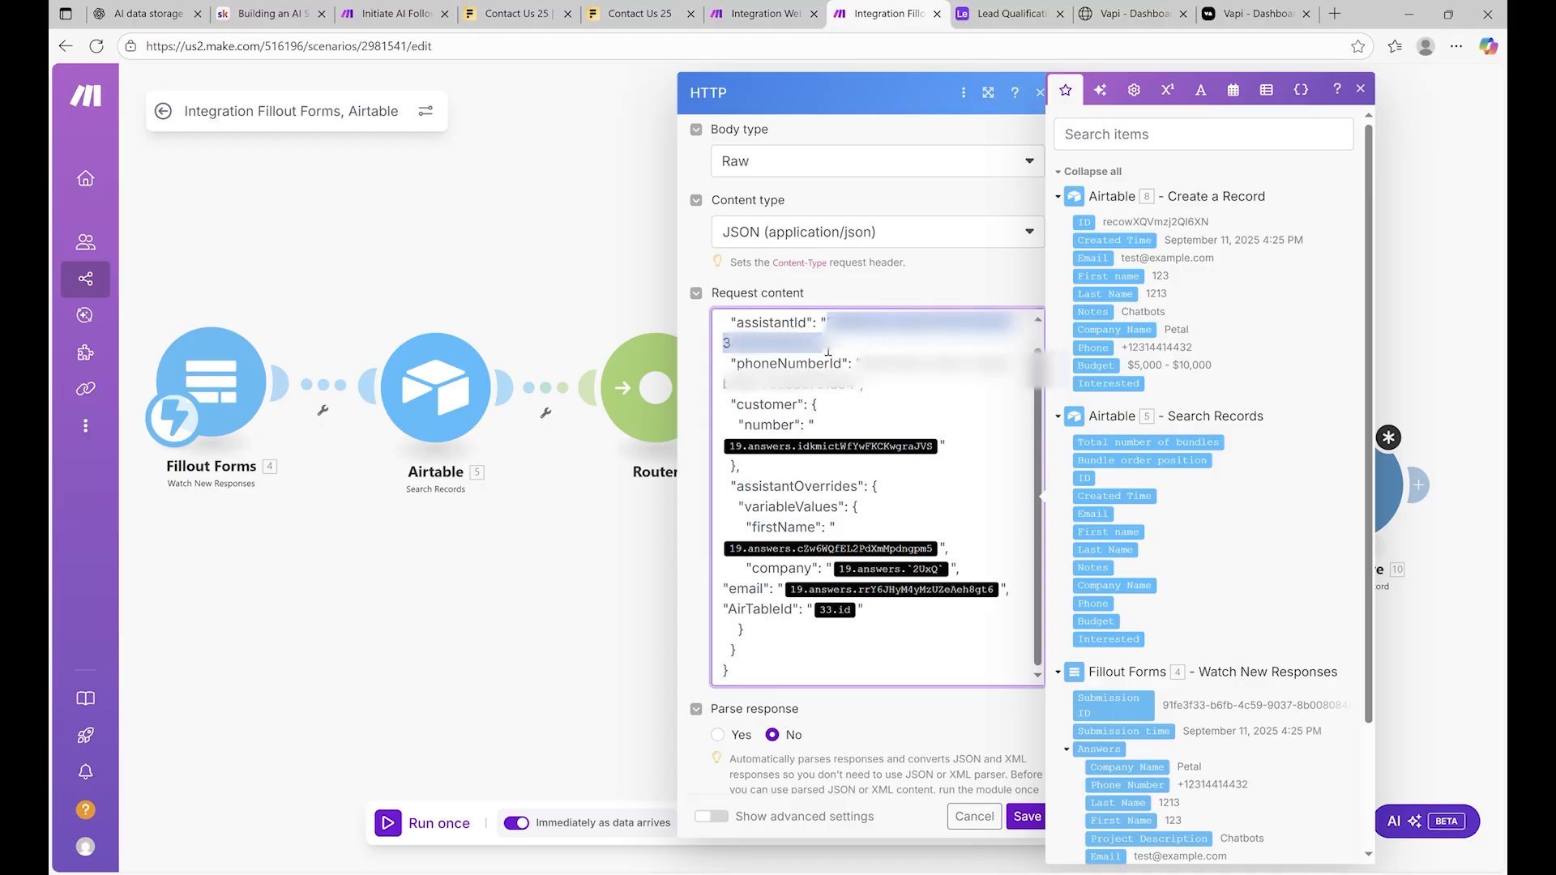
pyautogui.press('BackSpace')
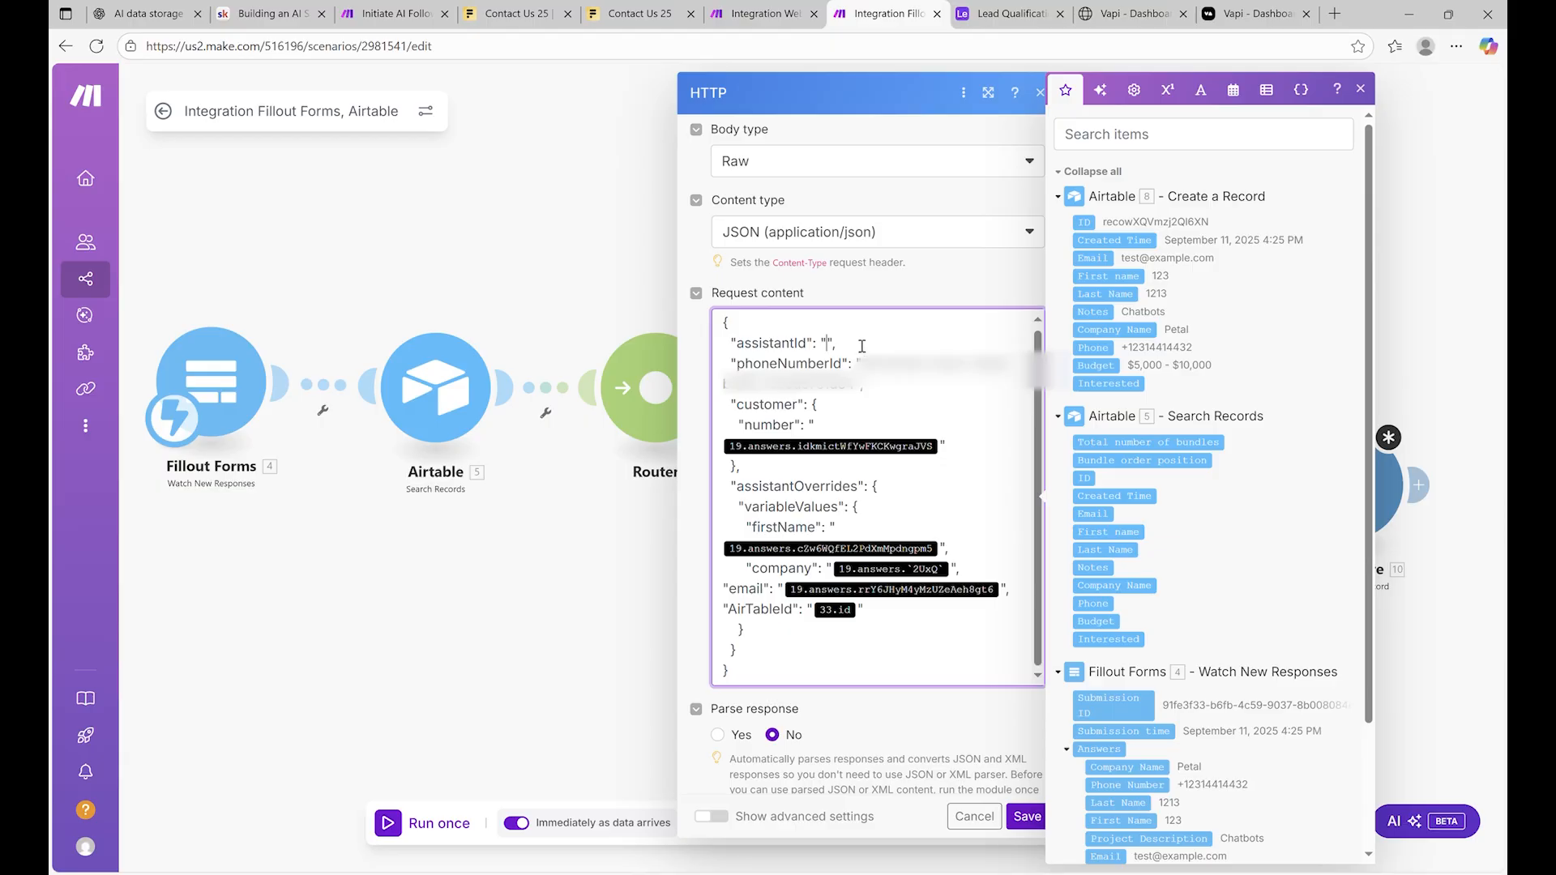
pyautogui.write('Your')
pyautogui.write(' assistant')
pyautogui.press('BackSpace')
pyautogui.press('BackSpace')
pyautogui.press('BackSpace')
pyautogui.write('ant_id')
# Replace phoneNumberId with 'your-phone-number-id' and clear the old firstName mapping
pyautogui.moveTo(862, 364); pyautogui.dragTo(858, 401)
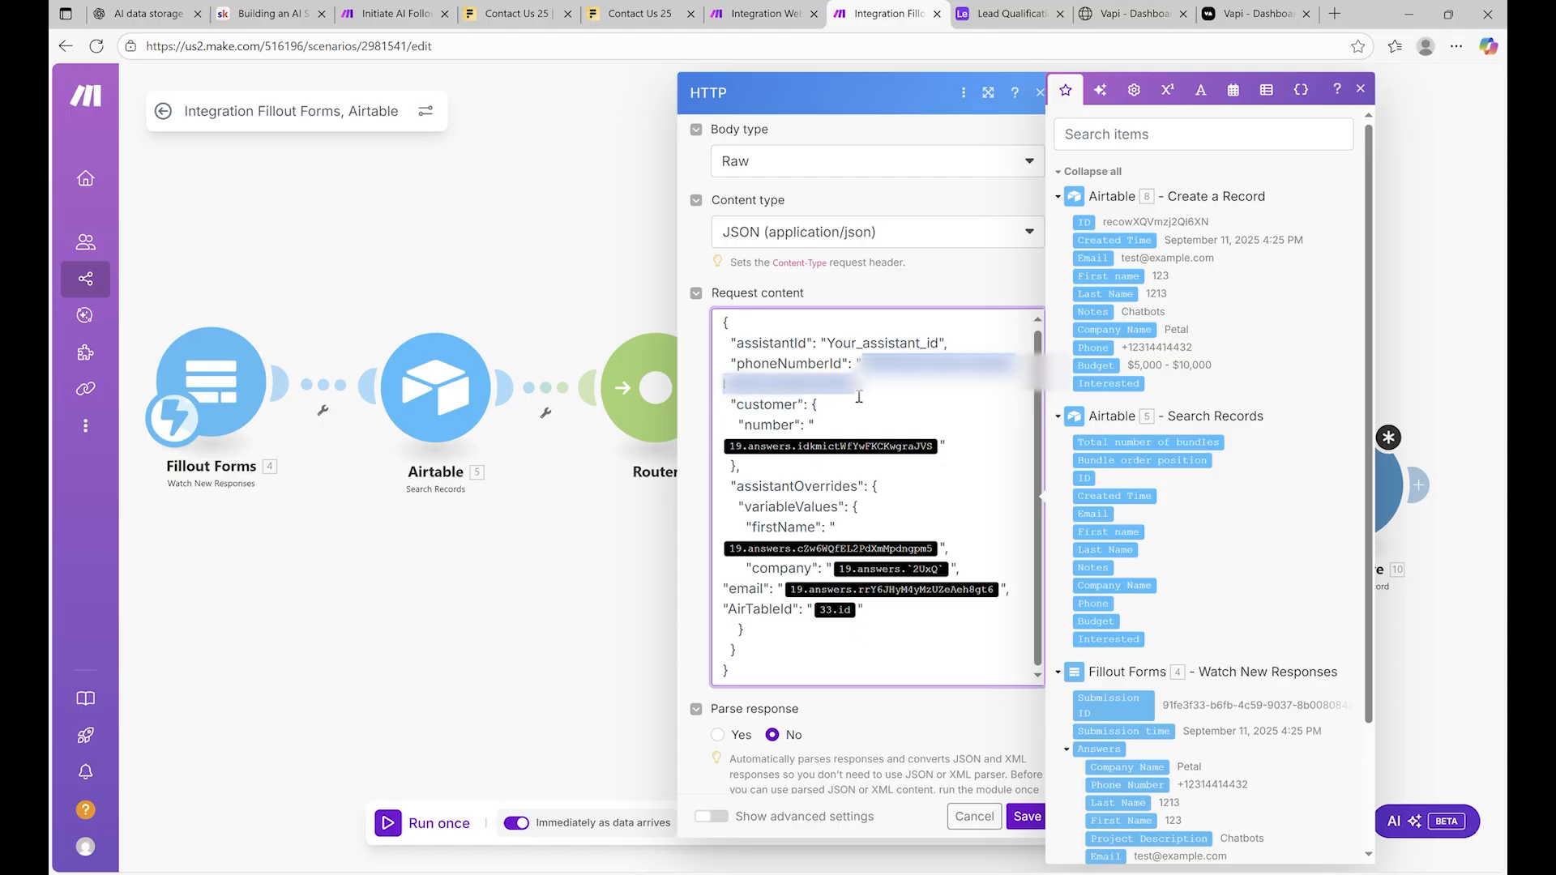
pyautogui.press('BackSpace')
pyautogui.write('yo')
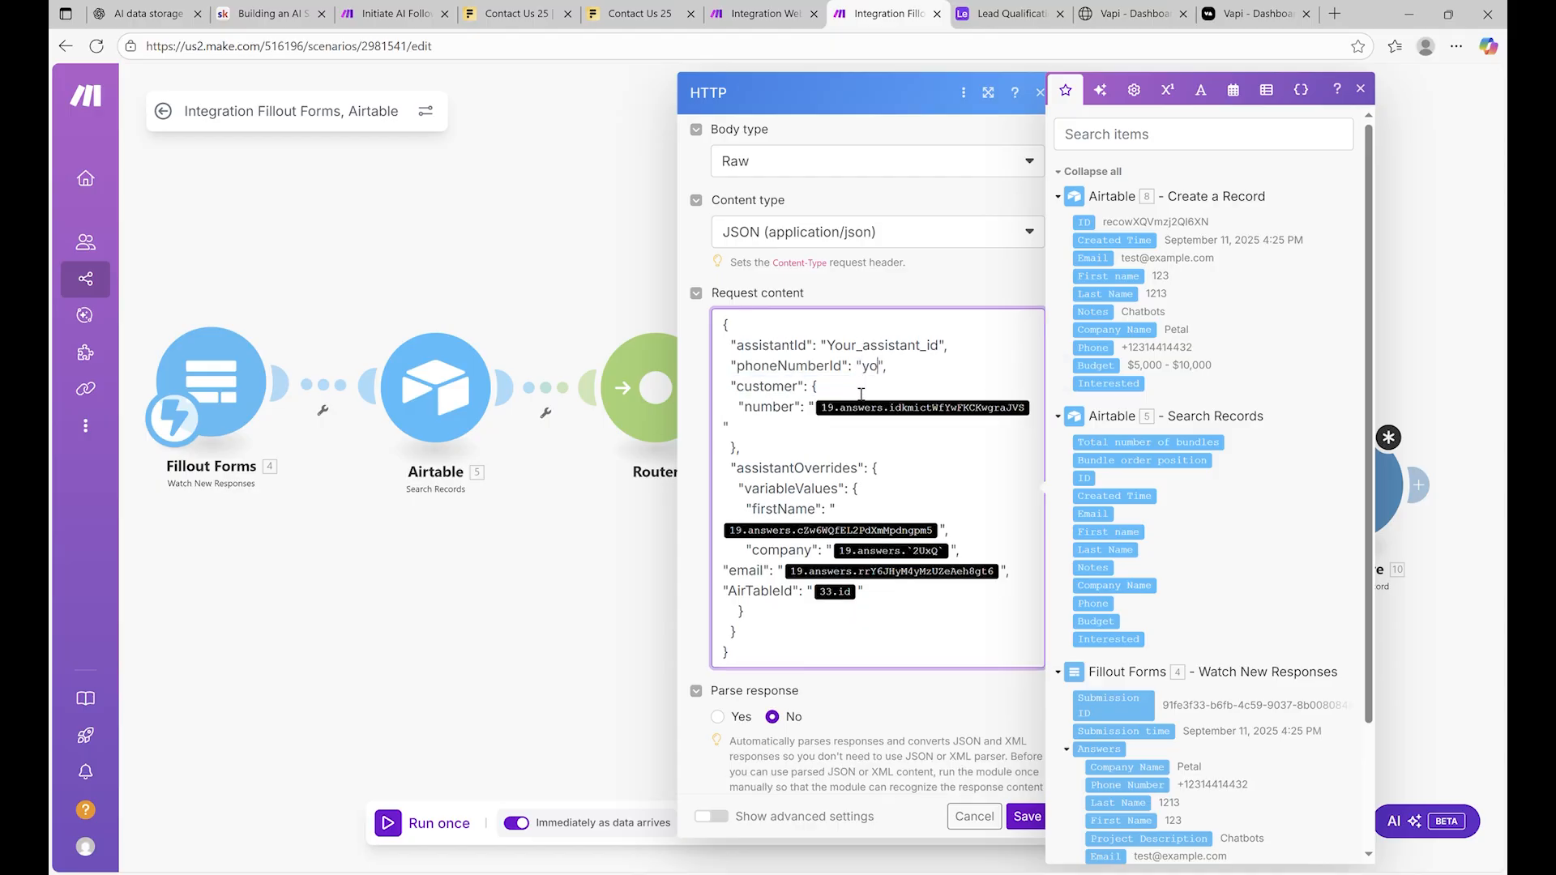
pyautogui.write('ur-phone-number-id')
pyautogui.click(947, 532)
pyautogui.press('BackSpace')
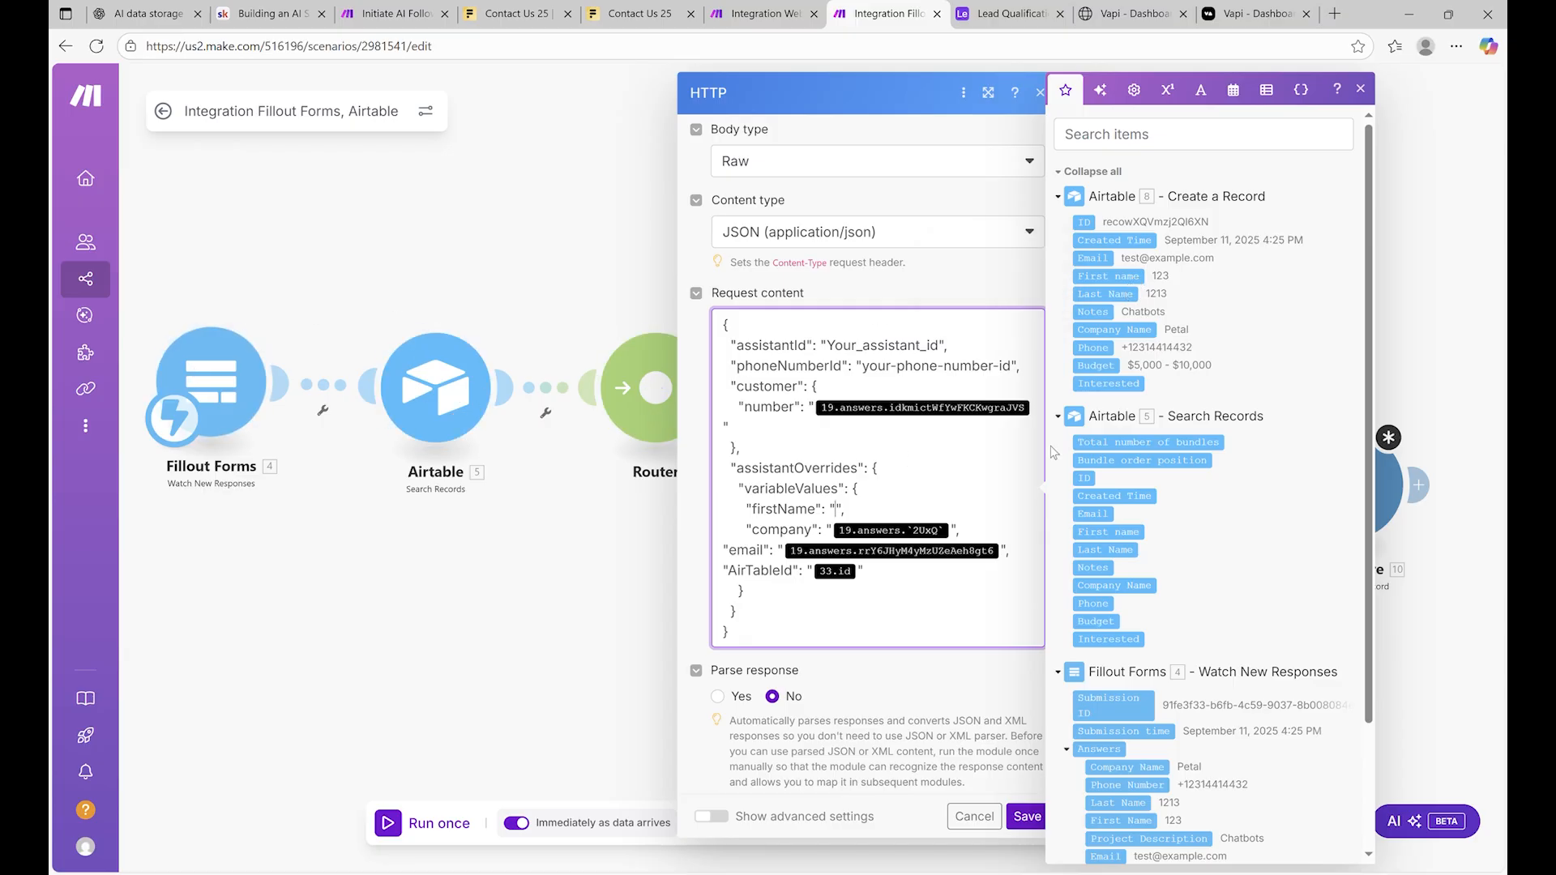
# Map firstName and company to the Fillout First Name and Company Name answers
pyautogui.scroll(-2, 1141, 619)
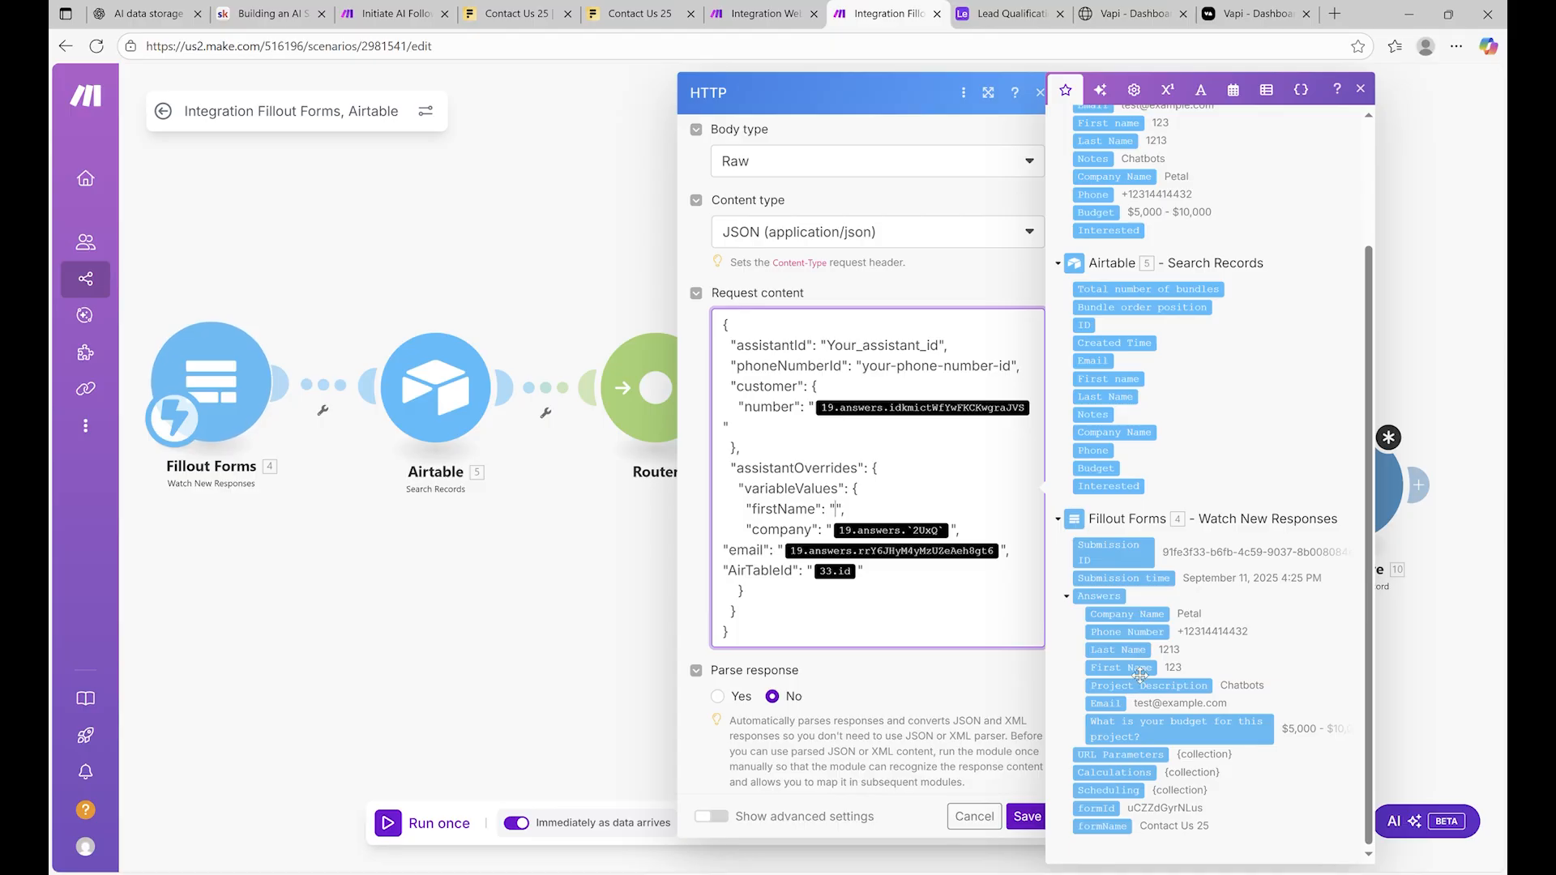
pyautogui.click(1145, 677)
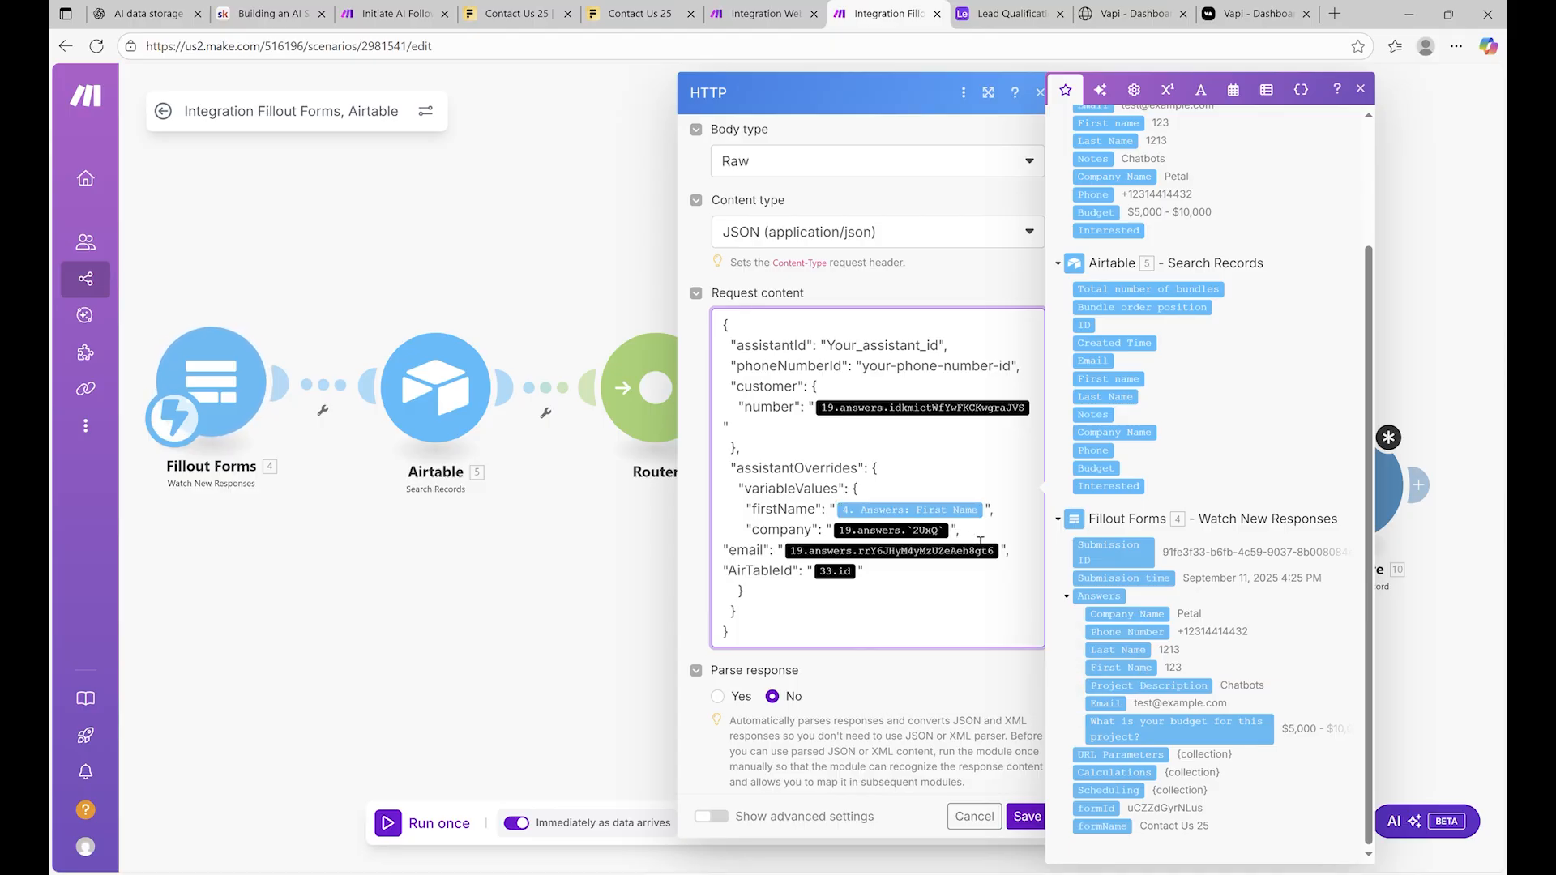
pyautogui.press('BackSpace')
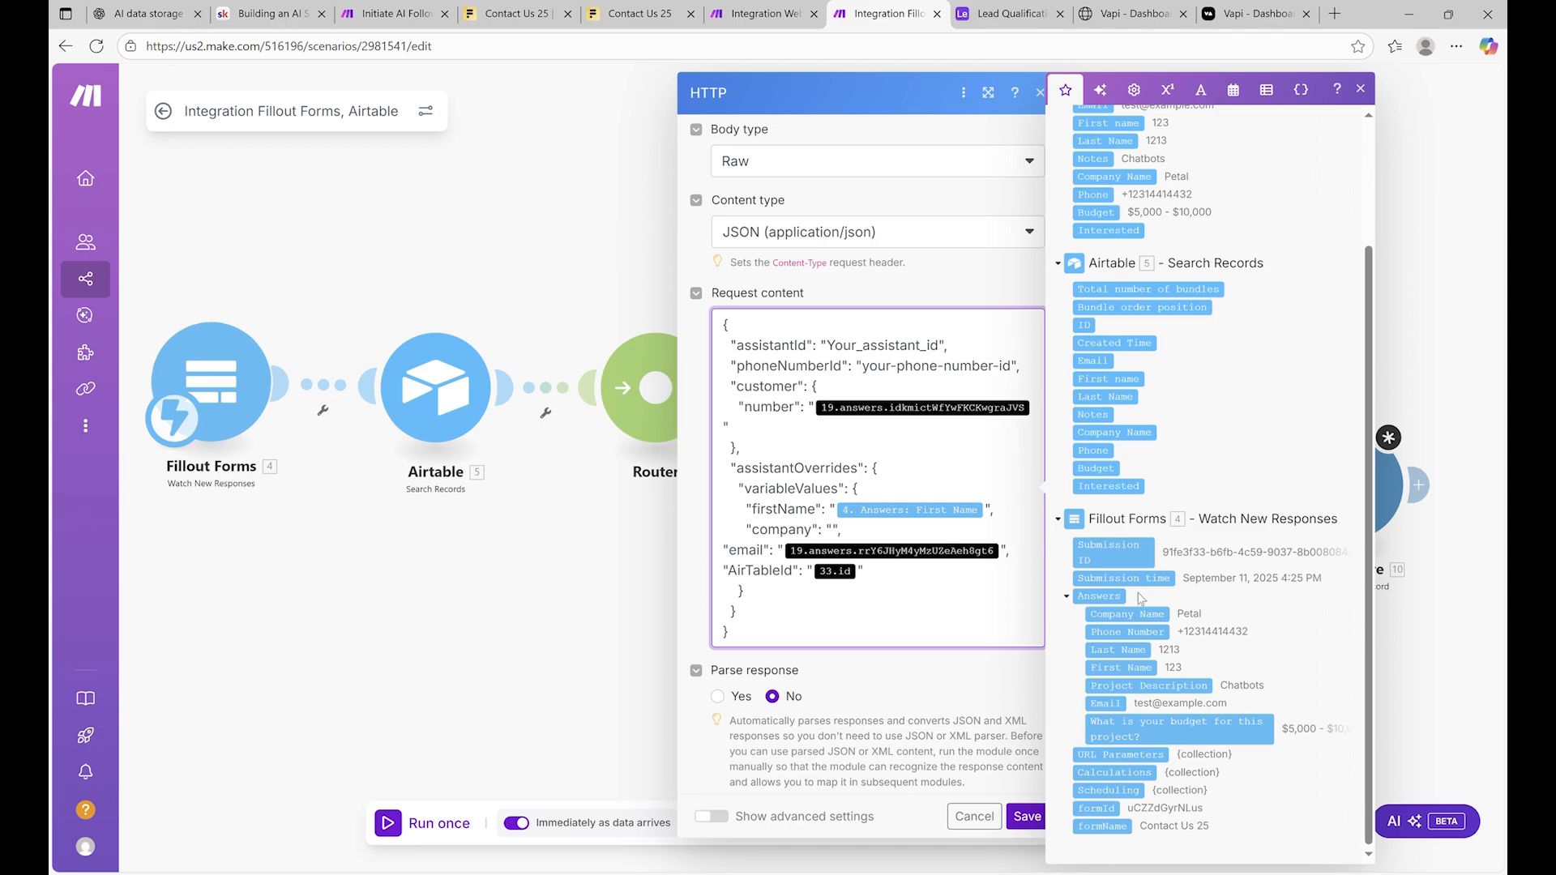
pyautogui.scroll(2, 1139, 438)
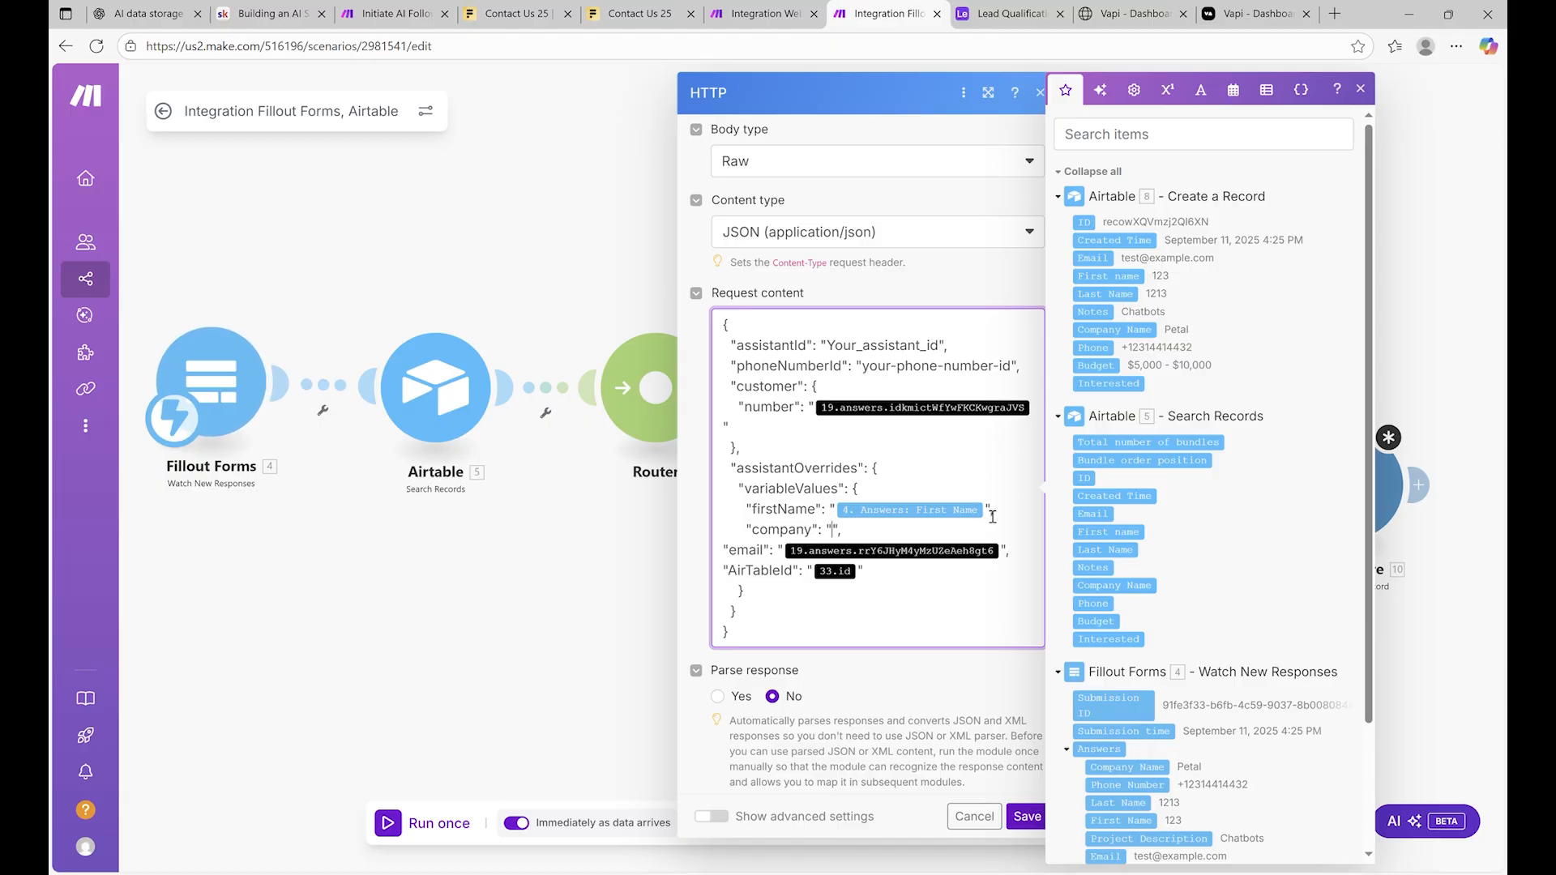
pyautogui.scroll(-2, 1142, 548)
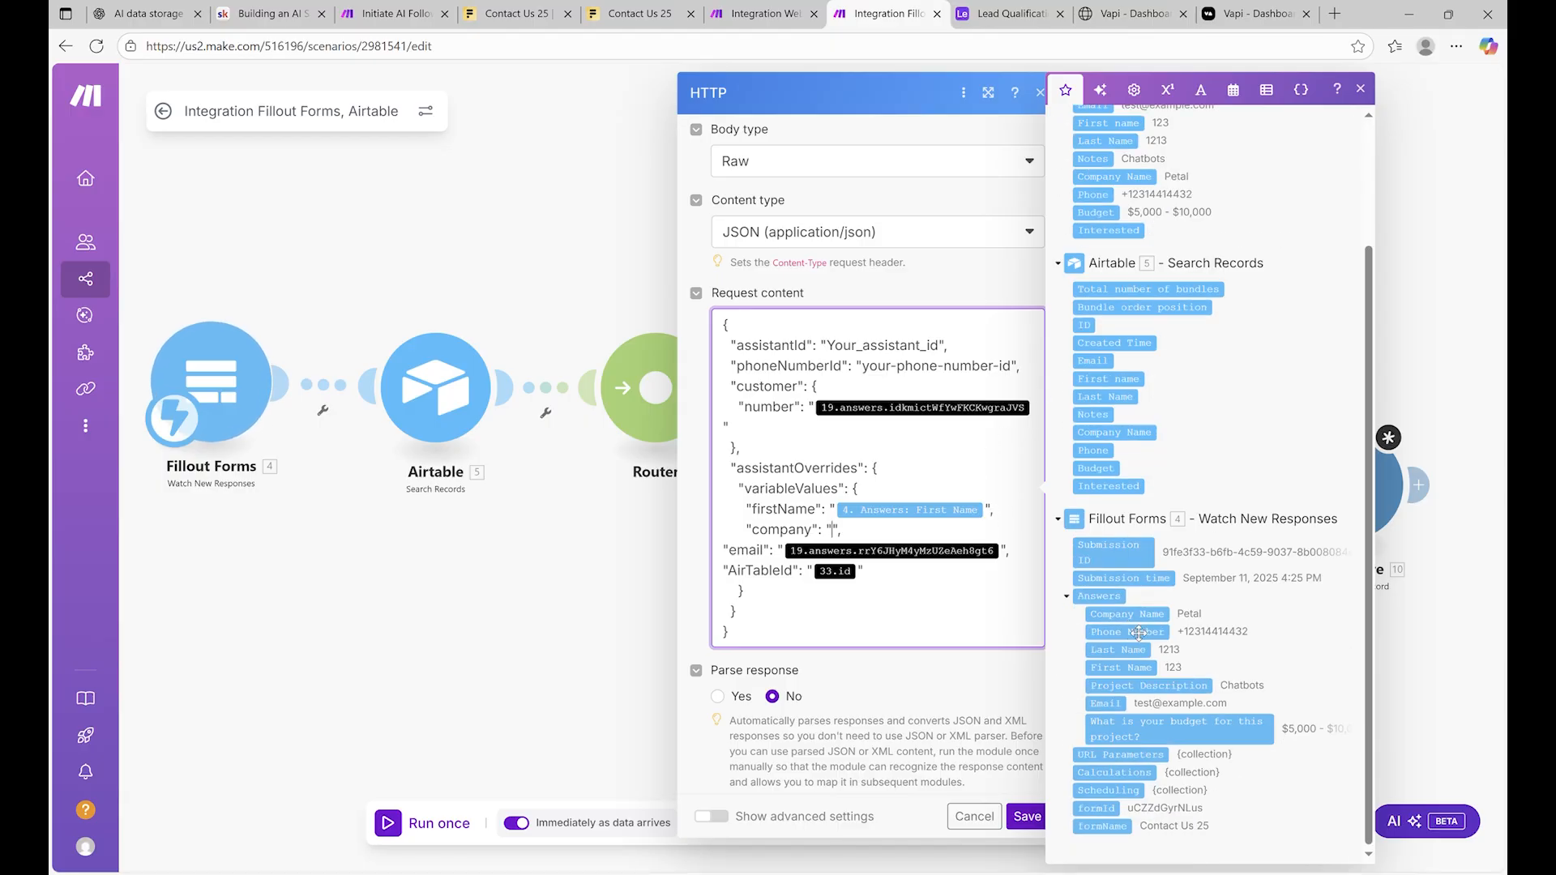
pyautogui.click(1139, 614)
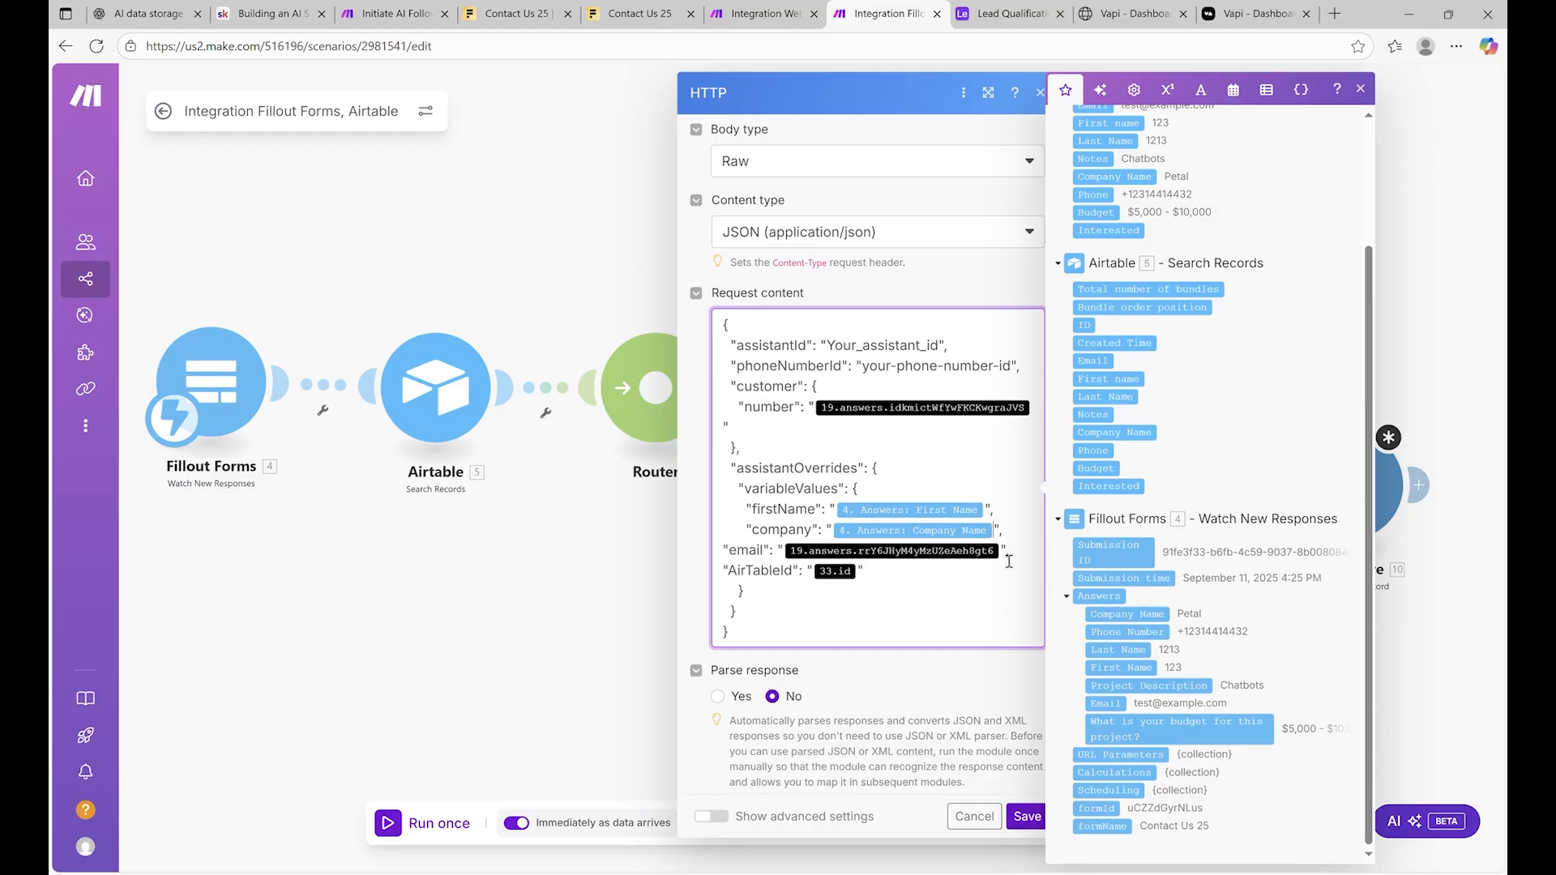
# Map email to Fillout Email, AirTableId to the Airtable record ID, number to Phone Number
pyautogui.press('BackSpace')
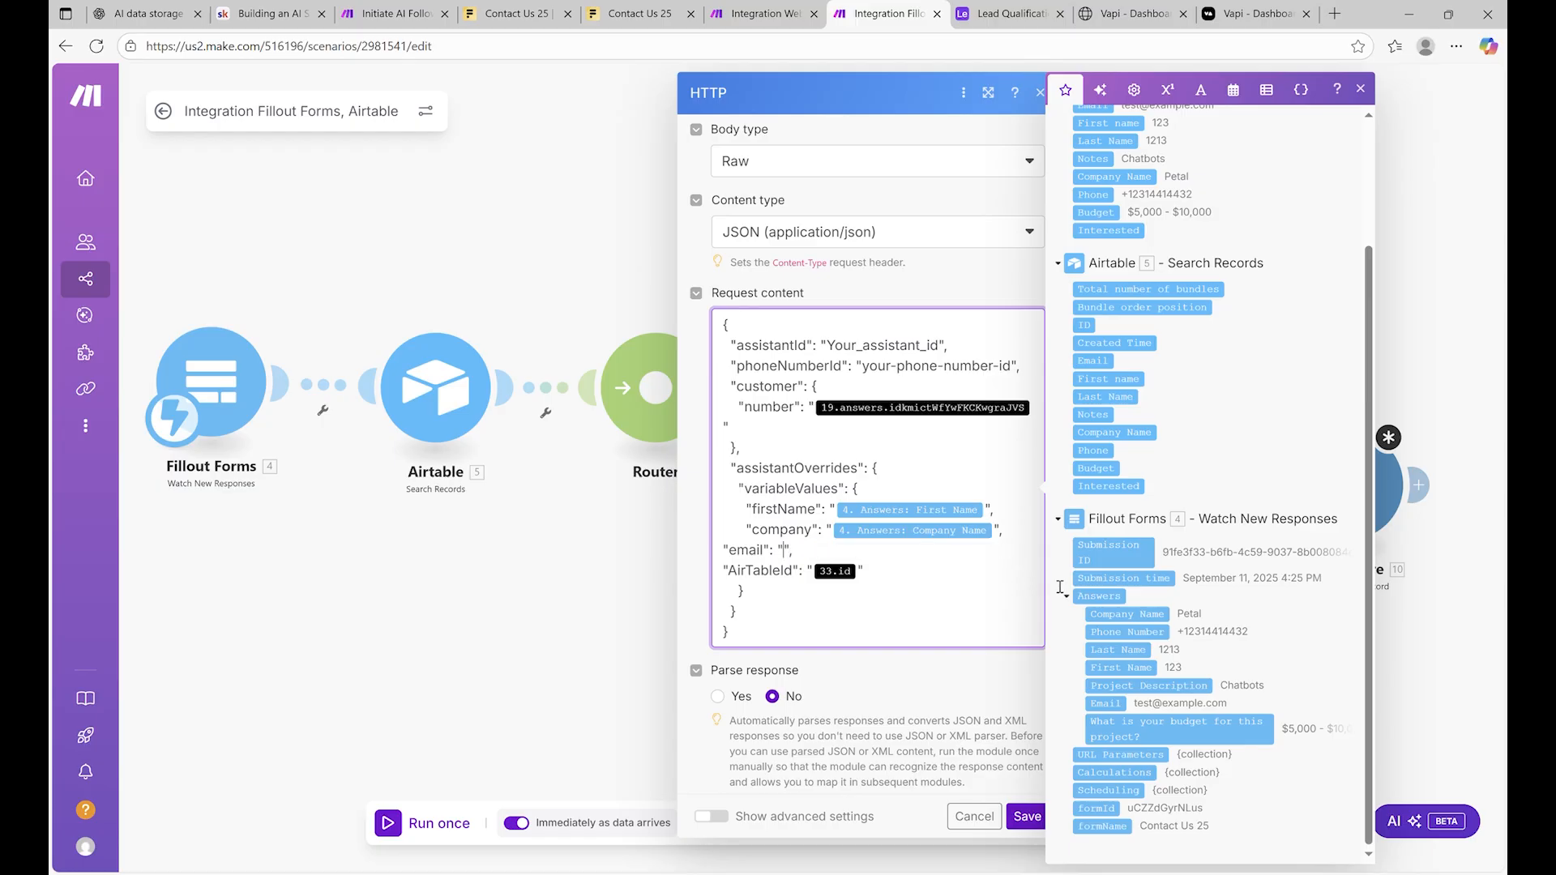
pyautogui.click(1119, 704)
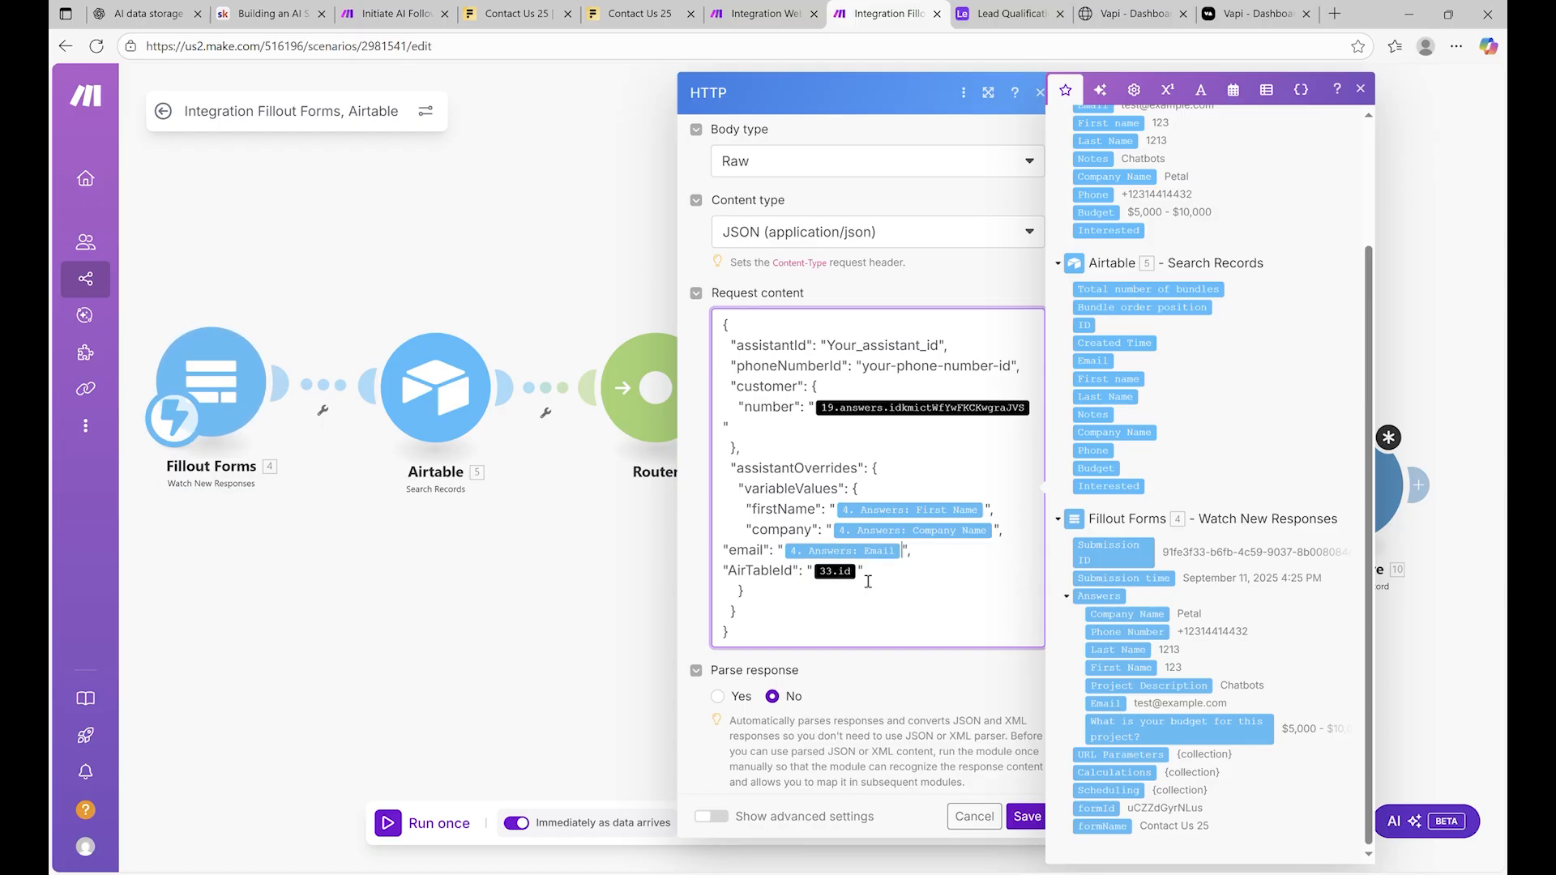
pyautogui.press('BackSpace')
pyautogui.scroll(2, 1078, 535)
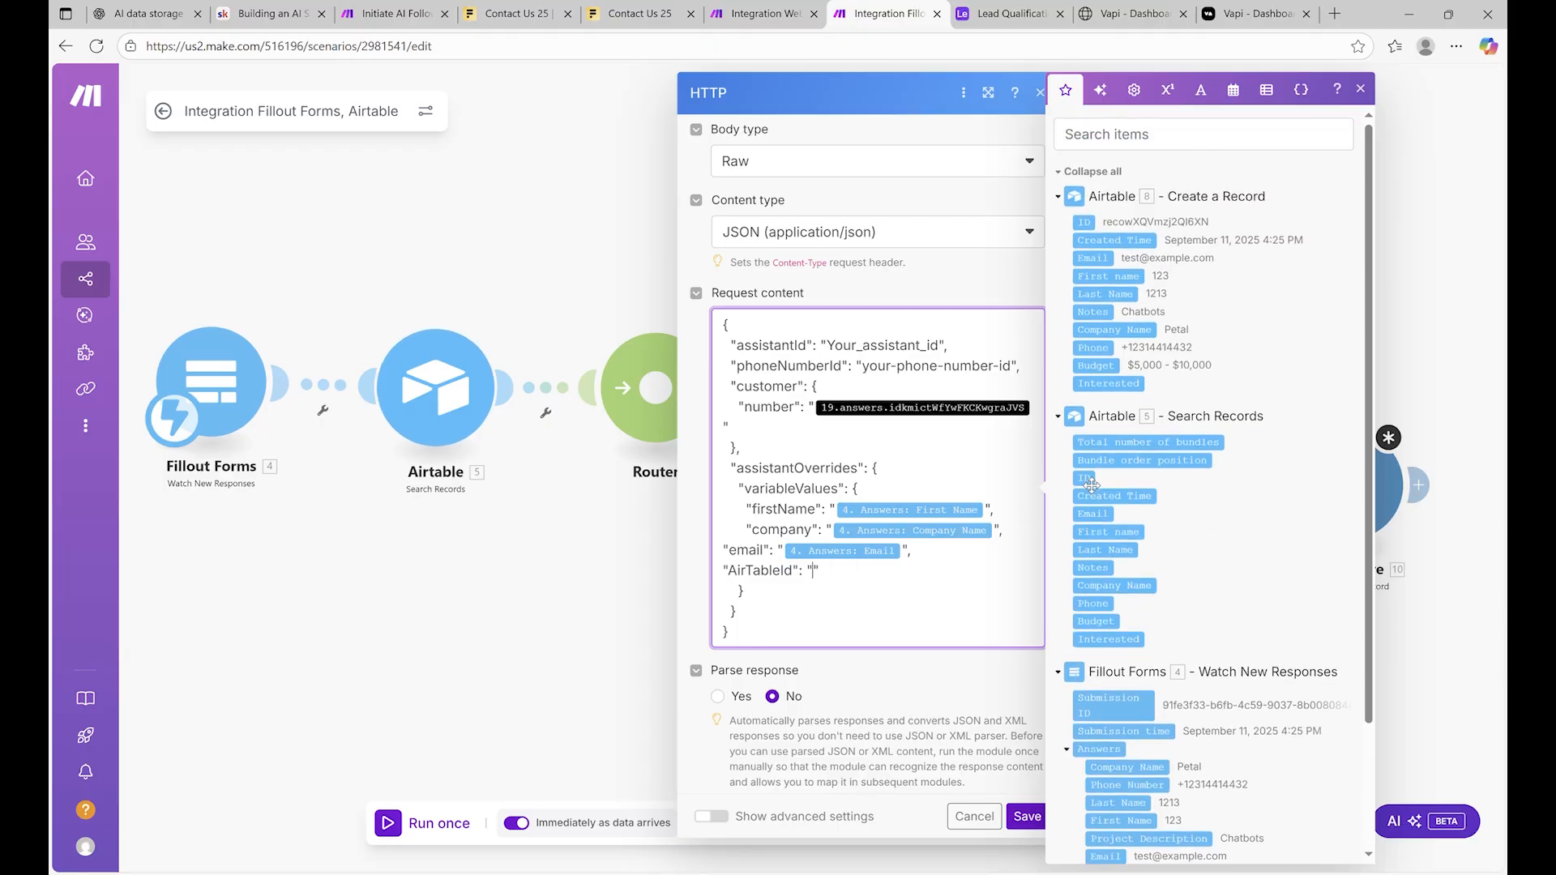
pyautogui.click(1093, 231)
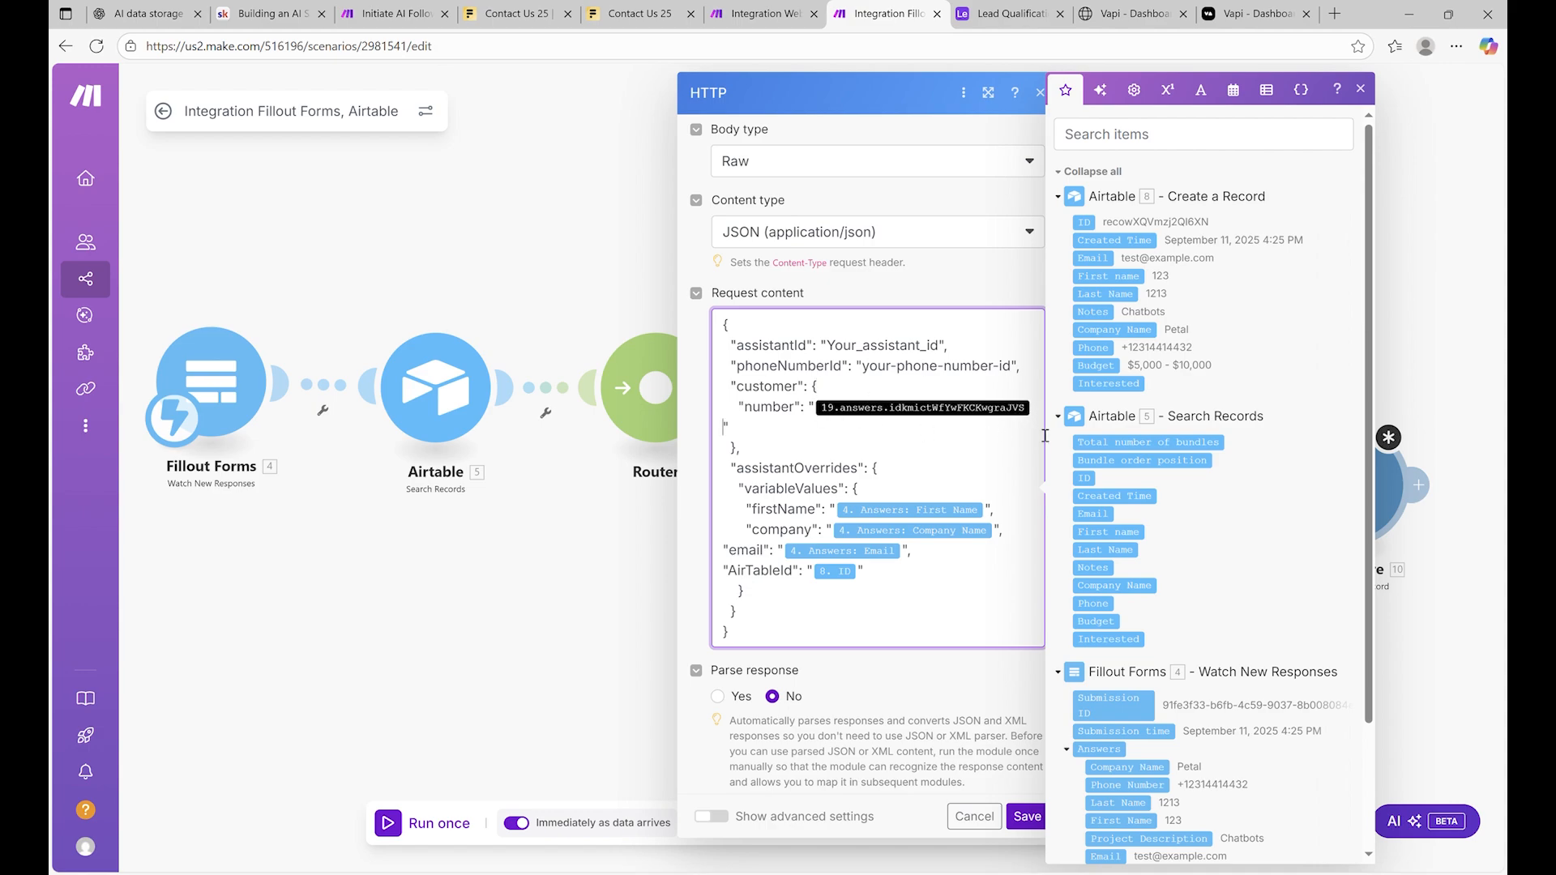
pyautogui.press('BackSpace')
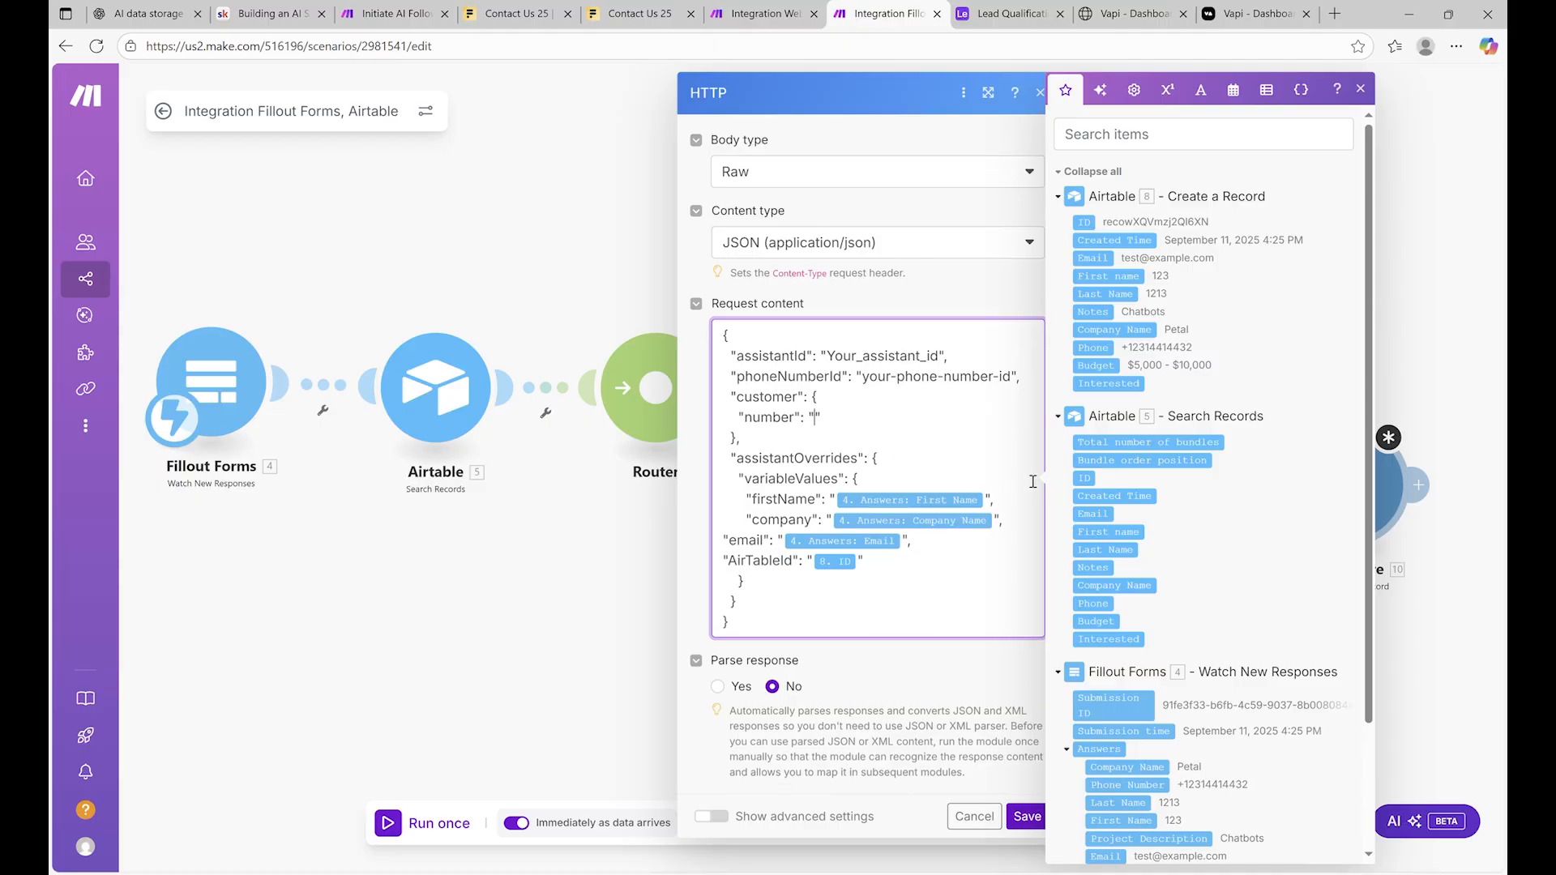
pyautogui.scroll(-2, 1134, 671)
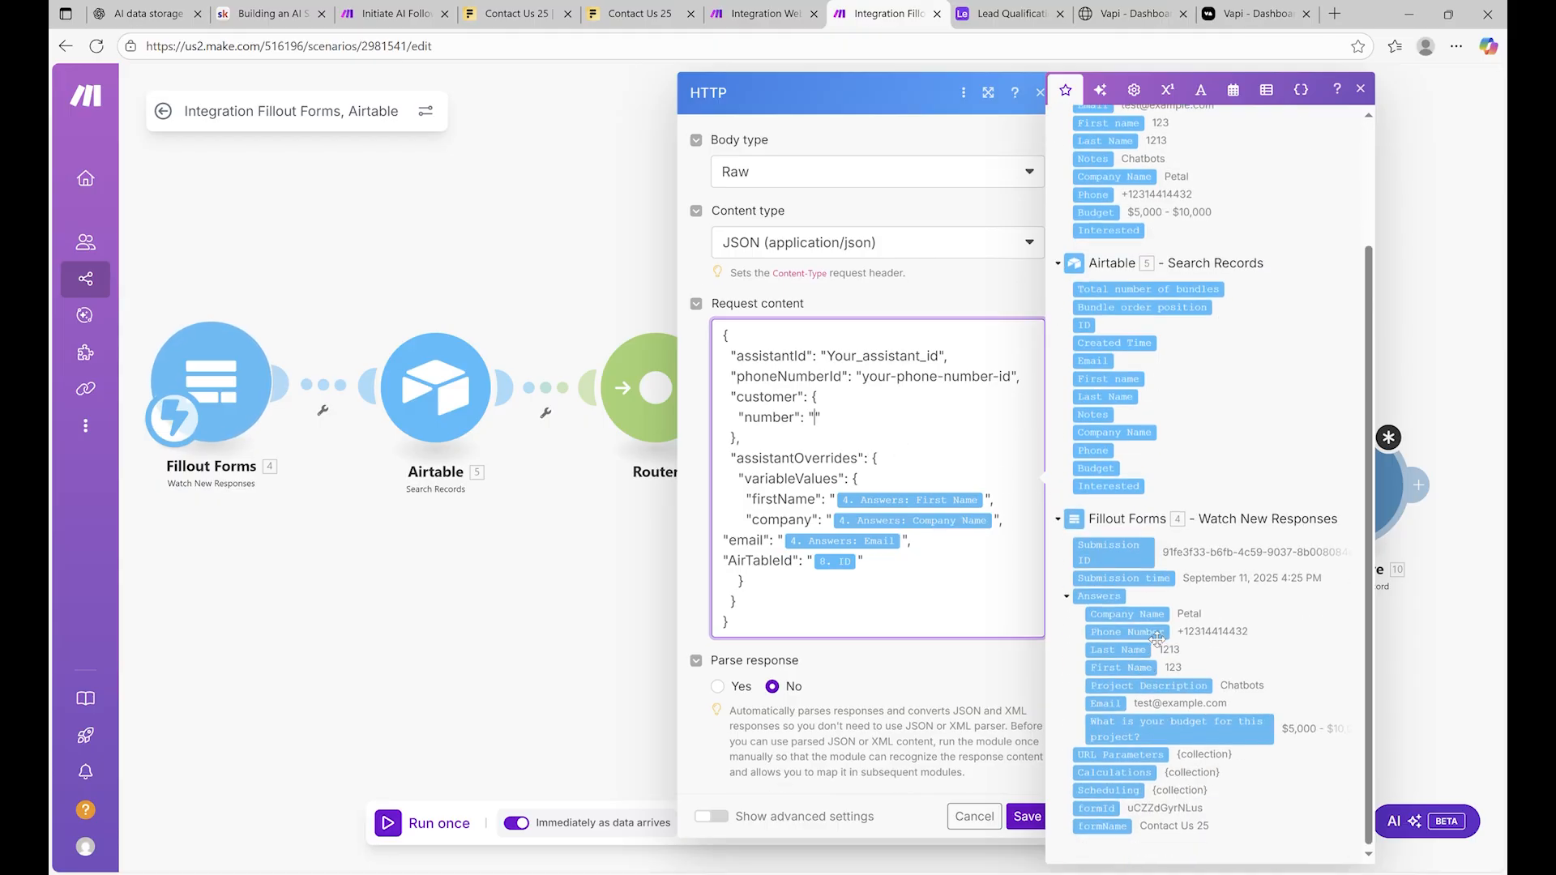
pyautogui.click(1128, 633)
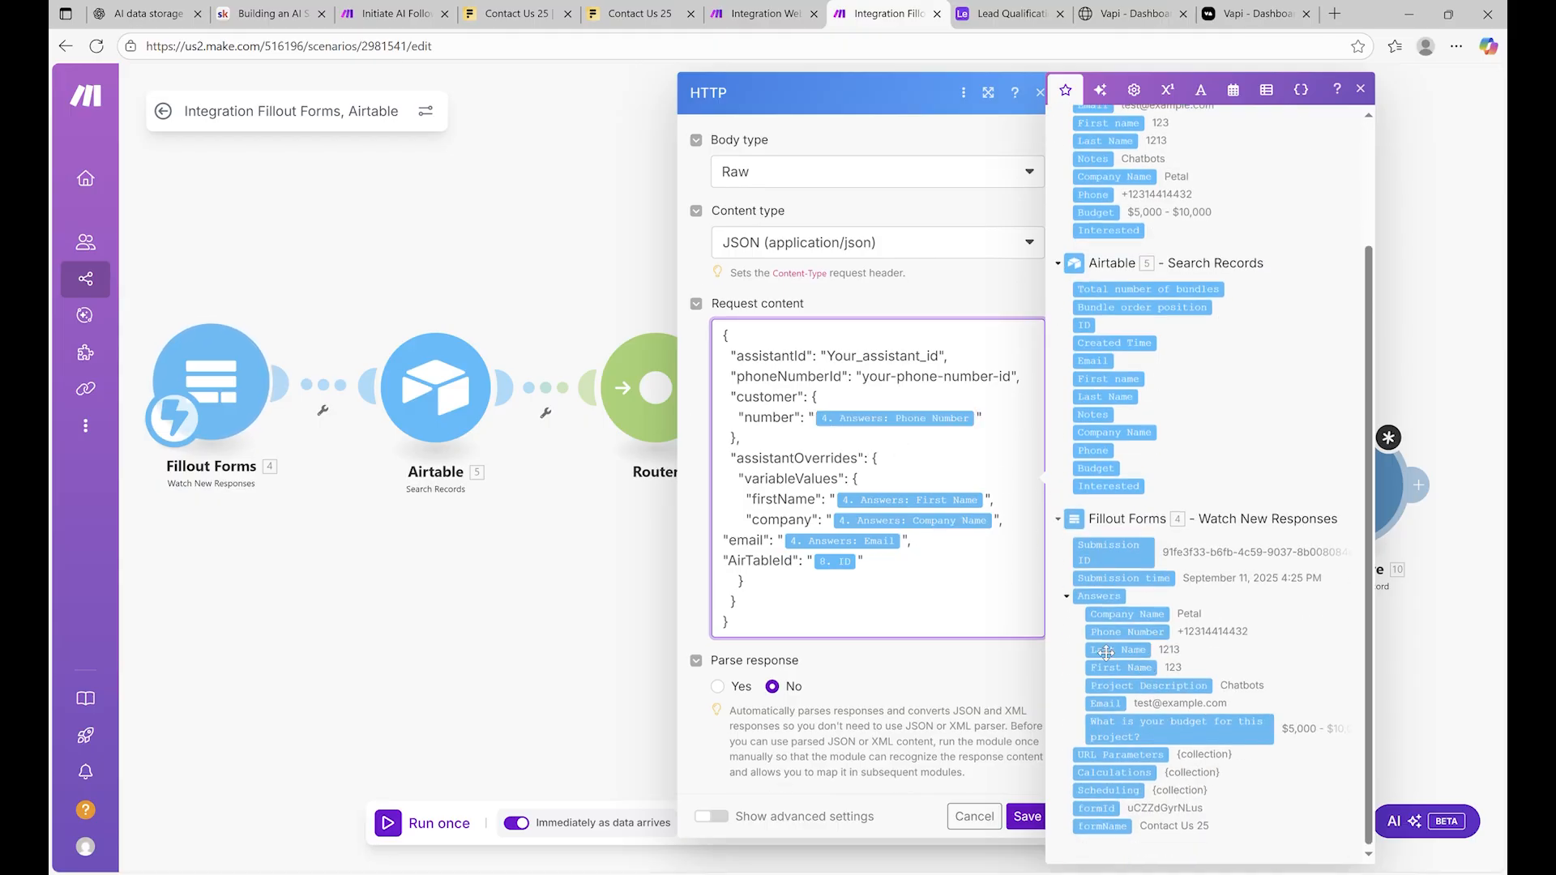
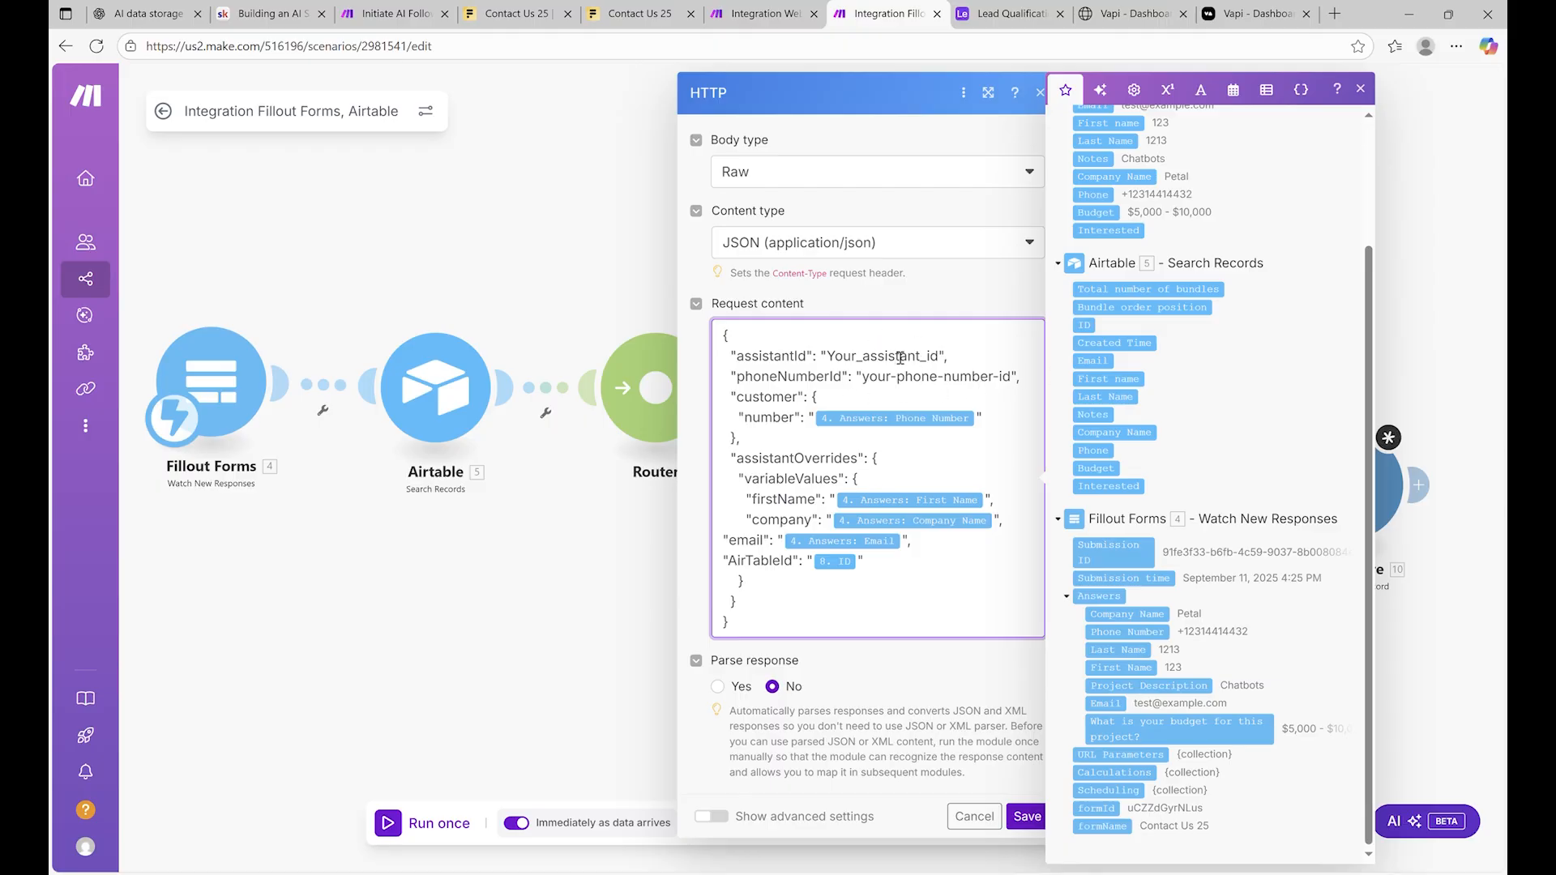
# Copy the Lead Qualification Assistant (Ben)'s ID from Vapi's Assistants list and return to Make
pyautogui.click(1006, 6)
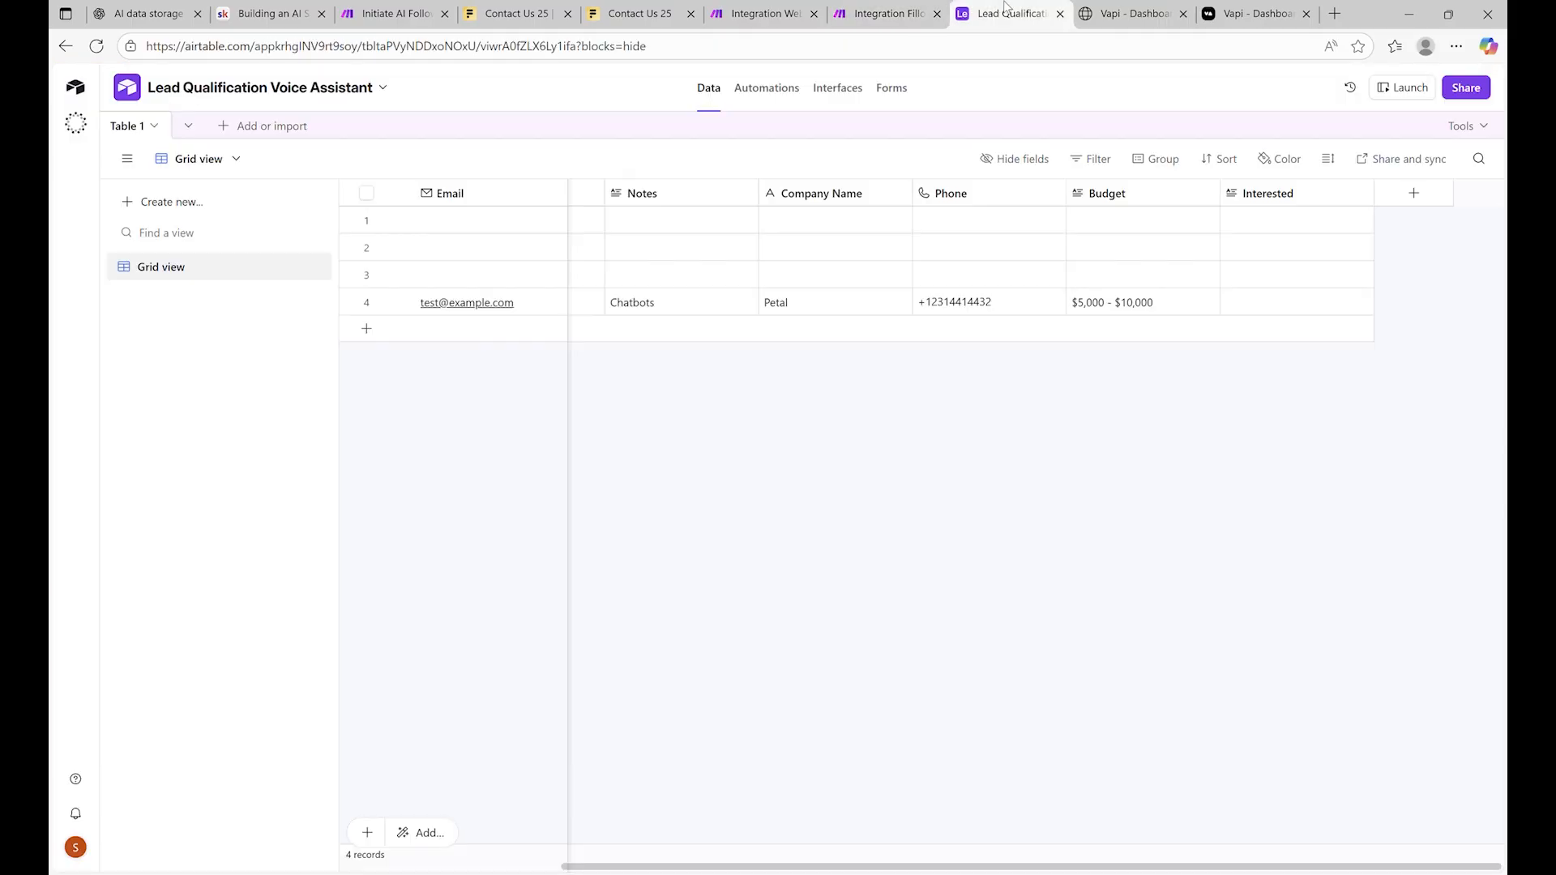
pyautogui.click(1173, 10)
pyautogui.click(1240, 9)
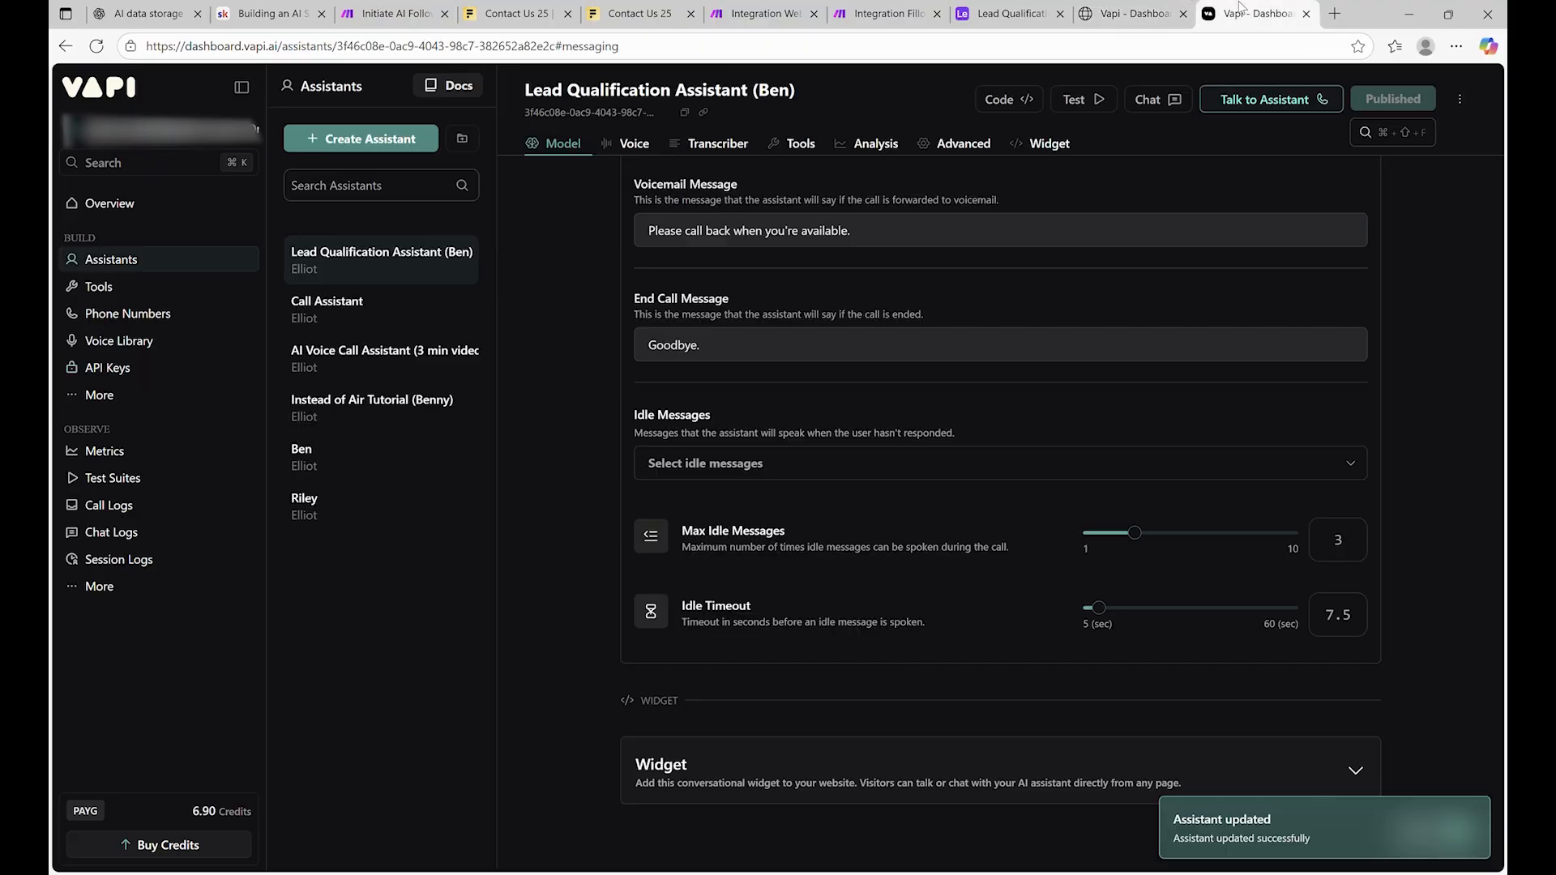
pyautogui.click(1167, 10)
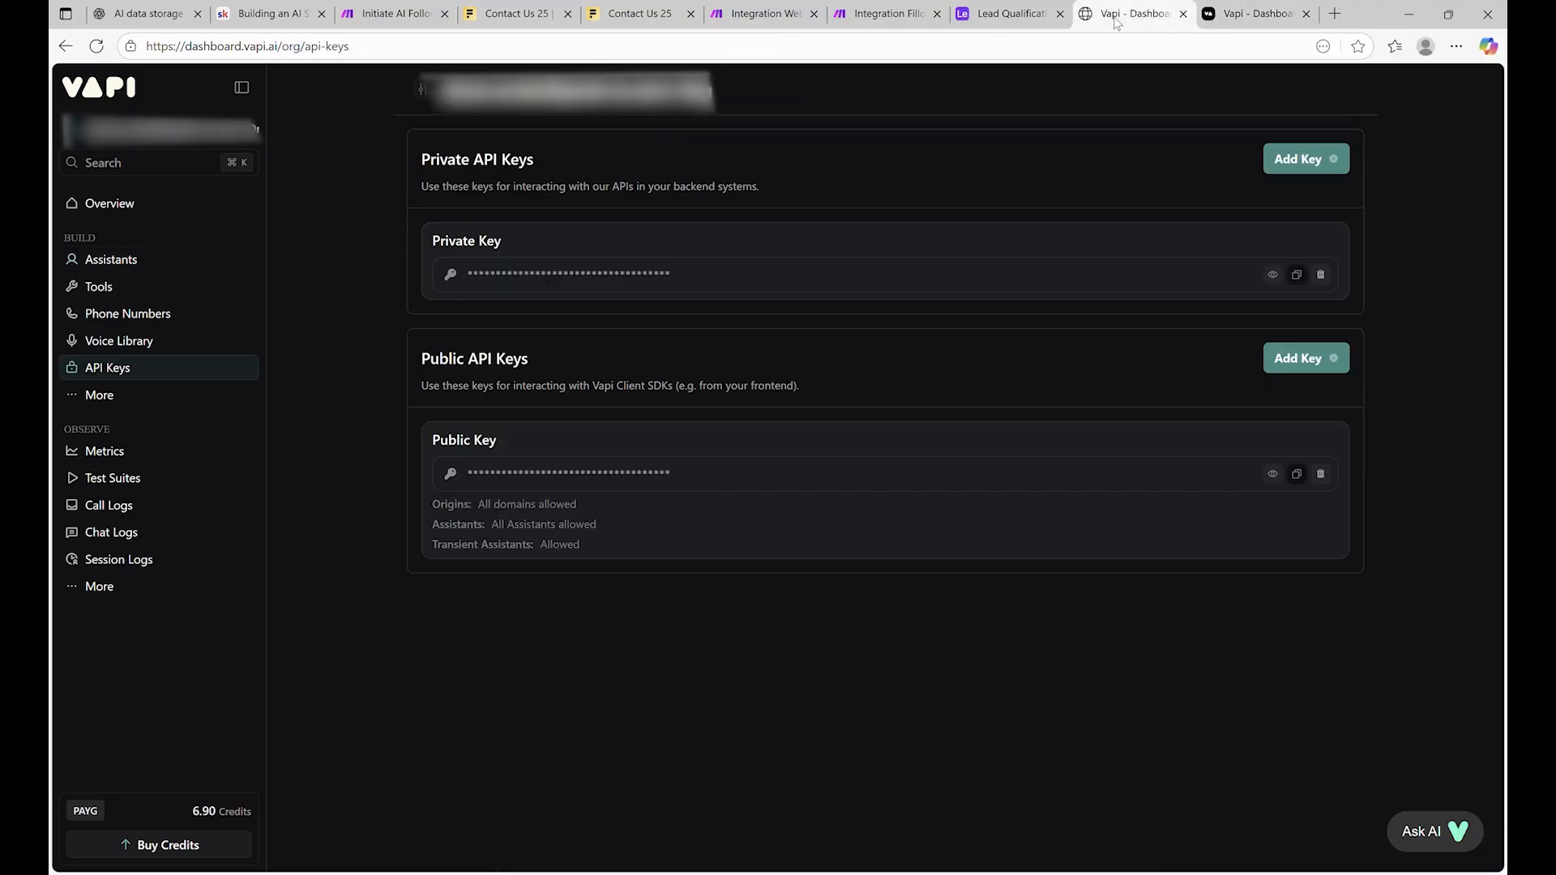
pyautogui.click(144, 270)
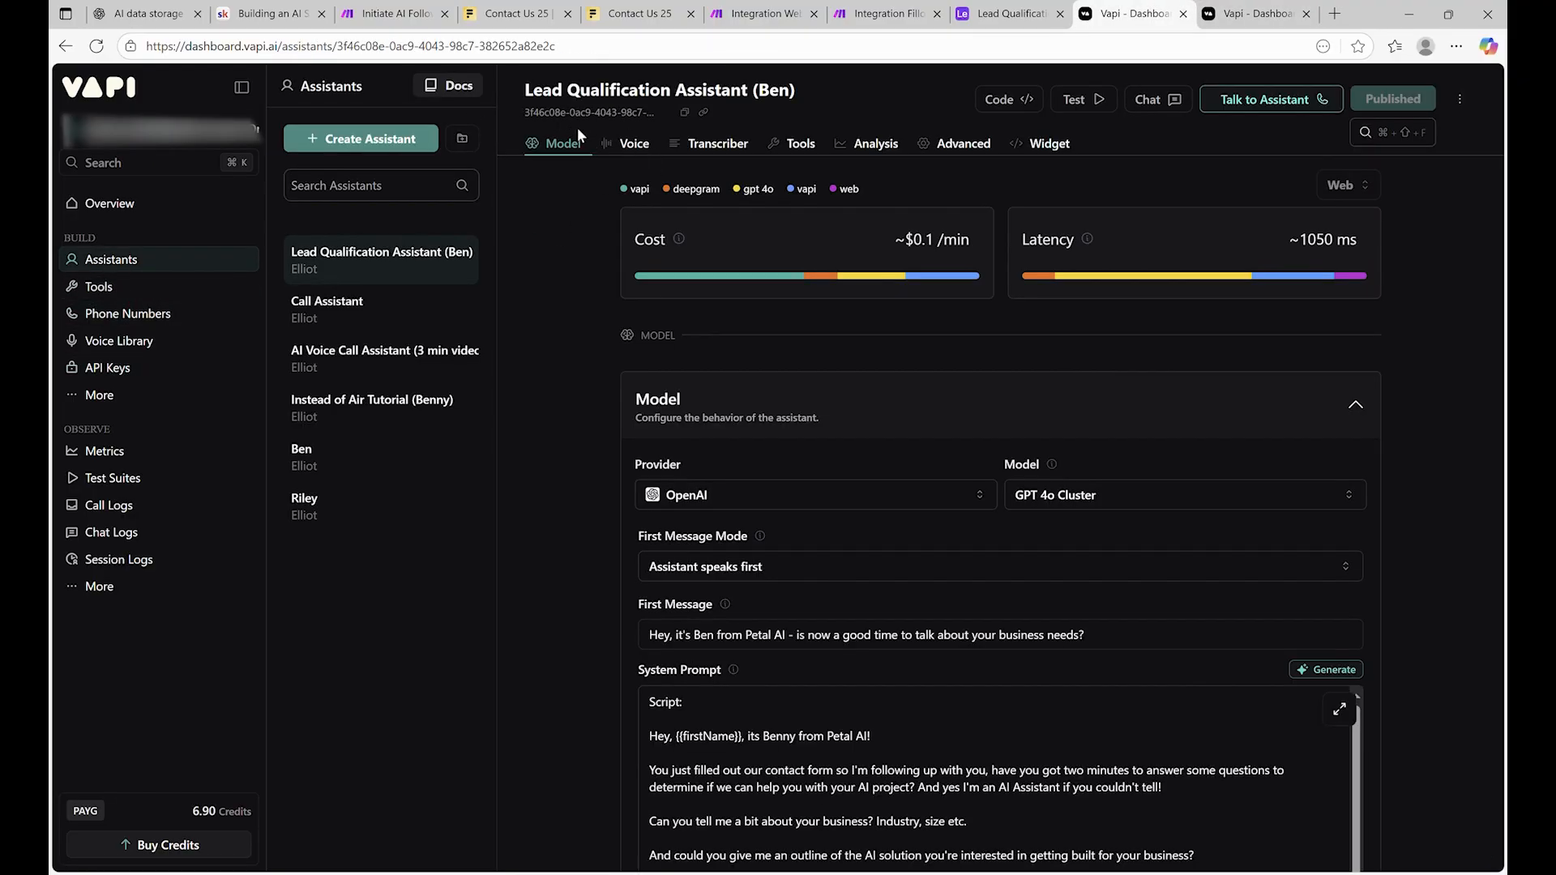
pyautogui.click(685, 114)
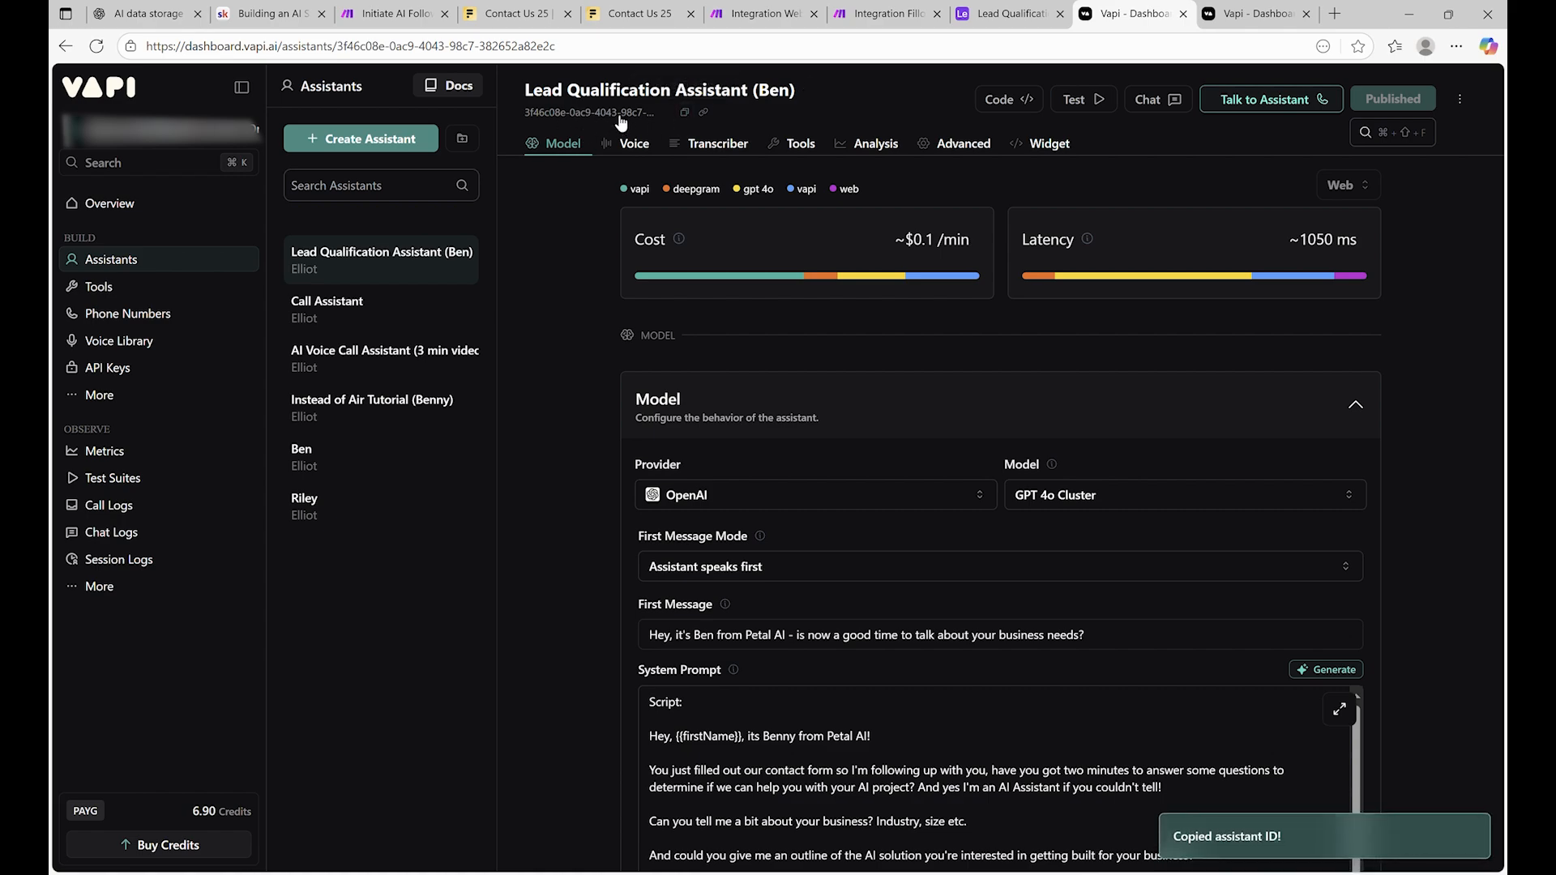
pyautogui.click(1023, 9)
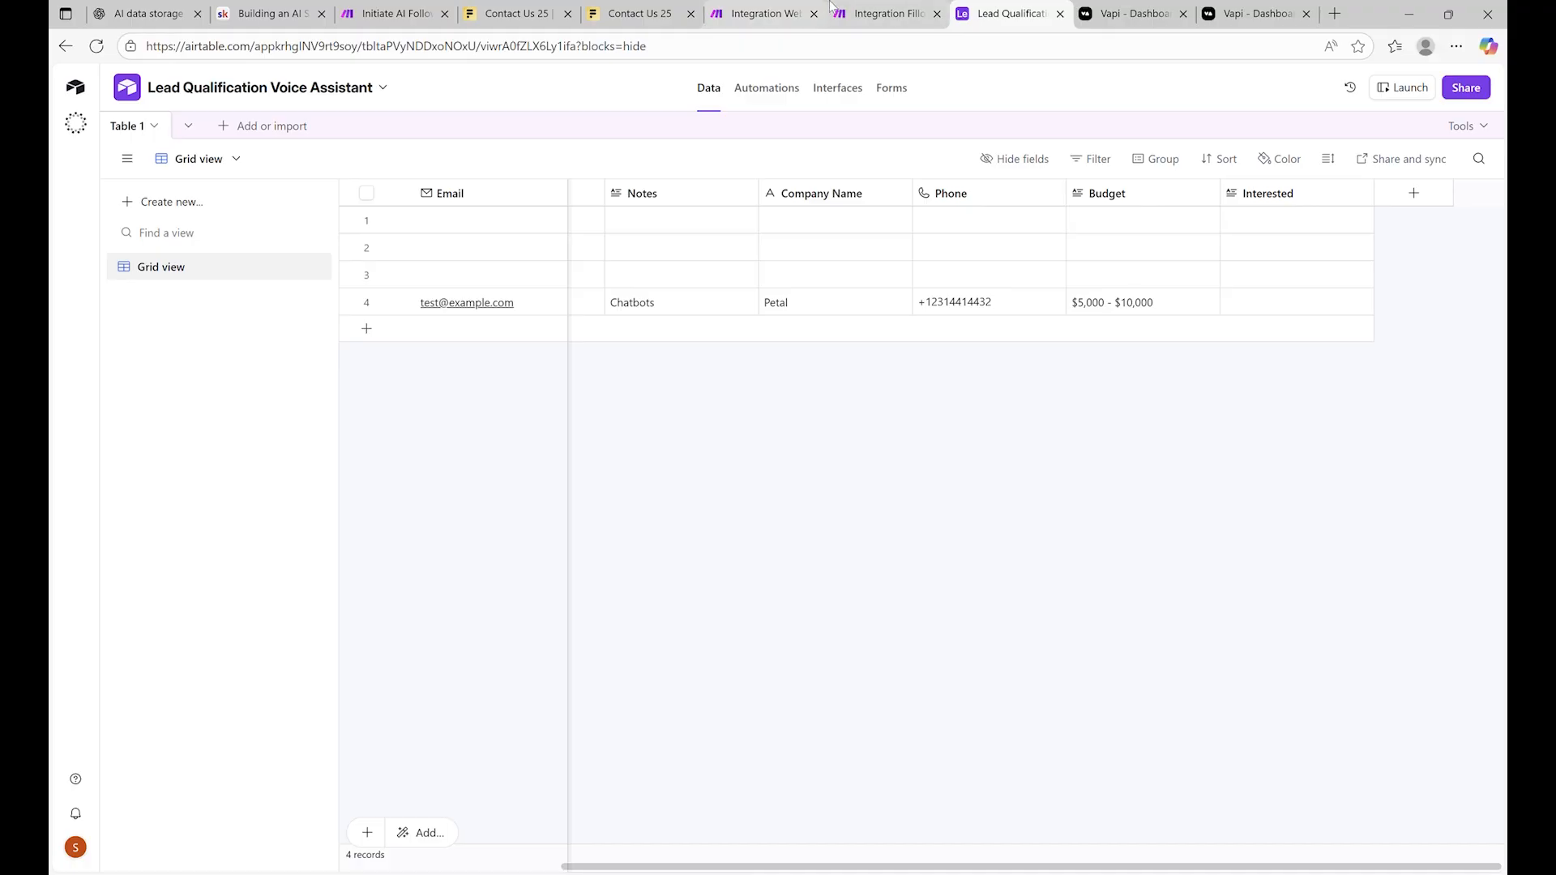
pyautogui.click(855, 15)
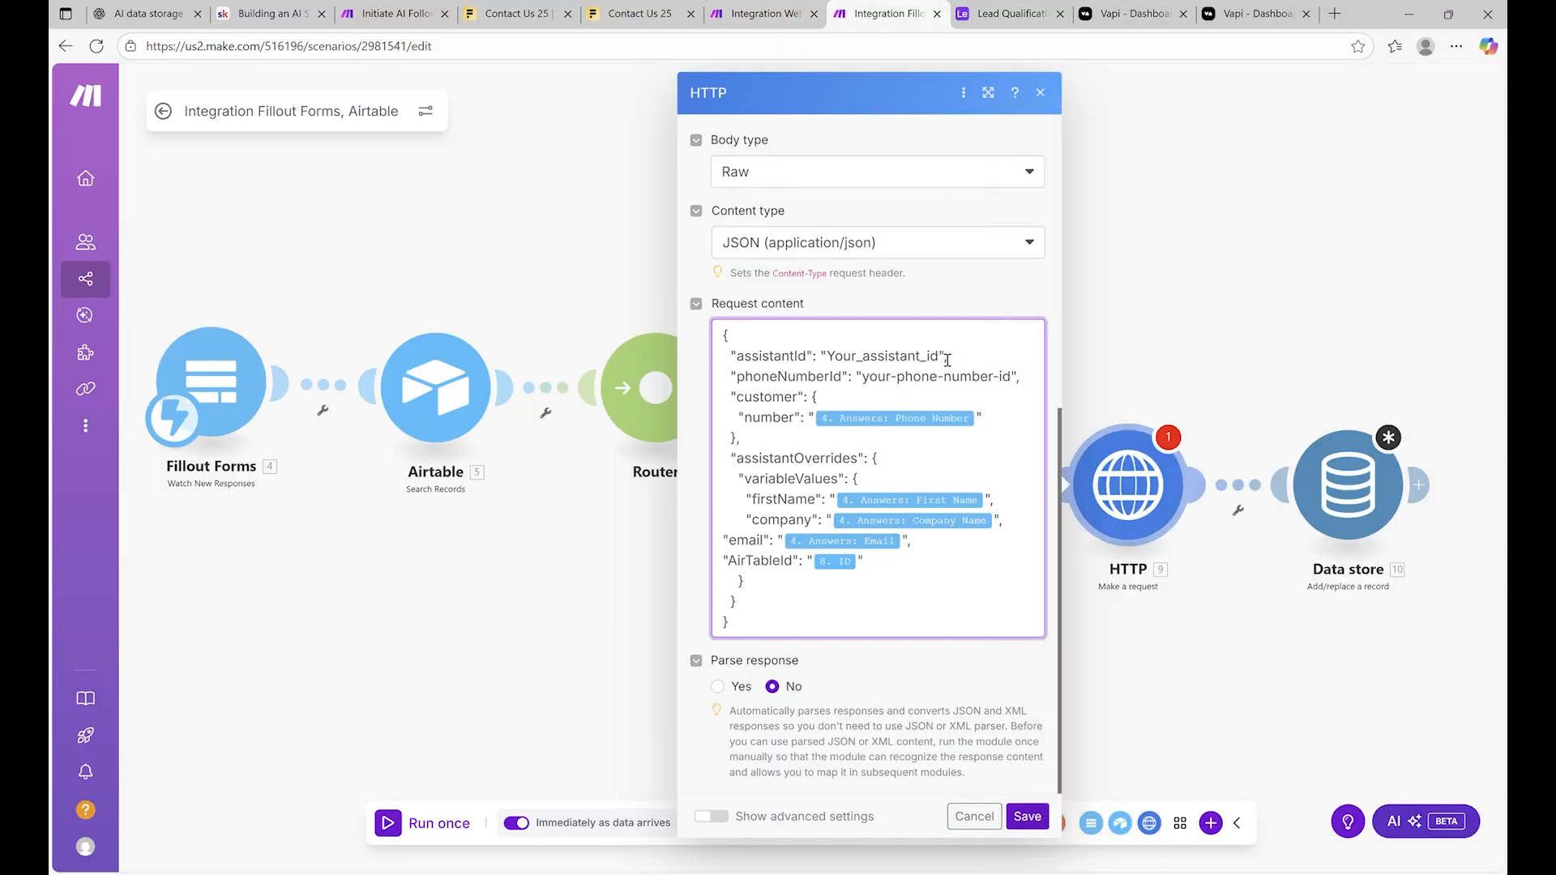
# Paste the assistant ID over Your_assistant_id, select your-phone-number-id, and switch to Vapi
pyautogui.moveTo(942, 358); pyautogui.dragTo(827, 361)
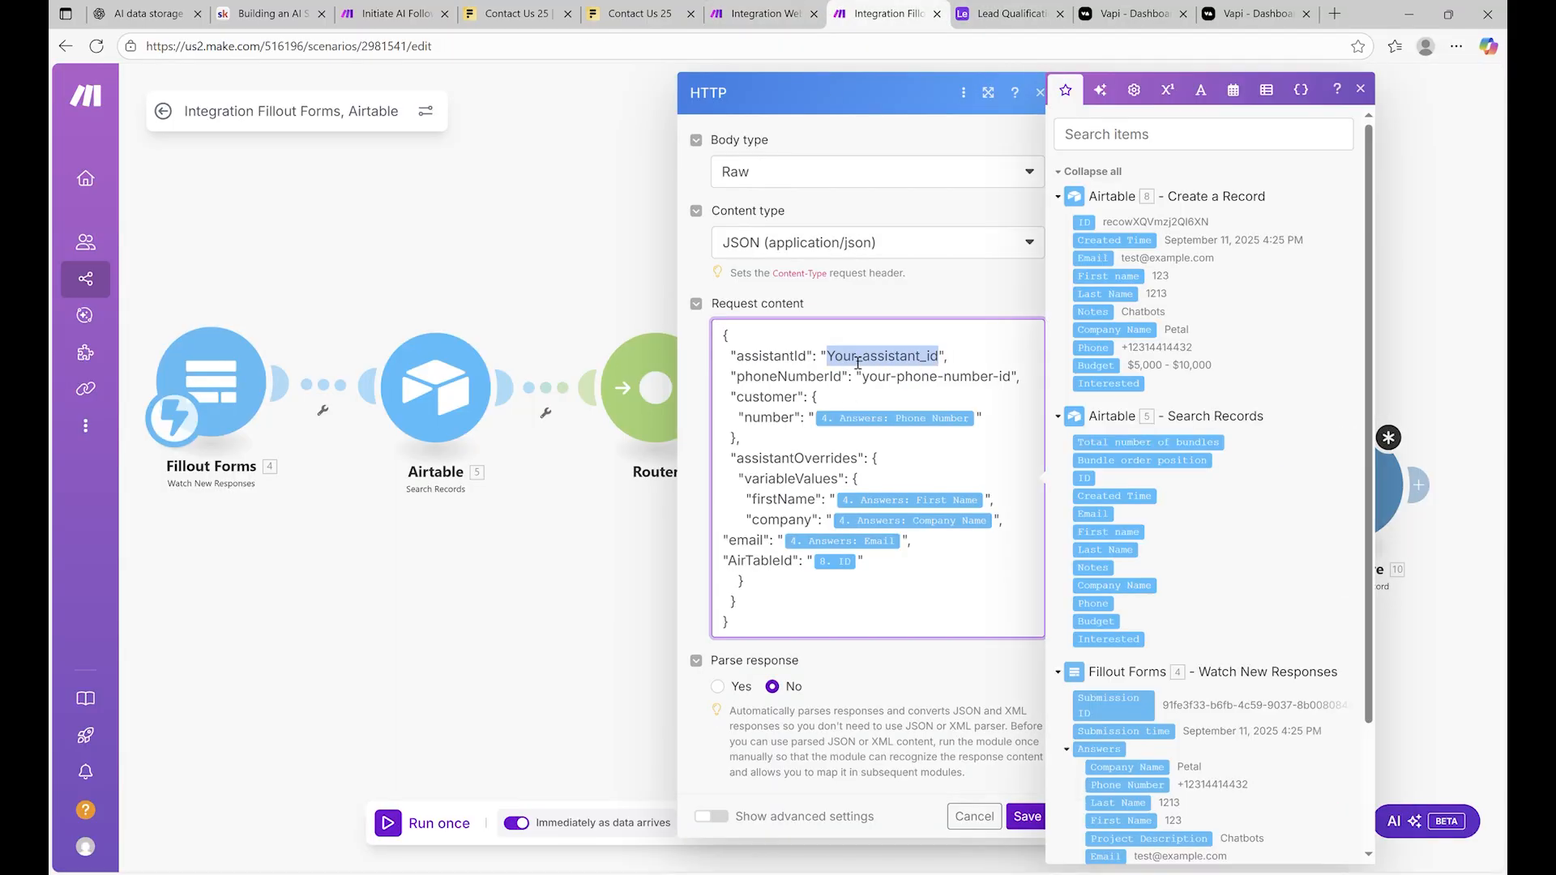
pyautogui.hotkey('ctrl', 'v')
pyautogui.moveTo(873, 407); pyautogui.dragTo(1007, 408)
pyautogui.click(1009, 13)
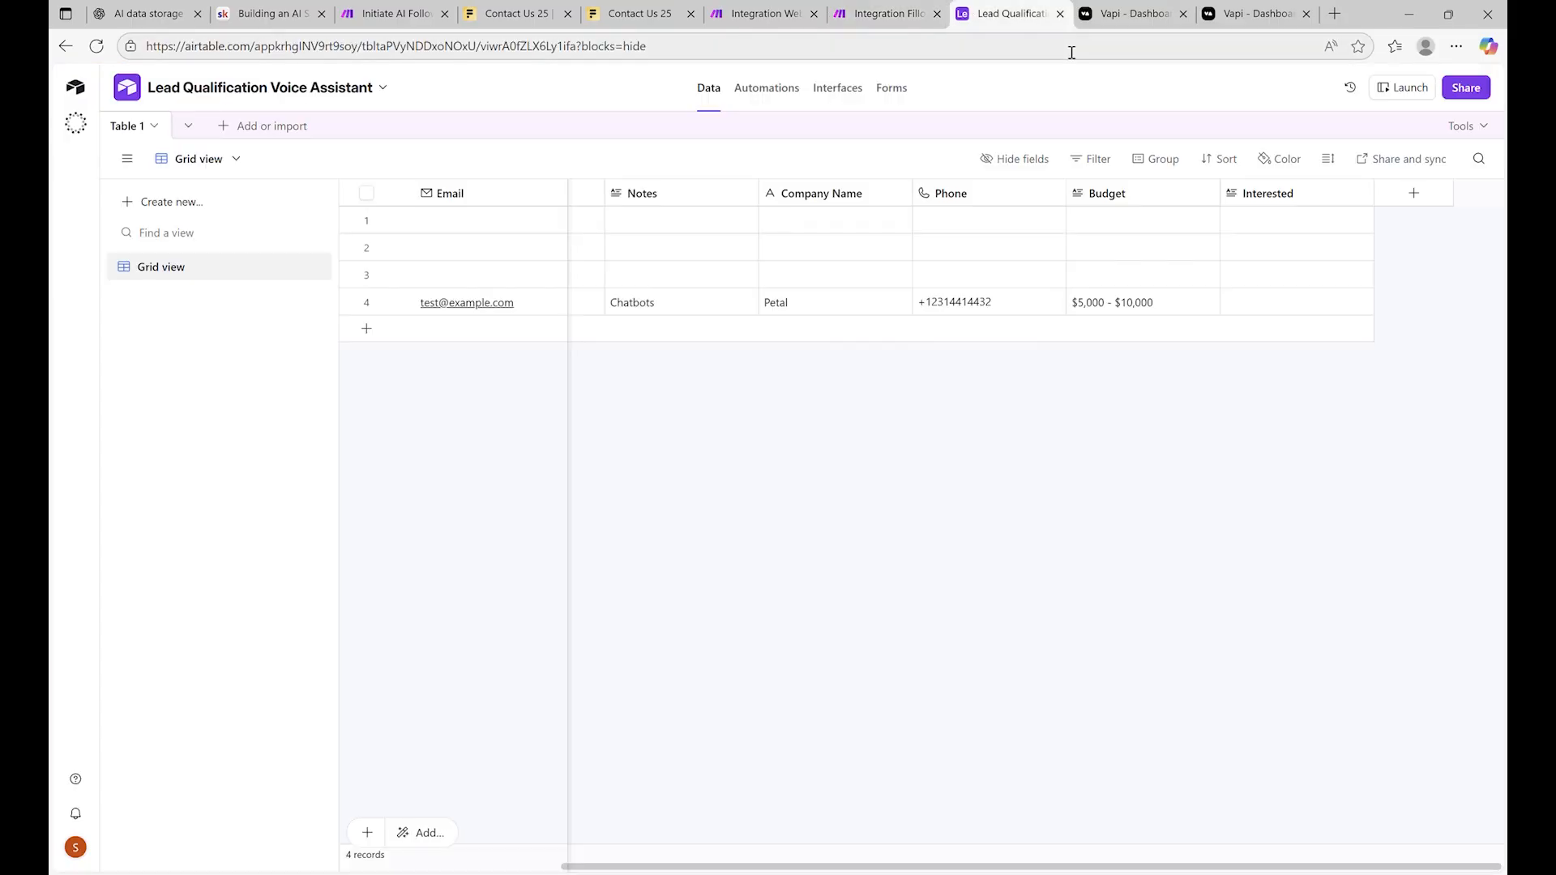
pyautogui.click(1136, 14)
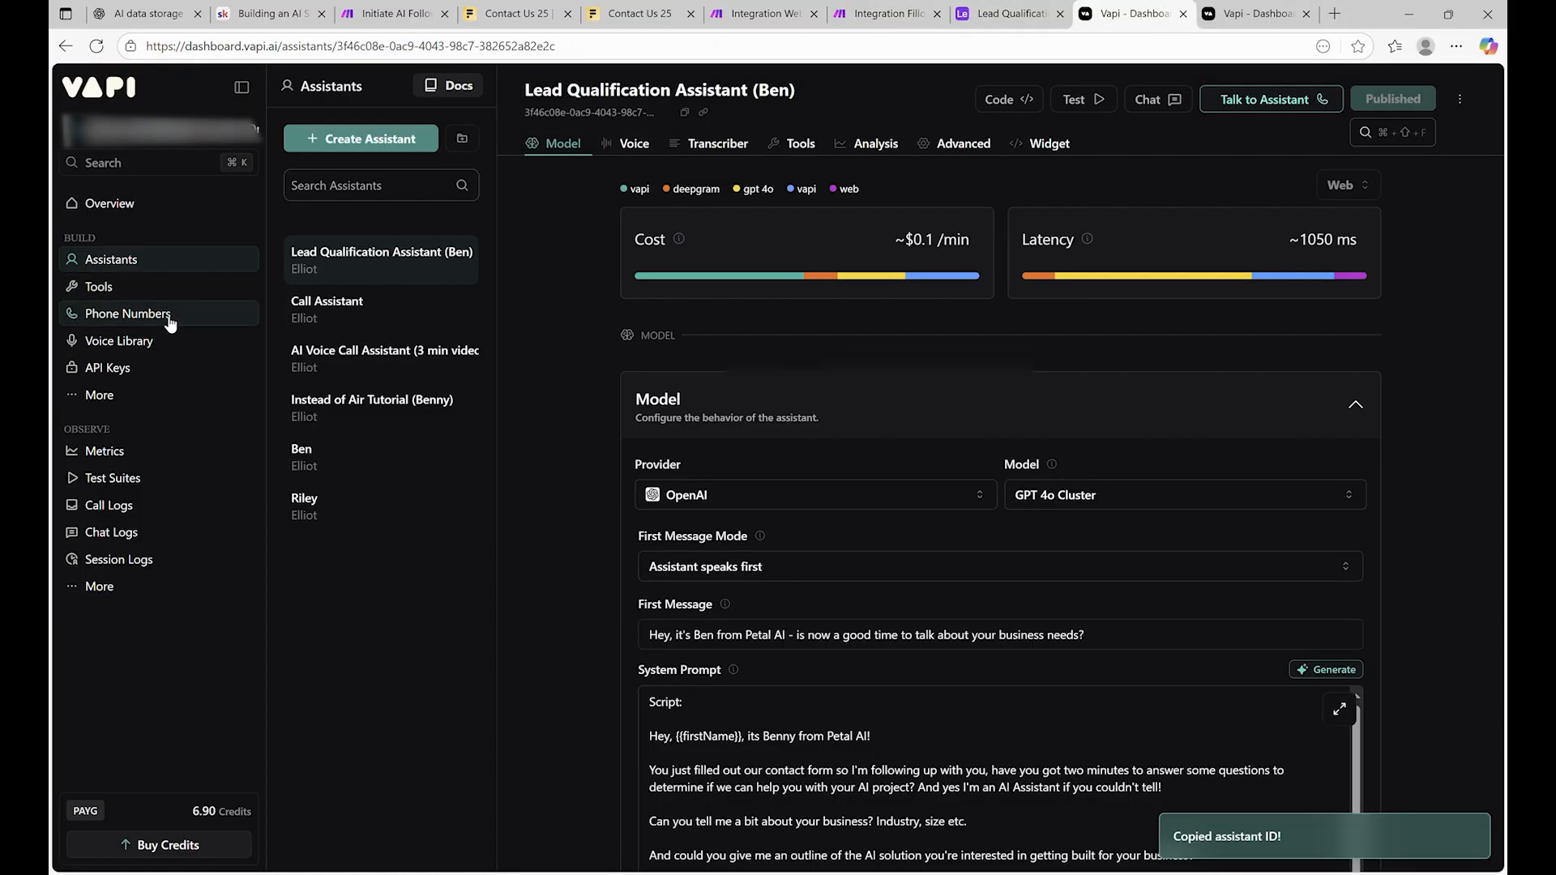
# Copy the phone number's ID from Vapi's Phone Numbers page and go back to Make
pyautogui.click(121, 314)
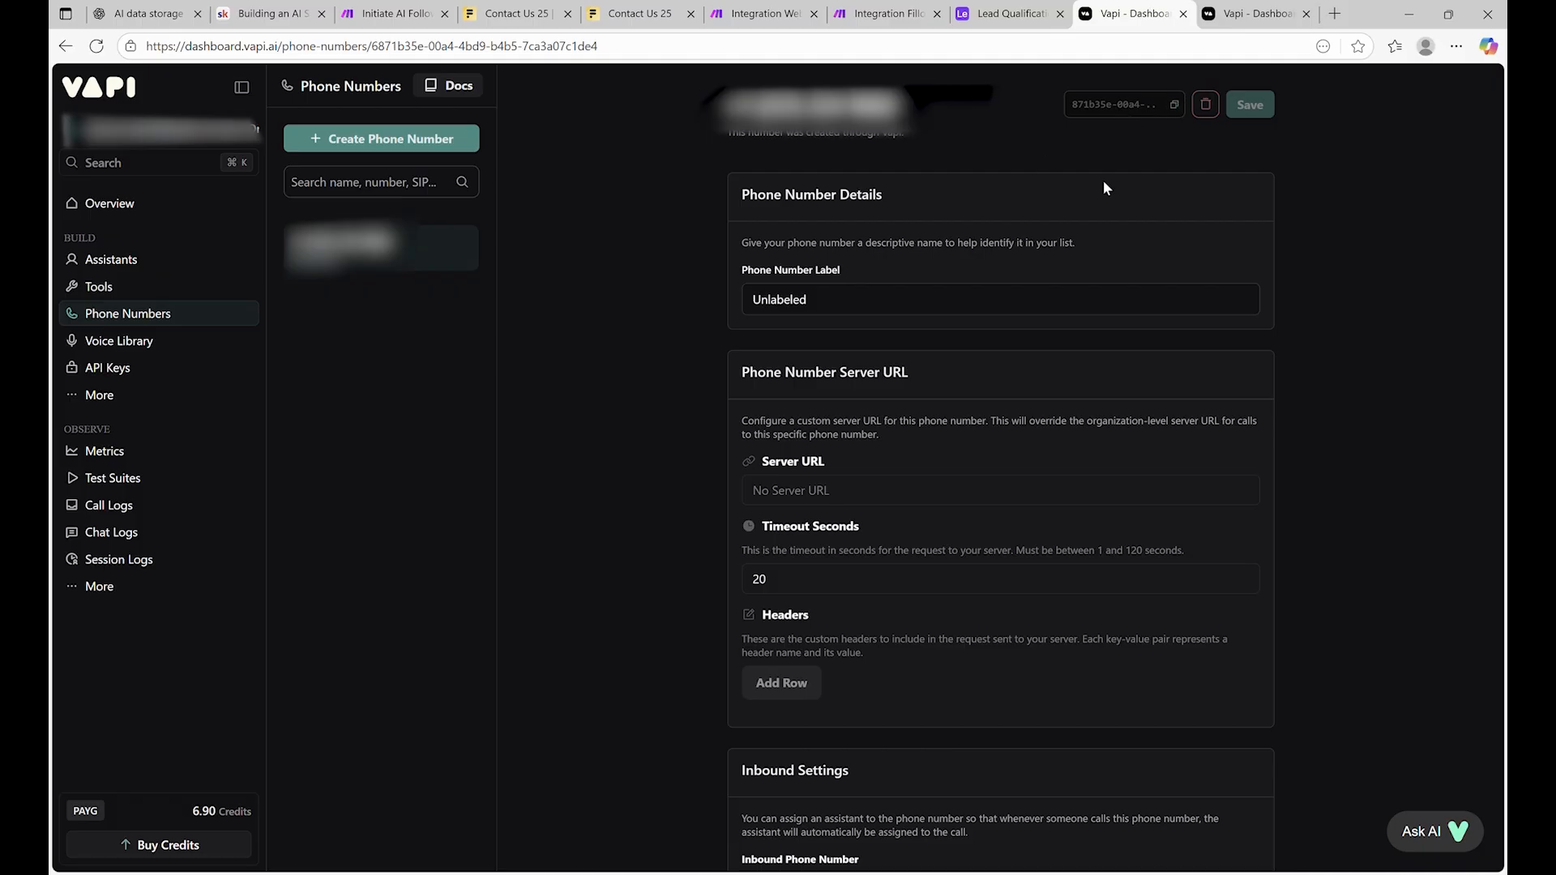
pyautogui.click(1173, 105)
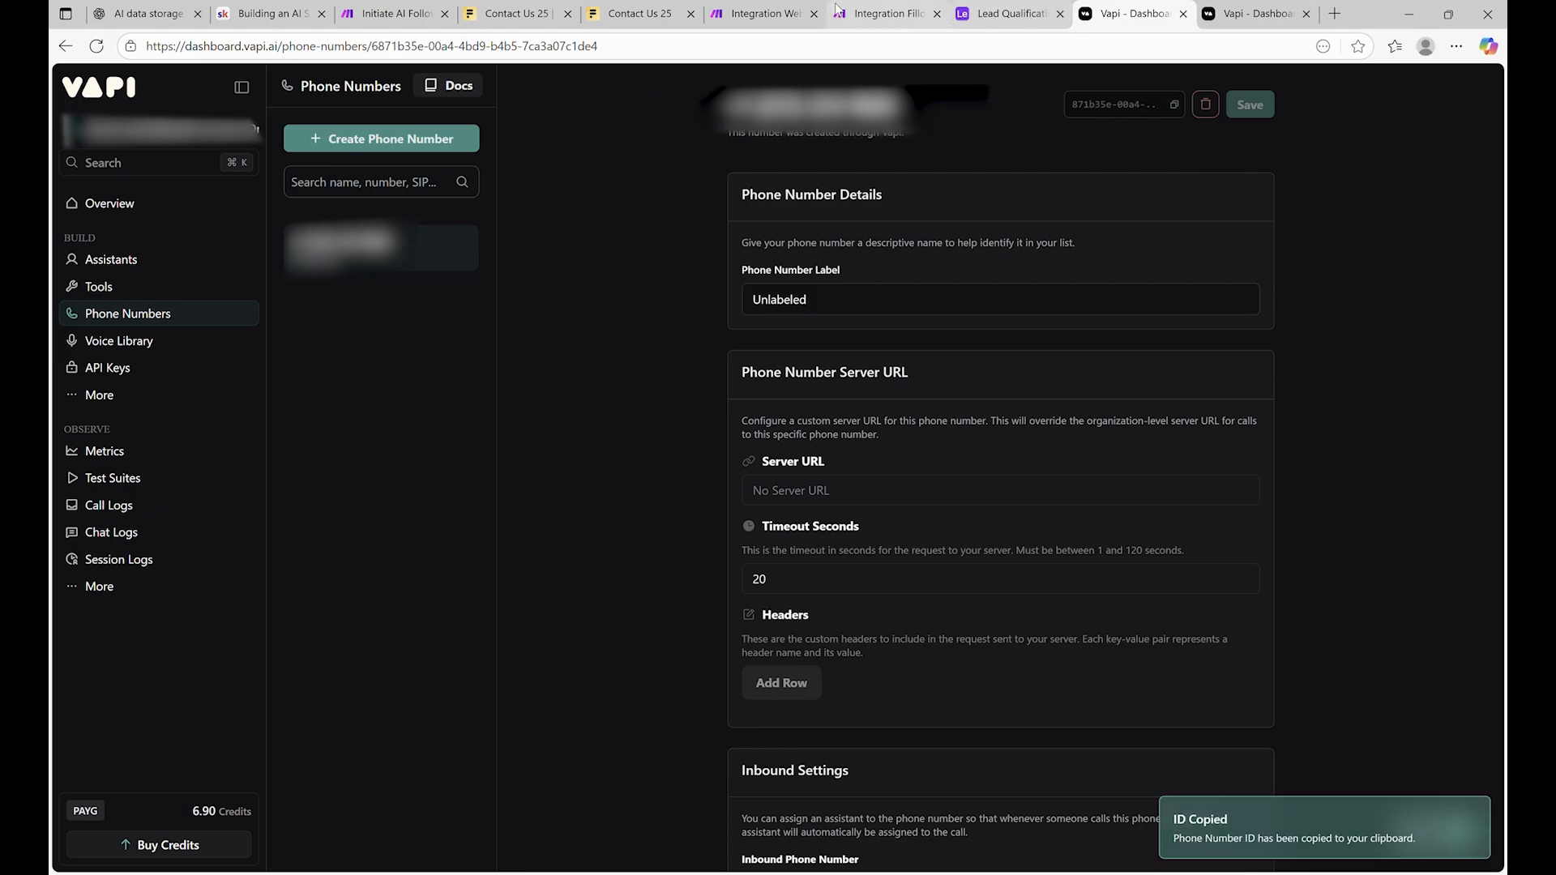
pyautogui.click(889, 14)
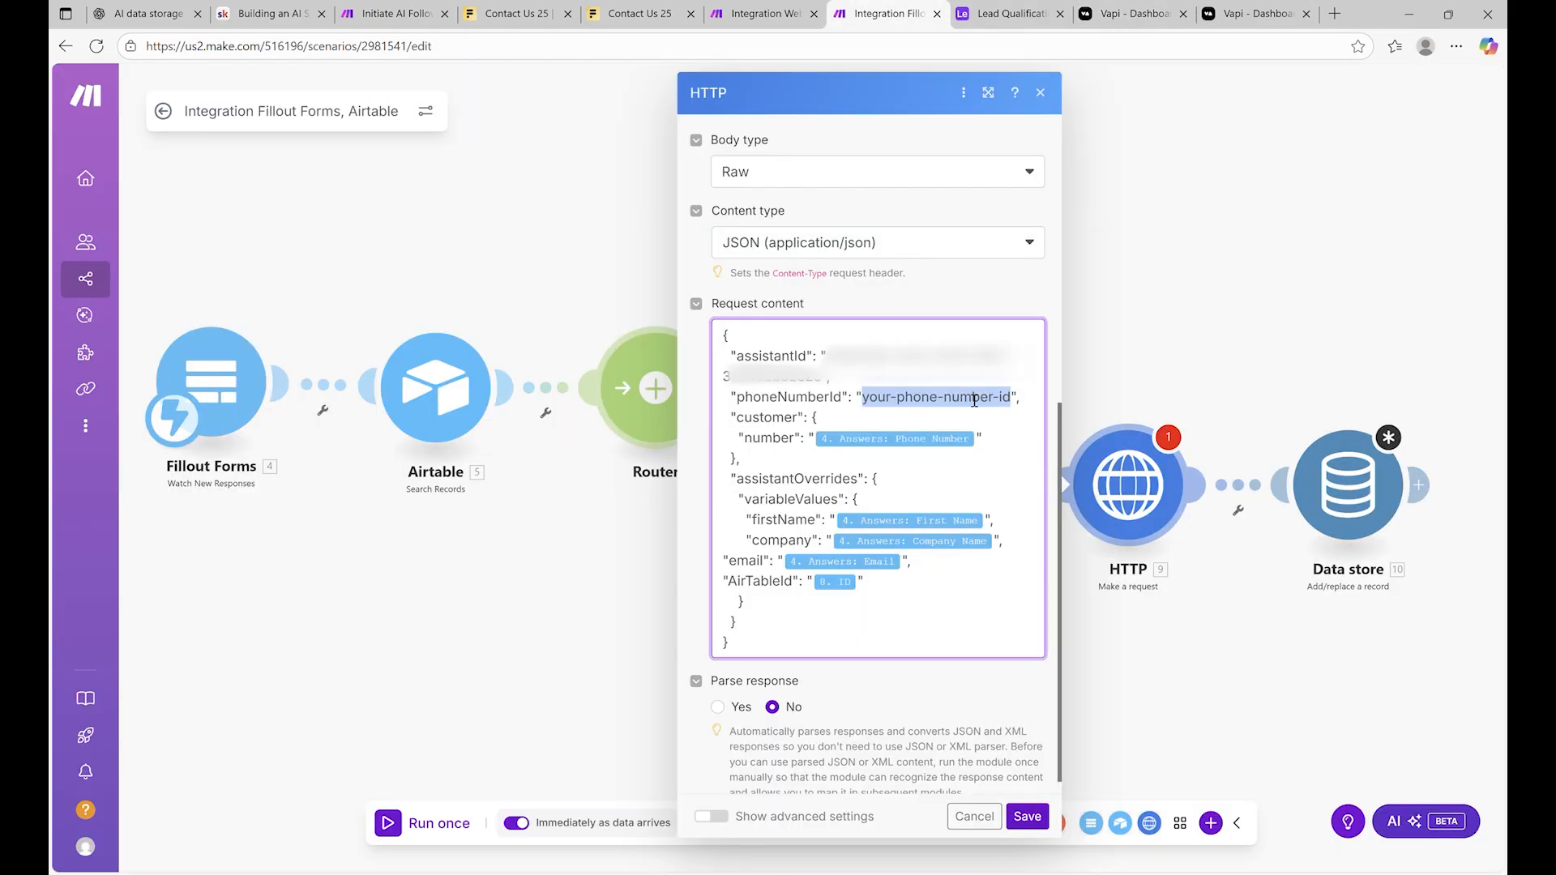
# Paste the phone number ID over your-phone-number-id and save the HTTP module
pyautogui.hotkey('ctrl', 'v')
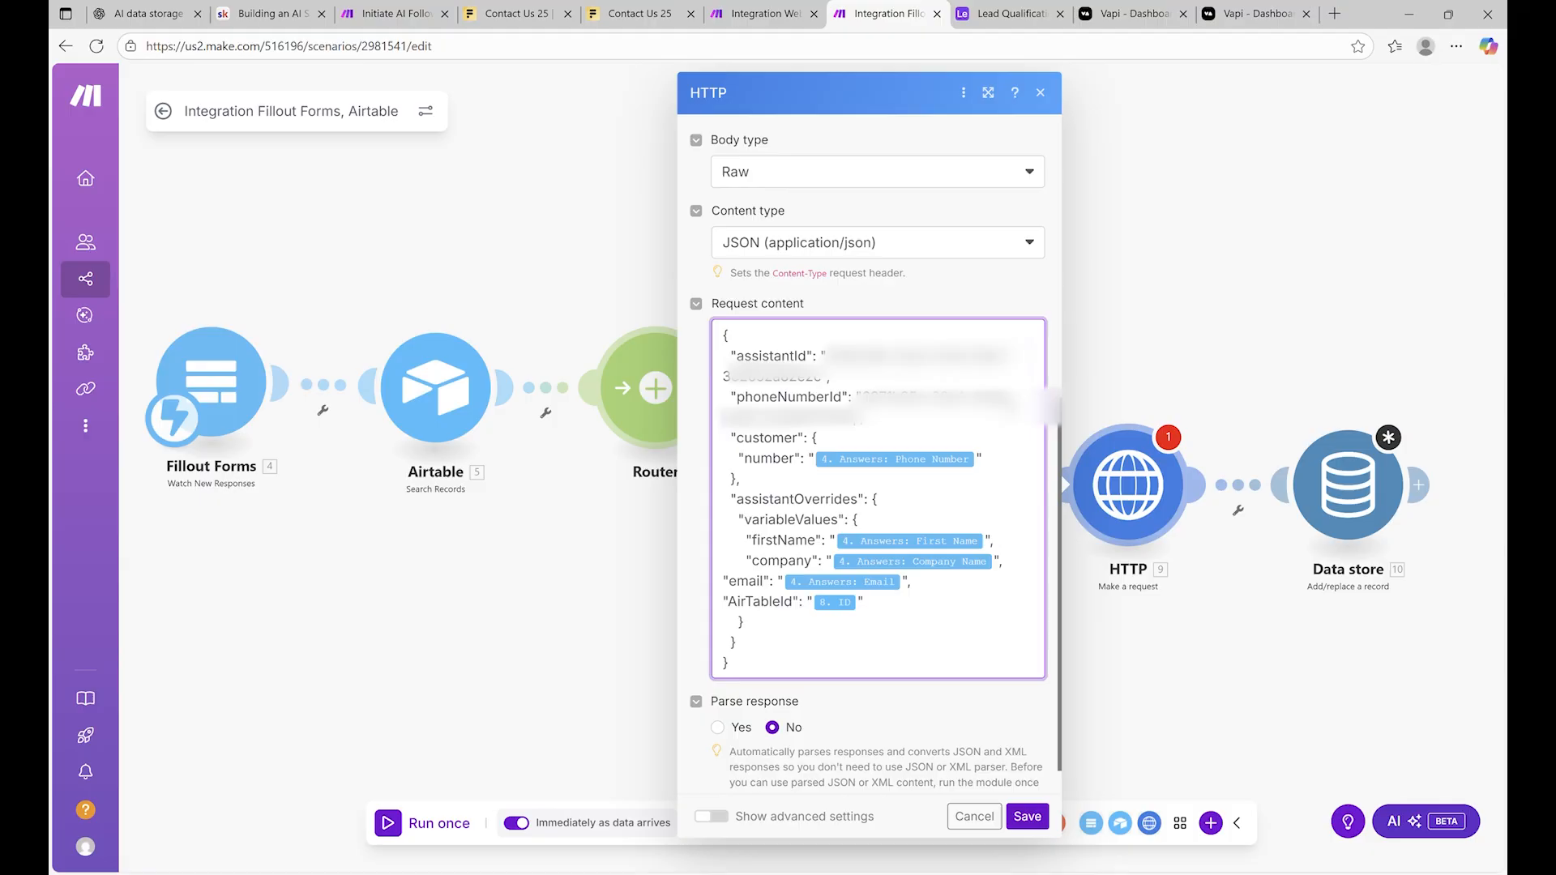
pyautogui.click(958, 423)
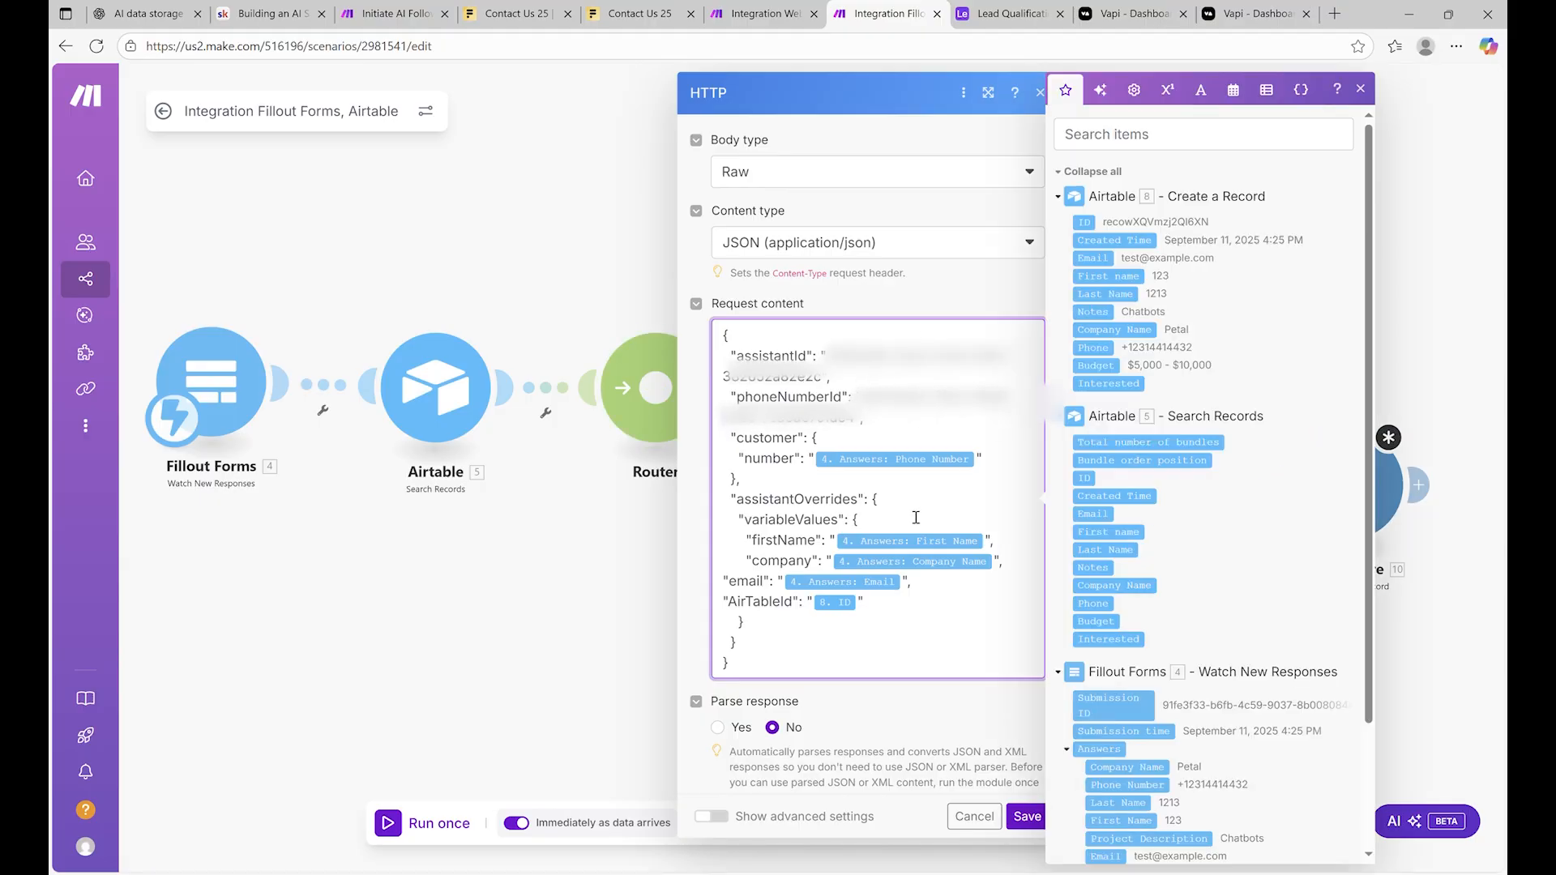
pyautogui.scroll(-1, 916, 523)
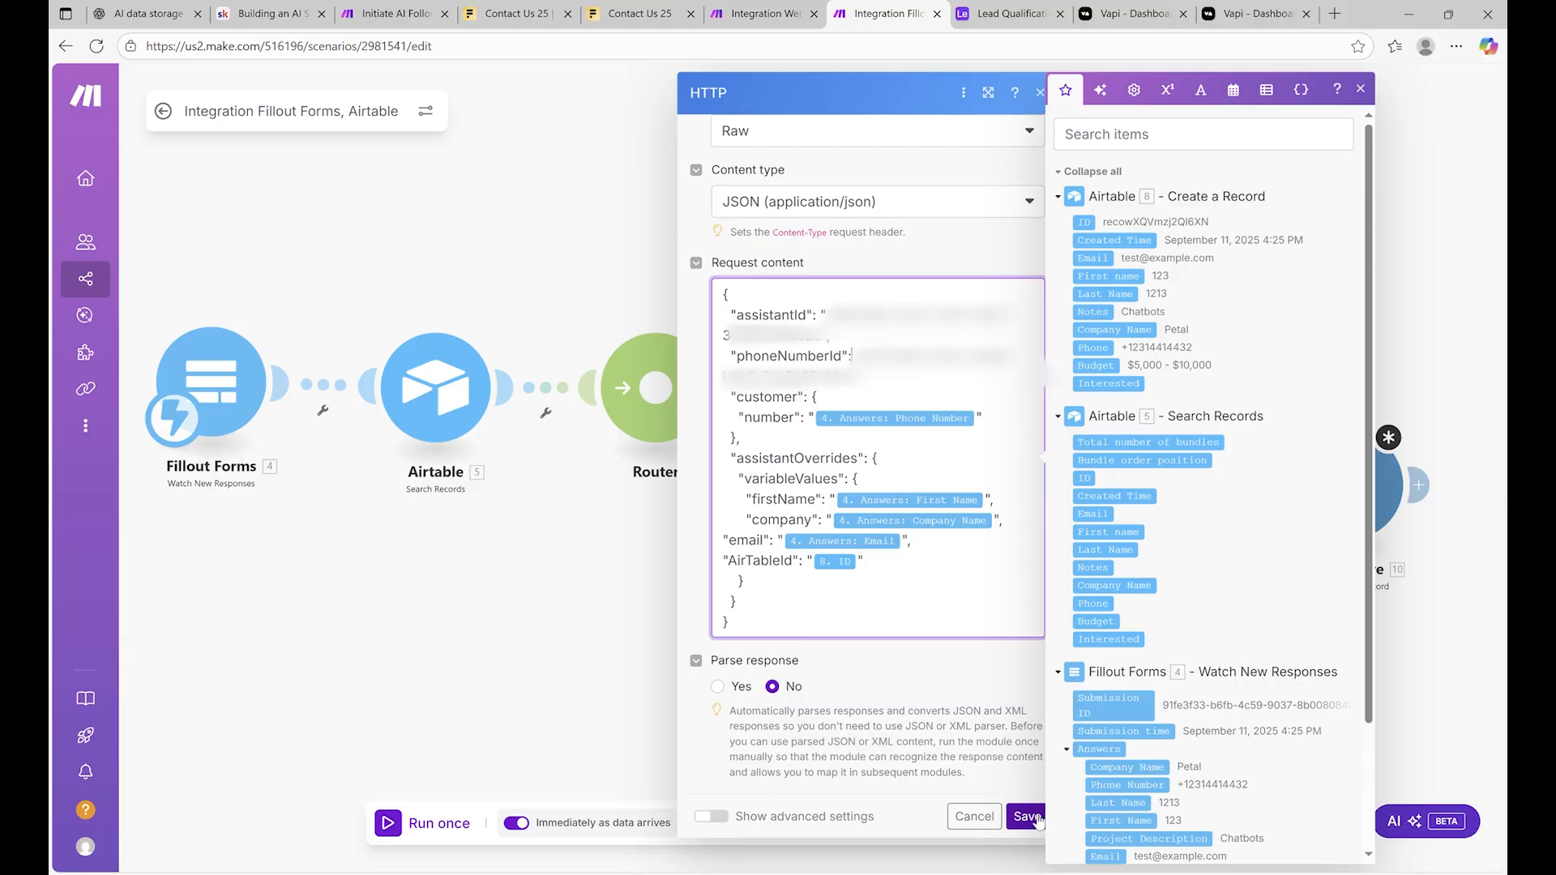
pyautogui.click(1030, 817)
pyautogui.click(1128, 485)
pyautogui.click(1271, 349)
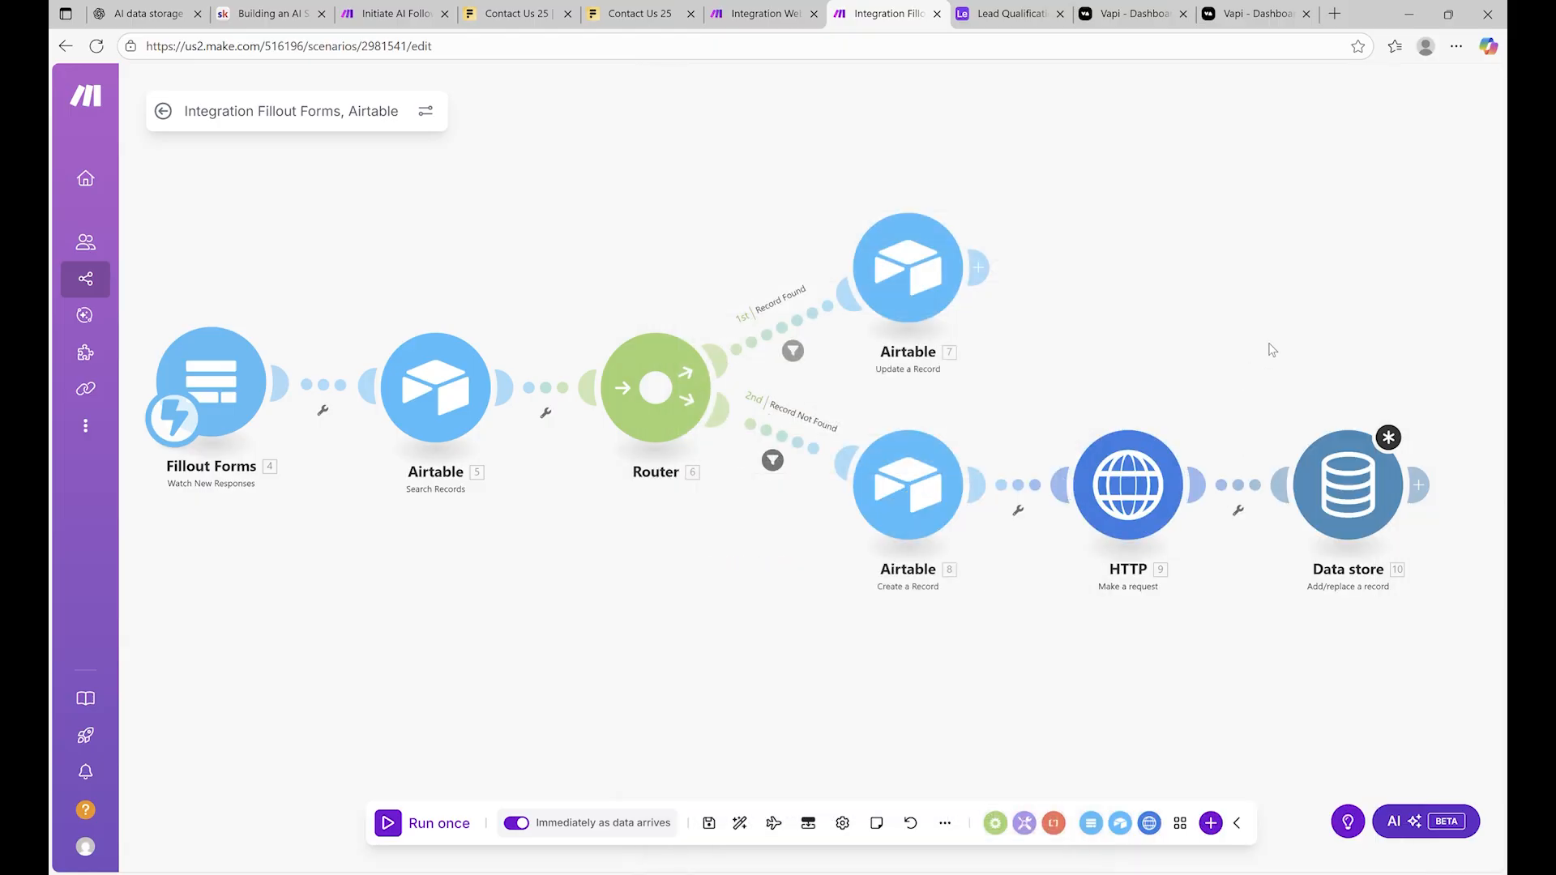
pyautogui.scroll(-1, 847, 398)
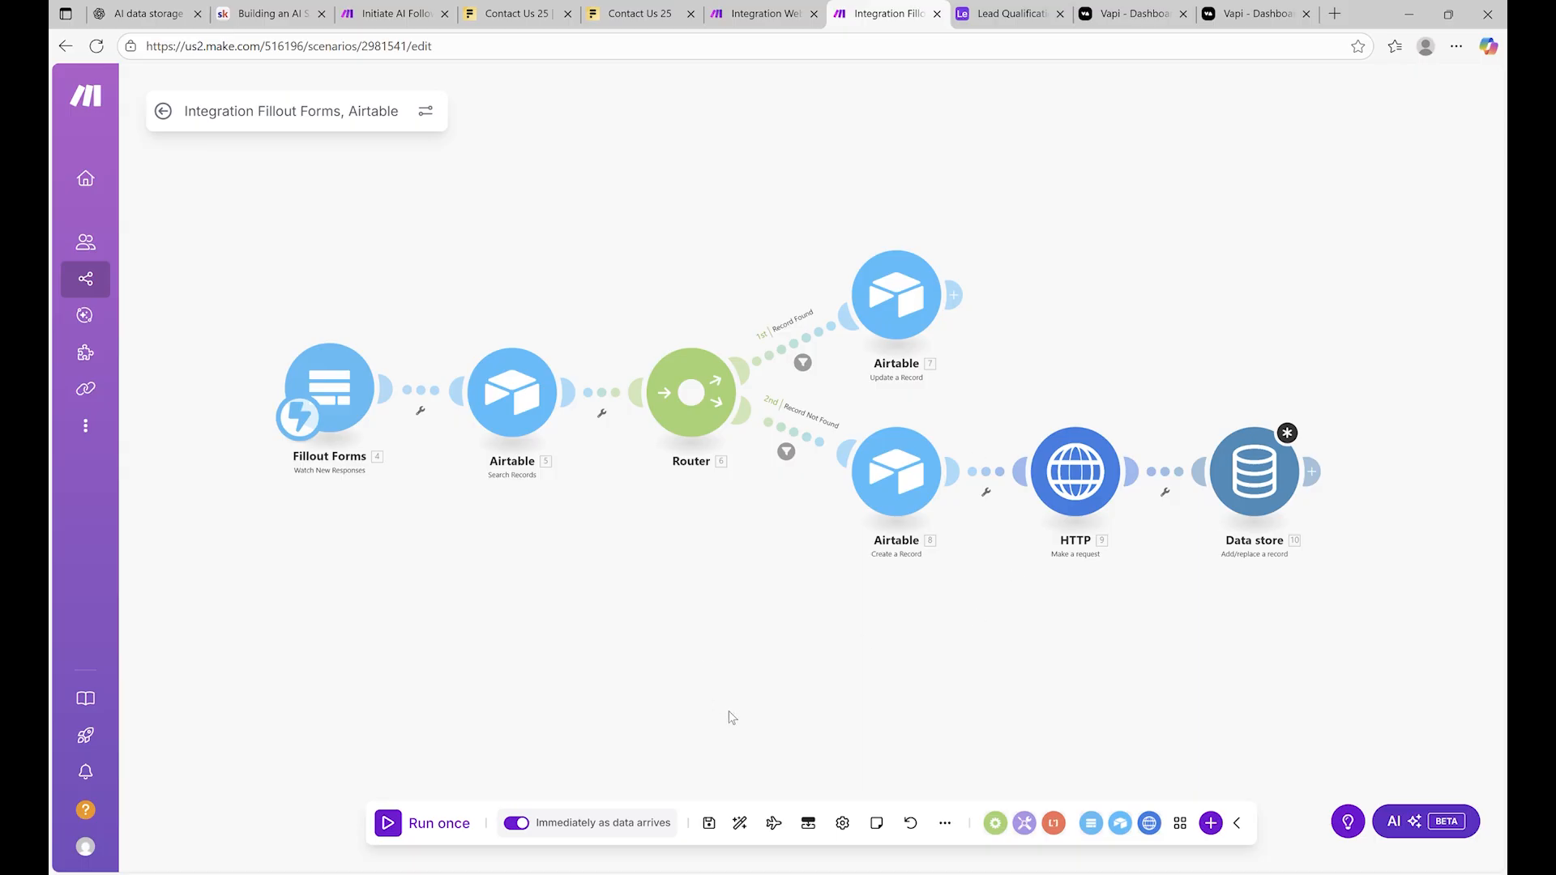
# Save the scenario despite the warning, unlink Data store from HTTP, and run once
pyautogui.click(712, 825)
pyautogui.click(1005, 816)
pyautogui.rightClick(1169, 474)
pyautogui.click(1233, 525)
pyautogui.click(444, 827)
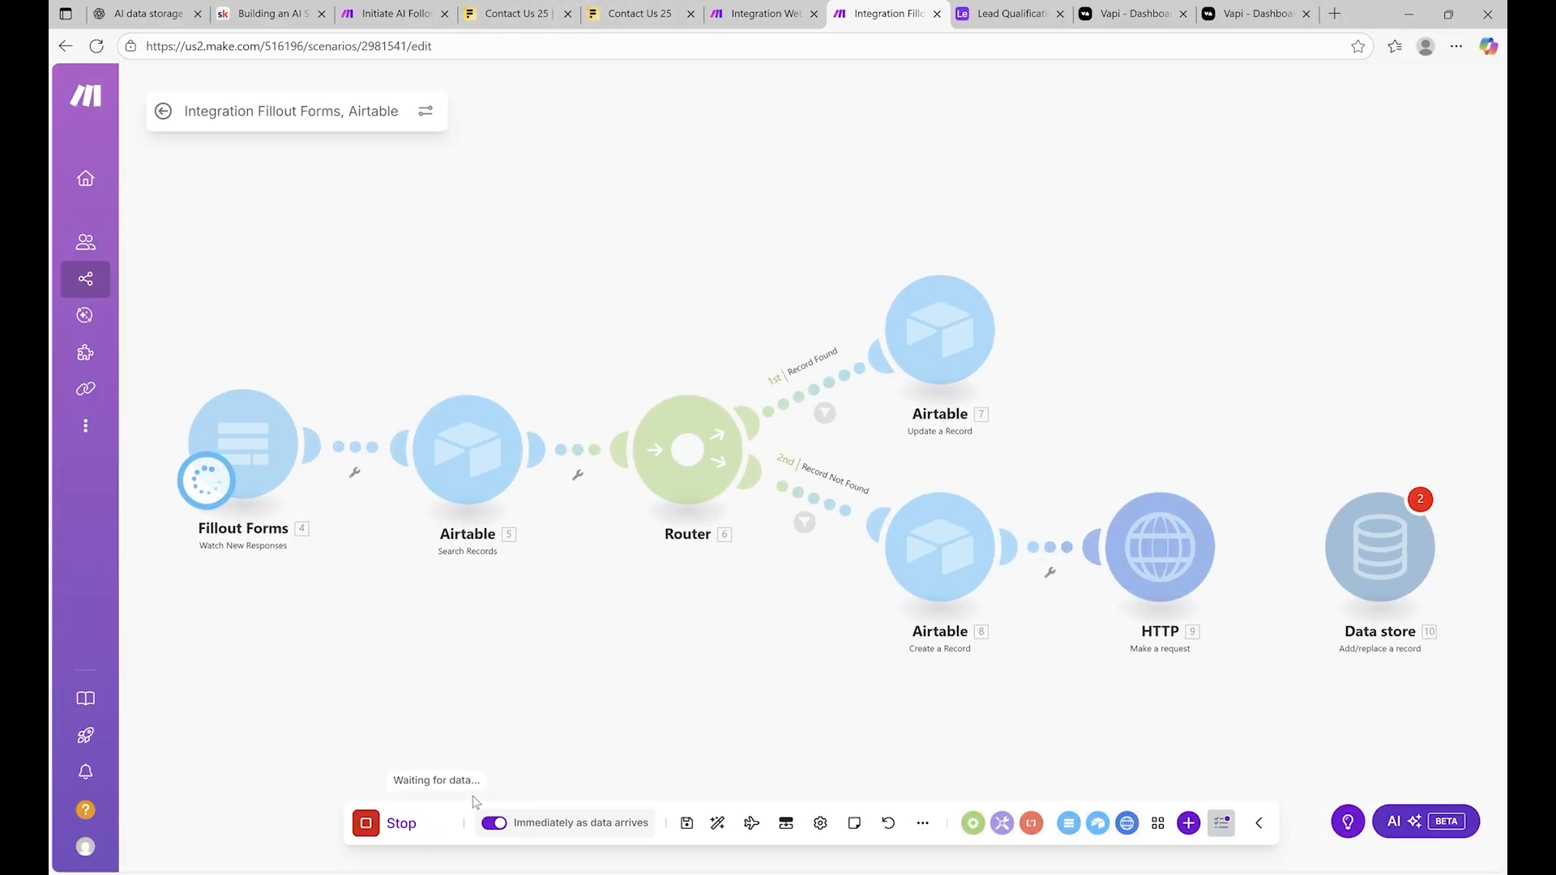
# Open the live Contact Us 25 form and fill in the first and last name fields
pyautogui.click(517, 15)
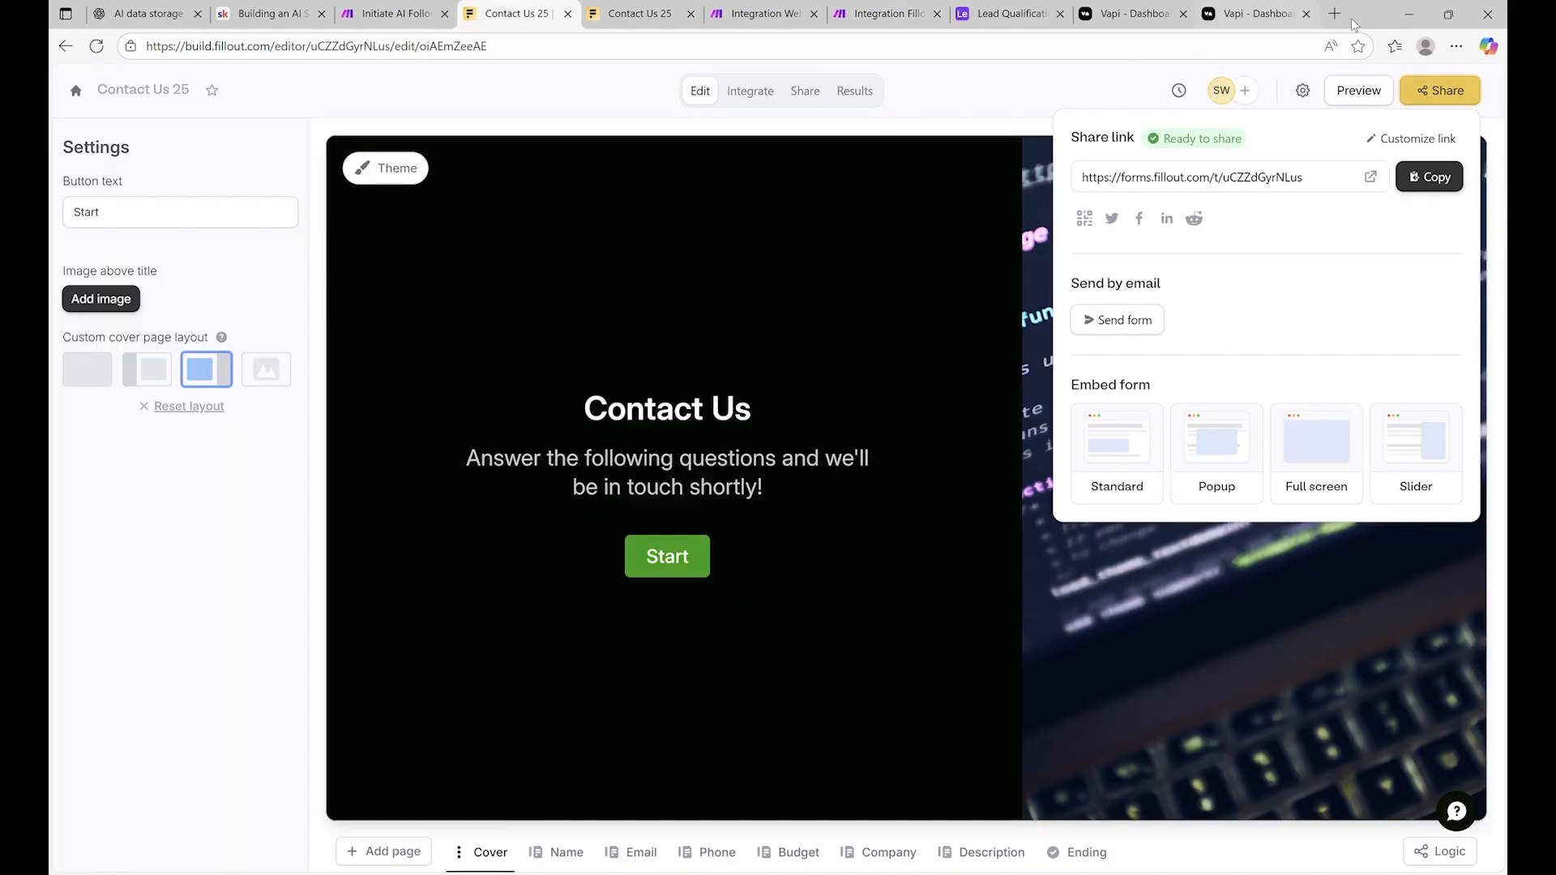
pyautogui.click(1374, 178)
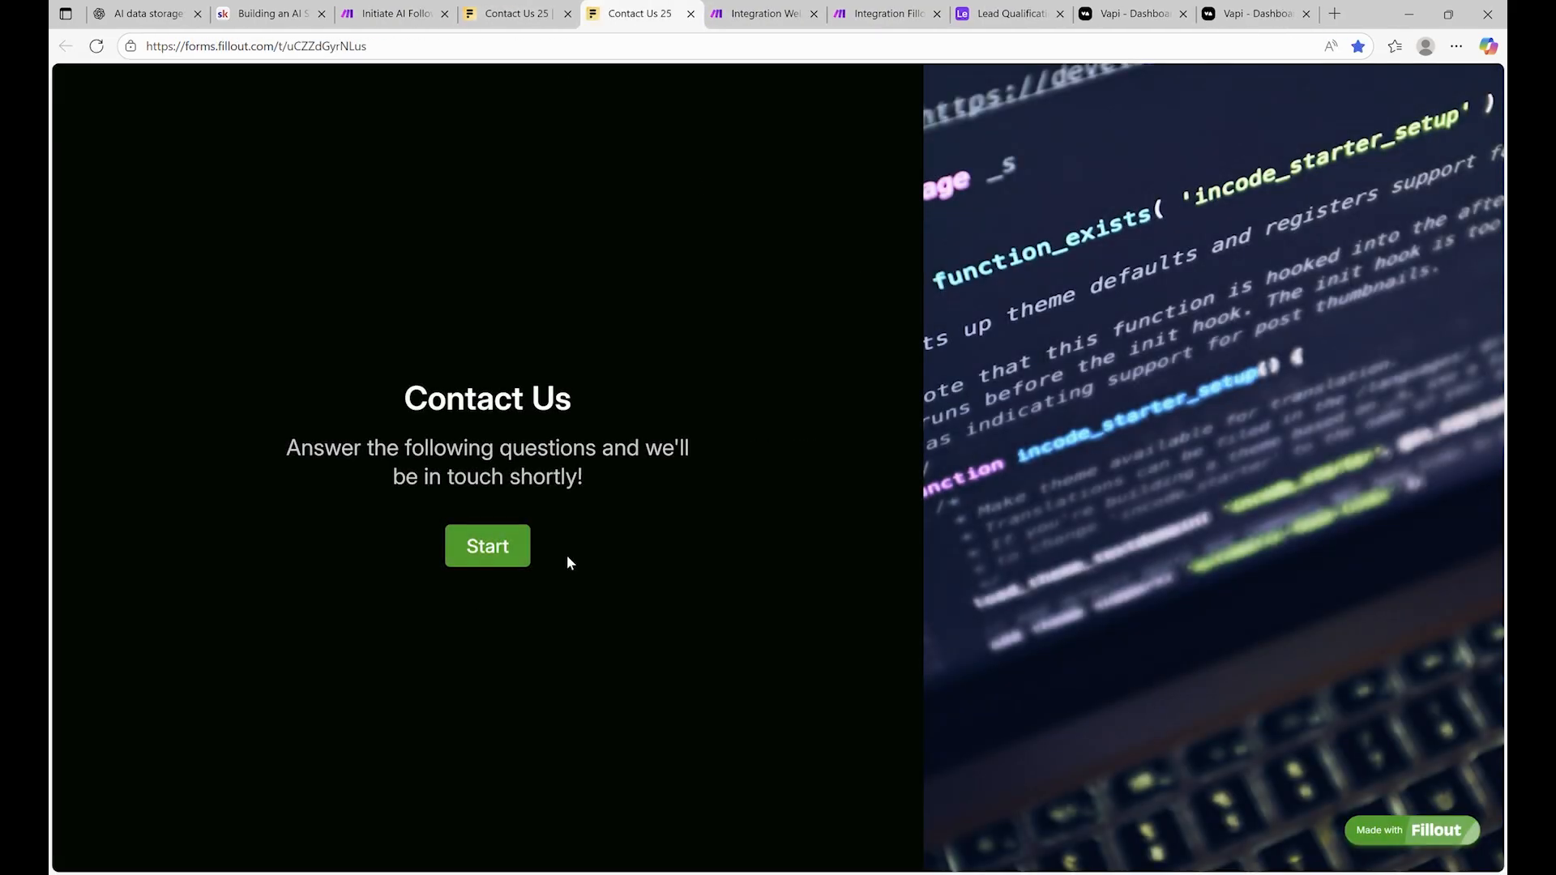
pyautogui.click(523, 545)
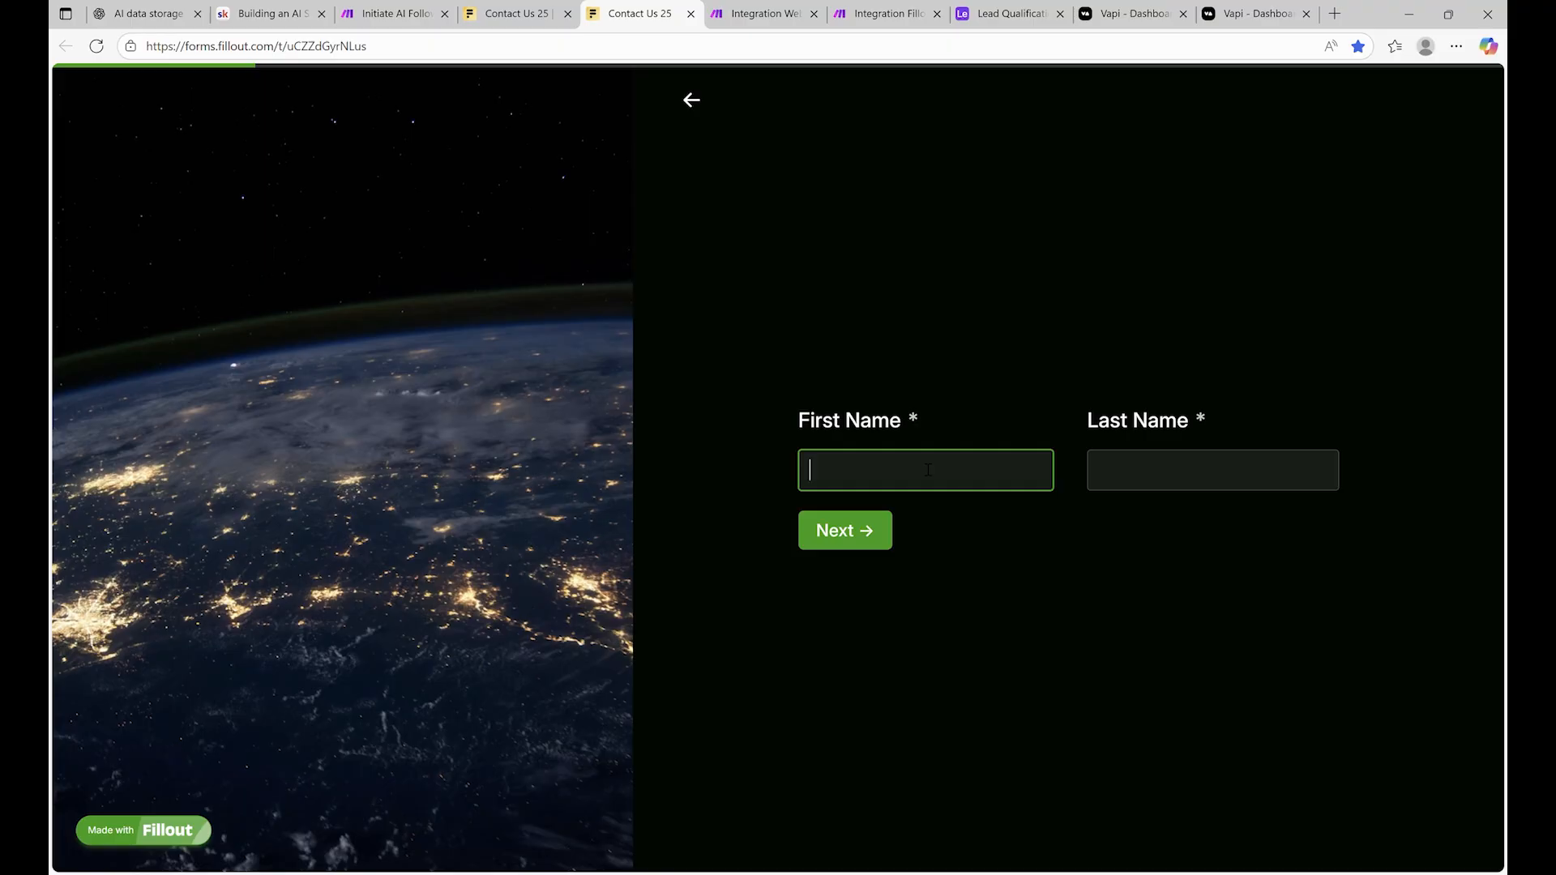
pyautogui.click(1116, 474)
pyautogui.write('123')
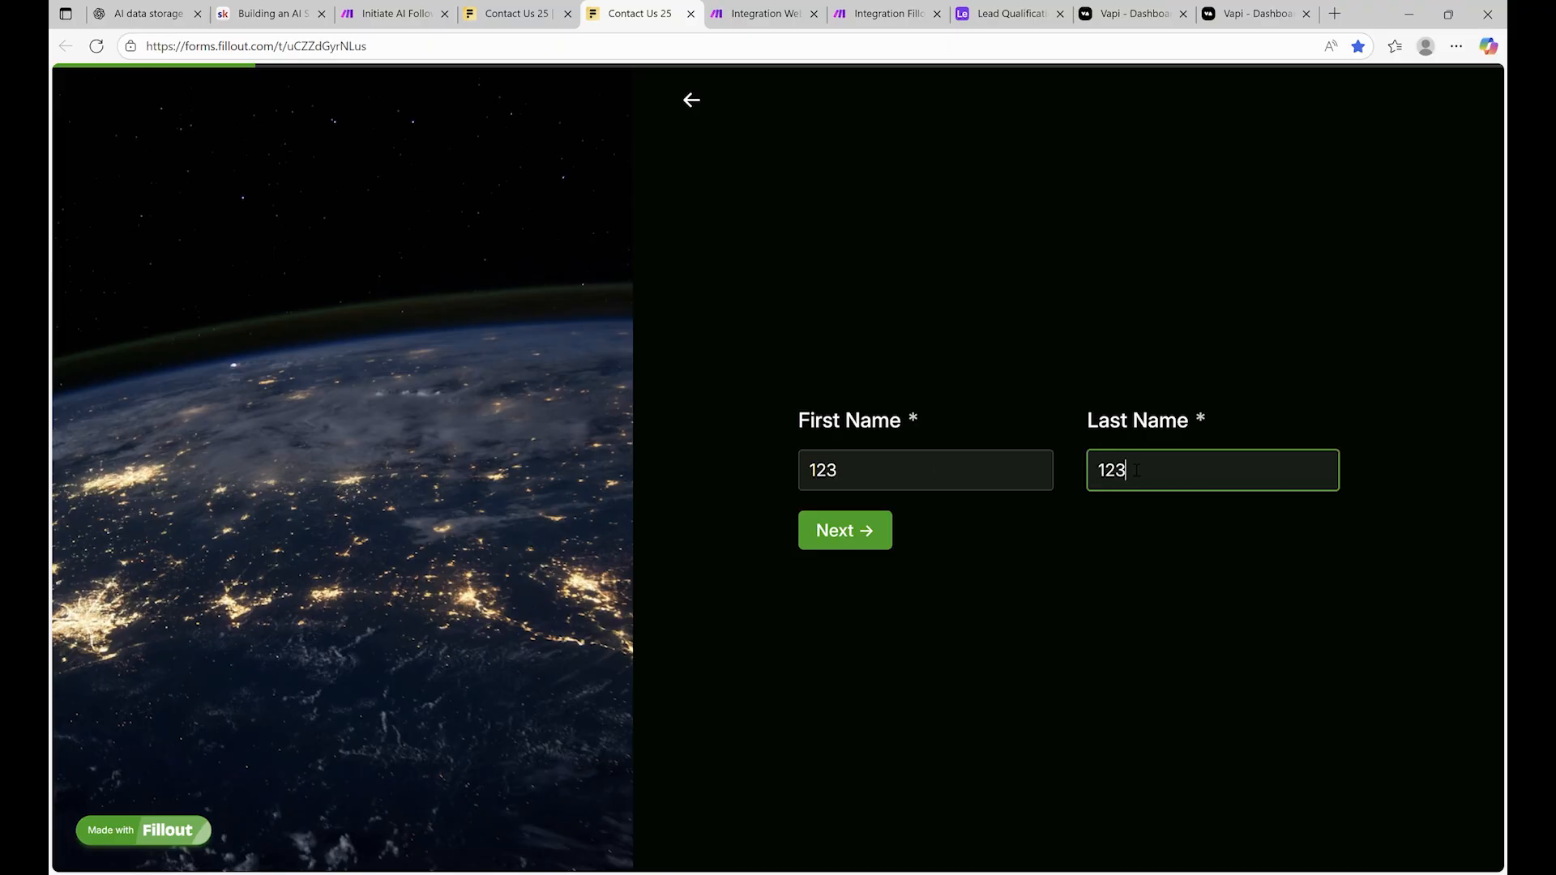
pyautogui.click(827, 537)
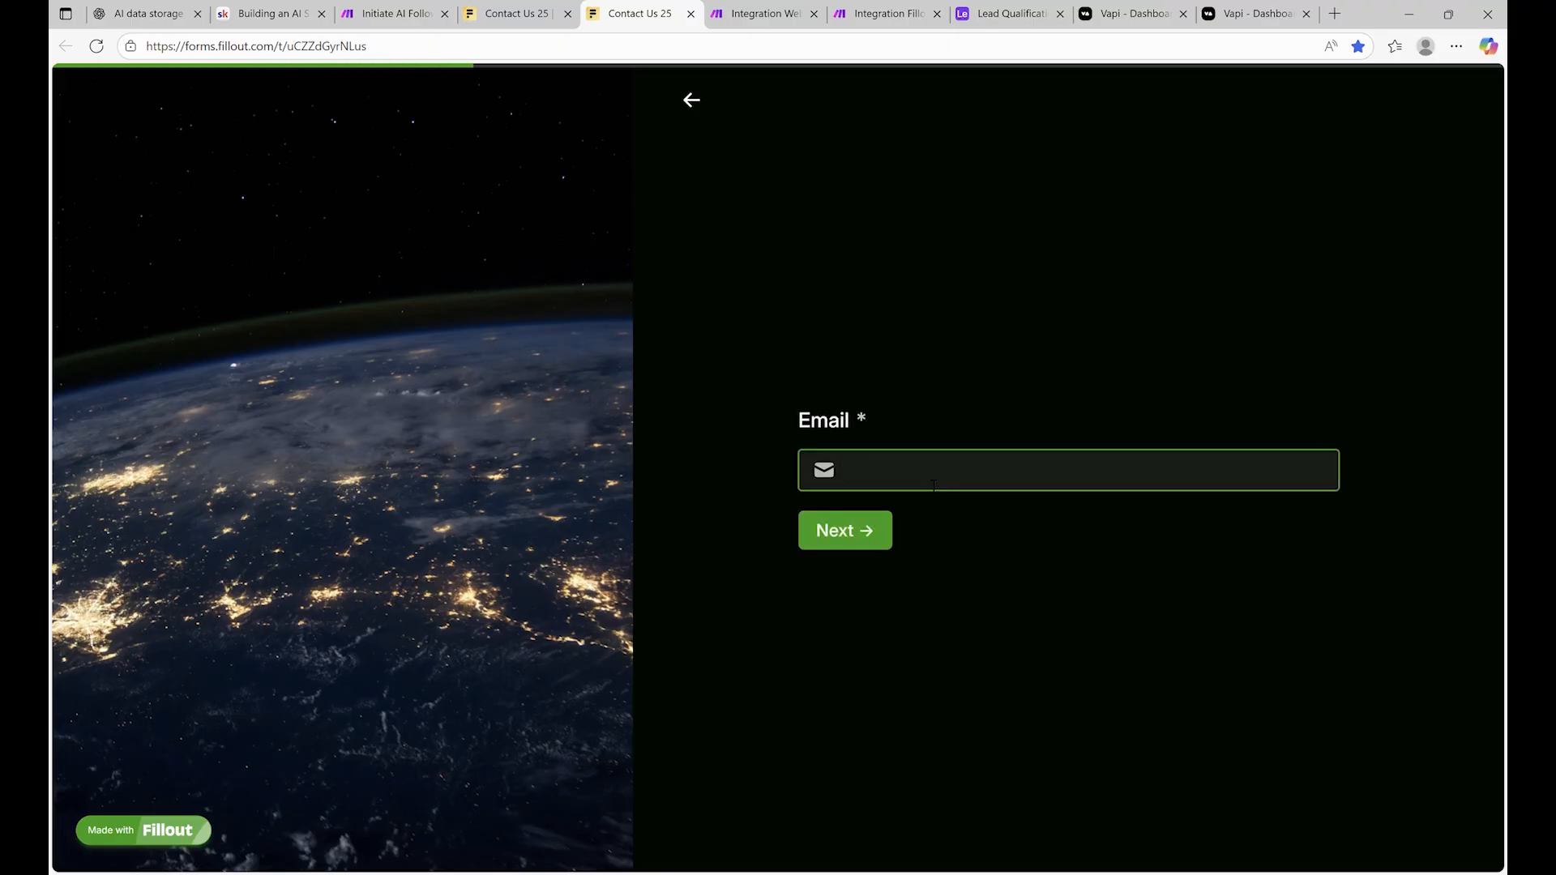
# Enter a test email address and a phone number in the form
pyautogui.write('test@example2.com')
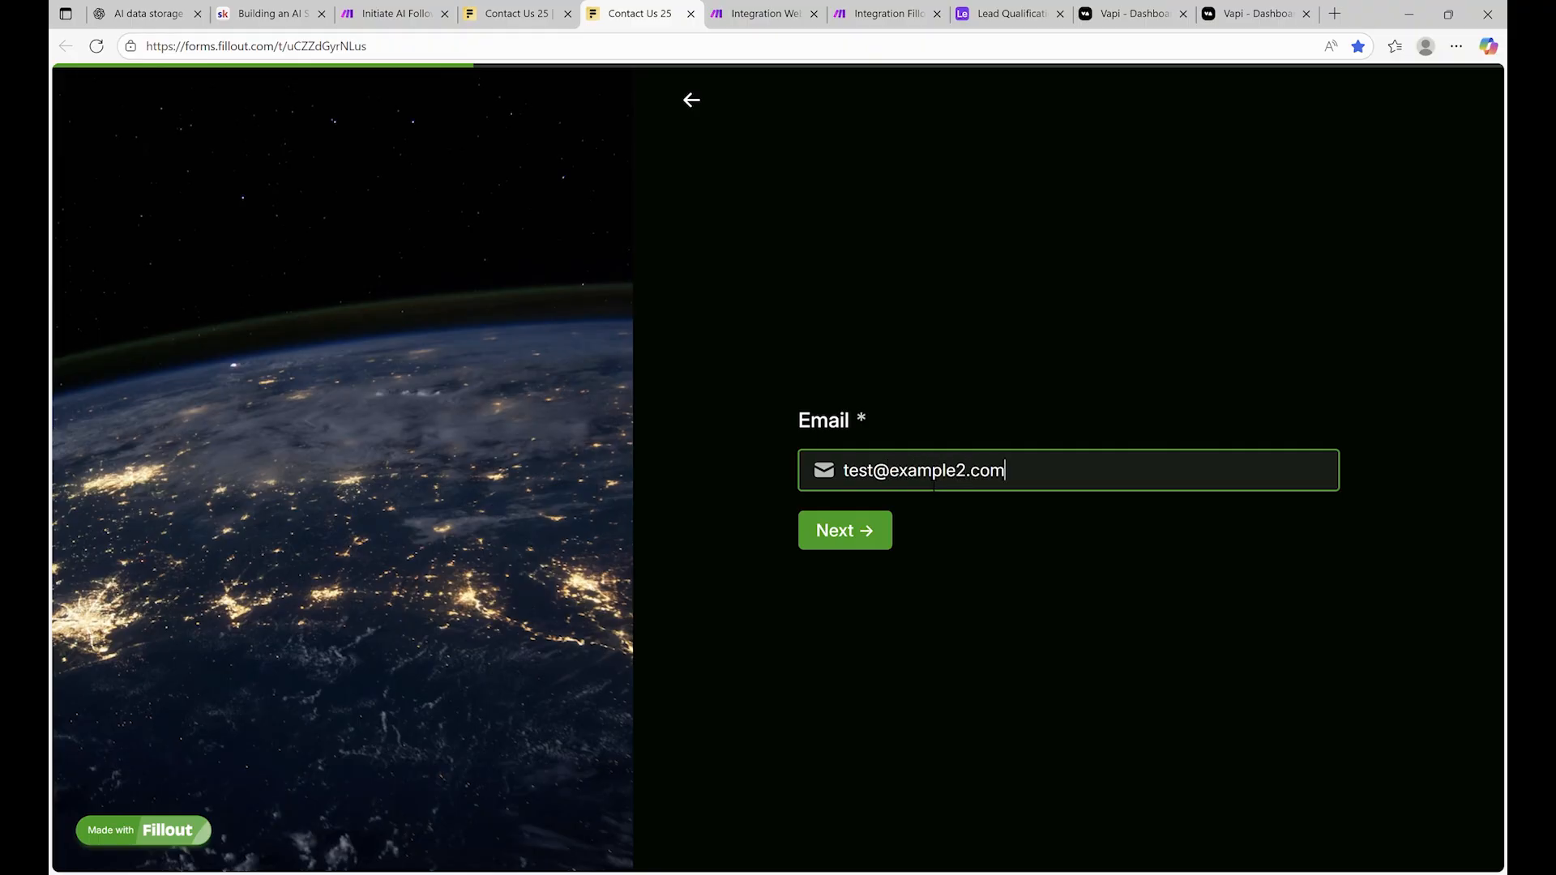
pyautogui.click(870, 519)
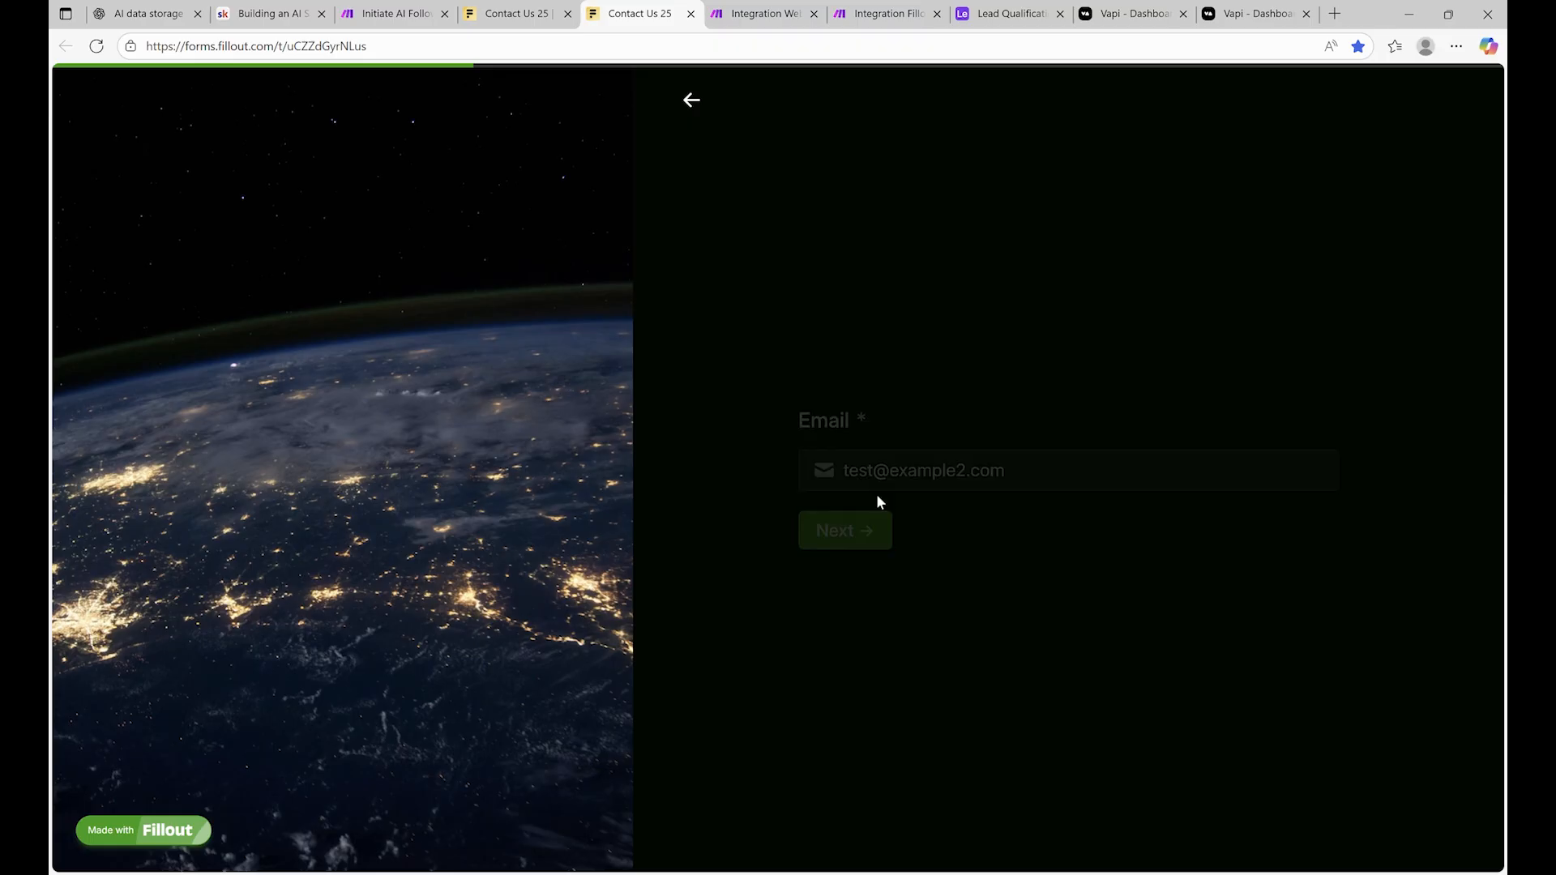
pyautogui.write('???????')
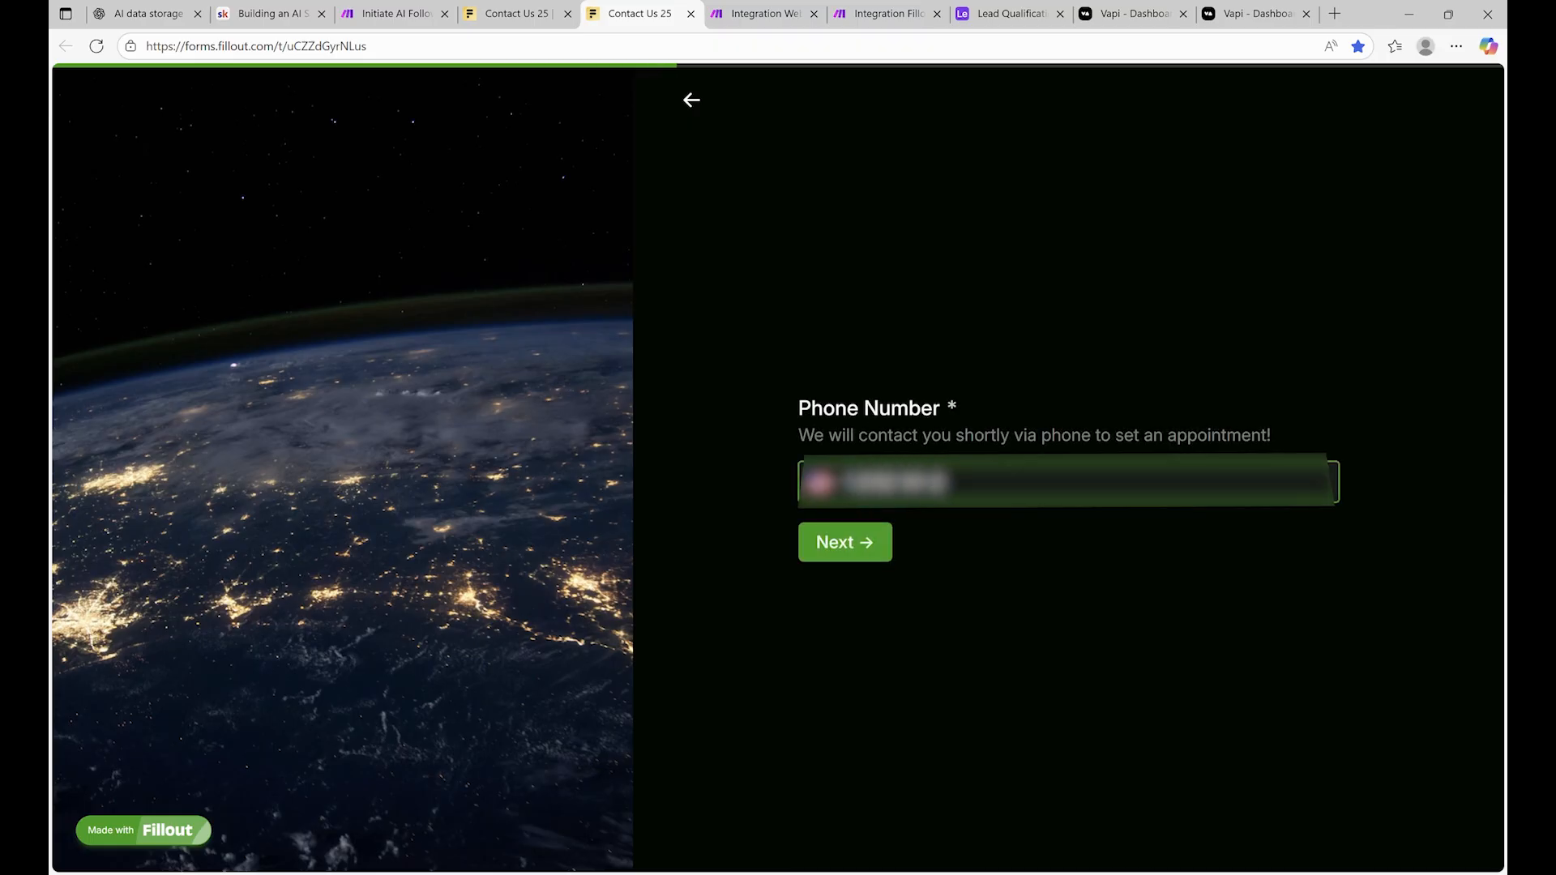
pyautogui.press('BackSpace')
pyautogui.press('BackSpace')
pyautogui.press('BackSpace')
pyautogui.press('BackSpace')
pyautogui.press('BackSpace')
pyautogui.press('BackSpace')
pyautogui.press('BackSpace')
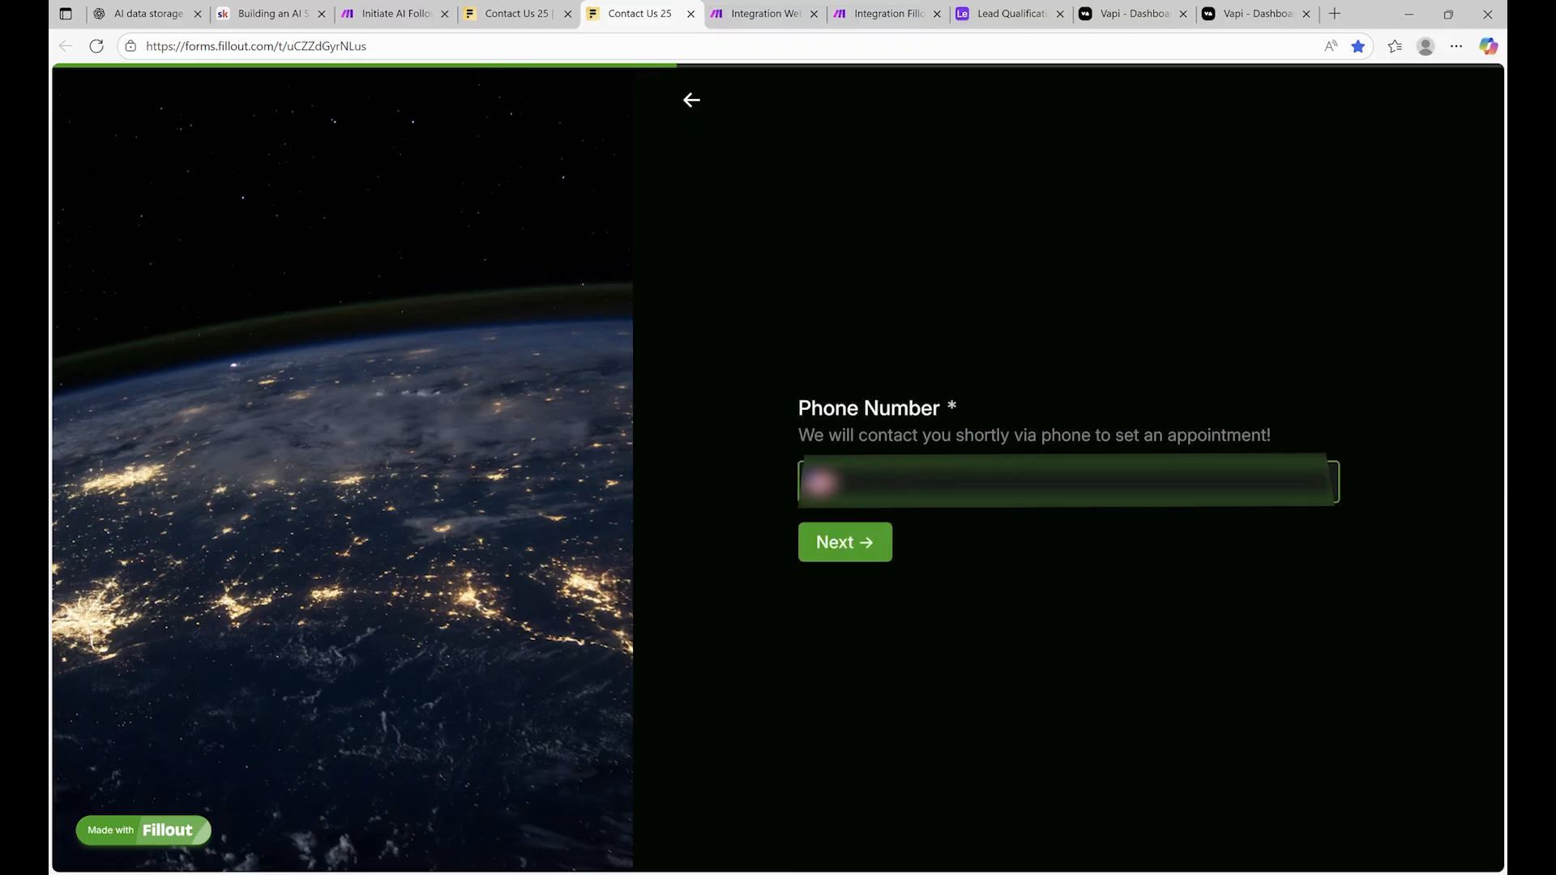
pyautogui.write('????')
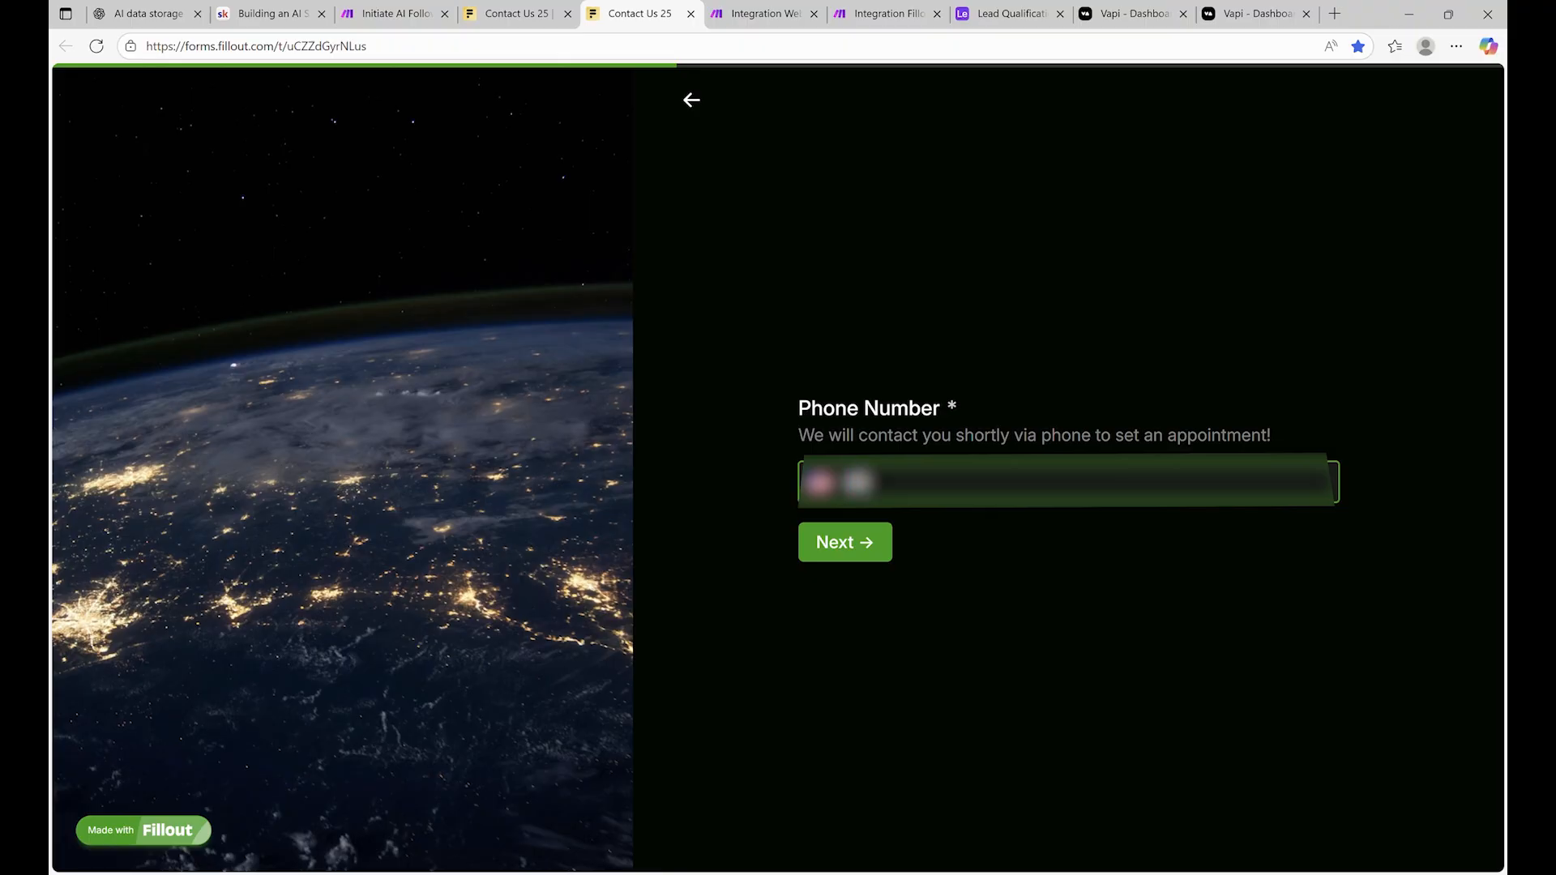
pyautogui.write('???????')
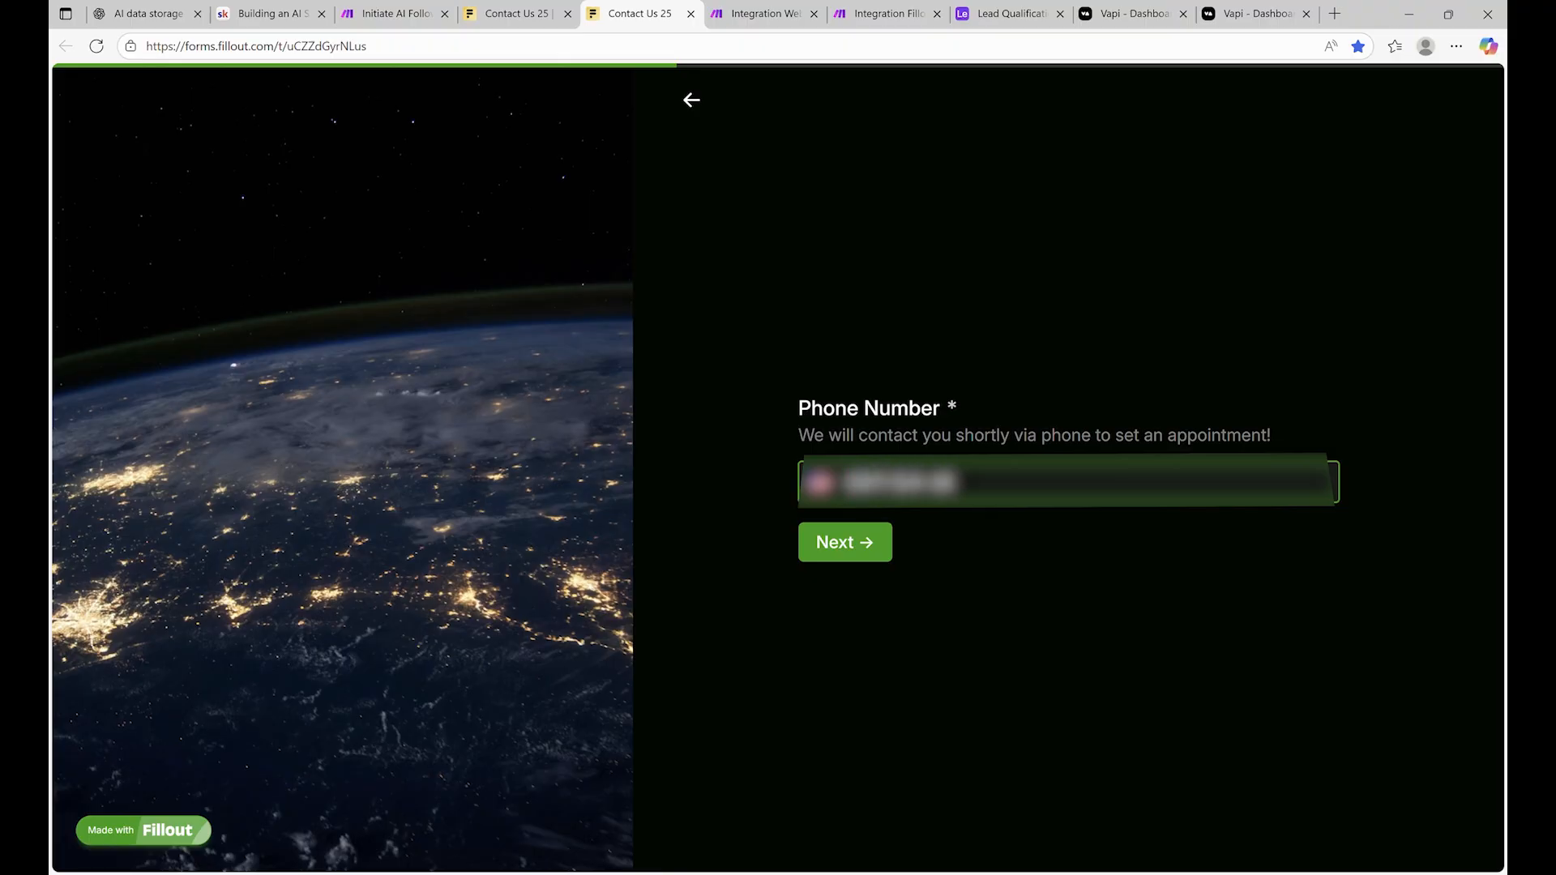
pyautogui.click(858, 545)
# Choose the $5,000 - $10,000 budget, enter company 'petal' and description 'chatbor', and submit
pyautogui.click(883, 417)
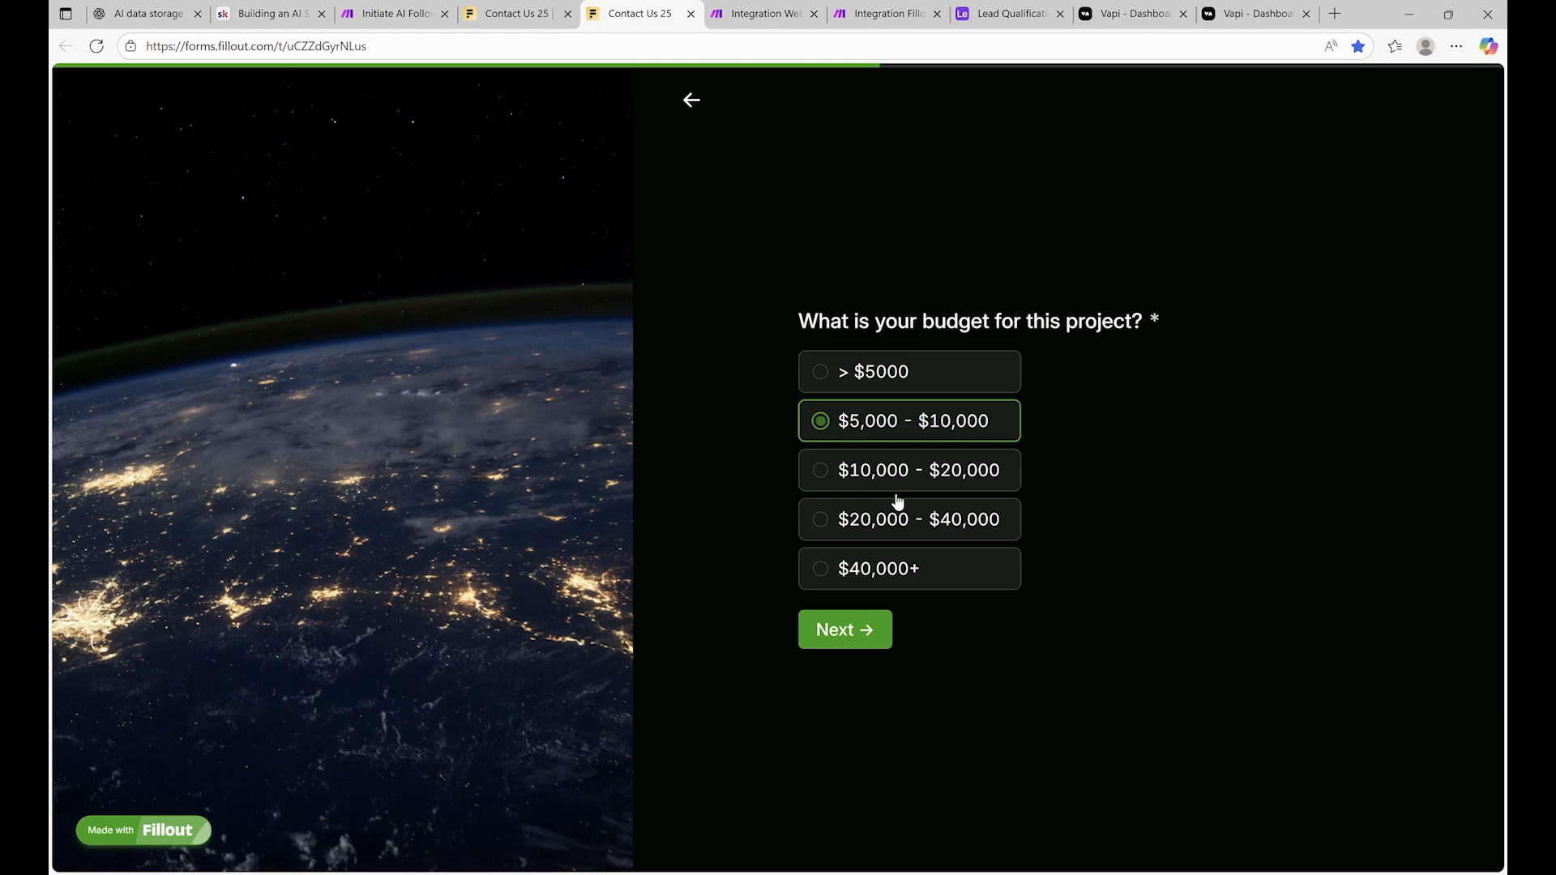
pyautogui.click(855, 630)
pyautogui.write('pet')
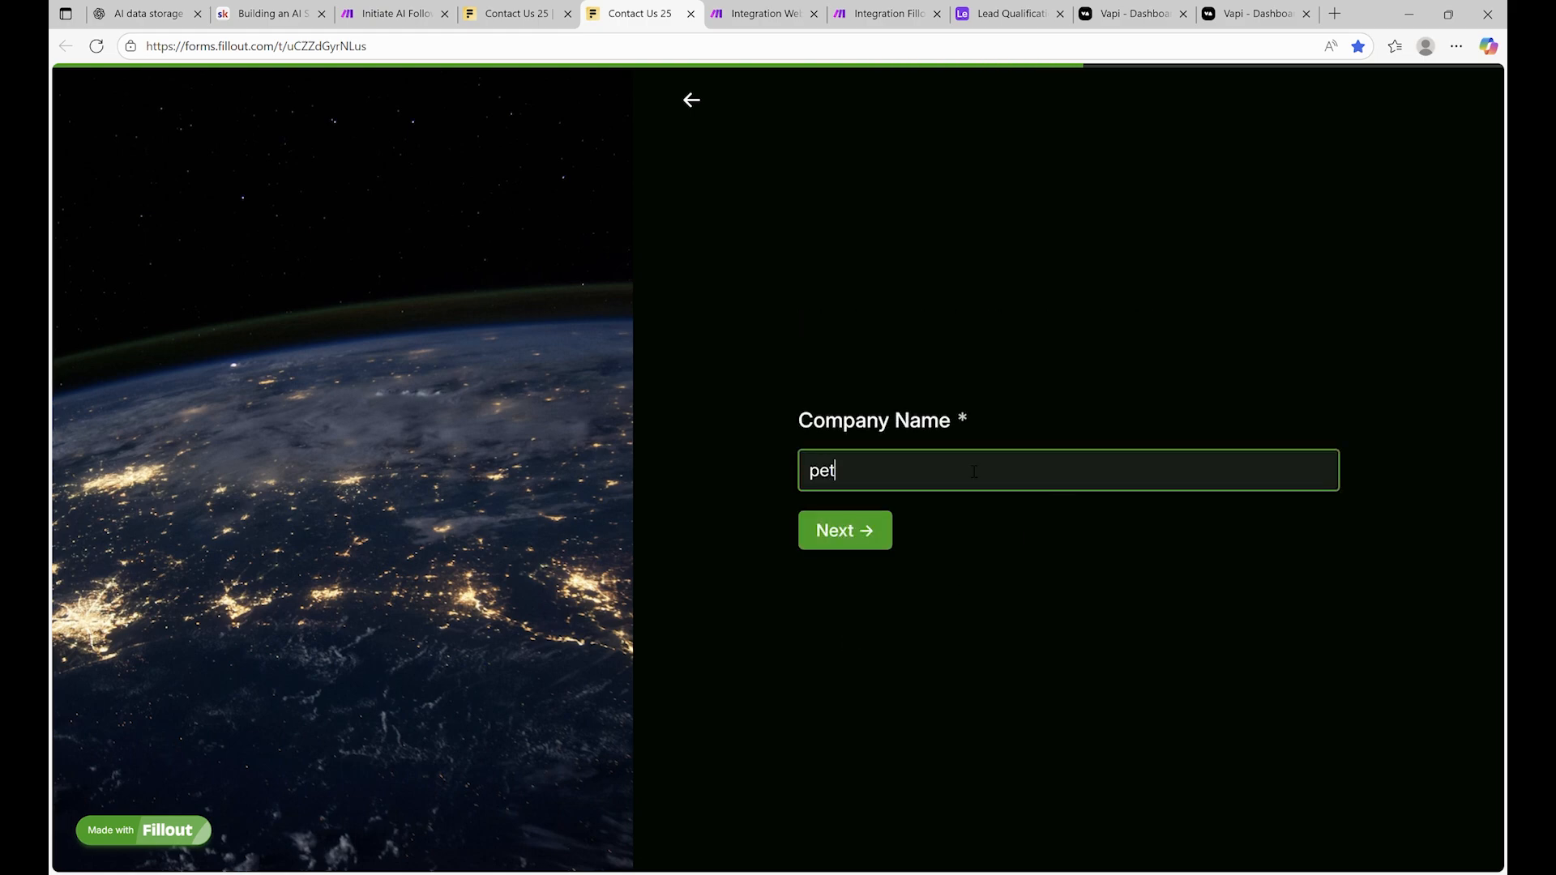
pyautogui.write('al')
pyautogui.click(876, 519)
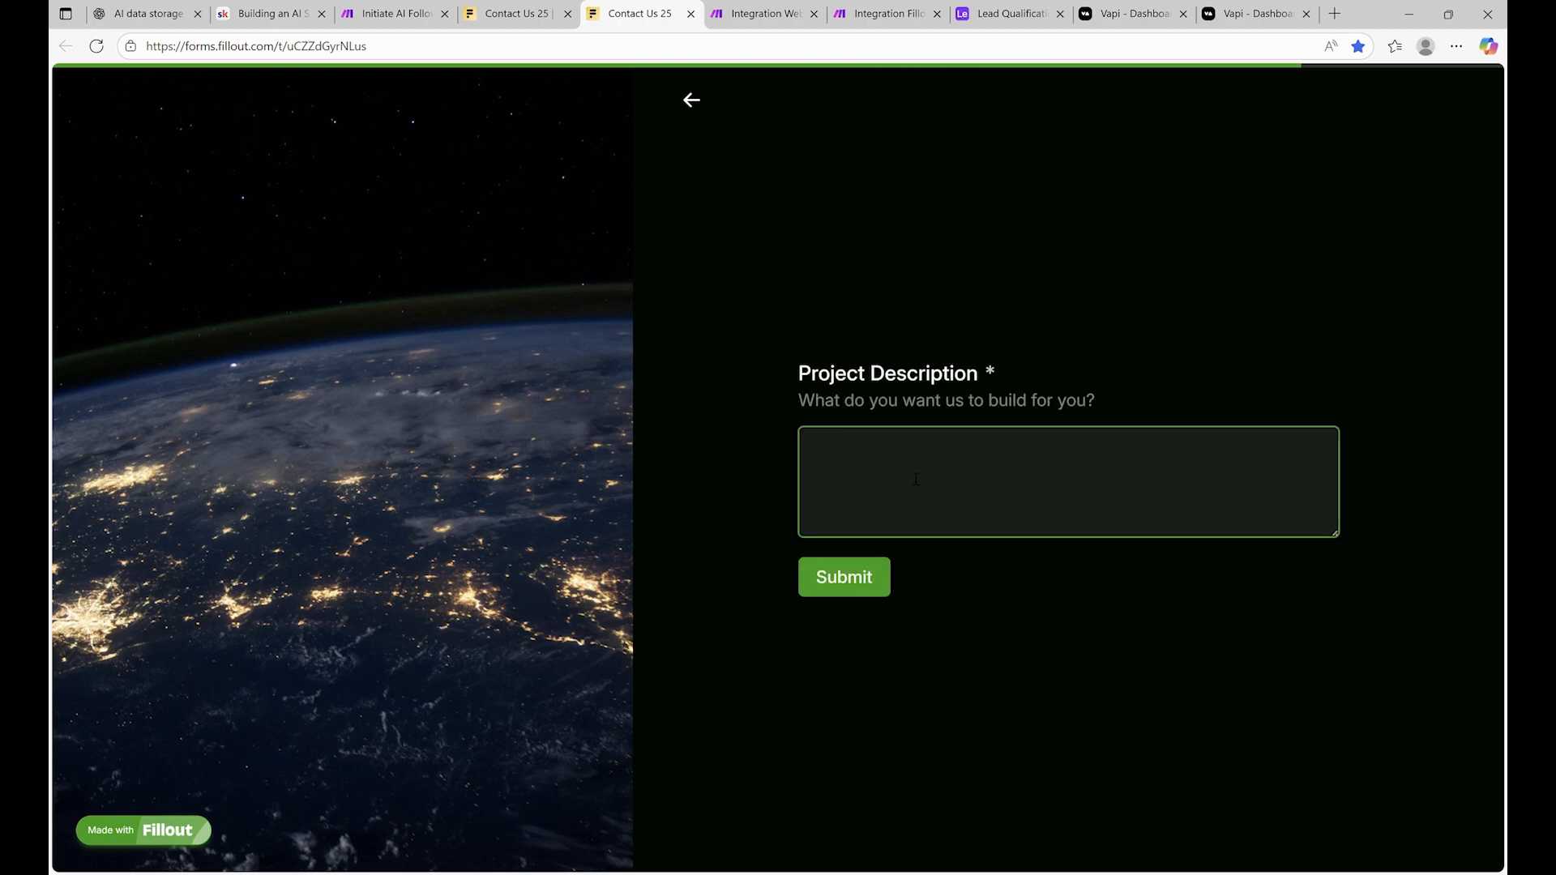
pyautogui.write('chatbor')
pyautogui.click(861, 577)
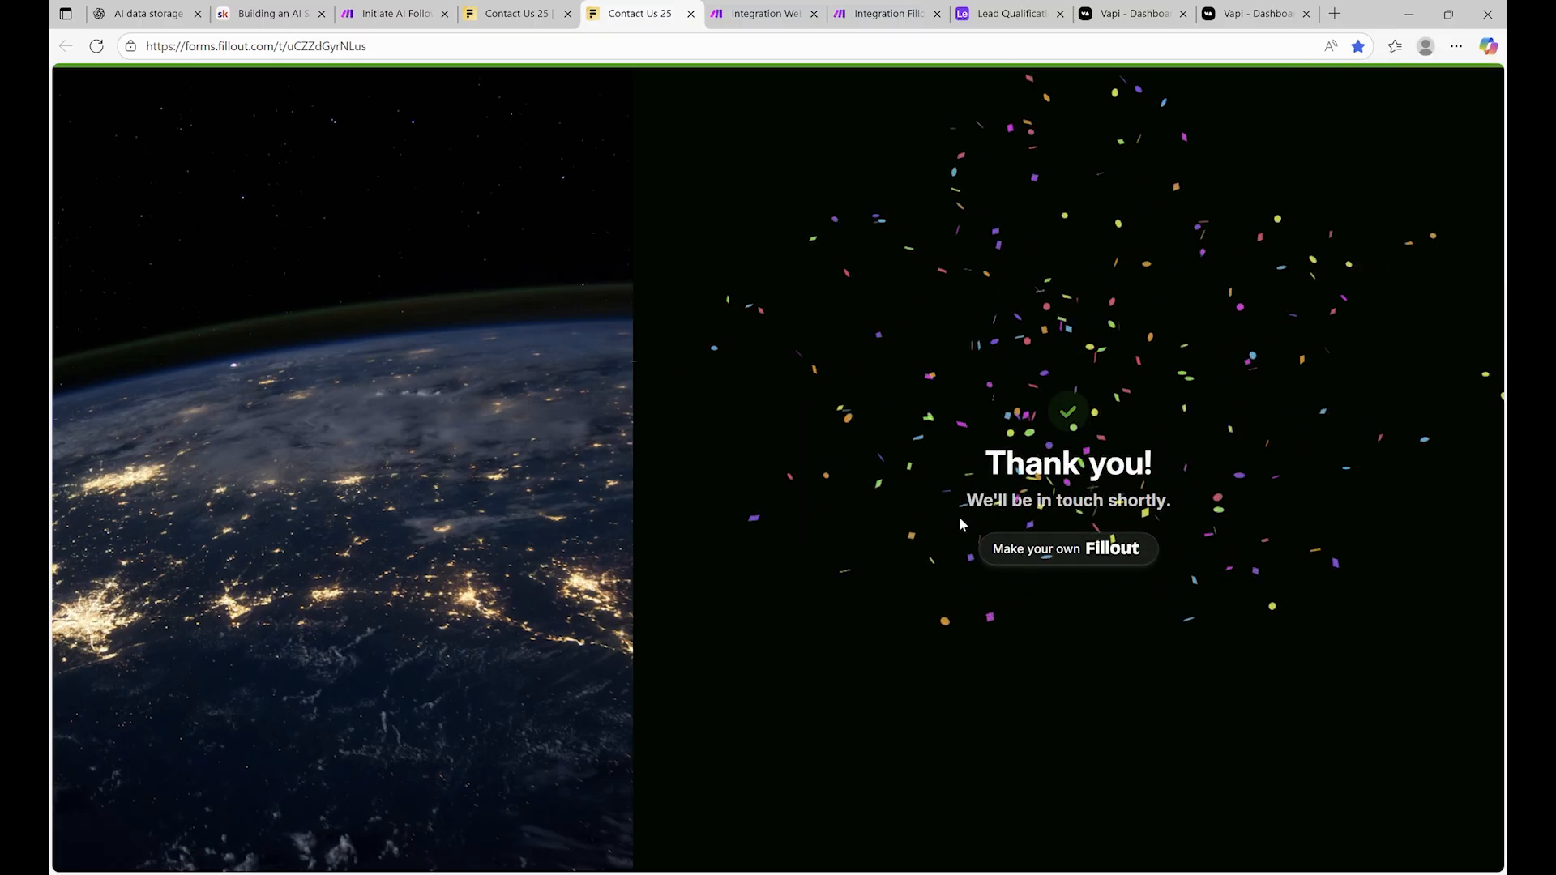
# Add a Content-Type: application/json header to the Vapi call HTTP request and save it
pyautogui.click(764, 12)
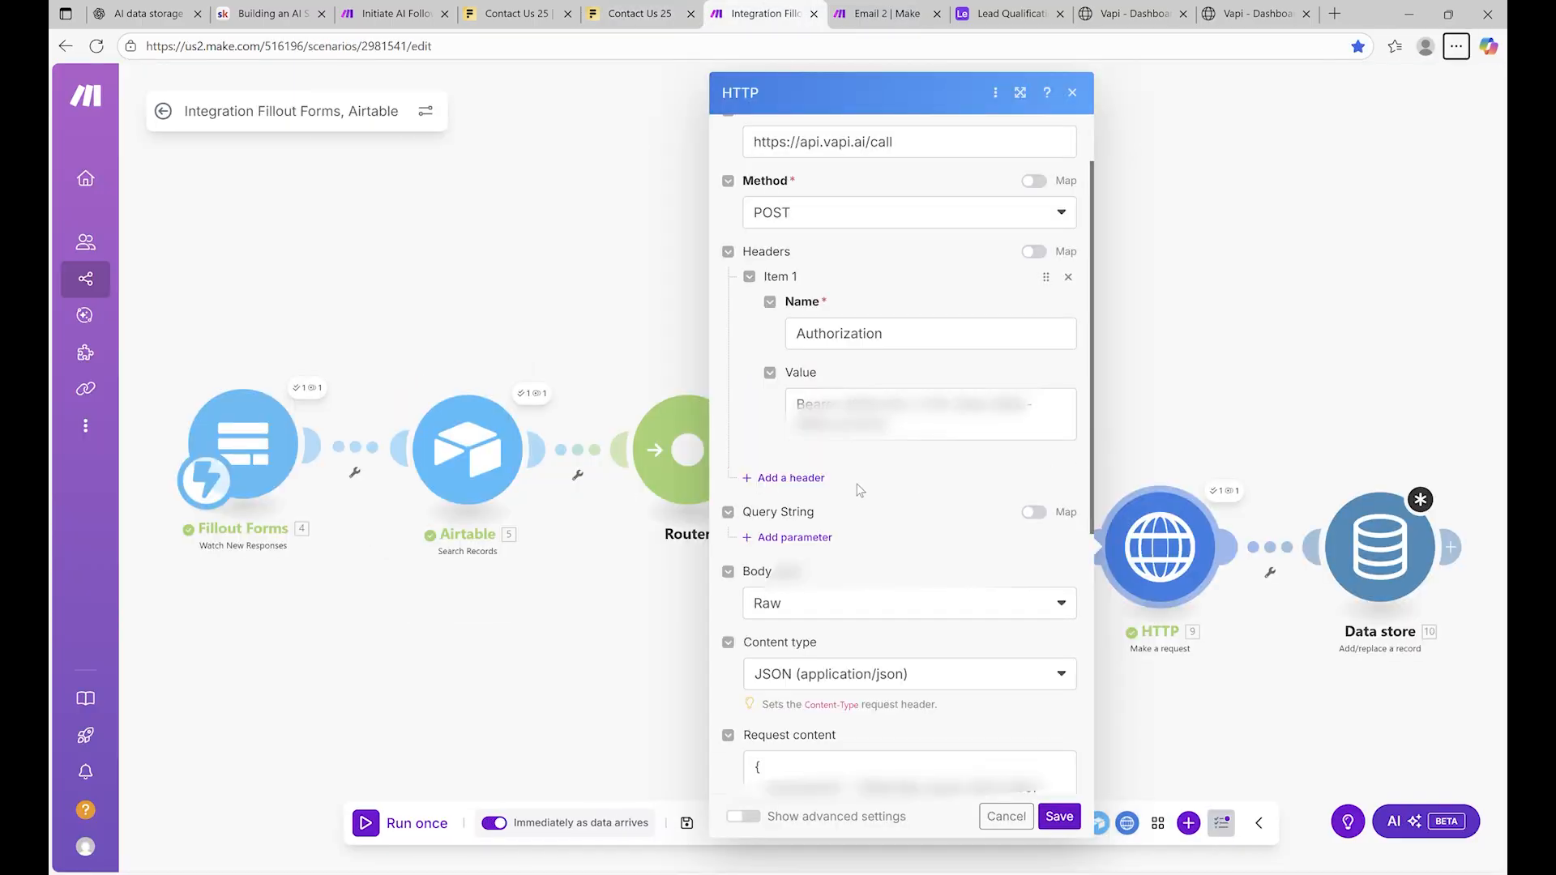
pyautogui.click(801, 479)
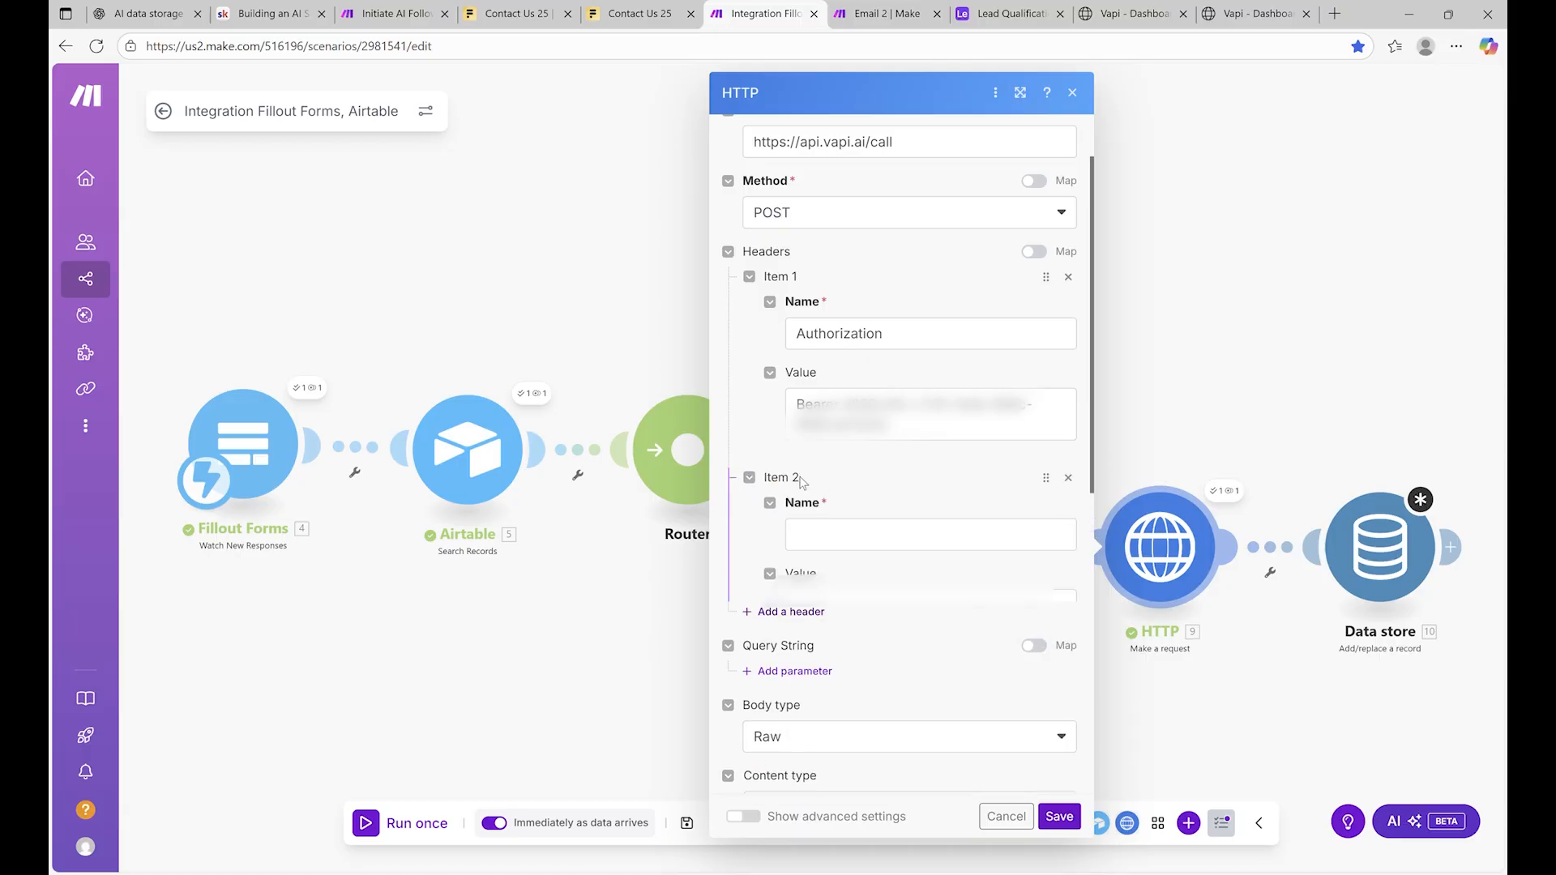
pyautogui.click(906, 528)
pyautogui.write('Cont')
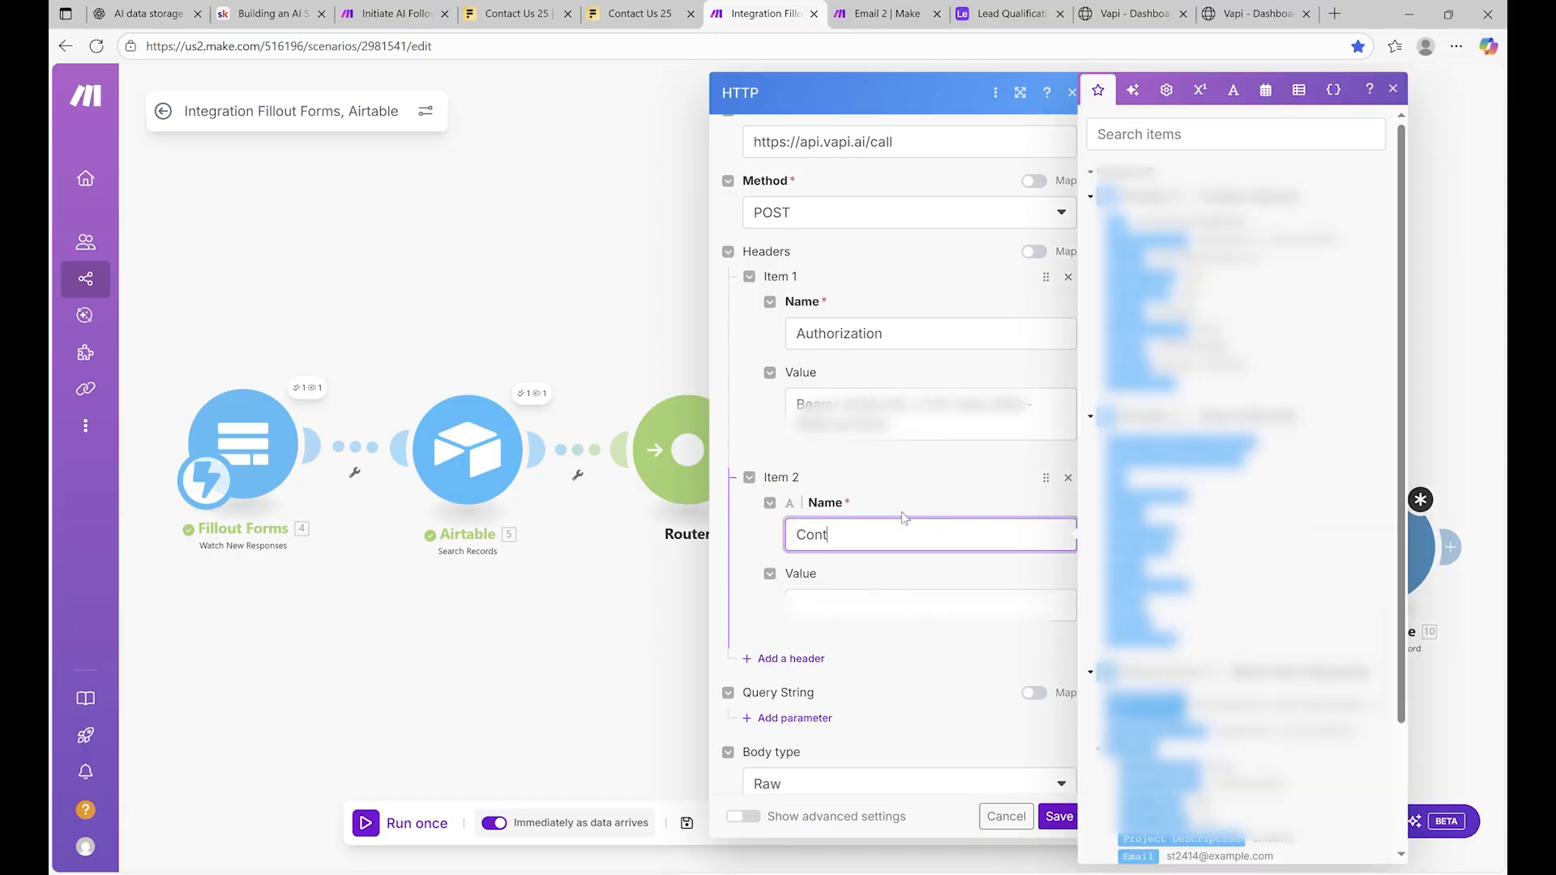
pyautogui.write('ent-Type')
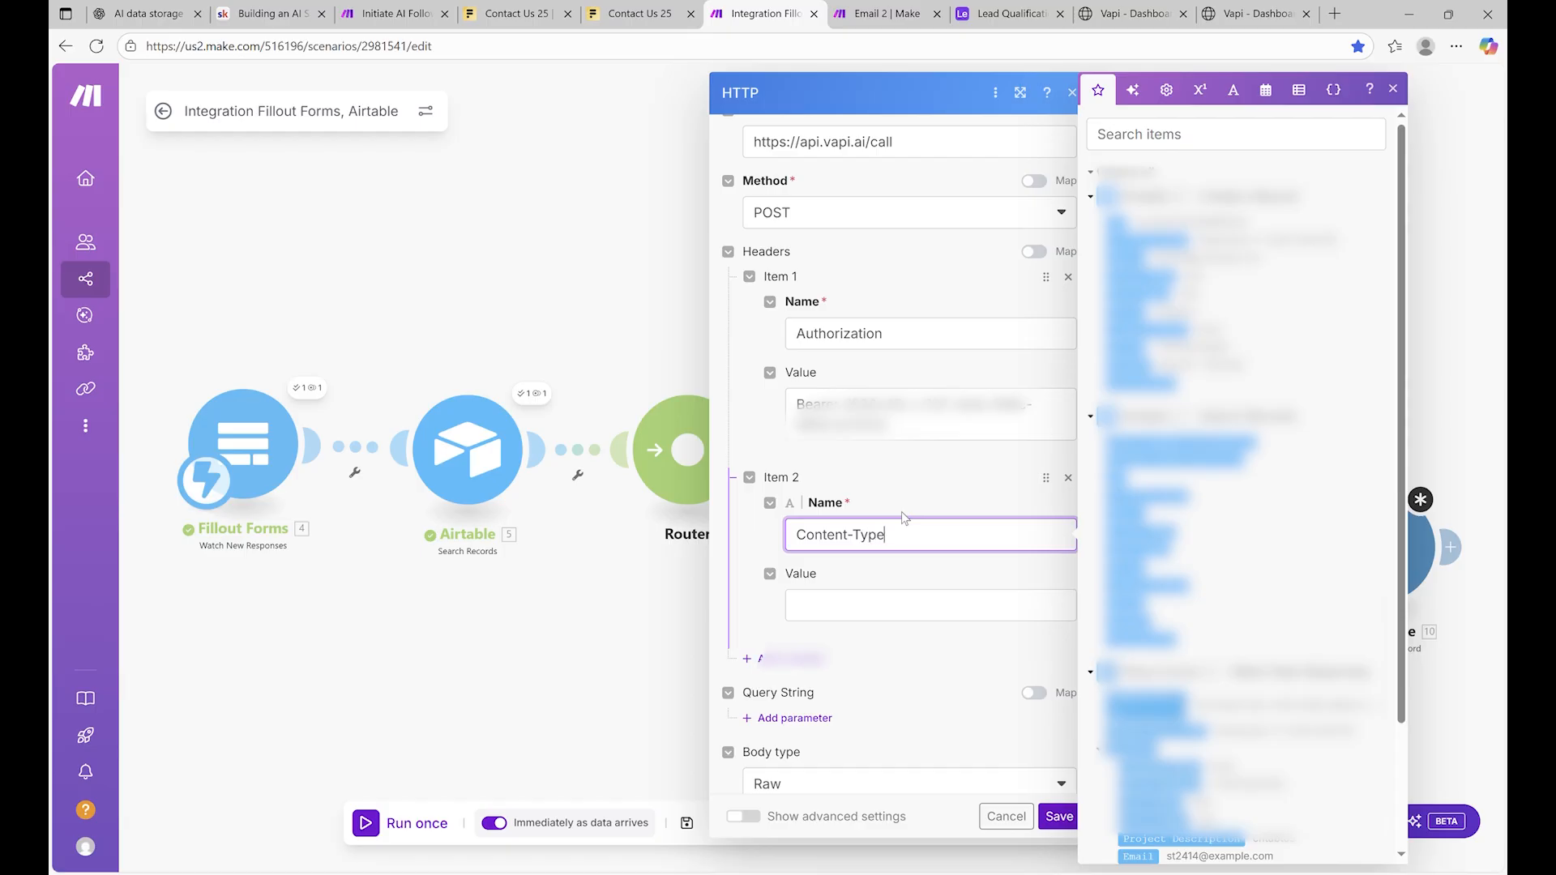
pyautogui.click(831, 607)
pyautogui.write('appli')
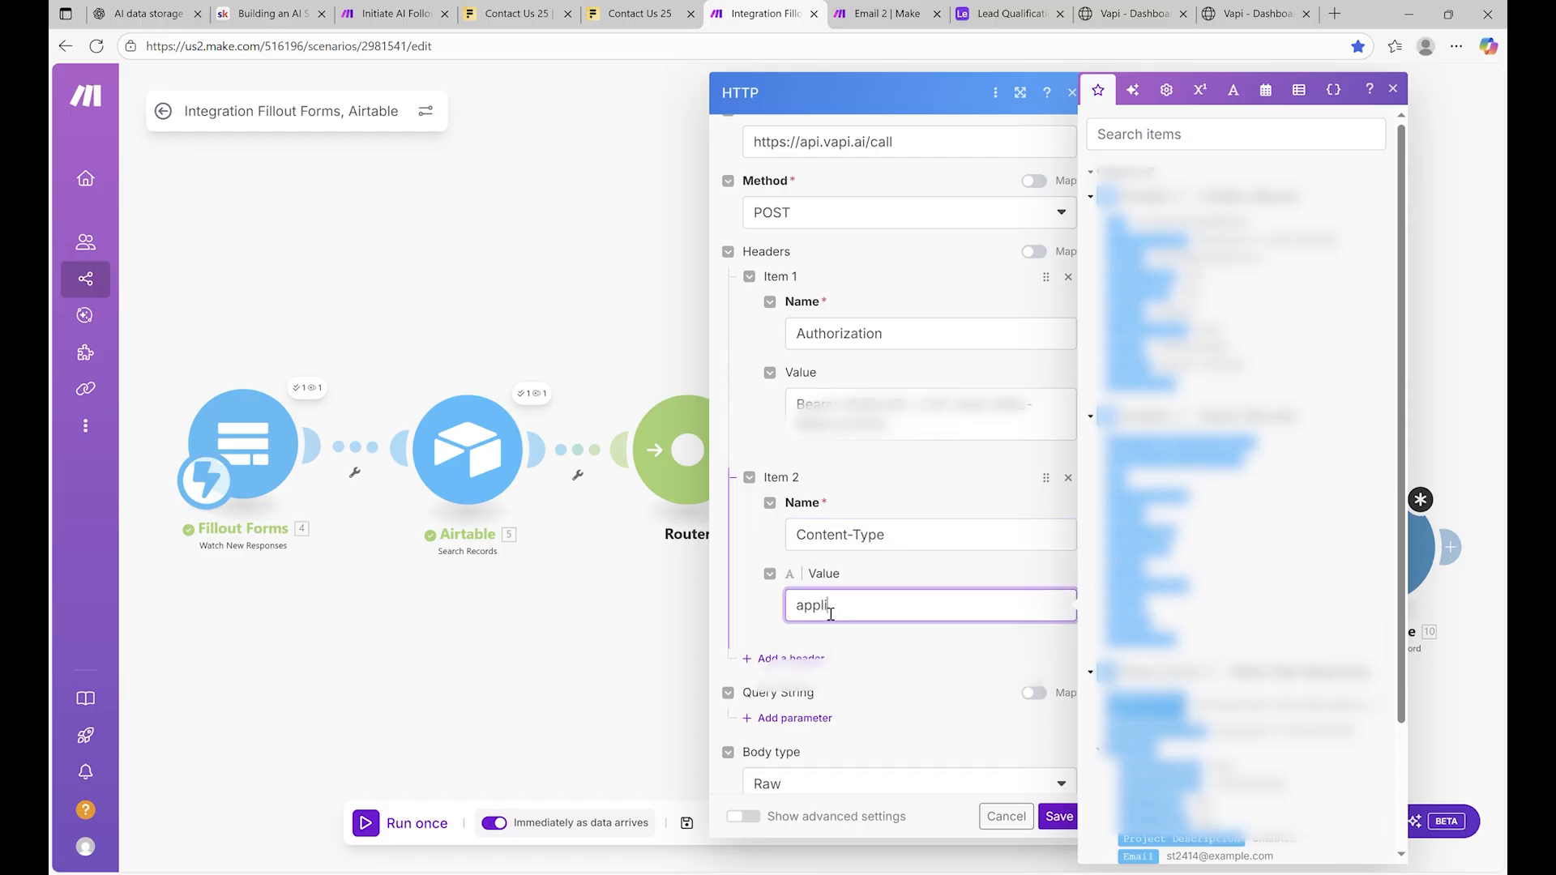
pyautogui.write('cation/json')
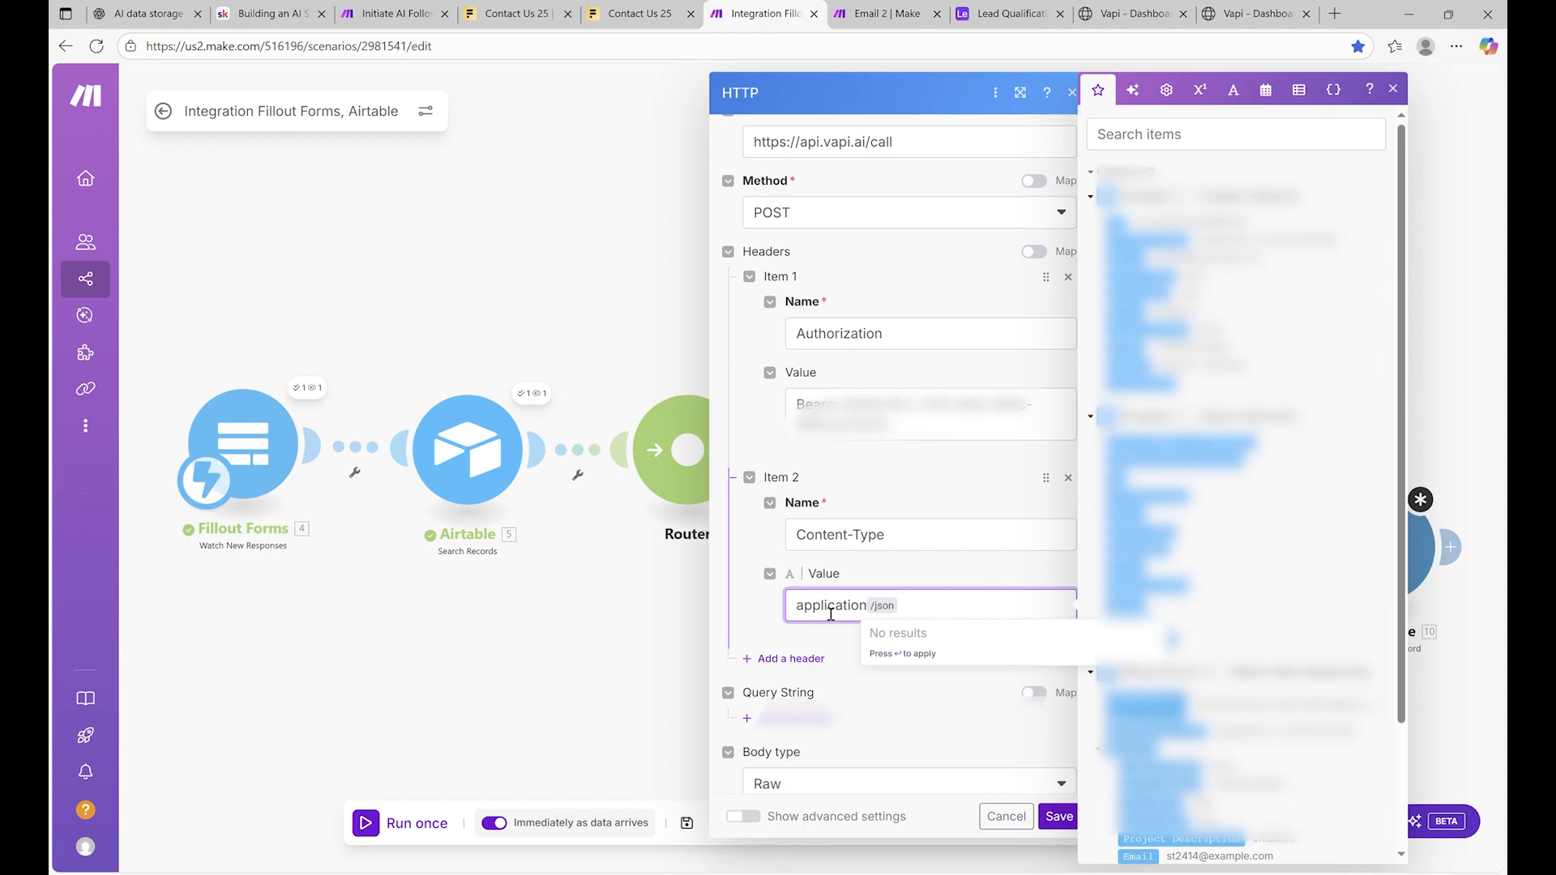
pyautogui.press('Return')
pyautogui.click(945, 691)
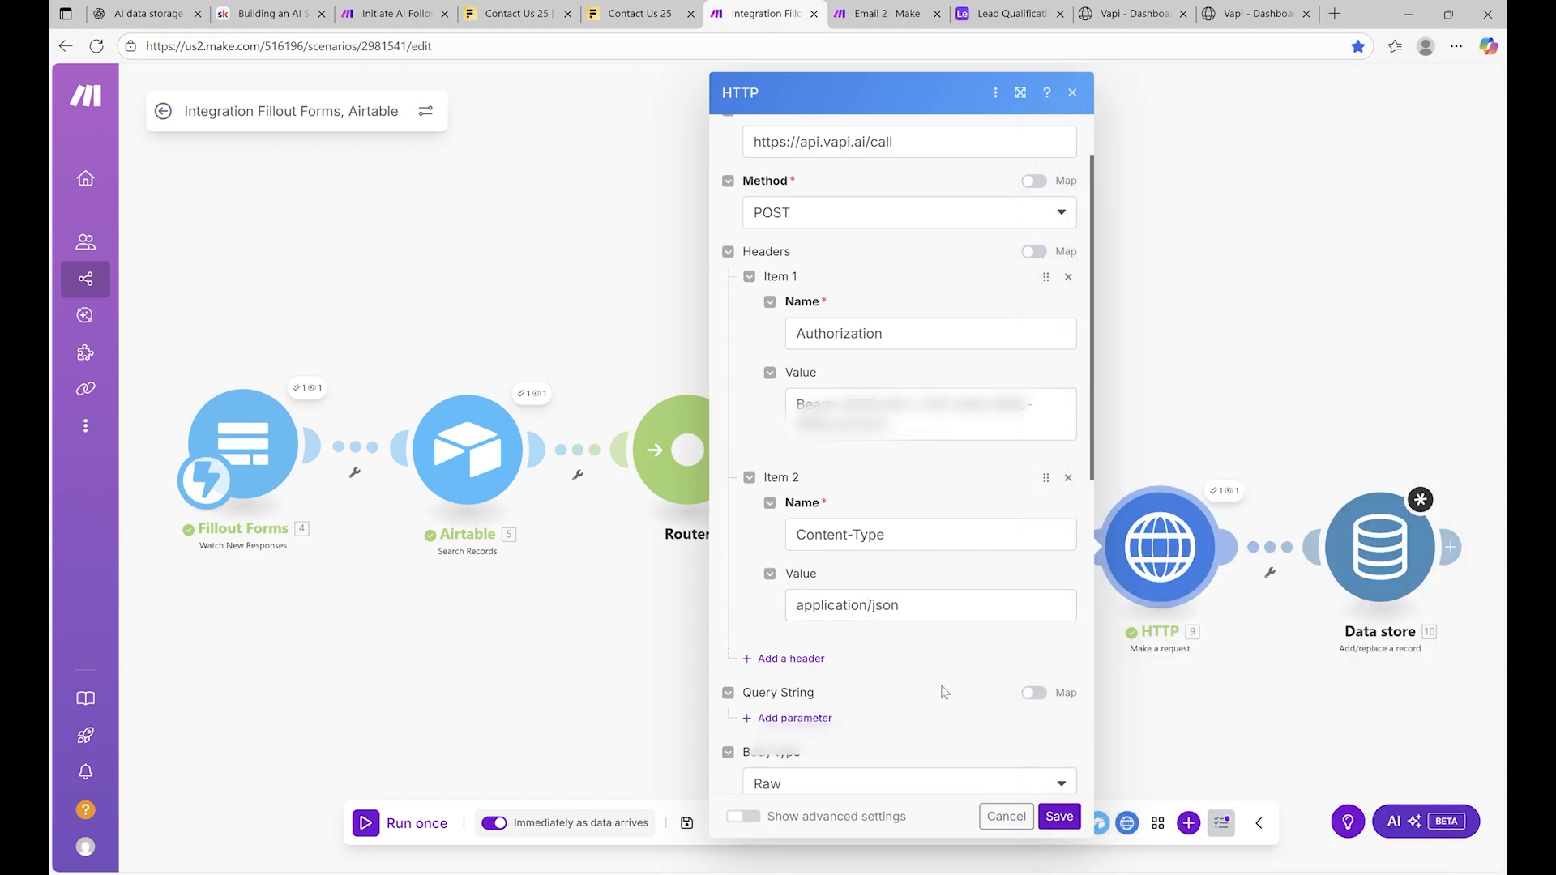
pyautogui.scroll(-3, 941, 689)
pyautogui.scroll(-5, 939, 685)
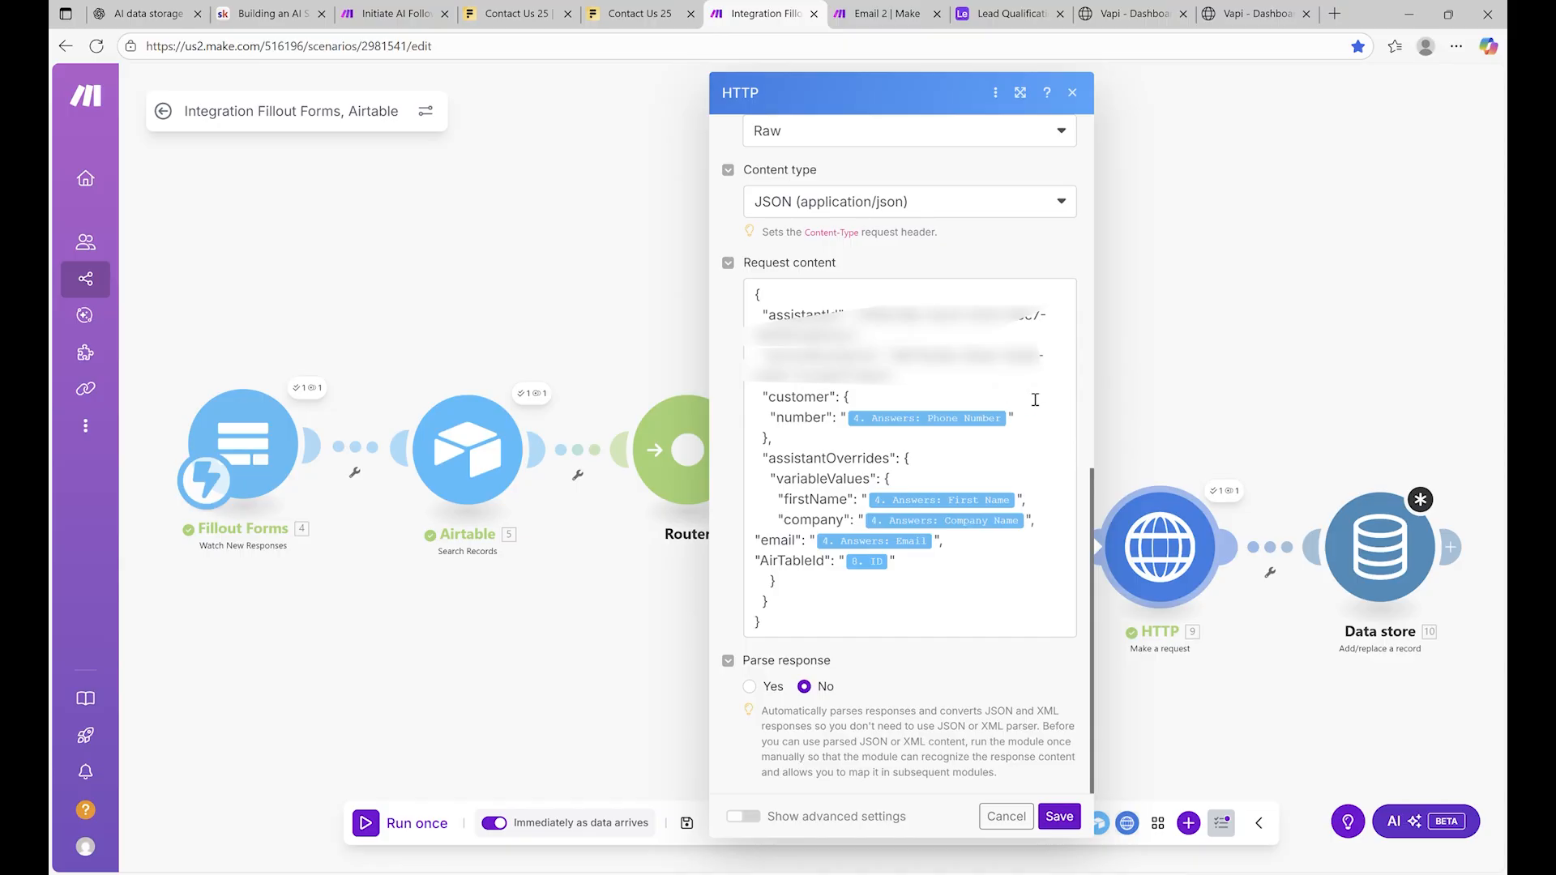
pyautogui.click(1054, 819)
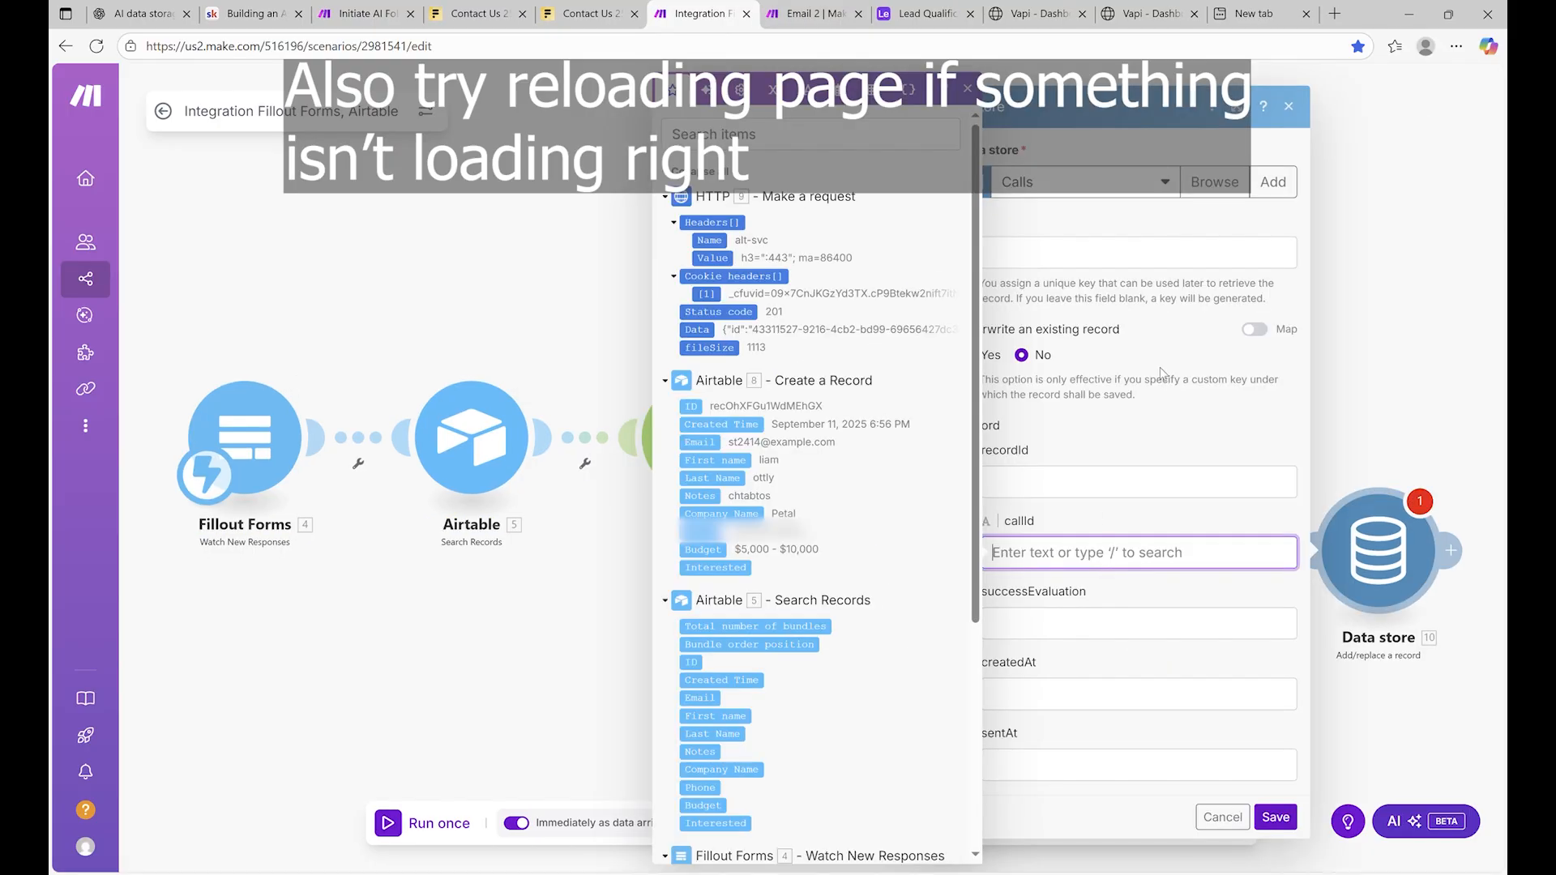
# Map HTTP Data to the Key and callId and the Airtable record ID to recordId, then save
pyautogui.click(1119, 258)
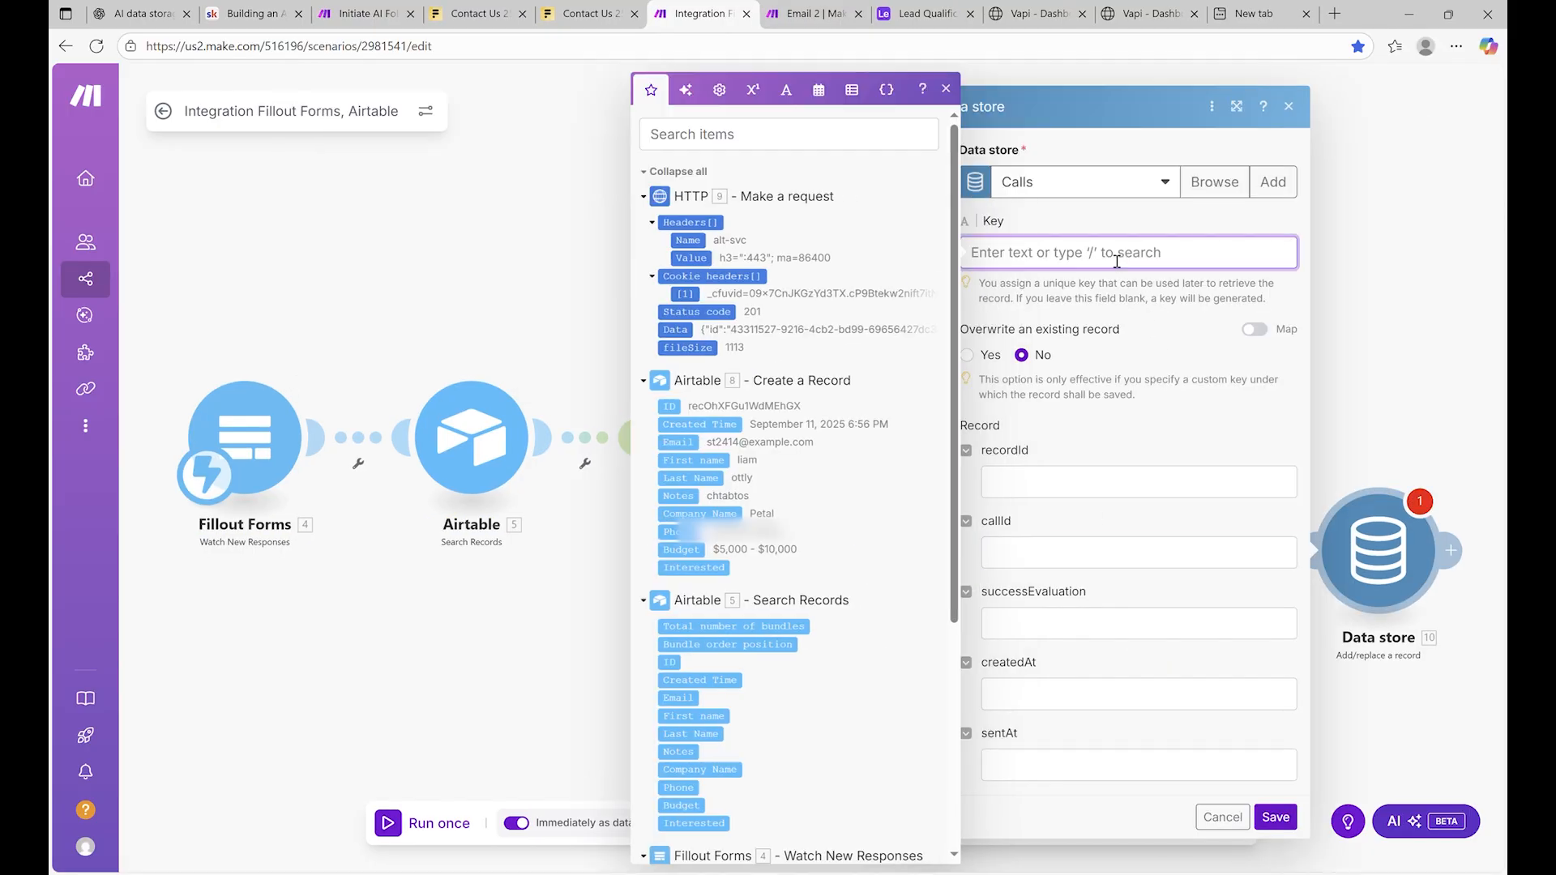
pyautogui.click(1430, 265)
pyautogui.click(1377, 547)
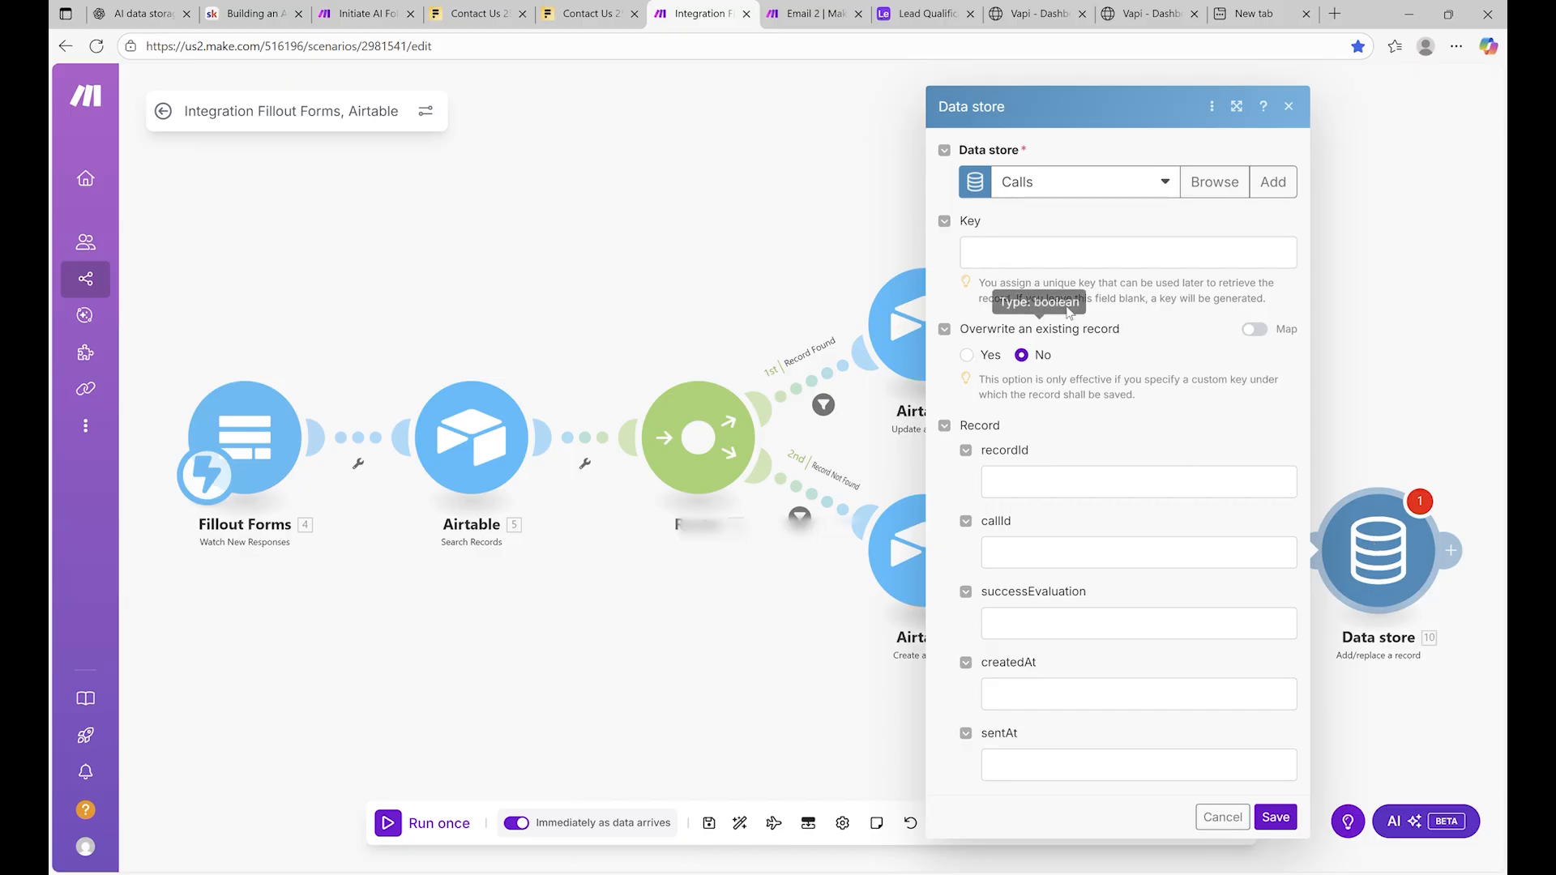
pyautogui.click(1073, 255)
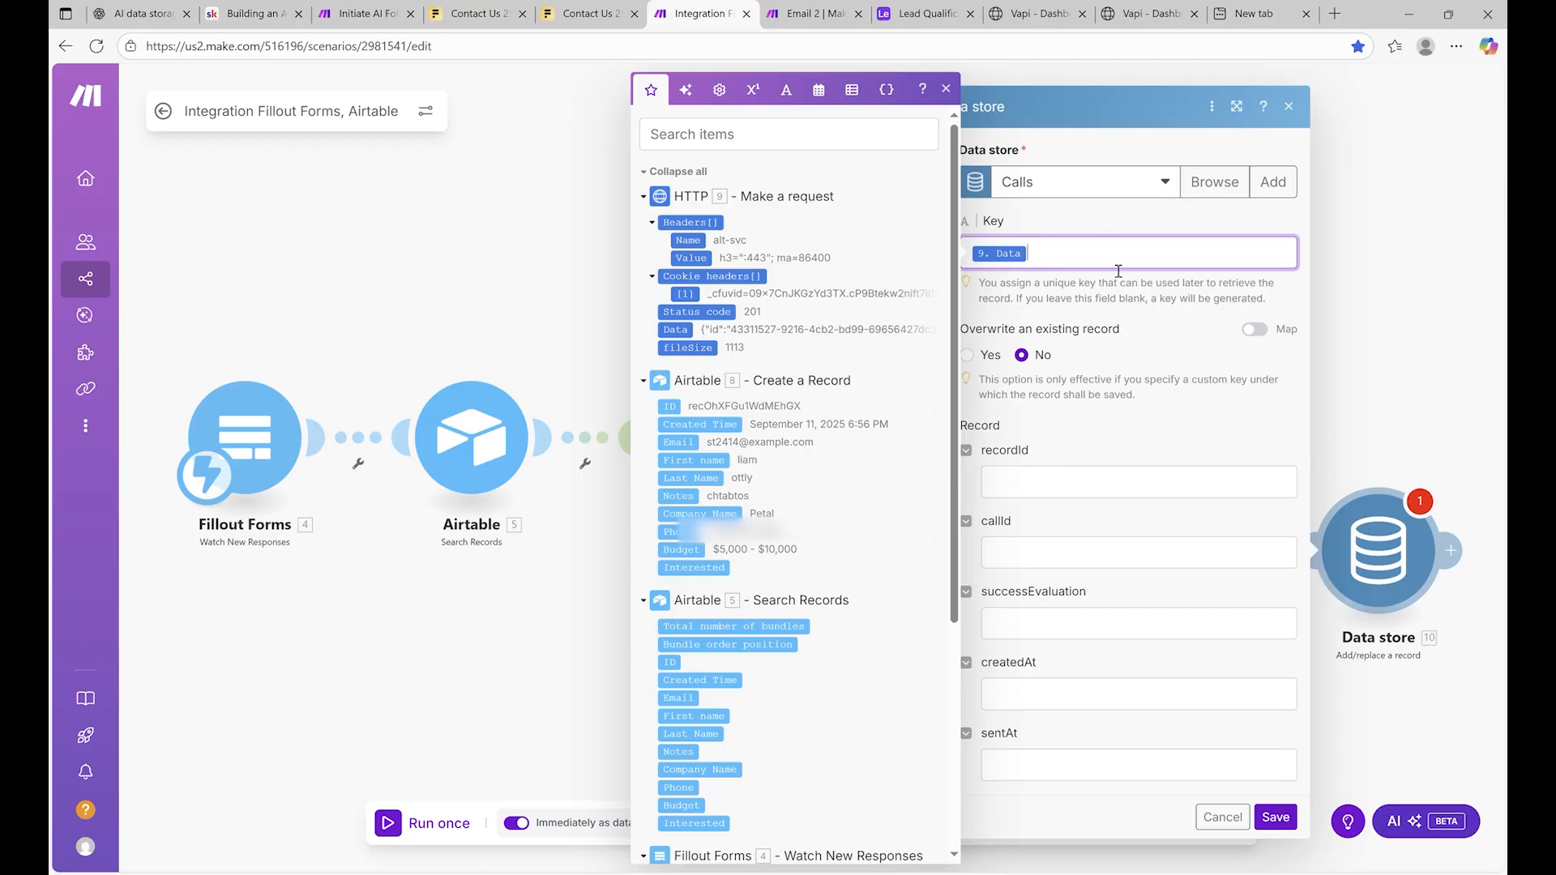
pyautogui.click(1133, 493)
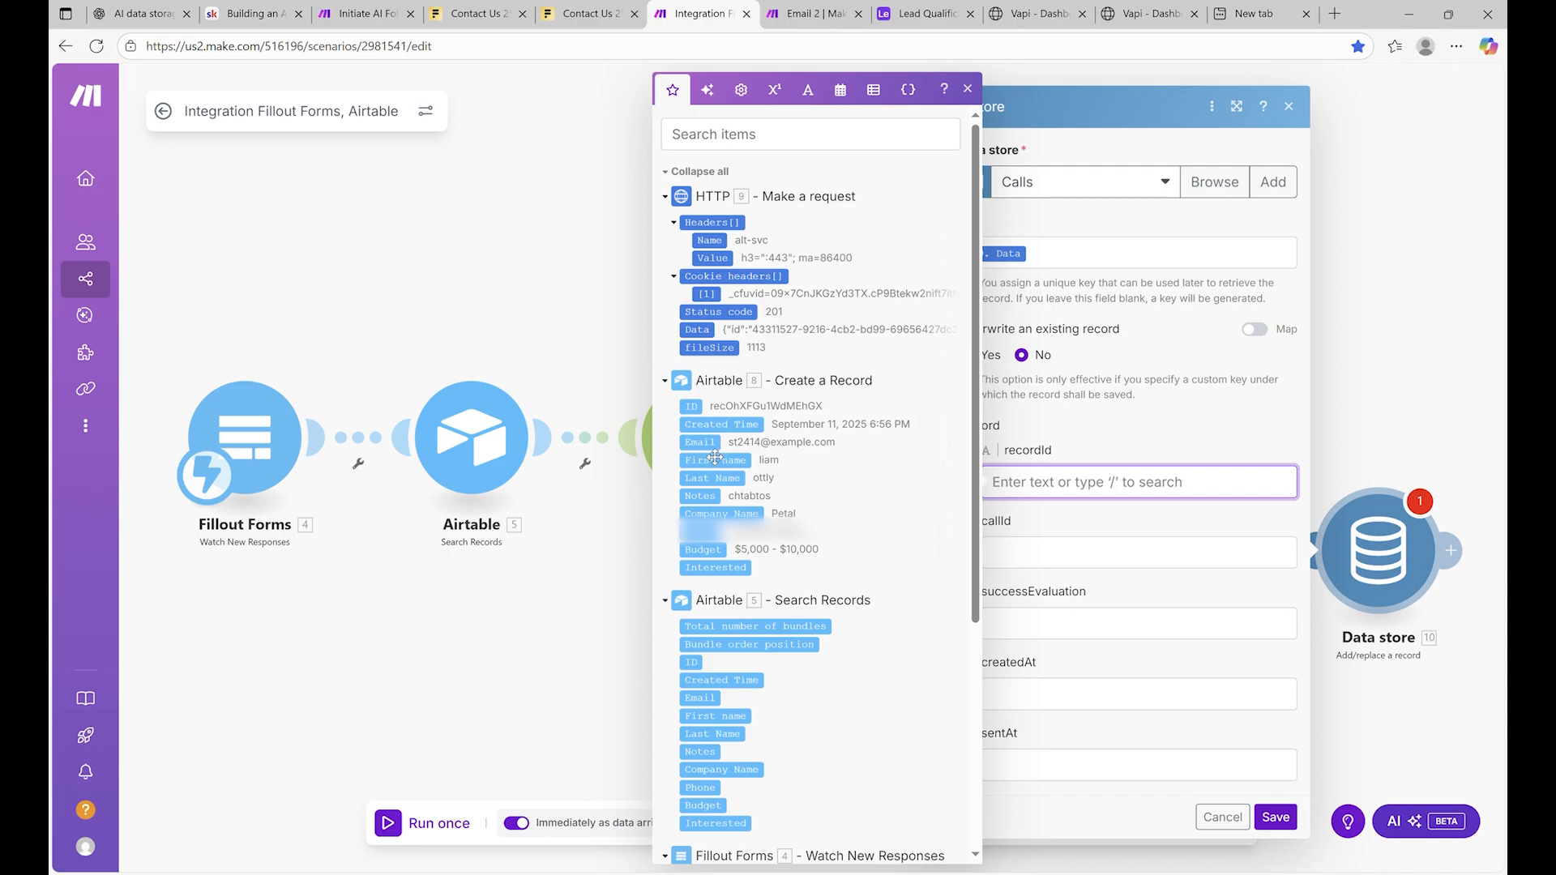
pyautogui.click(694, 408)
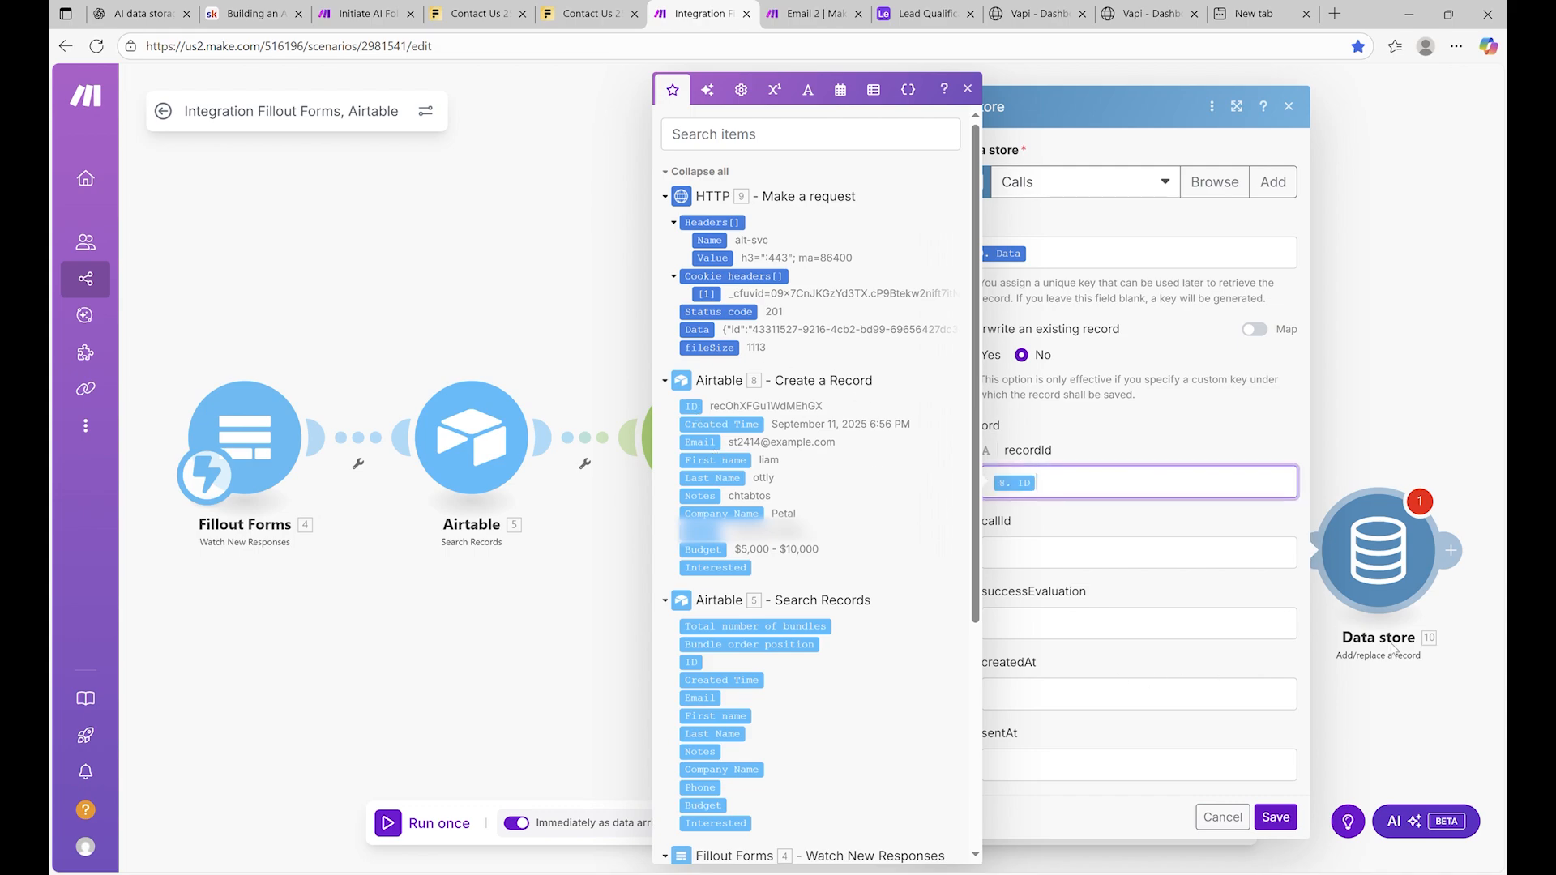
pyautogui.click(1109, 554)
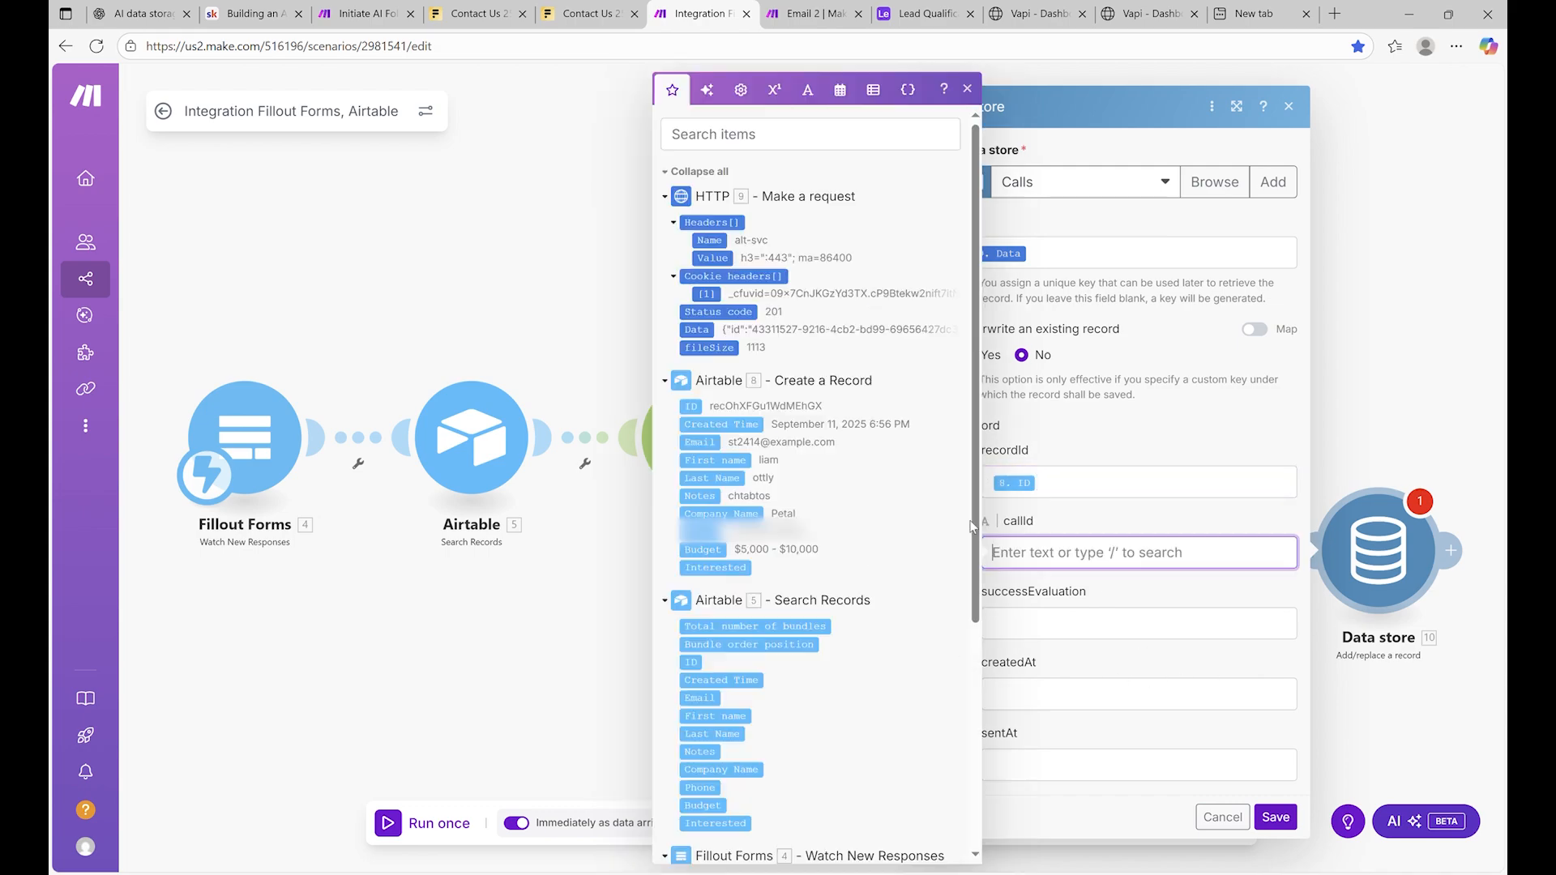
pyautogui.click(707, 330)
pyautogui.click(1092, 603)
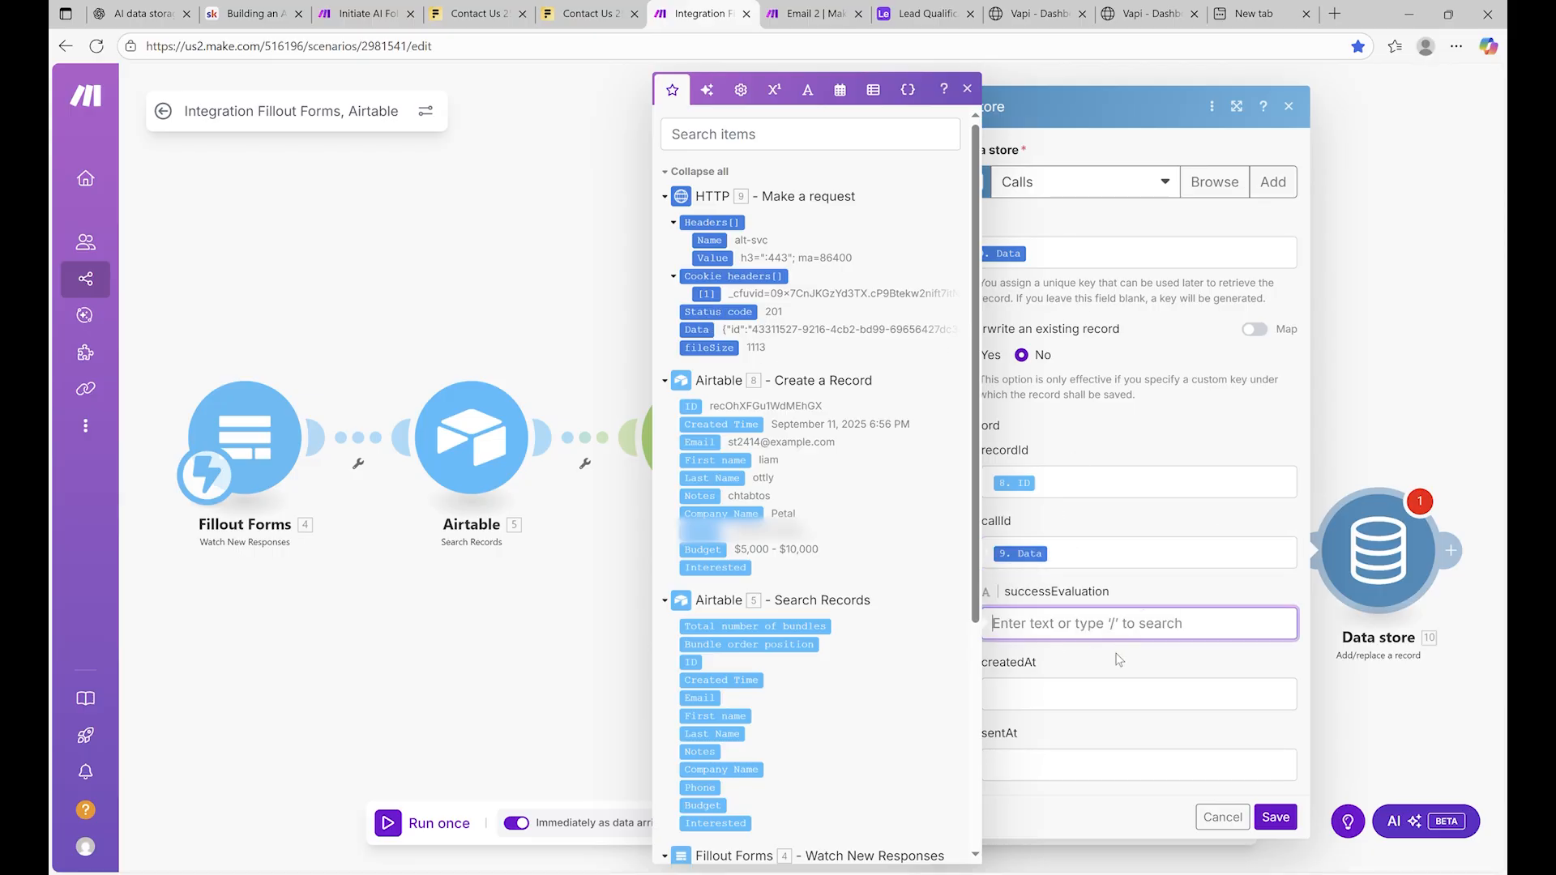
pyautogui.click(1131, 696)
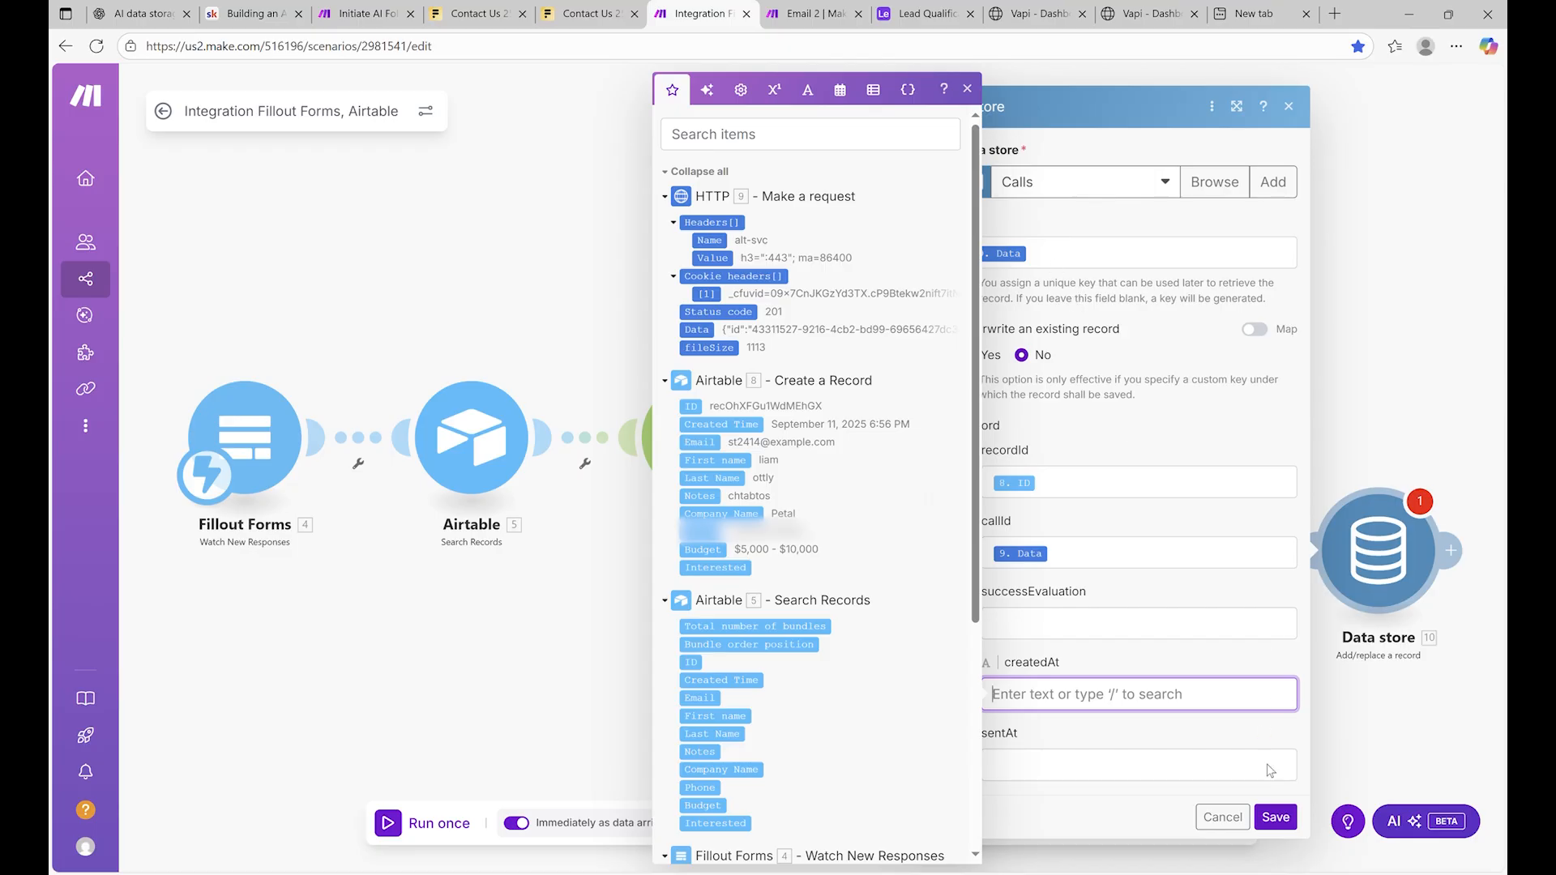
pyautogui.click(1275, 817)
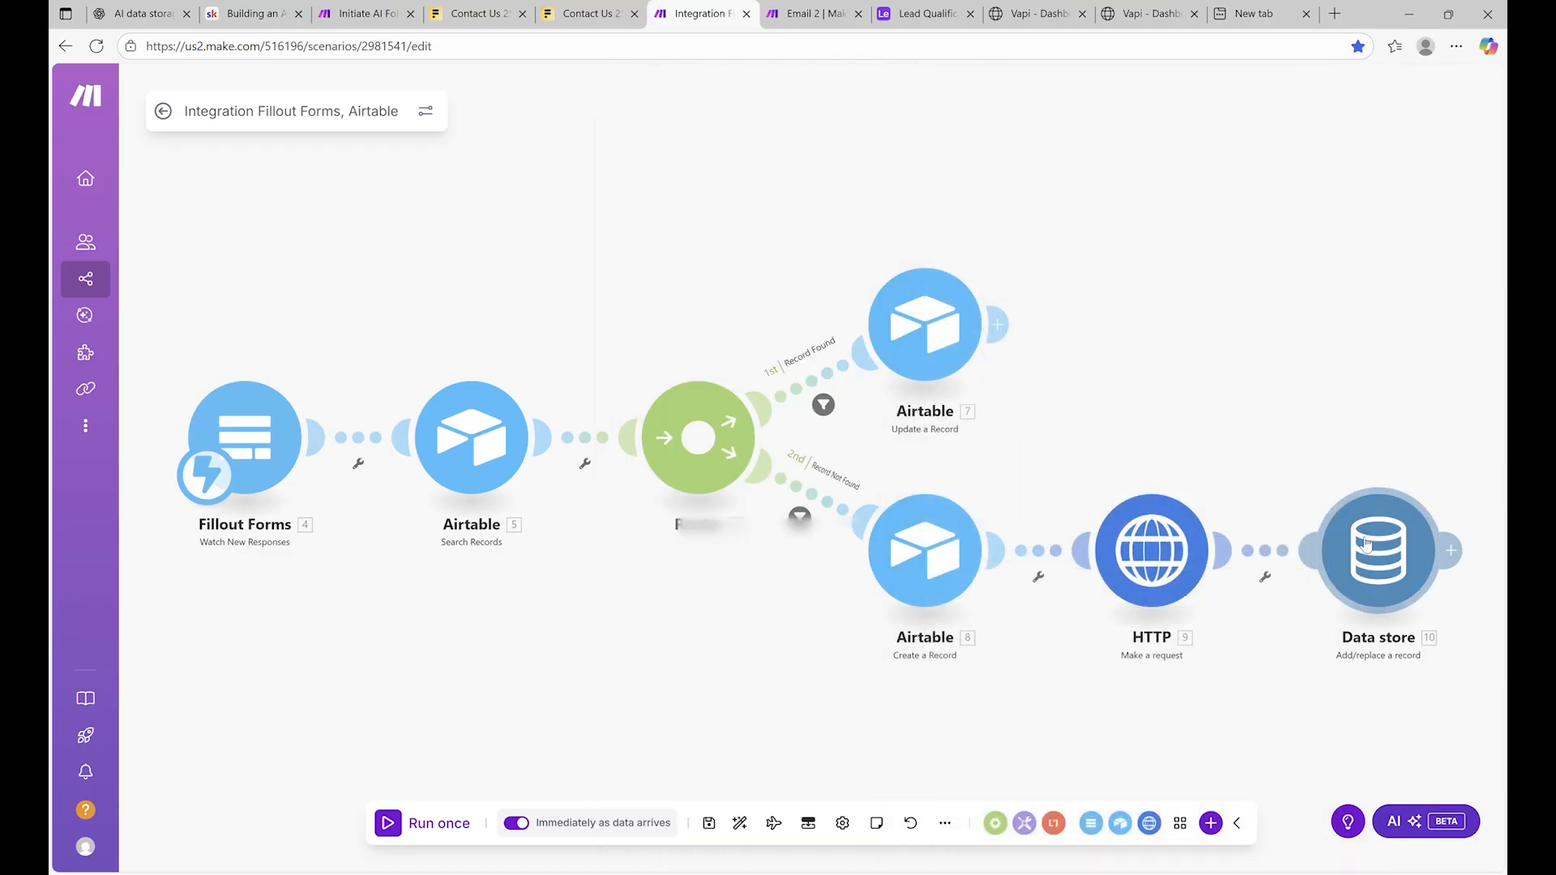
# Remap the Data store Key and callId to the call's id (9. data: id)
pyautogui.scroll(-3, 1240, 385)
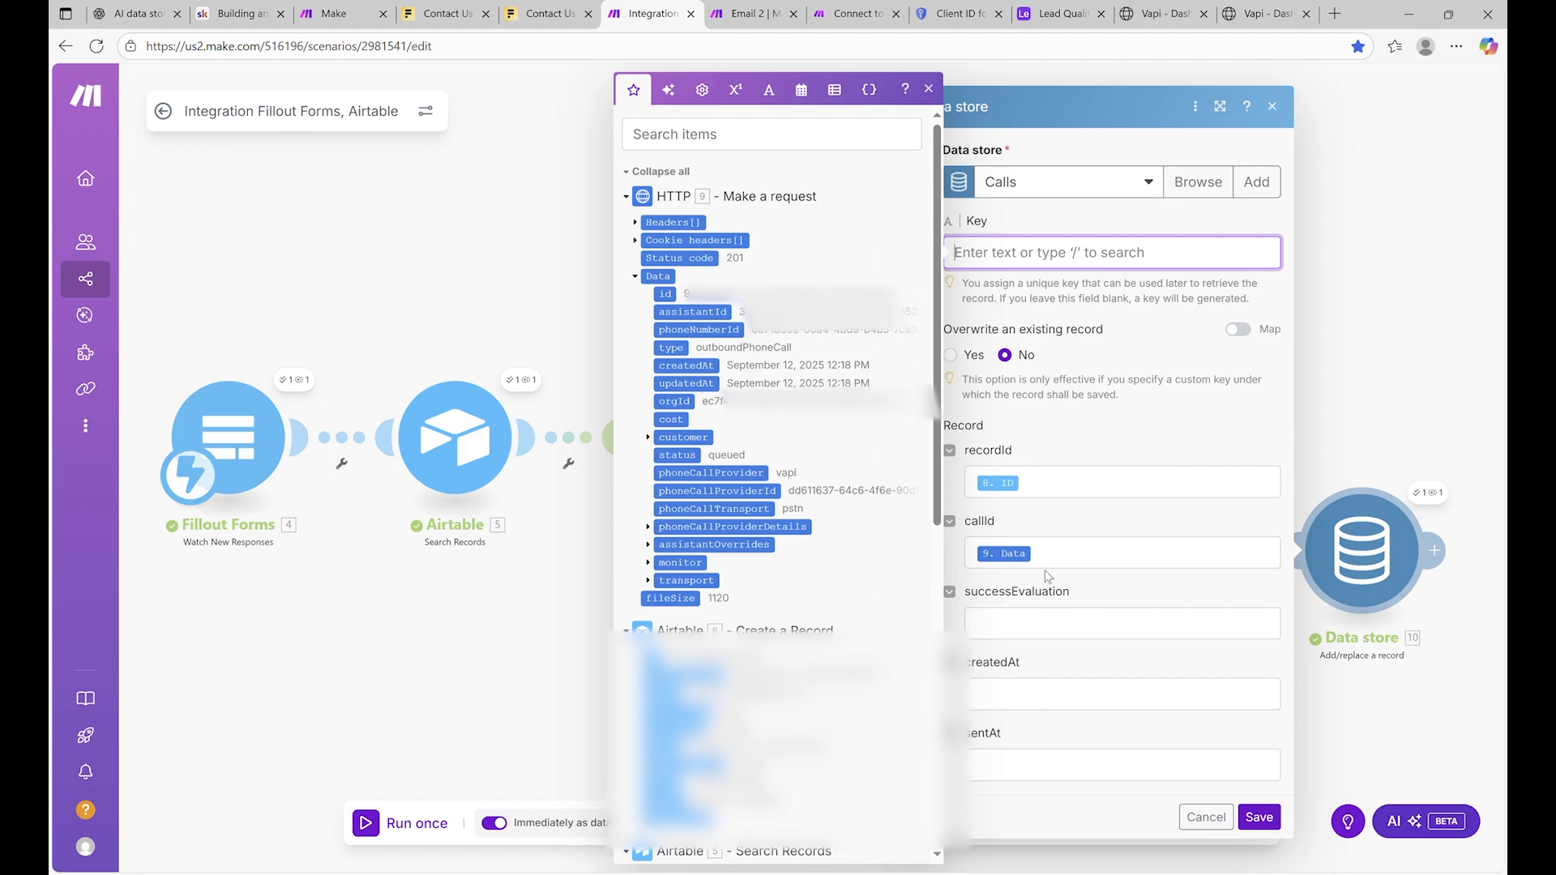
pyautogui.click(1004, 553)
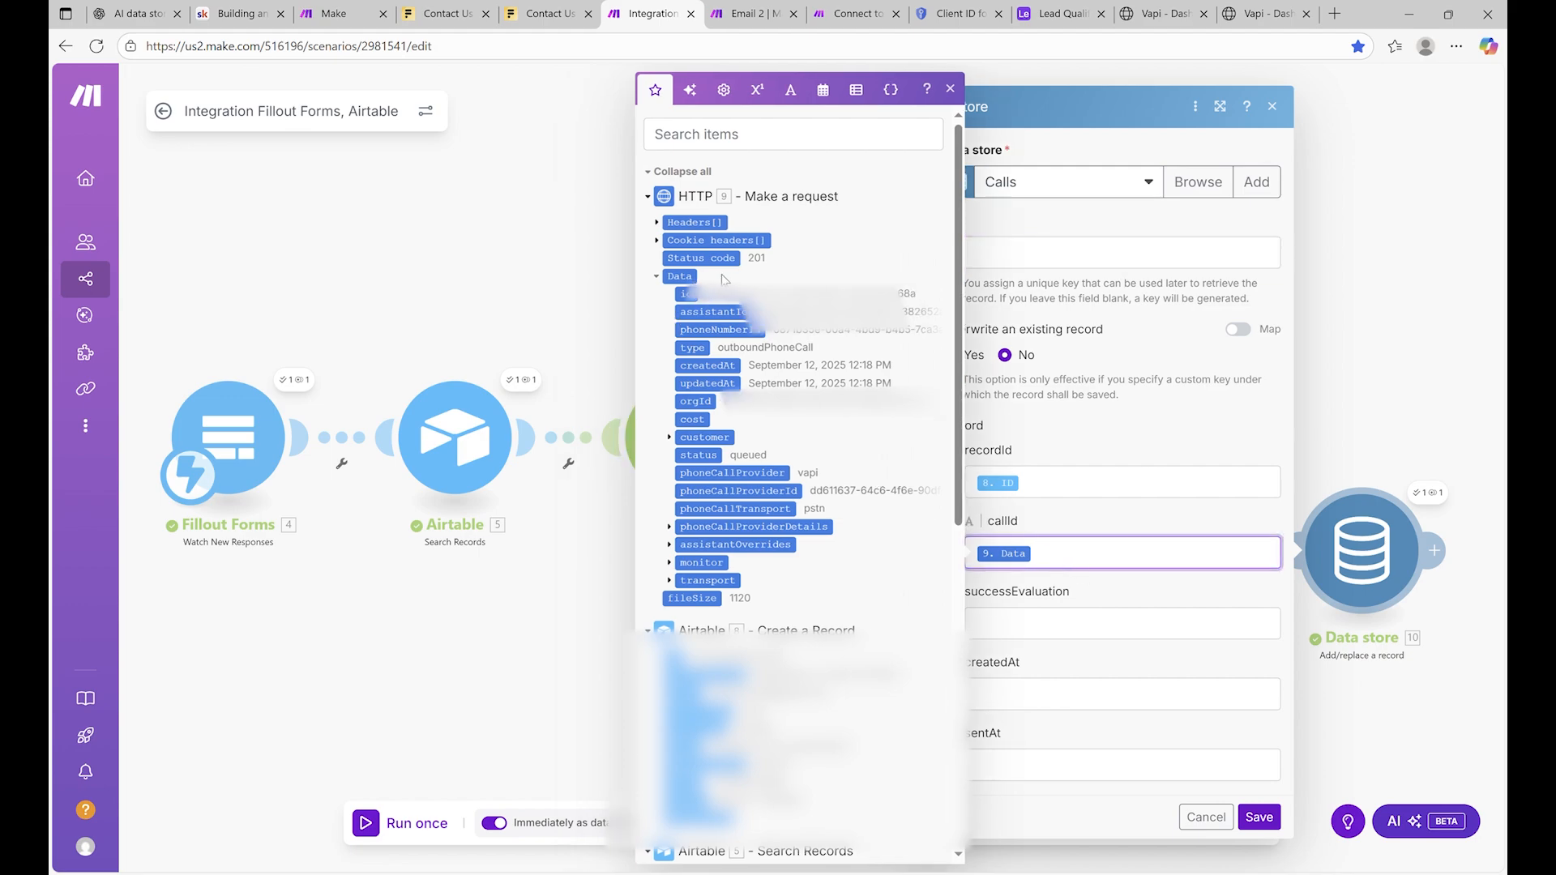
pyautogui.press('BackSpace')
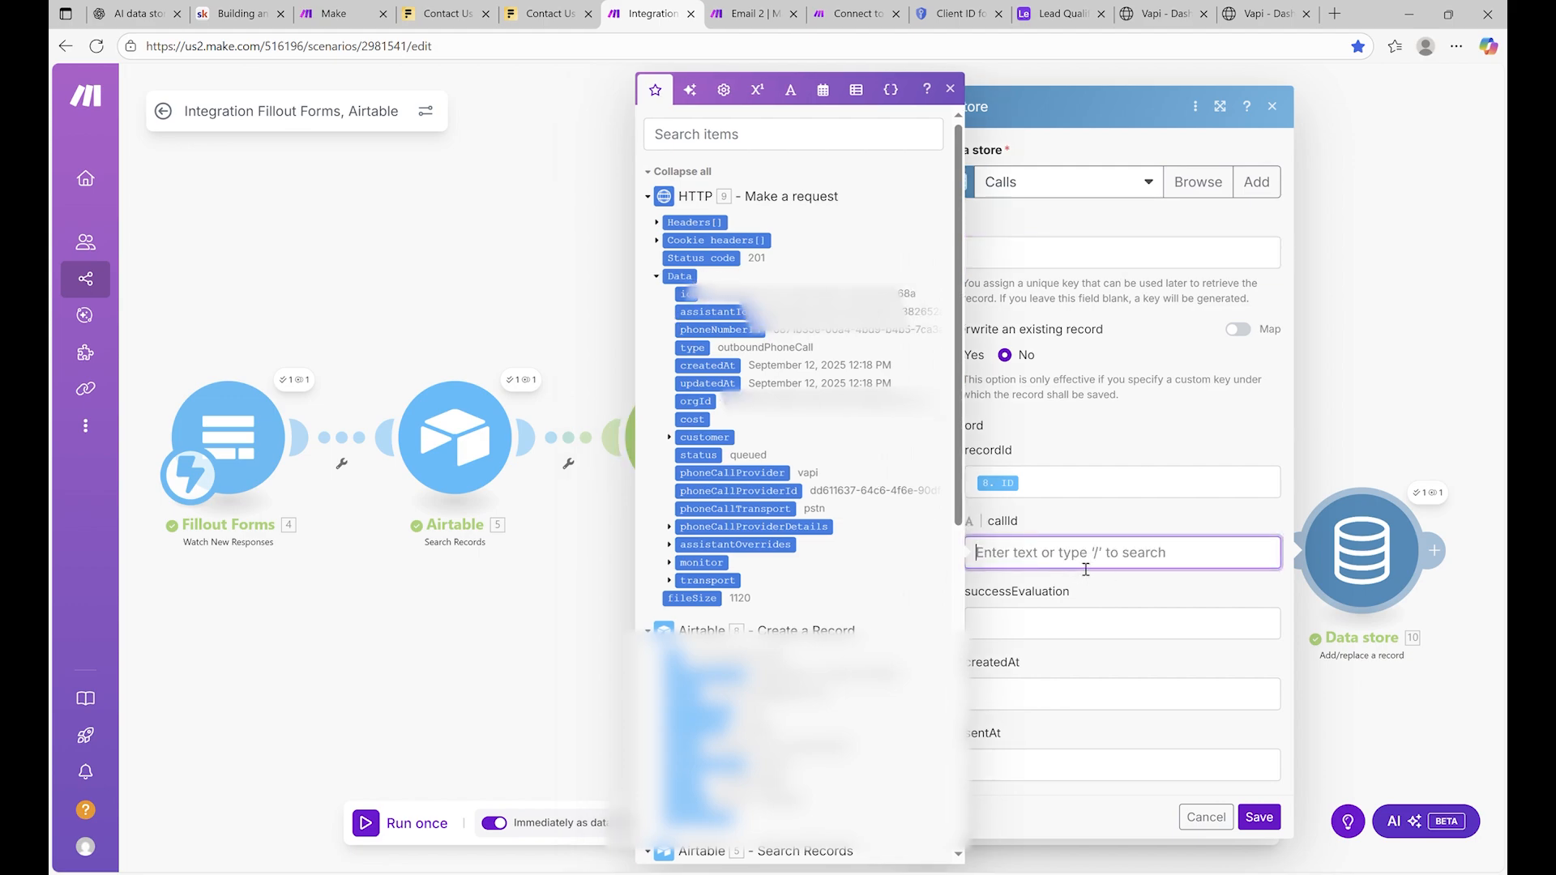
pyautogui.click(1078, 258)
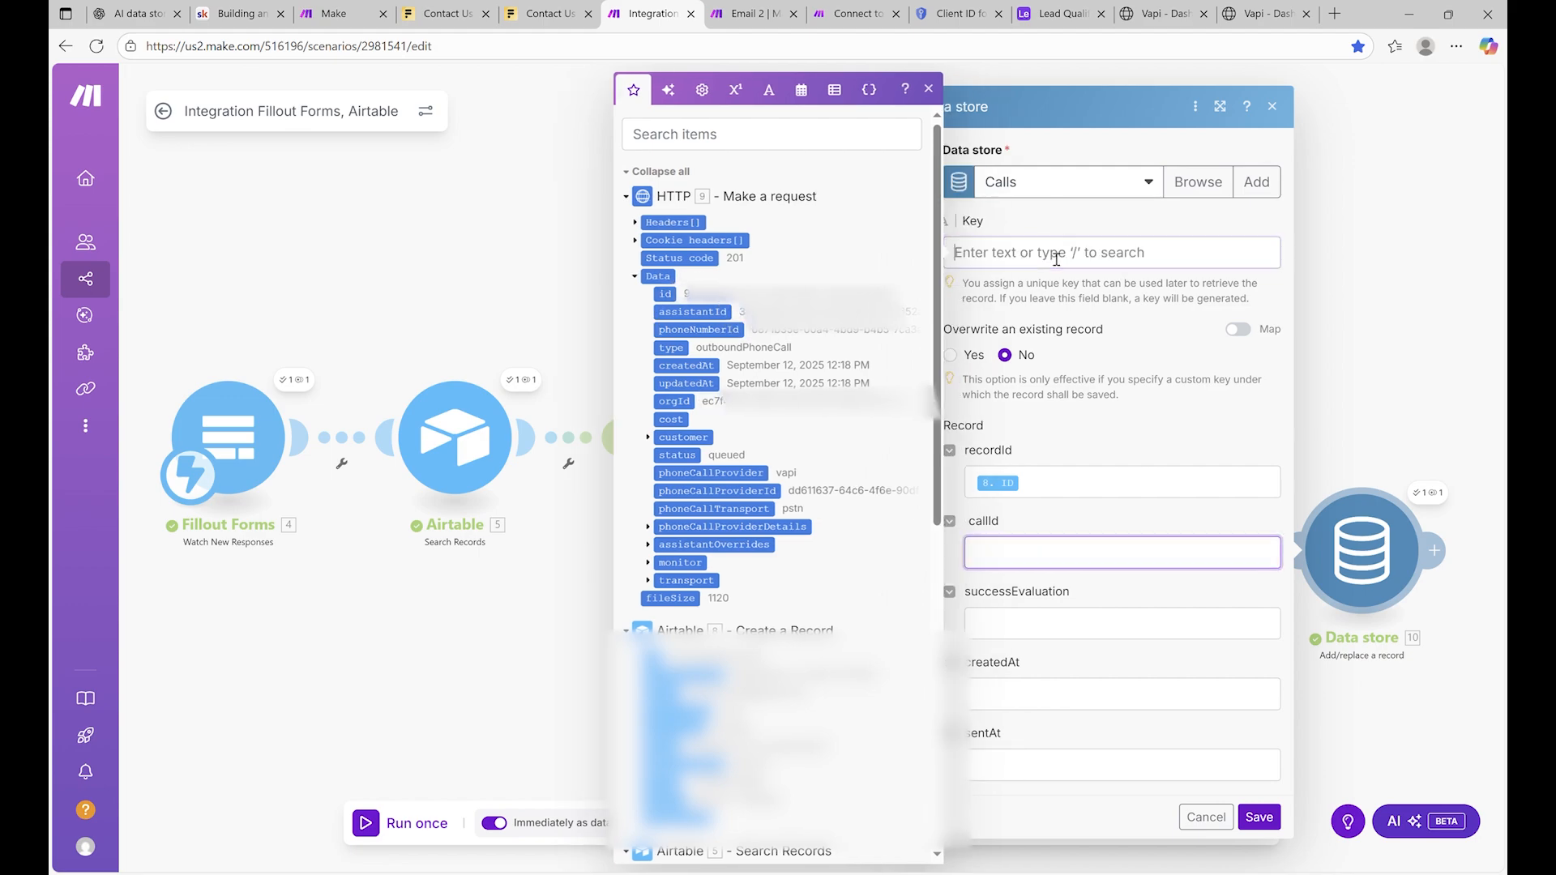
pyautogui.click(669, 295)
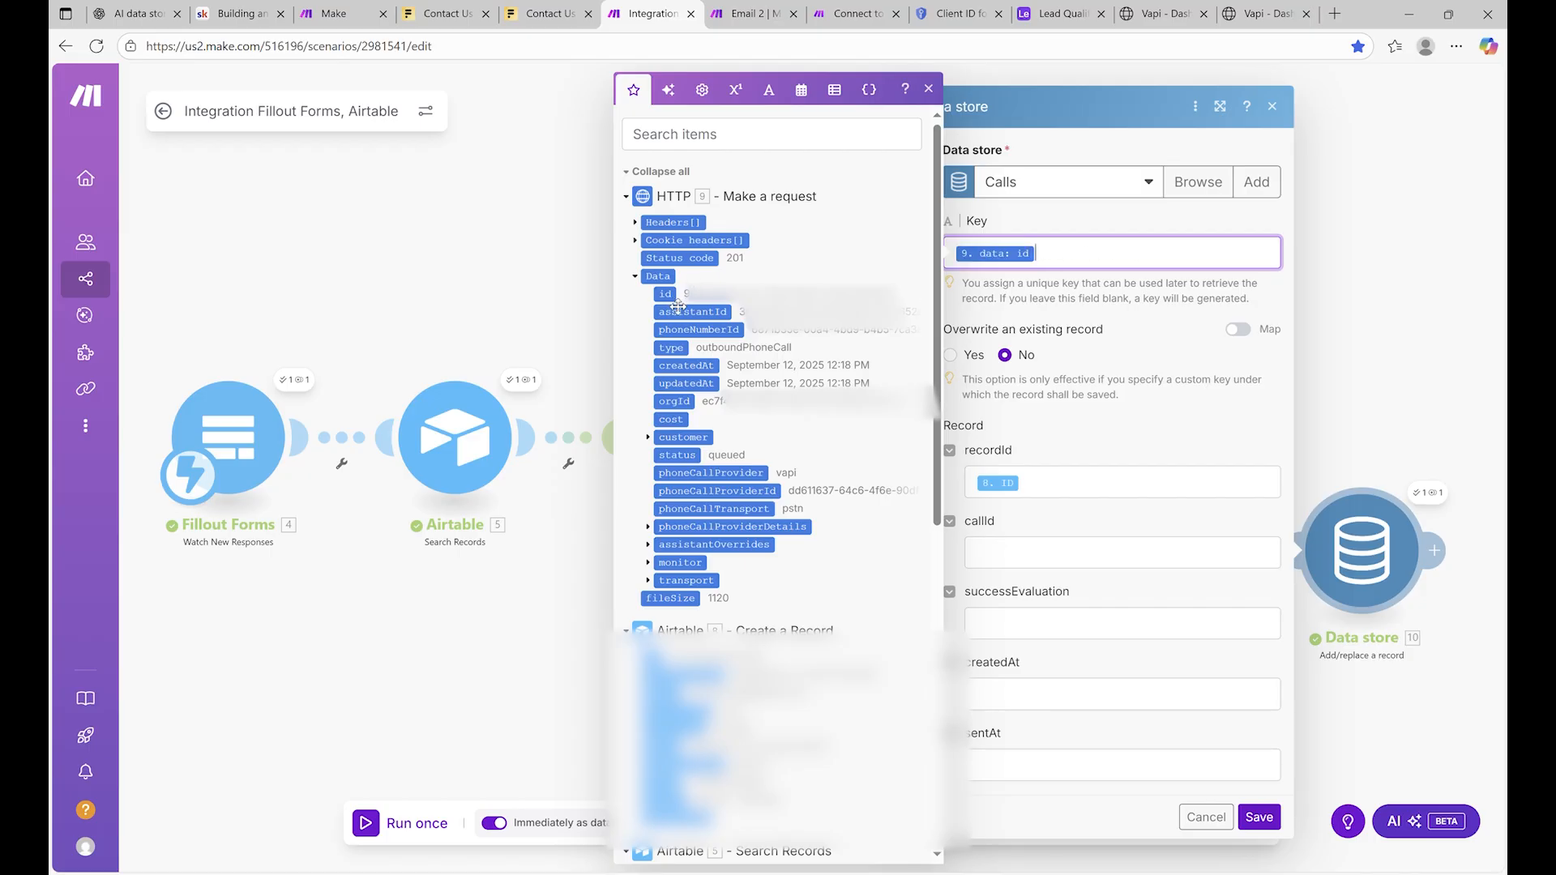
pyautogui.click(1065, 557)
pyautogui.click(687, 295)
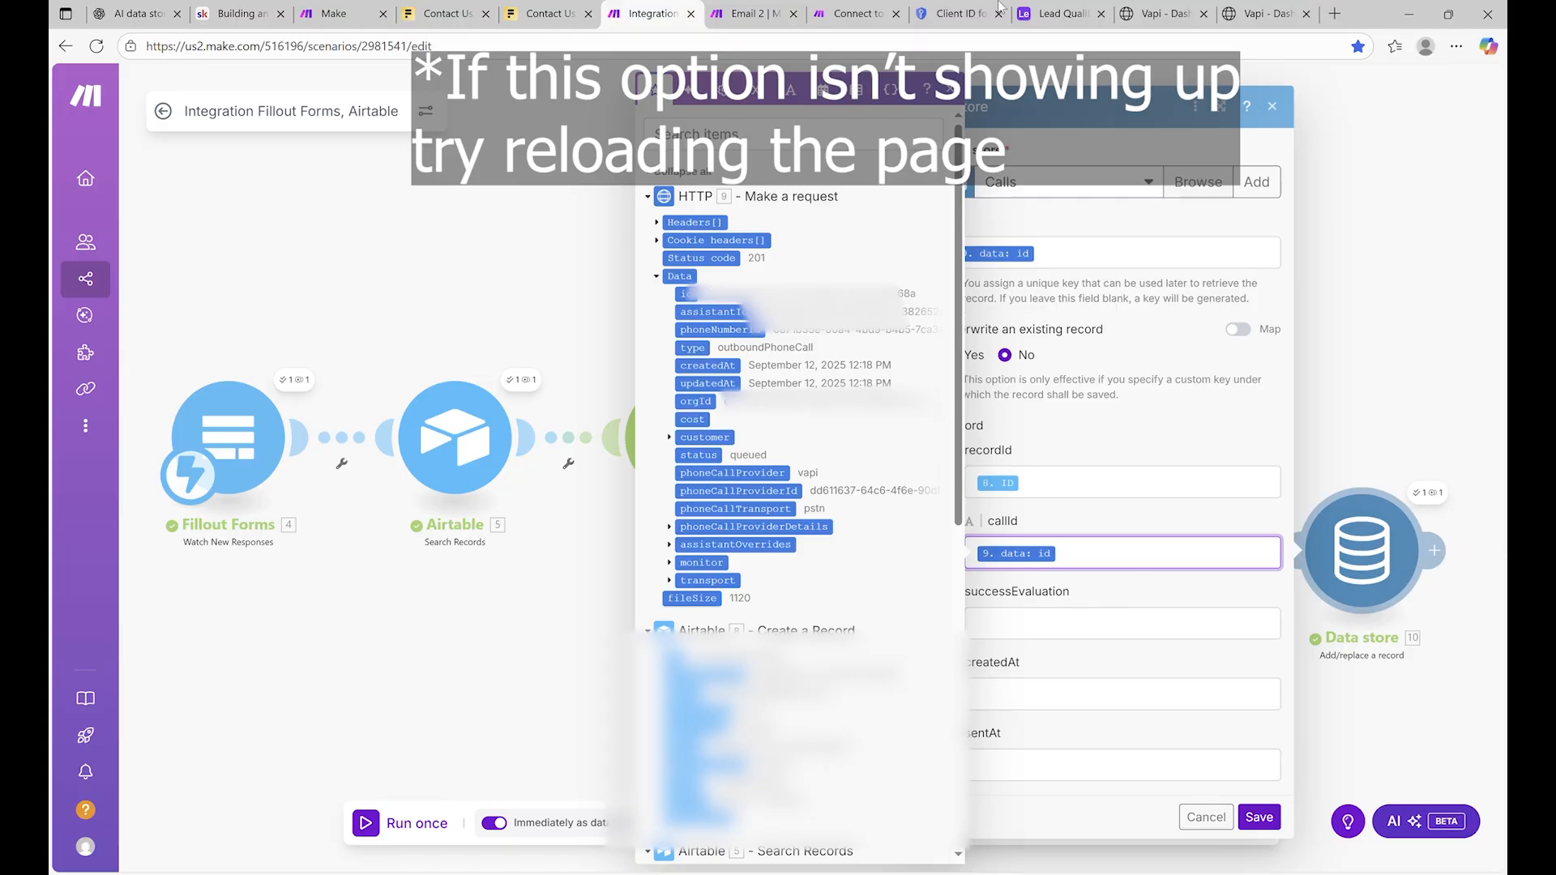
# Compare Email 2's Data store lookup key with the Integration scenario's key mapping
pyautogui.click(750, 14)
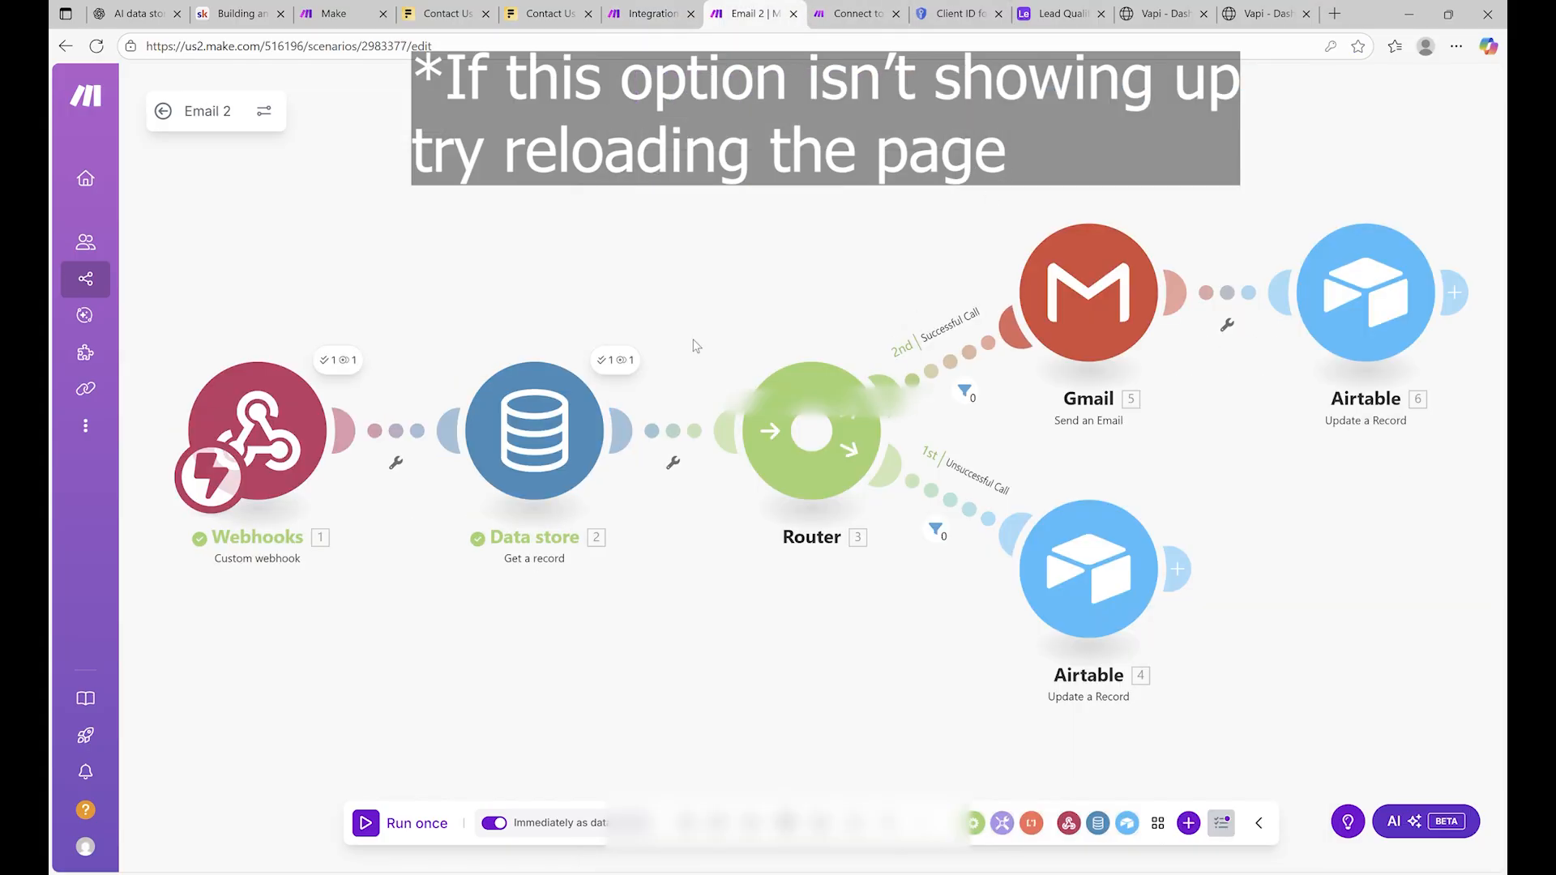
pyautogui.click(492, 412)
pyautogui.click(863, 463)
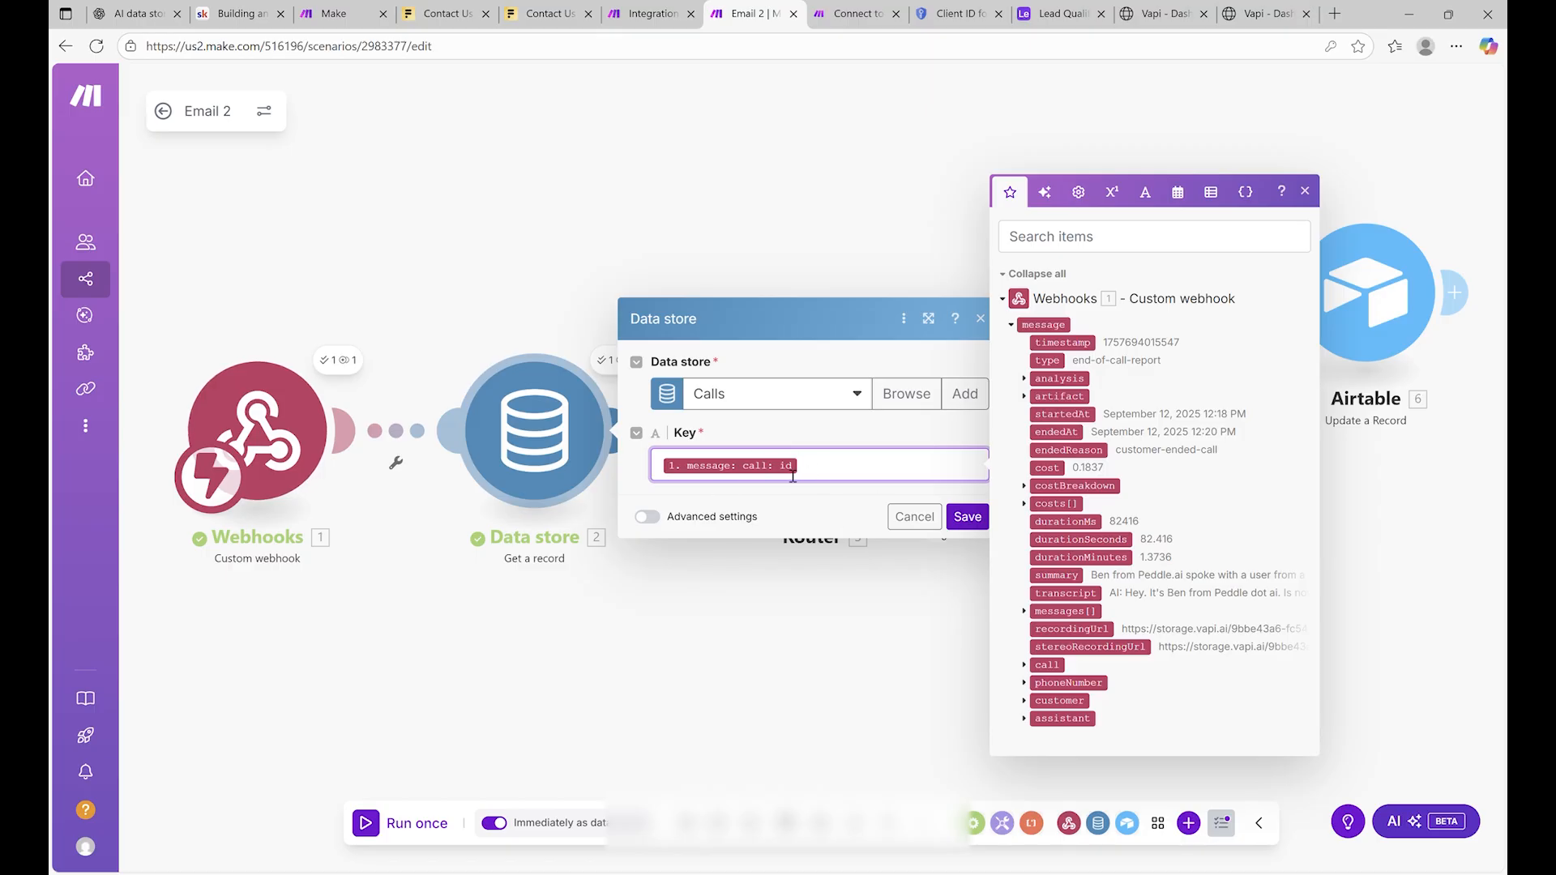
pyautogui.click(653, 13)
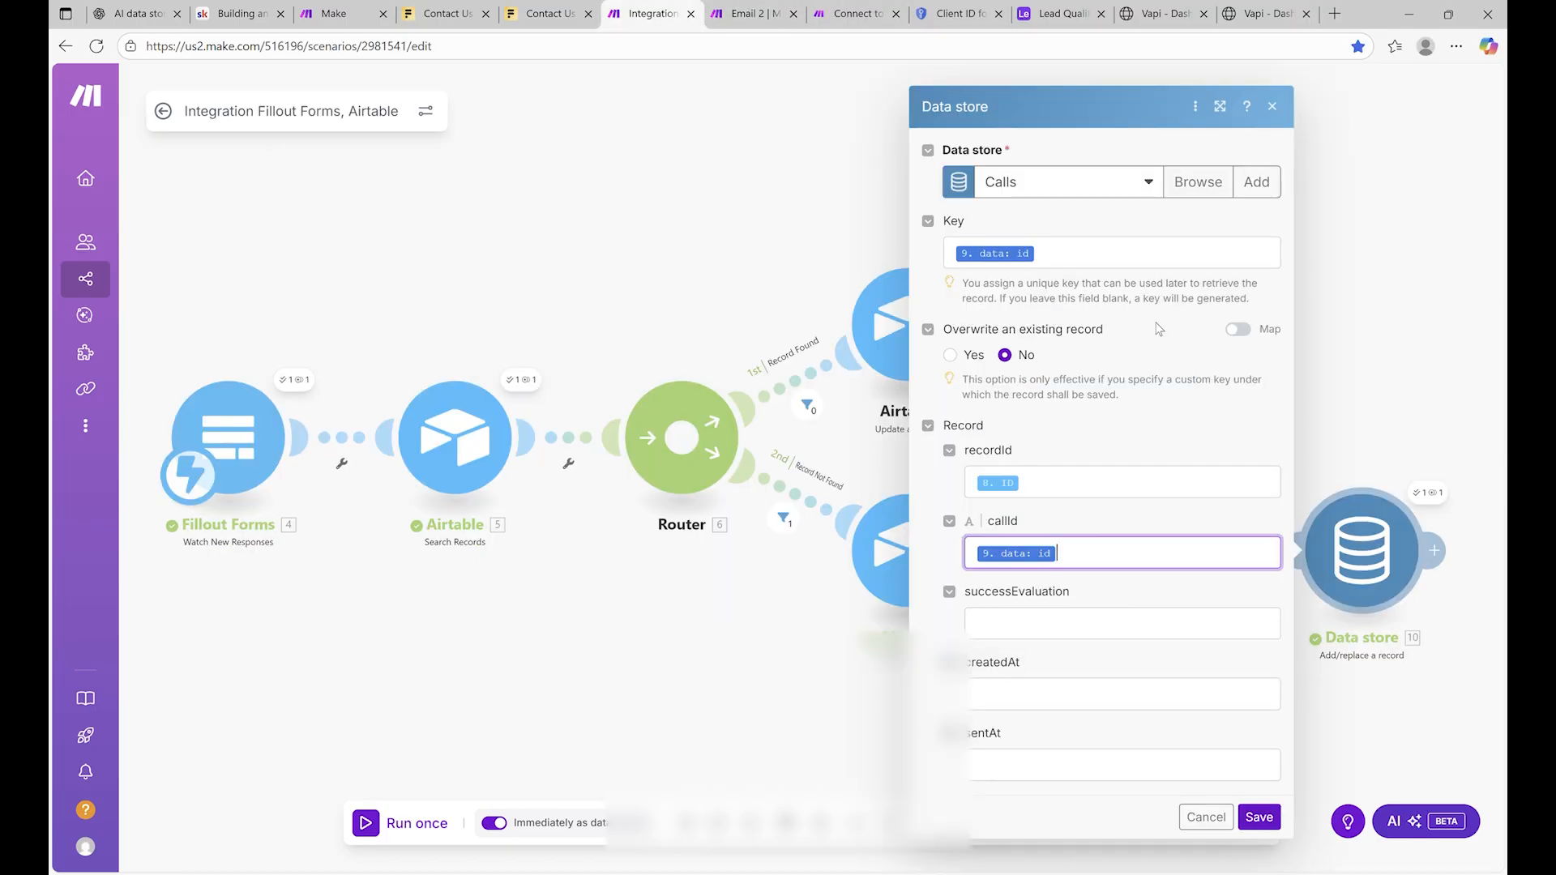
pyautogui.click(1045, 258)
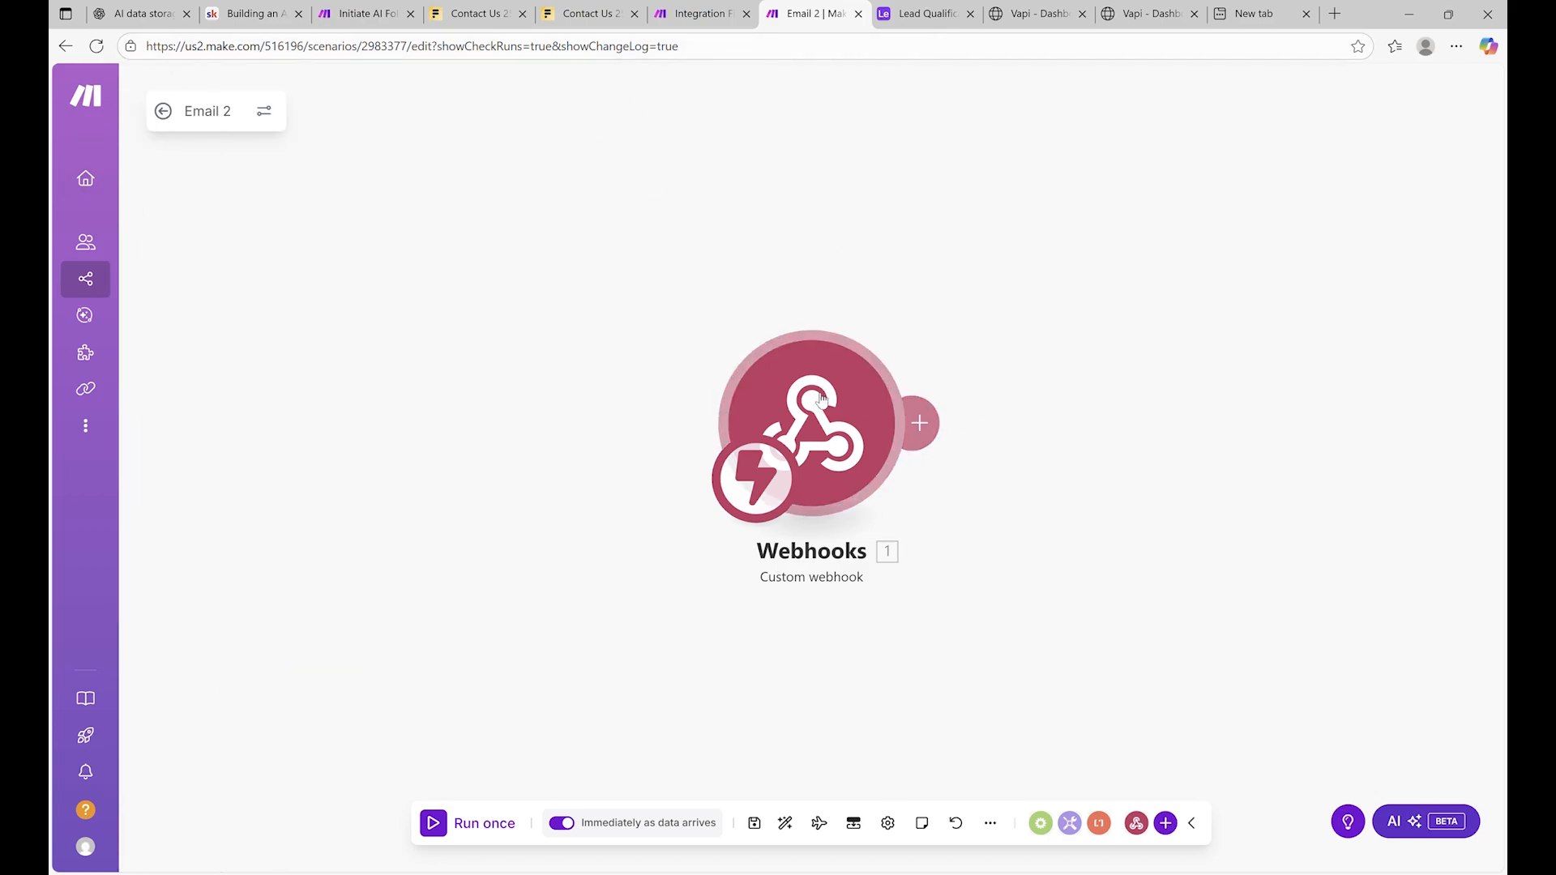
# Add a Data store Get a record module after the webhook using the Calls store
pyautogui.click(918, 422)
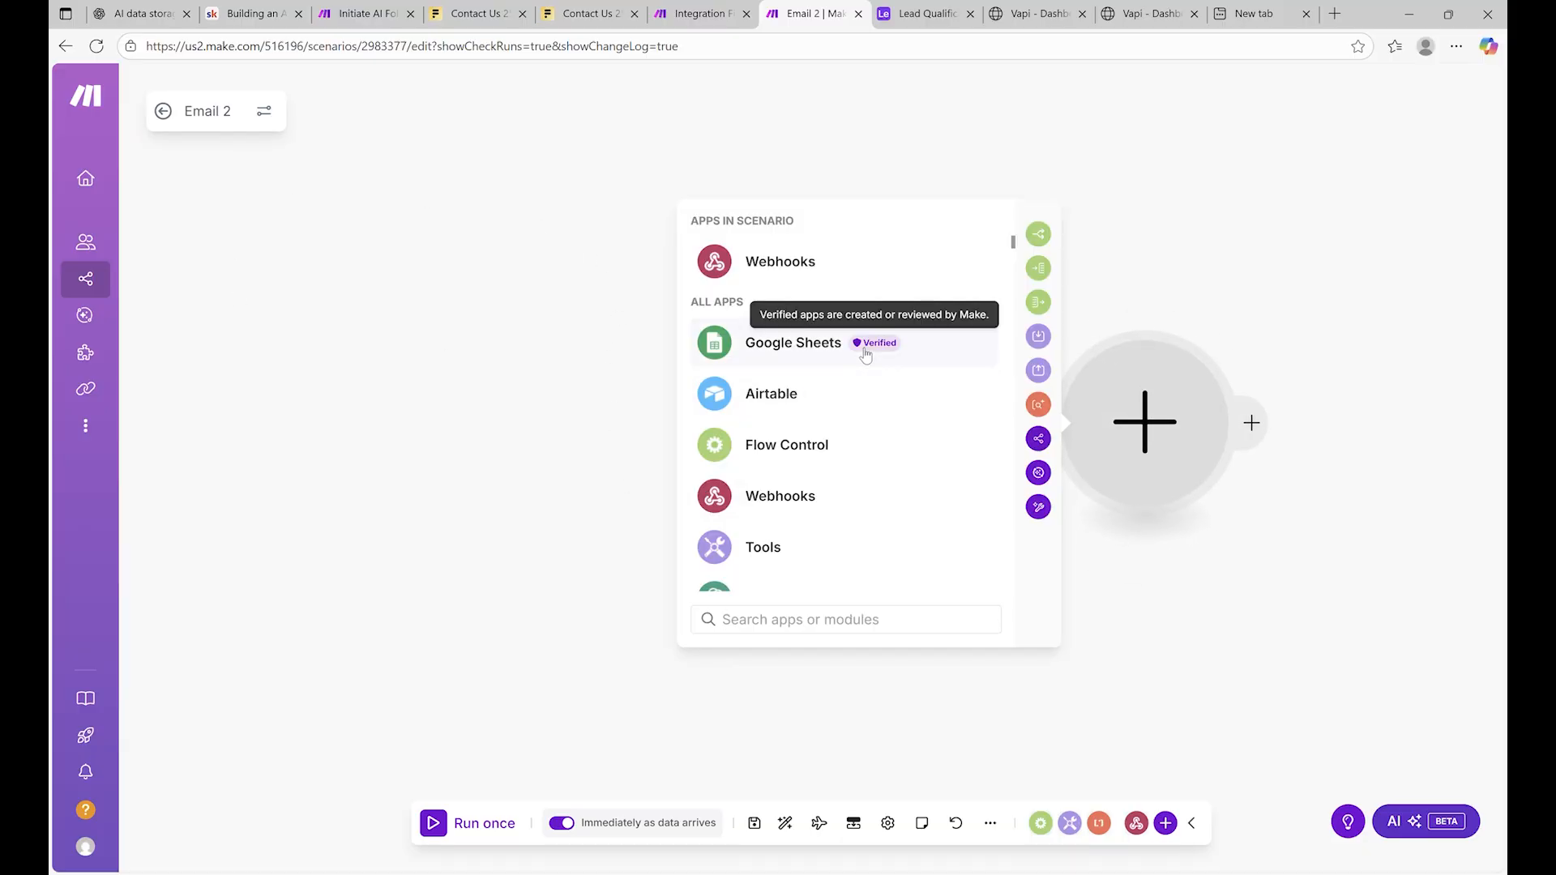
pyautogui.write('data')
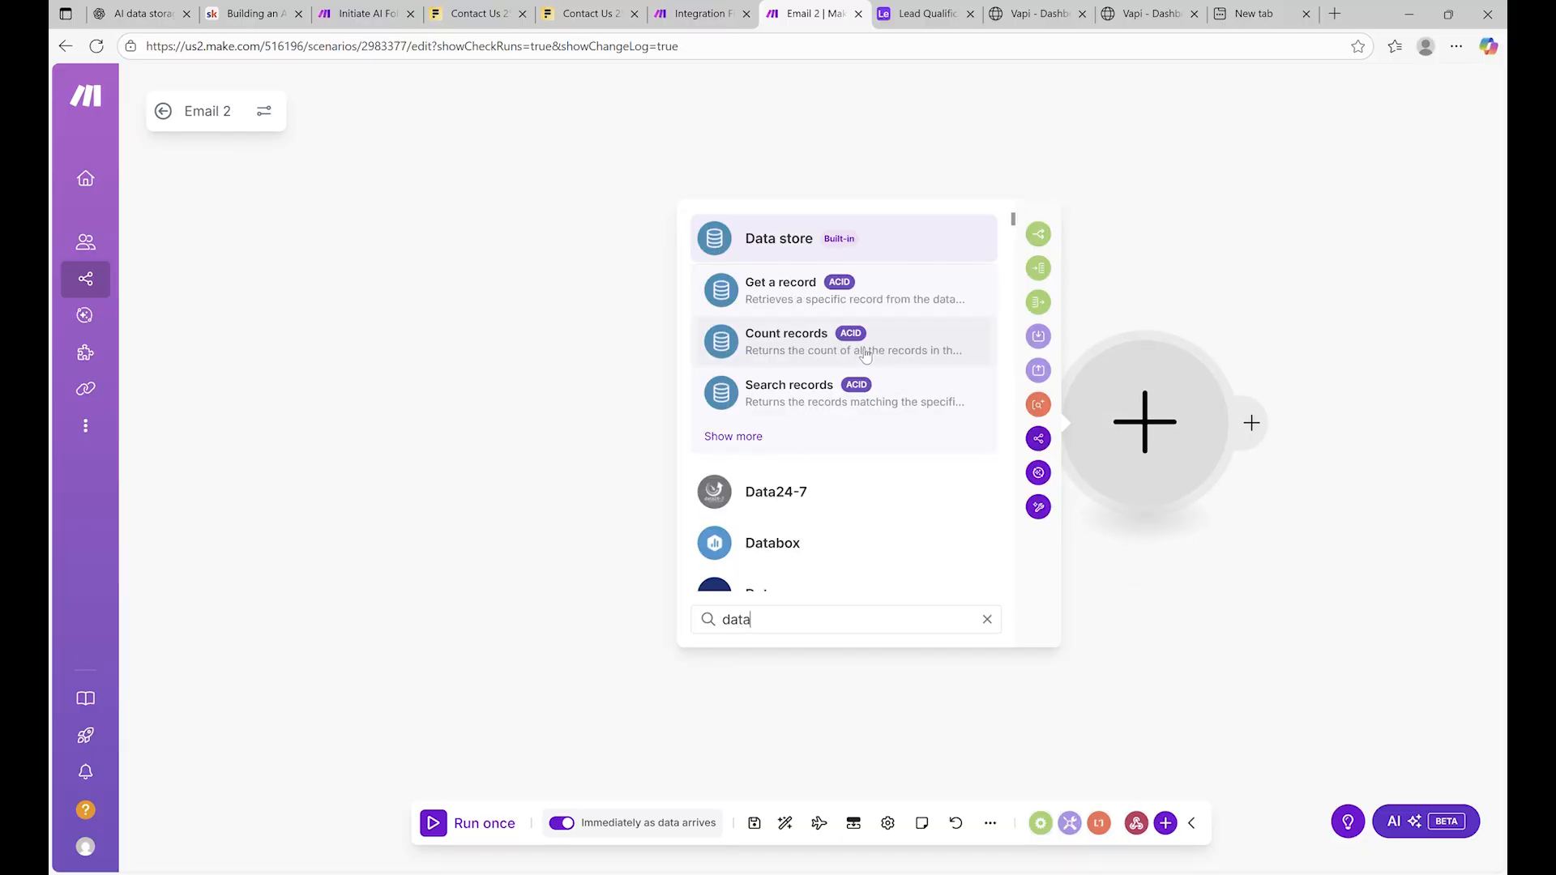
pyautogui.click(826, 295)
pyautogui.click(851, 403)
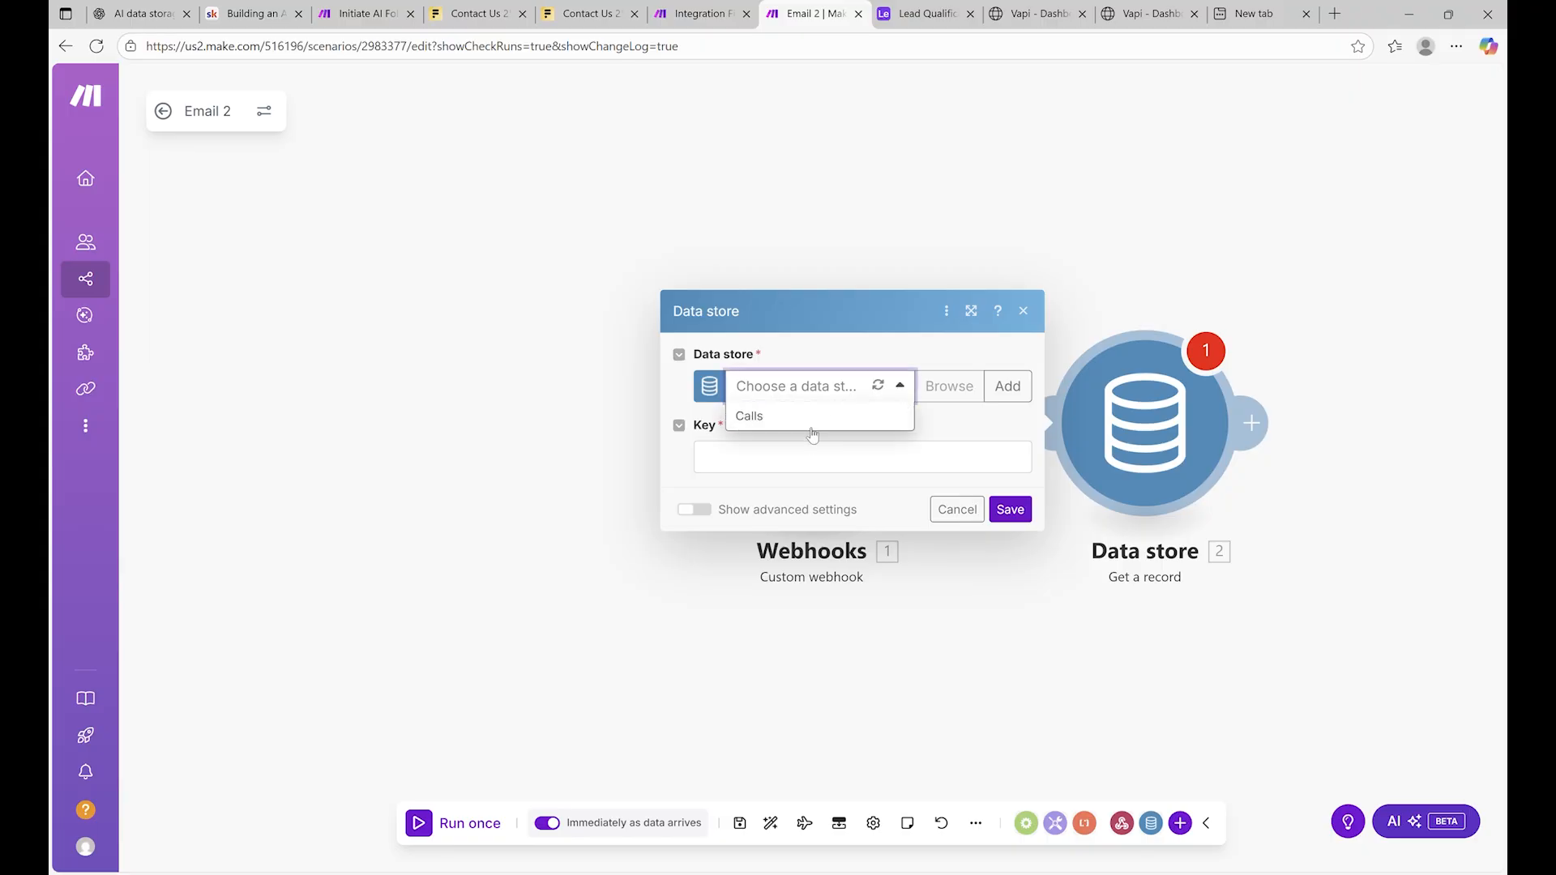
pyautogui.click(808, 422)
pyautogui.click(799, 454)
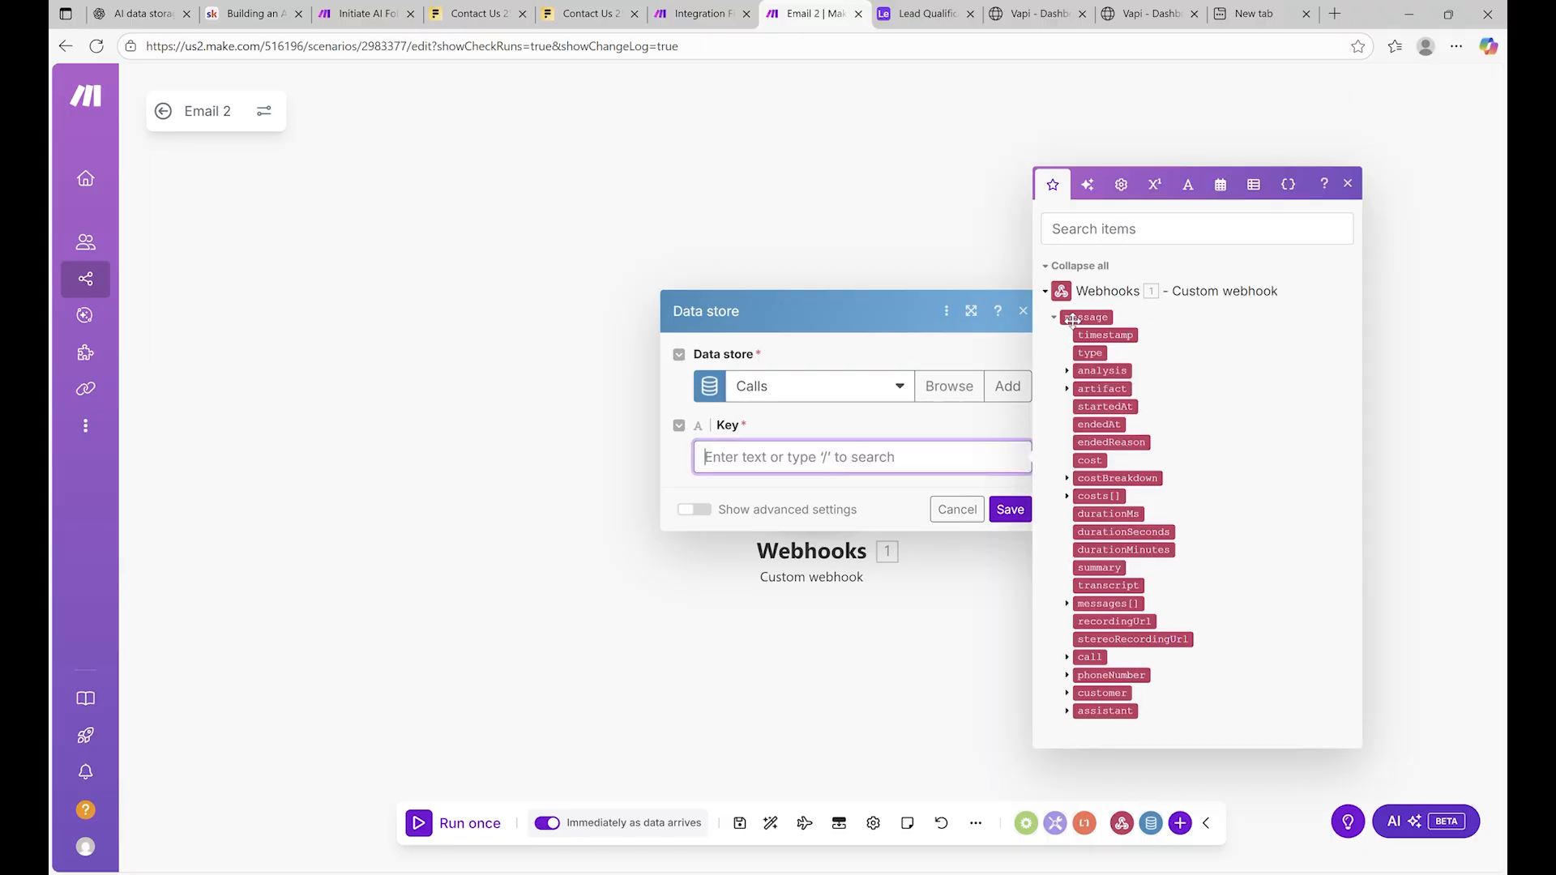
pyautogui.click(1023, 312)
pyautogui.click(794, 371)
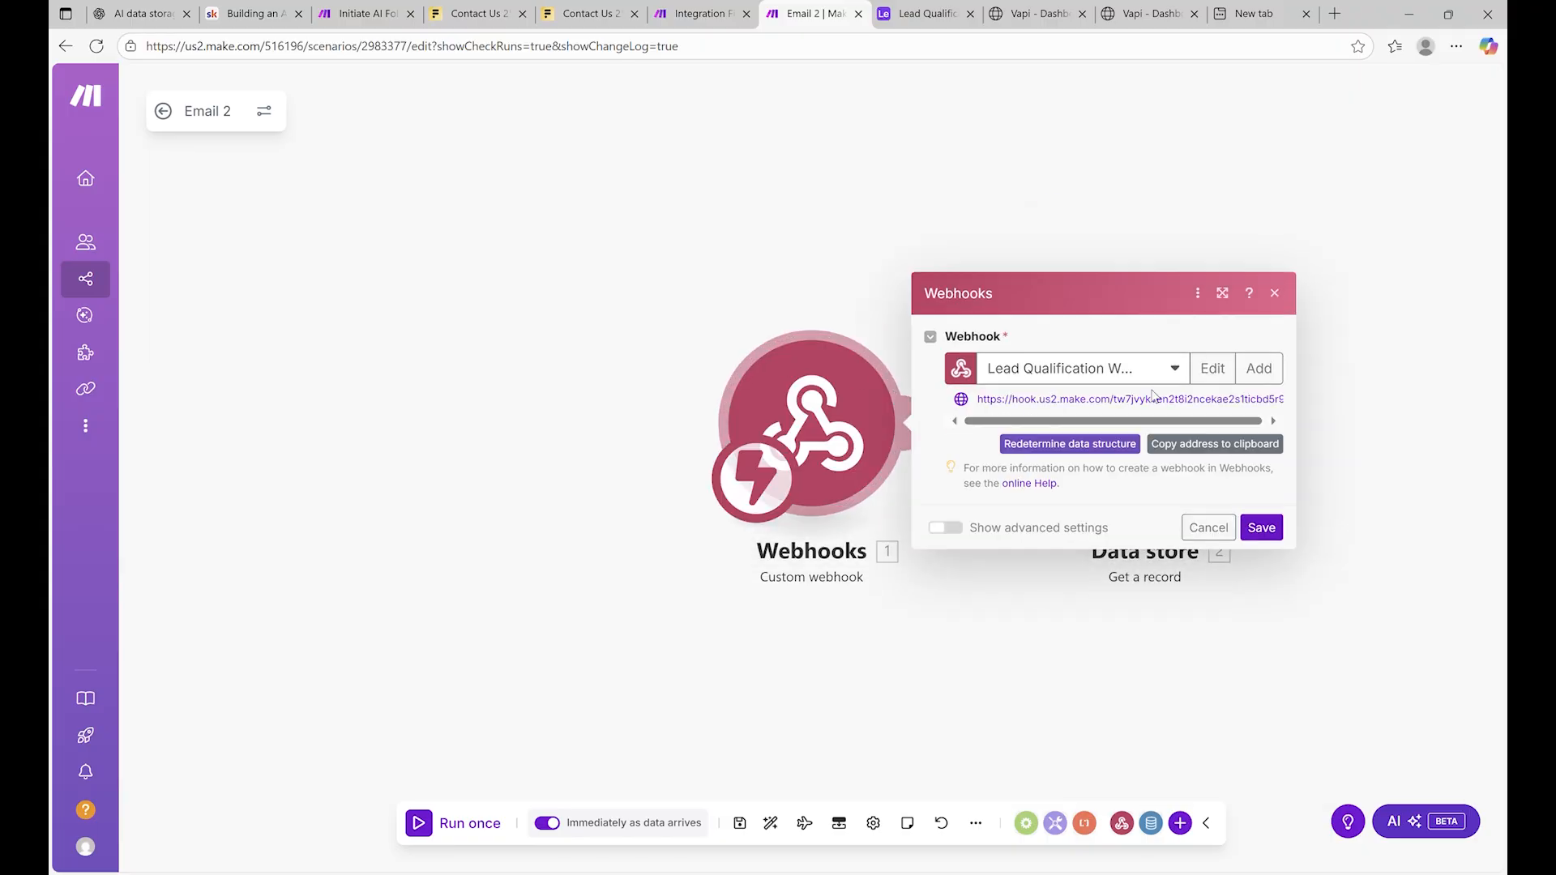
pyautogui.click(846, 247)
pyautogui.click(1151, 448)
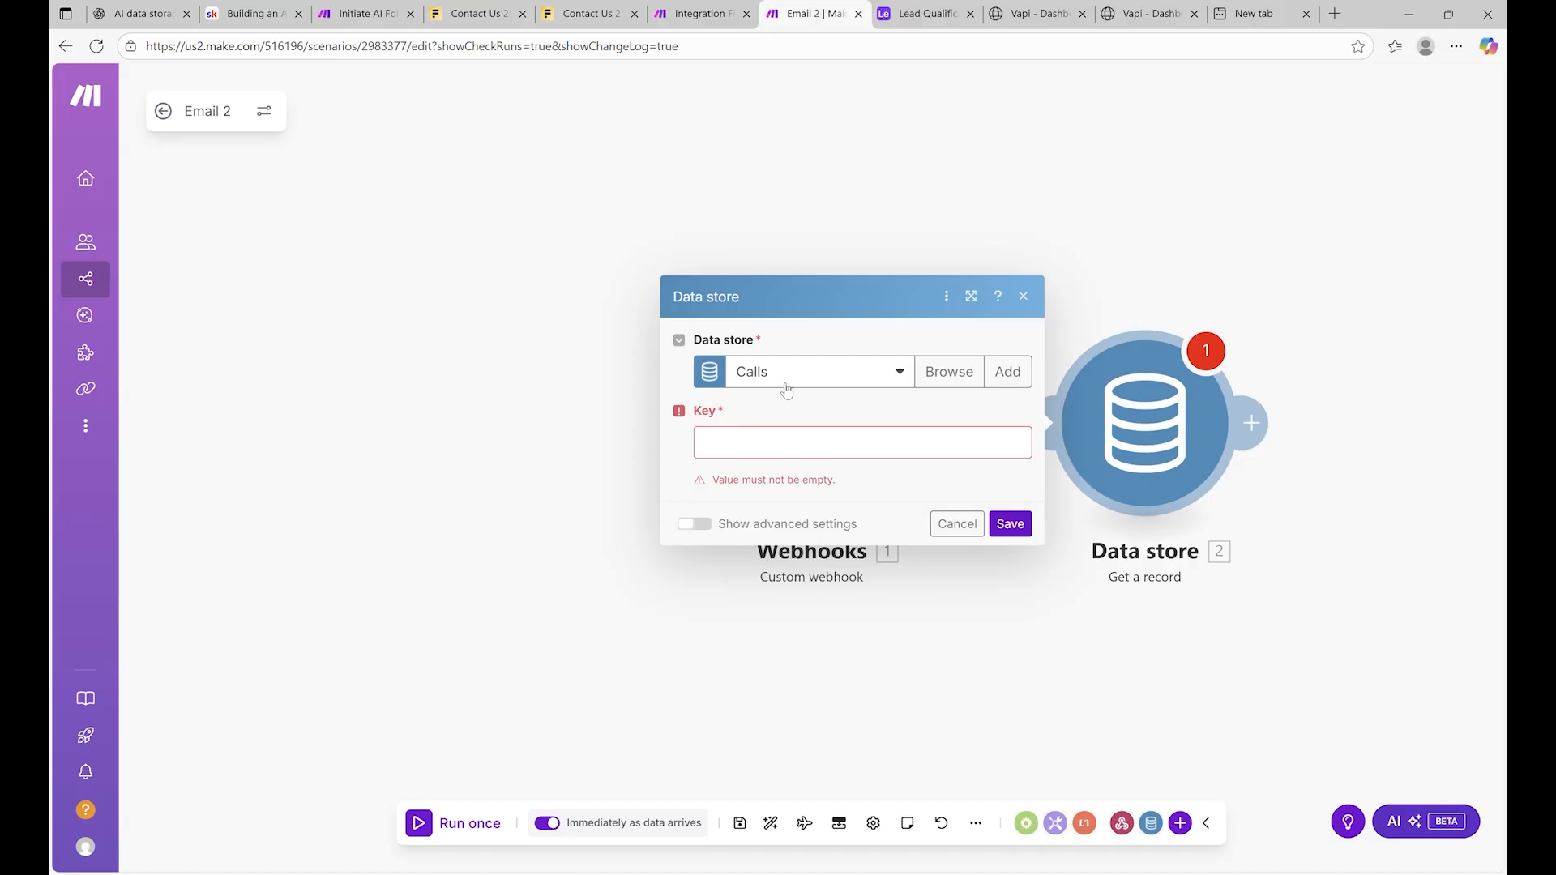
# Map the webhook's message > call > id into the Key and save the lookup
pyautogui.click(763, 442)
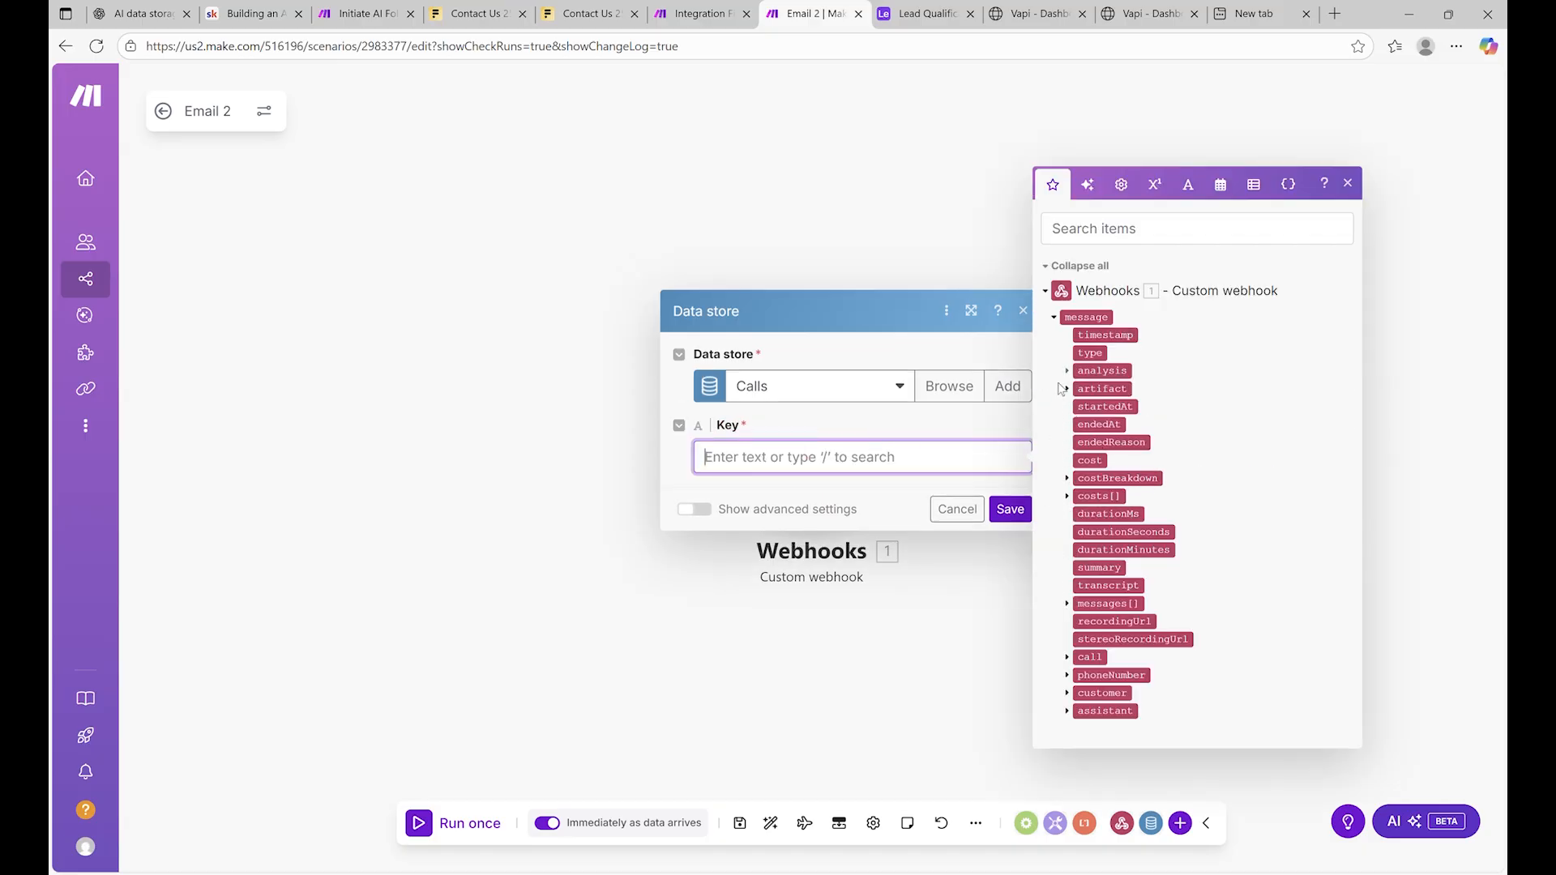
pyautogui.click(1068, 371)
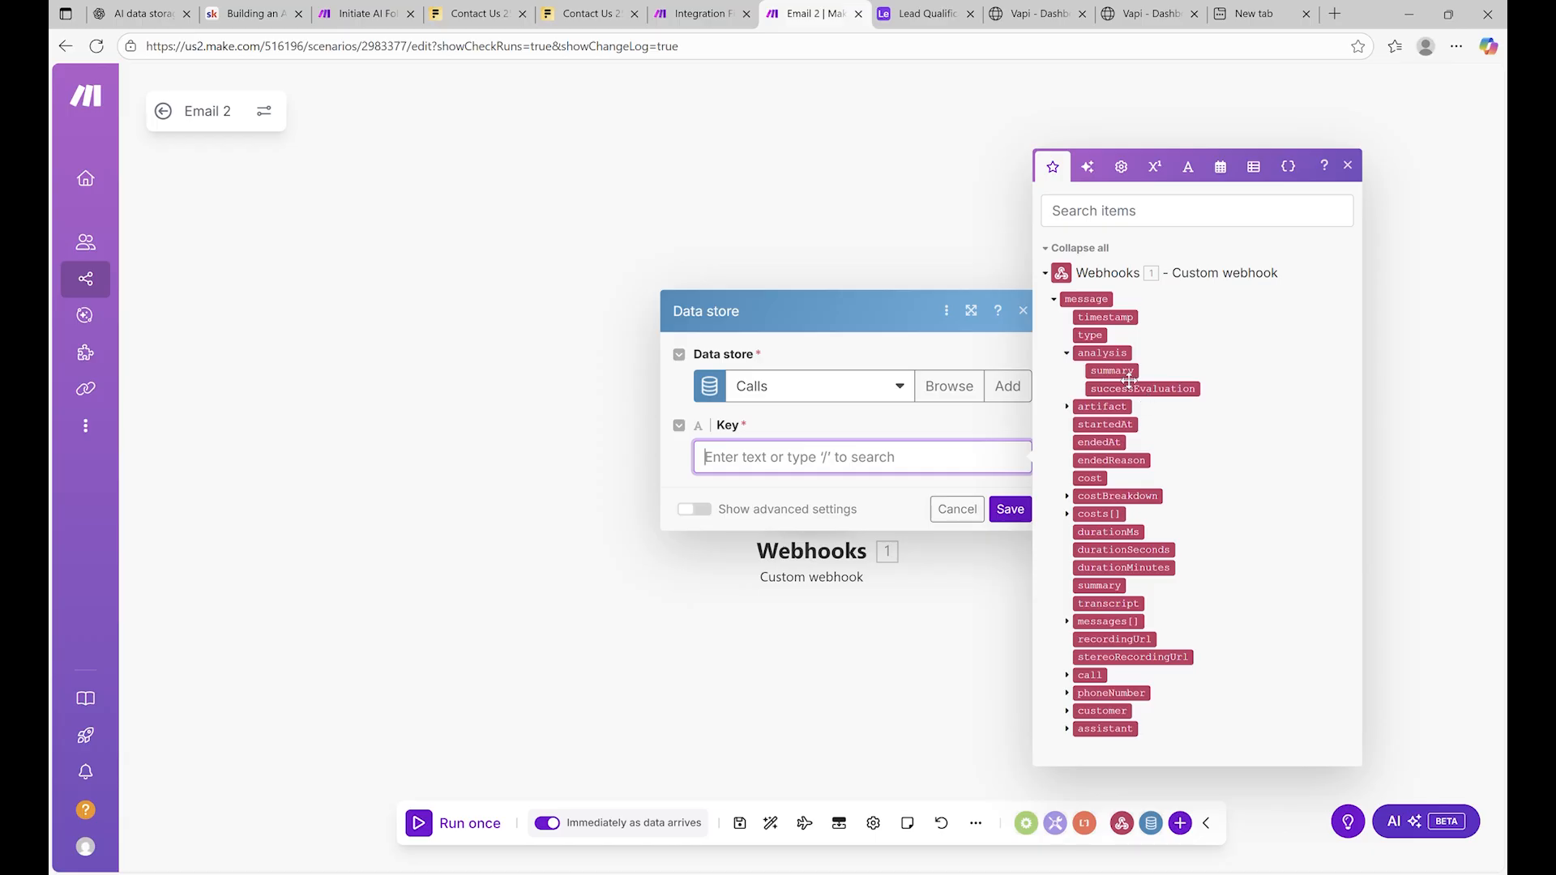
pyautogui.click(1169, 397)
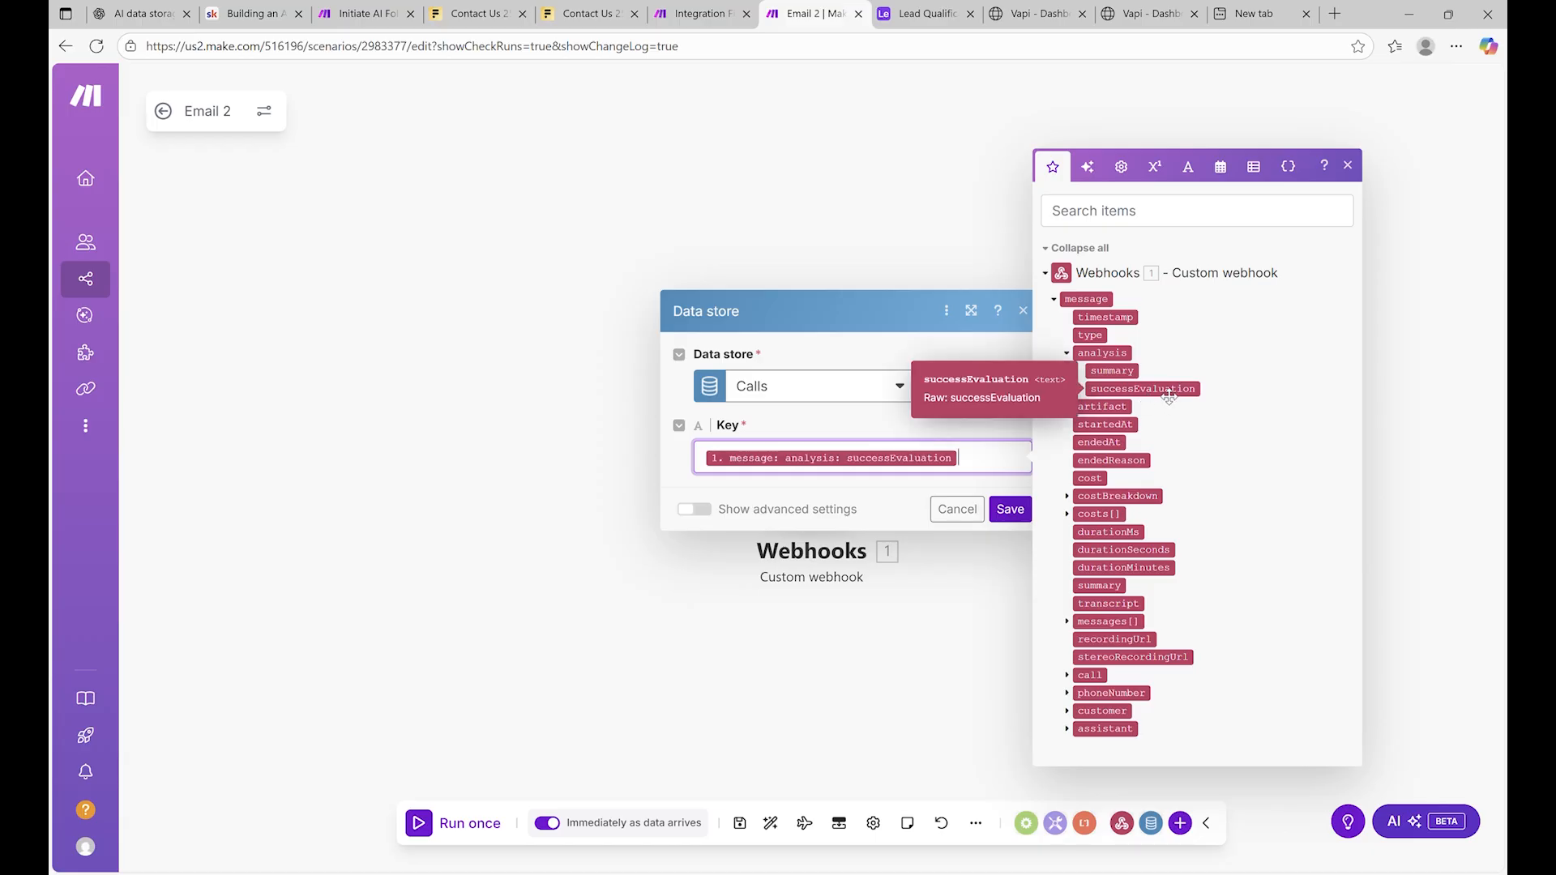
pyautogui.press('BackSpace')
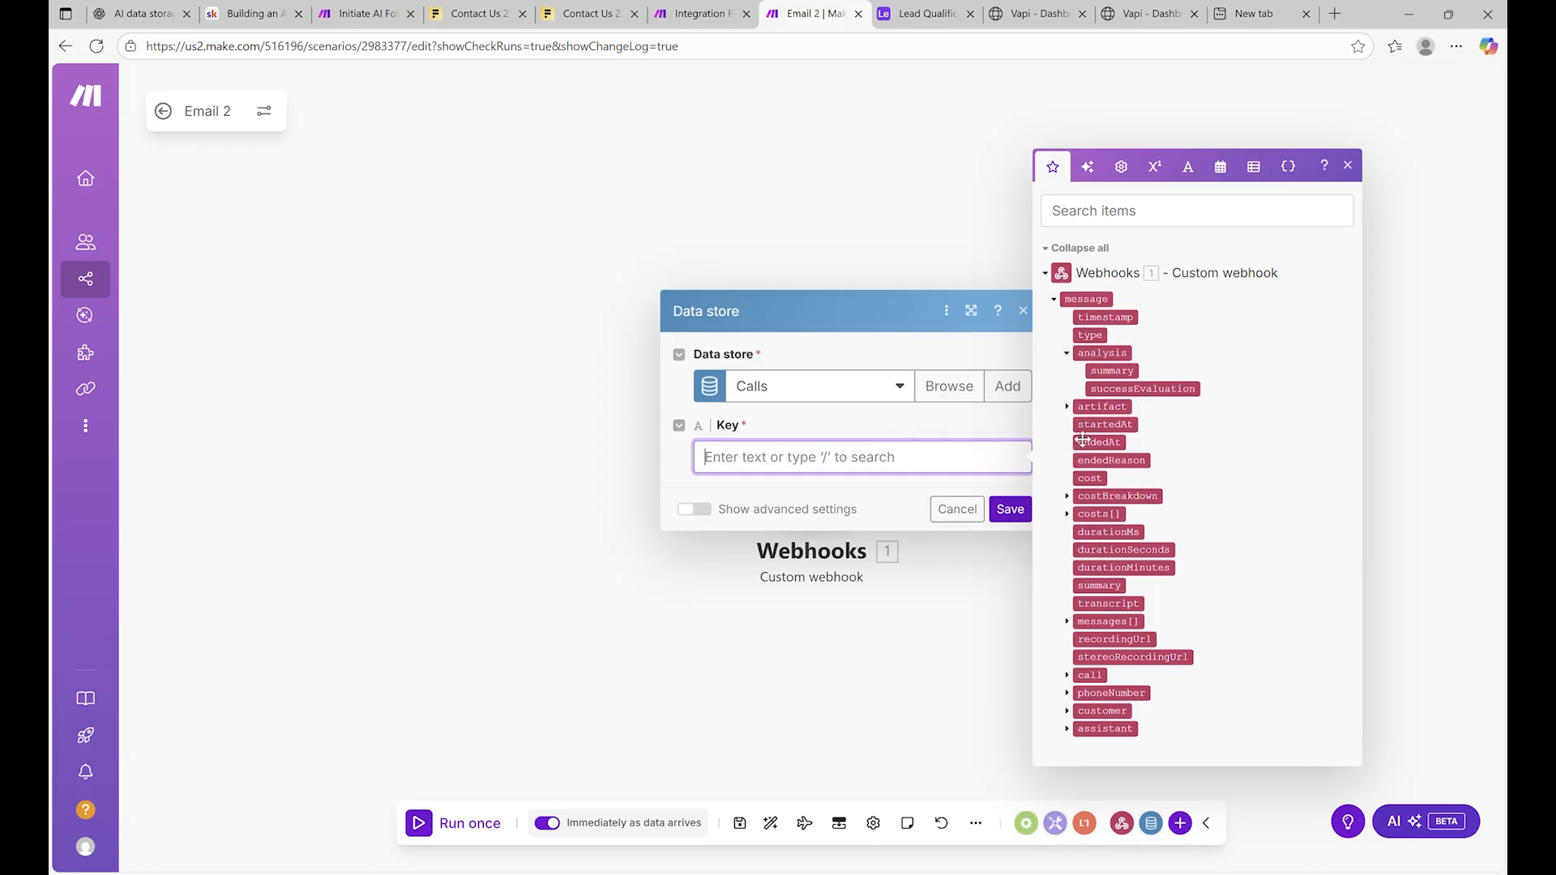
pyautogui.click(1070, 624)
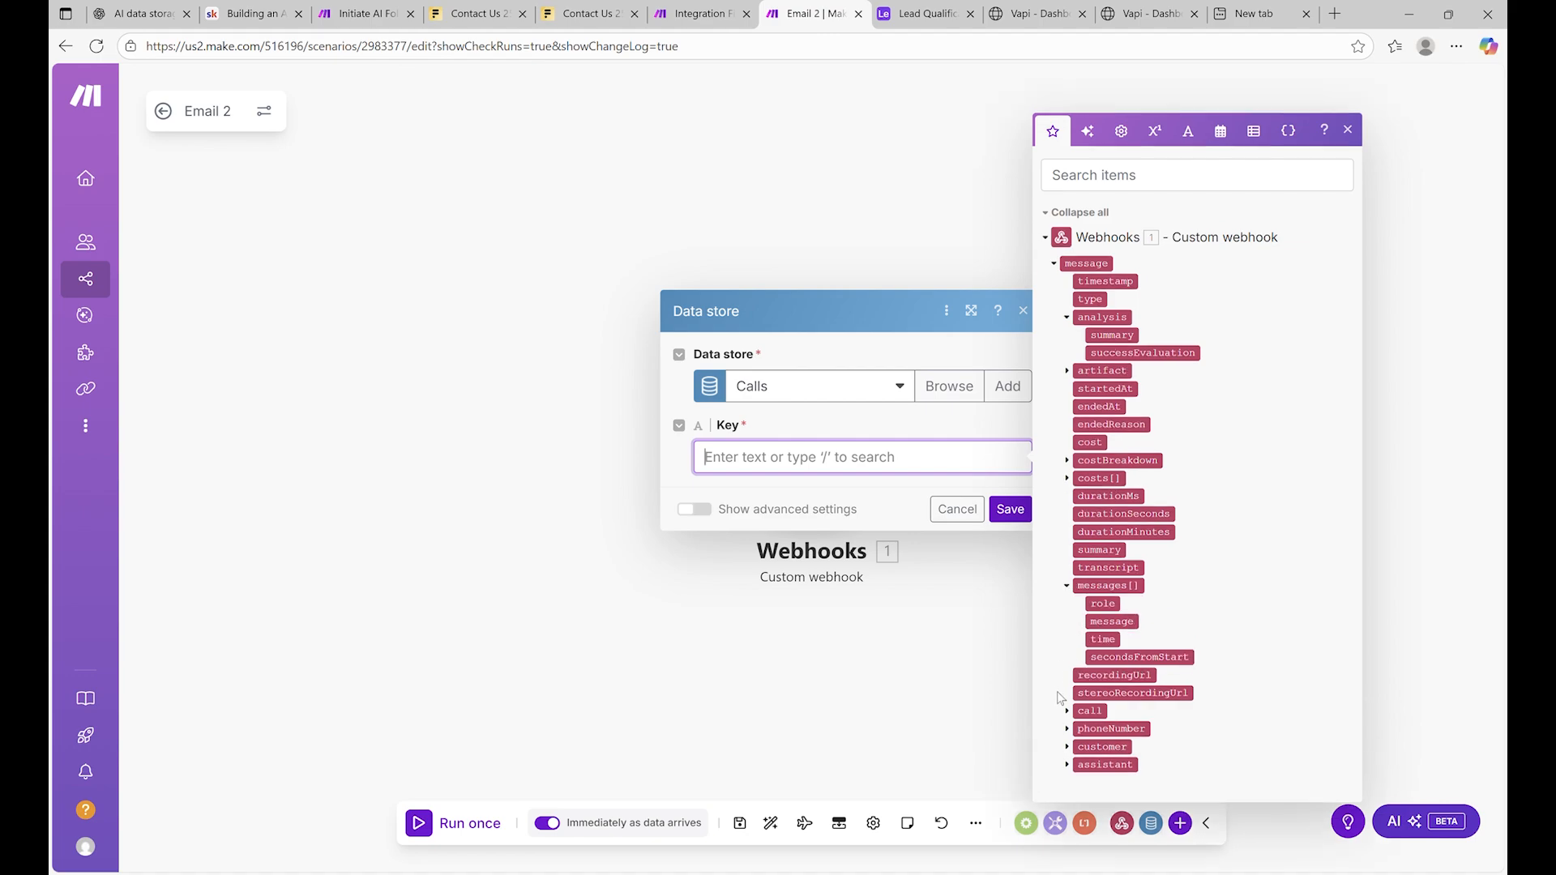
pyautogui.click(1067, 711)
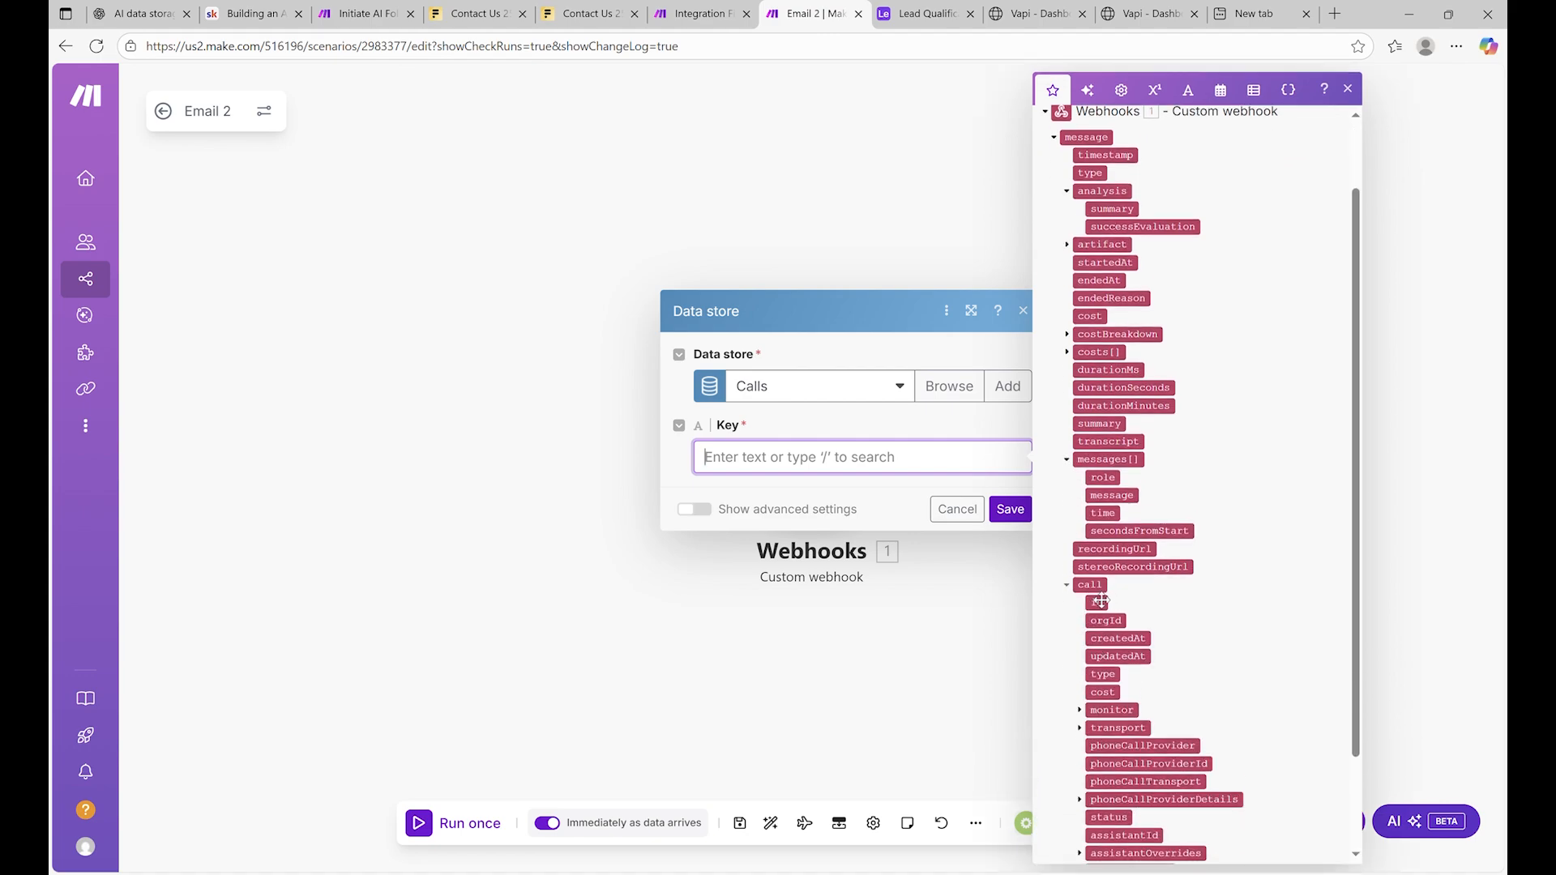
pyautogui.click(1099, 606)
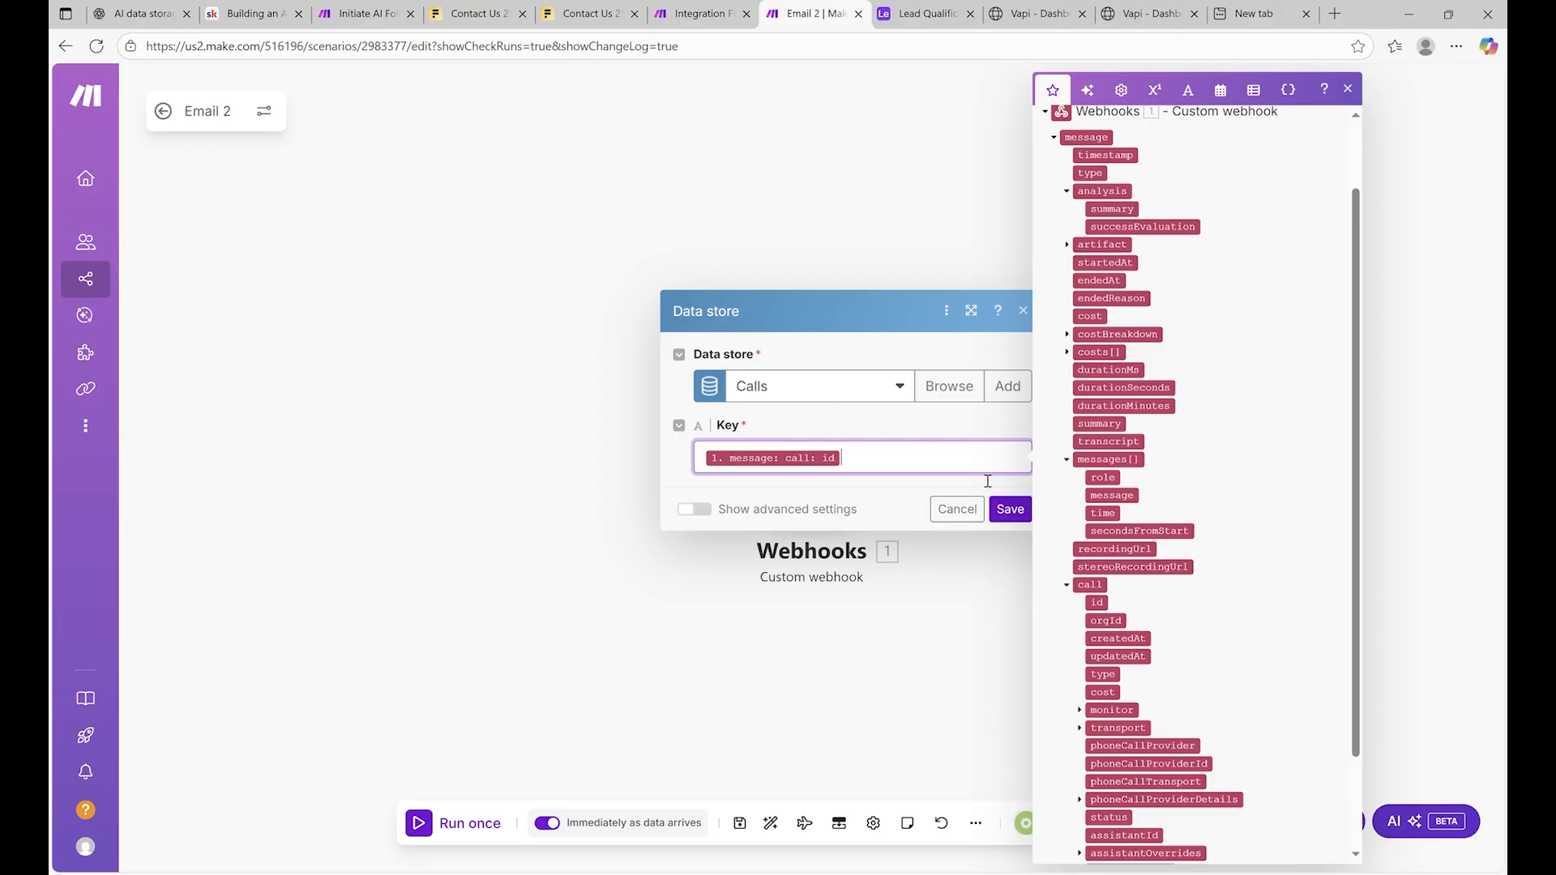
pyautogui.click(1012, 509)
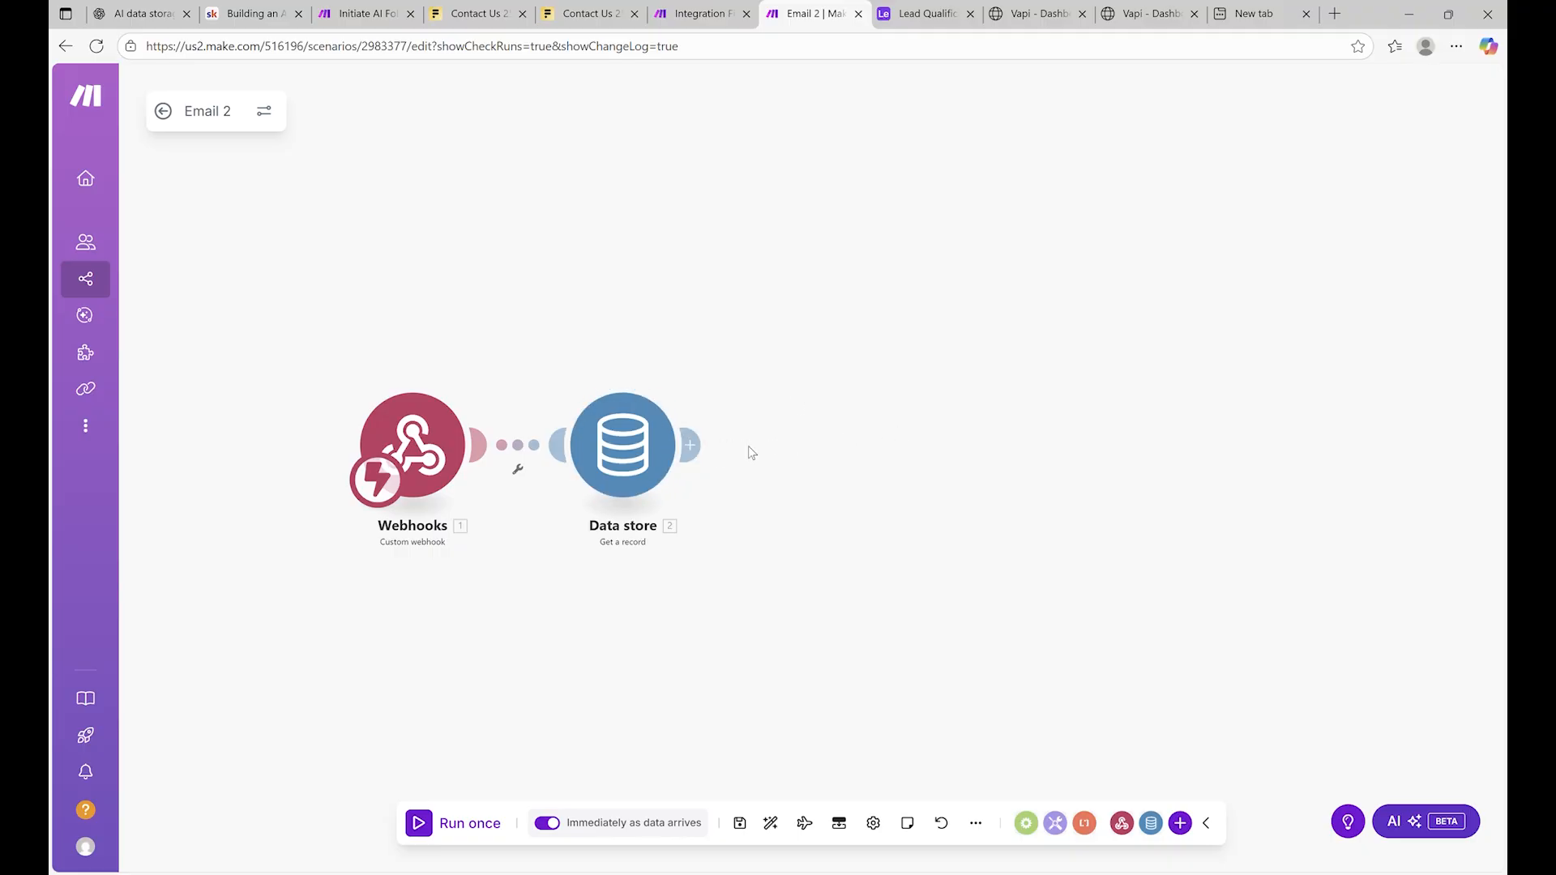
# Add a Router after the Data store and begin setting a filter on the upper route
pyautogui.click(693, 445)
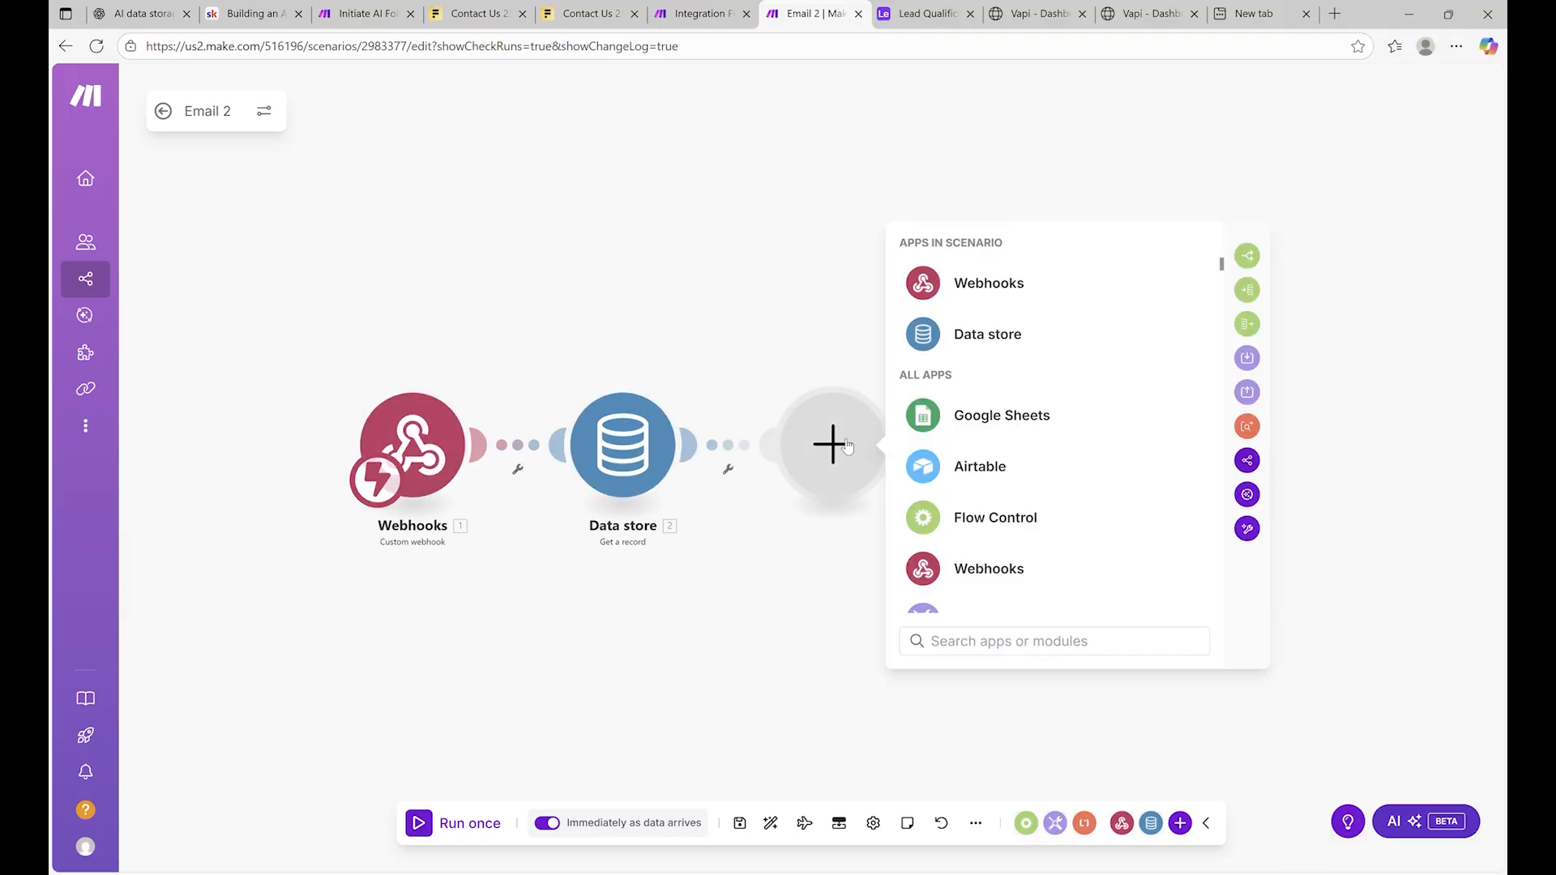
pyautogui.write('router')
pyautogui.click(1043, 314)
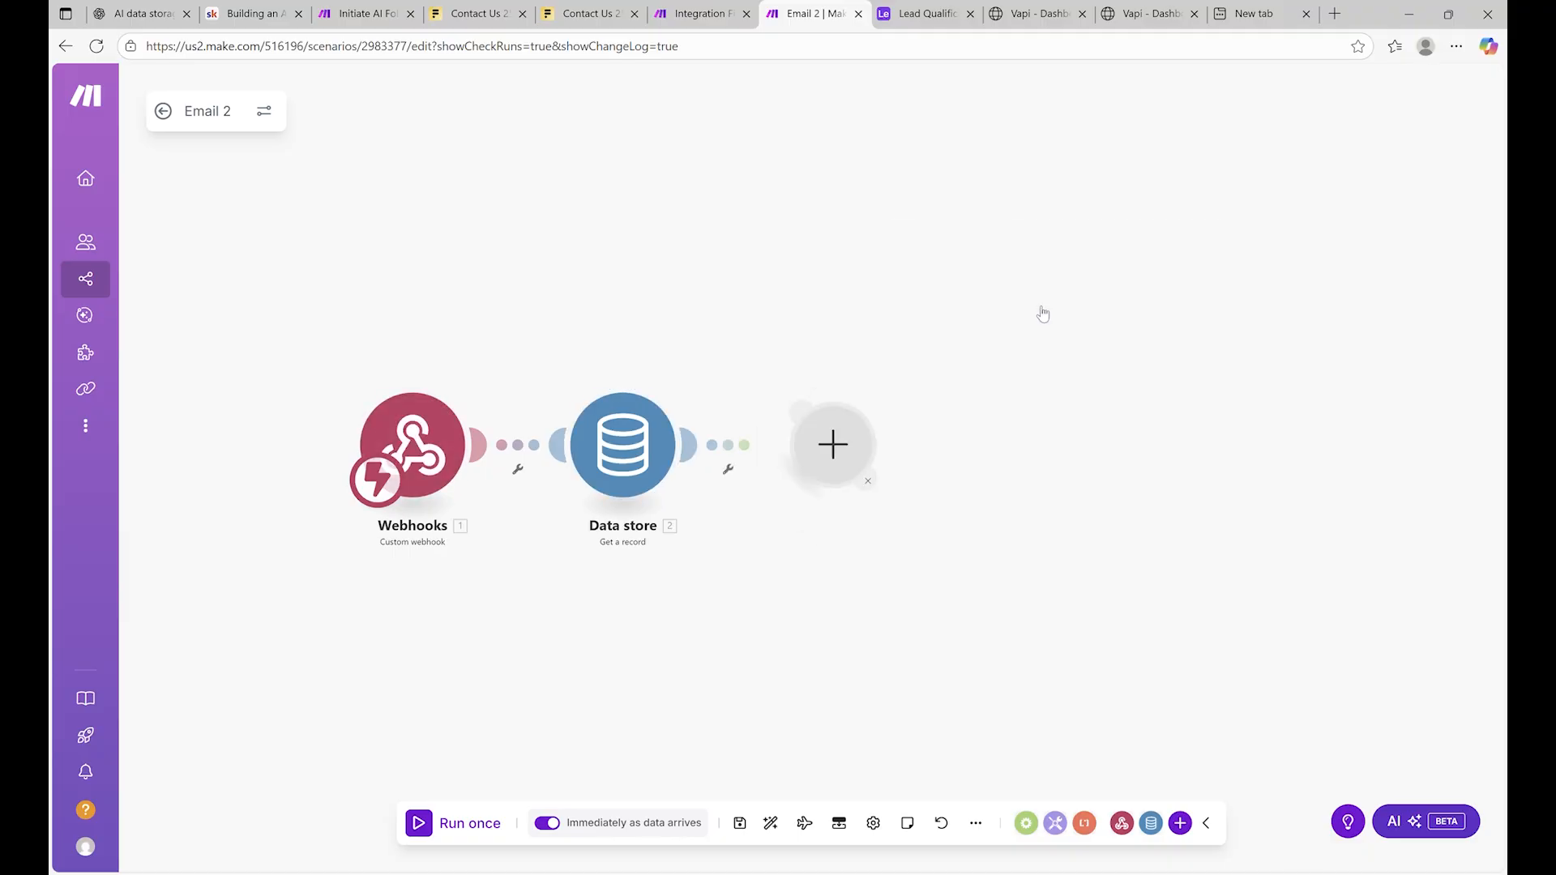
pyautogui.click(960, 420)
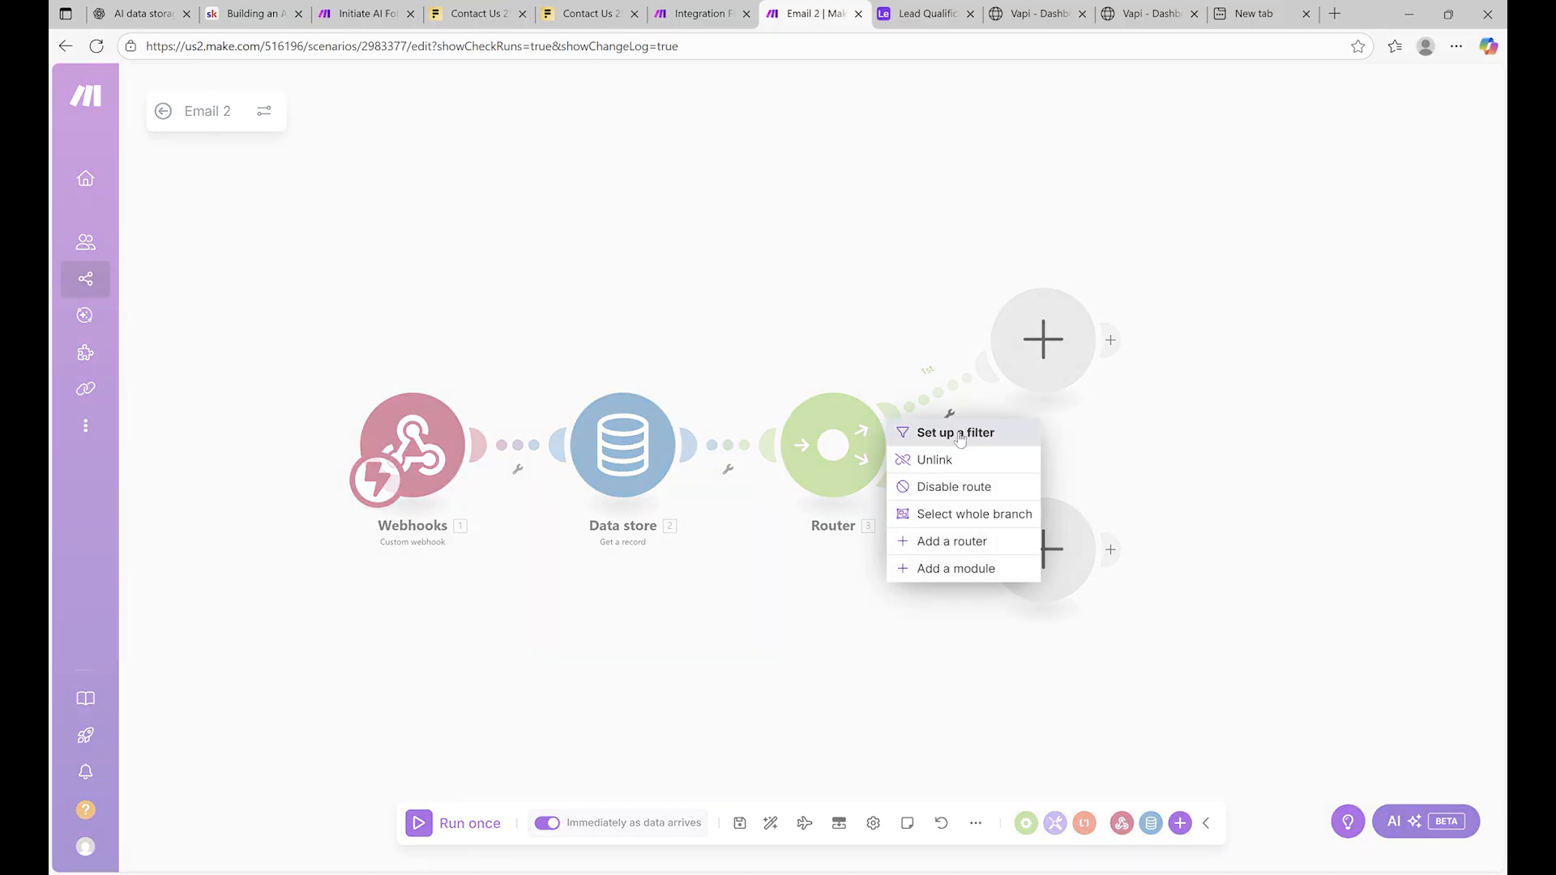
pyautogui.click(881, 334)
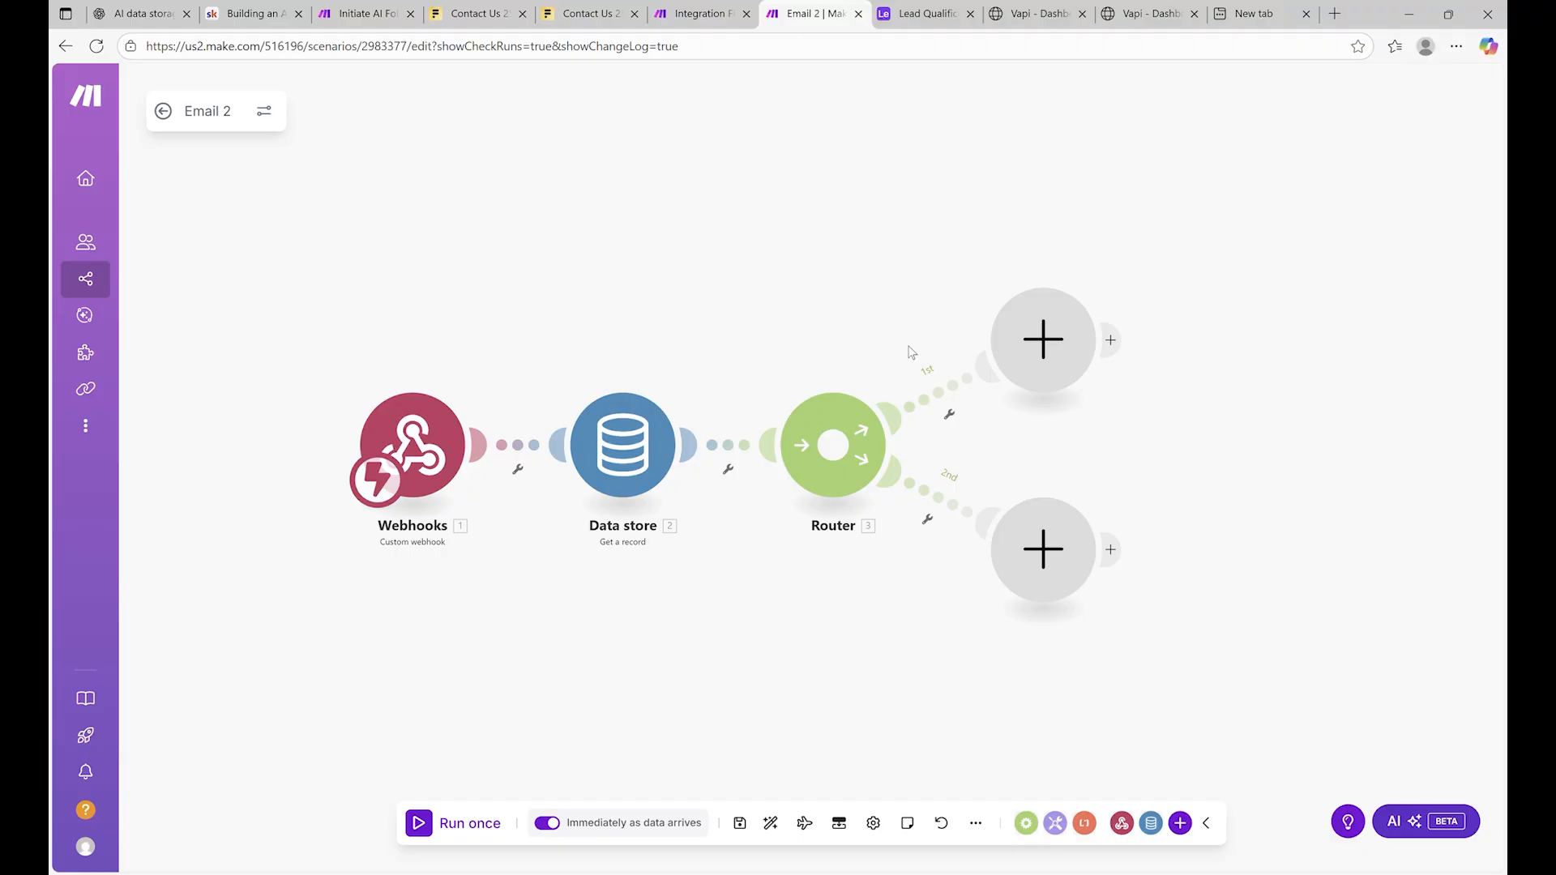
pyautogui.click(950, 414)
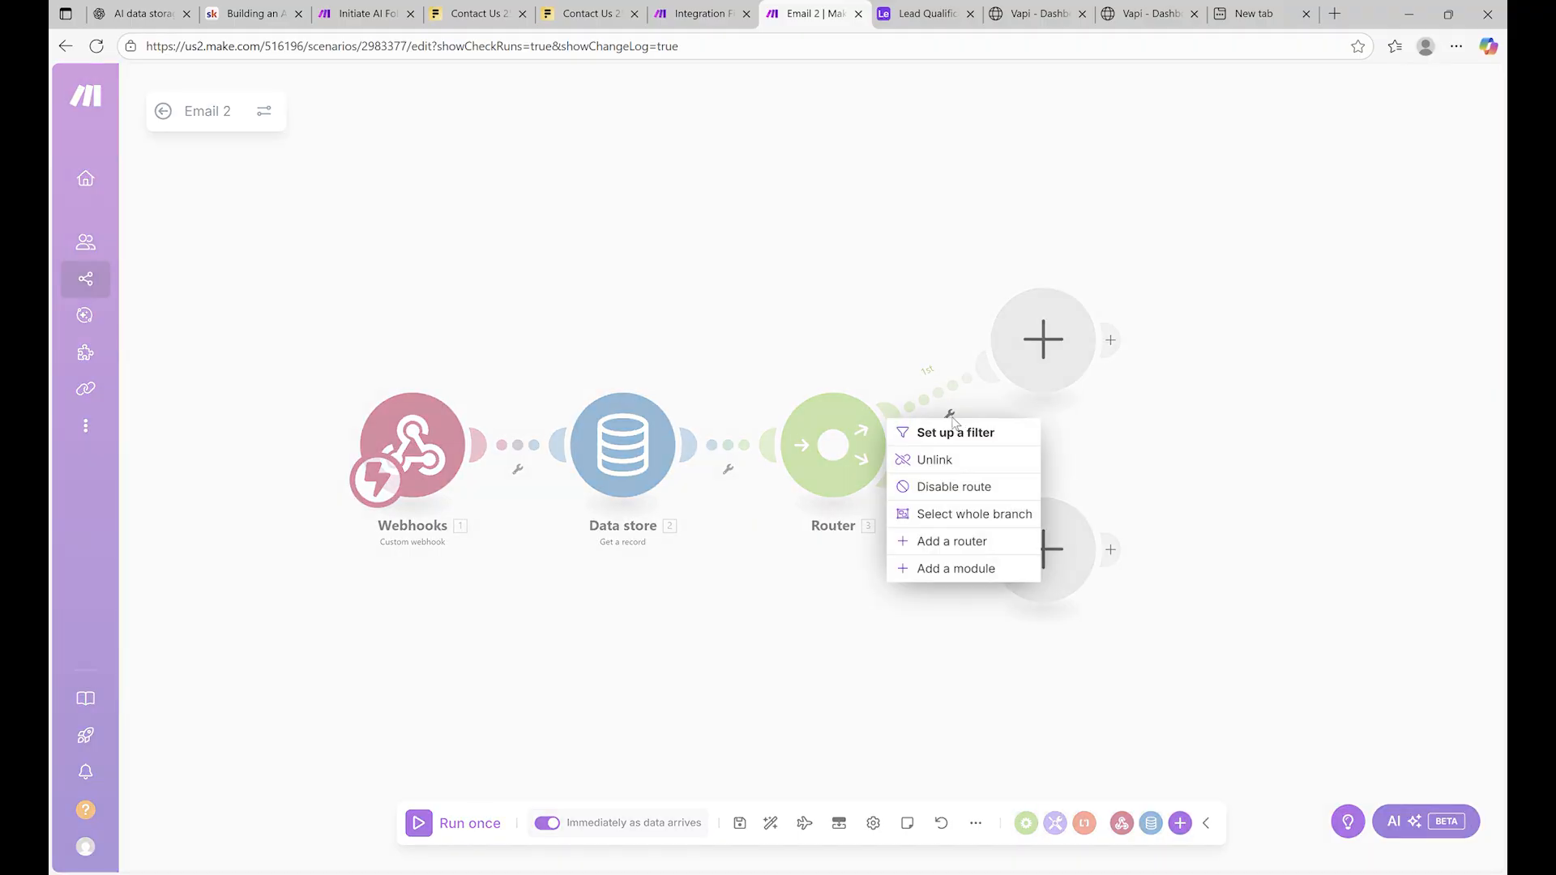
pyautogui.click(983, 430)
# Map successEvaluation into the Successful Call filter condition and save it
pyautogui.click(1090, 423)
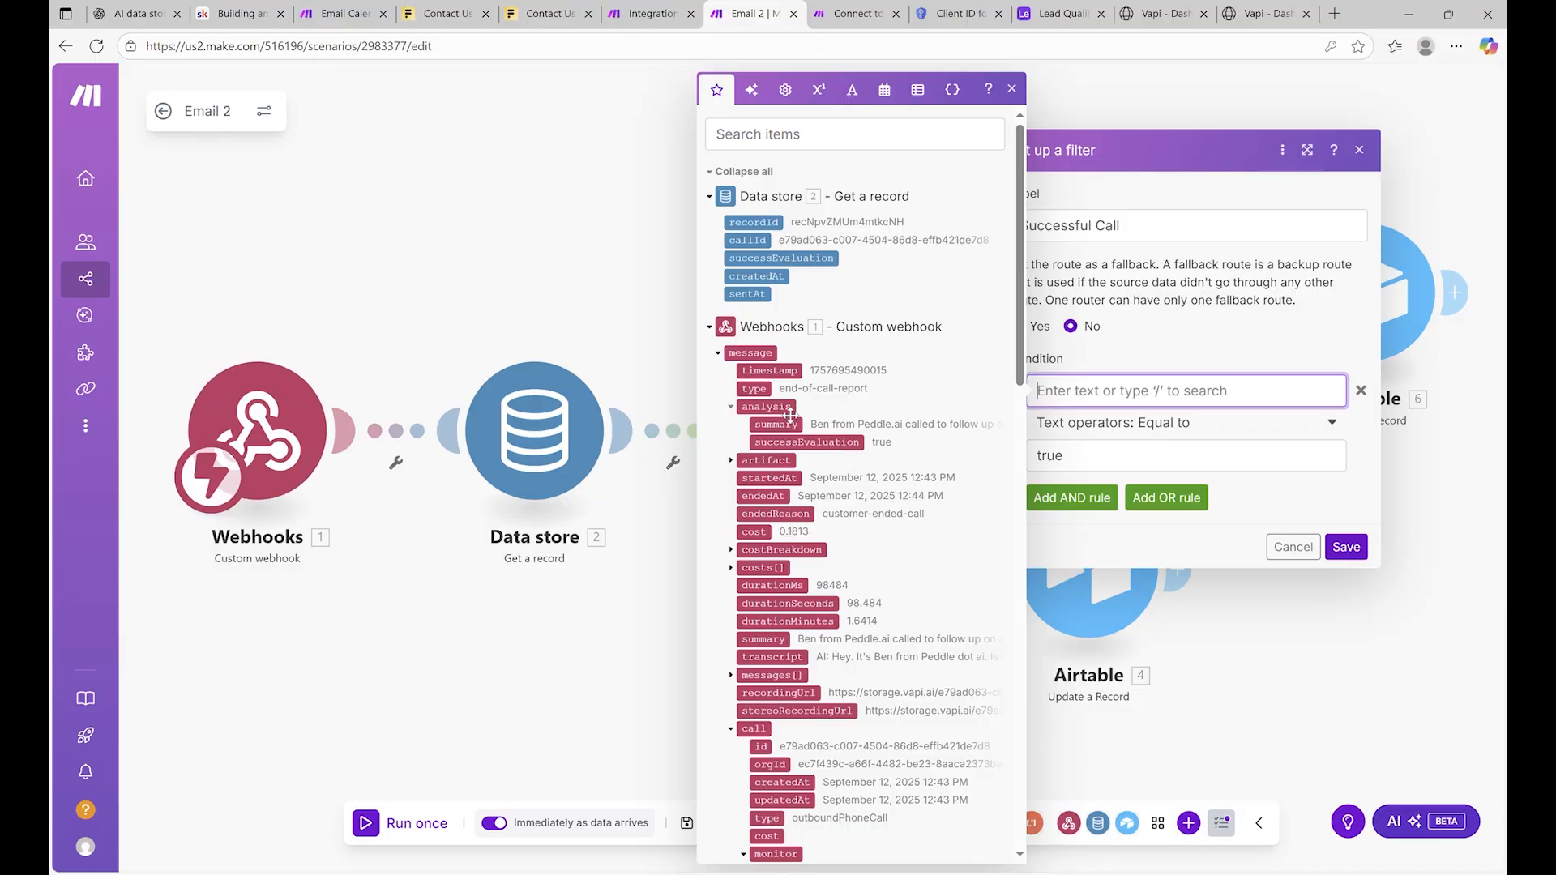
pyautogui.click(811, 442)
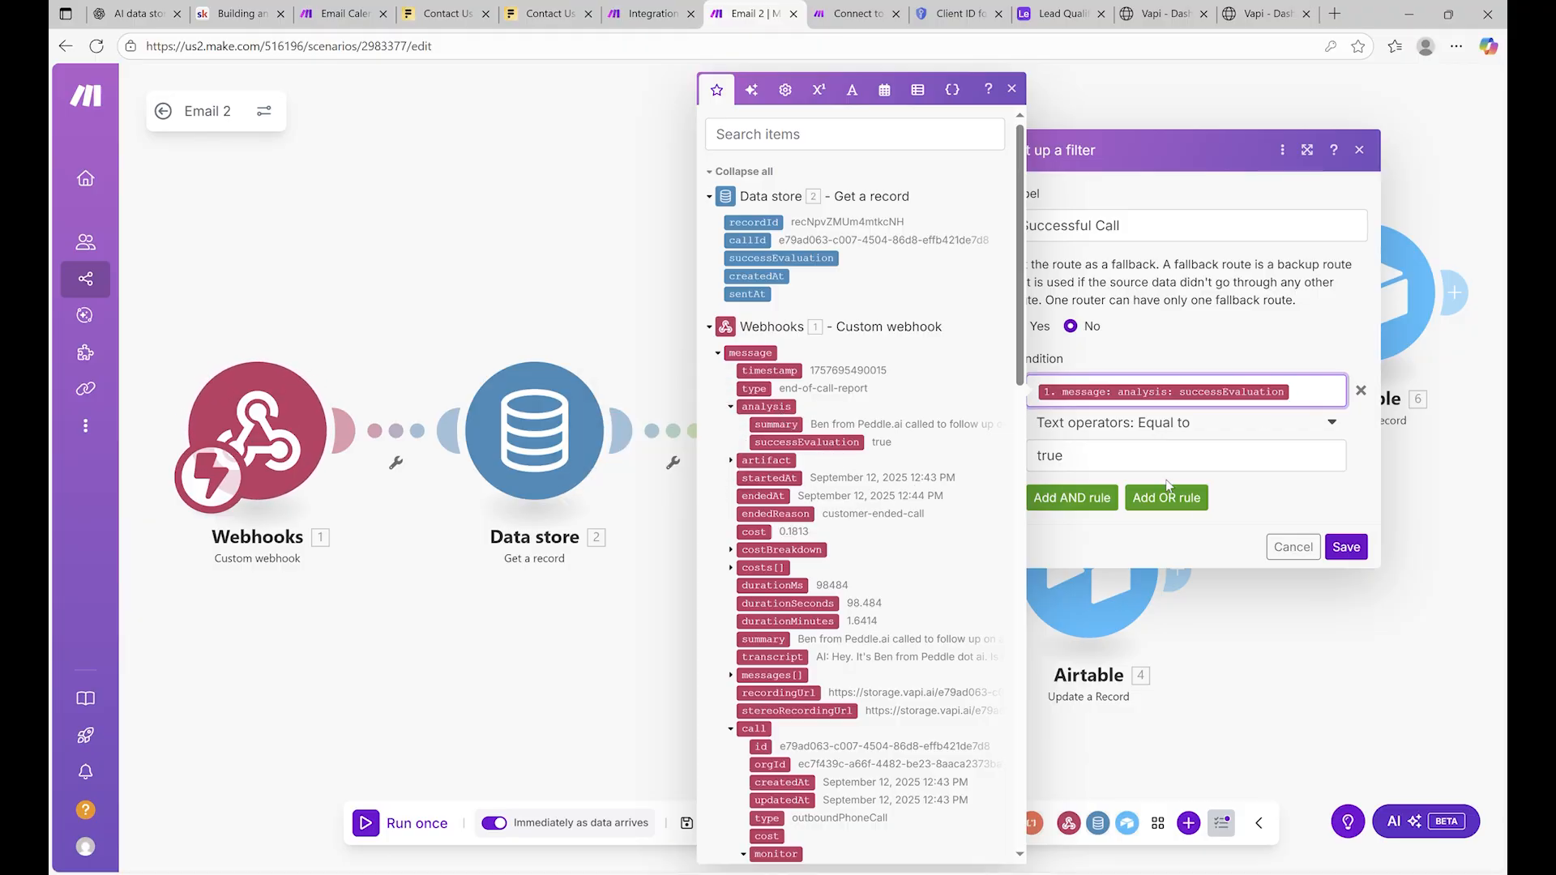
pyautogui.click(1357, 548)
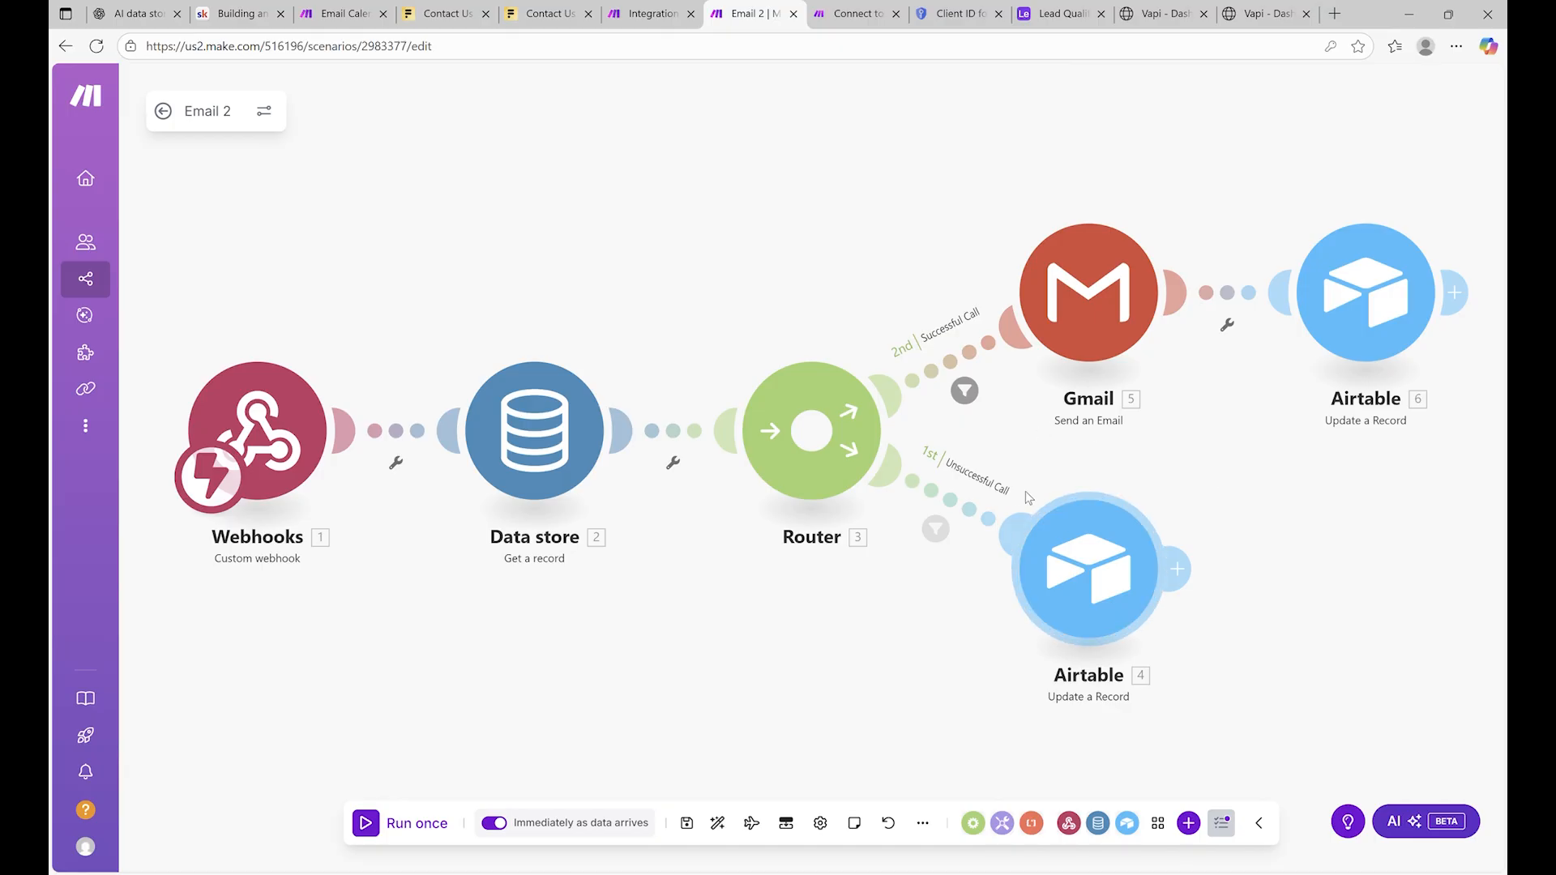
# Replace the Unsuccessful Call condition with the webhook's message > analysis > successEvaluation and save
pyautogui.click(935, 529)
pyautogui.click(1246, 538)
pyautogui.press('BackSpace')
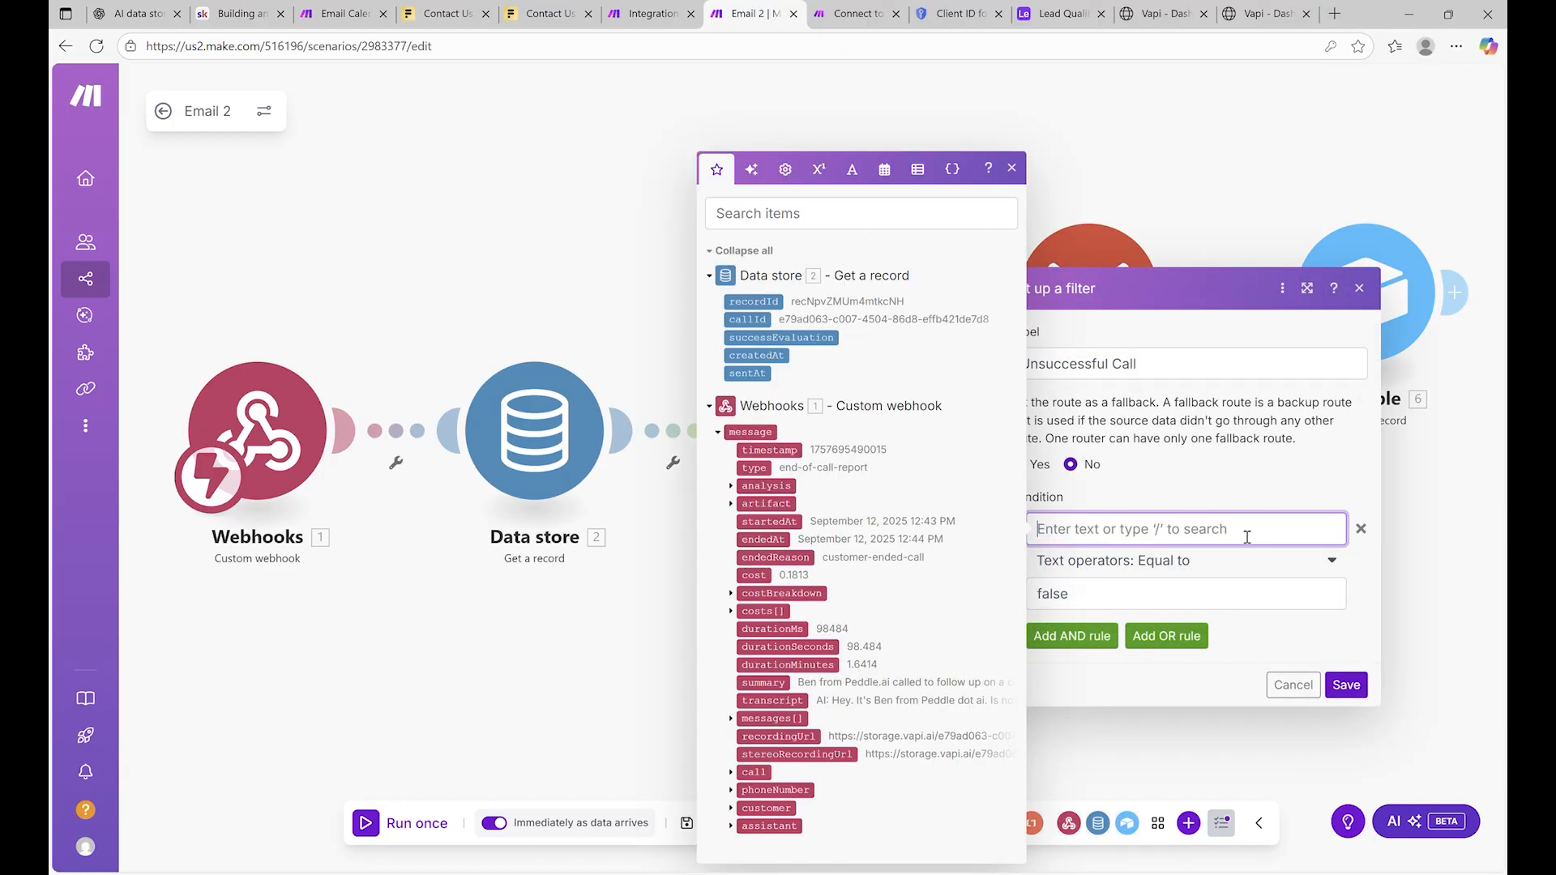
pyautogui.click(730, 503)
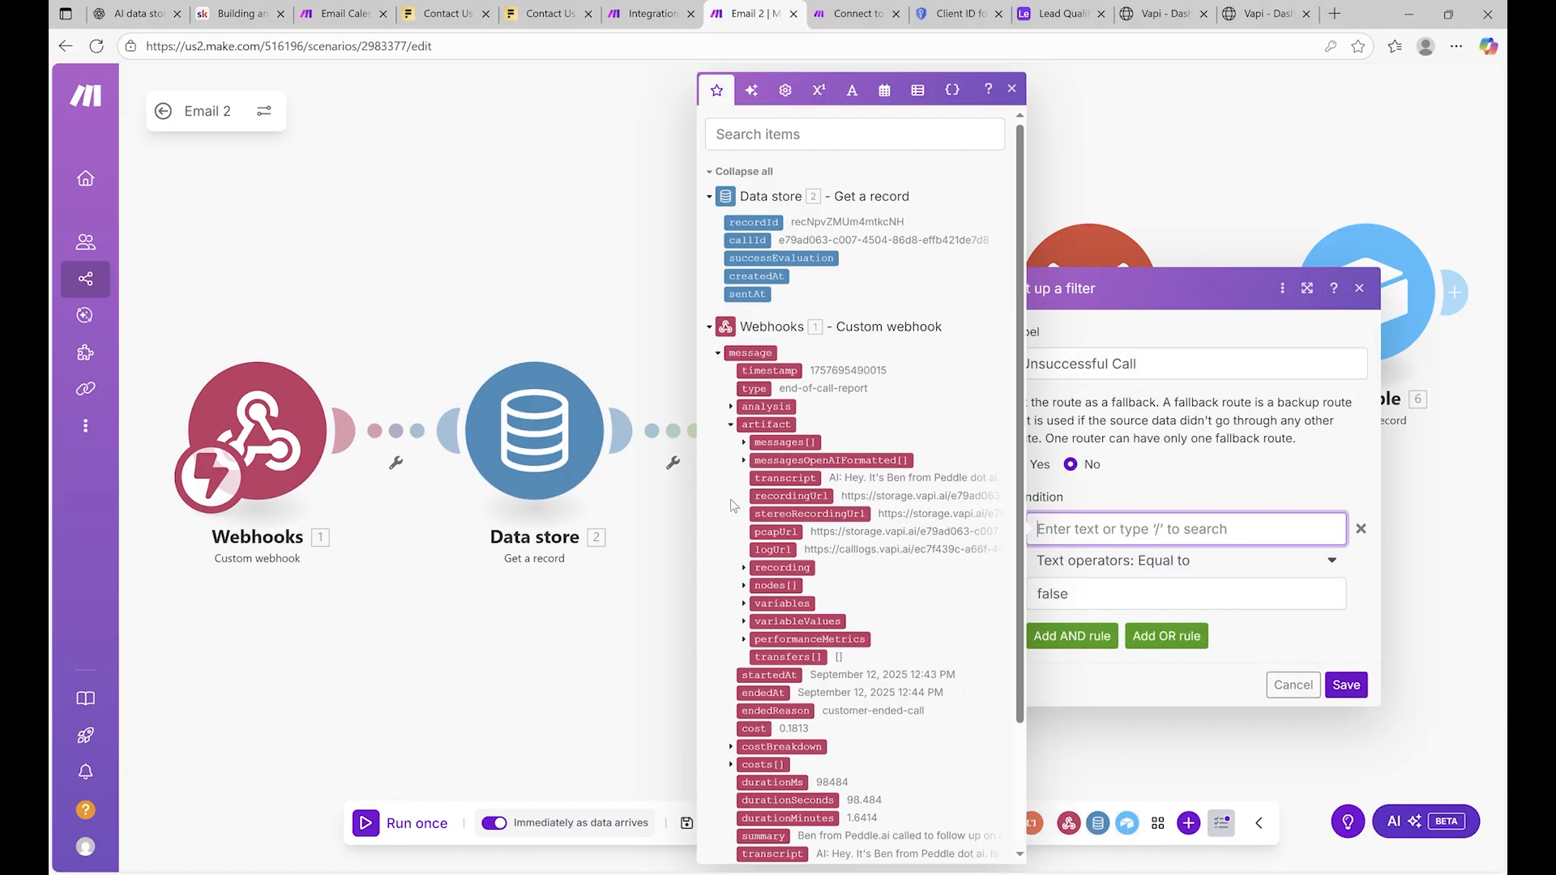
pyautogui.click(730, 406)
pyautogui.click(807, 442)
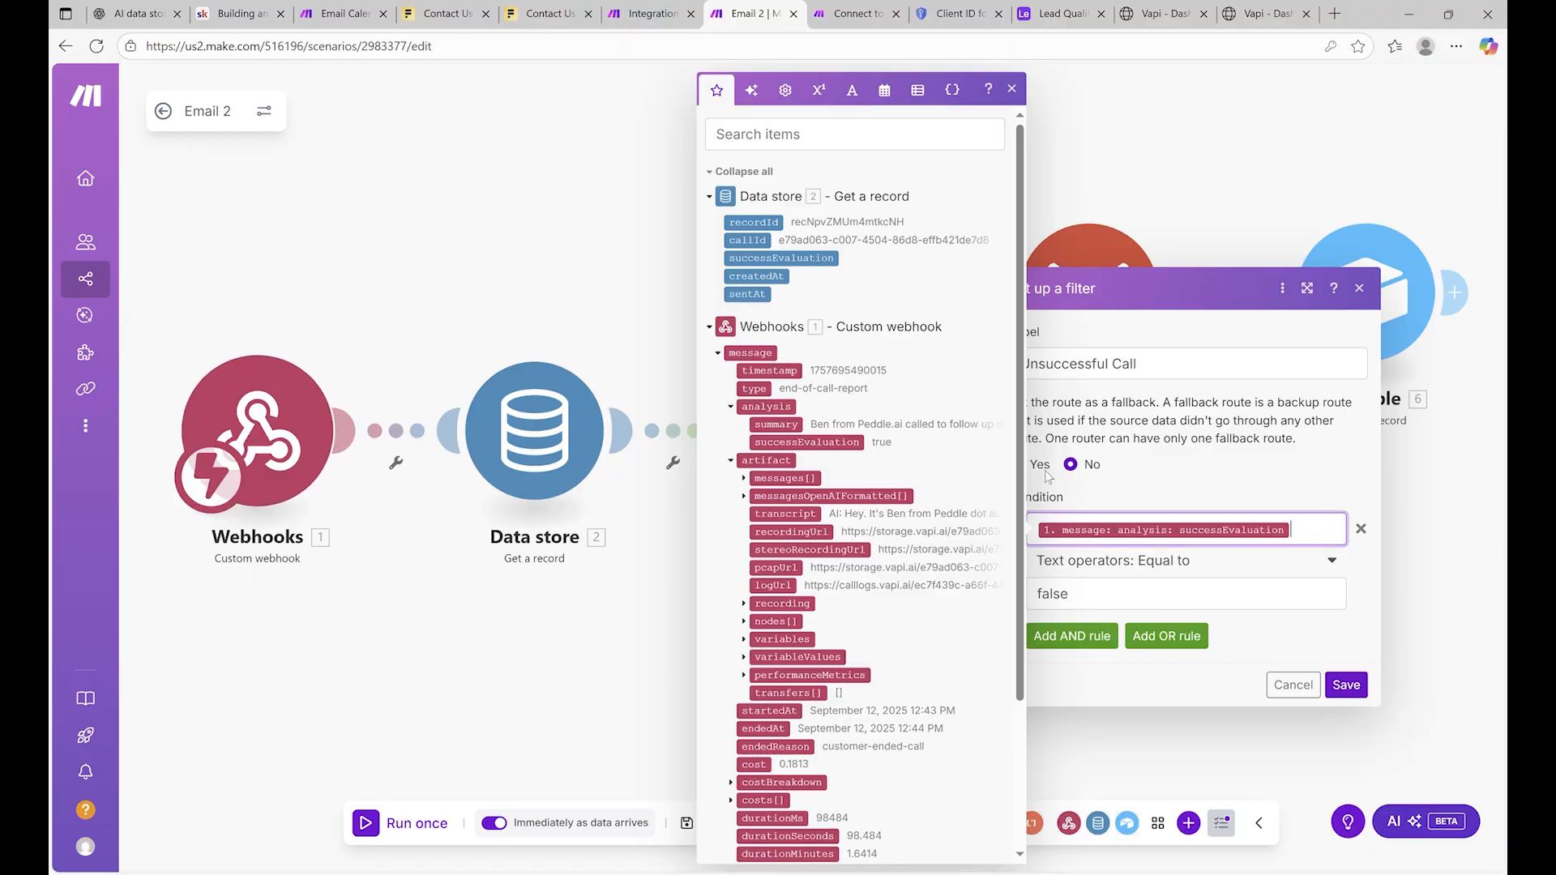
pyautogui.click(1346, 685)
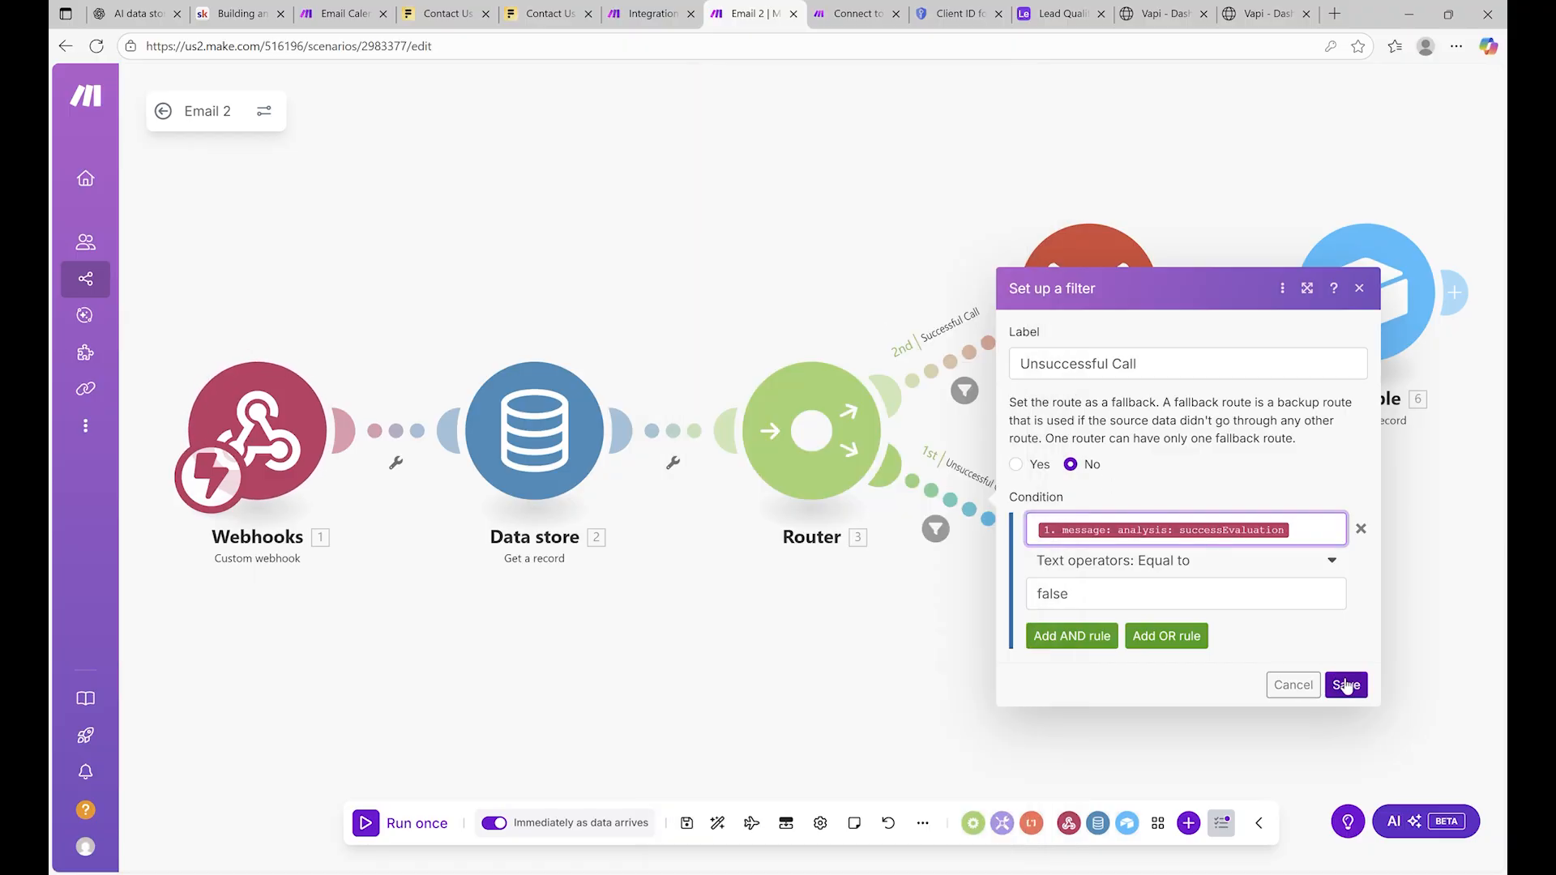
# Recheck both route filters, then open the unsuccessful-call Airtable update settings
pyautogui.click(964, 391)
pyautogui.click(935, 528)
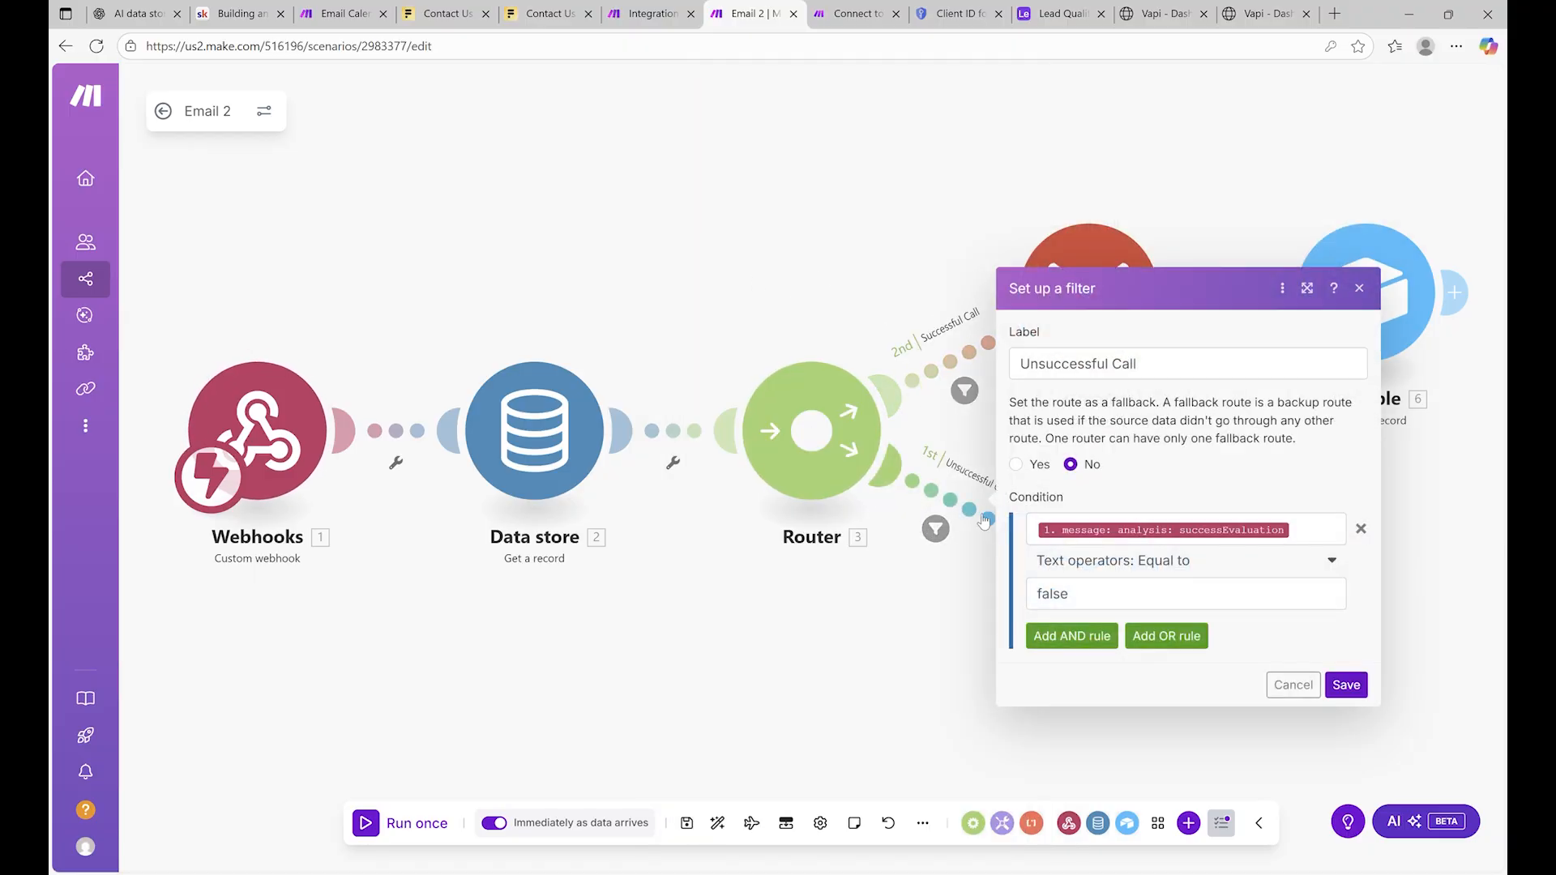
pyautogui.click(881, 651)
pyautogui.click(1177, 569)
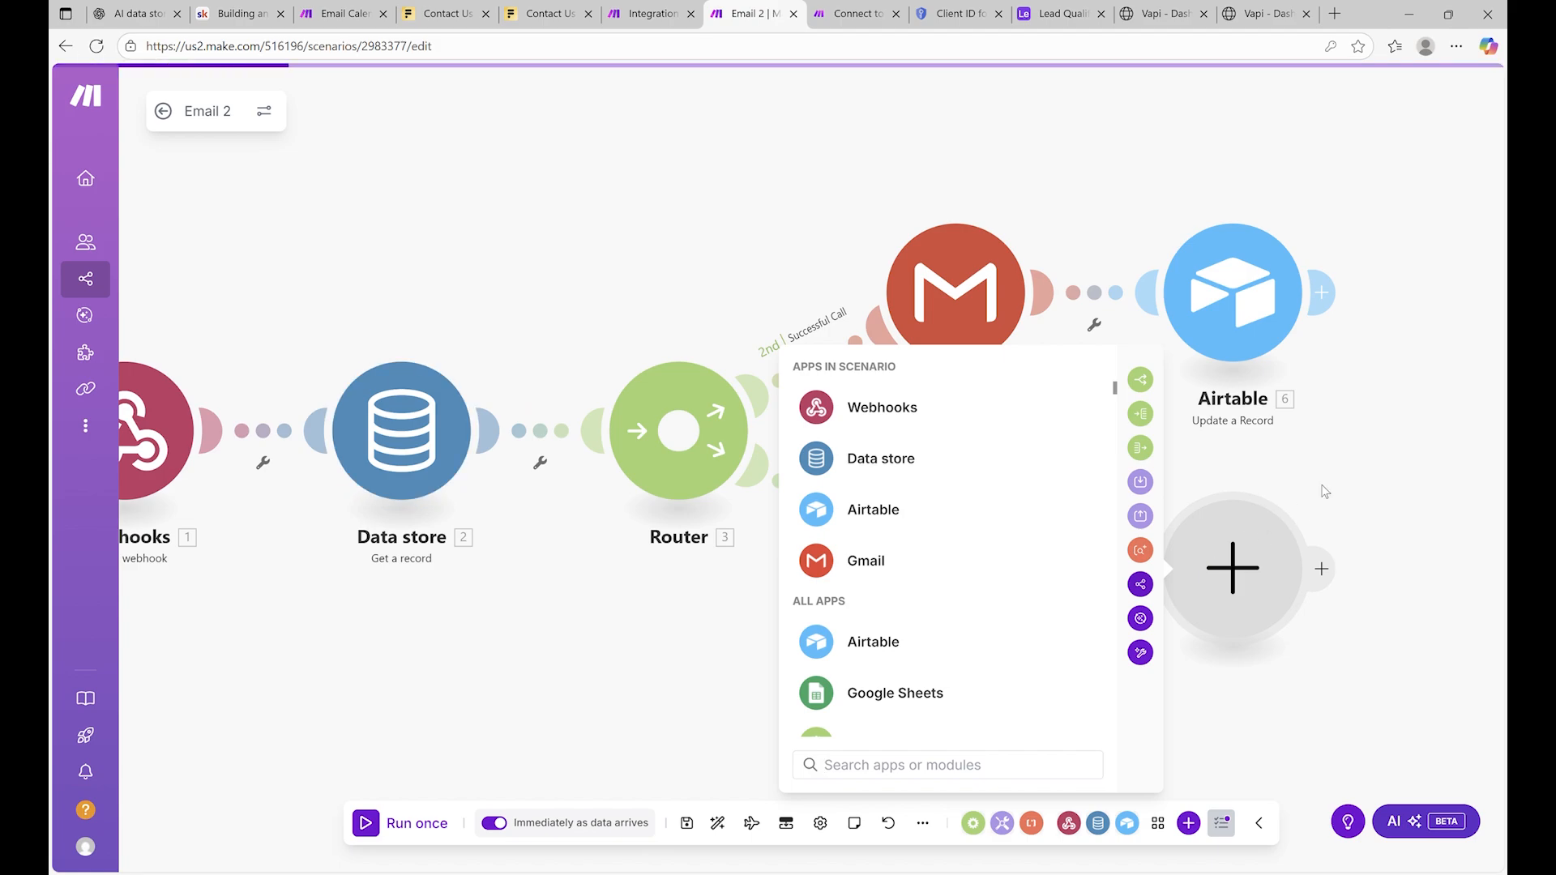
pyautogui.click(1323, 490)
pyautogui.click(973, 542)
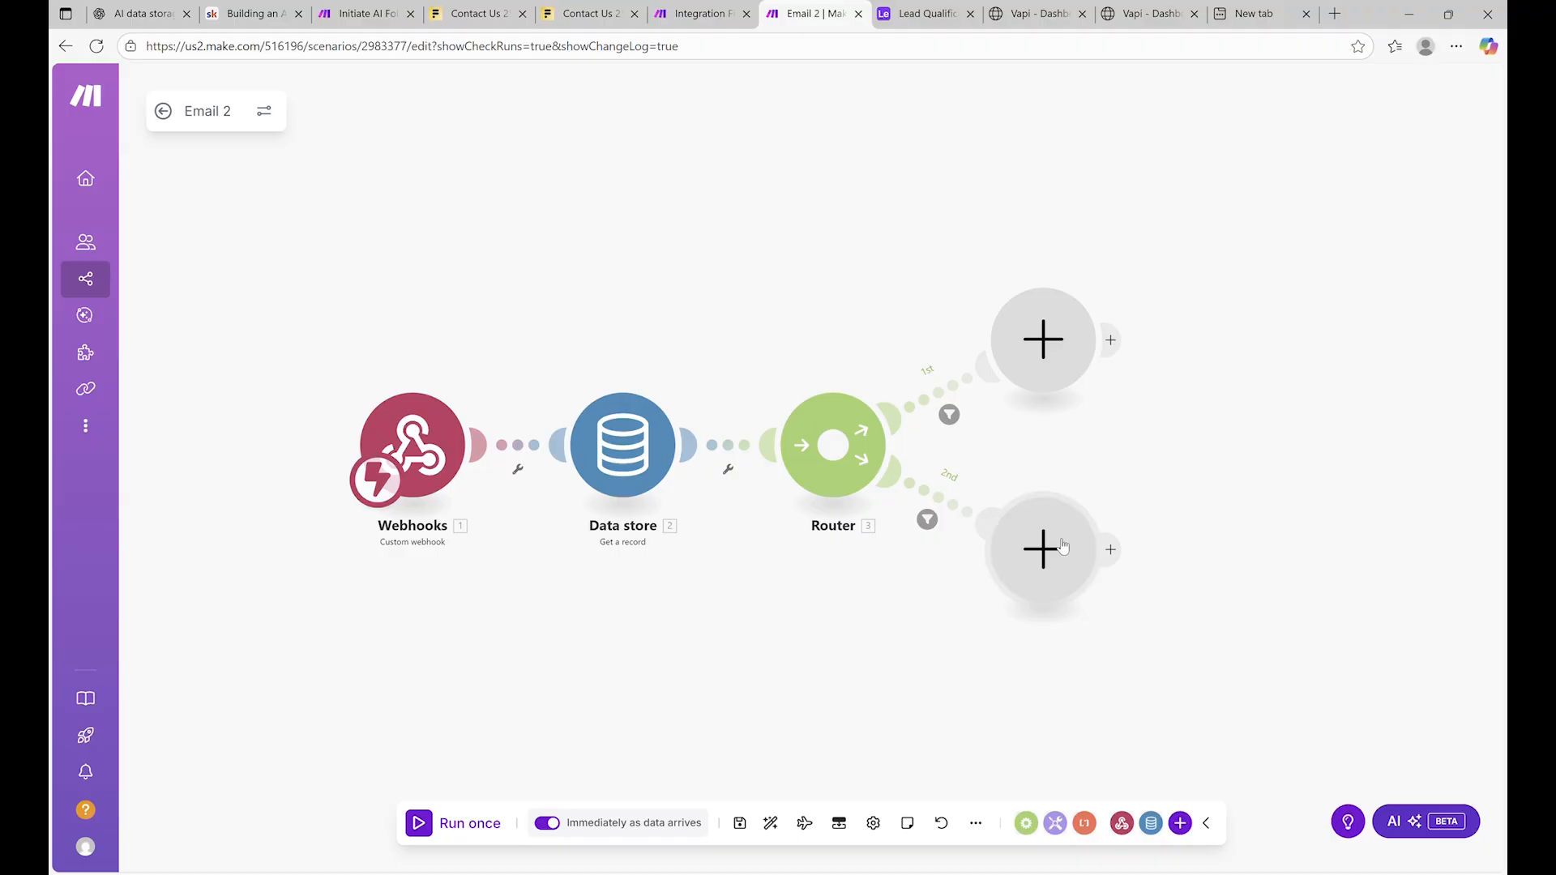
# Move the lower branch's empty step, auto-align the scenario, and set up the first route's filter
pyautogui.moveTo(1061, 545); pyautogui.dragTo(1103, 518)
pyautogui.click(770, 823)
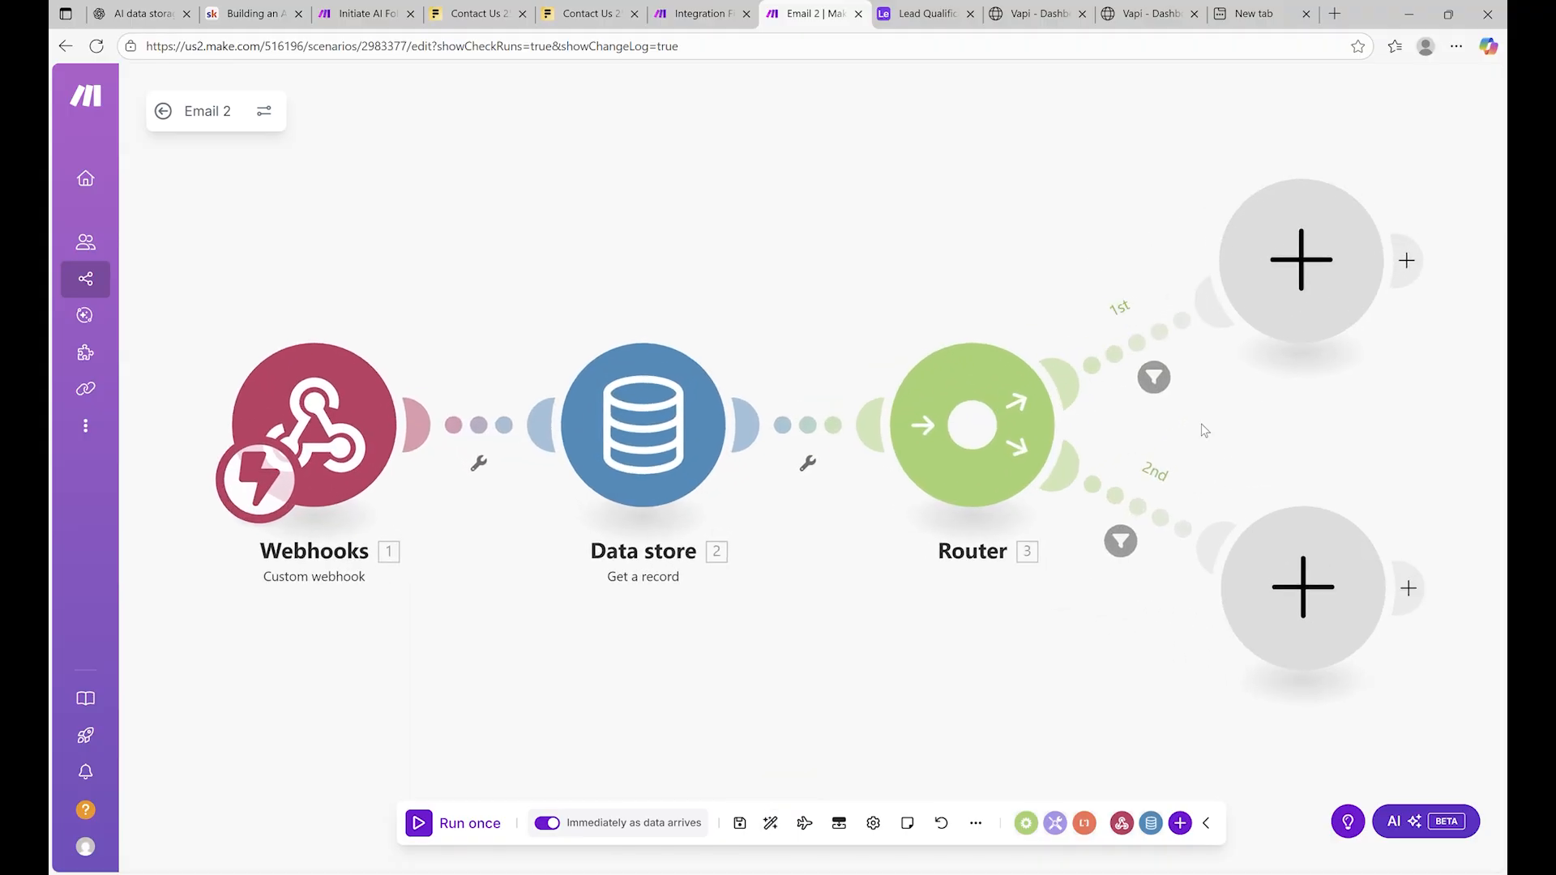
pyautogui.scroll(-2, 1255, 423)
pyautogui.click(1284, 323)
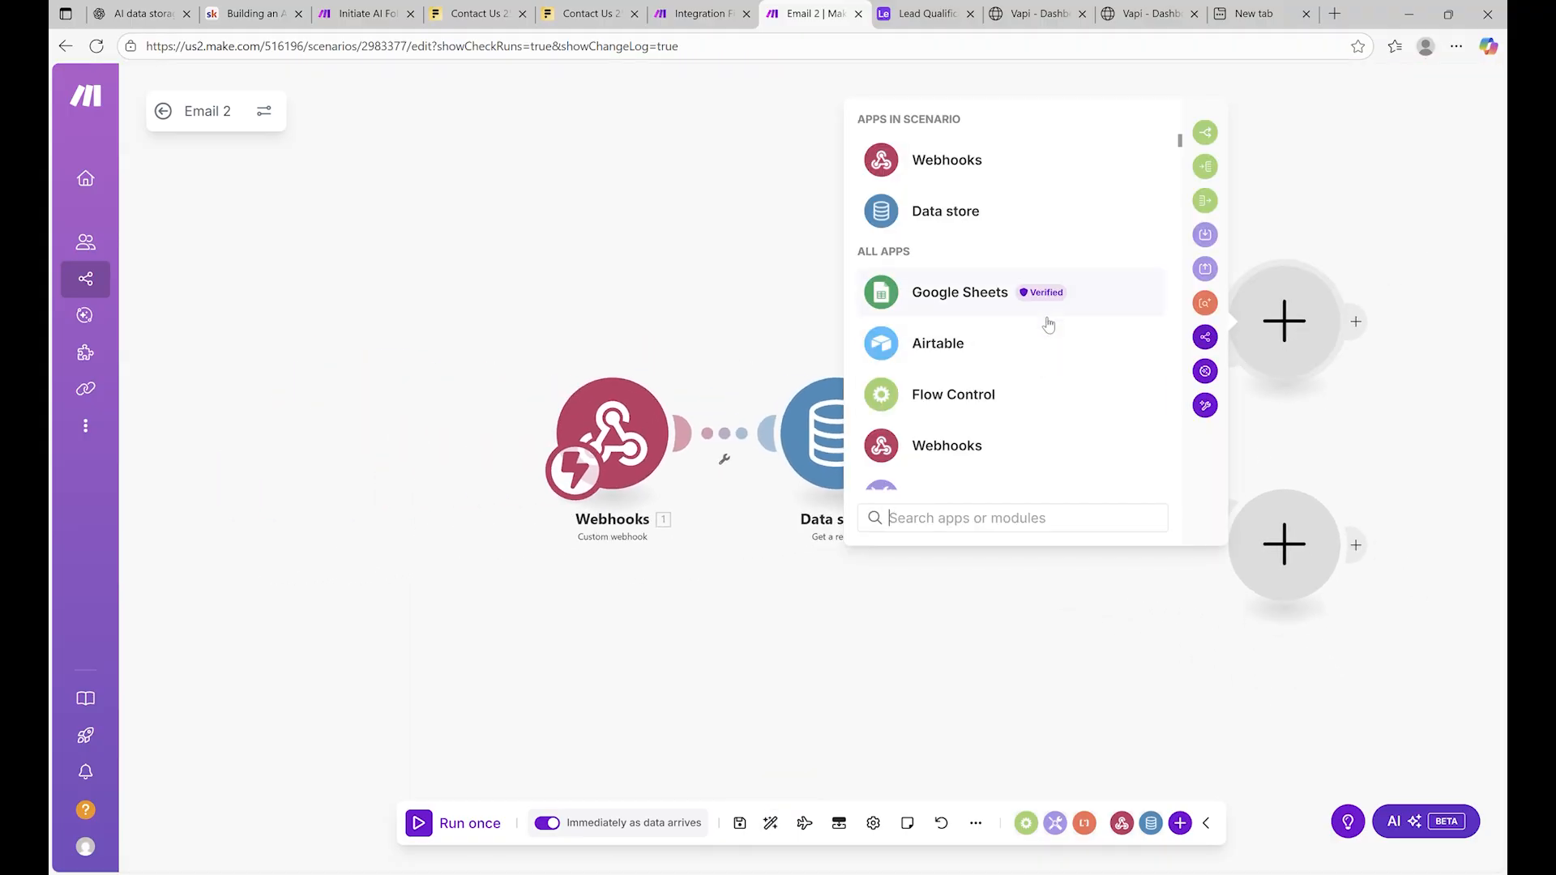
pyautogui.click(942, 577)
pyautogui.click(1309, 535)
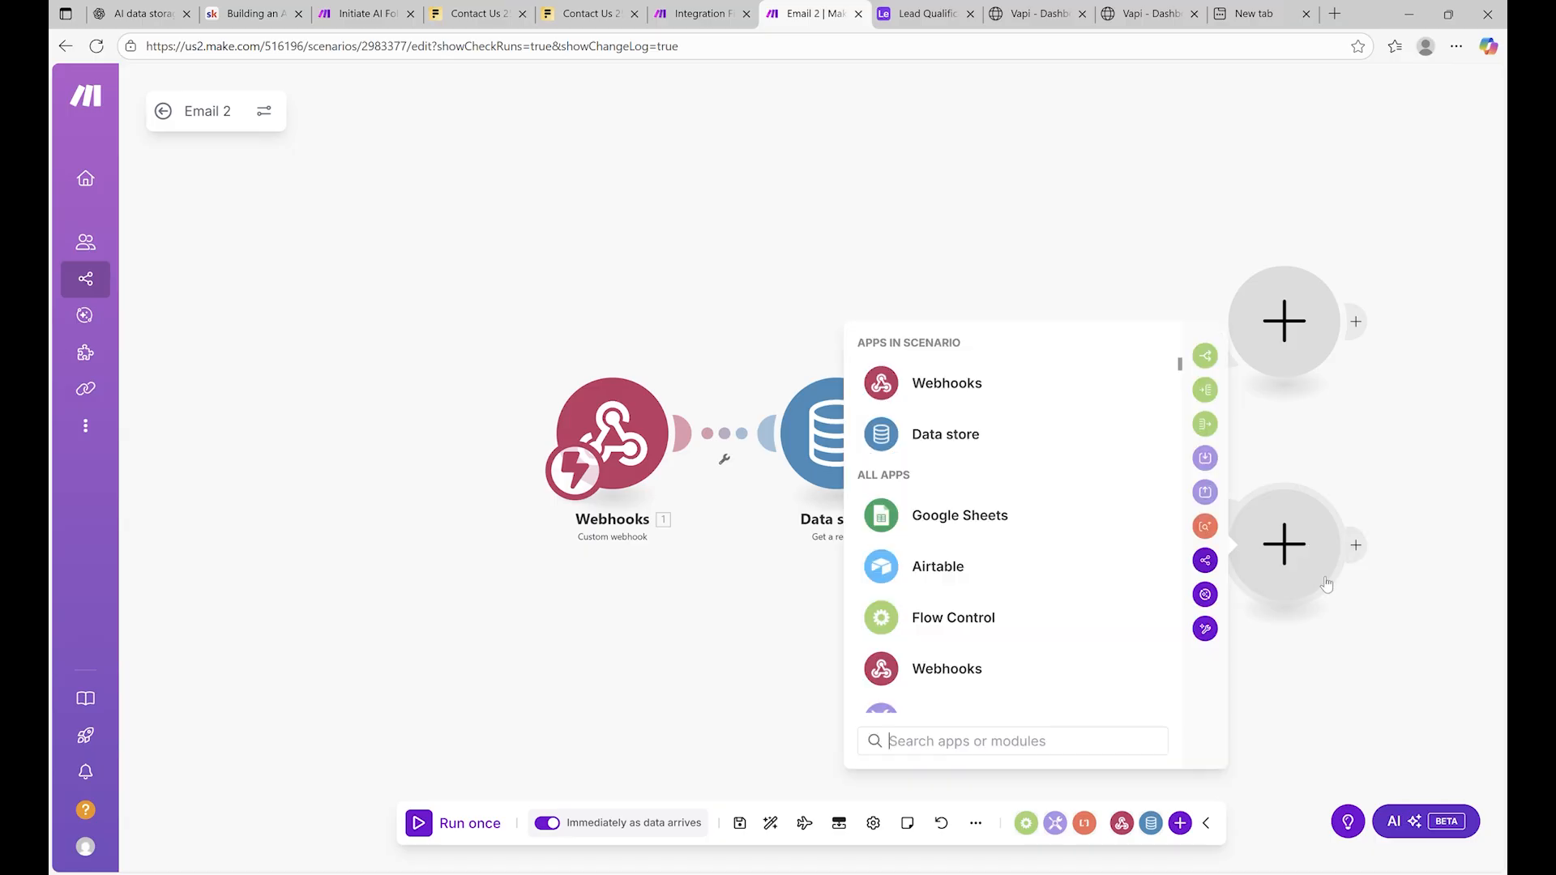
pyautogui.click(1376, 461)
pyautogui.click(1186, 403)
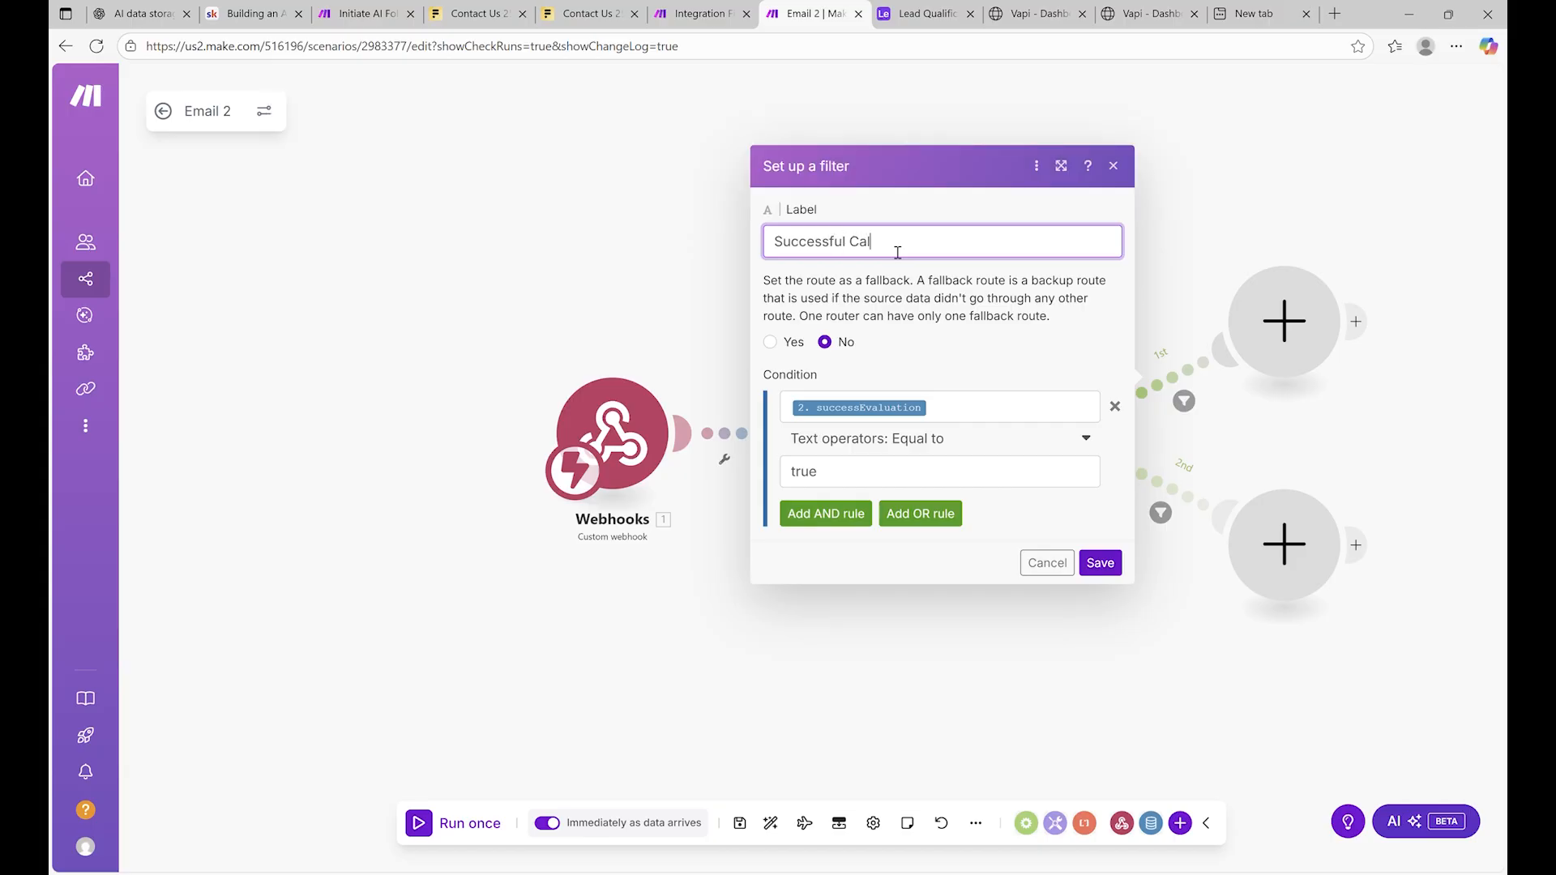
# Save the first route's filter, then label the second route 'Unsuccesful' and save it
pyautogui.click(1100, 562)
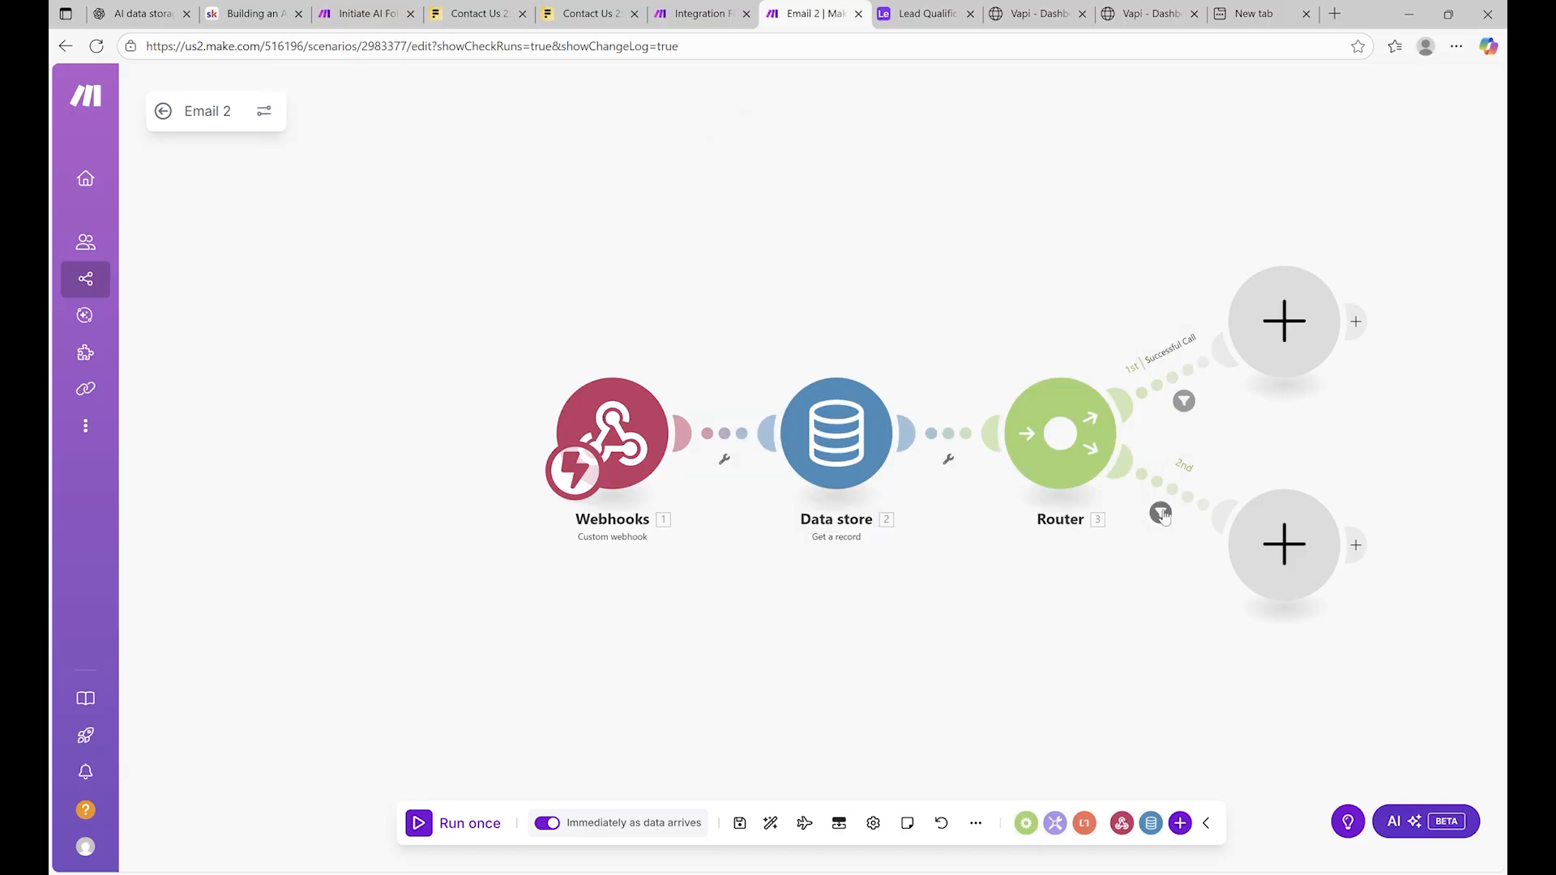
pyautogui.click(1160, 512)
pyautogui.click(881, 353)
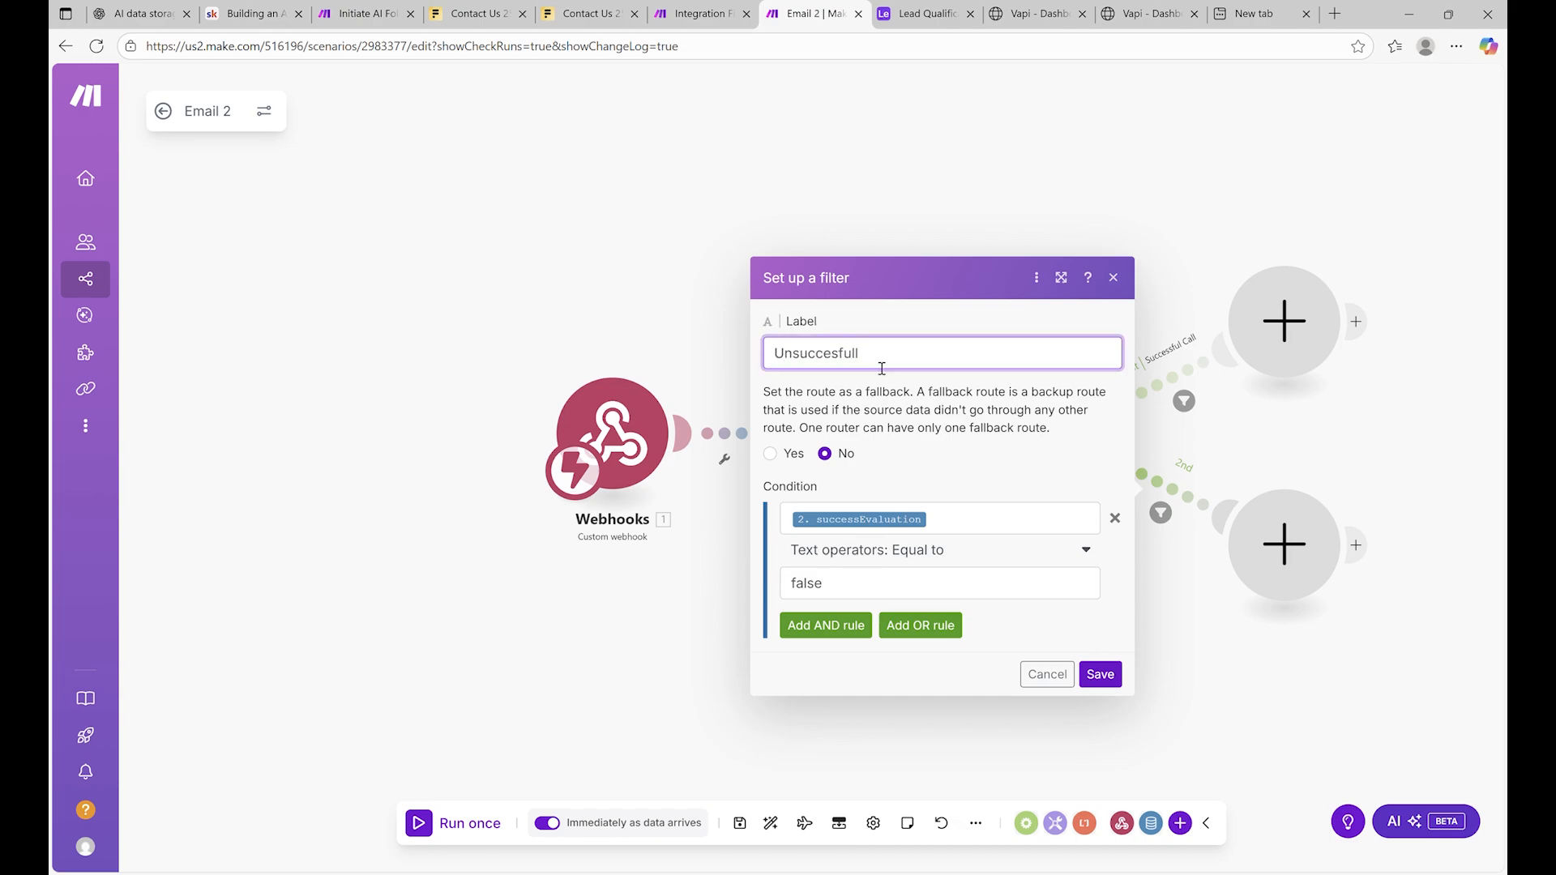
pyautogui.write('Unsuccesful')
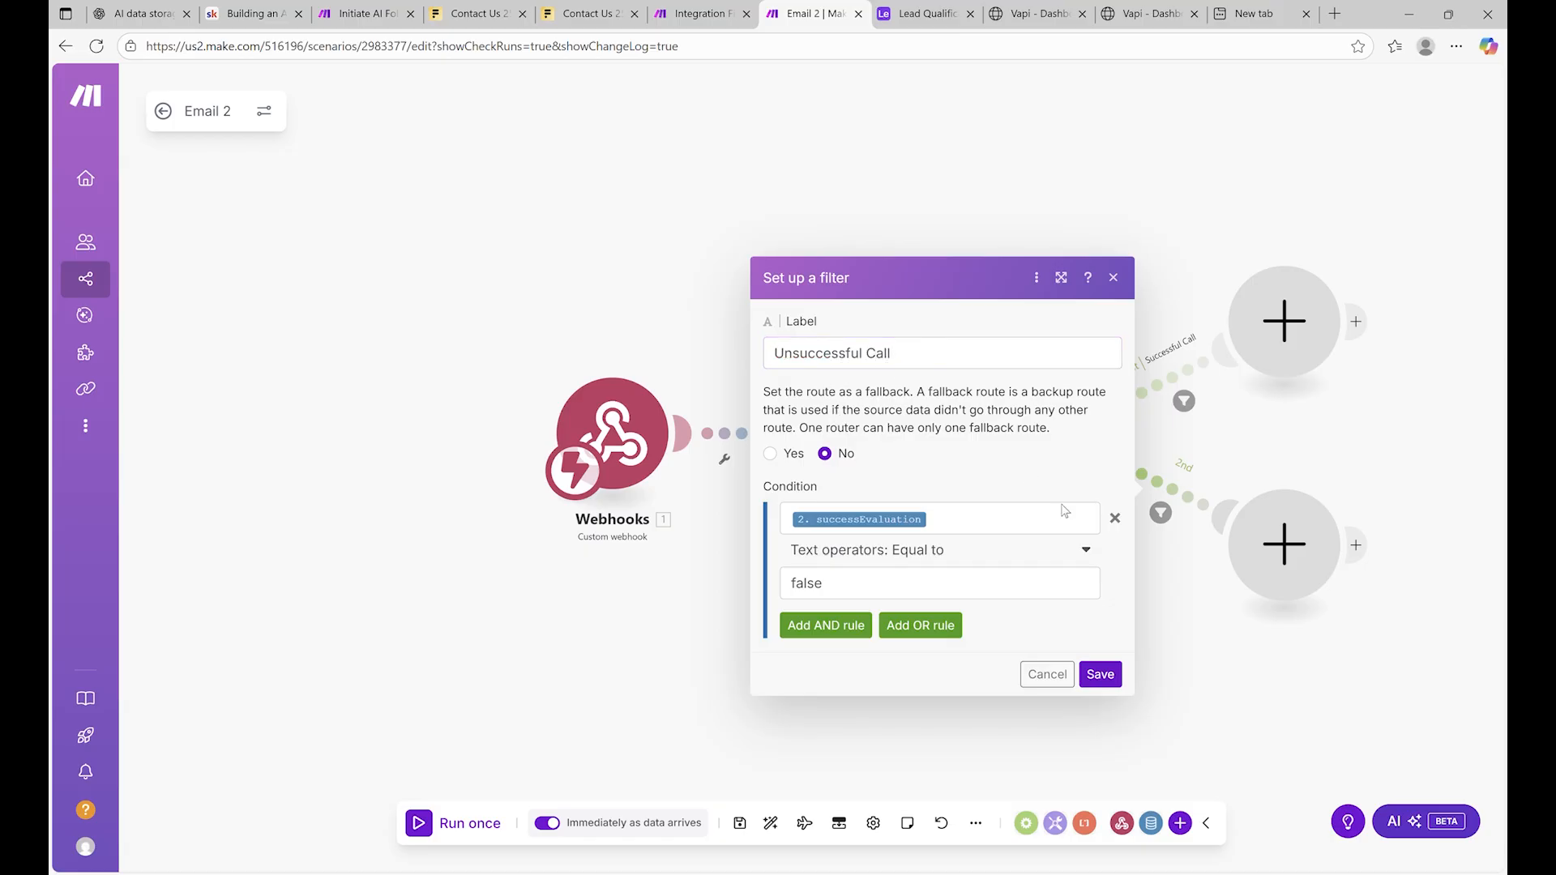
pyautogui.click(1116, 669)
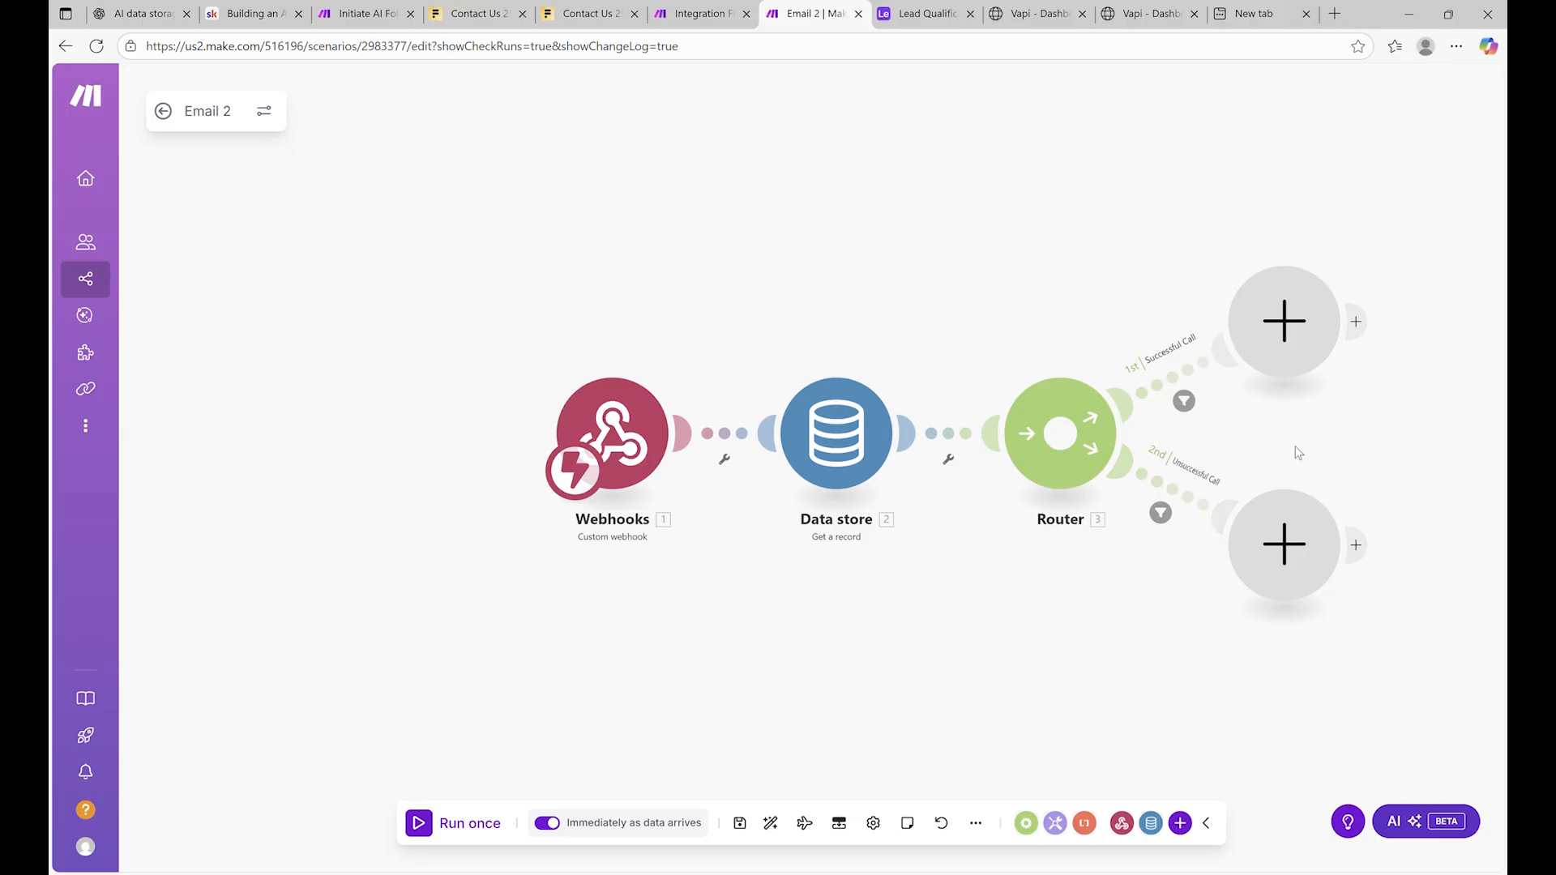
# Add an Airtable Update a Record module to the Unsuccessful Call route
pyautogui.click(1277, 585)
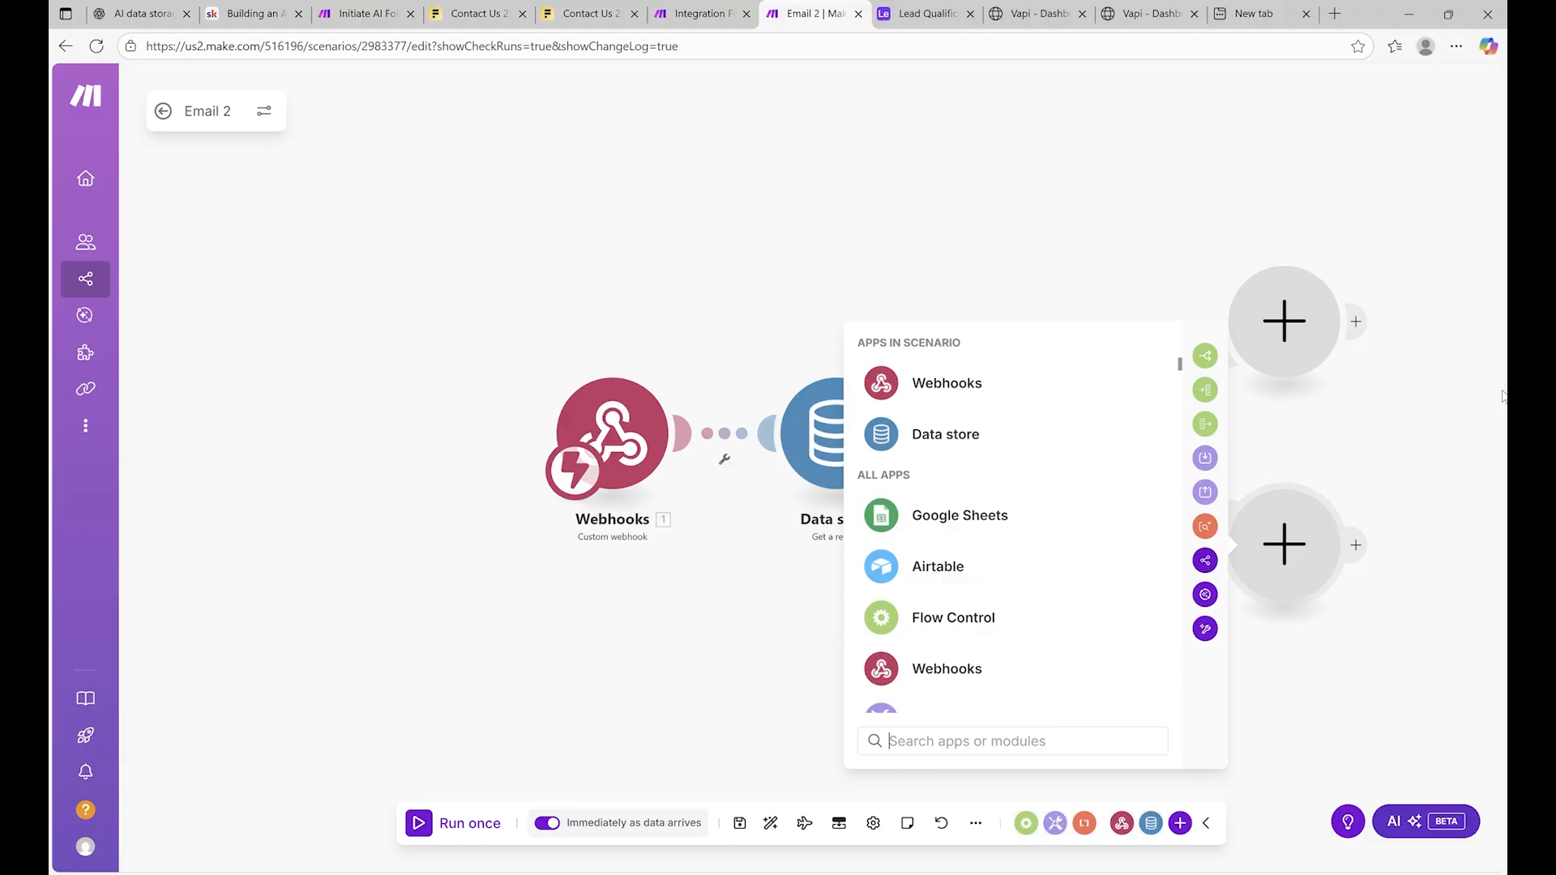
pyautogui.write('ai')
pyautogui.press('BackSpace')
pyautogui.write('i')
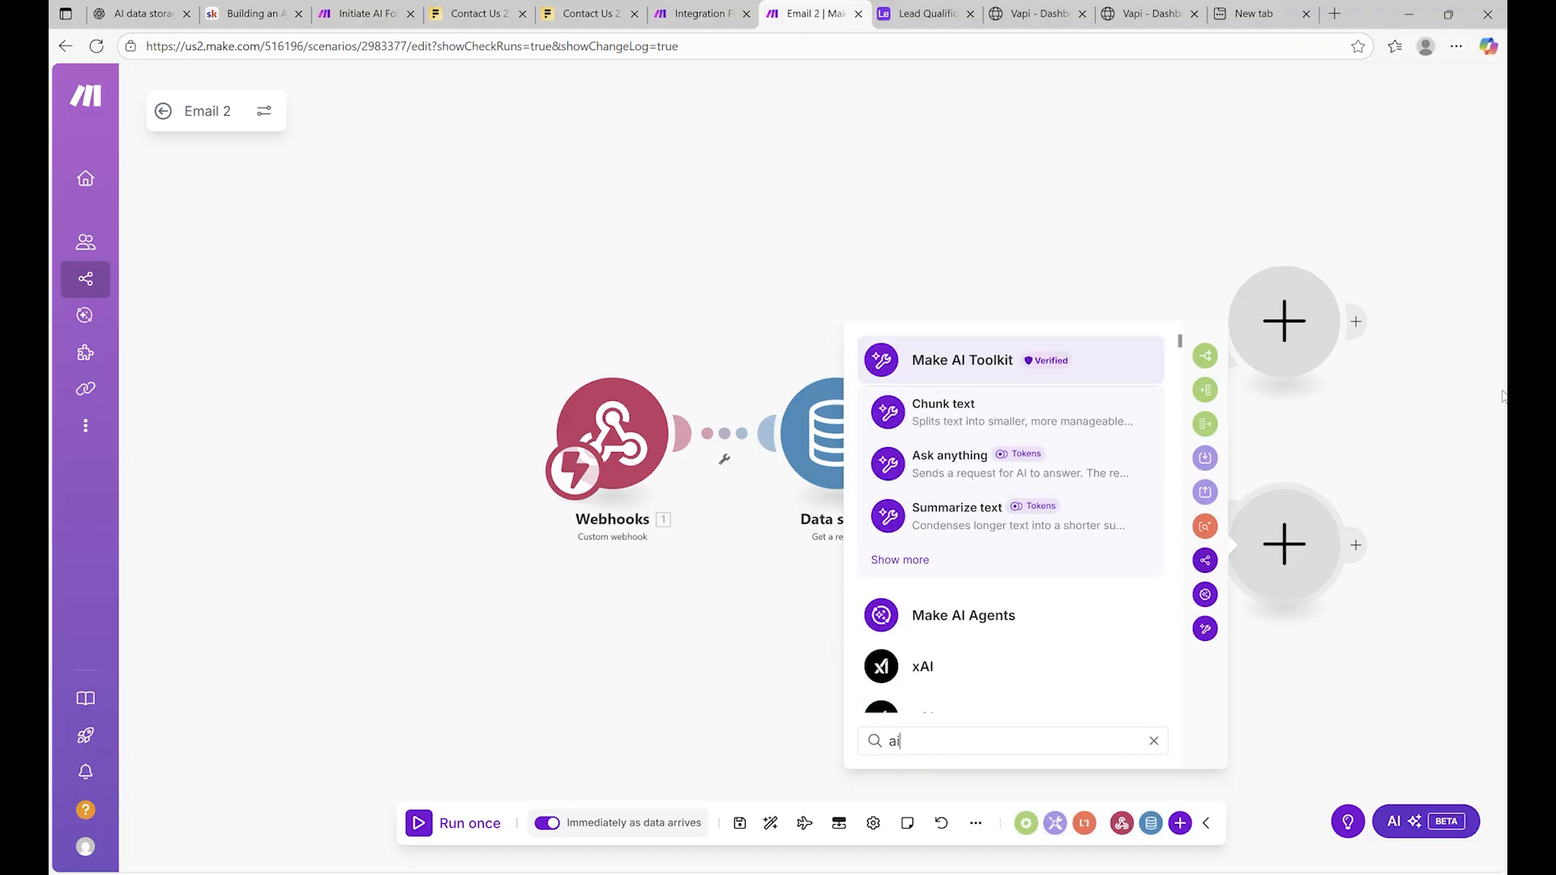
pyautogui.press('BackSpace')
pyautogui.press('BackSpace')
pyautogui.write('airt')
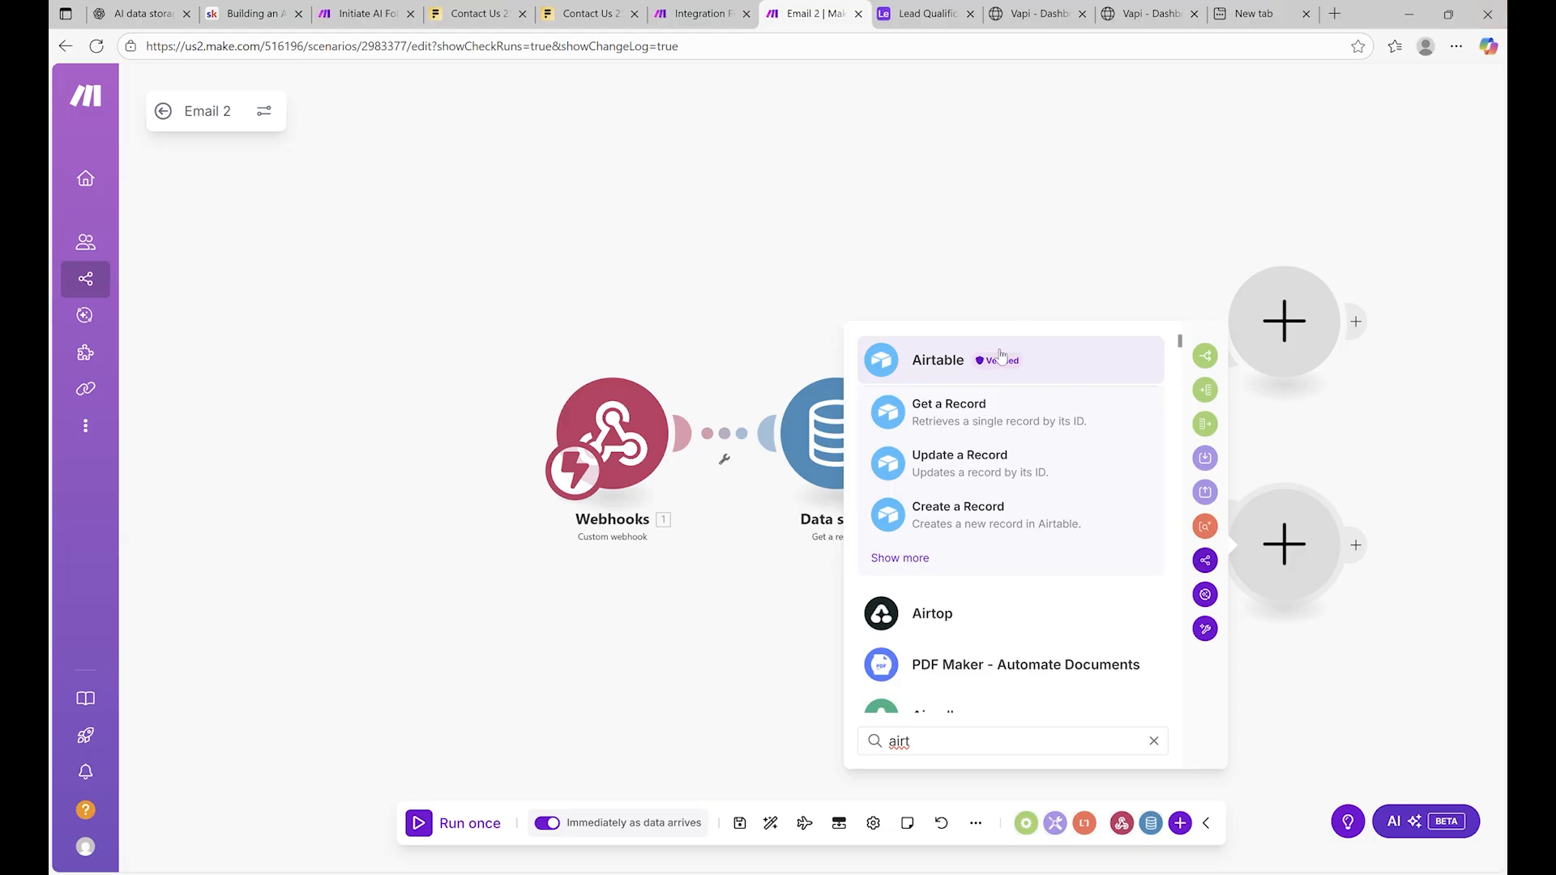
pyautogui.click(986, 466)
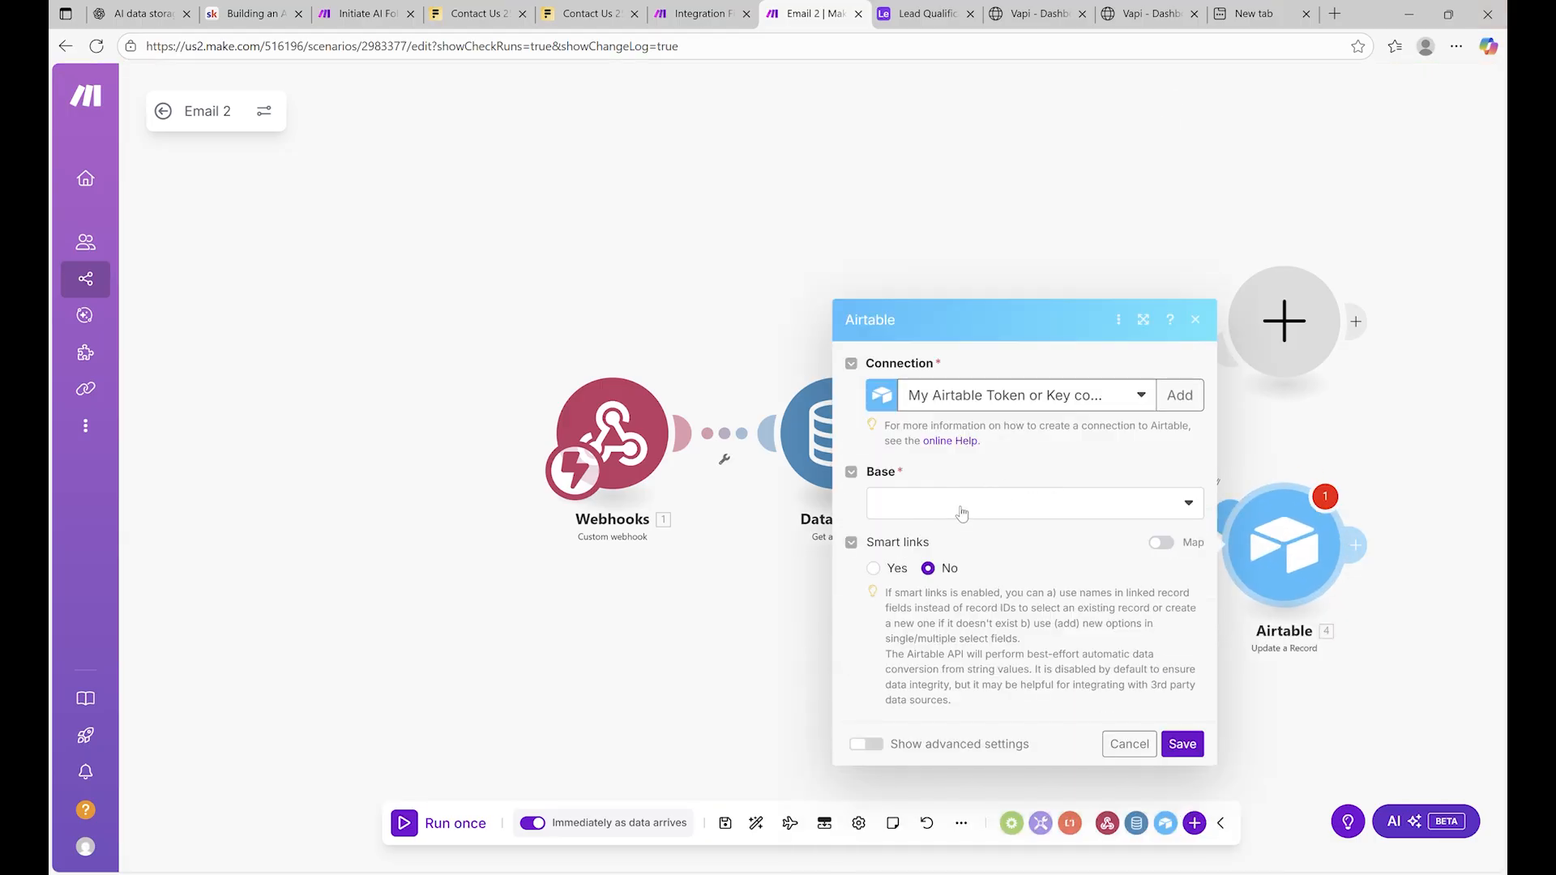
# Choose the Airtable connection, the Lead Qualification Voice Assistant base and Table 1
pyautogui.click(965, 509)
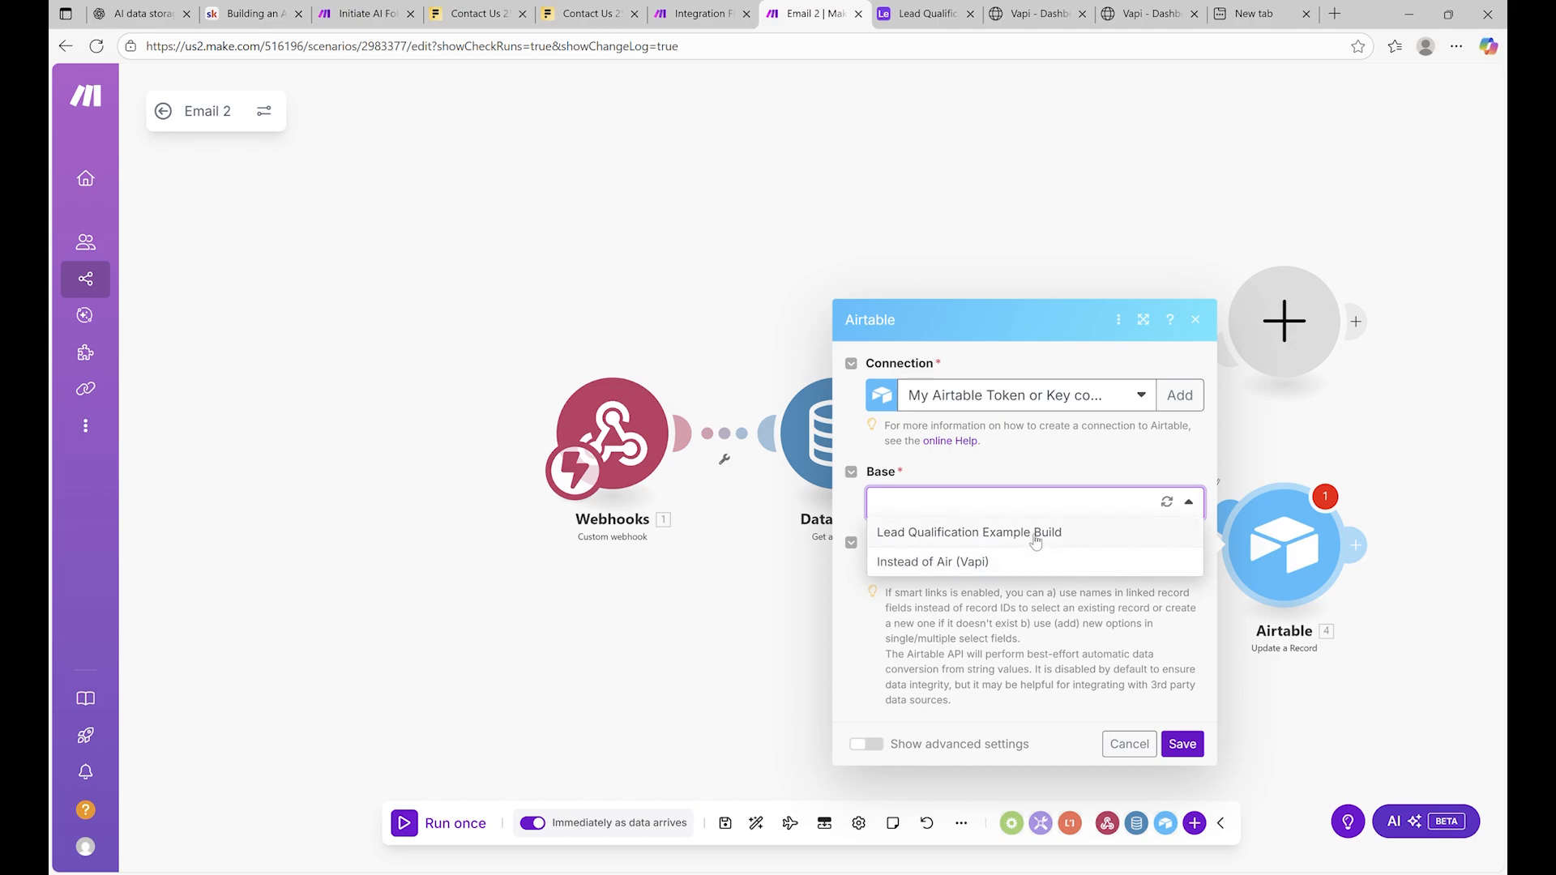
pyautogui.click(1082, 399)
pyautogui.click(1054, 451)
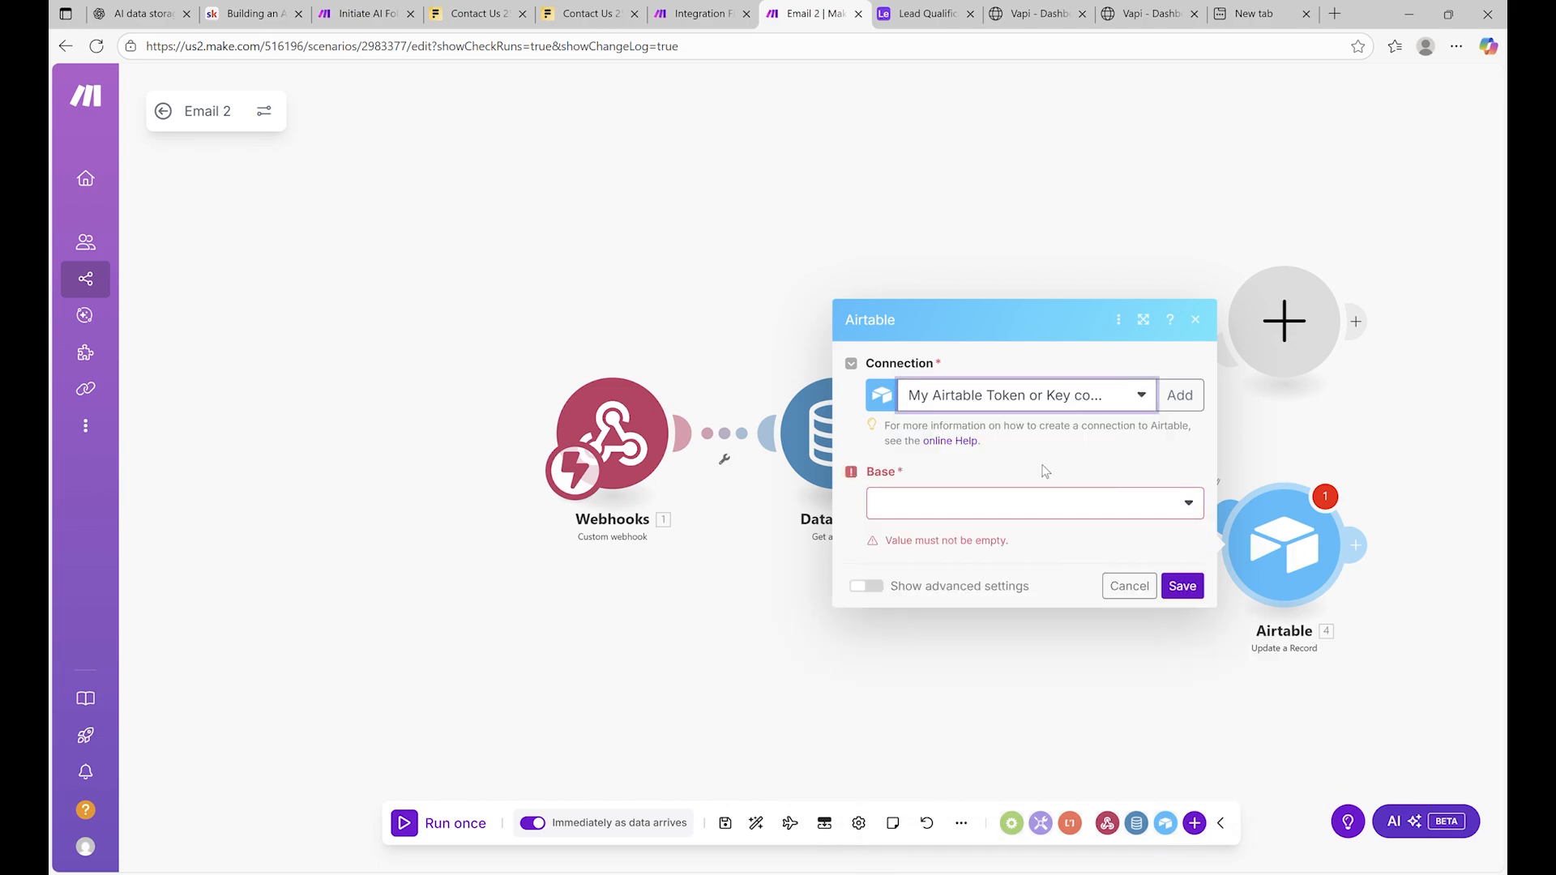
pyautogui.click(1043, 517)
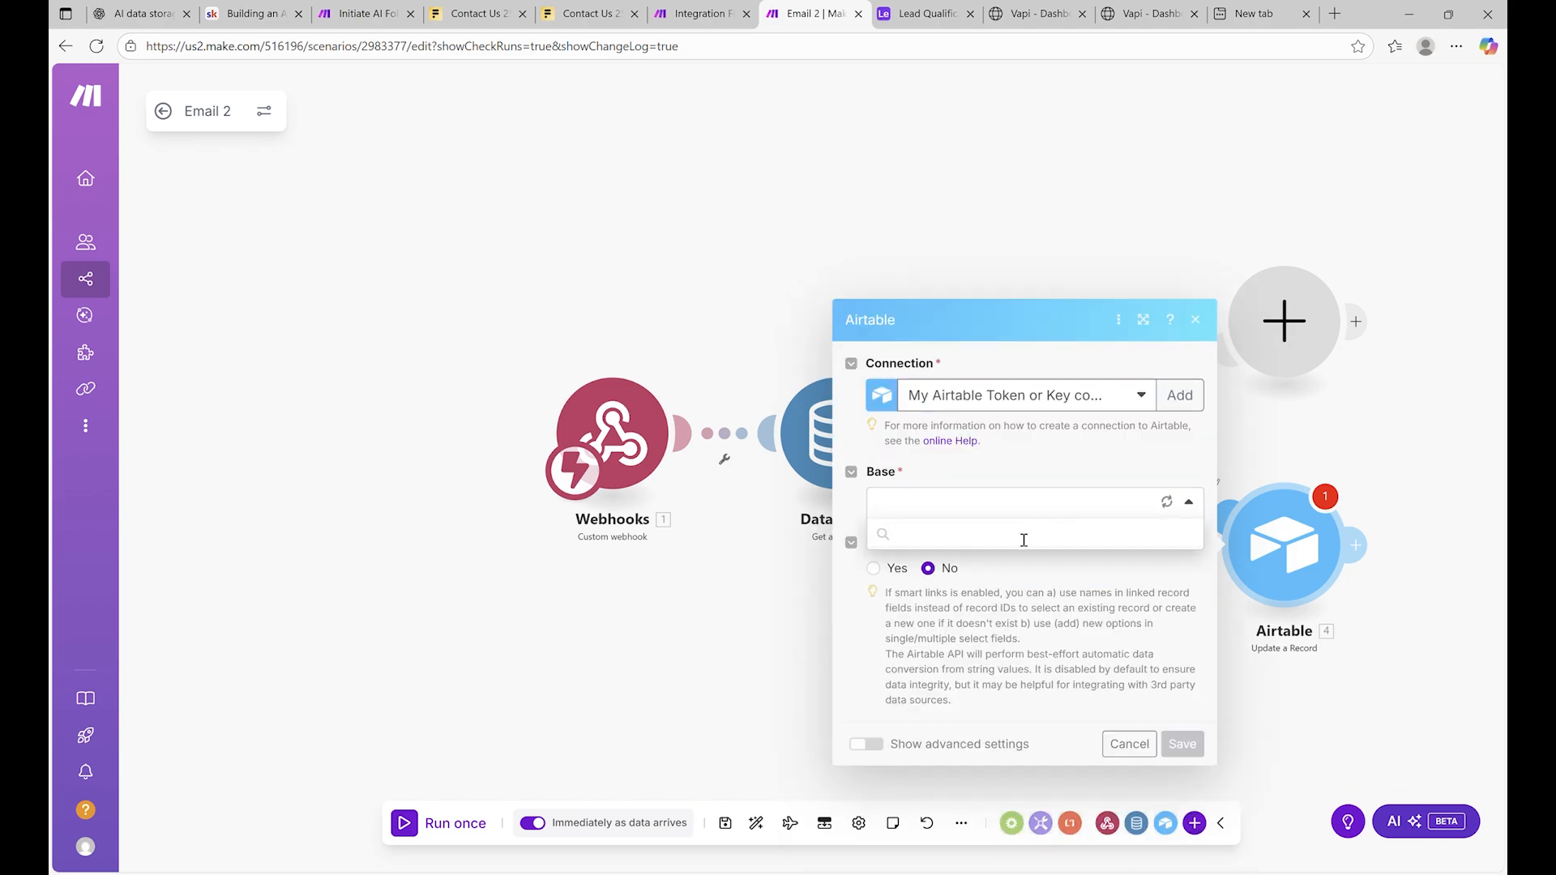
pyautogui.click(1022, 535)
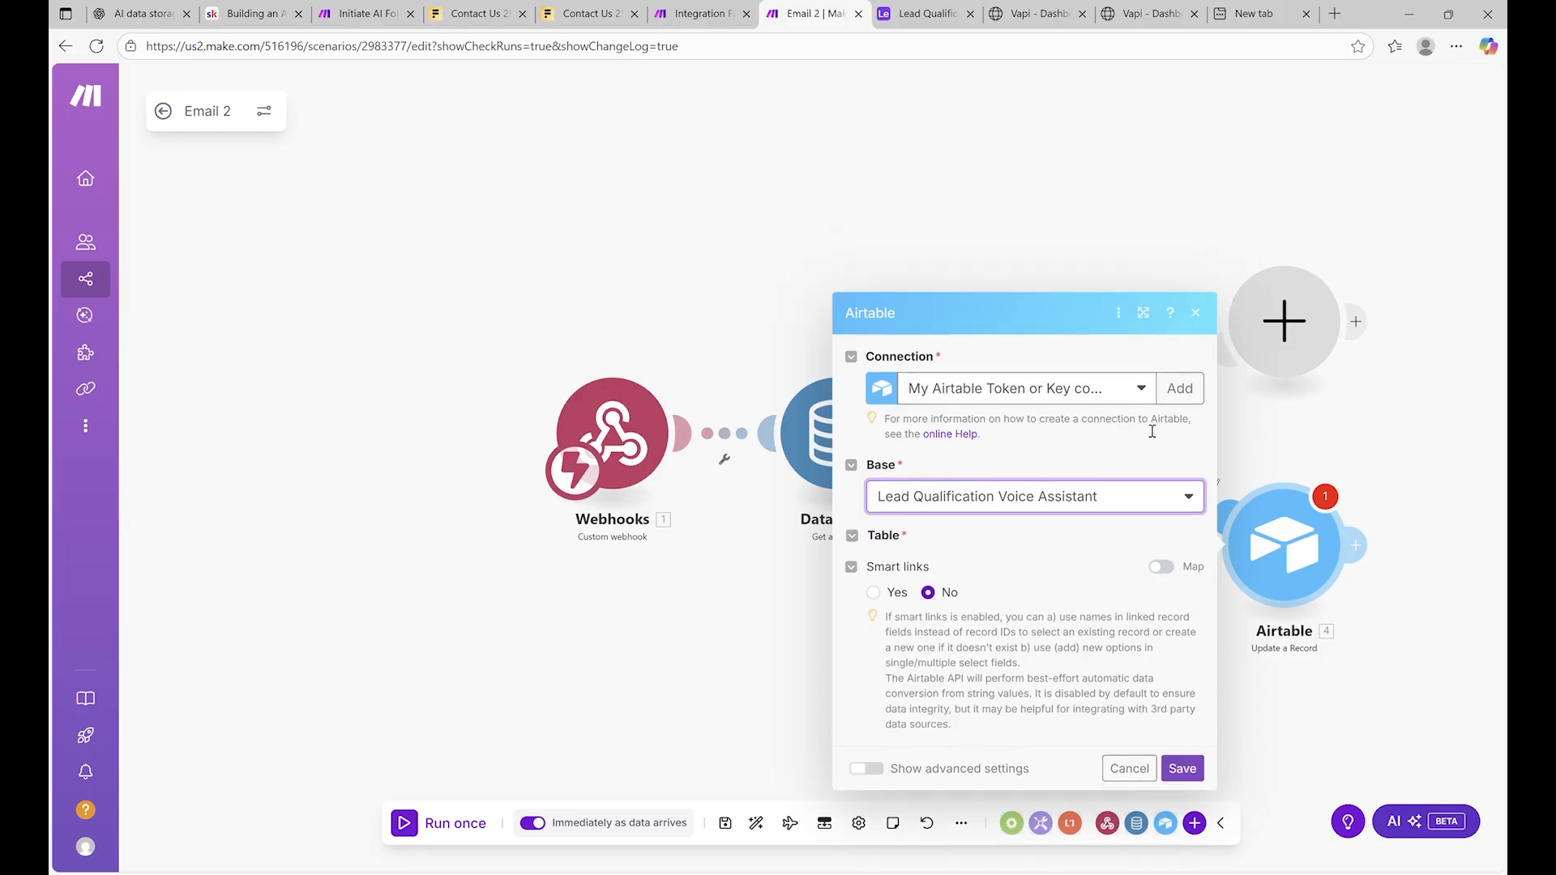
pyautogui.click(974, 538)
pyautogui.click(957, 568)
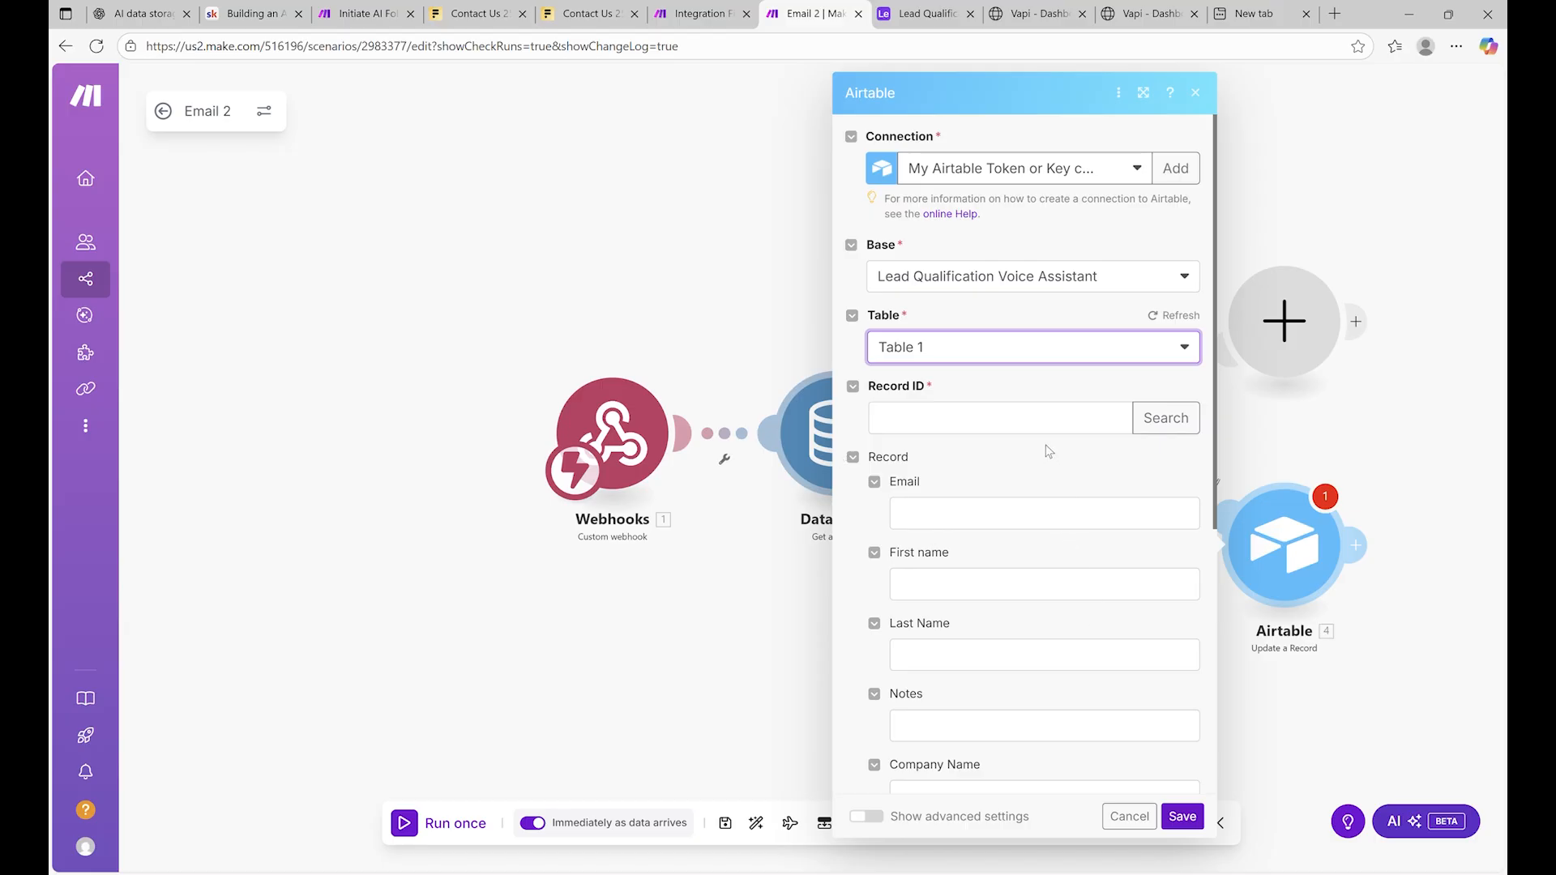
# Map the data store's recordId as Record ID and successEvaluation into Interested, then save
pyautogui.click(1013, 419)
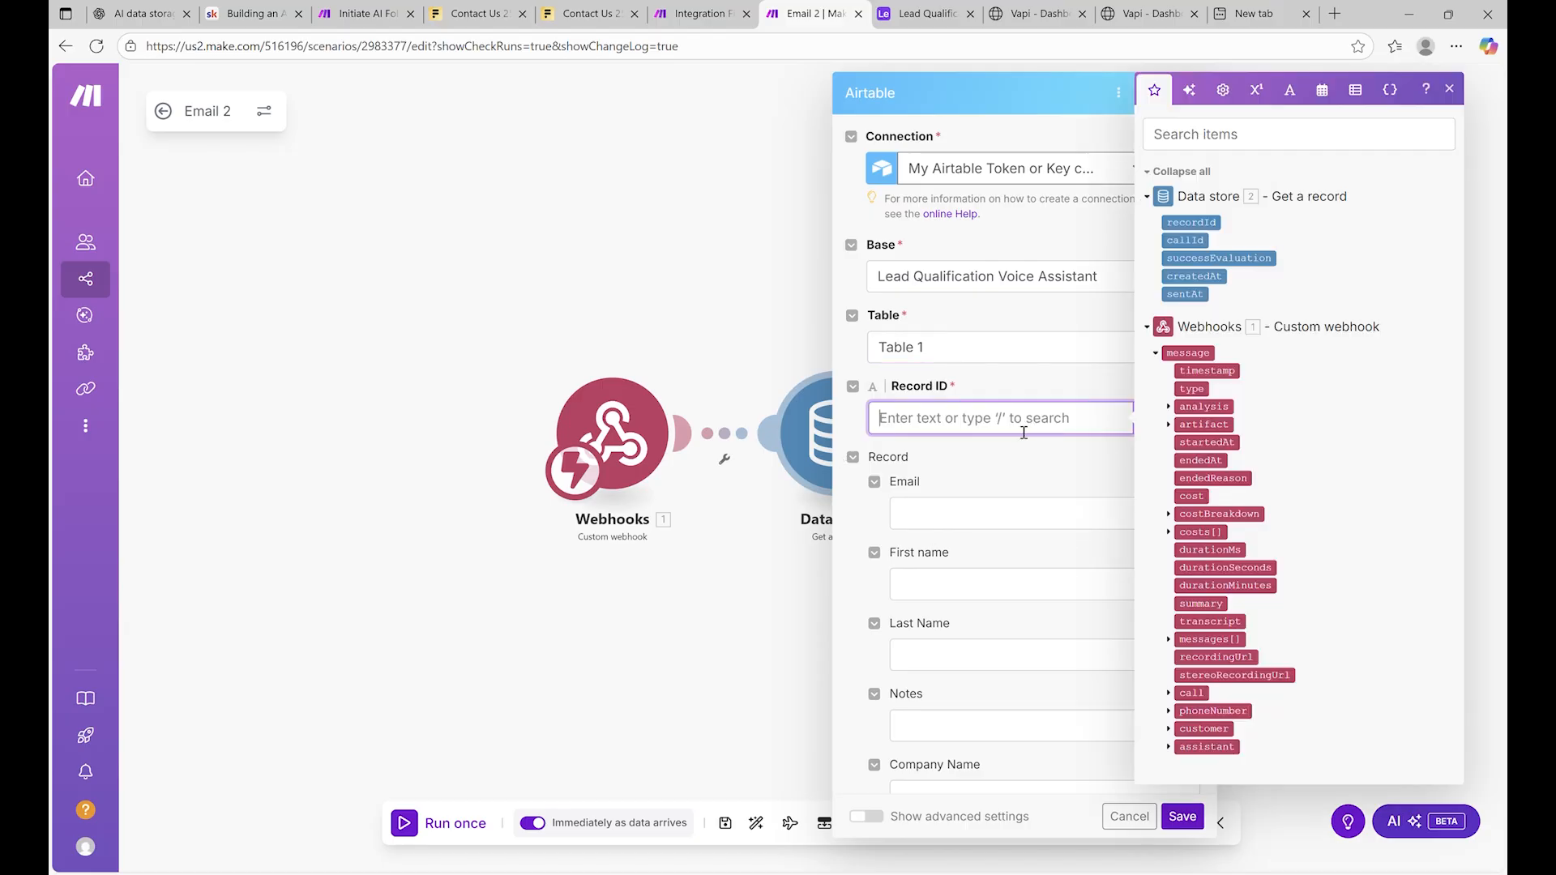
pyautogui.click(1213, 229)
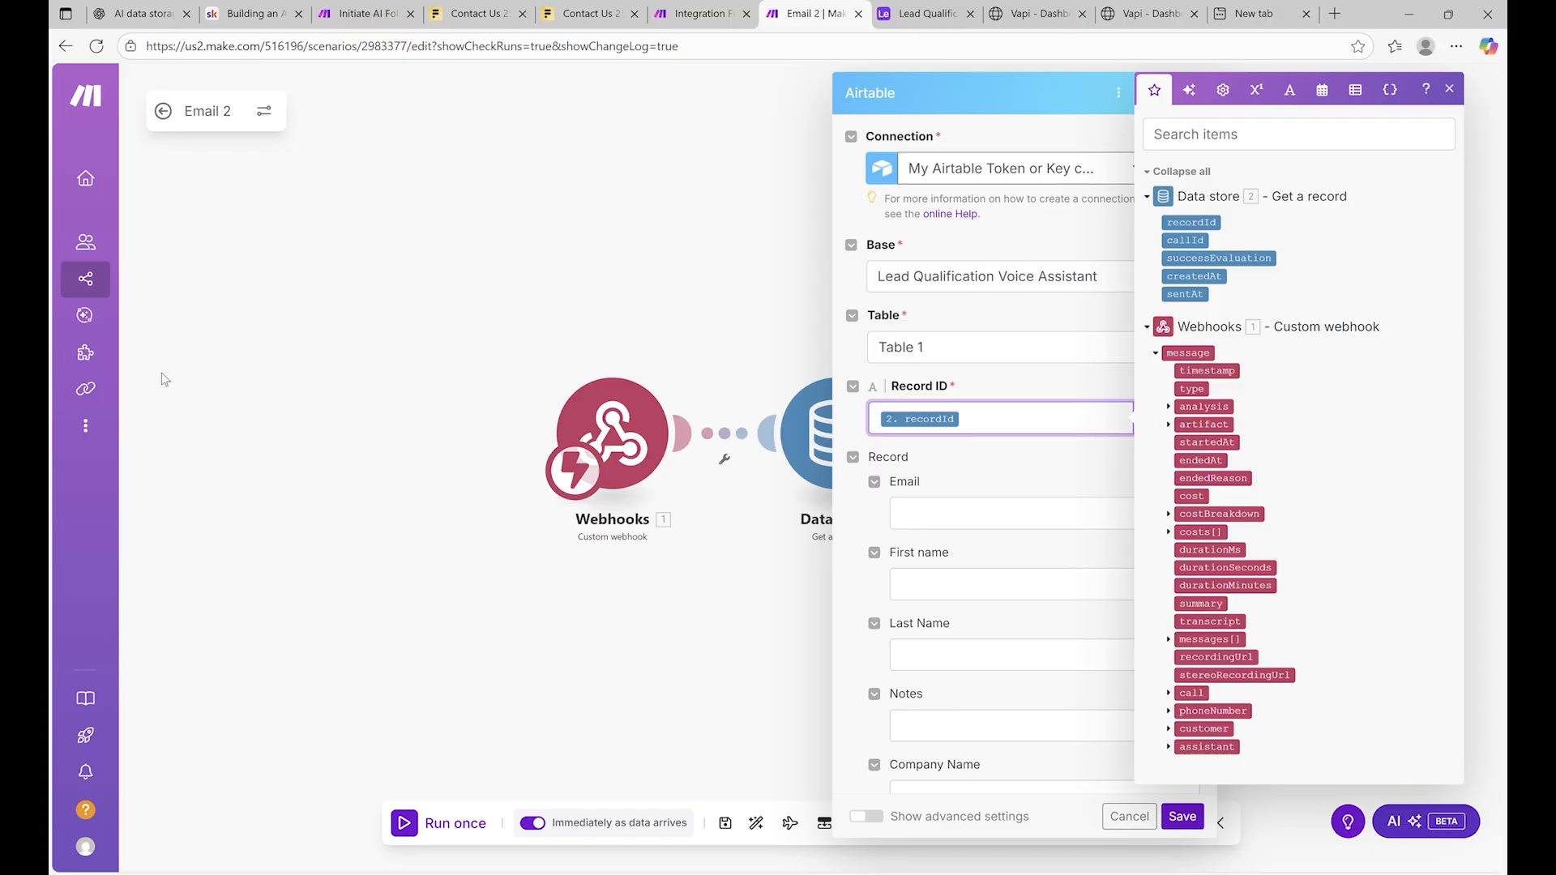
pyautogui.scroll(-5, 993, 535)
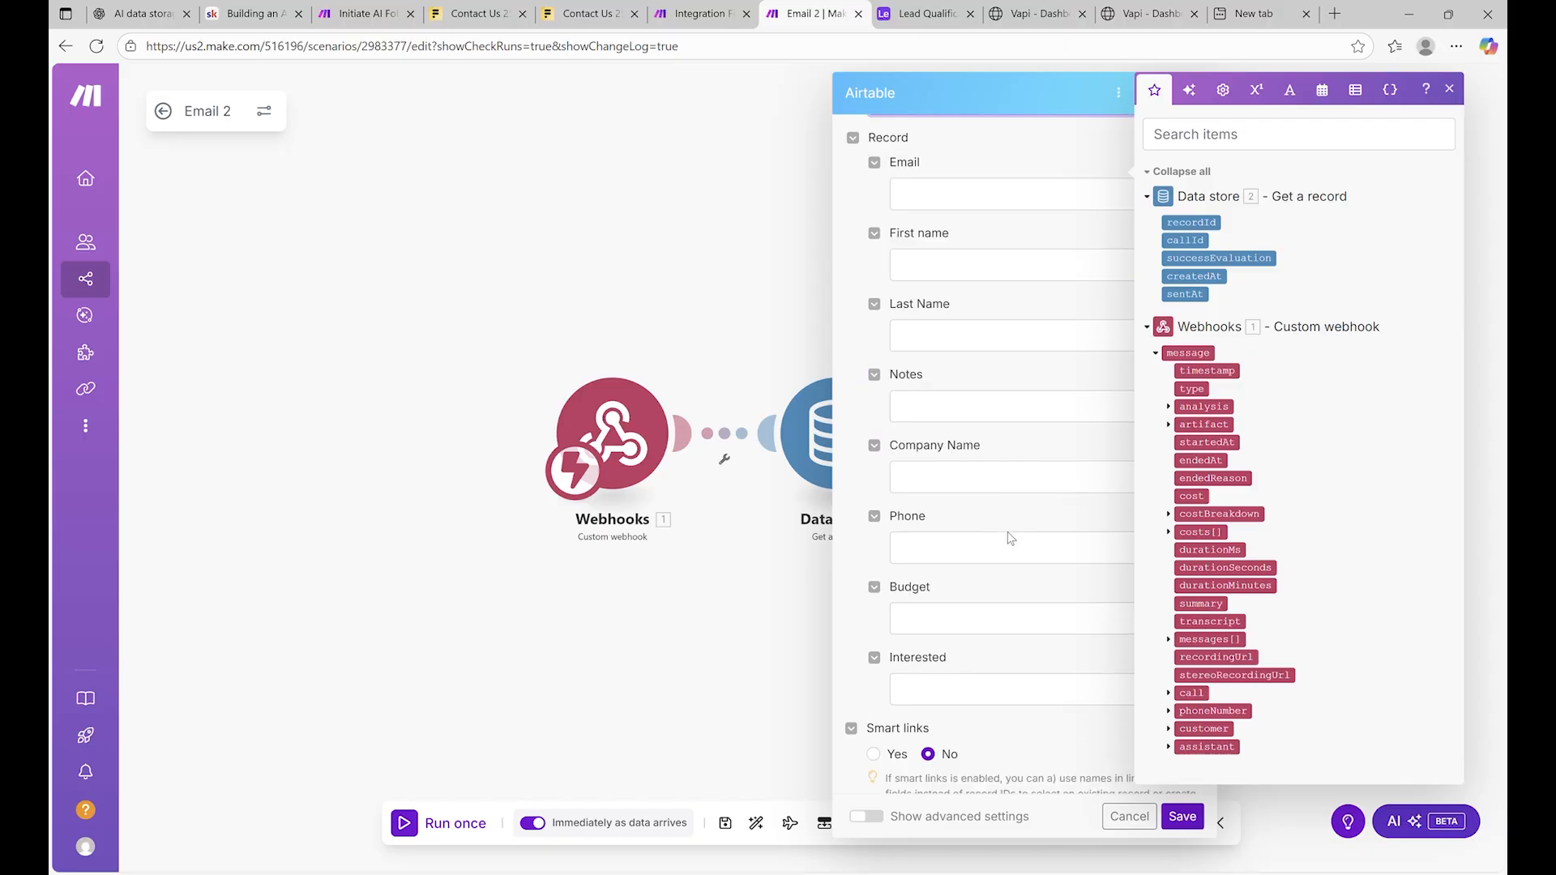
pyautogui.click(990, 577)
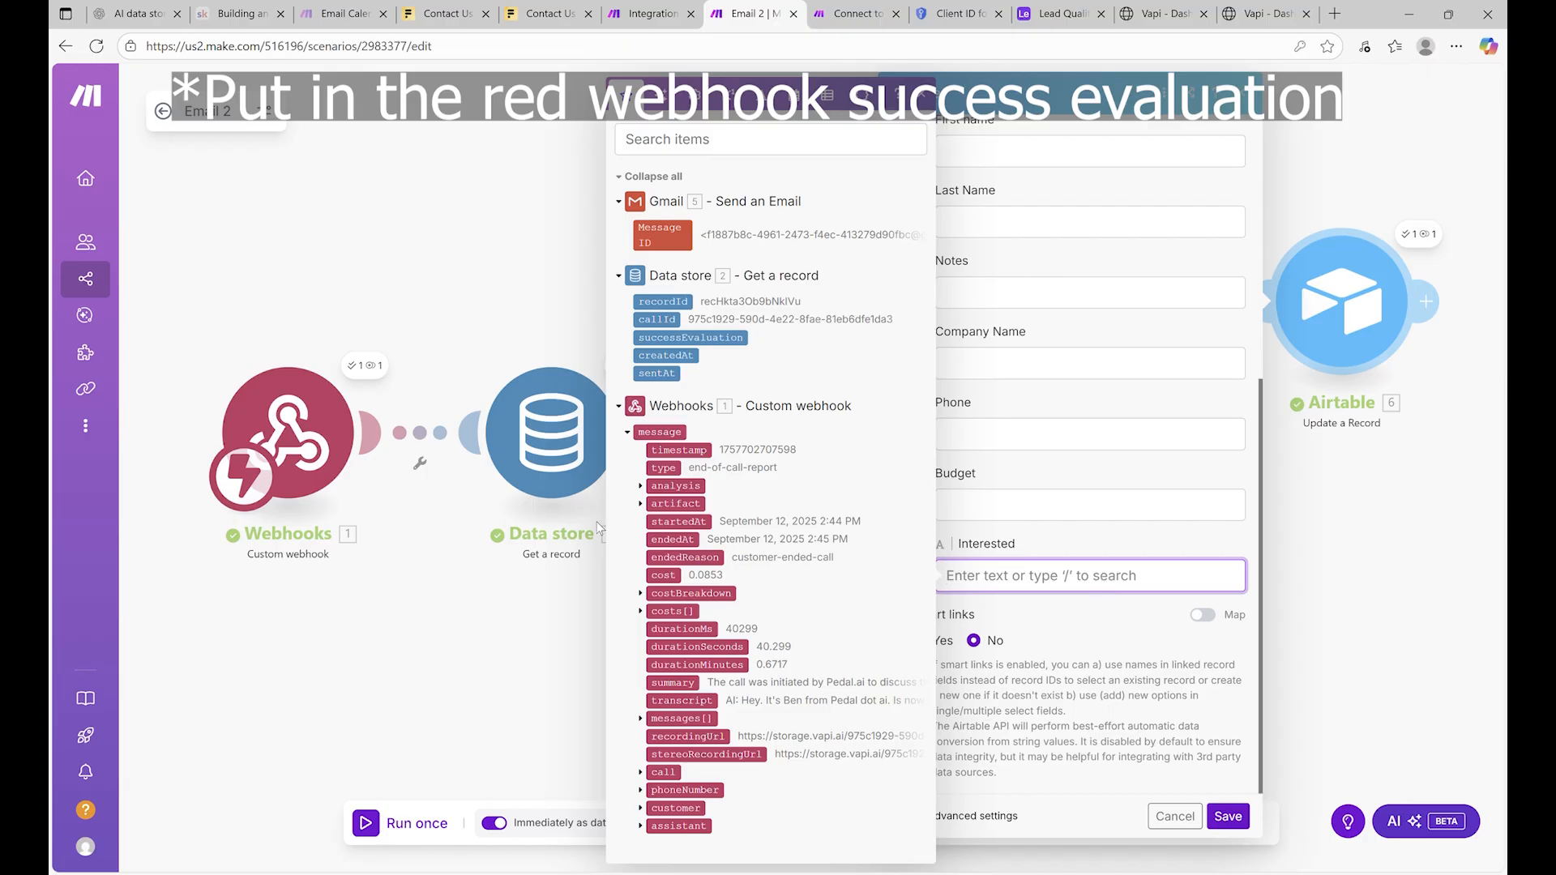
pyautogui.click(642, 486)
pyautogui.click(716, 516)
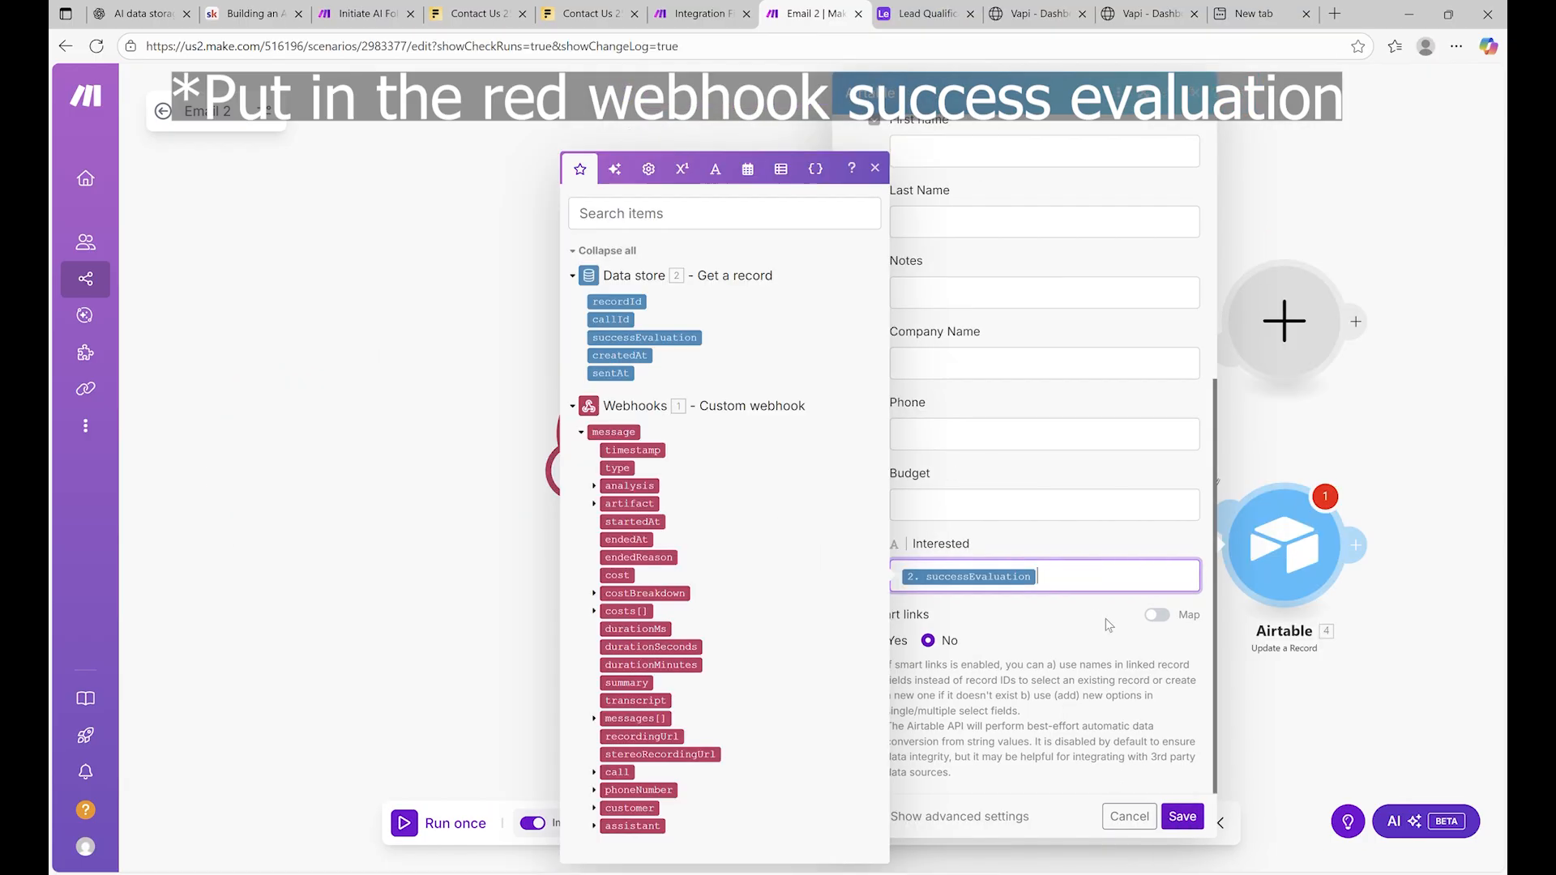
pyautogui.click(1182, 818)
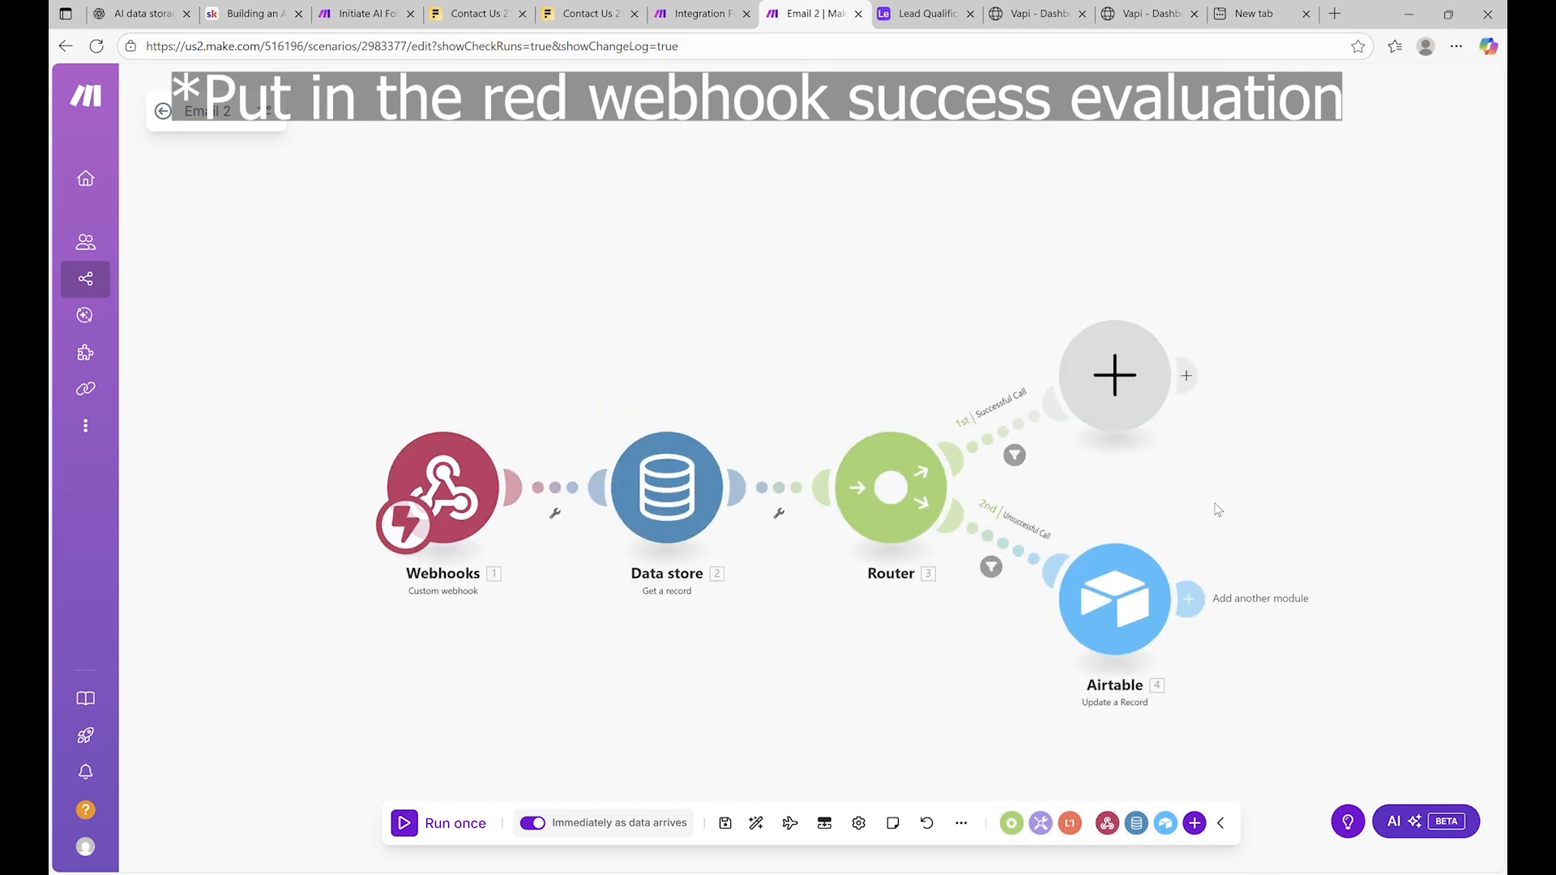
# Add a Gmail Send an Email module to the Successful Call route
pyautogui.click(1085, 392)
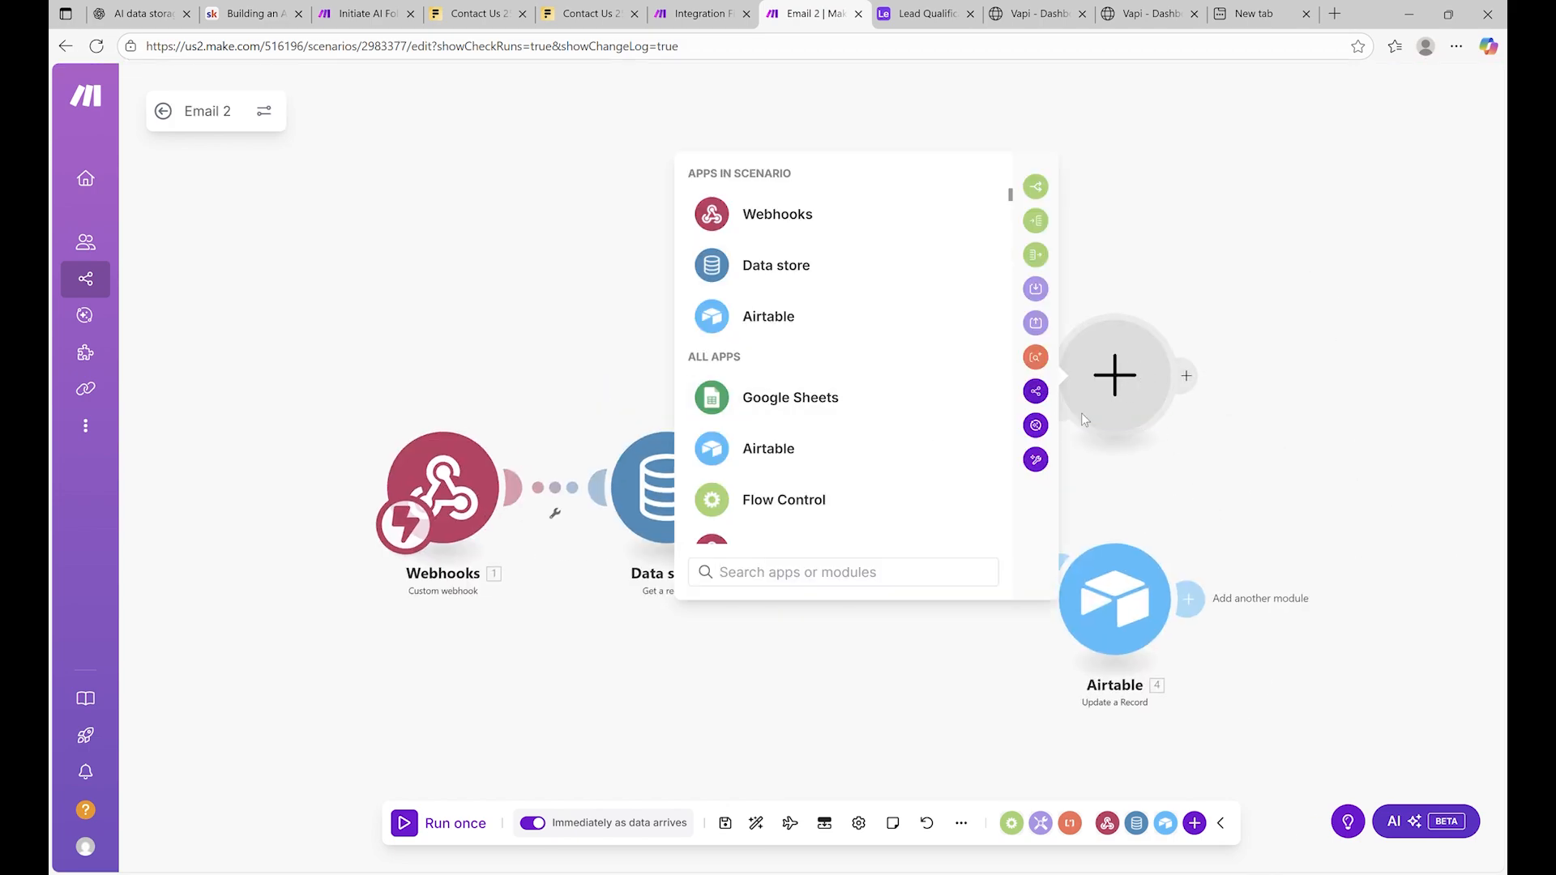
pyautogui.write('gmail')
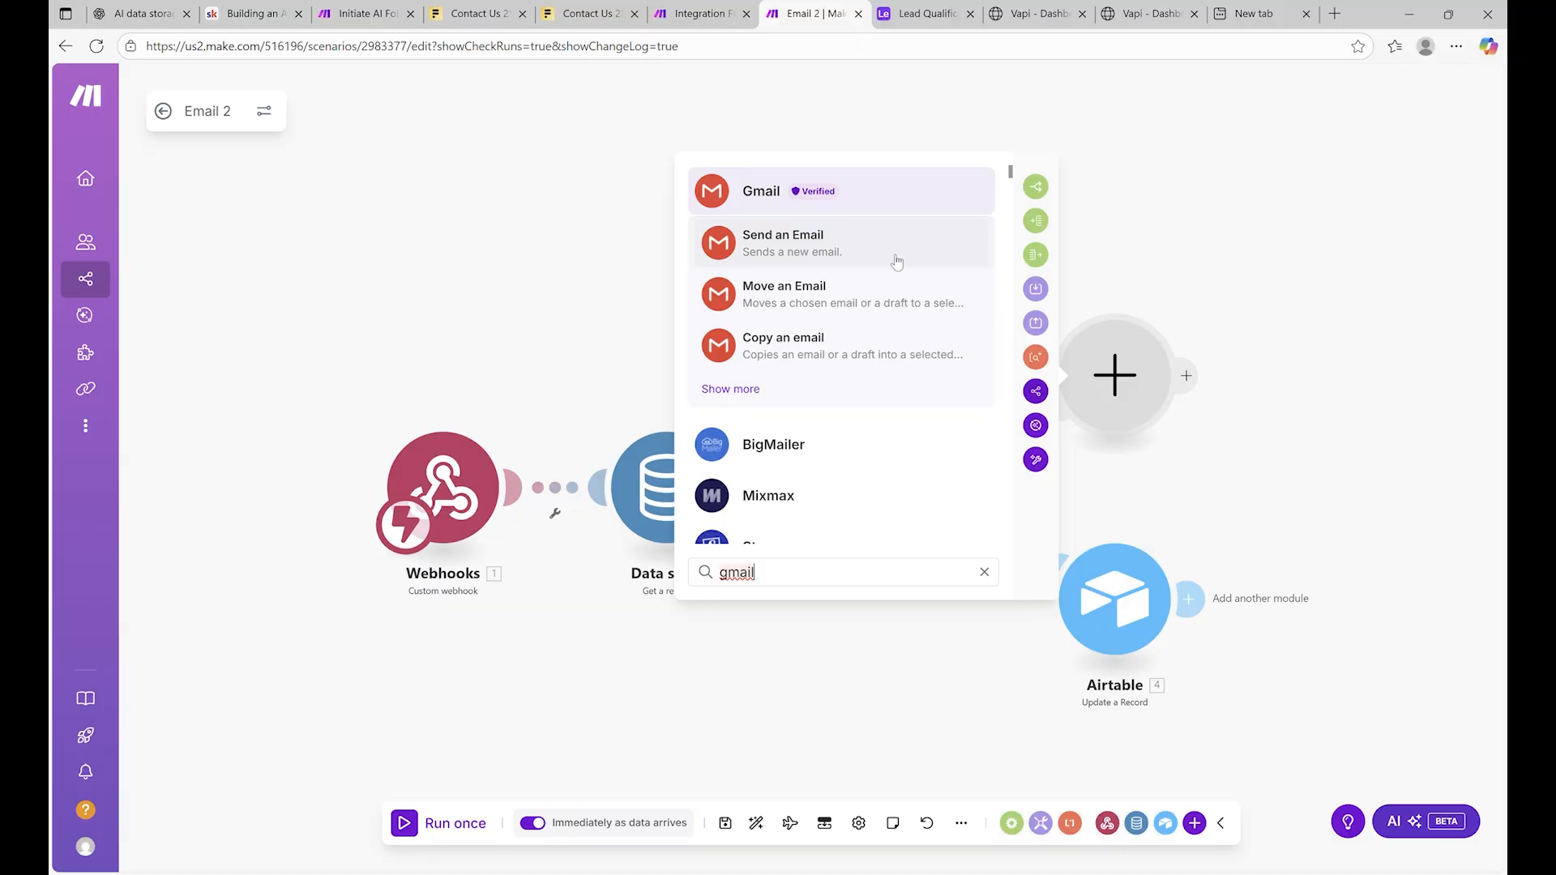
pyautogui.click(897, 261)
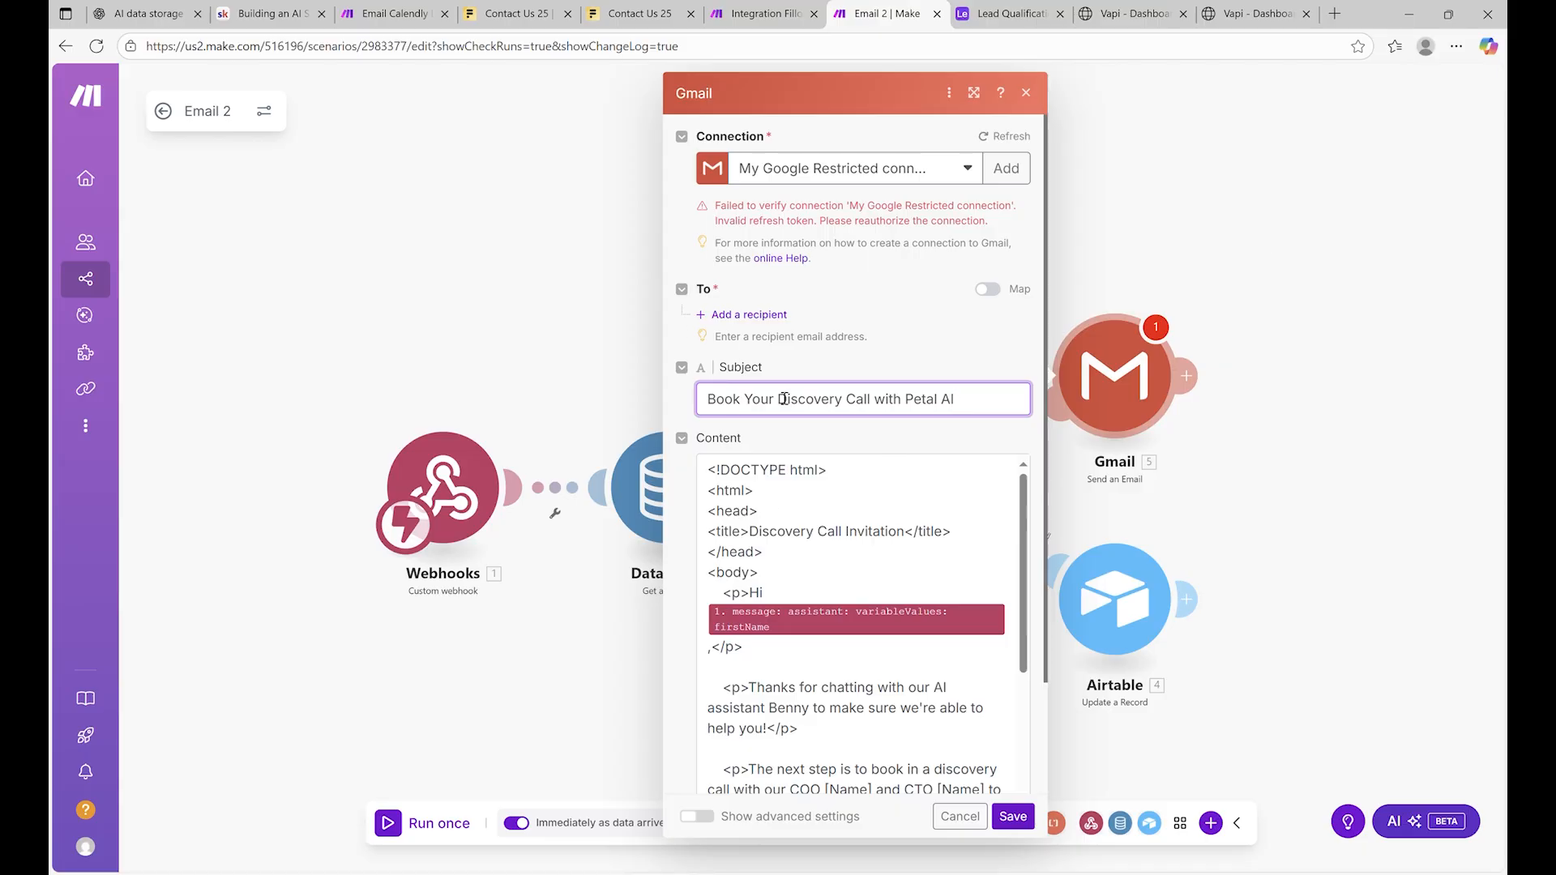
# Review the email subject 'Book Your Discovery Call with Petal AI' and its HTML content
pyautogui.scroll(-5, 837, 455)
pyautogui.click(873, 462)
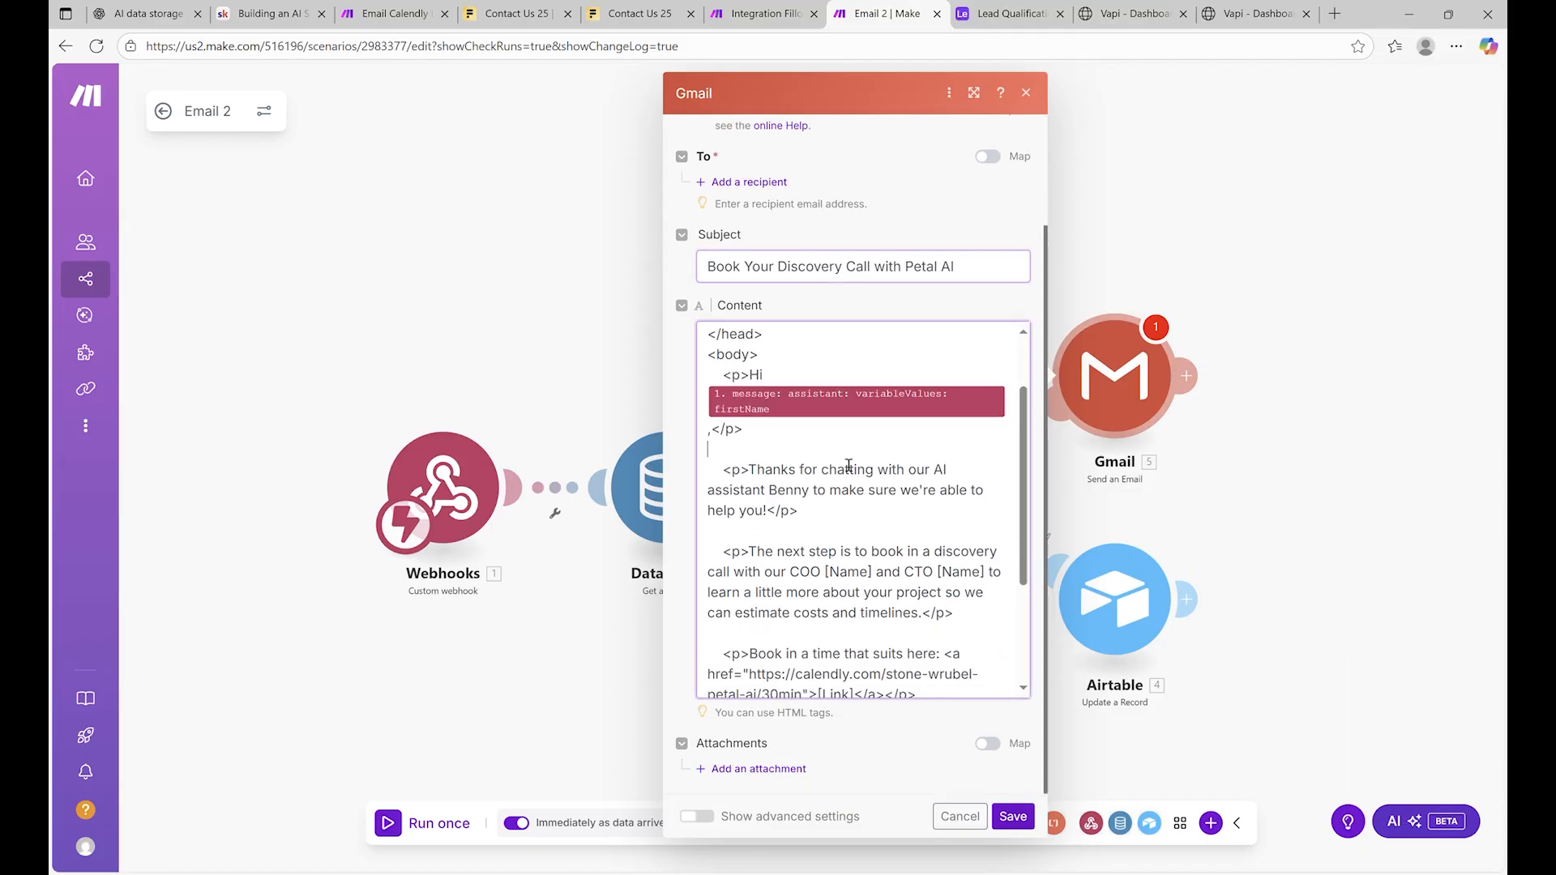
pyautogui.scroll(-2, 873, 462)
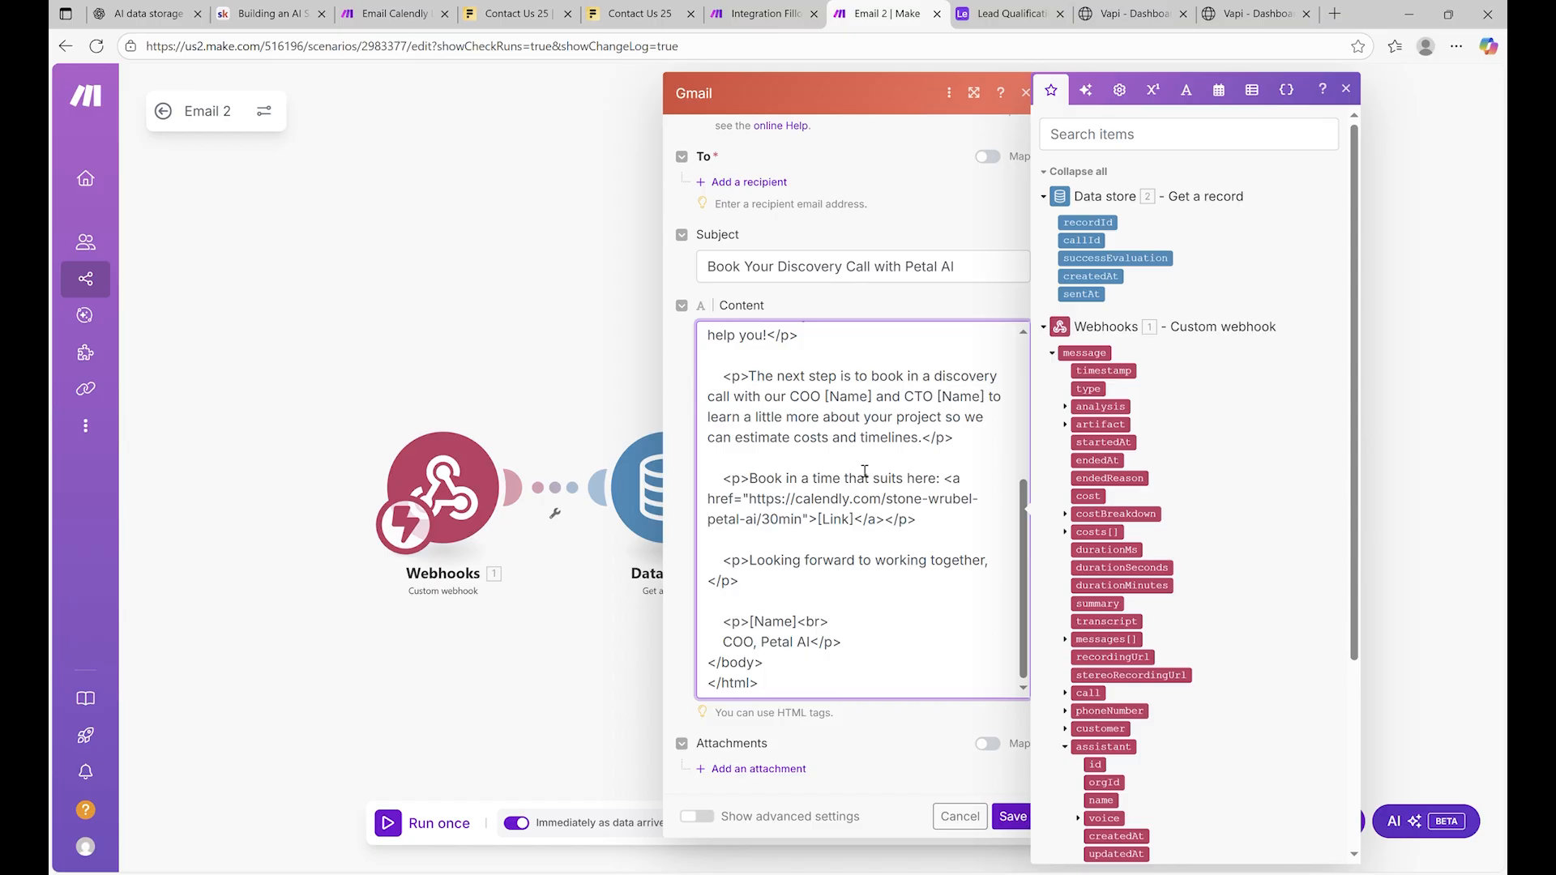
pyautogui.scroll(4, 865, 471)
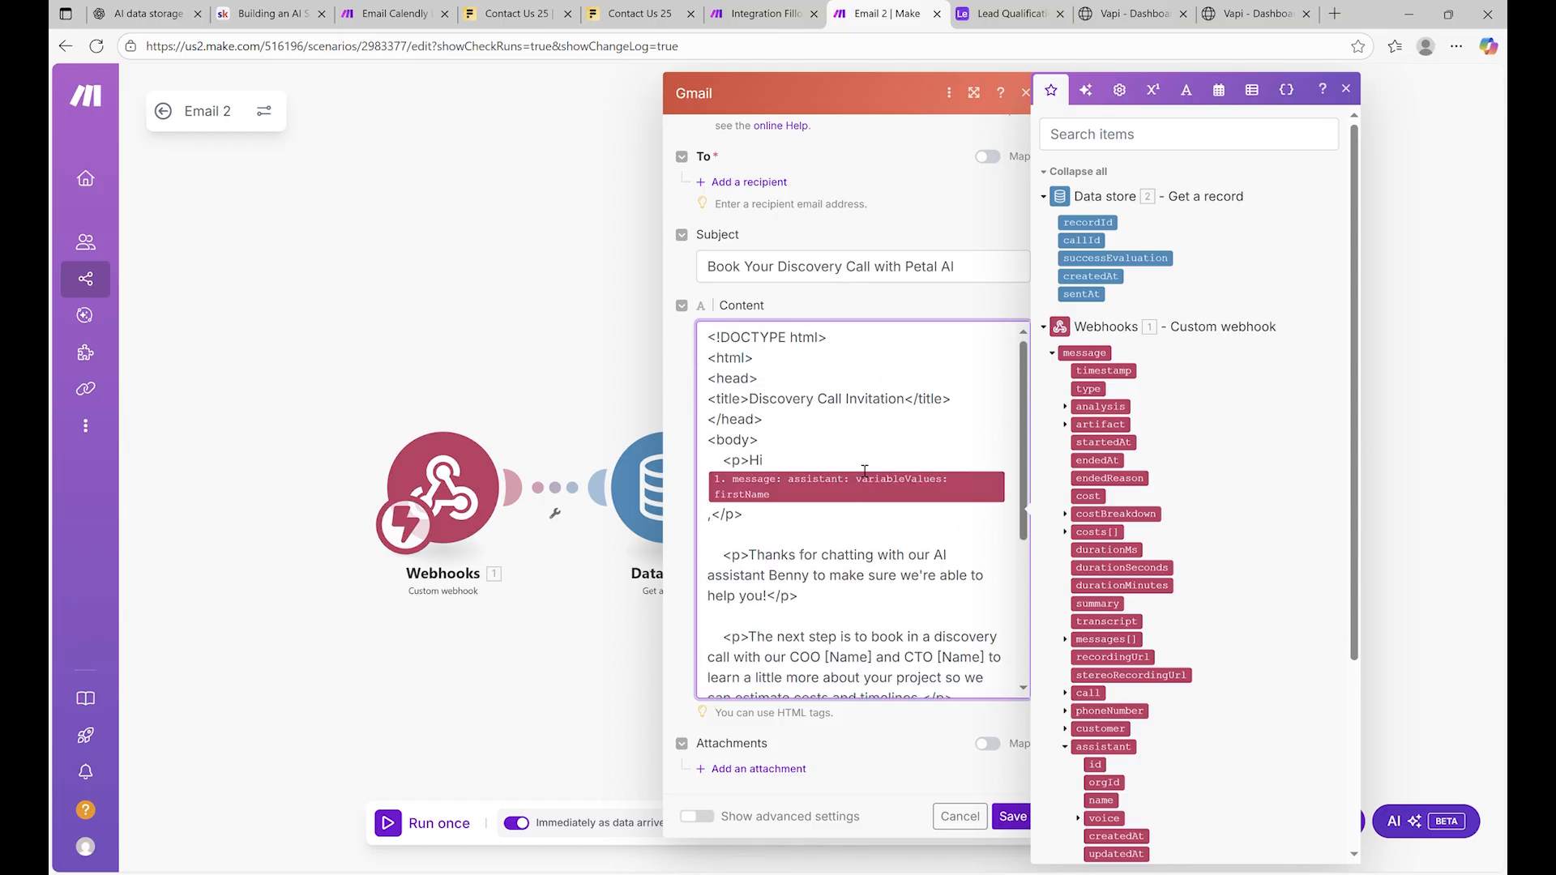
pyautogui.scroll(-4, 864, 471)
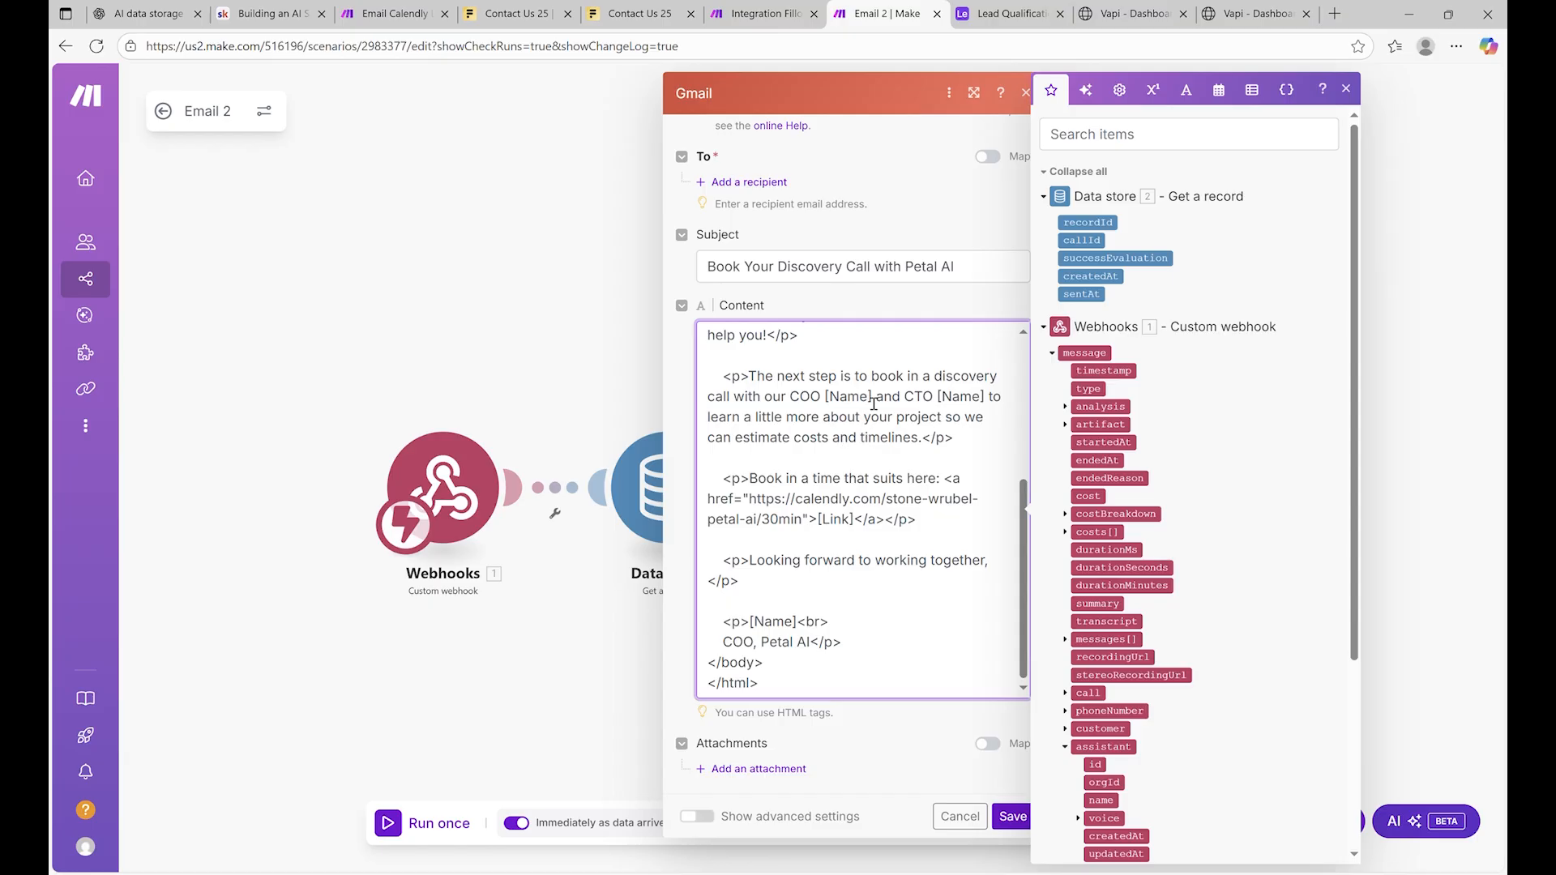
pyautogui.scroll(10, 866, 441)
pyautogui.scroll(-10, 842, 383)
pyautogui.scroll(2, 866, 735)
pyautogui.scroll(10, 868, 731)
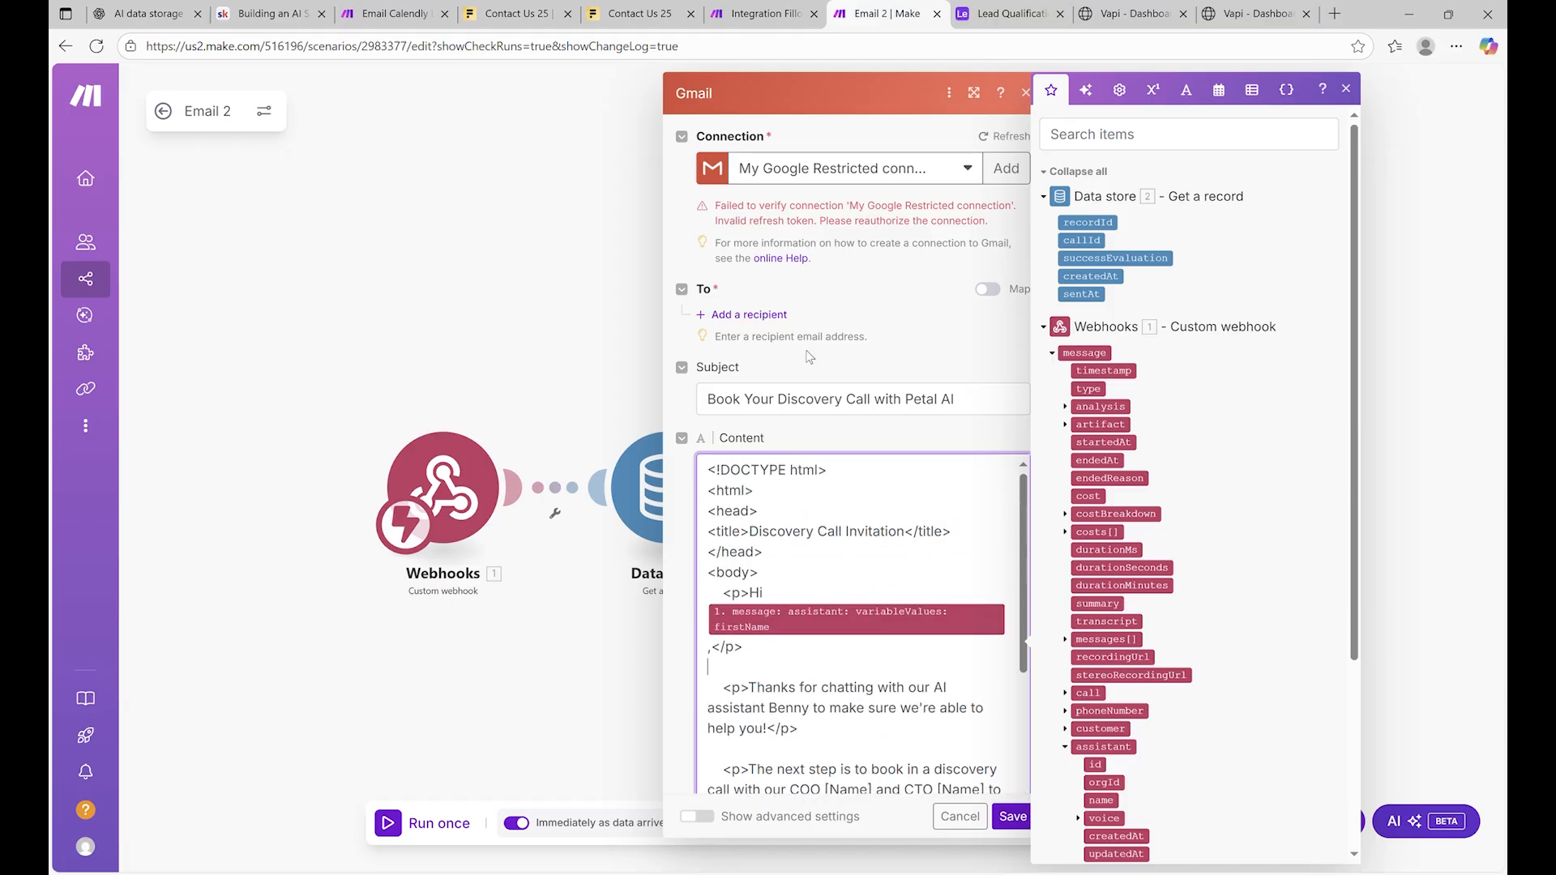
# Add a recipient mapped to the caller's variableValues email
pyautogui.click(747, 315)
pyautogui.click(872, 346)
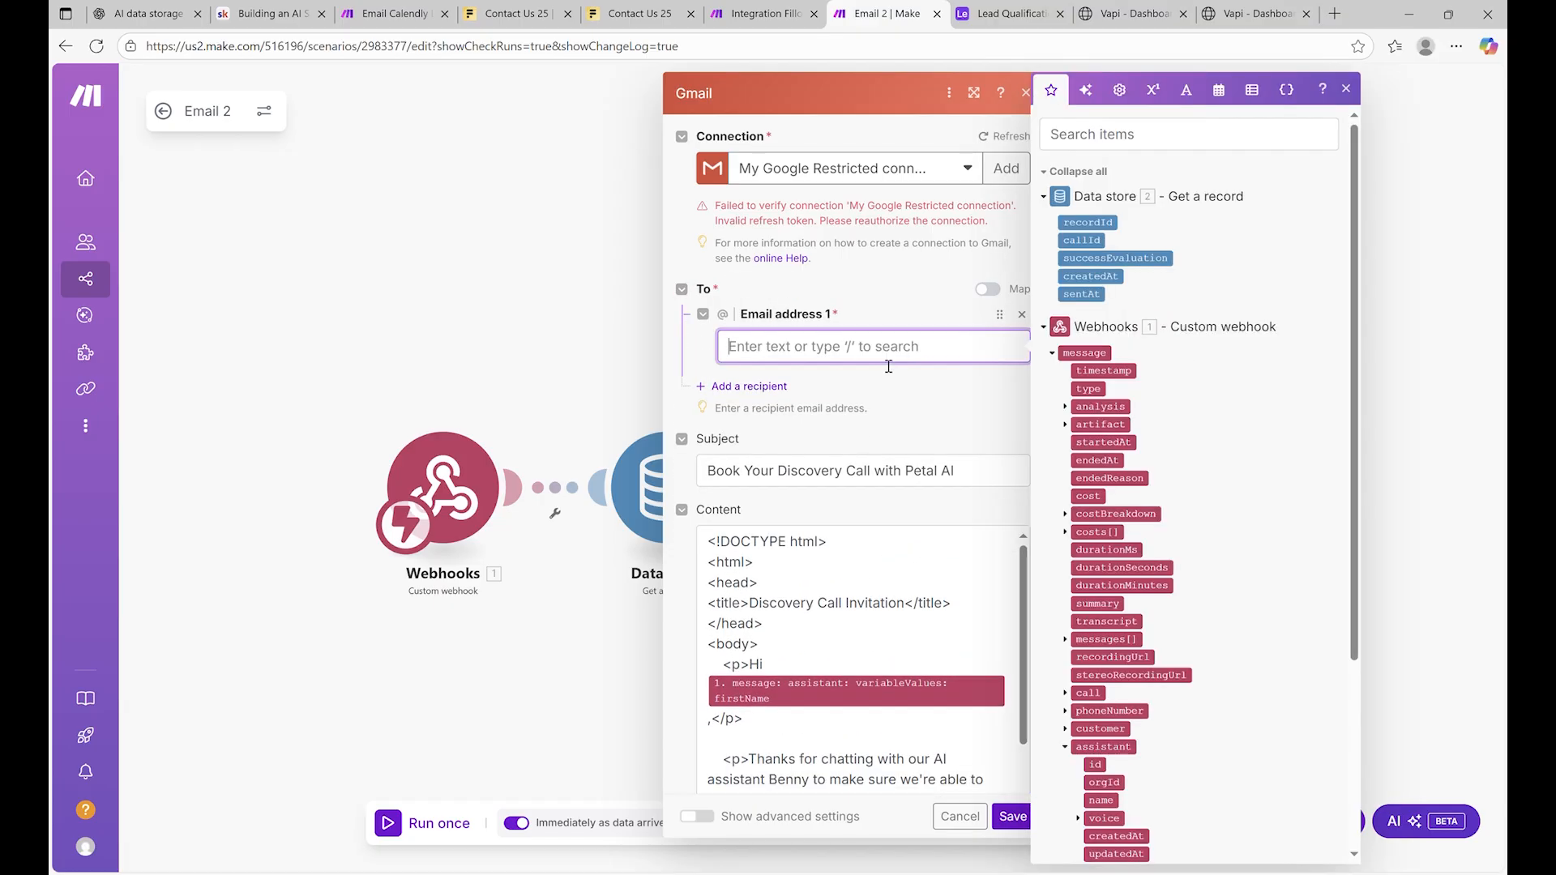
pyautogui.scroll(-5, 1127, 568)
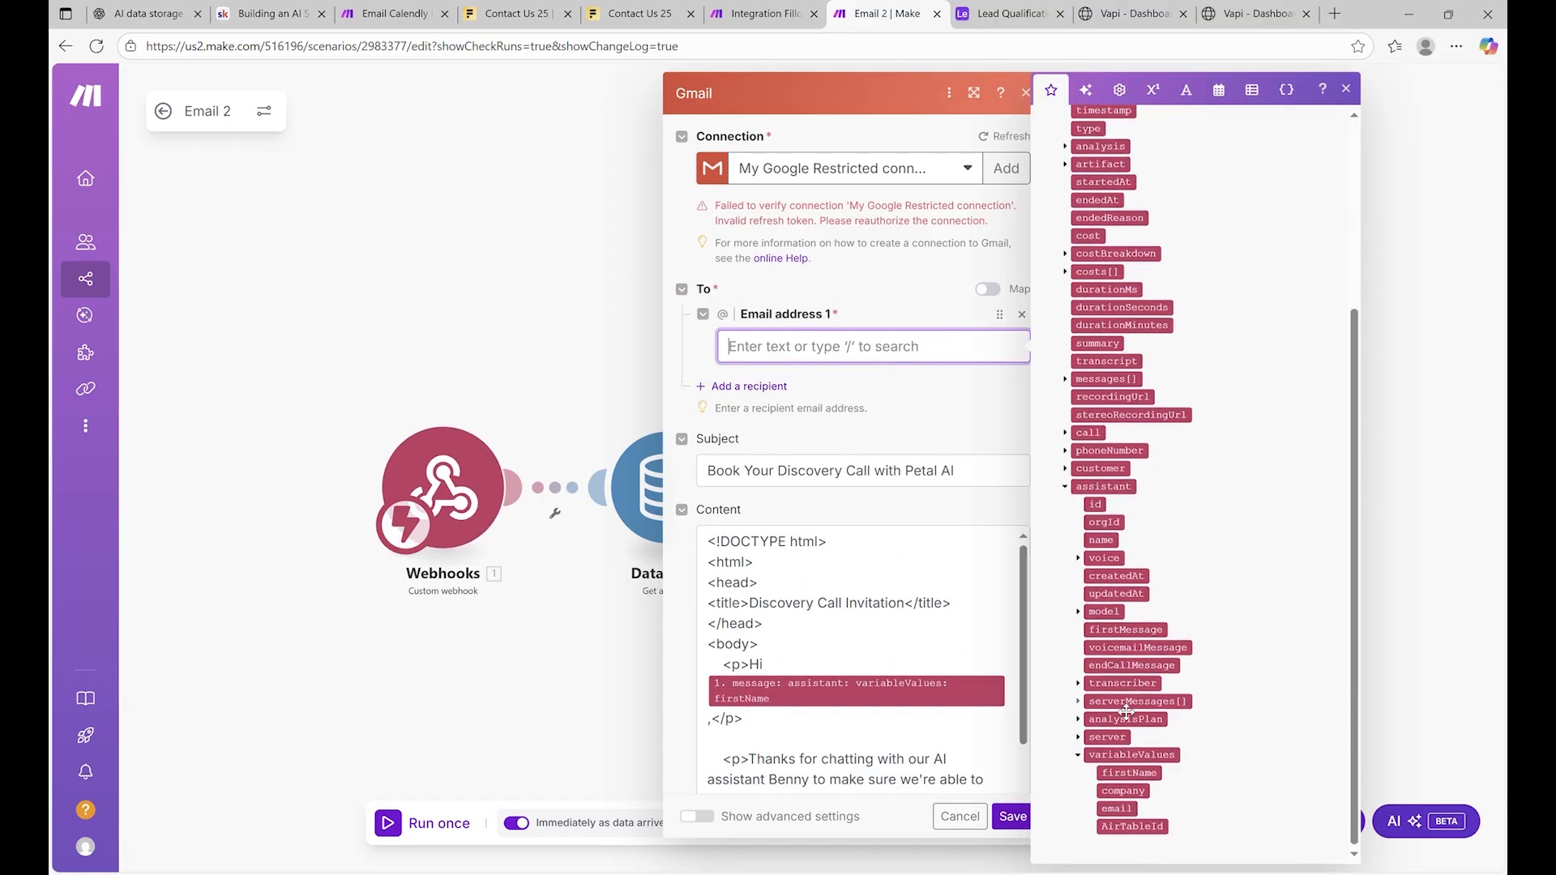
pyautogui.click(1135, 809)
pyautogui.scroll(-2, 892, 636)
pyautogui.scroll(2, 857, 559)
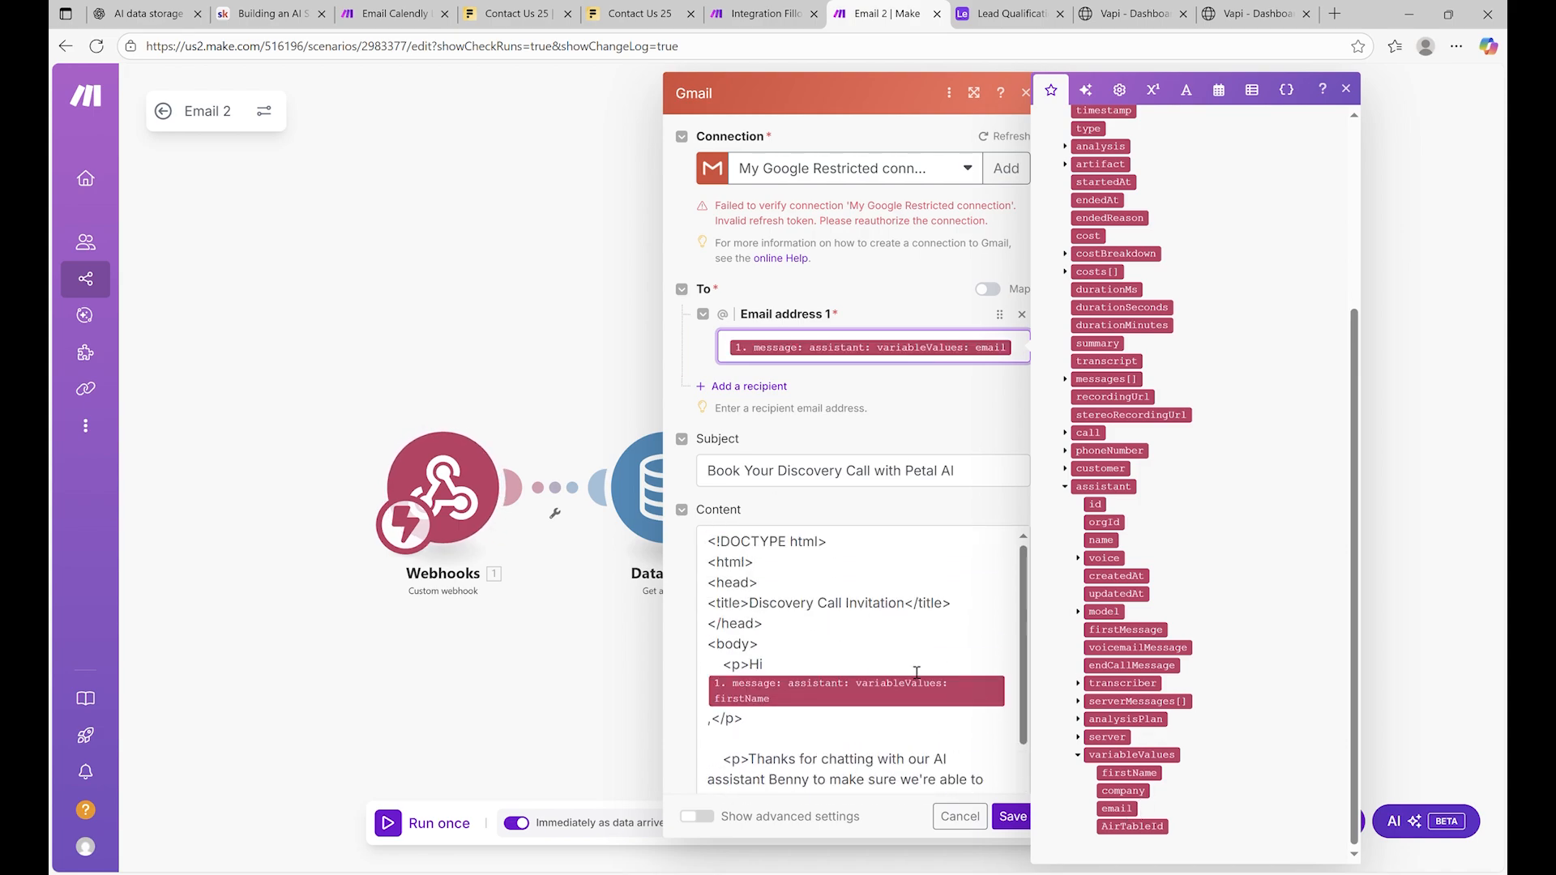
# Replace the greeting variable so 'Hi' is followed by the caller's firstName
pyautogui.click(859, 567)
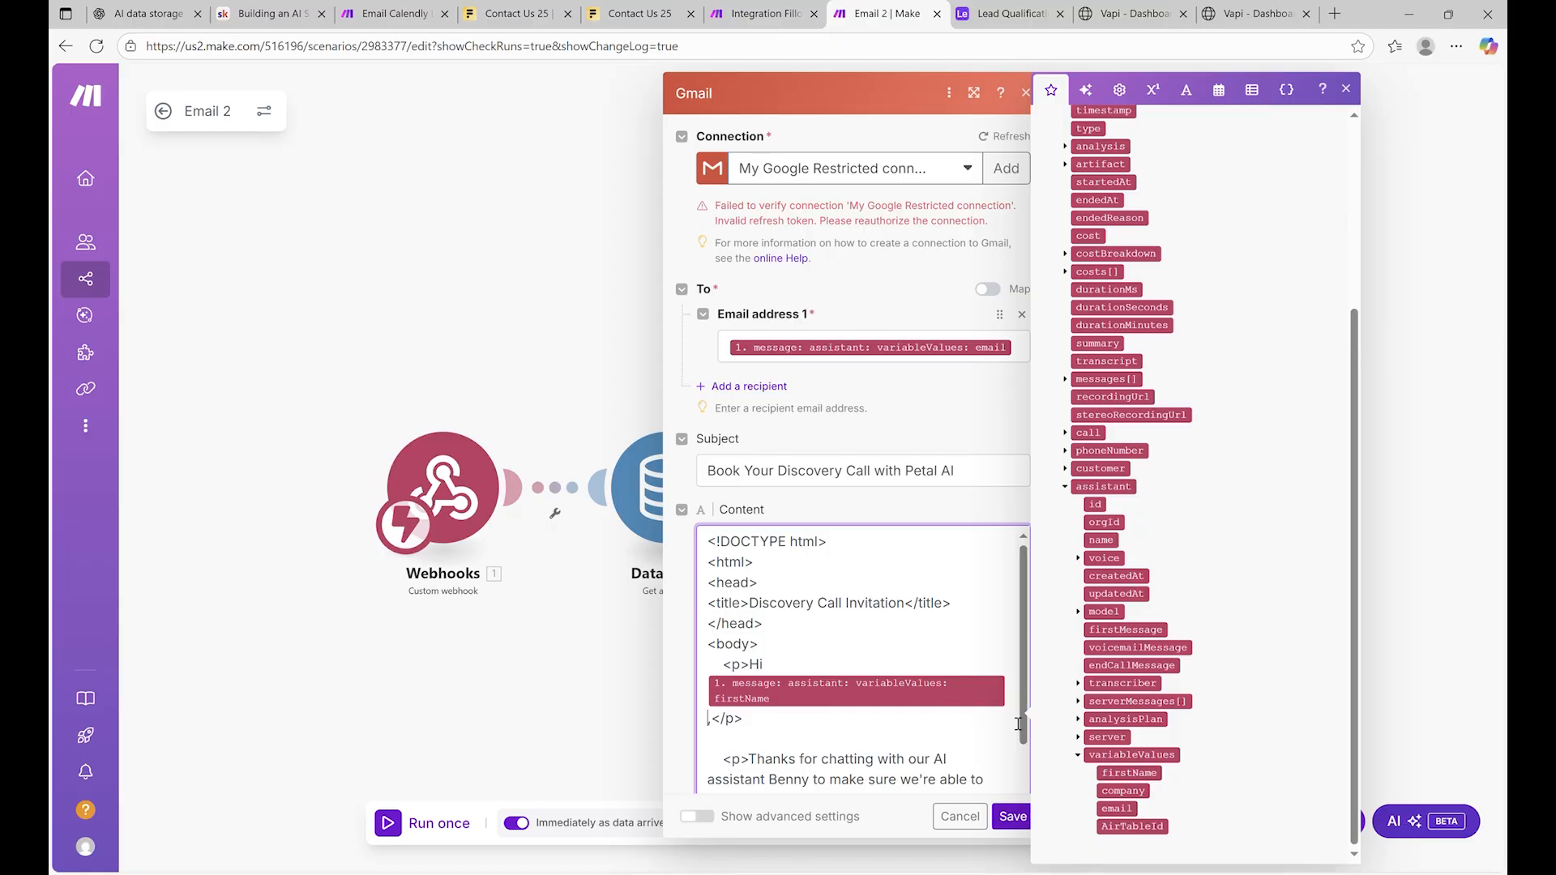
pyautogui.press('BackSpace')
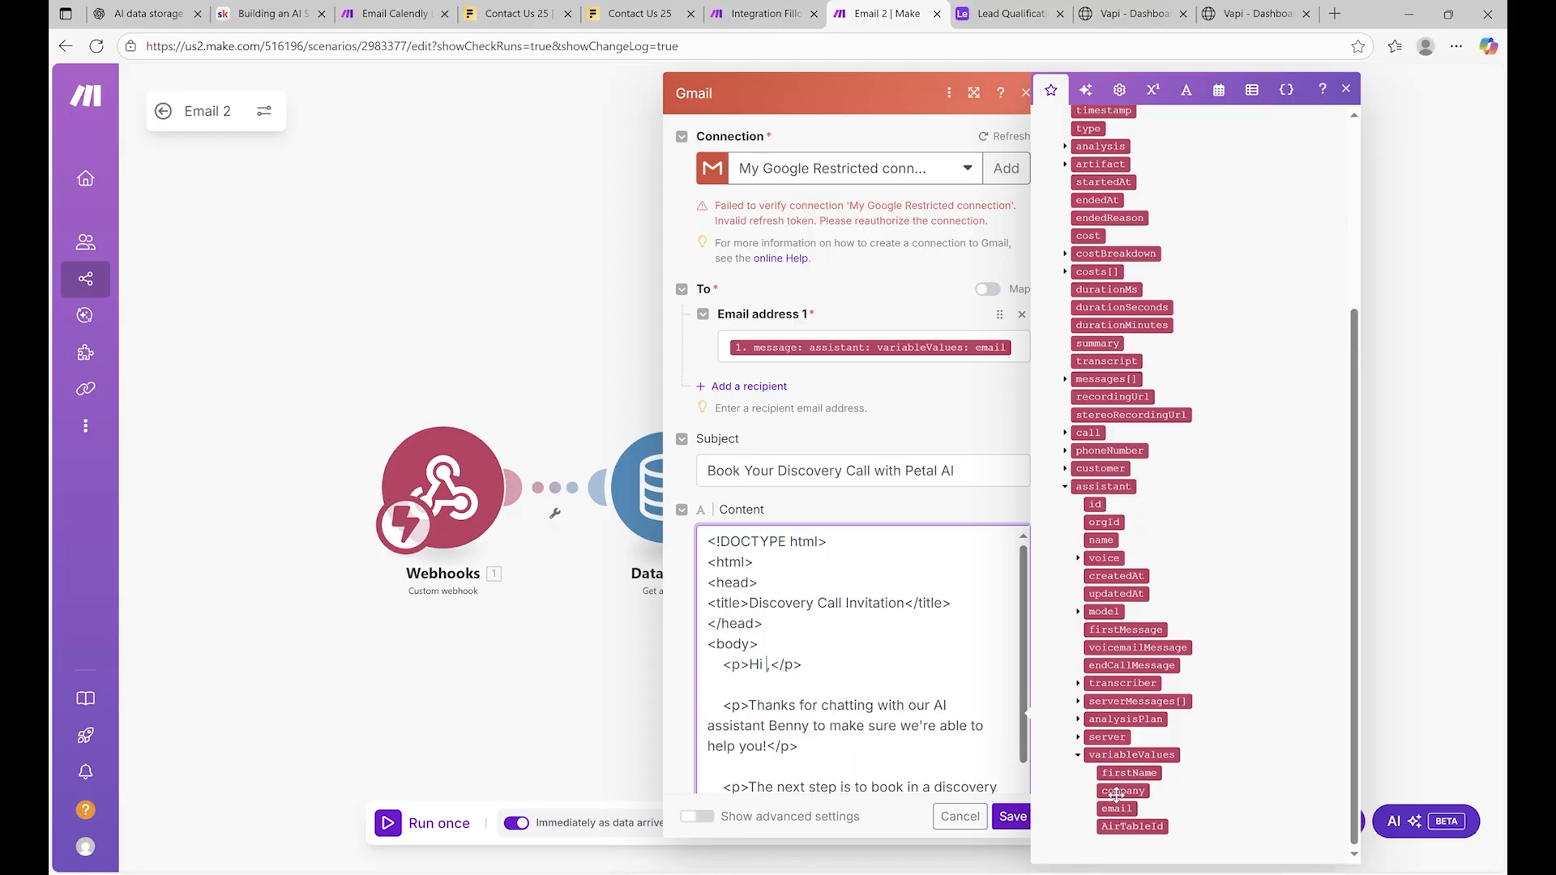
pyautogui.click(1147, 779)
pyautogui.scroll(-5, 834, 619)
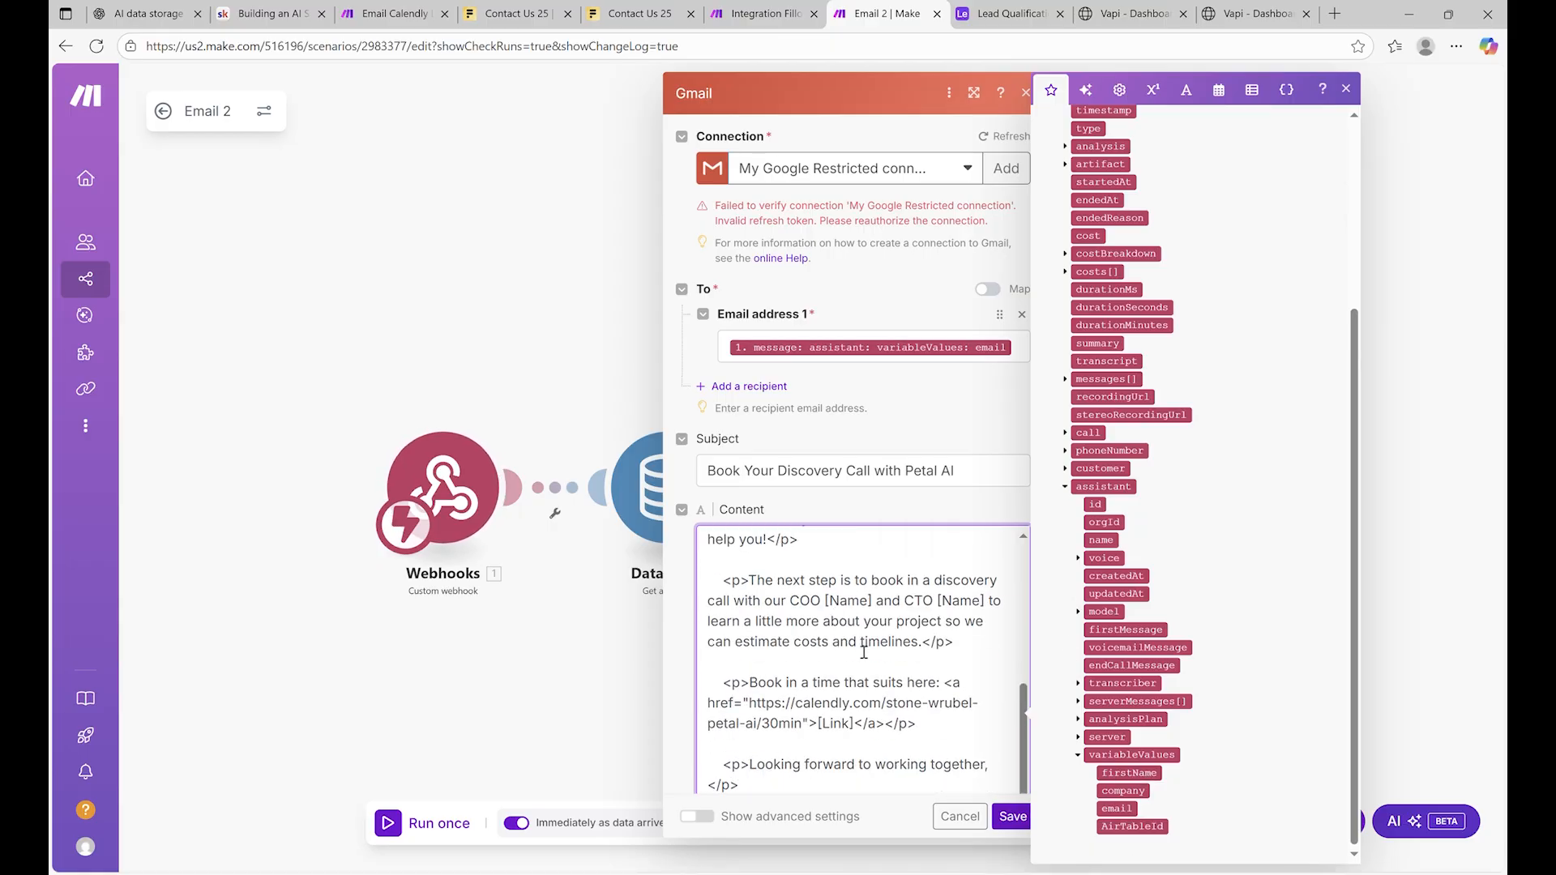
pyautogui.scroll(-3, 865, 659)
pyautogui.scroll(5, 865, 660)
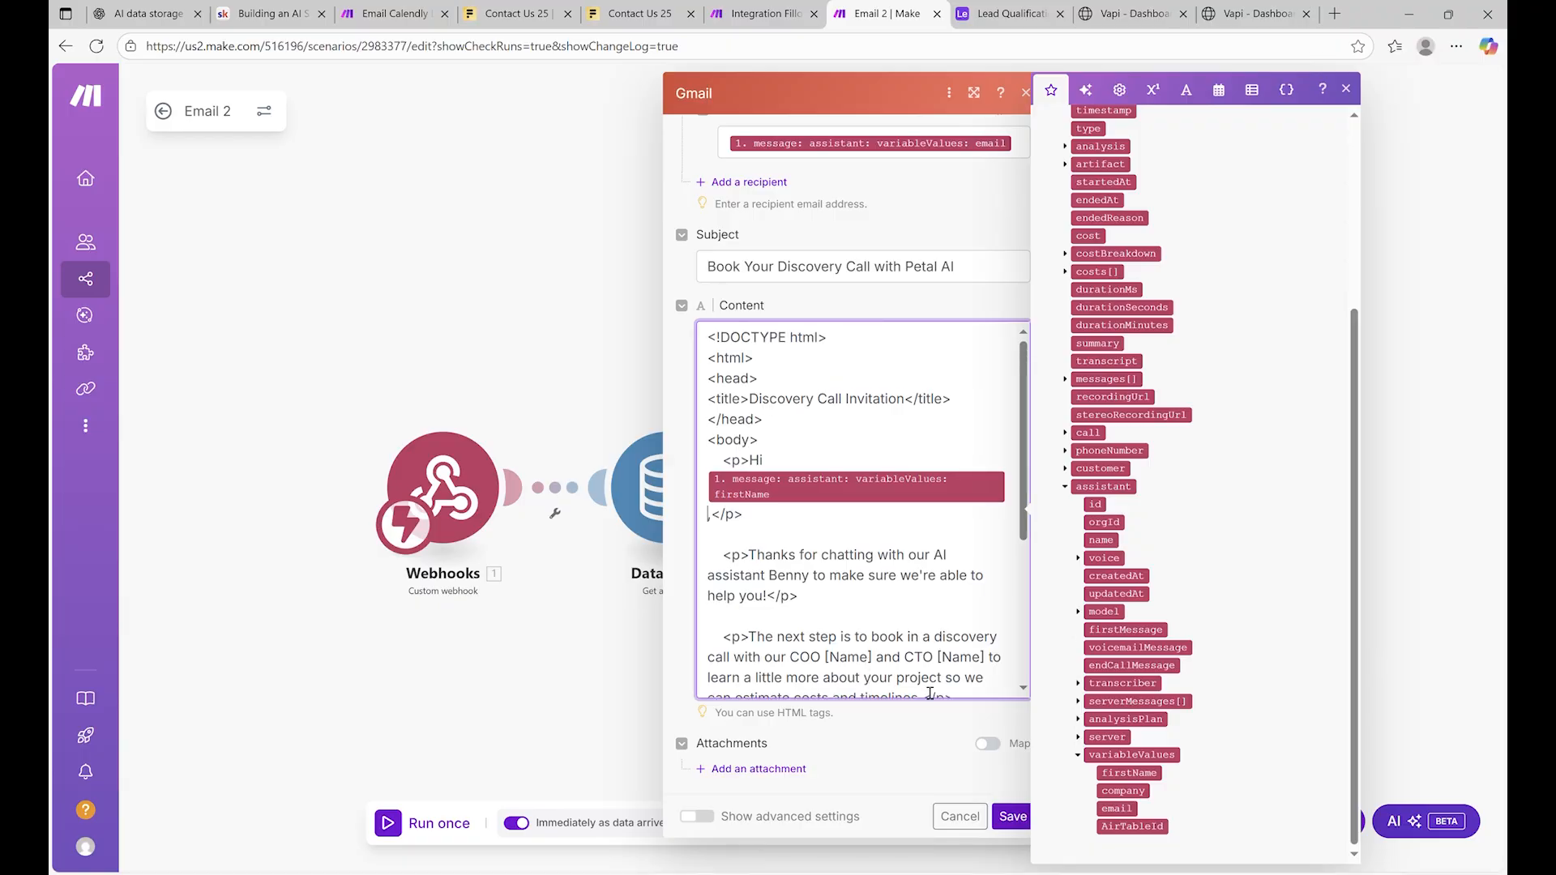
# Reopen the Gmail module and check the recipient's mappable values
pyautogui.click(1424, 119)
pyautogui.click(1133, 373)
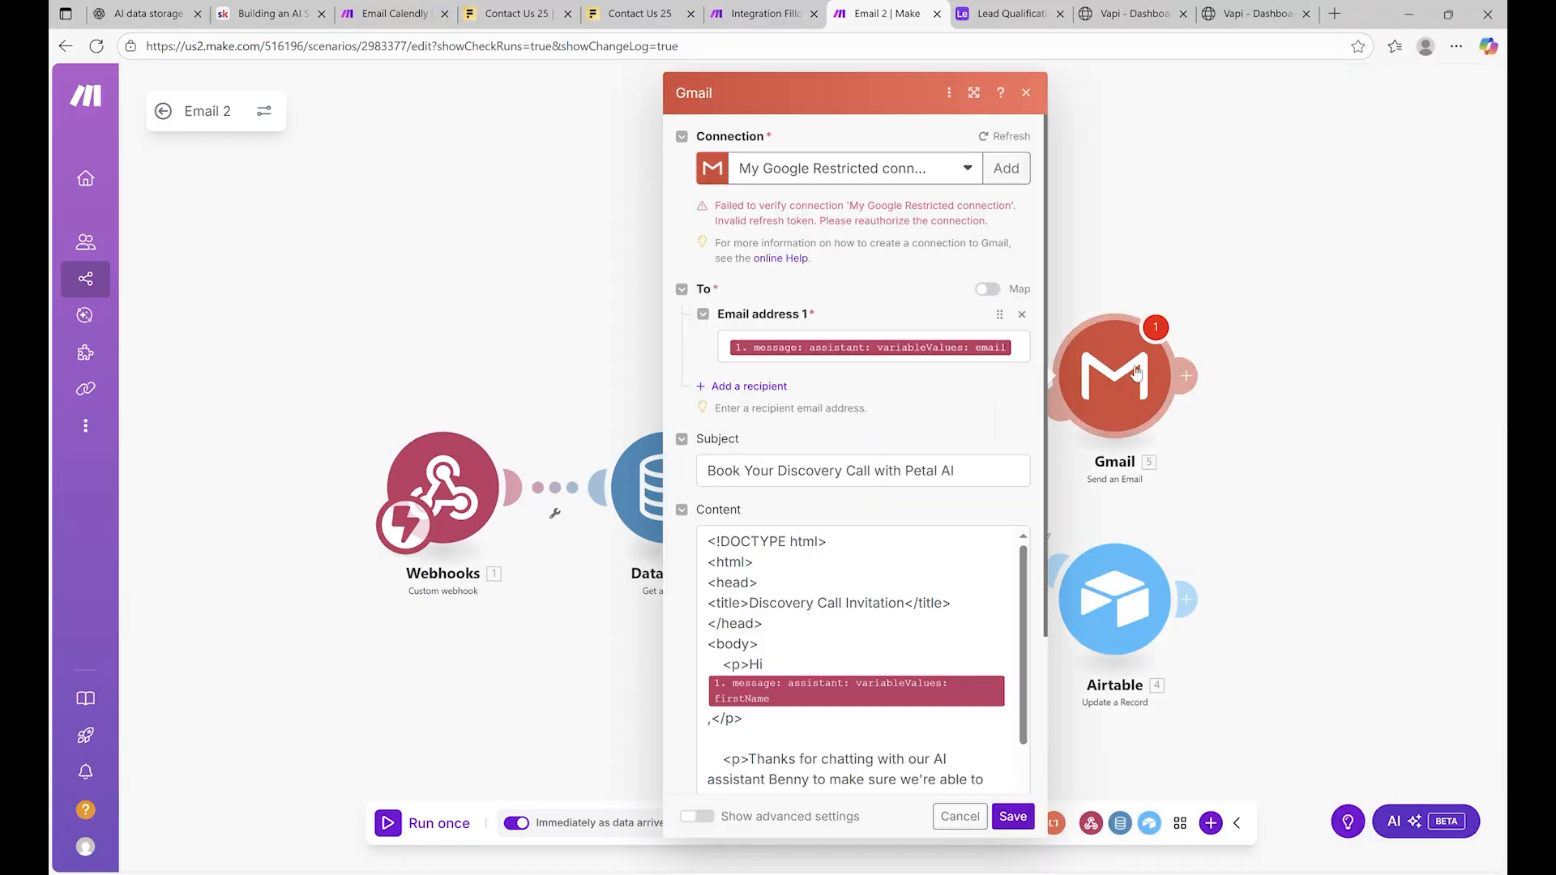
pyautogui.scroll(-10, 883, 485)
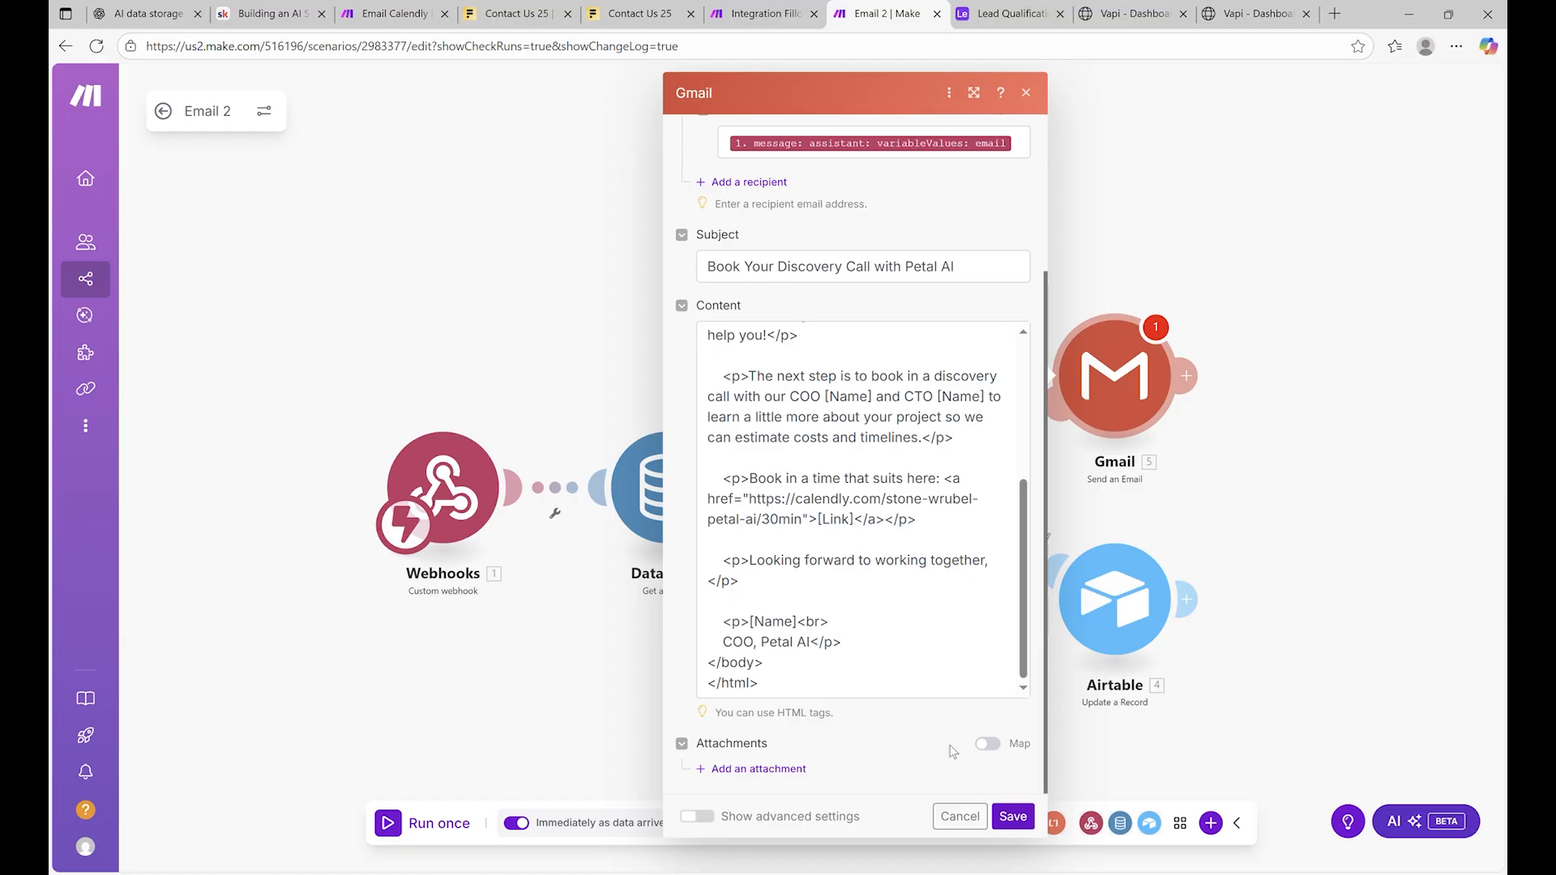
pyautogui.scroll(3, 899, 717)
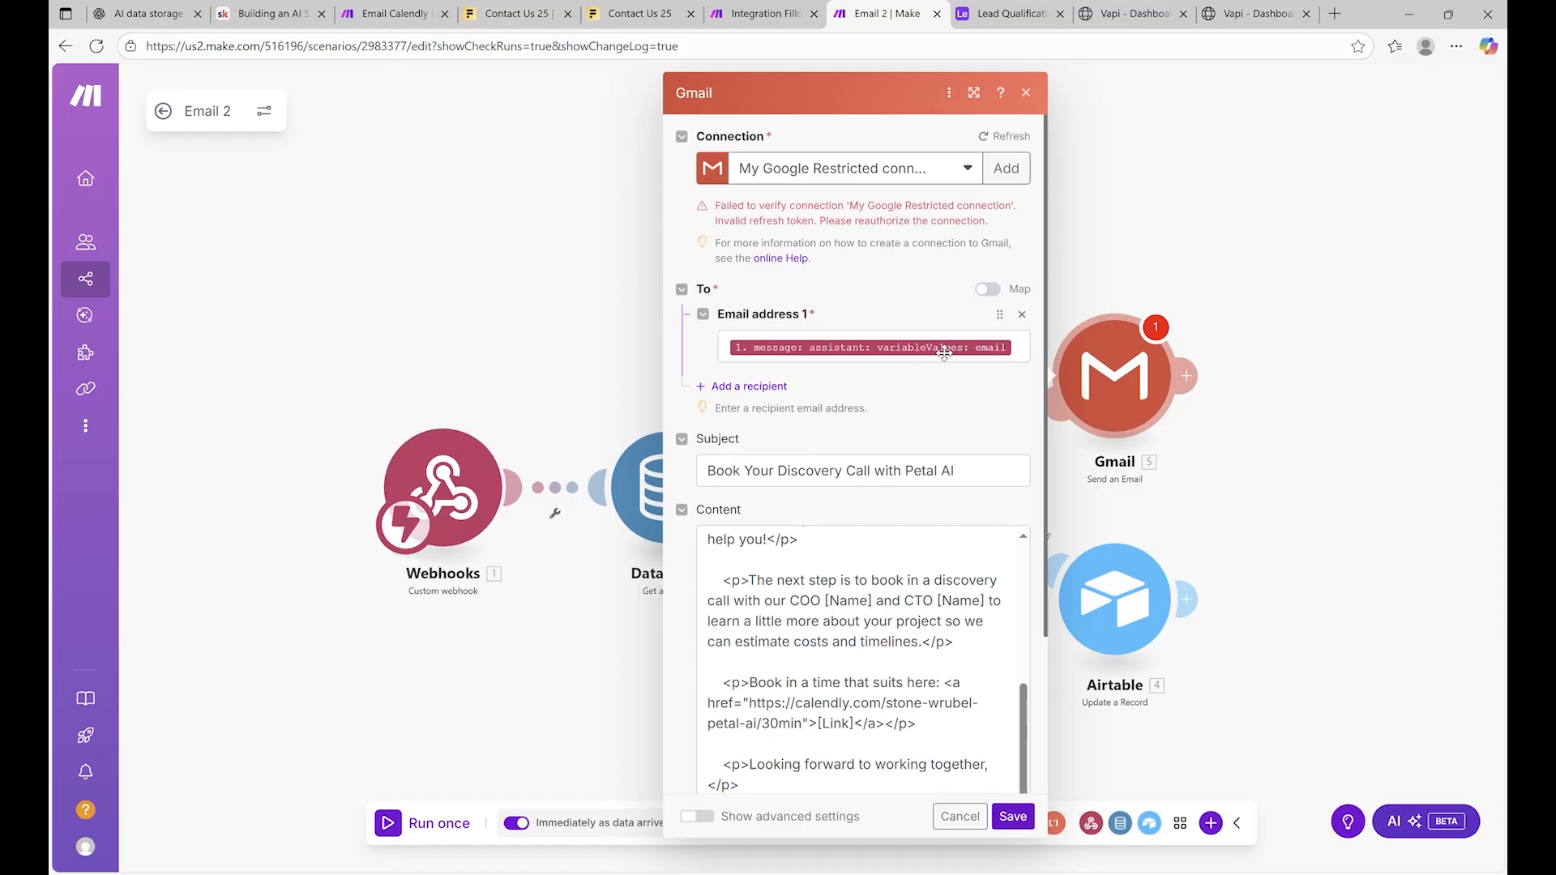
pyautogui.click(1020, 361)
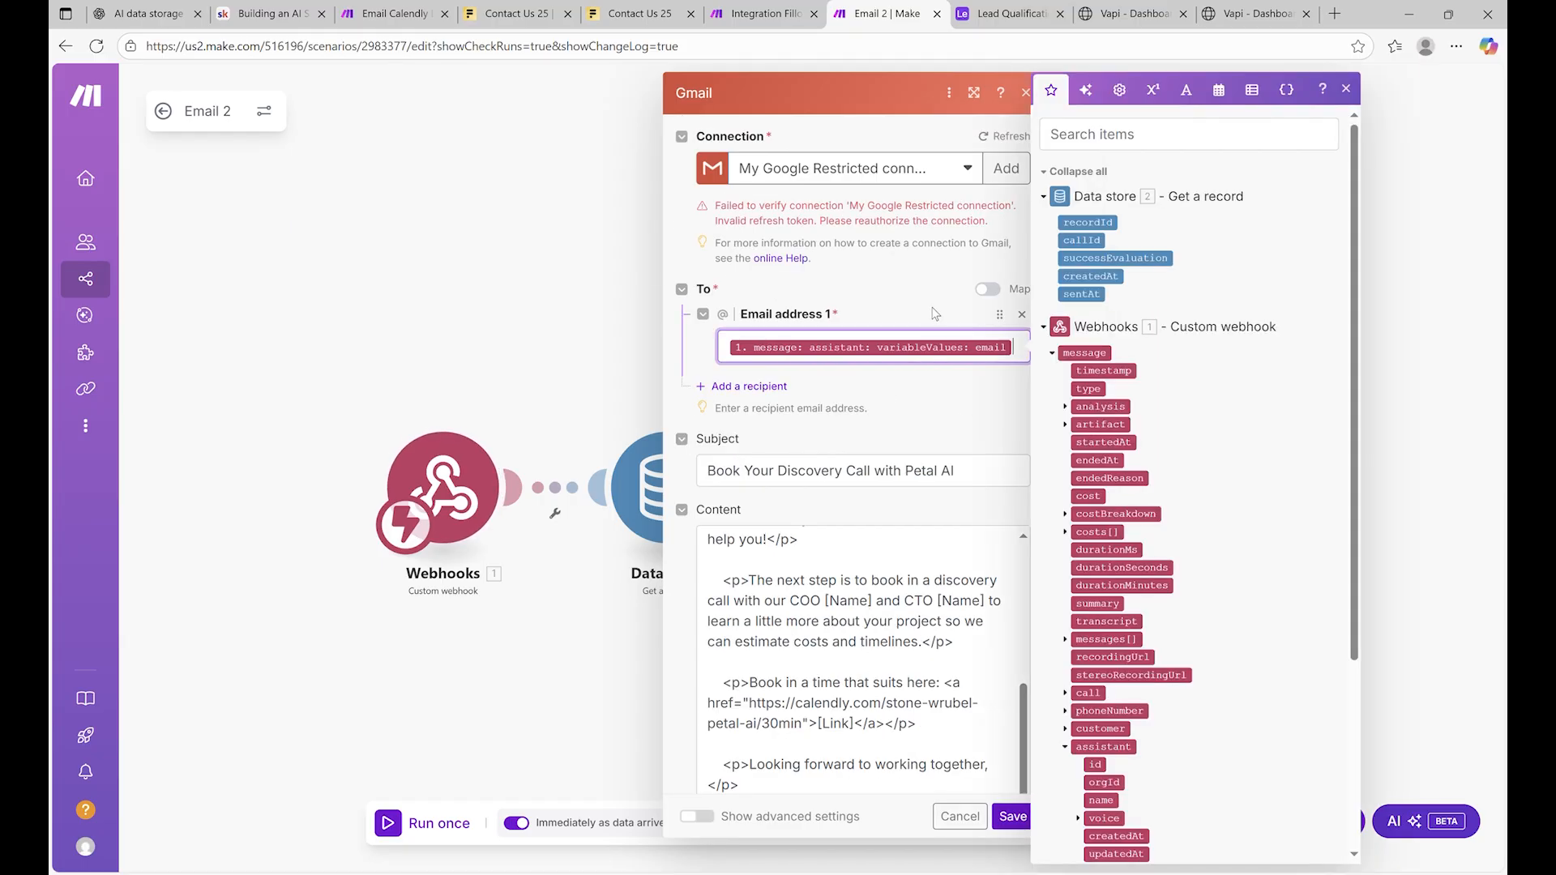
pyautogui.click(888, 308)
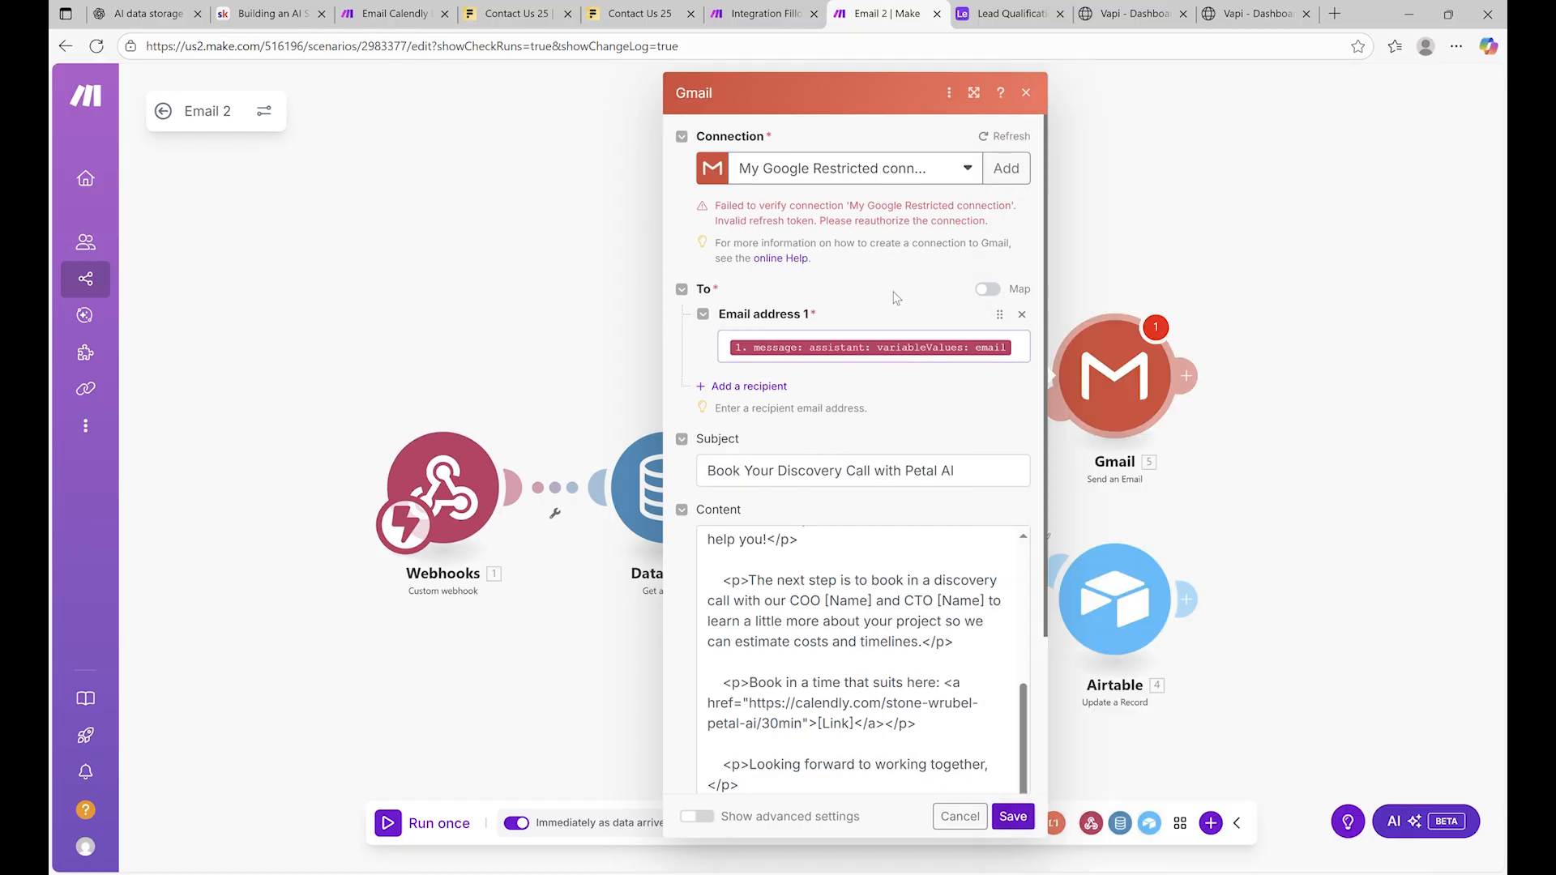
pyautogui.click(942, 170)
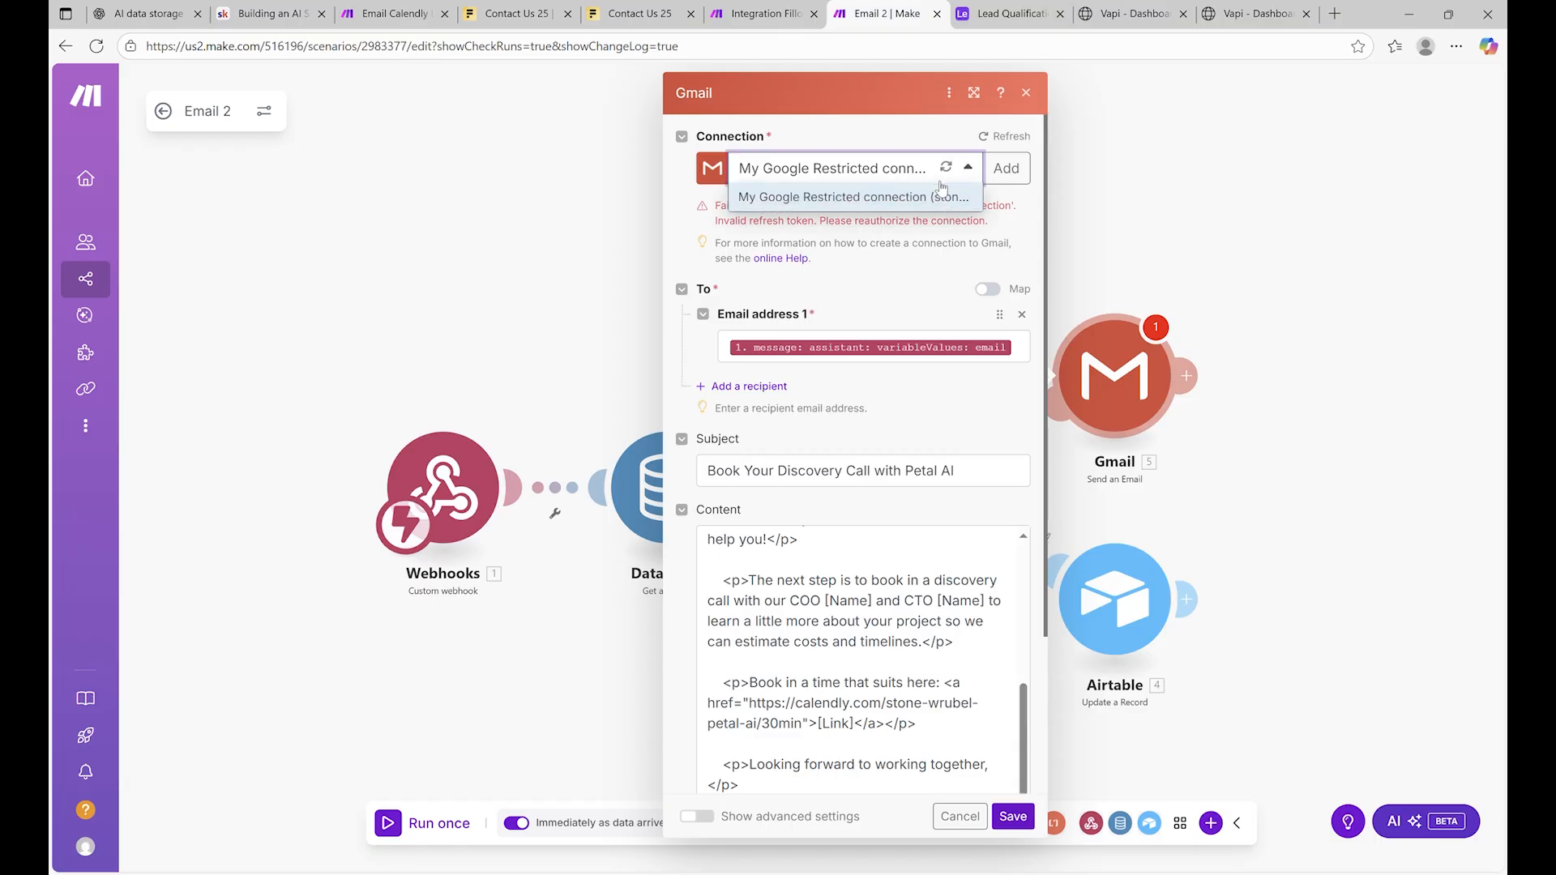
pyautogui.click(901, 97)
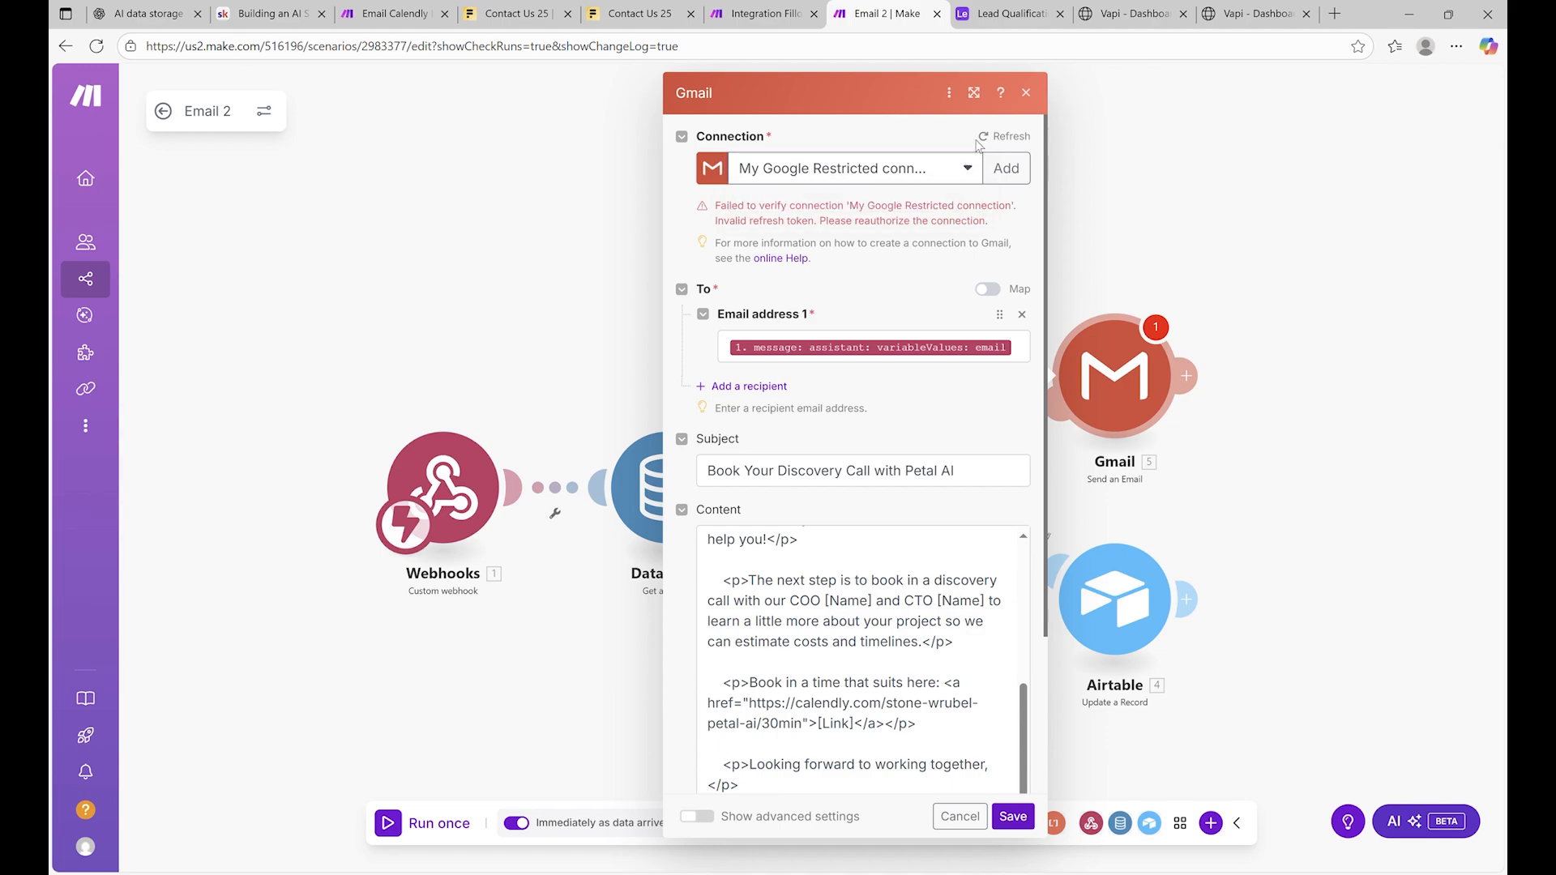
pyautogui.click(1015, 166)
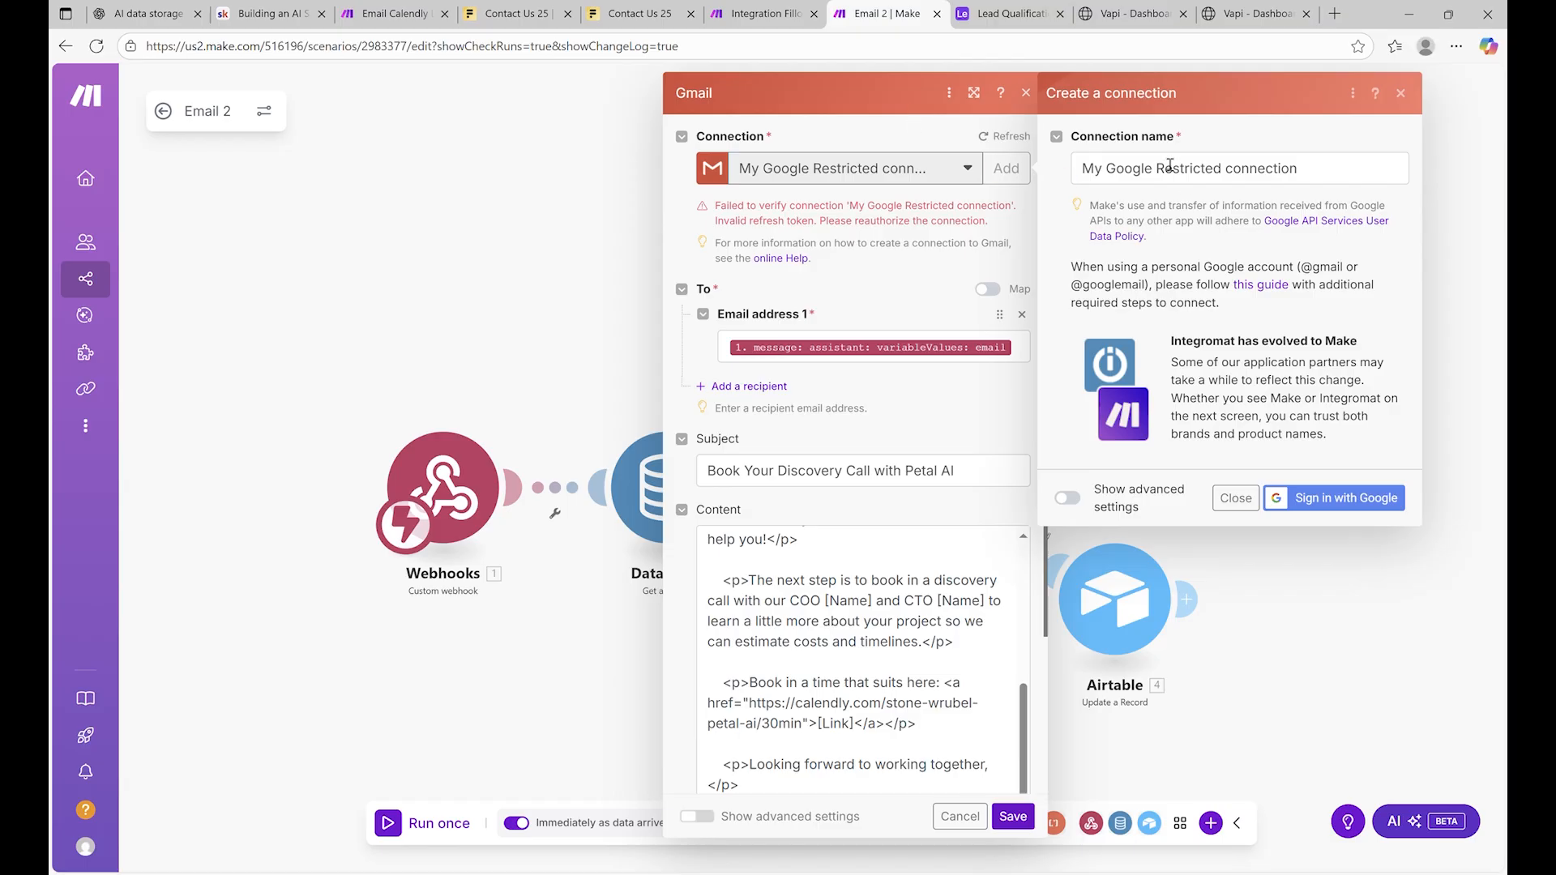
pyautogui.click(1236, 498)
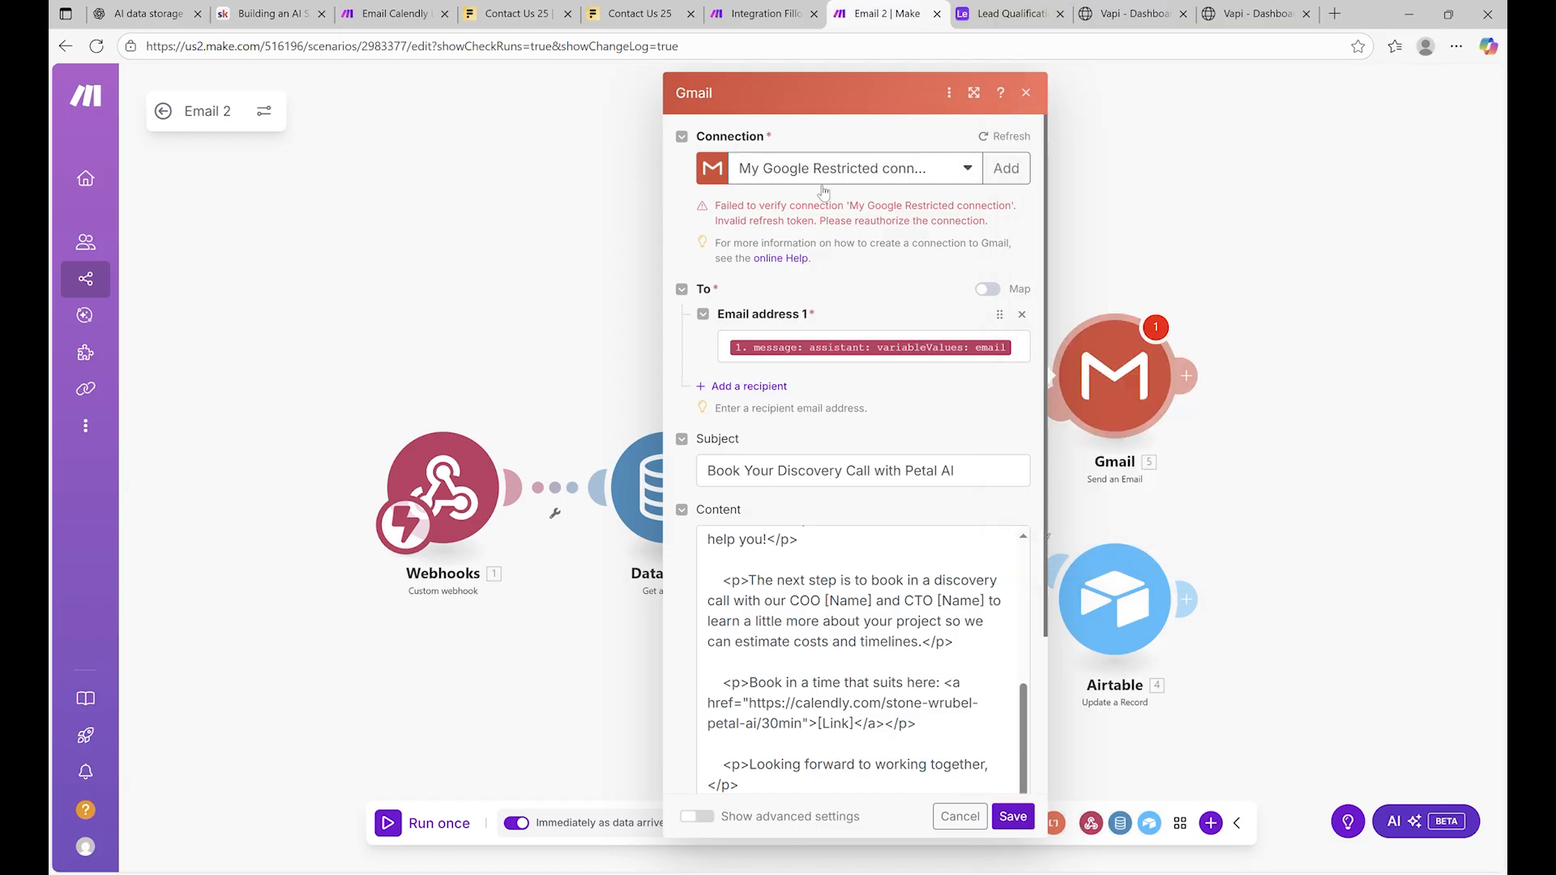
pyautogui.scroll(-3, 963, 248)
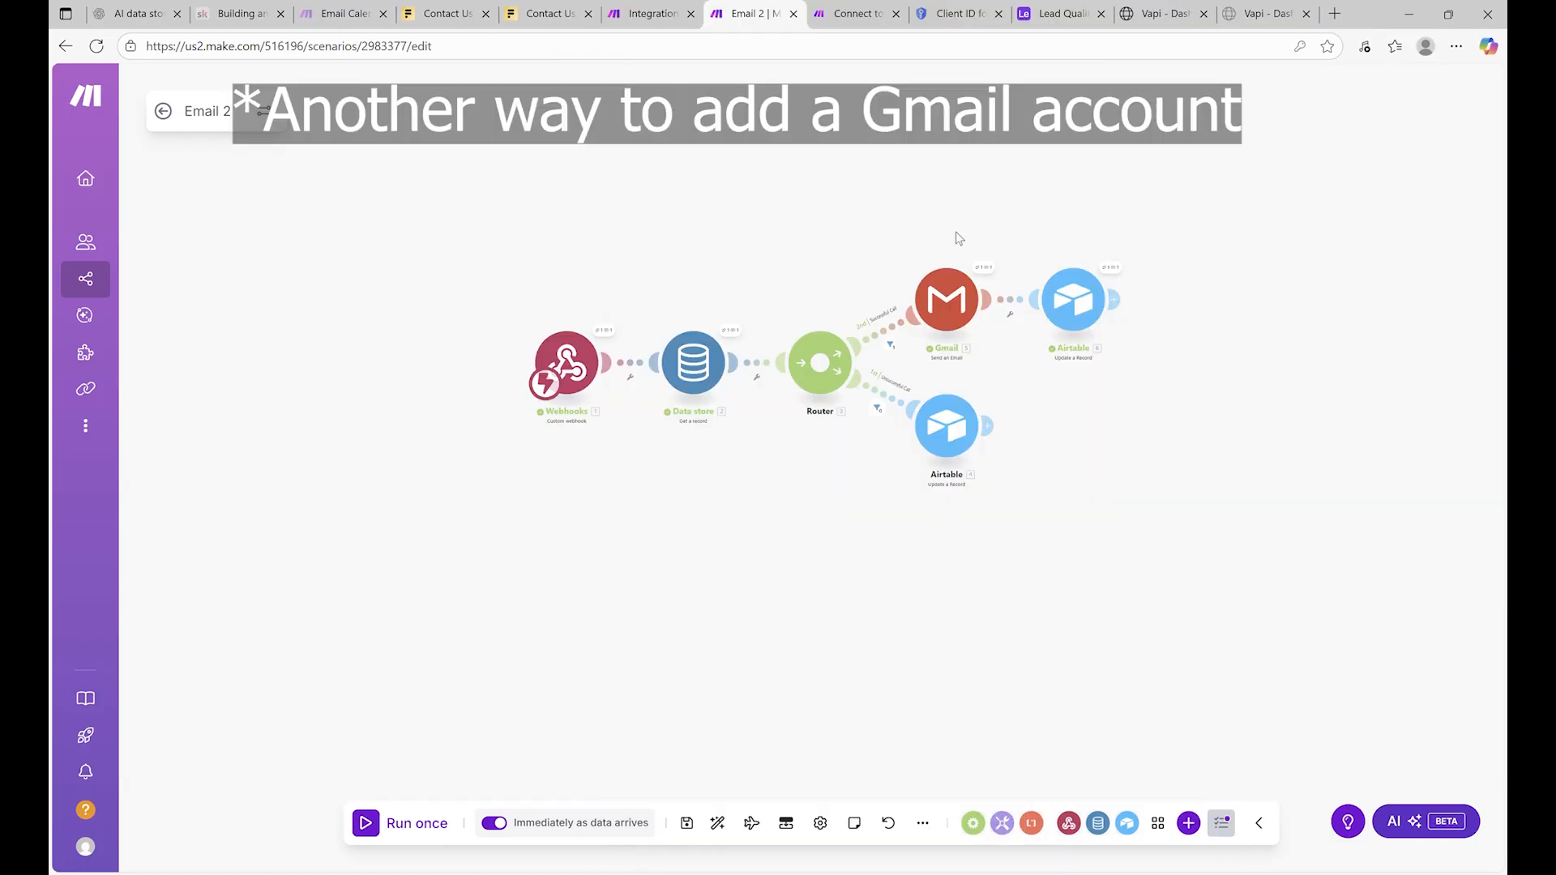
# Open the Gmail module and view the available Google connections
pyautogui.click(983, 271)
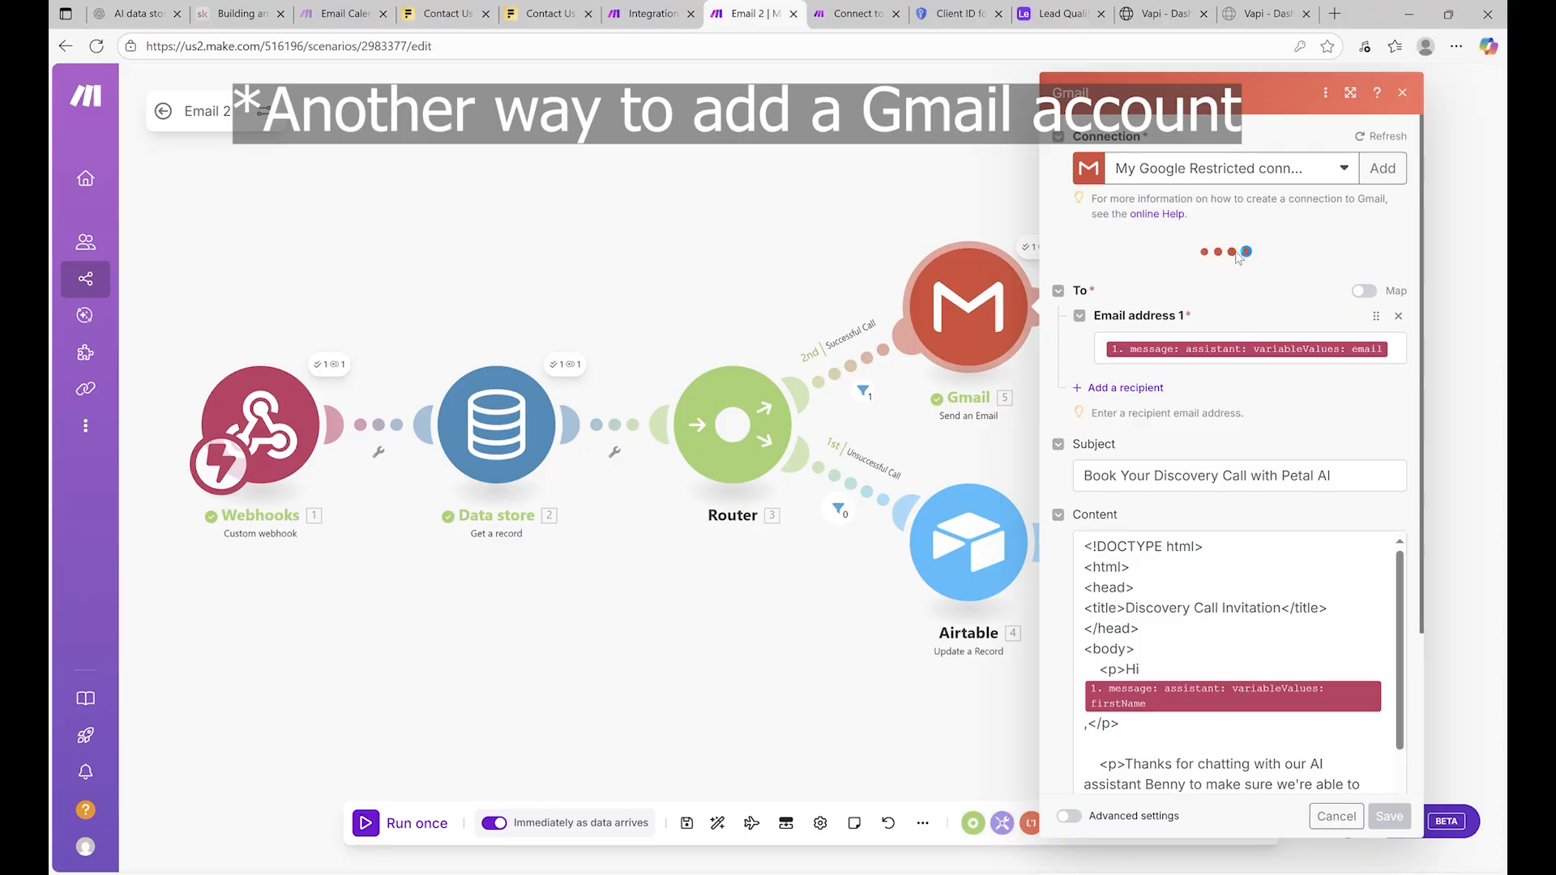
pyautogui.click(1332, 172)
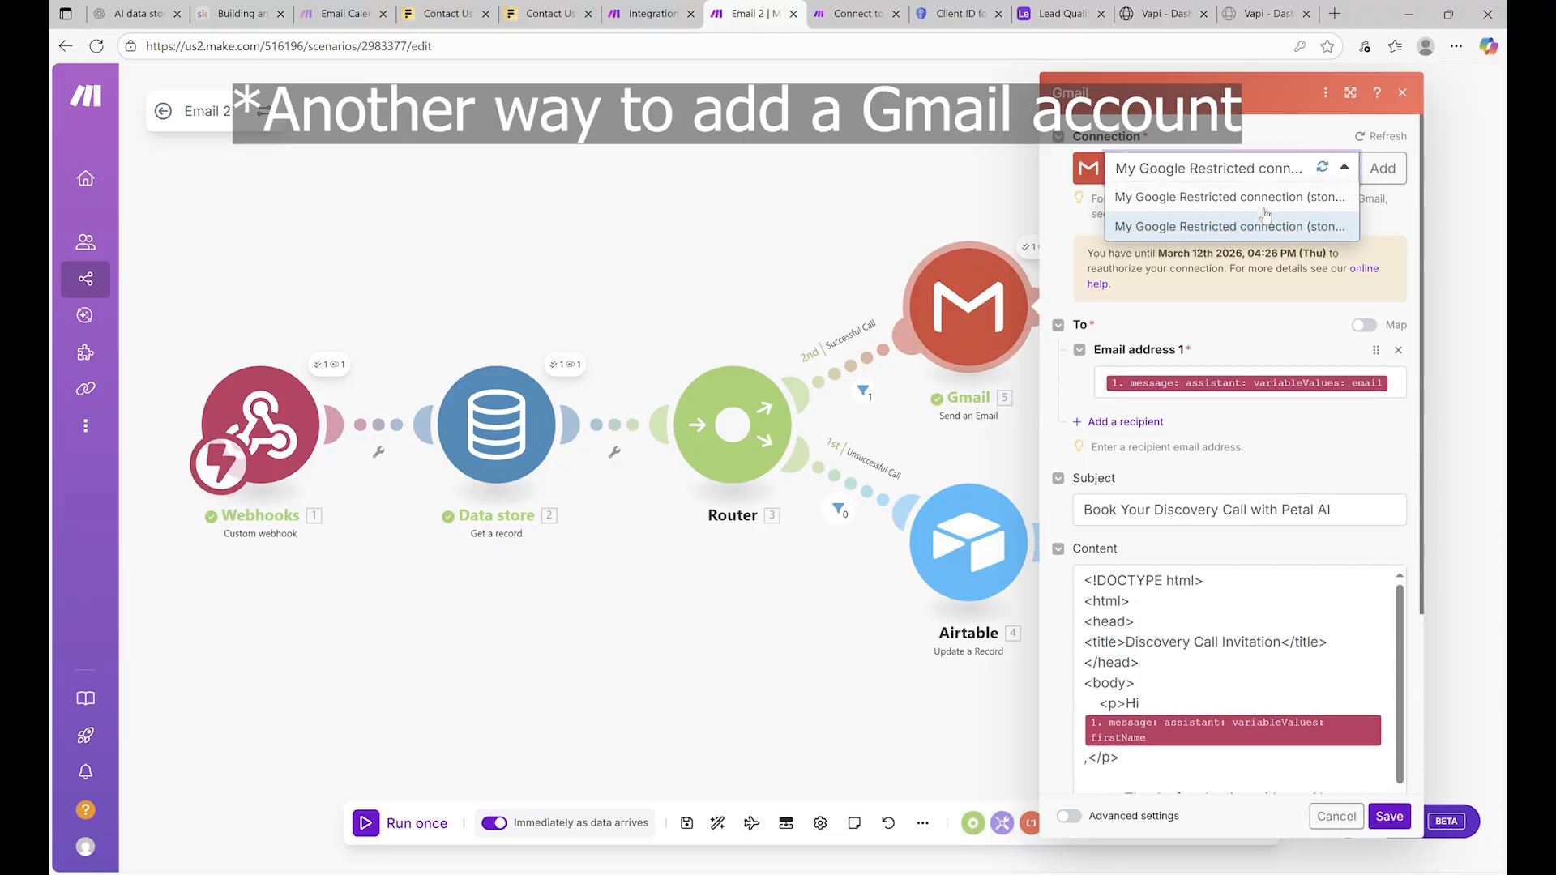
pyautogui.click(1242, 305)
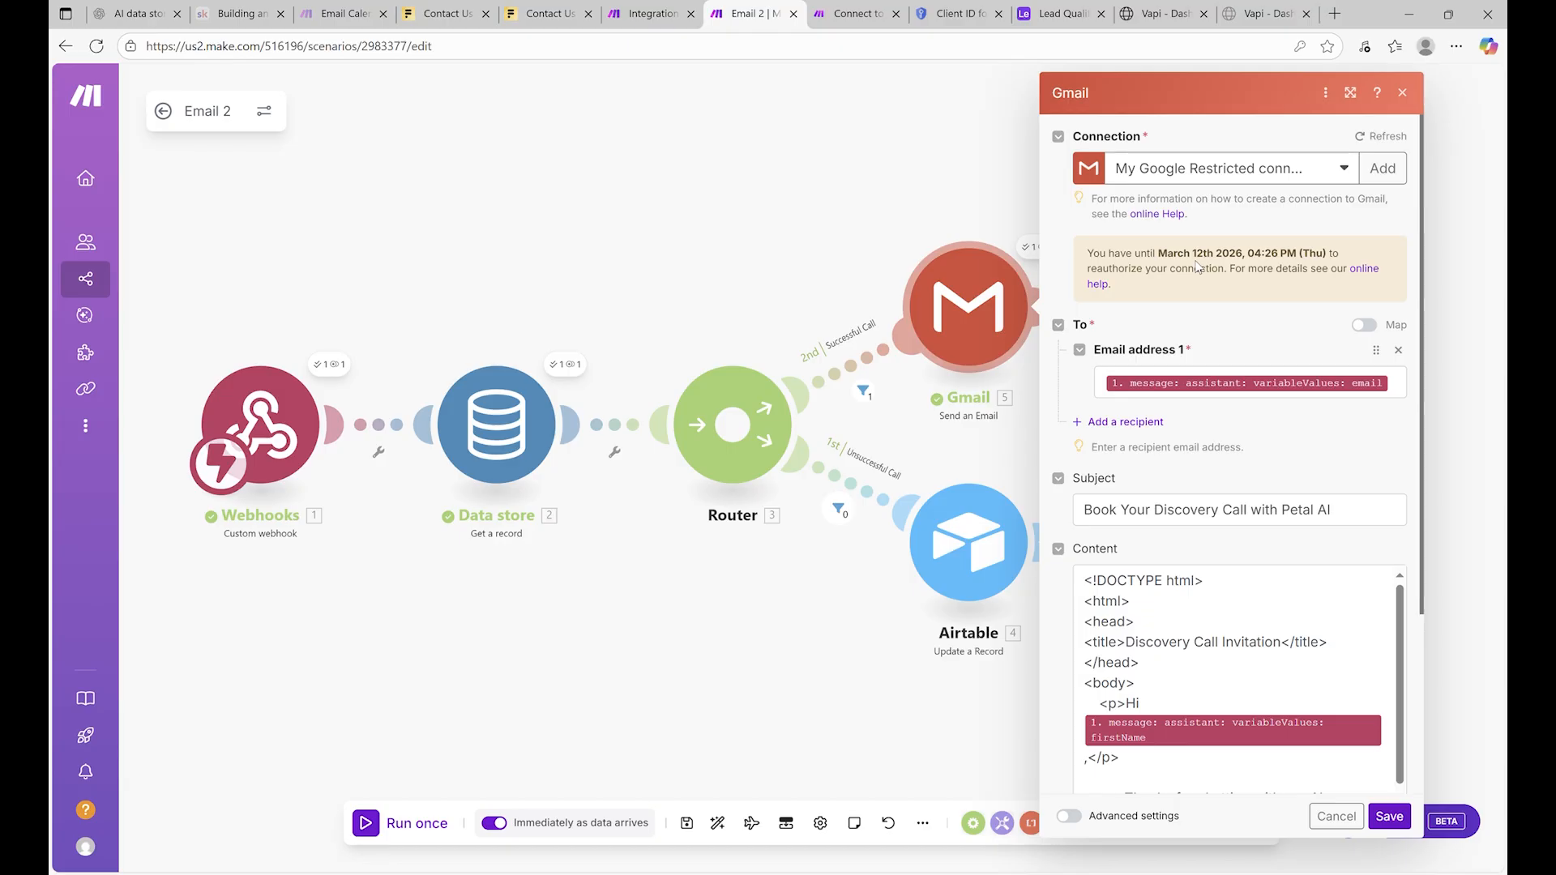
# Start a new Google connection and read the Help Center guide on custom OAuth clients
pyautogui.click(1342, 170)
pyautogui.click(1382, 168)
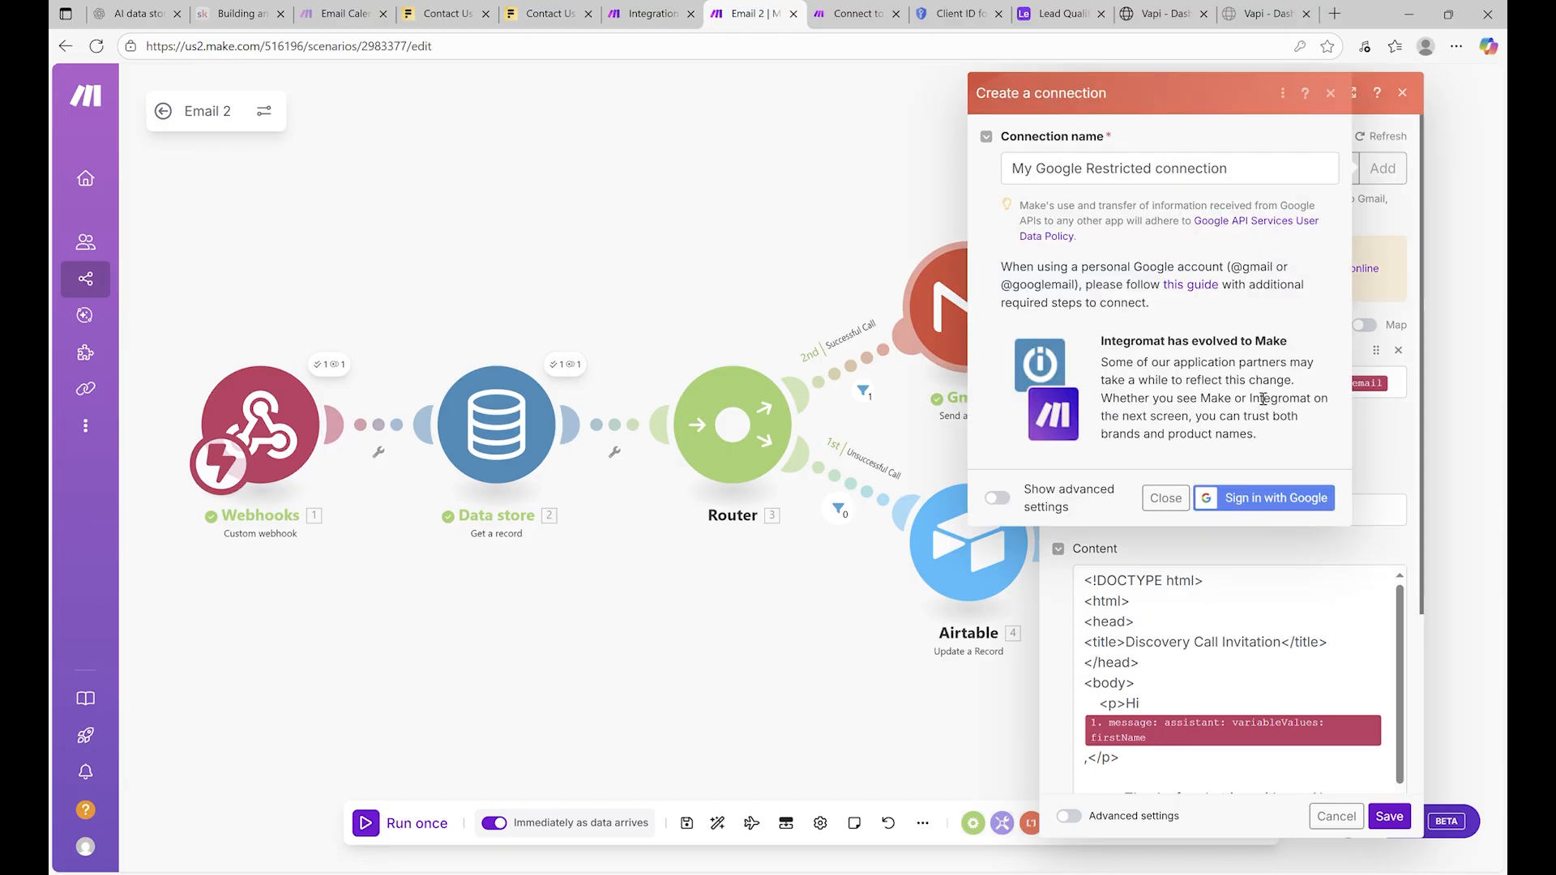
pyautogui.click(1208, 289)
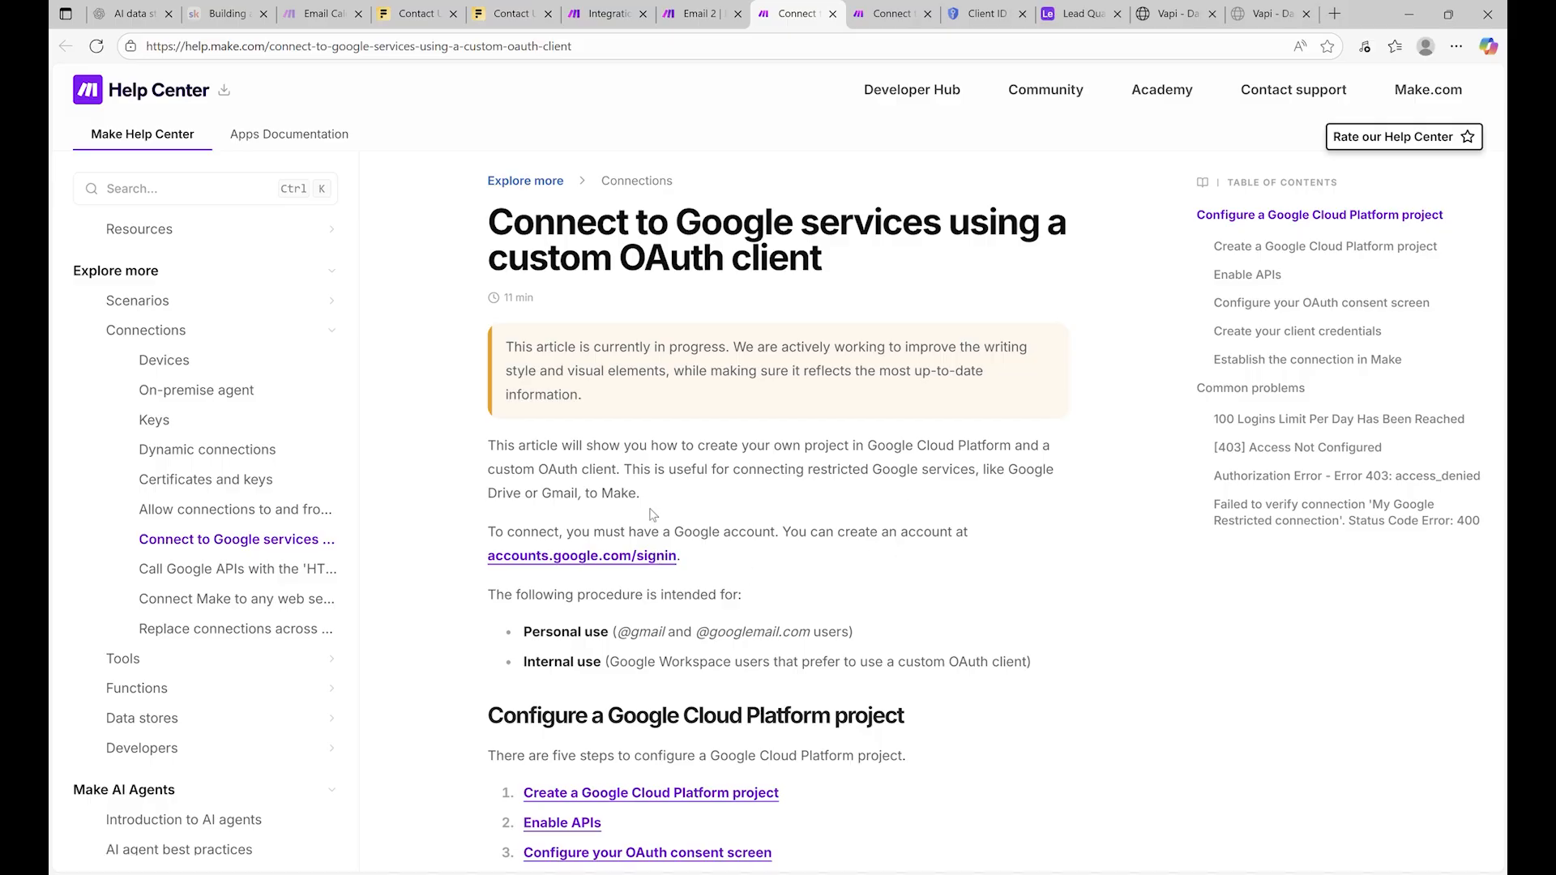
pyautogui.scroll(-4, 714, 535)
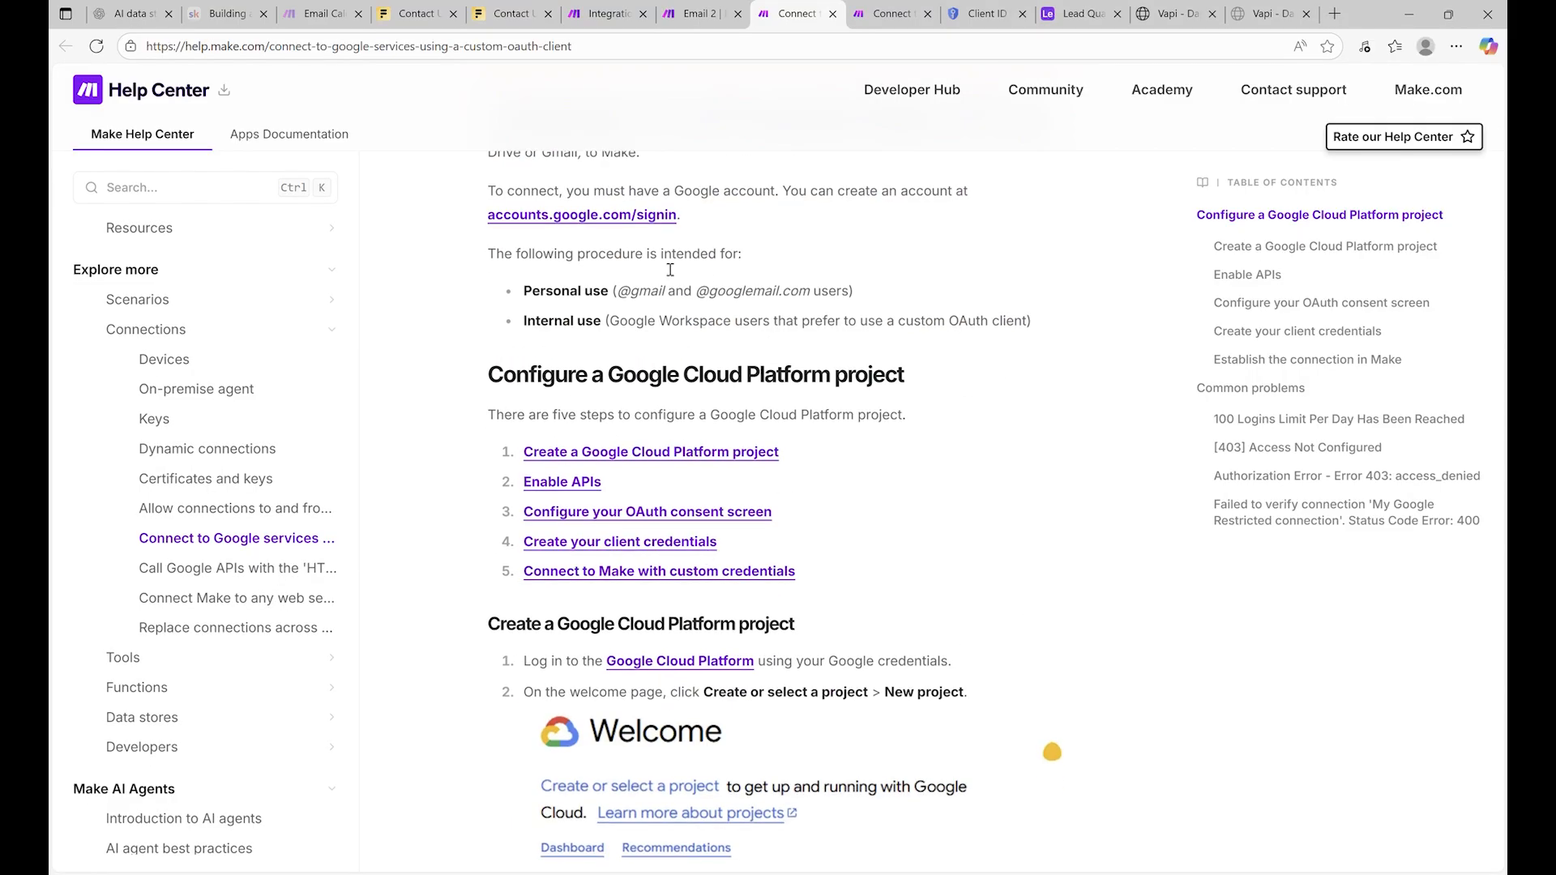
pyautogui.scroll(-1, 677, 272)
pyautogui.scroll(1, 691, 276)
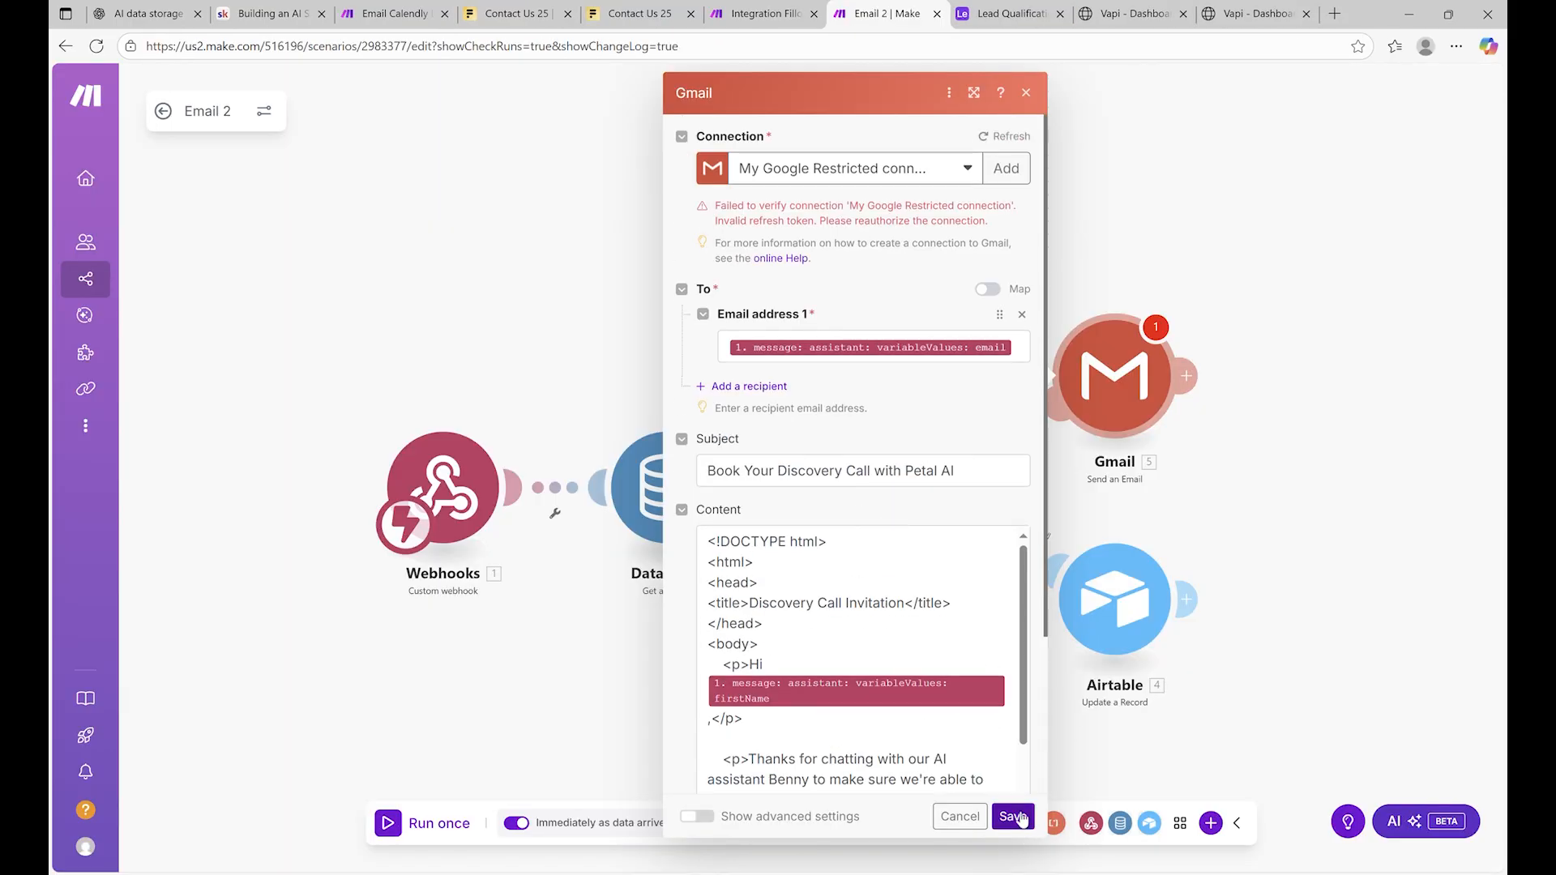
# Save the Gmail module and add an Airtable Update a Record module after it
pyautogui.click(1013, 817)
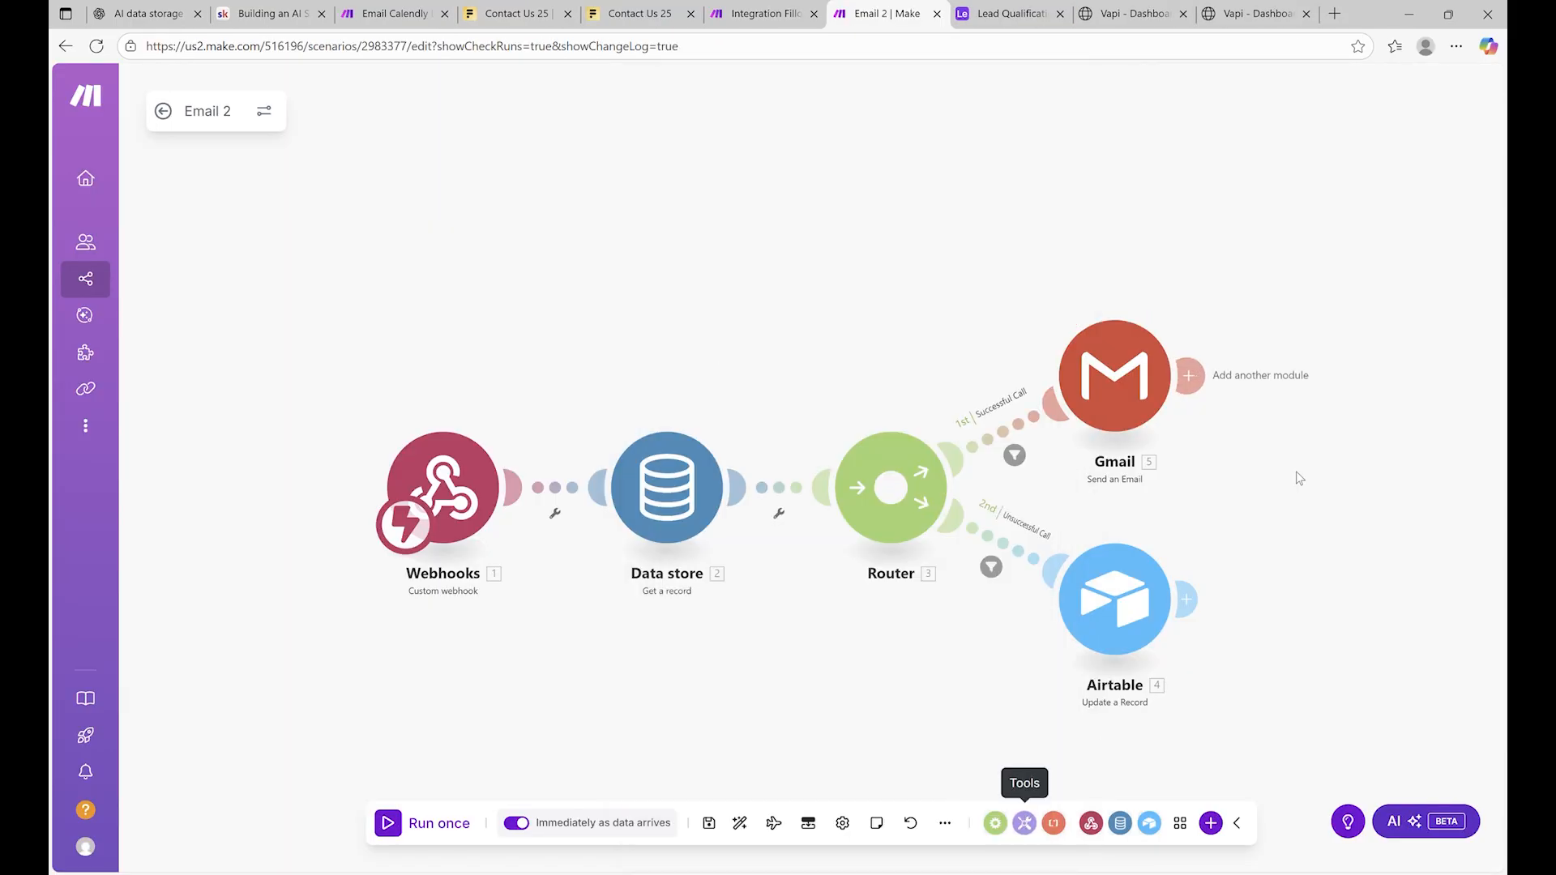
pyautogui.click(1192, 379)
pyautogui.click(1357, 387)
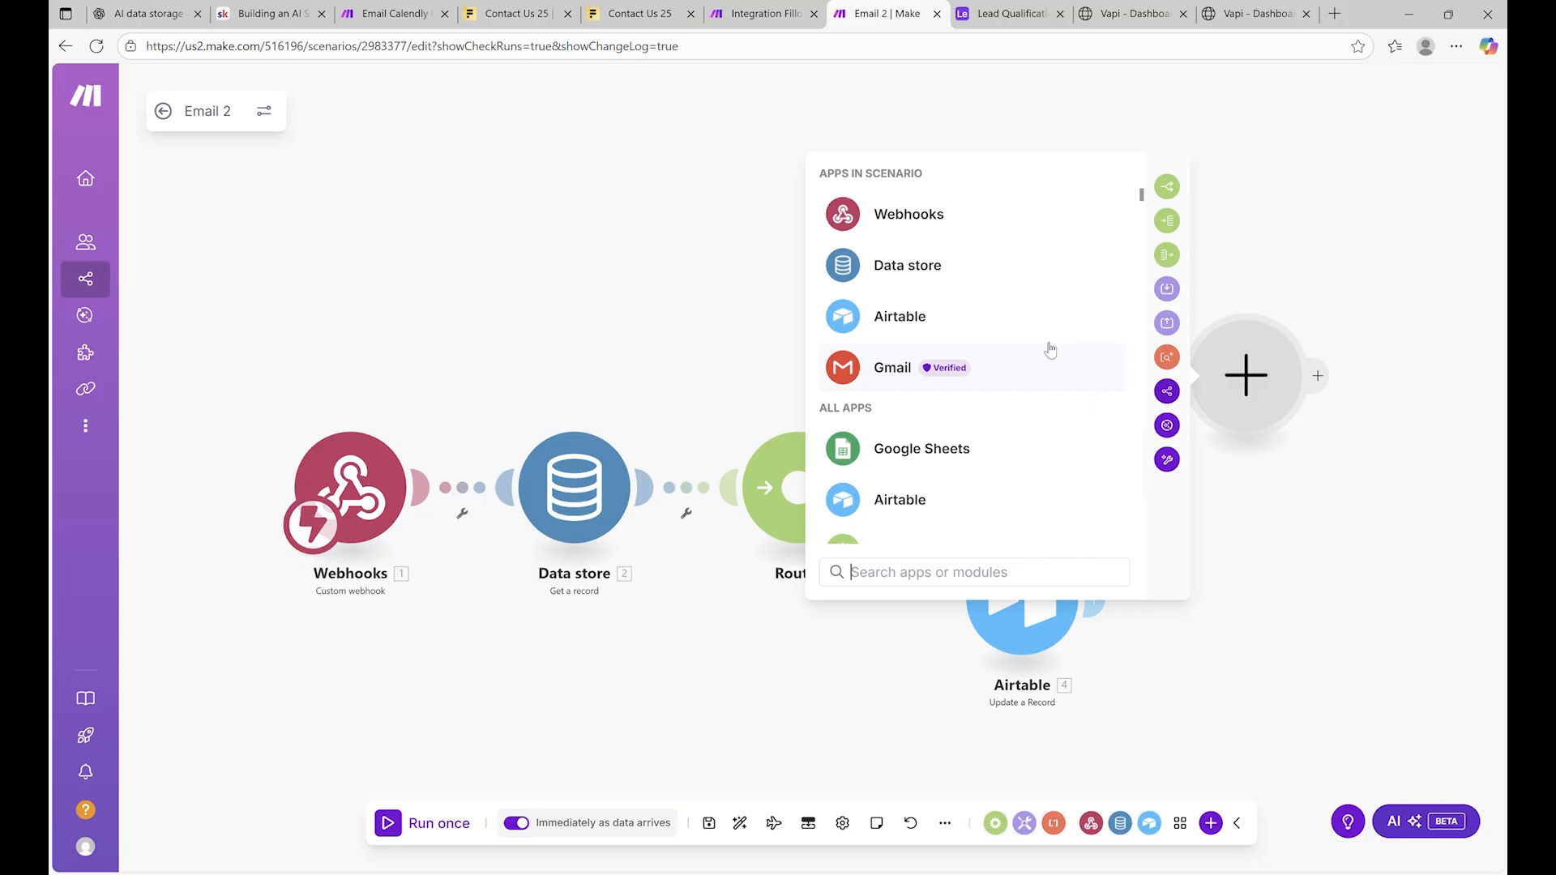
pyautogui.write('airta')
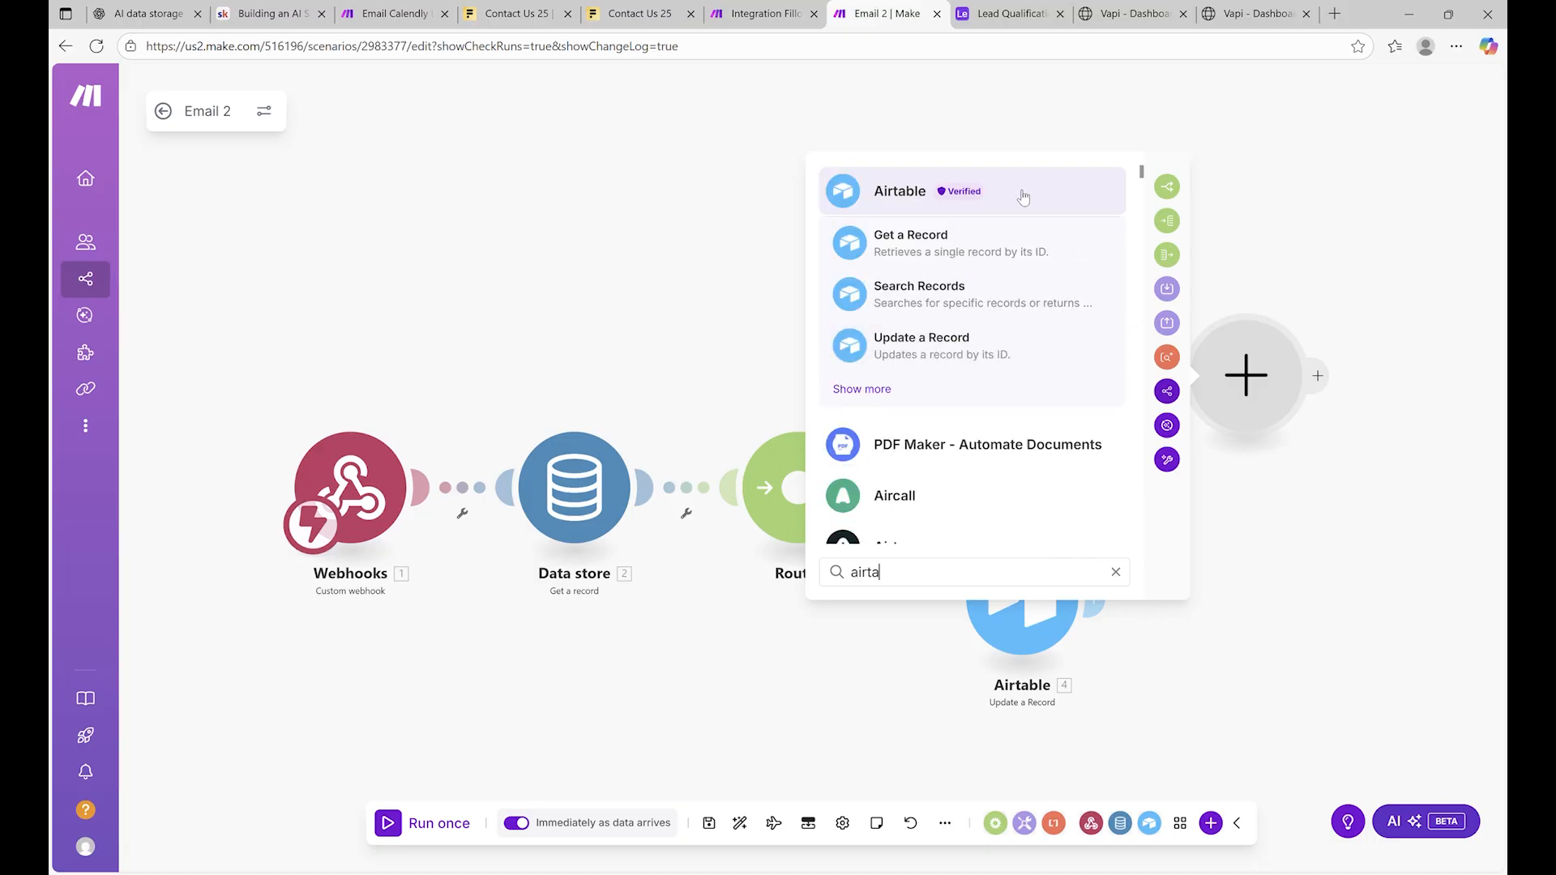
pyautogui.click(970, 347)
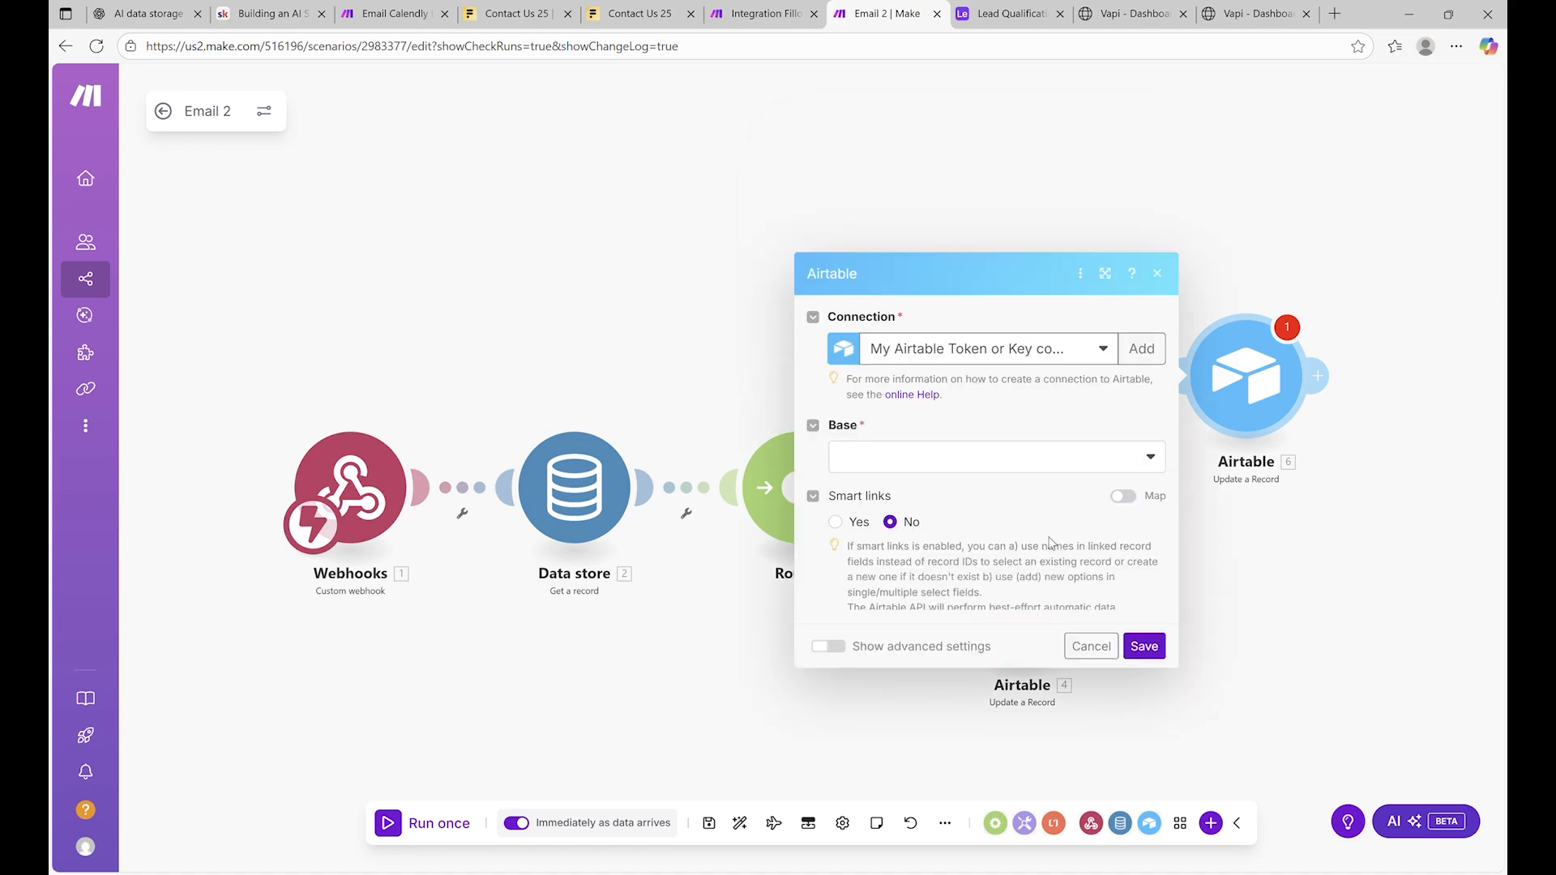
# Reselect the Airtable connection, then choose the Lead Qualification Voice Assistant base and Table 1
pyautogui.click(973, 343)
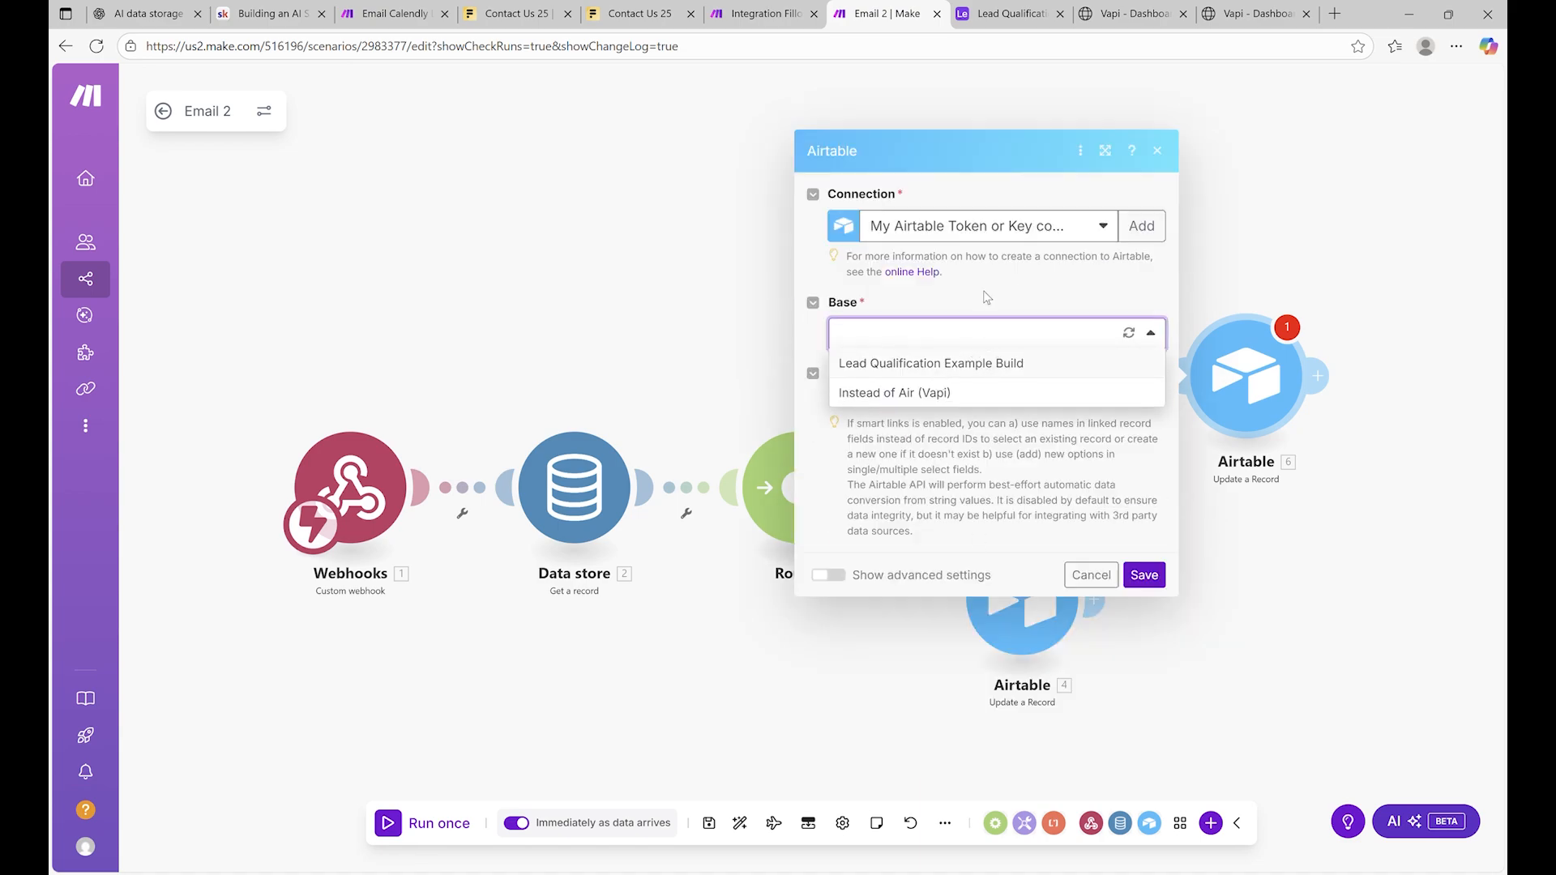
pyautogui.click(1000, 235)
pyautogui.click(956, 254)
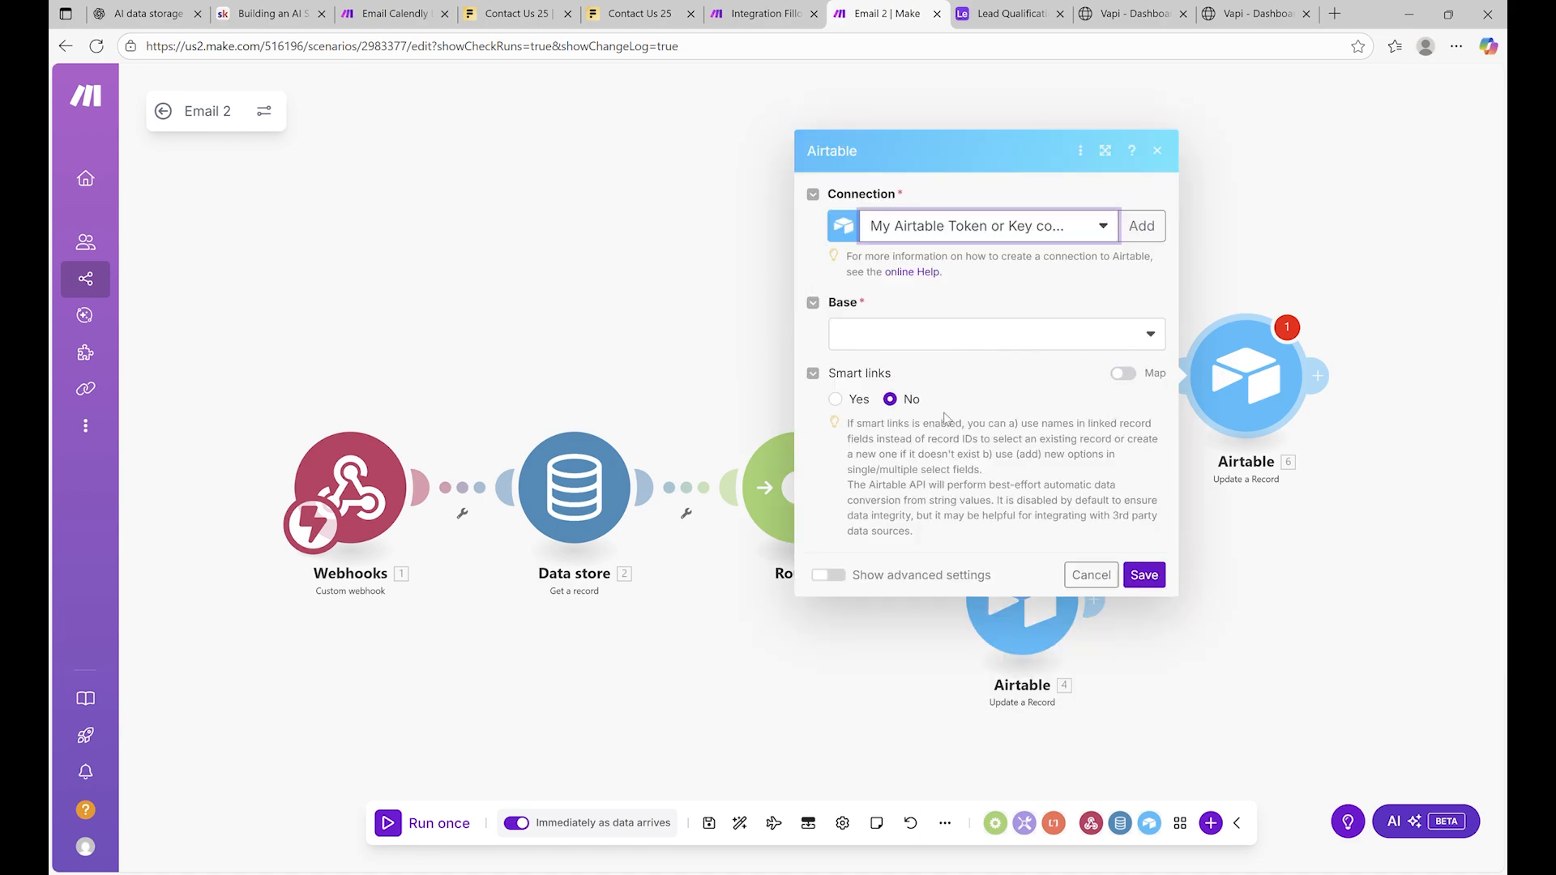
pyautogui.click(968, 334)
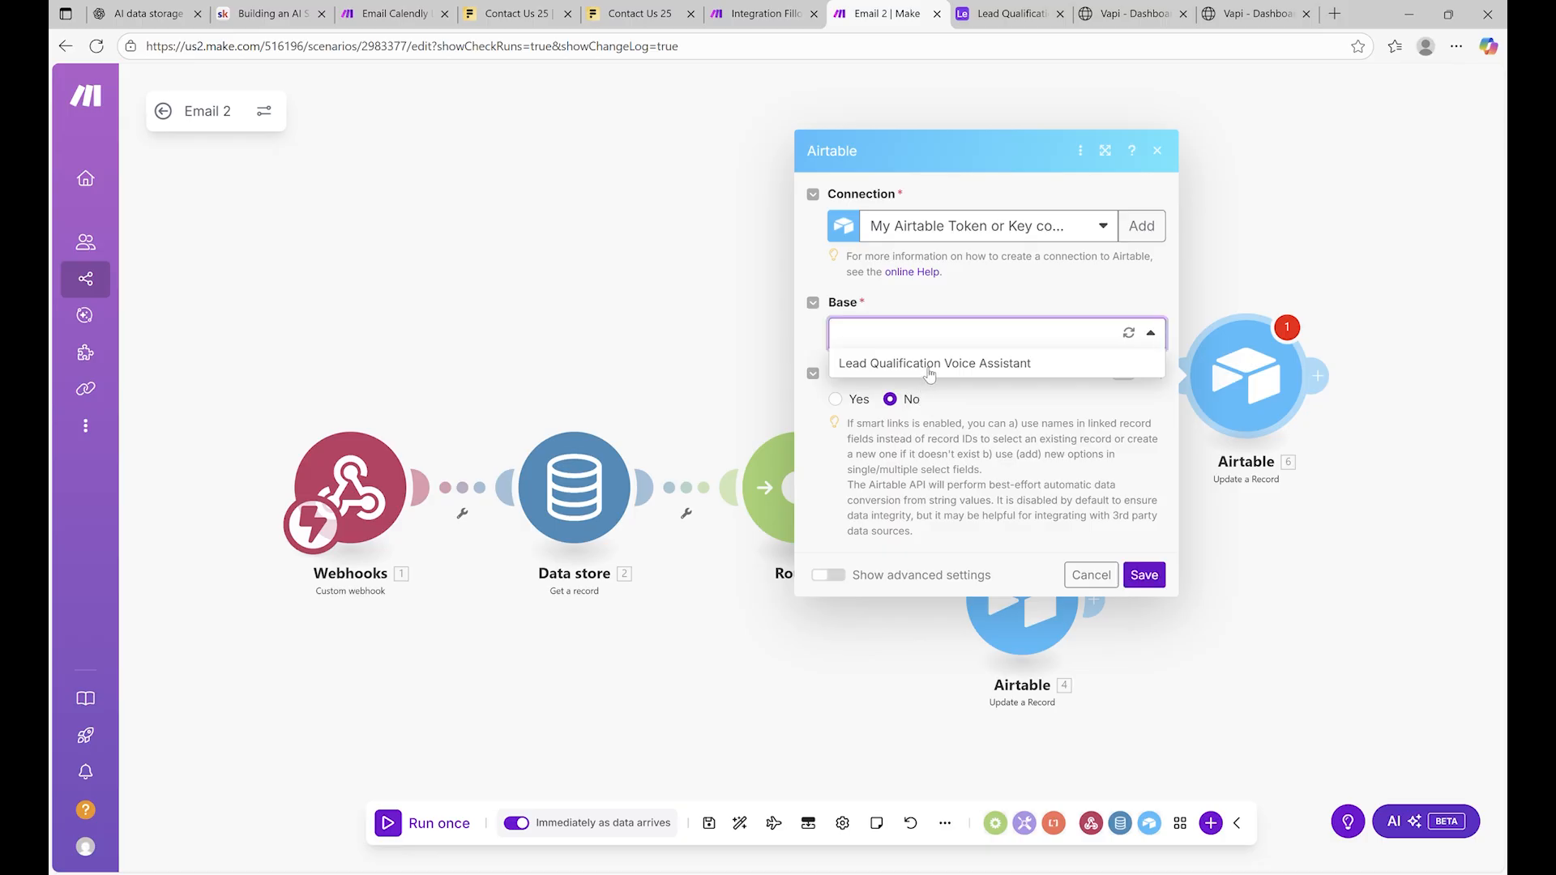
pyautogui.click(955, 385)
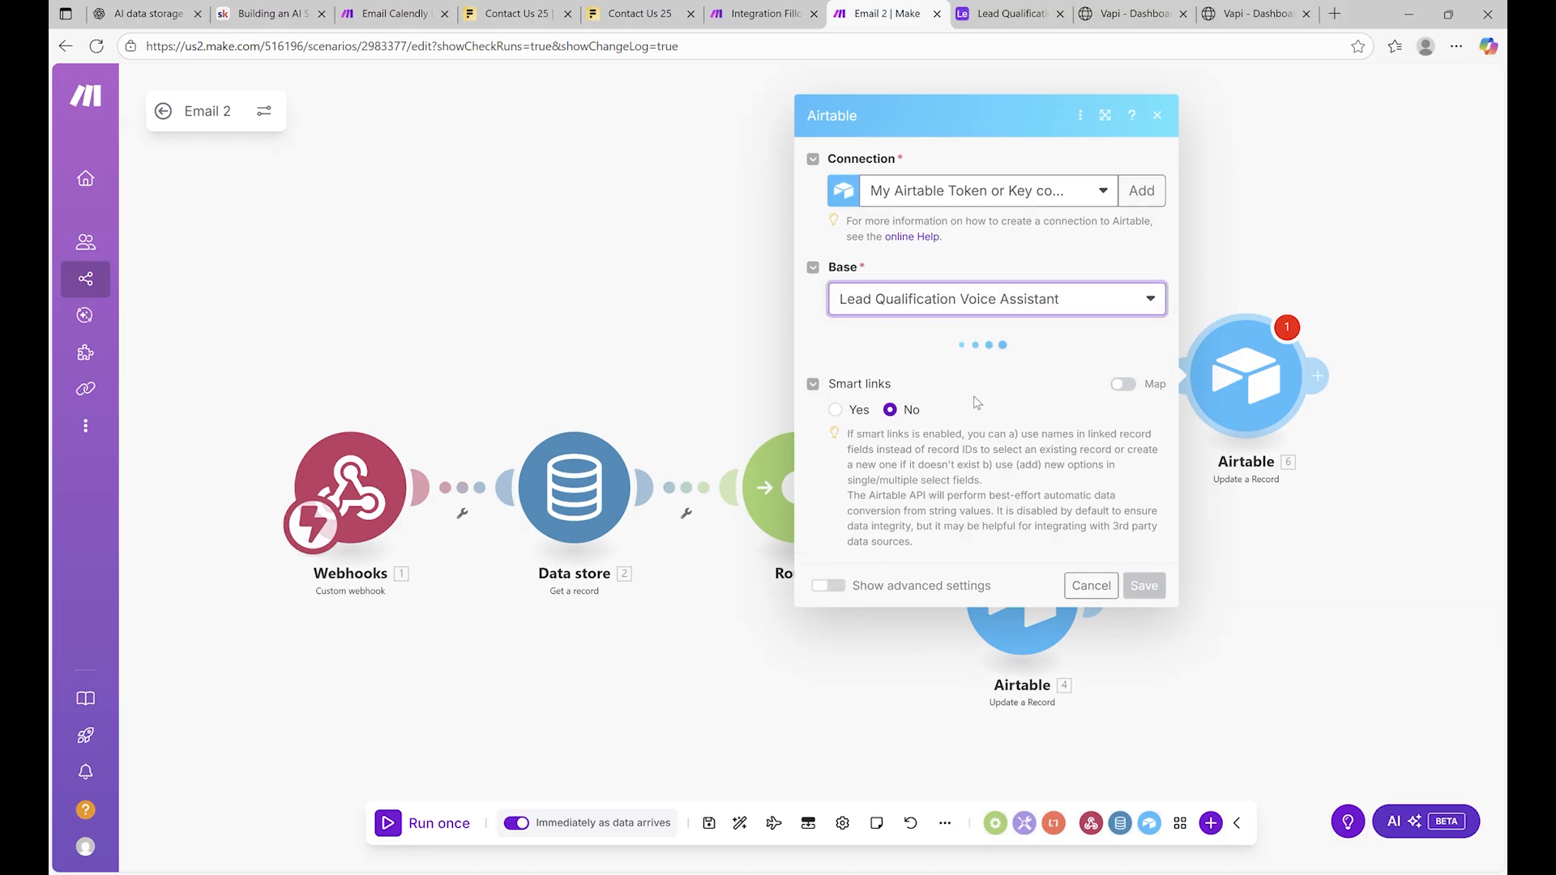
pyautogui.click(962, 365)
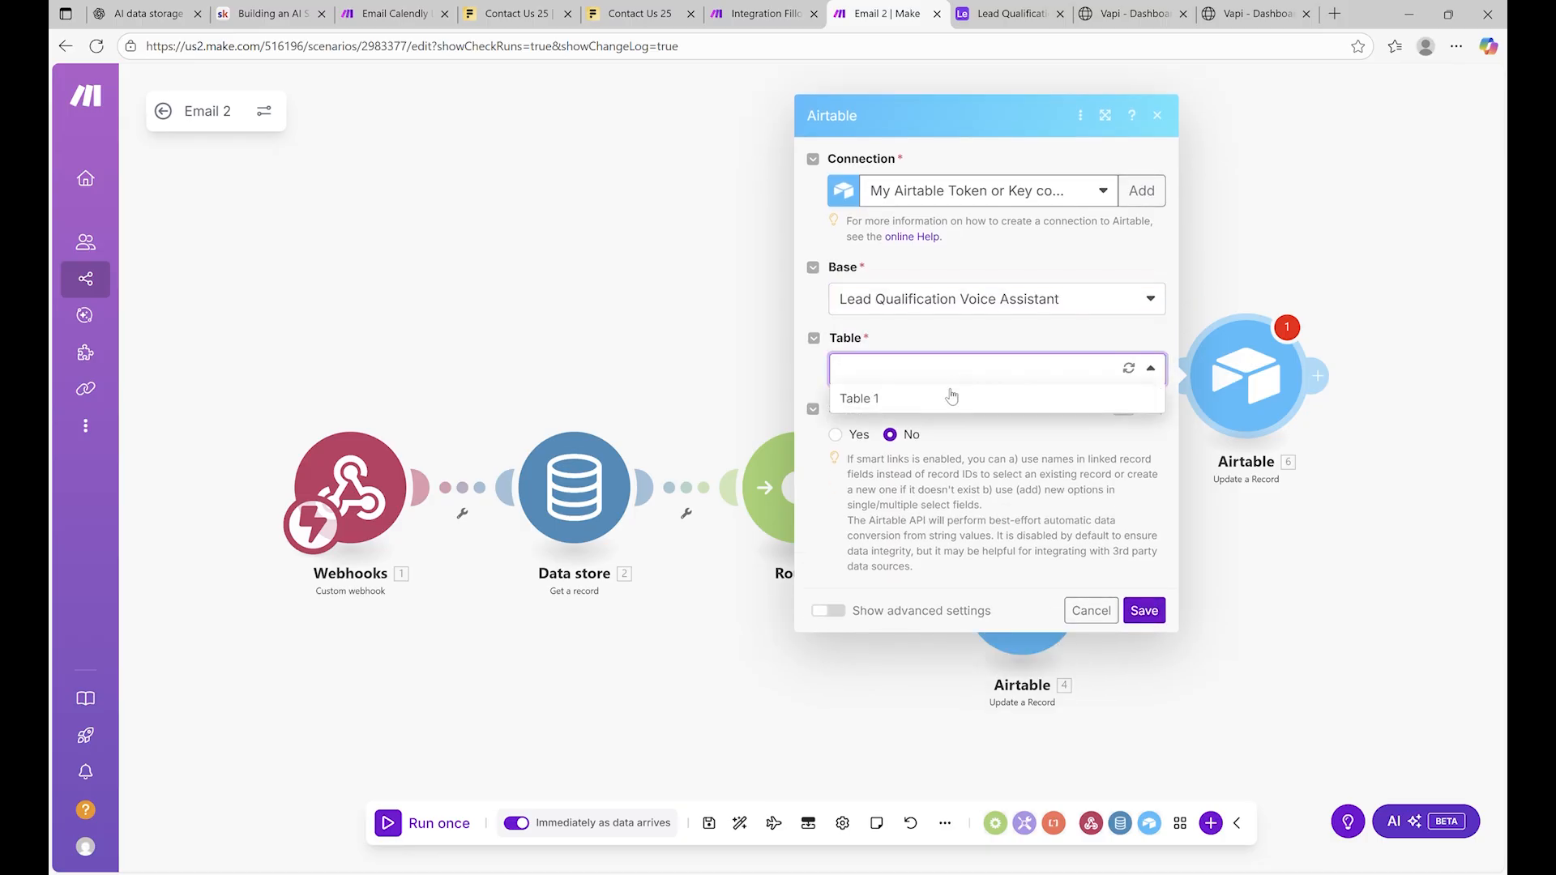
pyautogui.click(949, 394)
# Map recordId and successEvaluation (Interested) into the second Airtable step, save, and review the Data store settings
pyautogui.click(955, 423)
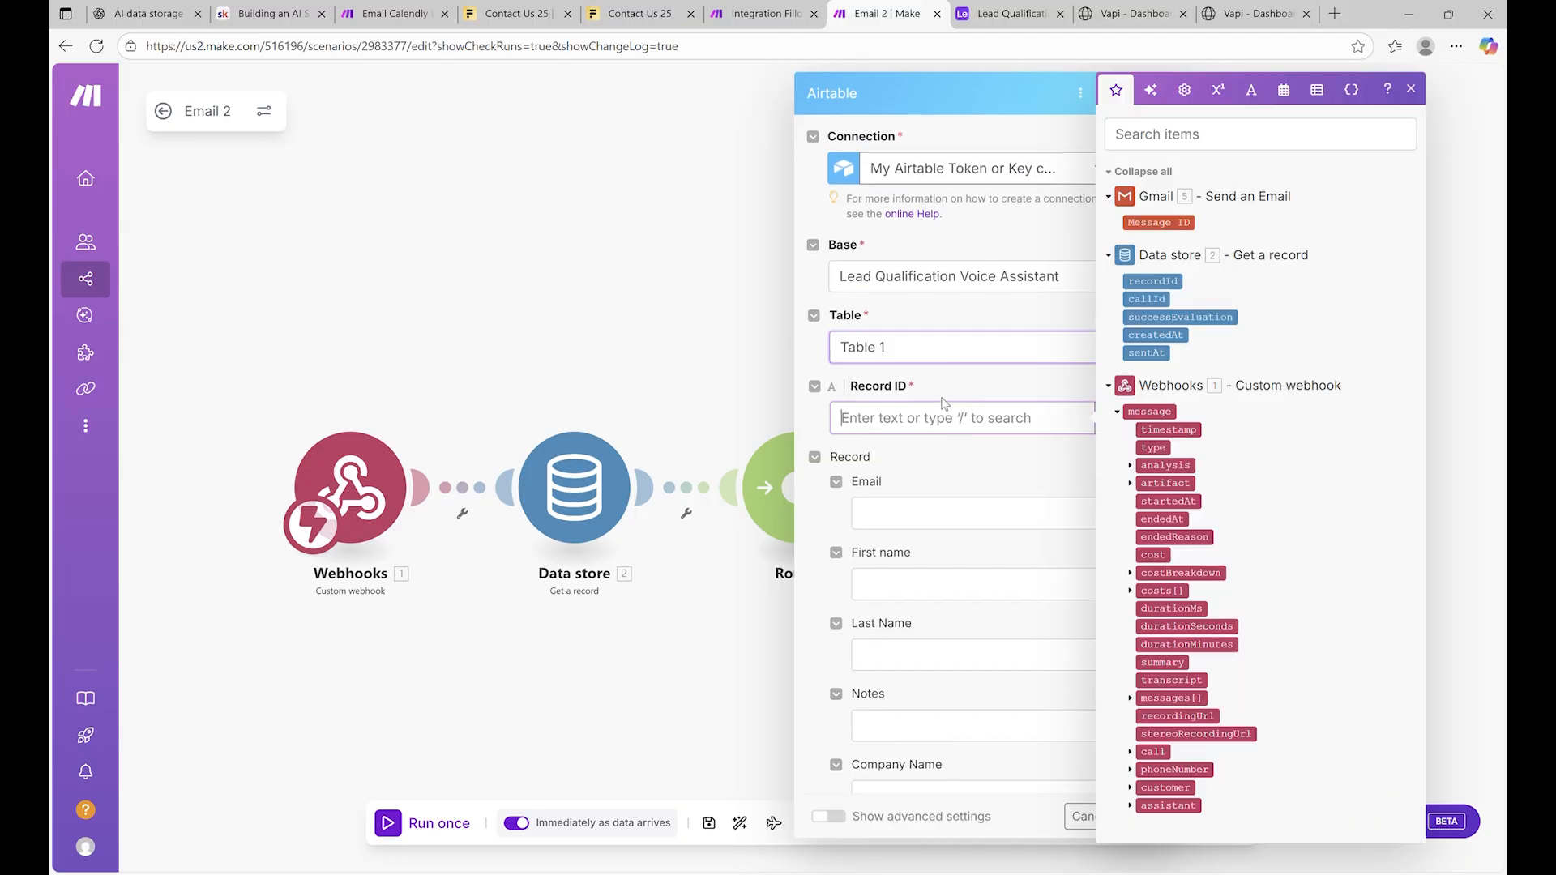
pyautogui.click(1153, 281)
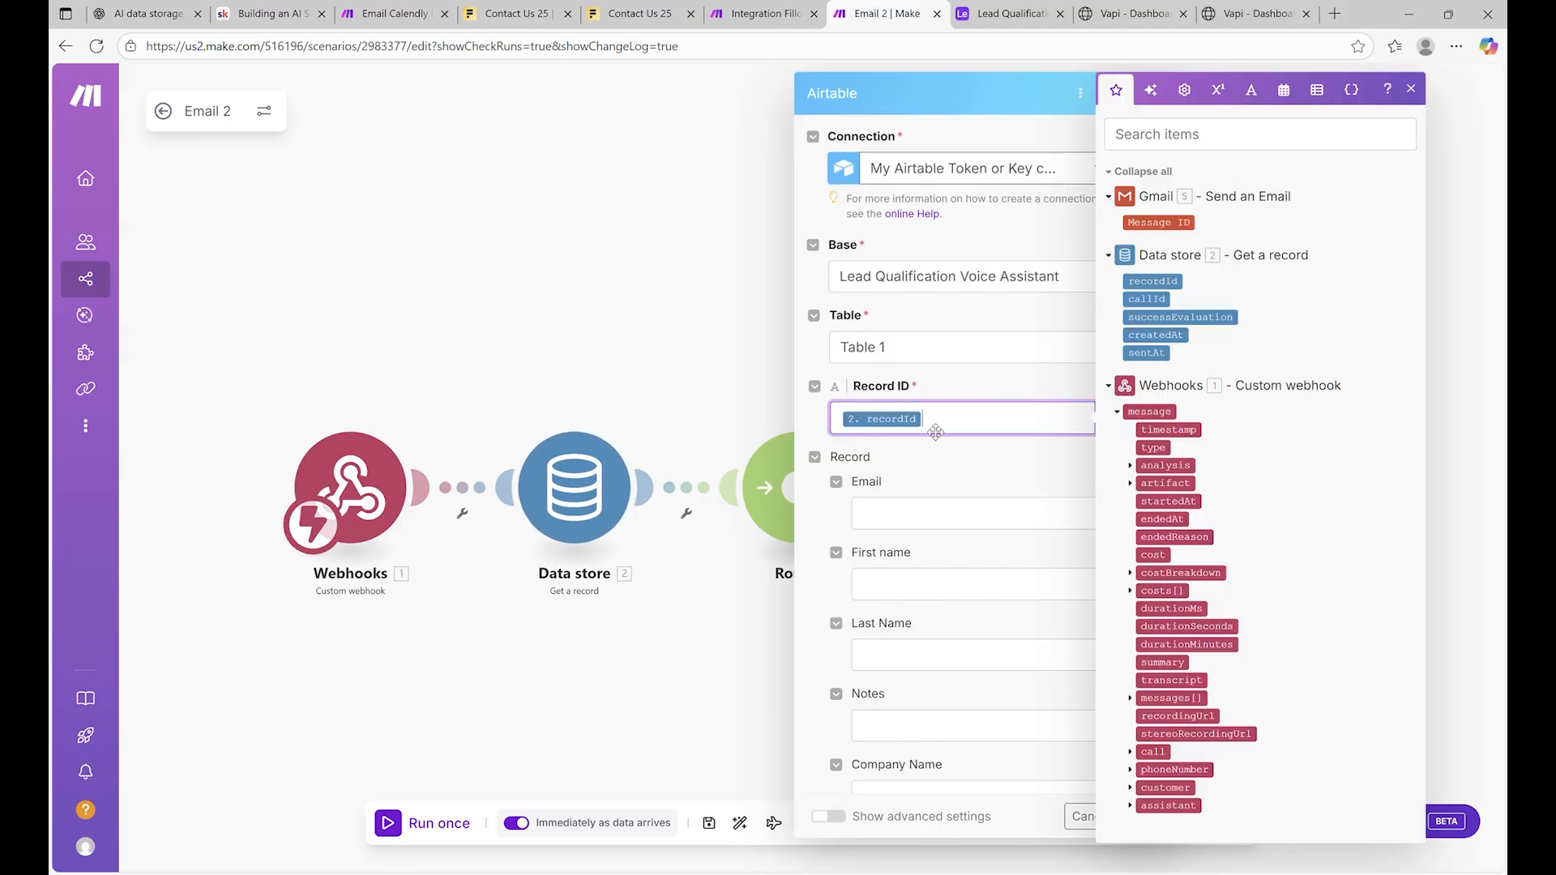
pyautogui.scroll(-5, 977, 439)
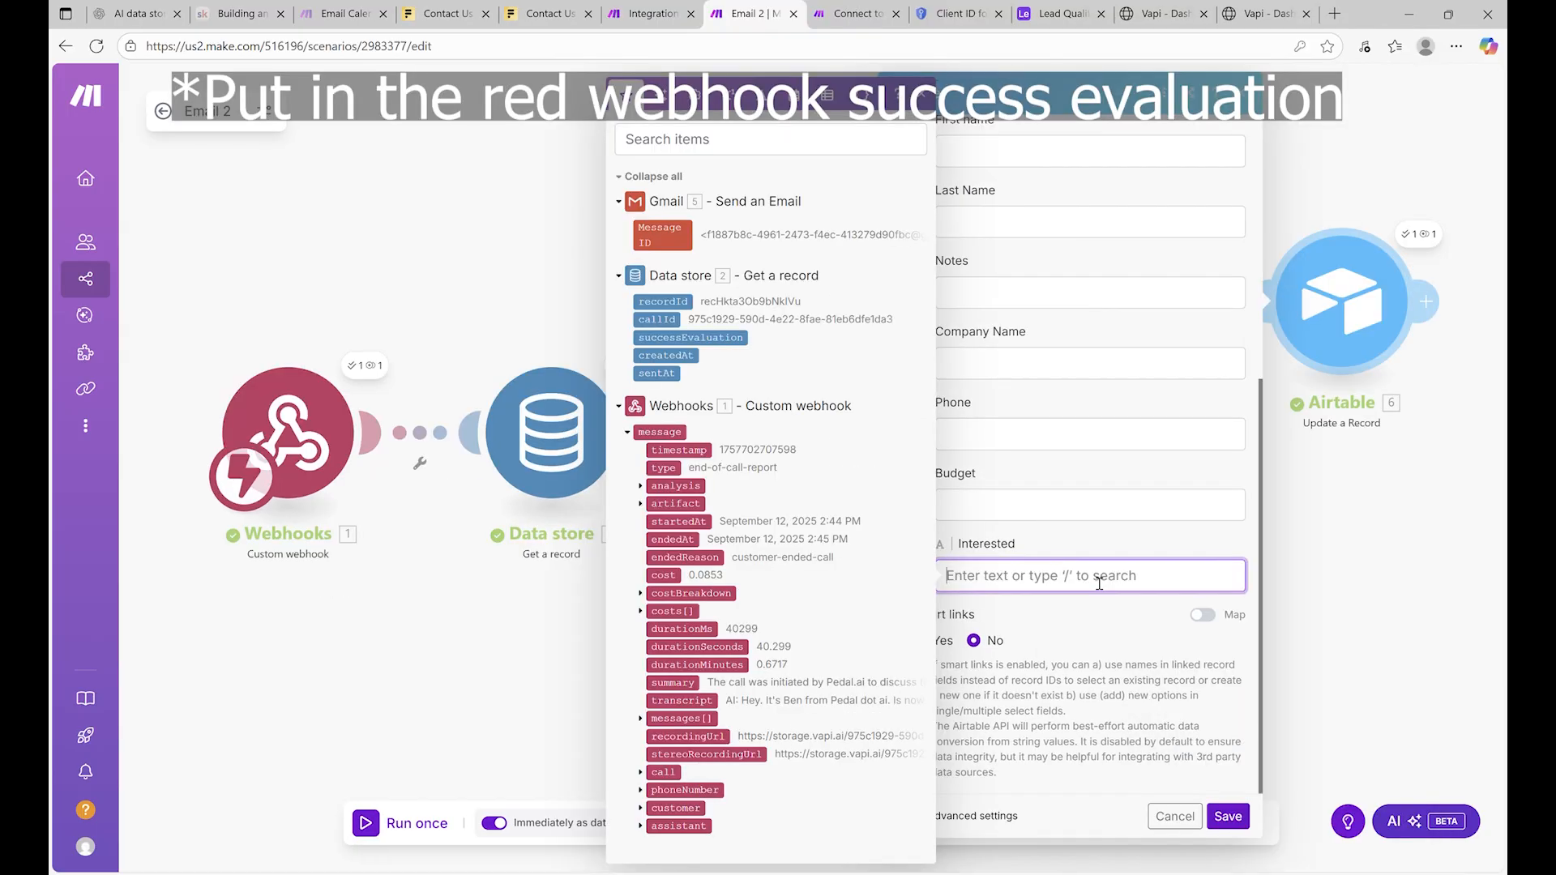
pyautogui.click(643, 488)
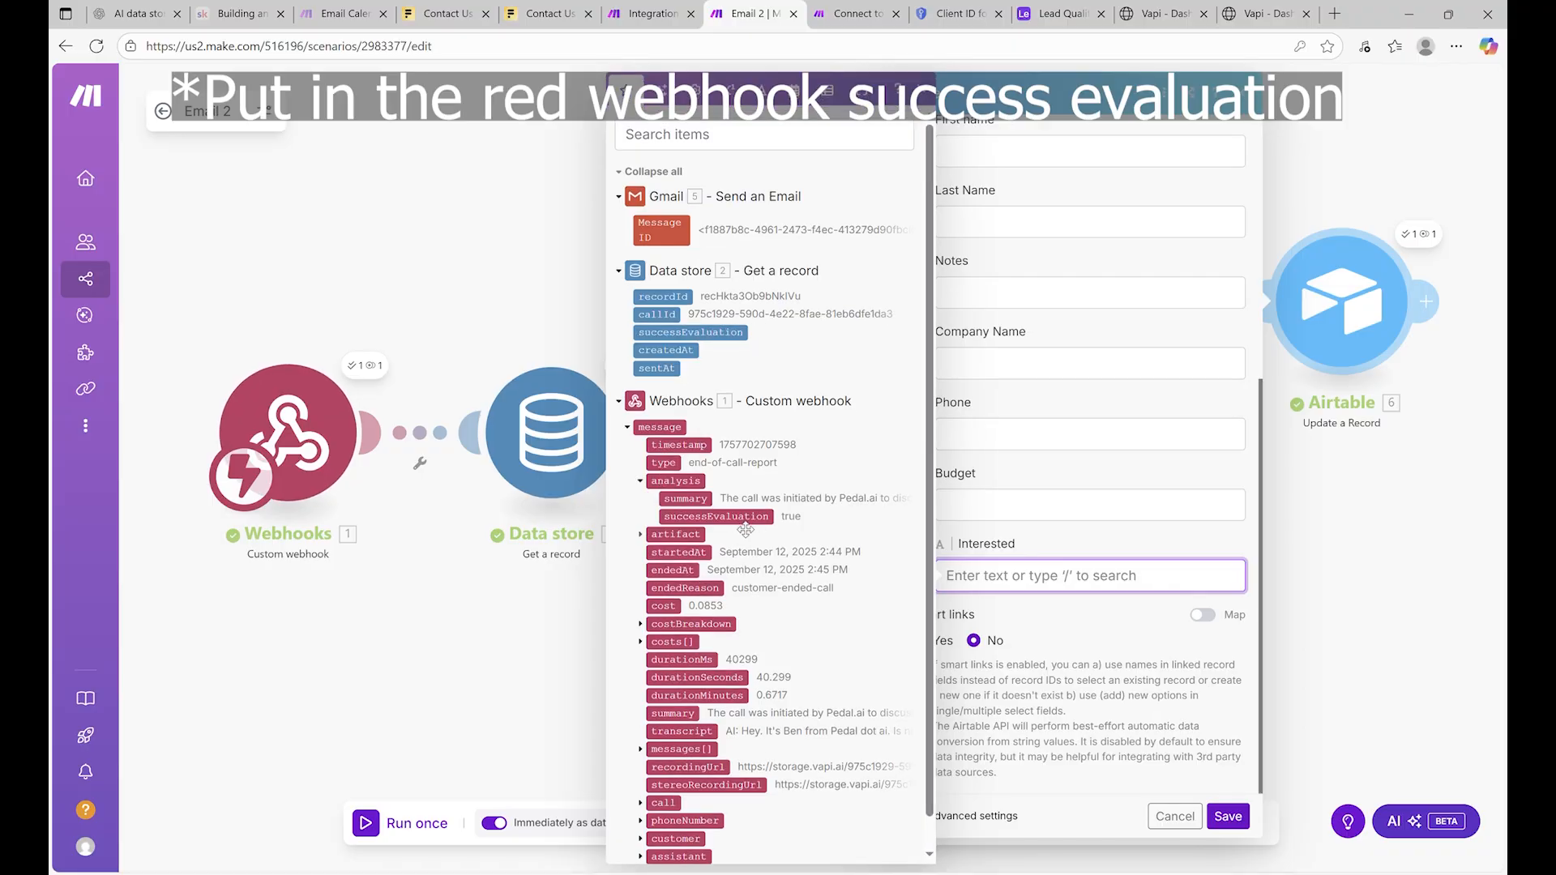
pyautogui.click(739, 522)
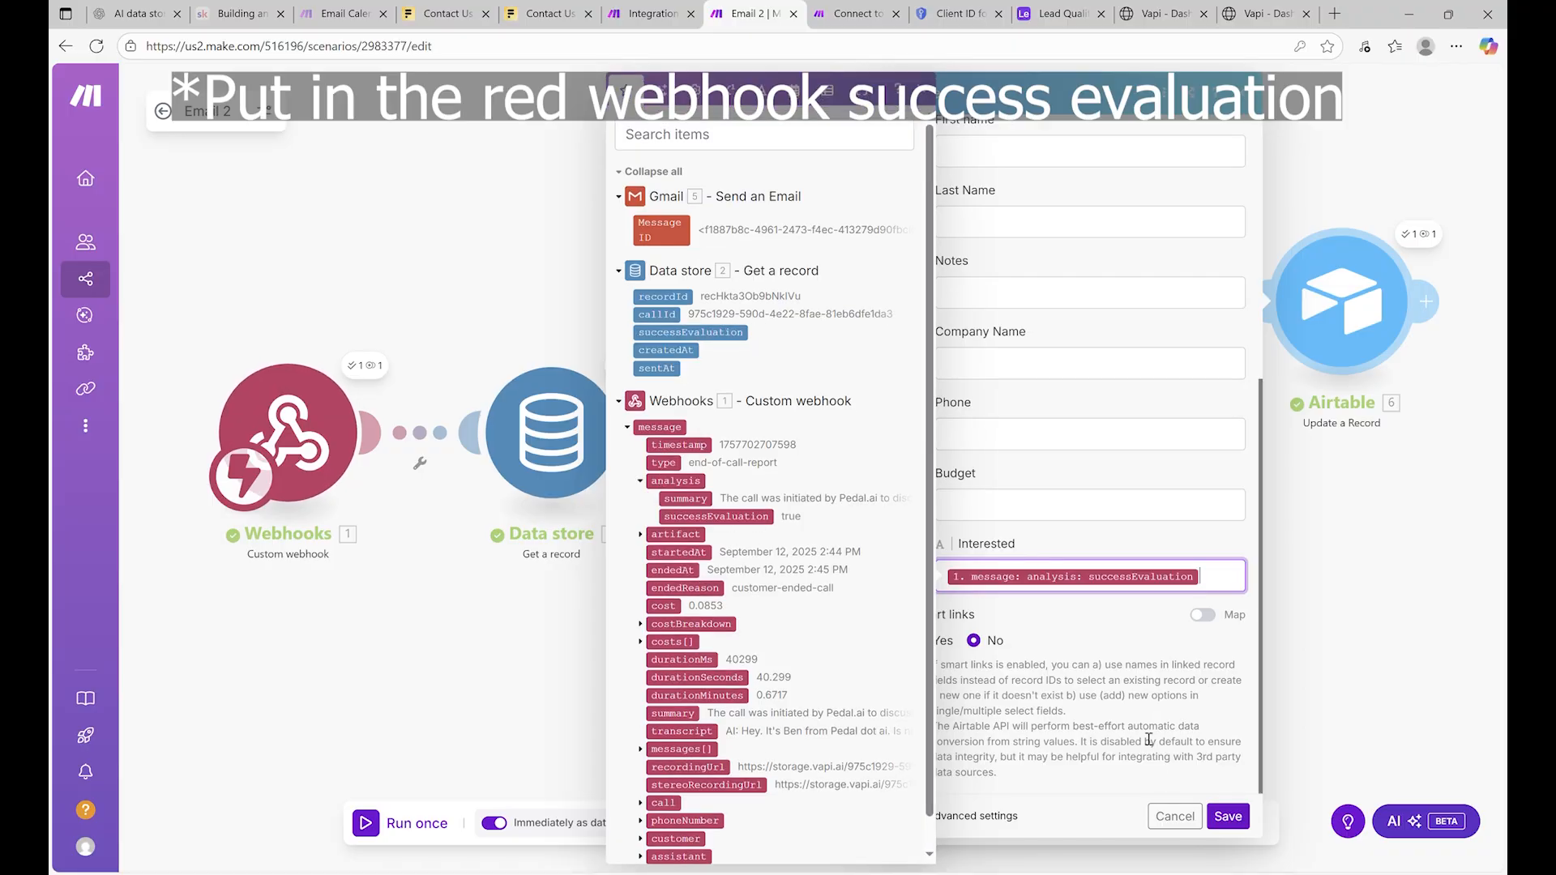
pyautogui.click(1228, 817)
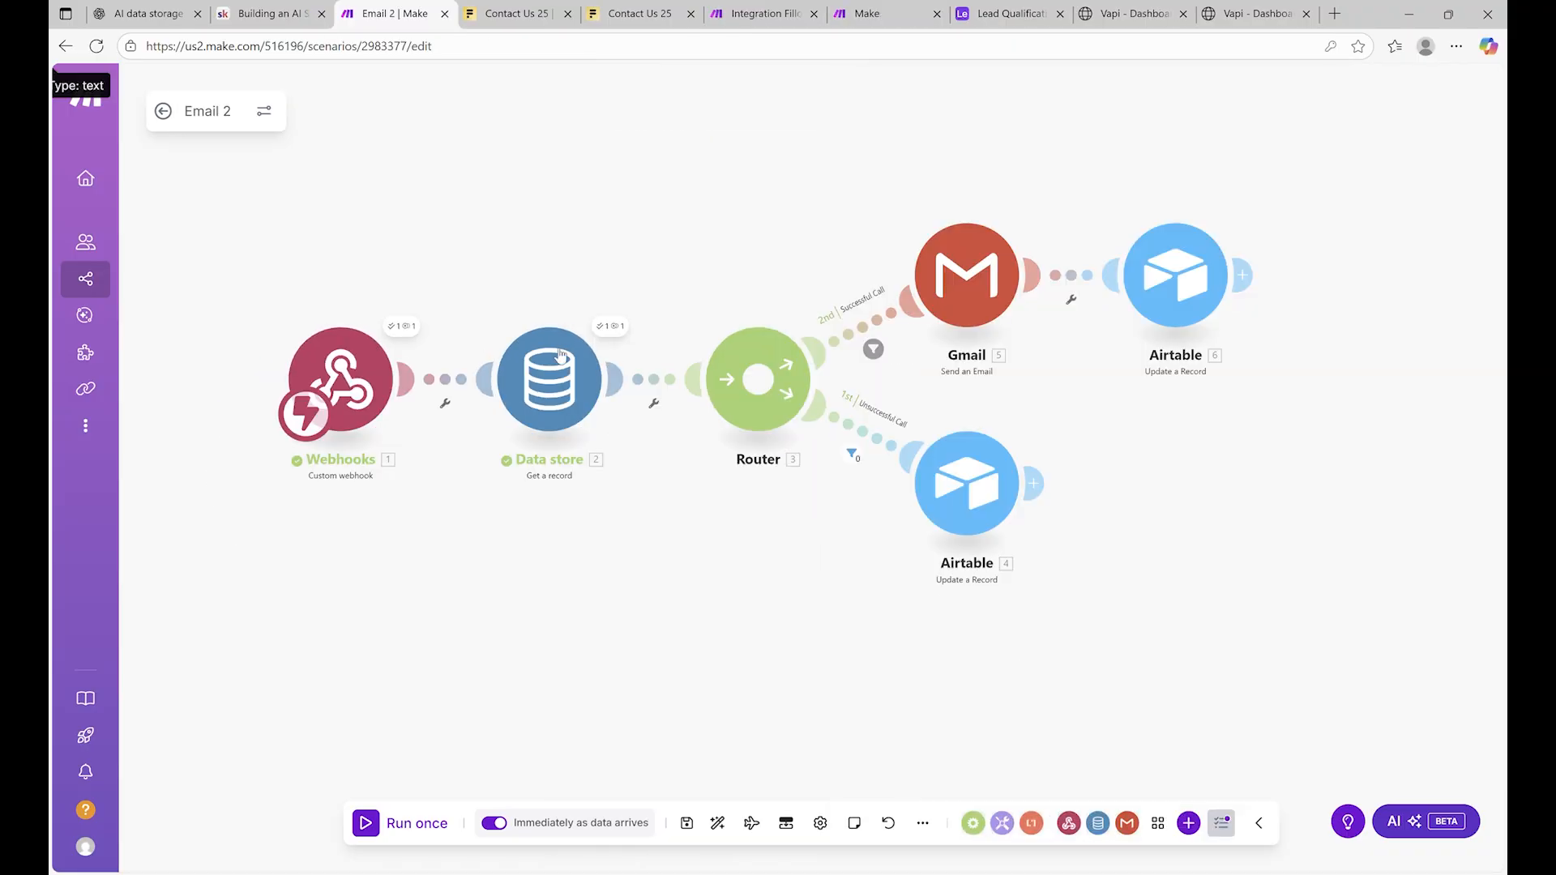
pyautogui.click(560, 354)
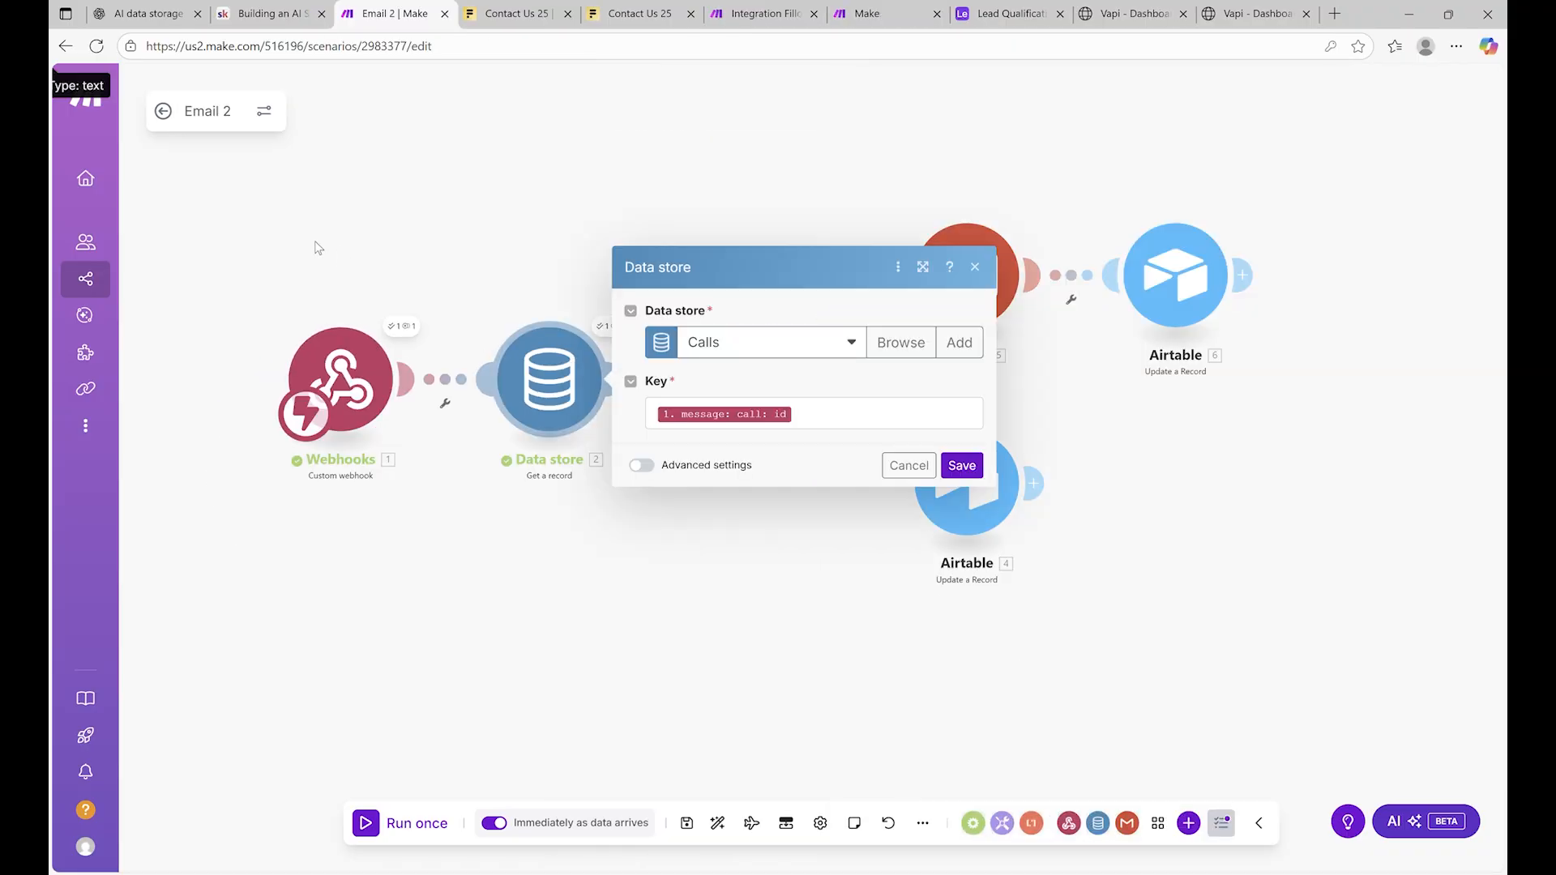
pyautogui.click(244, 172)
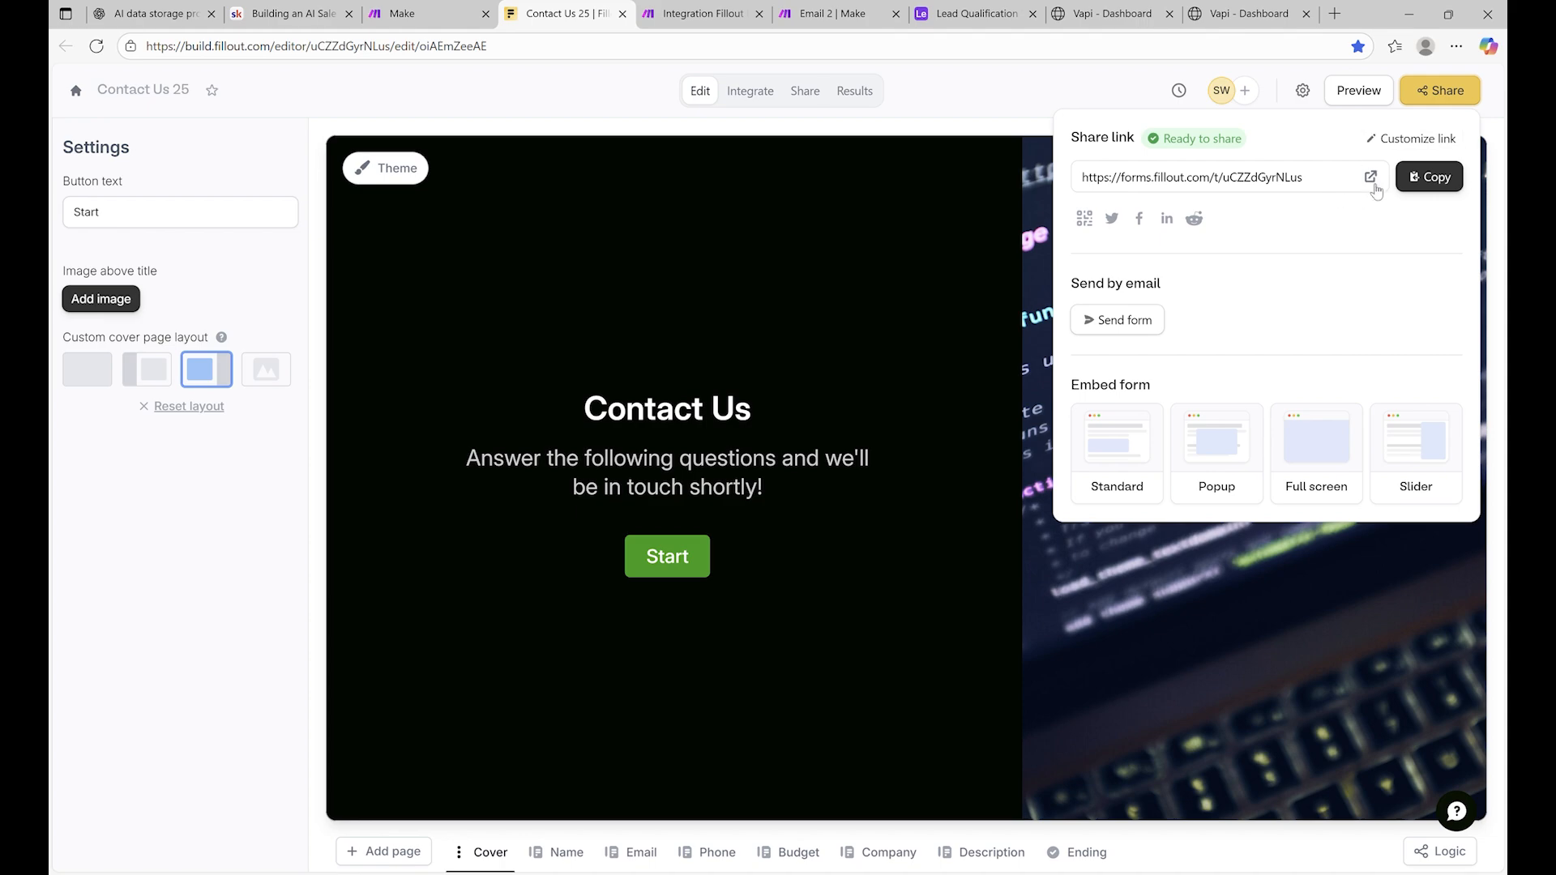
# Open the live Contact Us form, restart it, and enter the contact's first and last name
pyautogui.click(1371, 178)
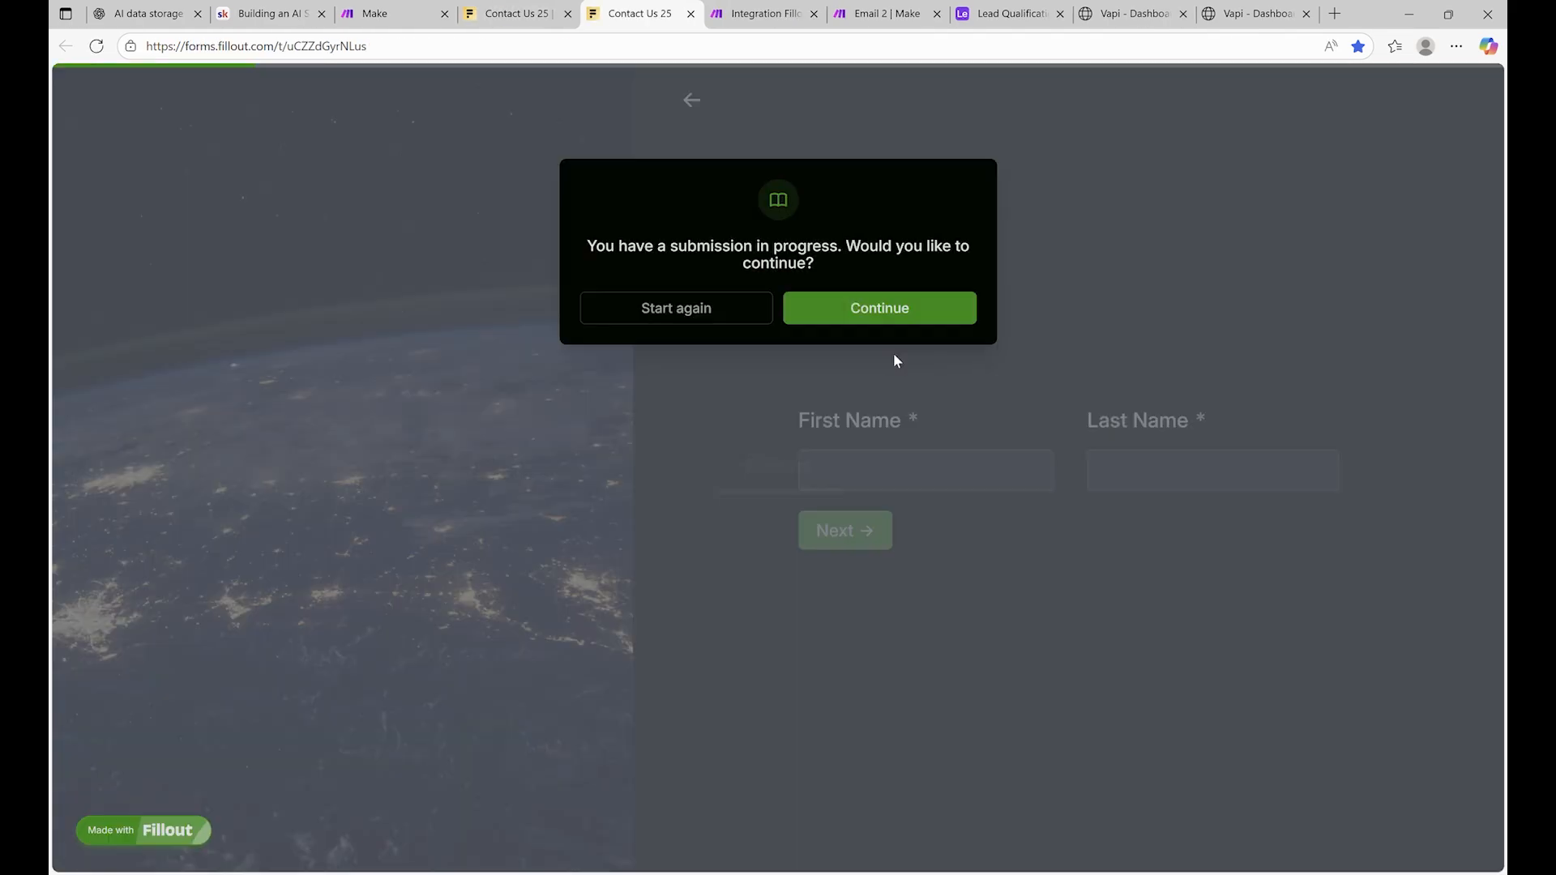
pyautogui.click(704, 309)
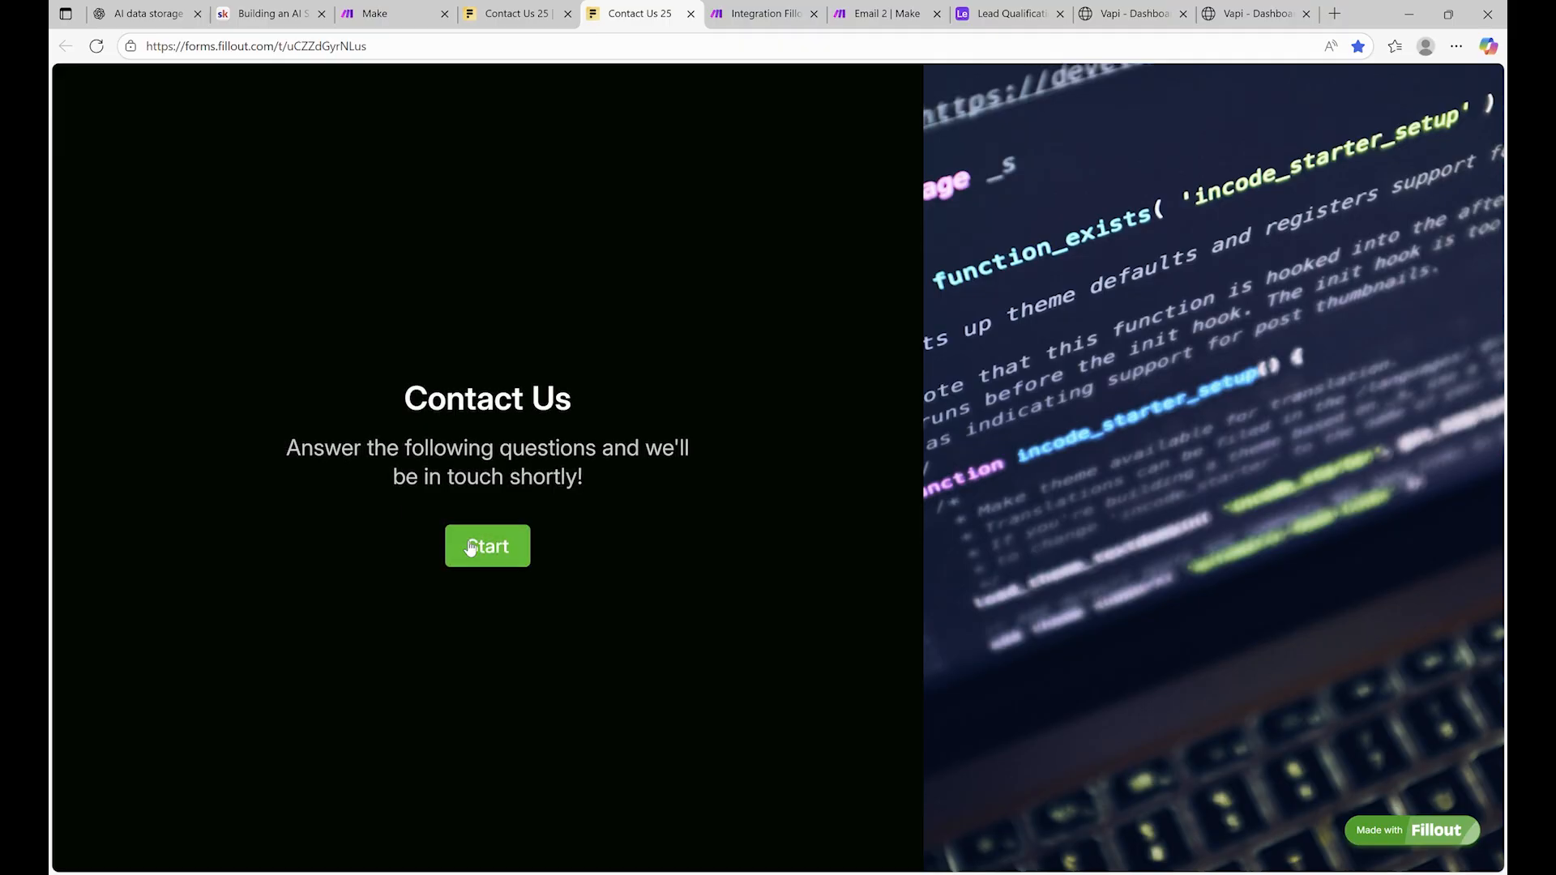
pyautogui.click(470, 549)
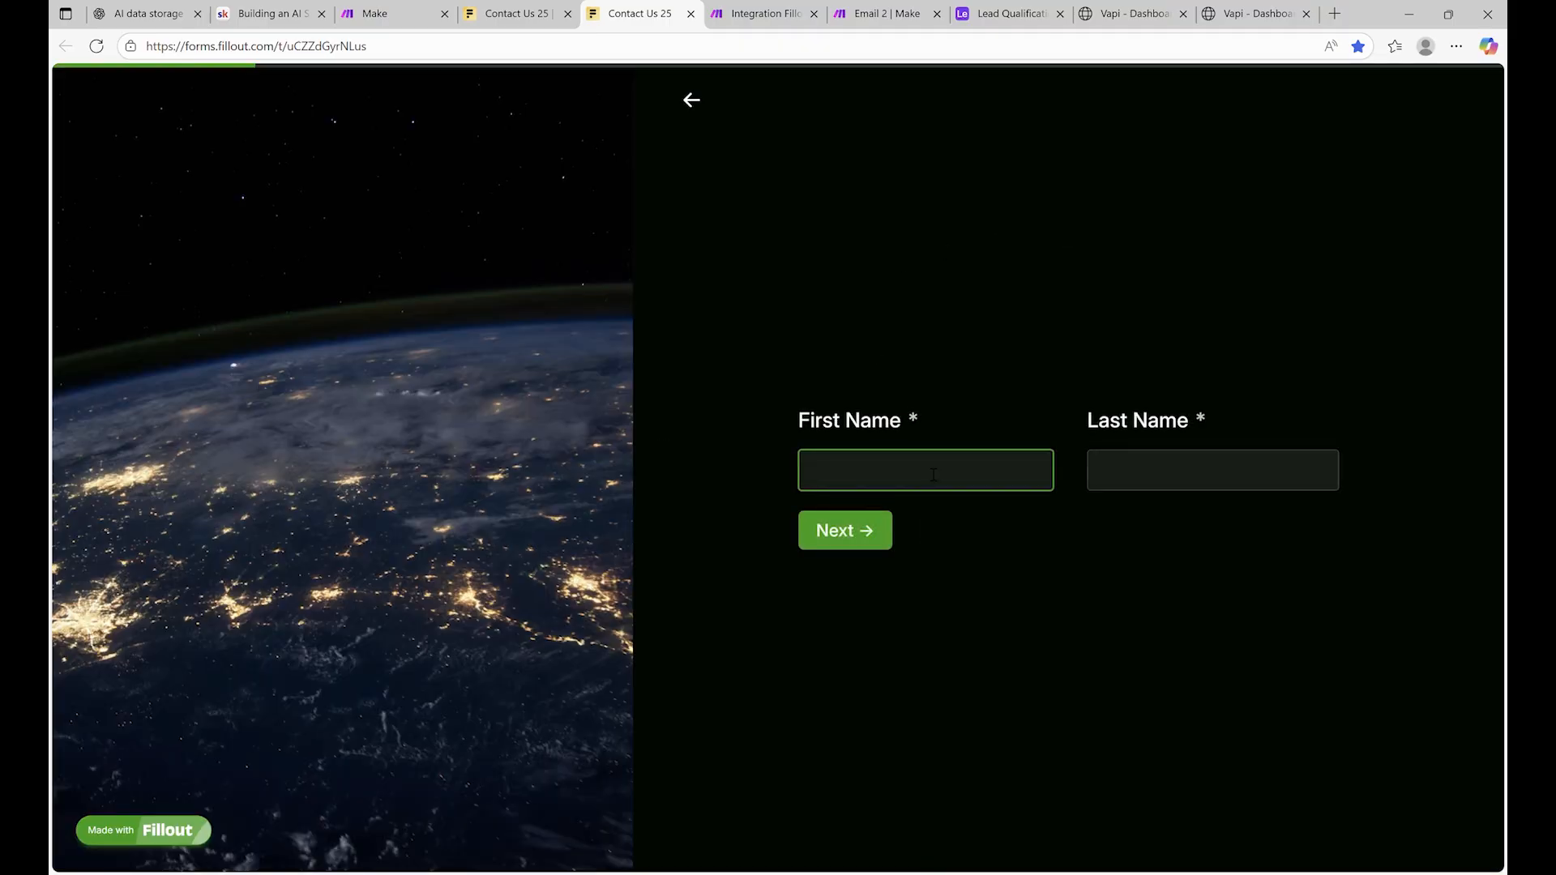
pyautogui.write('La')
pyautogui.press('BackSpace')
pyautogui.press('BackSpace')
pyautogui.click(1215, 467)
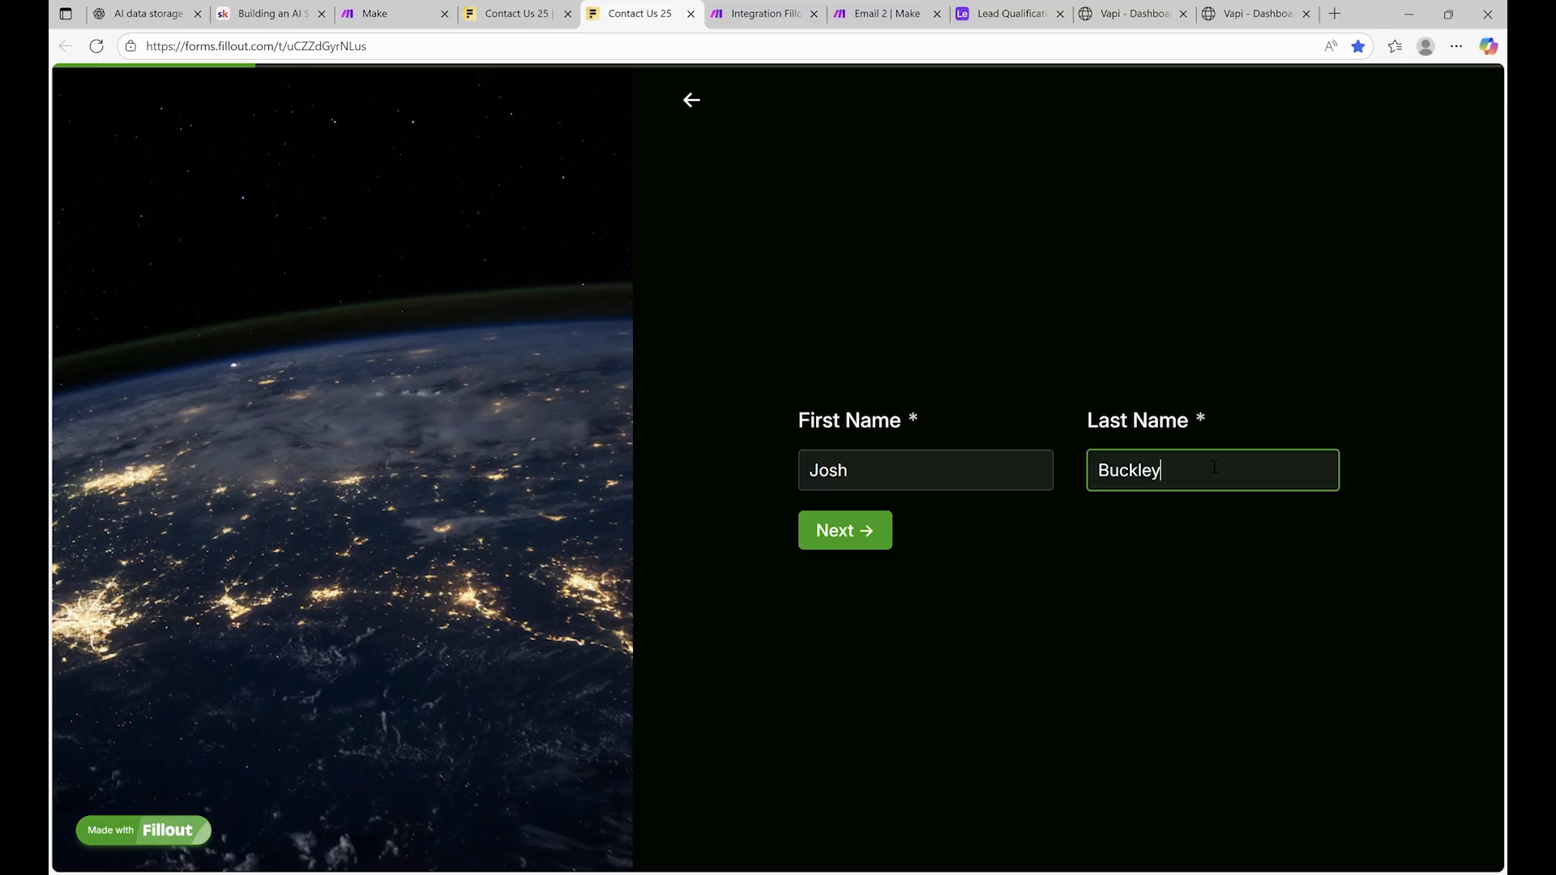
# Fill in the contact's e-mail address and phone number
pyautogui.click(886, 543)
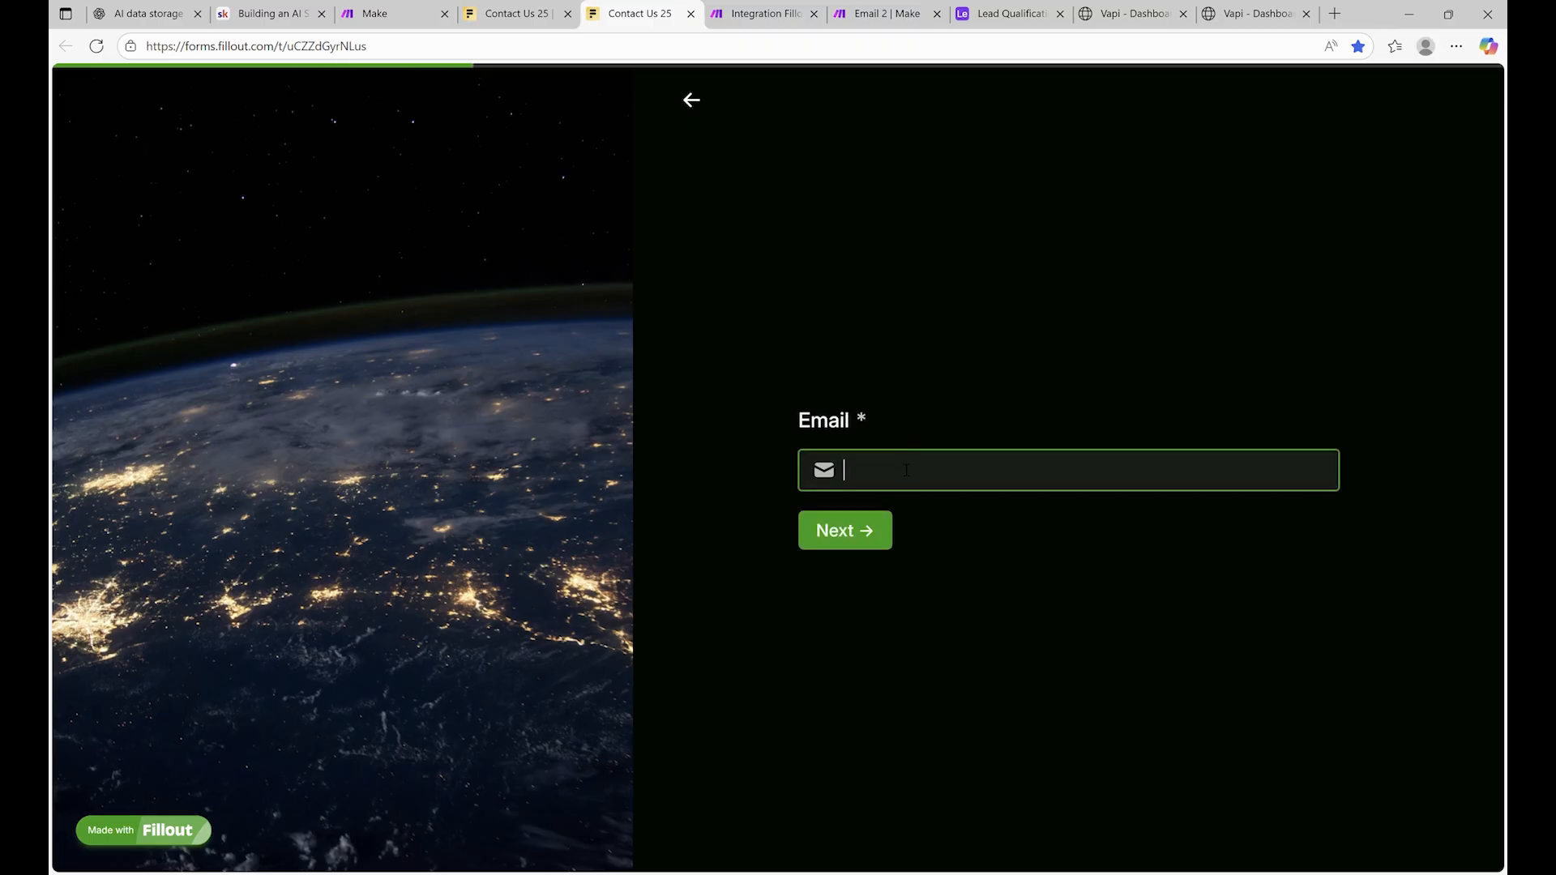
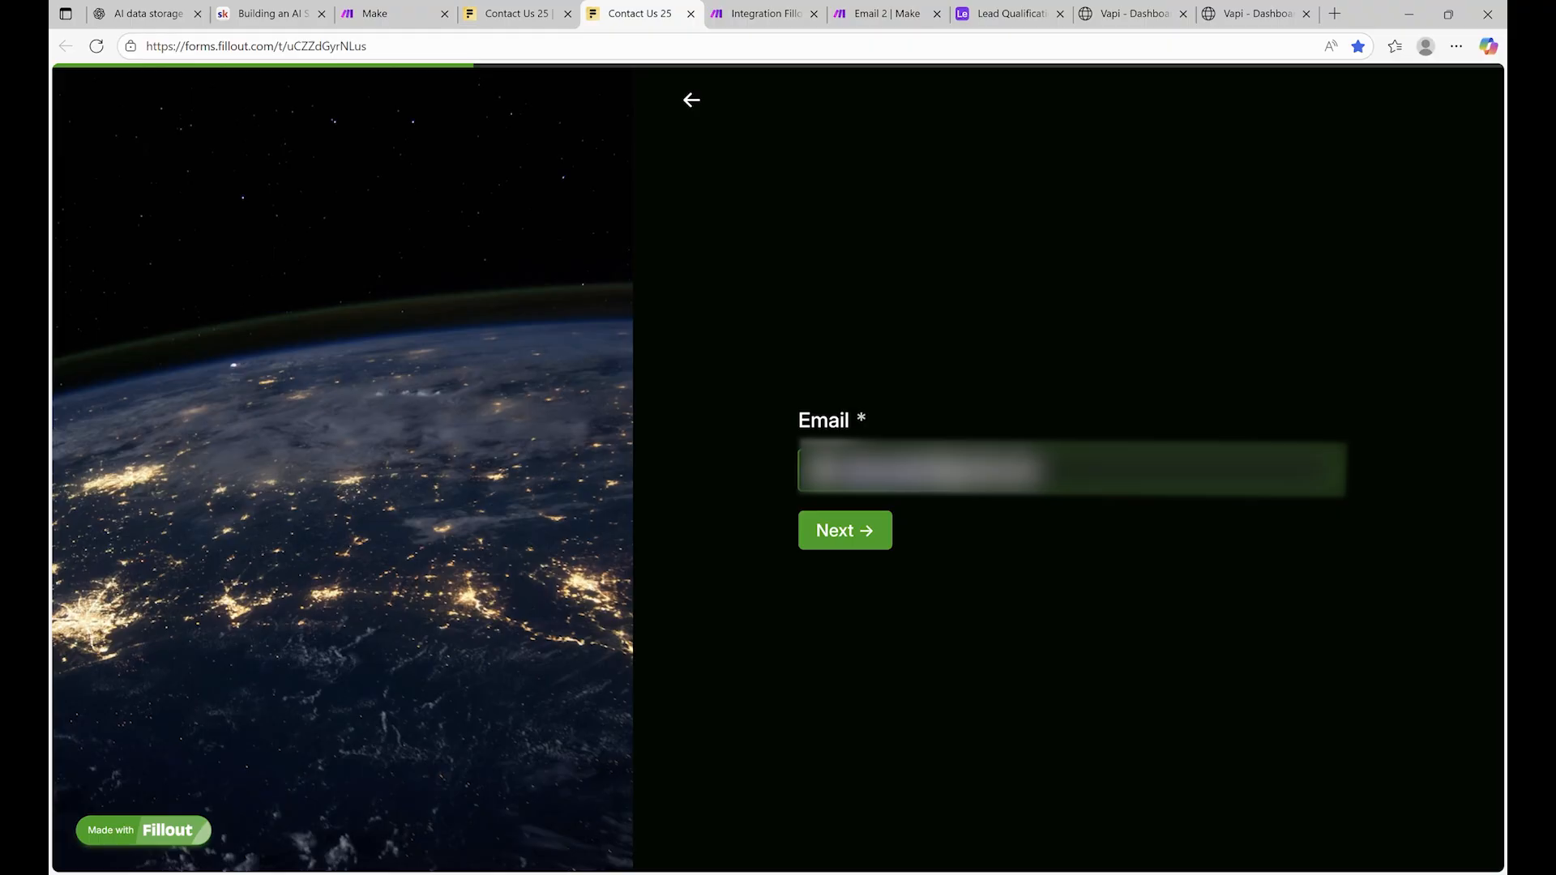
pyautogui.click(834, 537)
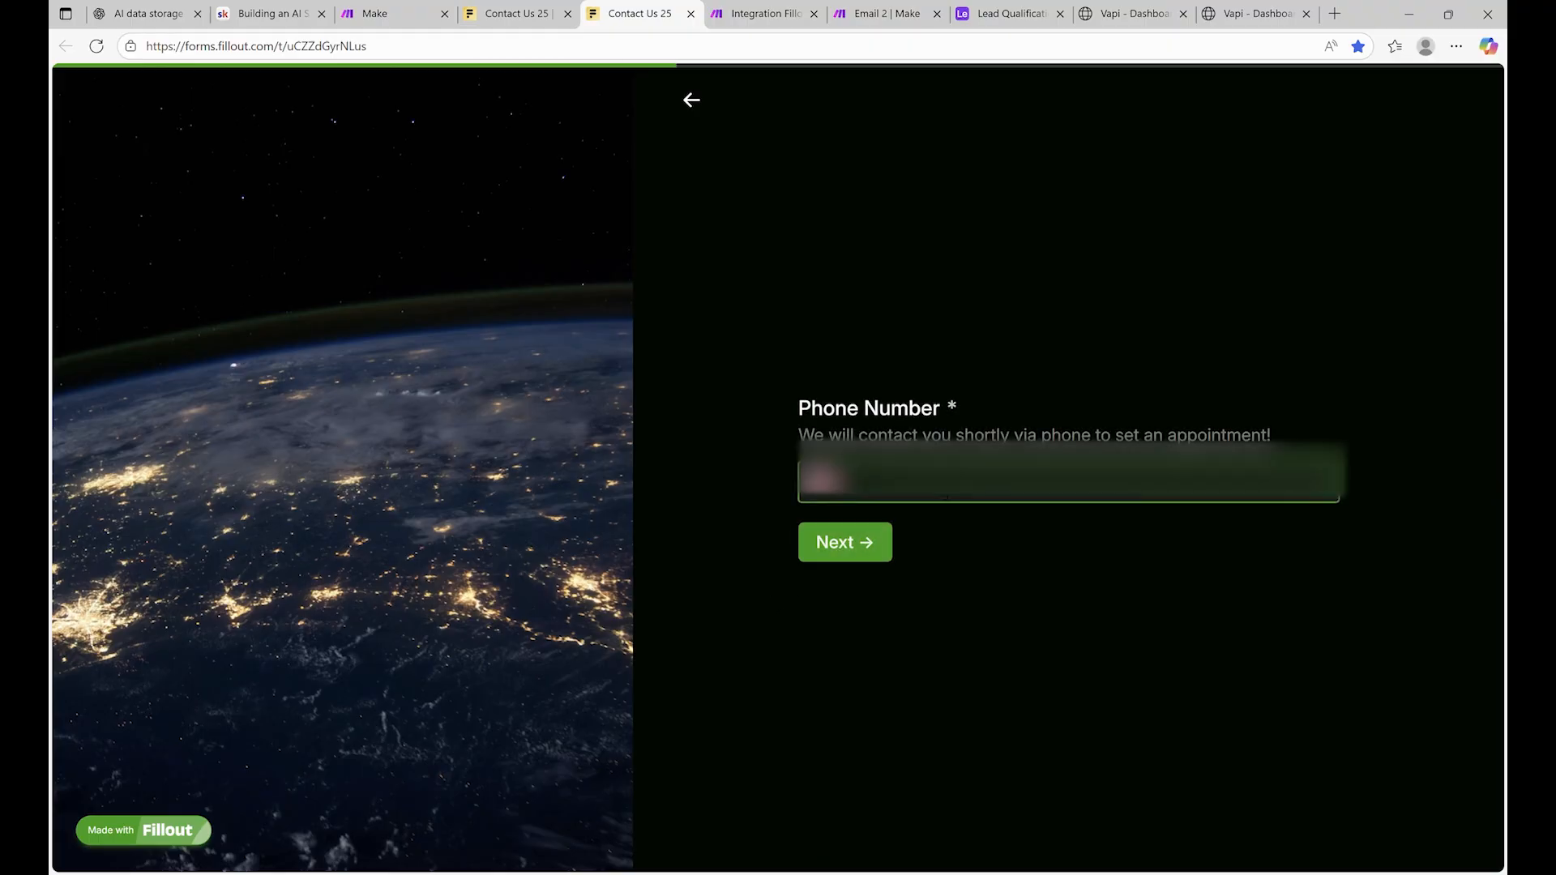
pyautogui.write('555555')
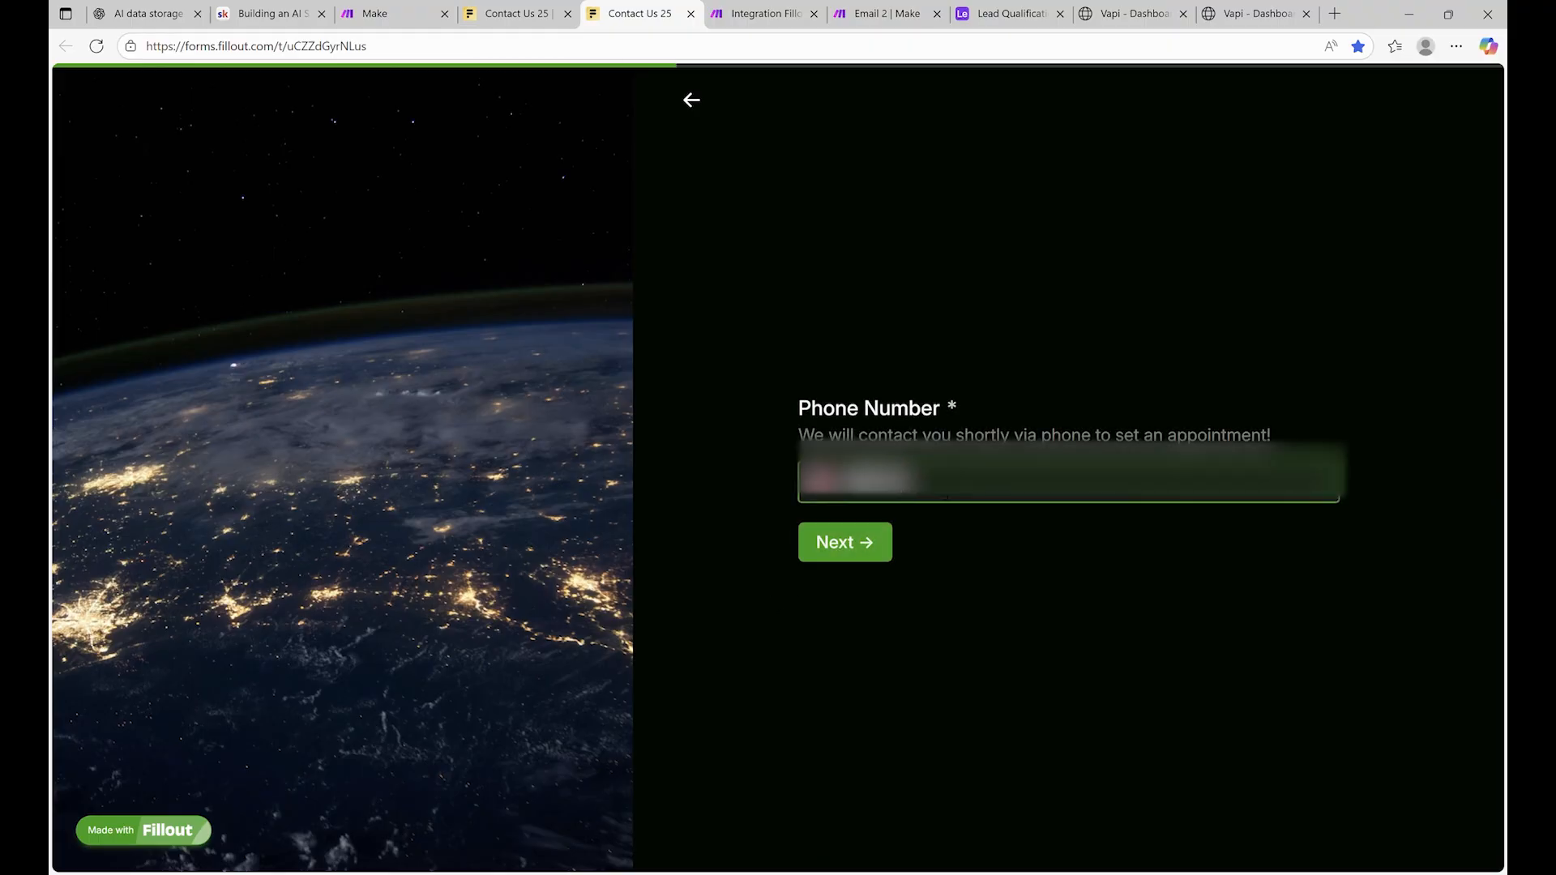
pyautogui.write('5555')
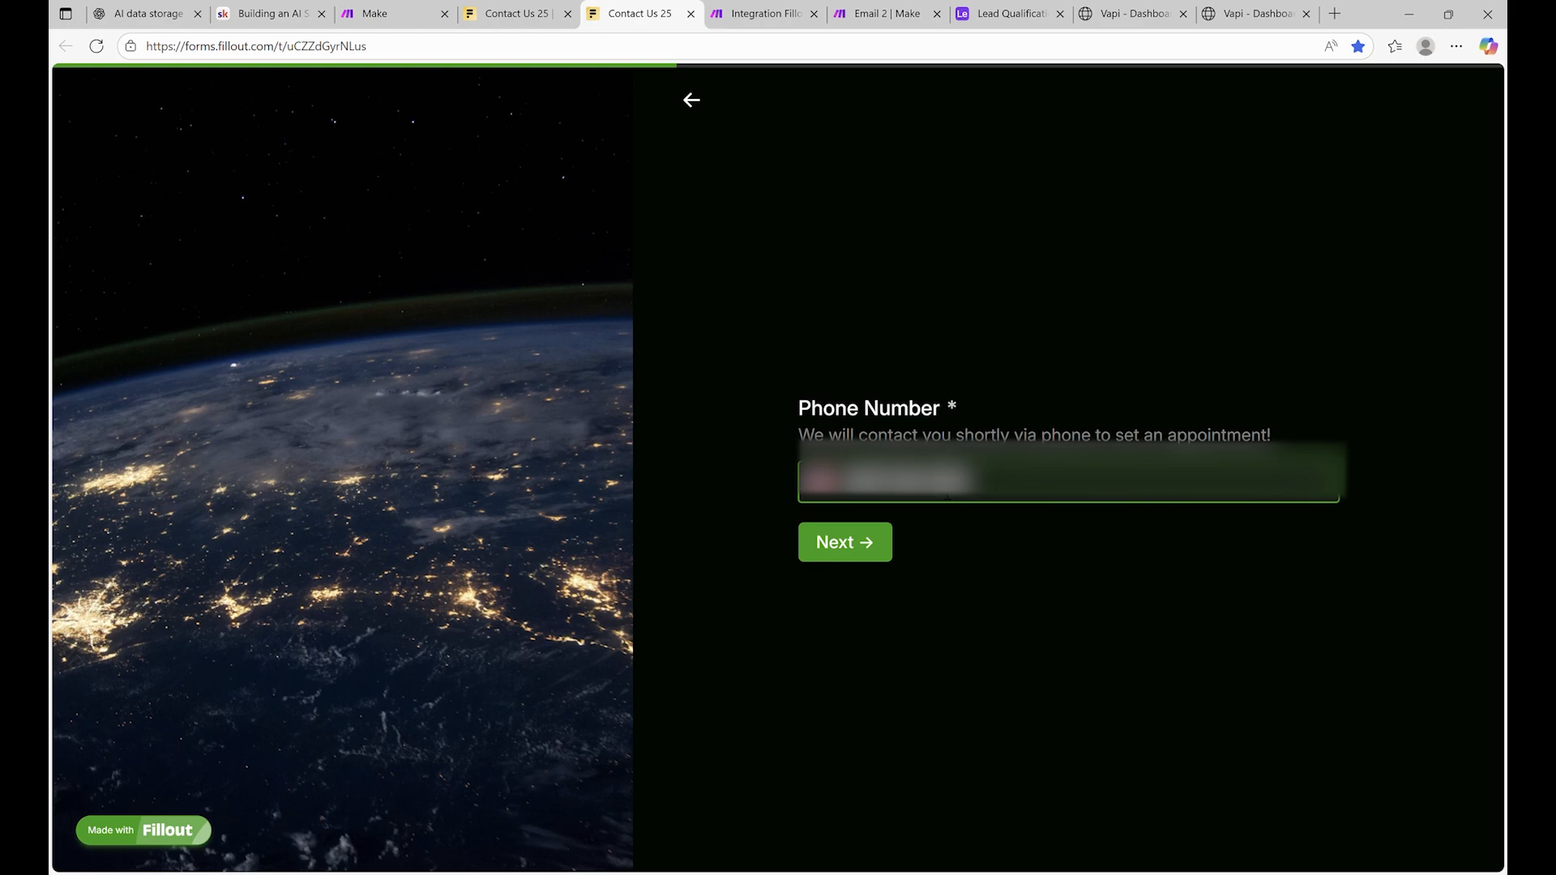
# Choose a $5,000 - $10,000 budget, company 'Petal AI', description 'Chabtots for my sales team!!', and submit
pyautogui.click(857, 548)
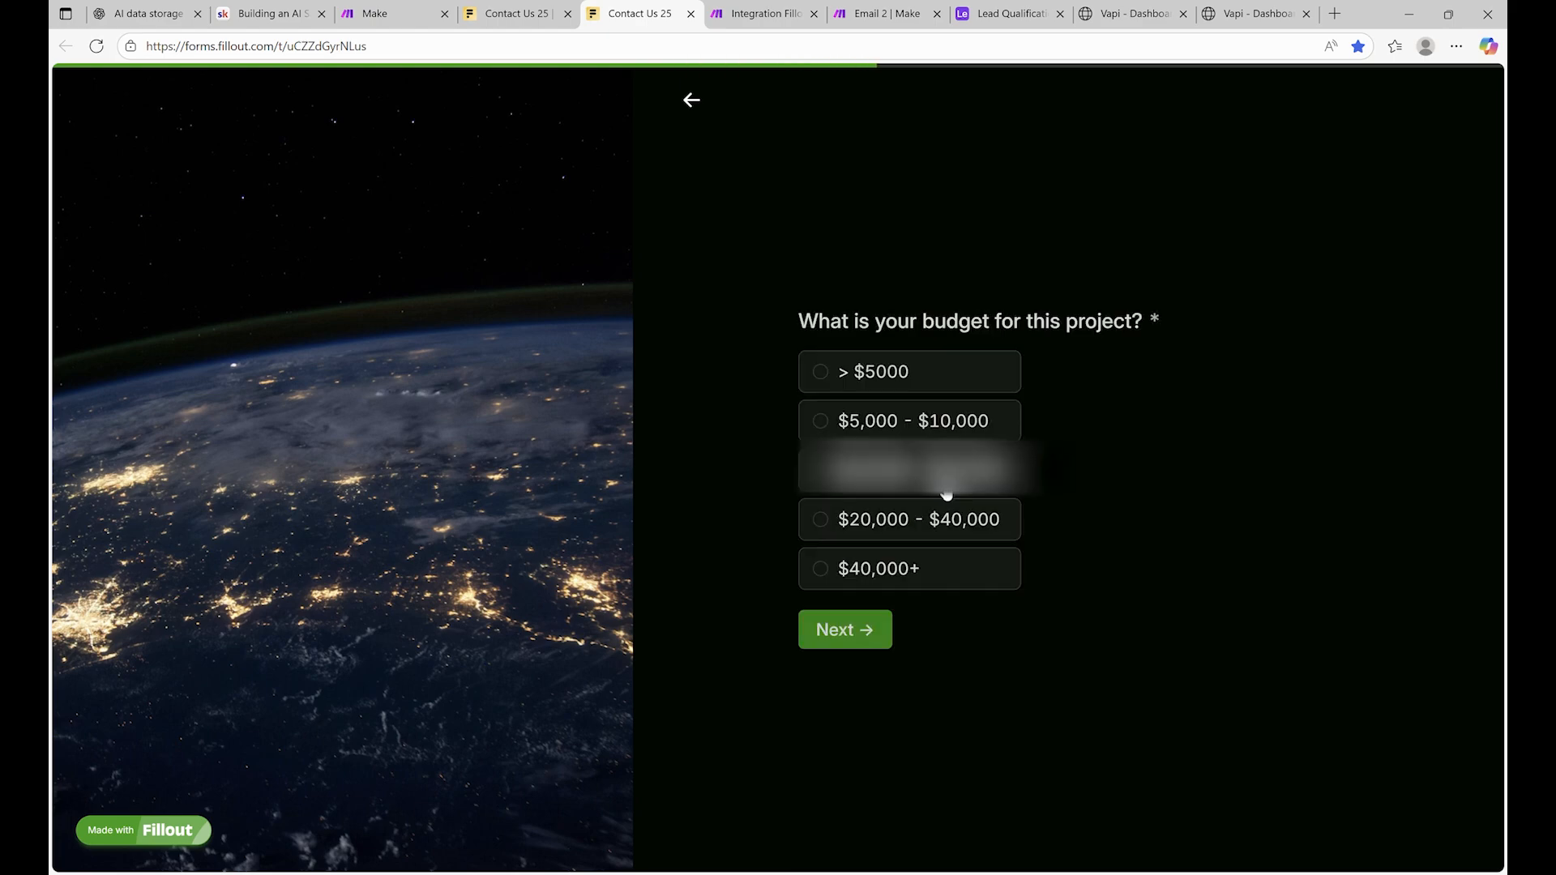
pyautogui.click(896, 419)
pyautogui.click(884, 625)
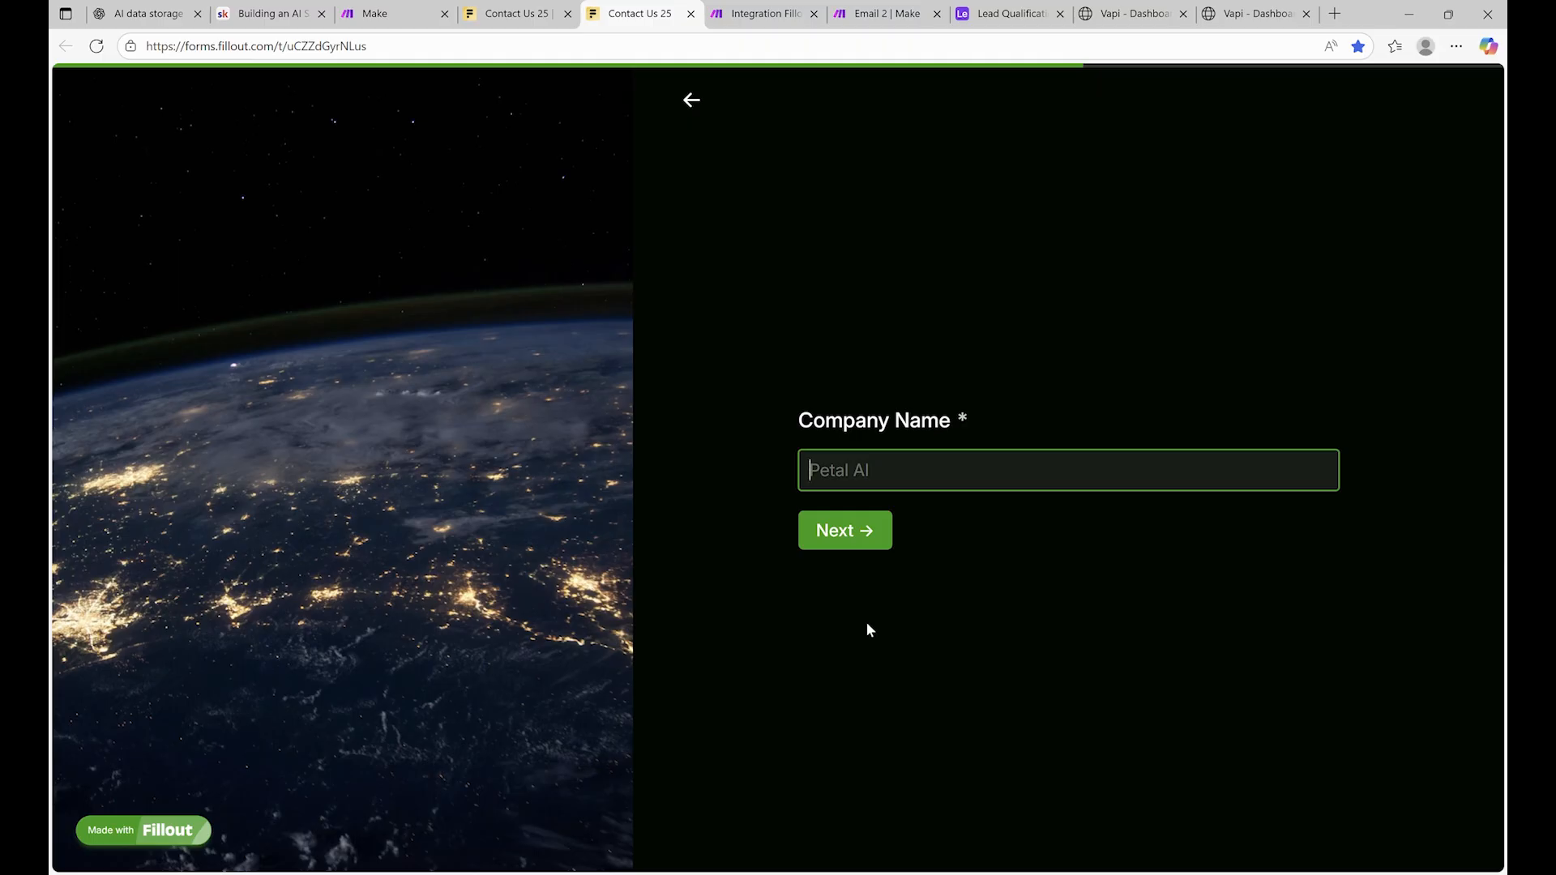
pyautogui.write('Petal AI')
pyautogui.click(866, 534)
pyautogui.write('Chab')
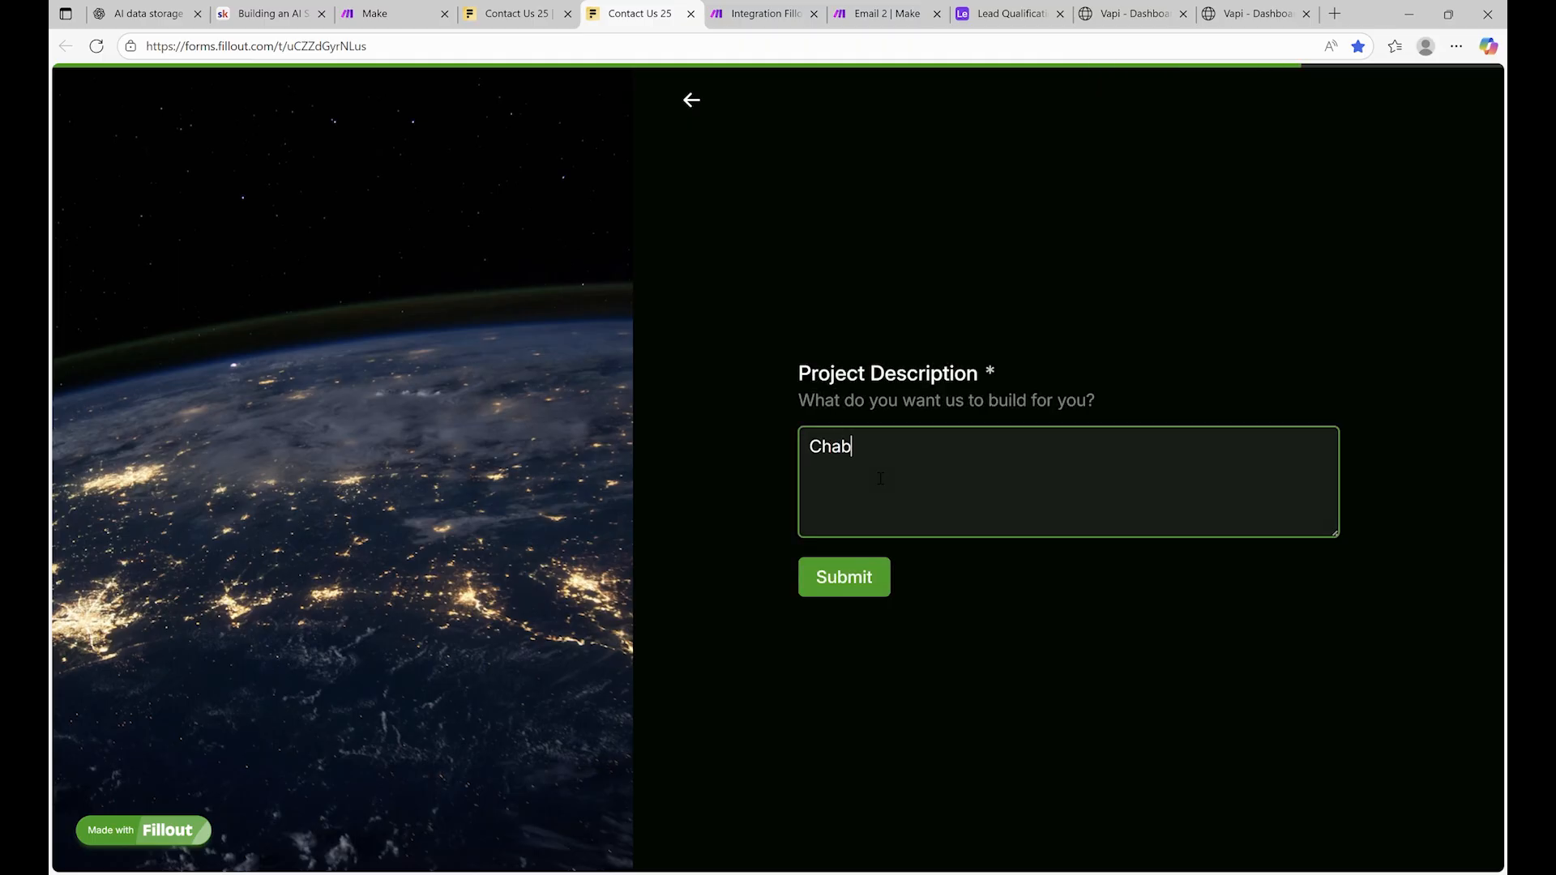
pyautogui.write('tots for my sales team')
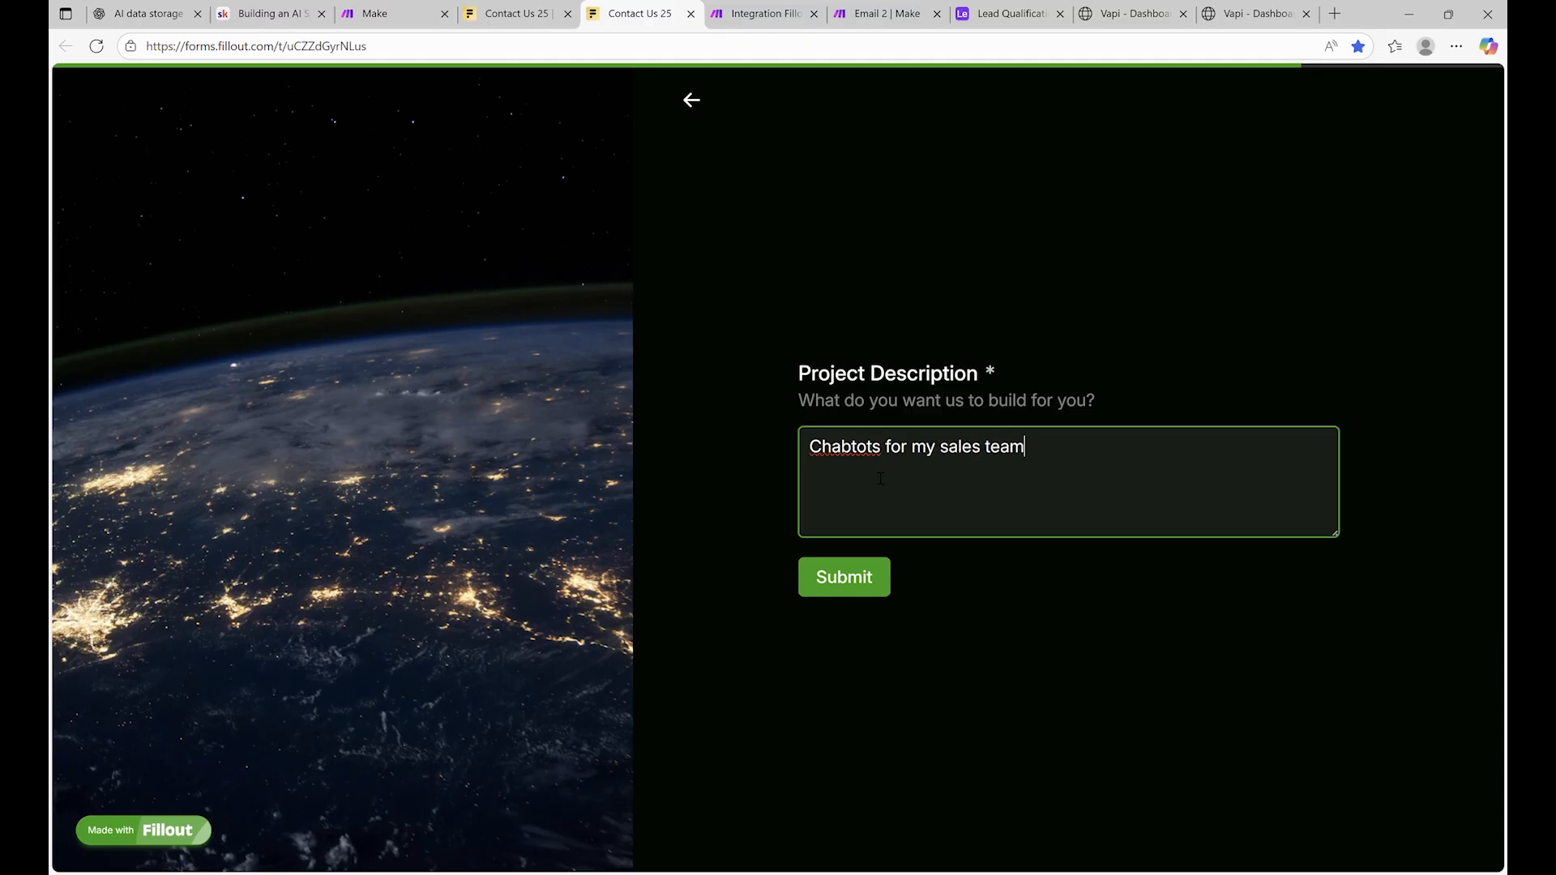
pyautogui.write('!!')
pyautogui.click(866, 570)
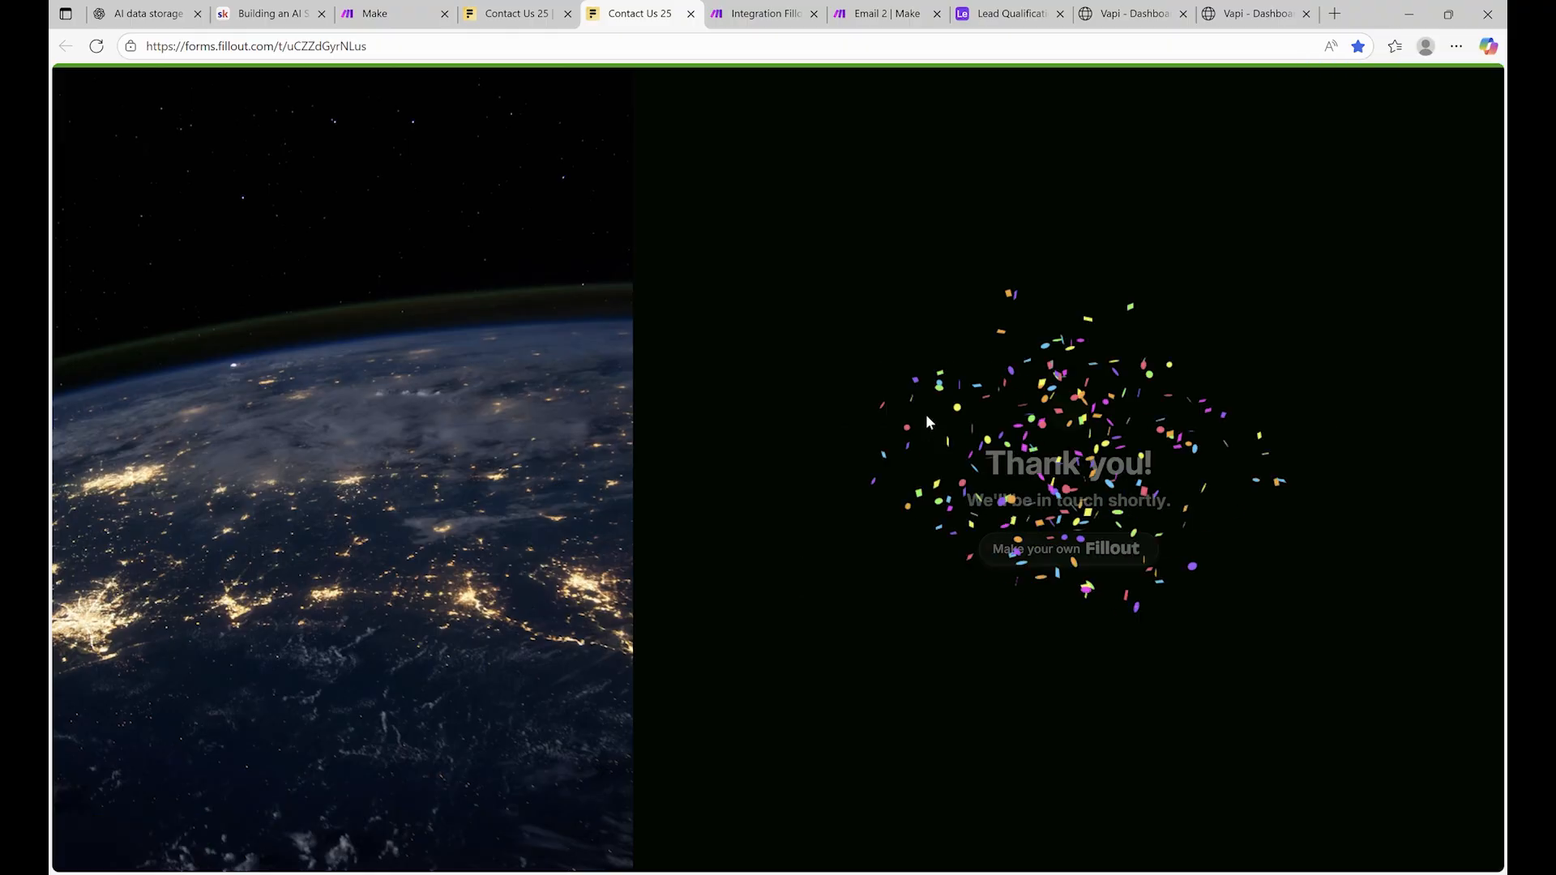
# Check the Integration Fillout Forms, Airtable scenario's run History, then return to the Email 2 scenario
pyautogui.click(735, 8)
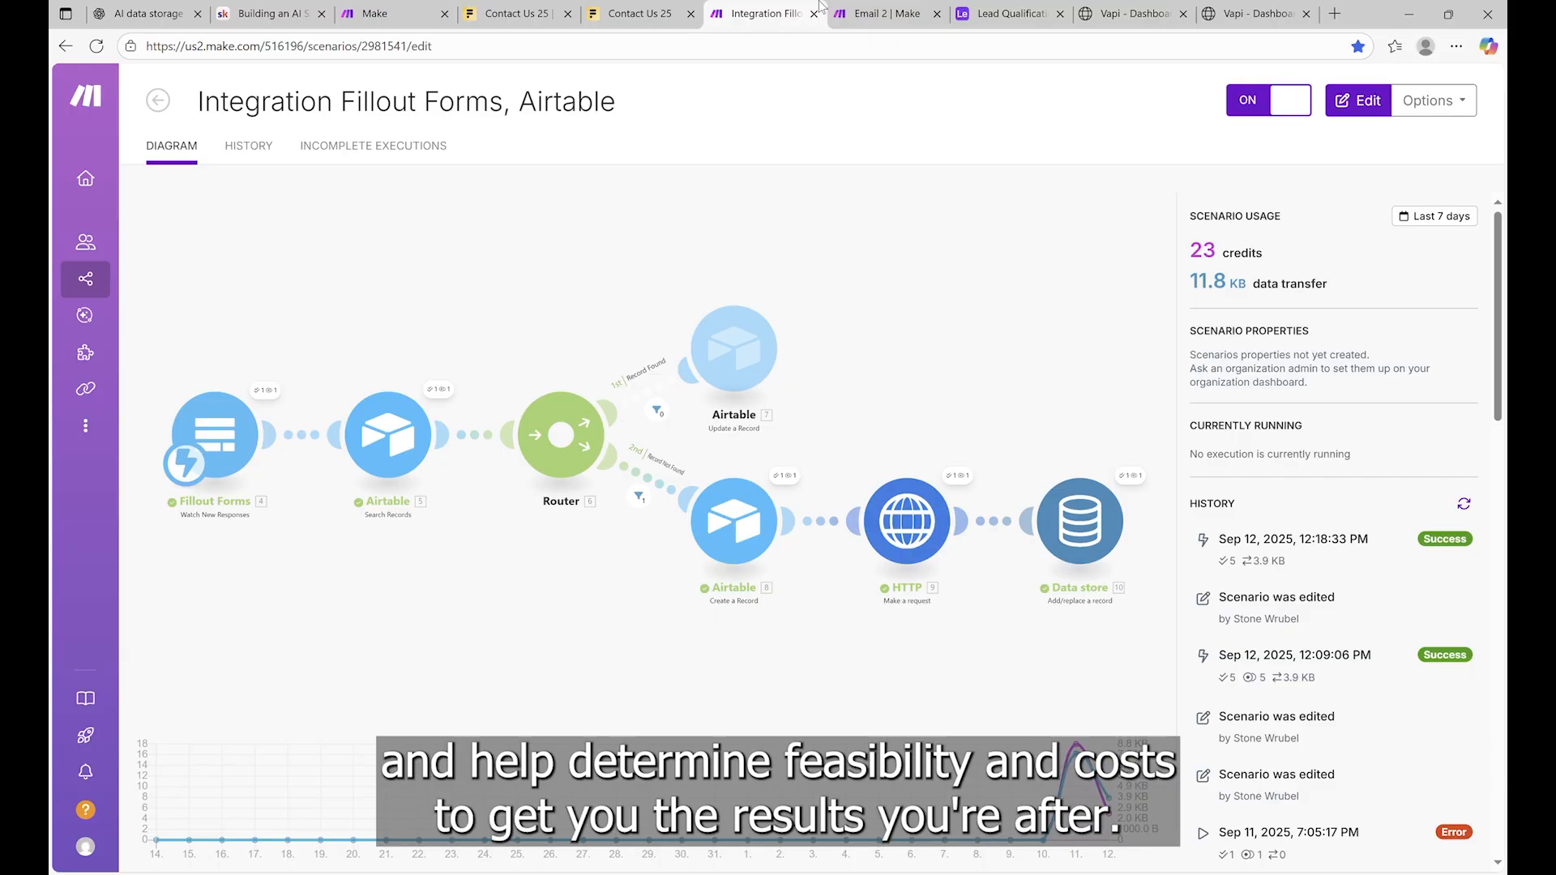
pyautogui.click(886, 14)
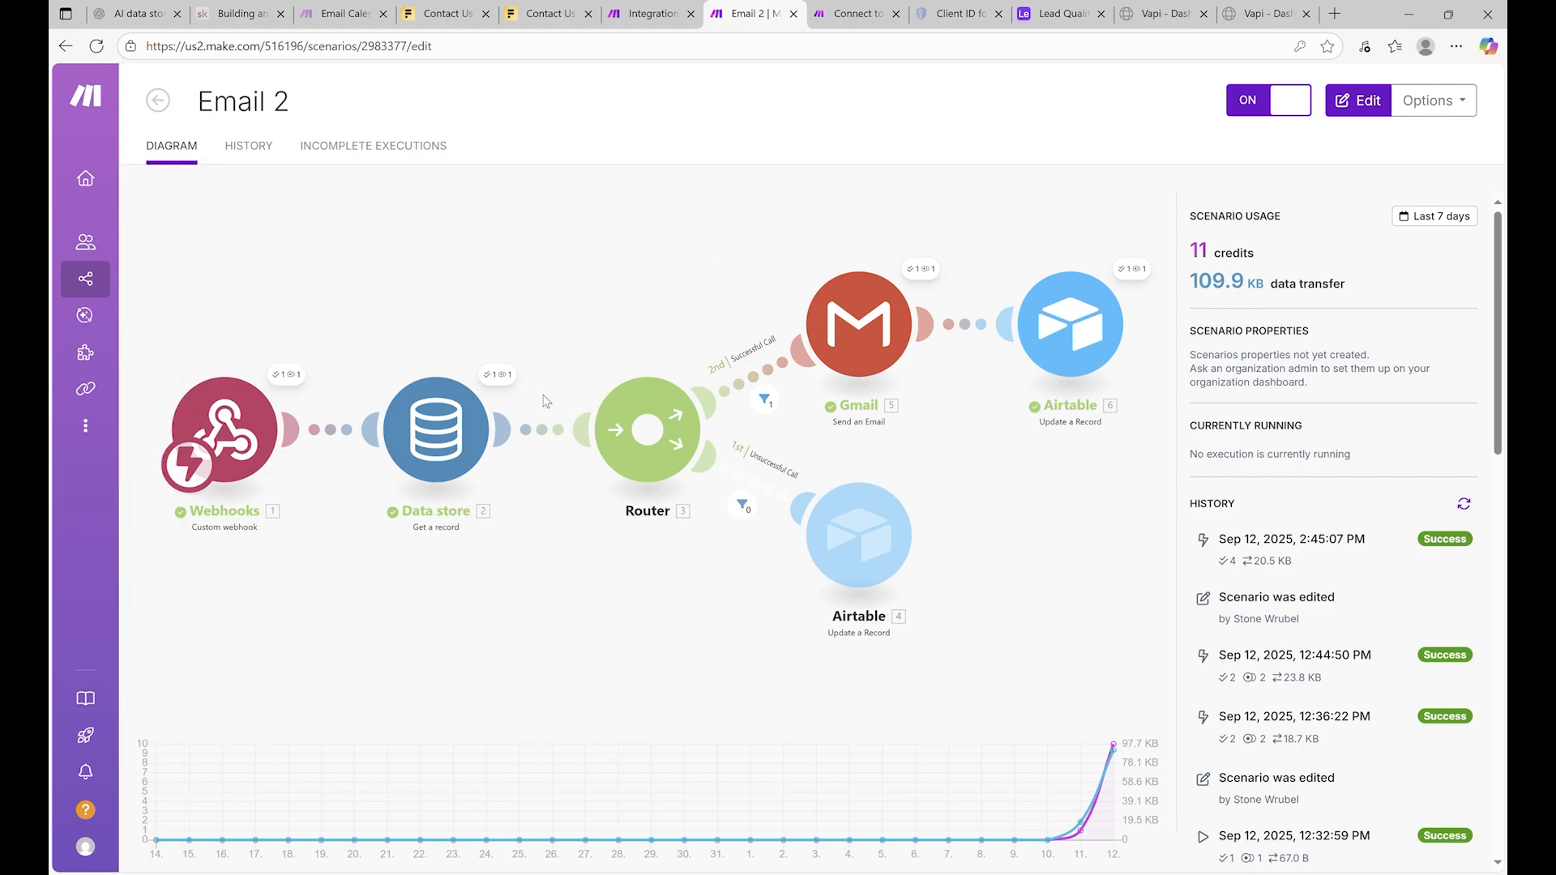
# Inspect the last run's Data store, Successful Call filter, Gmail email and Airtable update results
pyautogui.click(504, 381)
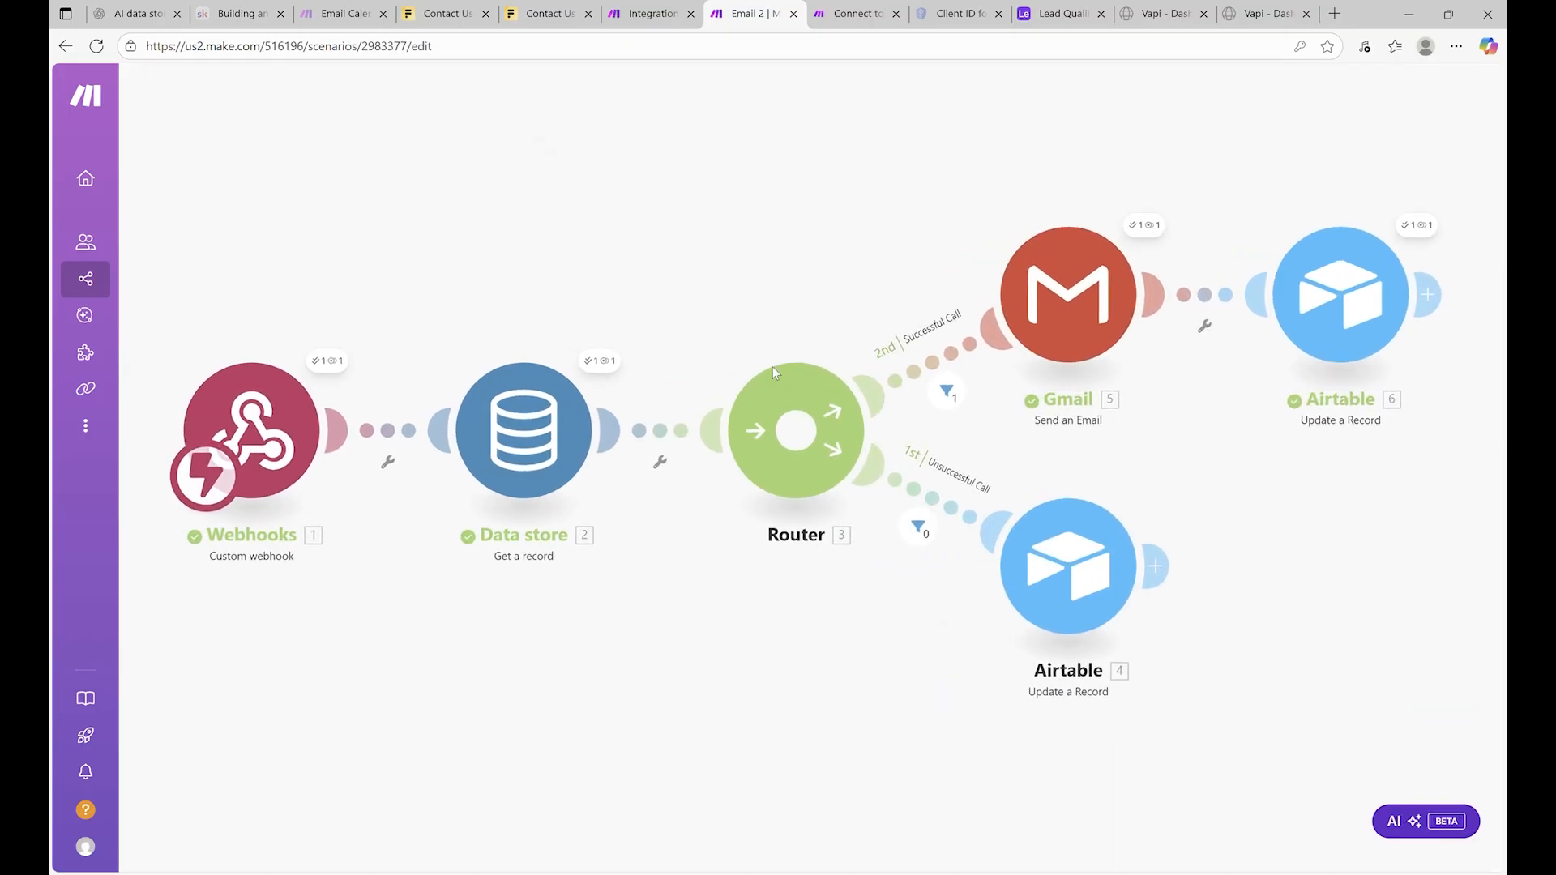
pyautogui.click(963, 391)
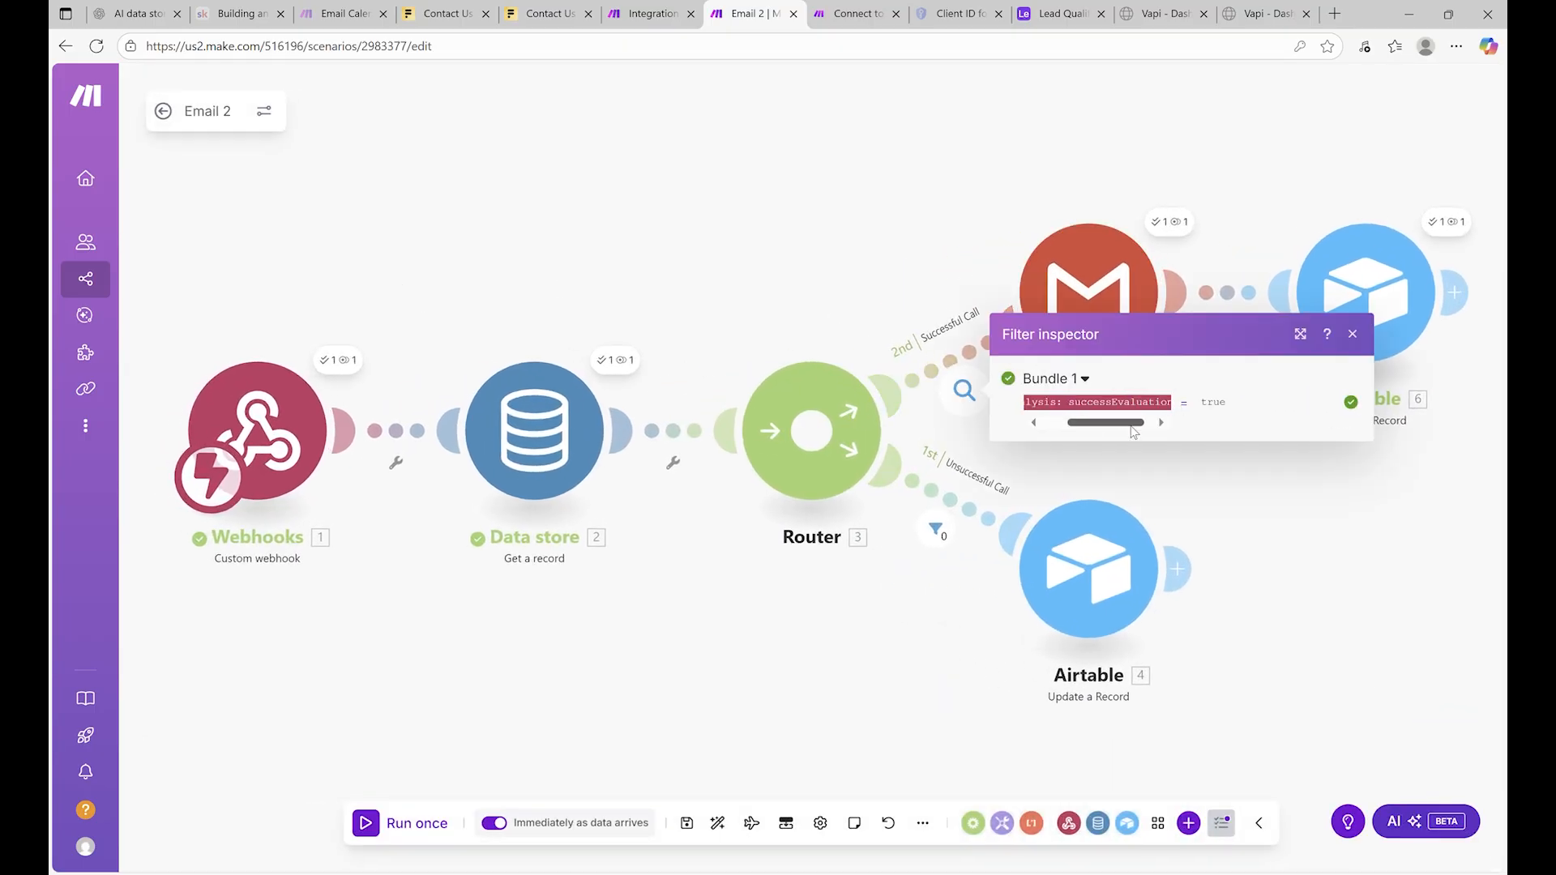
pyautogui.moveTo(1128, 425); pyautogui.dragTo(1158, 428)
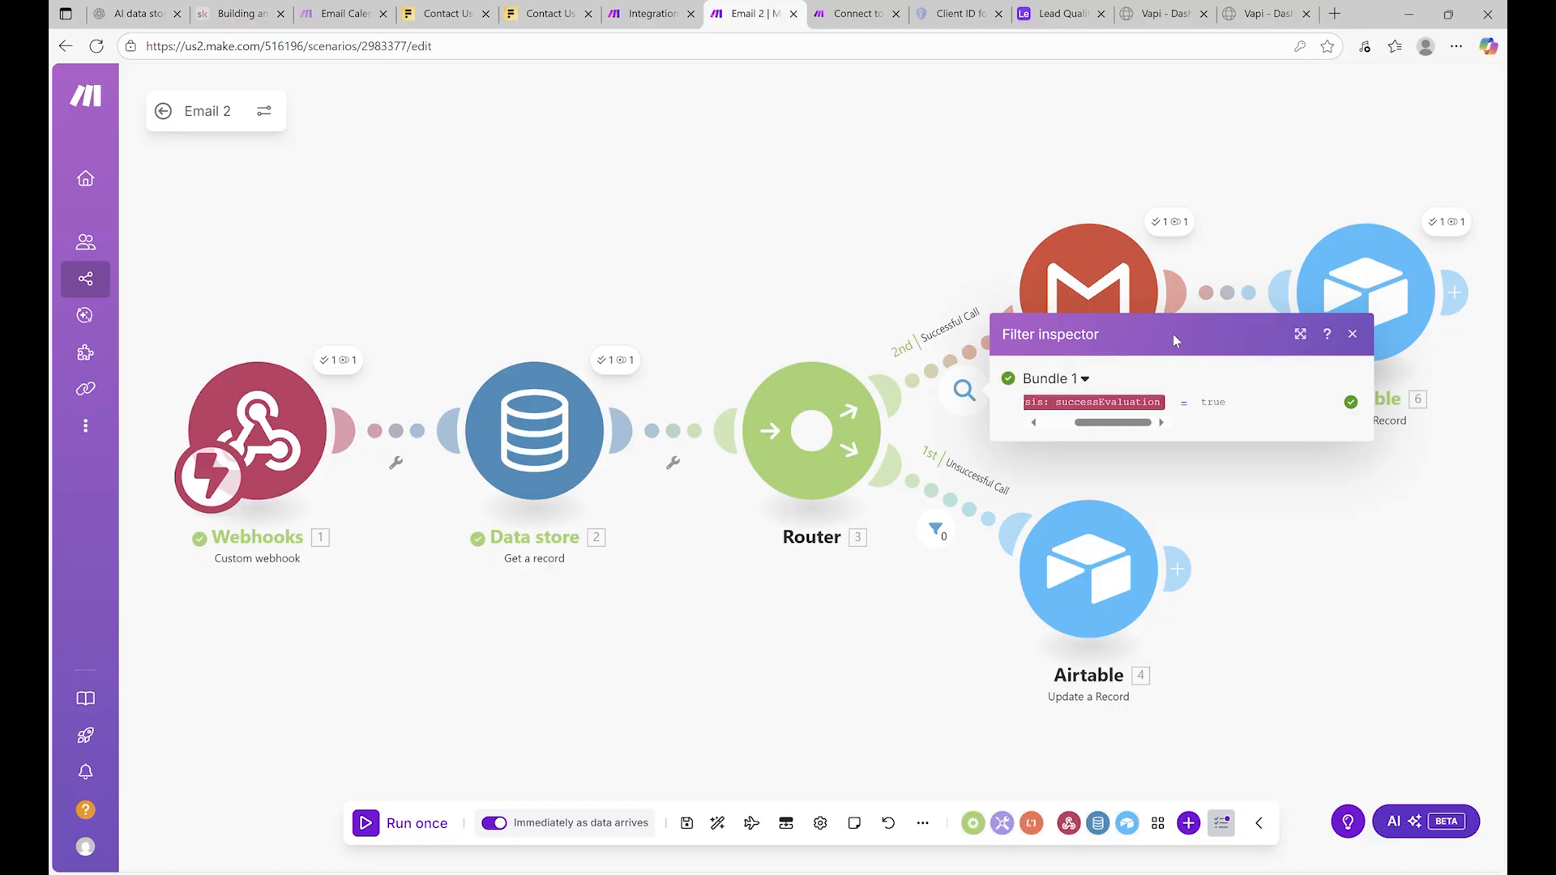
pyautogui.click(1173, 225)
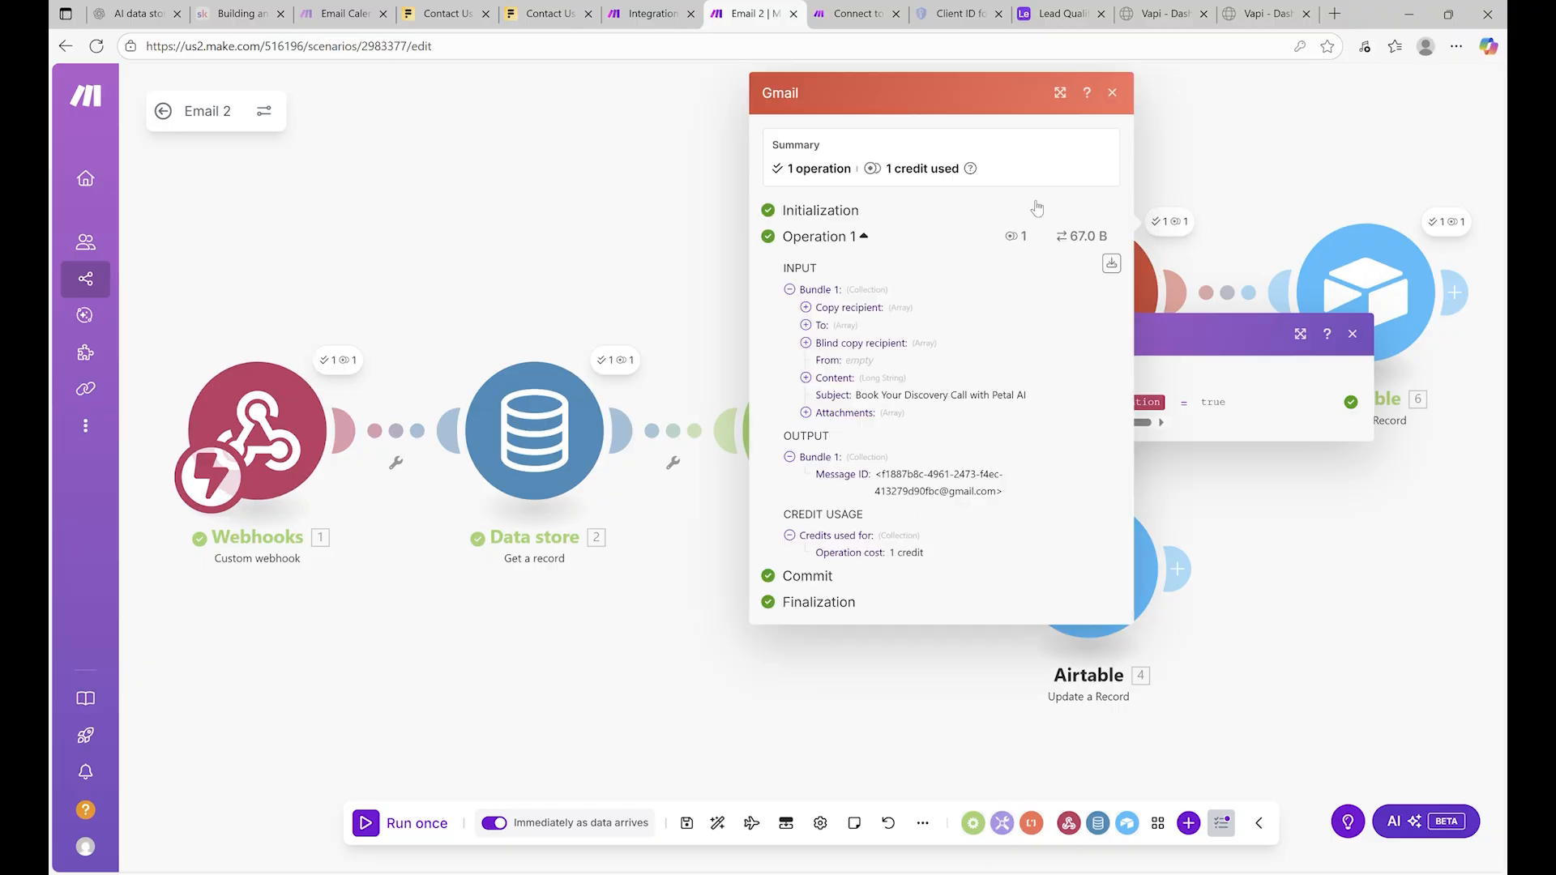
pyautogui.click(622, 252)
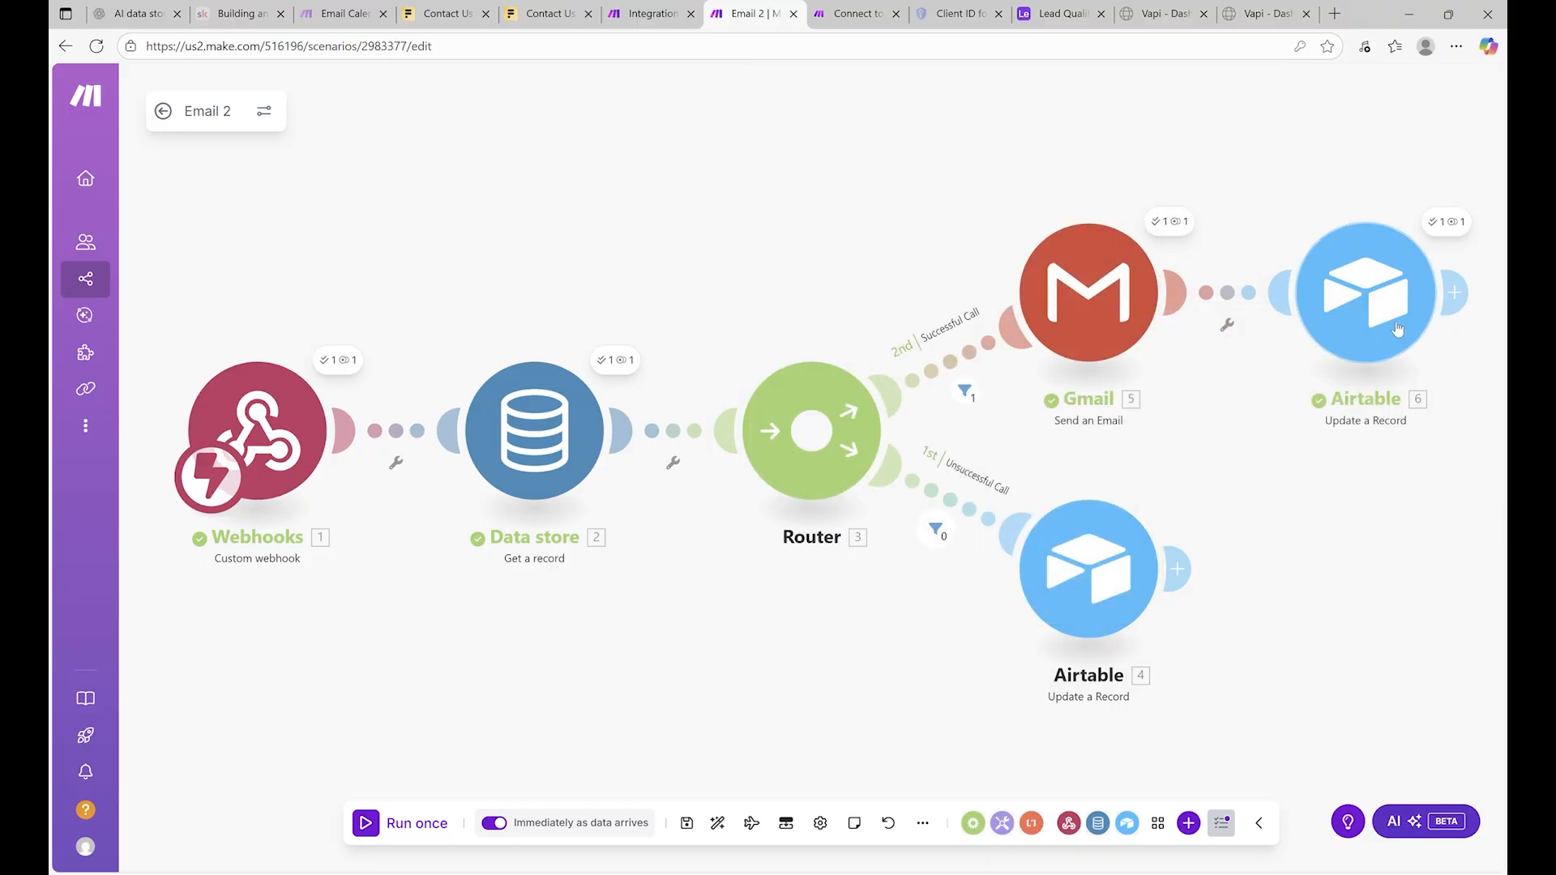
pyautogui.click(1447, 220)
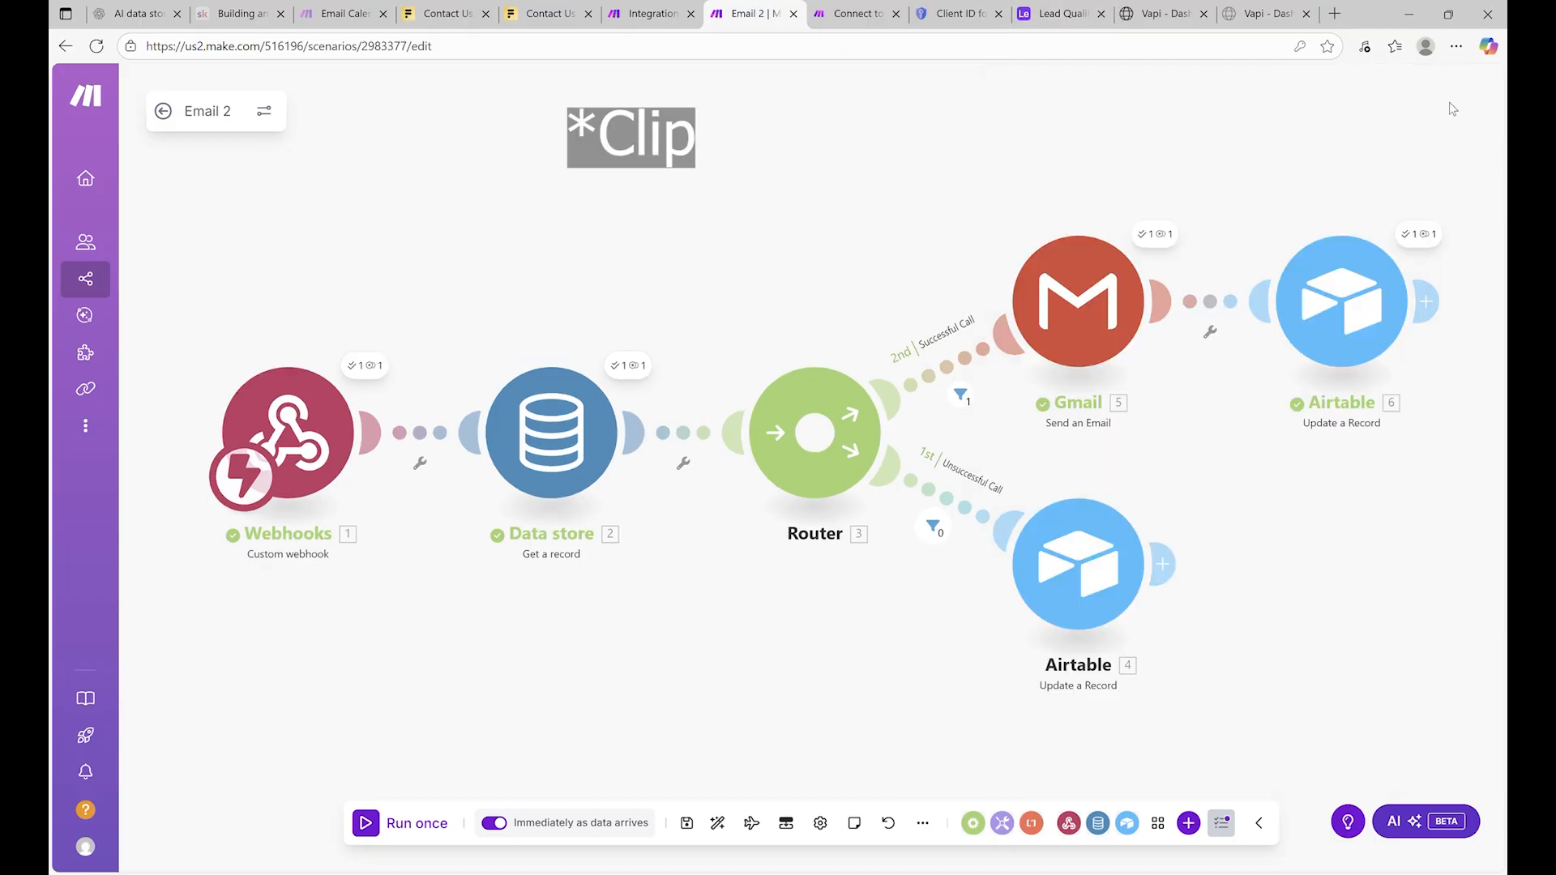
pyautogui.click(1058, 16)
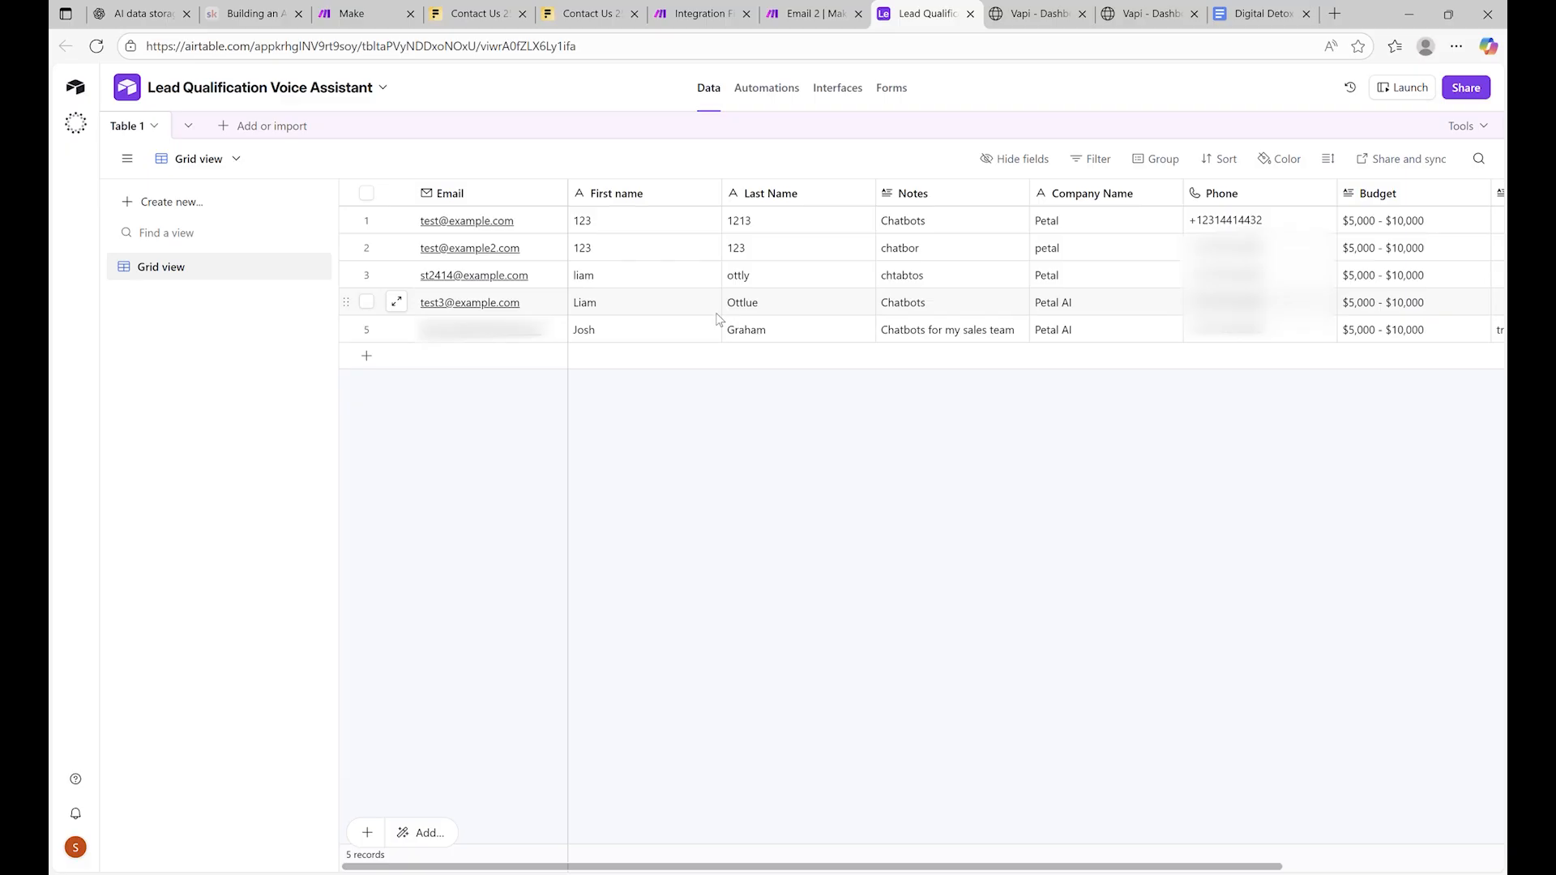
# Verify the newest lead's Interested value, then enter 'Petal AI' as the company name
pyautogui.hscroll(3, 716, 320)
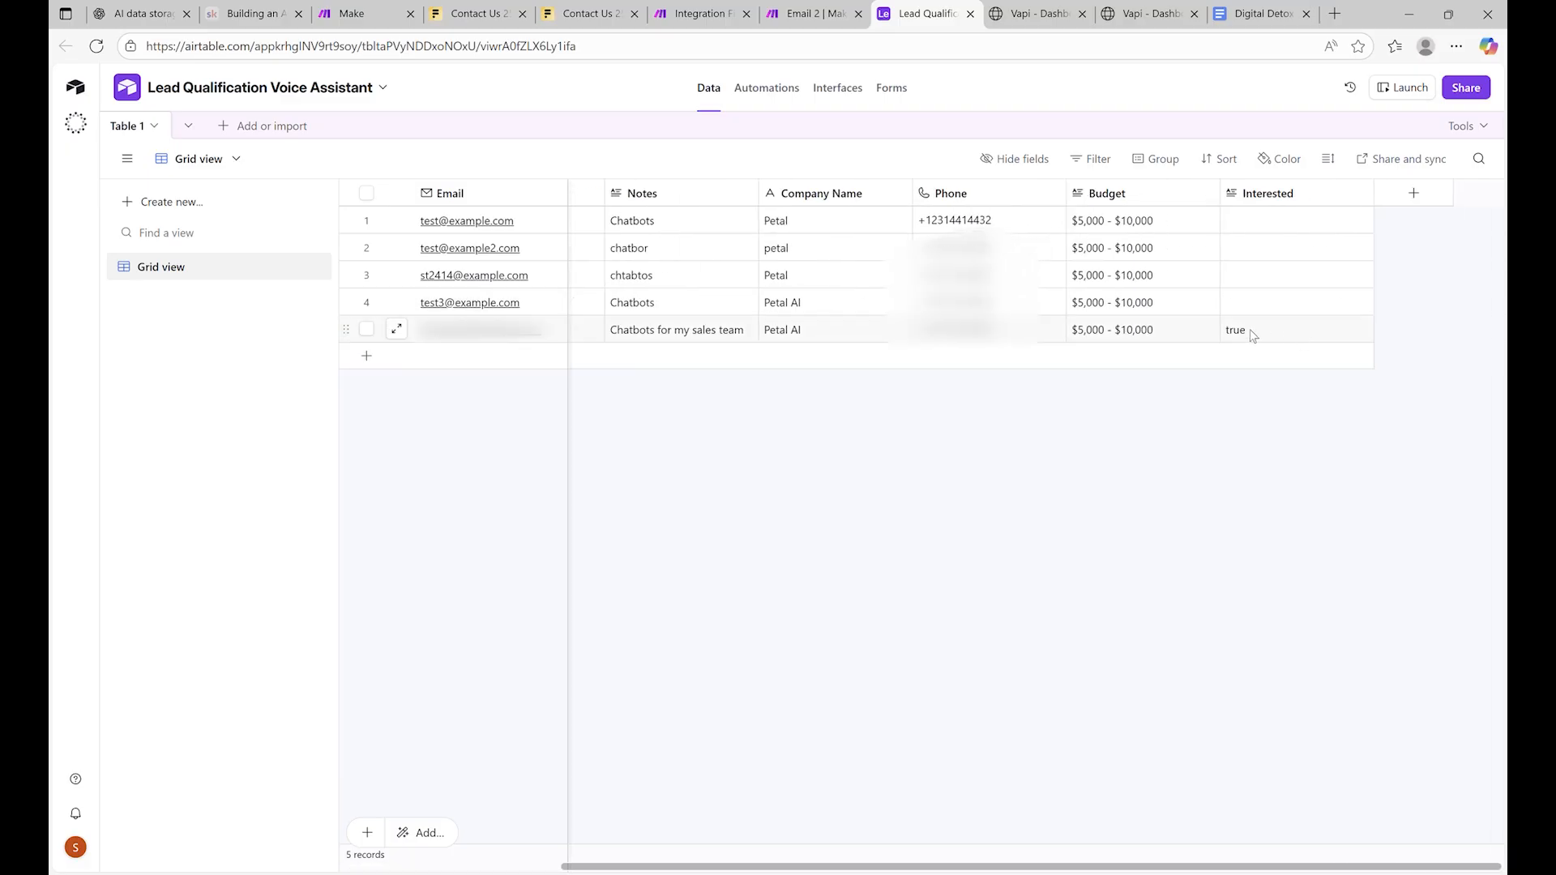
pyautogui.click(1252, 336)
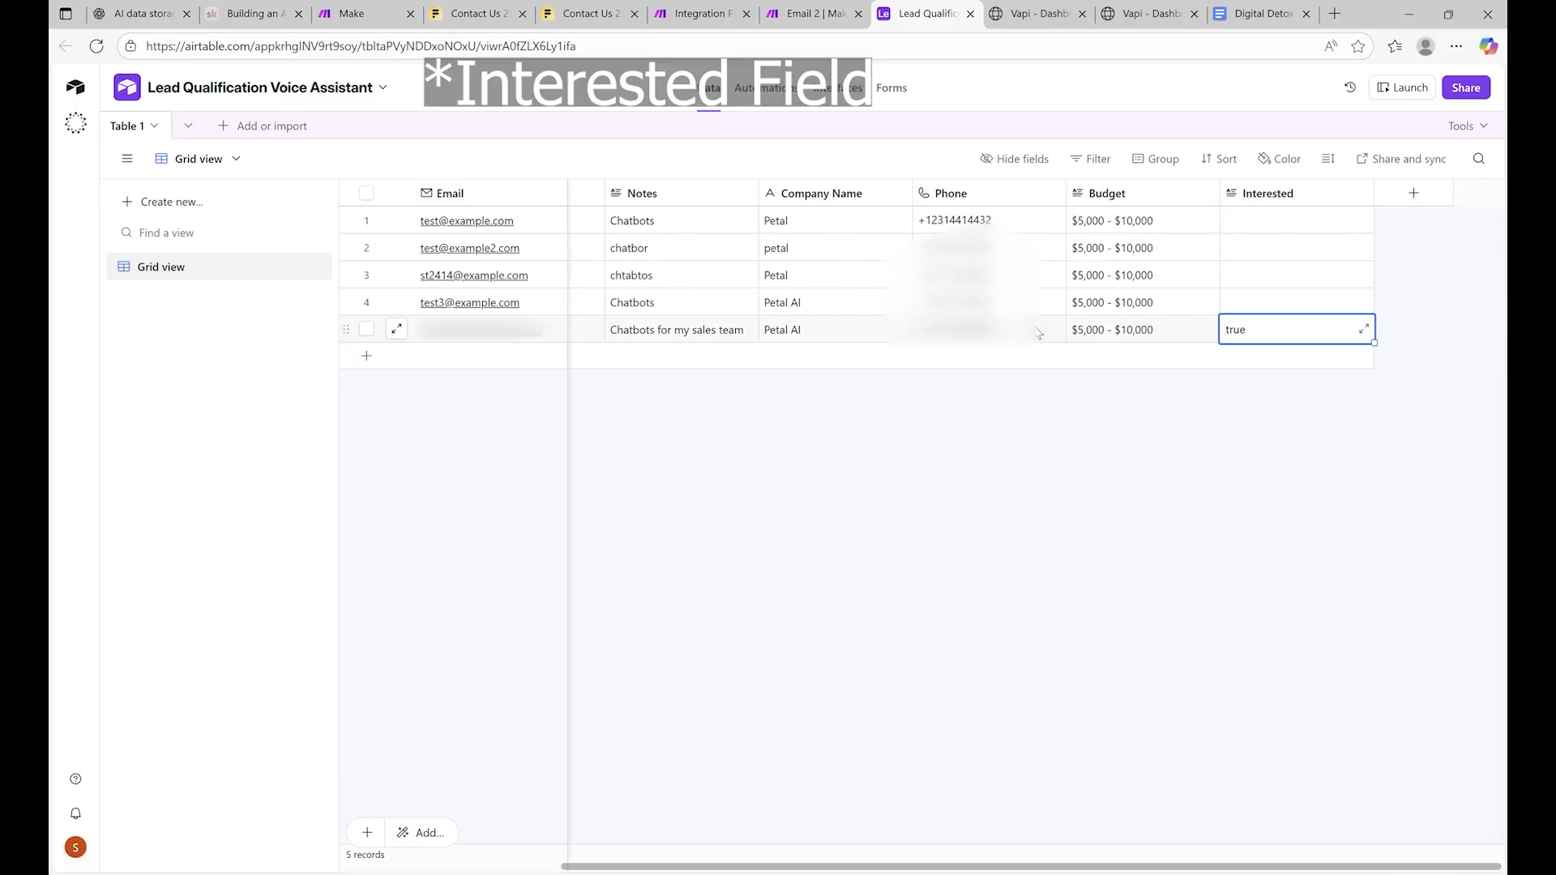
pyautogui.hscroll(-3, 714, 332)
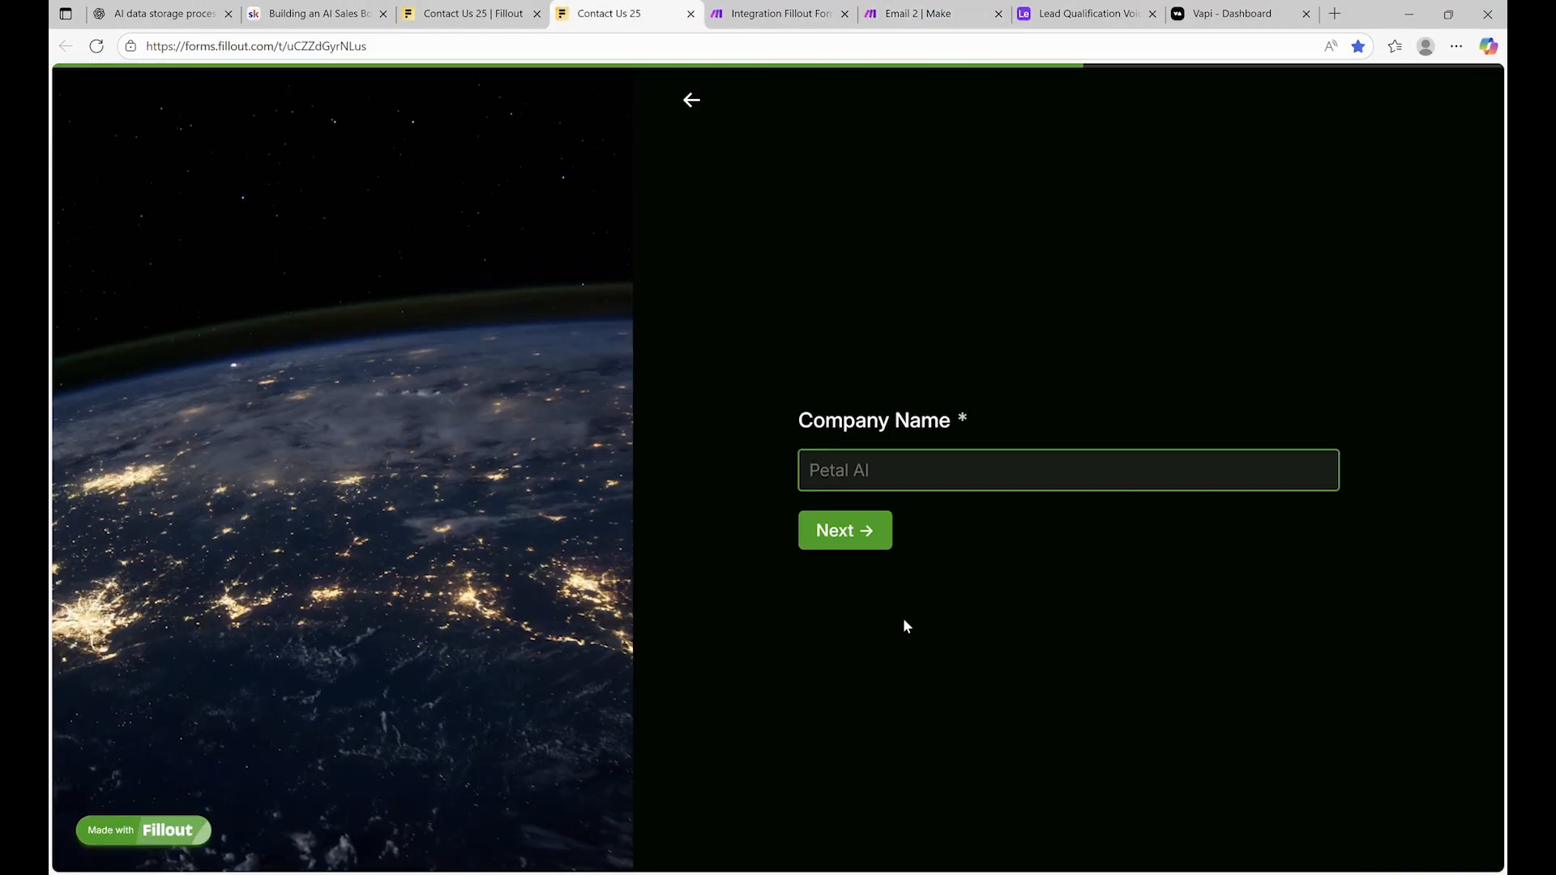
pyautogui.write('Petal AI')
pyautogui.press('Return')
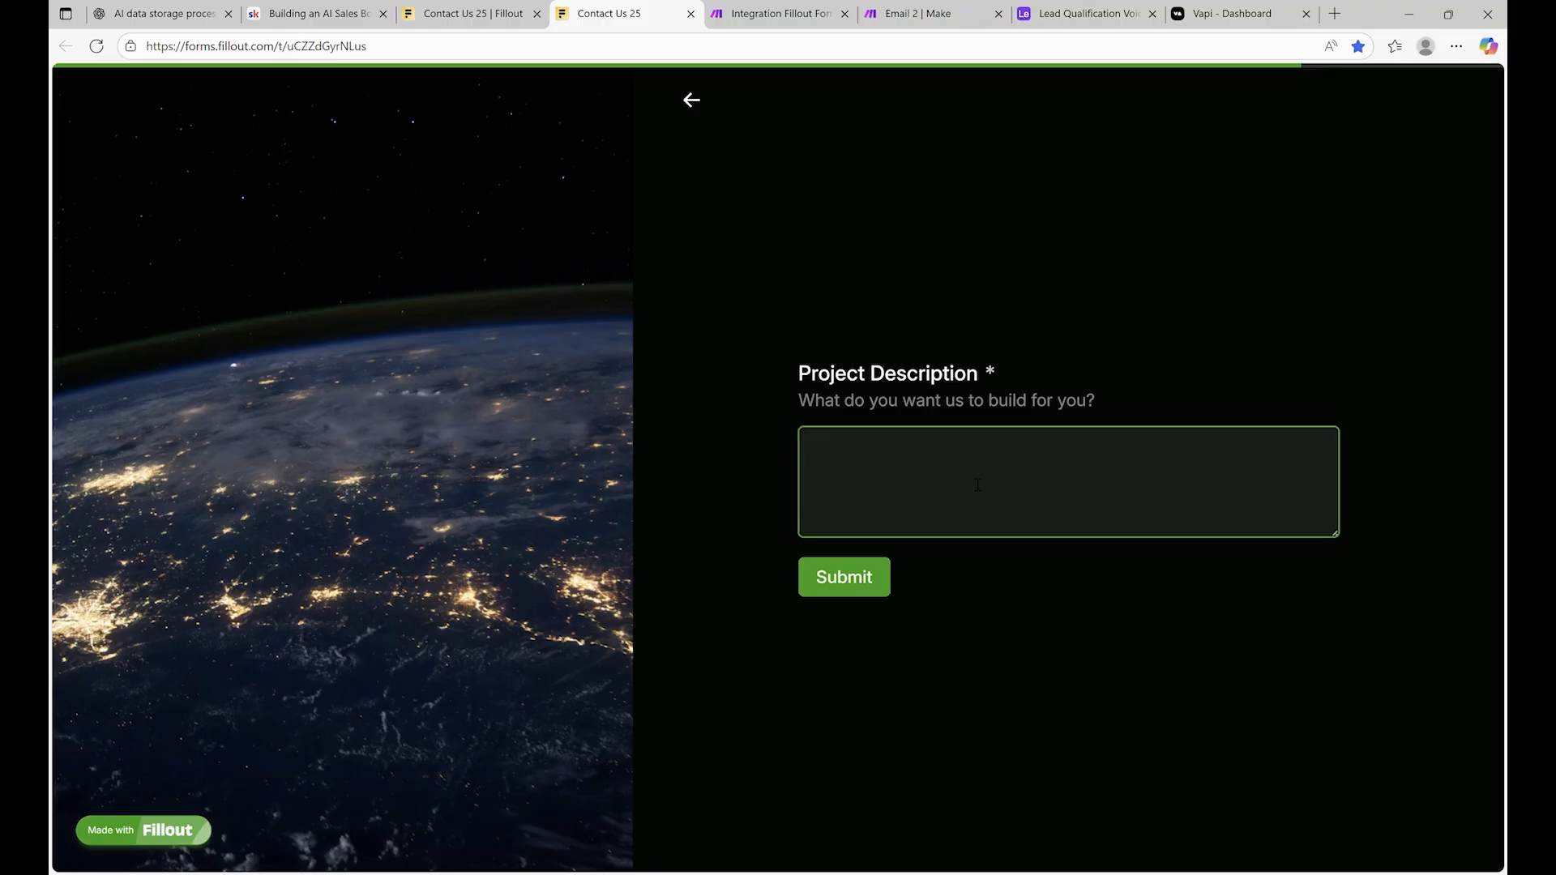